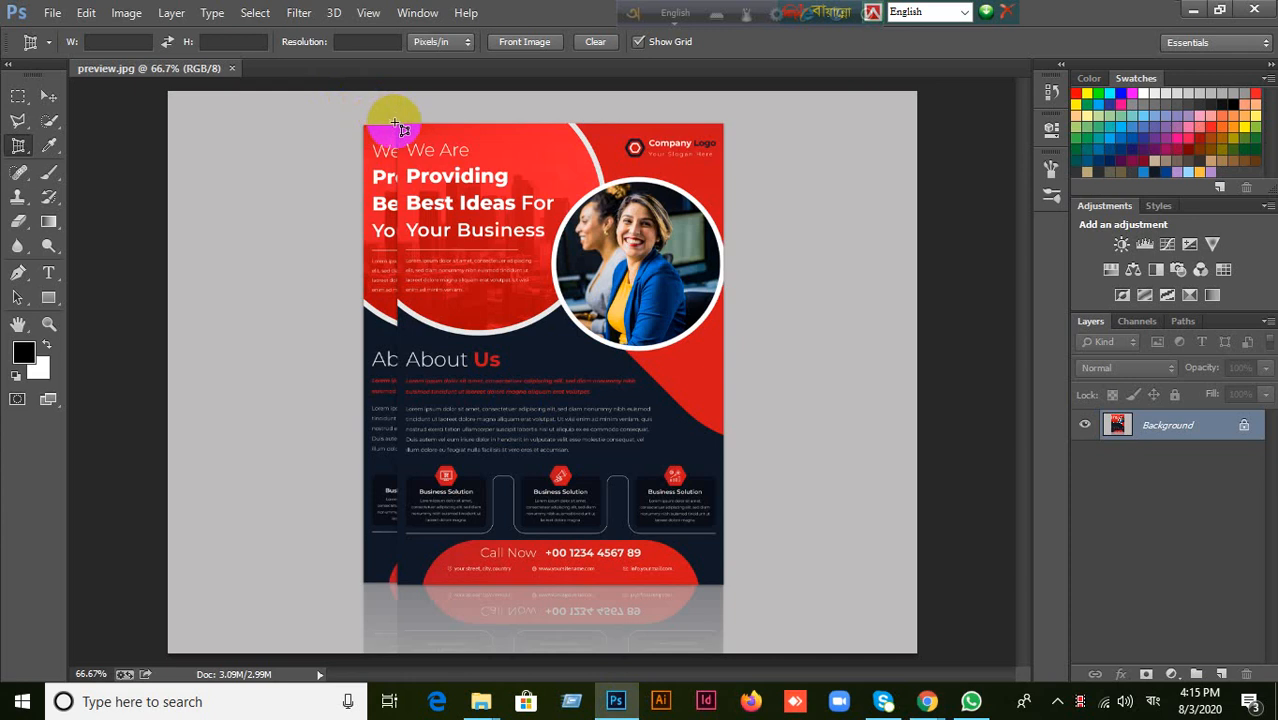
# Perspective-crop the image to the four corners of the front flyer, leaving out the background, the rear copy and the reflection.
pyautogui.click(395, 124)
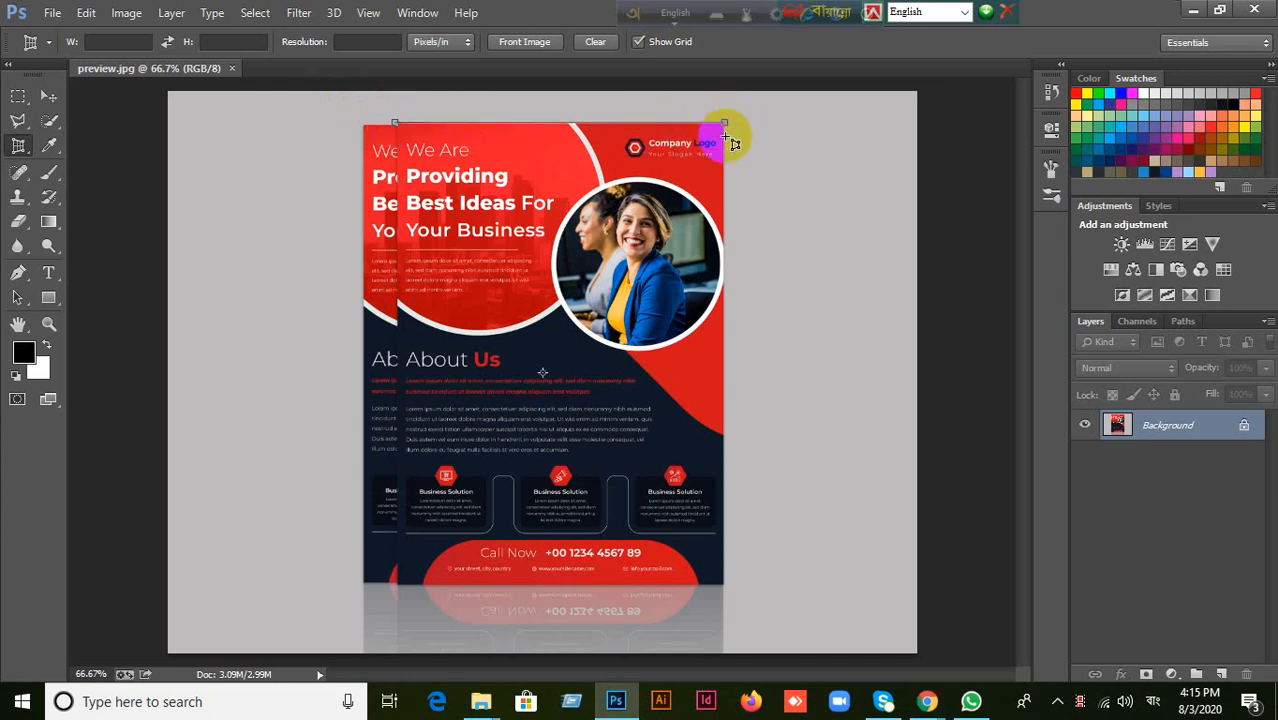
pyautogui.click(724, 124)
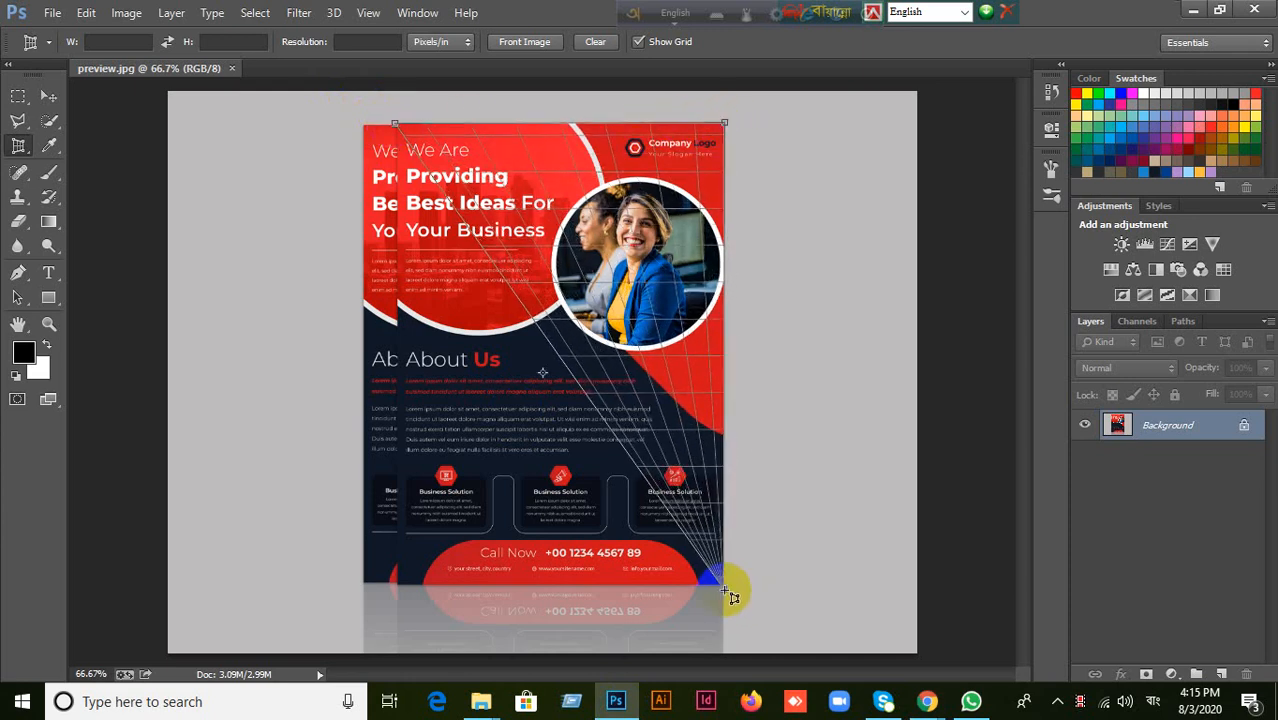
pyautogui.click(724, 589)
pyautogui.click(397, 588)
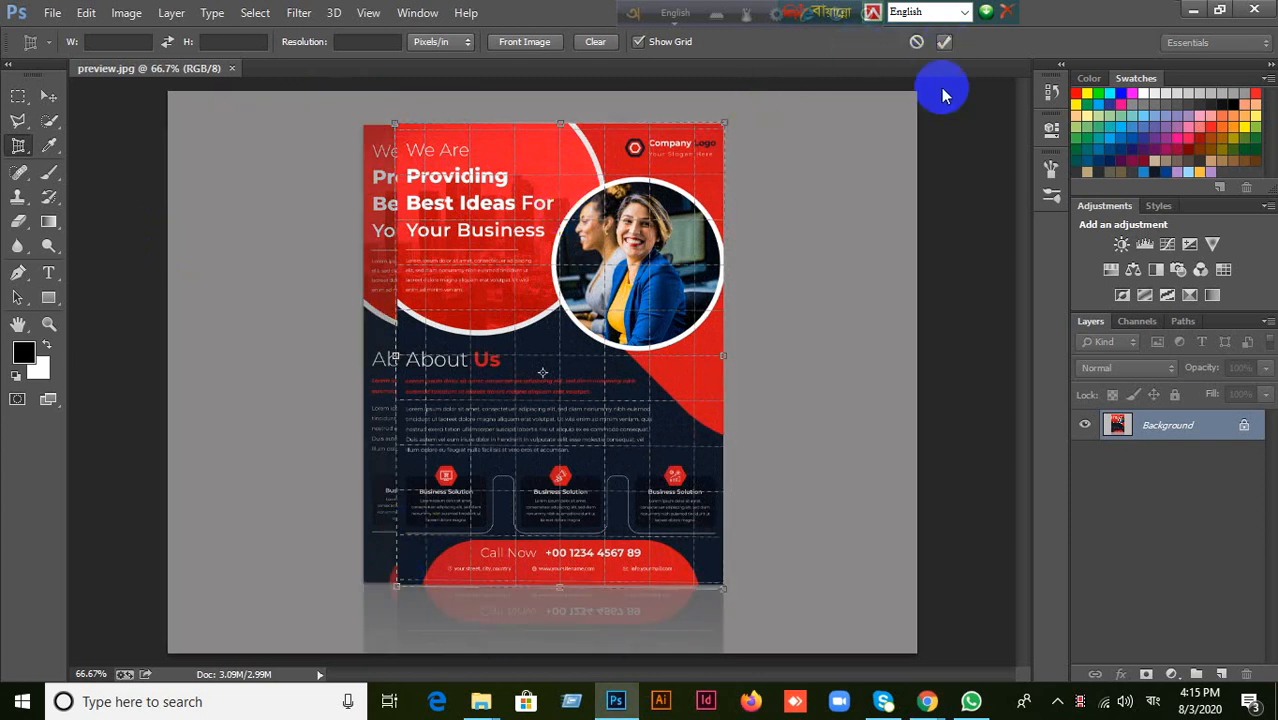
pyautogui.press('Return')
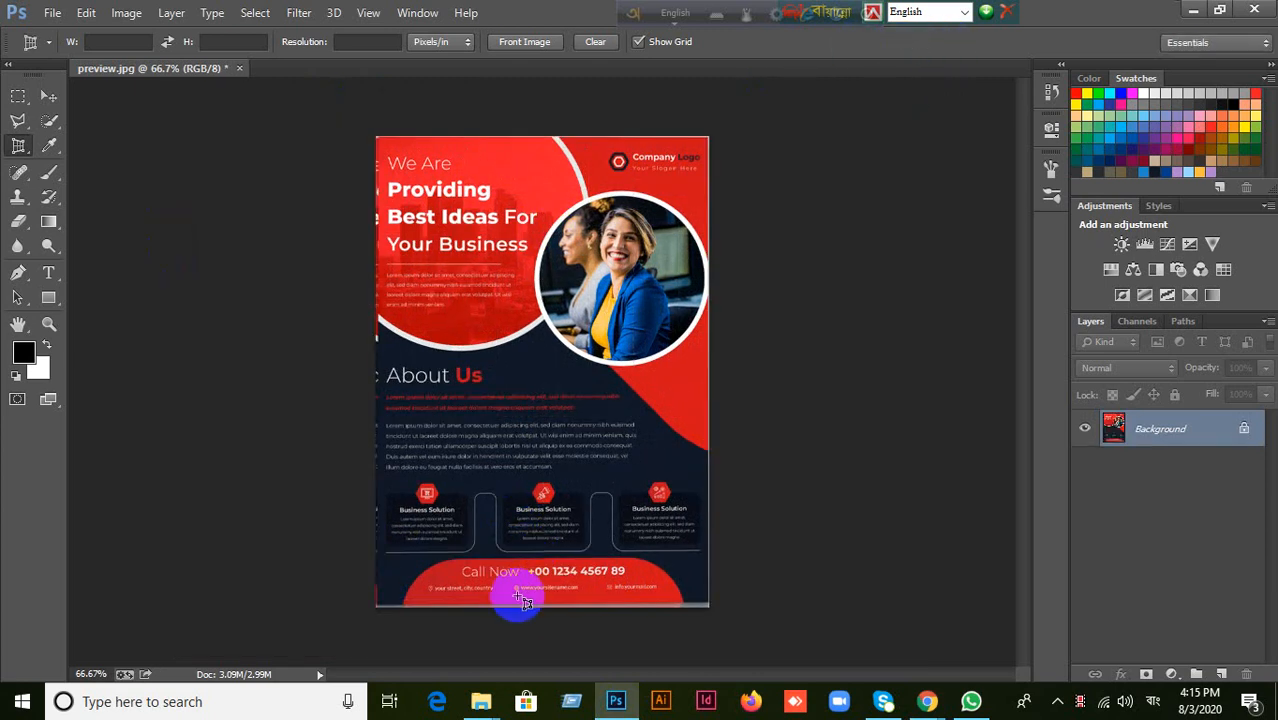
# Draw a circle shape about 110 px in diameter over the first Business Solution icon with the Ellipse tool.
pyautogui.click(49, 97)
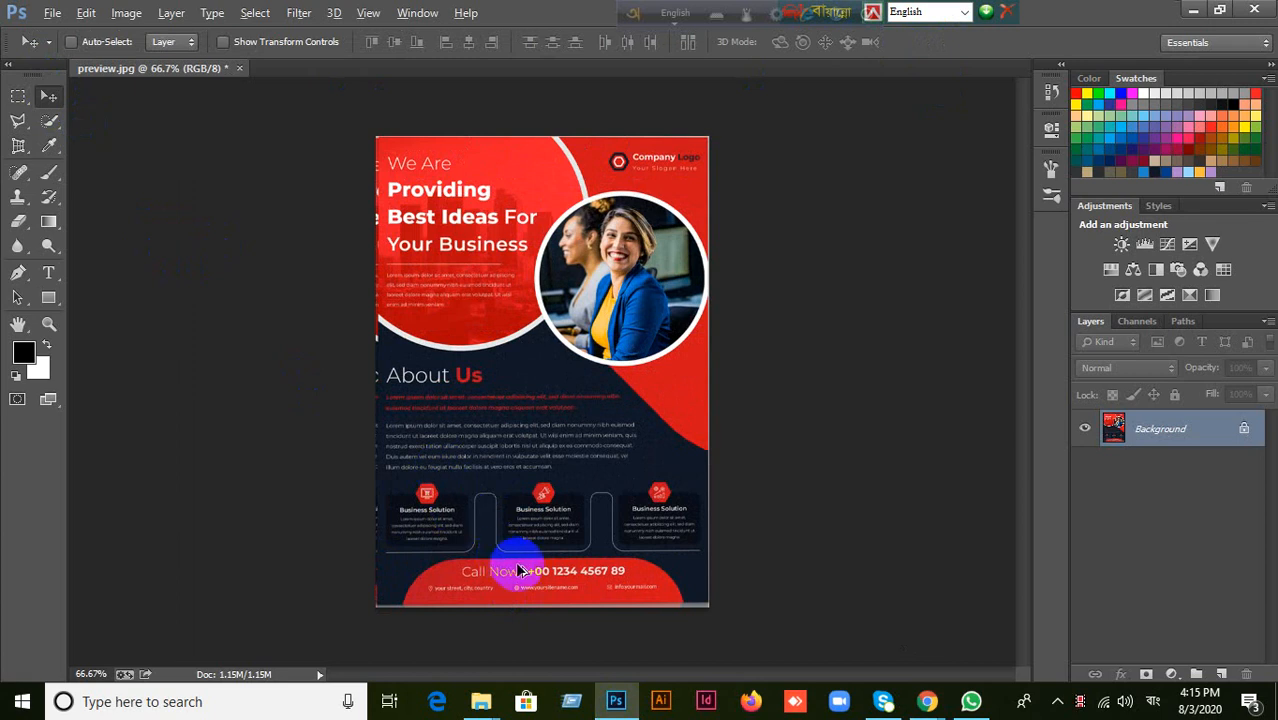
pyautogui.scroll(3, 505, 565)
pyautogui.moveTo(487, 542); pyautogui.dragTo(513, 320)
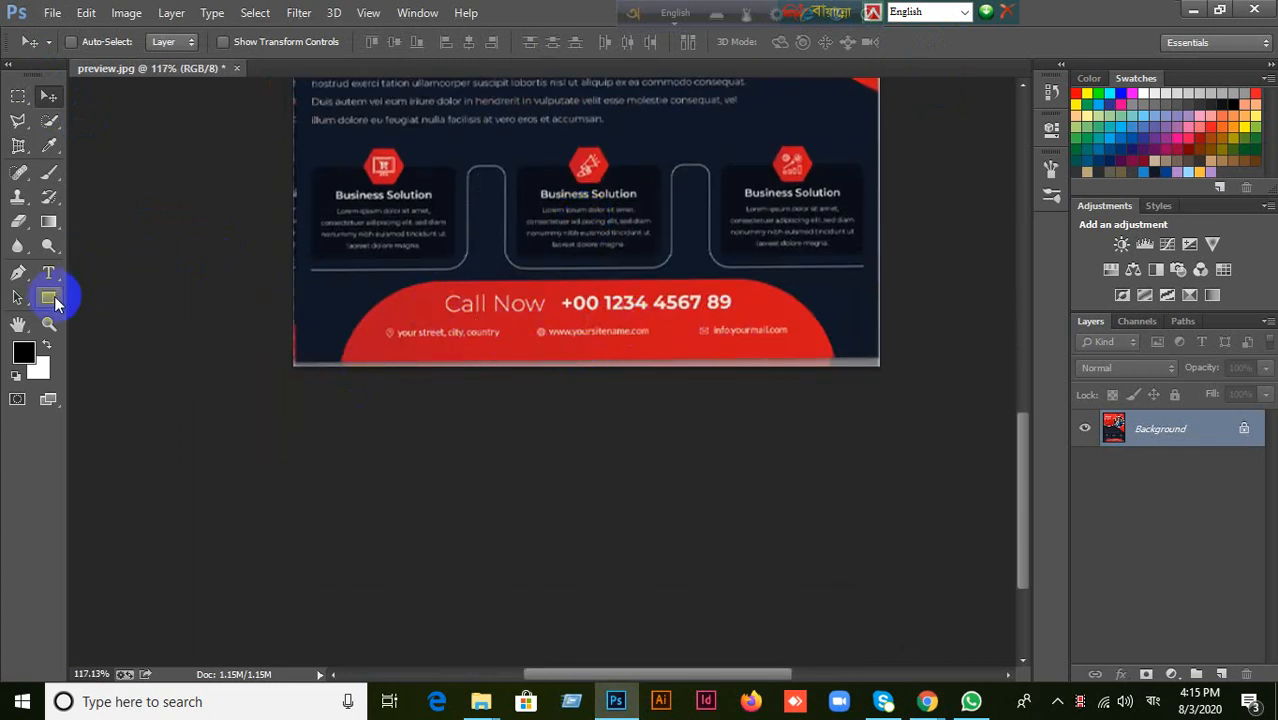
pyautogui.moveTo(48, 295); pyautogui.dragTo(104, 331)
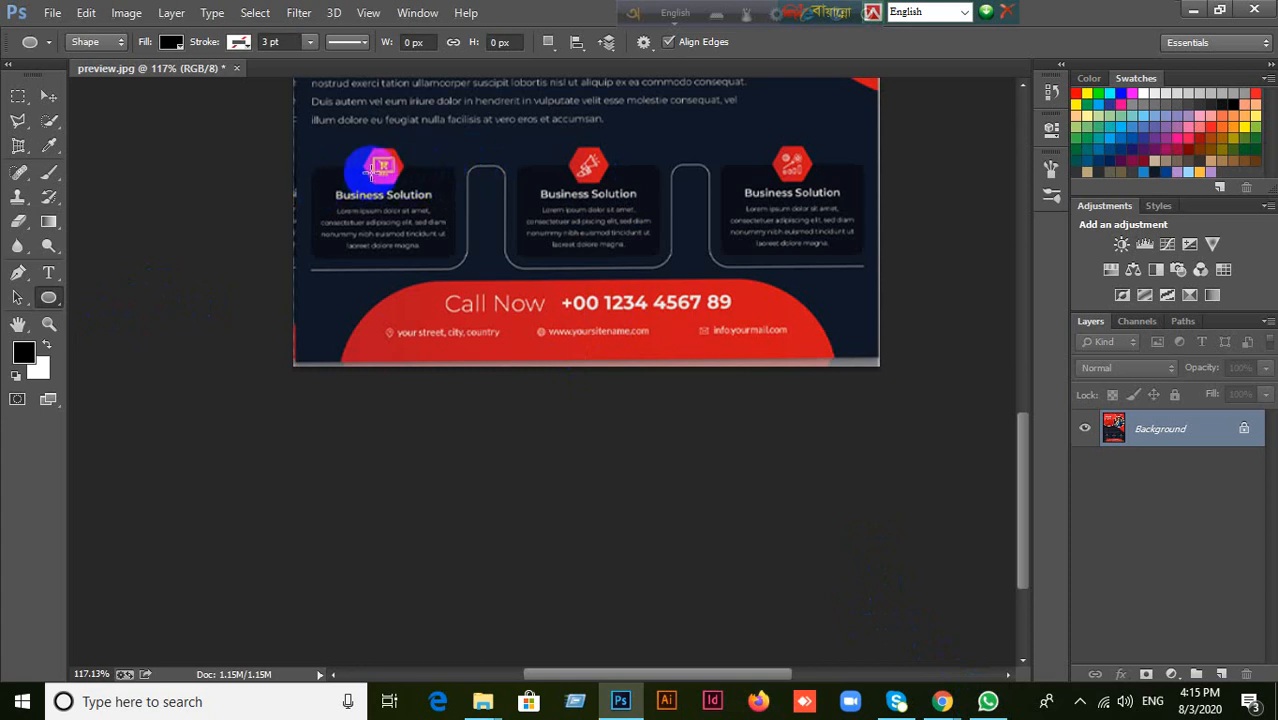
pyautogui.moveTo(372, 172); pyautogui.dragTo(463, 228)
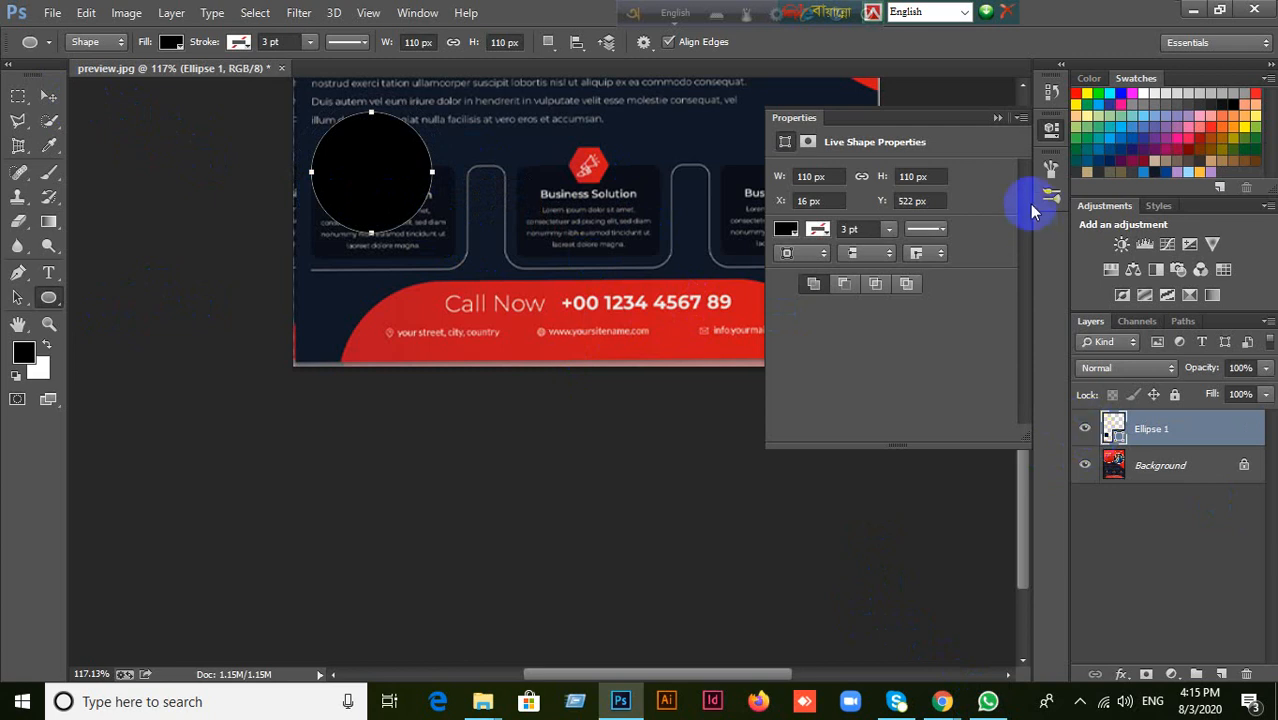
pyautogui.click(996, 117)
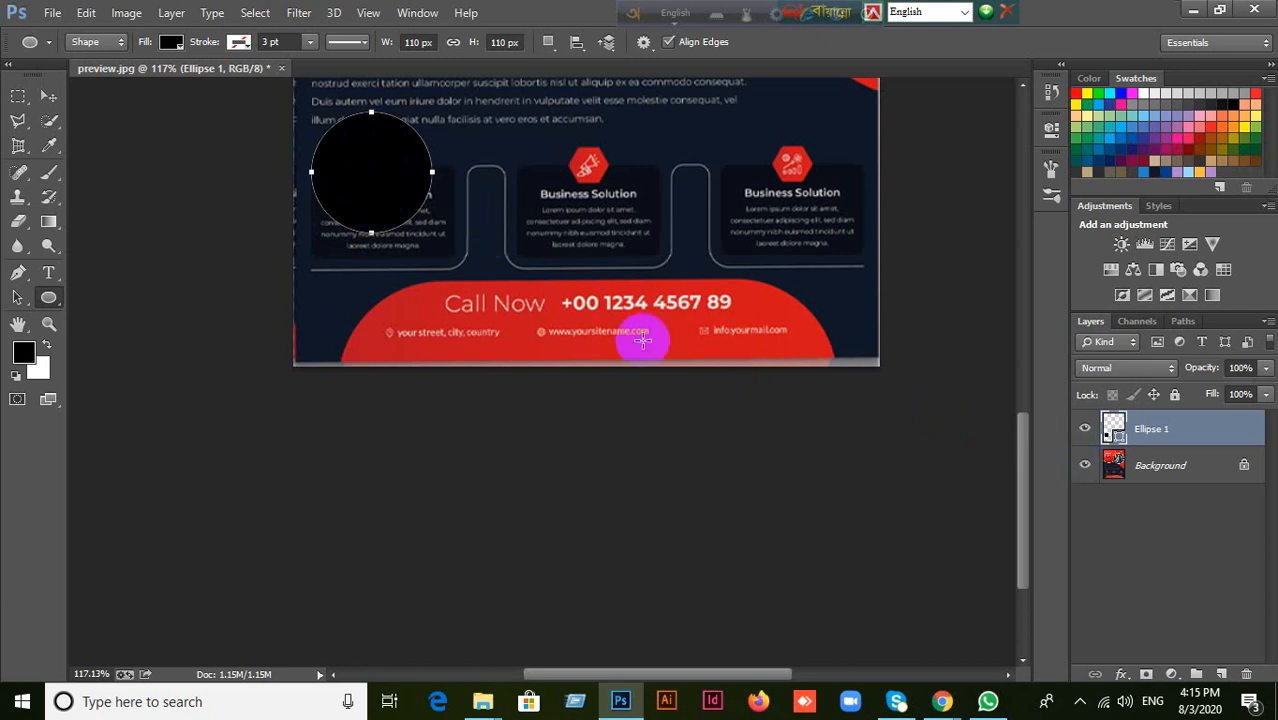
# Change the circle's fill to red b91422 by sampling the edge of the flyer's red footer shape.
pyautogui.doubleClick(1116, 432)
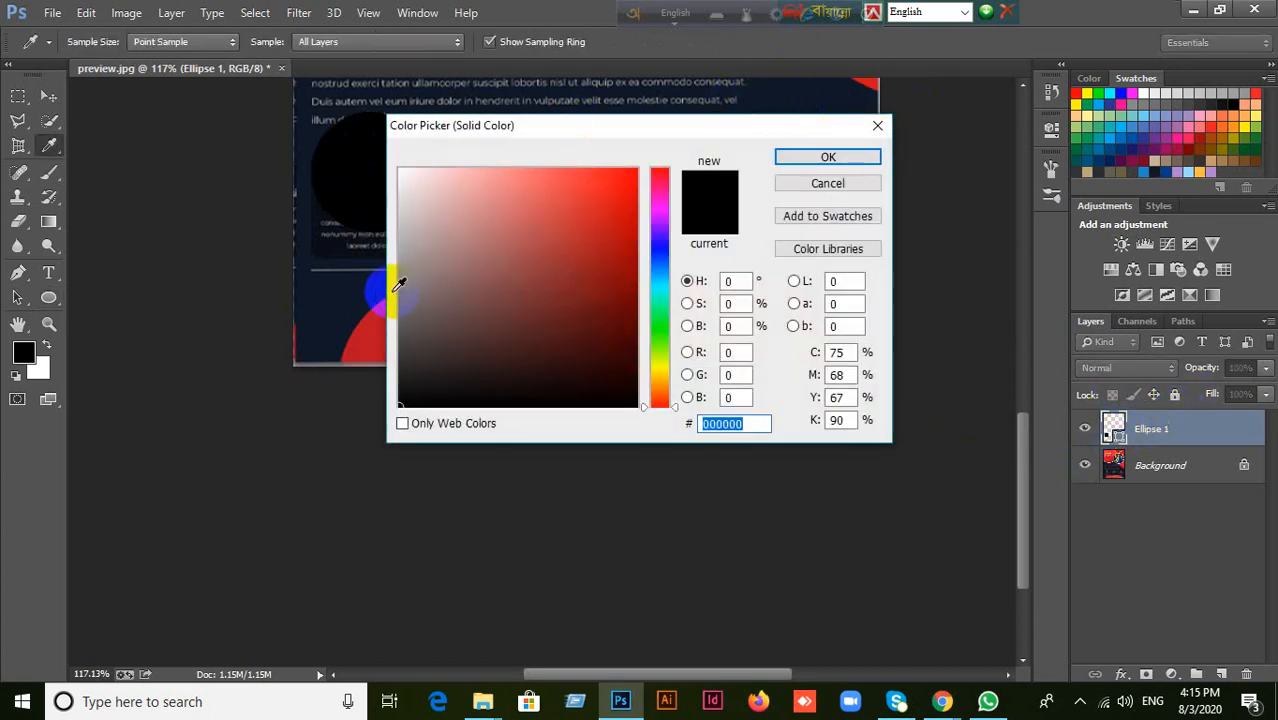
pyautogui.click(352, 334)
pyautogui.click(813, 84)
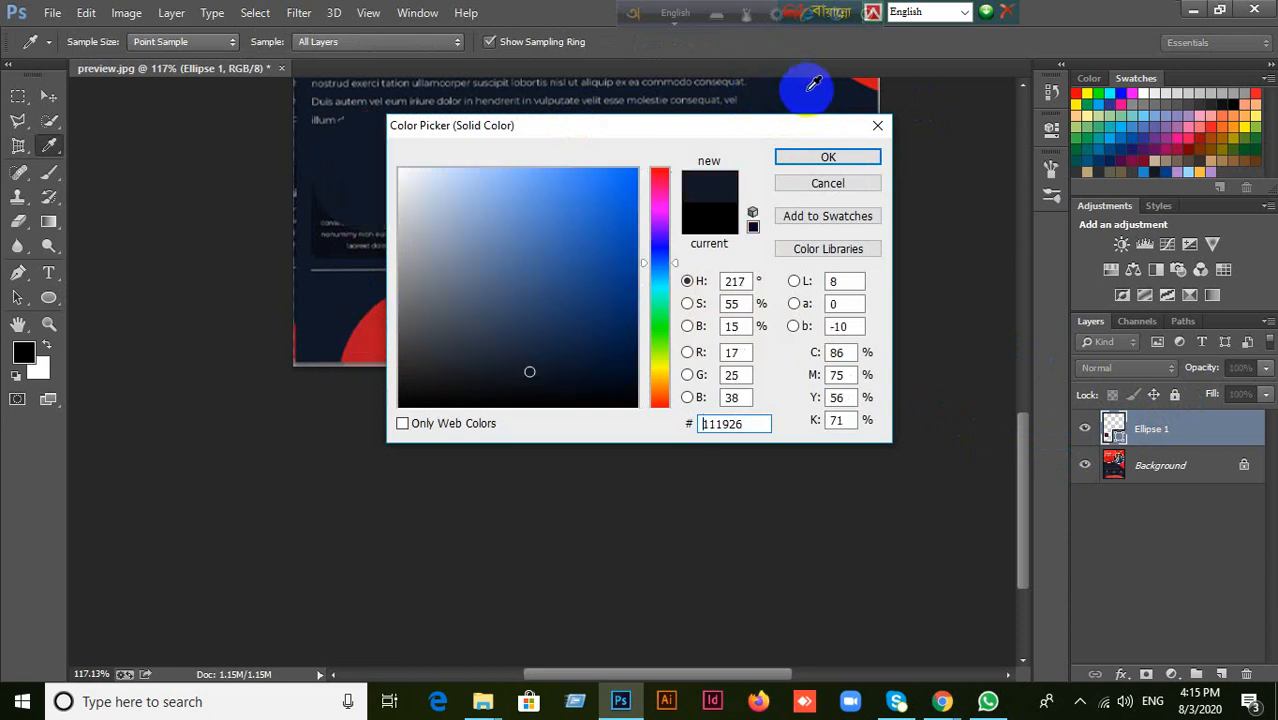
pyautogui.click(880, 82)
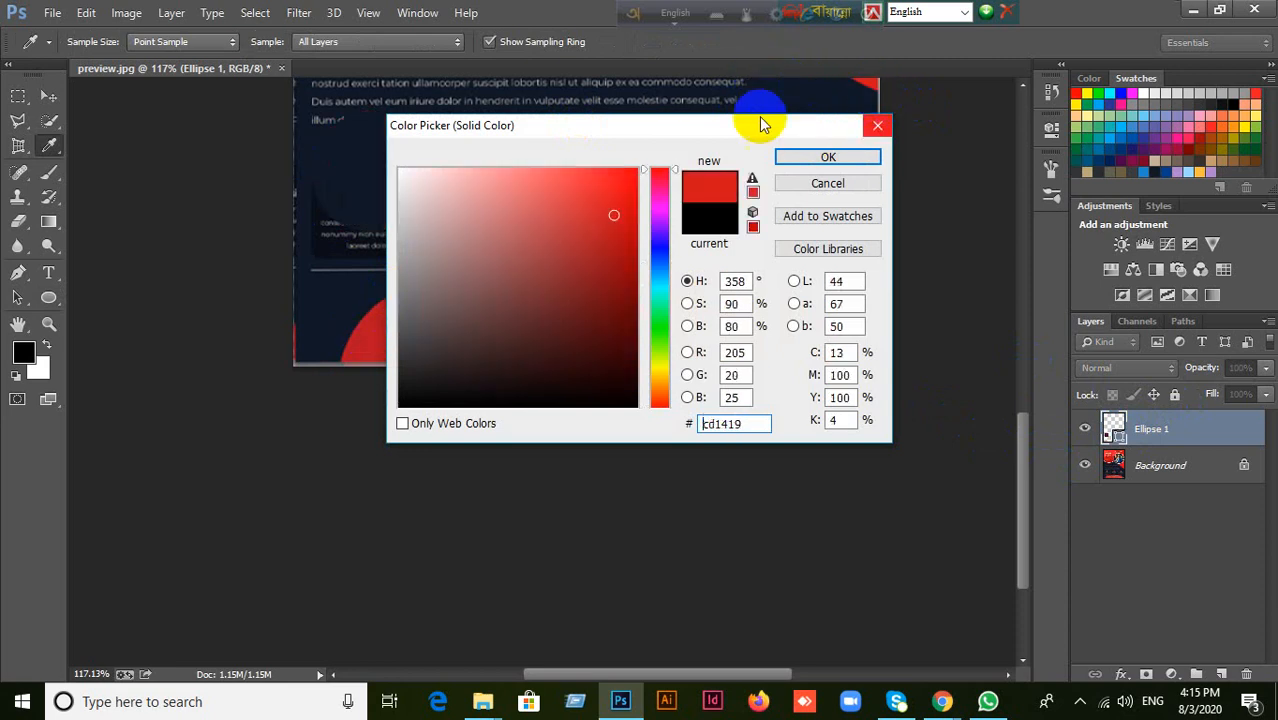
pyautogui.click(328, 308)
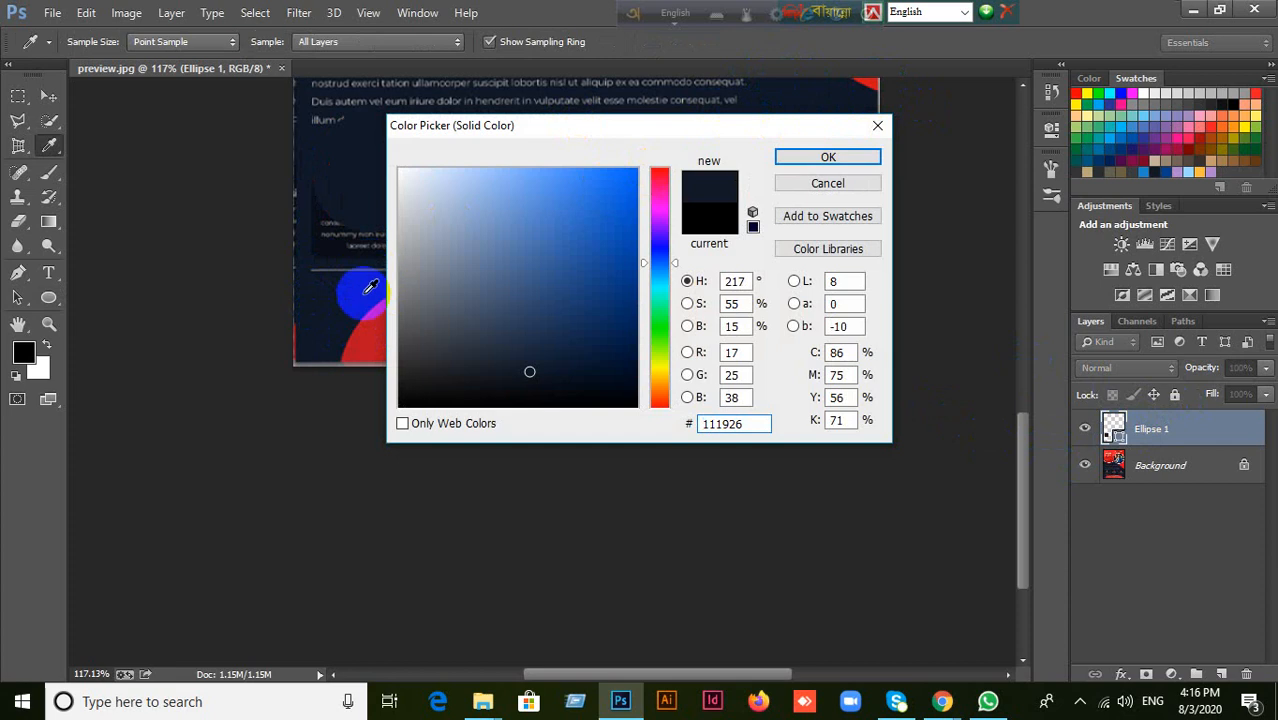
pyautogui.click(352, 305)
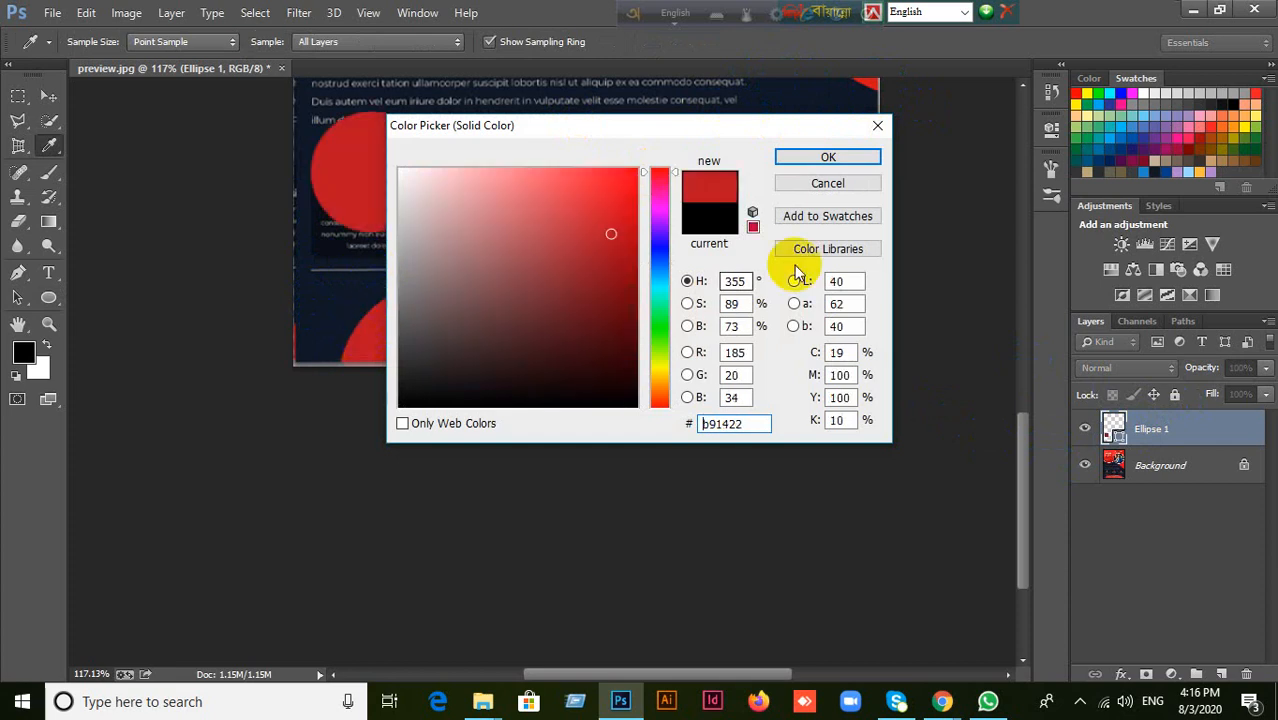
pyautogui.click(830, 157)
# Move the red circle slightly, and place a horizontal and a vertical guide crossing at its centre.
pyautogui.click(48, 96)
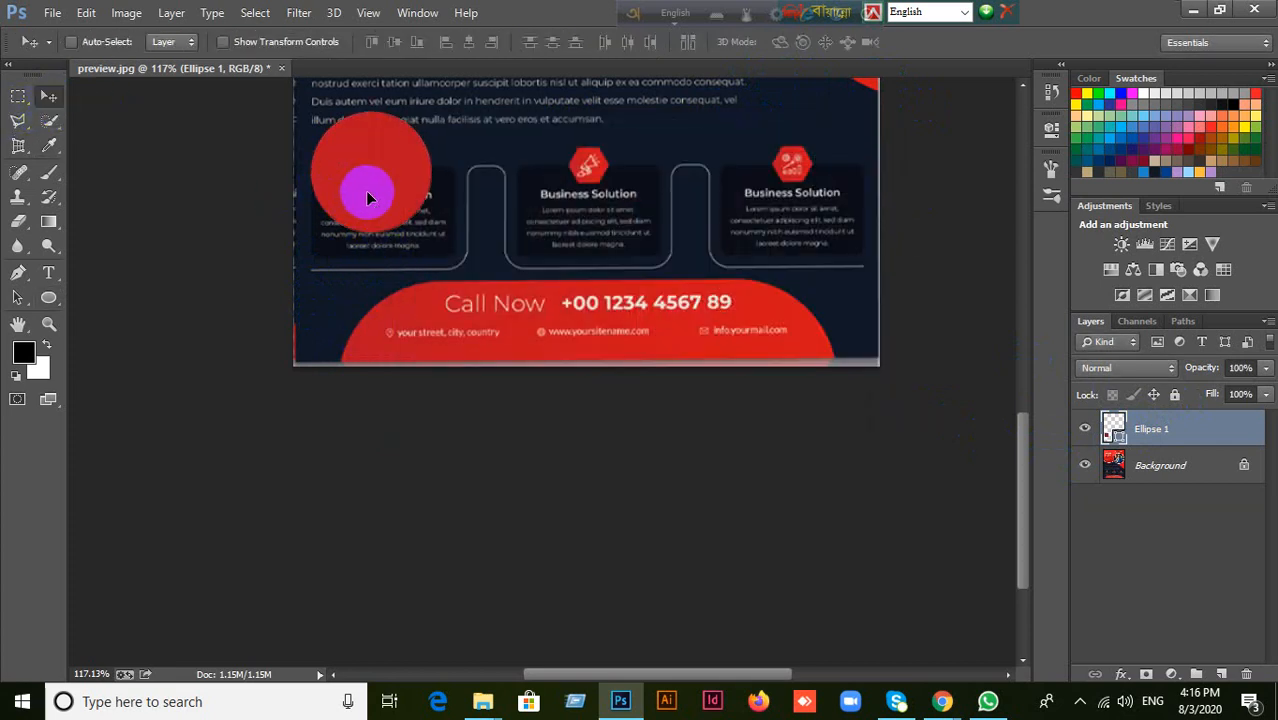
pyautogui.moveTo(365, 190); pyautogui.dragTo(368, 264)
pyautogui.hotkey('ctrl', 'r')
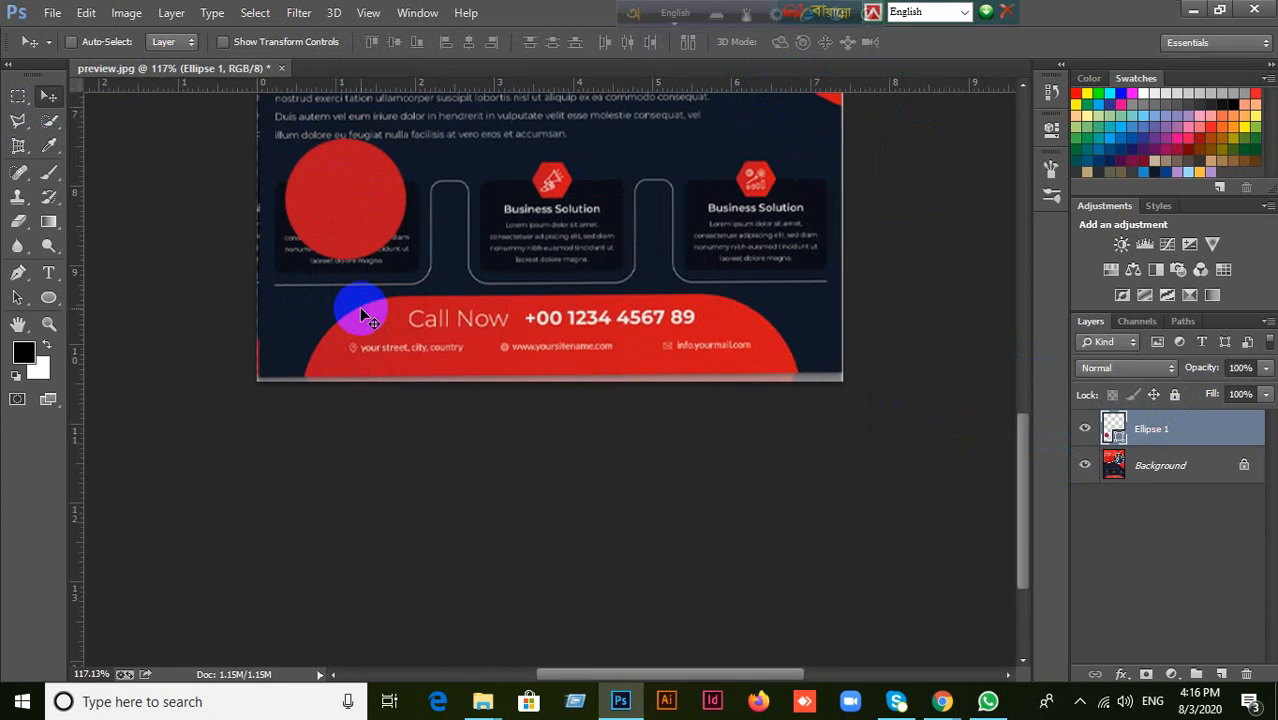
pyautogui.moveTo(320, 95); pyautogui.dragTo(334, 198)
pyautogui.moveTo(82, 234); pyautogui.dragTo(345, 237)
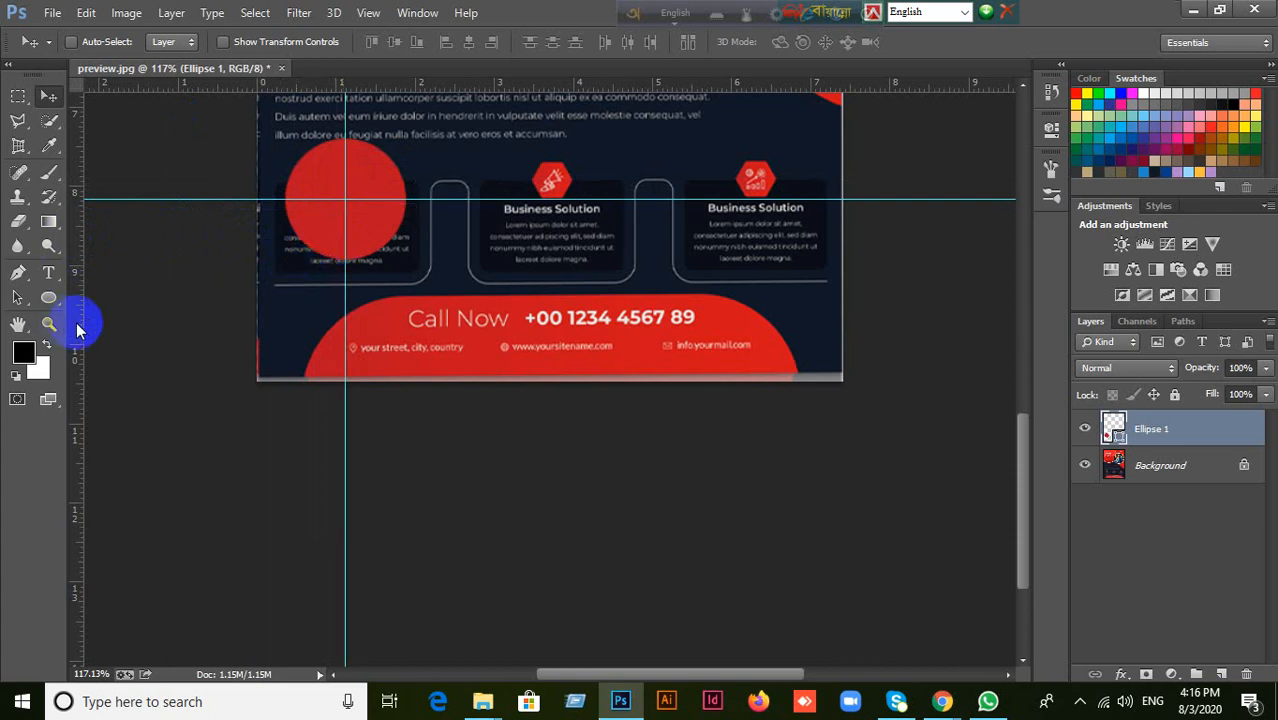
# Subtract a rectangle about 138 by 72 px from the circle's lower half and merge the shape components into a semicircle.
pyautogui.moveTo(54, 299); pyautogui.dragTo(103, 302)
pyautogui.click(135, 298)
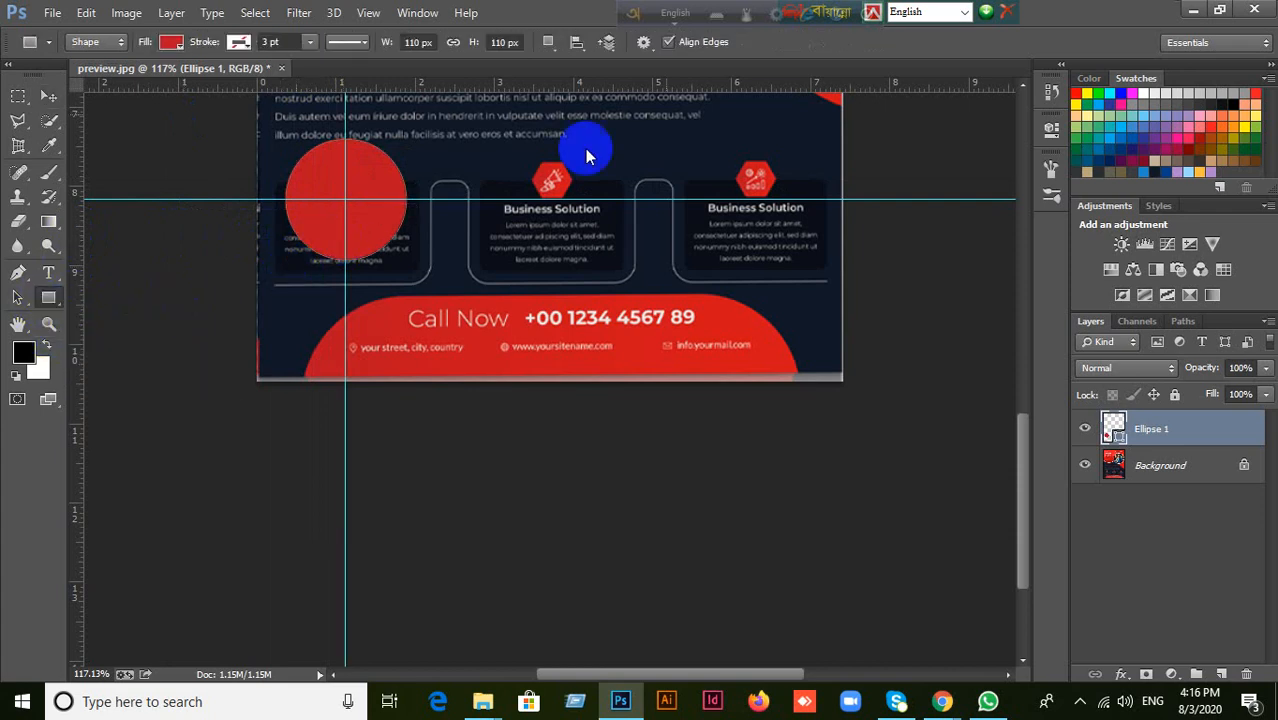
pyautogui.click(556, 49)
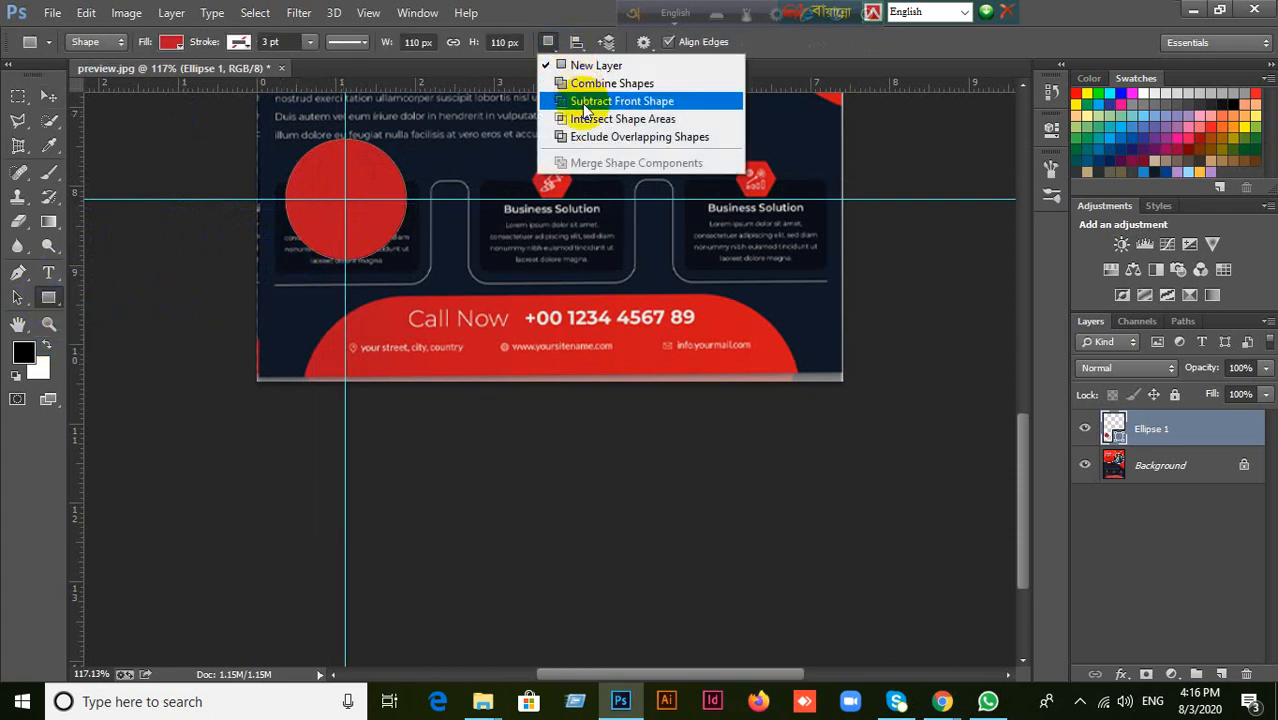
pyautogui.click(565, 103)
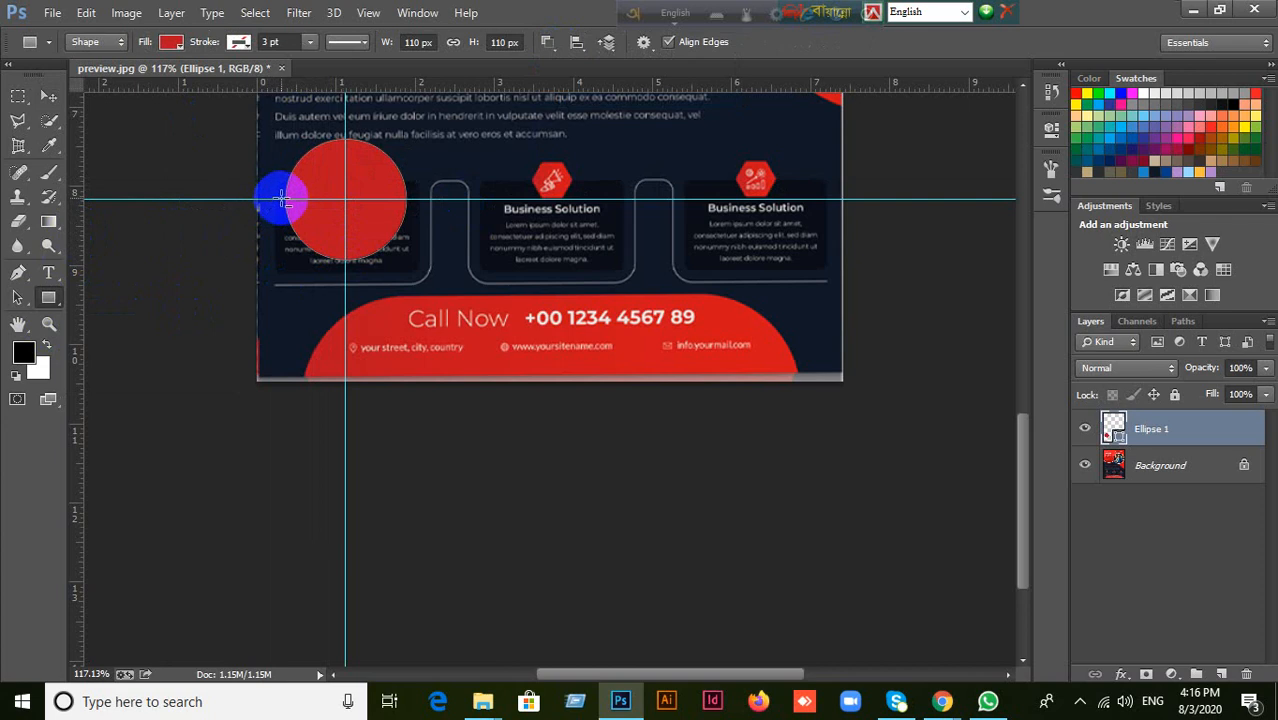
pyautogui.moveTo(283, 200); pyautogui.dragTo(433, 278)
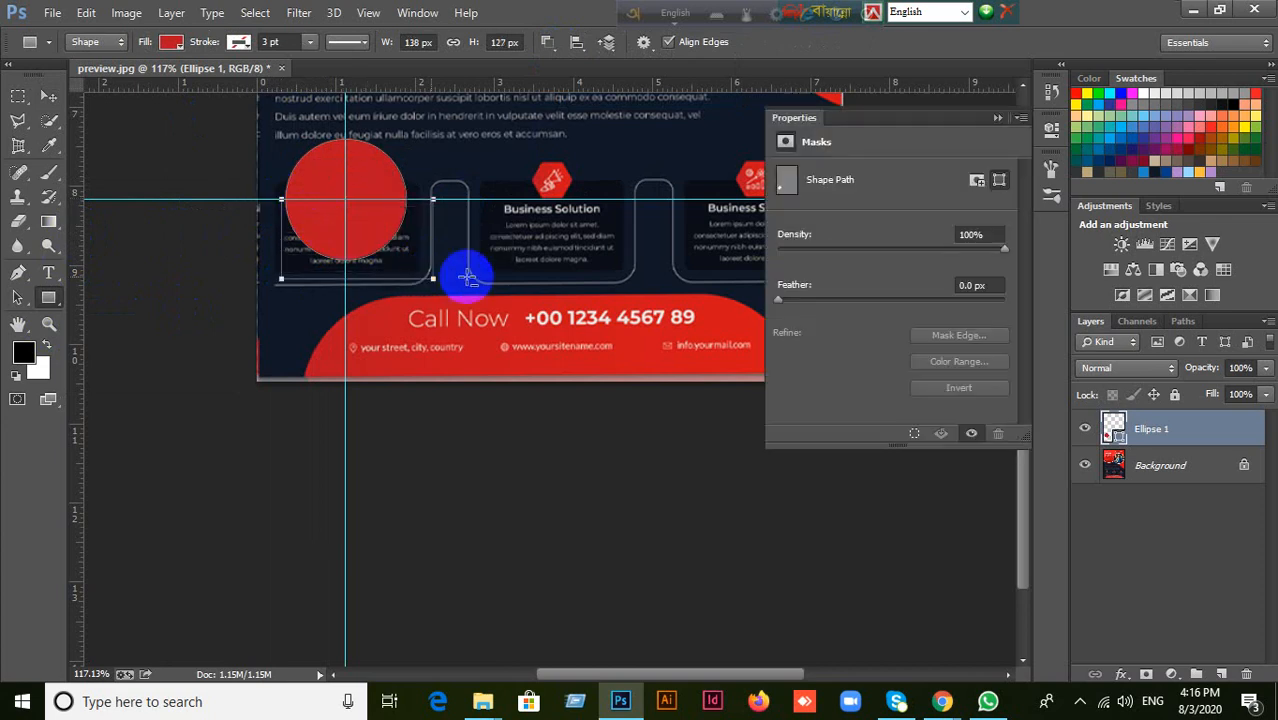
pyautogui.click(548, 51)
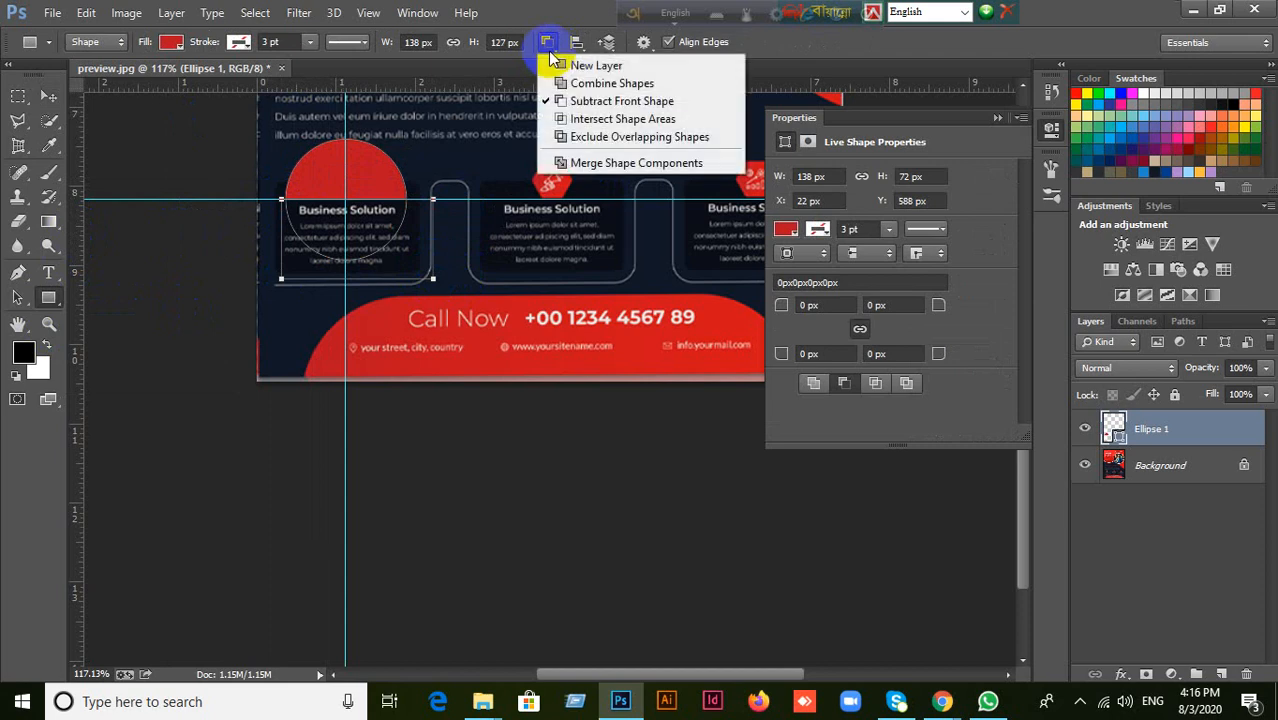
pyautogui.click(613, 163)
pyautogui.click(690, 258)
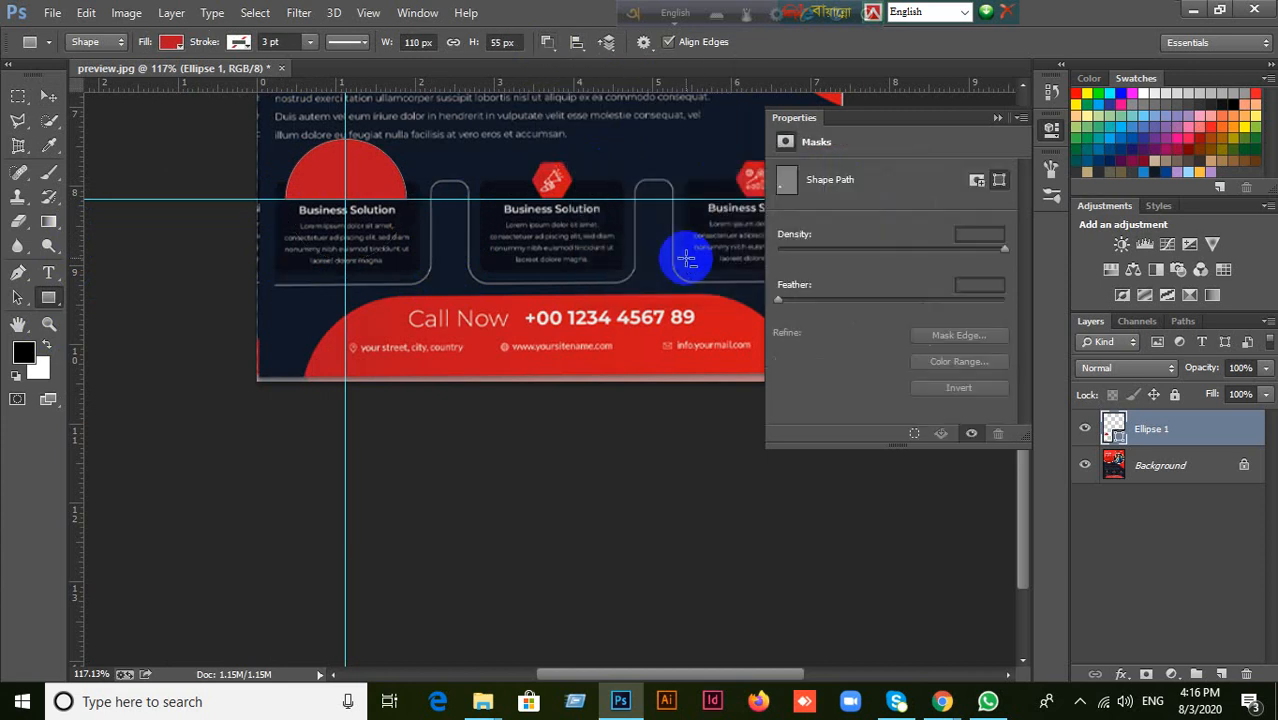
pyautogui.click(997, 118)
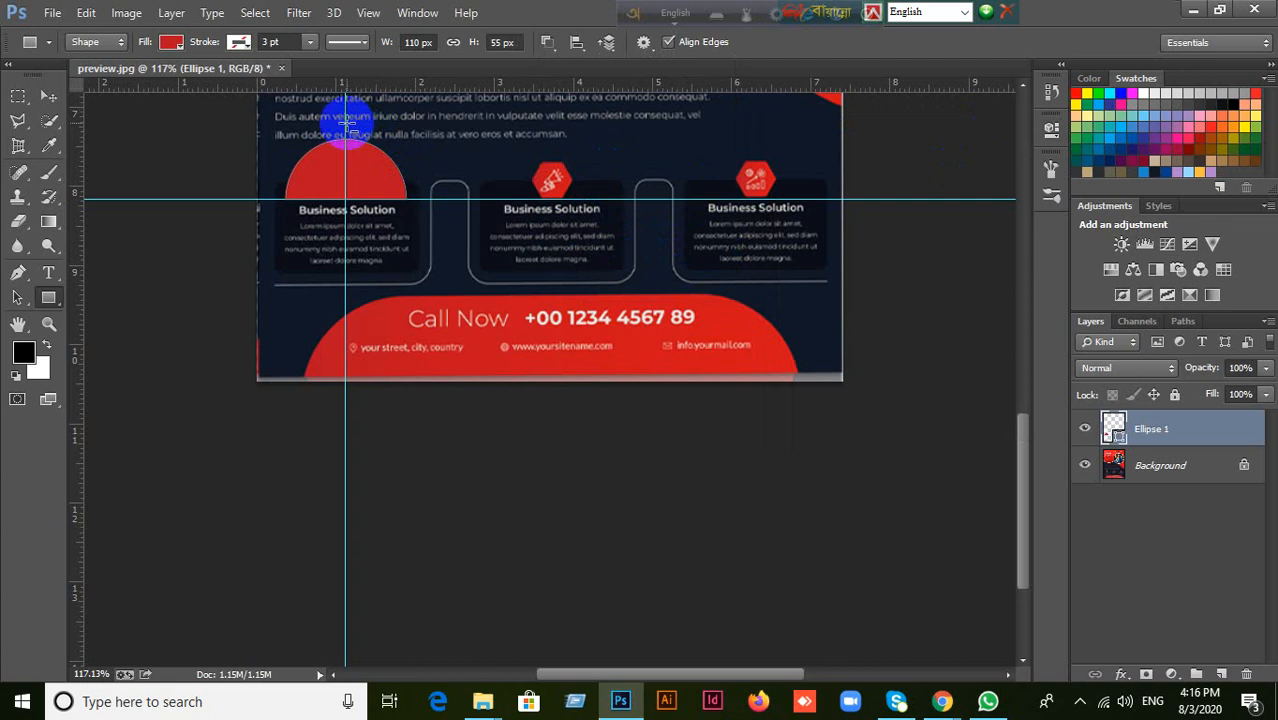
# Subtract a rectangle about 77 by 118 px from the semicircle's right half and merge the components into a quarter circle.
pyautogui.moveTo(345, 127); pyautogui.dragTo(430, 257)
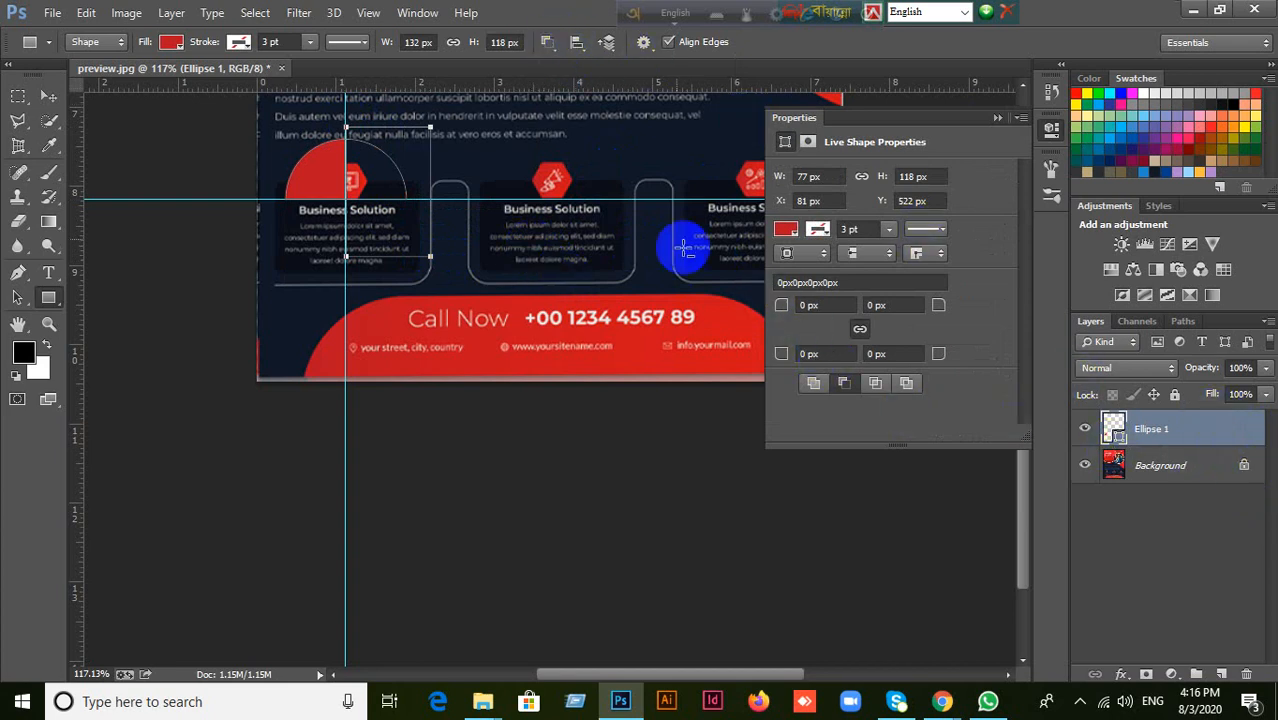
pyautogui.click(549, 50)
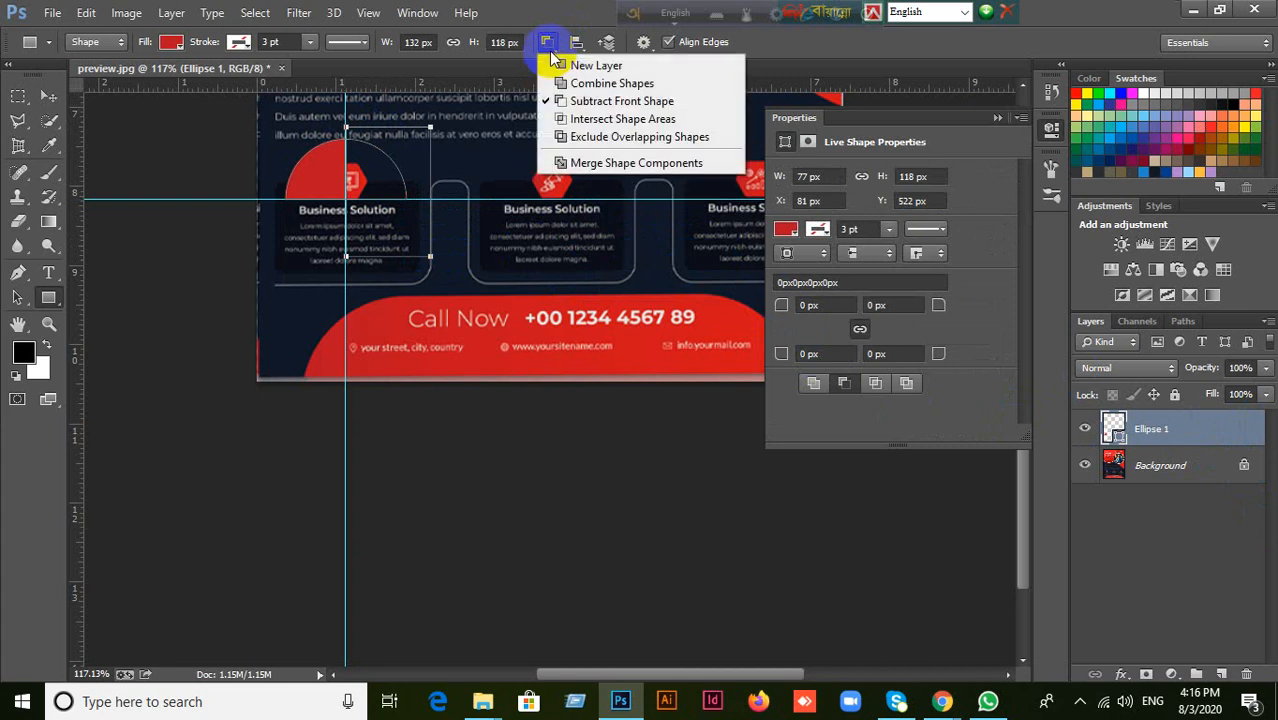
pyautogui.click(624, 164)
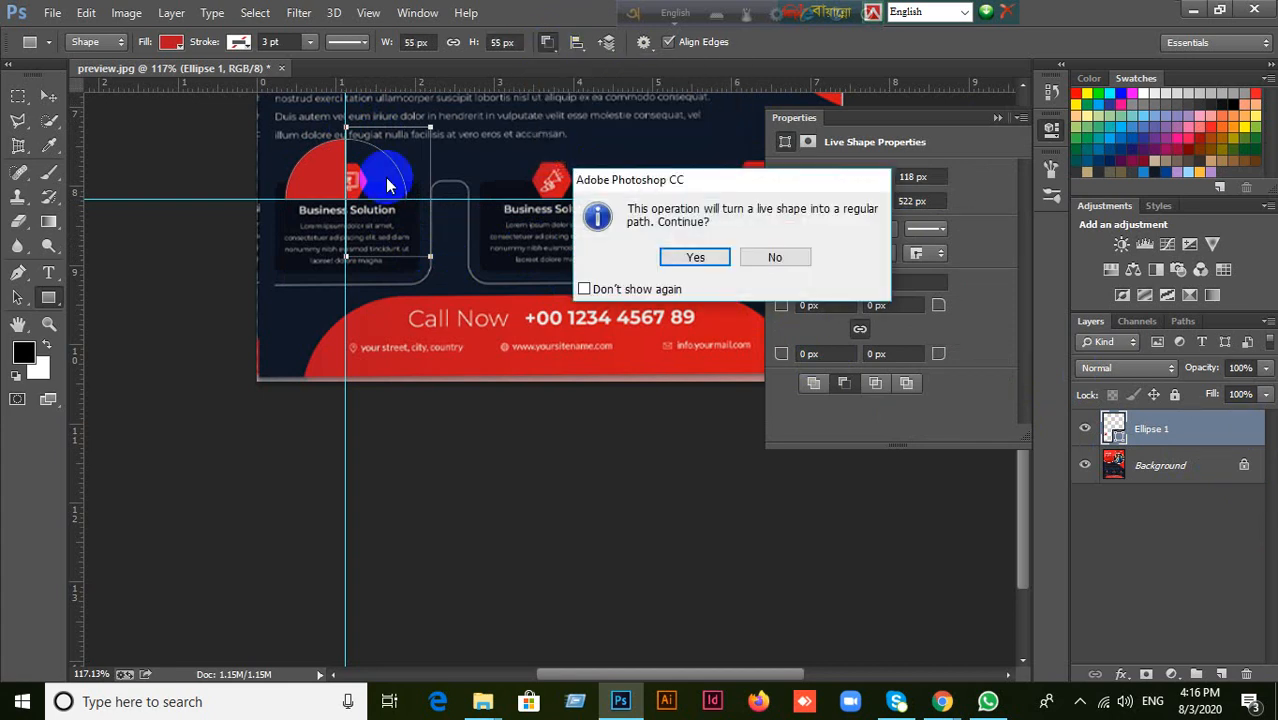
pyautogui.click(690, 258)
# Remove the vertical and horizontal guides from the canvas.
pyautogui.click(47, 96)
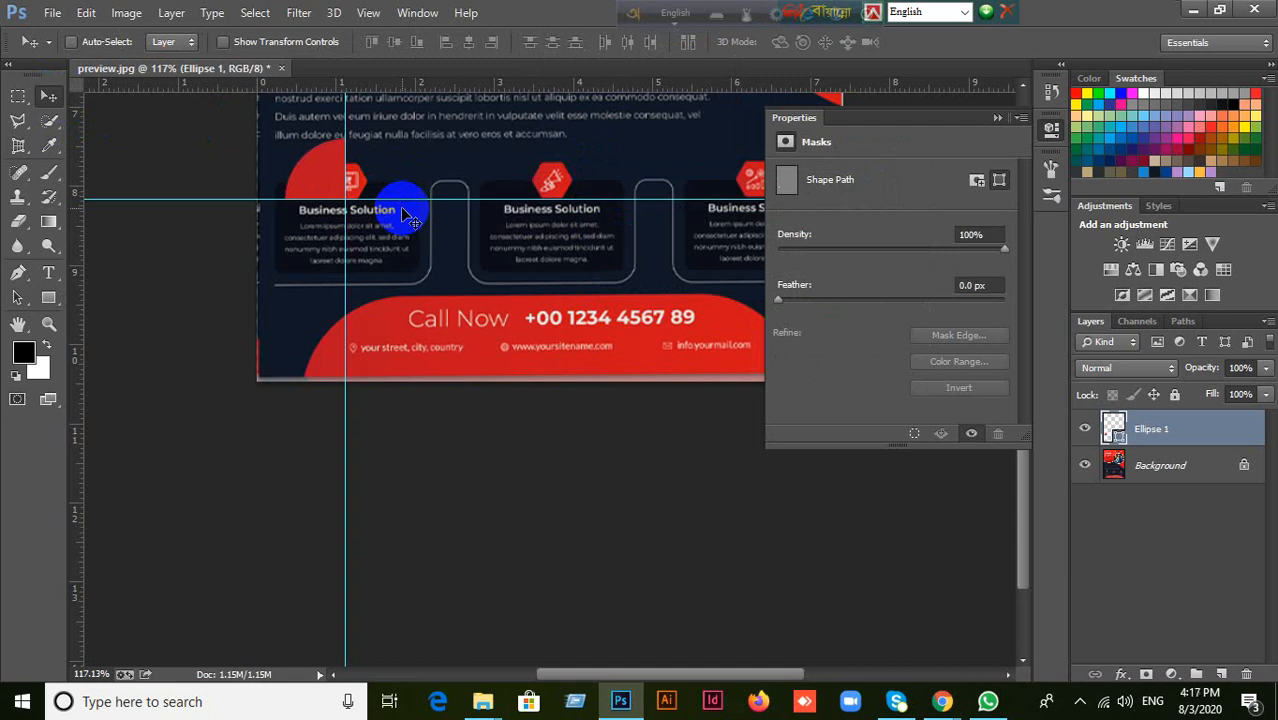
pyautogui.moveTo(346, 472); pyautogui.dragTo(77, 470)
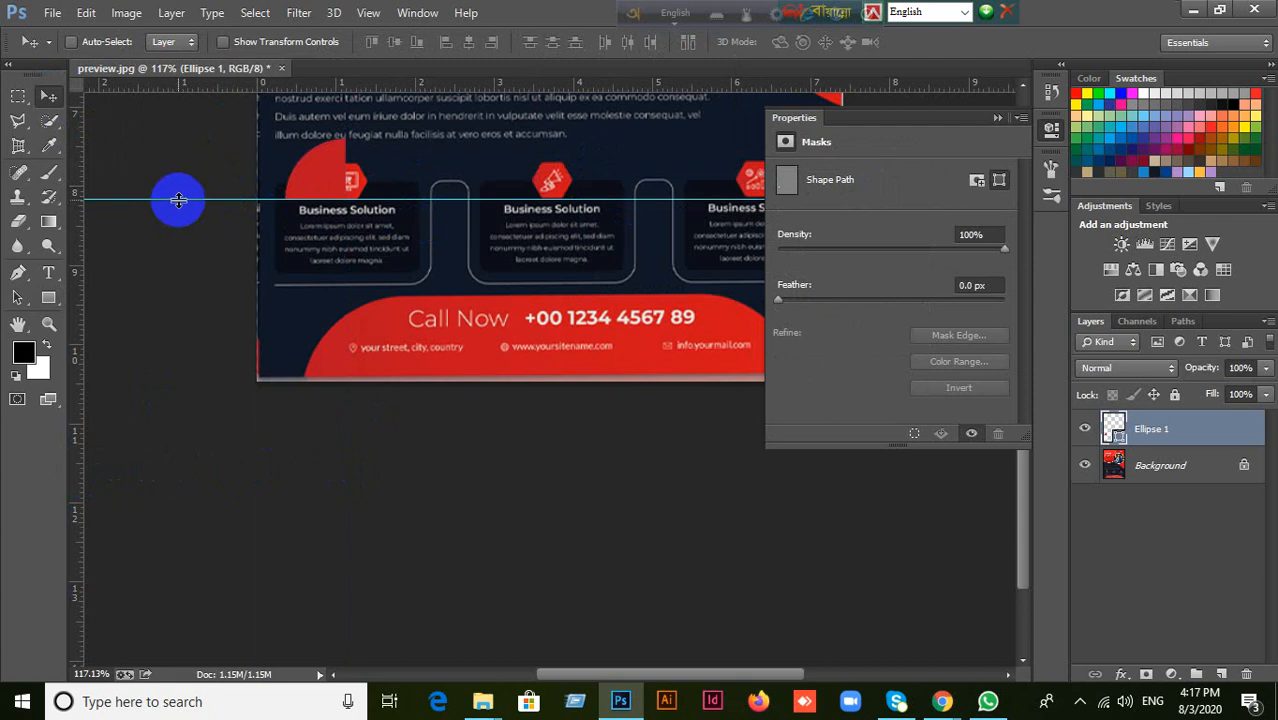
pyautogui.moveTo(178, 200); pyautogui.dragTo(177, 76)
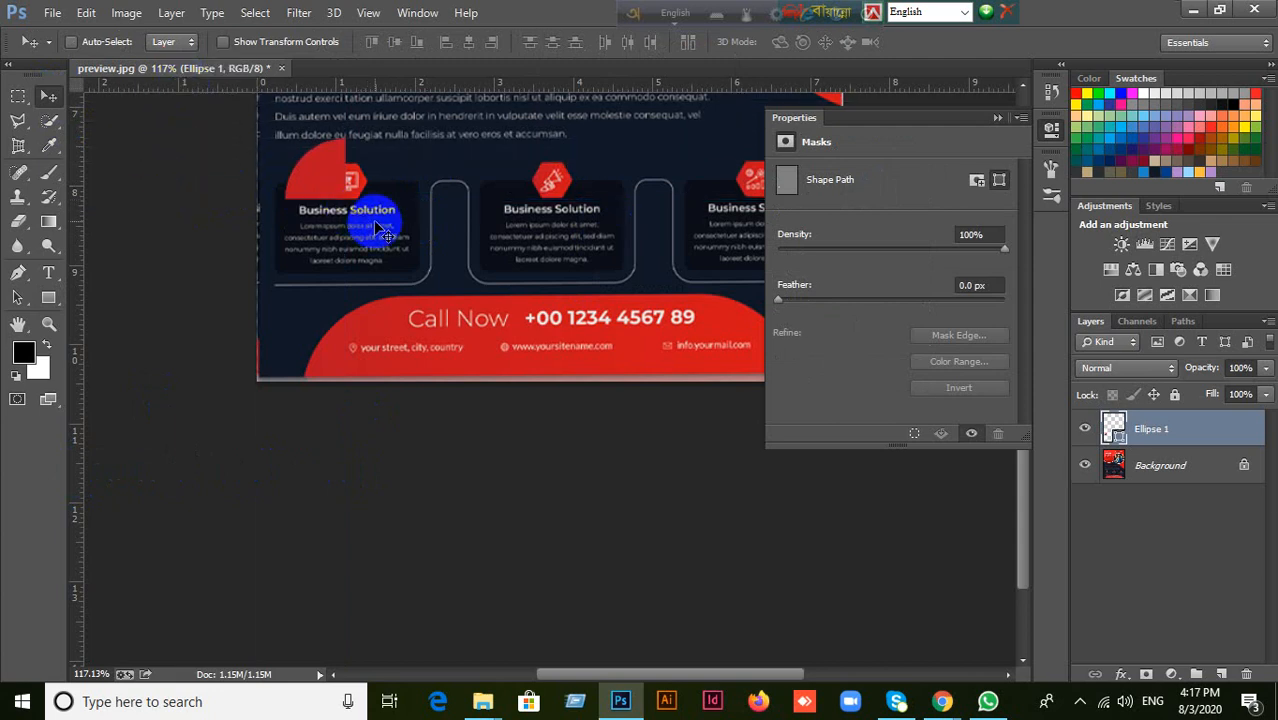
# Undo the removal of the guides and both rectangle subtractions back to the full red circle.
pyautogui.hotkey('ctrl', 'alt', 'z')
pyautogui.hotkey('ctrl', 'alt', 'z')
pyautogui.hotkey('ctrl', 'alt', 'z')
pyautogui.hotkey('ctrl', 'alt', 'z')
pyautogui.hotkey('ctrl', 'alt', 'z')
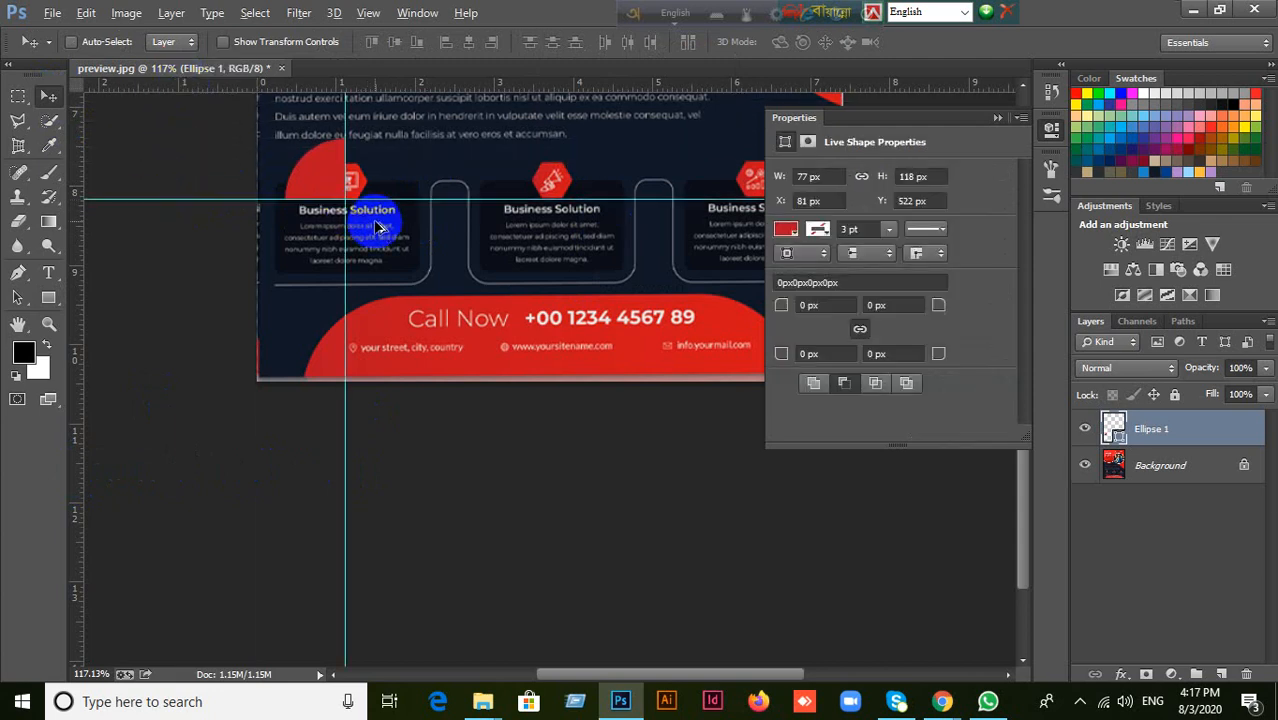
pyautogui.hotkey('ctrl', 'alt', 'z')
pyautogui.hotkey('ctrl', 'alt', 'z')
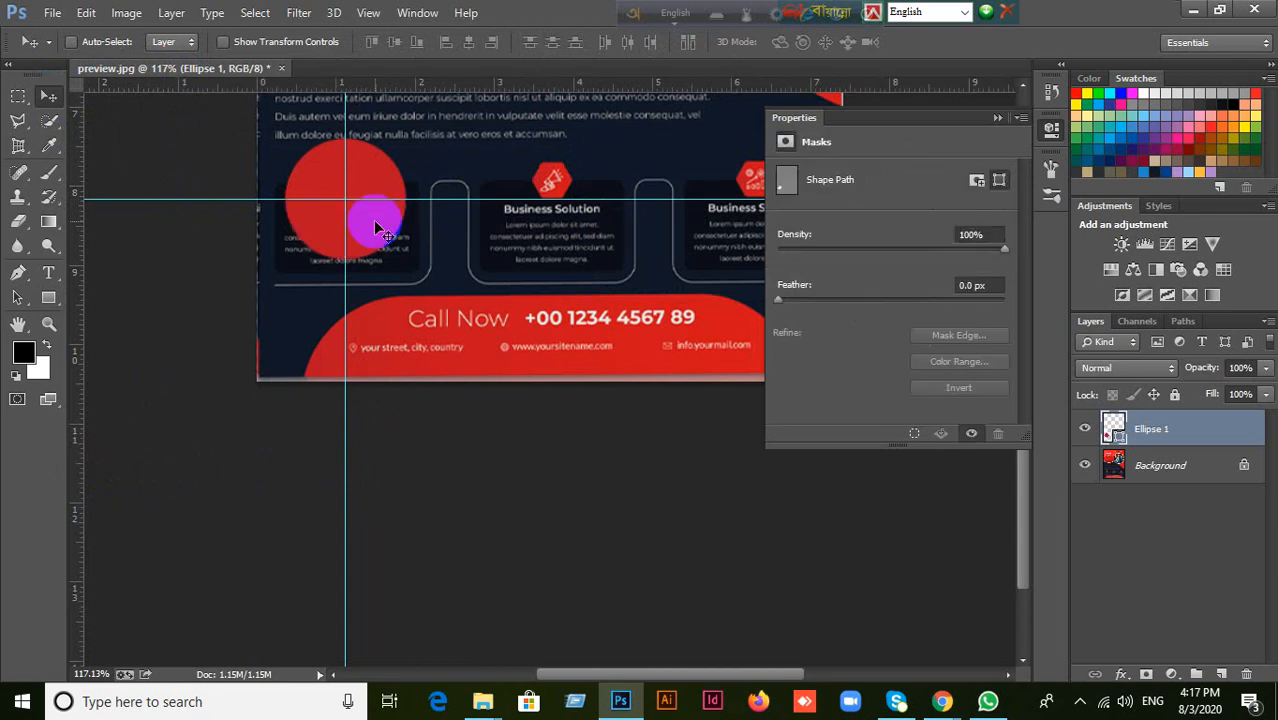
# Draw a rectangle about 149 by 76 px as a new shape layer covering the circle's lower half, starting at the horizontal guide.
pyautogui.click(48, 296)
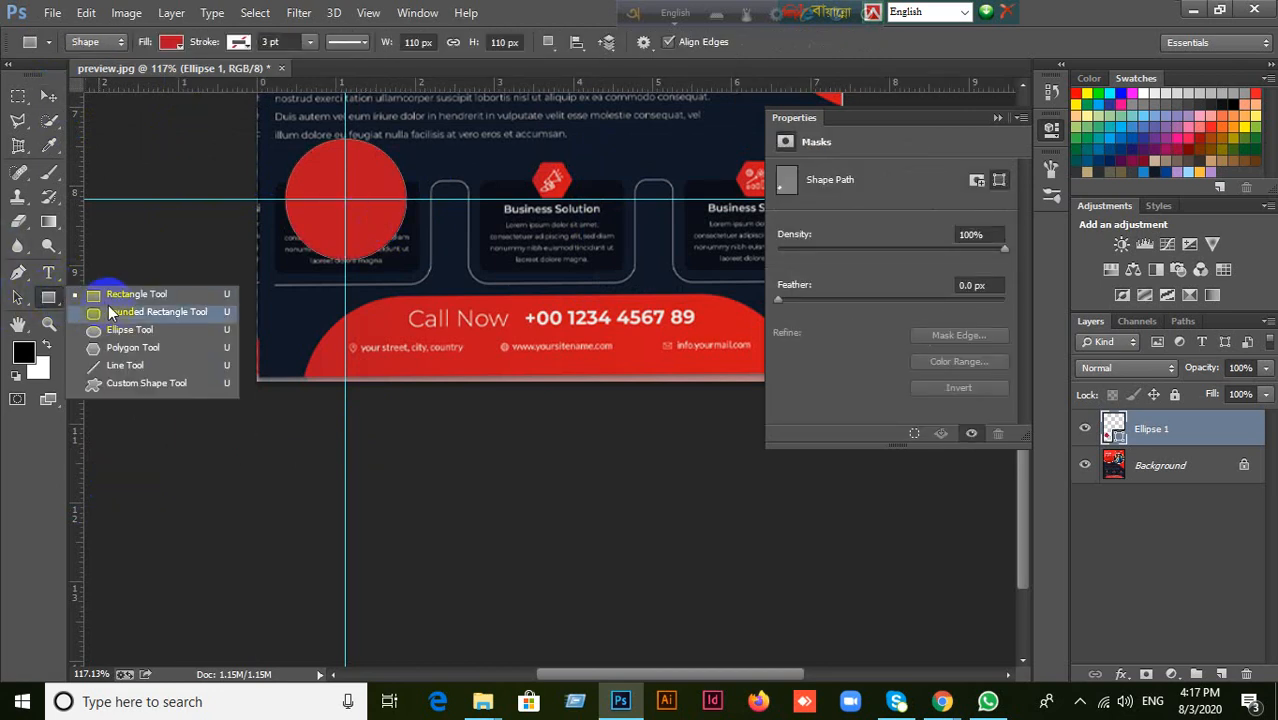
pyautogui.click(107, 295)
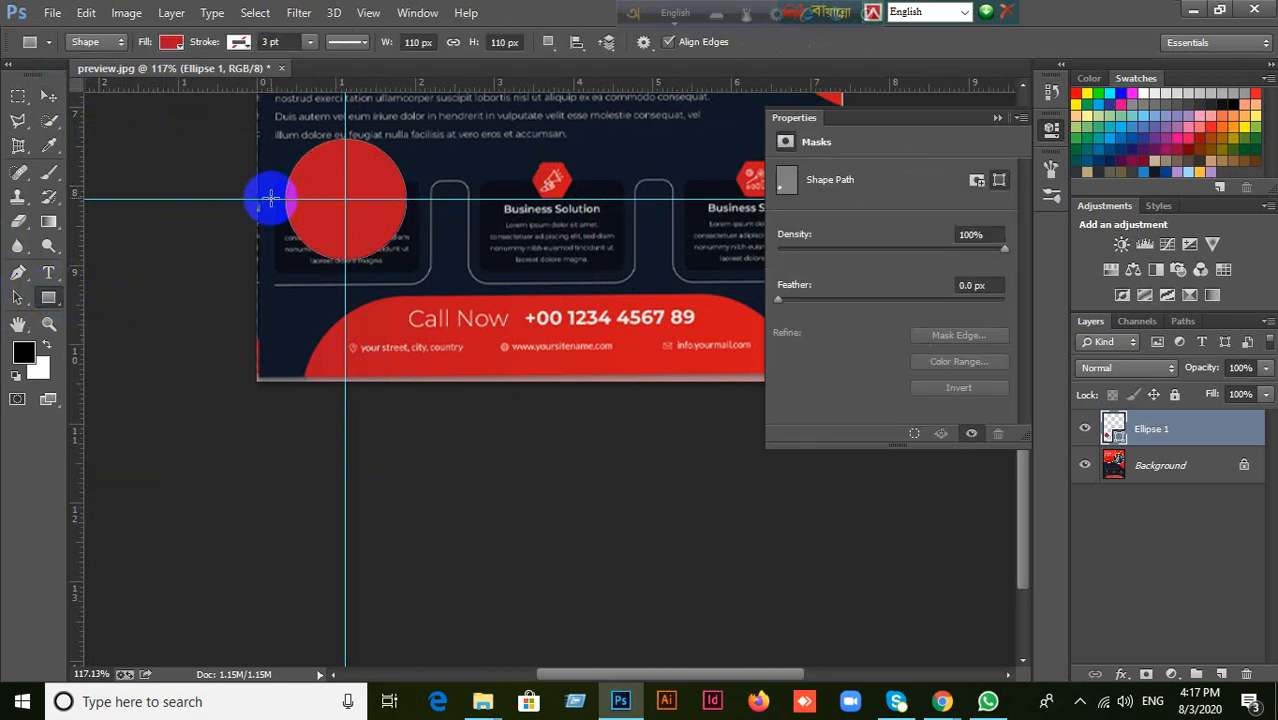
pyautogui.moveTo(270, 200); pyautogui.dragTo(434, 283)
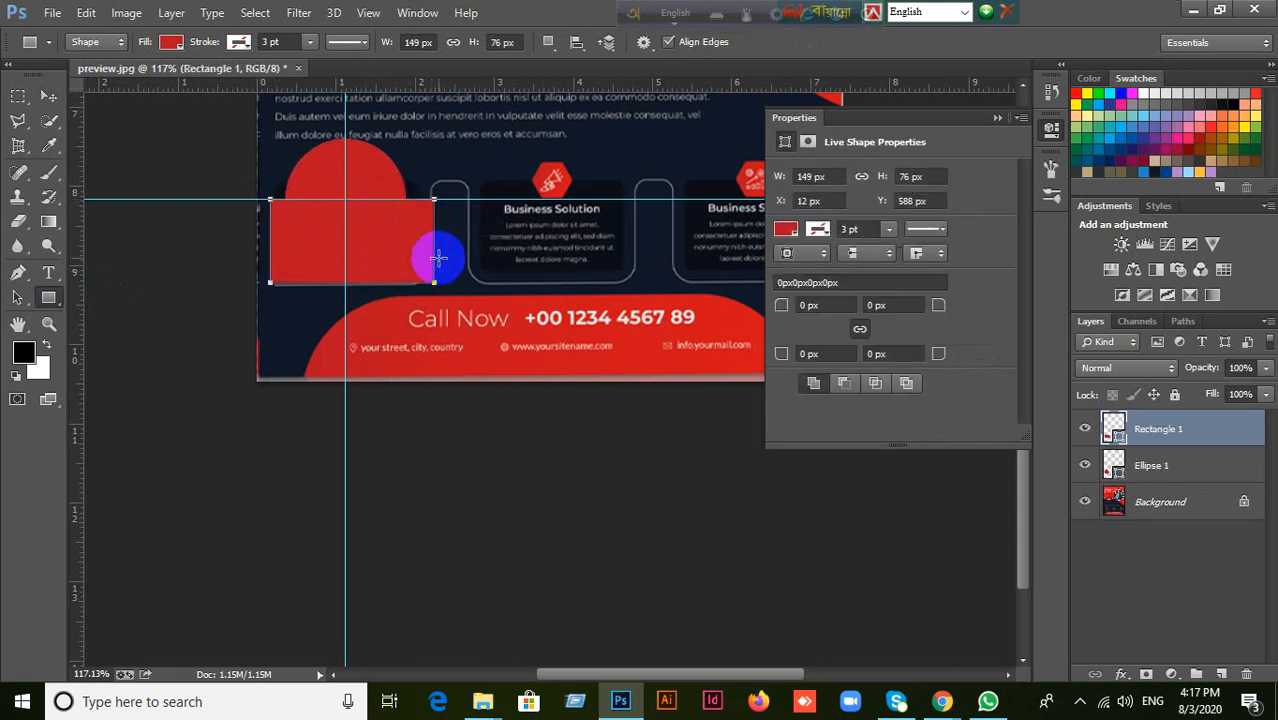
# Undo the separate rectangle layer and subtract a rectangle about 140 by 89 px from the circle's half below the horizontal guide.
pyautogui.hotkey('ctrl', 'z')
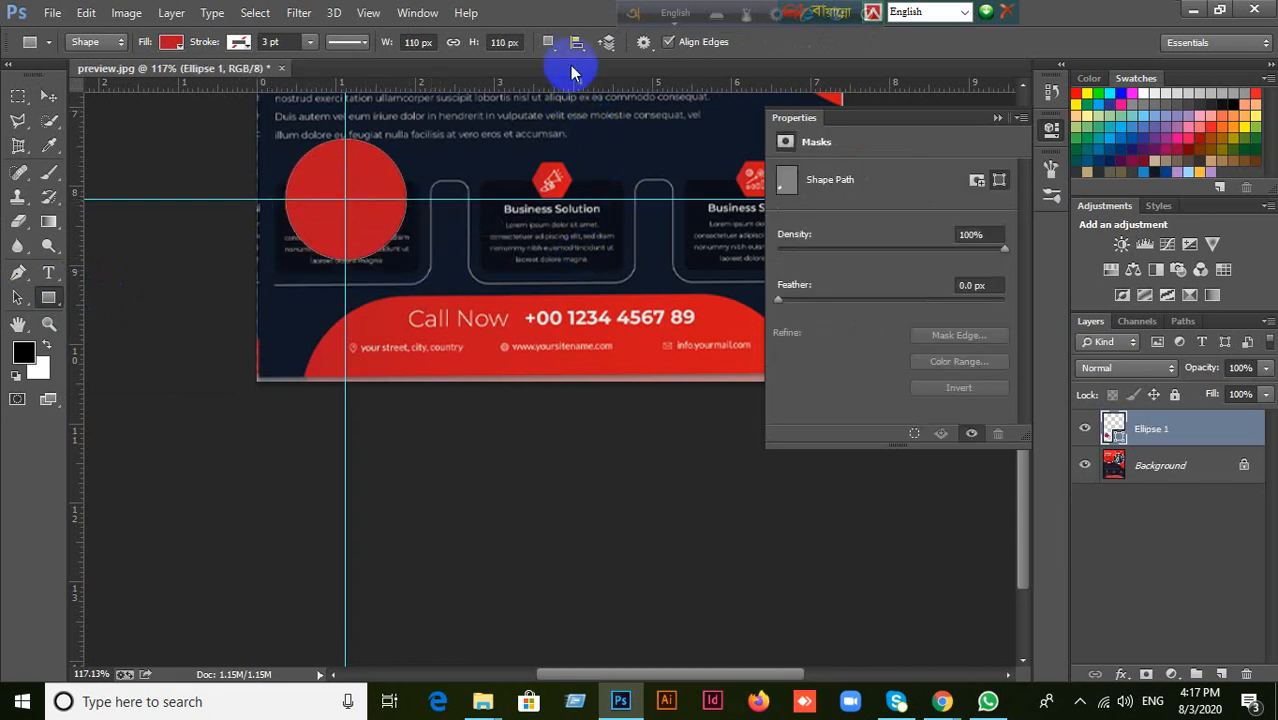
pyautogui.click(552, 46)
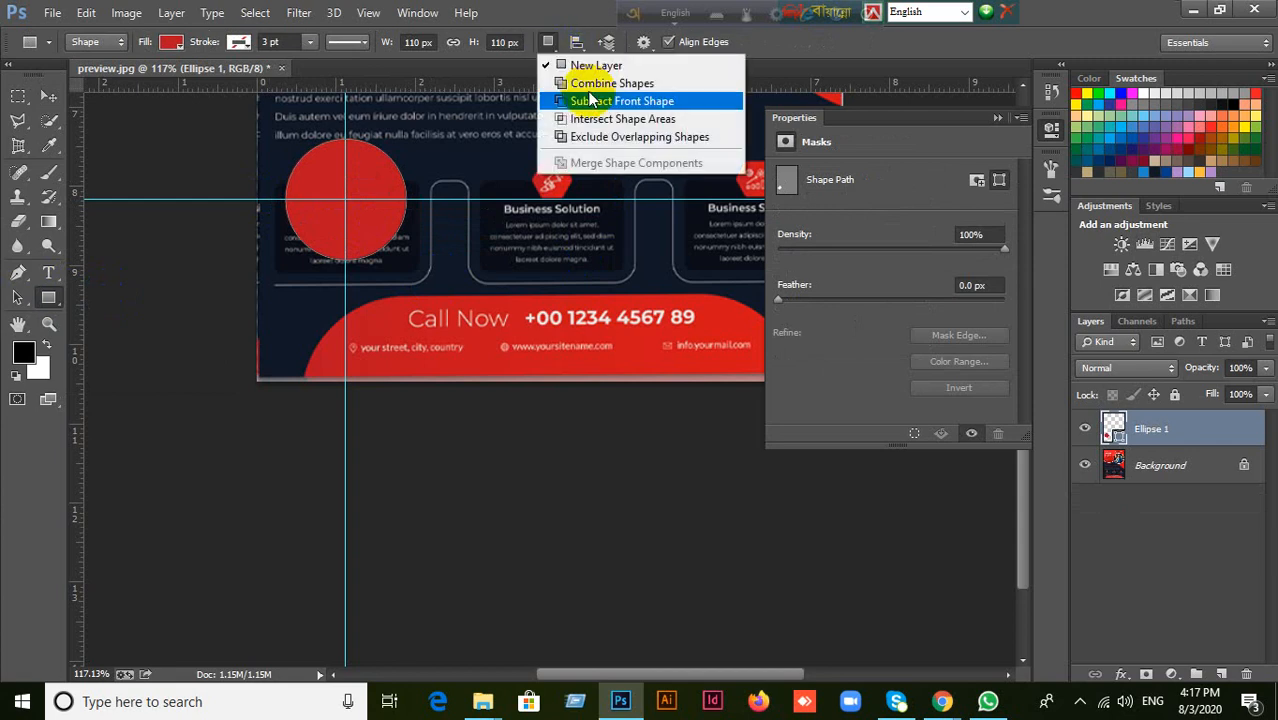
pyautogui.click(595, 100)
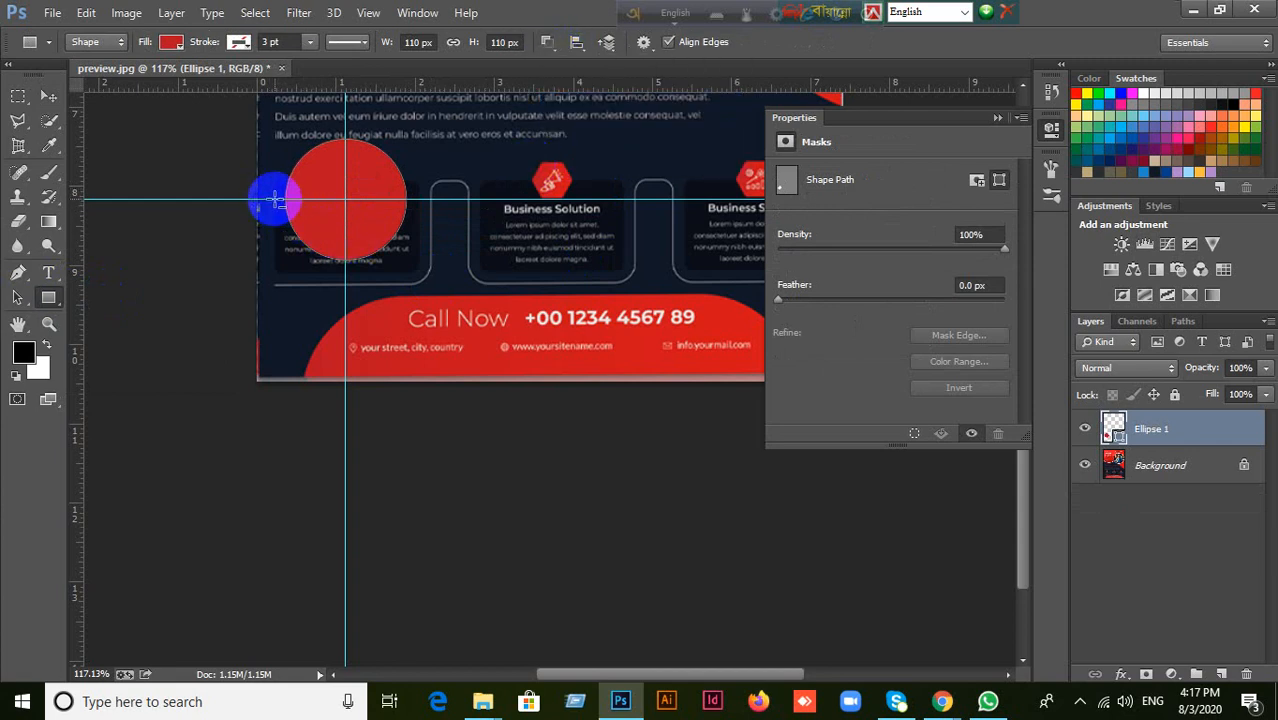
pyautogui.moveTo(274, 200); pyautogui.dragTo(428, 297)
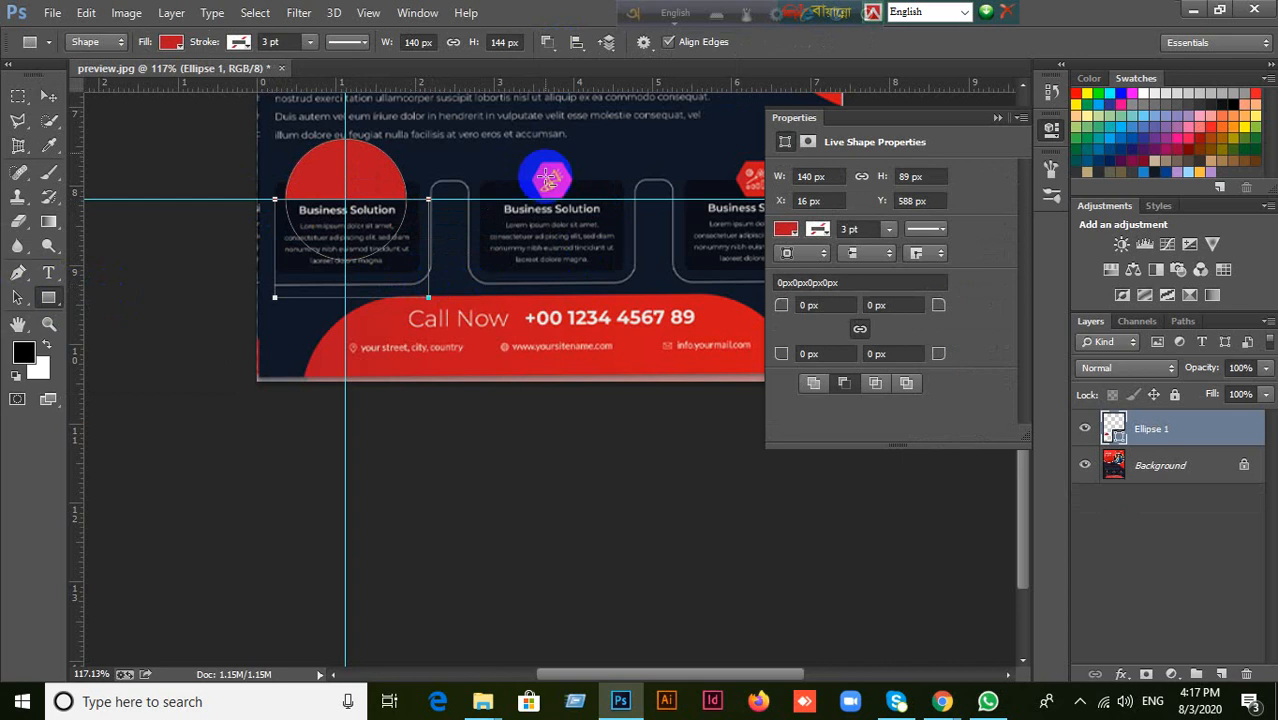
pyautogui.click(48, 96)
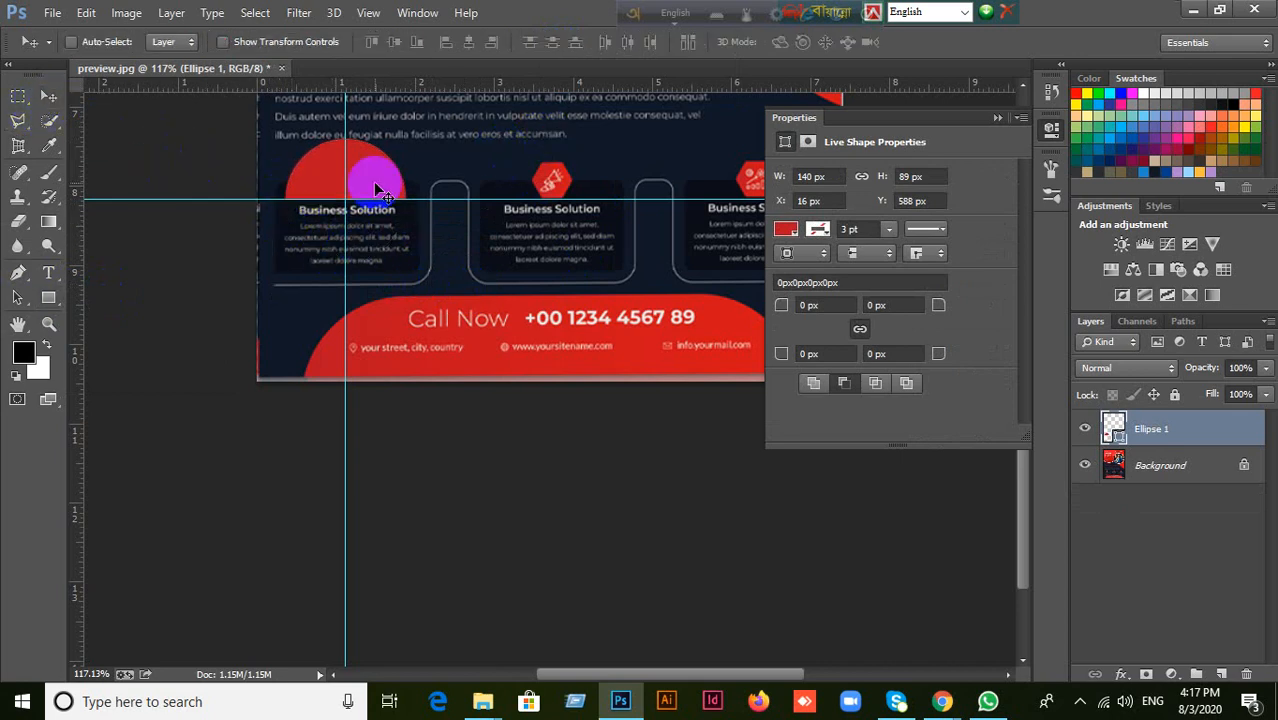
pyautogui.hotkey('ctrl', 't')
pyautogui.moveTo(375, 192); pyautogui.dragTo(374, 238)
pyautogui.click(916, 45)
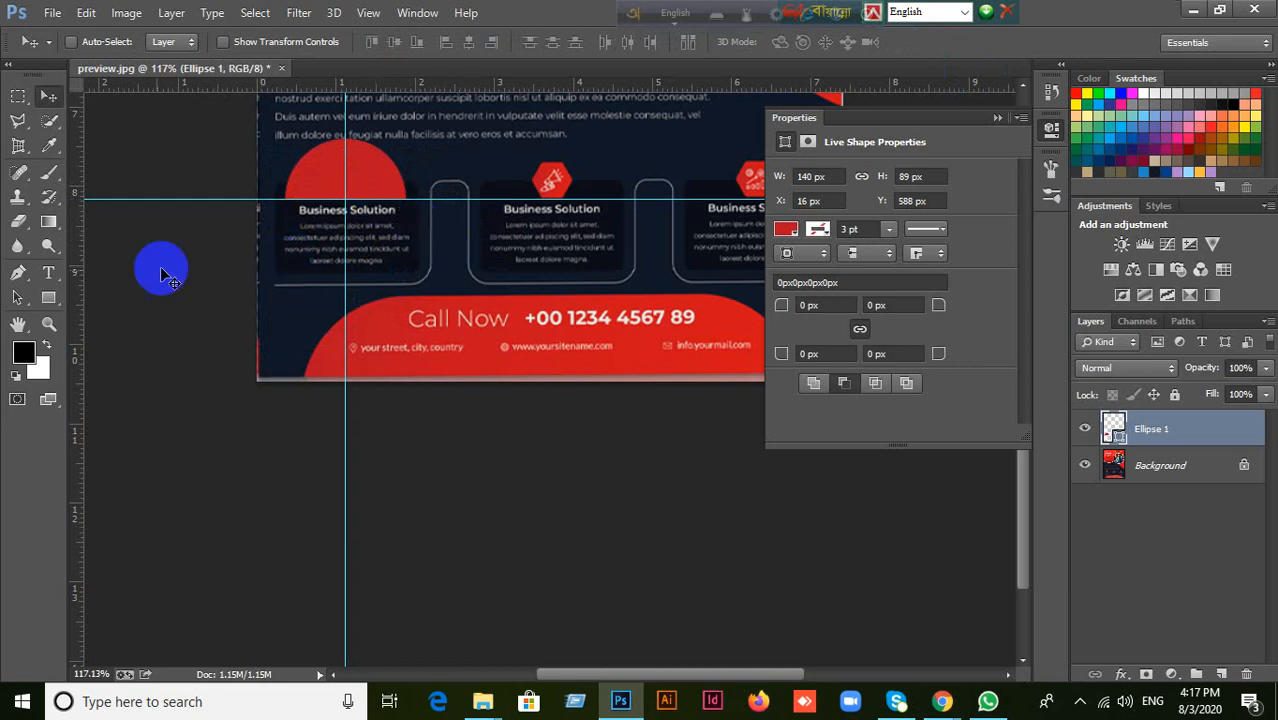
# Merge the circle and subtracted rectangle components into a regular semicircle path.
pyautogui.click(48, 297)
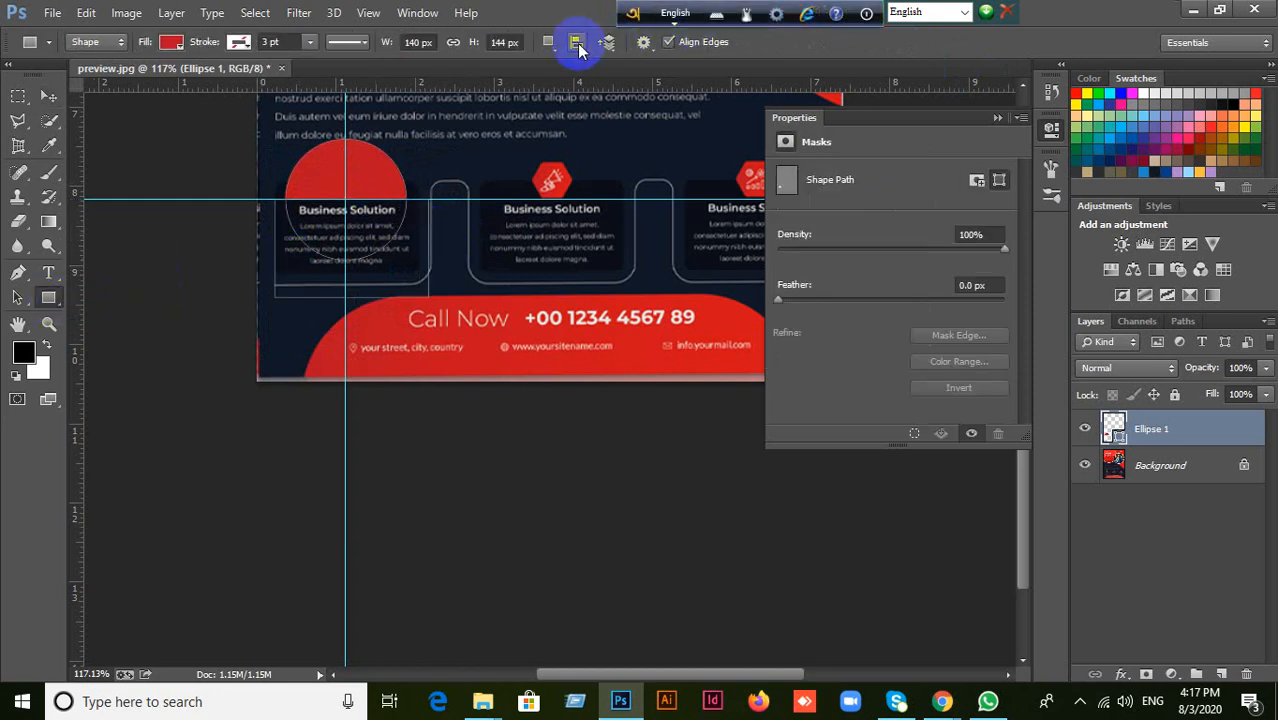
pyautogui.click(549, 44)
pyautogui.click(591, 166)
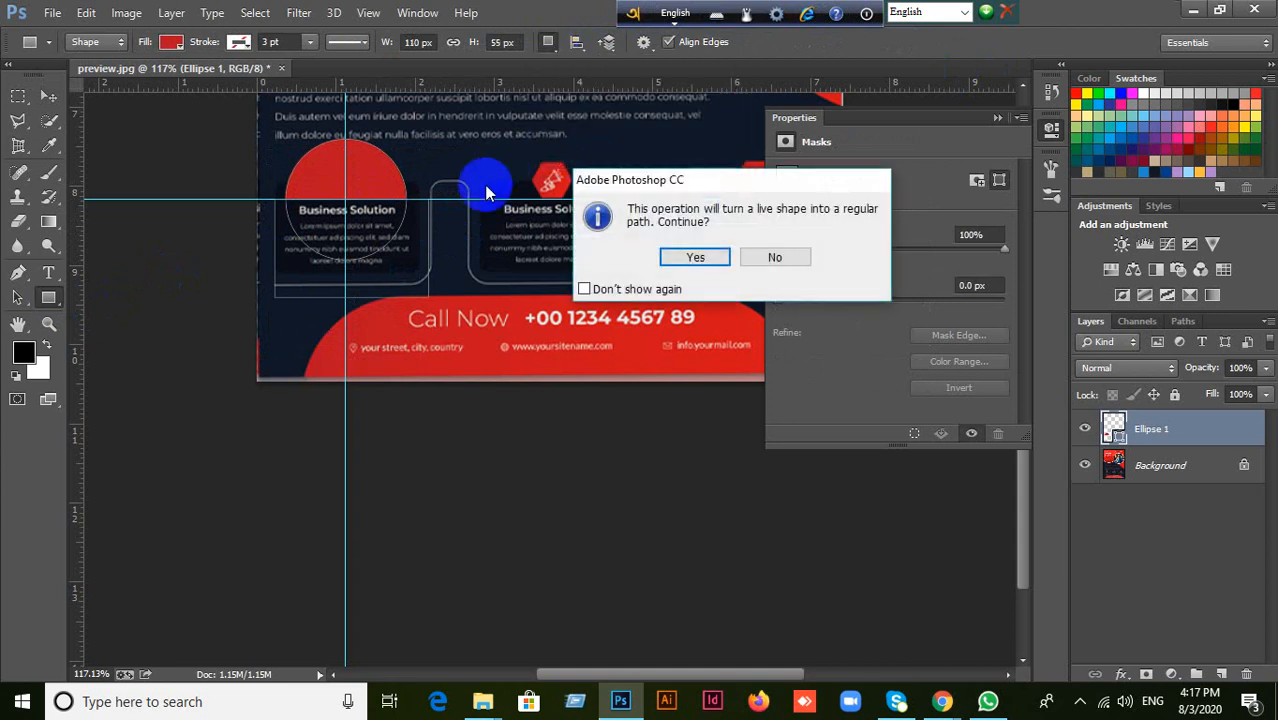
pyautogui.click(689, 259)
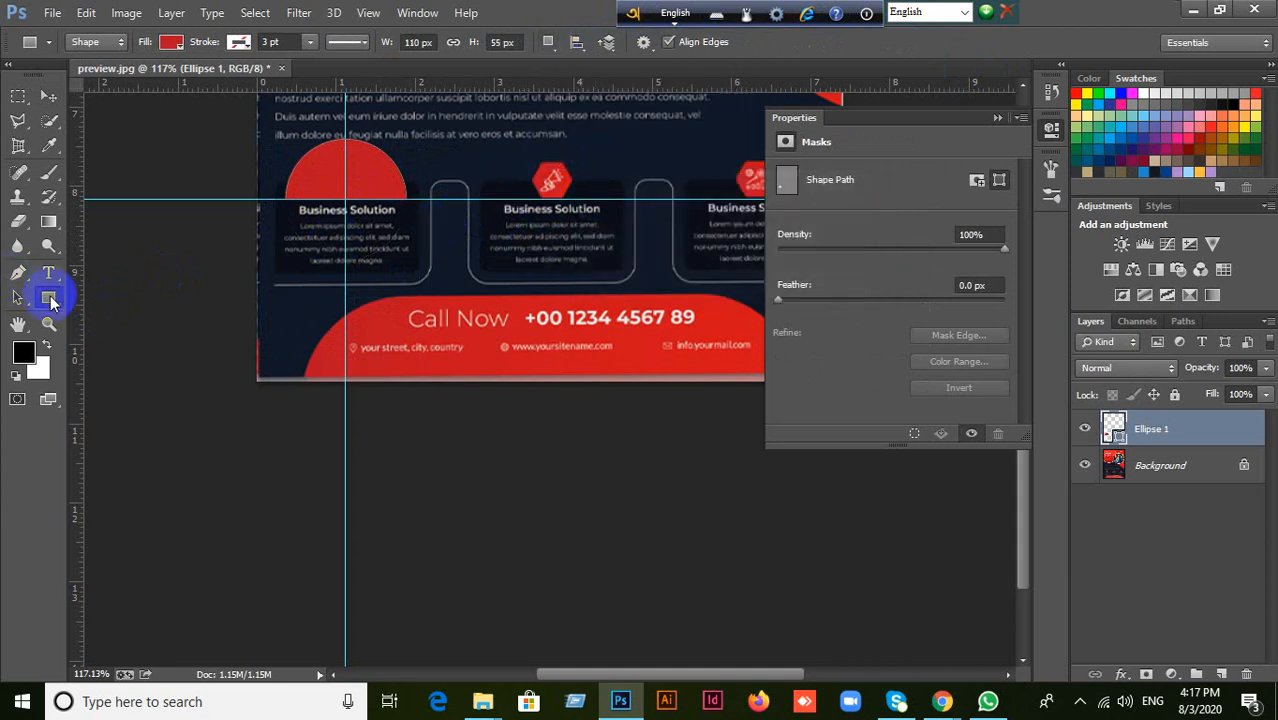
# Subtract a rectangle about 77 by 109 px from the semicircle's right half at the vertical guide and merge the components.
pyautogui.moveTo(345, 125); pyautogui.dragTo(433, 220)
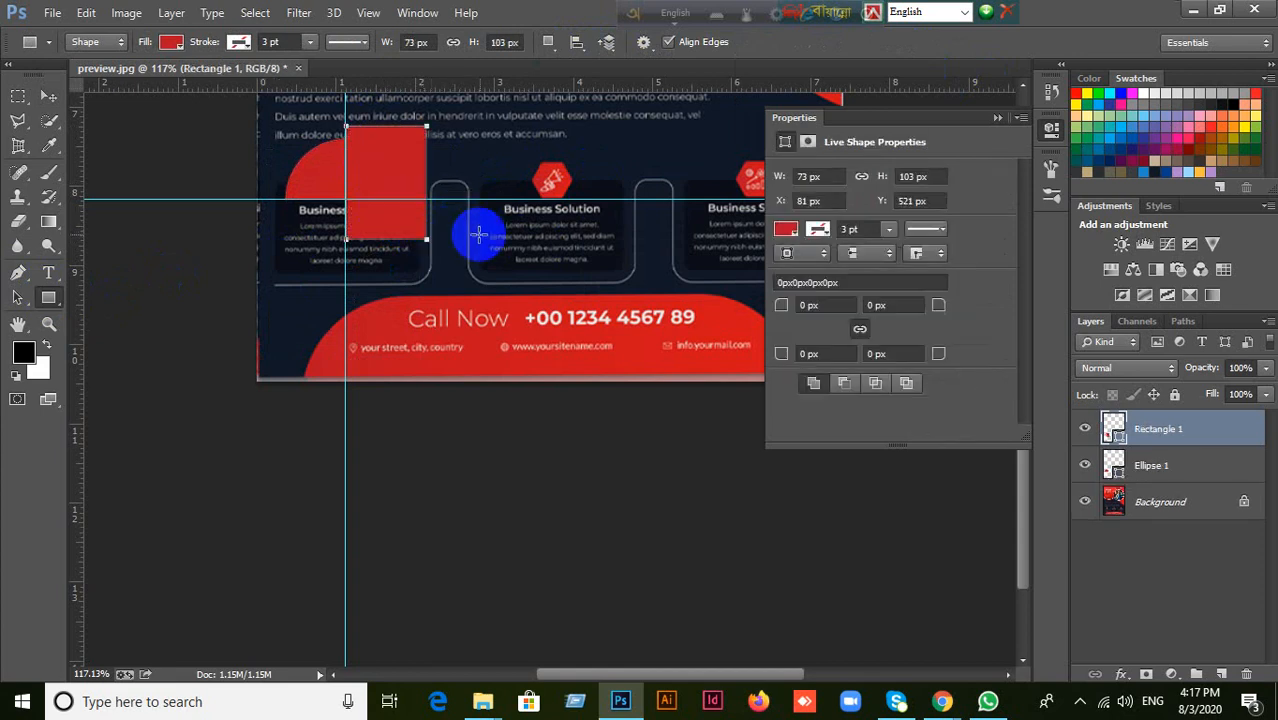
pyautogui.hotkey('ctrl', 'z')
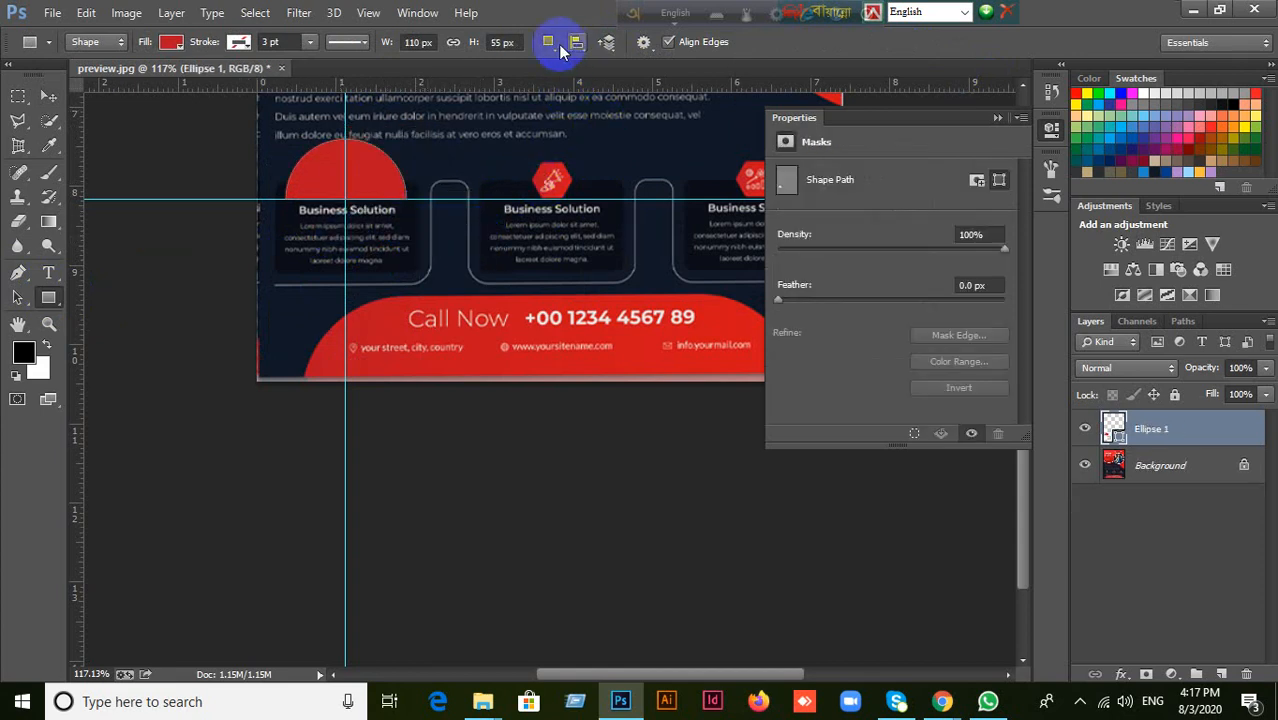
pyautogui.click(576, 42)
pyautogui.click(620, 101)
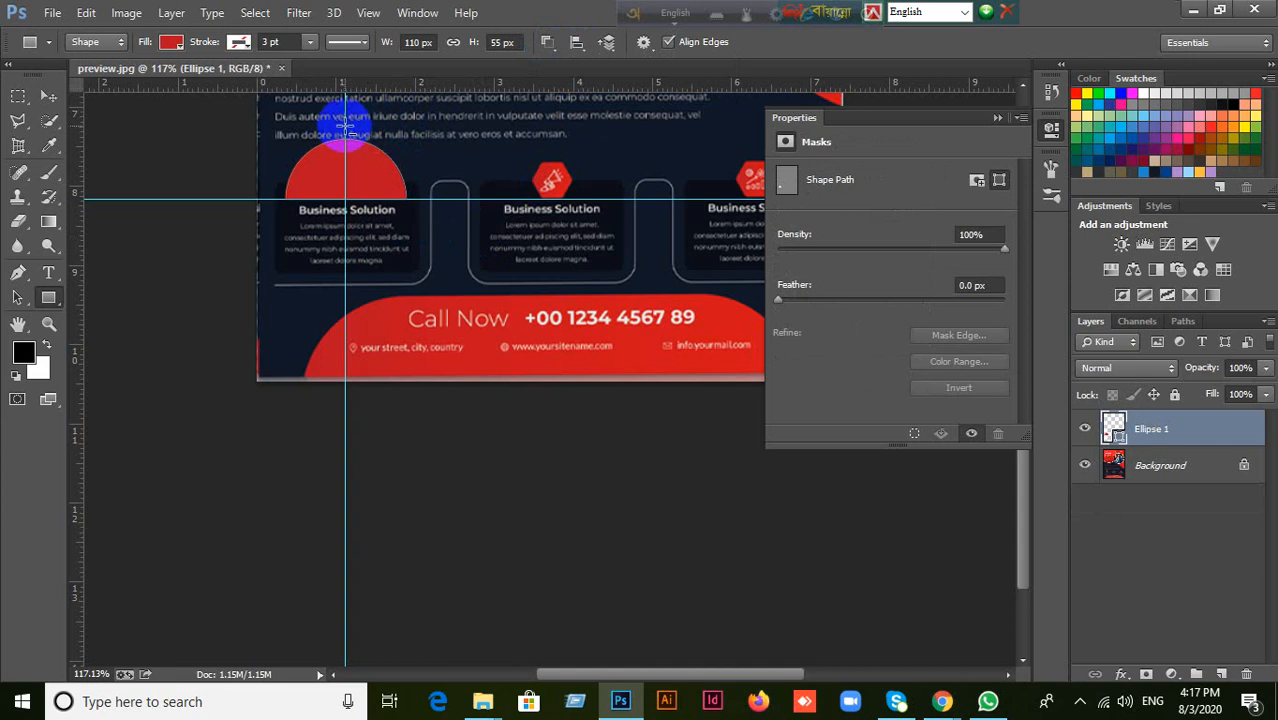
pyautogui.moveTo(345, 128); pyautogui.dragTo(430, 245)
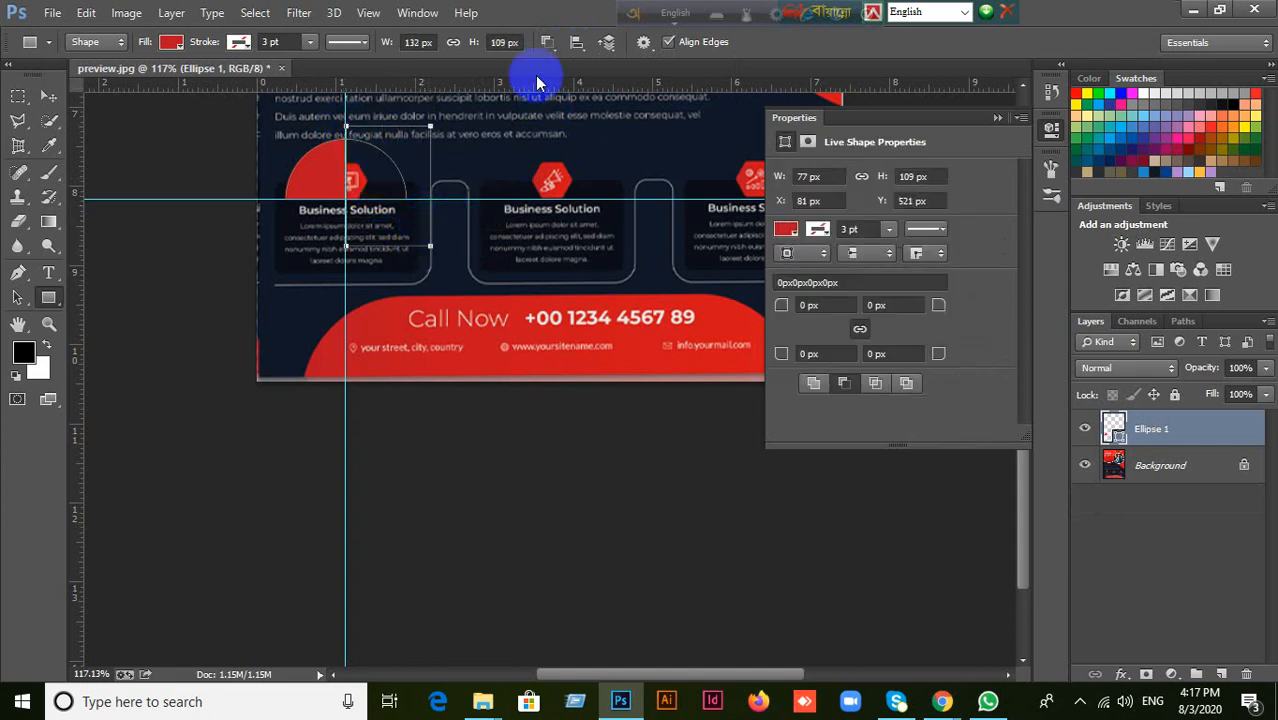
pyautogui.click(546, 45)
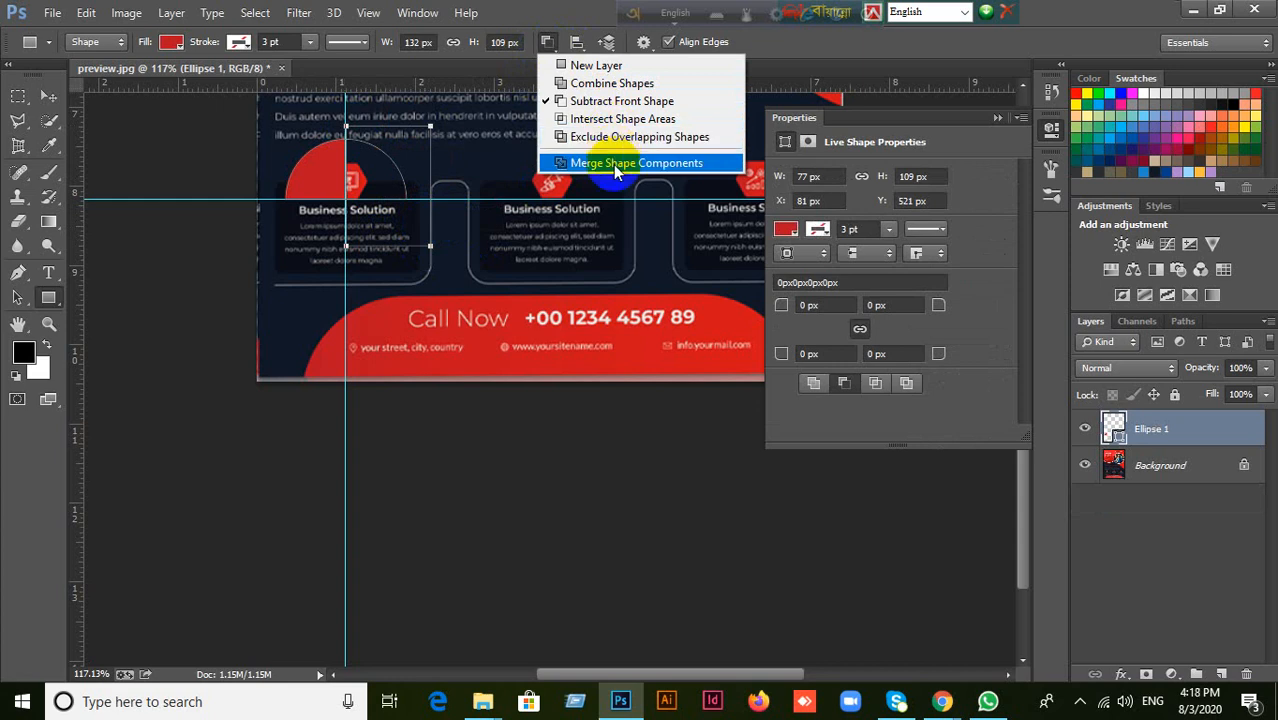
pyautogui.click(612, 162)
pyautogui.click(697, 255)
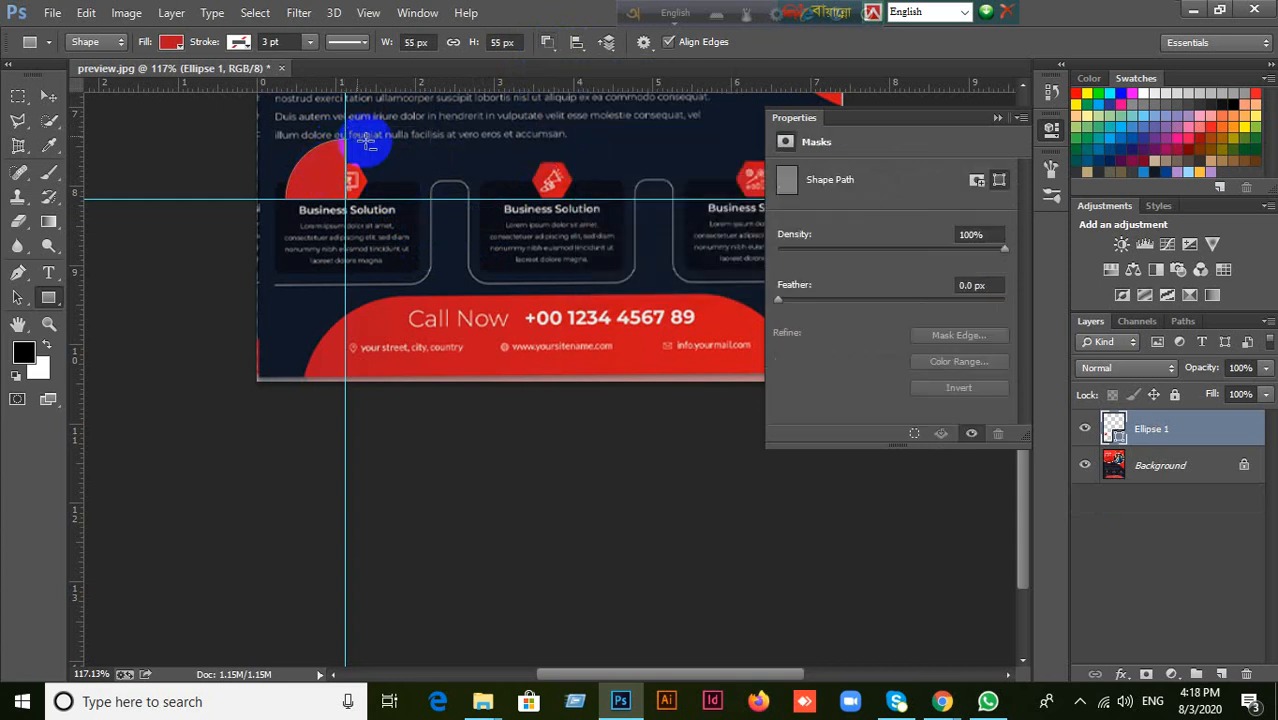
# Remove the horizontal and vertical guides around the quarter circle.
pyautogui.click(52, 95)
pyautogui.scroll(4, 337, 165)
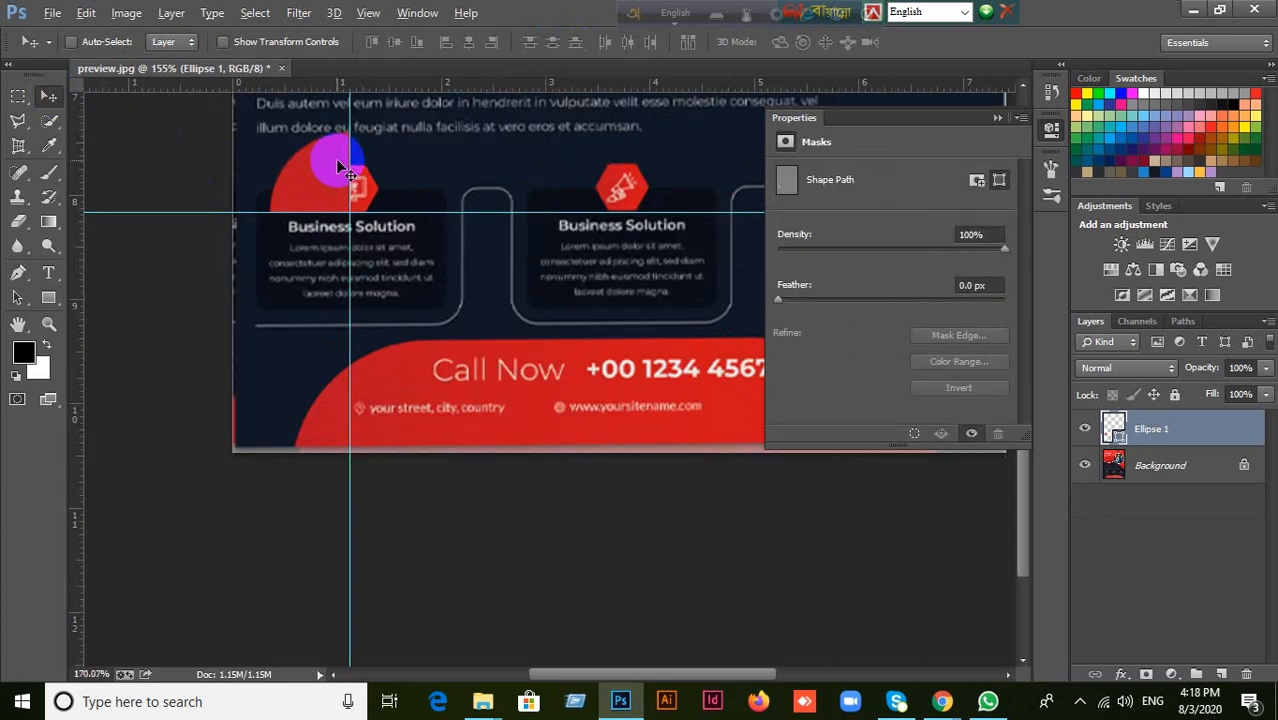
pyautogui.scroll(1, 337, 165)
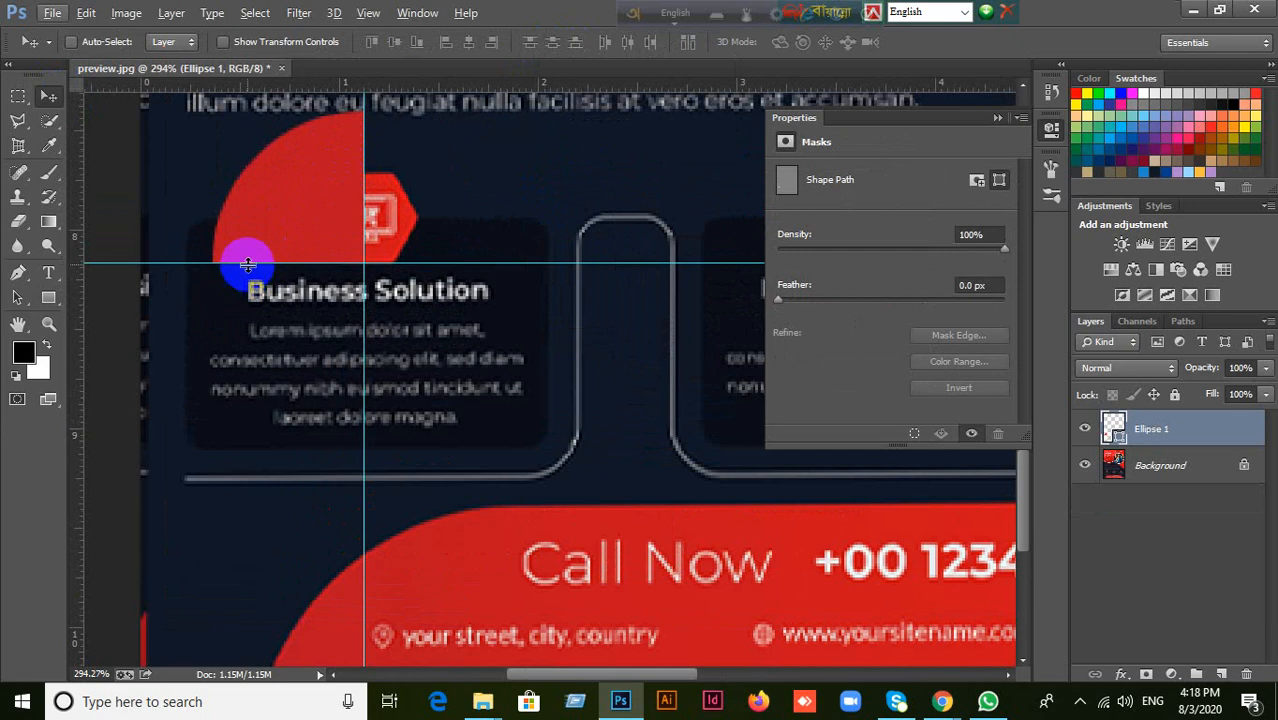
pyautogui.moveTo(248, 265); pyautogui.dragTo(300, 75)
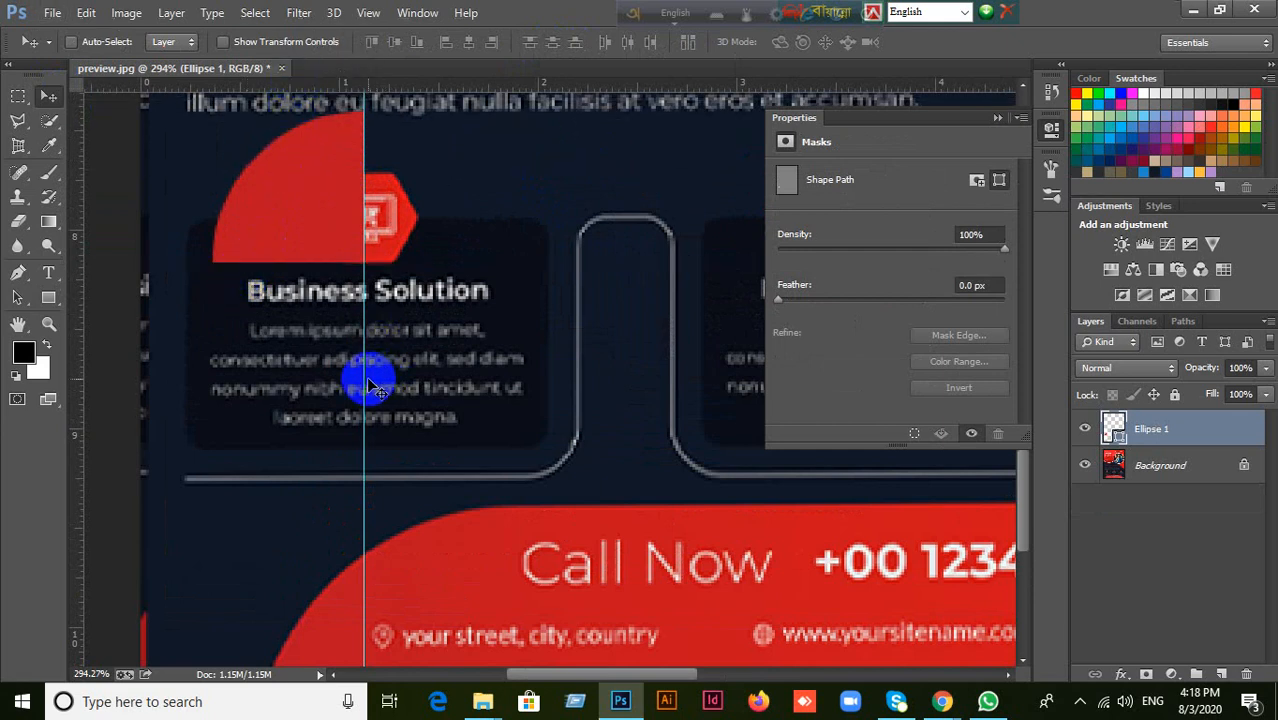
pyautogui.moveTo(365, 381); pyautogui.dragTo(60, 372)
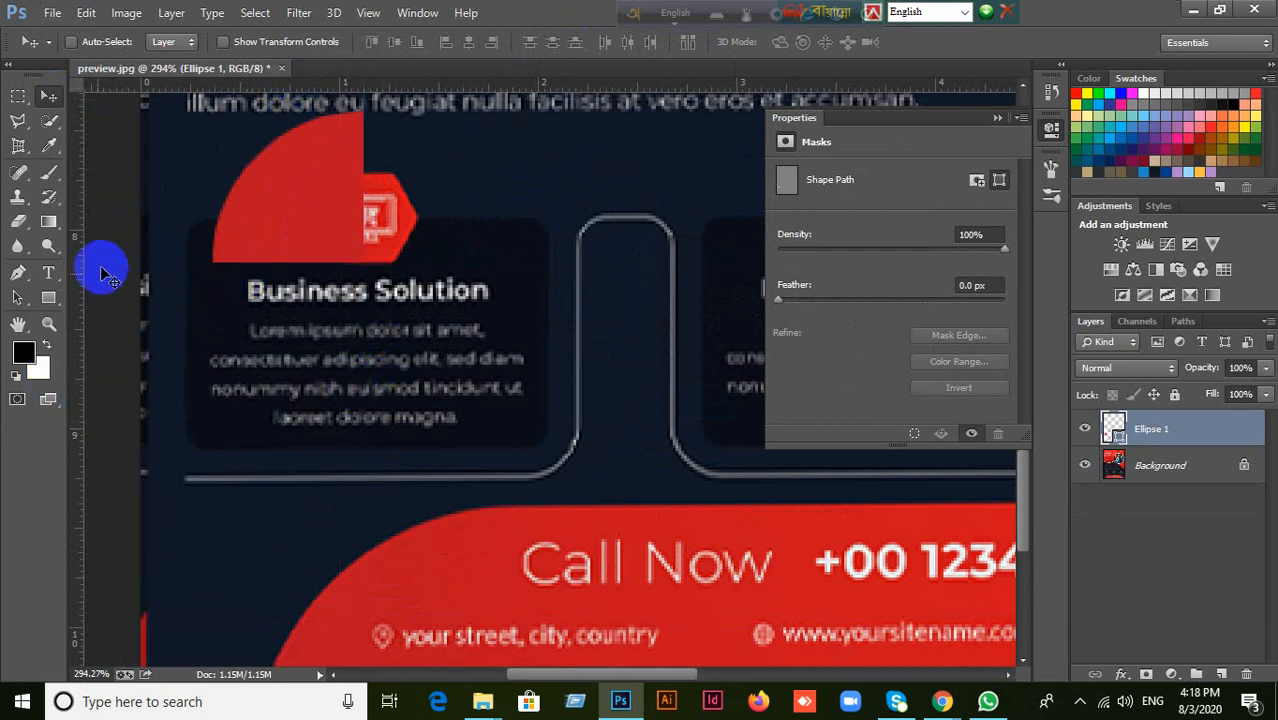
# Draw a rectangle about 89 by 55 px as a new shape layer, slightly overlapping the quarter circle's straight right edge.
pyautogui.click(47, 300)
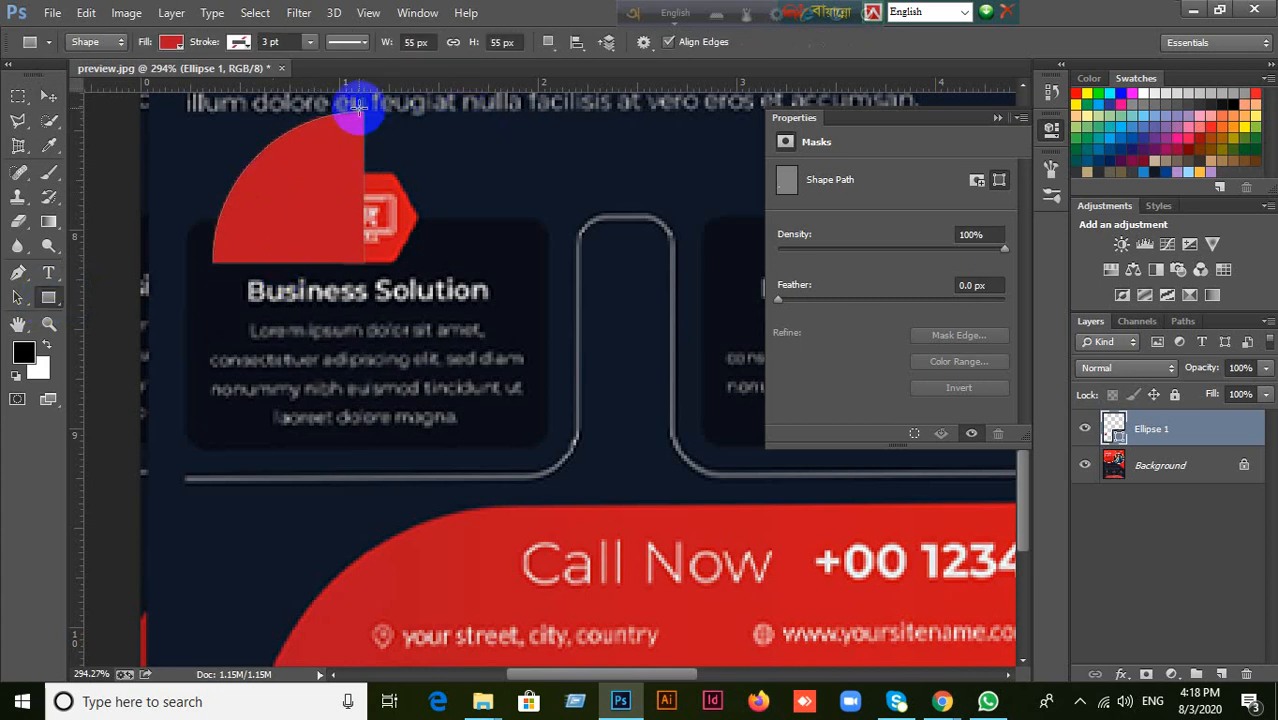
pyautogui.moveTo(357, 110); pyautogui.dragTo(600, 262)
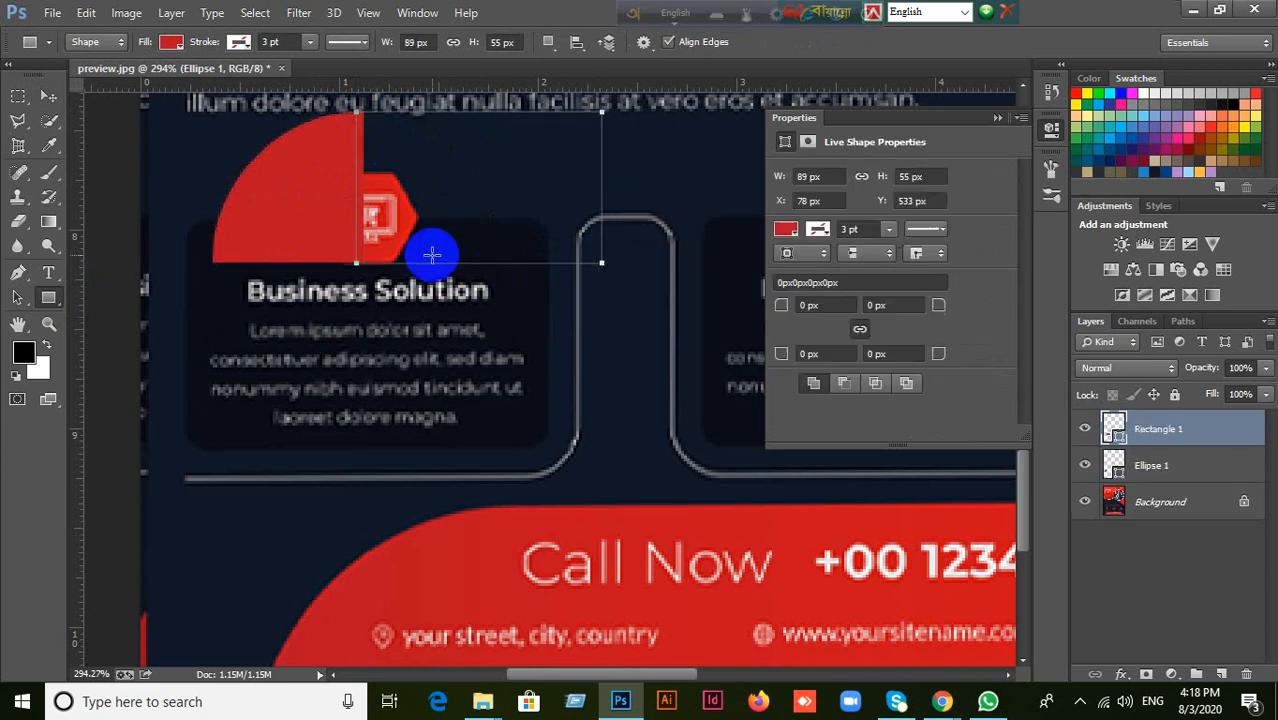
pyautogui.click(48, 95)
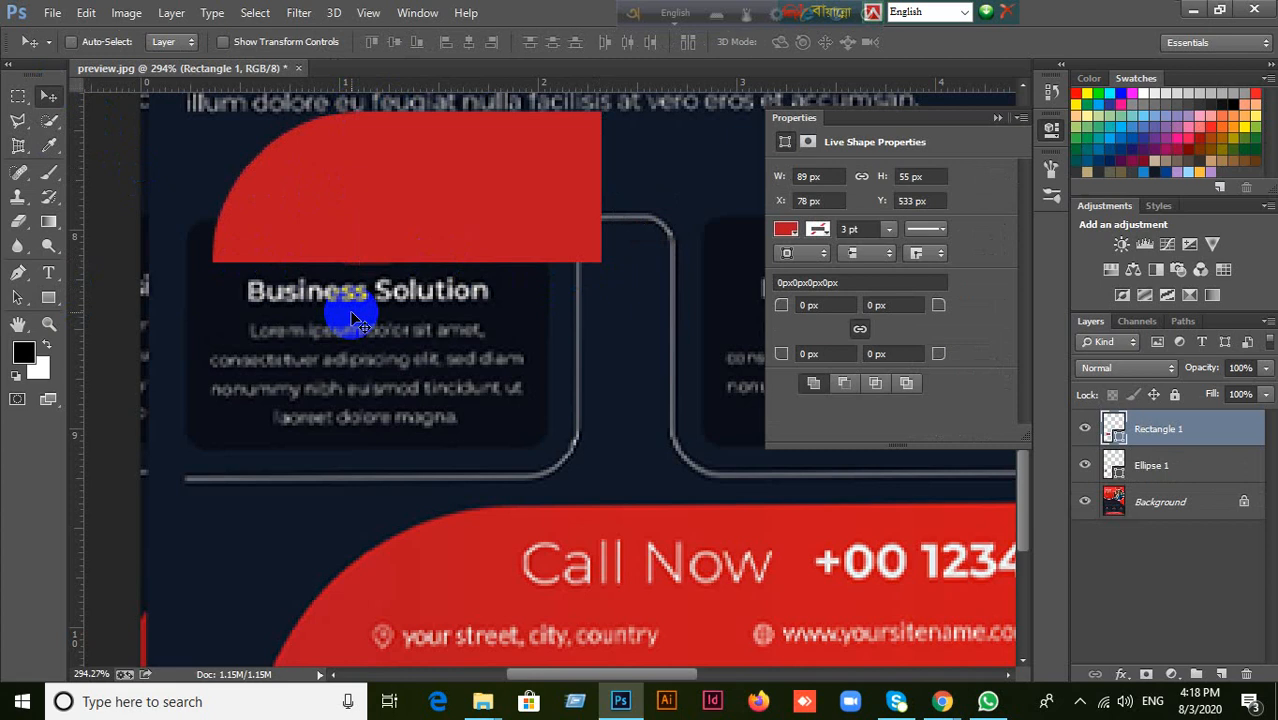
pyautogui.scroll(-2, 344, 308)
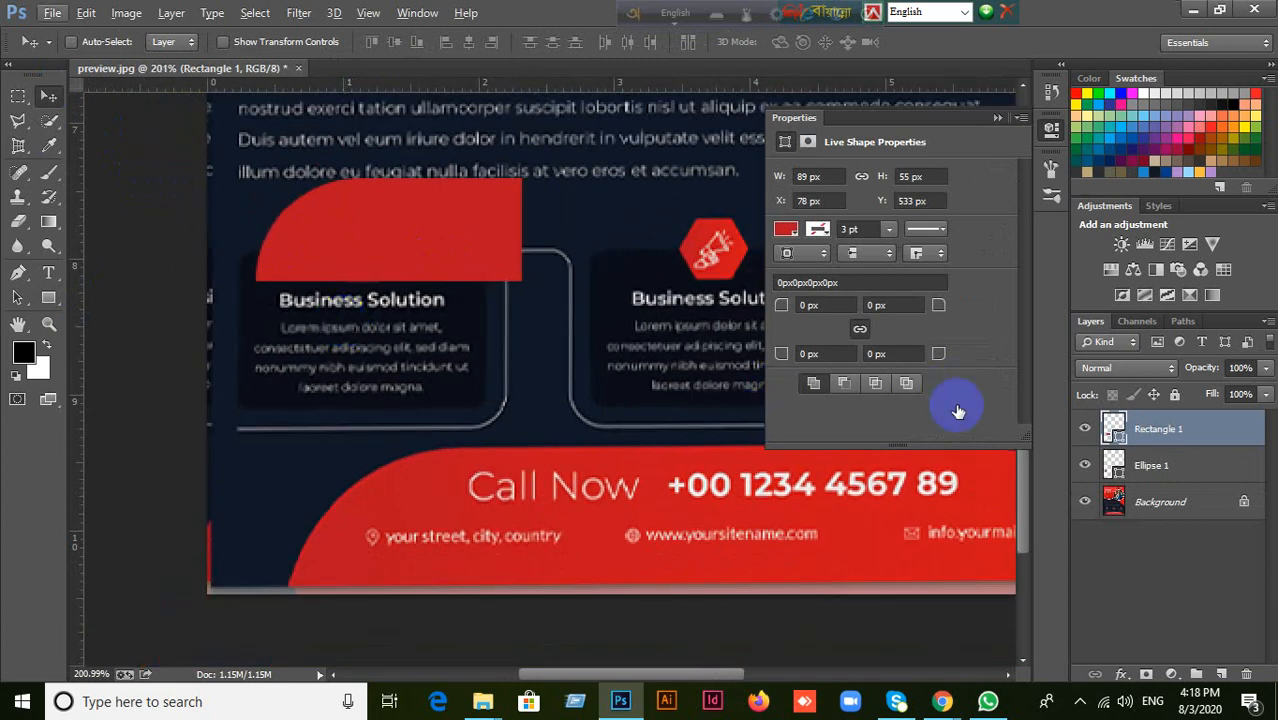
# Merge the Rectangle 1 and Ellipse 1 layers into one shape layer.
pyautogui.keyDown('ctrl'); pyautogui.click(1176, 466); pyautogui.keyUp('ctrl')
pyautogui.rightClick(1178, 472)
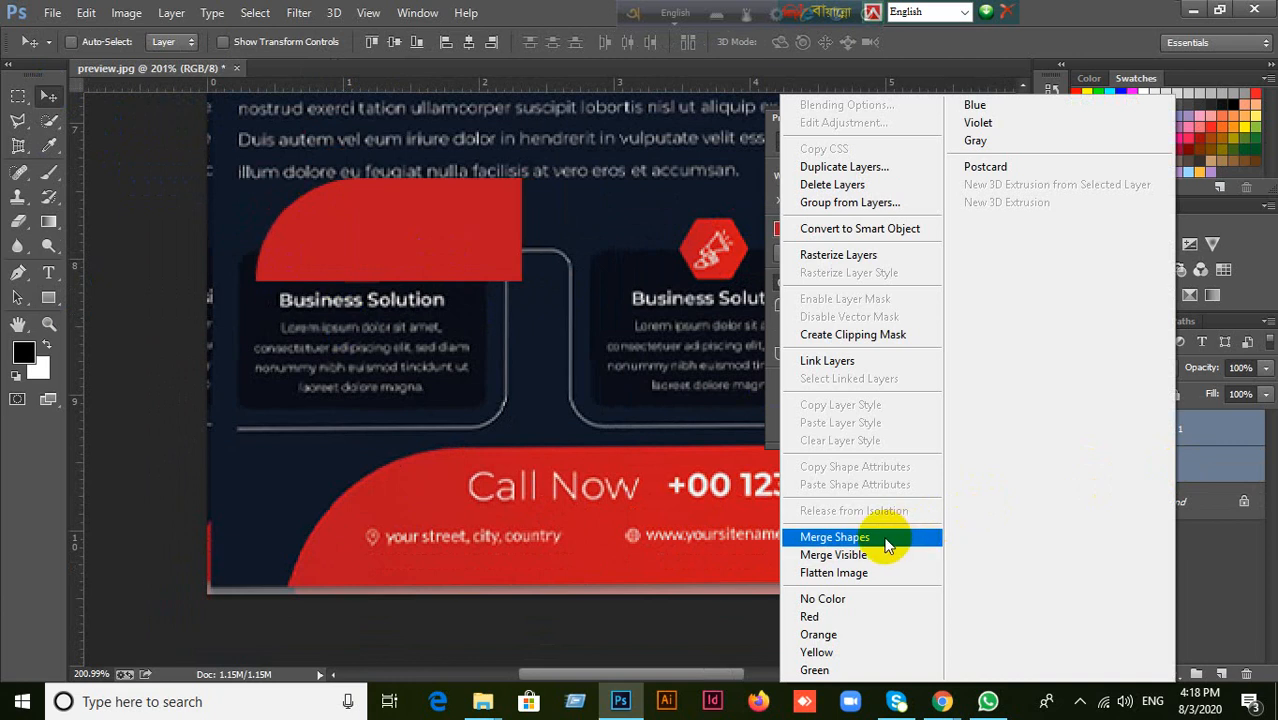
pyautogui.click(1208, 478)
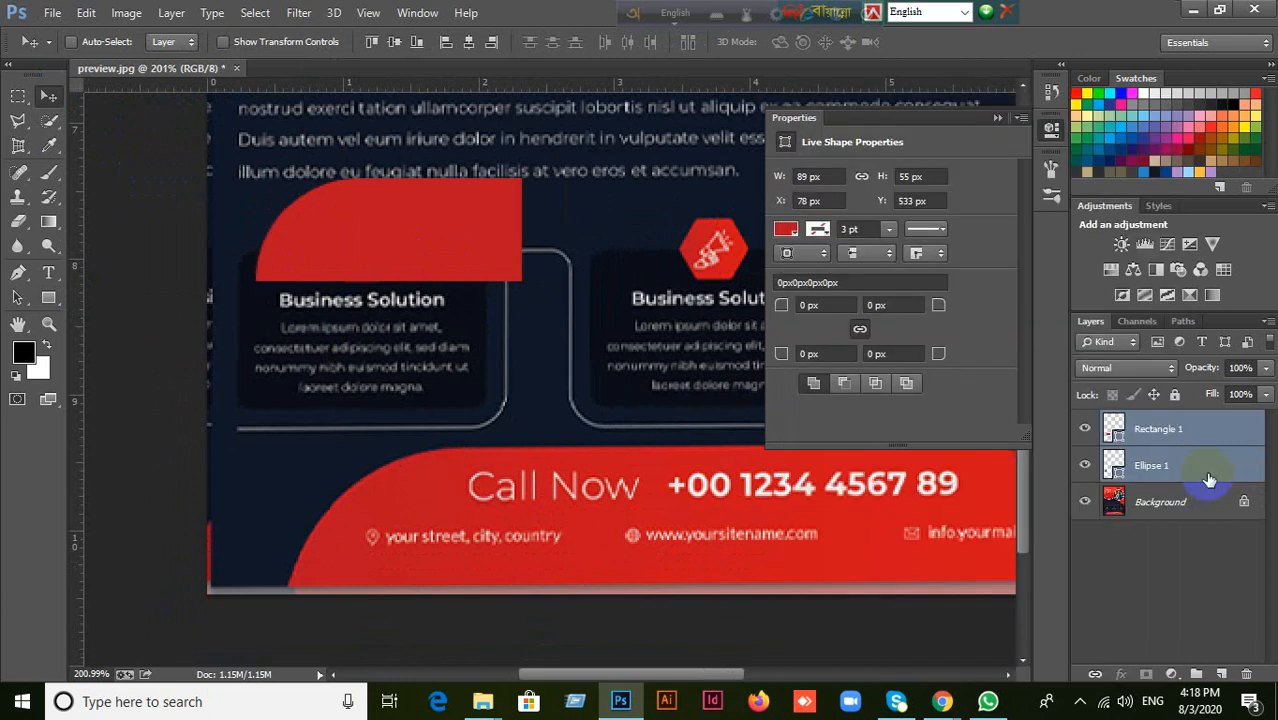
pyautogui.click(1199, 431)
pyautogui.keyDown('shift'); pyautogui.click(1197, 466); pyautogui.keyUp('shift')
pyautogui.rightClick(1197, 468)
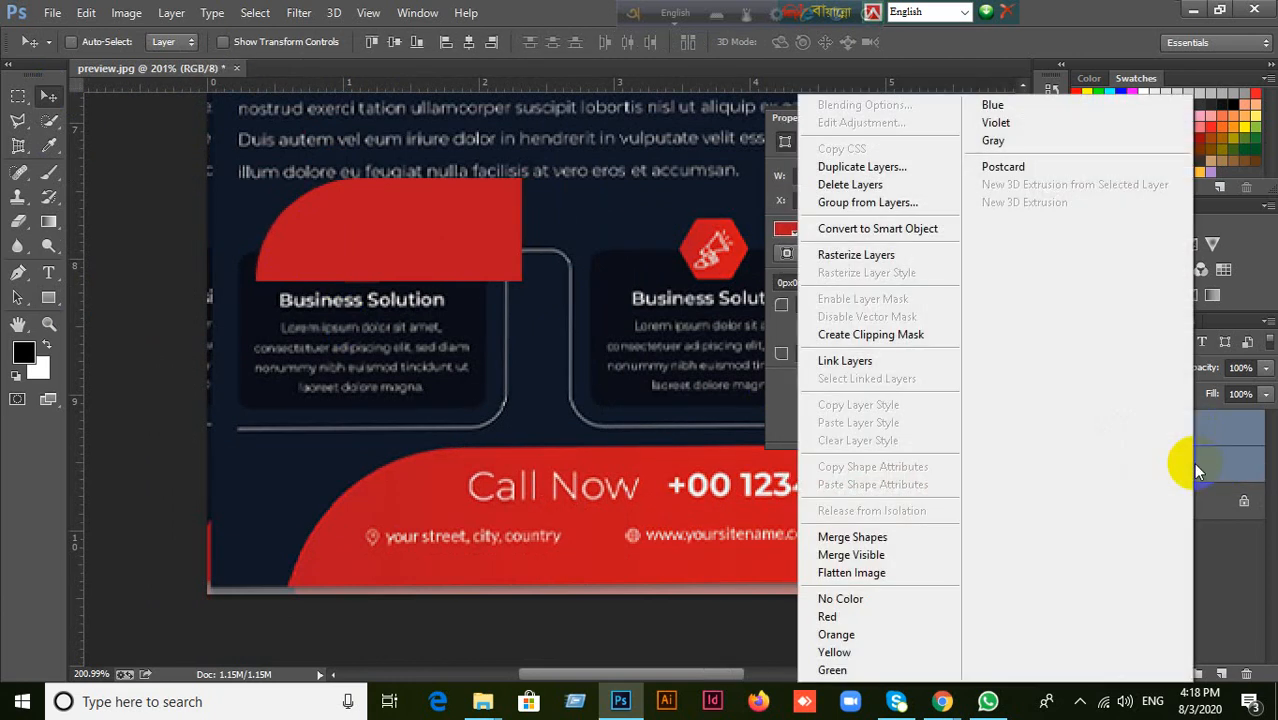
pyautogui.click(897, 547)
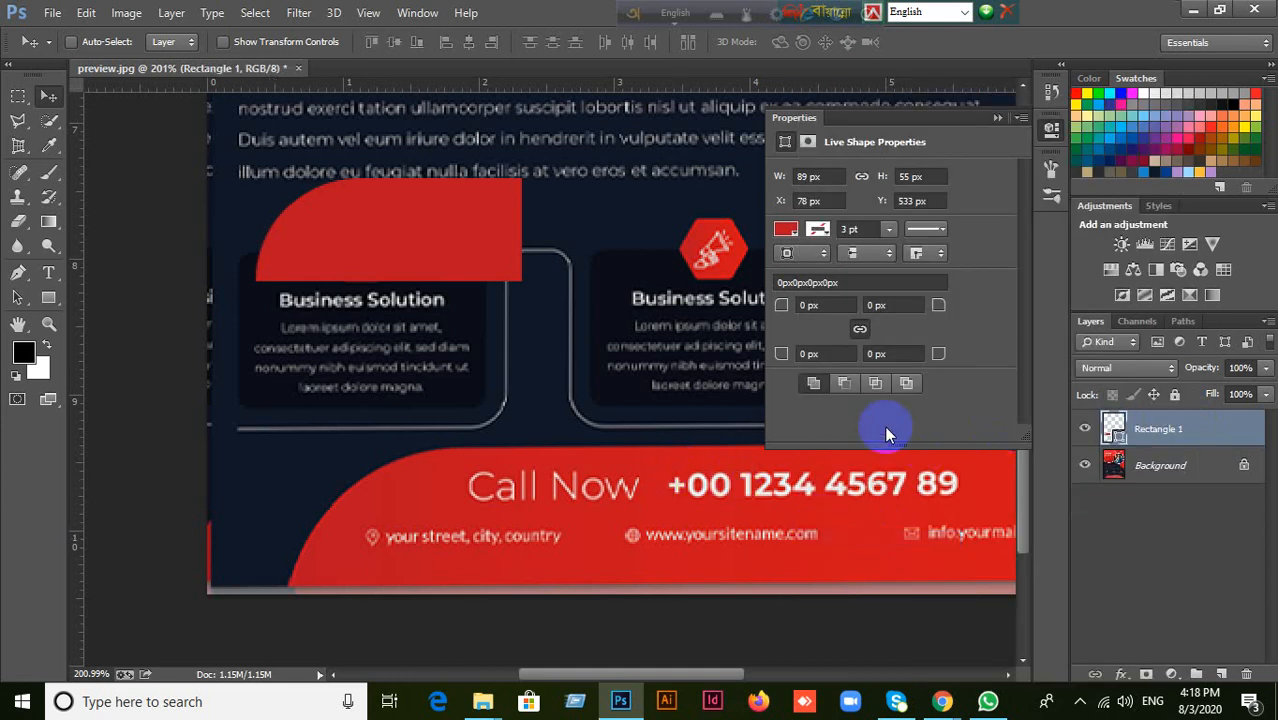
# Move the merged shape about 45 px right and 20 px down on the flyer.
pyautogui.moveTo(434, 231); pyautogui.dragTo(519, 269)
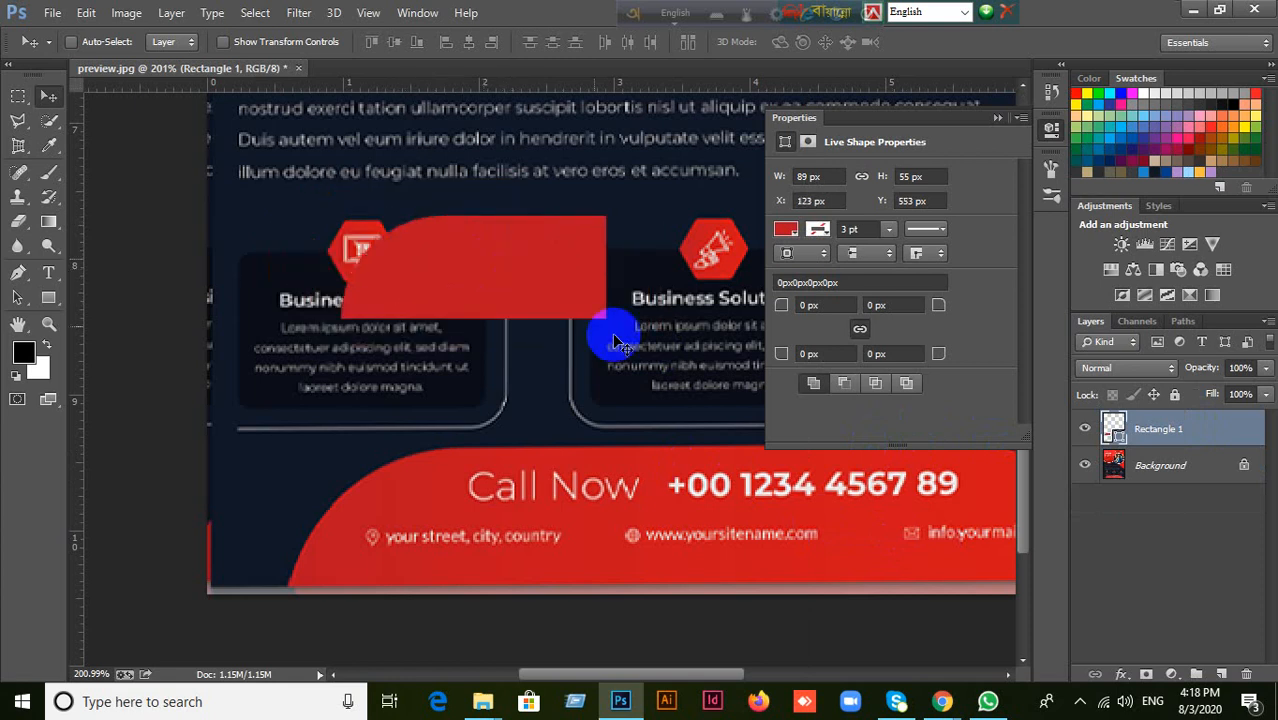
pyautogui.hotkey('ctrl', 't')
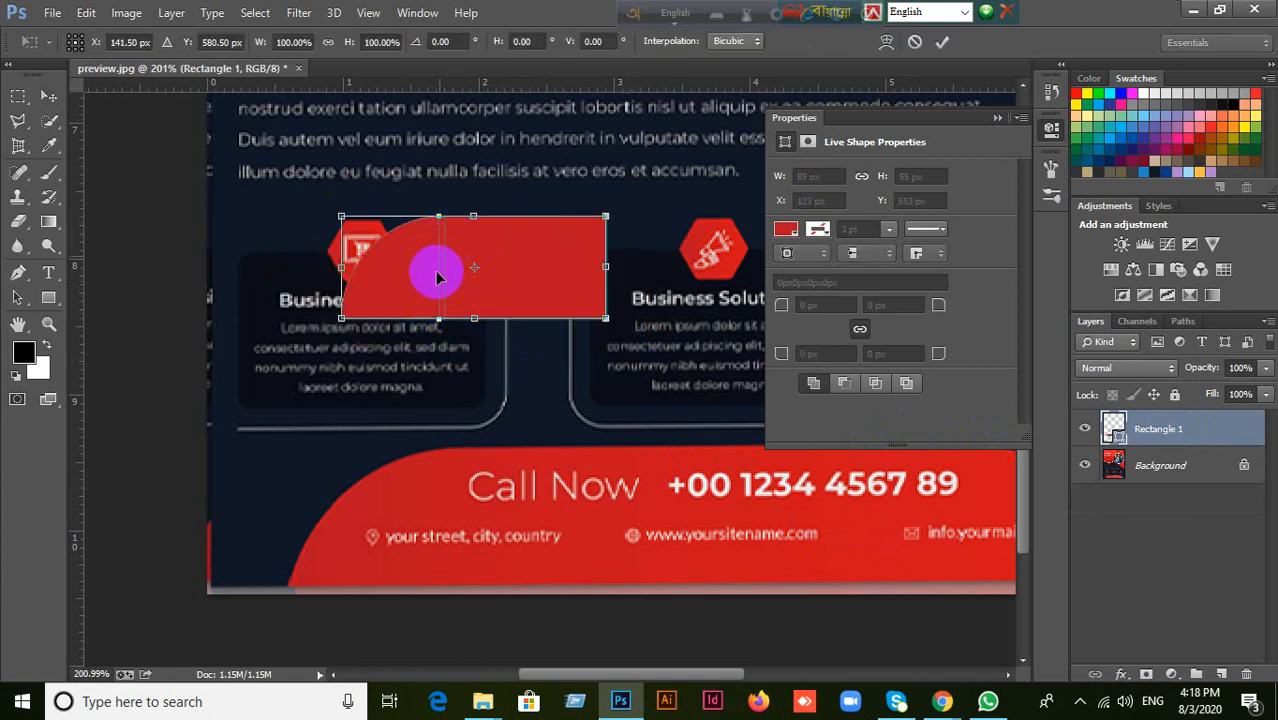
pyautogui.click(912, 41)
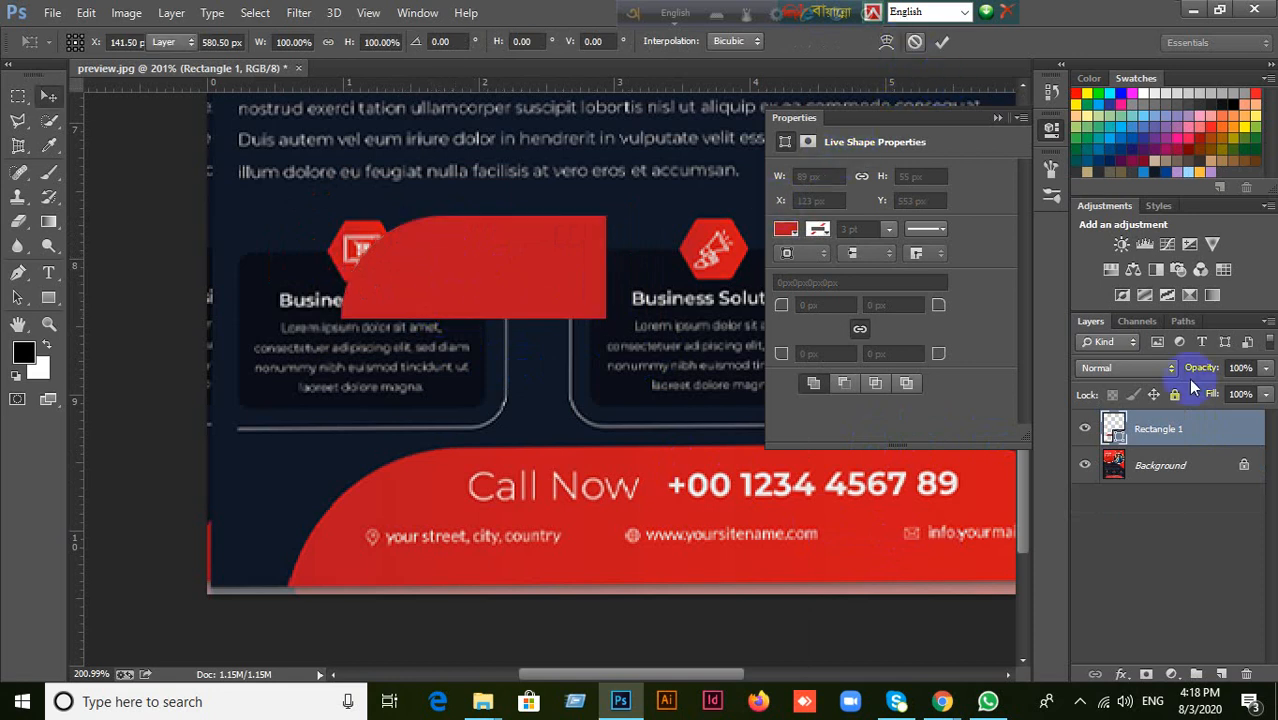
# Merge the shape's overlapping components into a single regular path and move it left and down over the first Business Solution box.
pyautogui.click(48, 298)
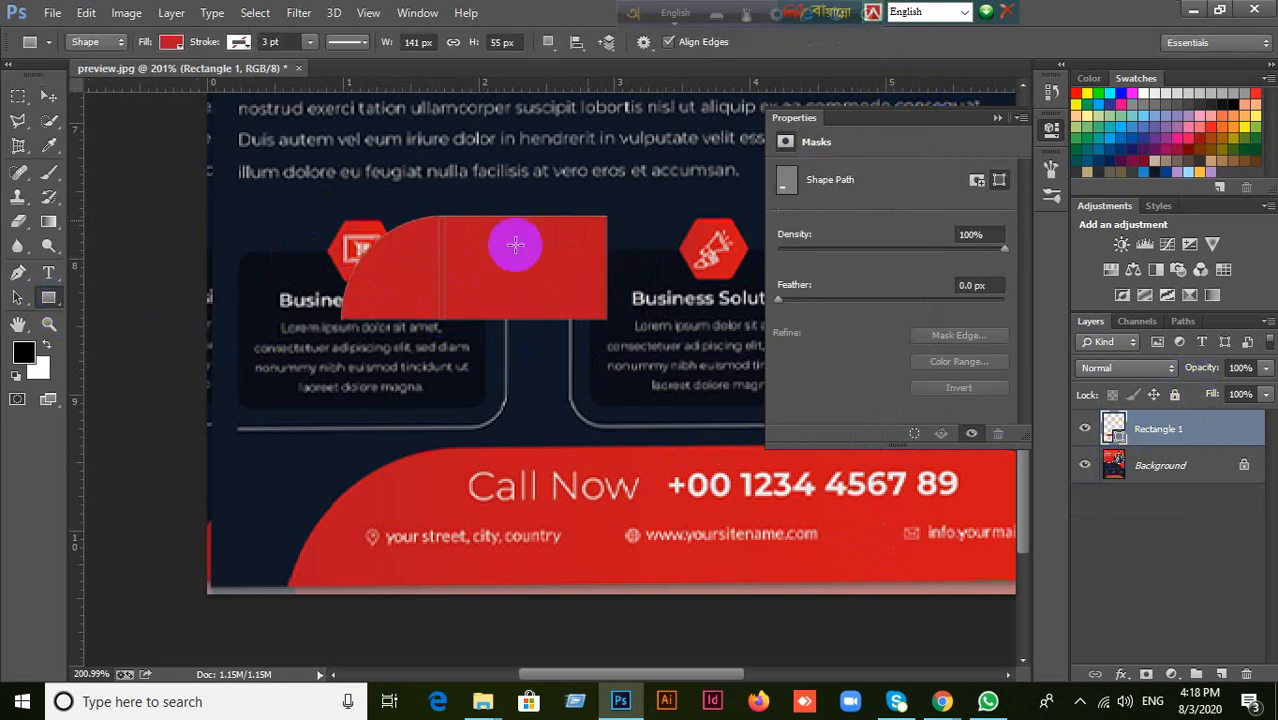
pyautogui.click(548, 41)
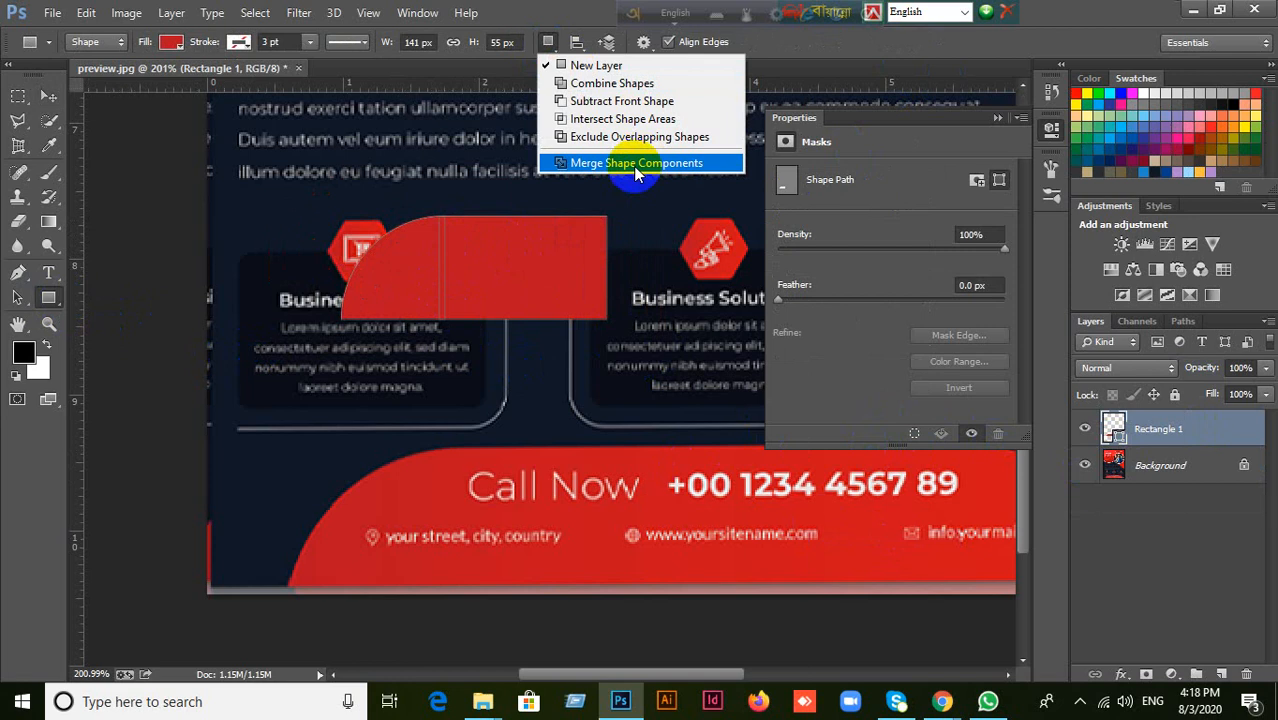
pyautogui.click(636, 165)
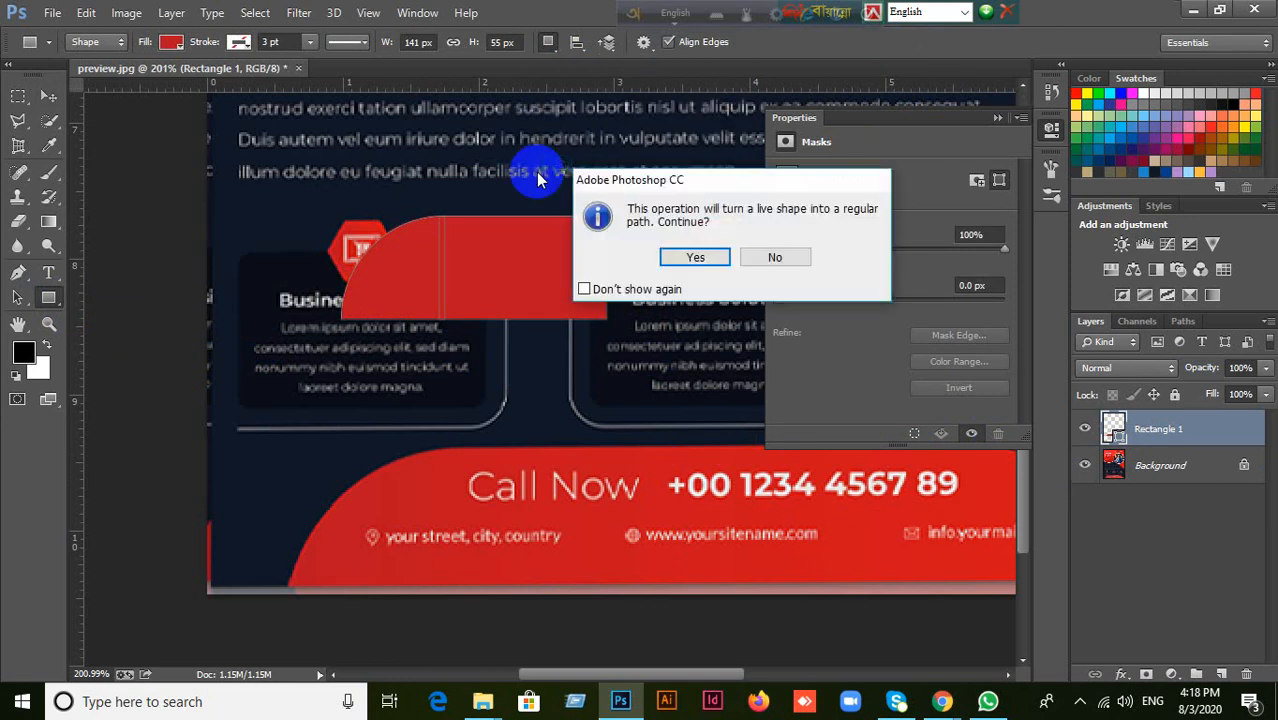
pyautogui.click(702, 257)
pyautogui.click(48, 95)
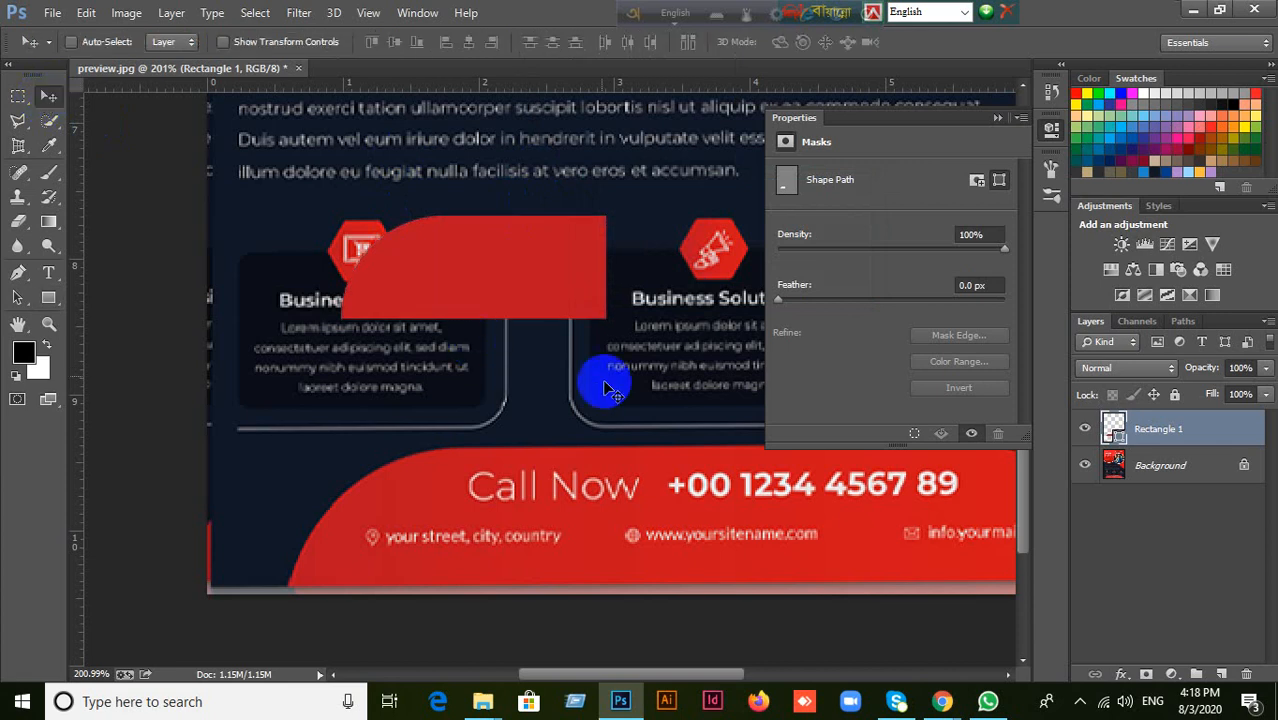
pyautogui.moveTo(535, 289); pyautogui.dragTo(460, 323)
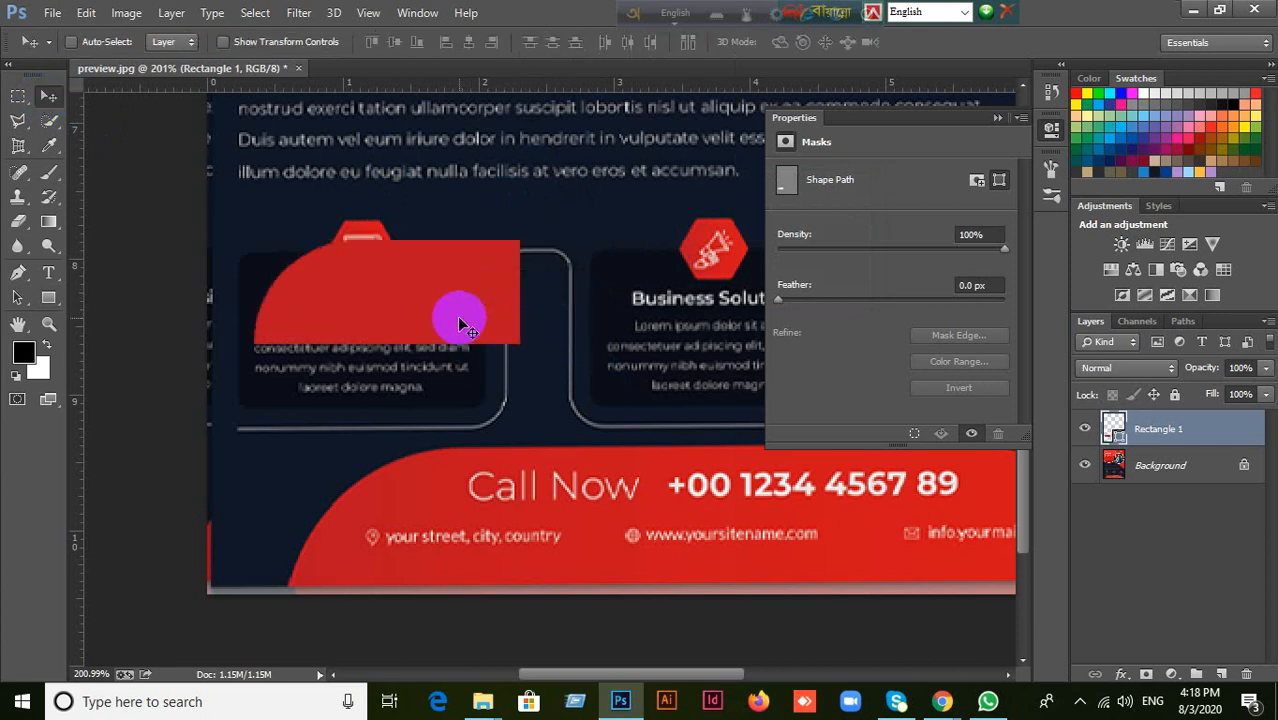
pyautogui.click(997, 119)
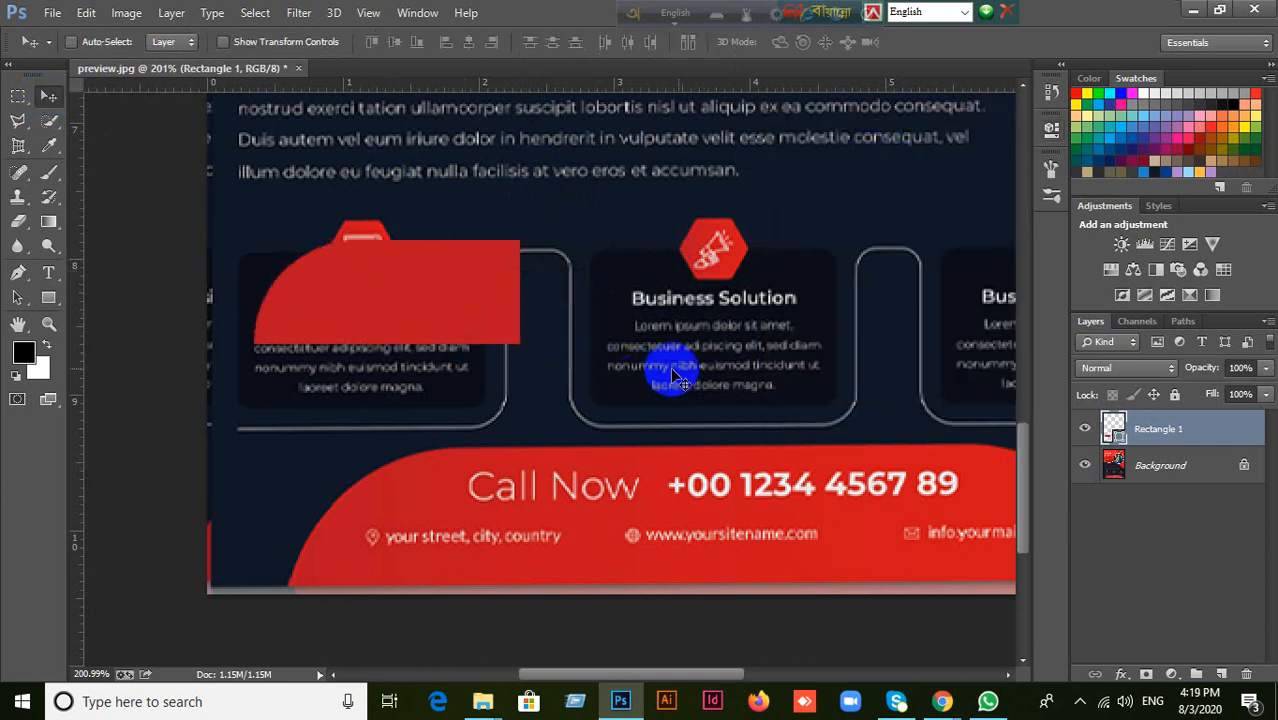
pyautogui.moveTo(656, 365); pyautogui.dragTo(555, 366)
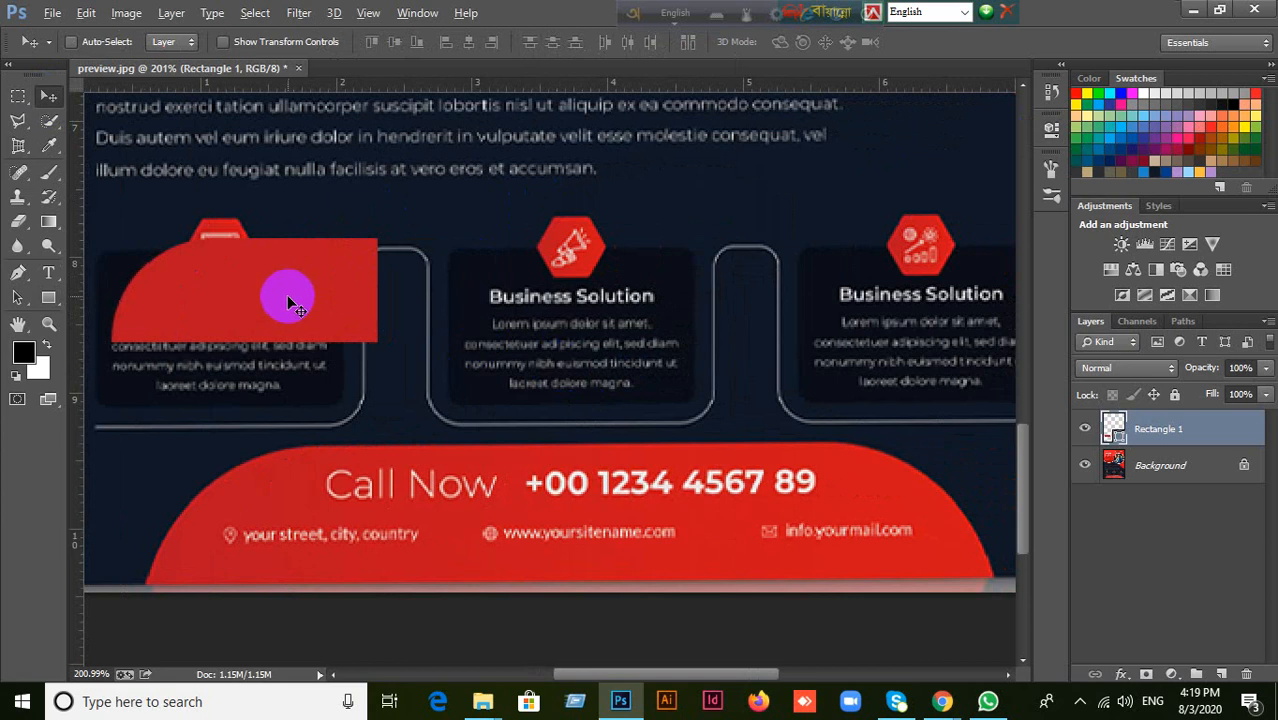
pyautogui.moveTo(288, 303); pyautogui.dragTo(578, 310)
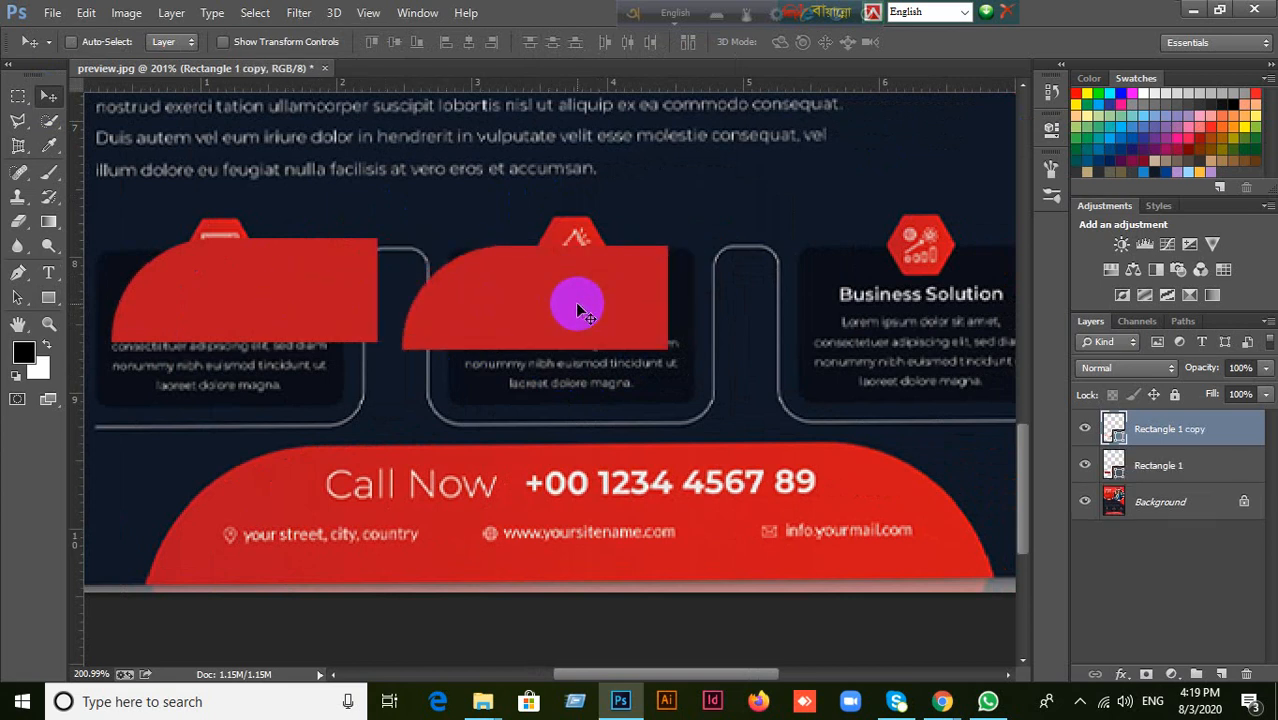
pyautogui.hotkey('ctrl', 't')
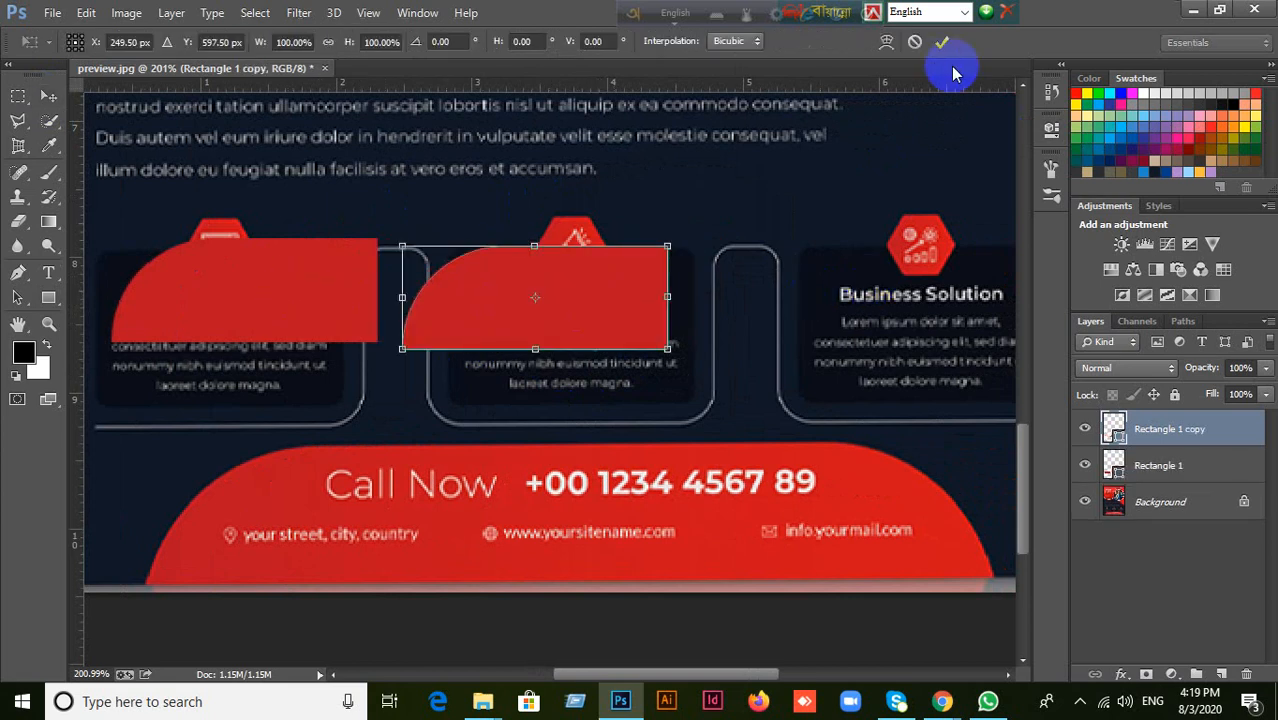
pyautogui.click(913, 44)
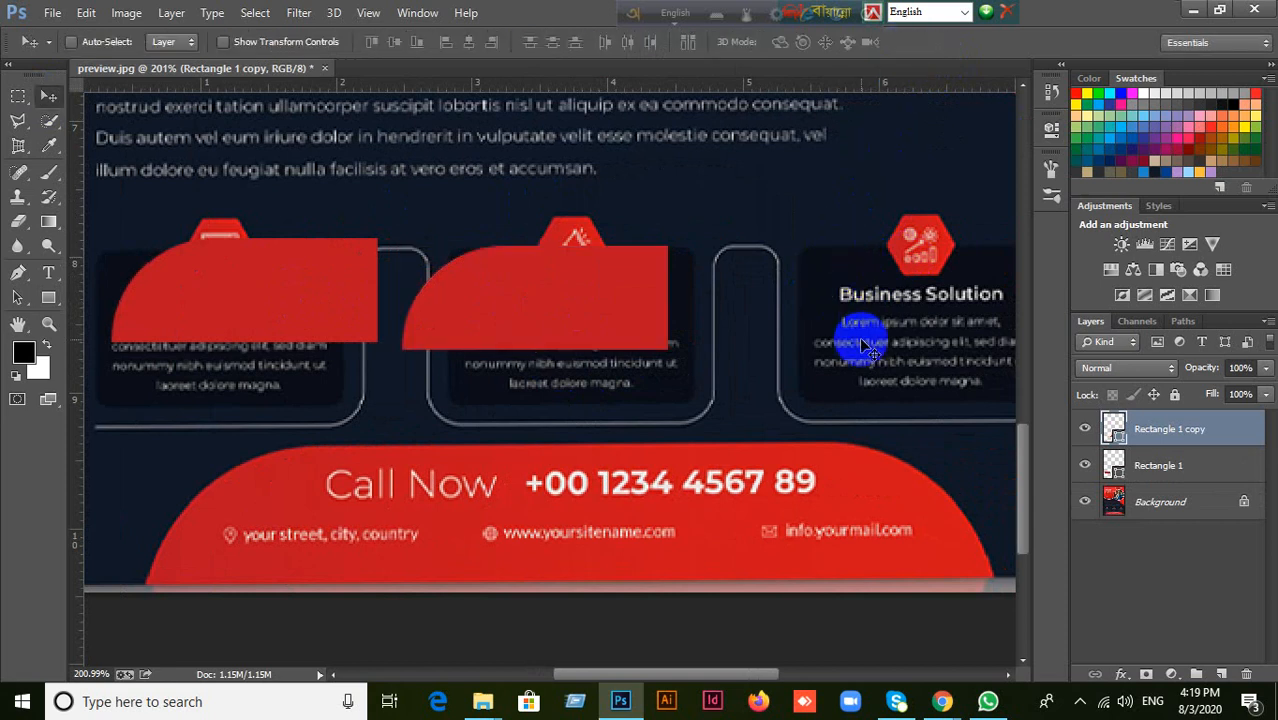
pyautogui.press('Delete')
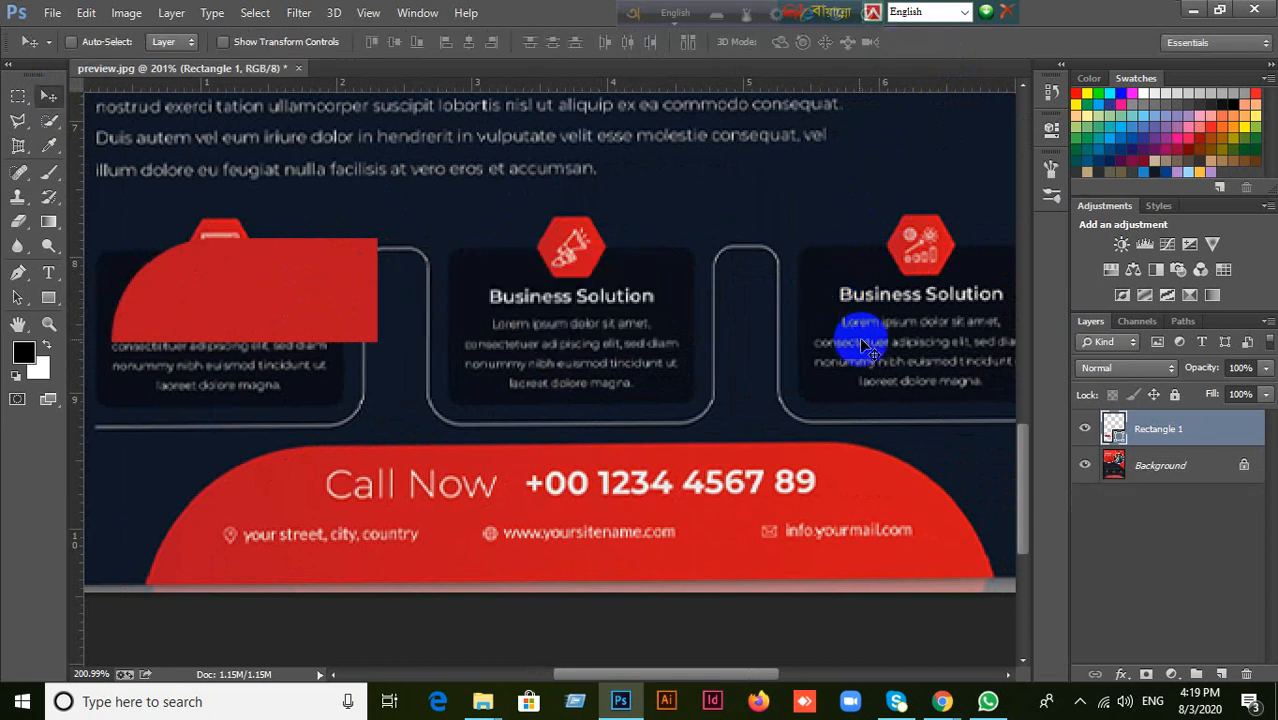
# Try to lengthen the shape by pulling its straight right edge outward with the Path Selection tool.
pyautogui.click(17, 301)
pyautogui.moveTo(351, 221); pyautogui.dragTo(413, 346)
pyautogui.moveTo(378, 297); pyautogui.dragTo(560, 309)
pyautogui.moveTo(541, 228); pyautogui.dragTo(618, 391)
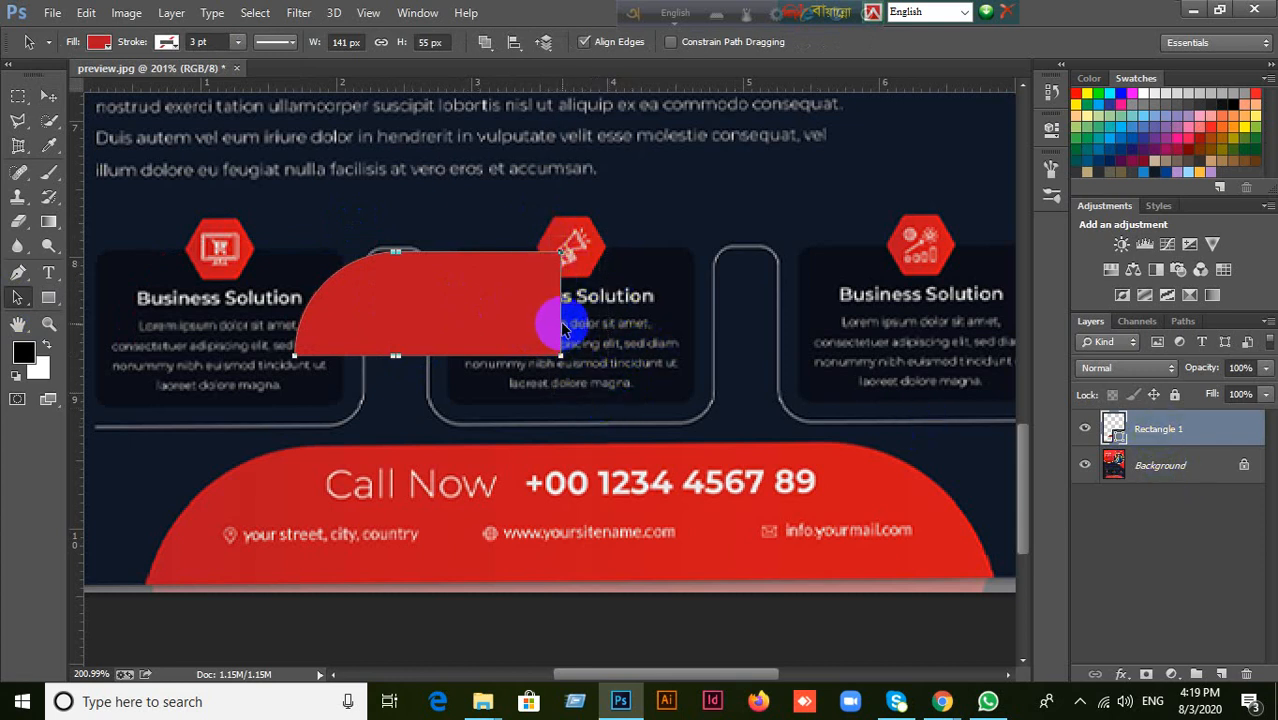
pyautogui.moveTo(562, 328); pyautogui.dragTo(597, 330)
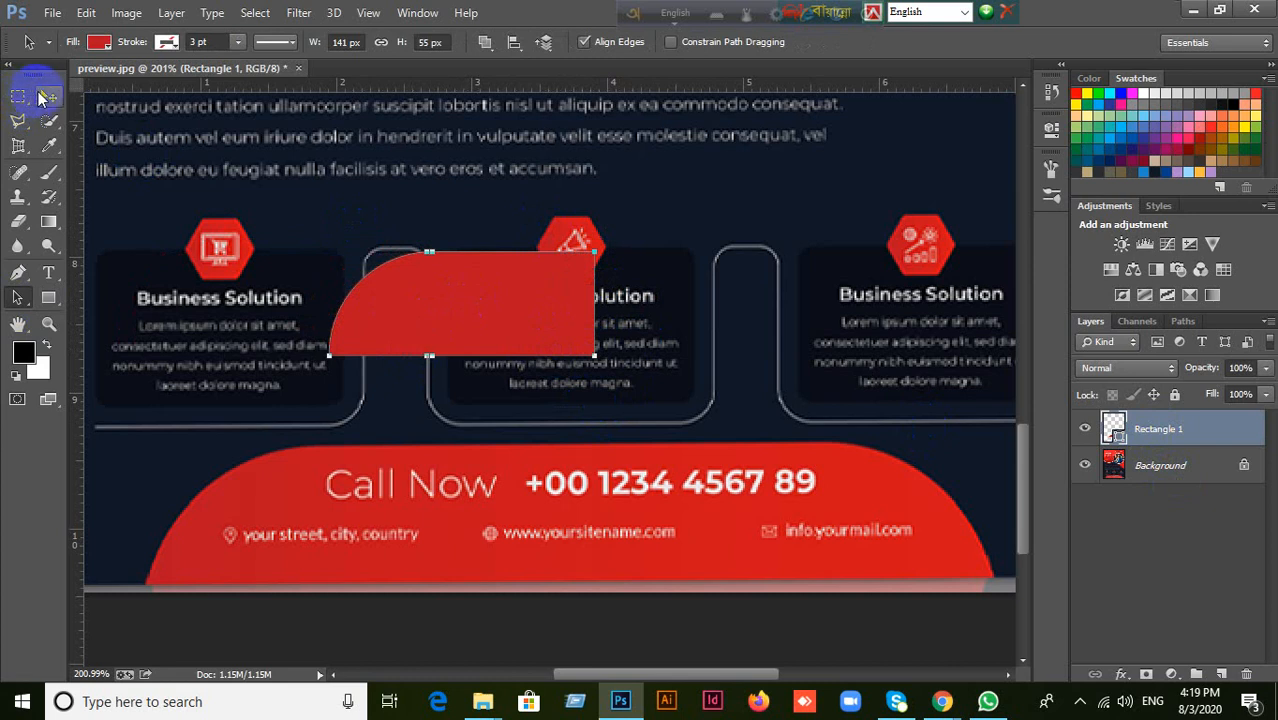
pyautogui.click(44, 97)
pyautogui.click(17, 297)
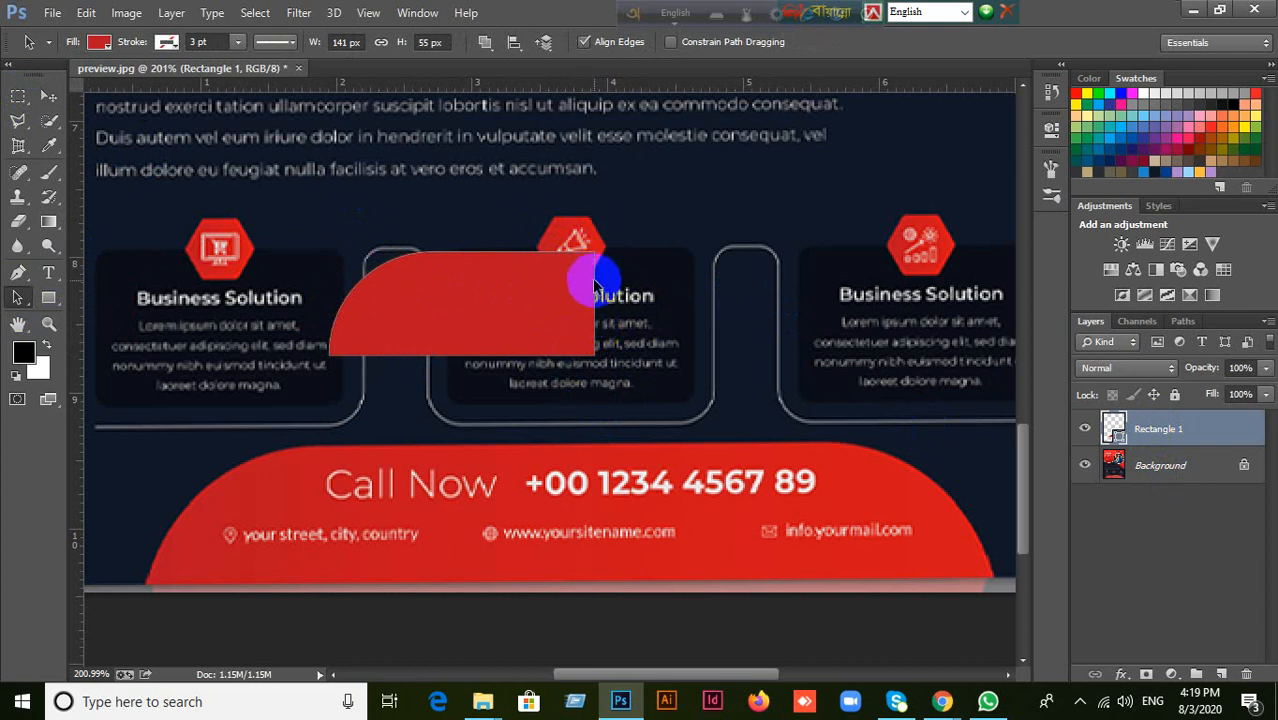
pyautogui.moveTo(596, 290); pyautogui.dragTo(685, 314)
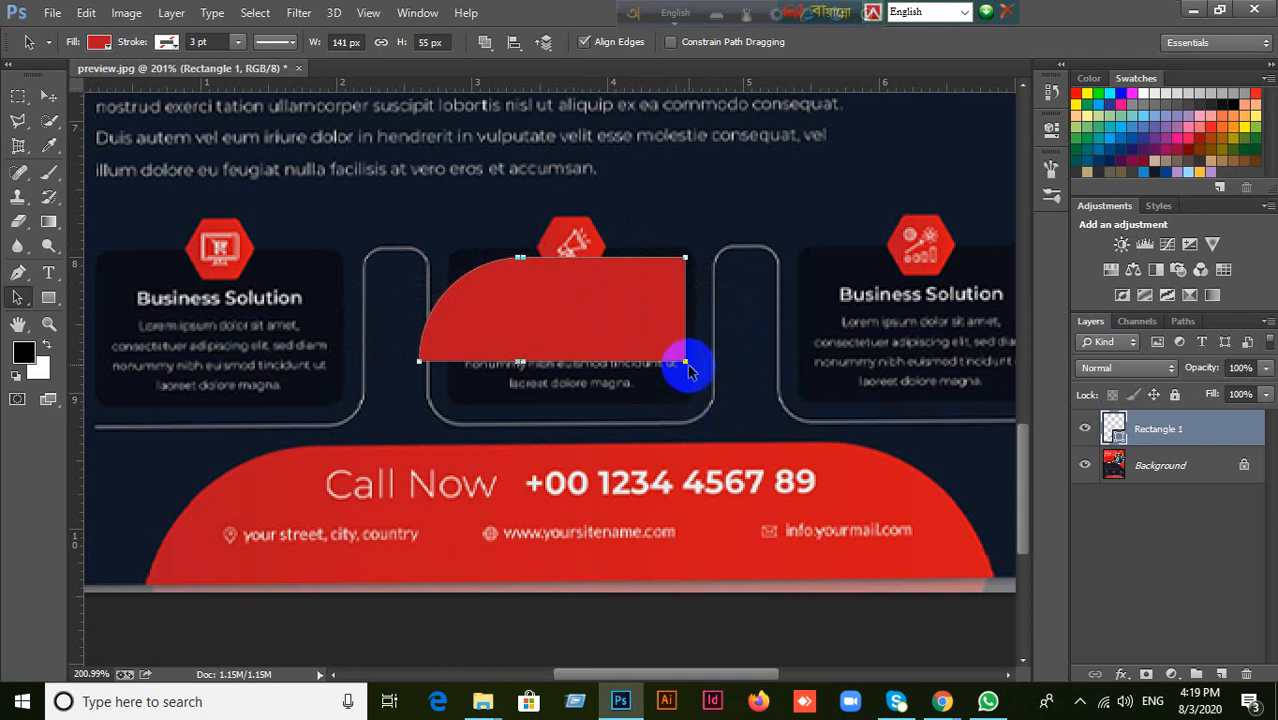
pyautogui.moveTo(685, 362); pyautogui.dragTo(633, 357)
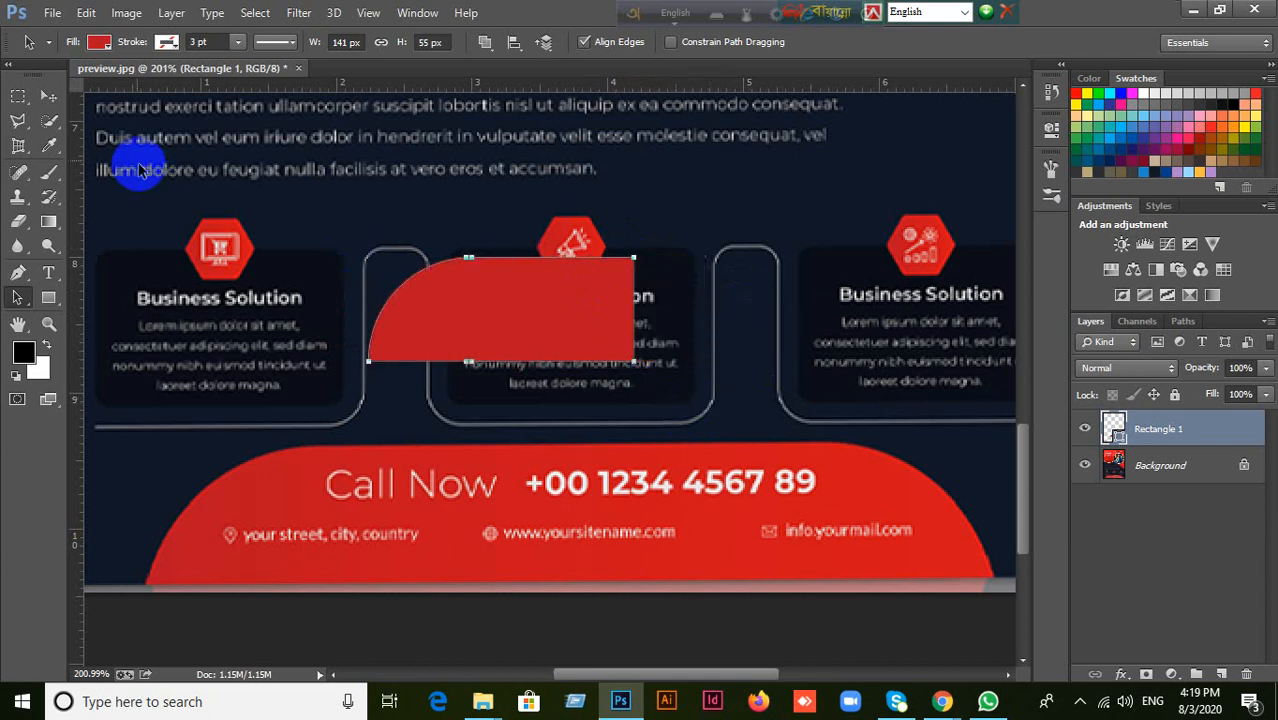
# Use the Direct Selection tool on the shape's right-edge anchor points to stretch it to about 233 px wide.
pyautogui.click(48, 96)
pyautogui.click(16, 297)
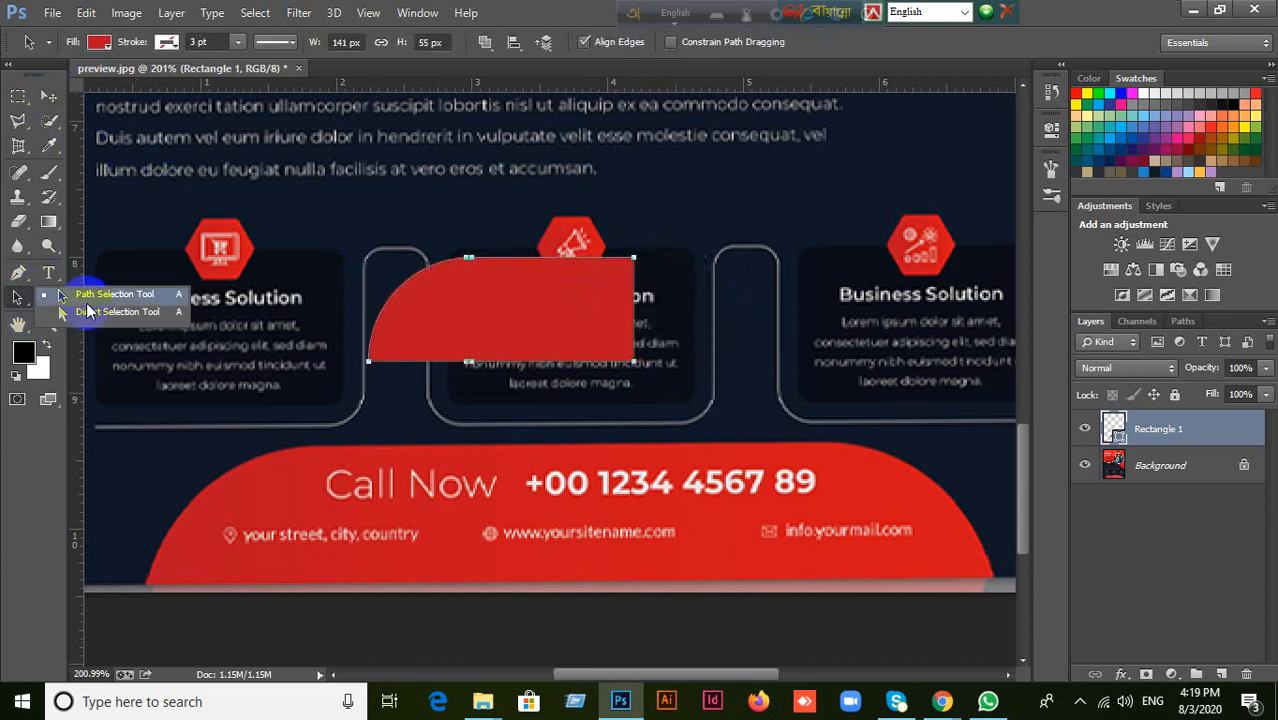
pyautogui.click(95, 312)
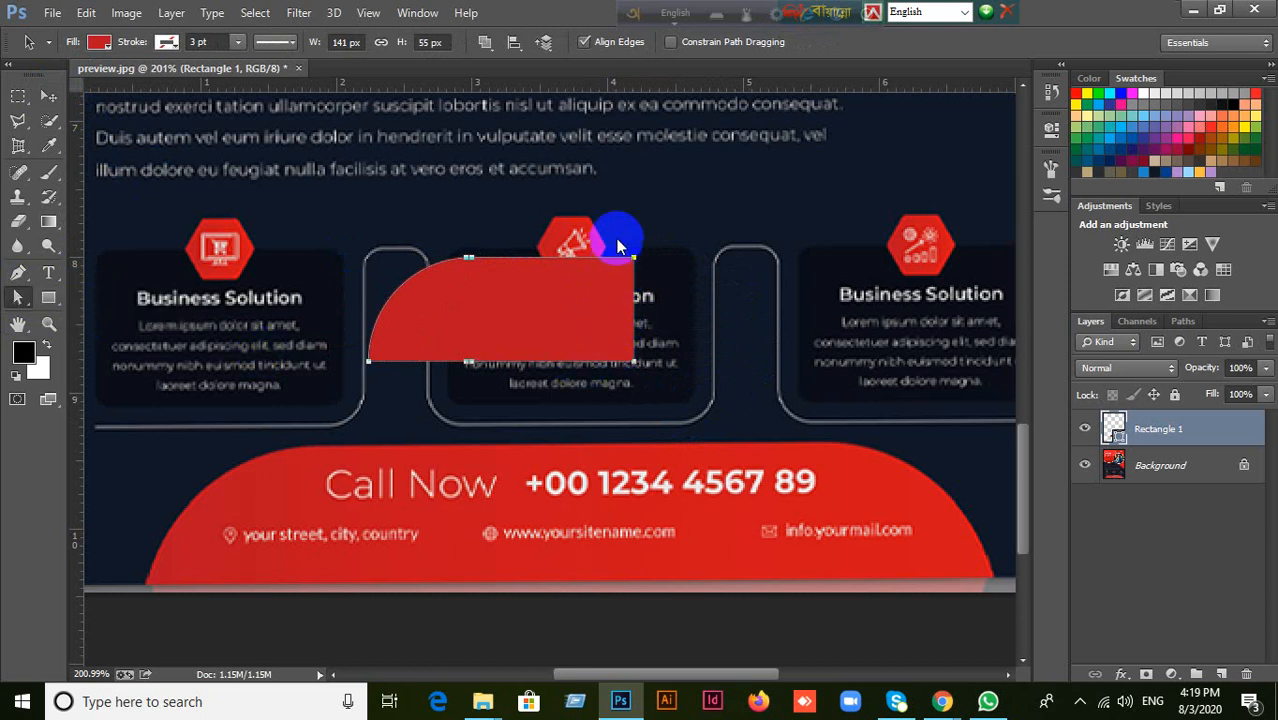
pyautogui.moveTo(617, 239); pyautogui.dragTo(662, 387)
pyautogui.moveTo(634, 332); pyautogui.dragTo(808, 323)
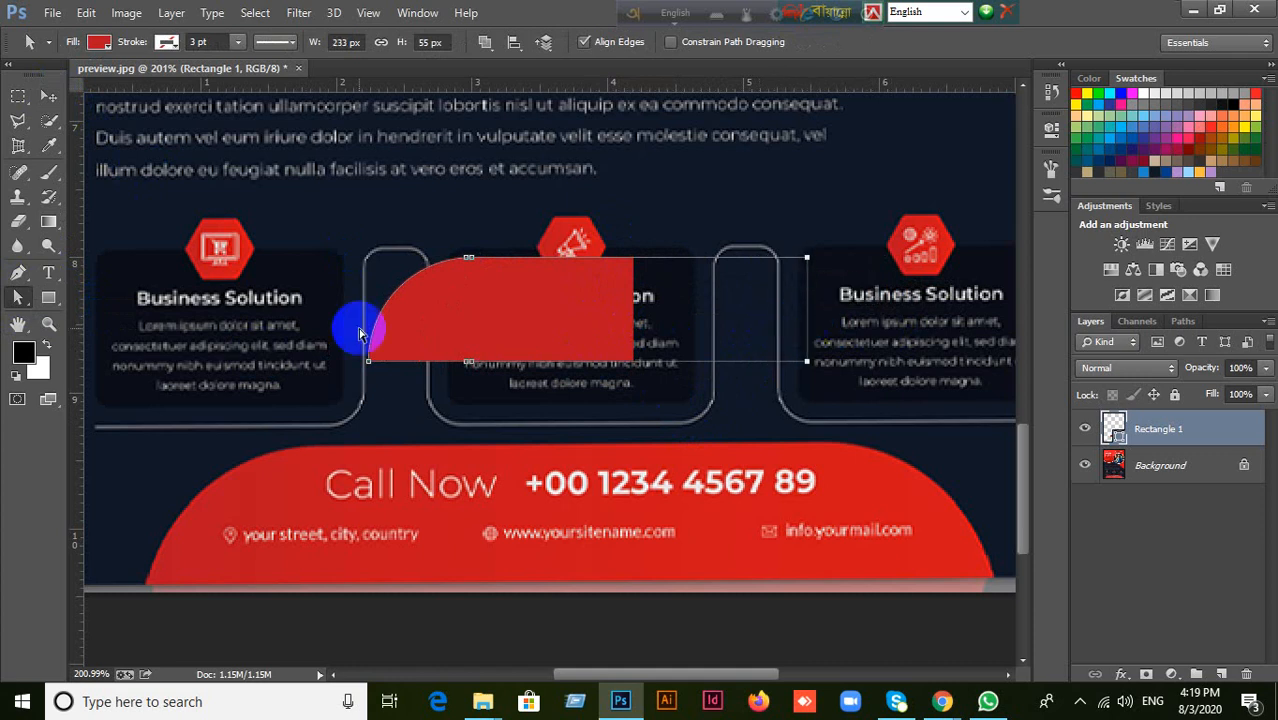
# Move the lengthened shape left over the first two Business Solution boxes and flip it horizontally.
pyautogui.click(48, 96)
pyautogui.moveTo(580, 340); pyautogui.dragTo(367, 347)
pyautogui.hotkey('ctrl', 't')
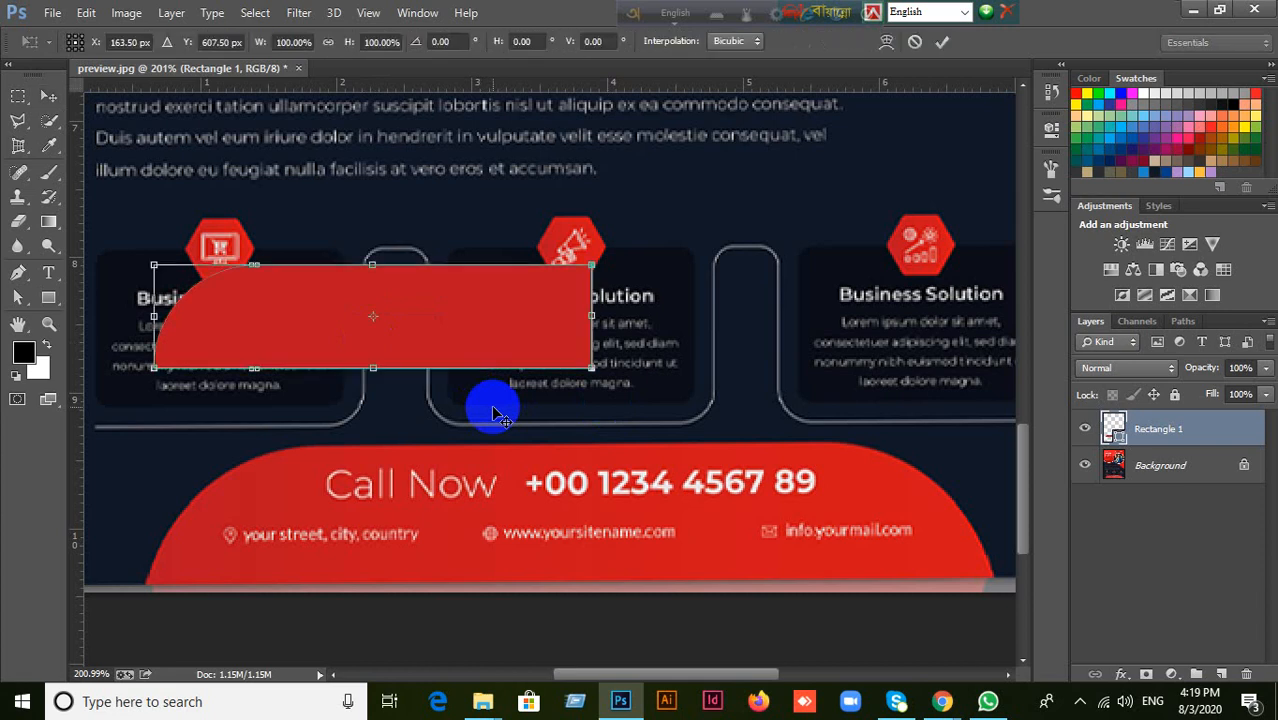
pyautogui.rightClick(454, 323)
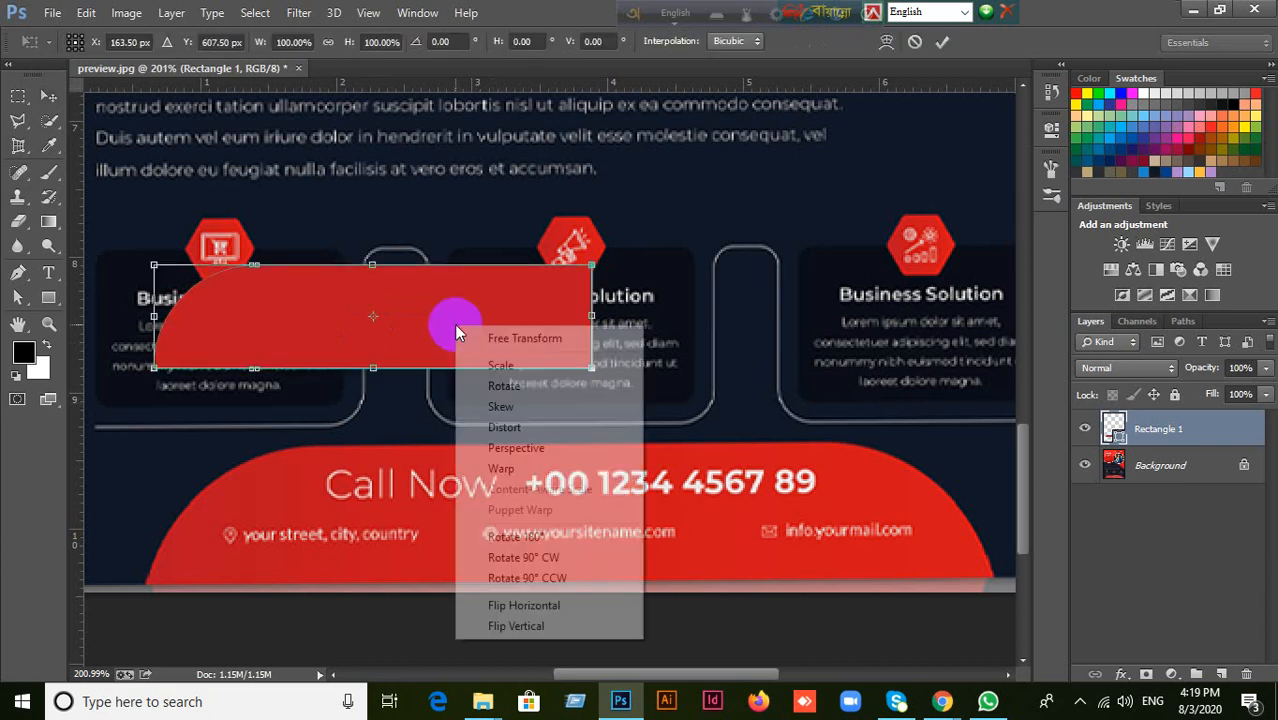
pyautogui.click(542, 605)
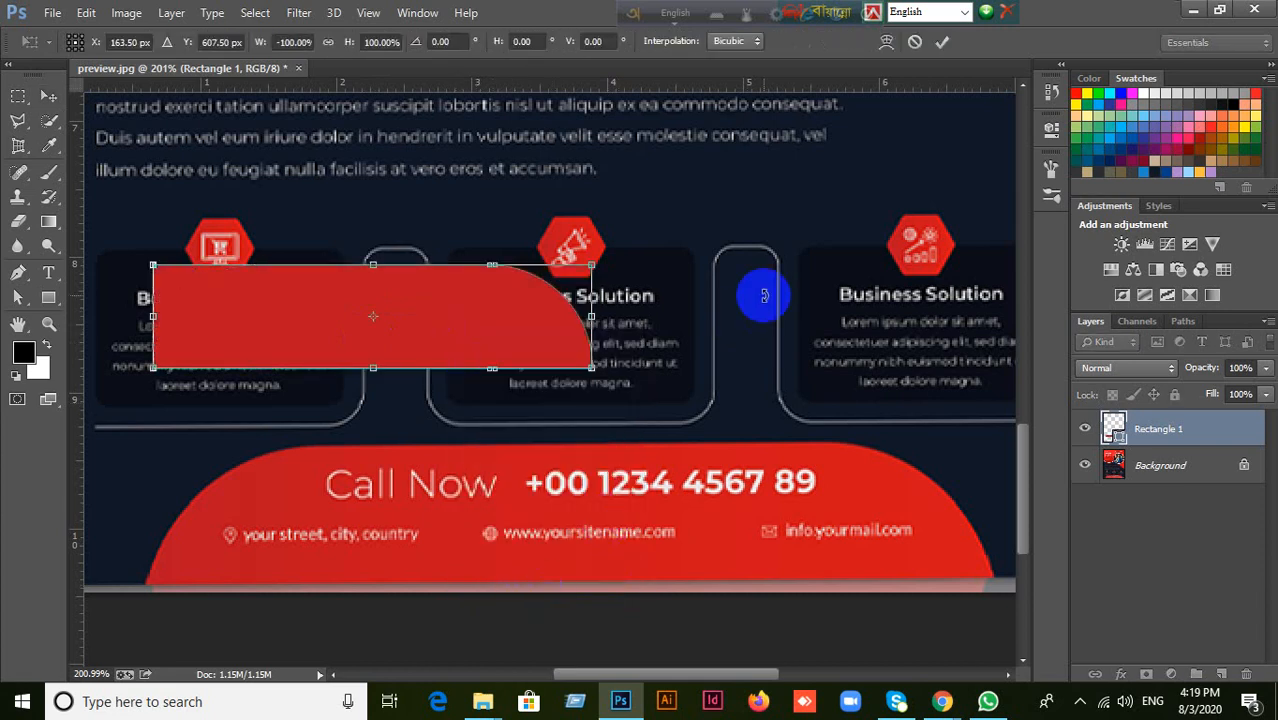
pyautogui.click(943, 45)
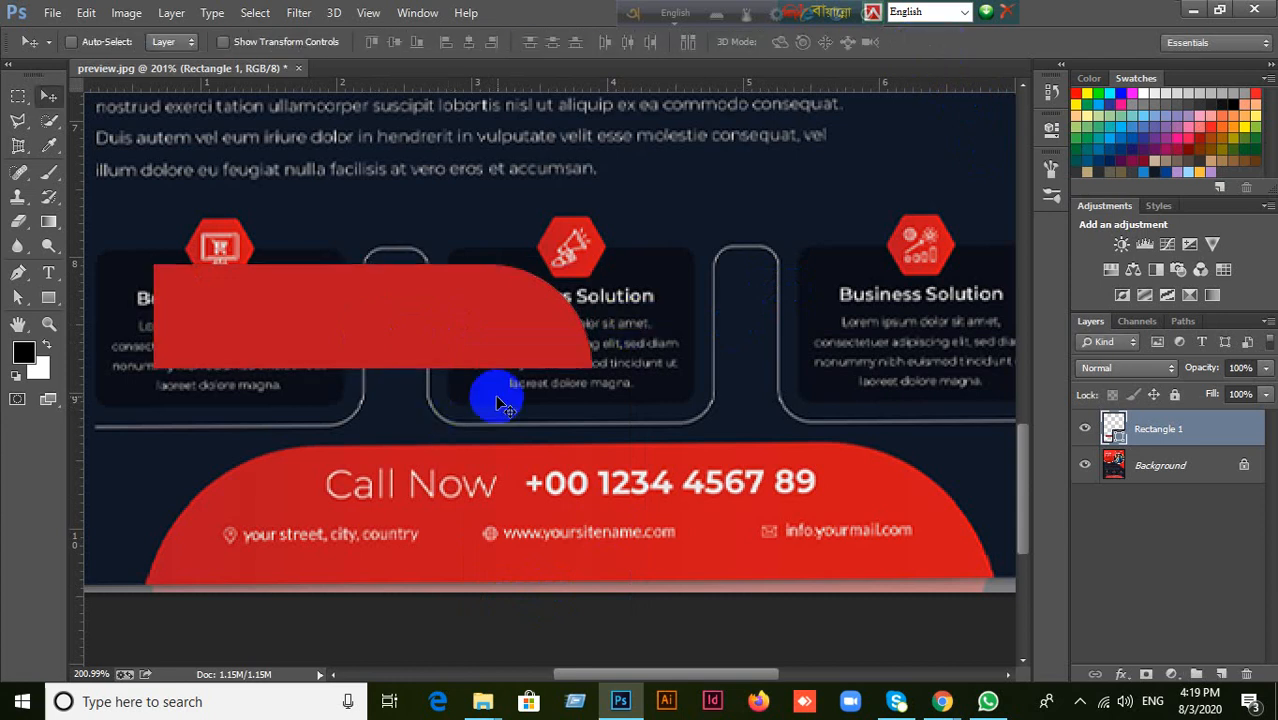
# Shift the shape right, duplicate it to the left, and mirror the copy horizontally so the straight ends overlap.
pyautogui.moveTo(499, 400); pyautogui.dragTo(371, 337)
pyautogui.hotkey('ctrl', 't')
pyautogui.rightClick(371, 332)
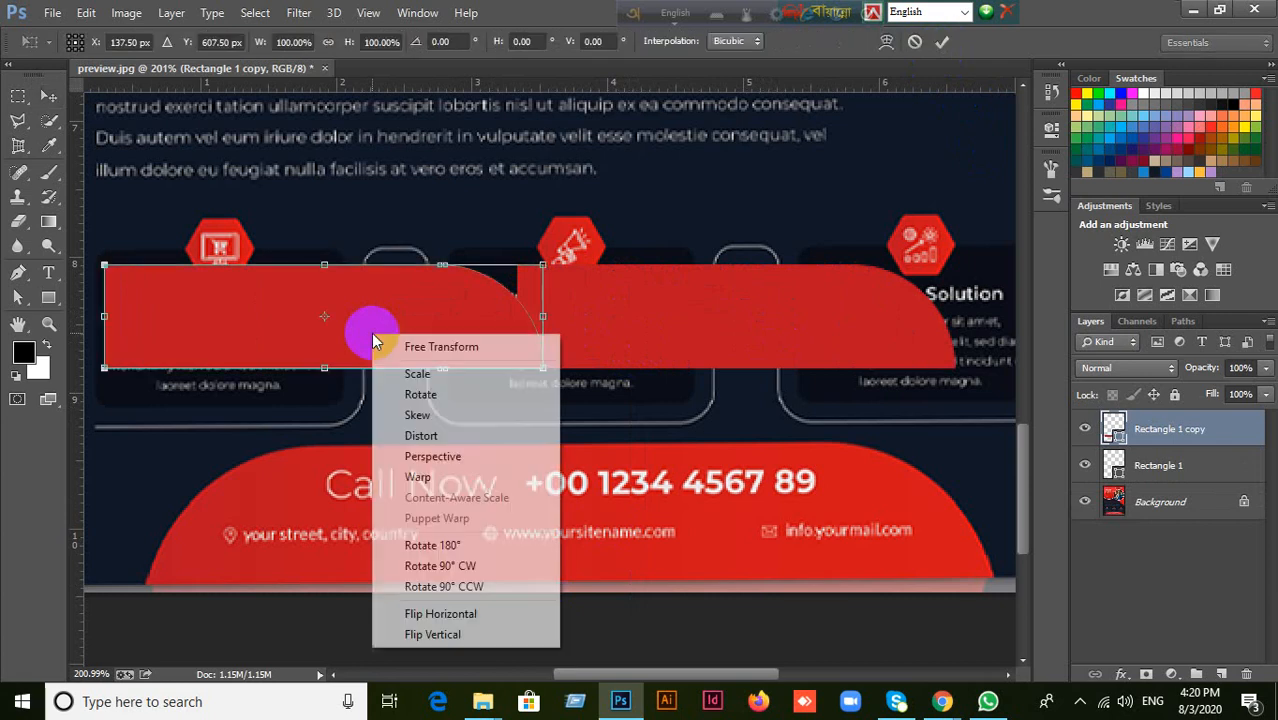
pyautogui.click(421, 620)
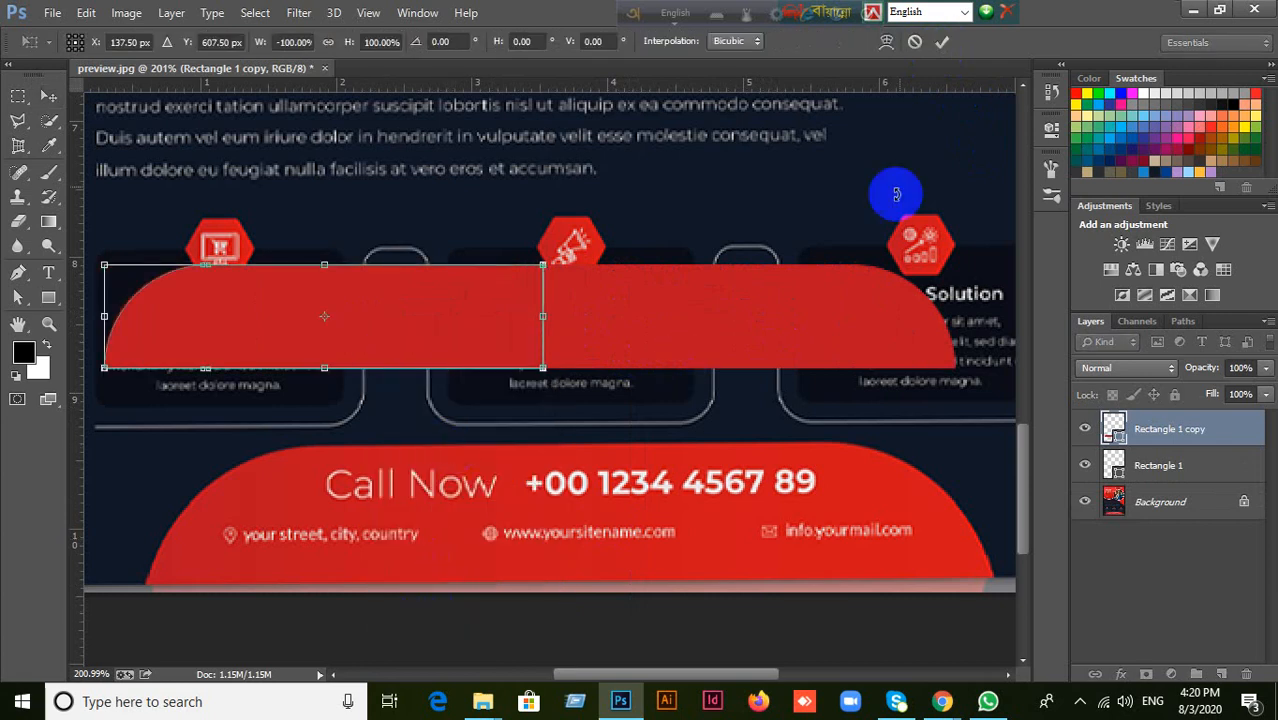
pyautogui.click(942, 41)
pyautogui.moveTo(444, 331); pyautogui.dragTo(467, 328)
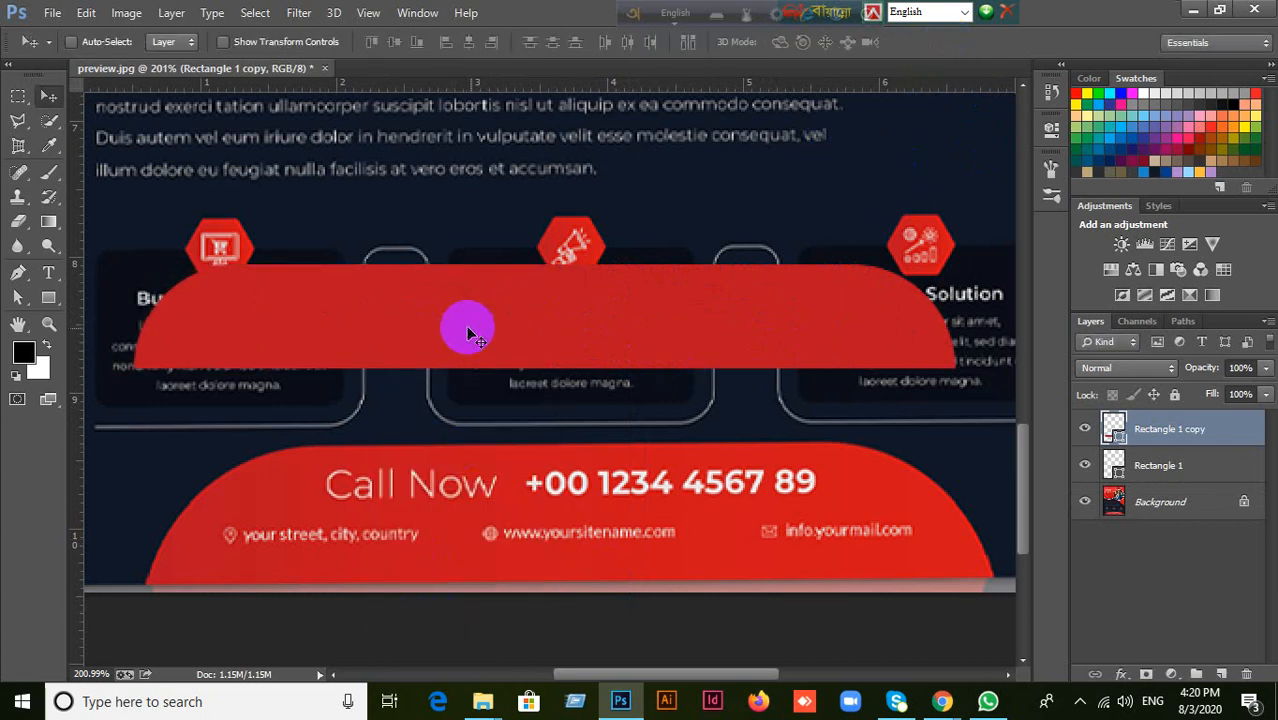
# Merge the Rectangle 1 and Rectangle 1 copy layers into one shape layer and merge its components into a single path.
pyautogui.keyDown('shift'); pyautogui.click(1174, 469); pyautogui.keyUp('shift')
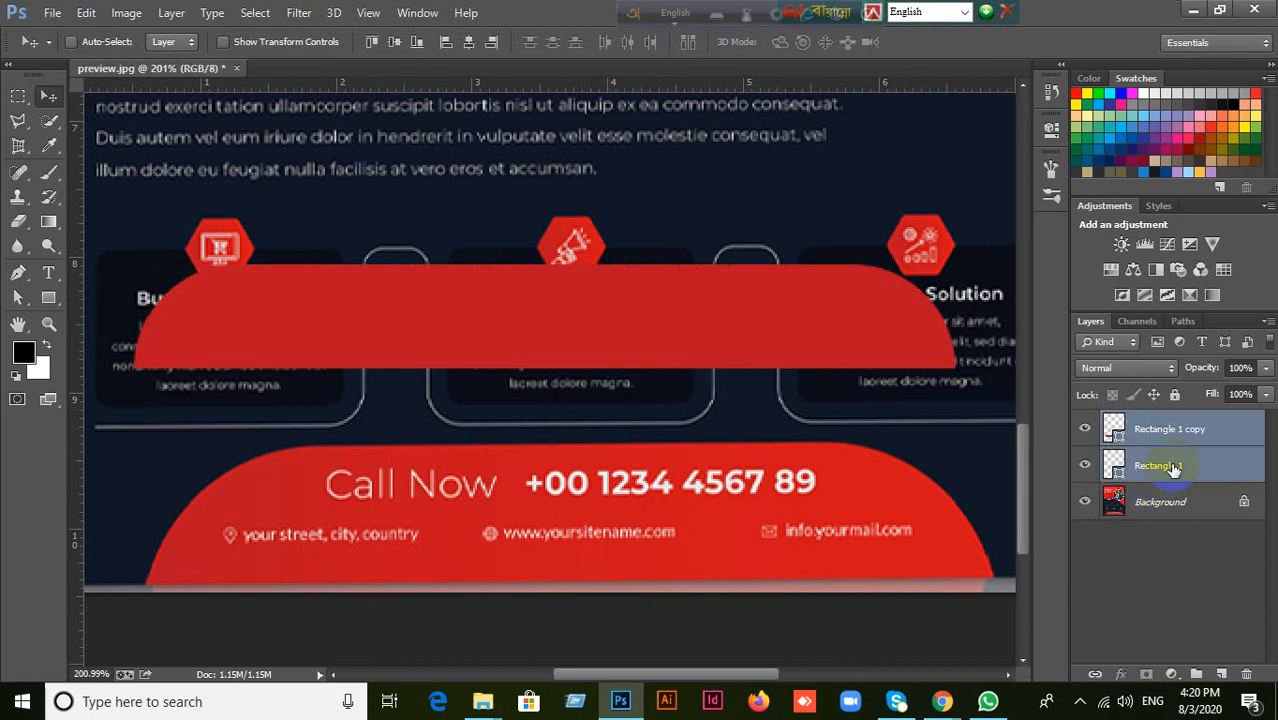
pyautogui.rightClick(1174, 470)
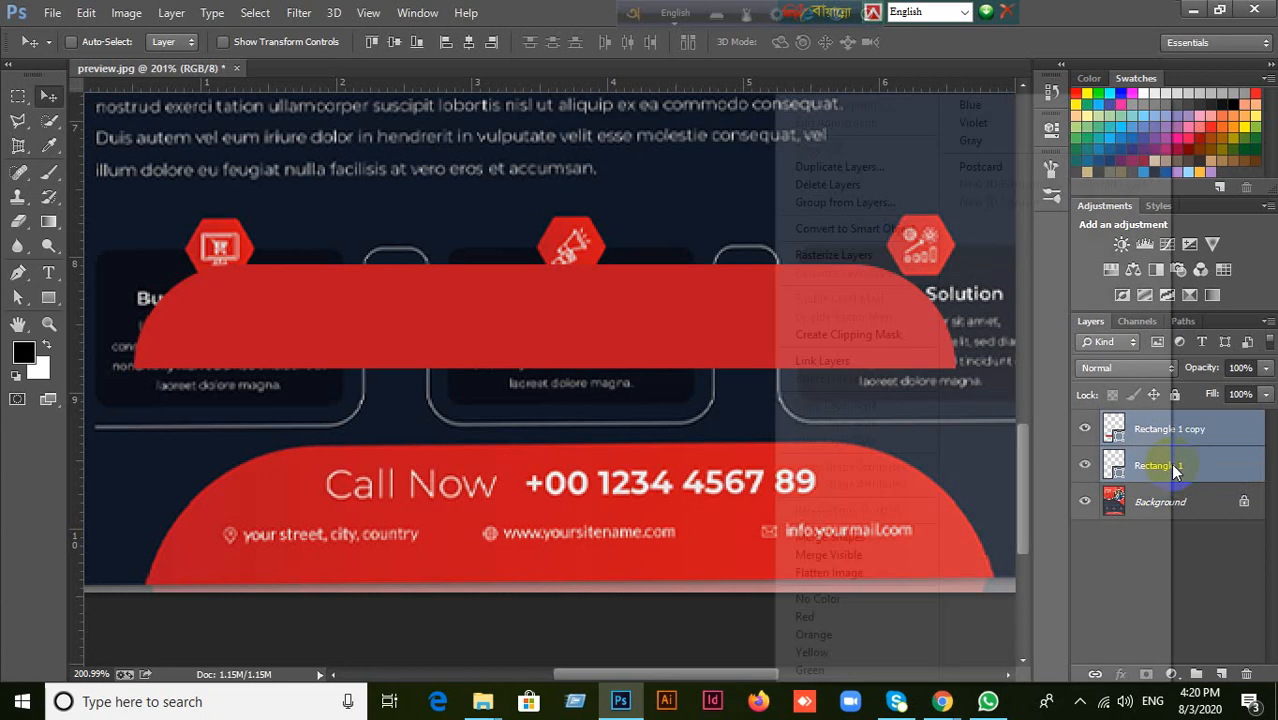
pyautogui.click(842, 537)
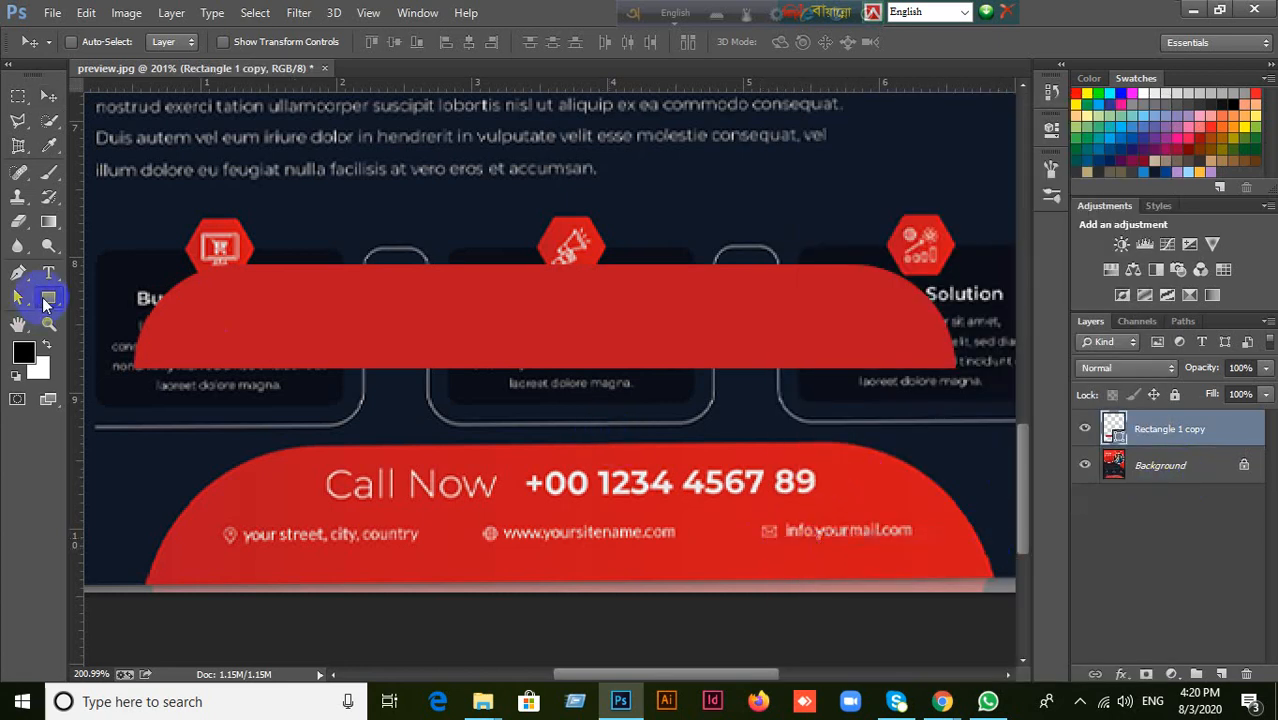
pyautogui.click(46, 299)
pyautogui.click(548, 41)
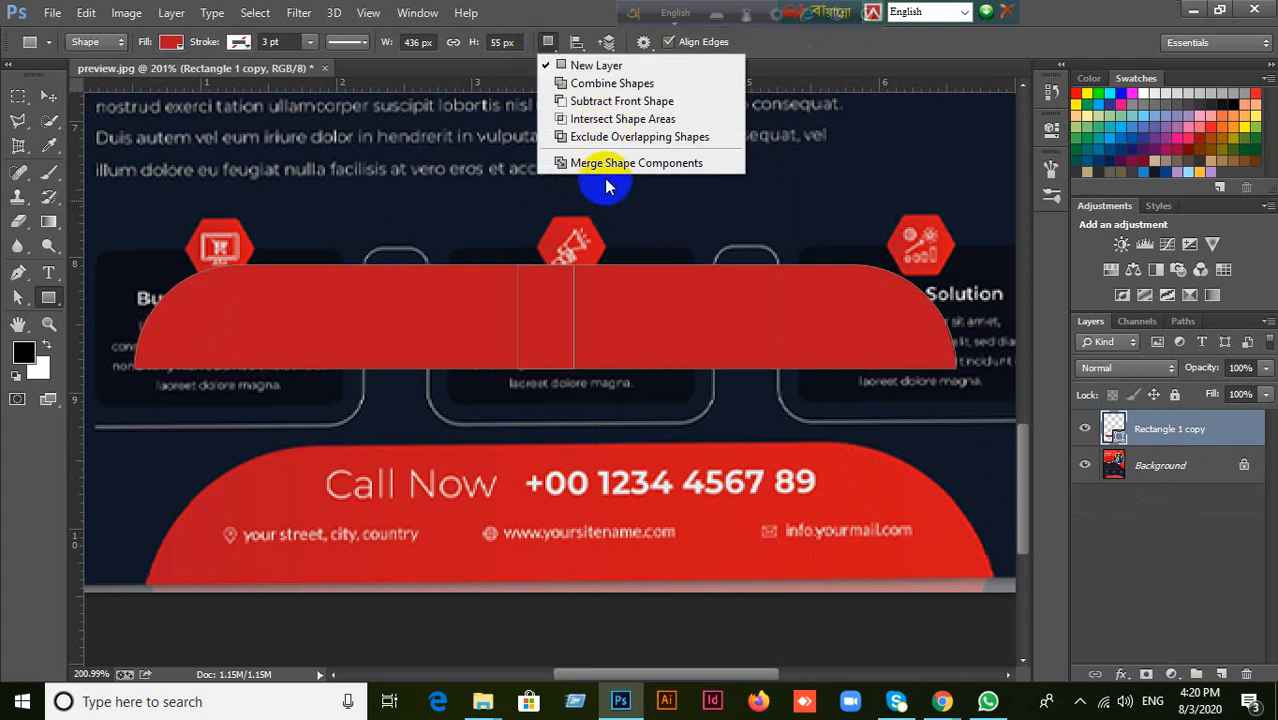
pyautogui.click(620, 163)
# Move the merged shape down to the red Call Now banner for comparison and back up, and delete its layer.
pyautogui.click(48, 96)
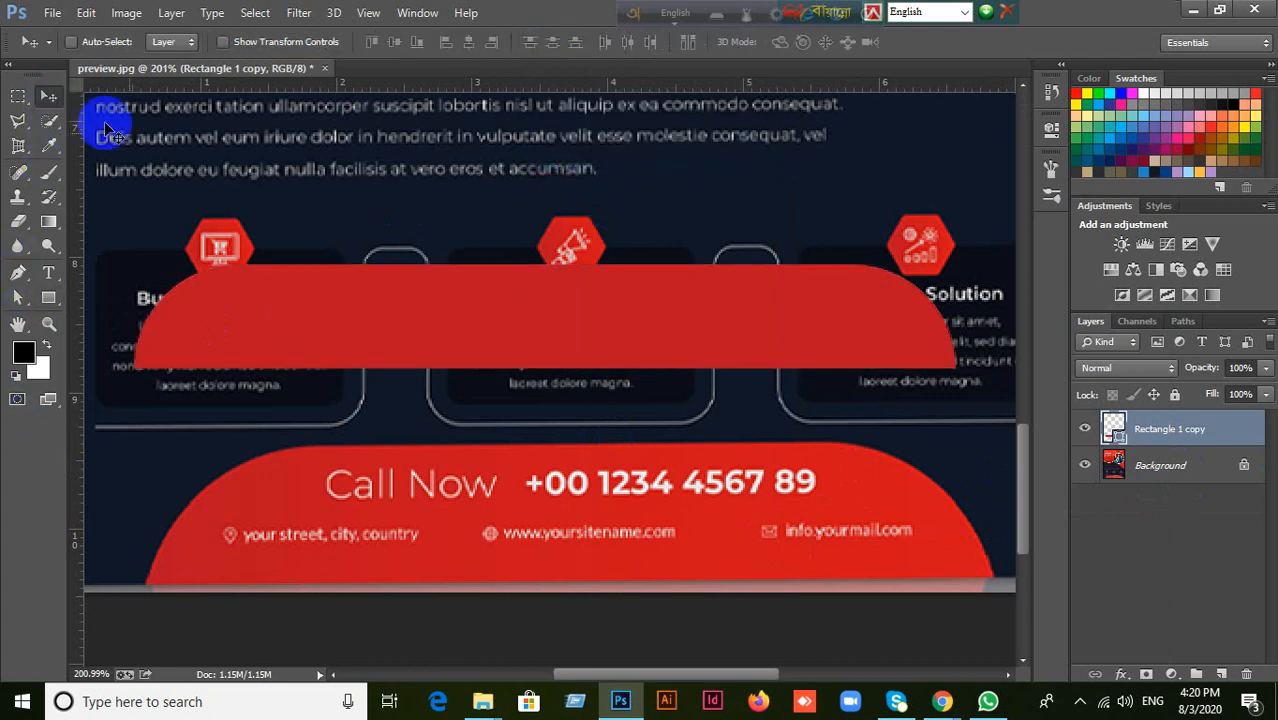
pyautogui.moveTo(619, 342); pyautogui.dragTo(630, 446)
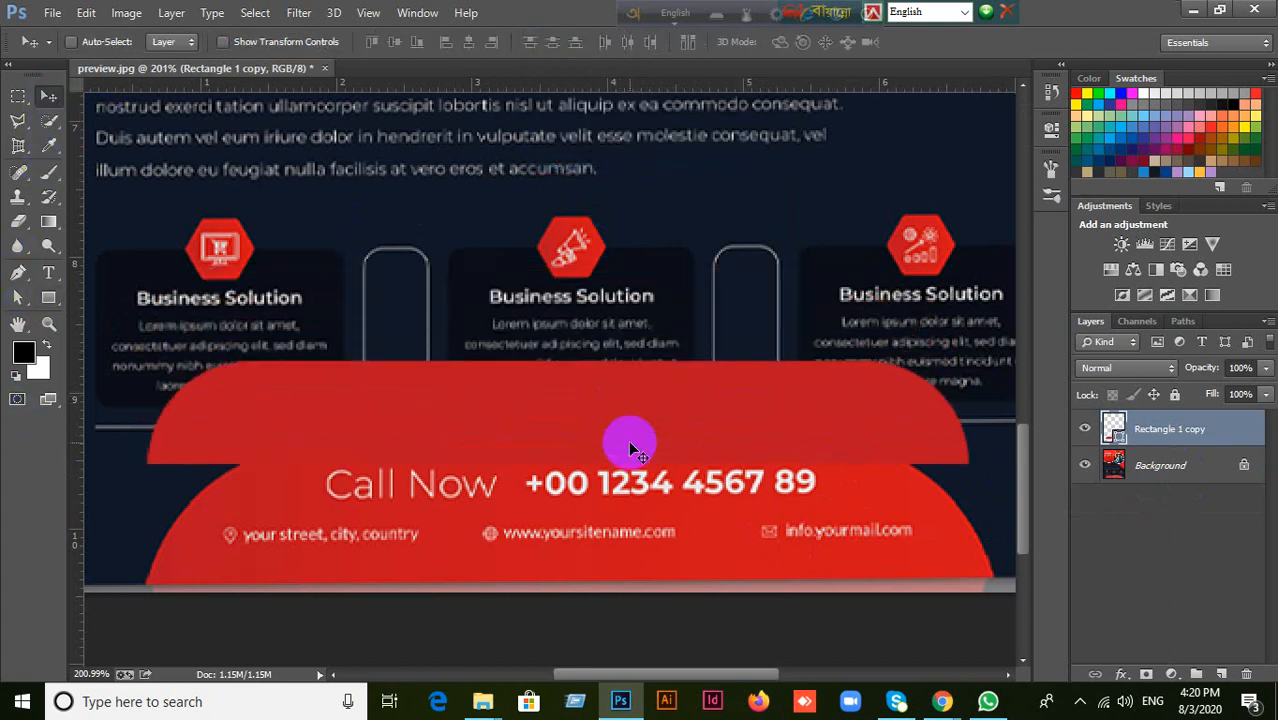
pyautogui.hotkey('ctrl', 't')
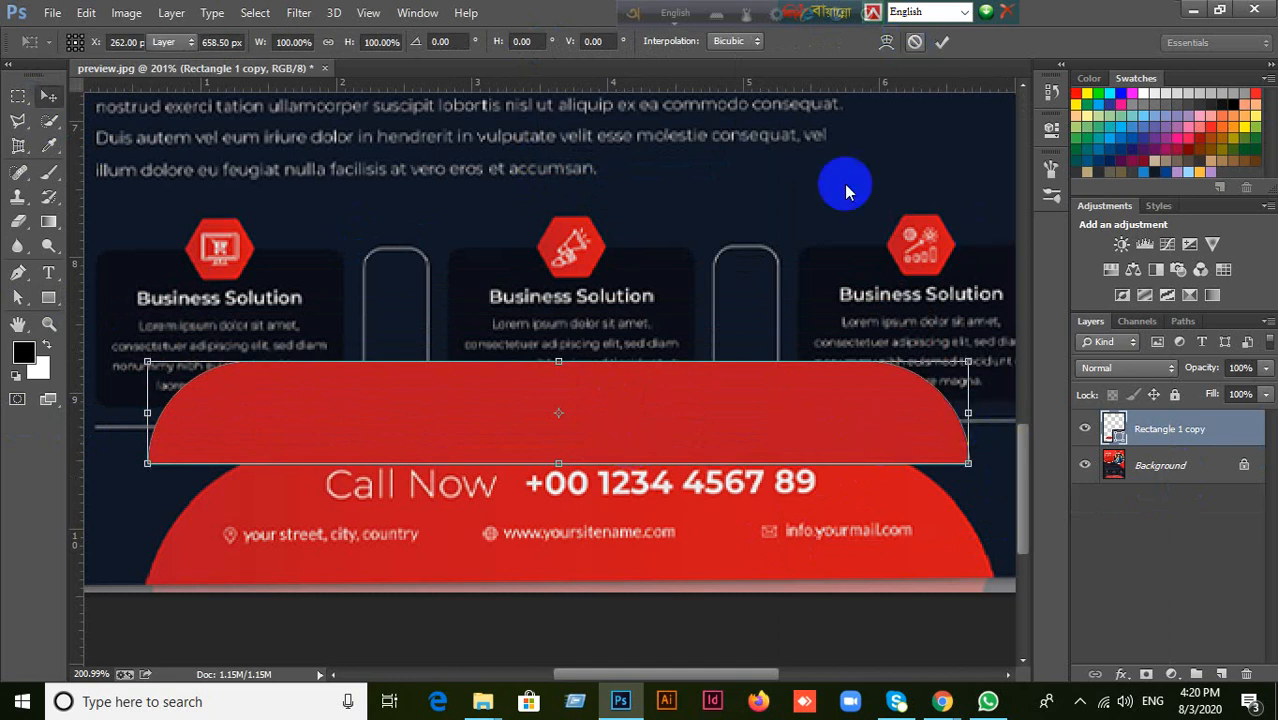
pyautogui.press('Return')
pyautogui.moveTo(648, 397); pyautogui.dragTo(655, 268)
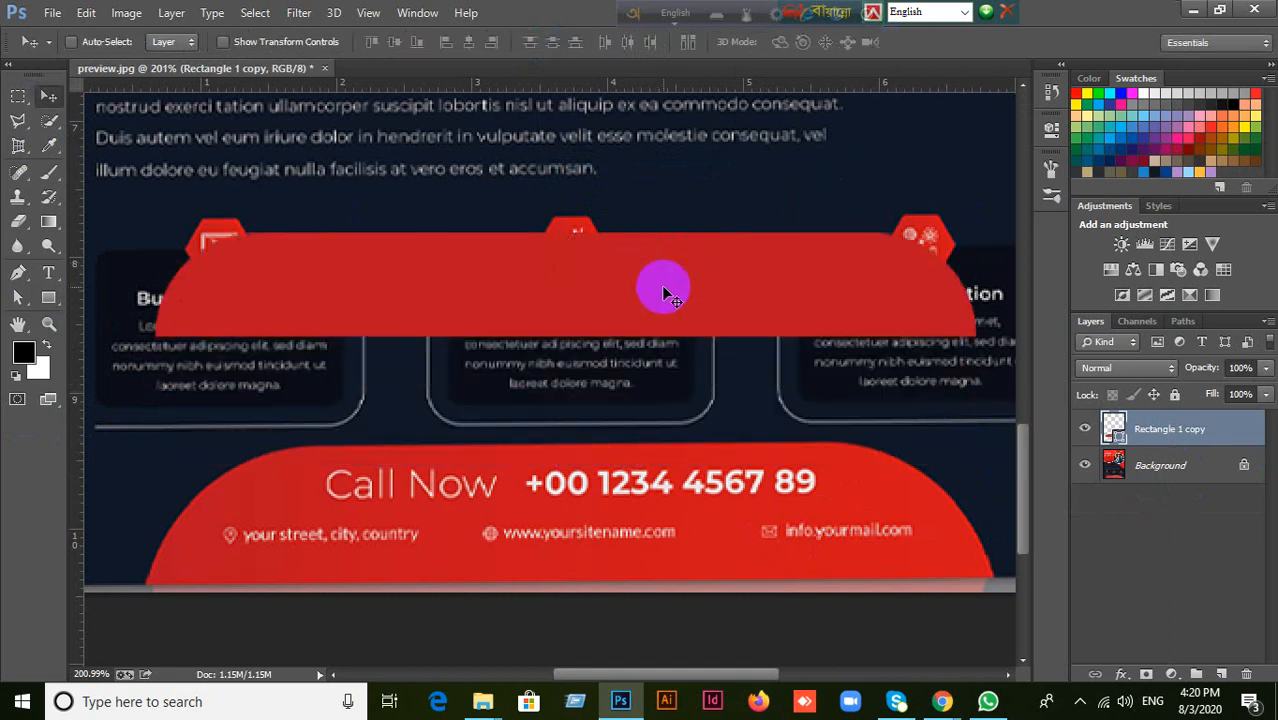
pyautogui.press('Delete')
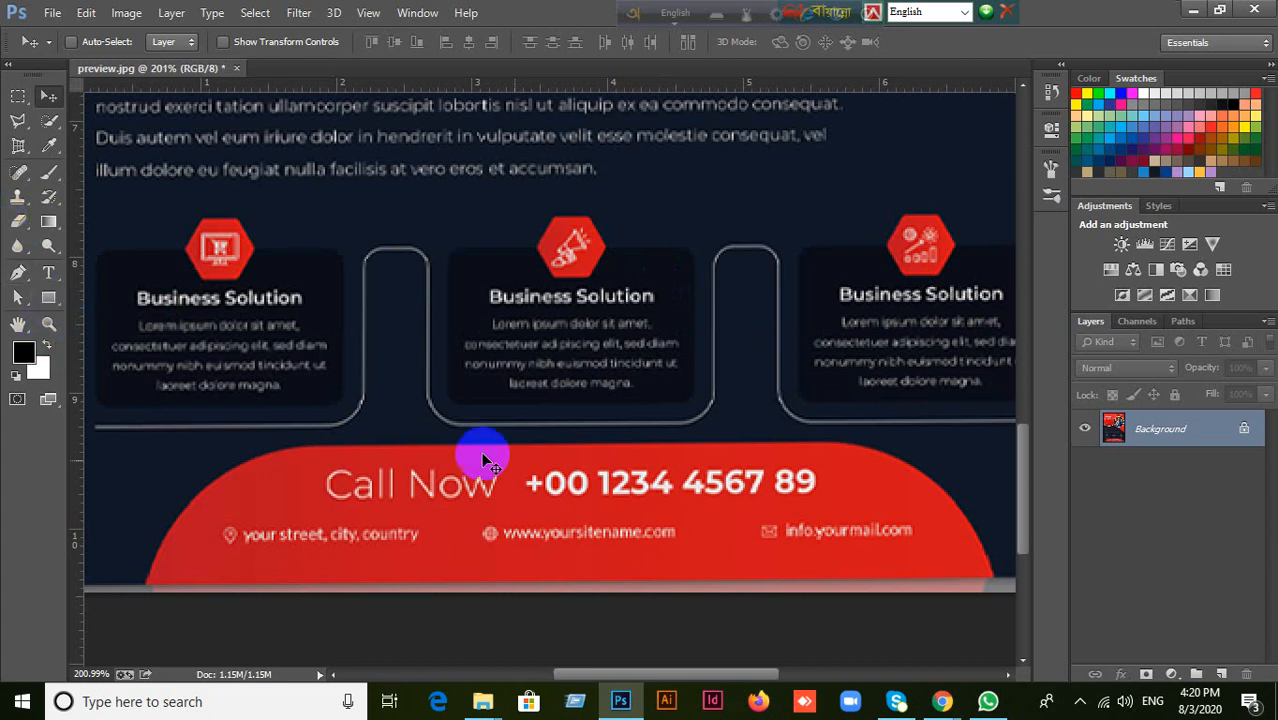
# Switch to the Google Meet call in Chrome to check on the meeting and return to Photoshop.
pyautogui.moveTo(942, 699)
pyautogui.click(891, 657)
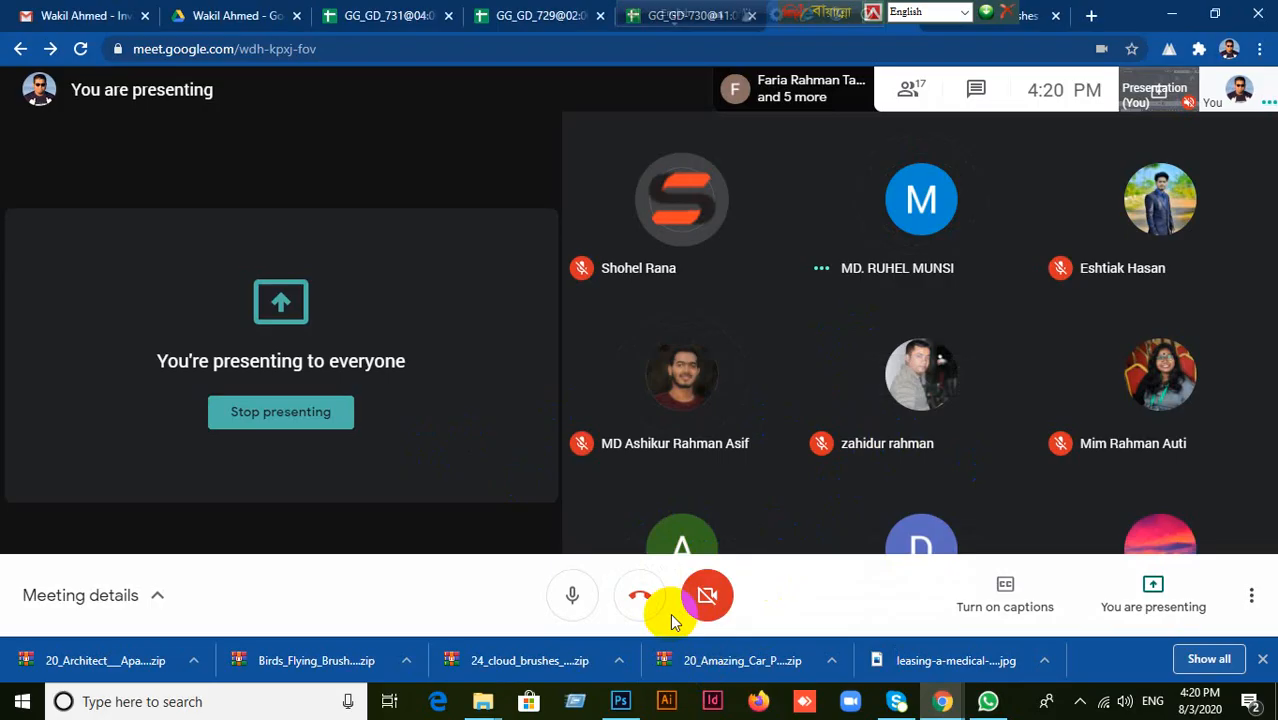
pyautogui.click(620, 701)
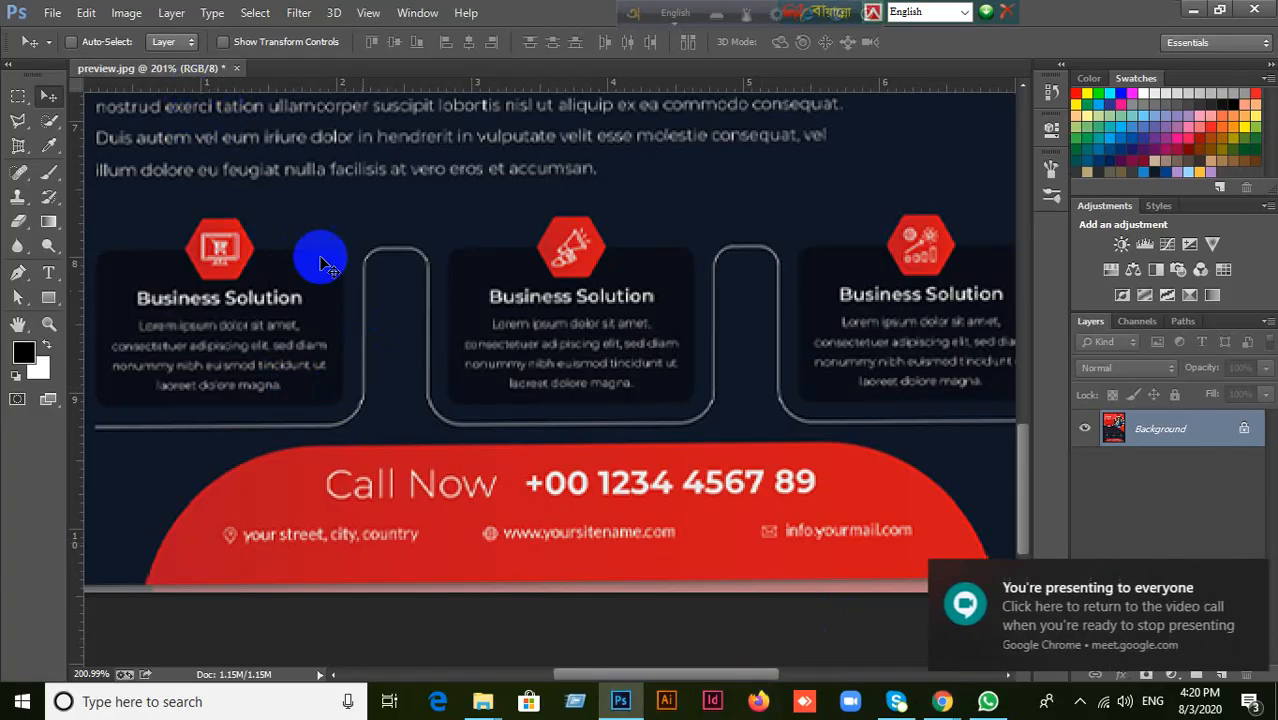
# Close preview.jpg without saving the changes and minimize the open windows to show the desktop.
pyautogui.scroll(1, 220, 100)
pyautogui.click(237, 68)
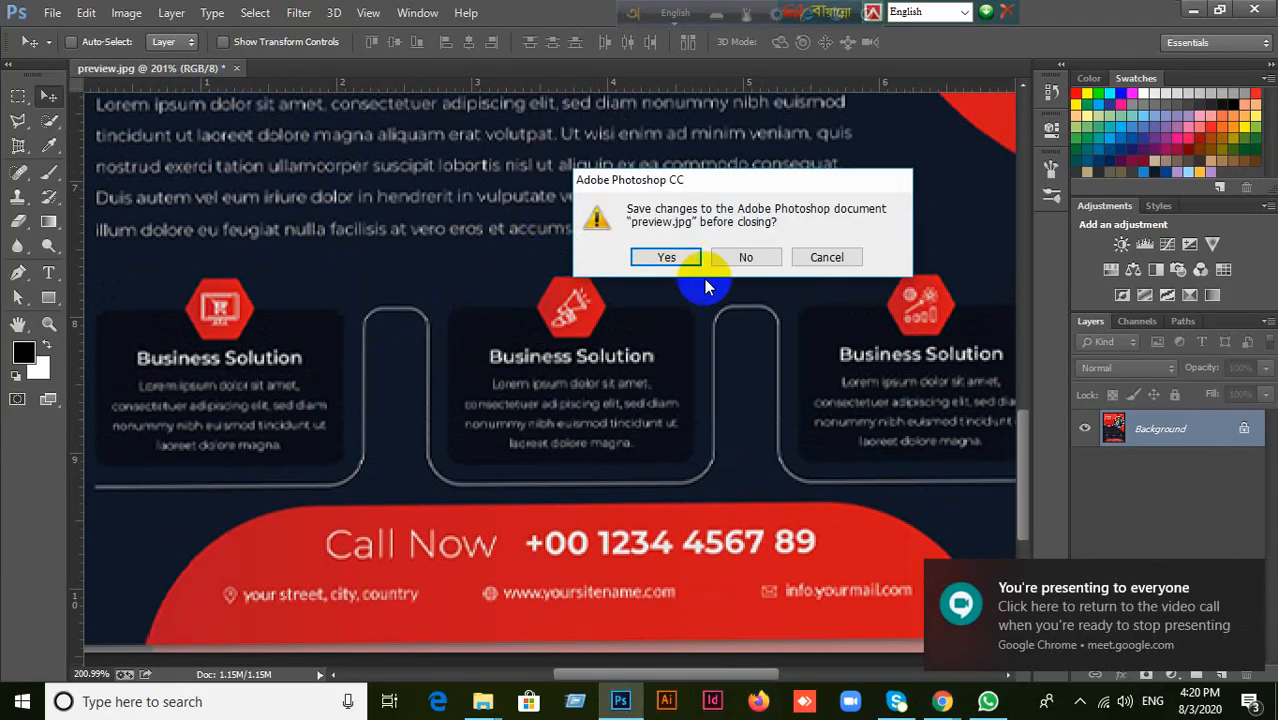
pyautogui.click(746, 257)
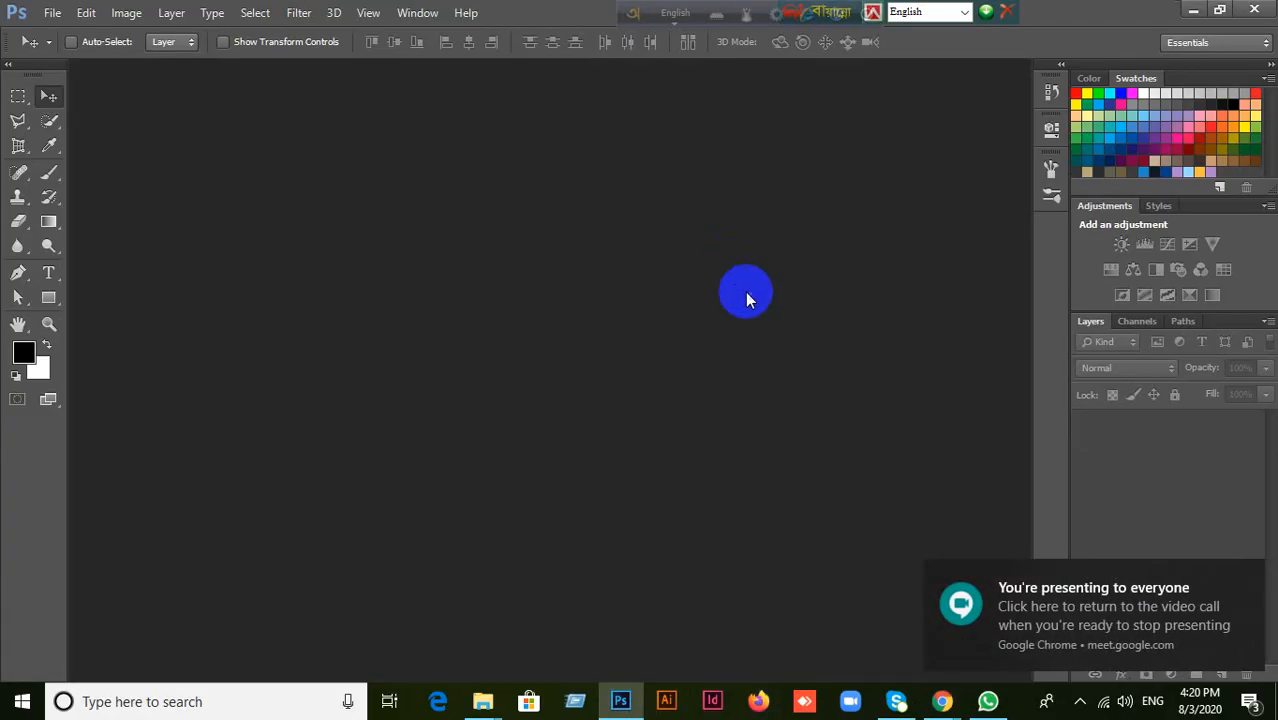
pyautogui.click(1195, 10)
pyautogui.click(1172, 14)
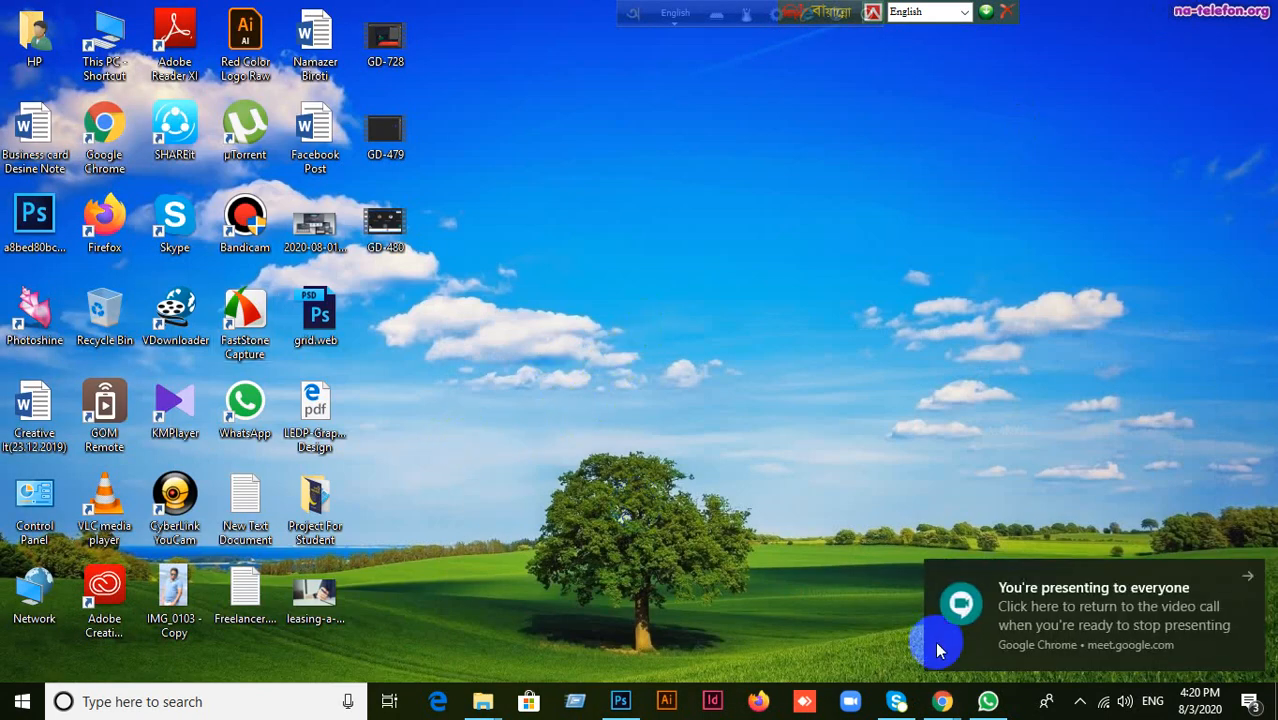
# Open the Project For Student folder on the desktop to find the preview image, and return to Photoshop.
pyautogui.click(620, 701)
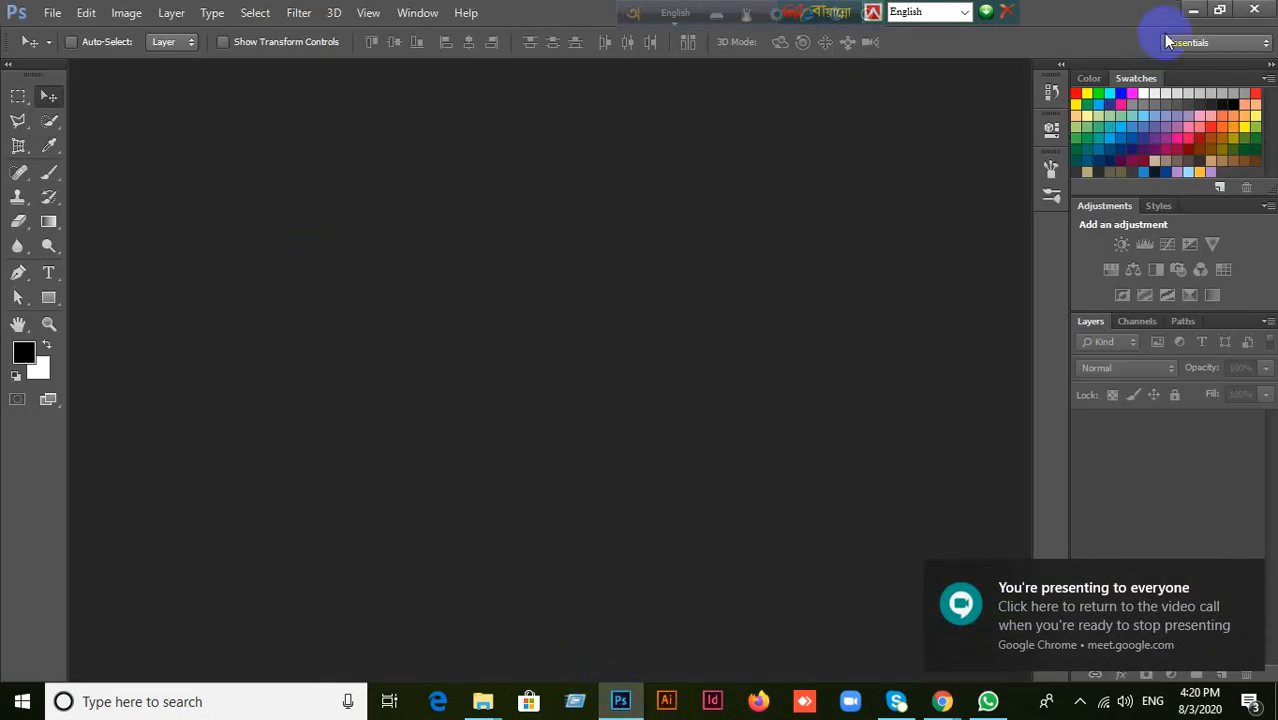
pyautogui.click(1196, 10)
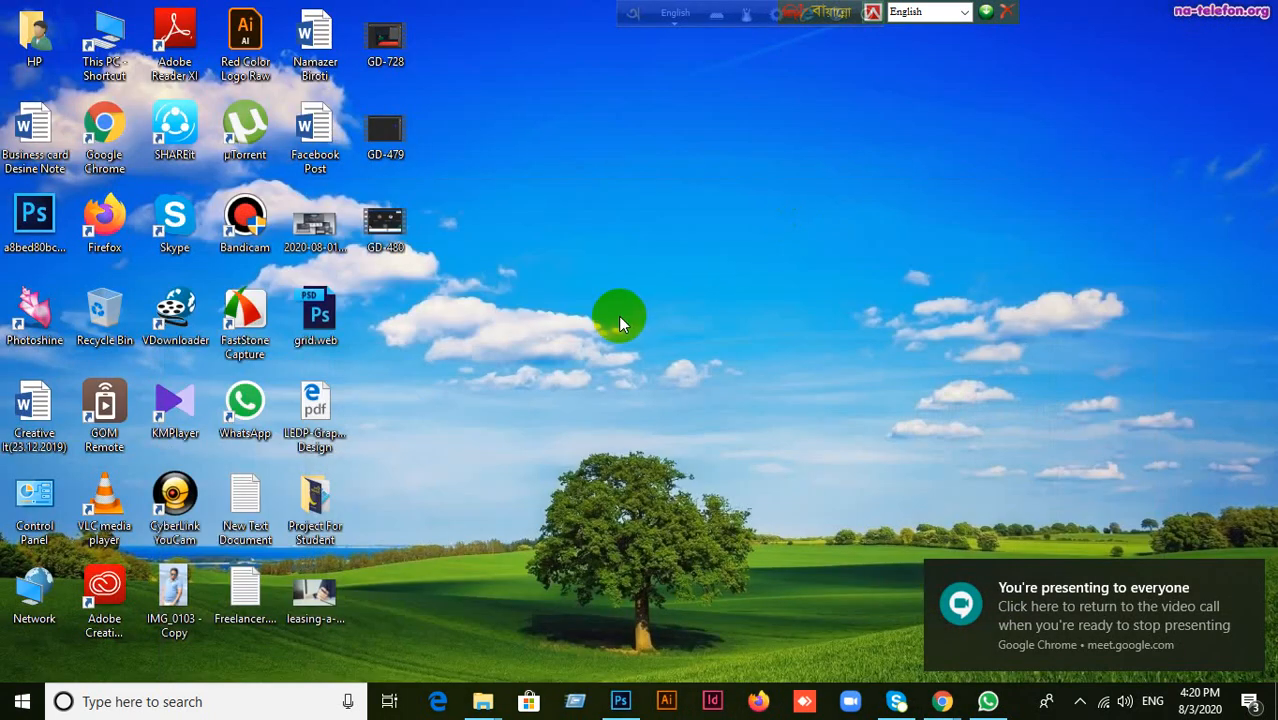
pyautogui.doubleClick(318, 505)
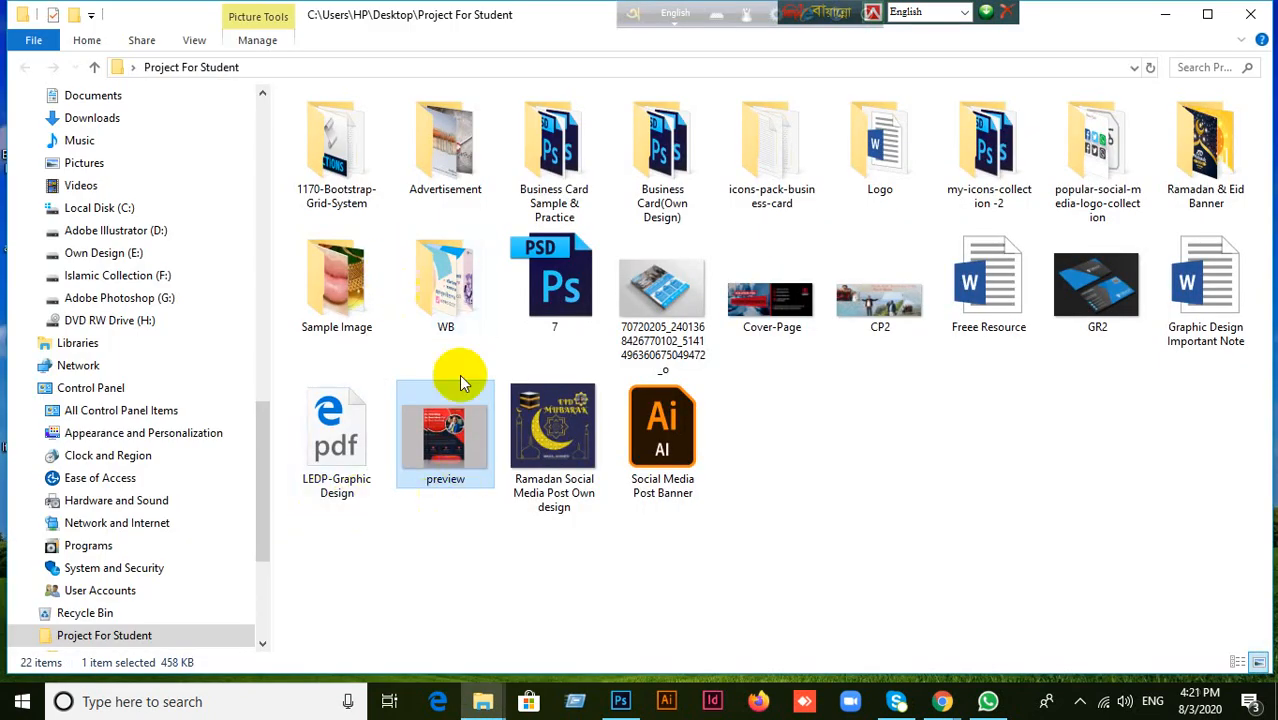
pyautogui.moveTo(462, 383); pyautogui.dragTo(50, 14)
# Open the preview JPG in Photoshop from the Project For Student folder on the Desktop.
pyautogui.click(52, 12)
pyautogui.click(72, 51)
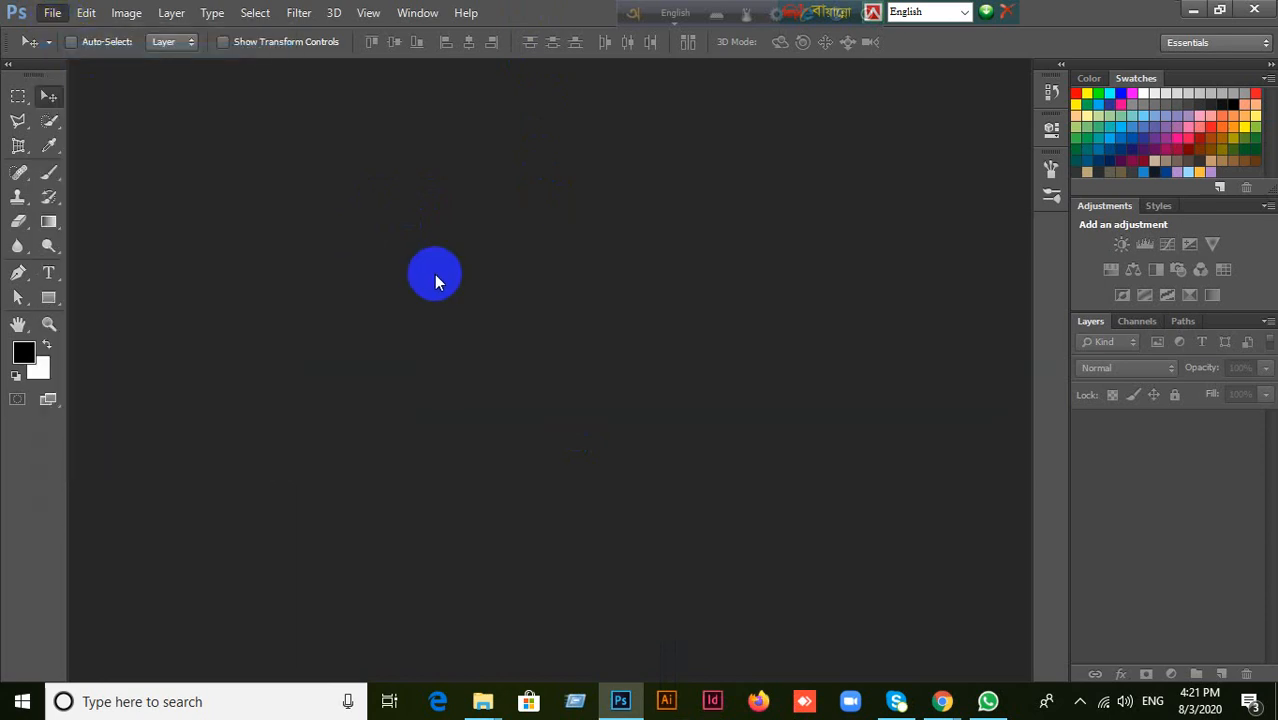
pyautogui.scroll(10, 150, 288)
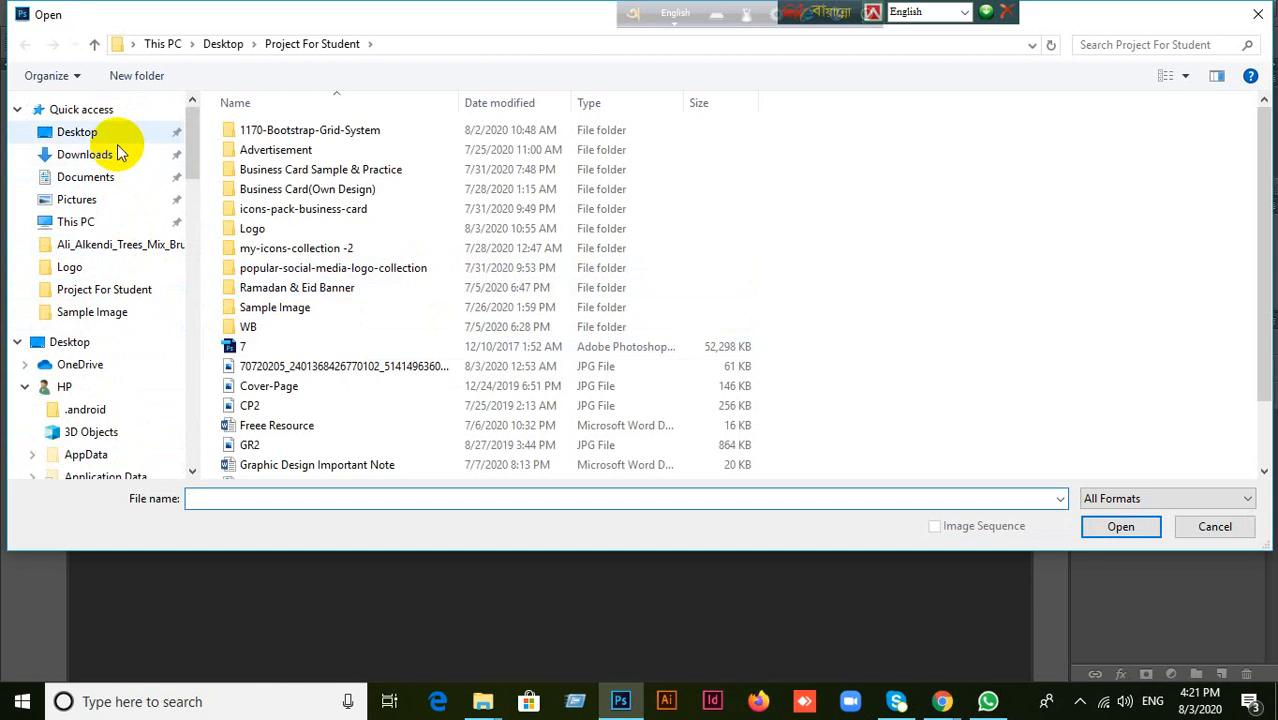
pyautogui.click(117, 137)
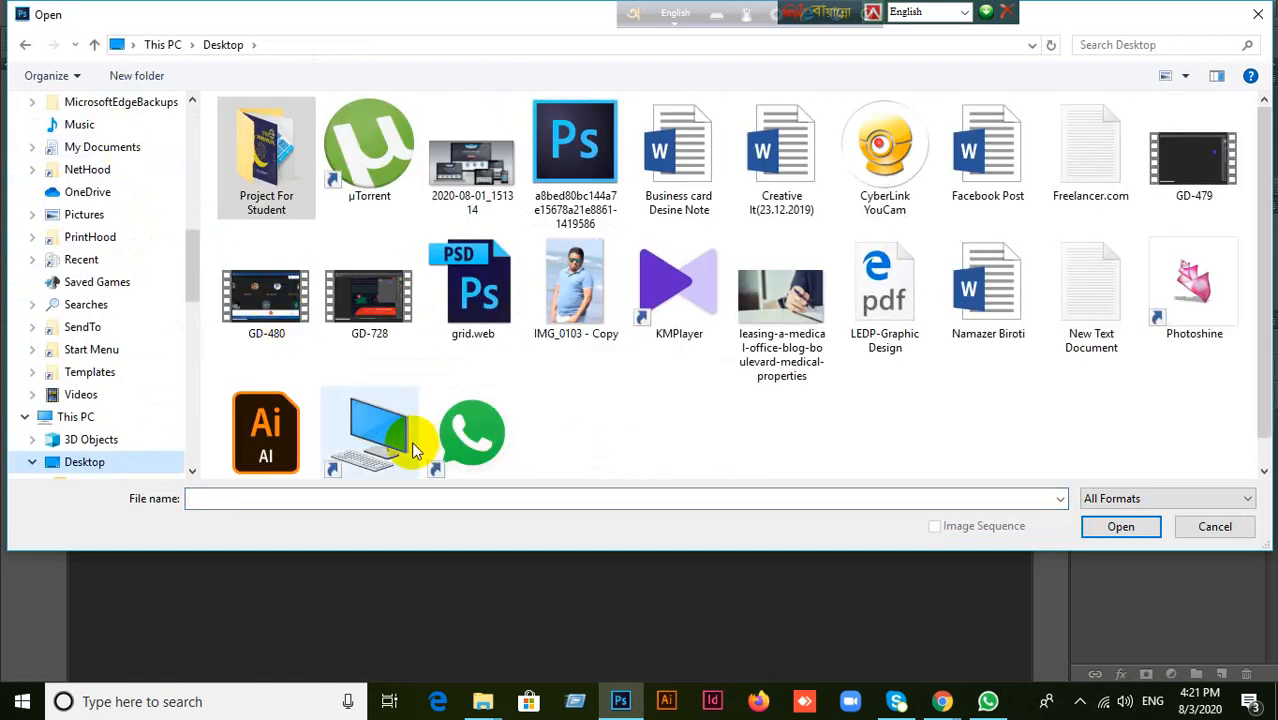
pyautogui.doubleClick(237, 167)
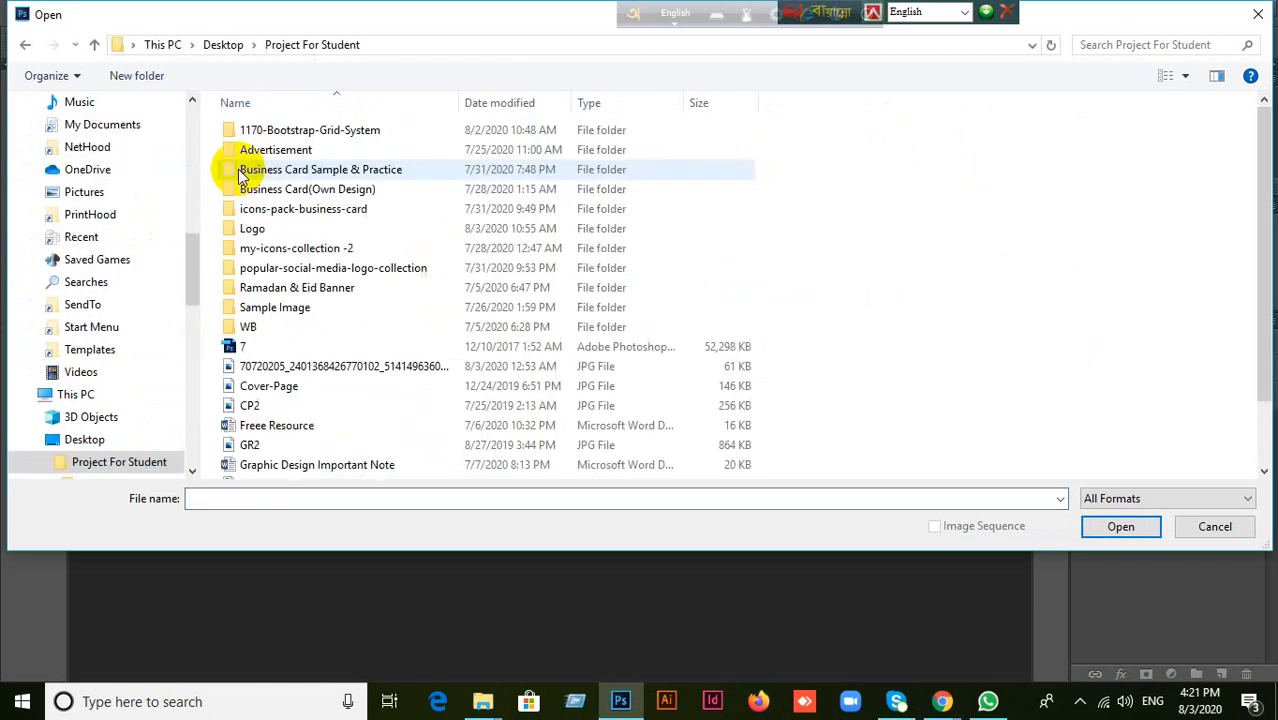
pyautogui.scroll(-1, 410, 419)
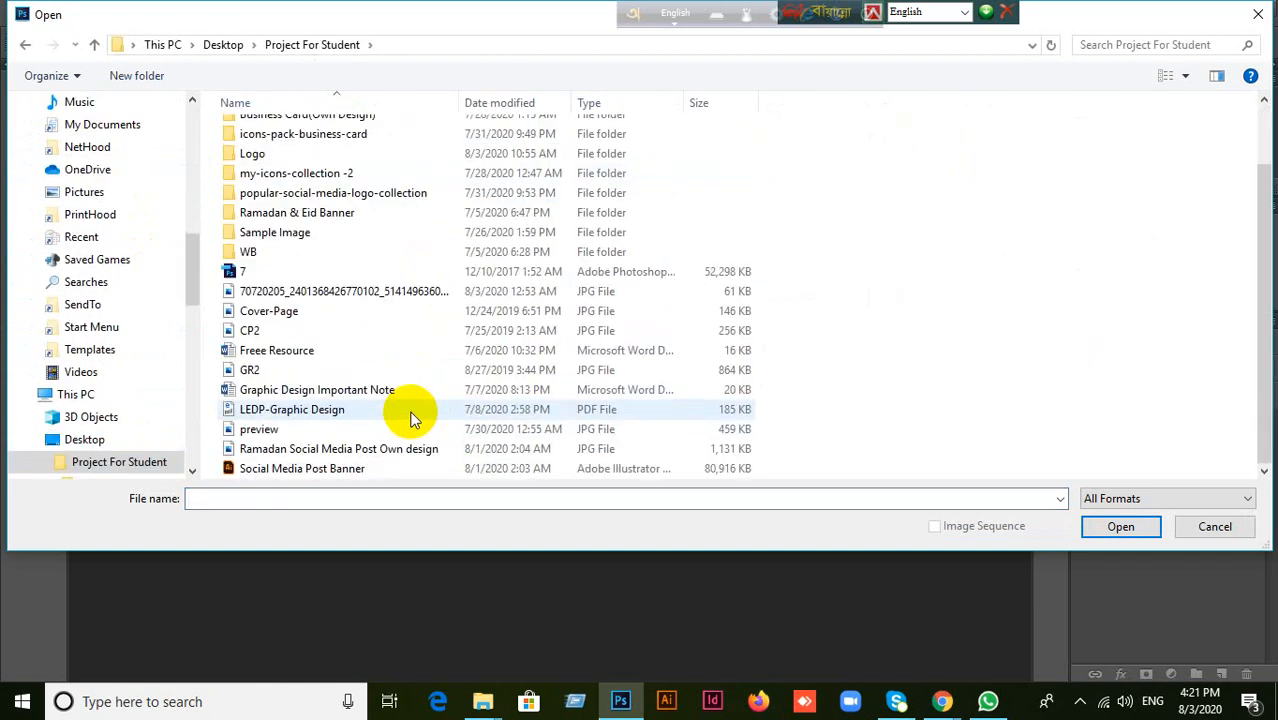
pyautogui.click(290, 430)
pyautogui.click(1120, 526)
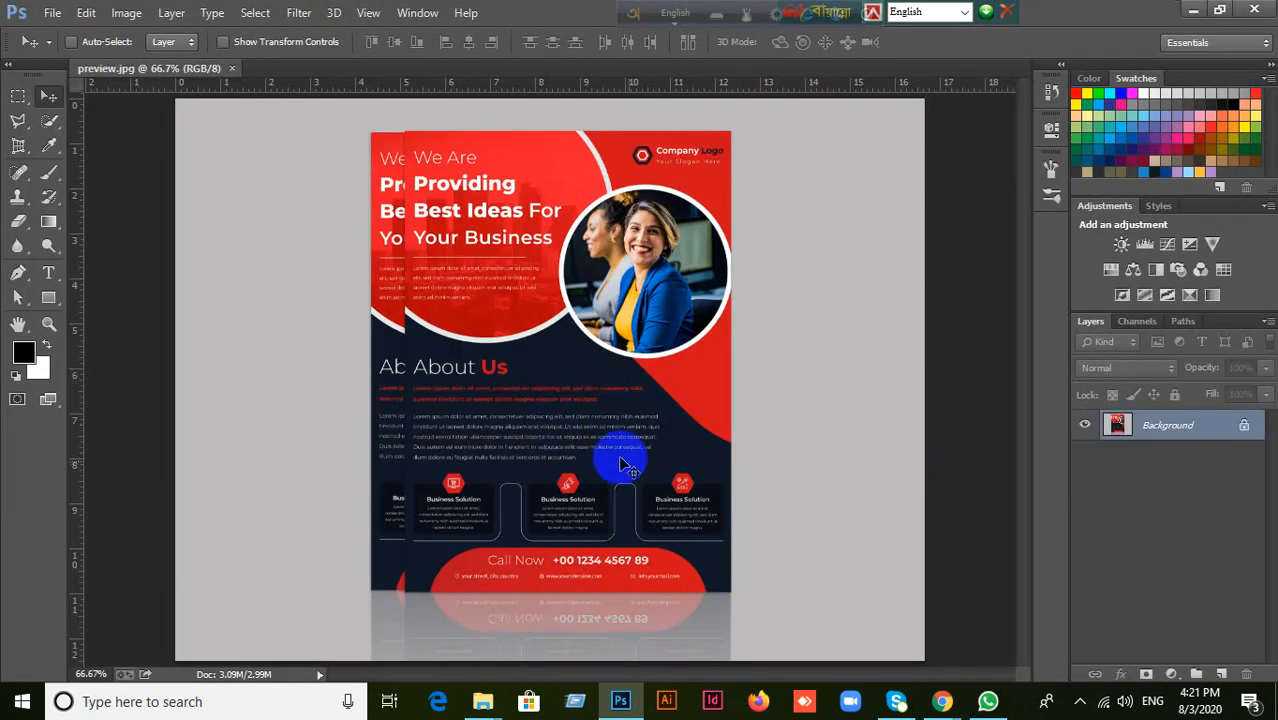
# Trace the outline of the red Call Now banner with the Pen tool in Path mode, curving its rounded corners and closing the path.
pyautogui.scroll(4, 514, 586)
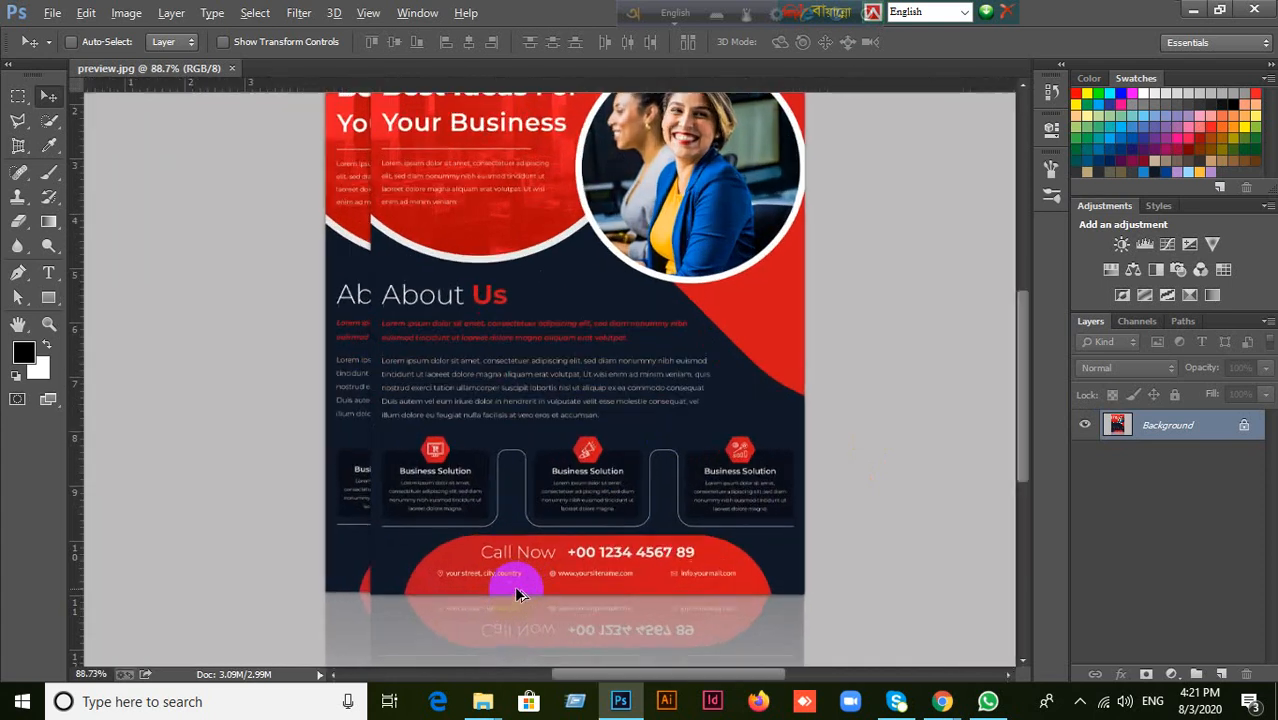
pyautogui.scroll(2, 517, 593)
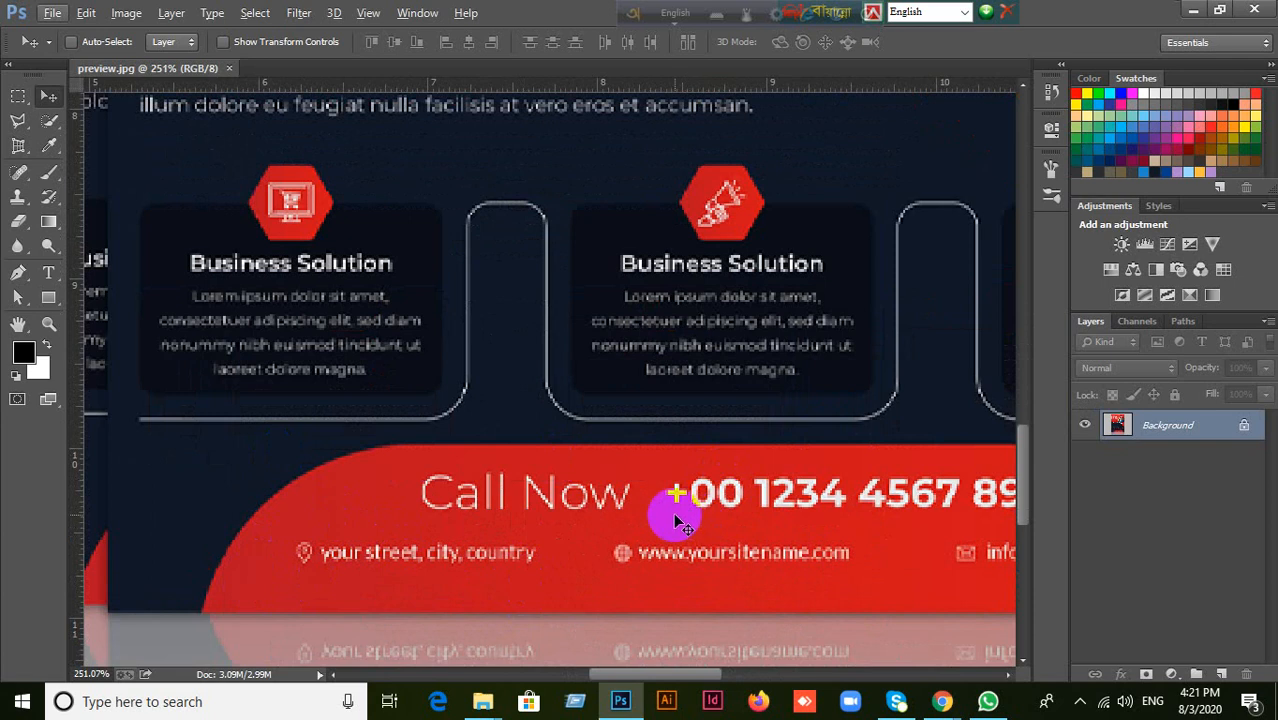
pyautogui.scroll(-3, 680, 510)
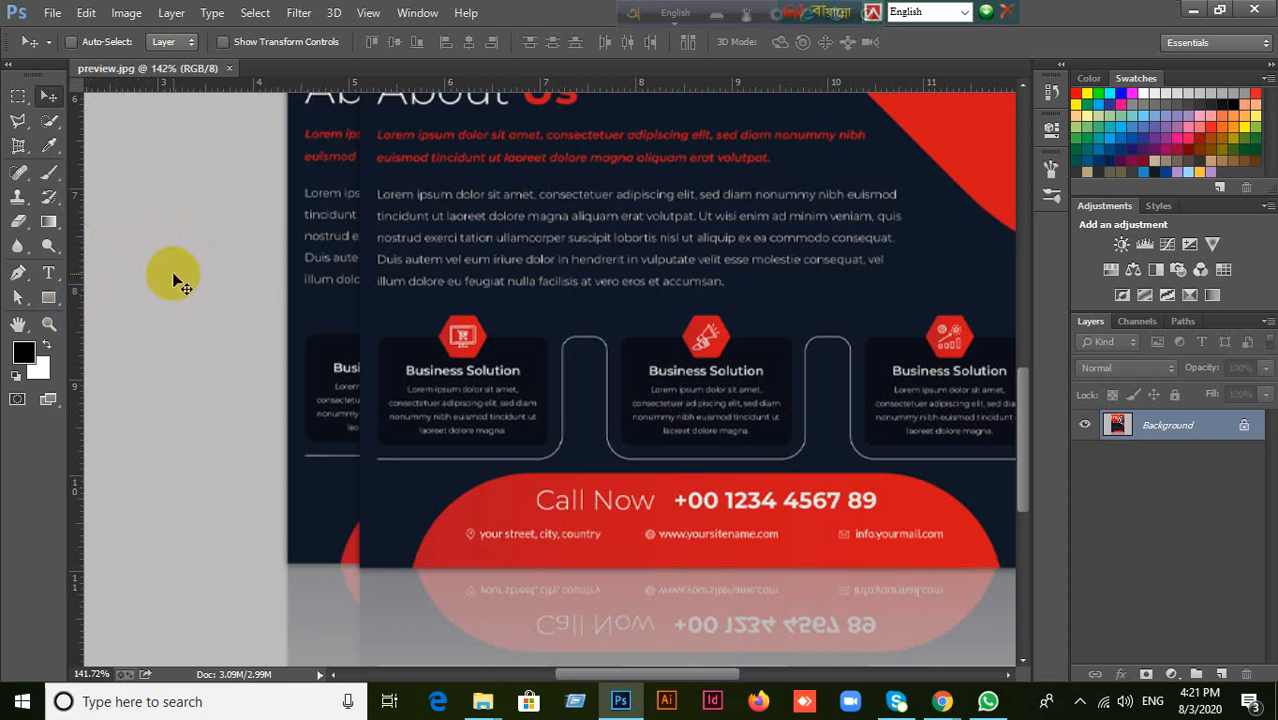
pyautogui.click(20, 274)
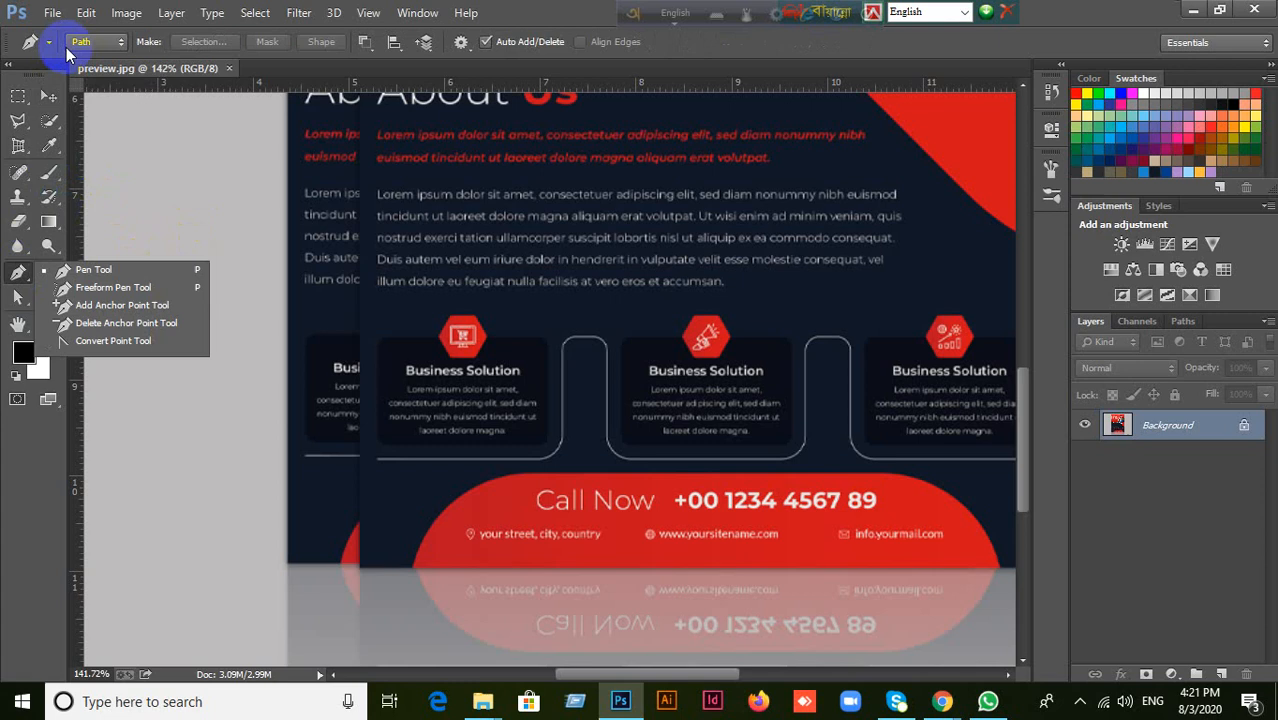
pyautogui.click(98, 271)
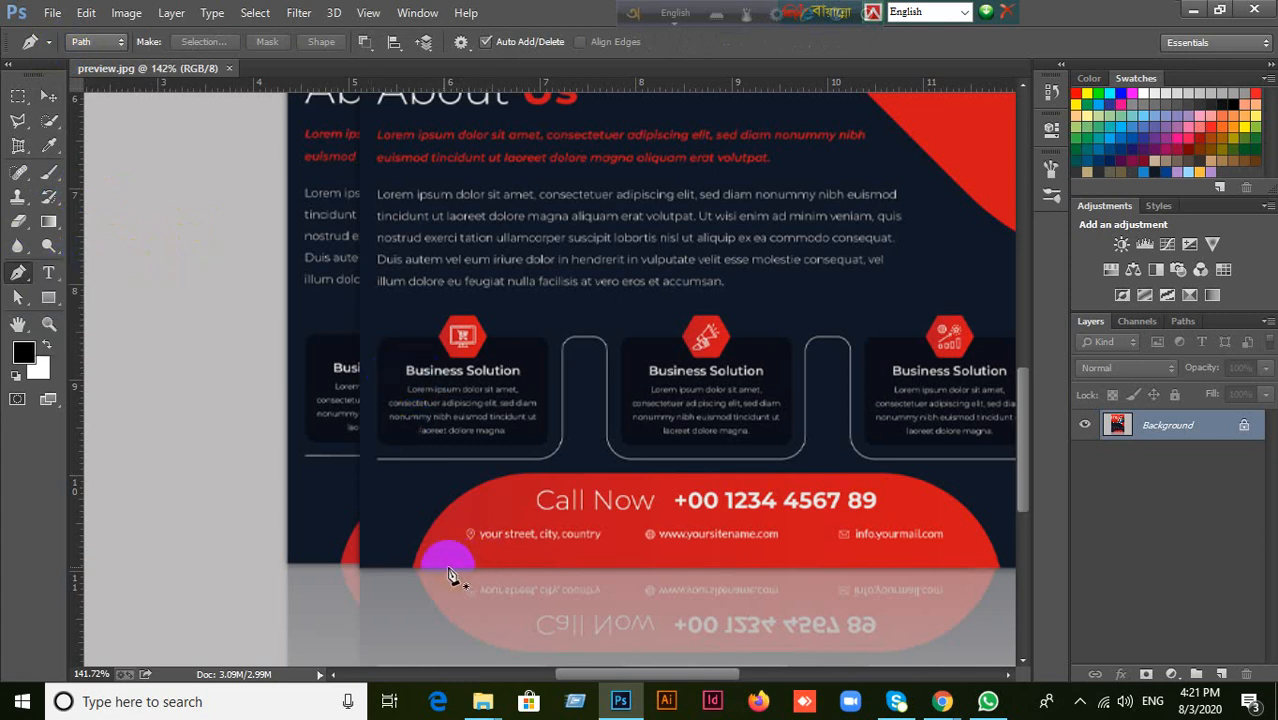
pyautogui.click(410, 568)
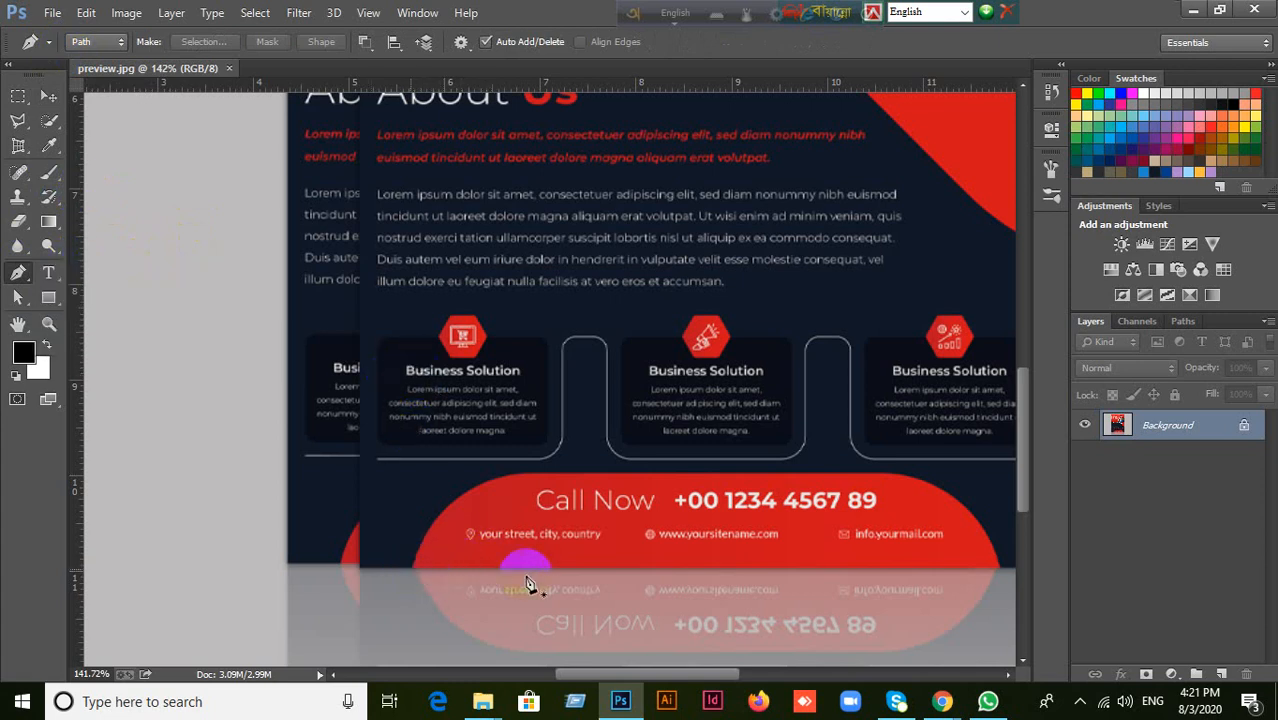
pyautogui.click(1000, 568)
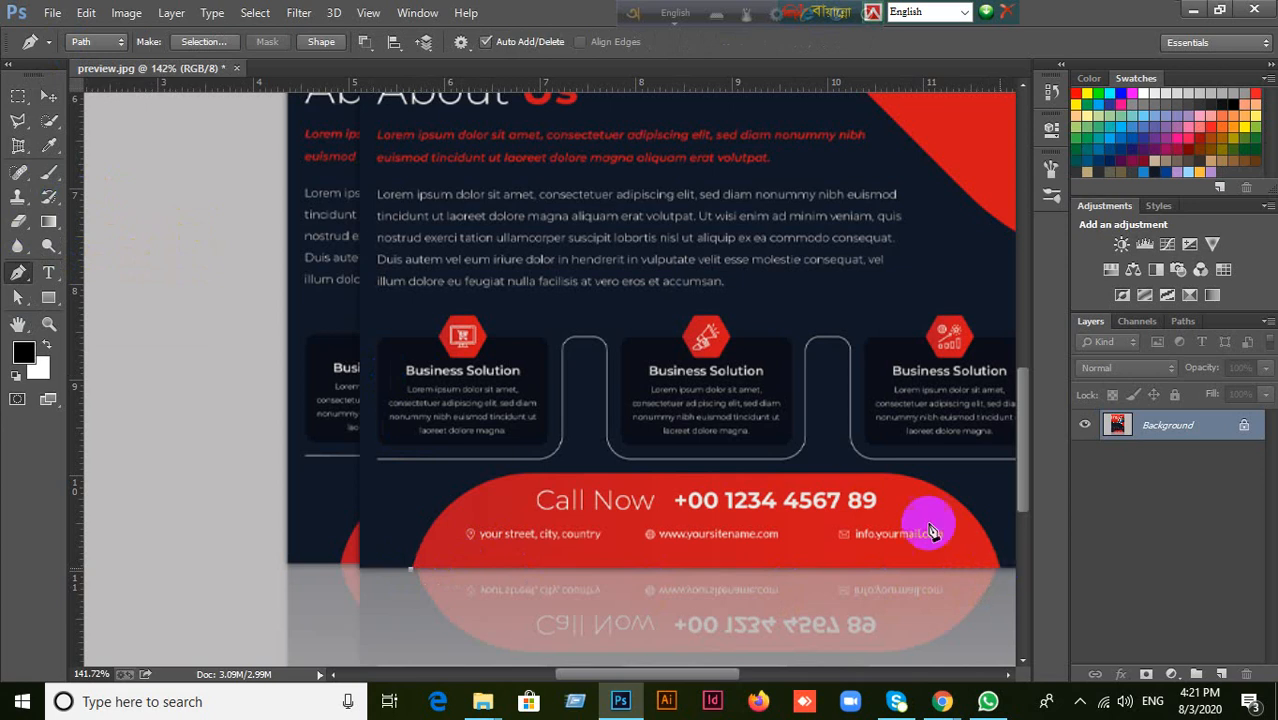
pyautogui.moveTo(887, 476); pyautogui.dragTo(794, 473)
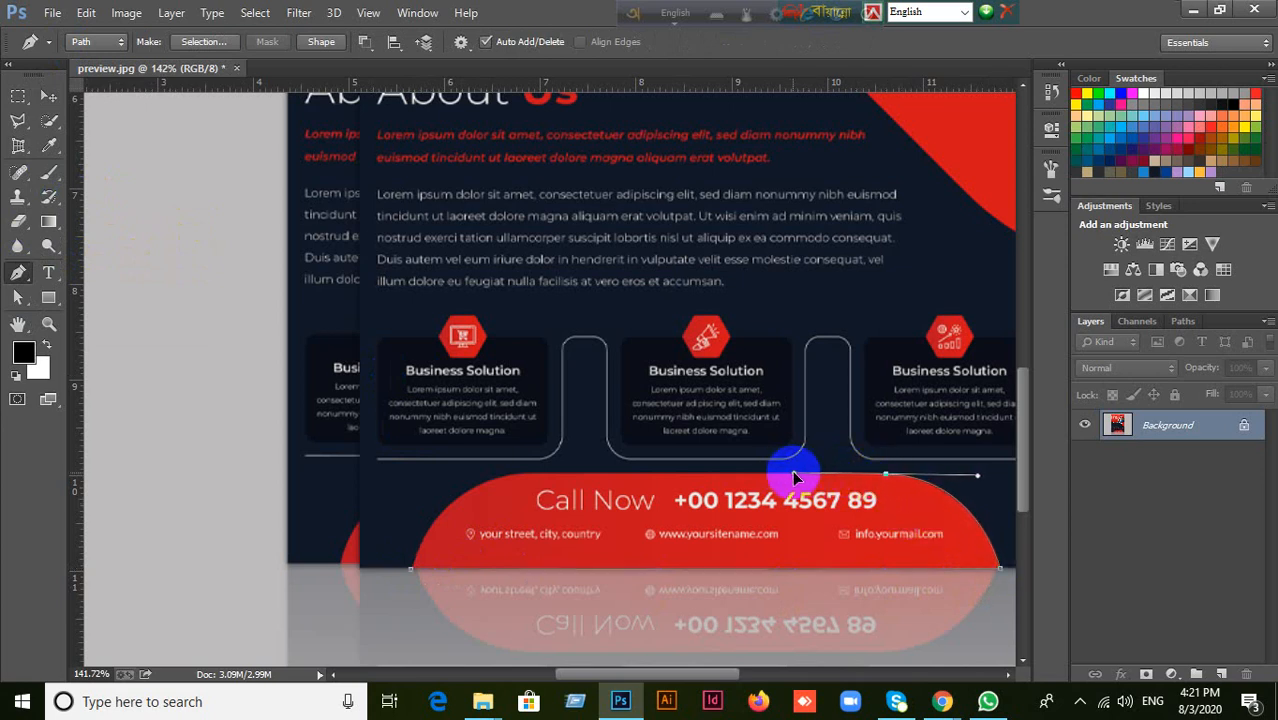
pyautogui.click(521, 476)
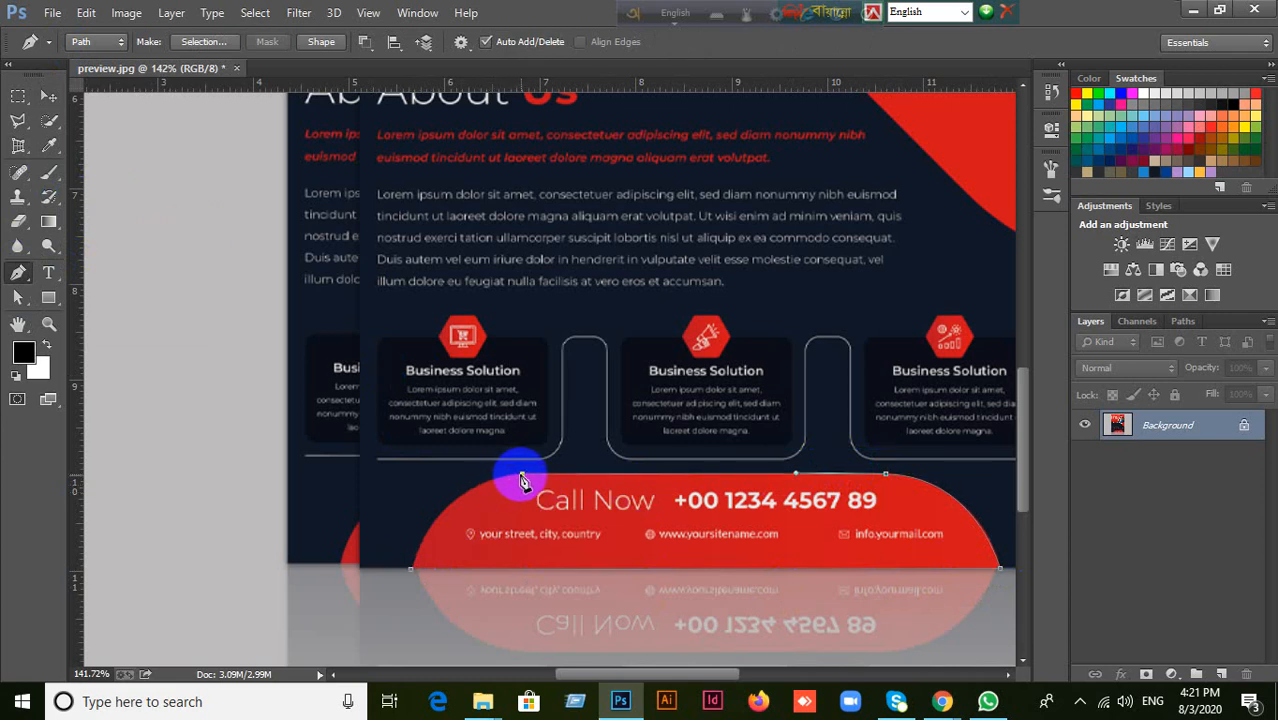
pyautogui.click(410, 569)
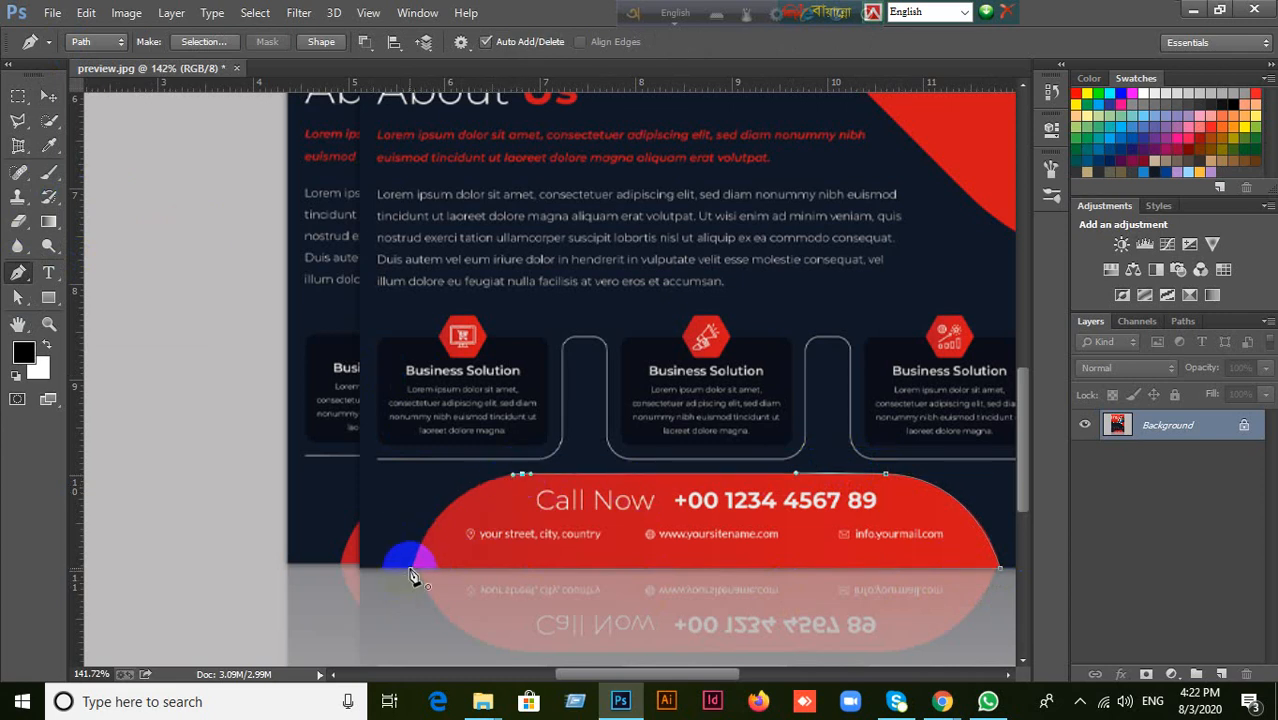
pyautogui.moveTo(397, 611); pyautogui.dragTo(383, 661)
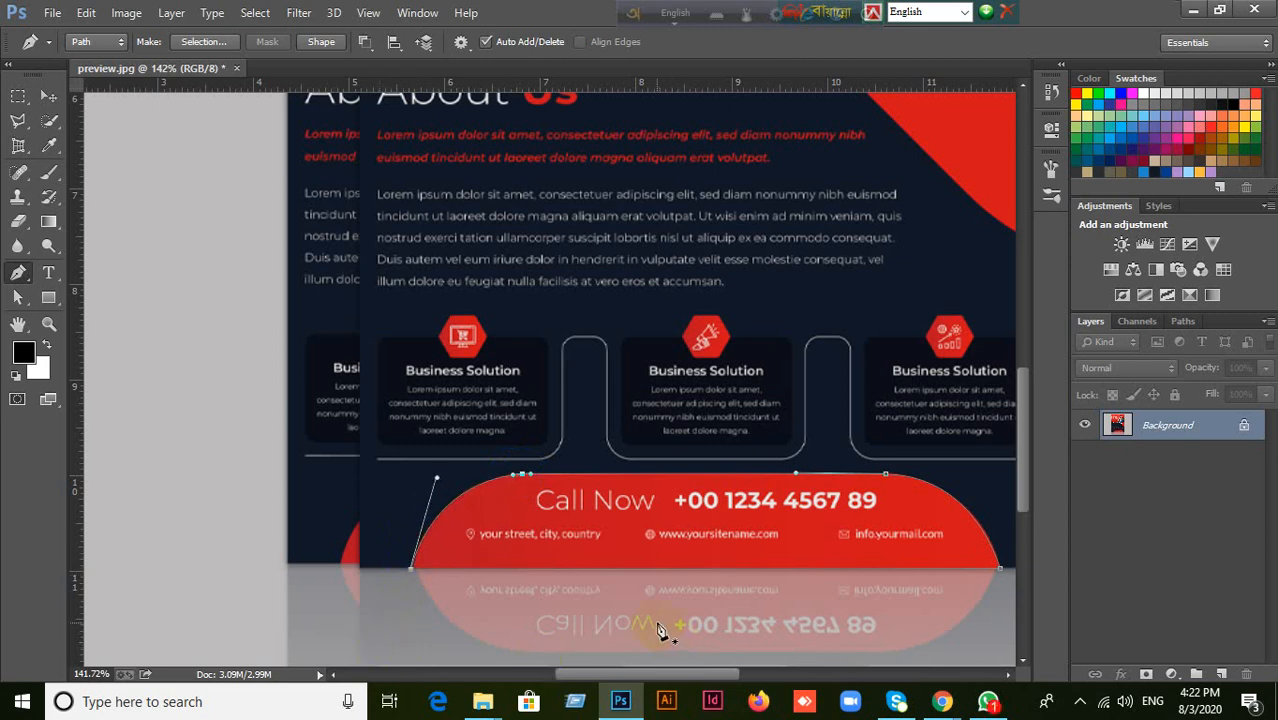
# Convert the banner path to a selection, copy it to a new layer, and toggle the Background layer's visibility to check the copy.
pyautogui.hotkey('ctrl', 'Return')
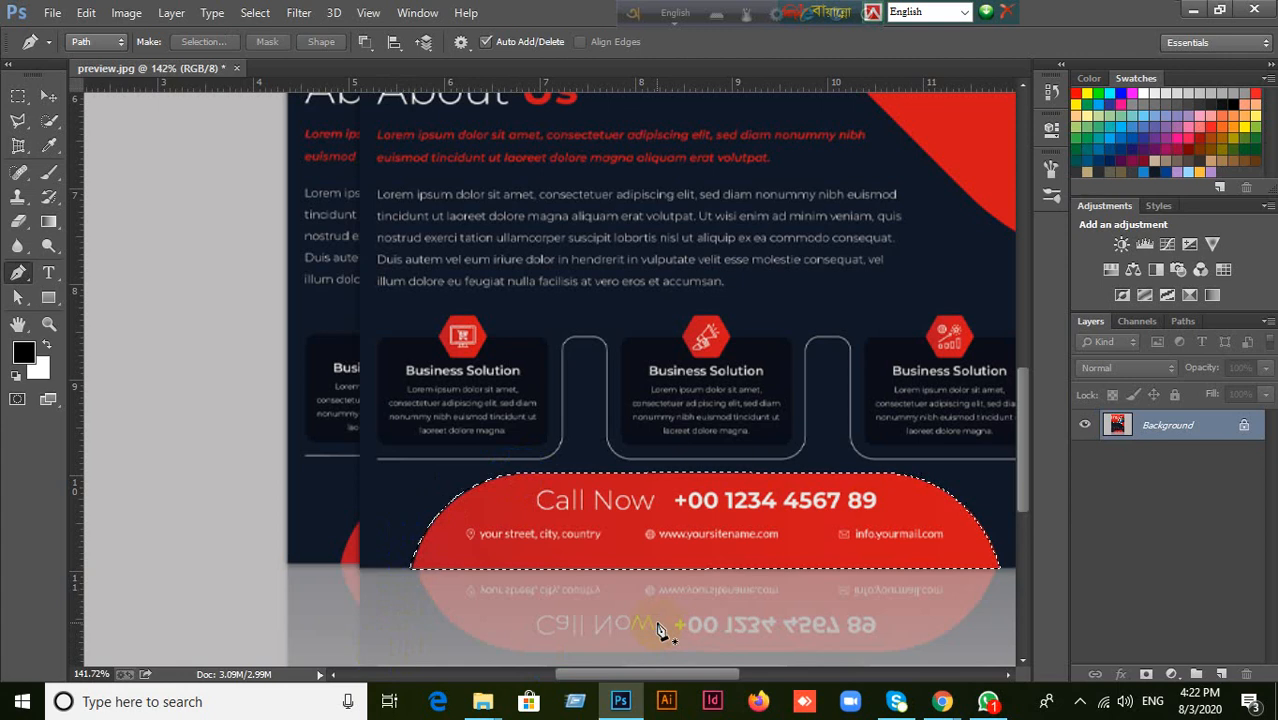
pyautogui.hotkey('ctrl', 'j')
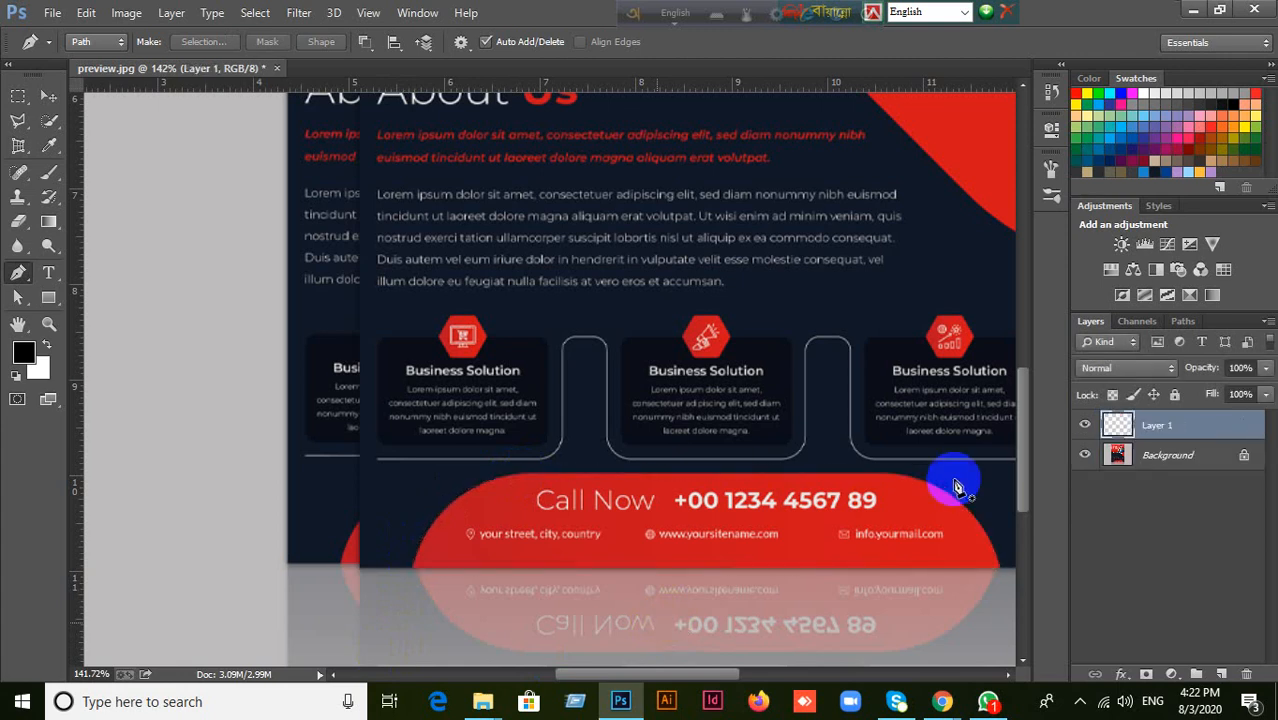
pyautogui.click(1086, 456)
pyautogui.click(1086, 456)
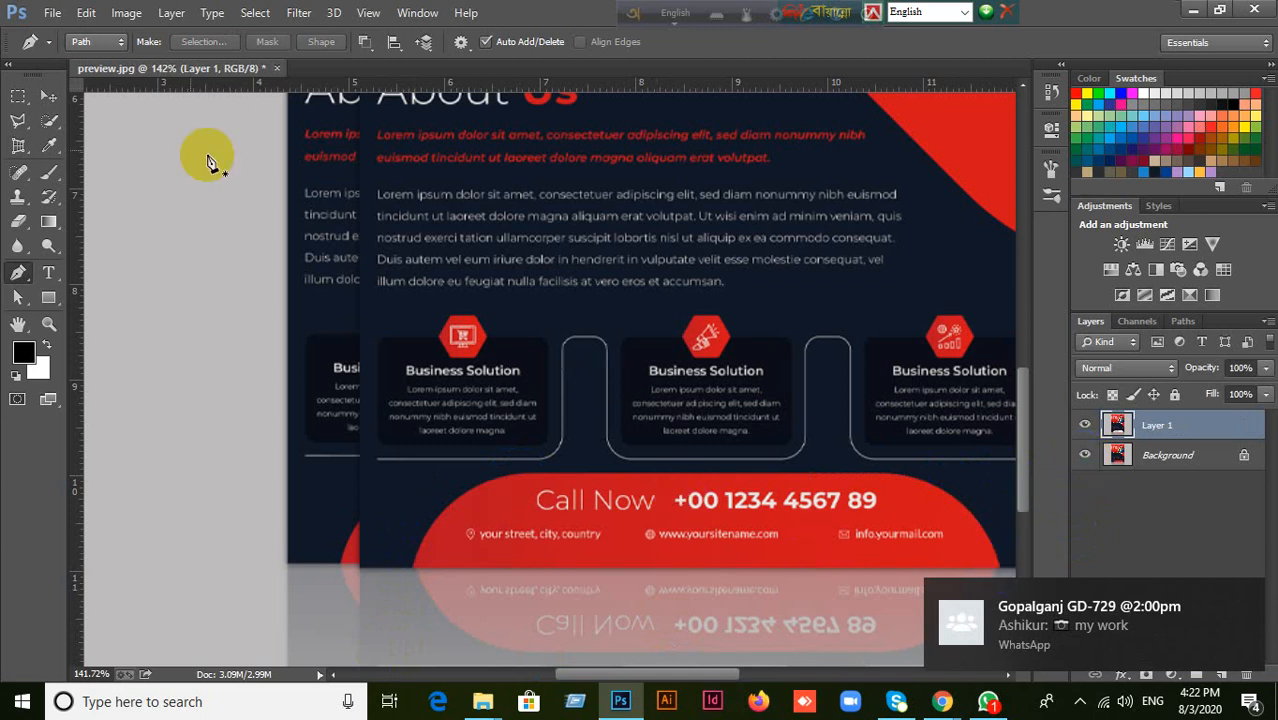
# Dismiss the WhatsApp notification and delete Layer 1.
pyautogui.click(50, 98)
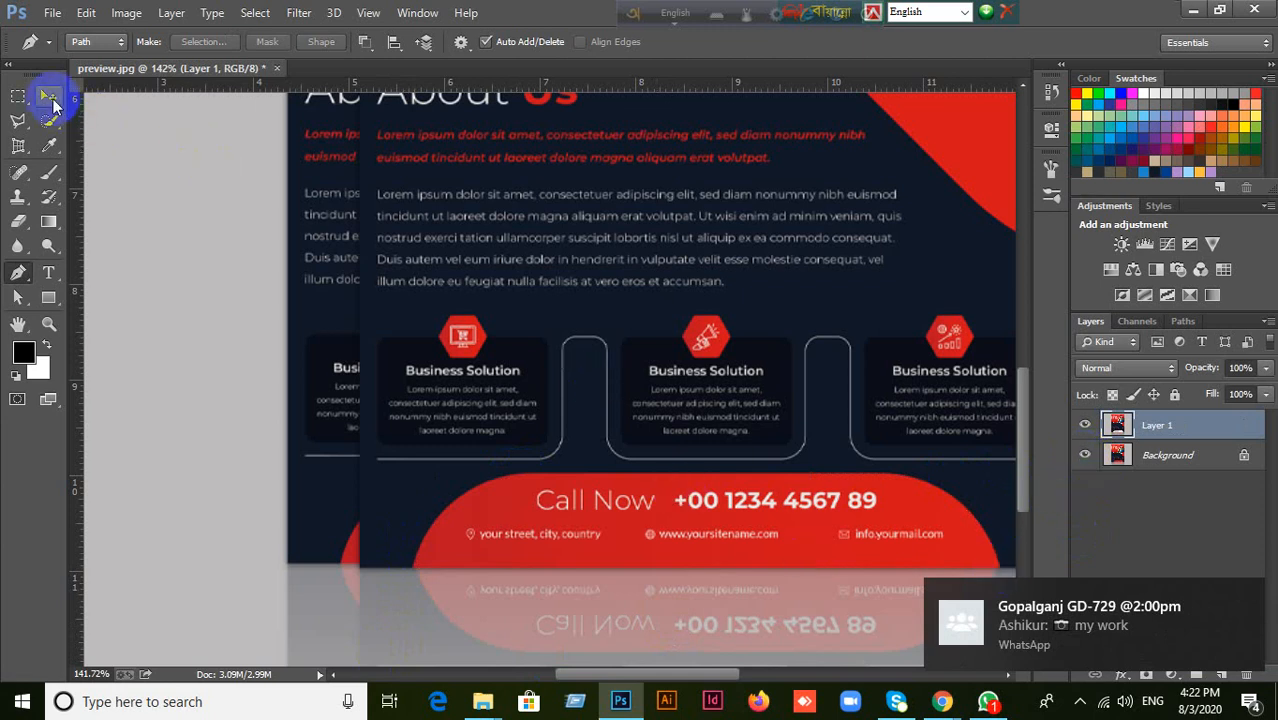
pyautogui.click(1246, 602)
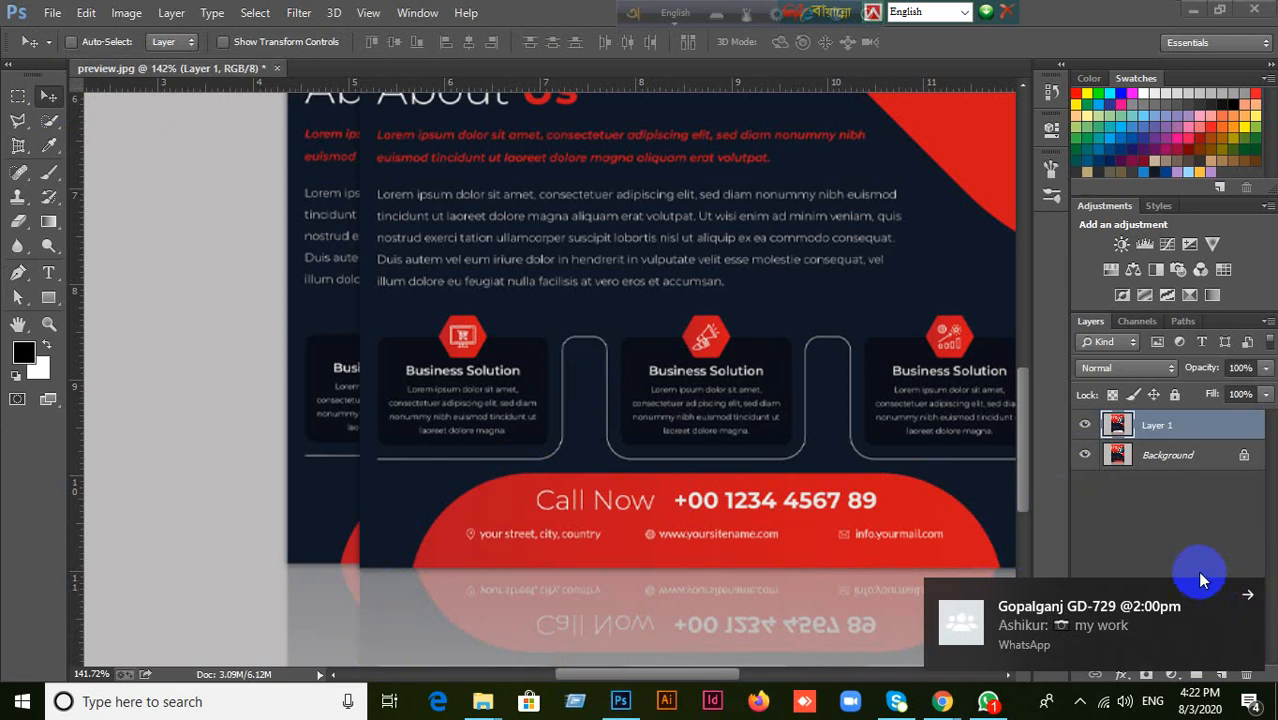
pyautogui.click(1236, 606)
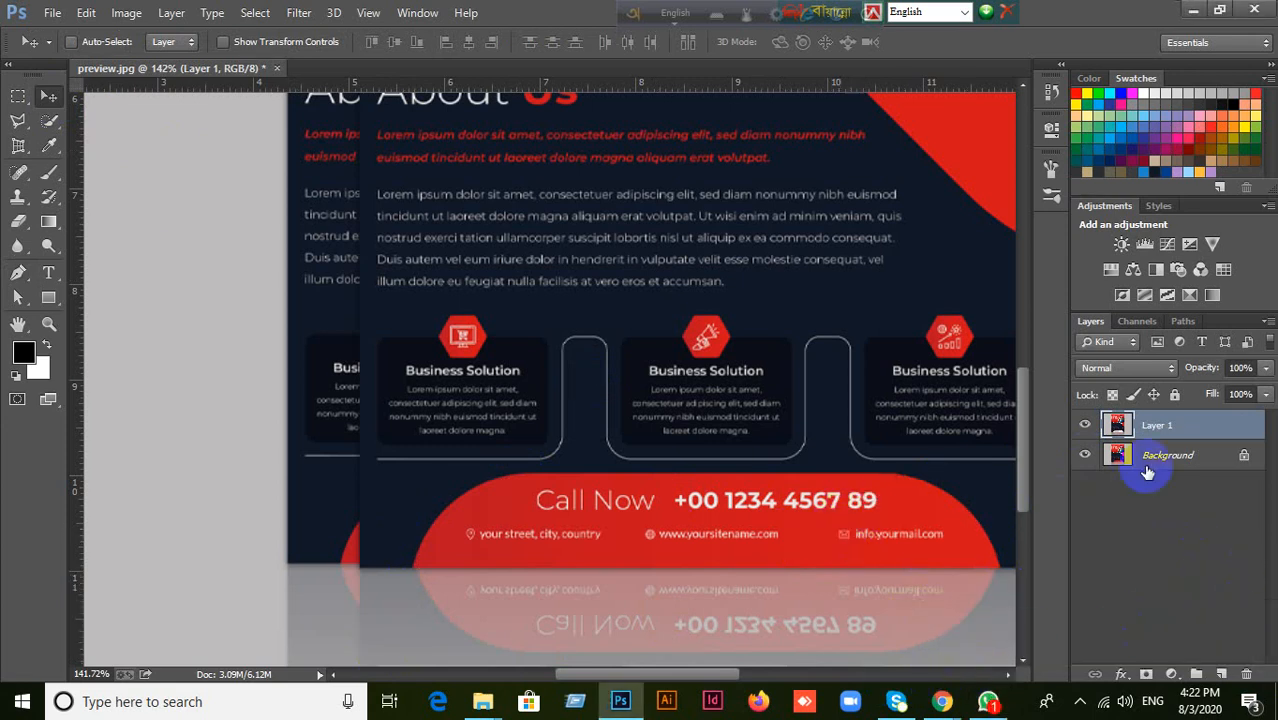
pyautogui.click(1226, 673)
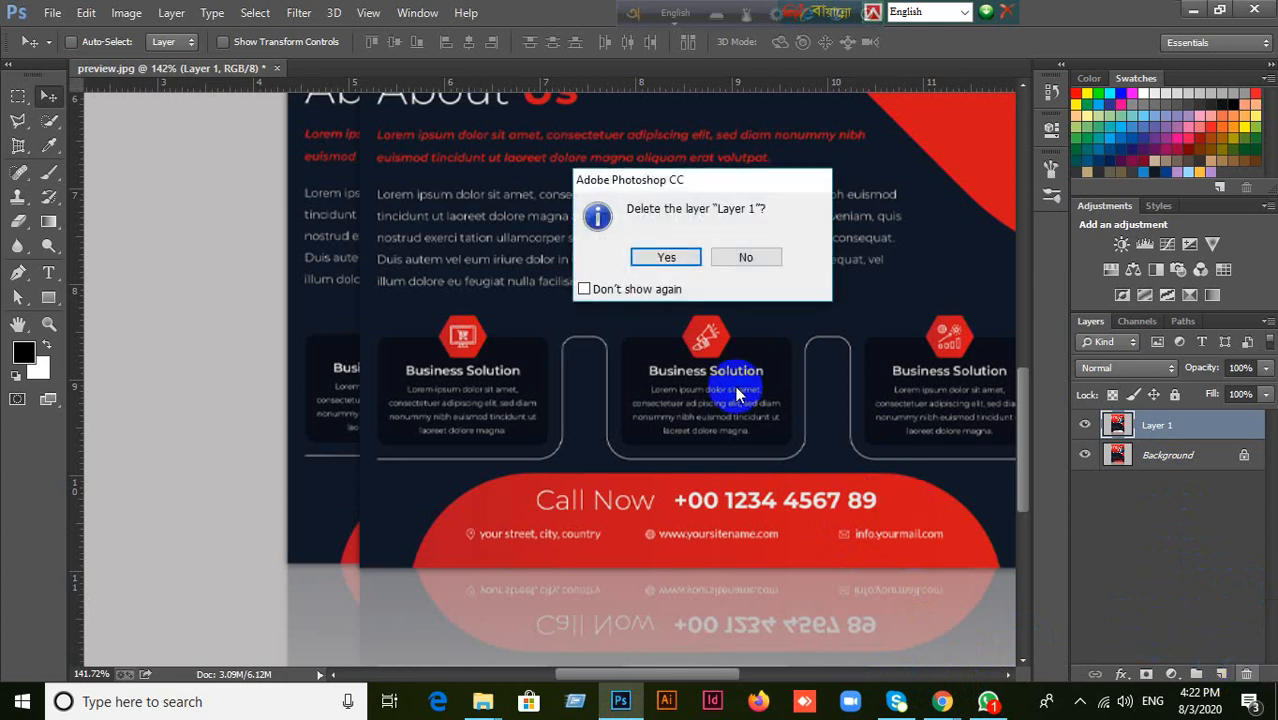
pyautogui.click(655, 252)
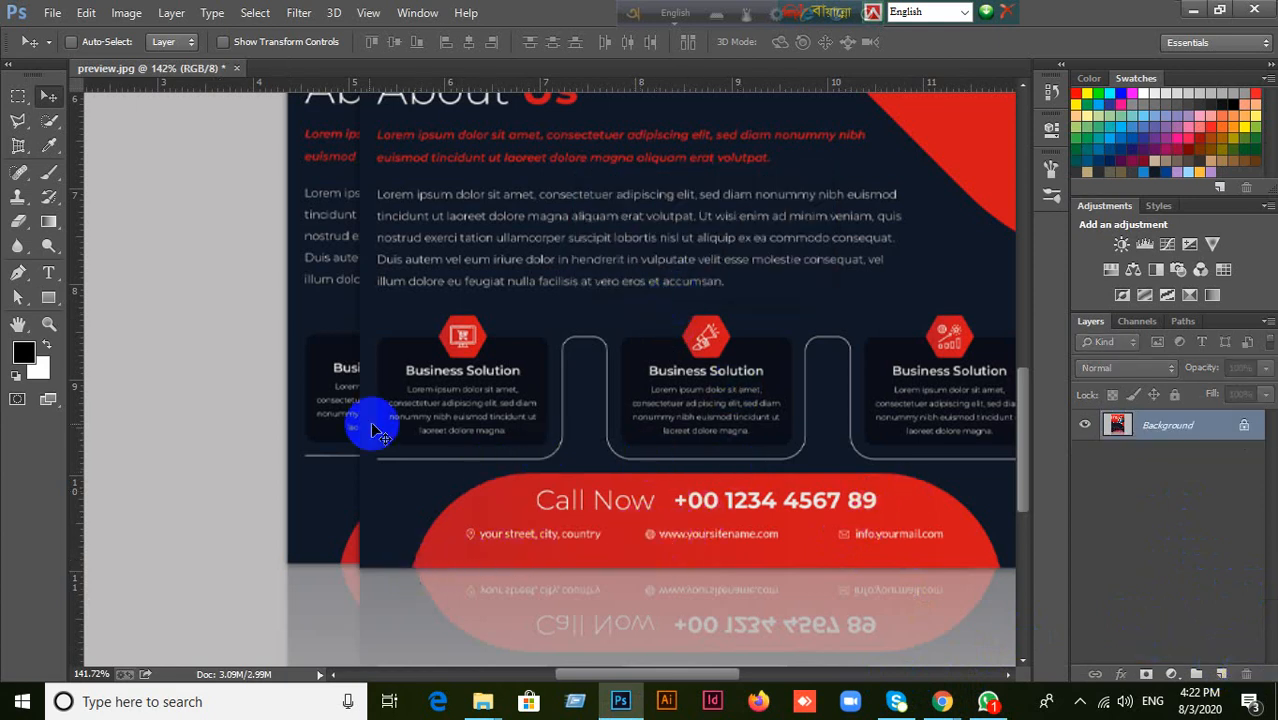
# Trace the red Call Now banner with the Pen tool in Shape mode as a closed black-filled shape about 444 by 74 px.
pyautogui.click(18, 272)
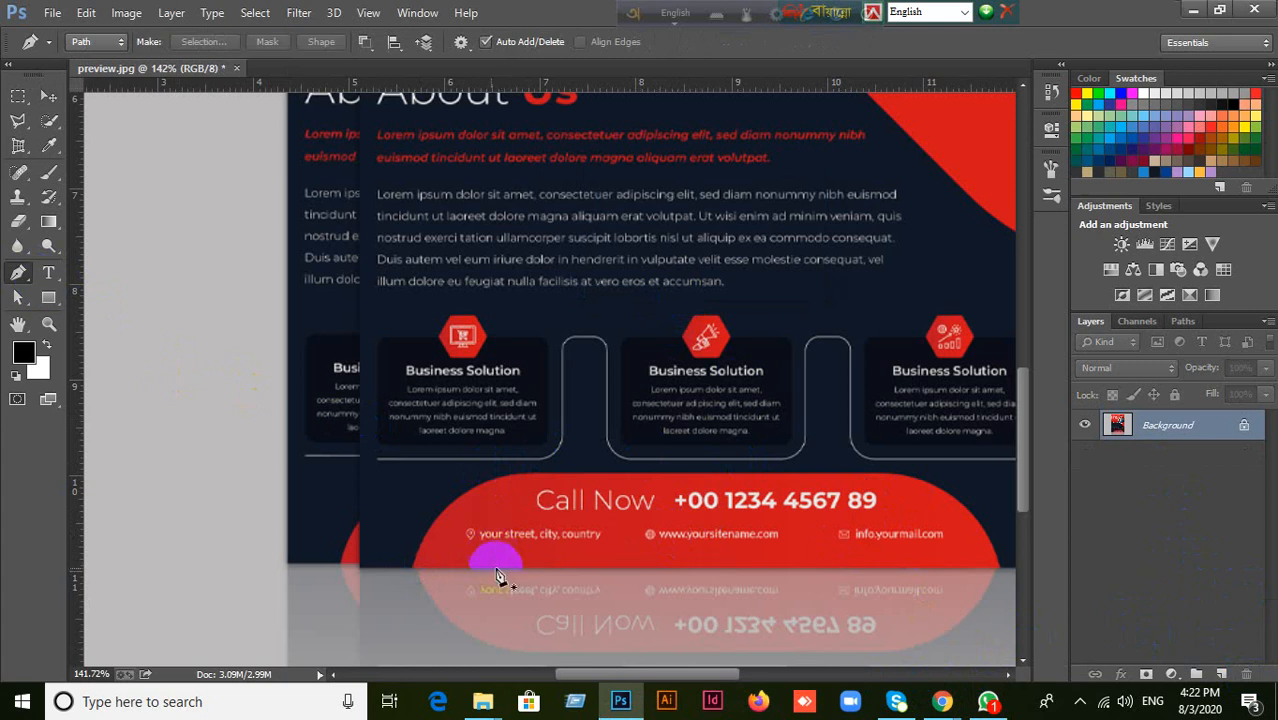
pyautogui.click(100, 41)
pyautogui.click(93, 62)
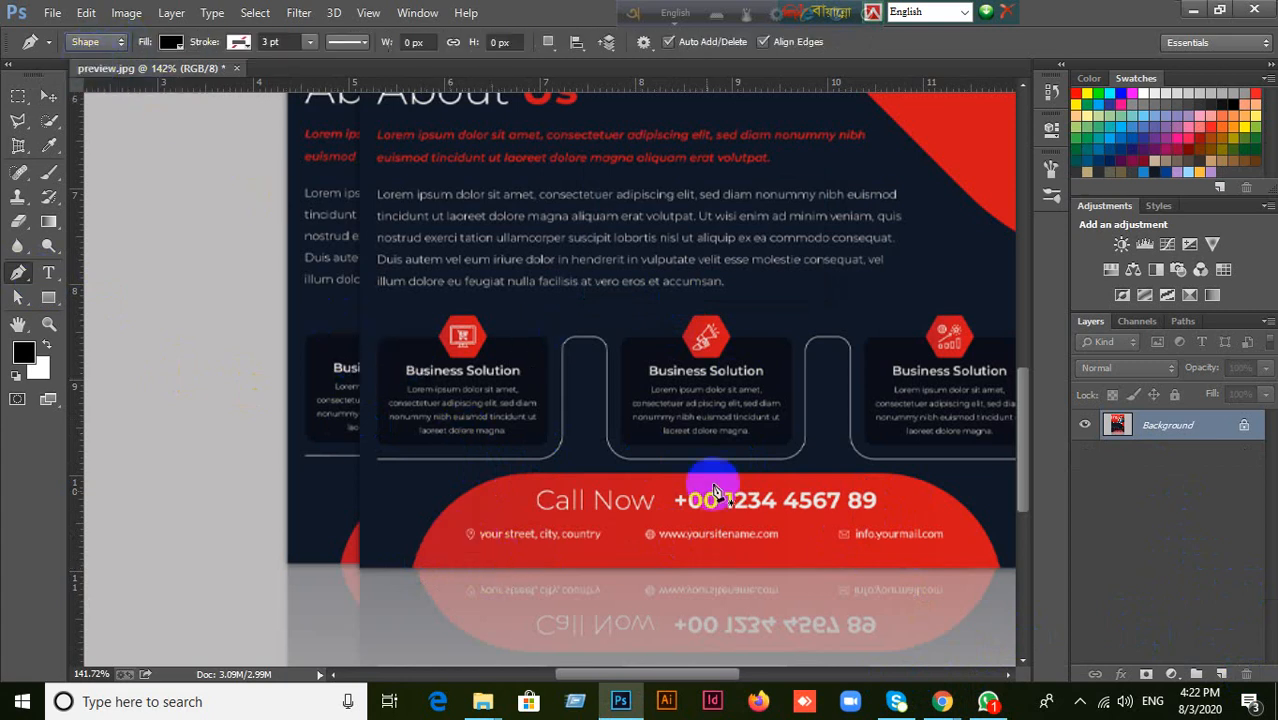
pyautogui.click(411, 568)
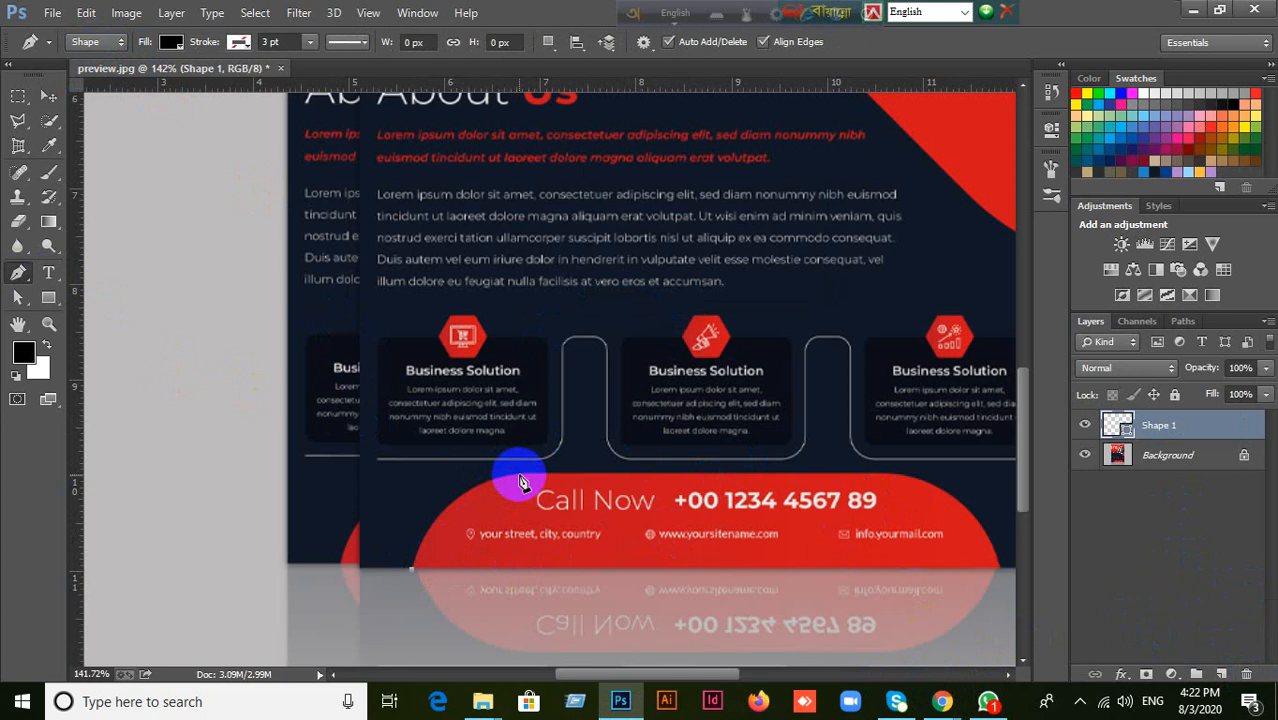
pyautogui.moveTo(519, 474); pyautogui.dragTo(597, 471)
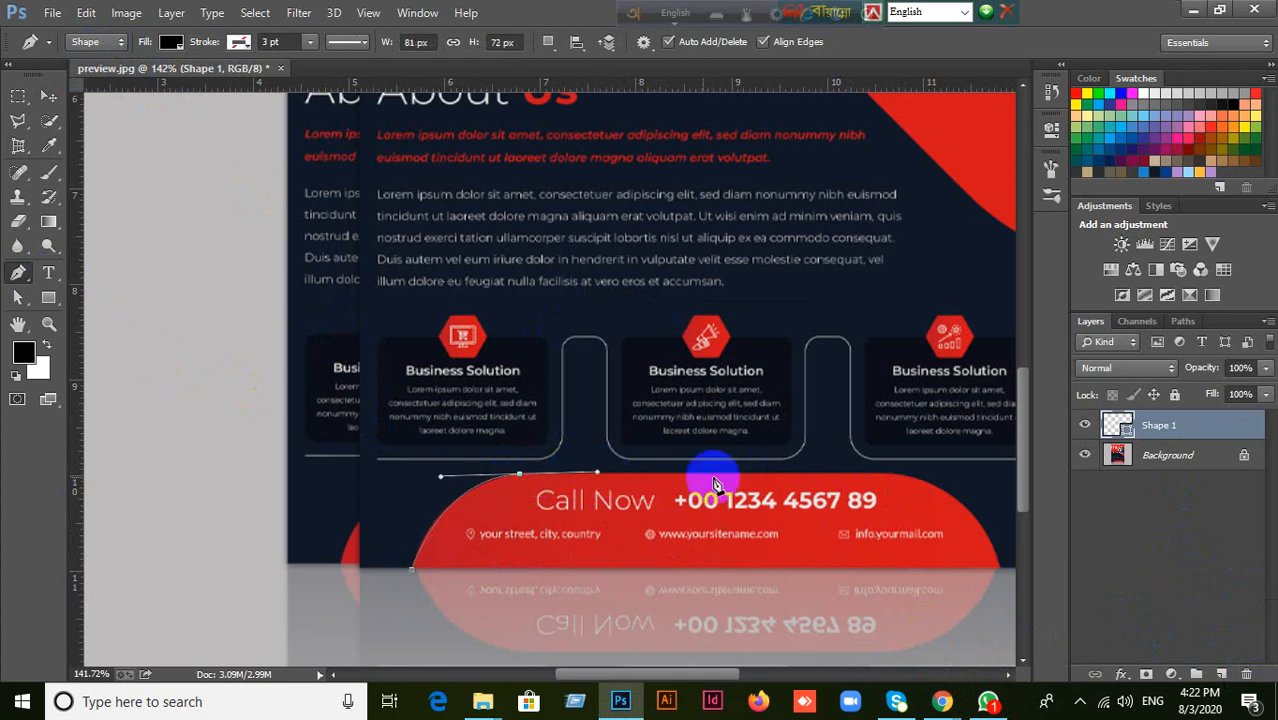
pyautogui.moveTo(900, 473); pyautogui.dragTo(922, 481)
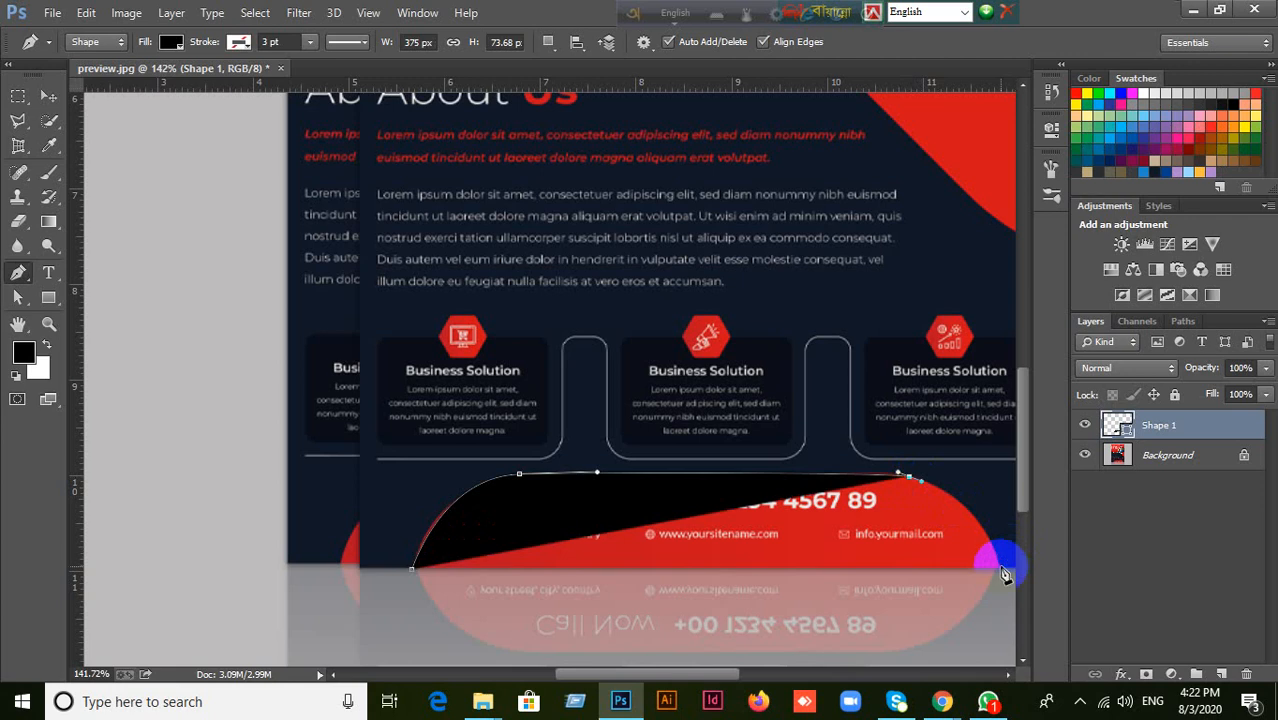
pyautogui.moveTo(1003, 569); pyautogui.dragTo(993, 658)
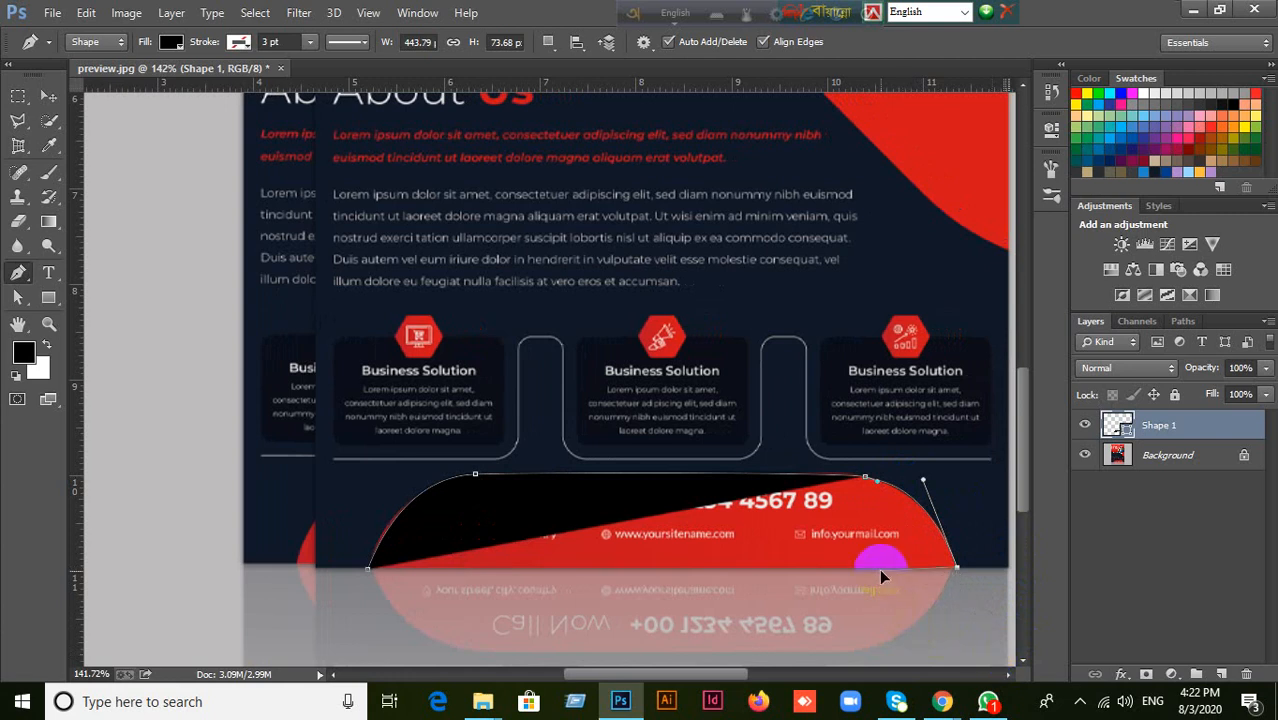
pyautogui.moveTo(879, 568); pyautogui.dragTo(878, 566)
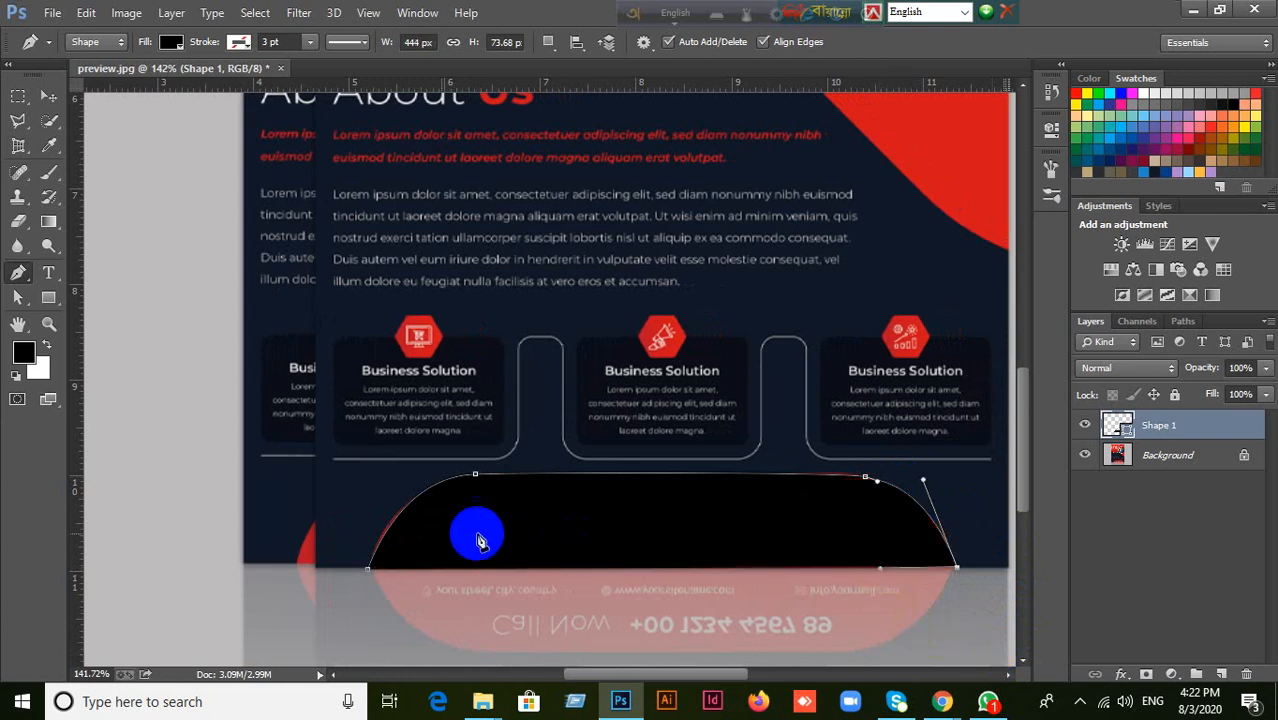
pyautogui.click(367, 575)
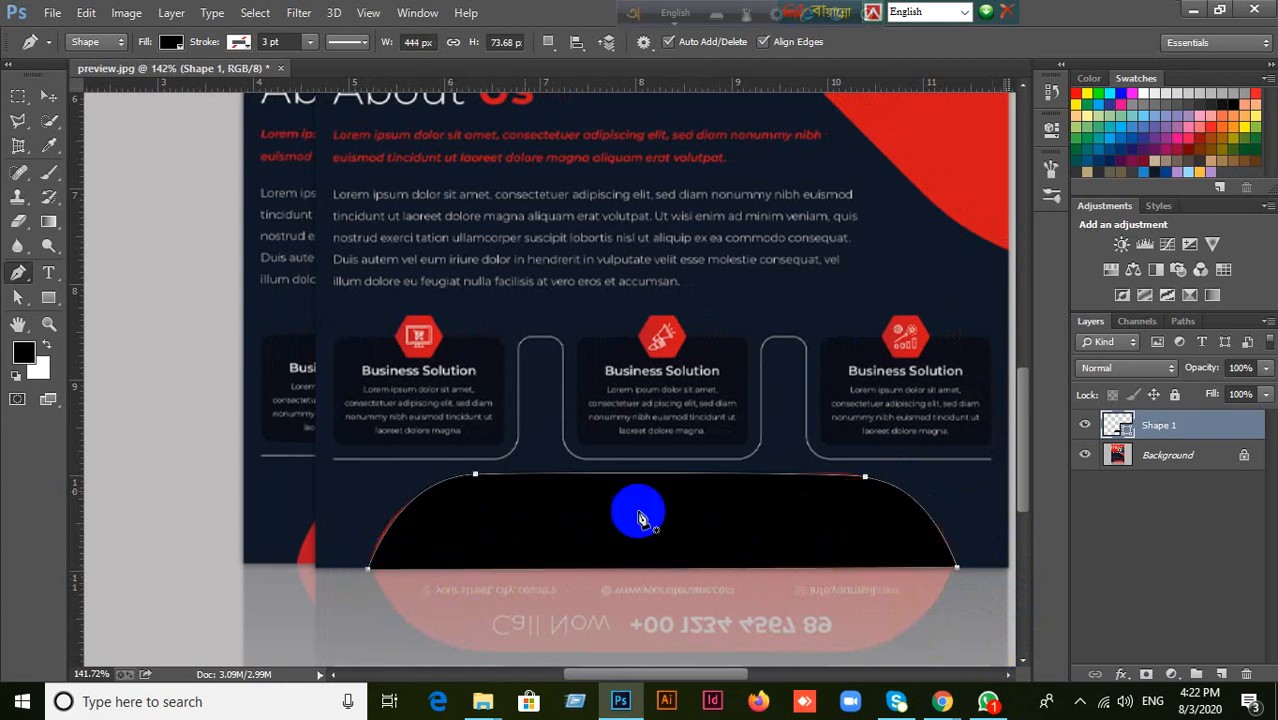
pyautogui.click(46, 95)
# Switch to the Google Meet call in Chrome, admit the waiting participant, and return to Photoshop.
pyautogui.moveTo(942, 698)
pyautogui.click(855, 638)
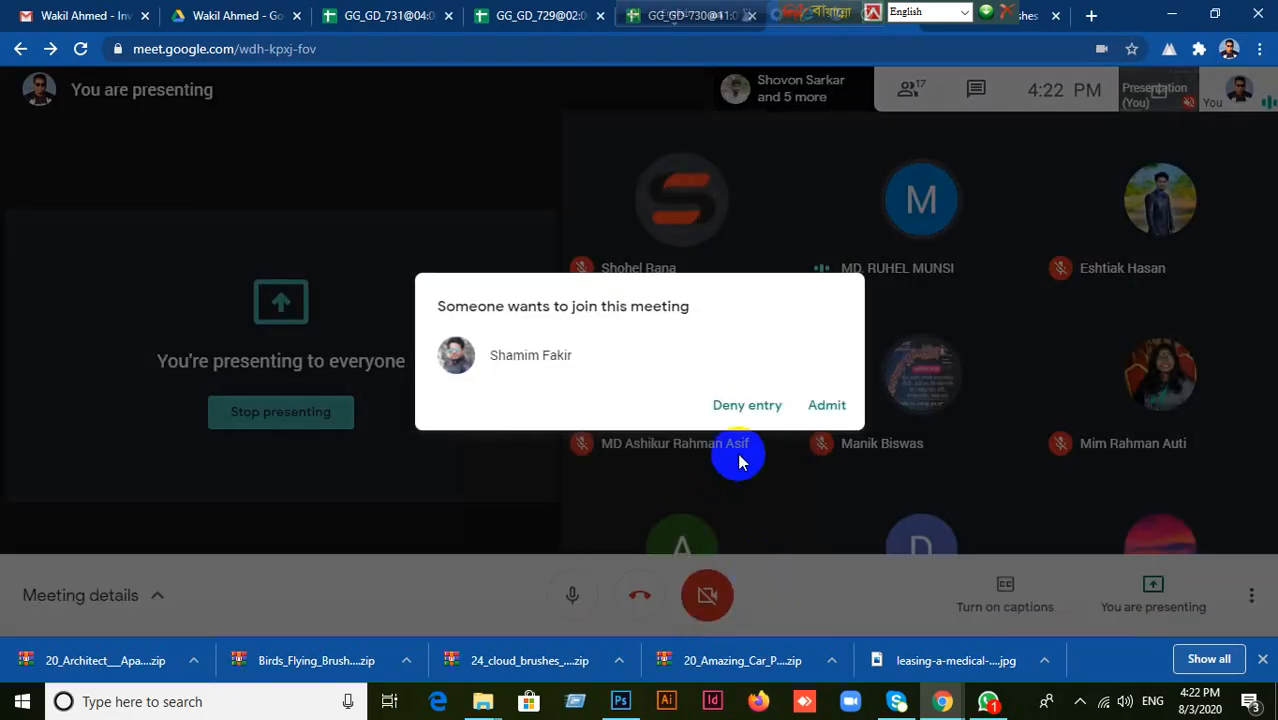
pyautogui.click(830, 405)
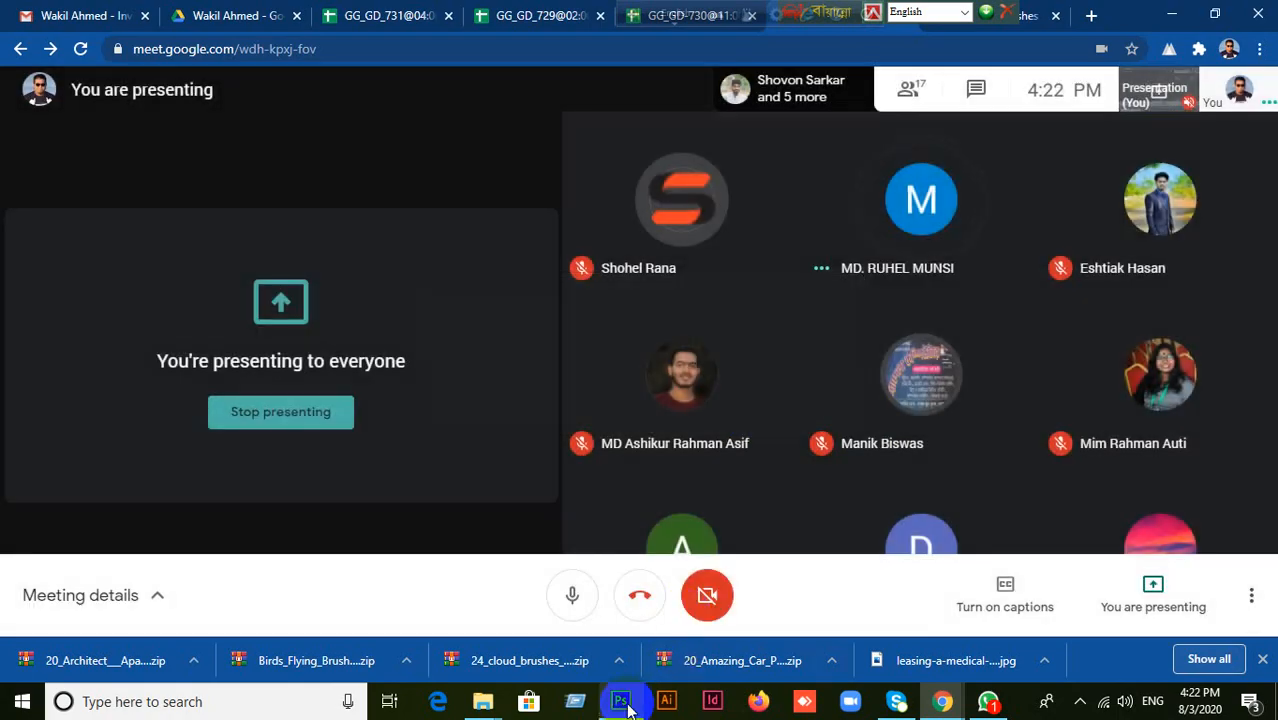
pyautogui.click(620, 700)
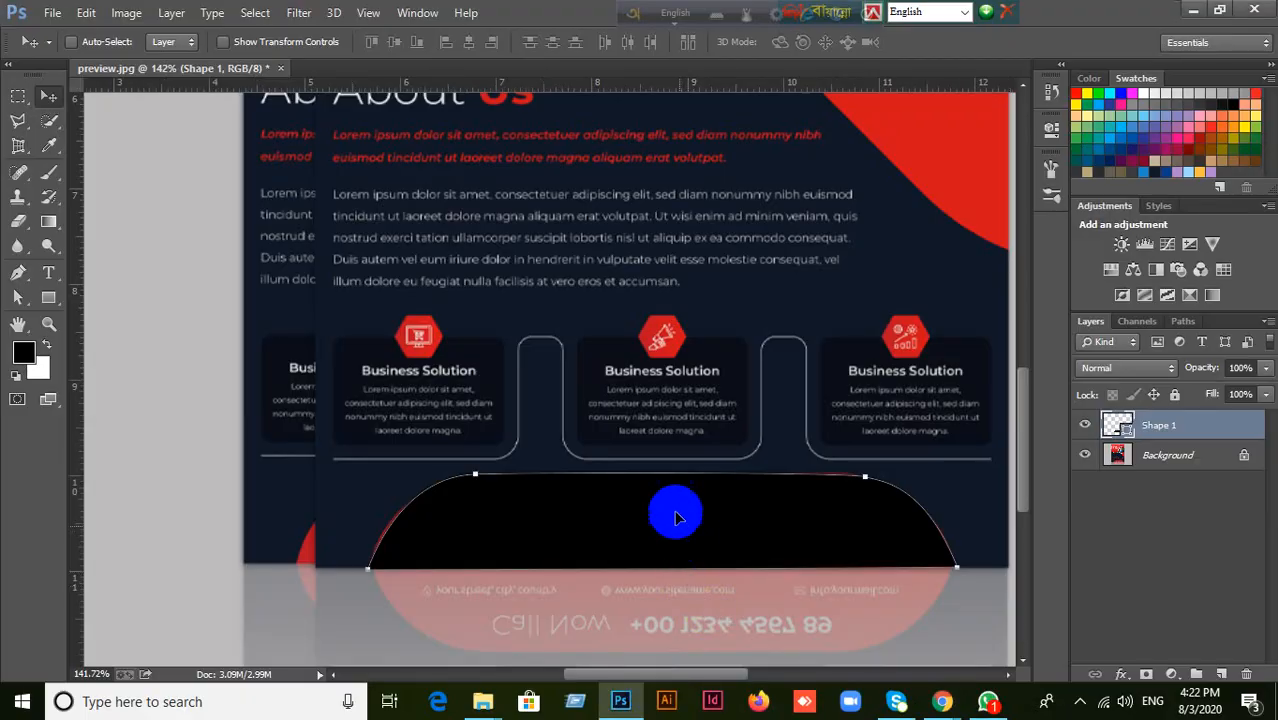
# Move the black banner shape up over the Business Solution cards to compare it with the original, and delete the Shape 1 layer.
pyautogui.moveTo(676, 511); pyautogui.dragTo(655, 342)
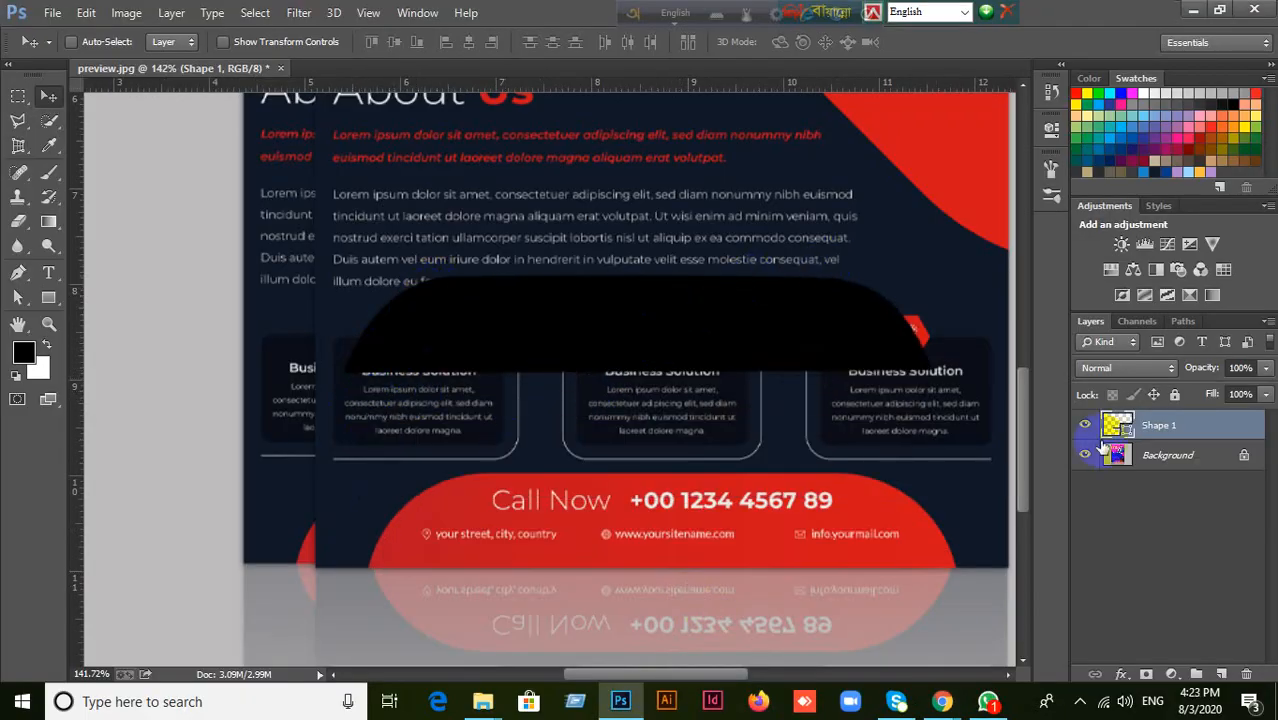
pyautogui.press('Delete')
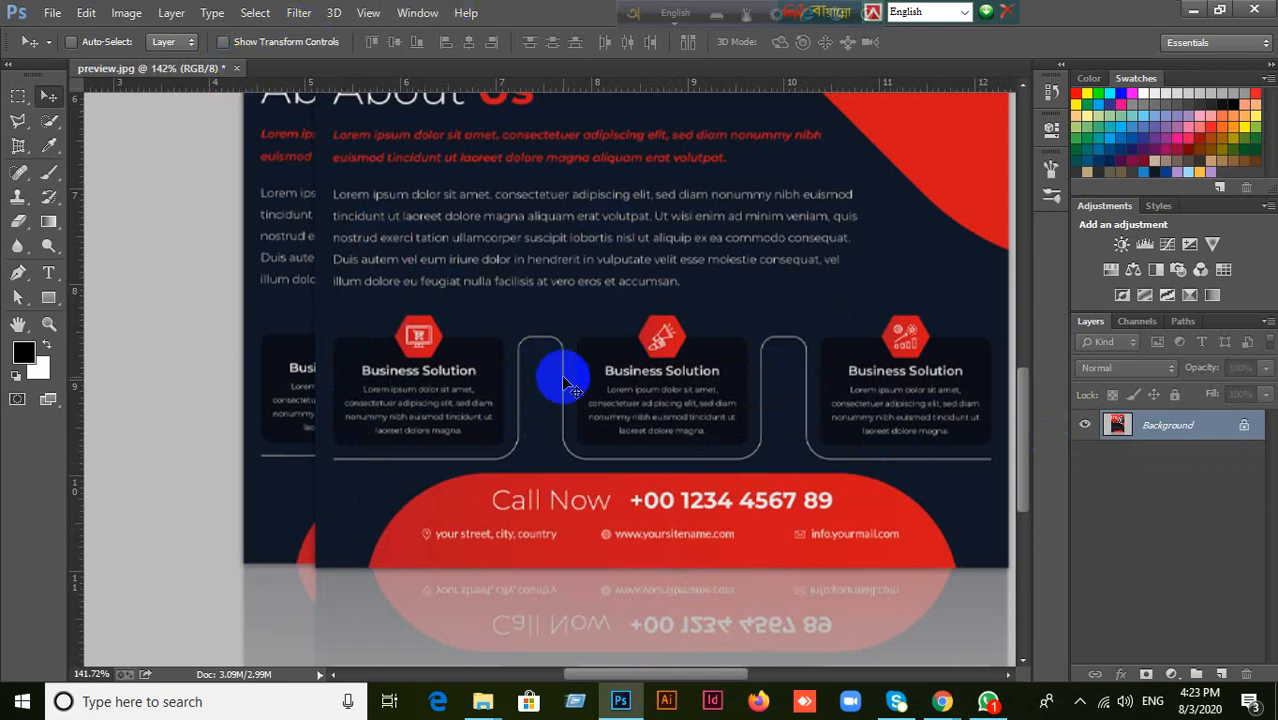
# Activate the Pen tool and convert the locked Background layer to a regular layer named Layer 0.
pyautogui.click(20, 274)
pyautogui.rightClick(22, 276)
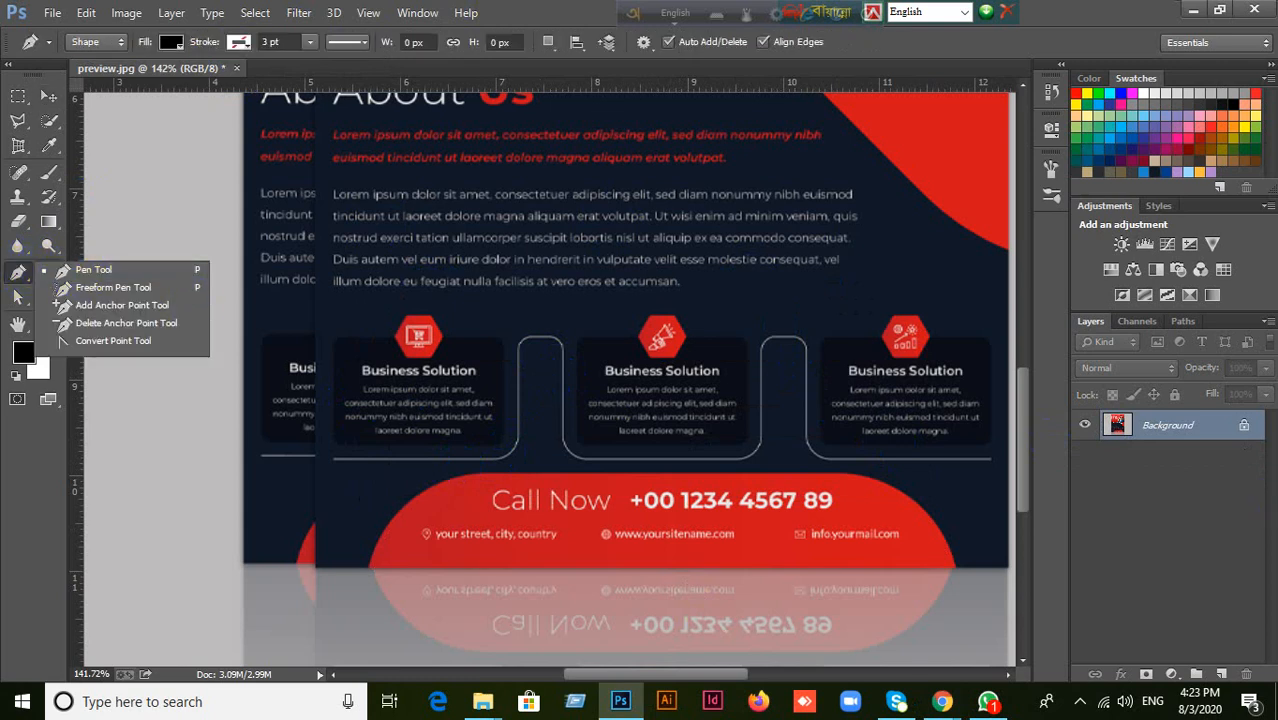
pyautogui.click(1221, 430)
pyautogui.keyDown('alt'); pyautogui.doubleClick(1221, 430); pyautogui.keyUp('alt')
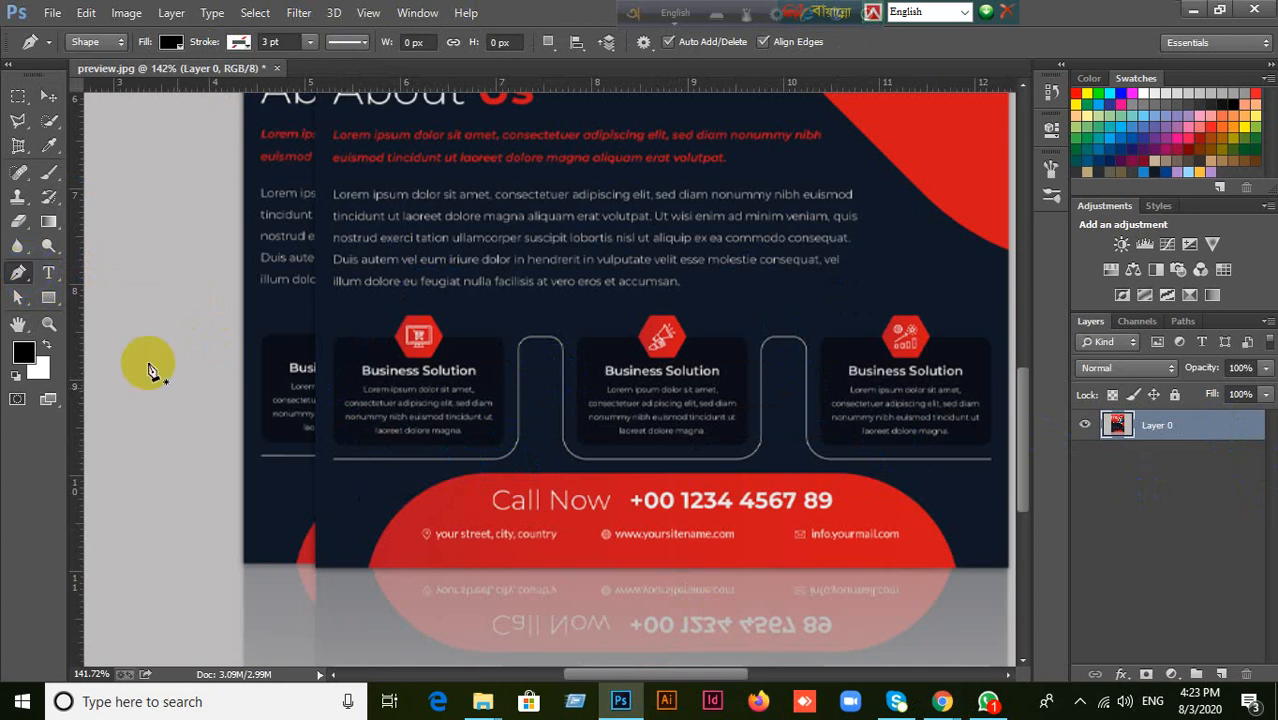
# Retrace the Call Now banner with curved upper corners and a straight base as a closed black shape about 444 by 73 px.
pyautogui.click(366, 560)
pyautogui.click(473, 487)
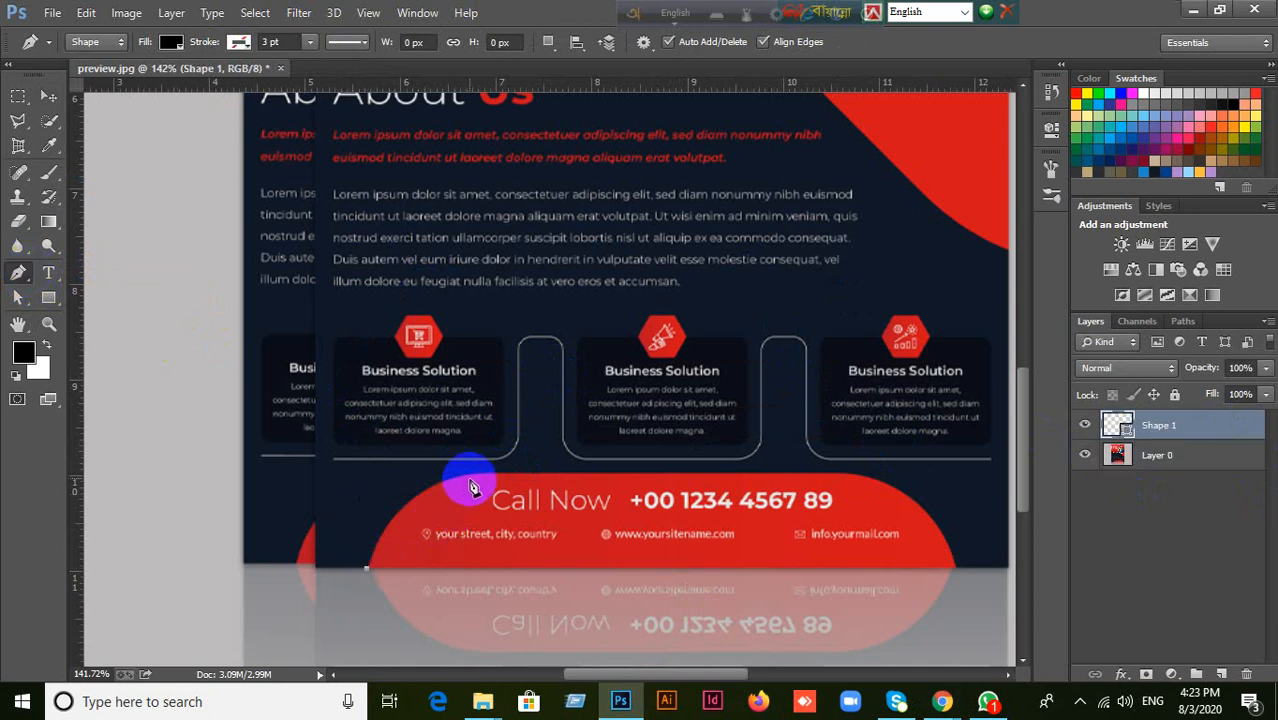
pyautogui.moveTo(475, 477); pyautogui.dragTo(549, 474)
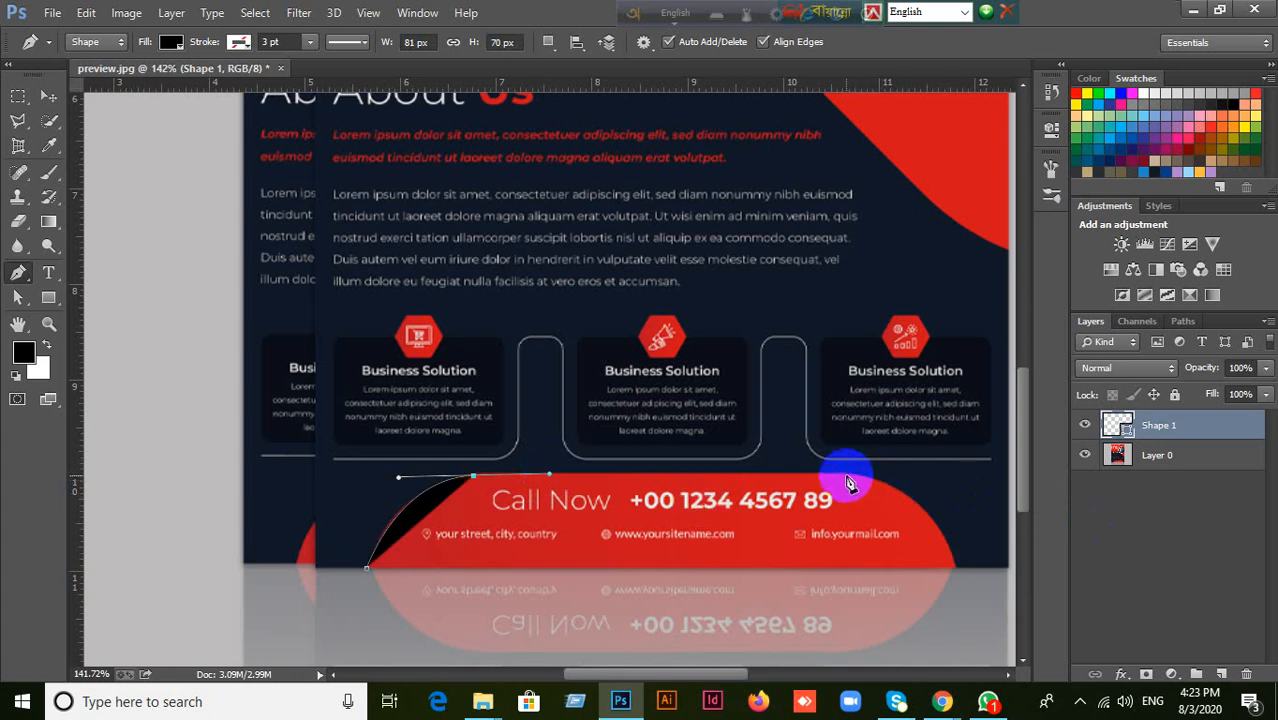
pyautogui.moveTo(847, 480); pyautogui.dragTo(875, 479)
pyautogui.moveTo(956, 568); pyautogui.dragTo(968, 585)
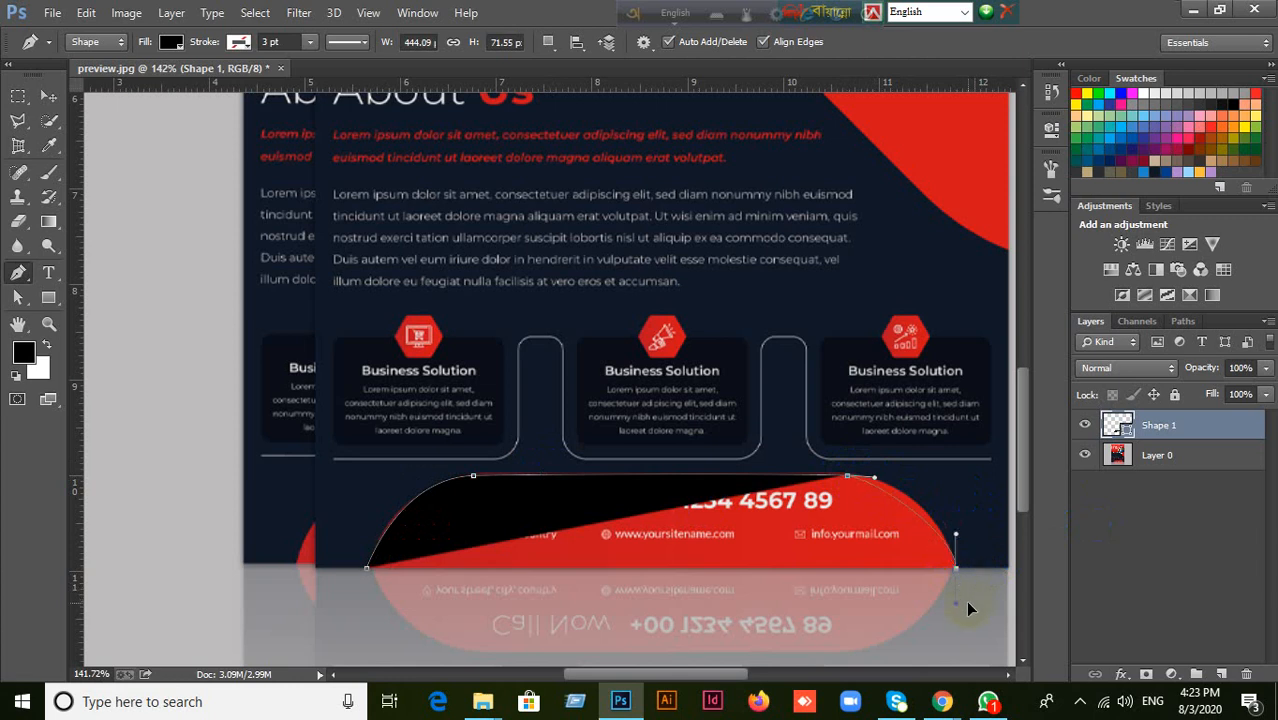
pyautogui.moveTo(958, 560); pyautogui.dragTo(931, 488)
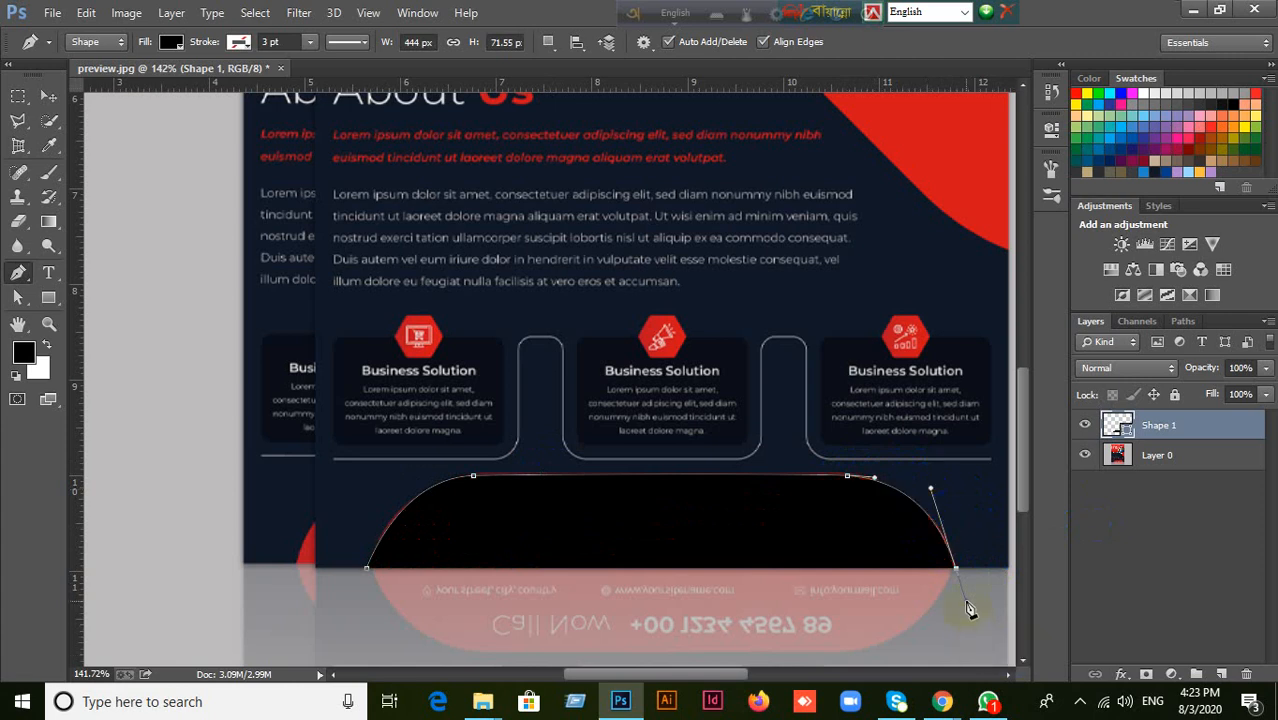
pyautogui.click(873, 572)
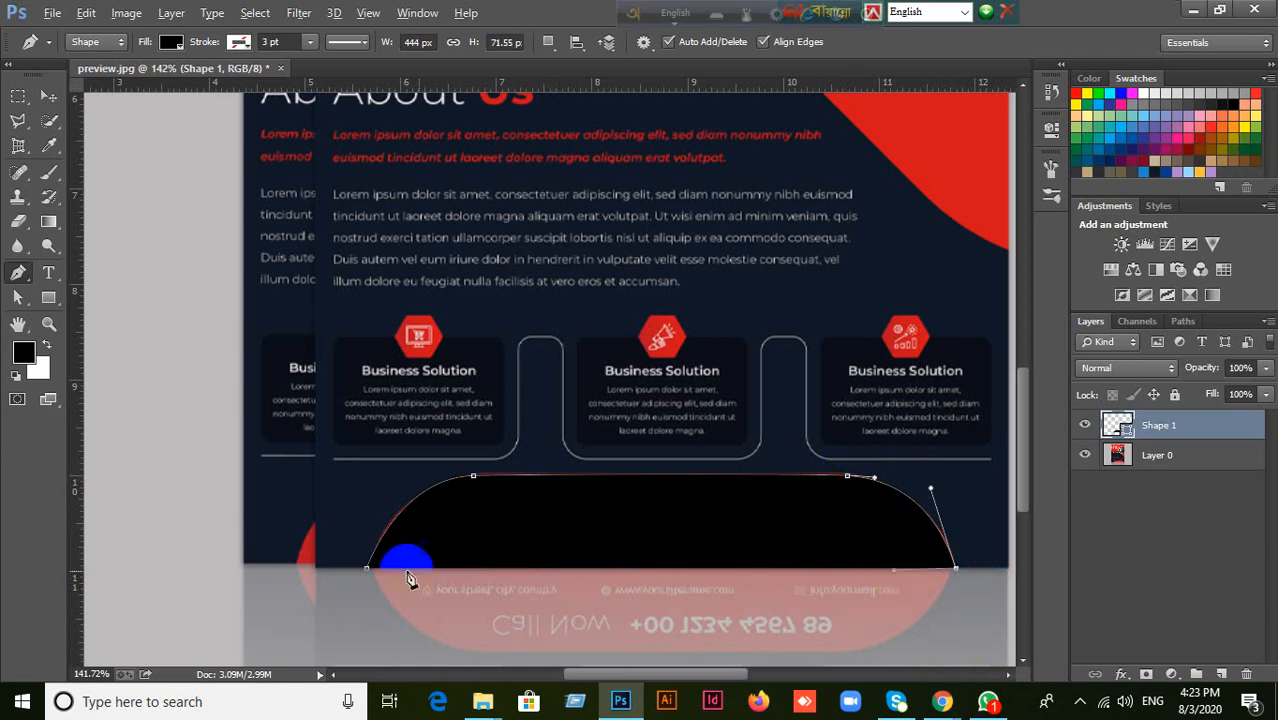
pyautogui.click(367, 571)
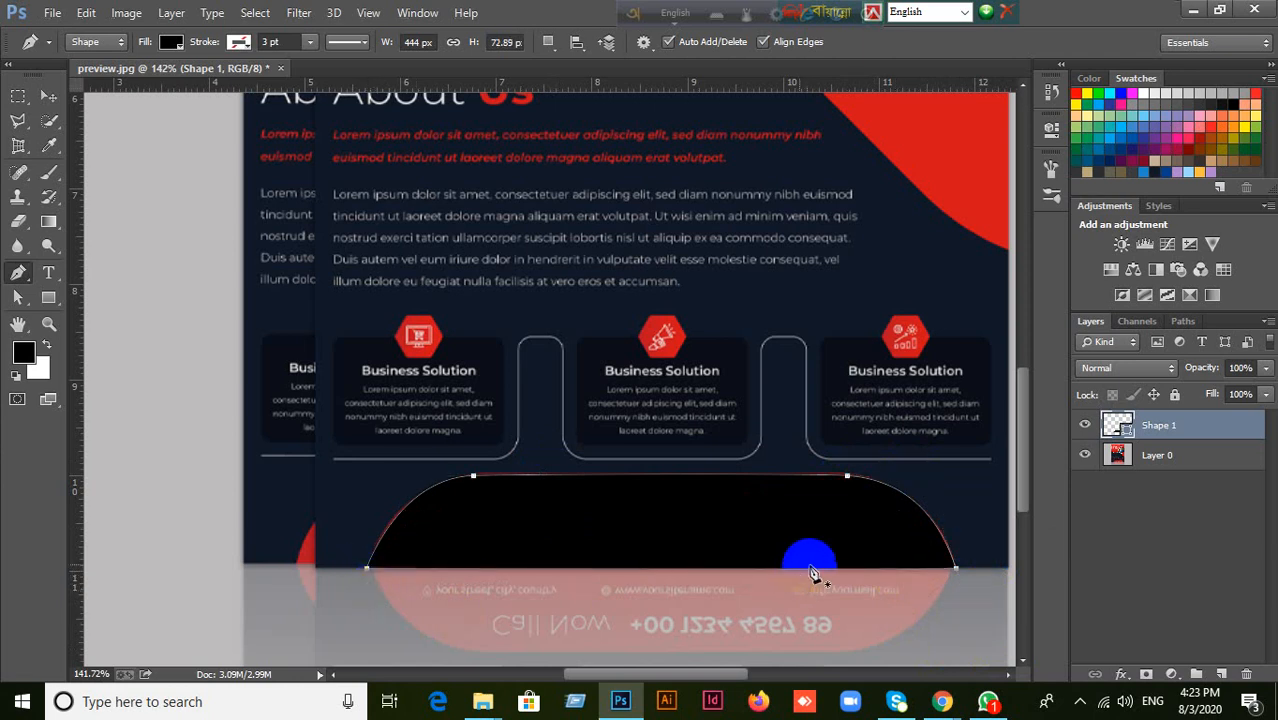
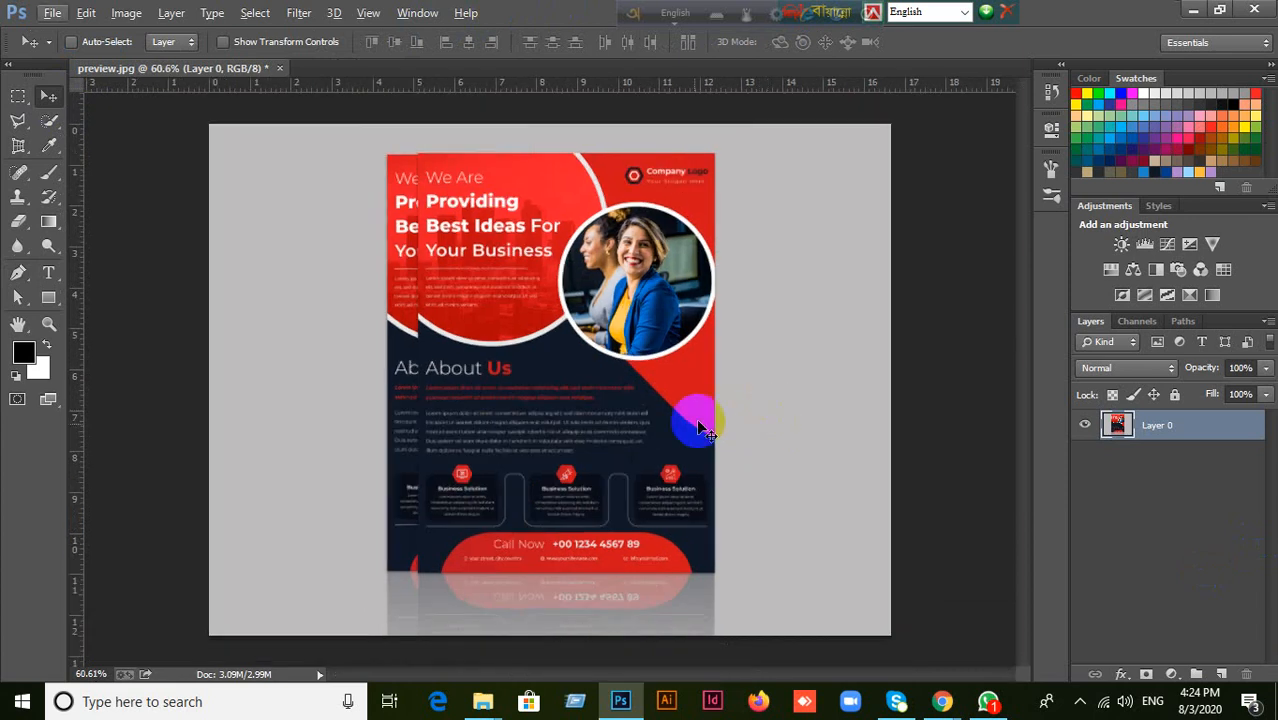
# Close preview.jpg without saving its changes.
pyautogui.scroll(3, 605, 594)
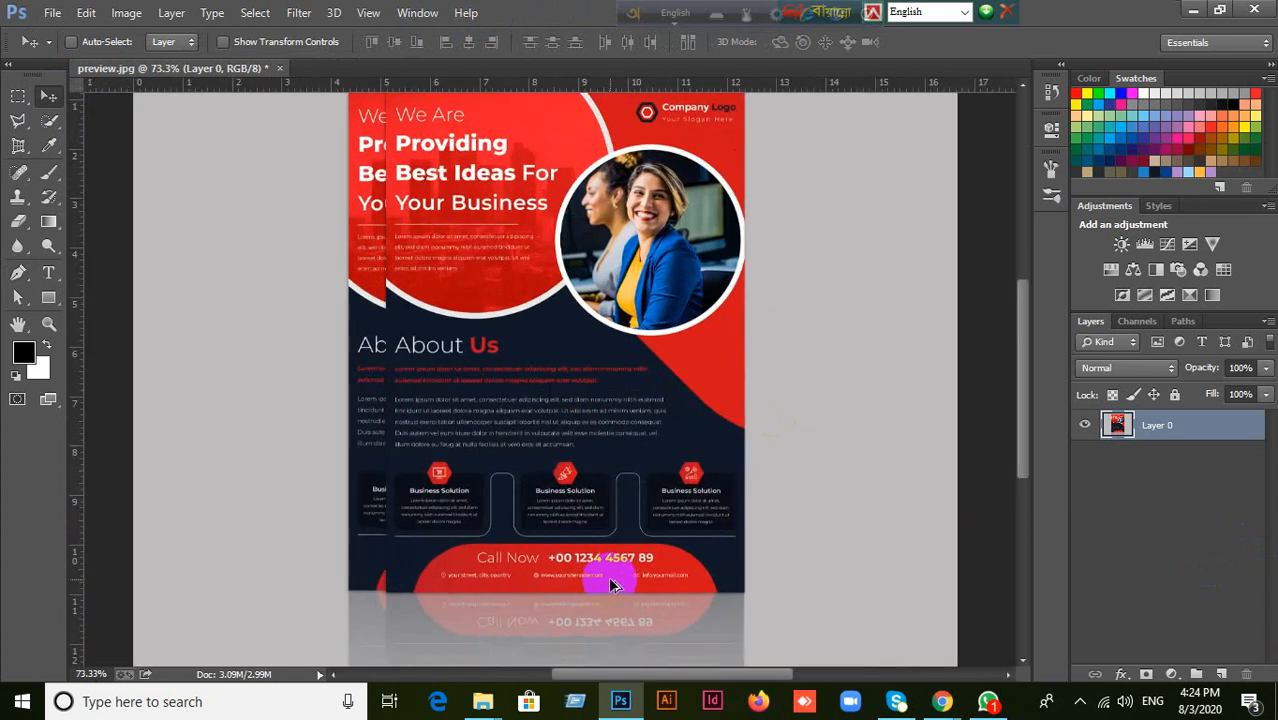
pyautogui.scroll(2, 610, 580)
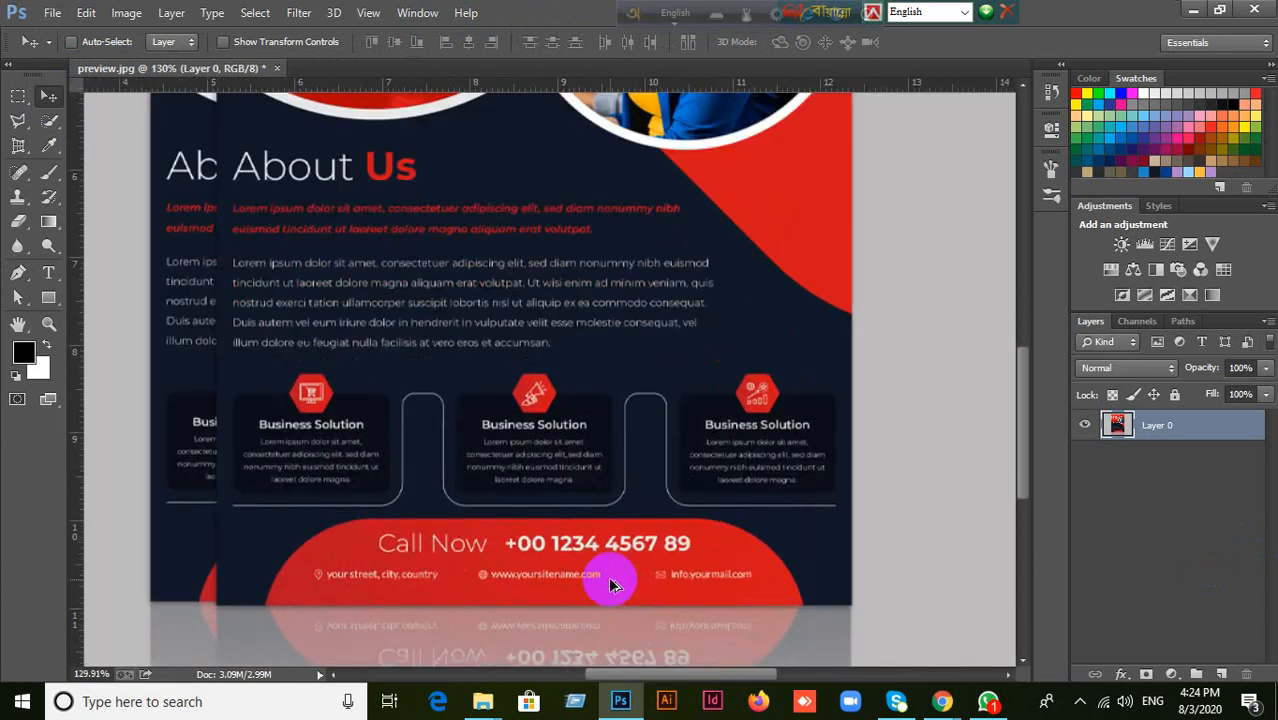
pyautogui.scroll(-1, 588, 562)
pyautogui.click(280, 68)
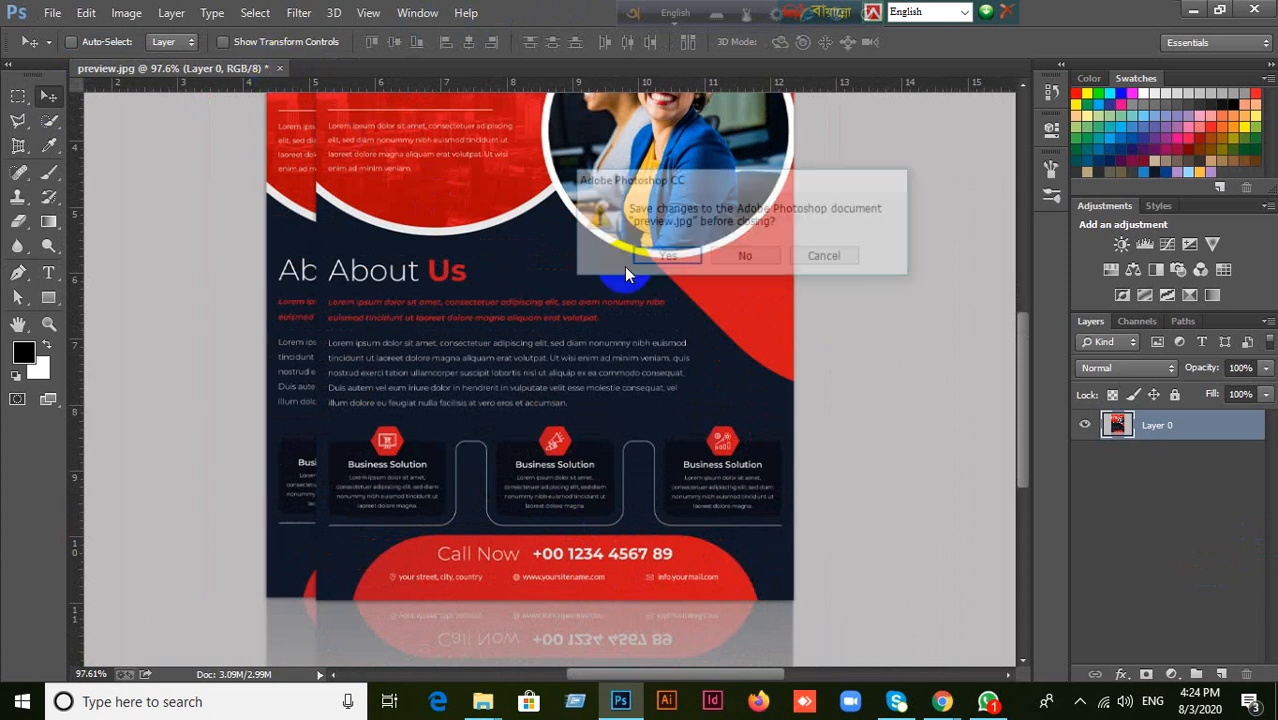
pyautogui.click(738, 256)
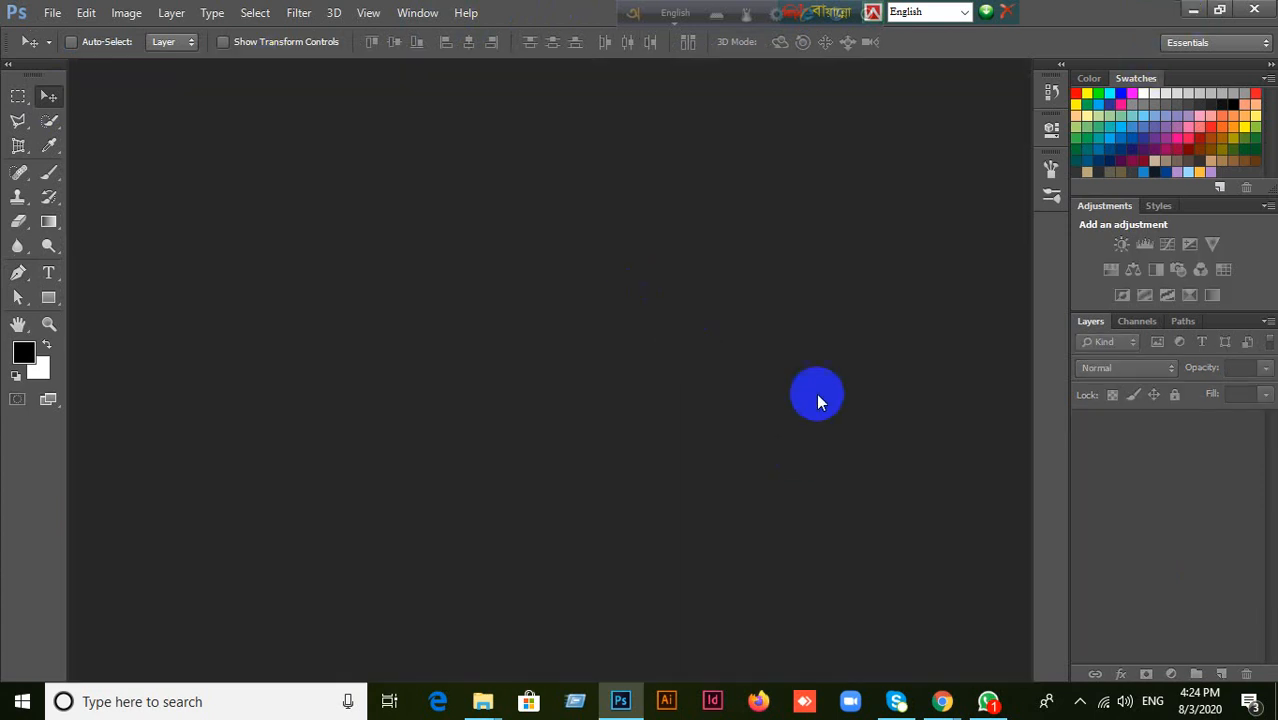
# Find the angled blue flyer mockup image in the desktop's Project For Student folder, and return to Photoshop.
pyautogui.click(1185, 12)
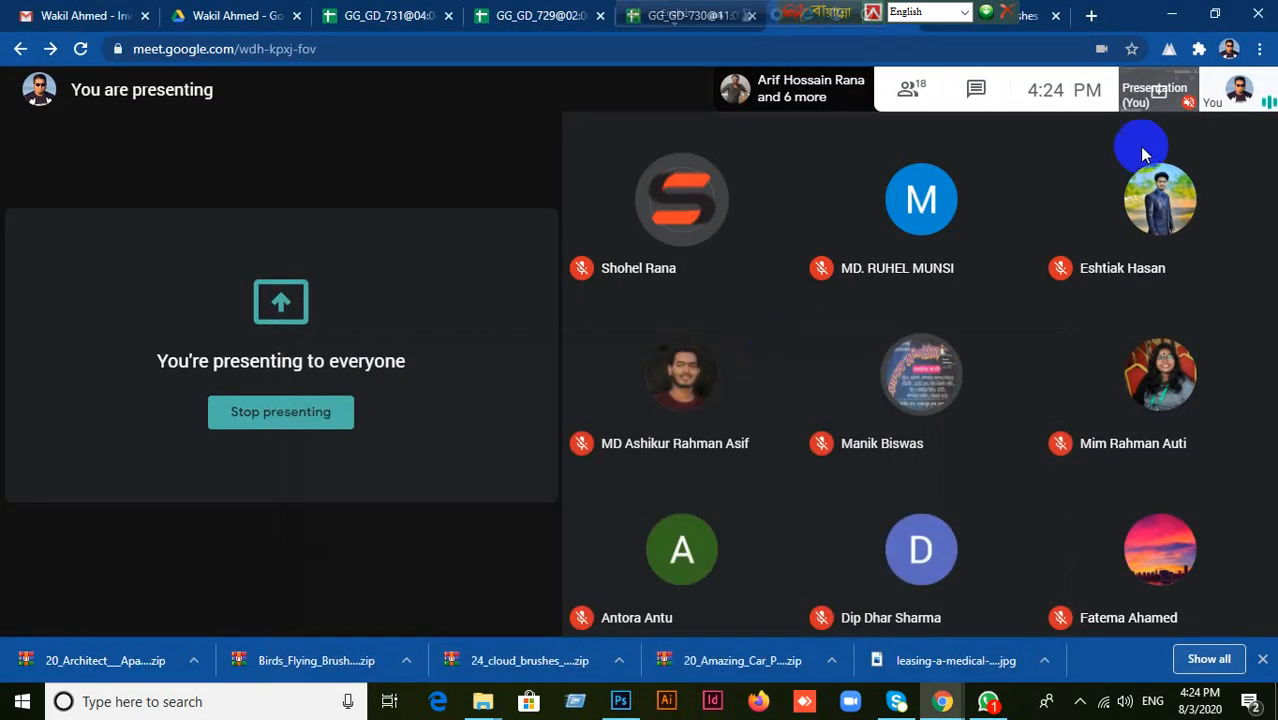
pyautogui.click(1183, 14)
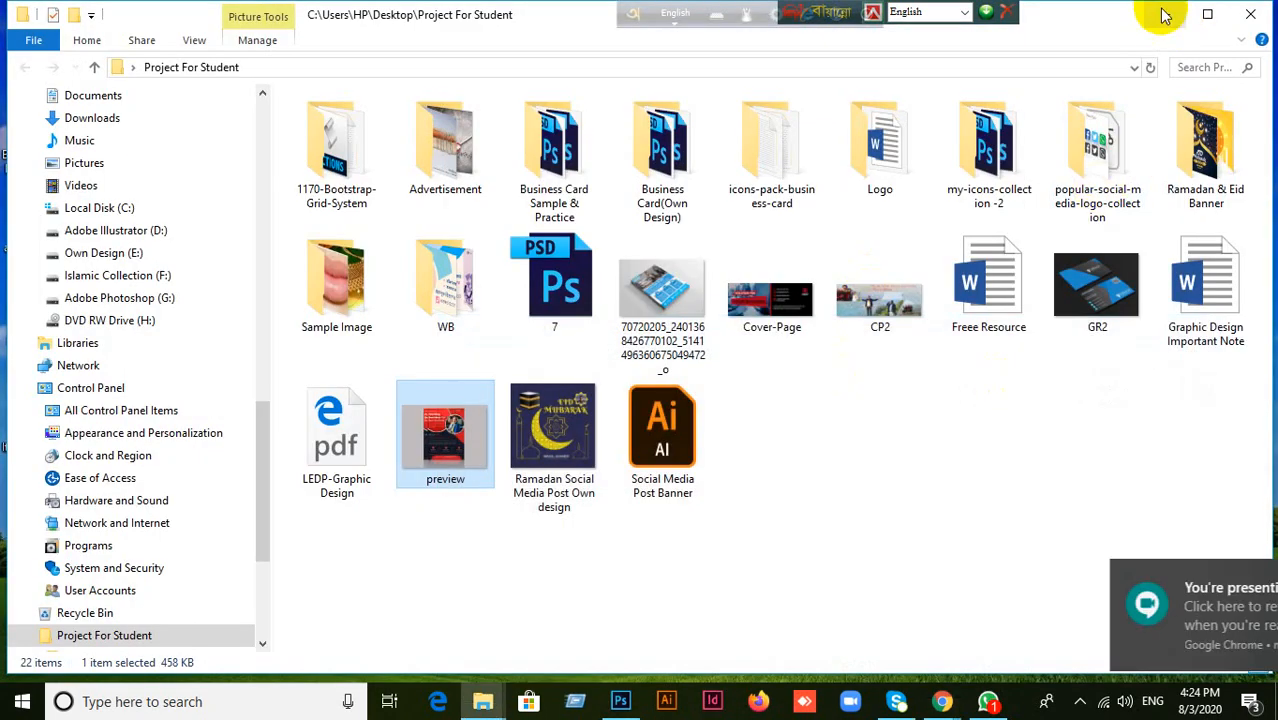
pyautogui.click(1166, 15)
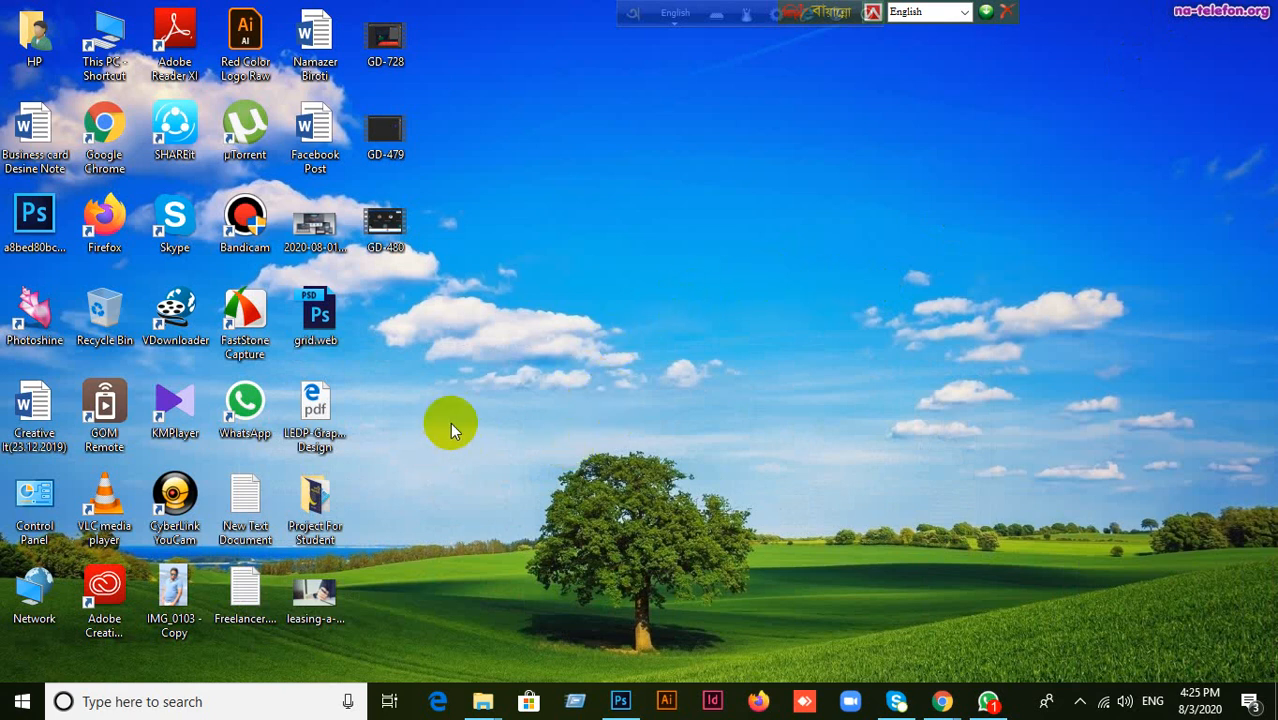
pyautogui.doubleClick(318, 500)
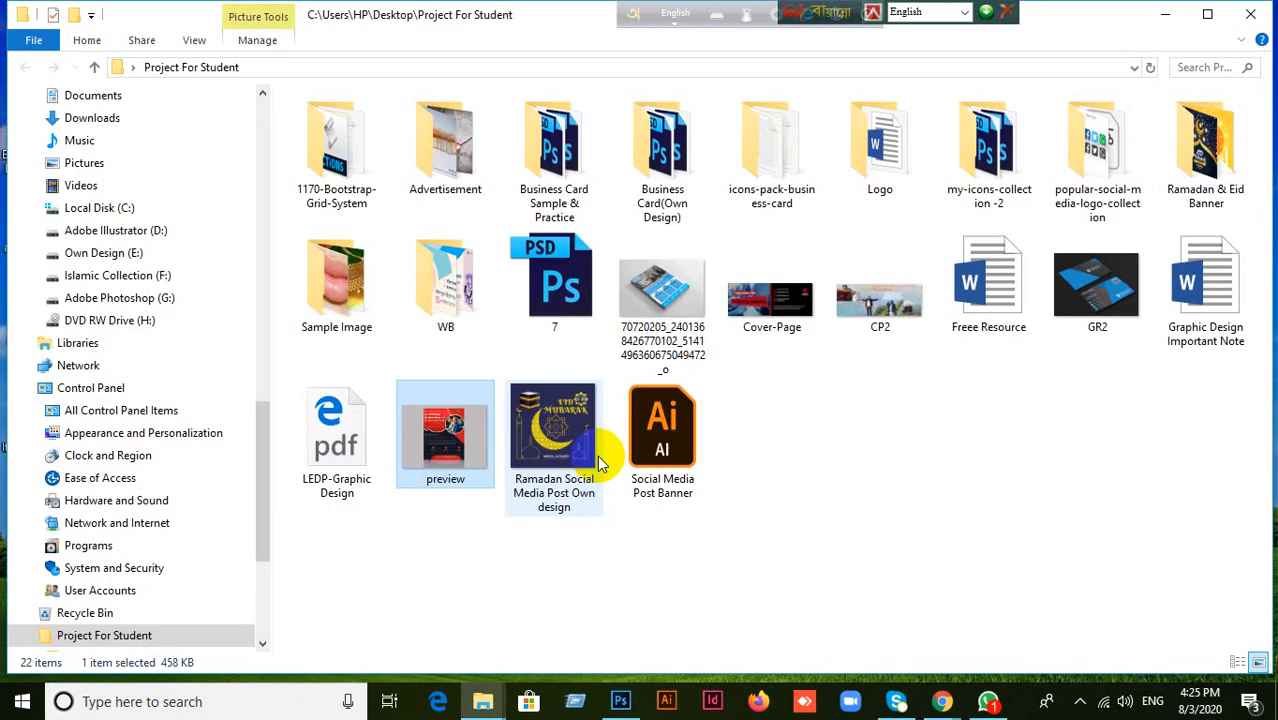
pyautogui.moveTo(666, 318); pyautogui.dragTo(771, 219)
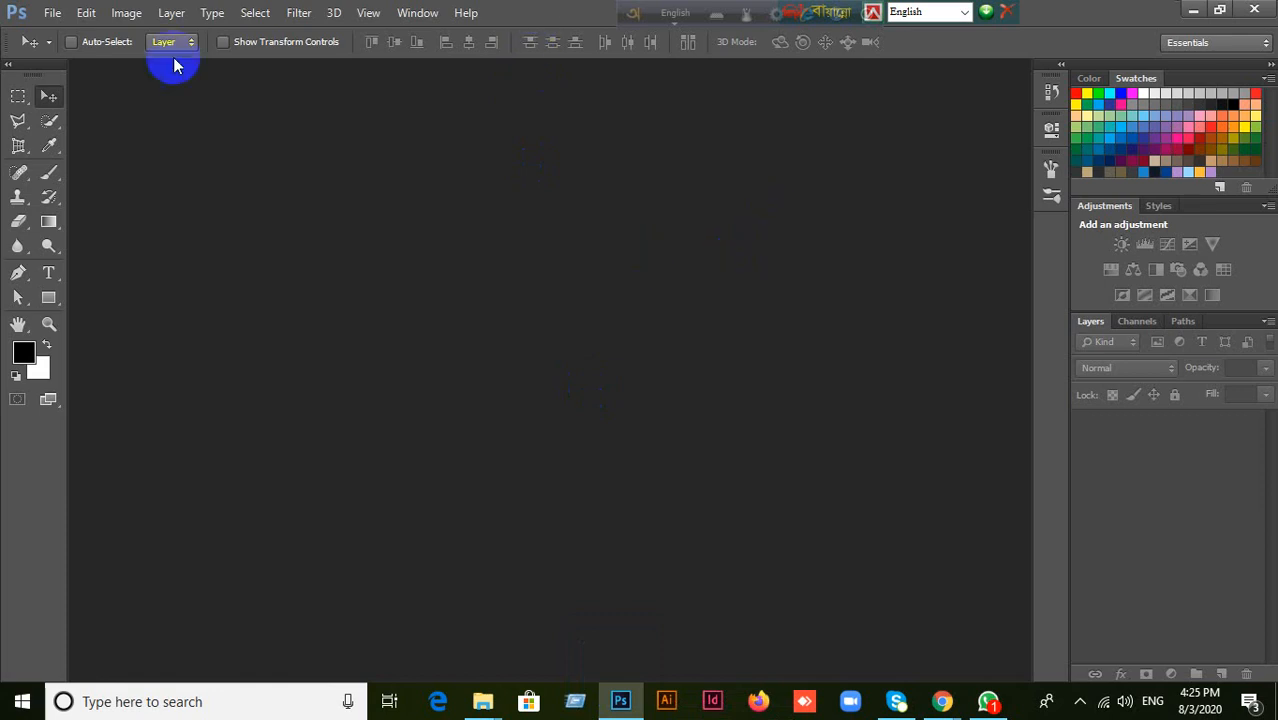
pyautogui.click(52, 13)
pyautogui.click(71, 51)
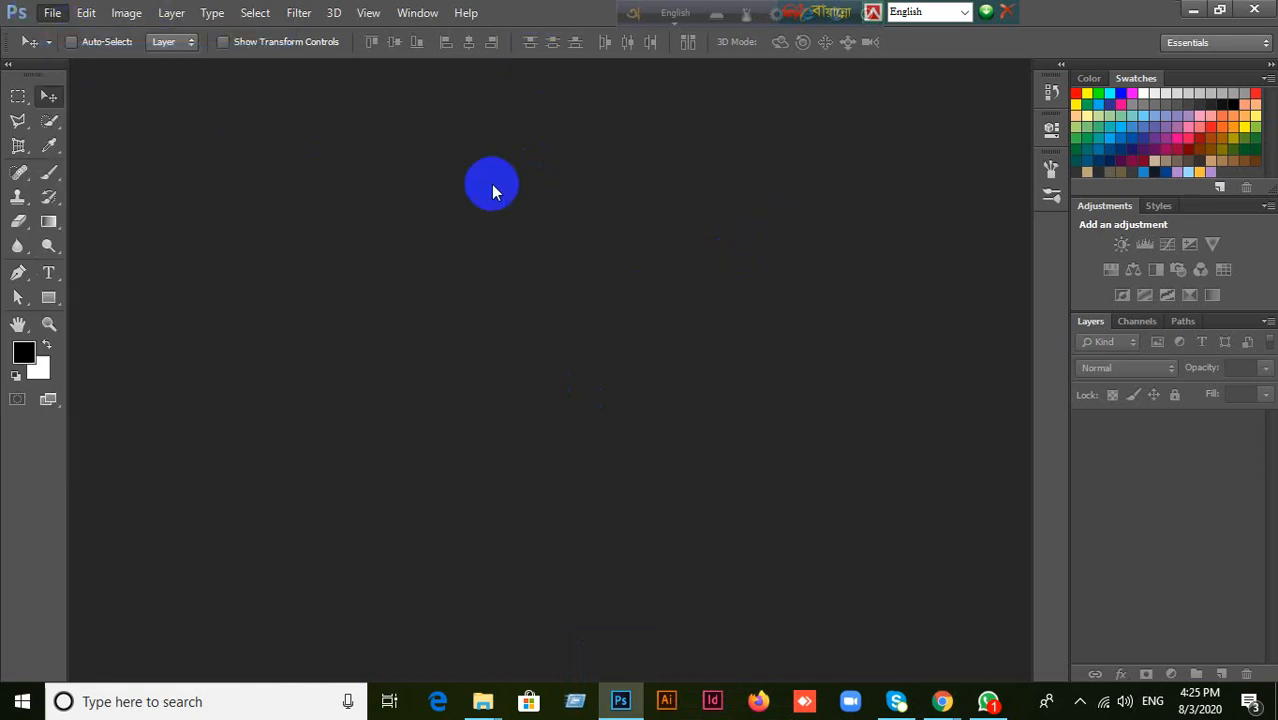
pyautogui.scroll(8, 151, 268)
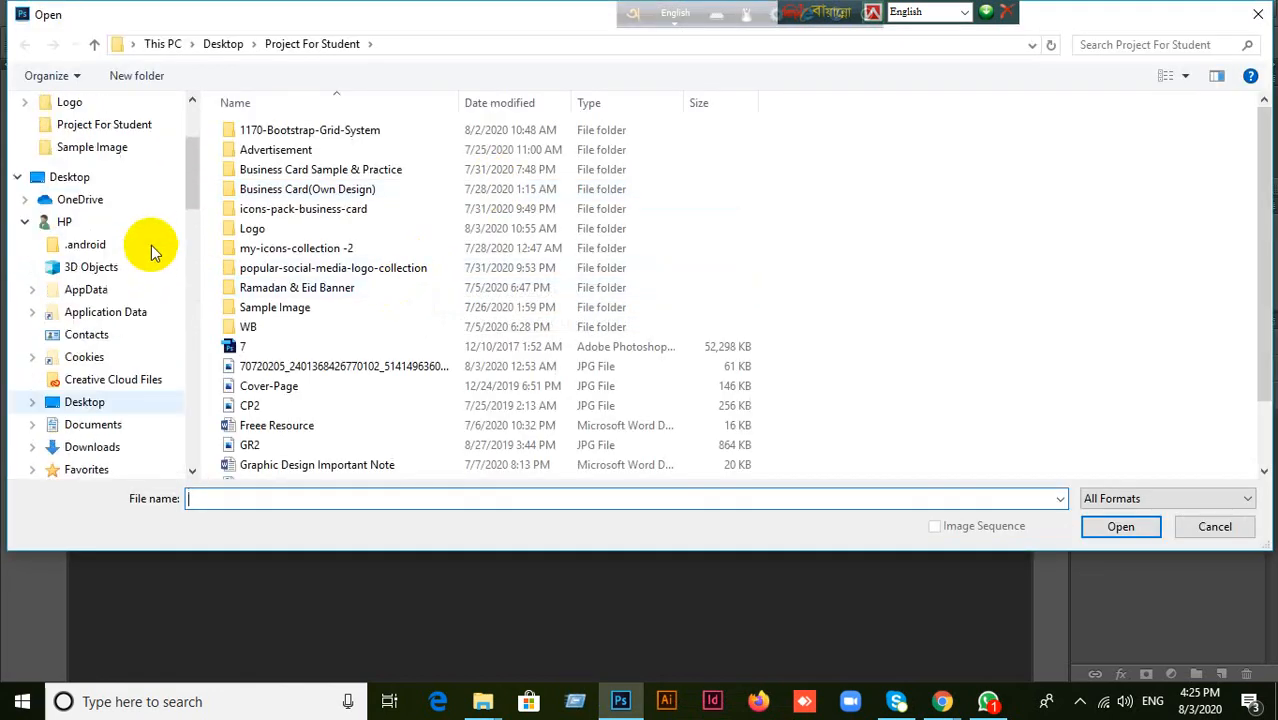
pyautogui.click(116, 138)
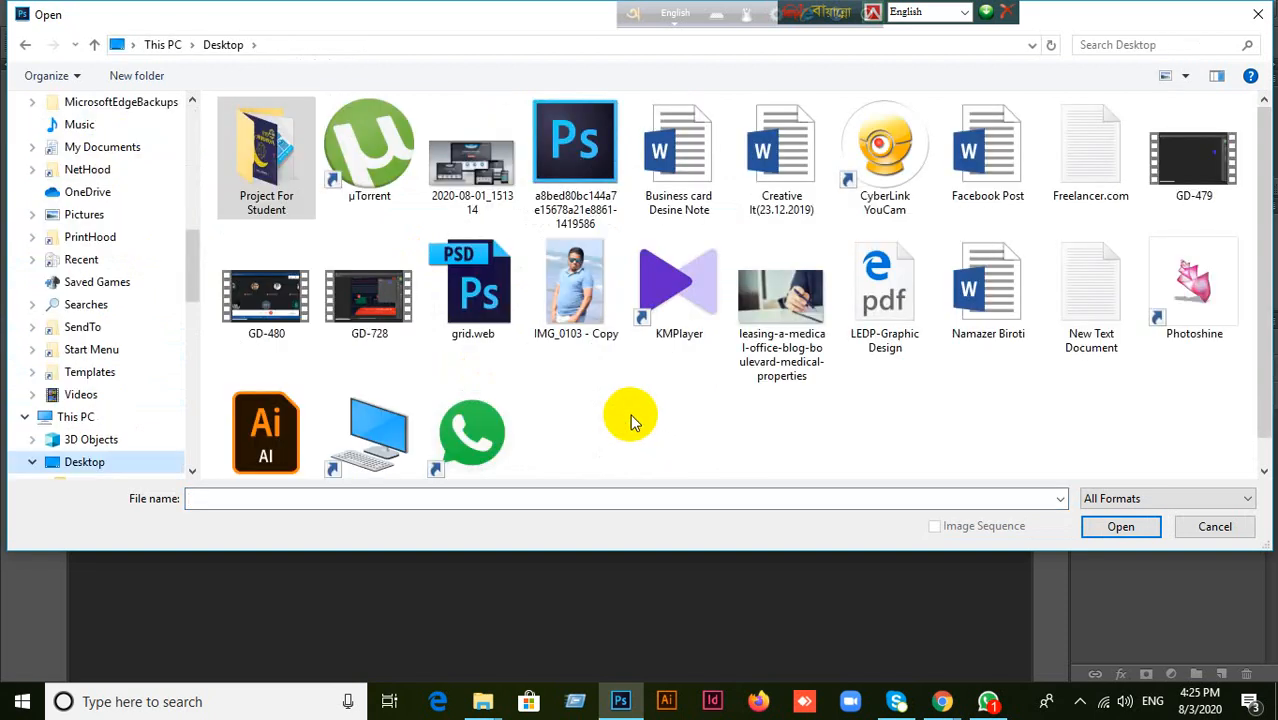
pyautogui.doubleClick(265, 180)
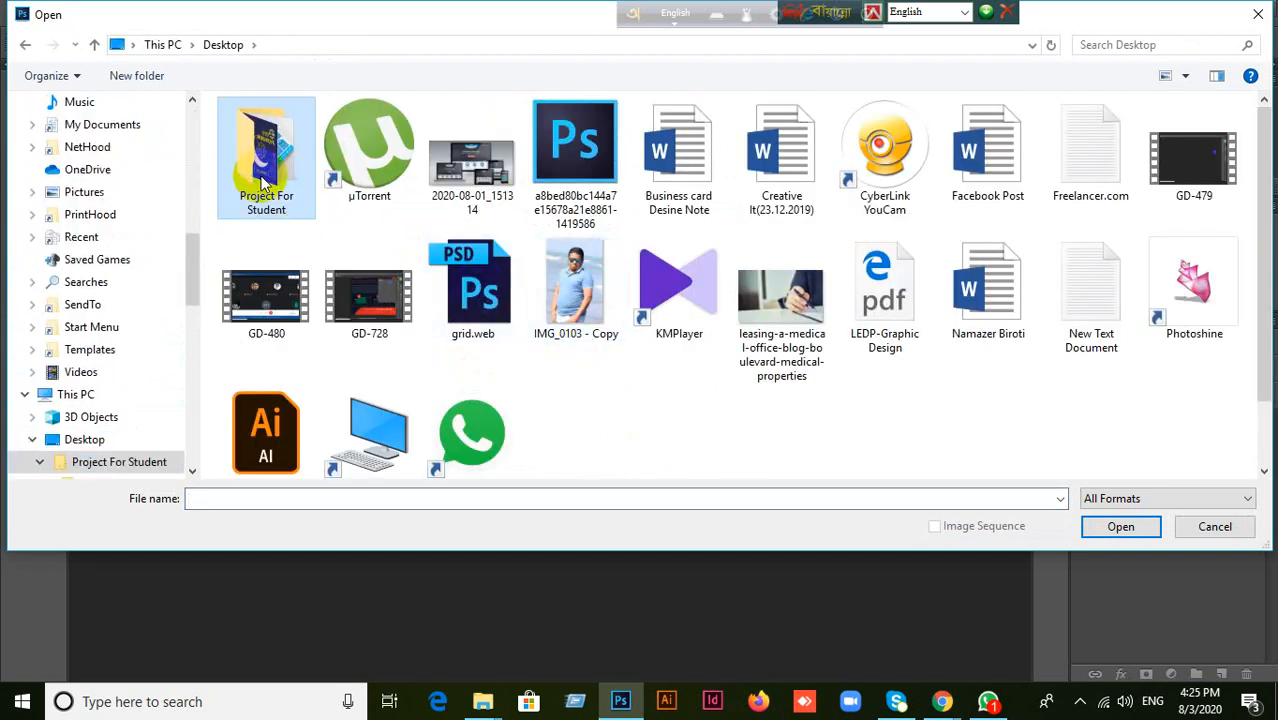
pyautogui.click(331, 368)
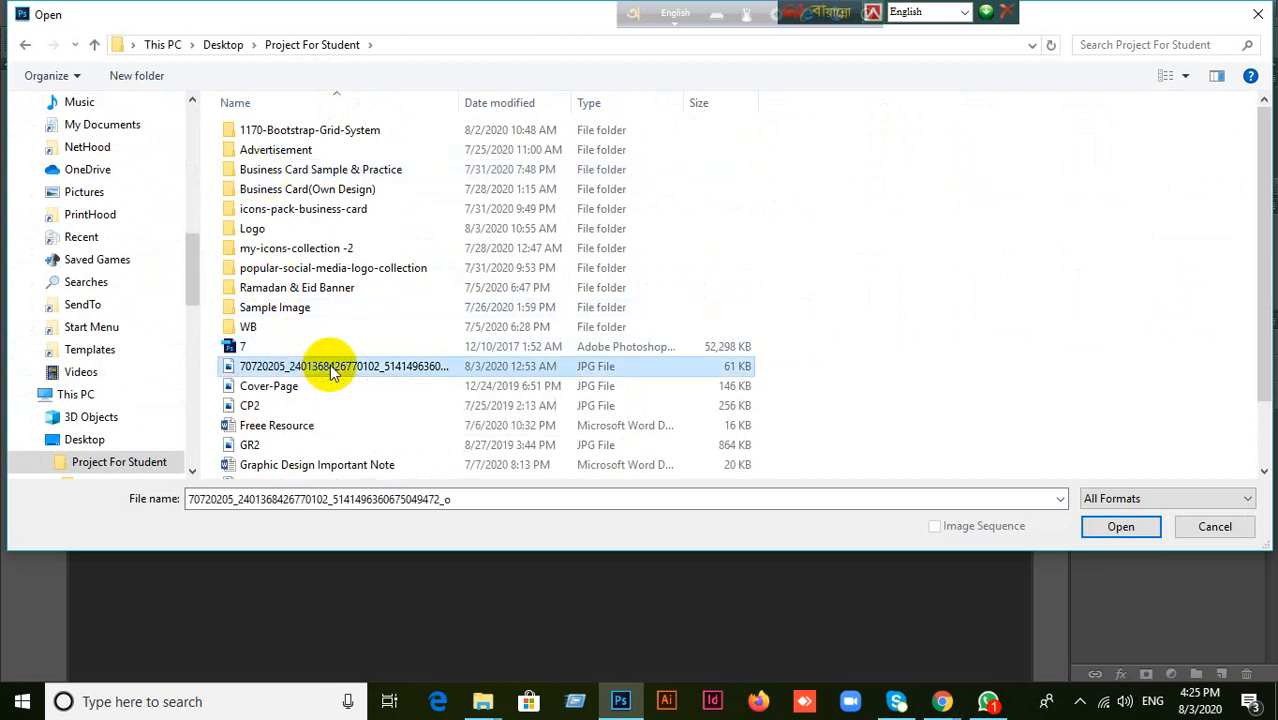
pyautogui.click(298, 392)
pyautogui.click(1215, 526)
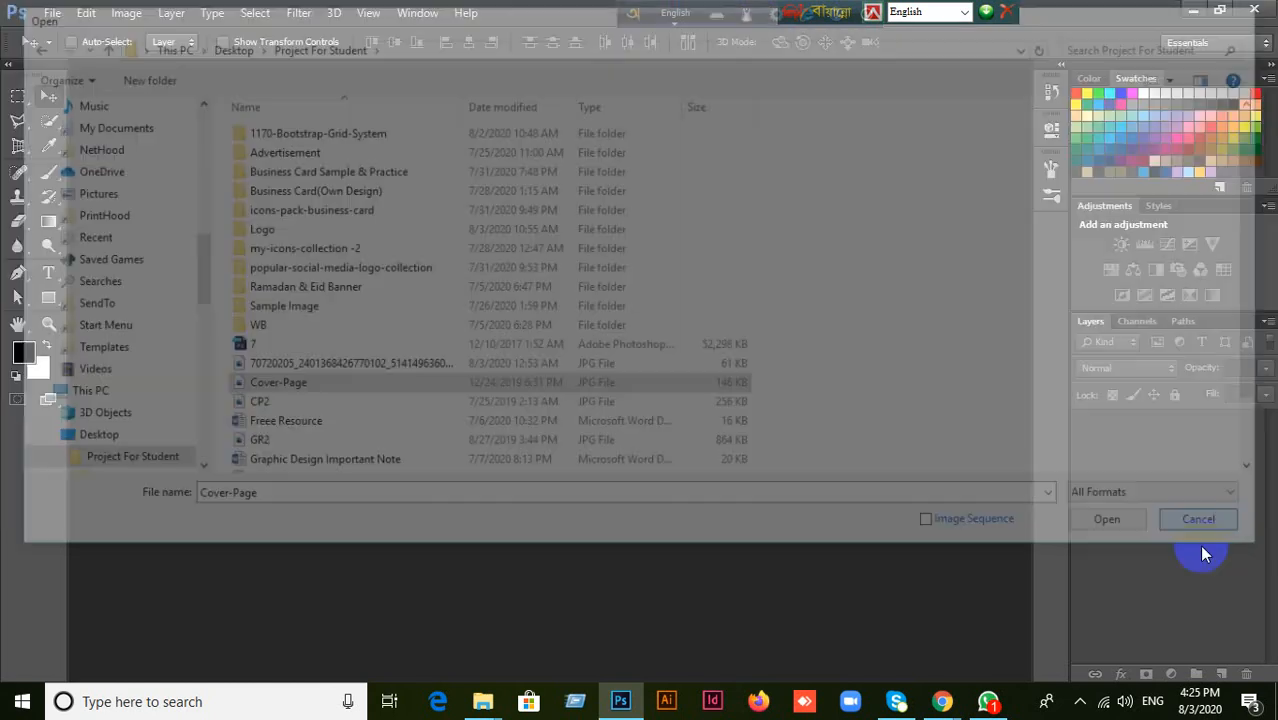
pyautogui.click(1196, 11)
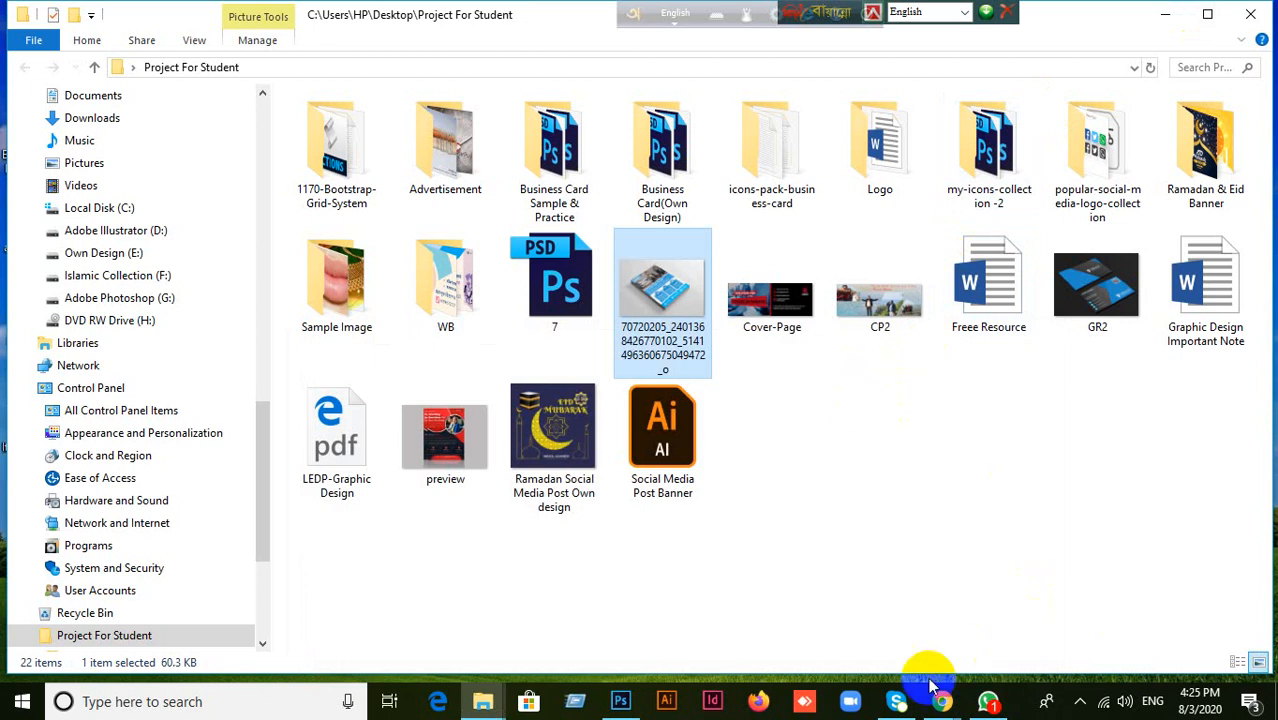
pyautogui.click(622, 703)
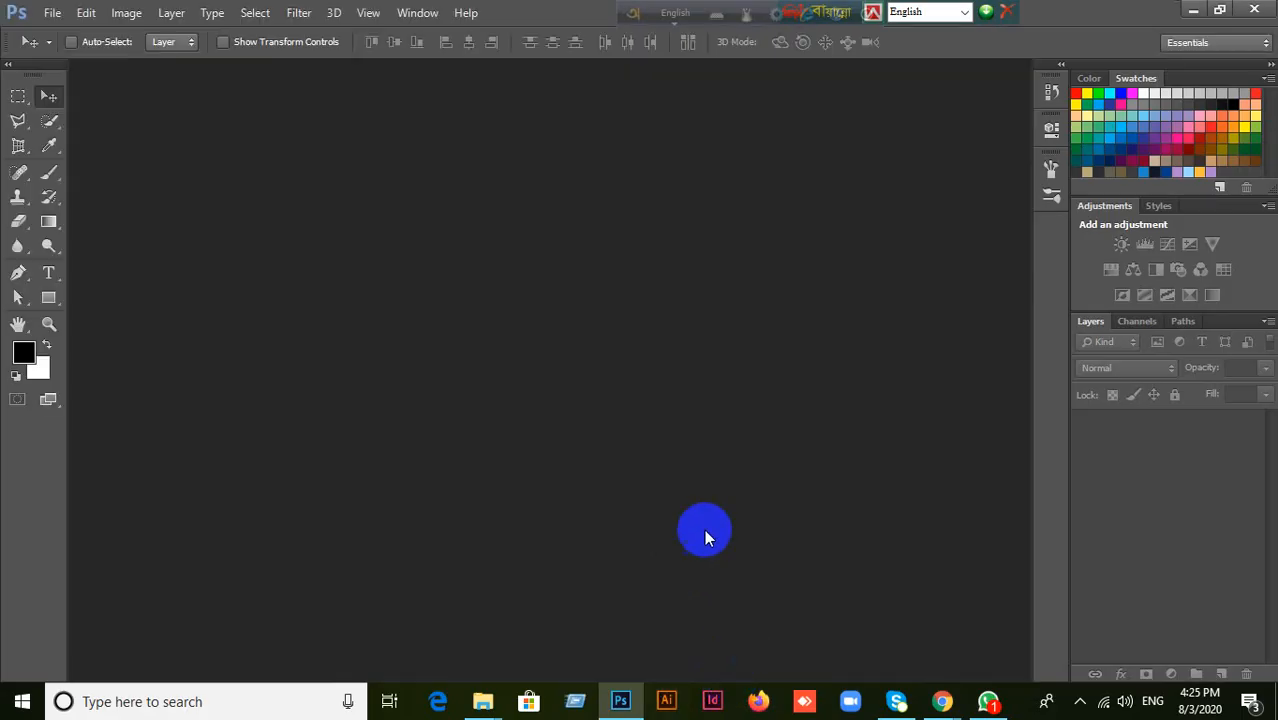
pyautogui.click(52, 12)
pyautogui.click(62, 48)
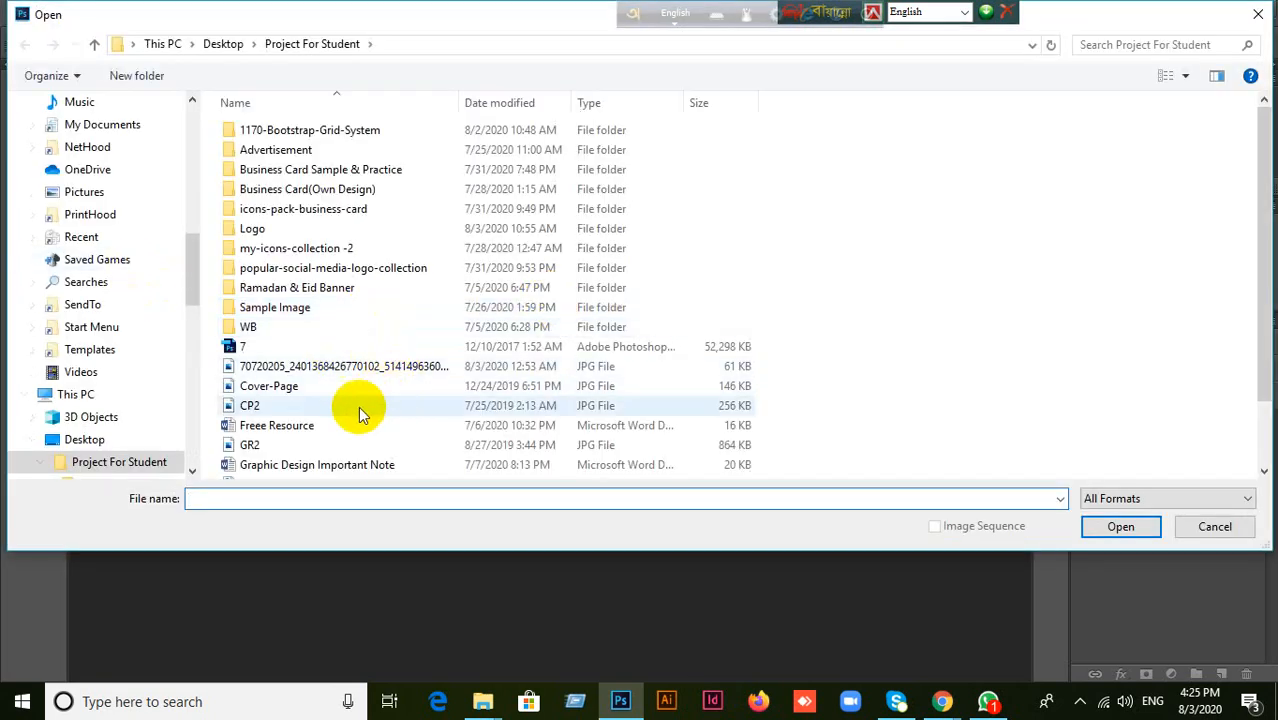
pyautogui.click(316, 368)
pyautogui.click(1100, 528)
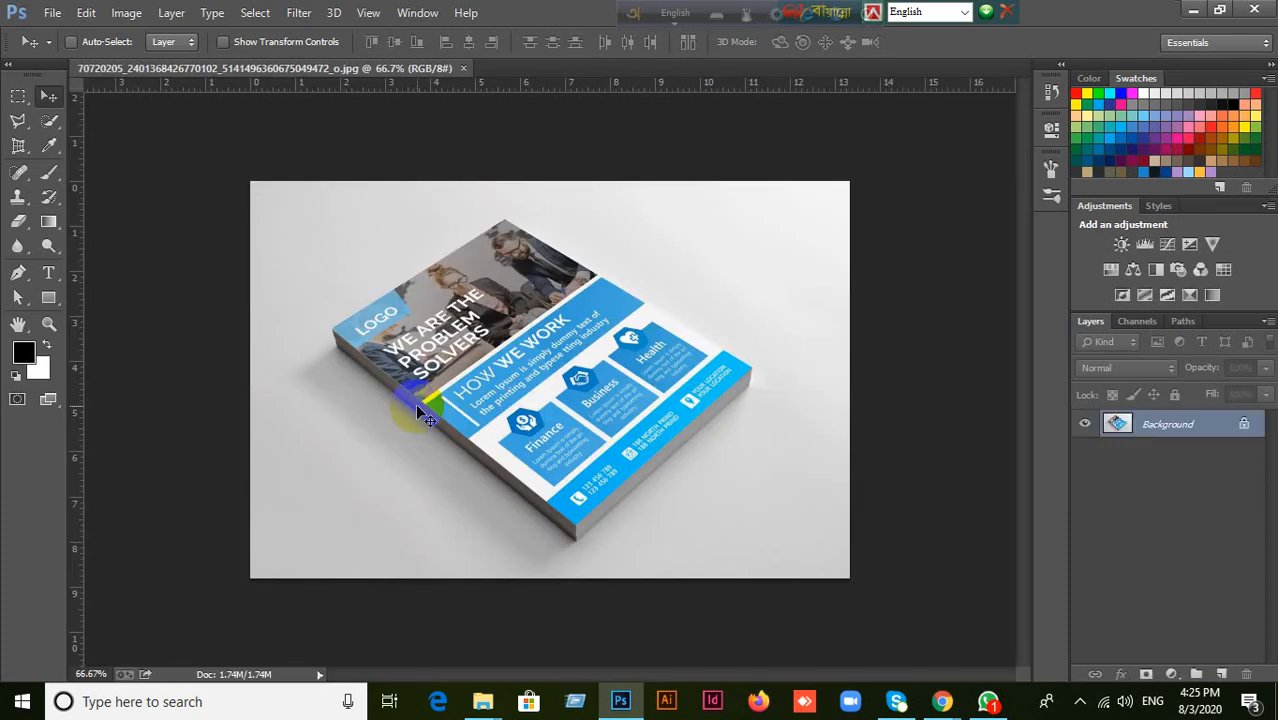
# Crop the mockup with the Perspective Crop tool to the four corners of the flyer's front face and apply it.
pyautogui.scroll(2, 513, 400)
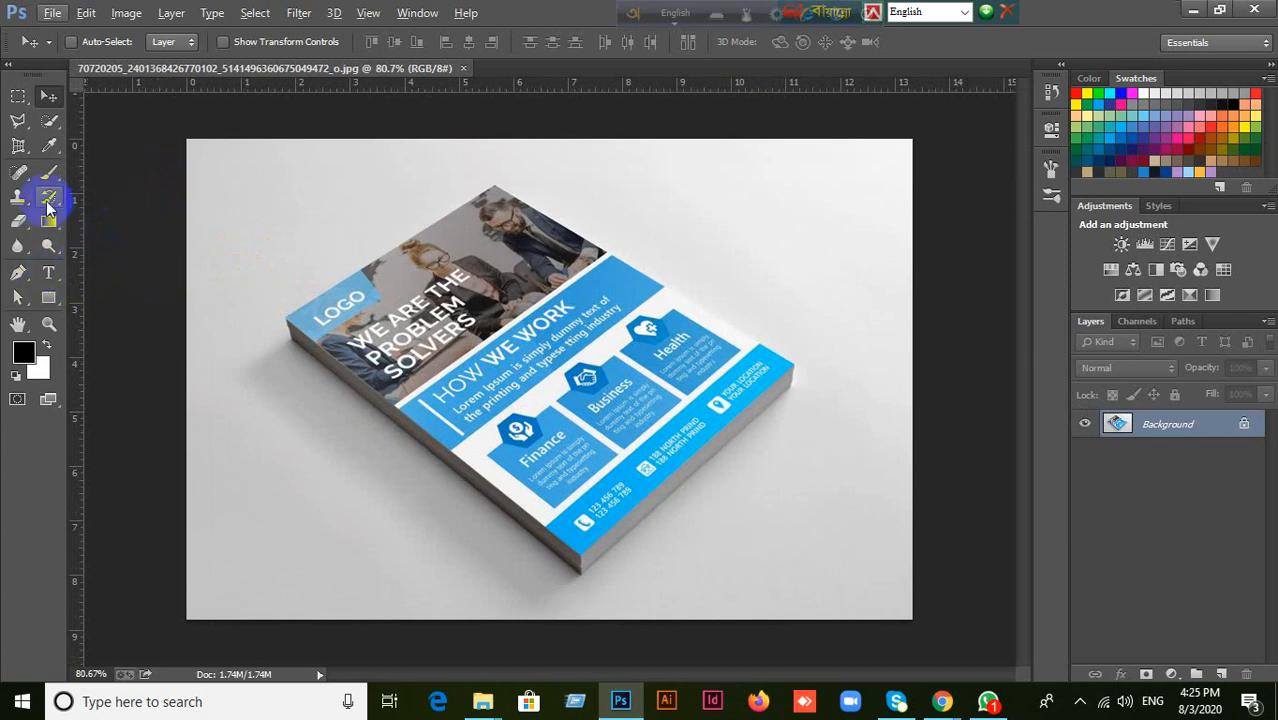
pyautogui.click(18, 145)
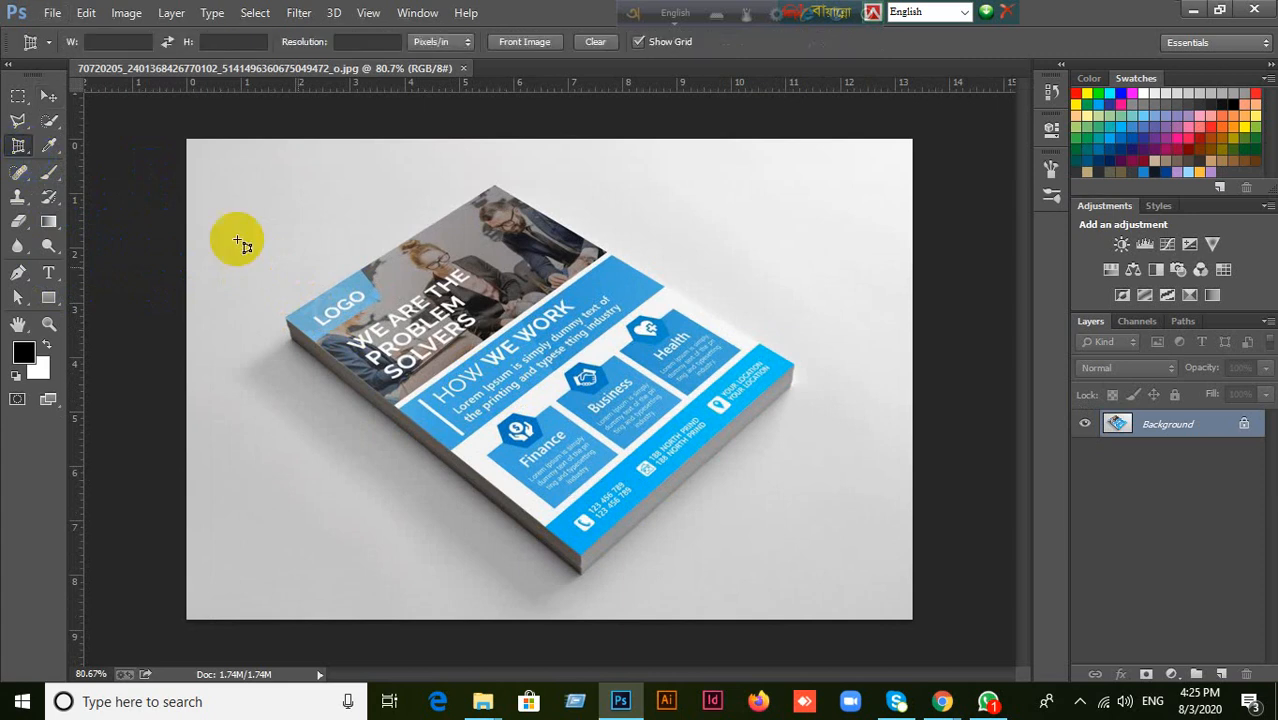
pyautogui.click(290, 317)
pyautogui.click(914, 40)
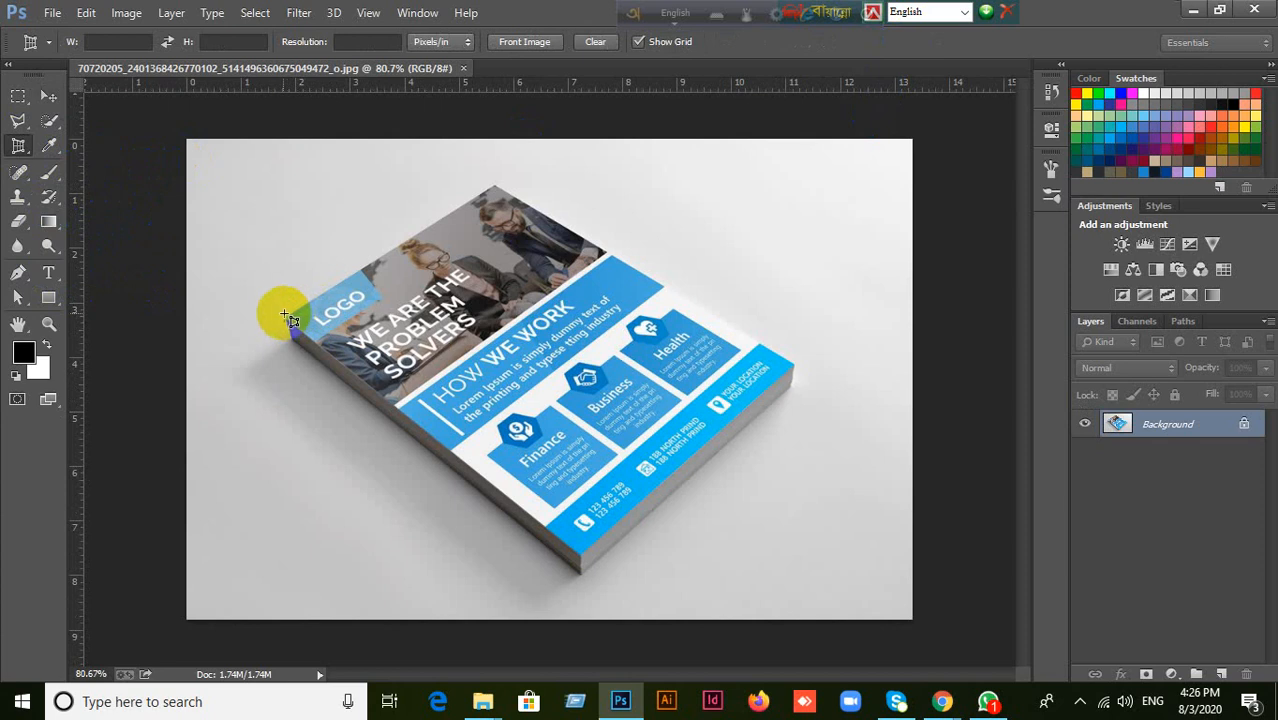
pyautogui.click(285, 316)
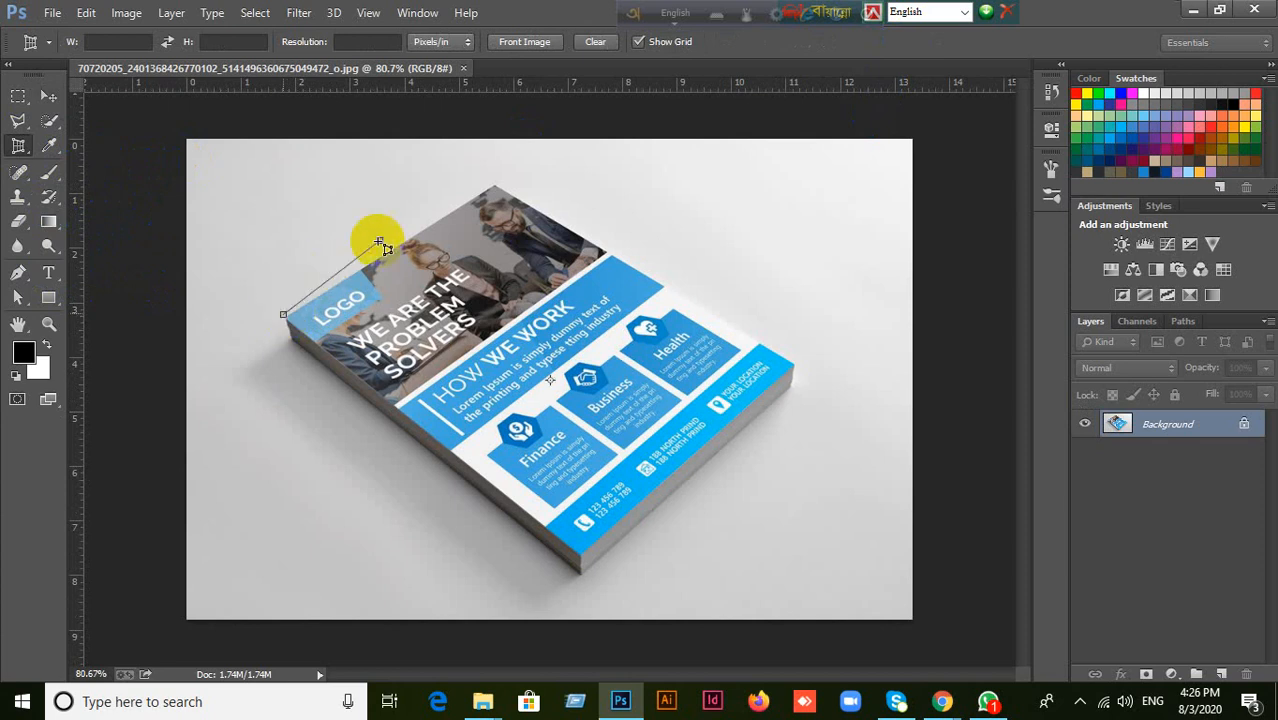
pyautogui.click(494, 185)
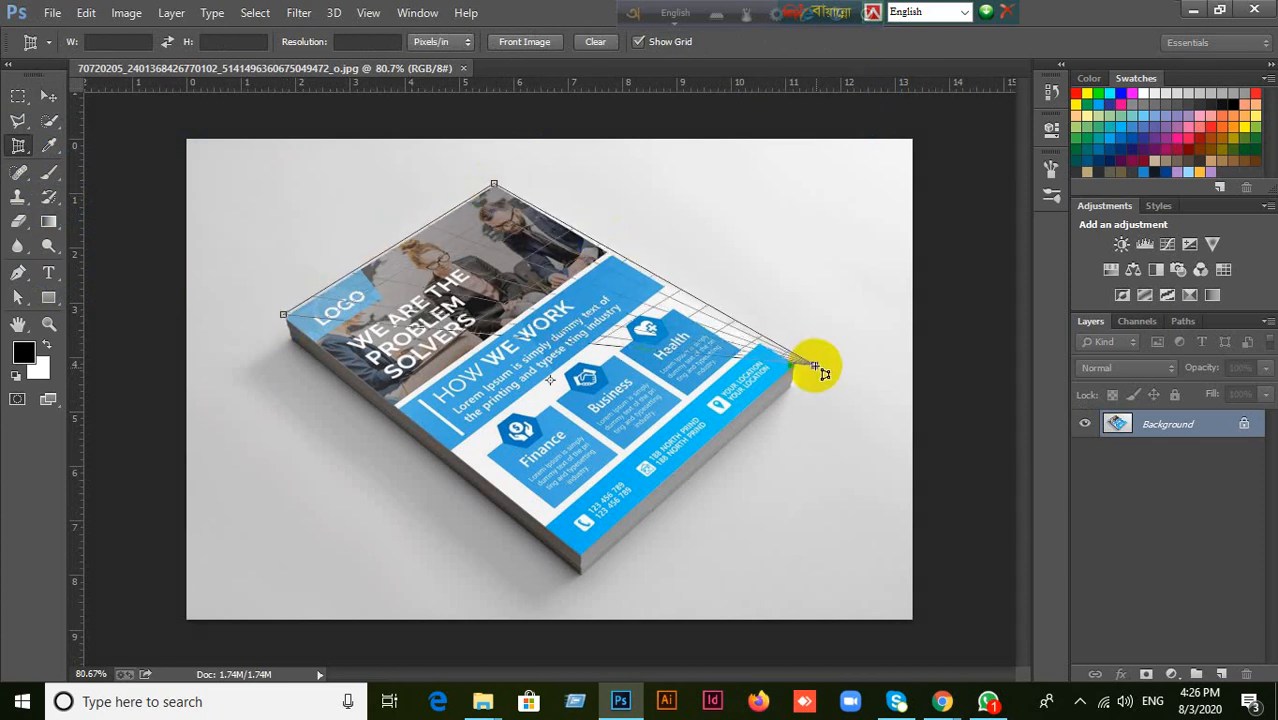
pyautogui.click(794, 366)
pyautogui.click(579, 553)
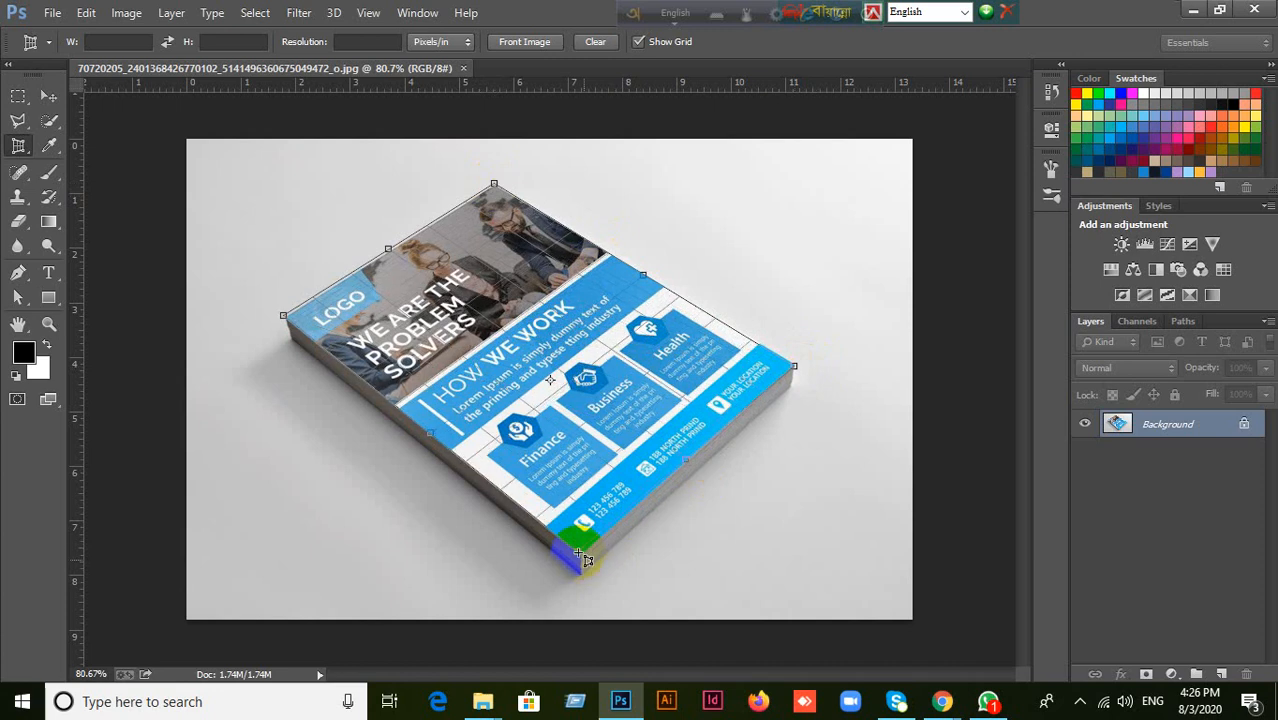
pyautogui.click(578, 553)
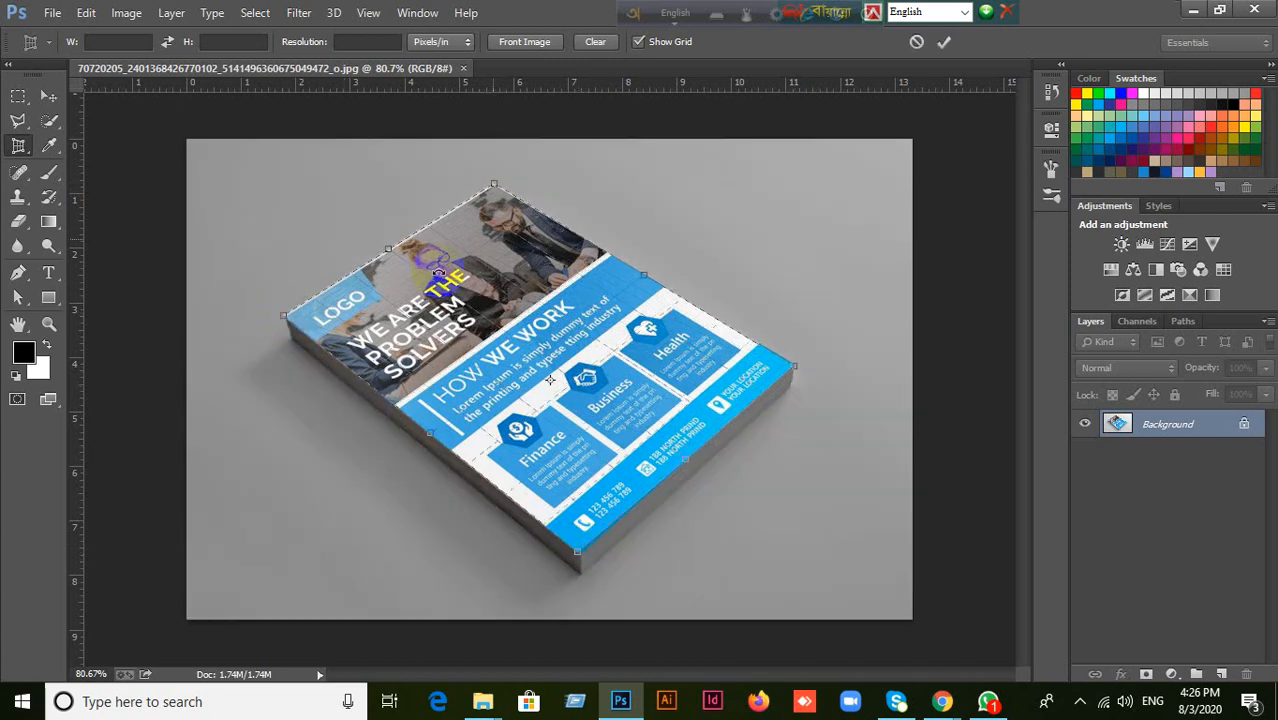
pyautogui.doubleClick(550, 365)
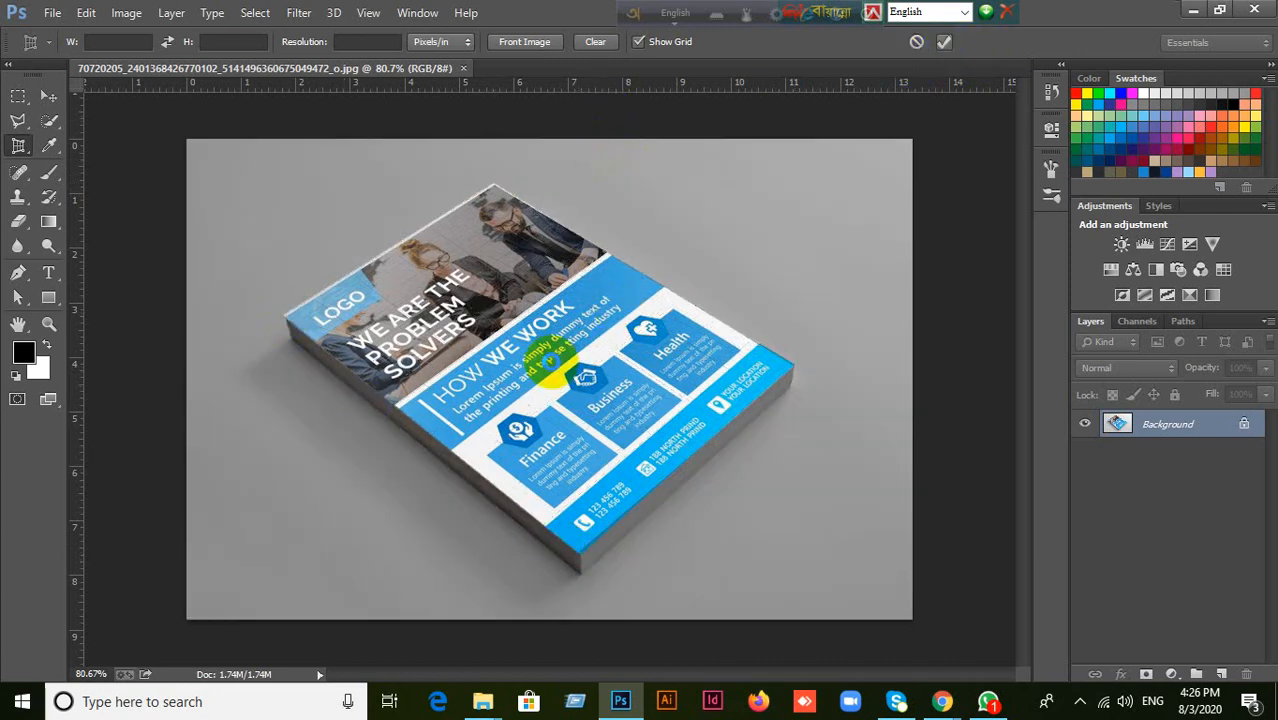
# Rotate the cropped flyer image 90° clockwise, switch to the Move tool, and inspect the straightened layout up close.
pyautogui.click(126, 13)
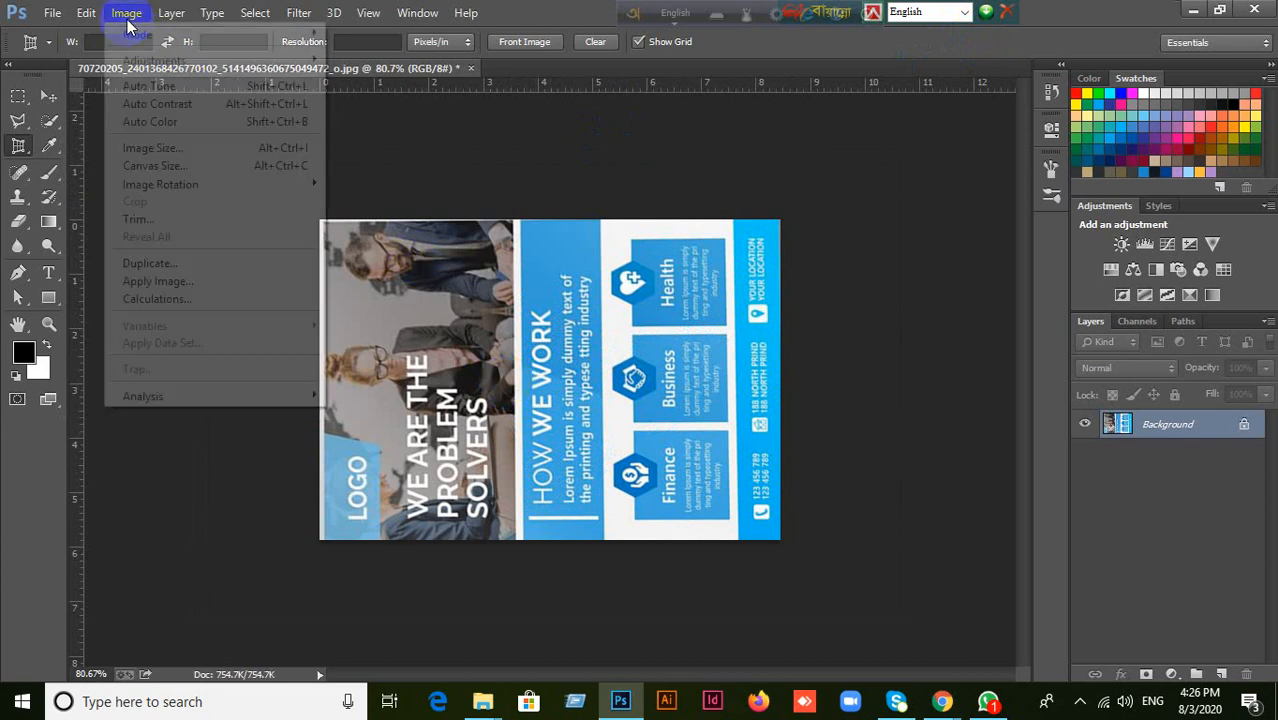
pyautogui.moveTo(183, 186)
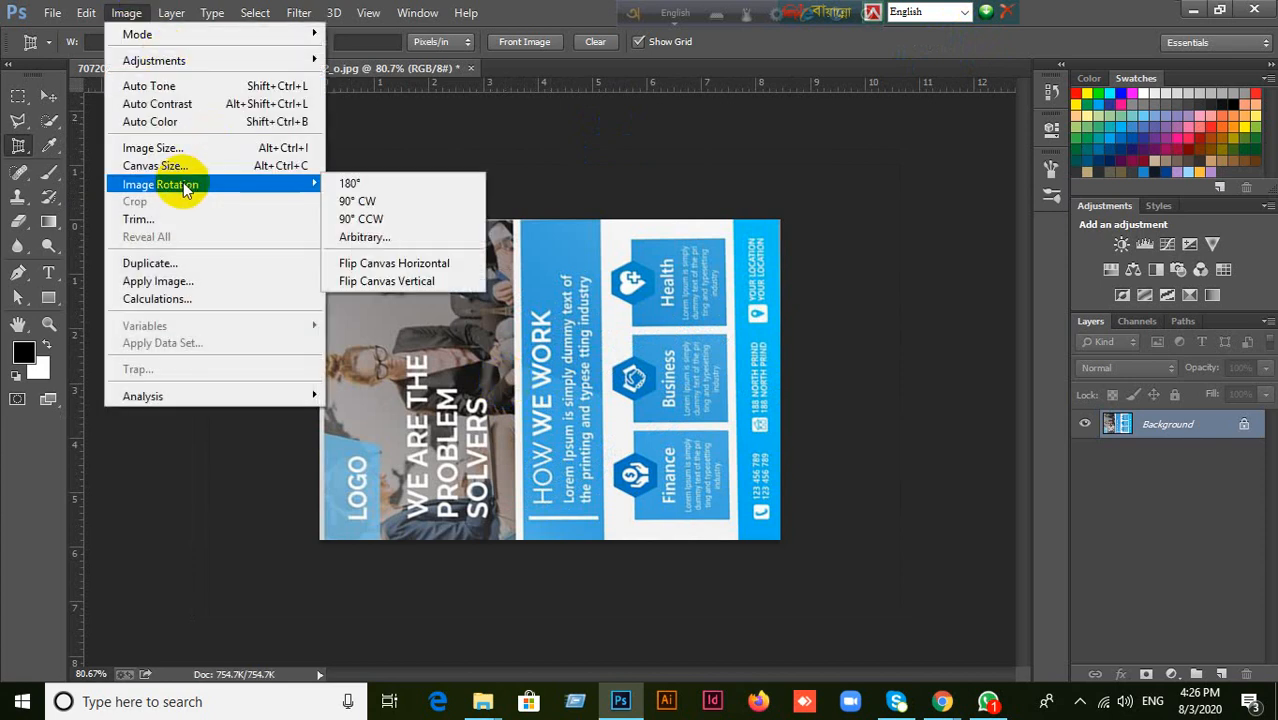
pyautogui.click(359, 206)
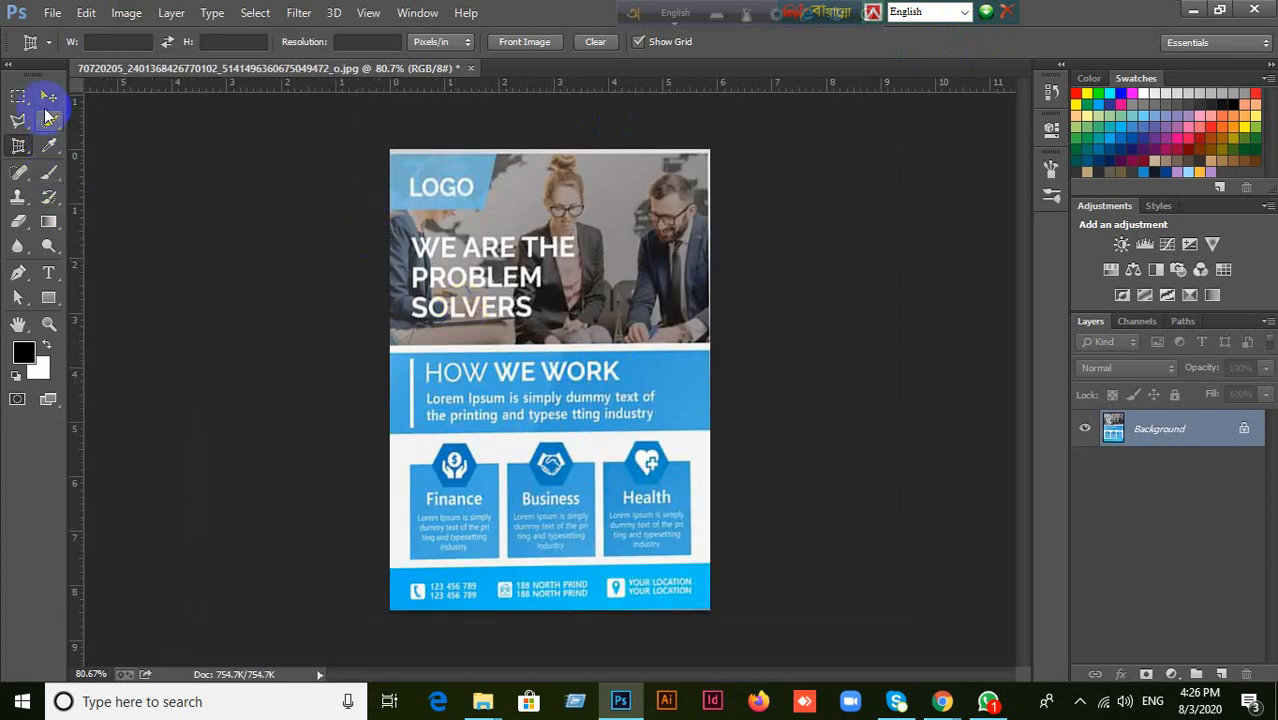
pyautogui.click(48, 96)
pyautogui.scroll(4, 528, 351)
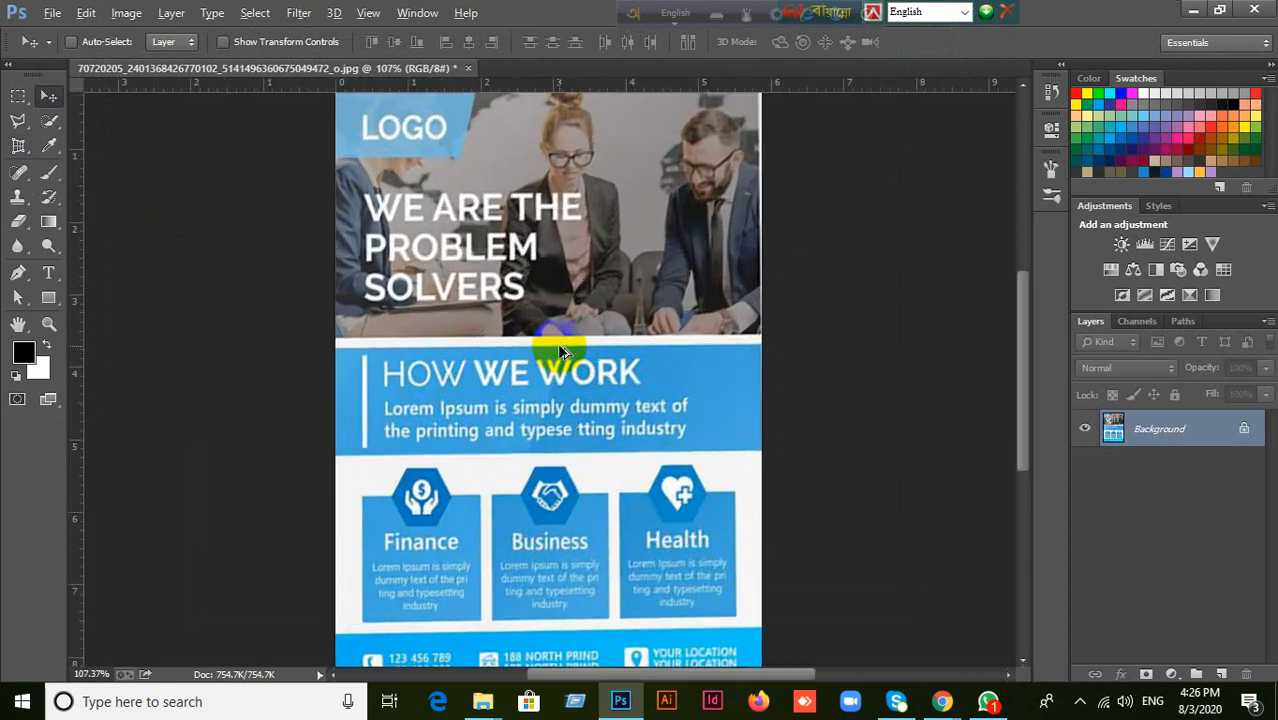
pyautogui.moveTo(649, 246); pyautogui.dragTo(592, 355)
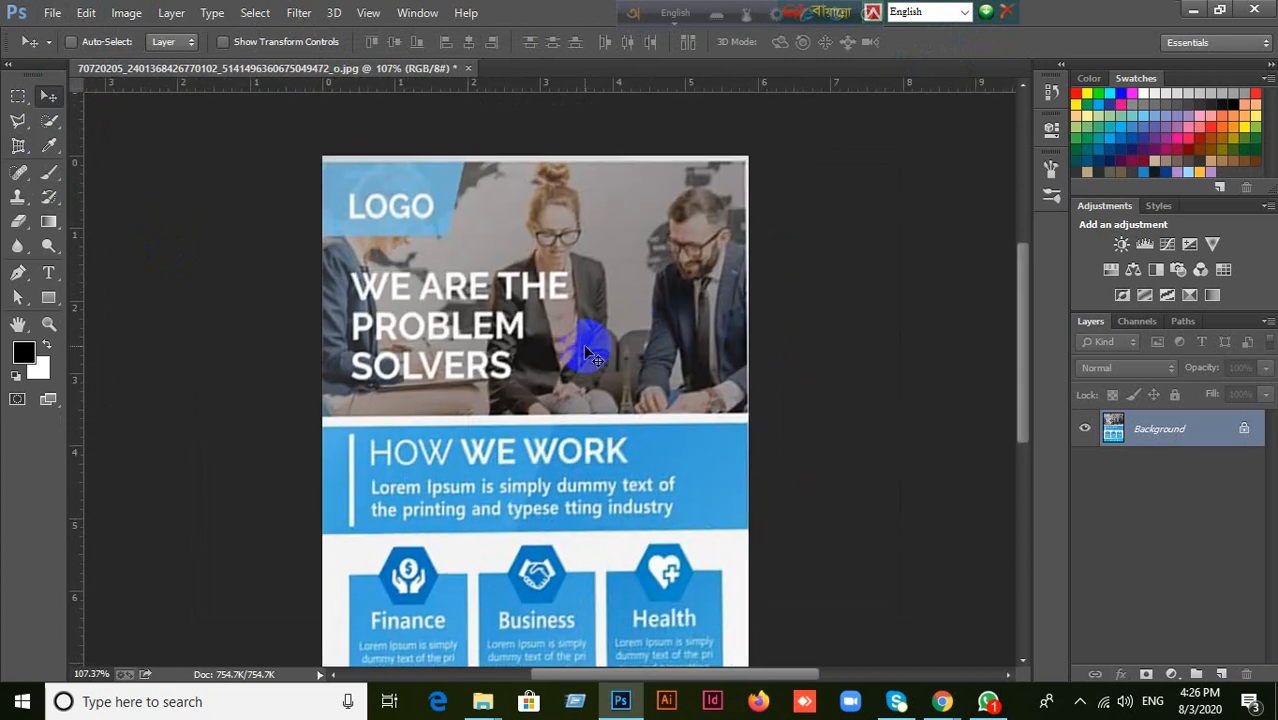
pyautogui.scroll(4, 592, 355)
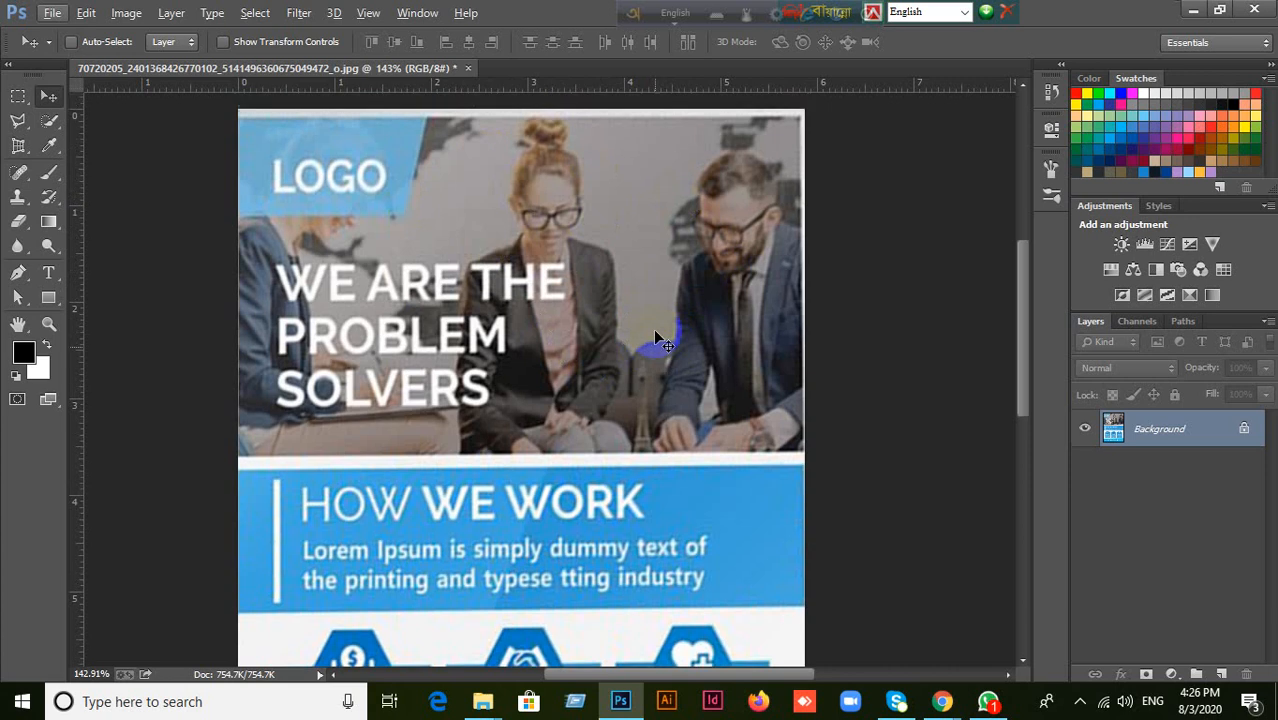
# Set up a new document with the International Paper A4 preset and change its dimension units to inches.
pyautogui.click(53, 15)
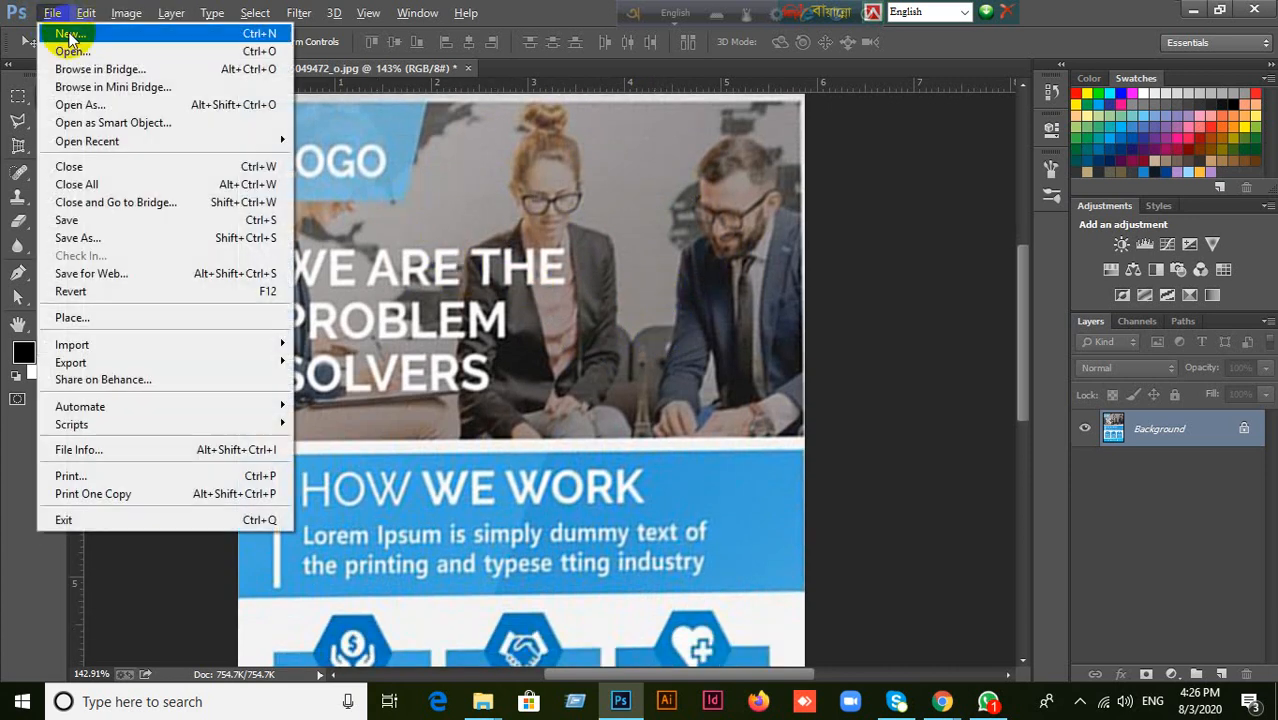
pyautogui.click(60, 28)
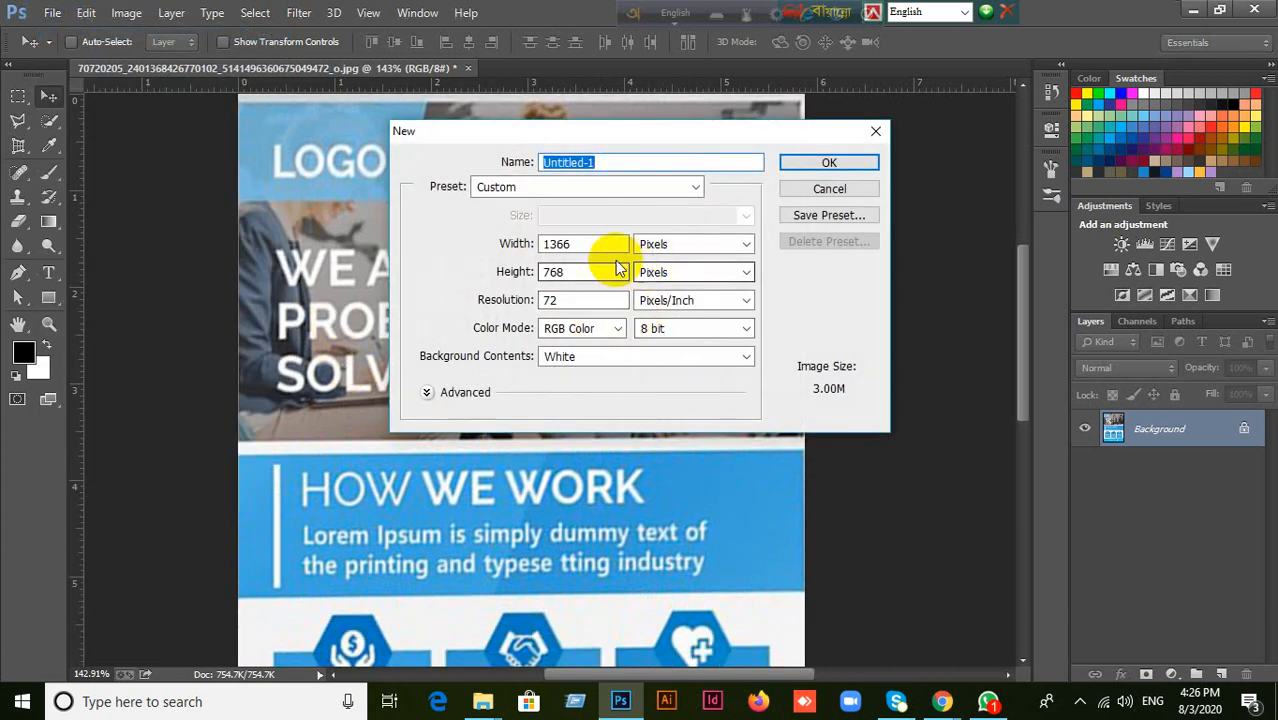
pyautogui.click(595, 248)
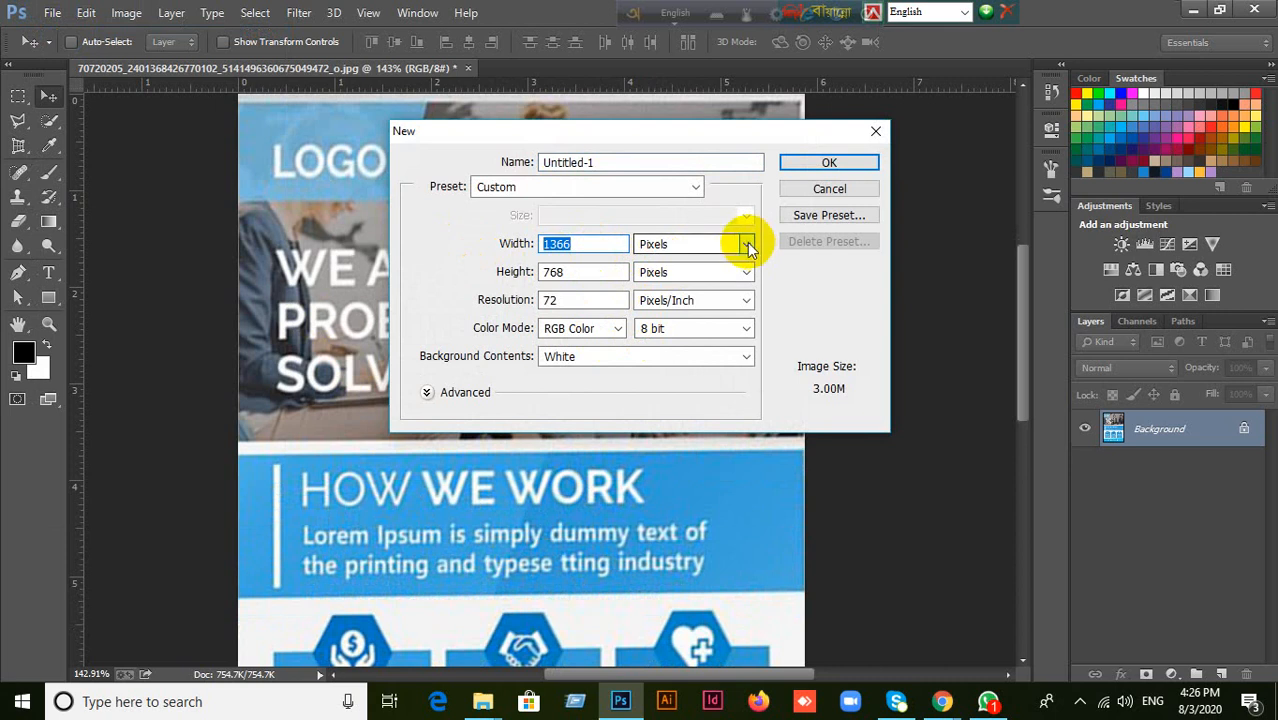
pyautogui.click(619, 187)
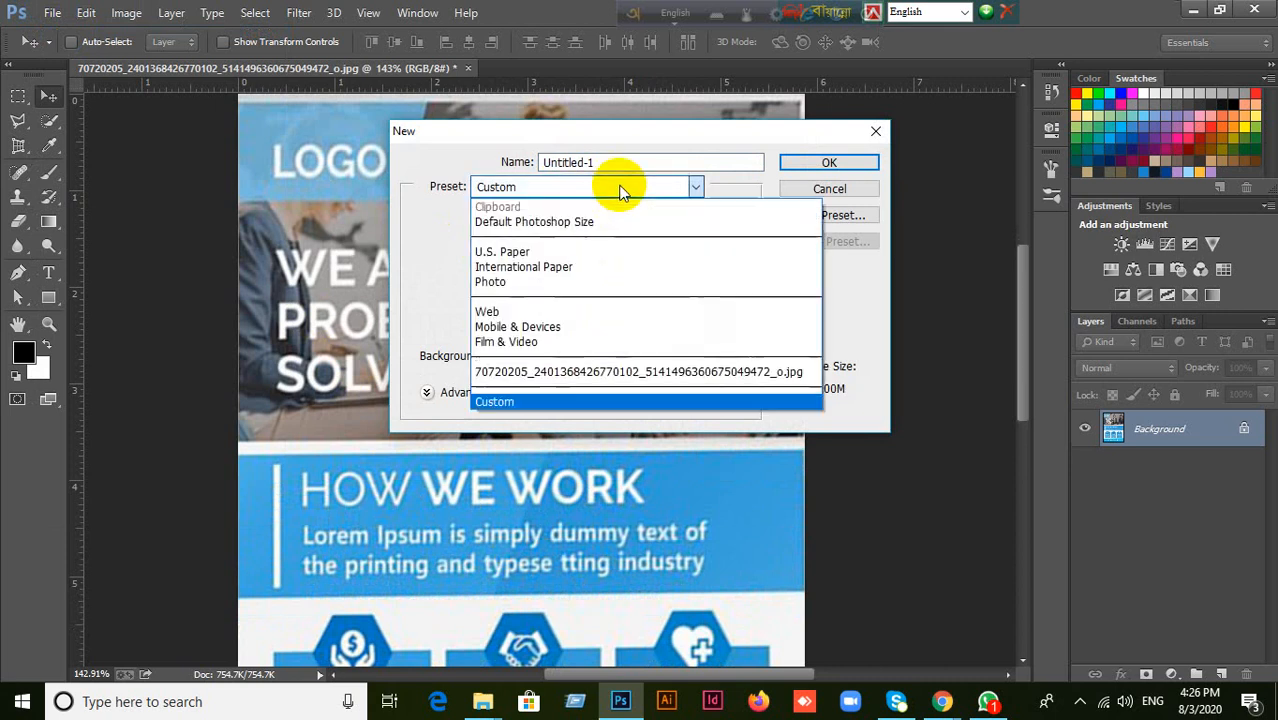
pyautogui.click(518, 267)
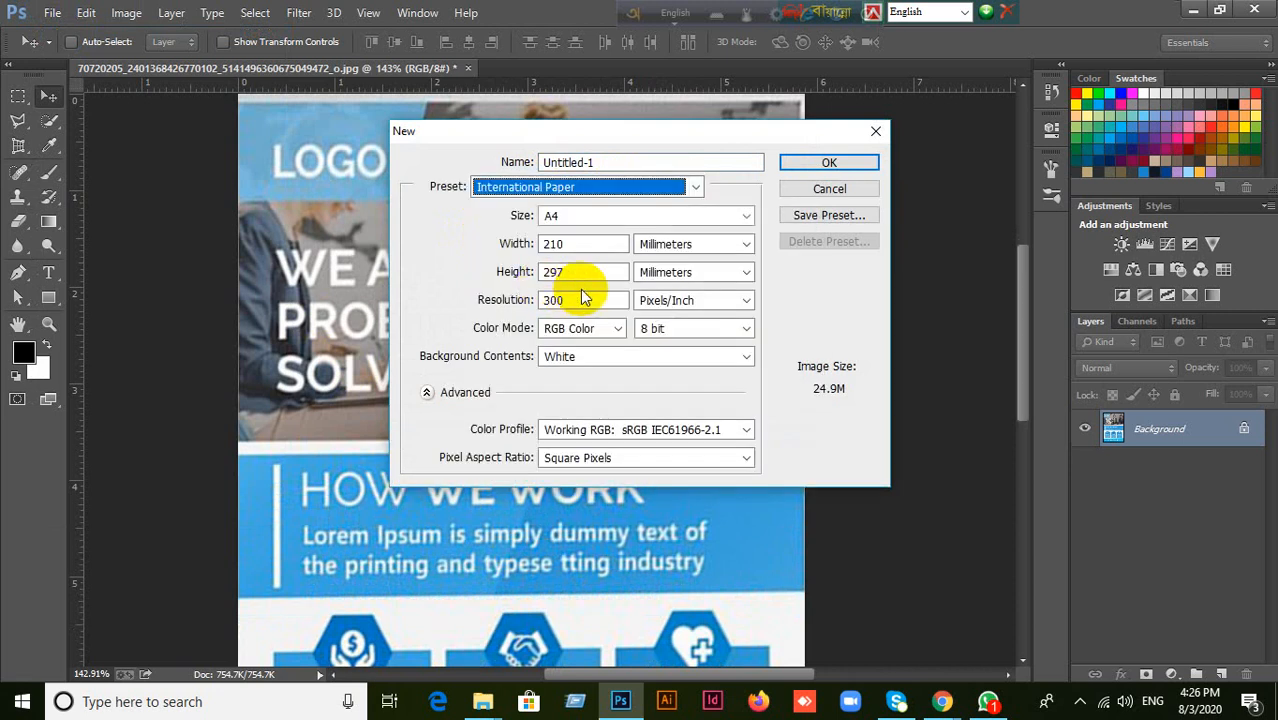
pyautogui.click(745, 244)
pyautogui.click(688, 280)
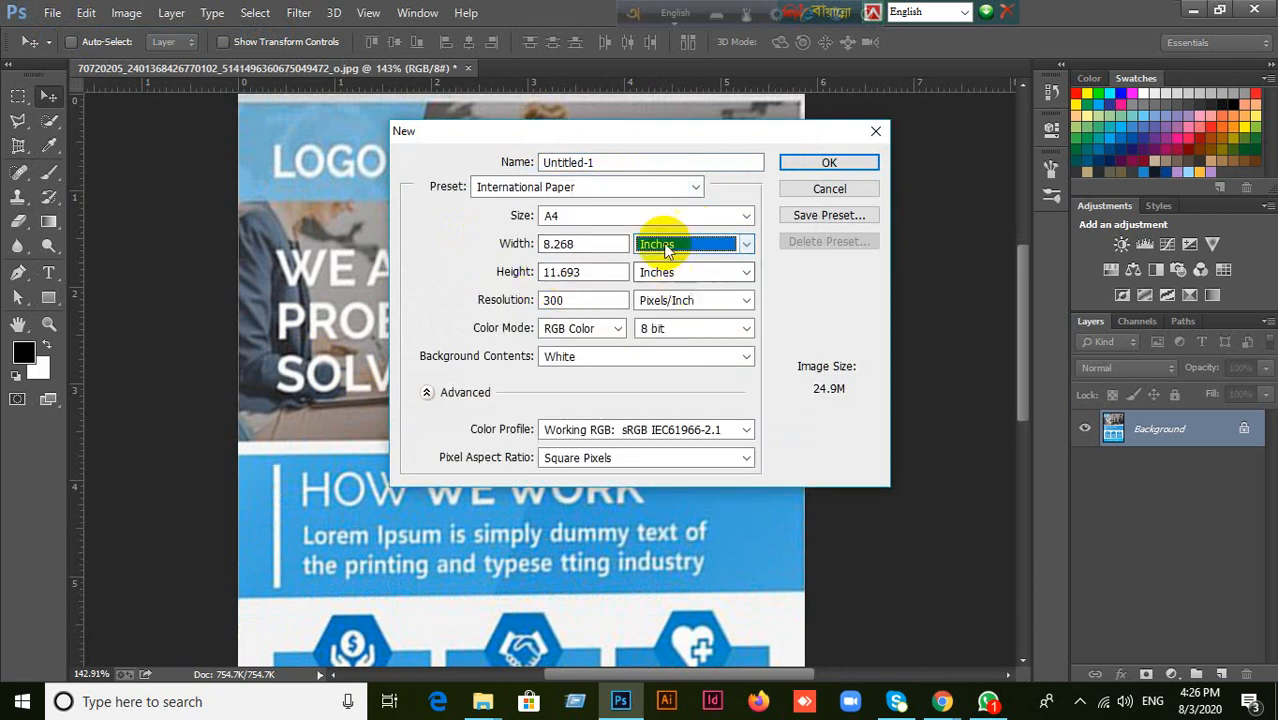
# Create a new document from the U.S. Paper preset at Letter size, with CMYK Color as the color mode.
pyautogui.click(692, 187)
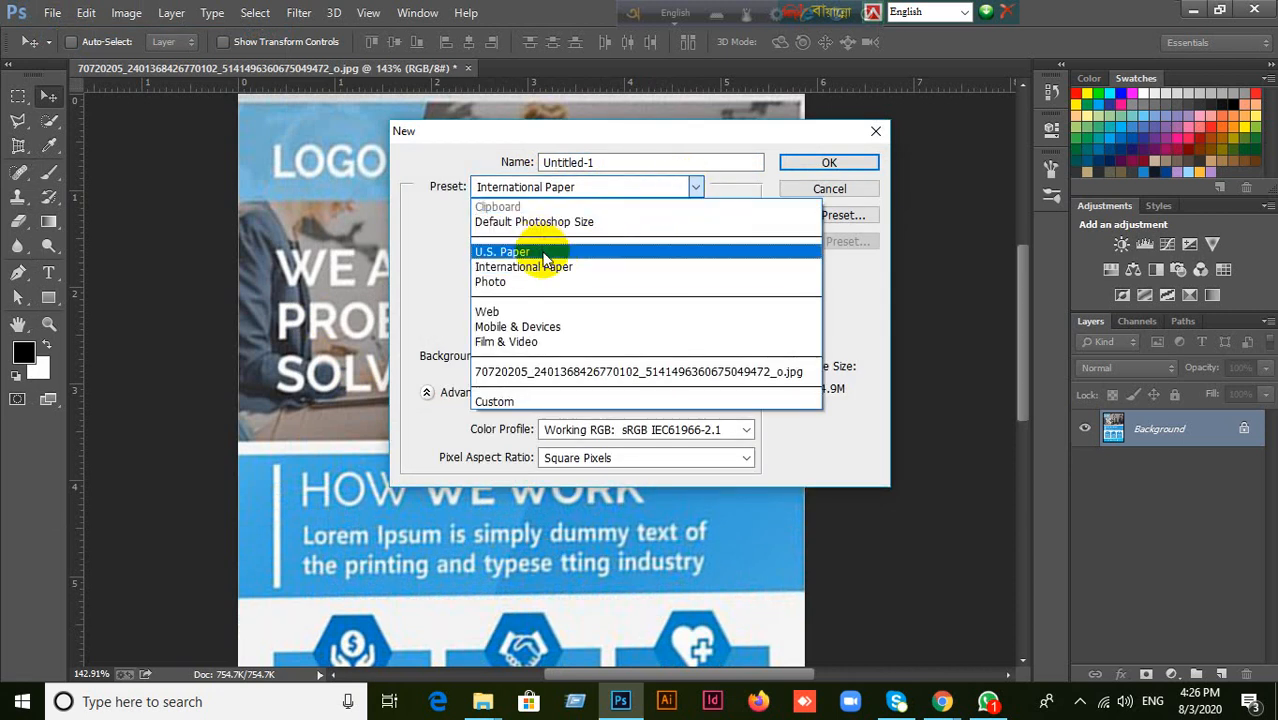
pyautogui.click(545, 252)
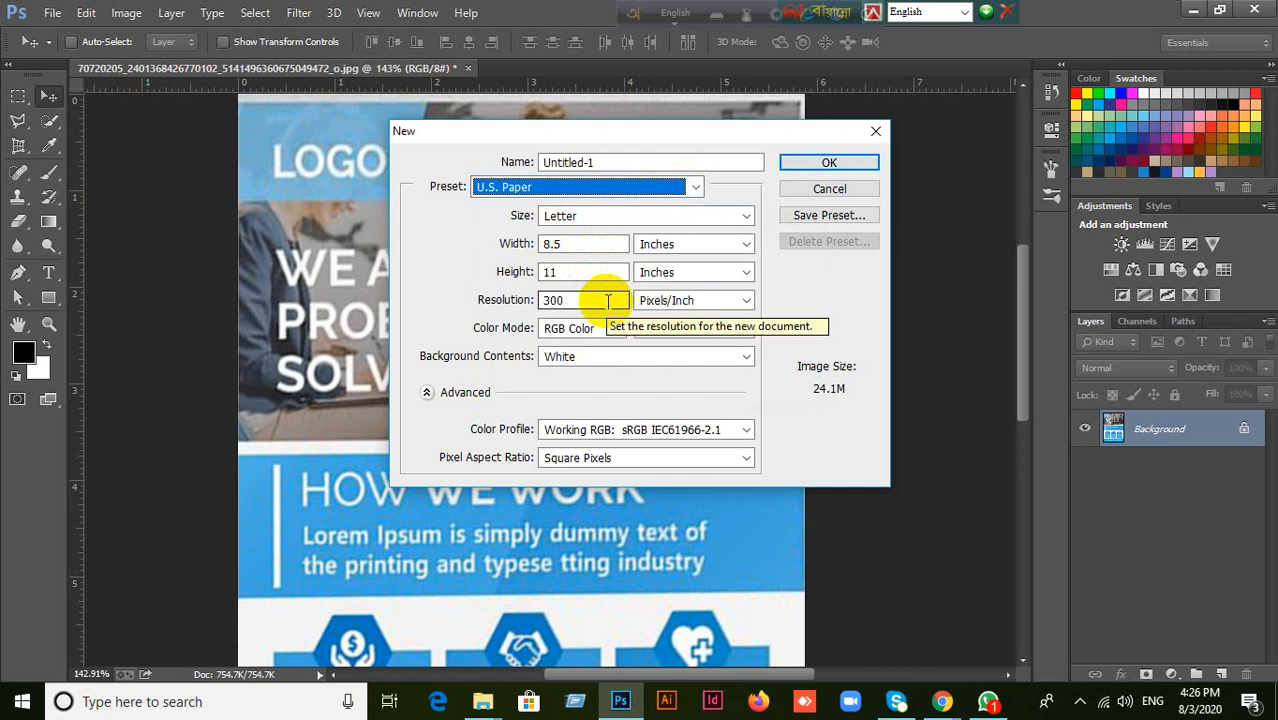
pyautogui.click(600, 330)
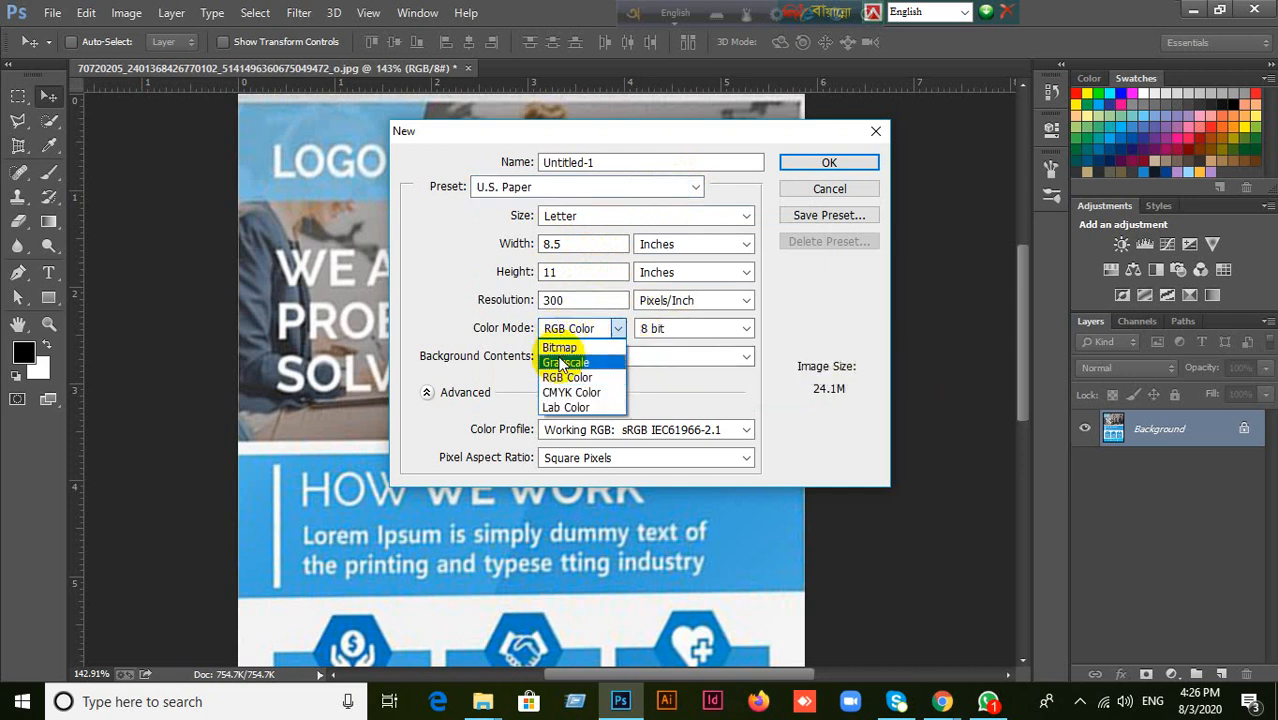
pyautogui.click(569, 393)
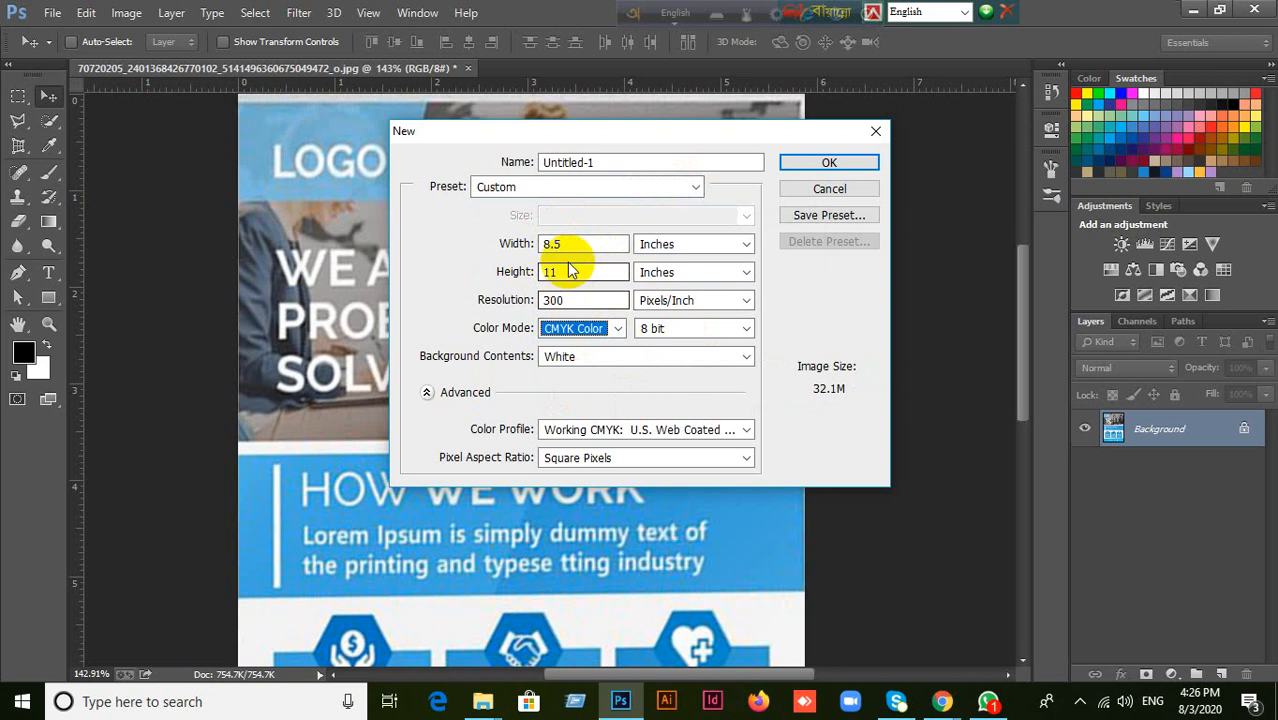
pyautogui.click(829, 165)
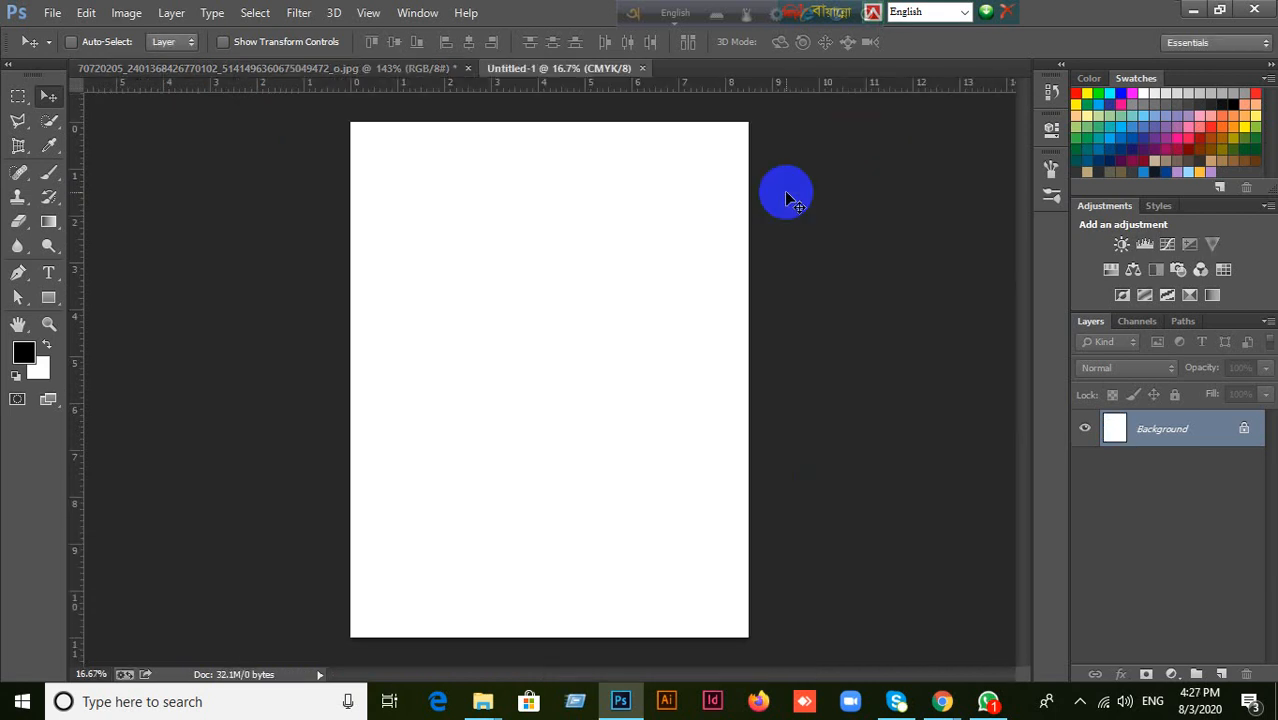
# Close the blank Letter document and create a new one 7.5 inches wide and 10 inches high.
pyautogui.click(641, 68)
pyautogui.click(52, 13)
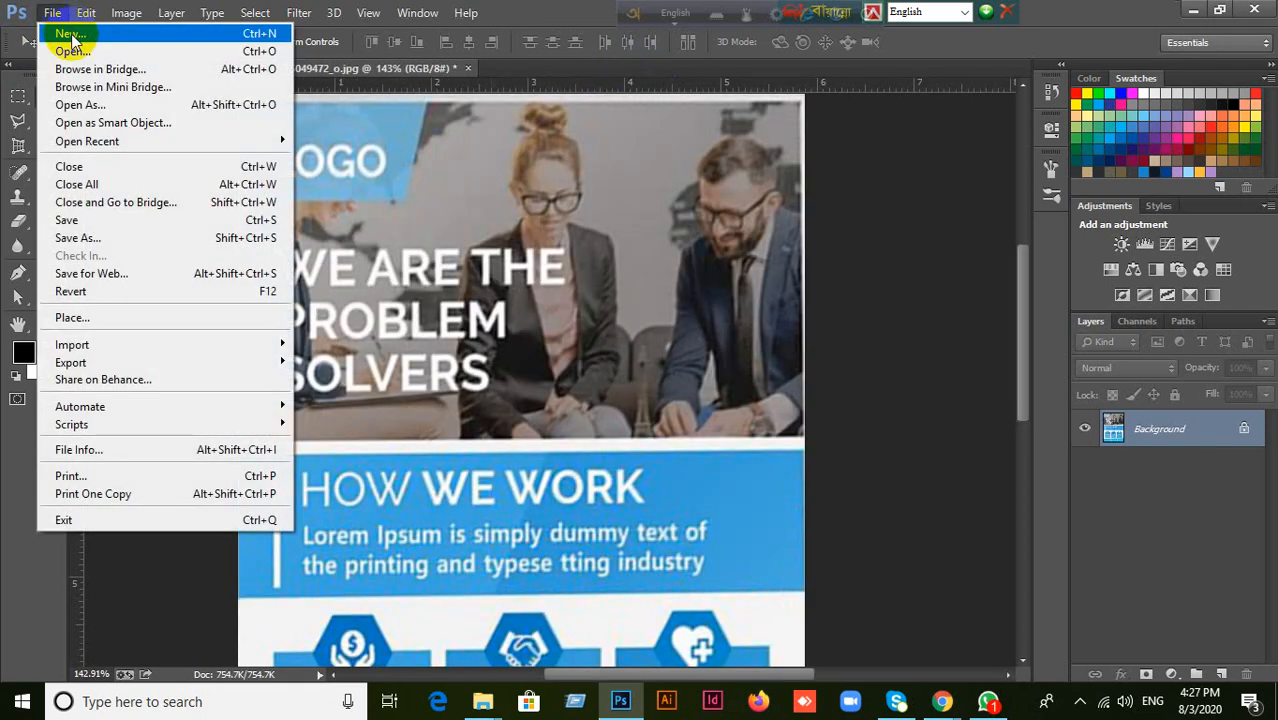
pyautogui.click(62, 35)
pyautogui.doubleClick(575, 251)
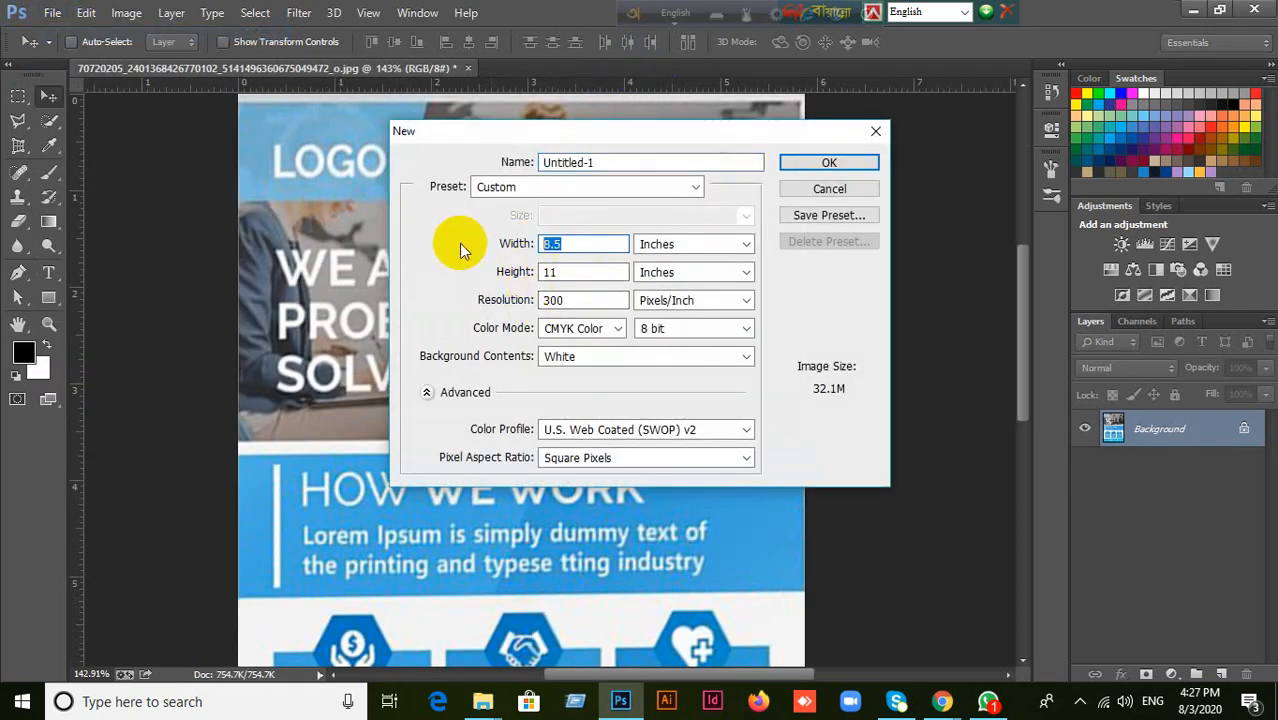
pyautogui.write('7.5')
pyautogui.press('Tab')
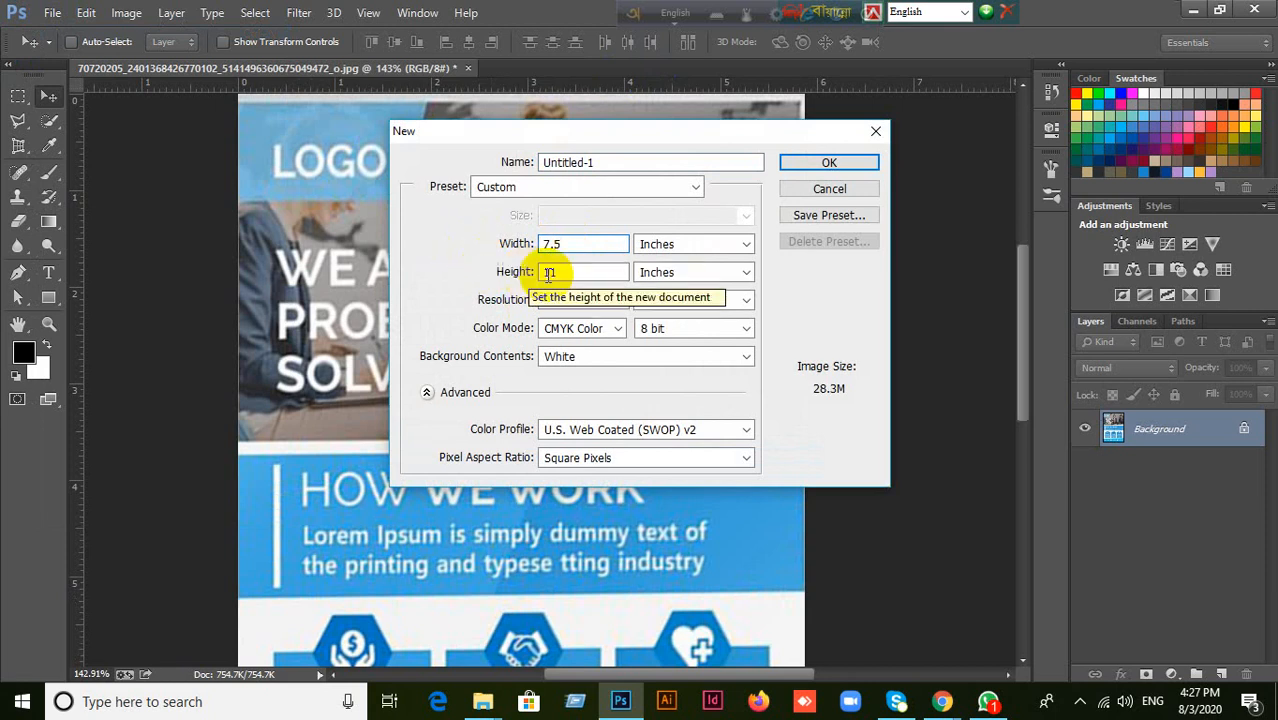
pyautogui.write('10')
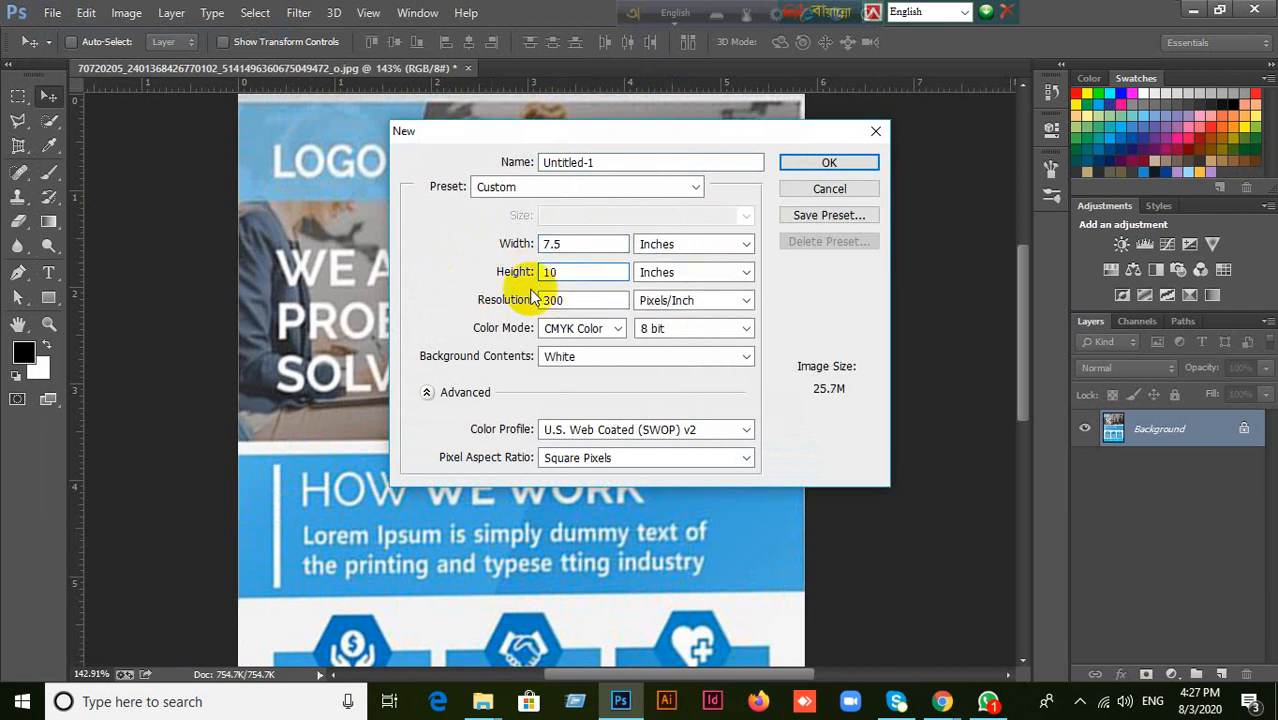
pyautogui.click(820, 162)
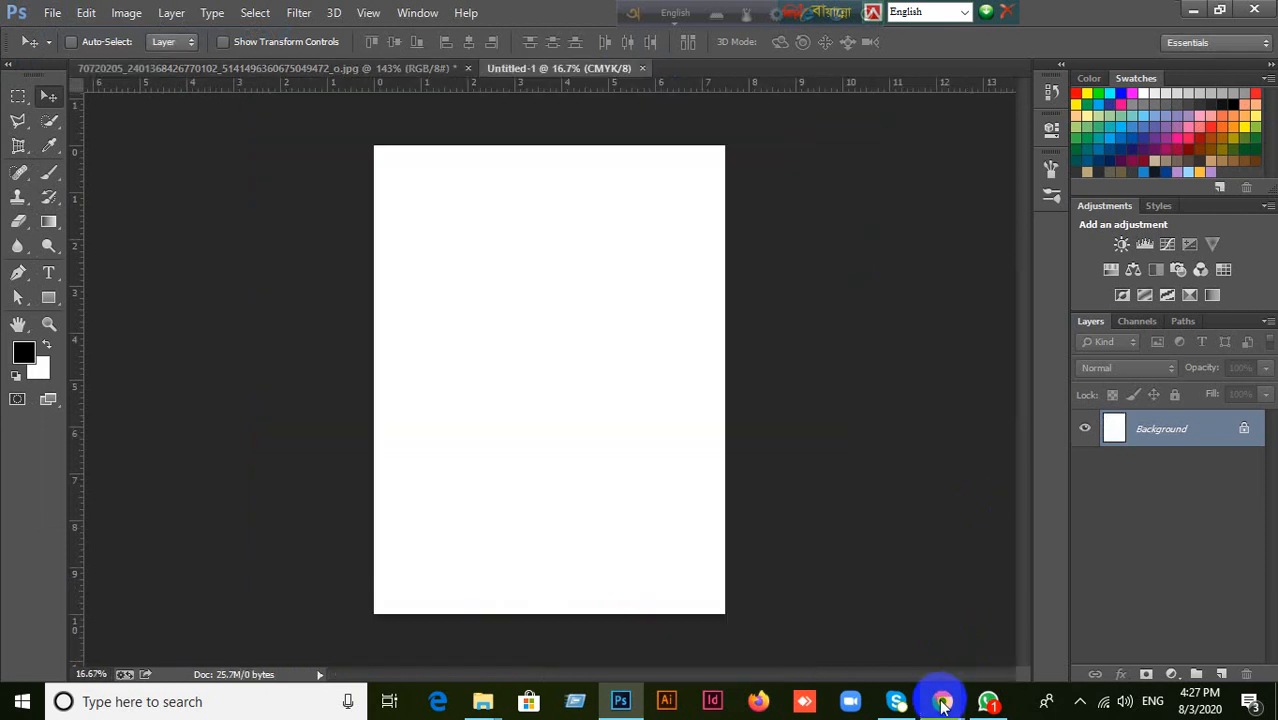
# Switch to the Google Meet call in Chrome, admit the waiting participant, and return to Photoshop.
pyautogui.moveTo(942, 697)
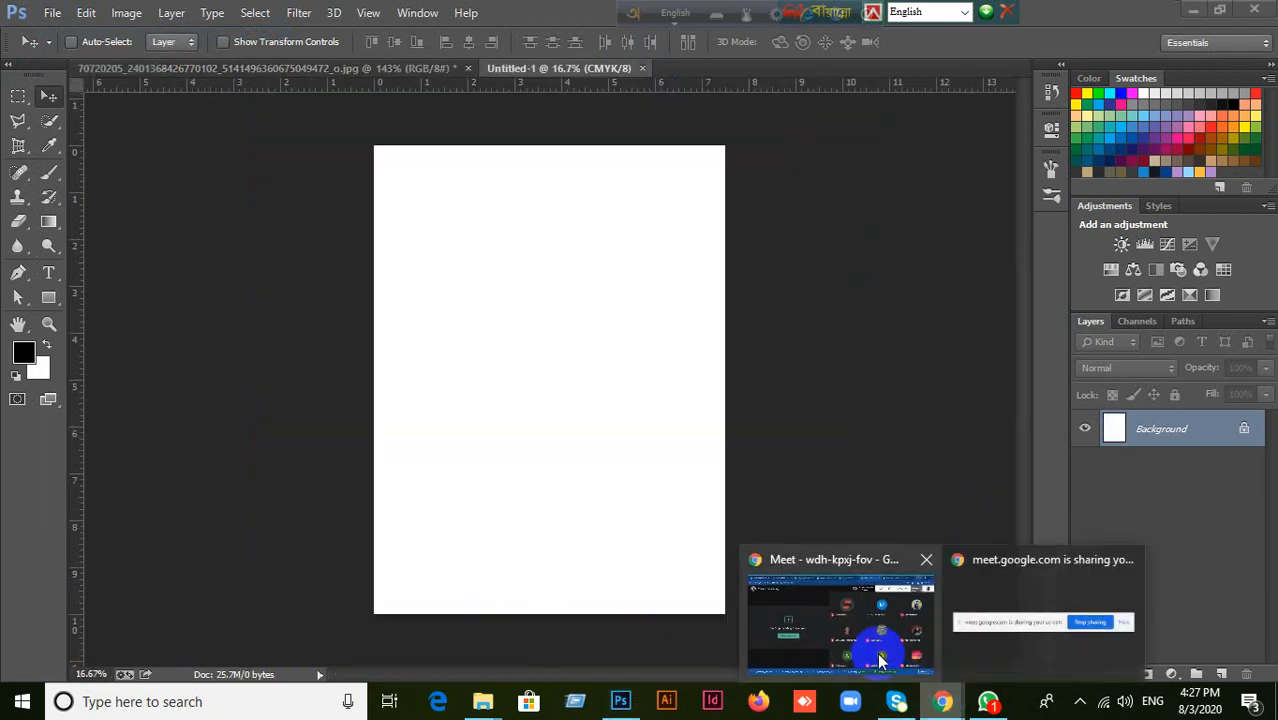
pyautogui.click(860, 636)
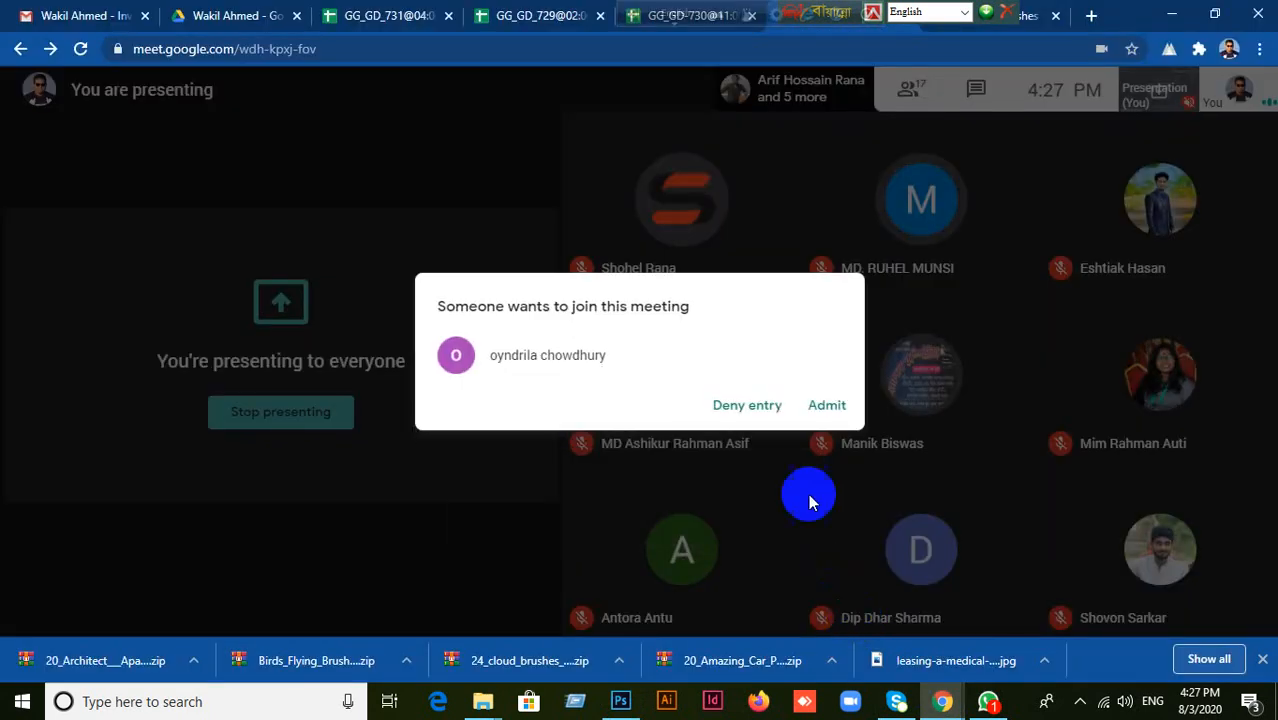
pyautogui.click(824, 414)
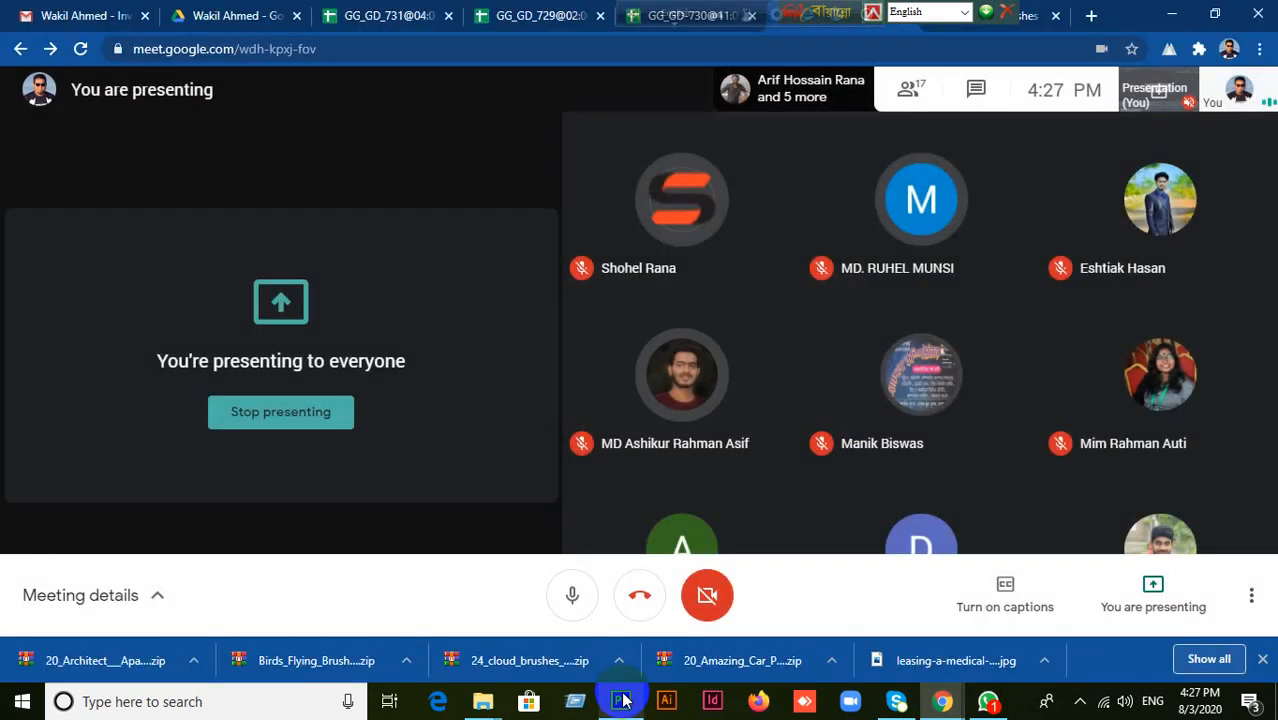
pyautogui.click(622, 701)
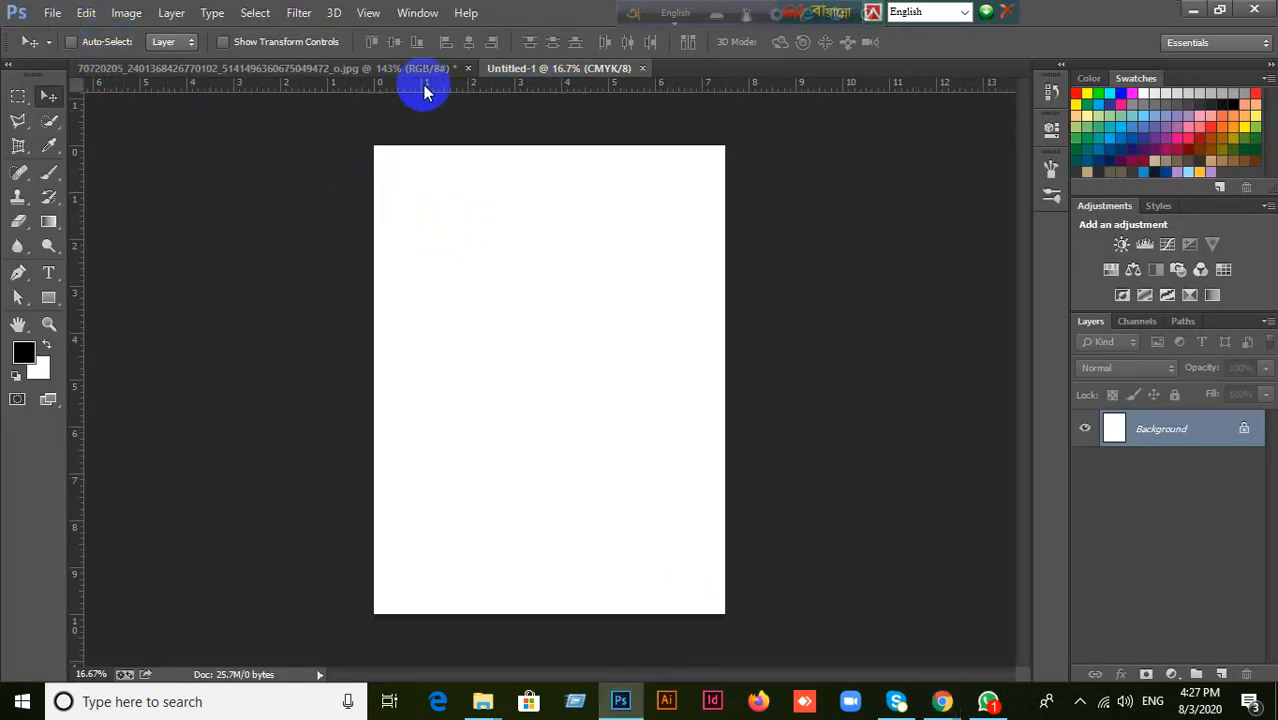
# Place guides along the top, bottom, left and right edges of the blank canvas.
pyautogui.moveTo(491, 86); pyautogui.dragTo(457, 148)
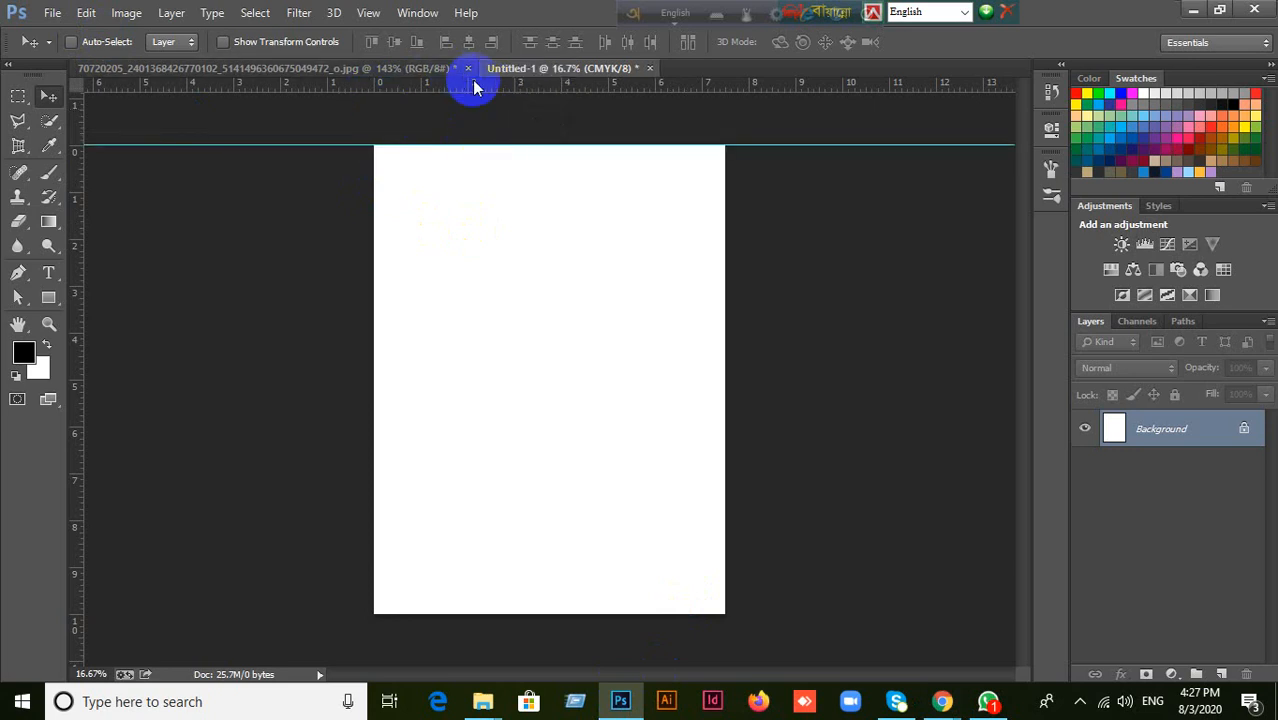
pyautogui.moveTo(471, 86); pyautogui.dragTo(549, 611)
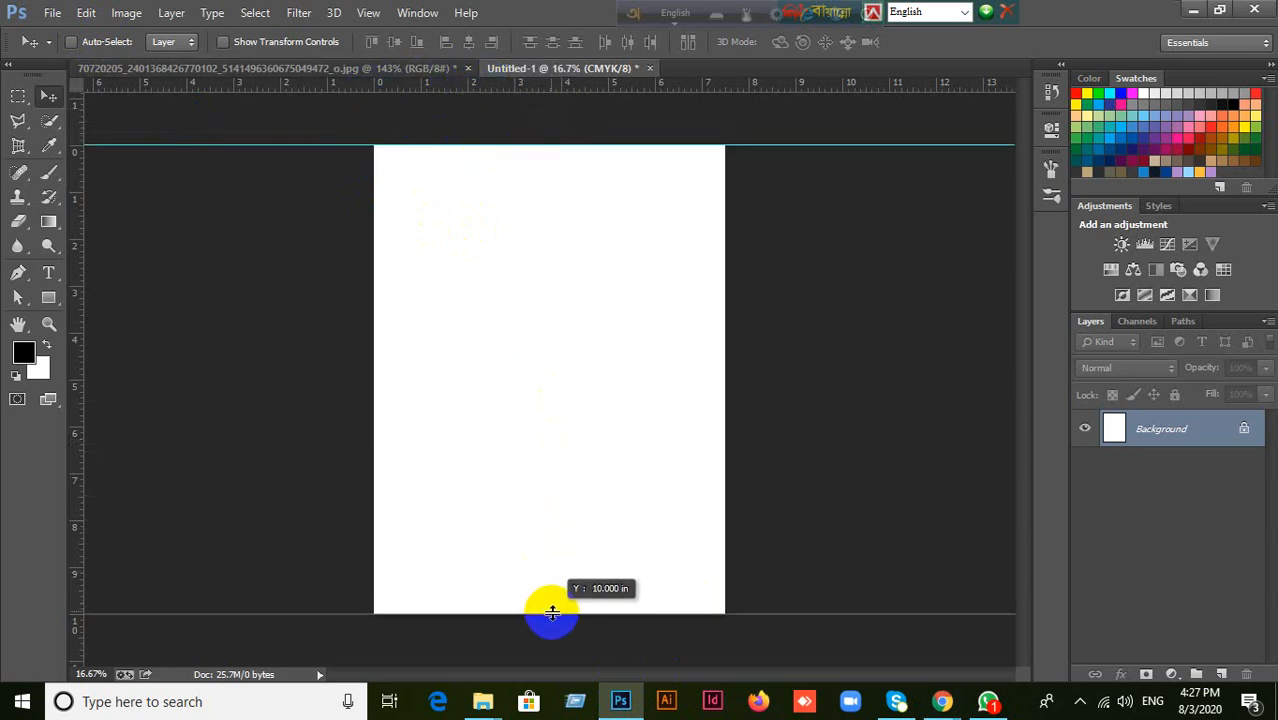
pyautogui.moveTo(84, 297); pyautogui.dragTo(372, 307)
pyautogui.moveTo(76, 331); pyautogui.dragTo(723, 331)
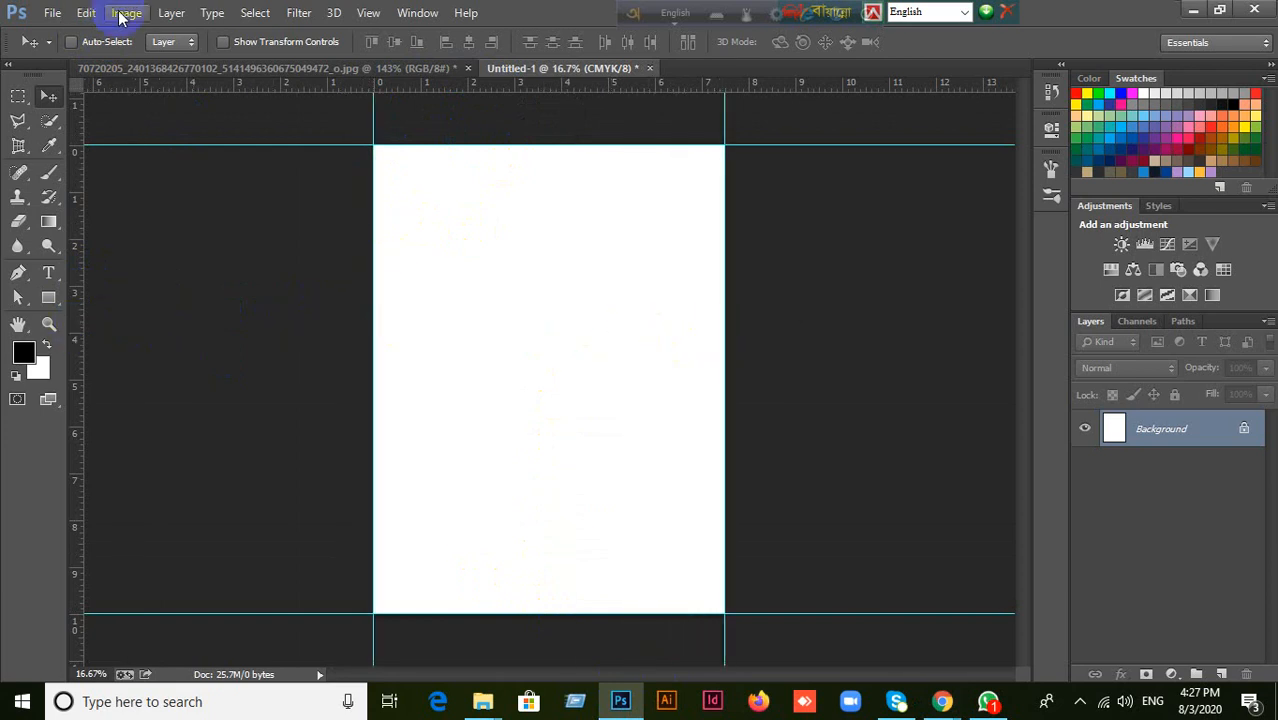
# Extend the canvas with relative sizing by 1 inch in both width and height.
pyautogui.click(125, 14)
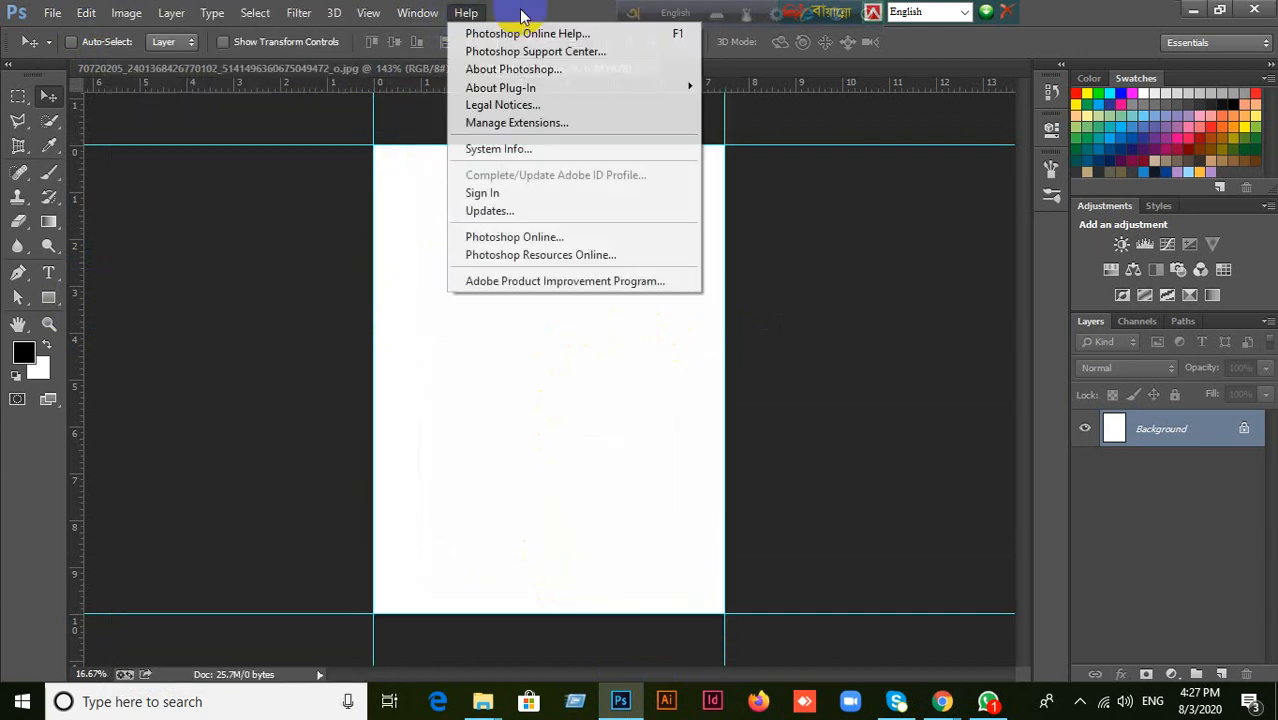
pyautogui.click(521, 15)
pyautogui.click(127, 14)
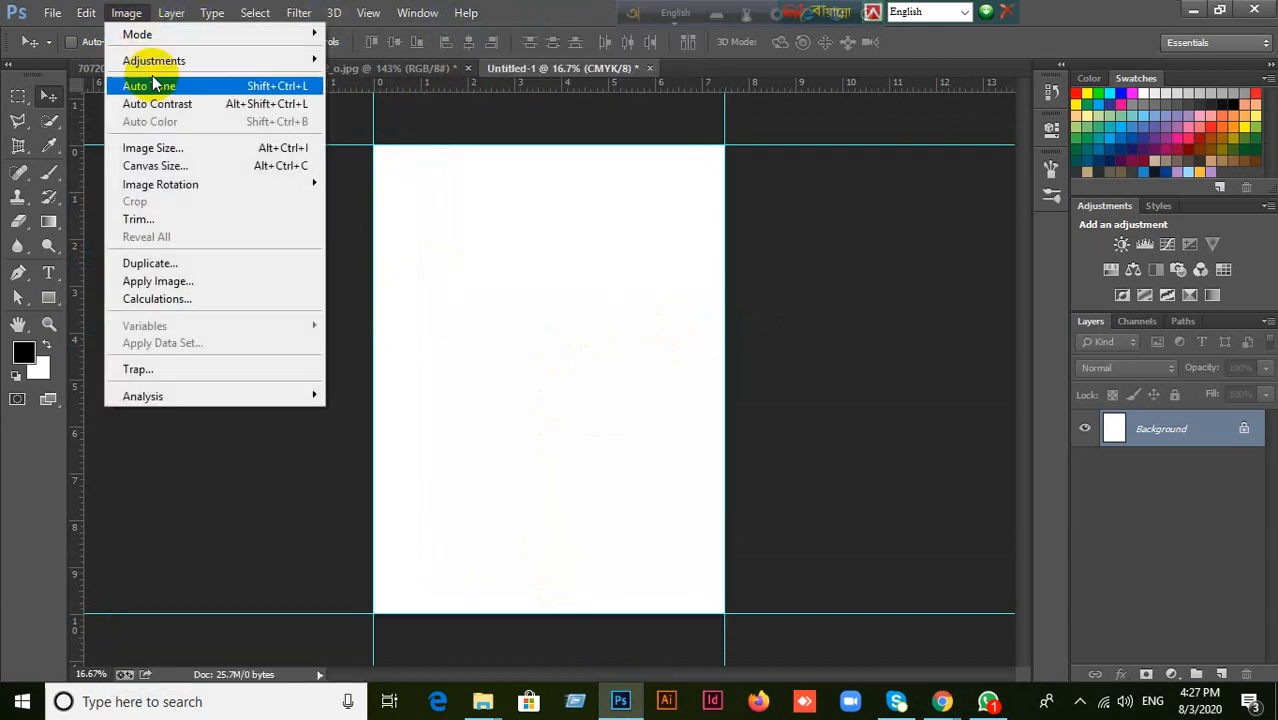
pyautogui.click(160, 166)
pyautogui.click(619, 249)
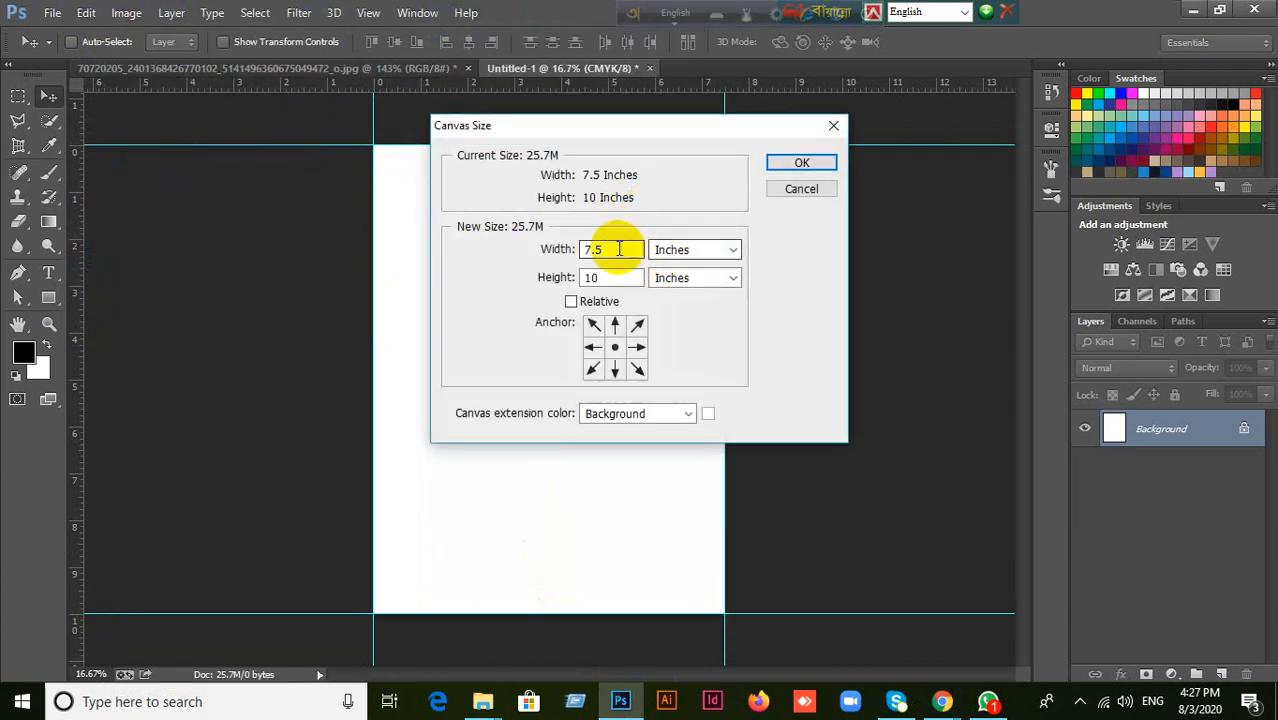
pyautogui.moveTo(618, 250); pyautogui.dragTo(535, 285)
pyautogui.click(571, 302)
pyautogui.write('1')
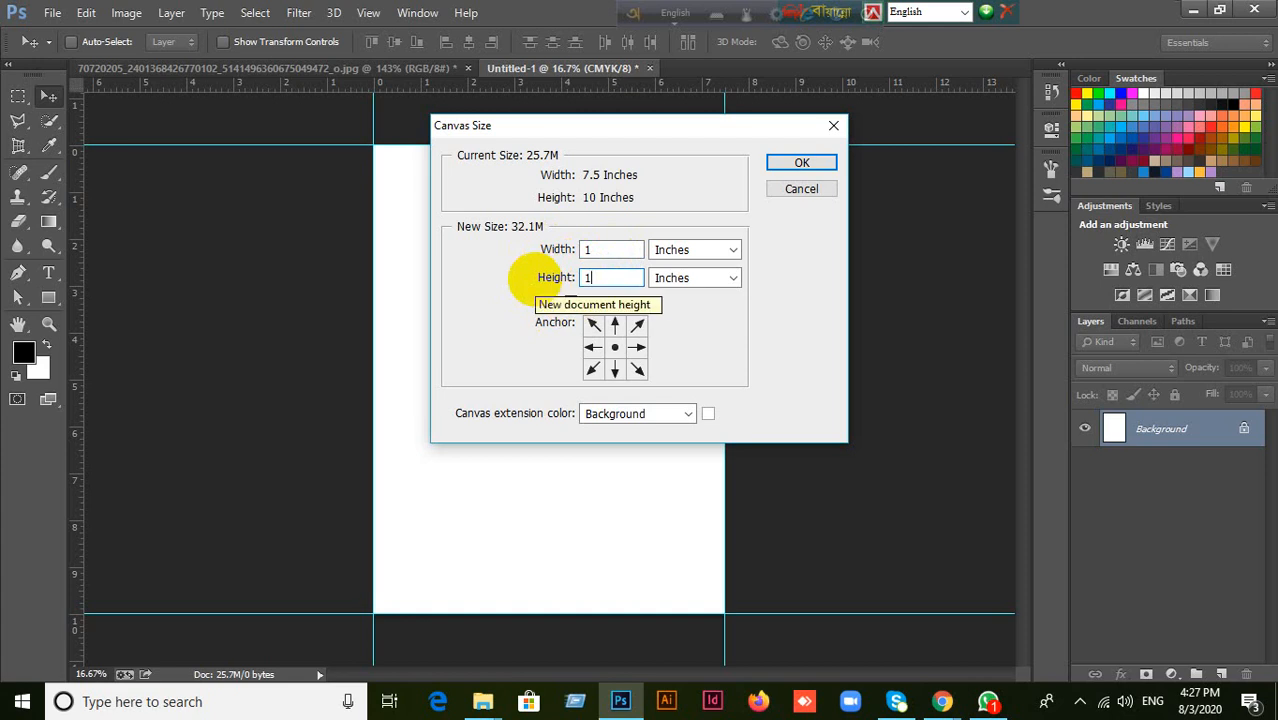
pyautogui.click(800, 164)
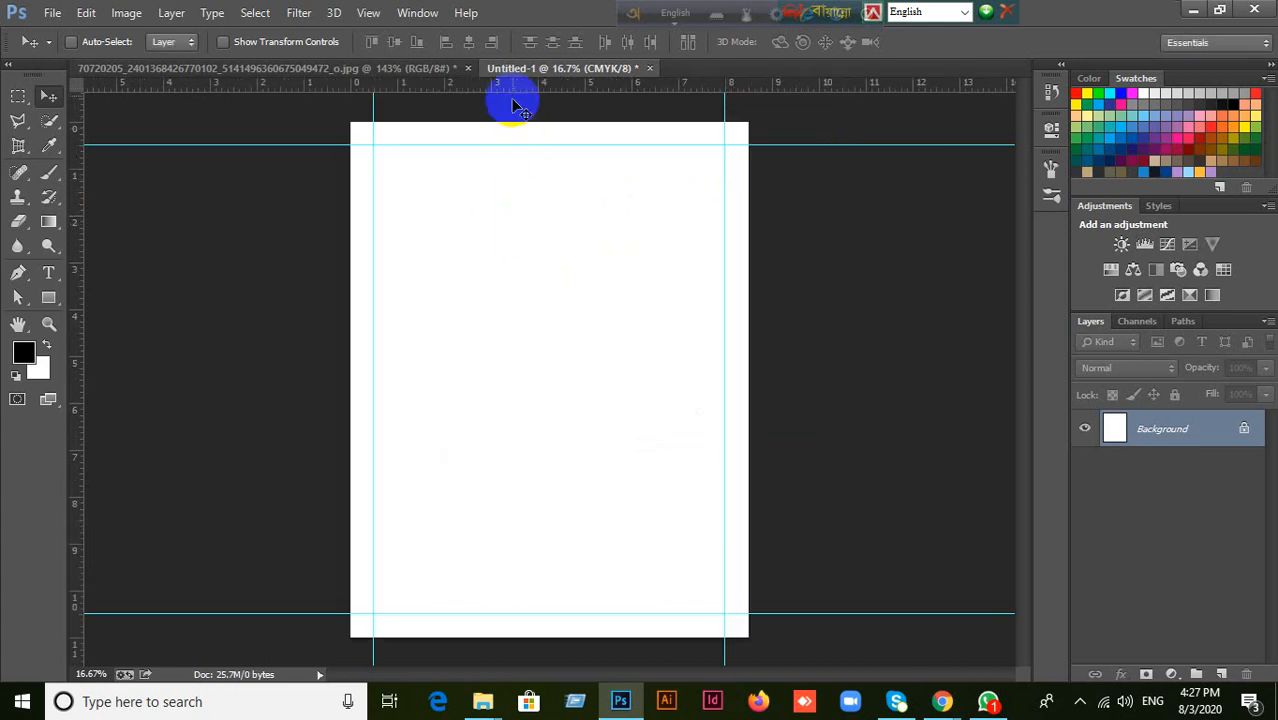
# Add horizontal guides along the top and bottom edges of the enlarged canvas.
pyautogui.moveTo(516, 95); pyautogui.dragTo(513, 121)
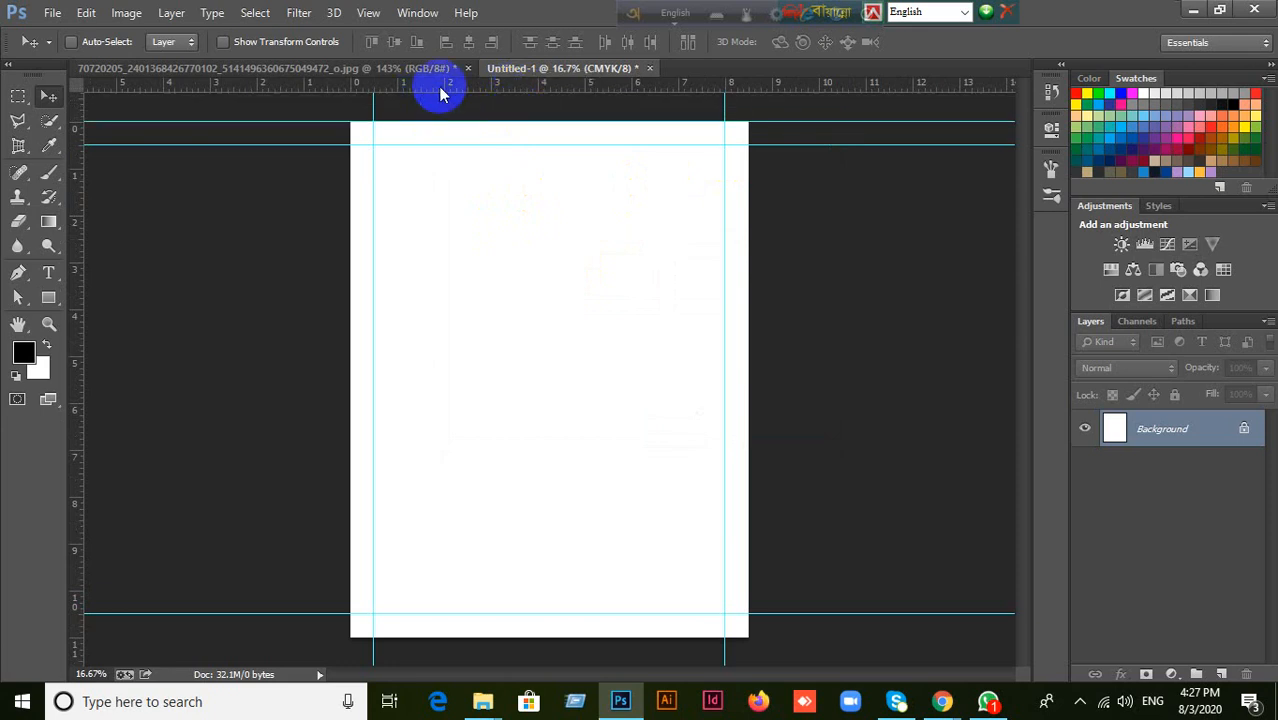
pyautogui.moveTo(436, 91); pyautogui.dragTo(500, 636)
pyautogui.click(48, 297)
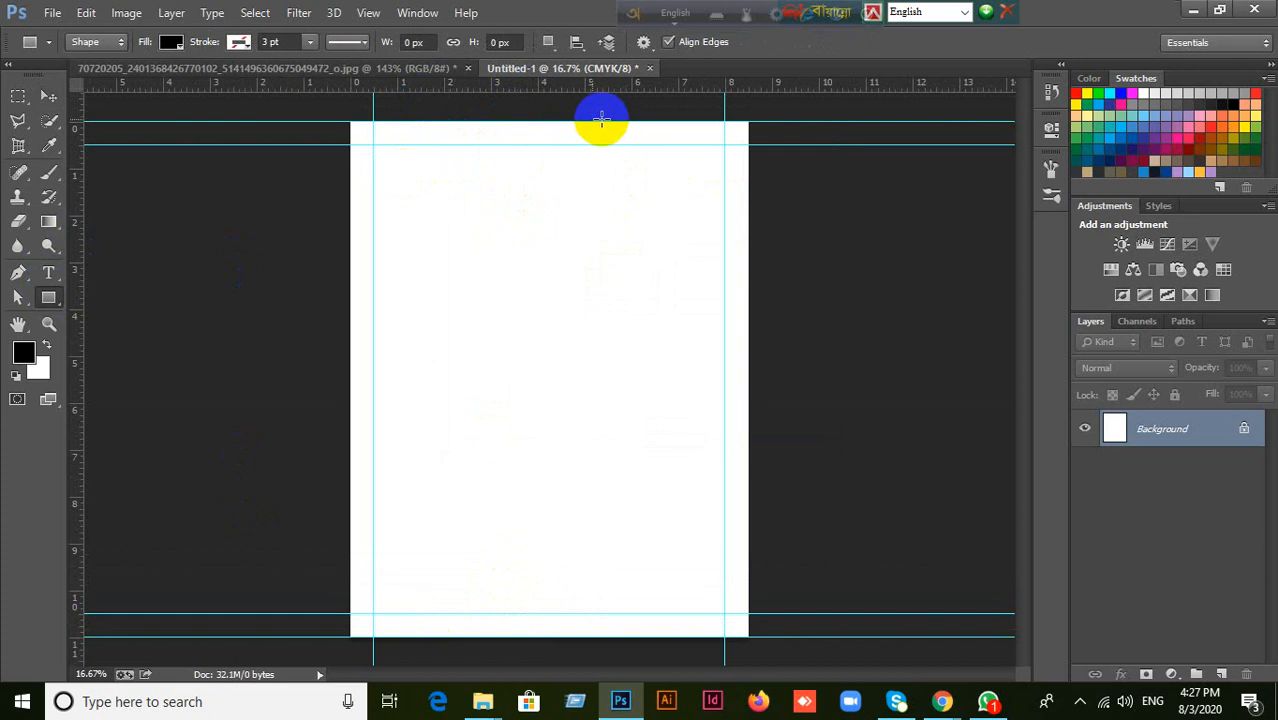
pyautogui.click(548, 42)
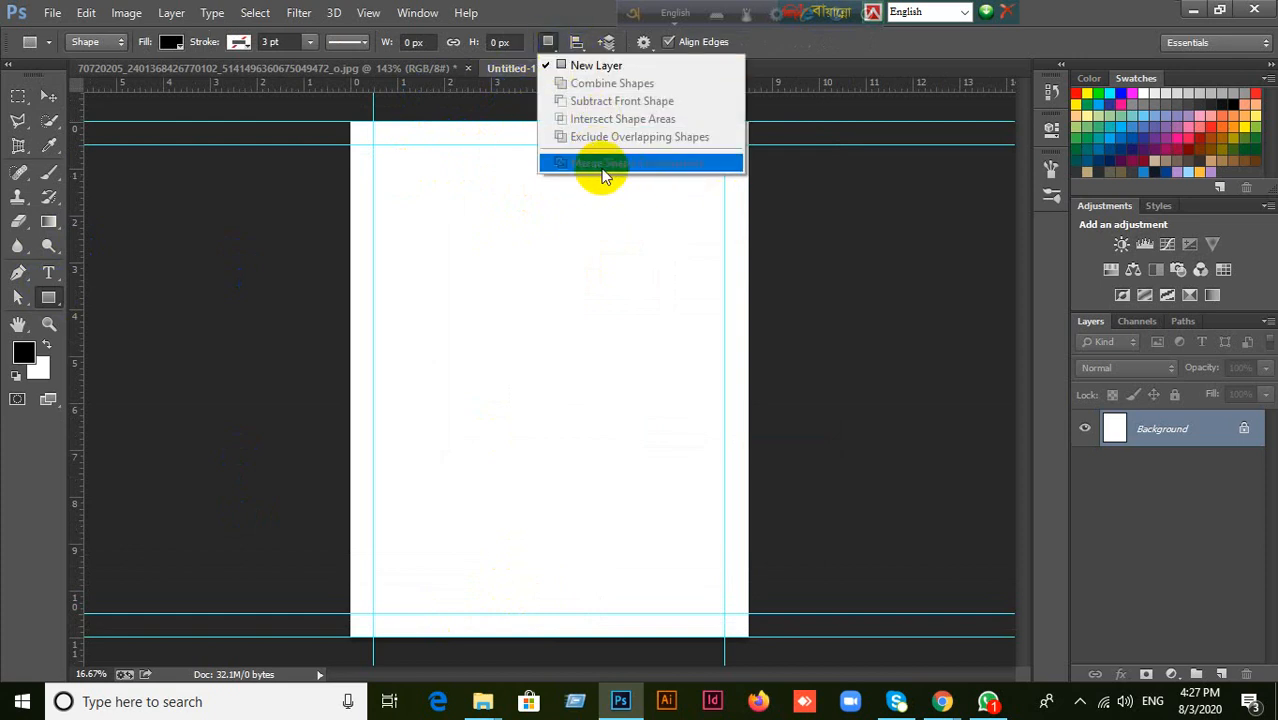
pyautogui.click(385, 134)
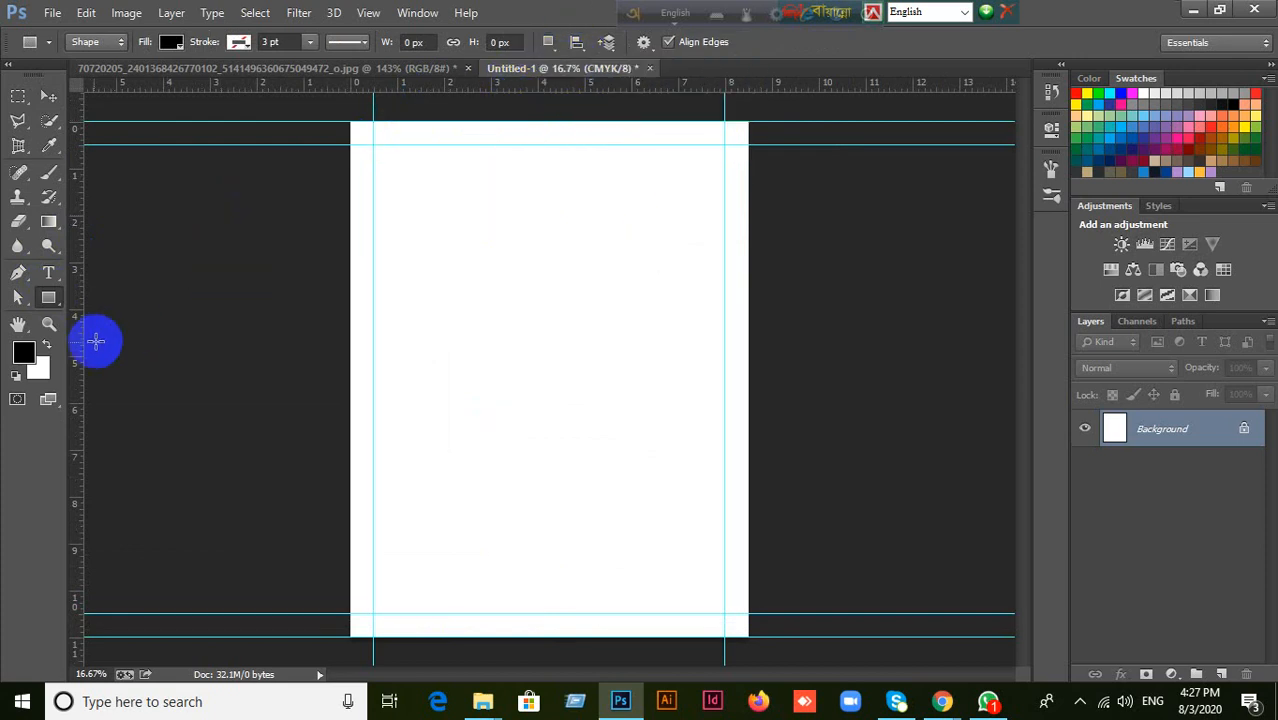
# Add vertical guides along the left and right edges of the enlarged canvas, and switch to the Move tool.
pyautogui.moveTo(80, 350); pyautogui.dragTo(350, 354)
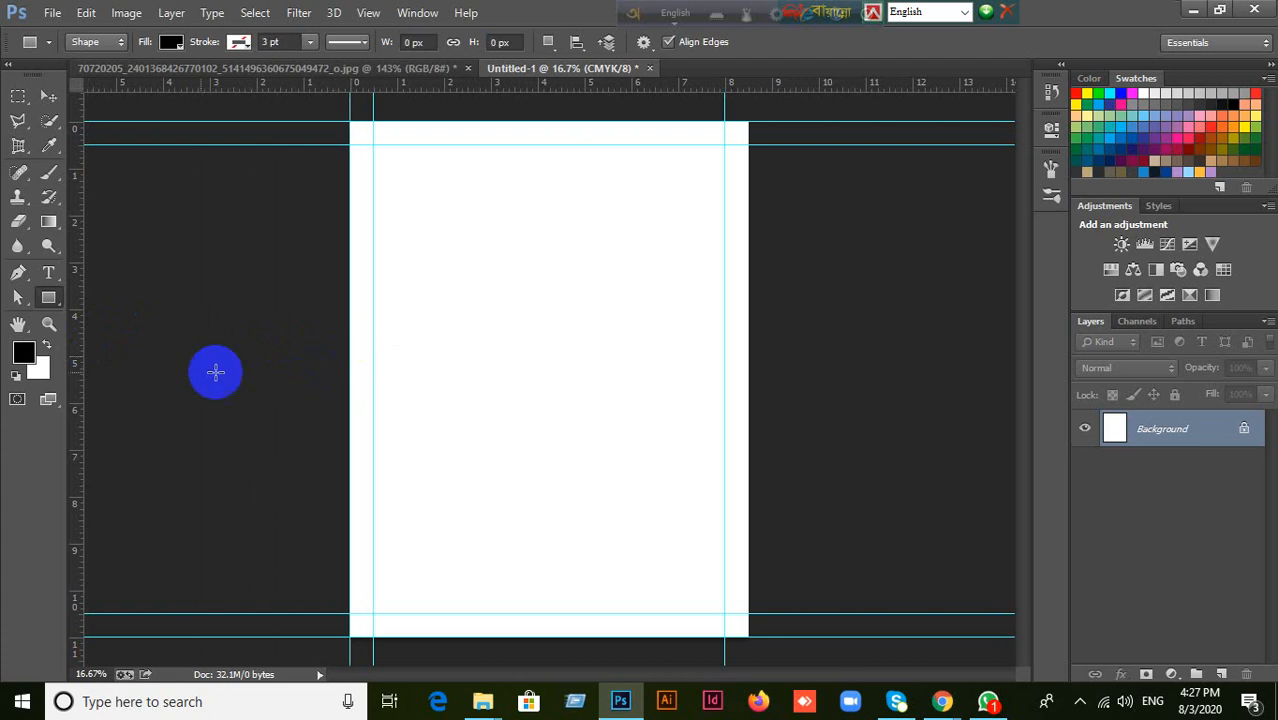
pyautogui.moveTo(80, 363); pyautogui.dragTo(747, 358)
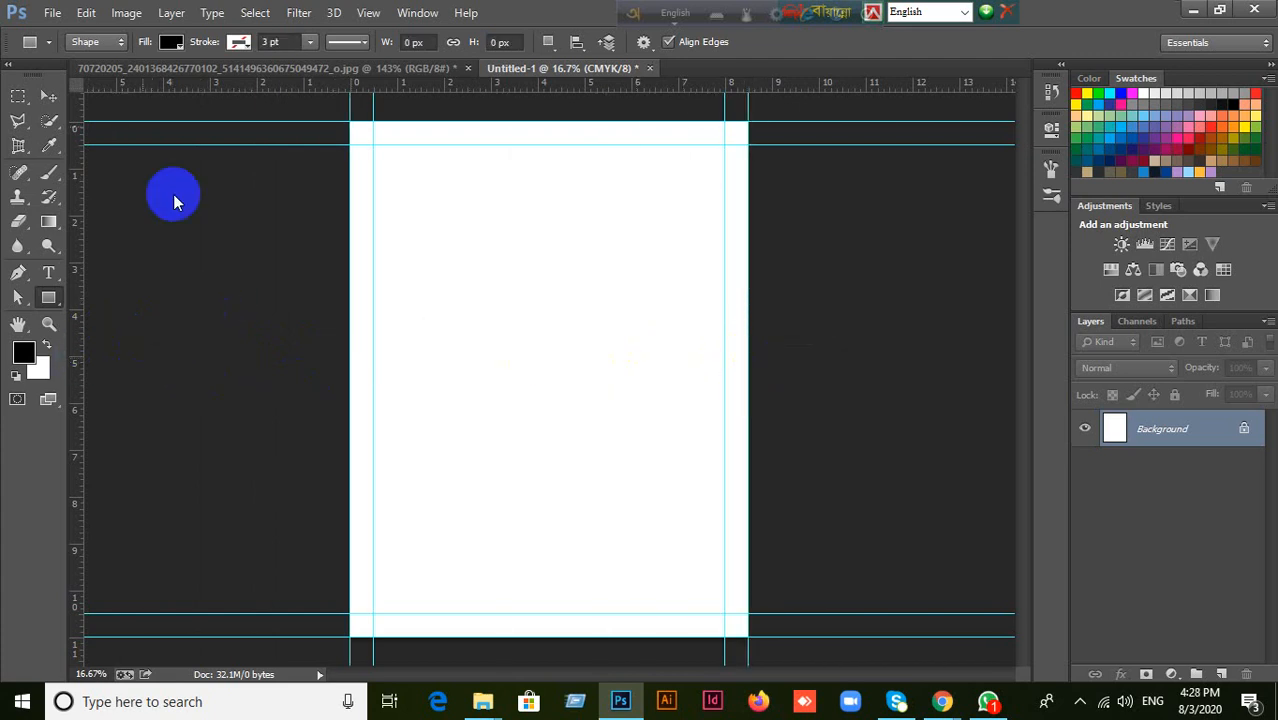
pyautogui.click(48, 96)
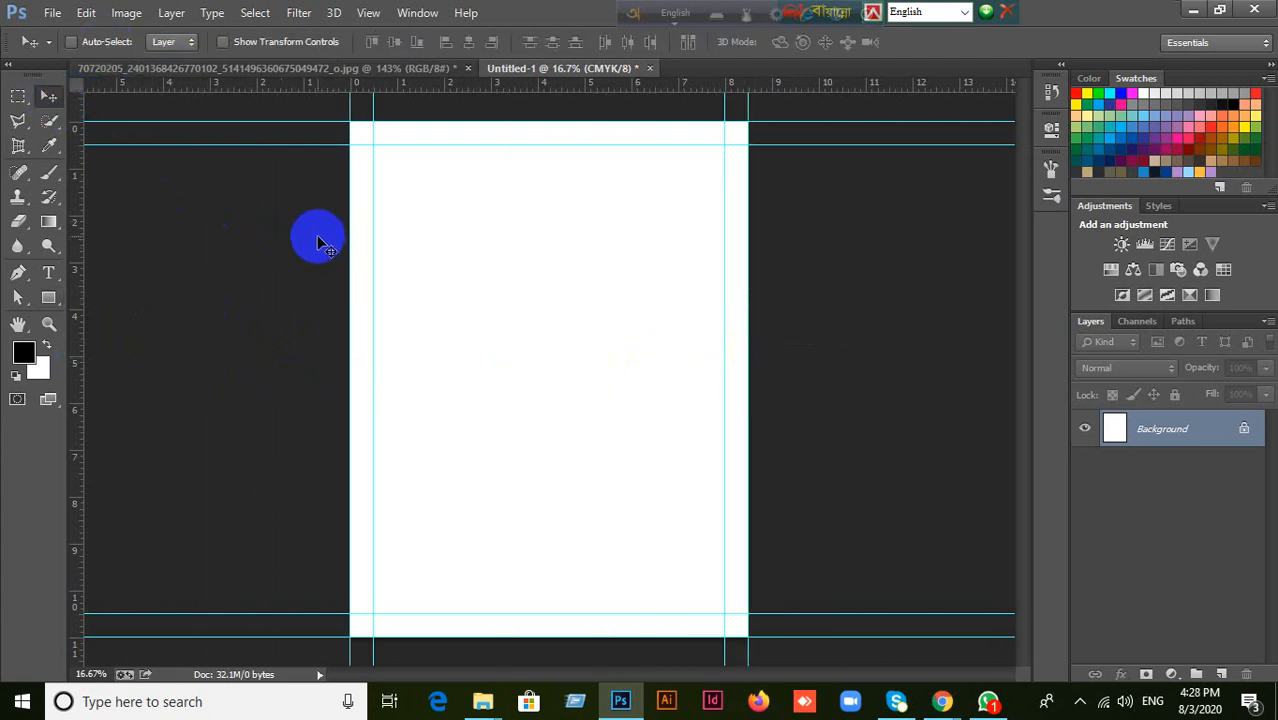
# Extend the canvas with relative sizing by 0.25 inches in both width and height.
pyautogui.click(116, 16)
pyautogui.click(135, 165)
pyautogui.click(596, 301)
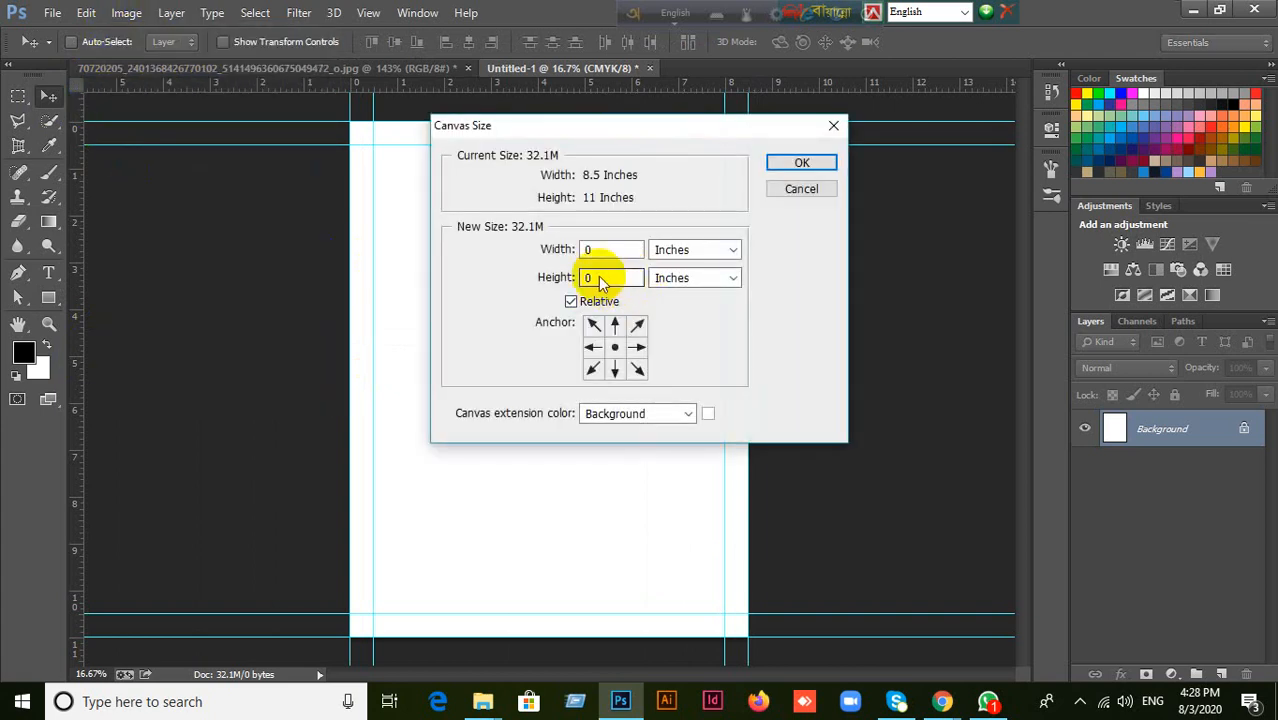
pyautogui.click(619, 276)
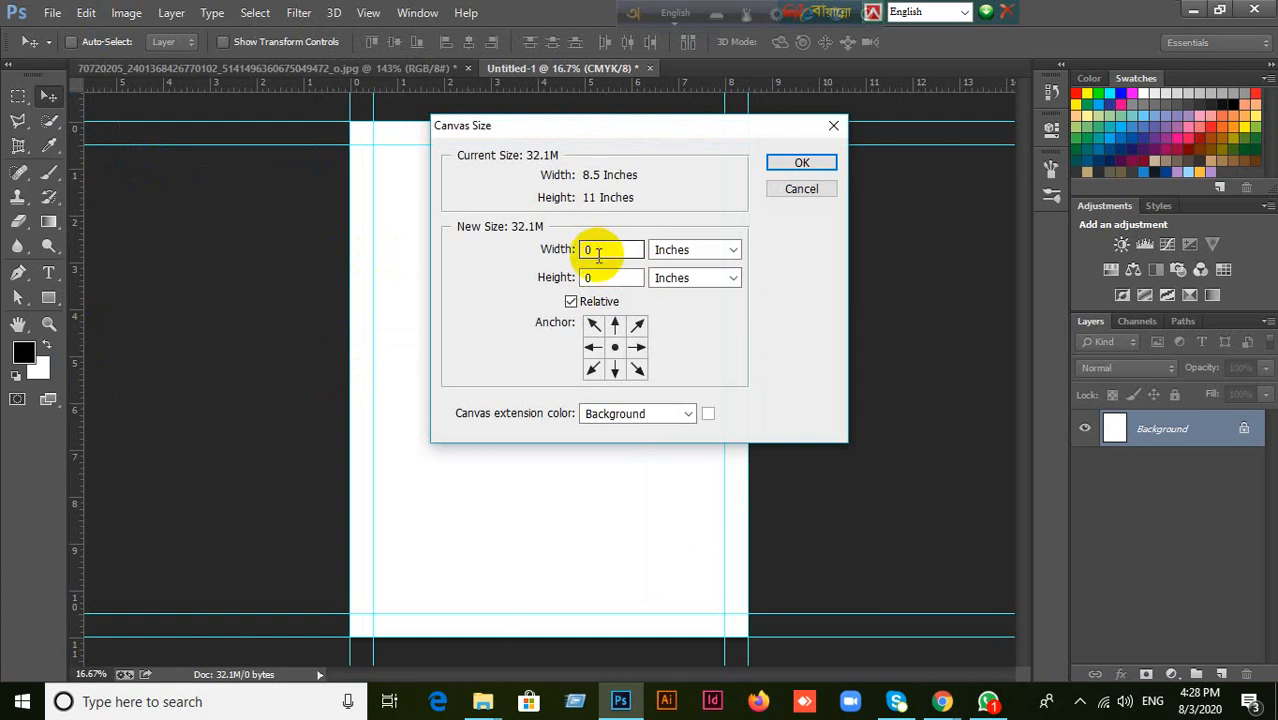
pyautogui.doubleClick(598, 252)
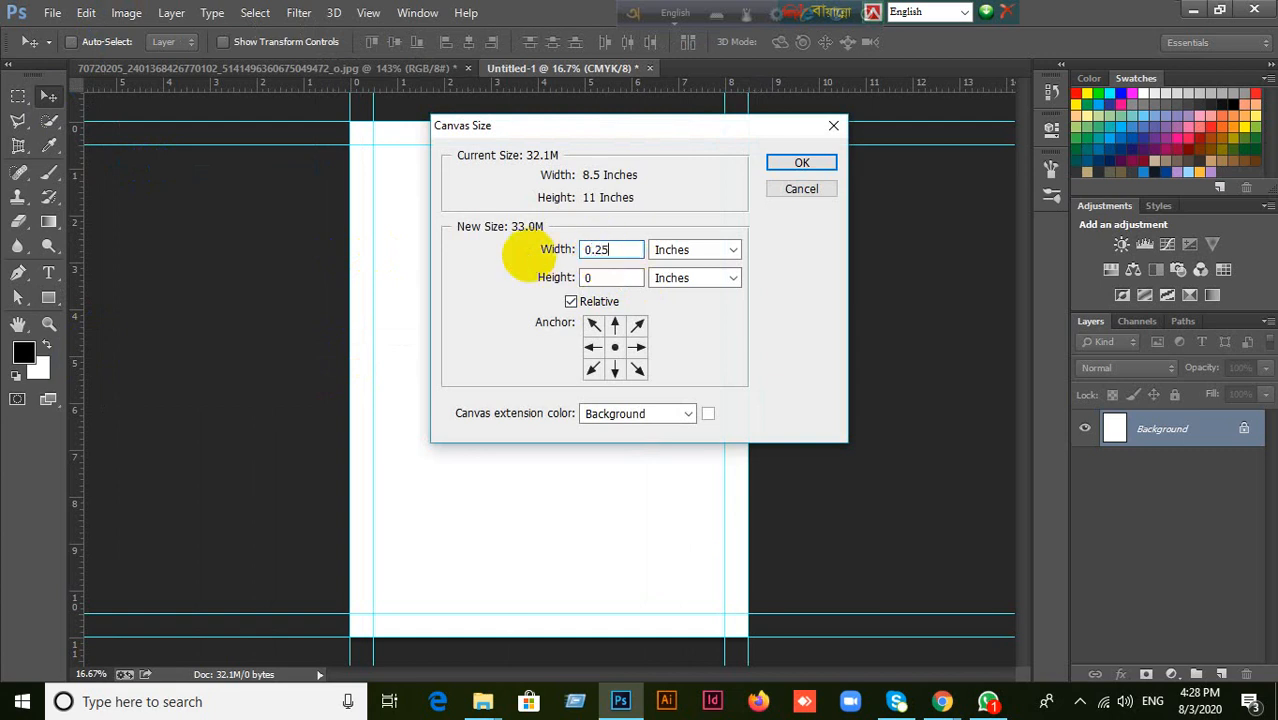
pyautogui.press('Tab')
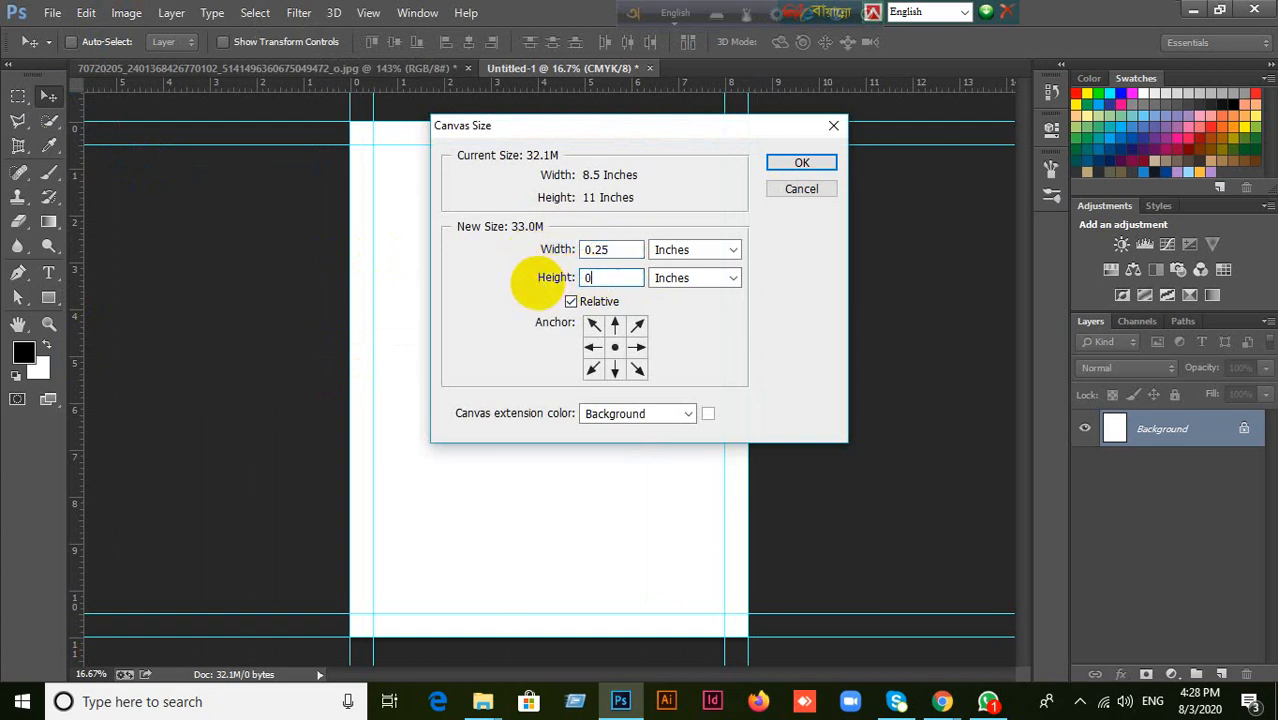
pyautogui.write('0.25')
pyautogui.click(801, 162)
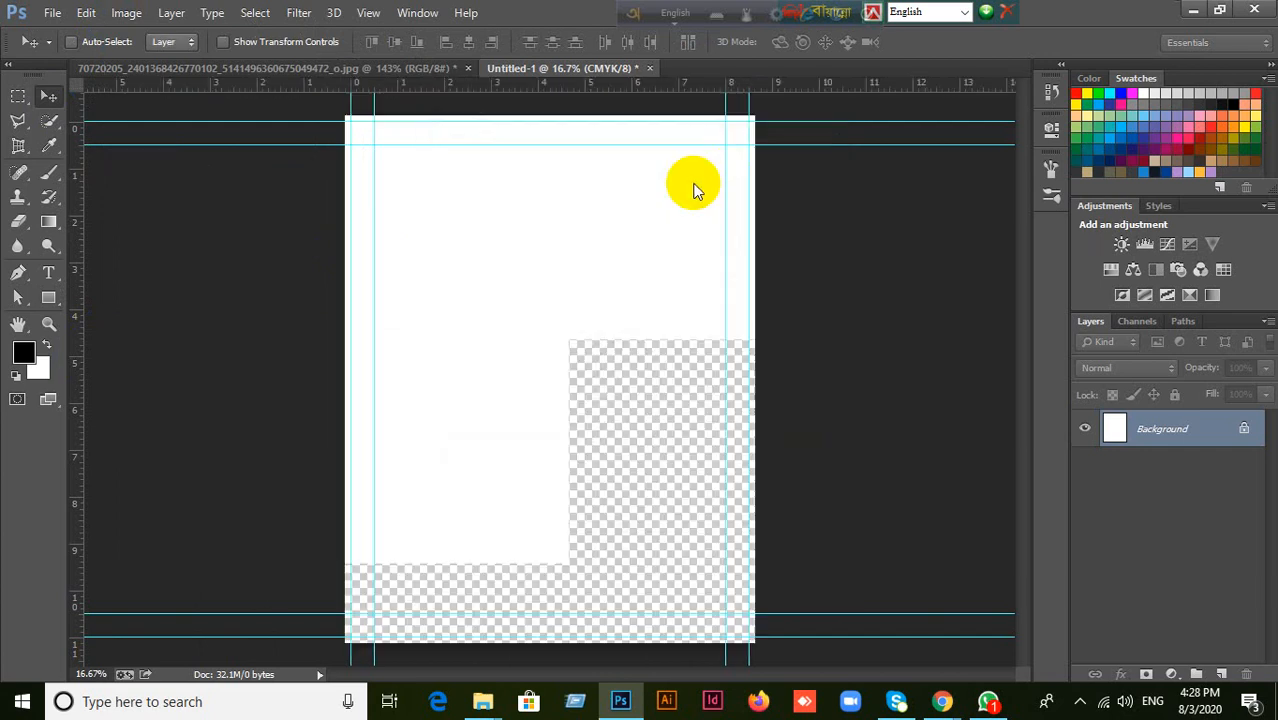
# Add guides along the top, bottom, left and right edges of the newly enlarged canvas.
pyautogui.moveTo(491, 84); pyautogui.dragTo(568, 635)
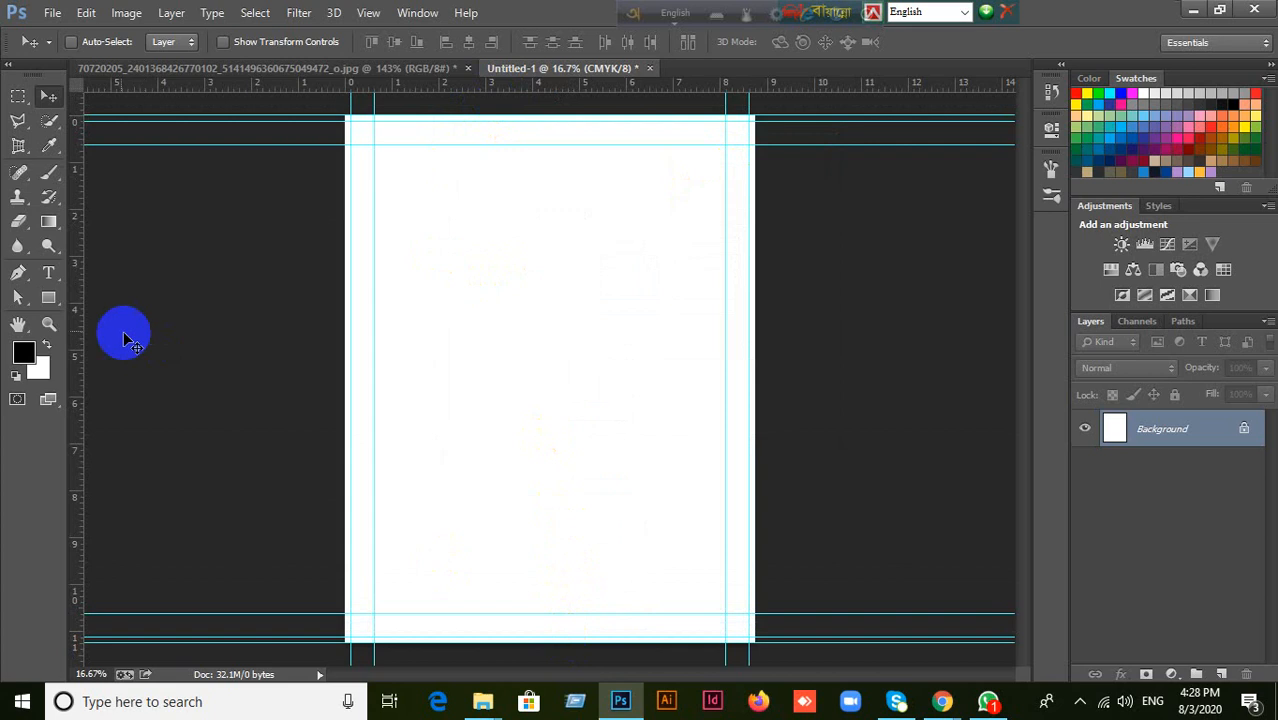
pyautogui.moveTo(81, 313); pyautogui.dragTo(345, 341)
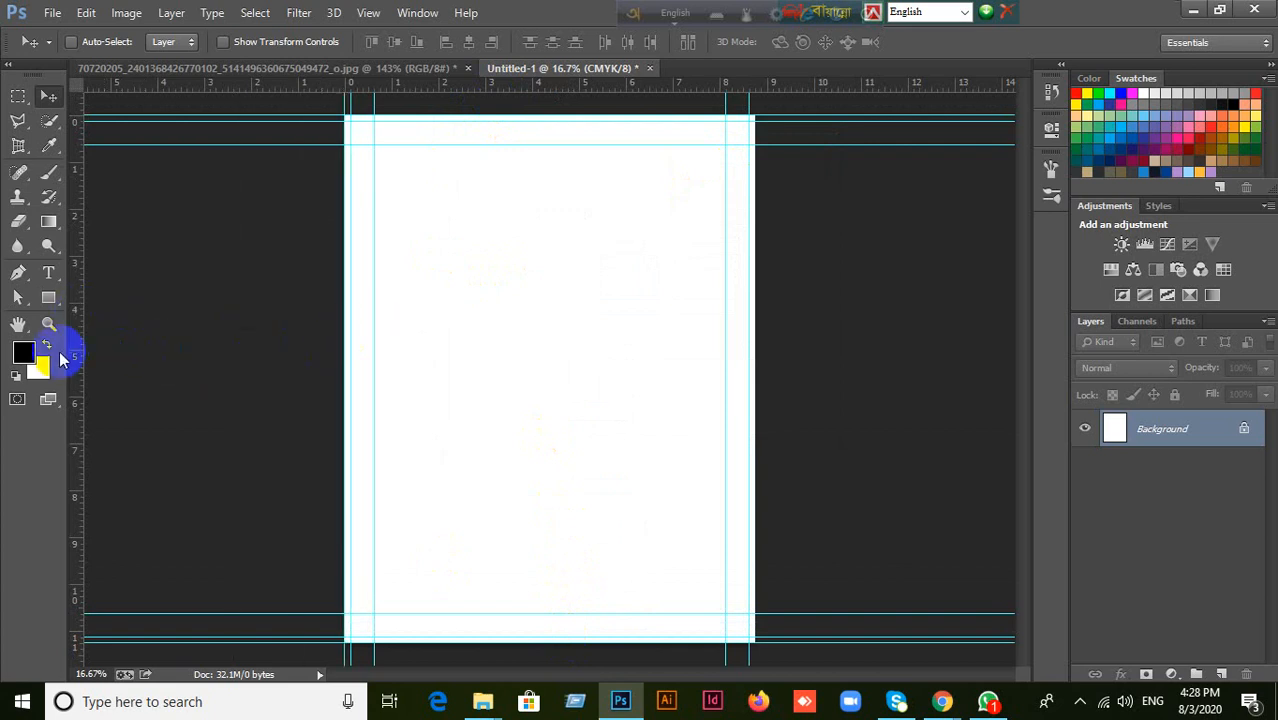
pyautogui.moveTo(78, 352); pyautogui.dragTo(755, 348)
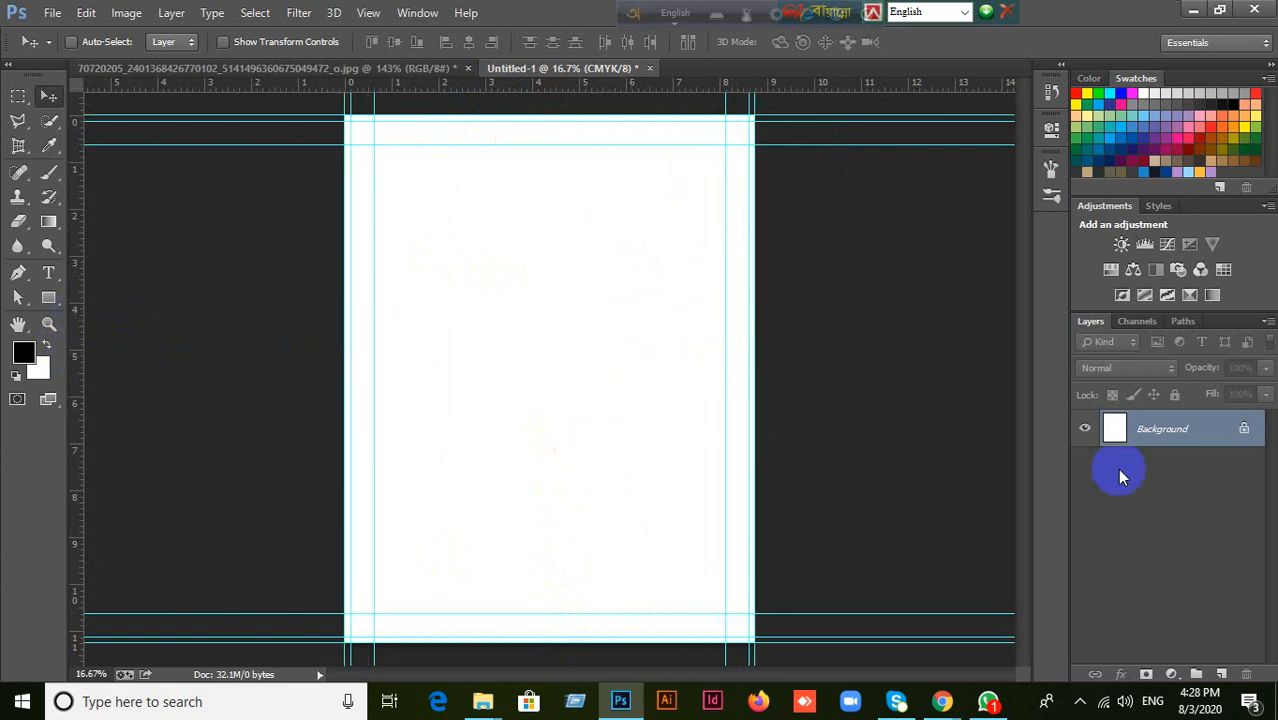
# Draw a 2625 by 3375 px rectangle shape covering the whole canvas and set its fill to white (#ffffff).
pyautogui.click(47, 302)
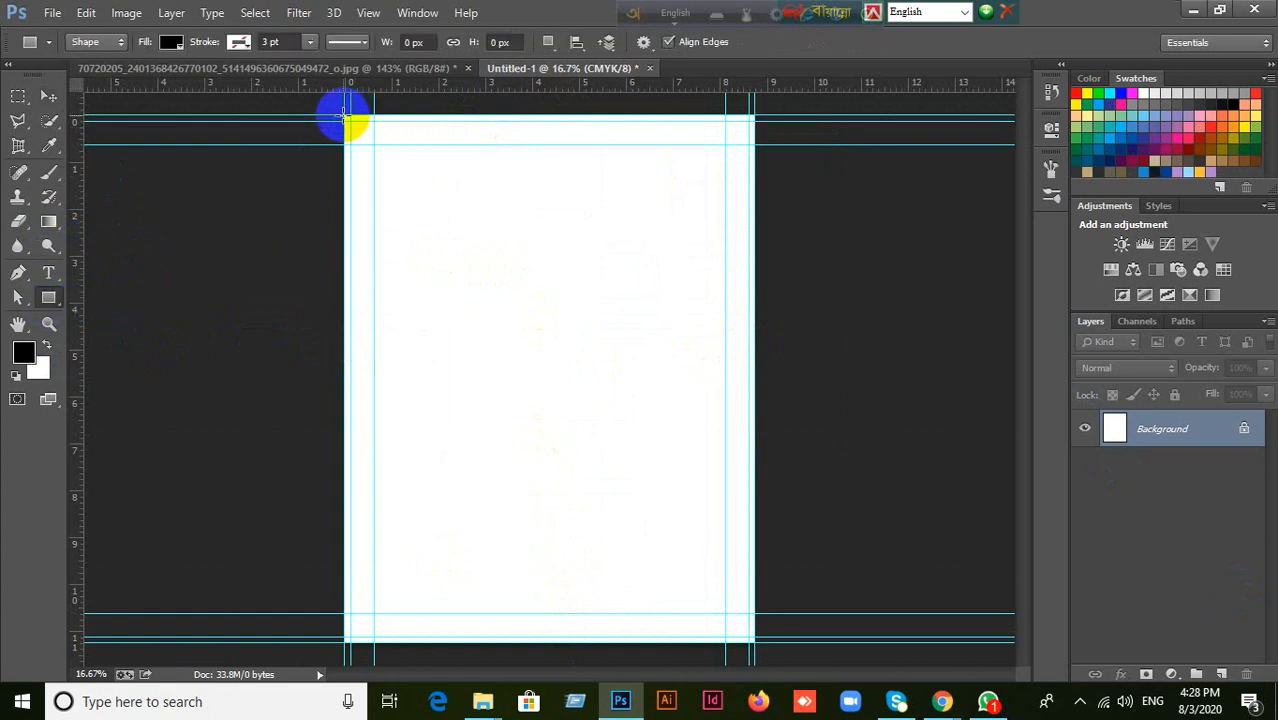
pyautogui.moveTo(345, 118); pyautogui.dragTo(755, 645)
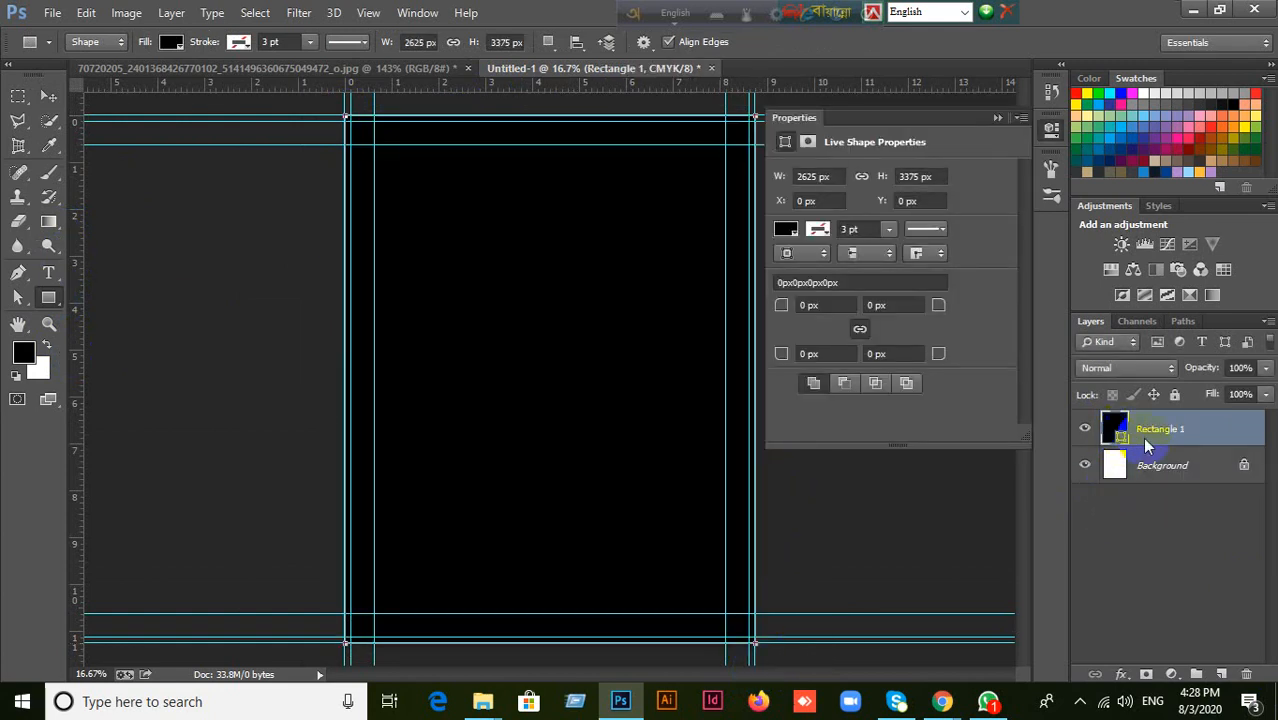
pyautogui.doubleClick(1115, 430)
pyautogui.moveTo(599, 365); pyautogui.dragTo(365, 151)
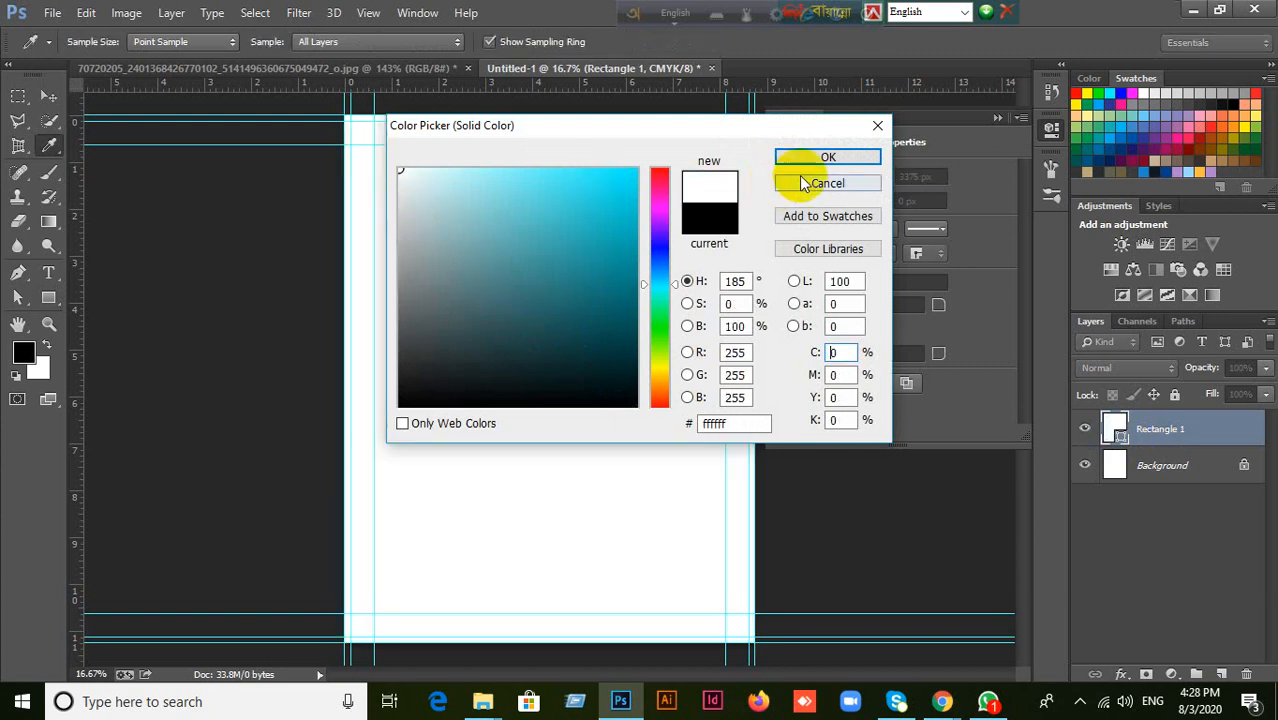
pyautogui.click(815, 157)
pyautogui.click(1001, 121)
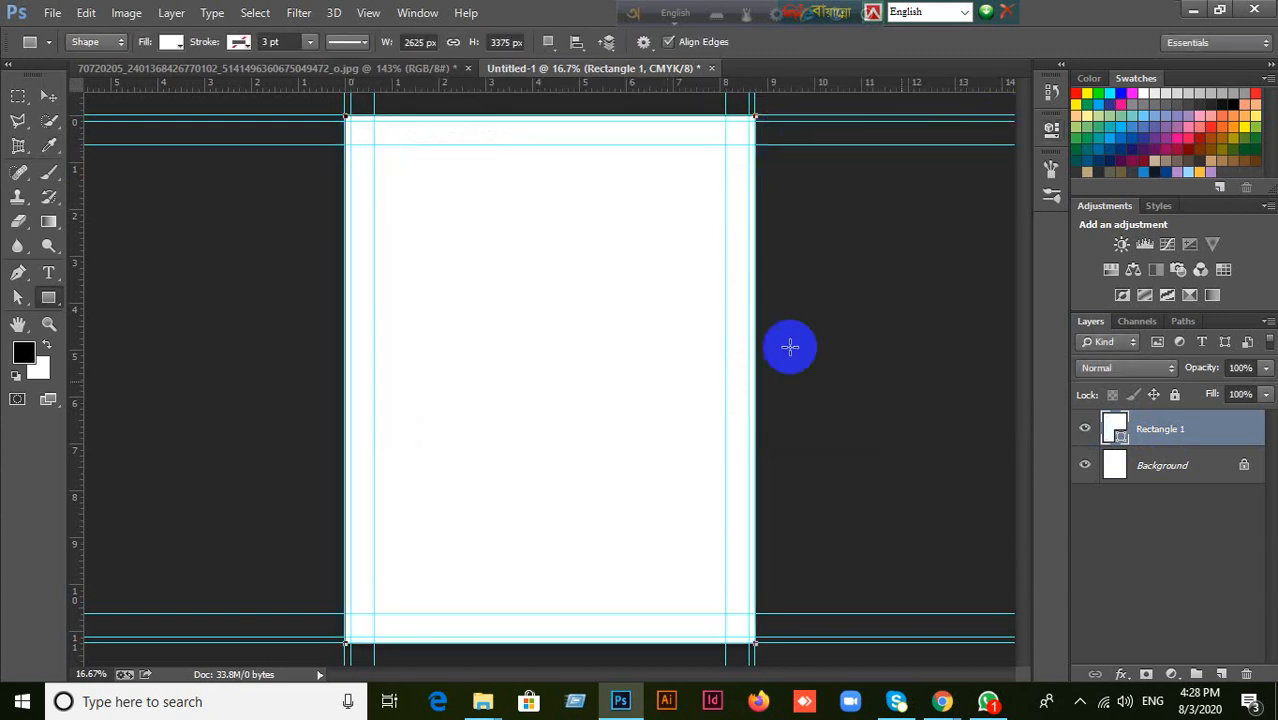
# Delete the locked Background layer and rename the white rectangle's layer Background.
pyautogui.click(1170, 474)
pyautogui.press('Delete')
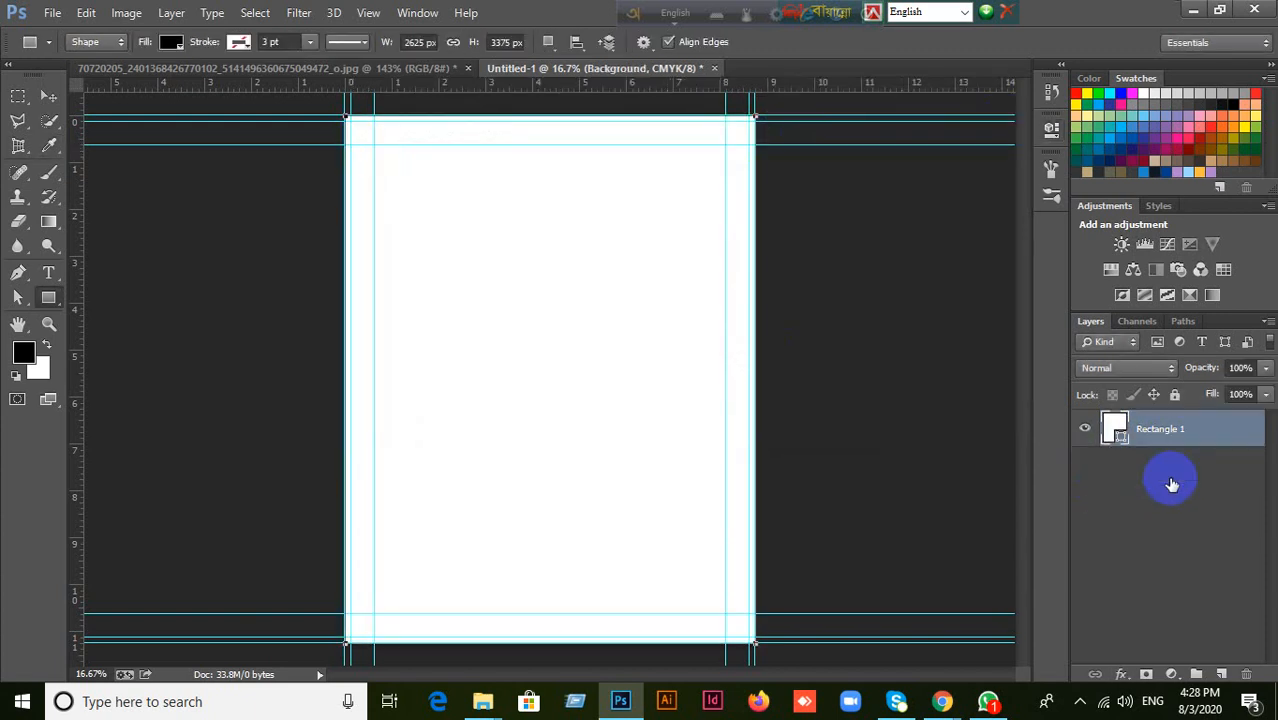
pyautogui.doubleClick(1170, 430)
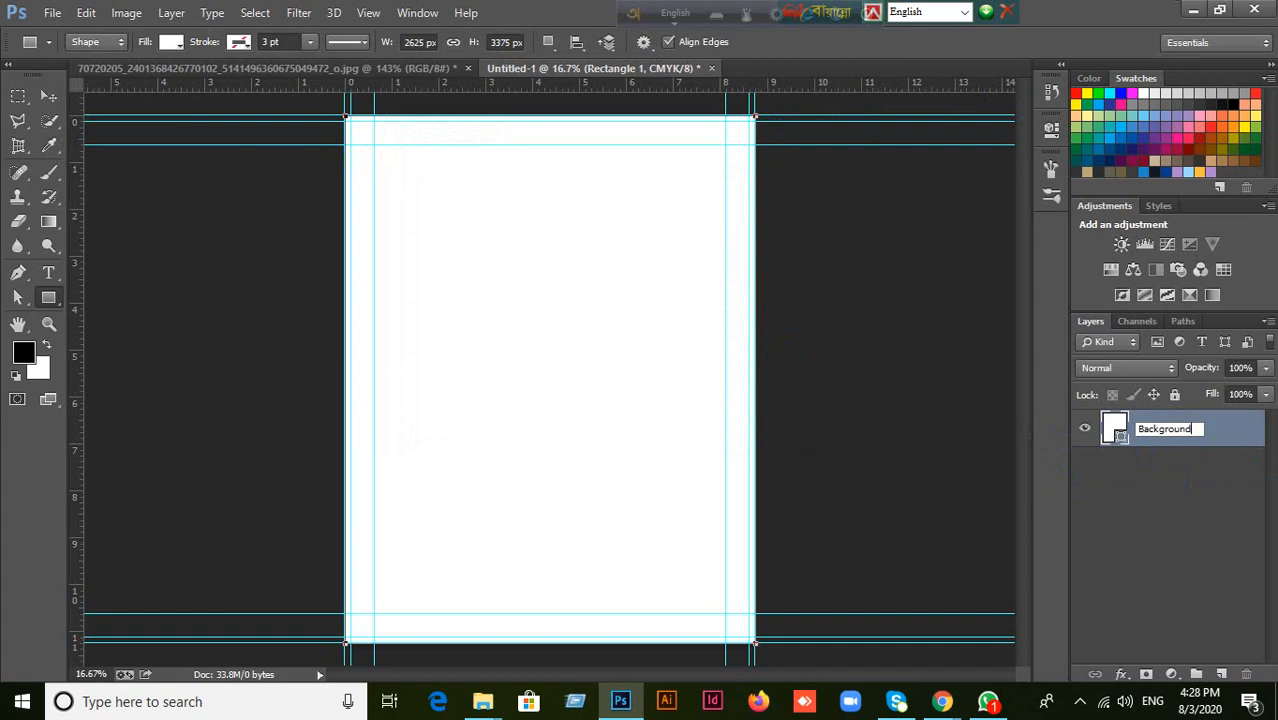
pyautogui.click(48, 96)
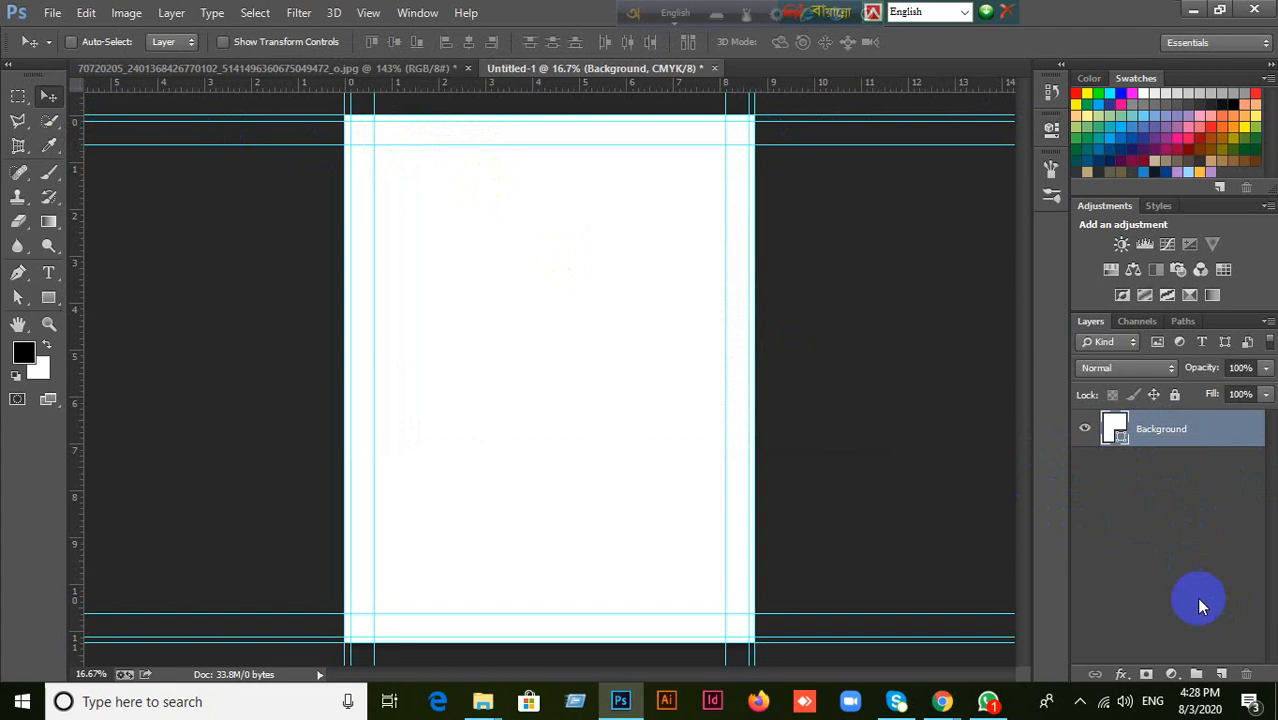
# Duplicate the Background shape layer and set the copy's fill to magenta #ec00e9.
pyautogui.hotkey('ctrl', 'j')
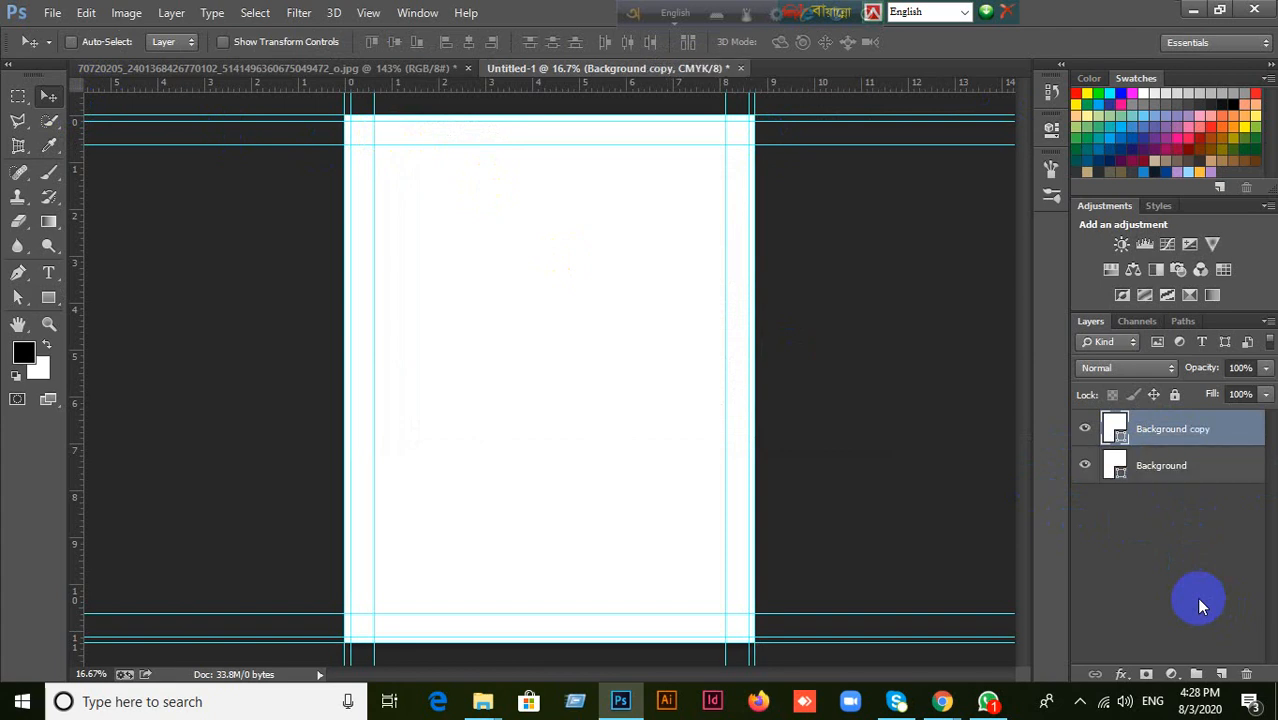
pyautogui.doubleClick(1115, 440)
pyautogui.moveTo(645, 400); pyautogui.dragTo(645, 214)
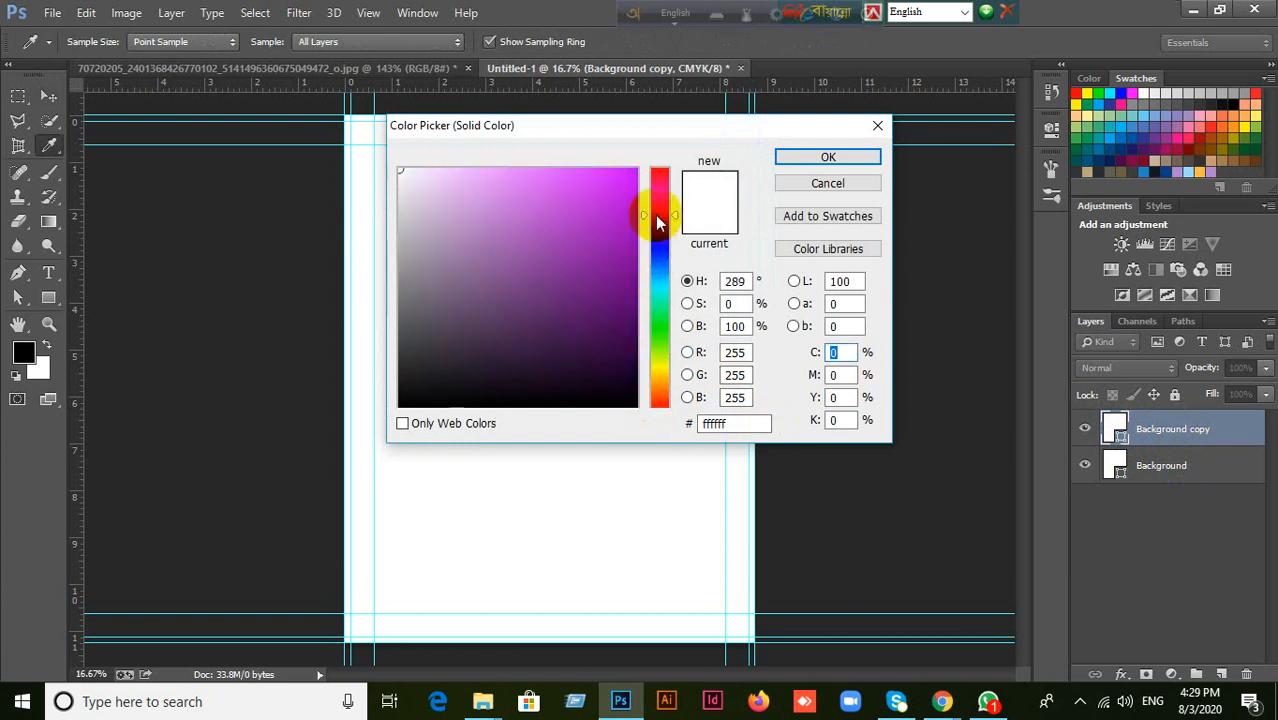
pyautogui.click(846, 164)
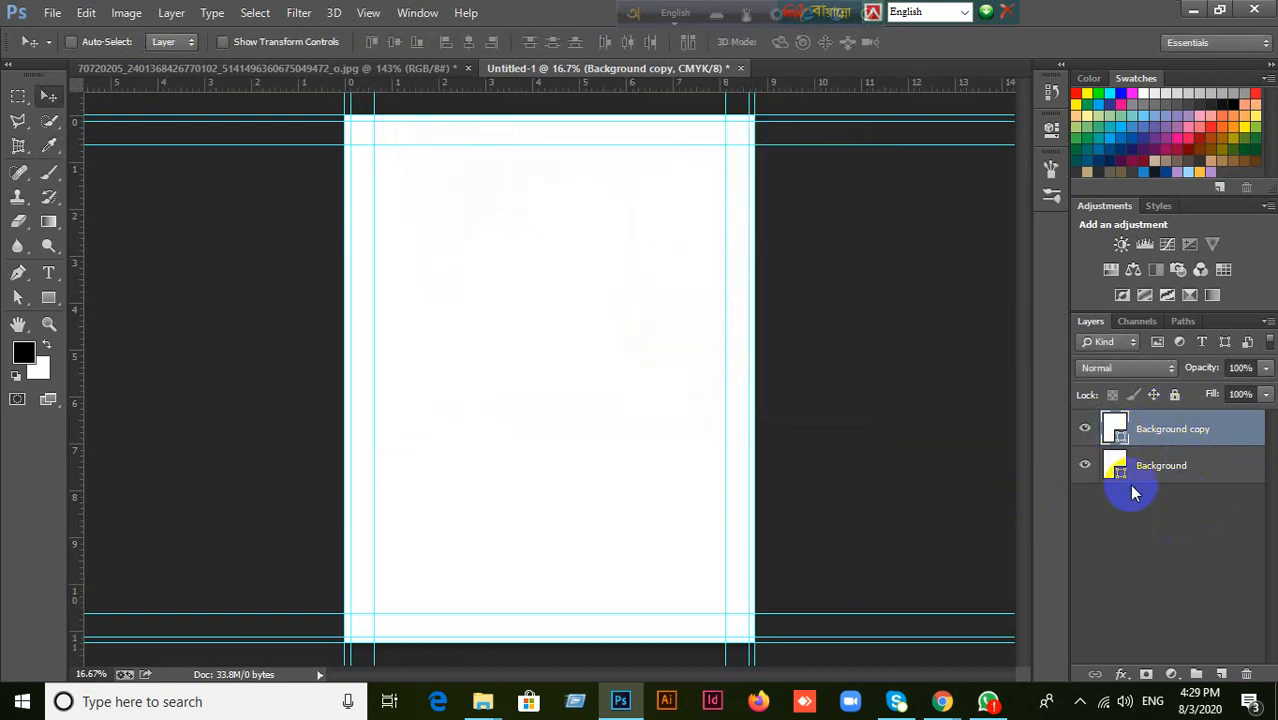
pyautogui.doubleClick(1115, 437)
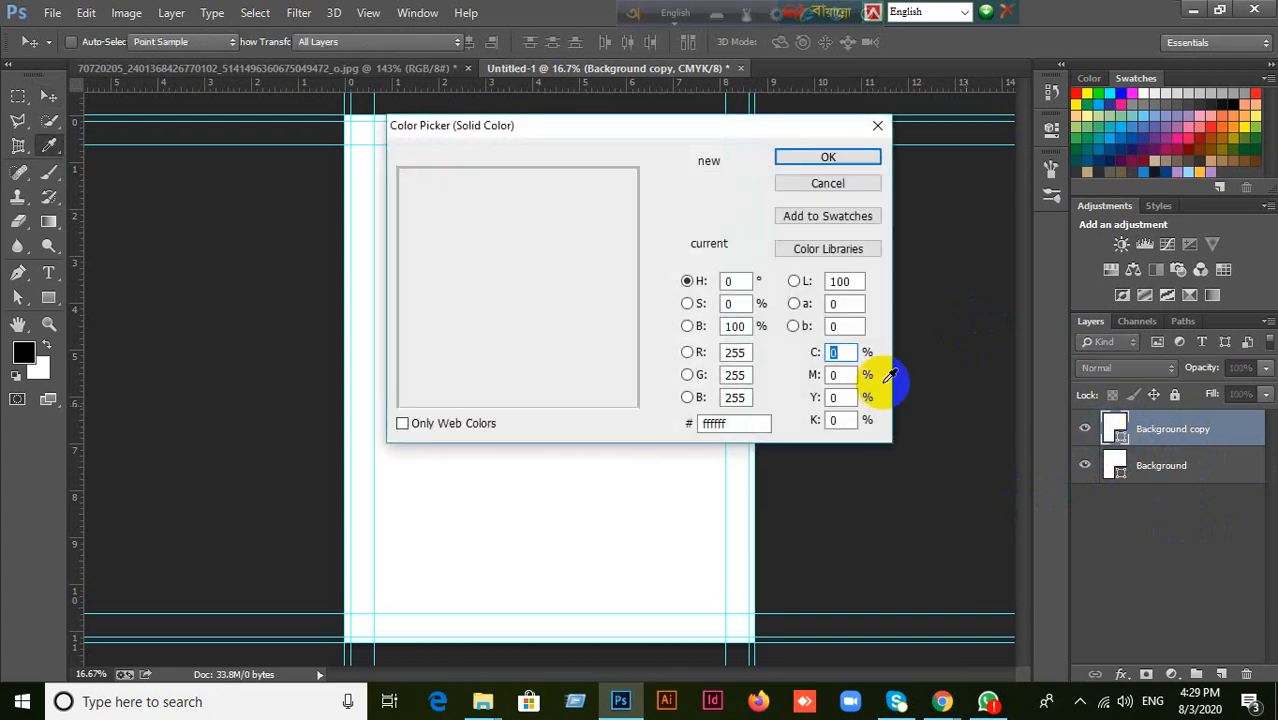
pyautogui.click(609, 201)
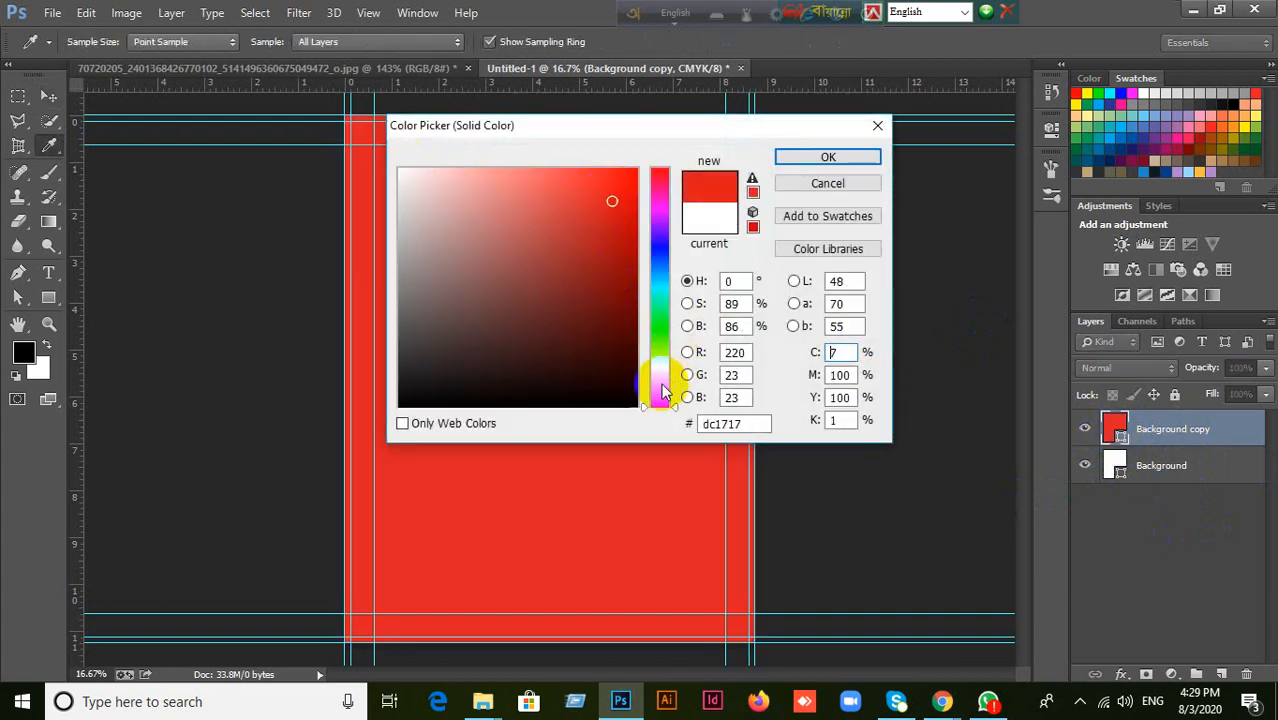
pyautogui.moveTo(645, 408)
pyautogui.mouseDown()
pyautogui.moveTo(662, 200)
pyautogui.moveTo(655, 213)
pyautogui.moveTo(625, 177)
pyautogui.moveTo(635, 186)
pyautogui.mouseUp()
pyautogui.click(828, 158)
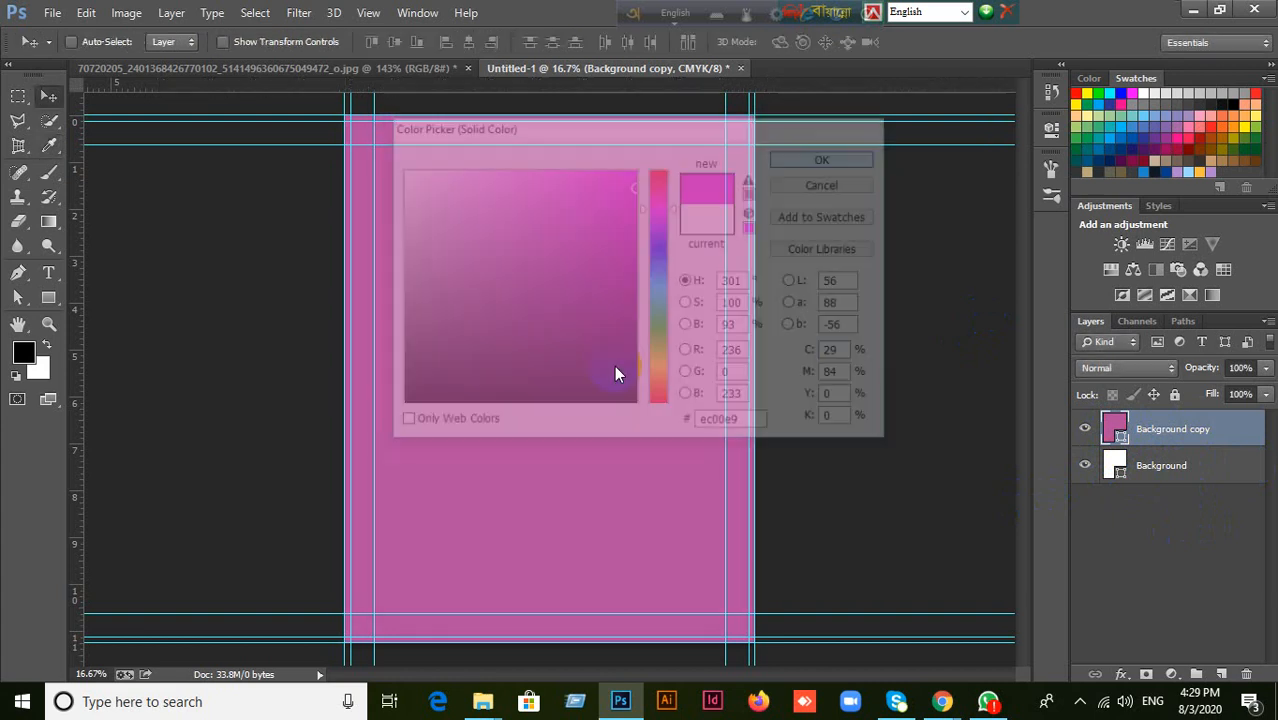
# Subtract a 2550 by 3300 px rectangle from the magenta shape along the inner bleed guides, leaving a thin border.
pyautogui.click(45, 298)
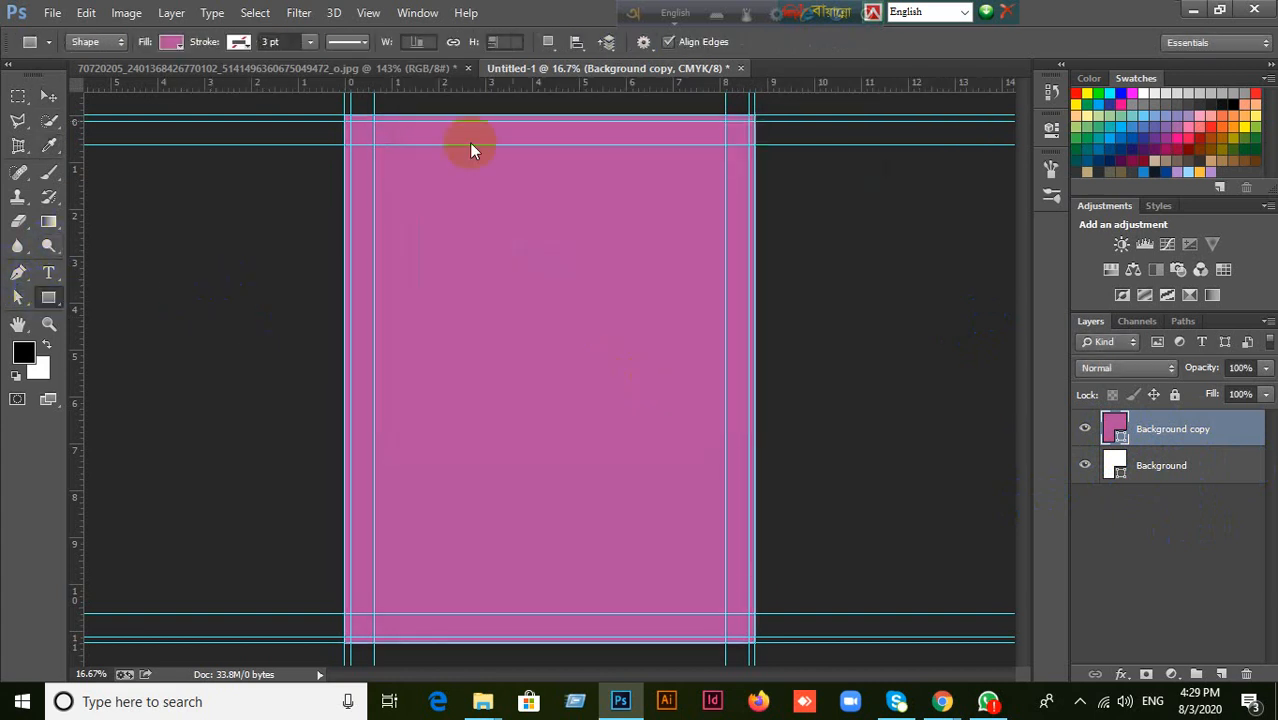
pyautogui.click(548, 41)
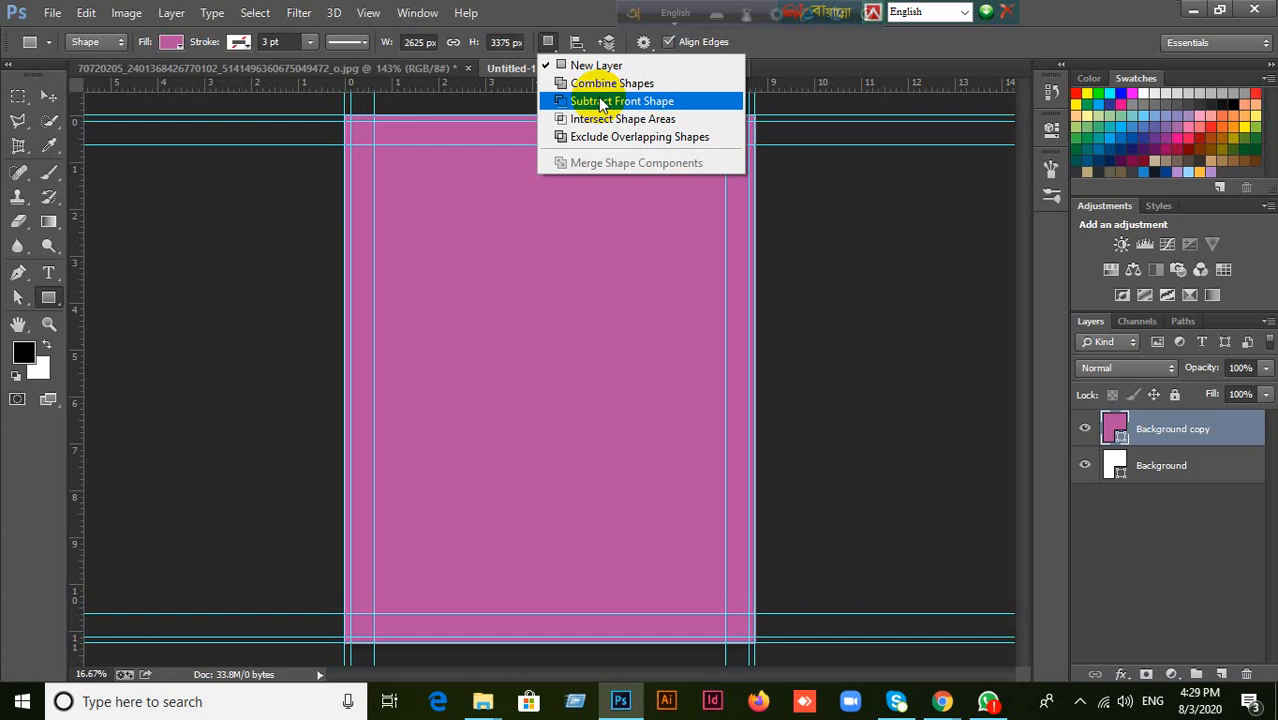
pyautogui.click(585, 100)
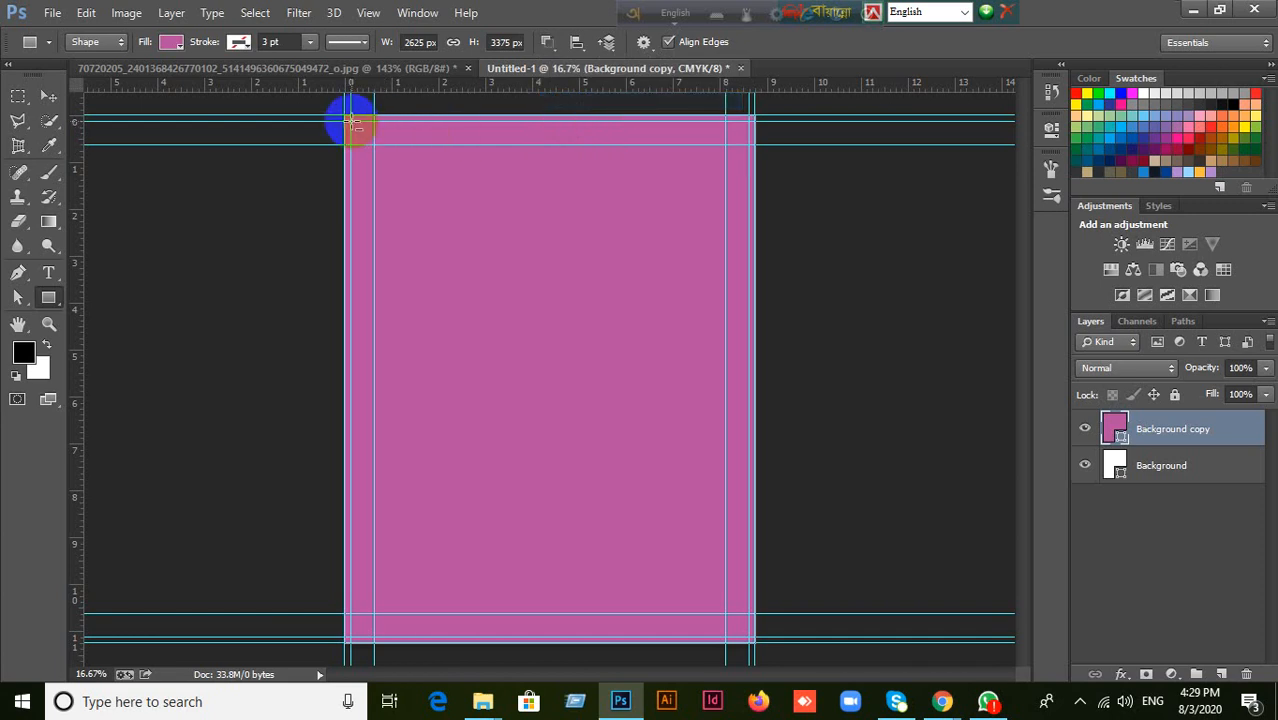
pyautogui.moveTo(350, 122); pyautogui.dragTo(749, 636)
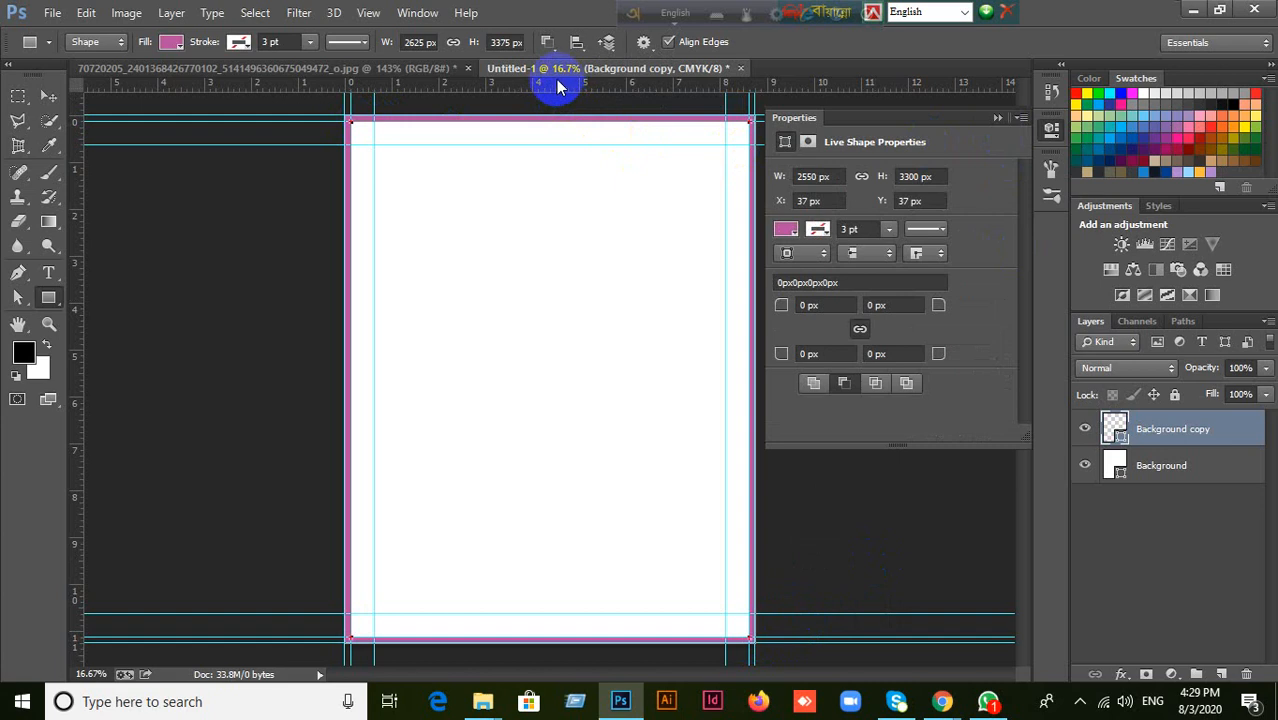
# Merge the magenta border's shape components and hide the Background copy layer.
pyautogui.click(549, 45)
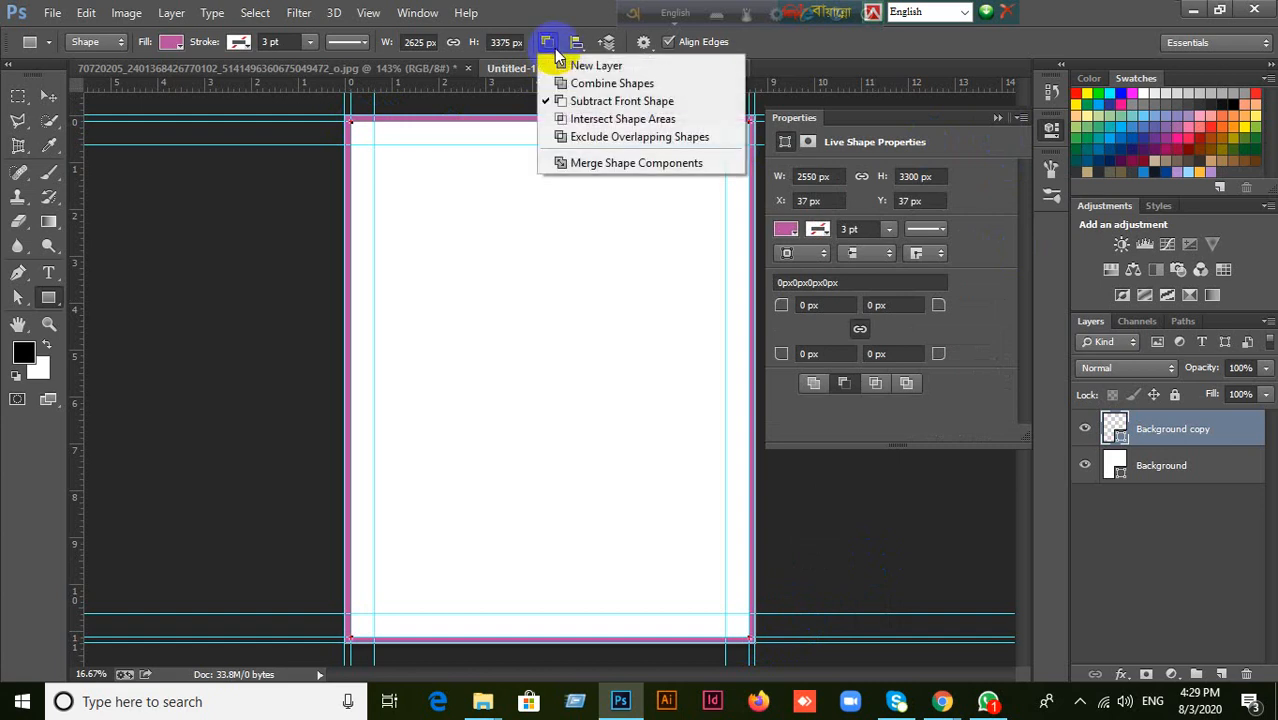
pyautogui.click(591, 166)
pyautogui.click(693, 258)
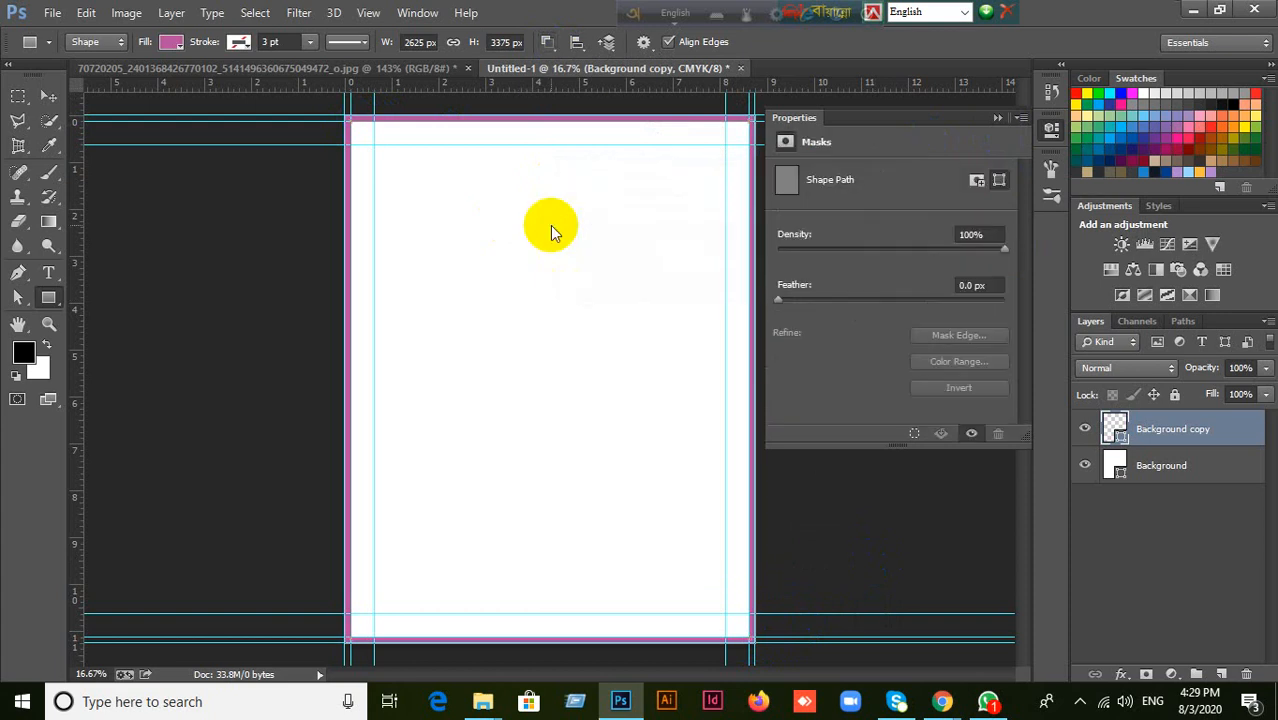
pyautogui.click(48, 100)
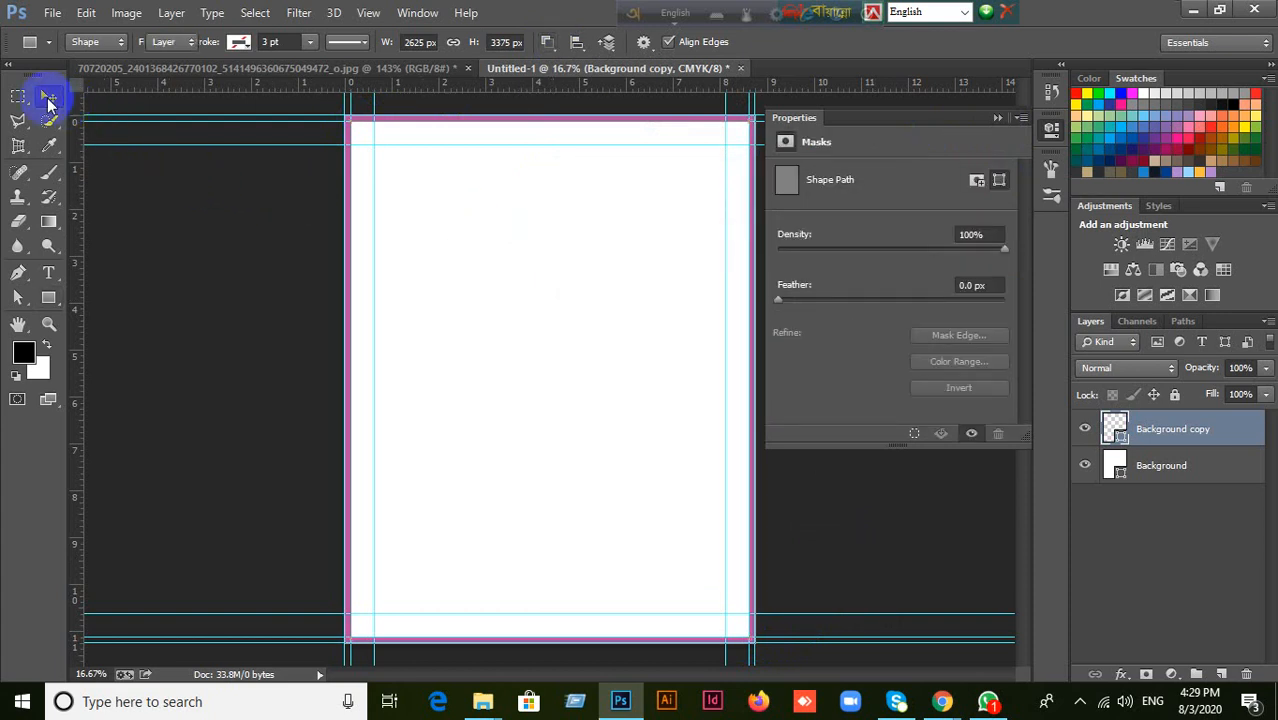
pyautogui.click(999, 119)
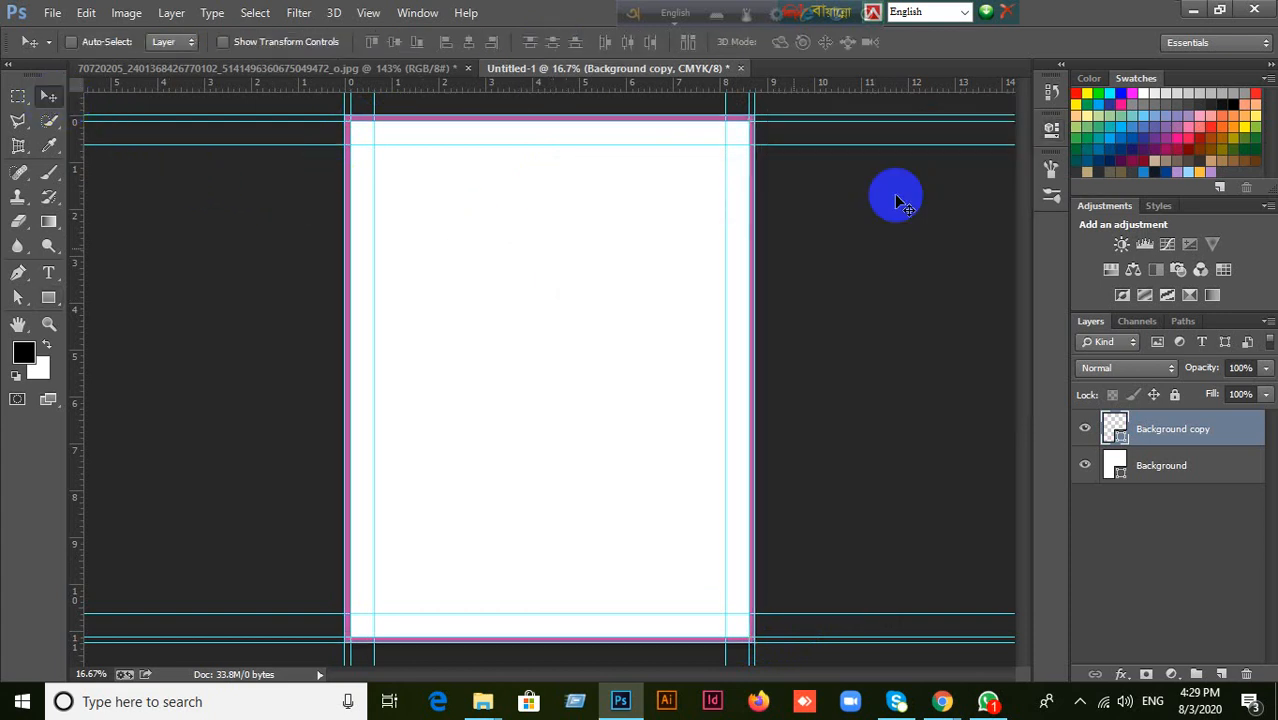
pyautogui.click(1083, 429)
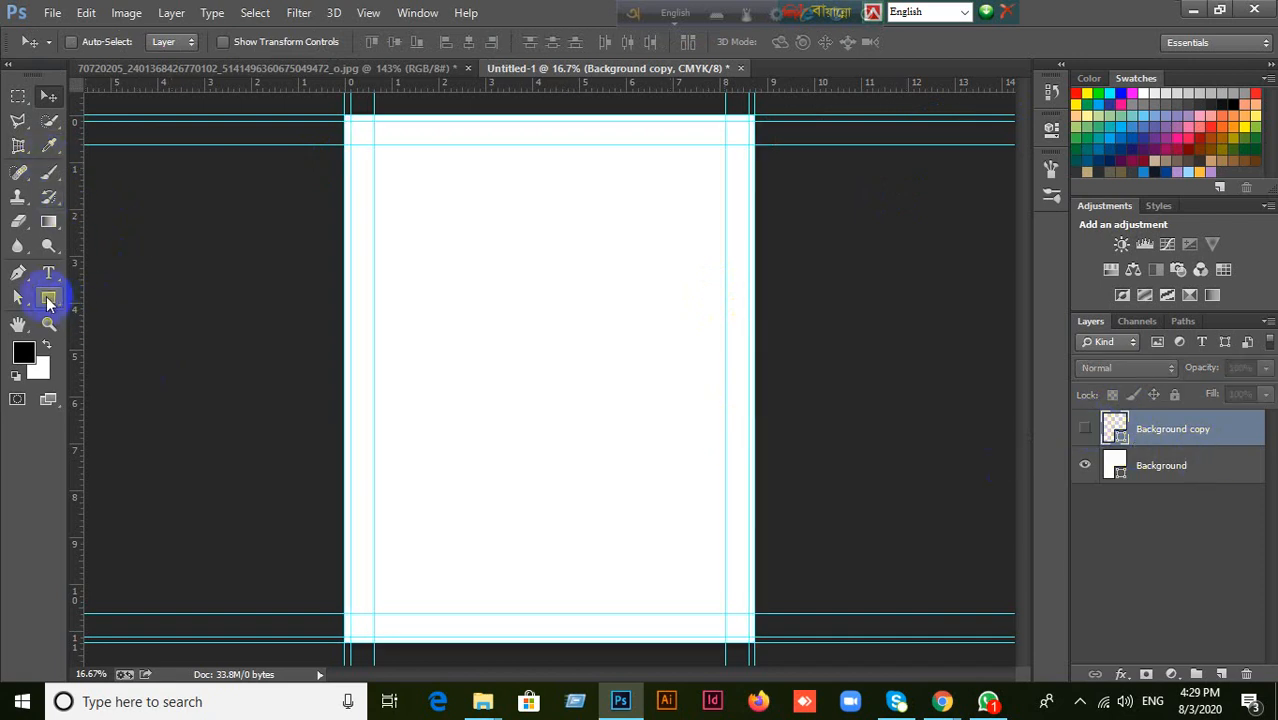
# Draw a full-width magenta rectangle, about 2625 by 1433 px, starting at the canvas's top edge.
pyautogui.click(49, 298)
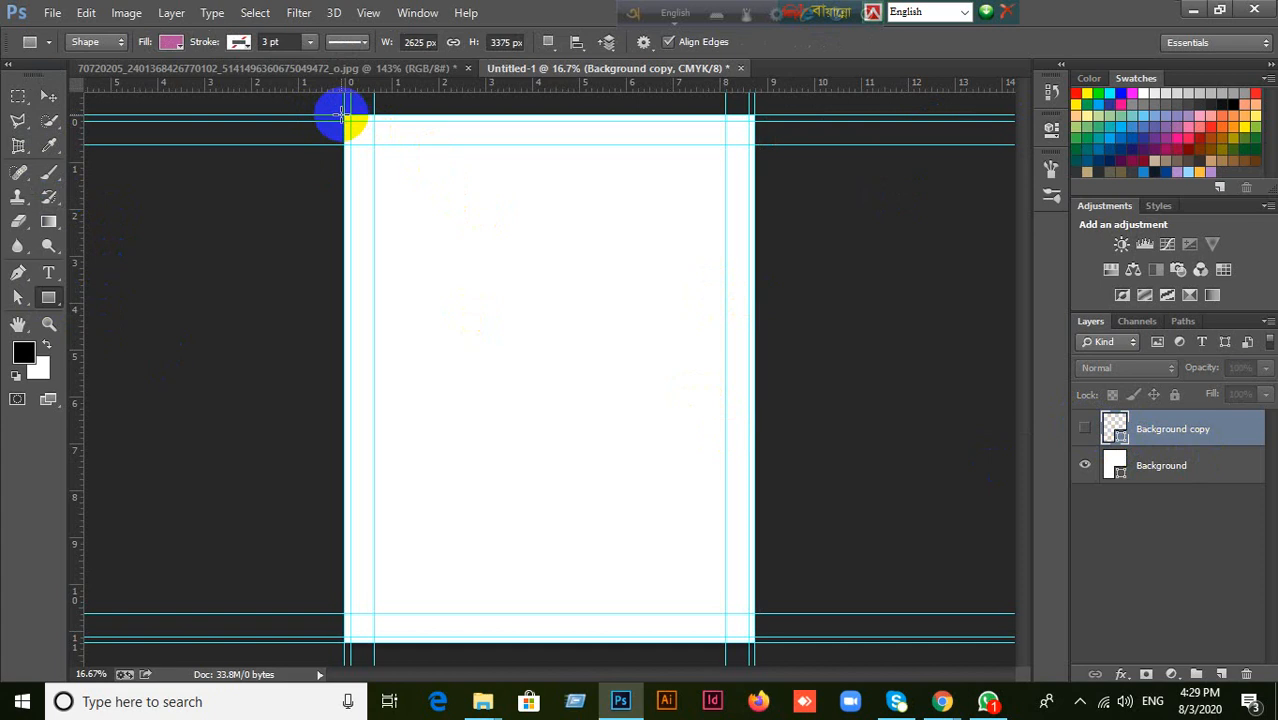
pyautogui.moveTo(345, 117); pyautogui.dragTo(755, 338)
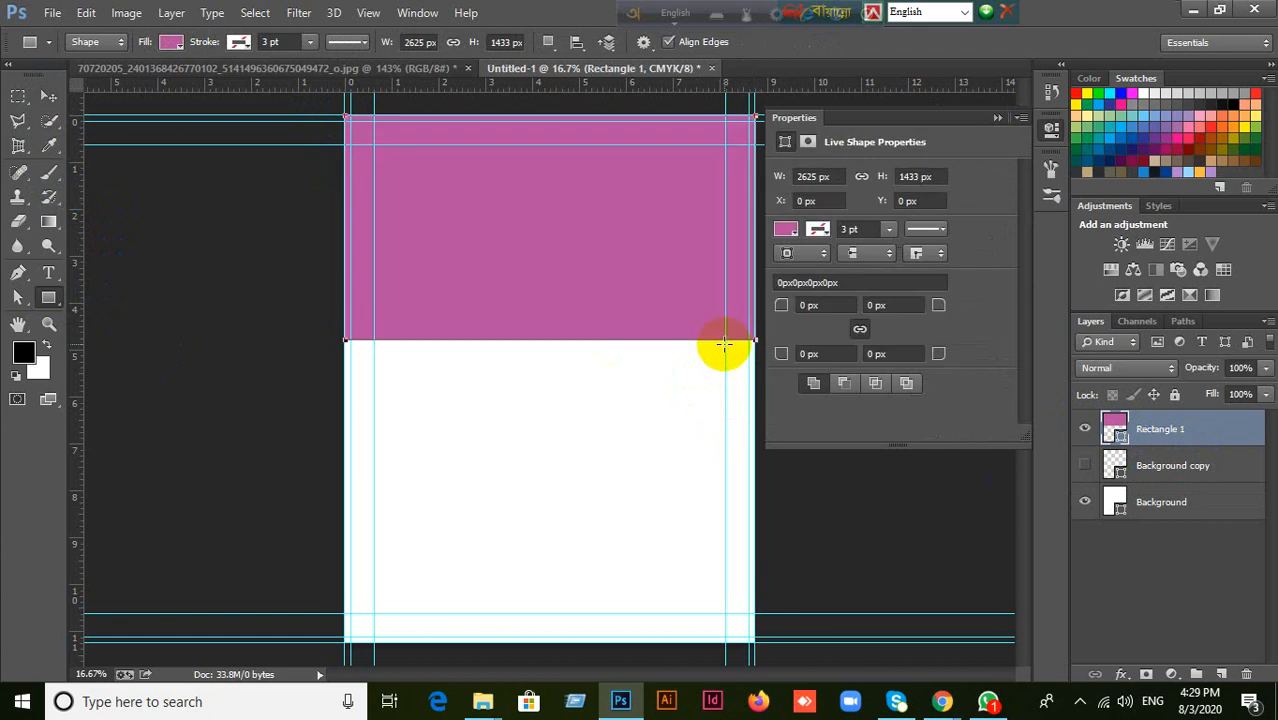
pyautogui.click(49, 96)
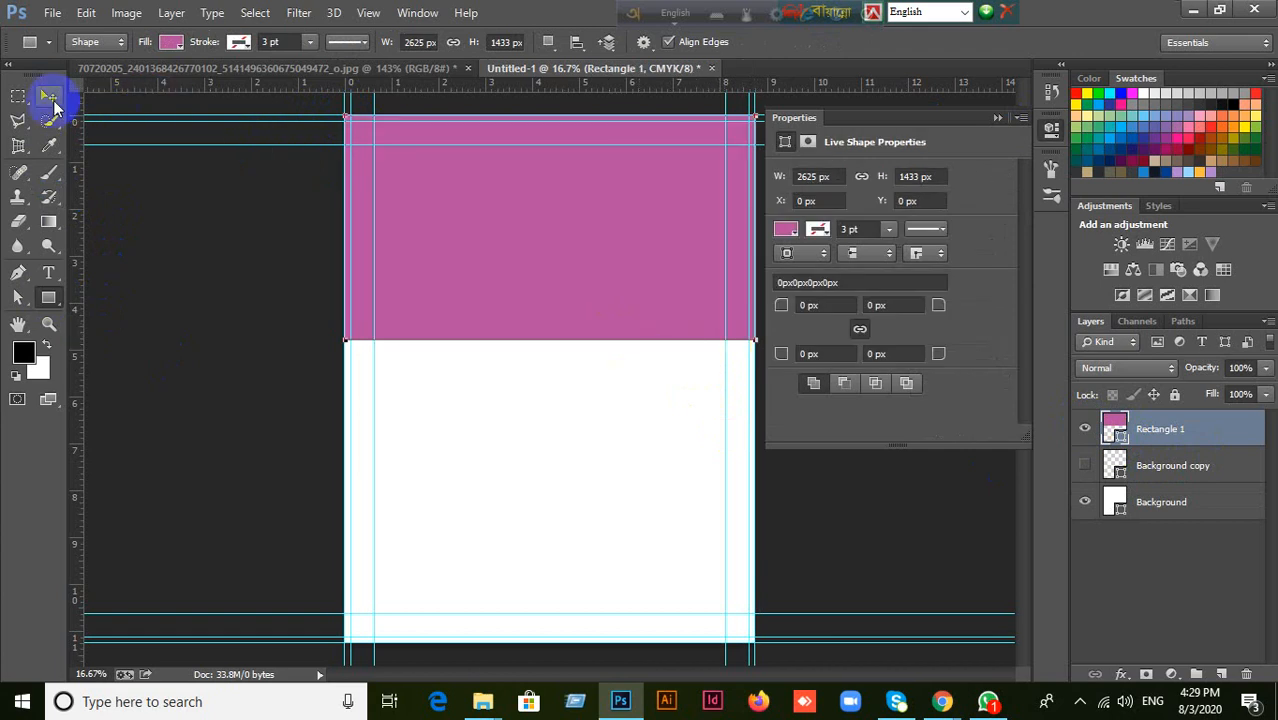
pyautogui.click(1191, 14)
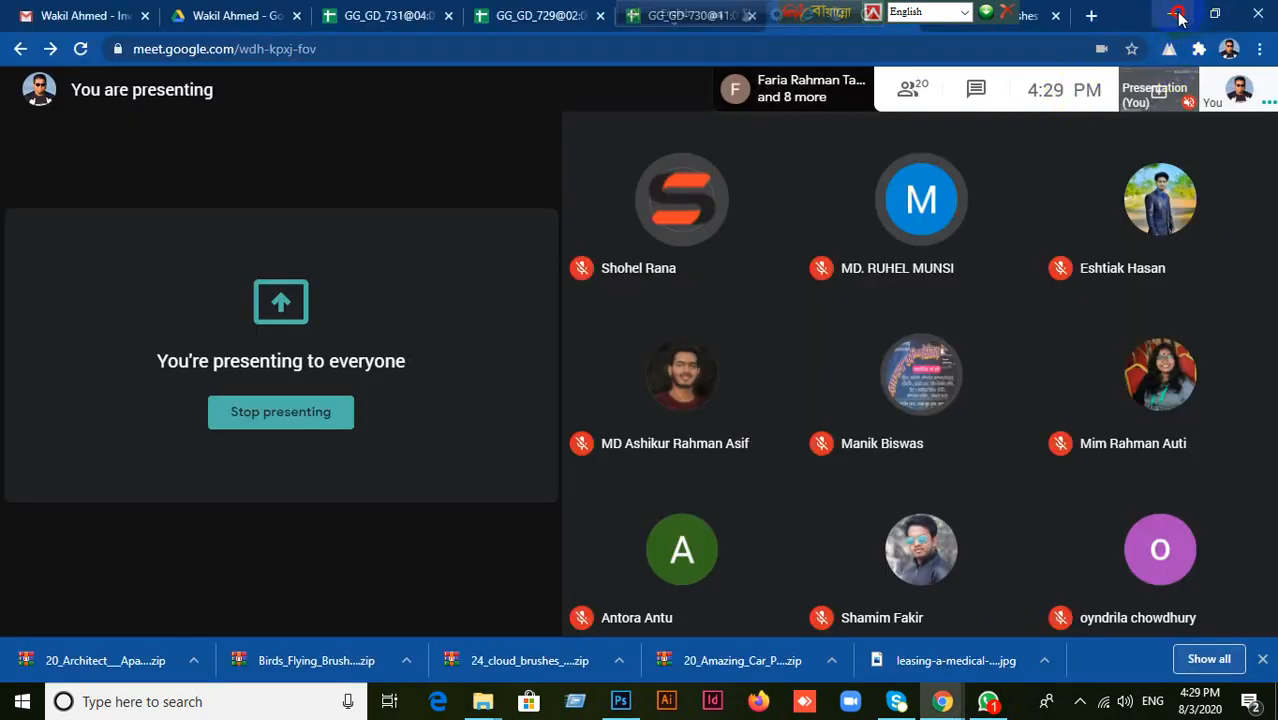
pyautogui.click(1178, 18)
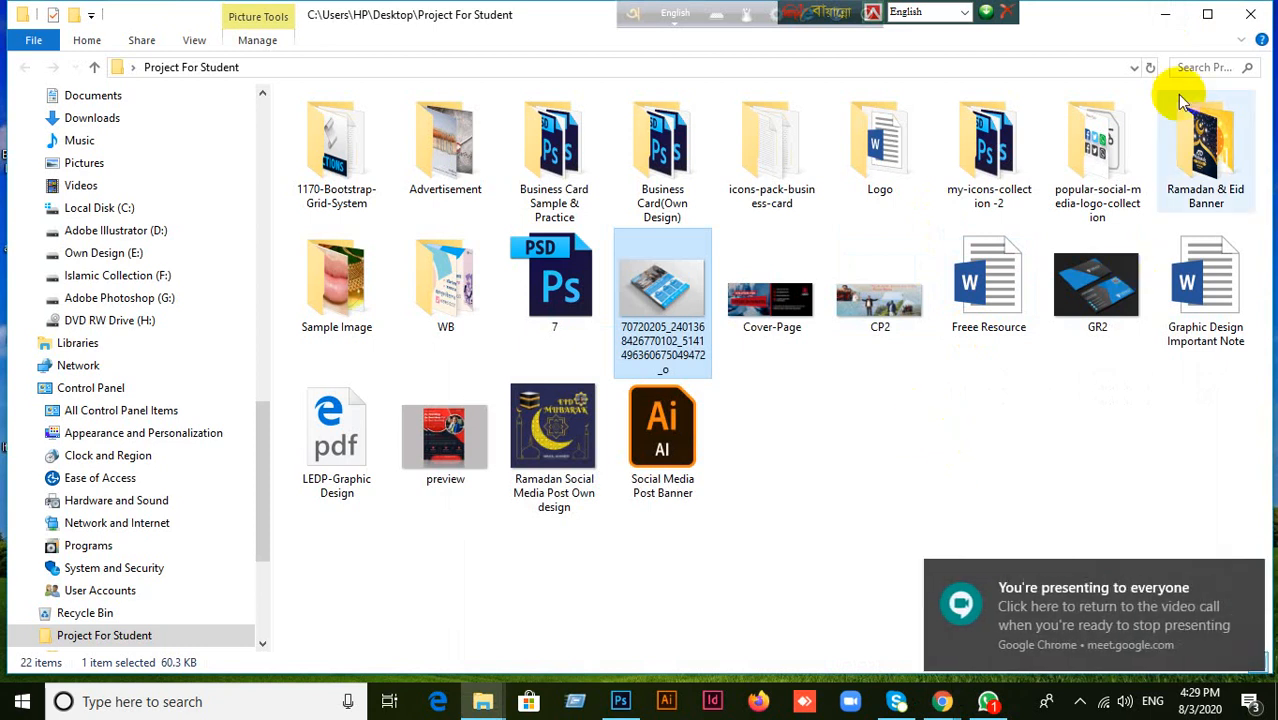
pyautogui.click(1172, 18)
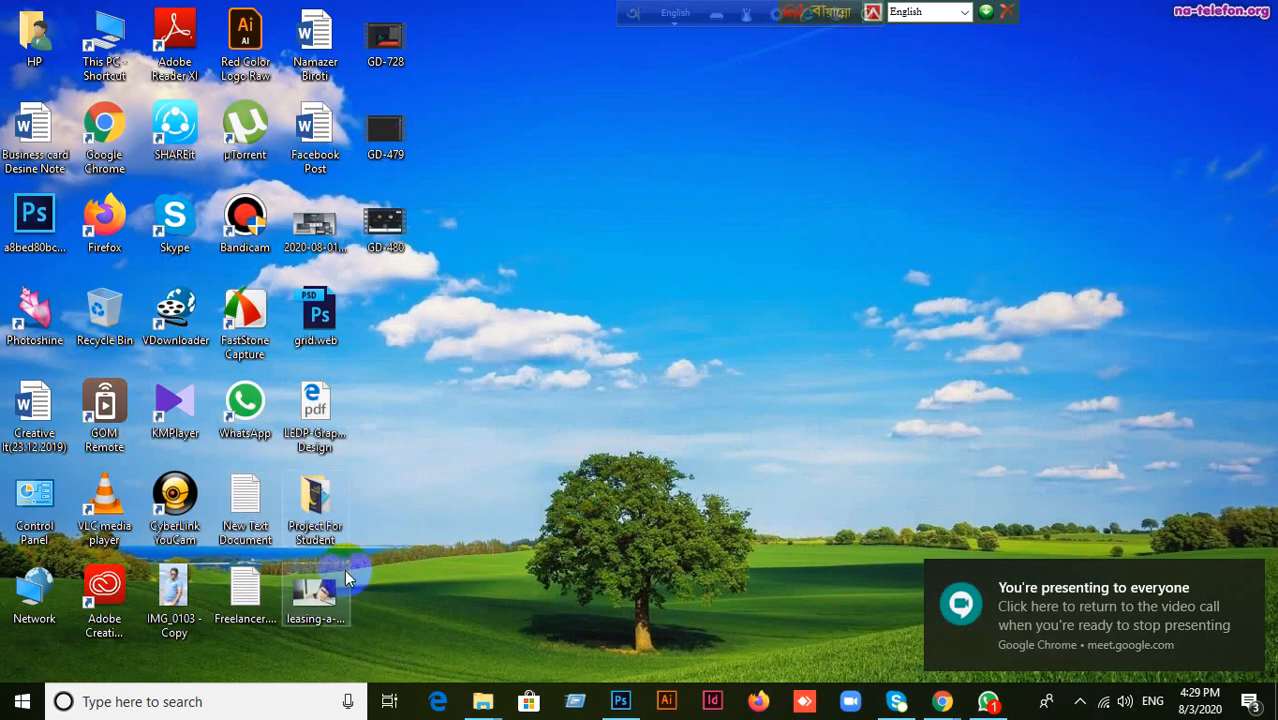
pyautogui.moveTo(344, 572); pyautogui.dragTo(553, 6)
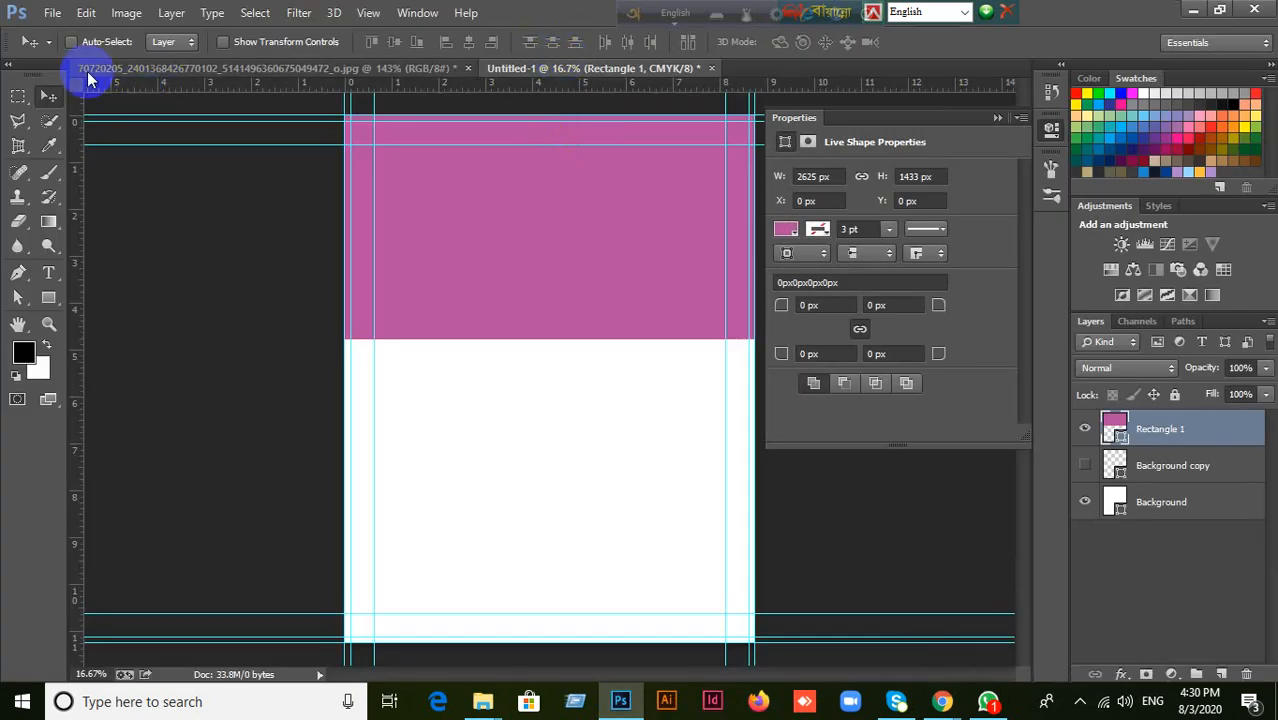
# Open the image leasing-a-medical-office-blog-boulevard-medical-properties.jpg from the Desktop folder.
pyautogui.click(52, 13)
pyautogui.click(73, 52)
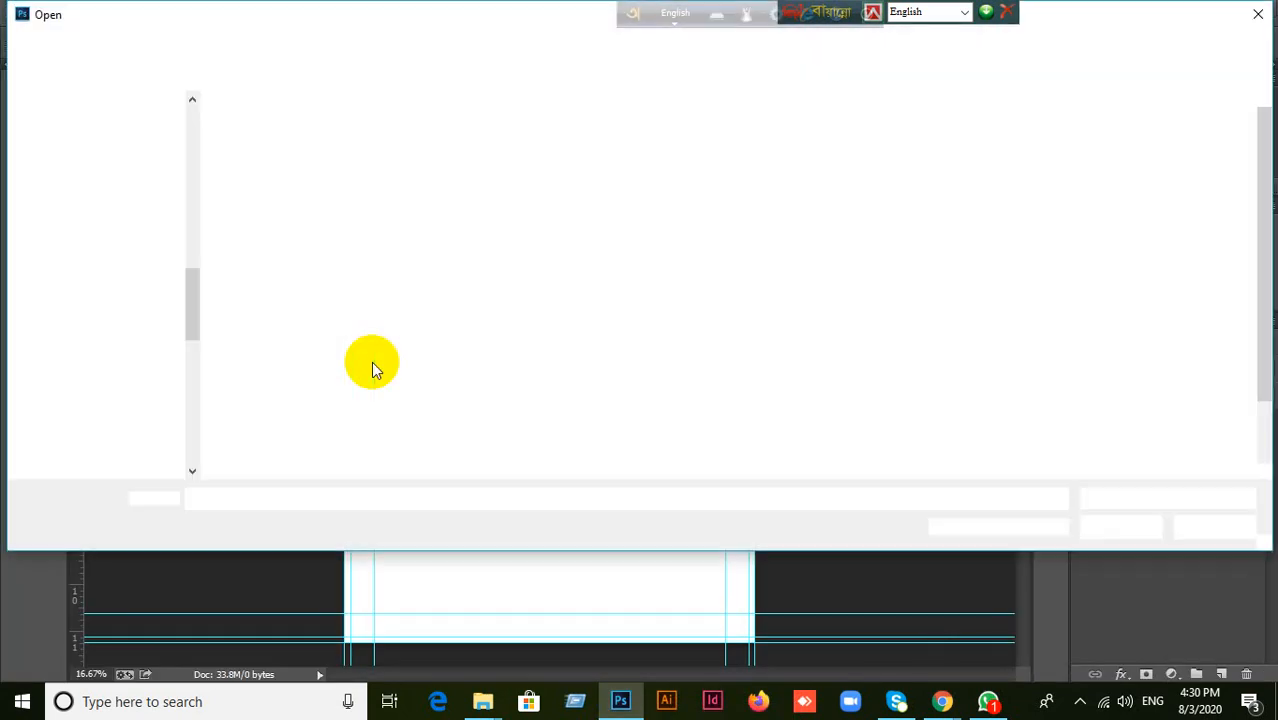
pyautogui.scroll(2, 115, 200)
pyautogui.scroll(8, 120, 190)
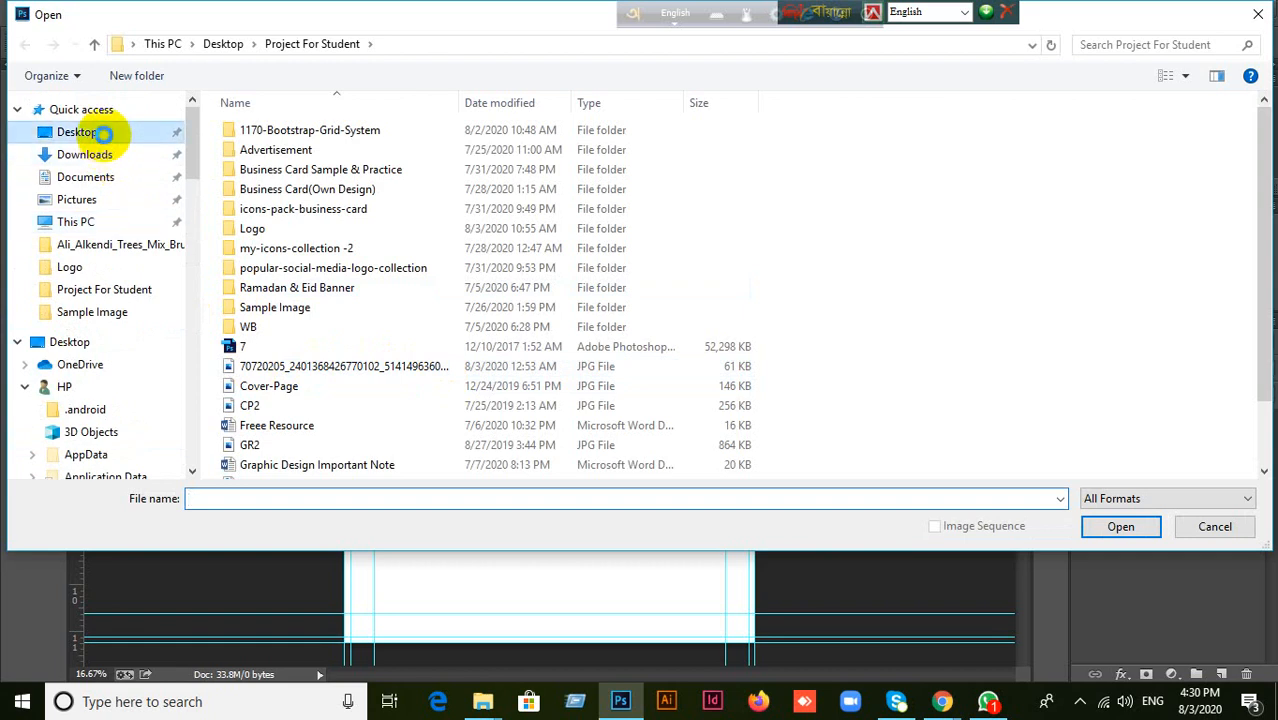
pyautogui.click(103, 132)
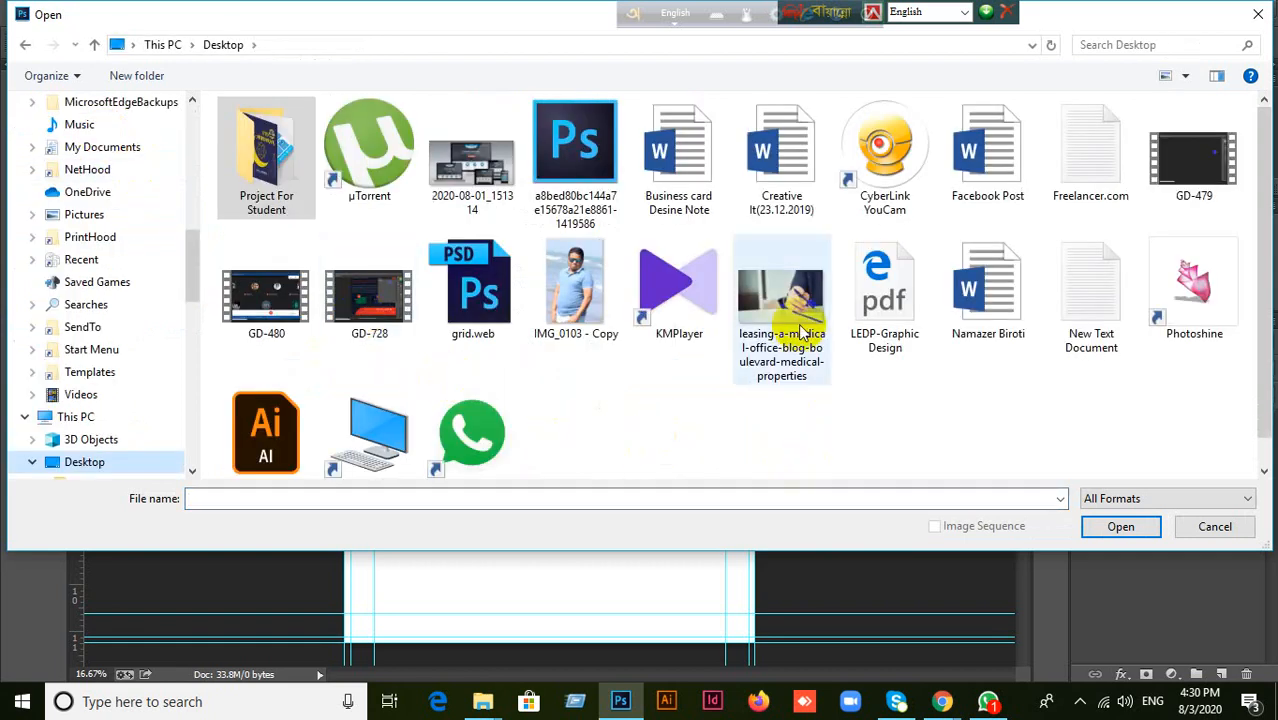
pyautogui.click(802, 332)
pyautogui.click(1119, 527)
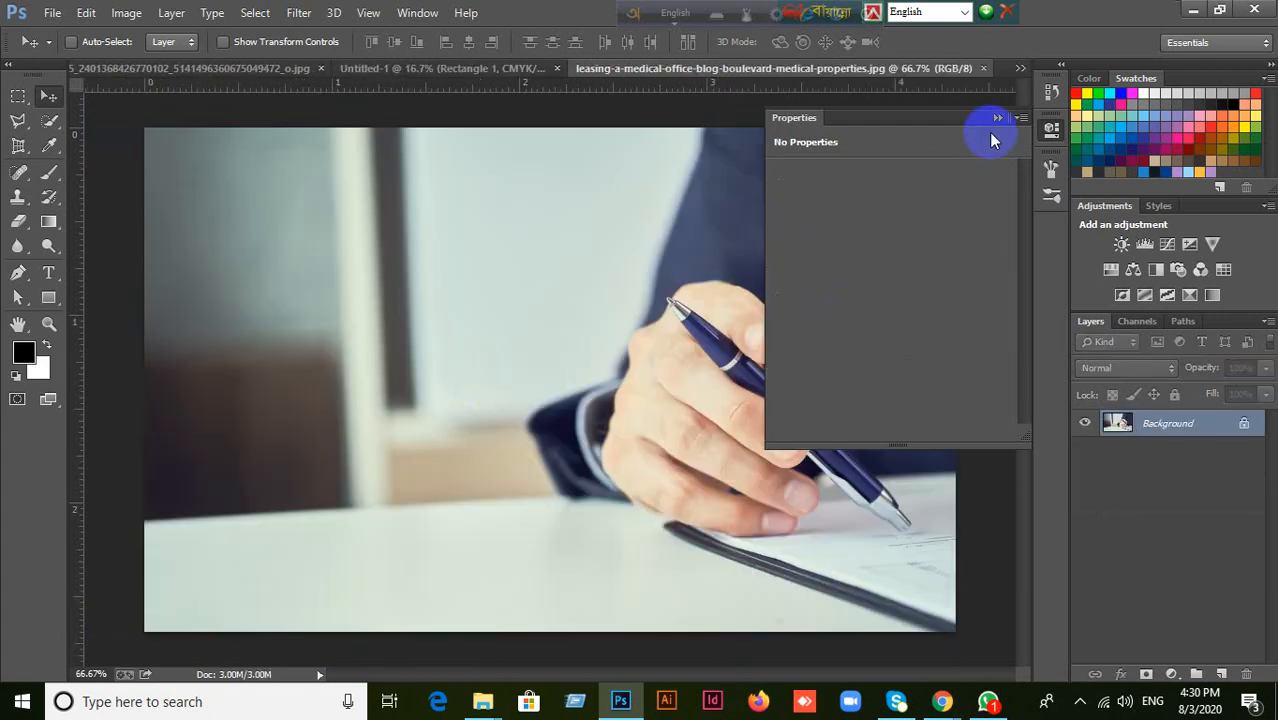
# Select the entire pen-and-hand photo and paste a copy of it into the Untitled-1 flyer document.
pyautogui.click(995, 118)
pyautogui.hotkey('ctrl', 'a')
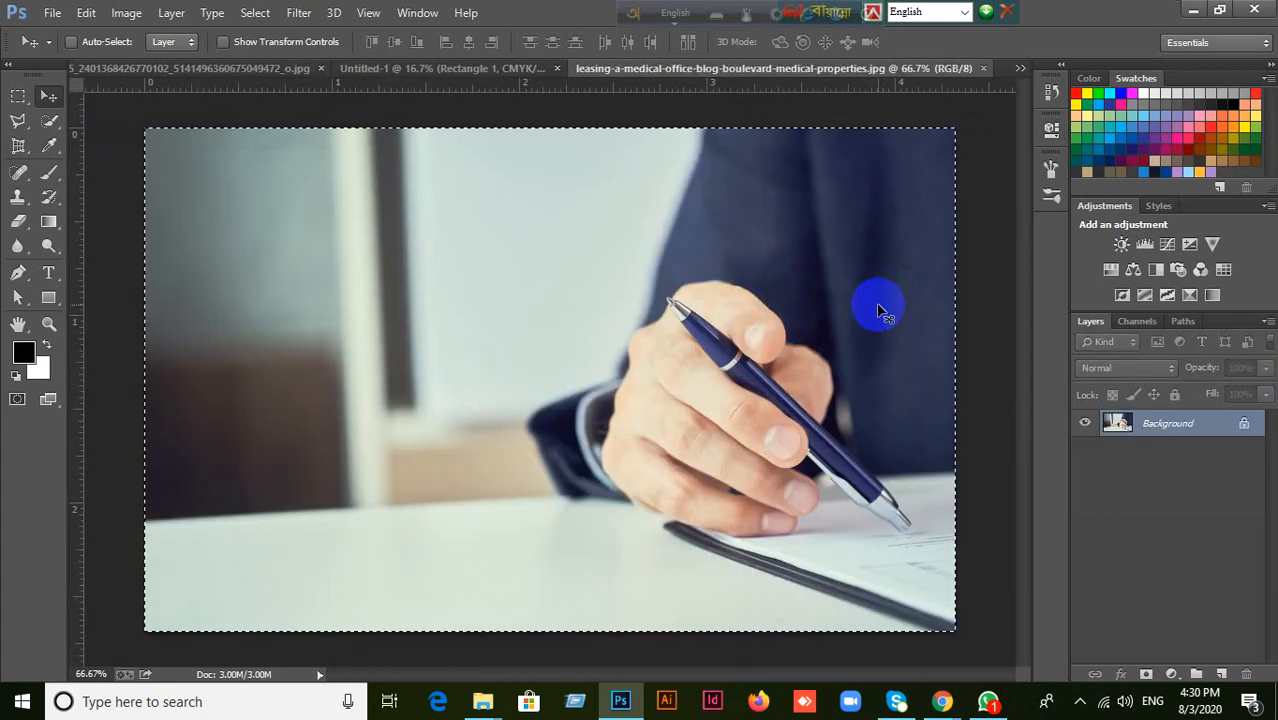
pyautogui.click(487, 70)
pyautogui.hotkey('ctrl', 'v')
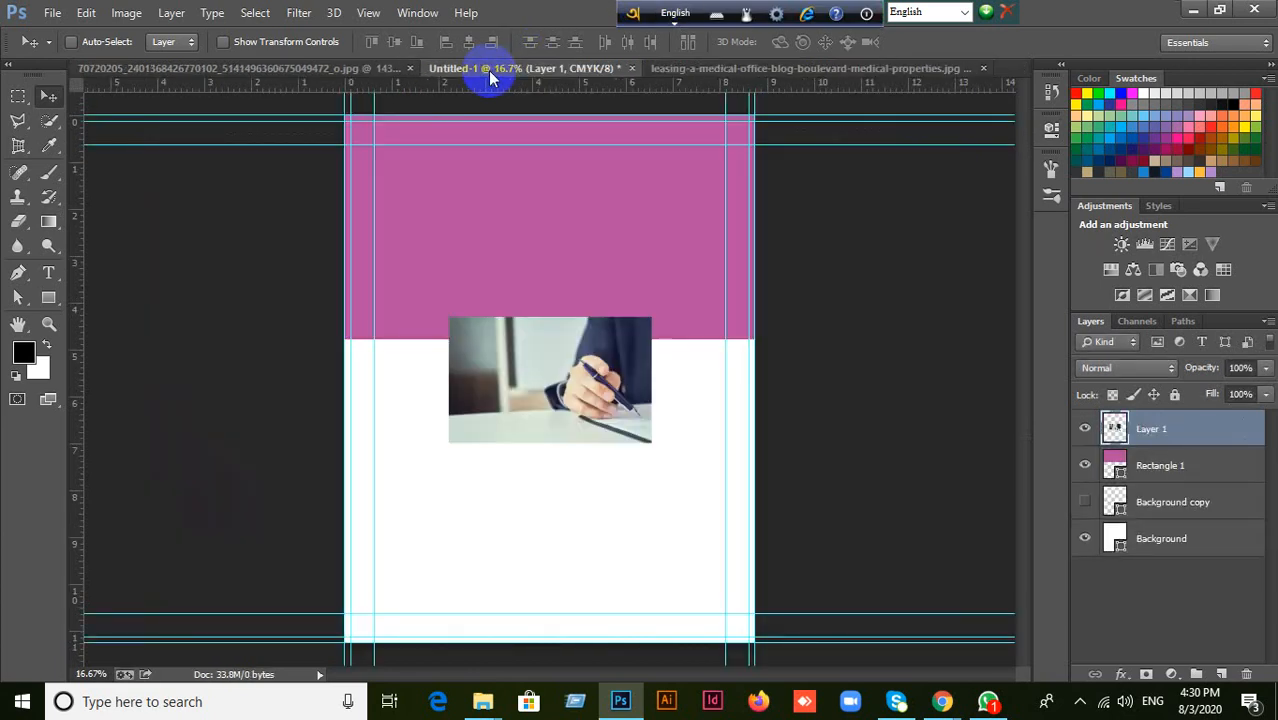
# Align the pasted photo to the top and left edges of the canvas, then deselect.
pyautogui.moveTo(598, 405); pyautogui.dragTo(593, 515)
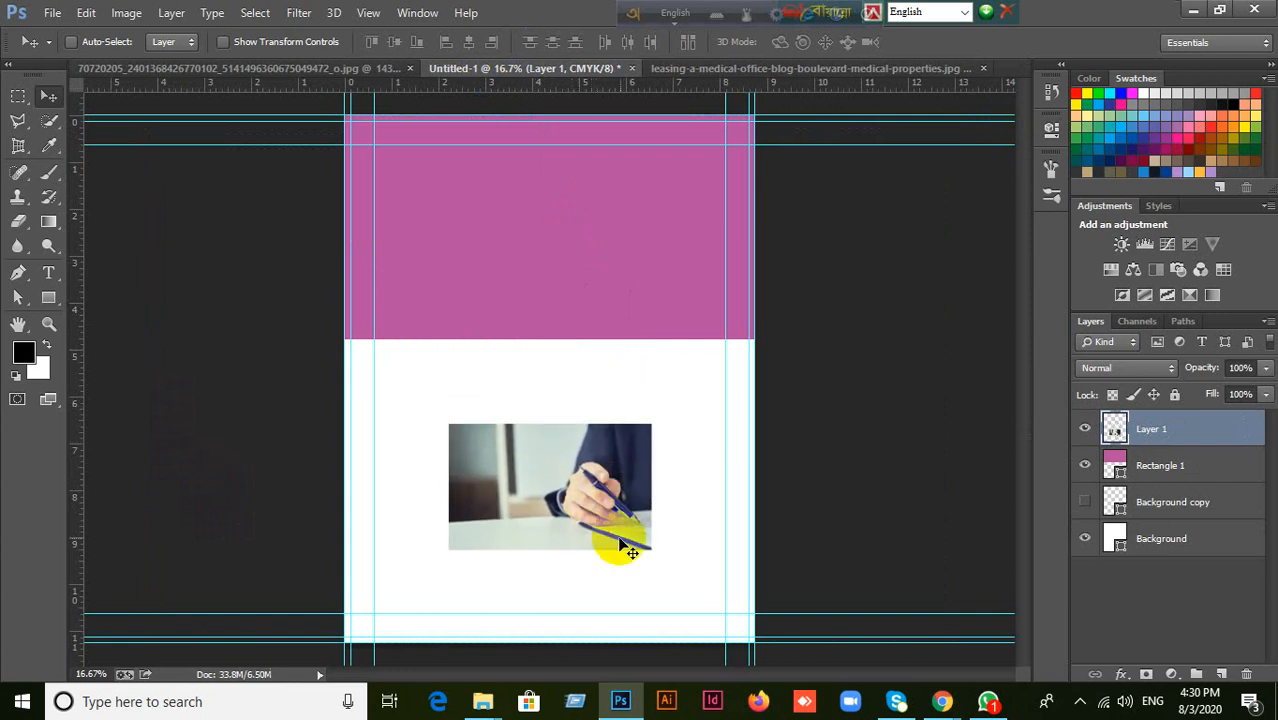
pyautogui.hotkey('ctrl', 'a')
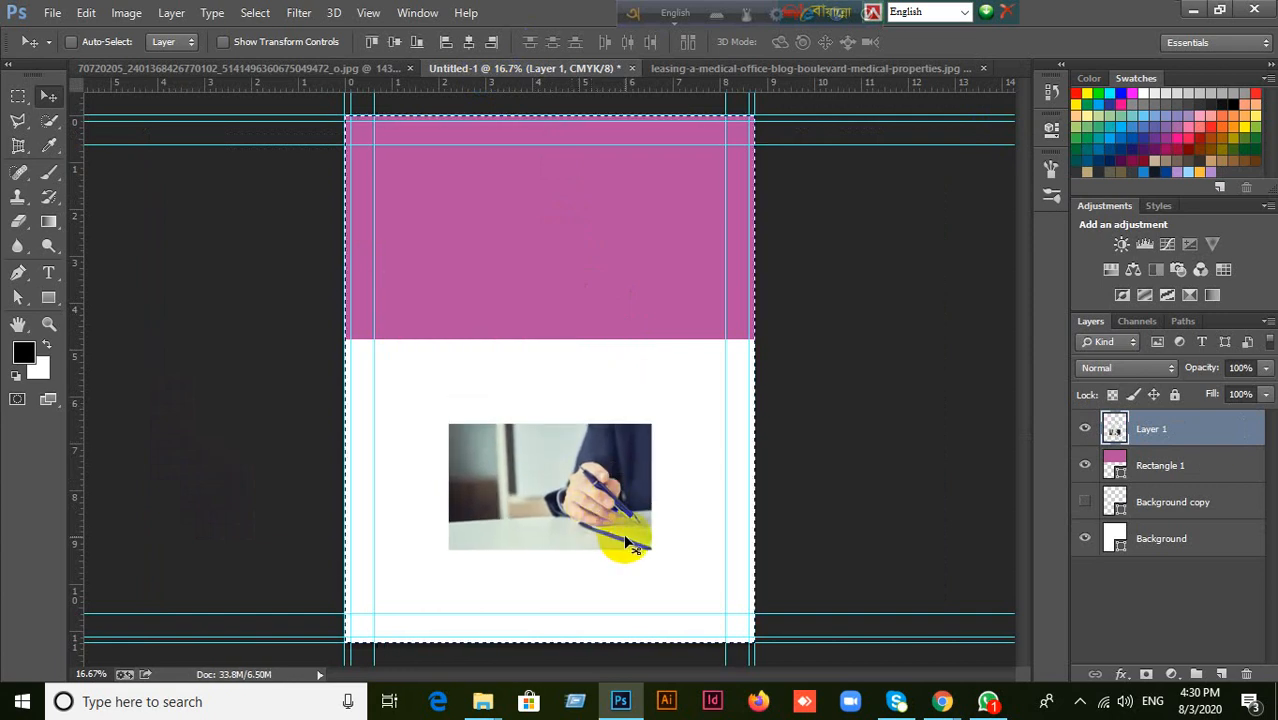
pyautogui.click(376, 43)
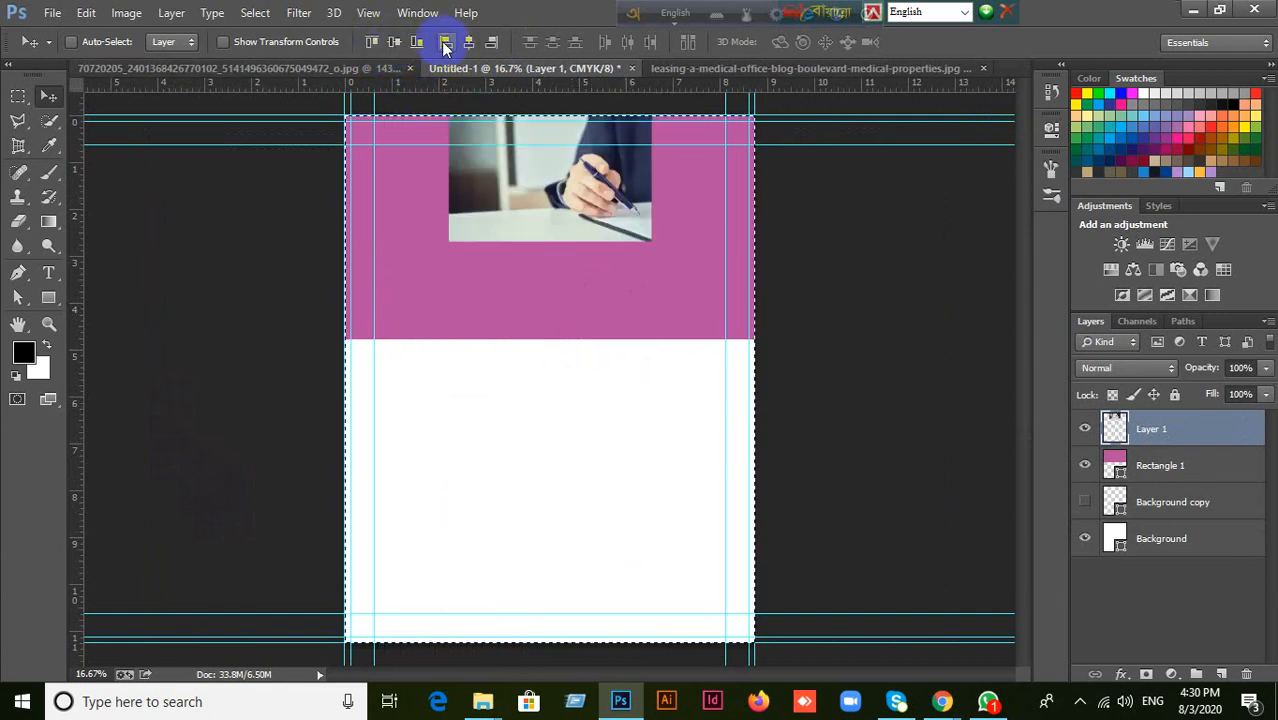
pyautogui.click(445, 42)
pyautogui.hotkey('ctrl', 'd')
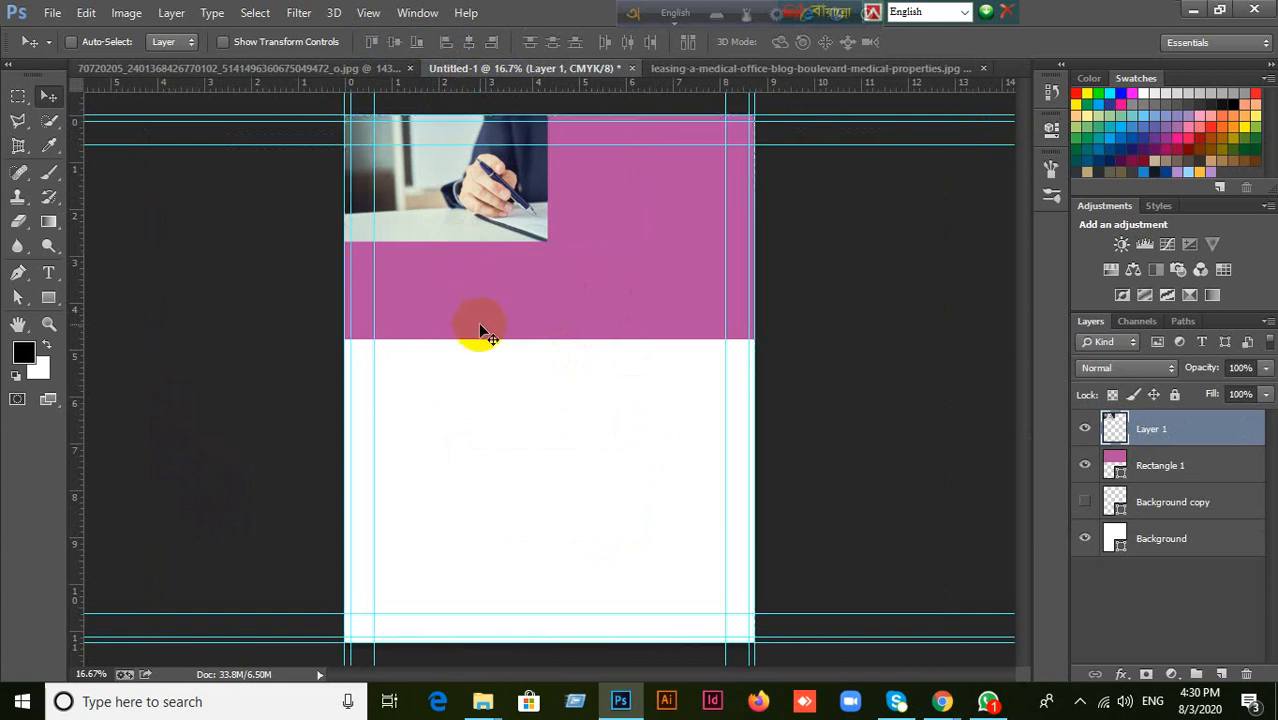
# Scale the photo to about 202.5% from its upper-left corner so it spans the full canvas width.
pyautogui.hotkey('ctrl', 't')
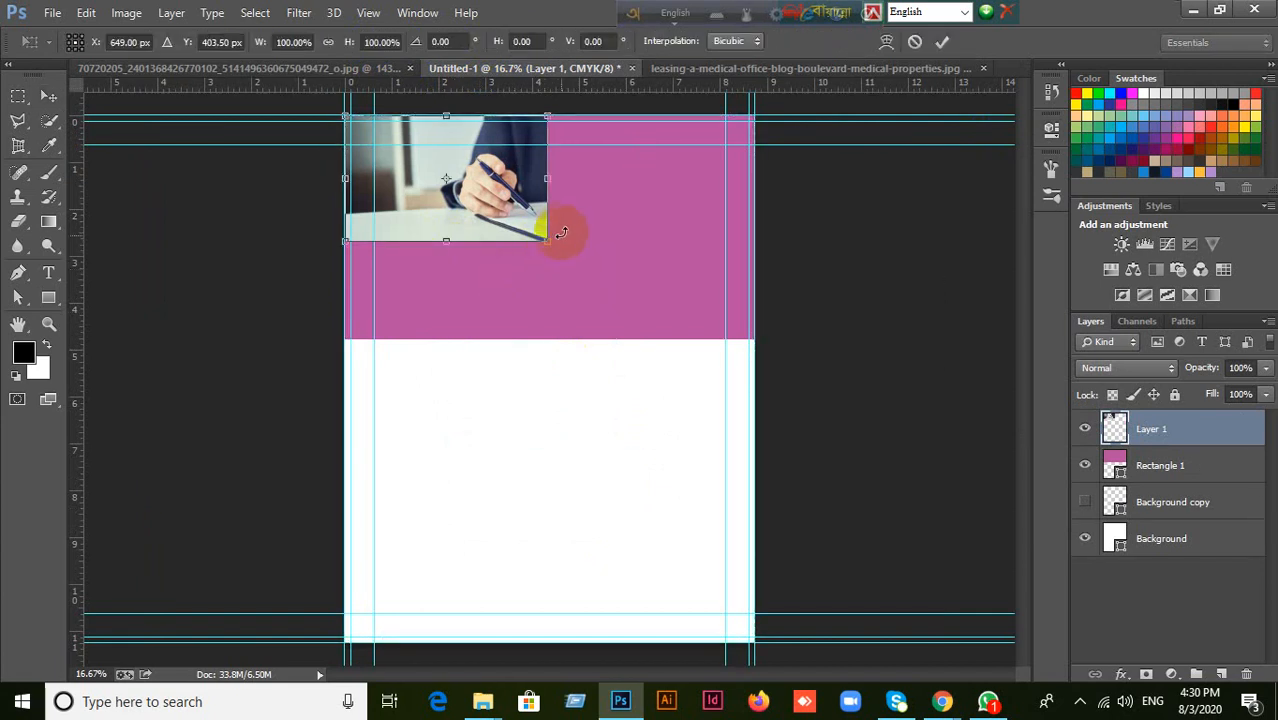
pyautogui.moveTo(549, 241); pyautogui.dragTo(743, 380)
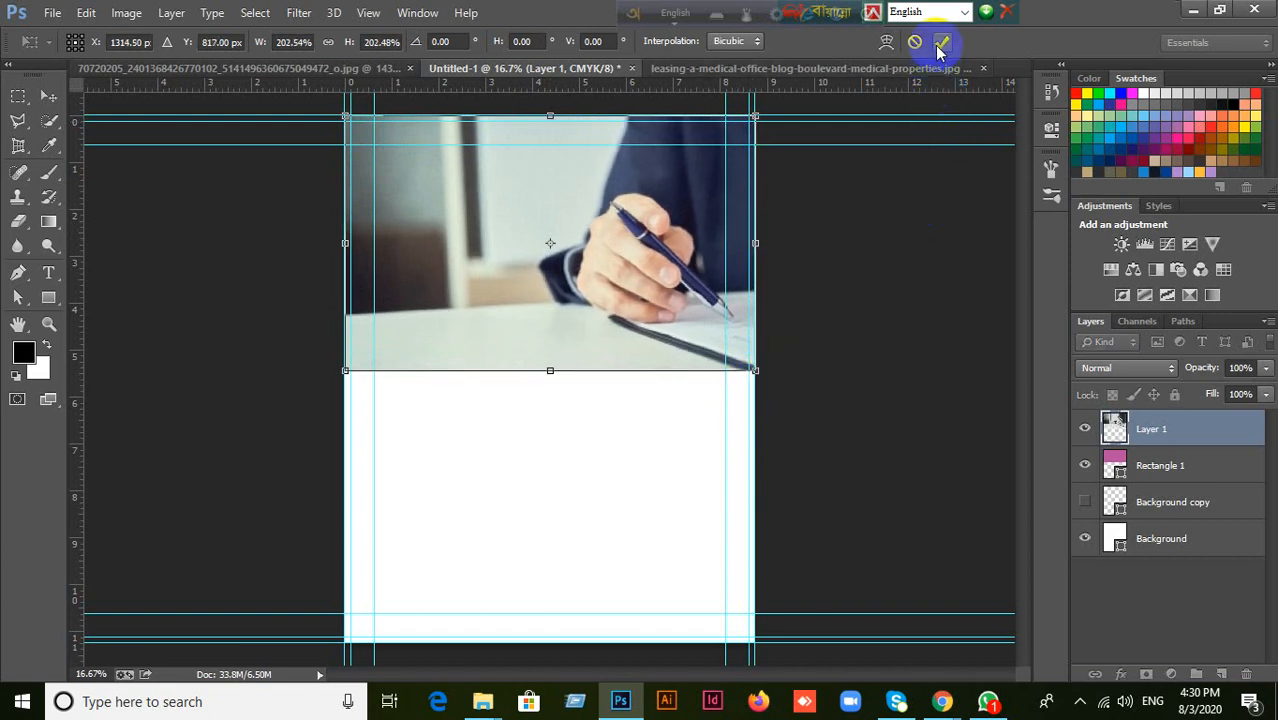
pyautogui.press('Return')
# Clip the photo layer to the Rectangle 1 shape with a clipping mask.
pyautogui.rightClick(1190, 432)
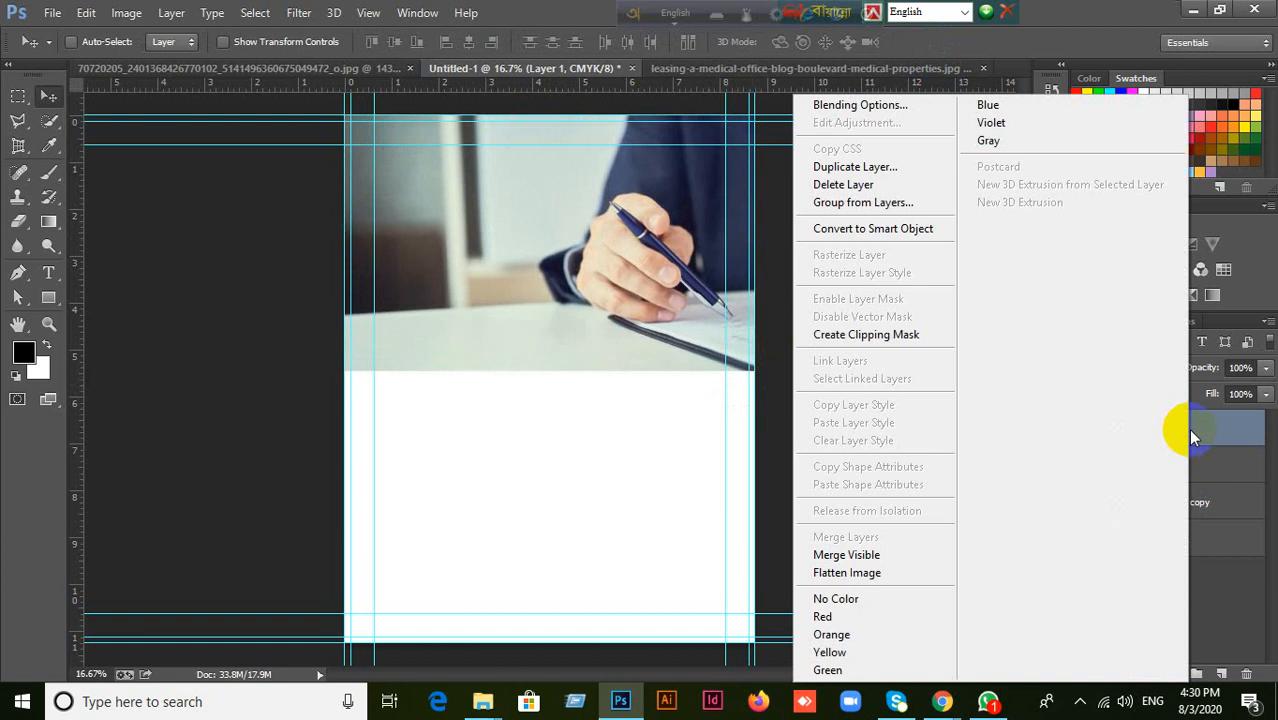
pyautogui.click(782, 485)
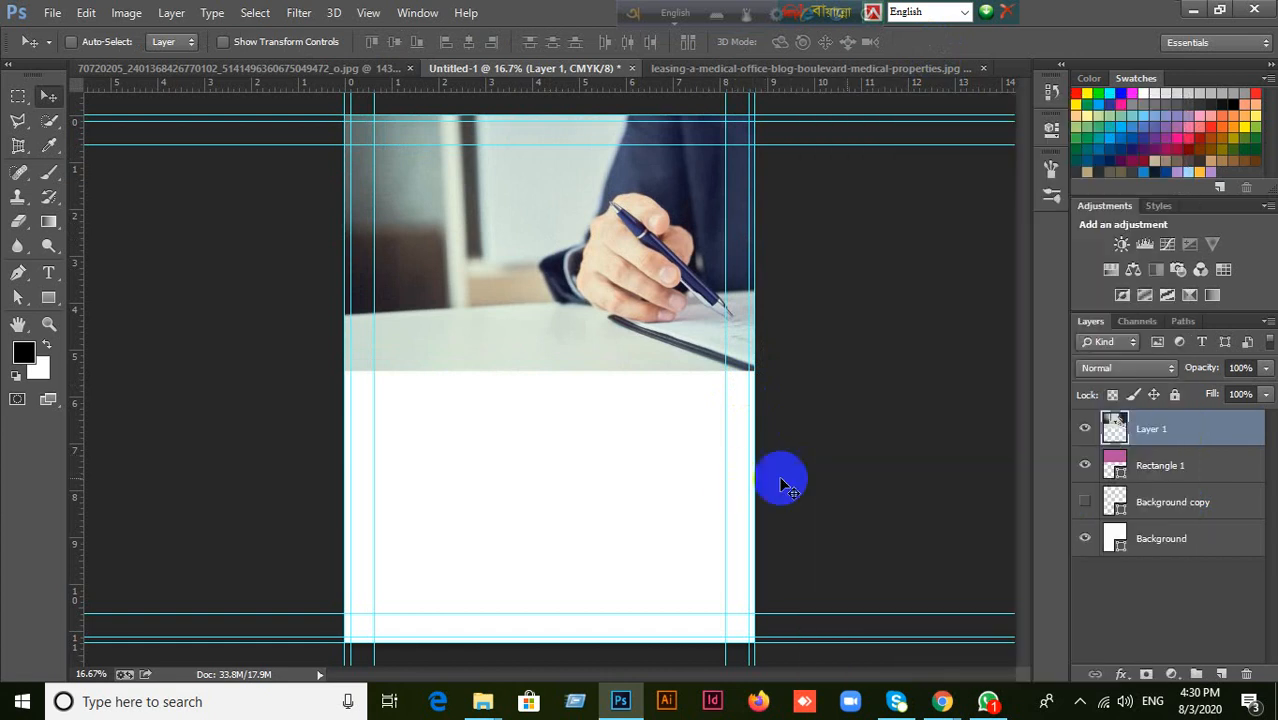
pyautogui.rightClick(1200, 428)
pyautogui.click(910, 336)
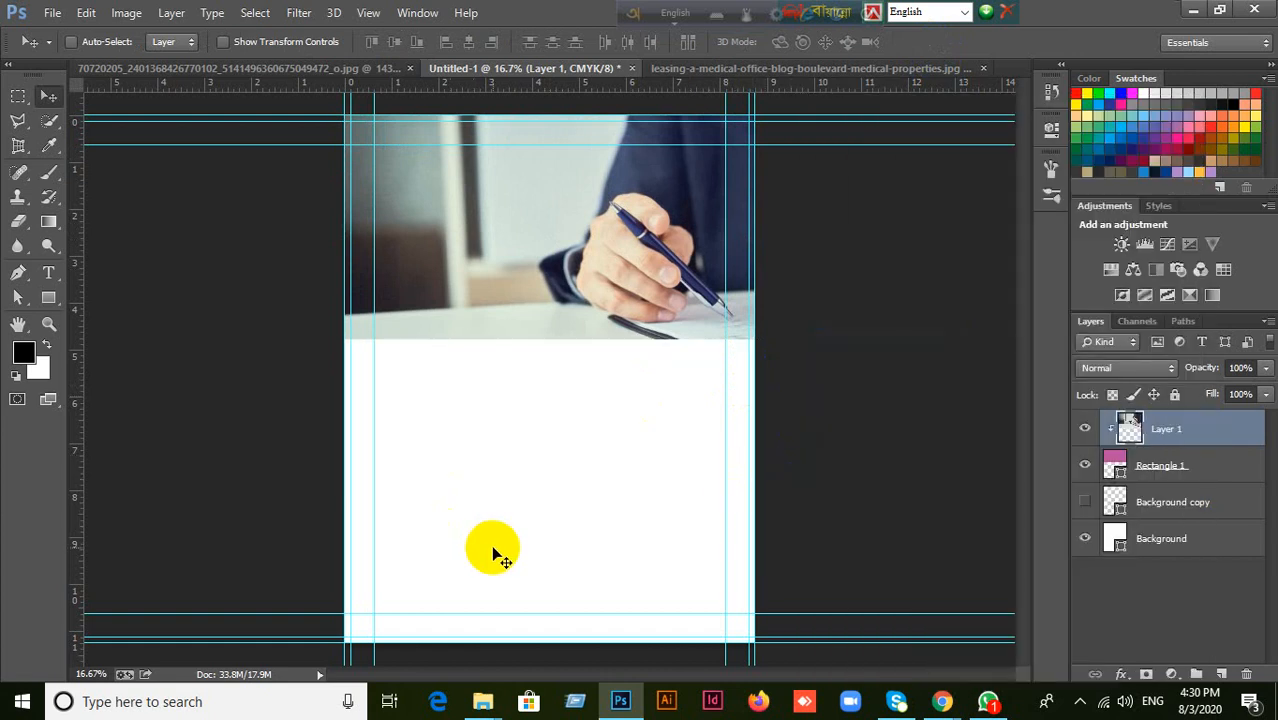
# Switch to the Google Meet call in Chrome, admit the waiting participant, and return to Photoshop.
pyautogui.click(941, 700)
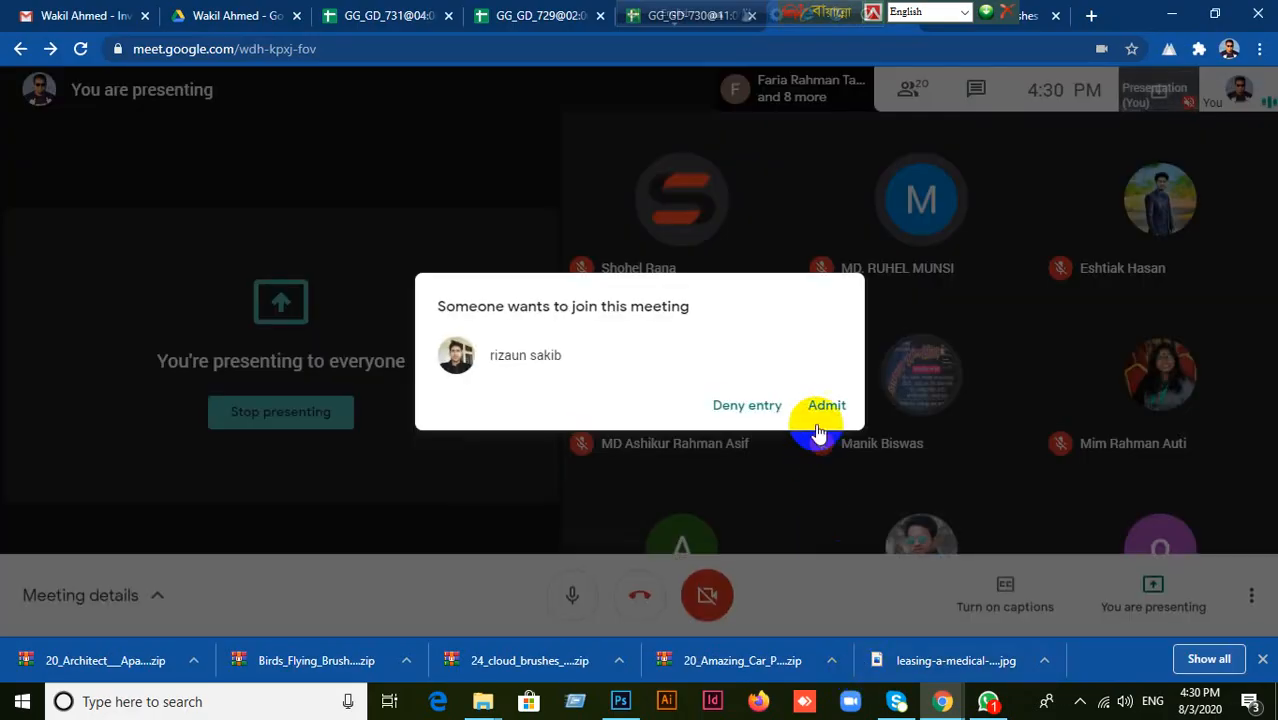
pyautogui.click(820, 409)
pyautogui.click(622, 708)
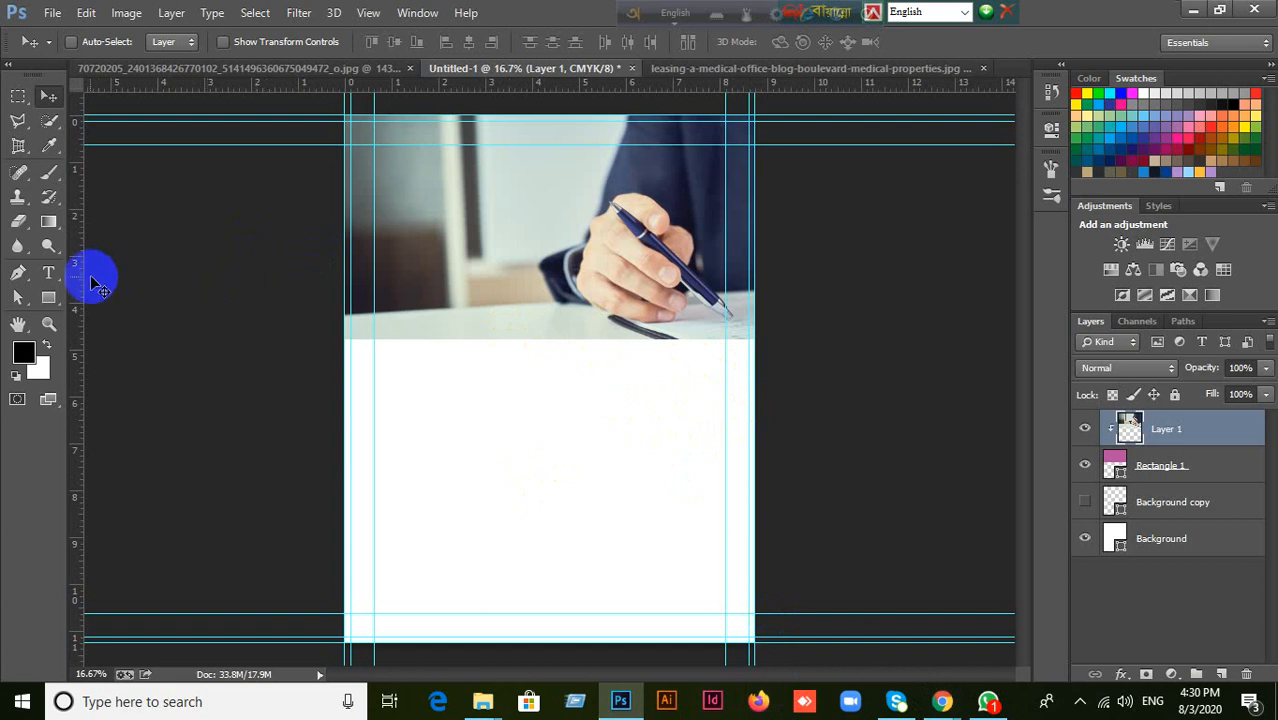
# Draw a black 2625 by 1433 px rectangle covering the clipped photo from the canvas's top edge.
pyautogui.click(49, 297)
pyautogui.click(103, 295)
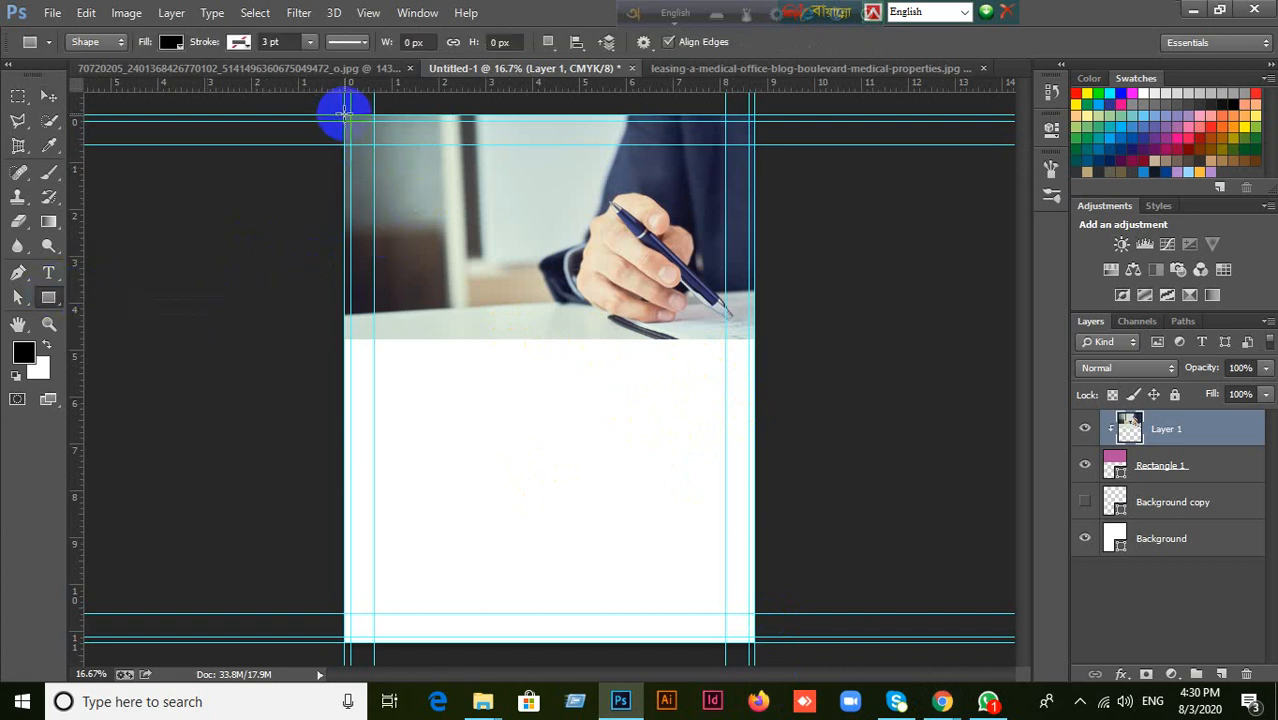
pyautogui.moveTo(343, 114); pyautogui.dragTo(757, 340)
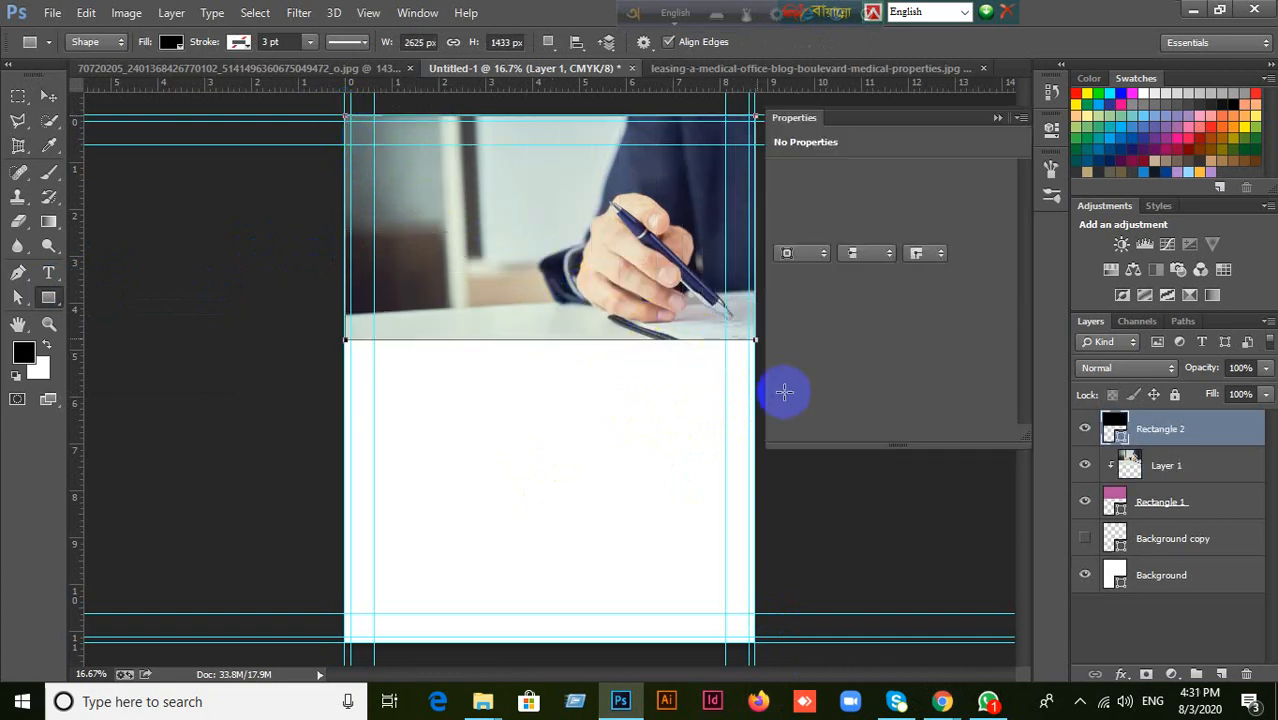
pyautogui.click(998, 122)
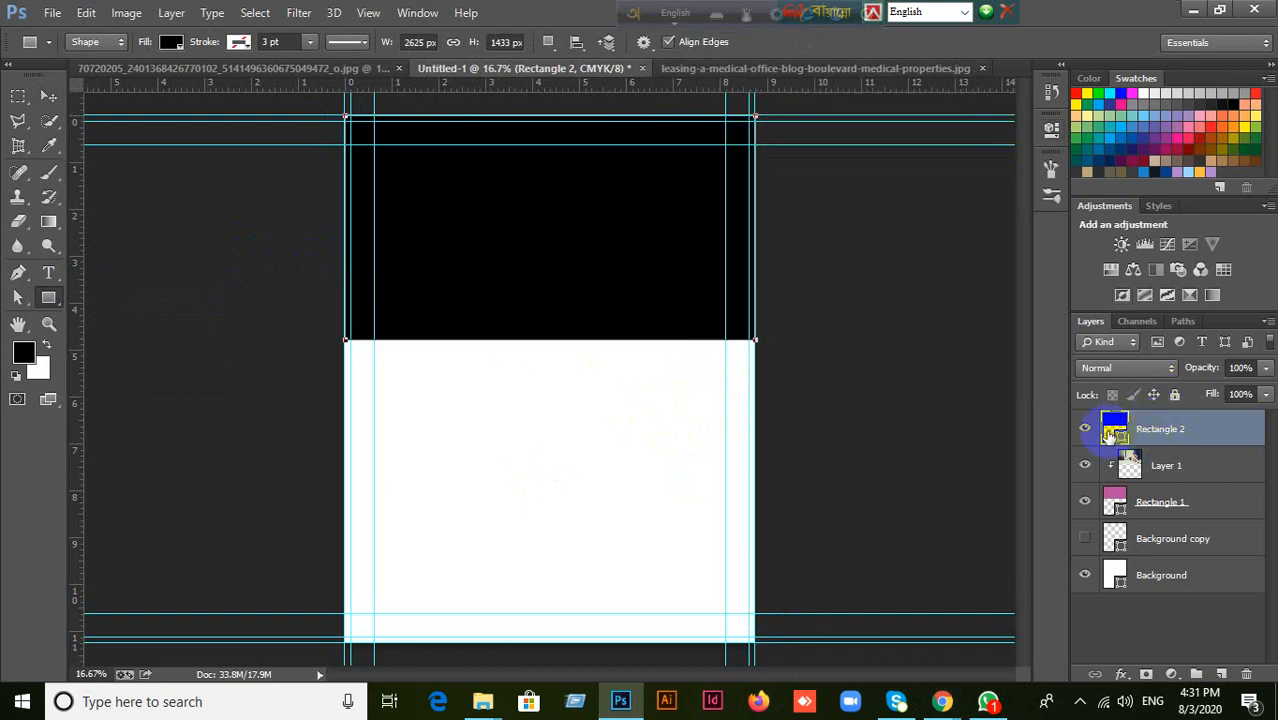
# Hide the new black rectangle and set its fill to navy #292d4a, sampled from the jacket in the photo.
pyautogui.click(1086, 431)
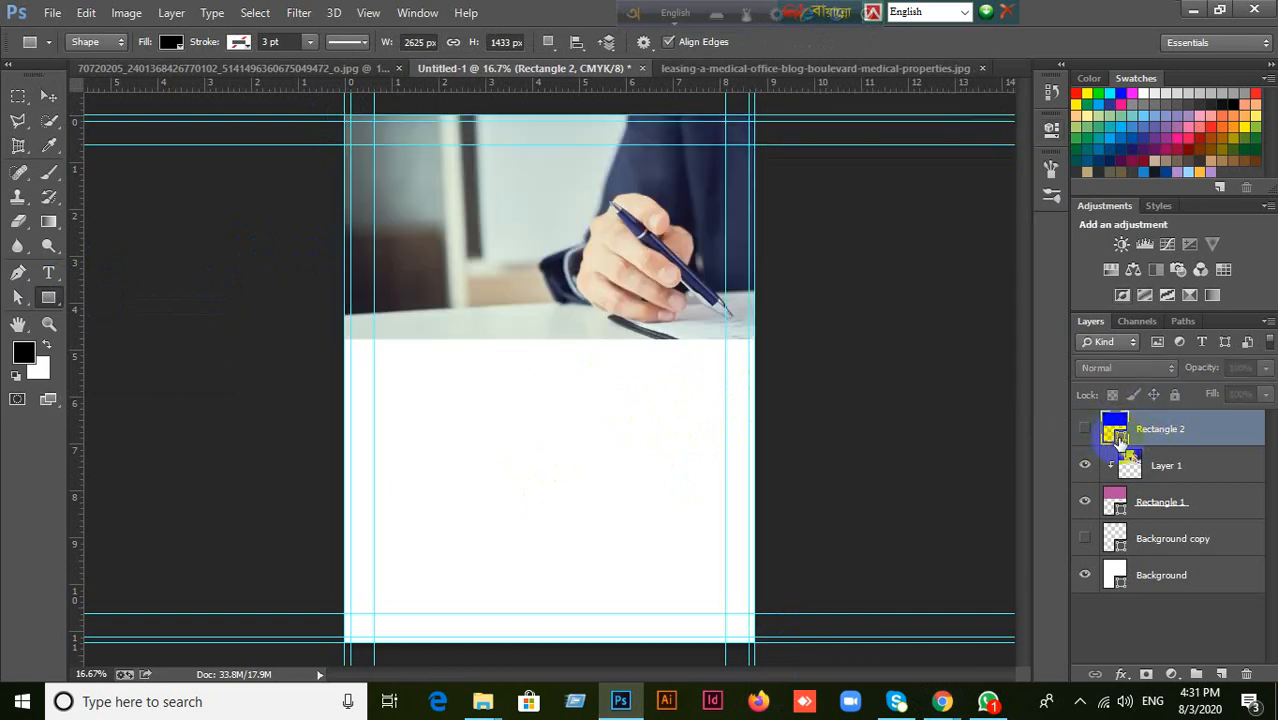
pyautogui.doubleClick(1118, 435)
pyautogui.moveTo(577, 132); pyautogui.dragTo(688, 358)
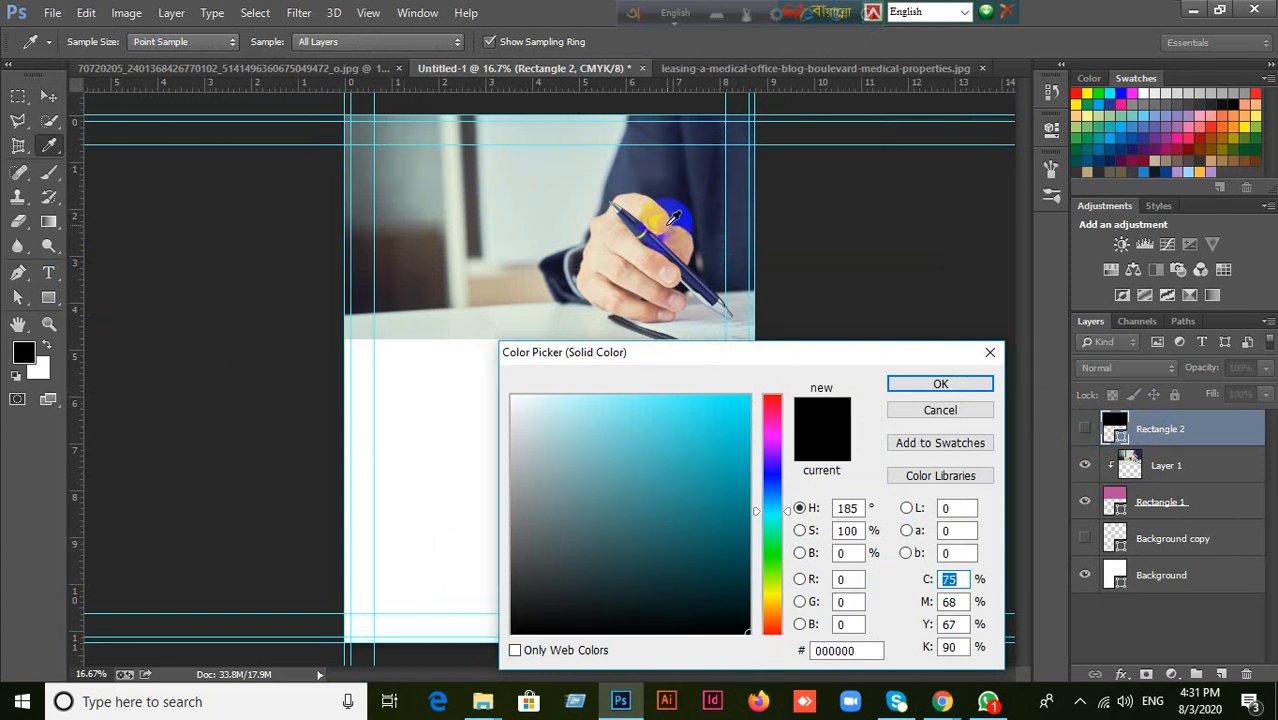
pyautogui.click(700, 165)
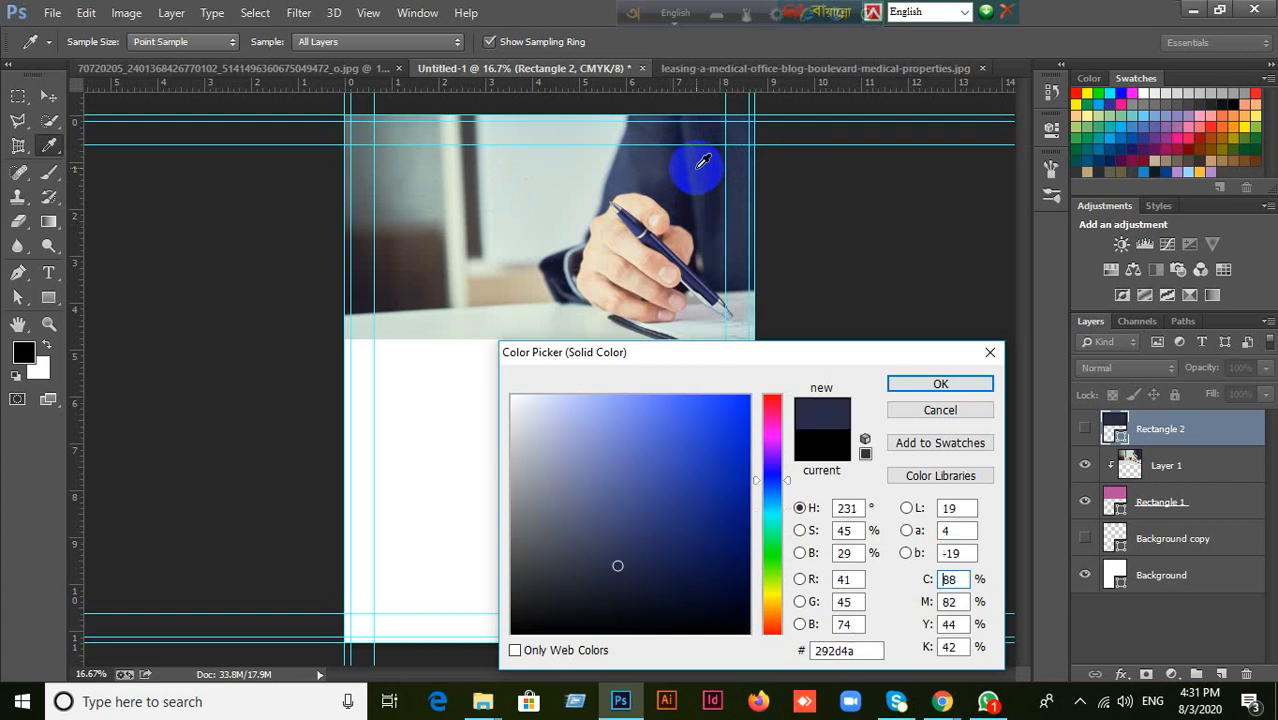
pyautogui.click(917, 390)
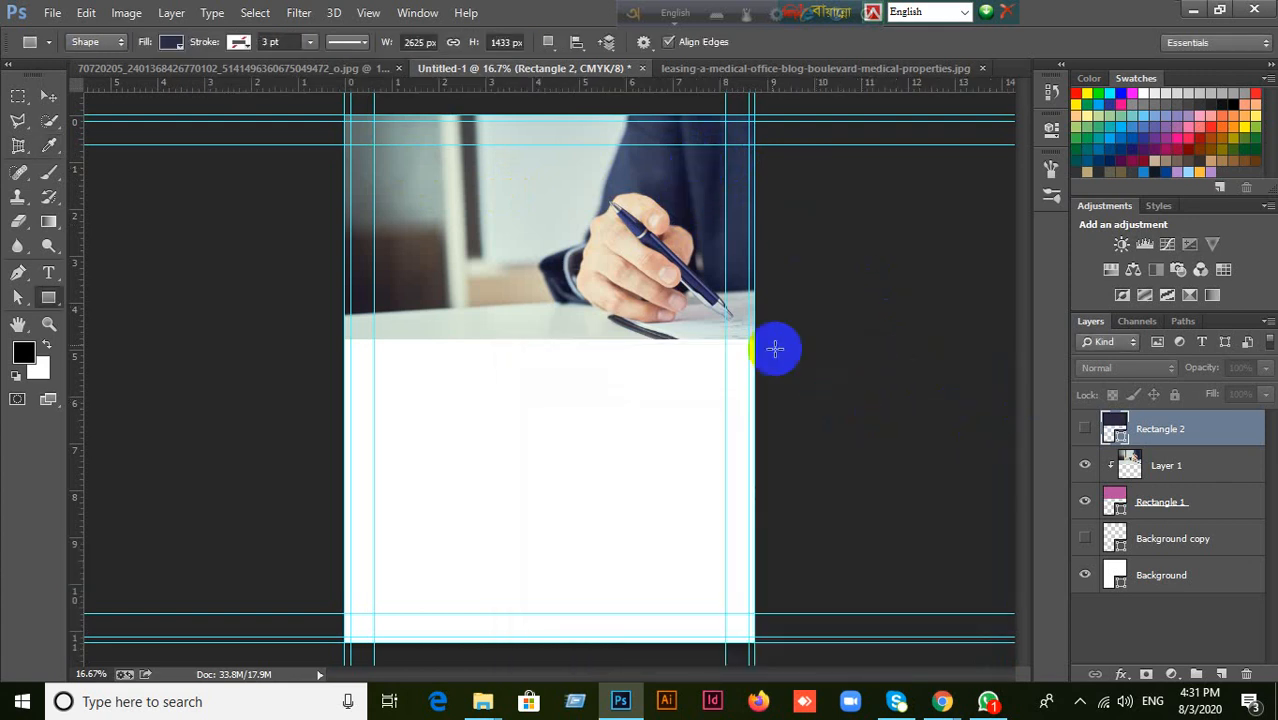
pyautogui.doubleClick(1118, 437)
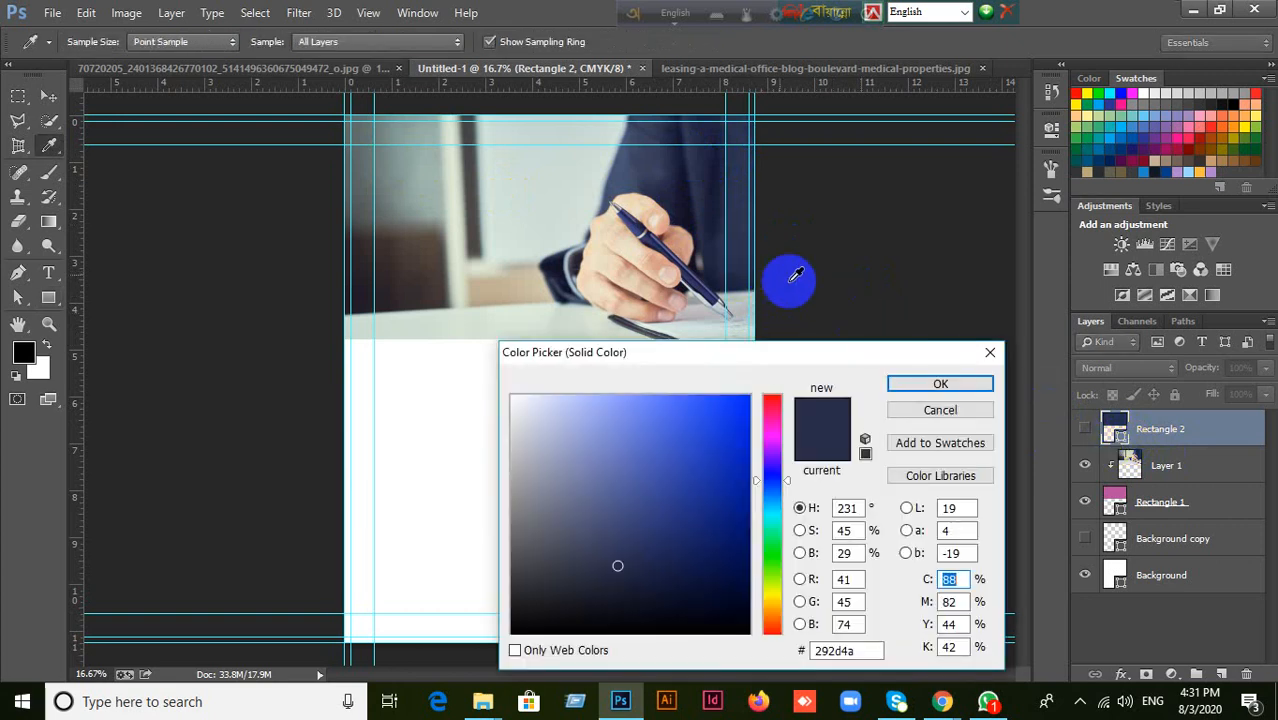
pyautogui.click(968, 386)
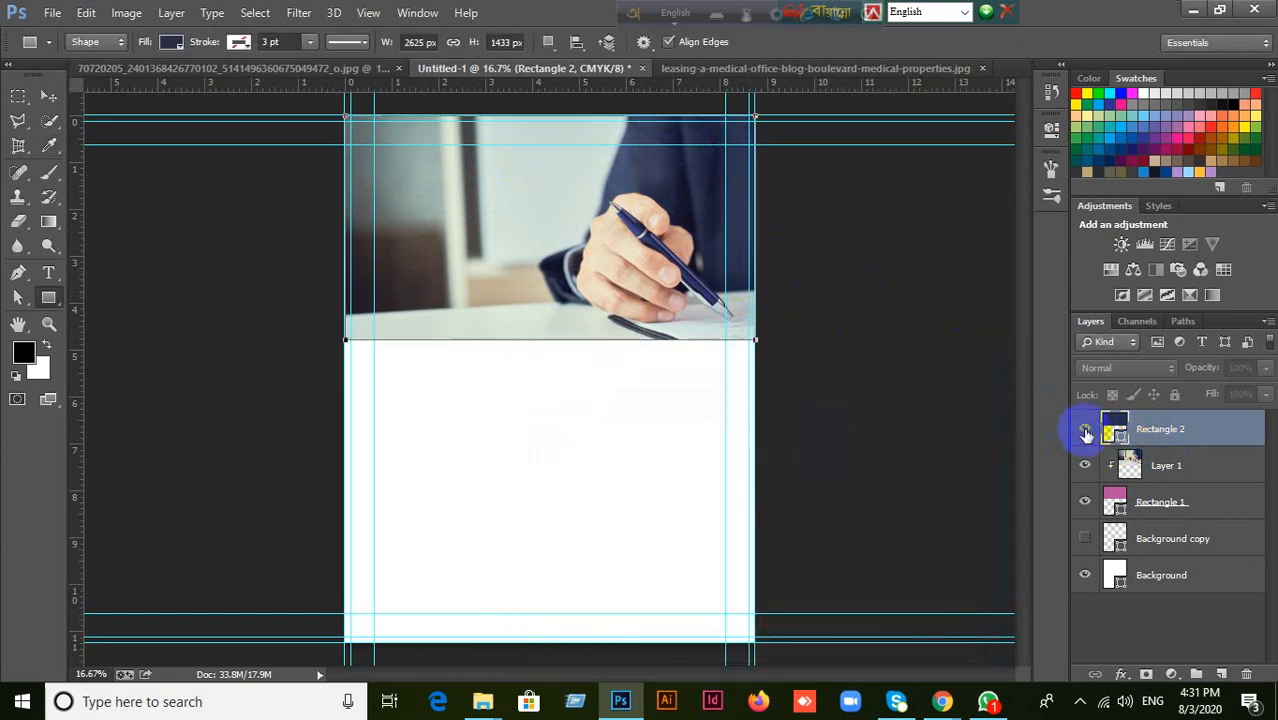
# Show the navy rectangle and try out lower opacities, restoring the opacity to 100%.
pyautogui.click(1085, 432)
pyautogui.click(1265, 369)
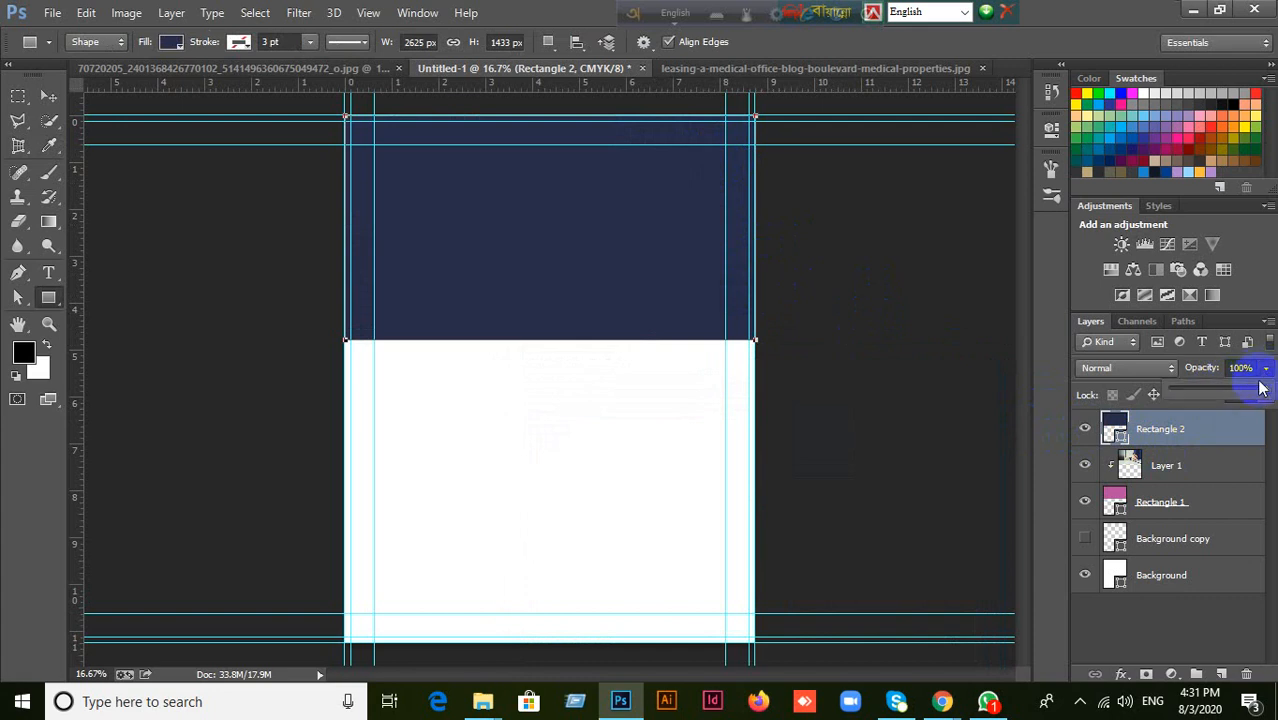
pyautogui.moveTo(1262, 395)
pyautogui.mouseDown()
pyautogui.moveTo(1214, 386)
pyautogui.moveTo(1268, 390)
pyautogui.mouseUp()
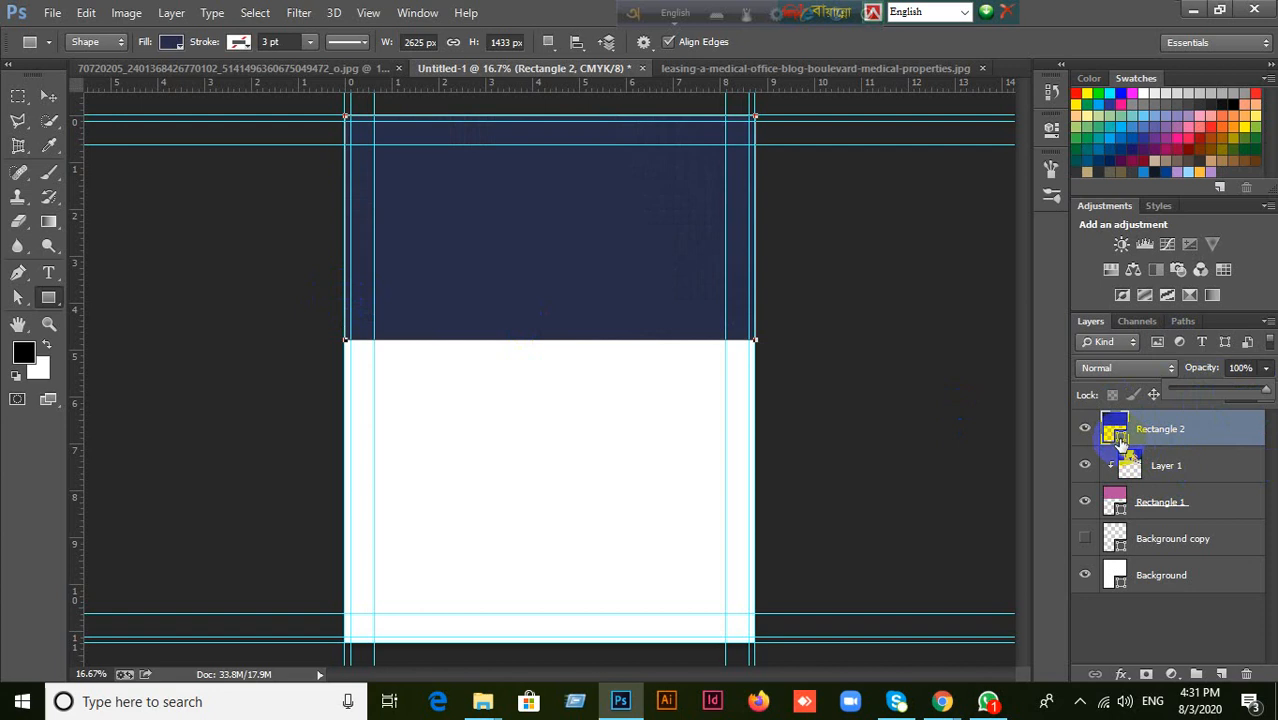
# Change the fill of the rectangle covering the photo from navy to a near-black color.
pyautogui.doubleClick(1119, 438)
pyautogui.moveTo(571, 576); pyautogui.dragTo(511, 624)
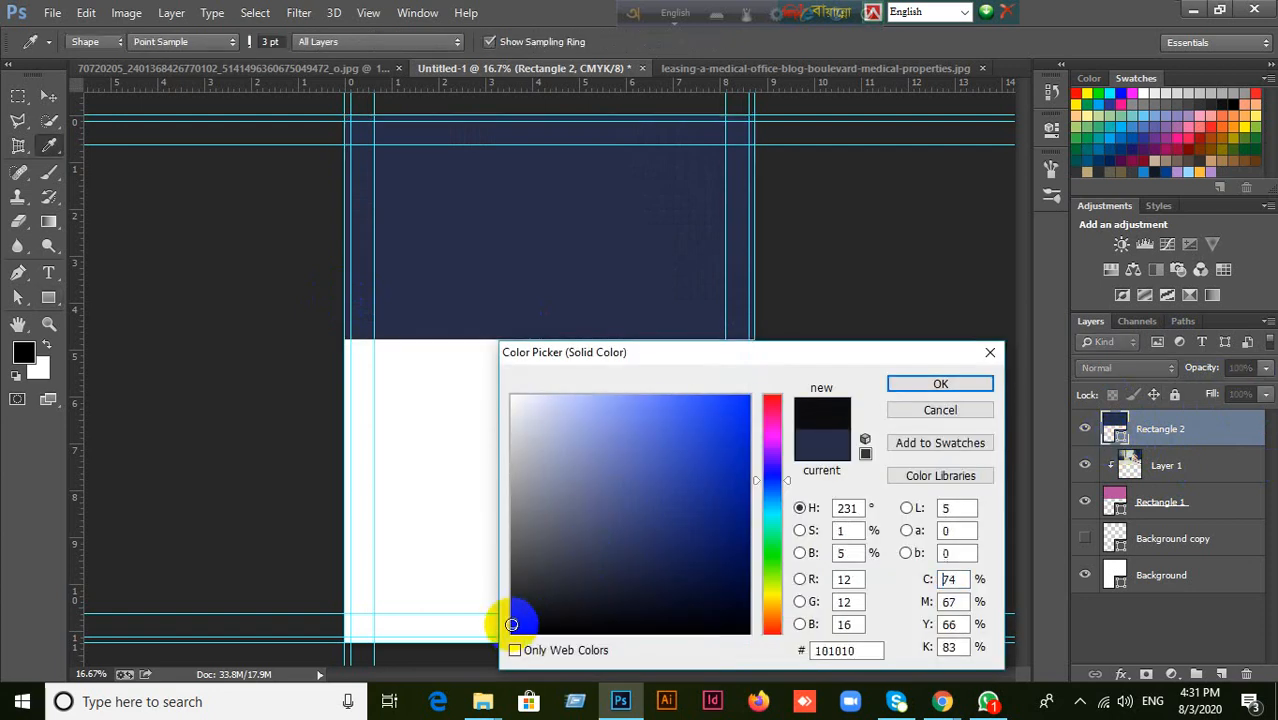
pyautogui.click(945, 386)
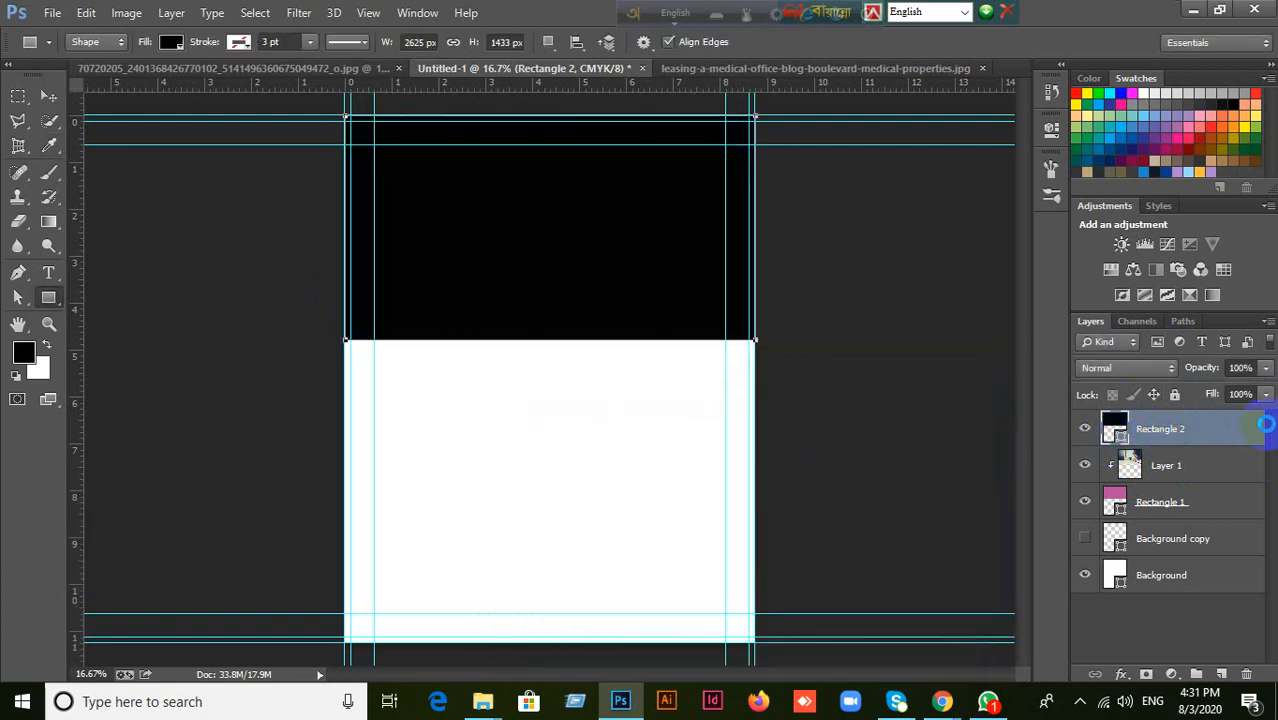
pyautogui.doubleClick(1119, 438)
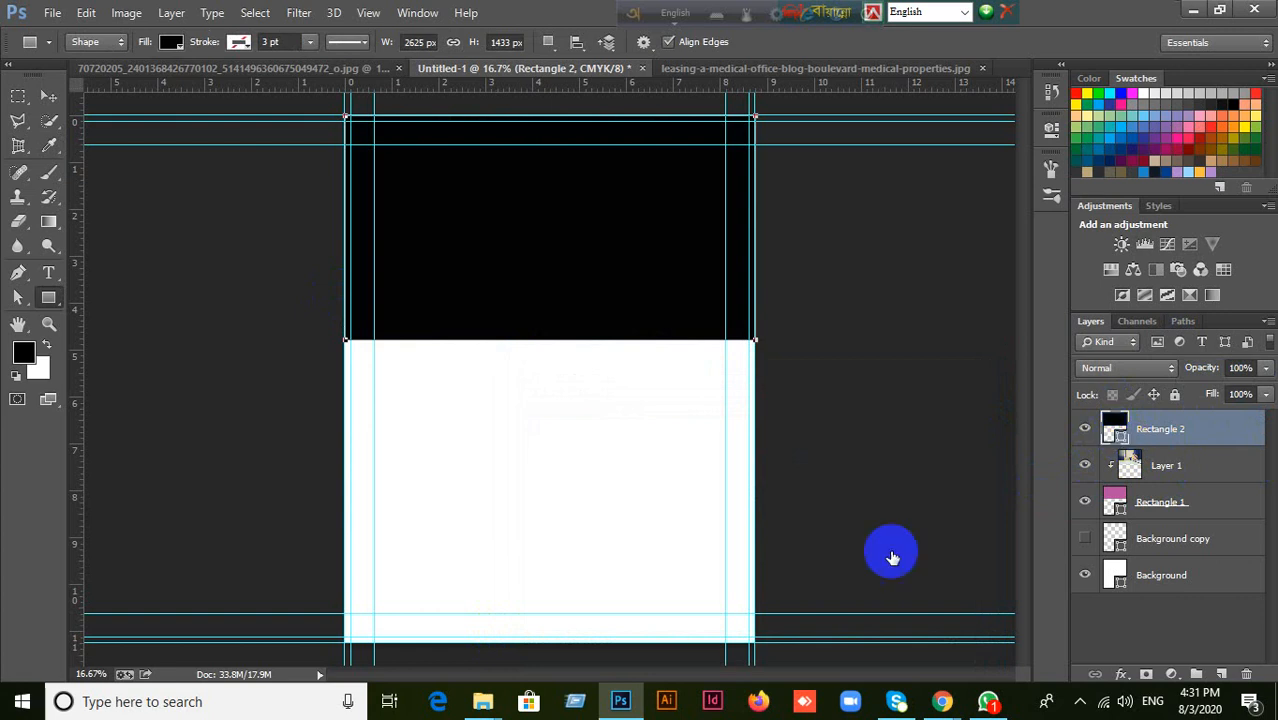
# Set the fill of the rectangle covering the photo to dark gray #1d1d1d, keeping its opacity at 100%.
pyautogui.moveTo(580, 632); pyautogui.dragTo(505, 607)
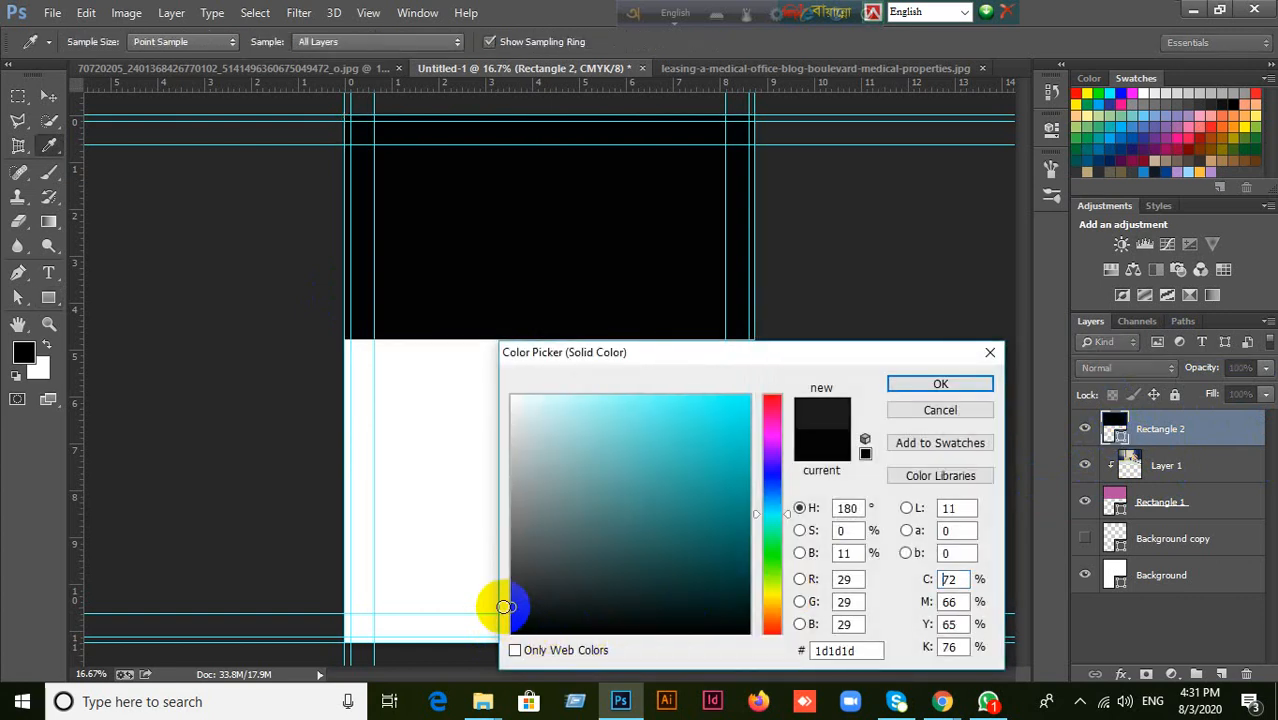
pyautogui.click(976, 386)
pyautogui.click(1265, 367)
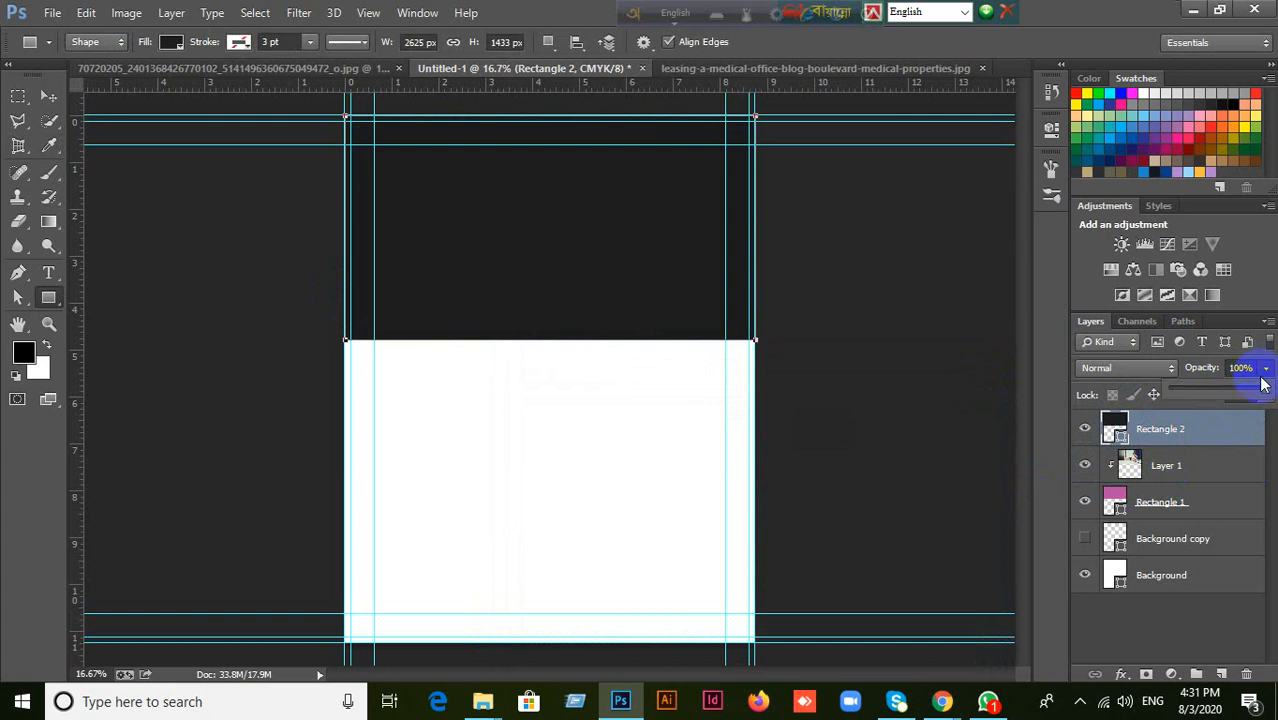
pyautogui.moveTo(1262, 388)
pyautogui.mouseDown()
pyautogui.moveTo(1216, 391)
pyautogui.moveTo(1266, 390)
pyautogui.mouseUp()
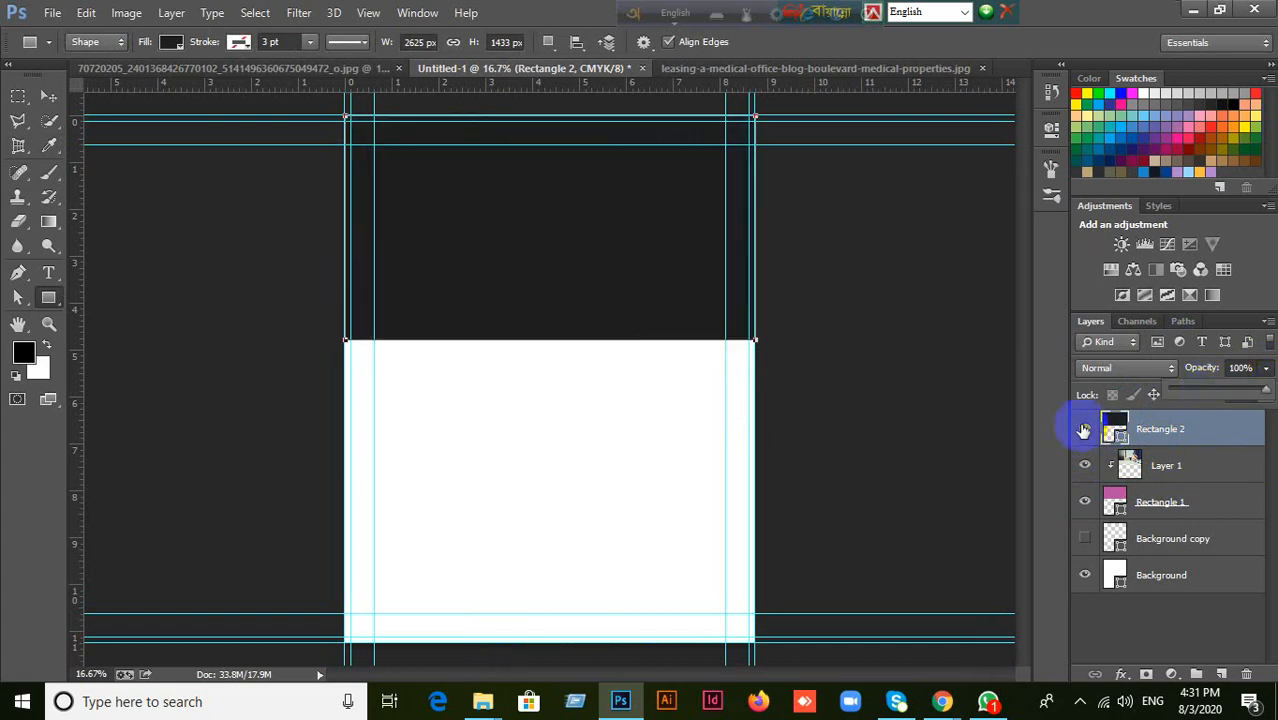
# Hide the overlay rectangle and set its fill to blue #353b6b, sampled from the pen in the photo.
pyautogui.click(1083, 430)
pyautogui.doubleClick(1118, 437)
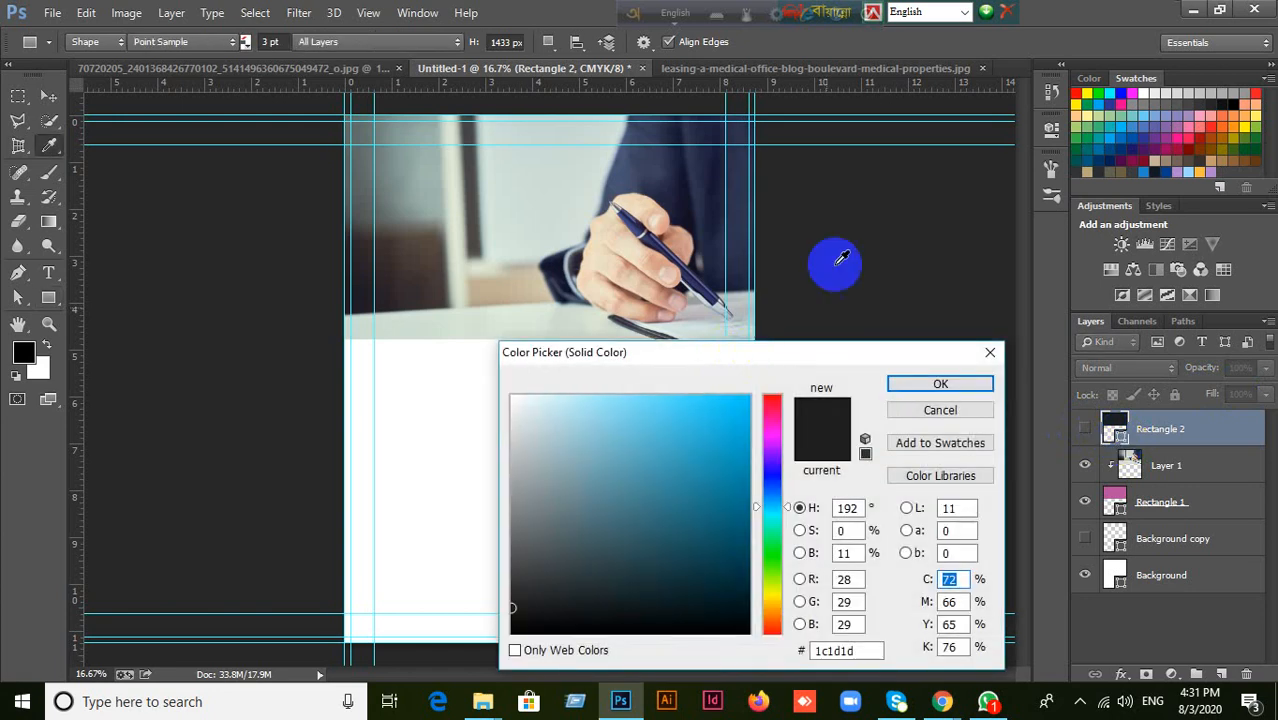
pyautogui.click(641, 224)
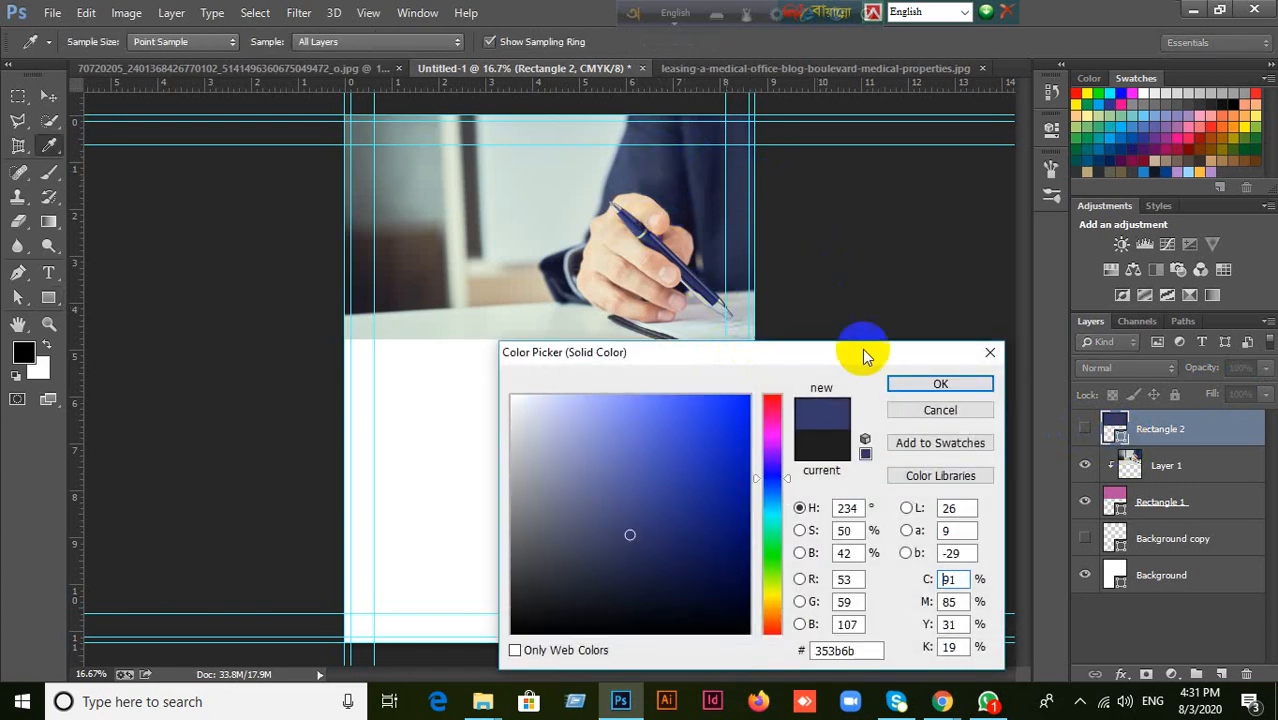
pyautogui.click(933, 384)
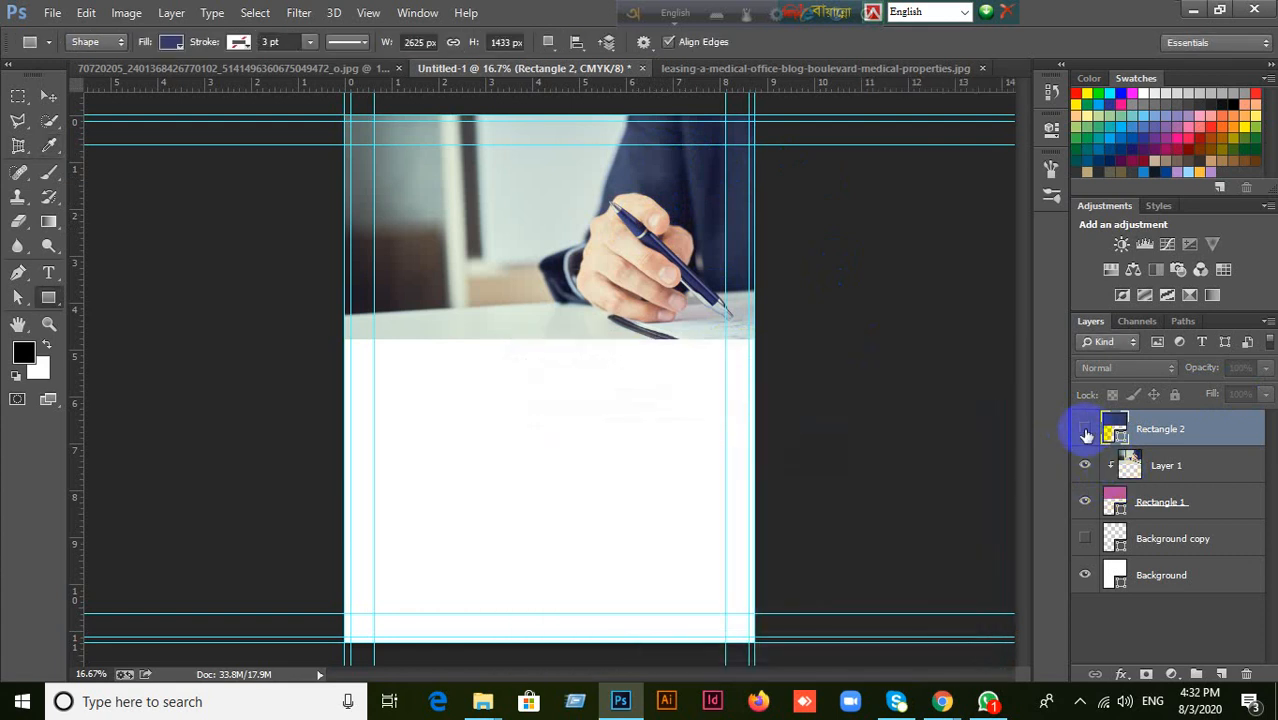
# Show the blue rectangle over the photo and lower its opacity to 62%.
pyautogui.click(1085, 428)
pyautogui.click(1265, 367)
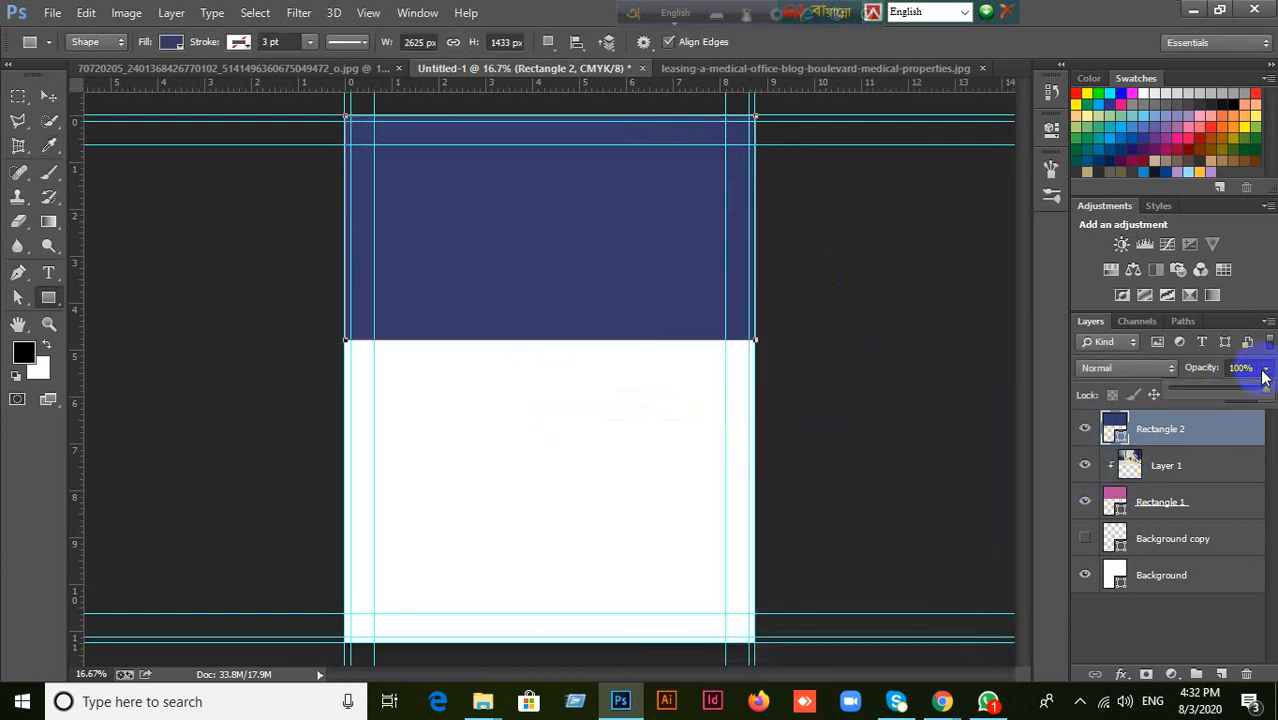
pyautogui.moveTo(1265, 390); pyautogui.dragTo(1236, 397)
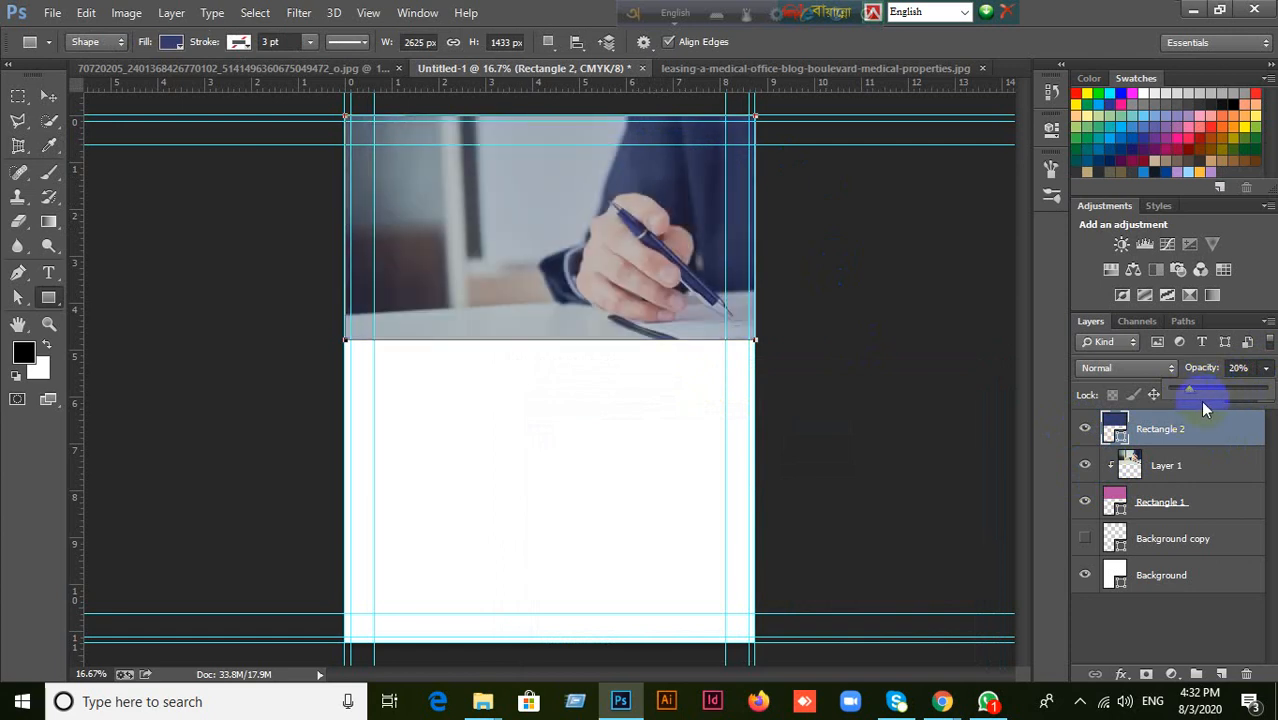
pyautogui.moveTo(1218, 388); pyautogui.dragTo(1230, 392)
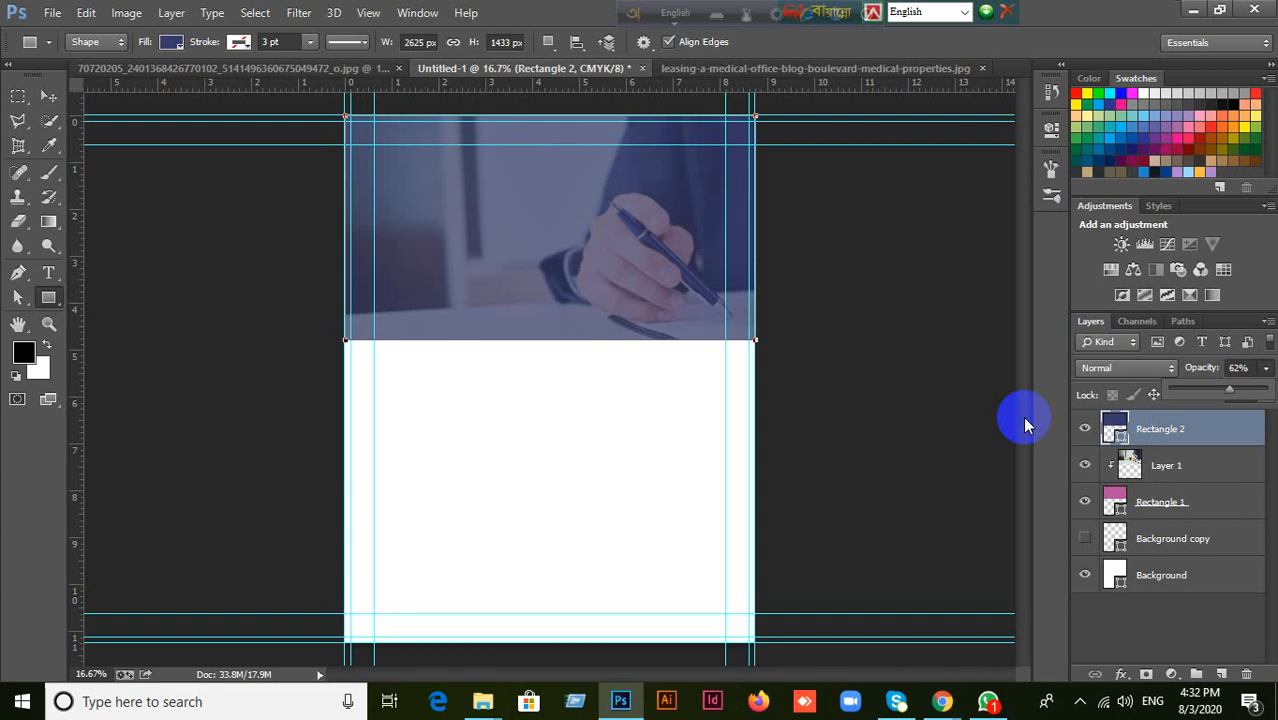
# Close the medical office photo, the Untitled-1 flyer document and the flyer reference image without saving changes.
pyautogui.click(299, 68)
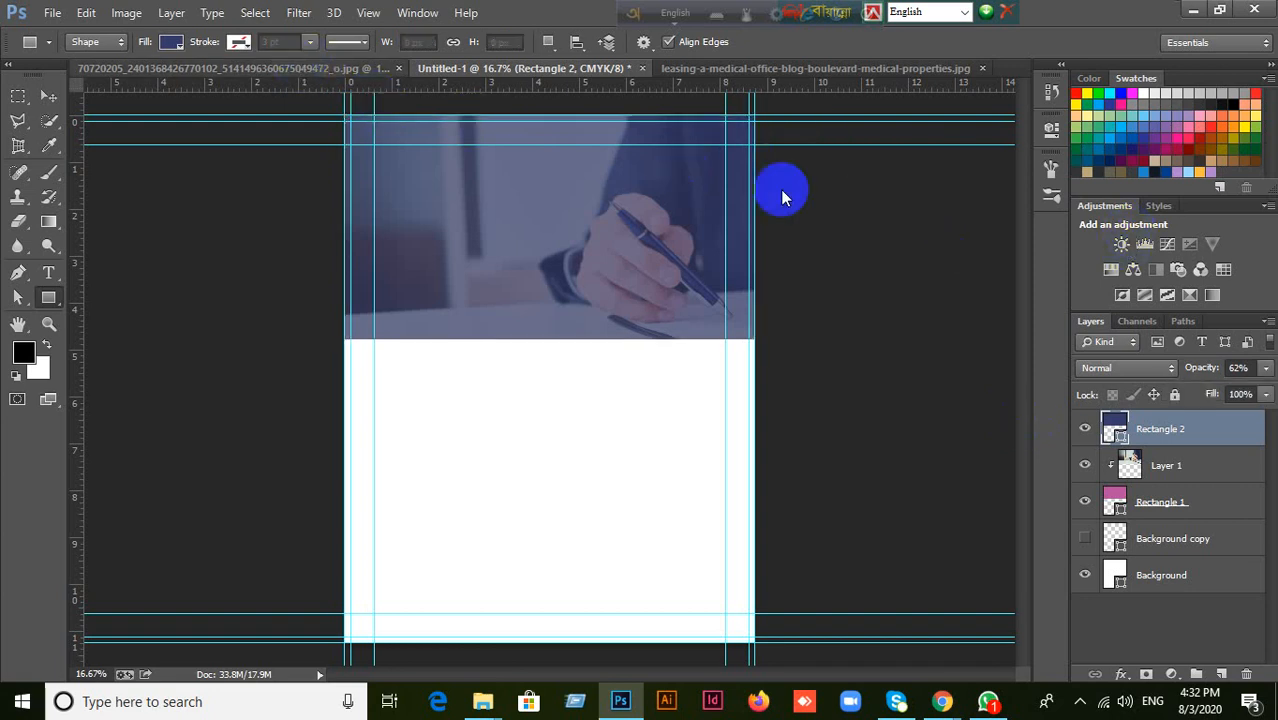
pyautogui.click(643, 72)
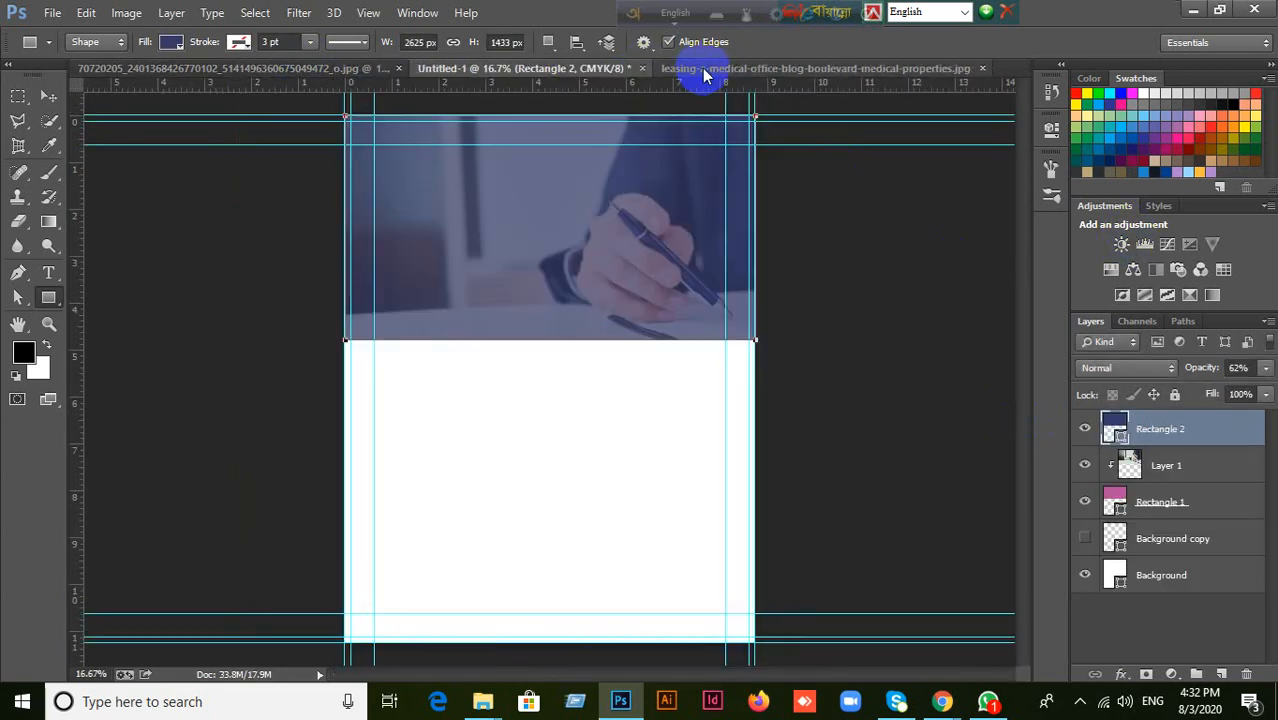
pyautogui.click(940, 70)
pyautogui.click(982, 68)
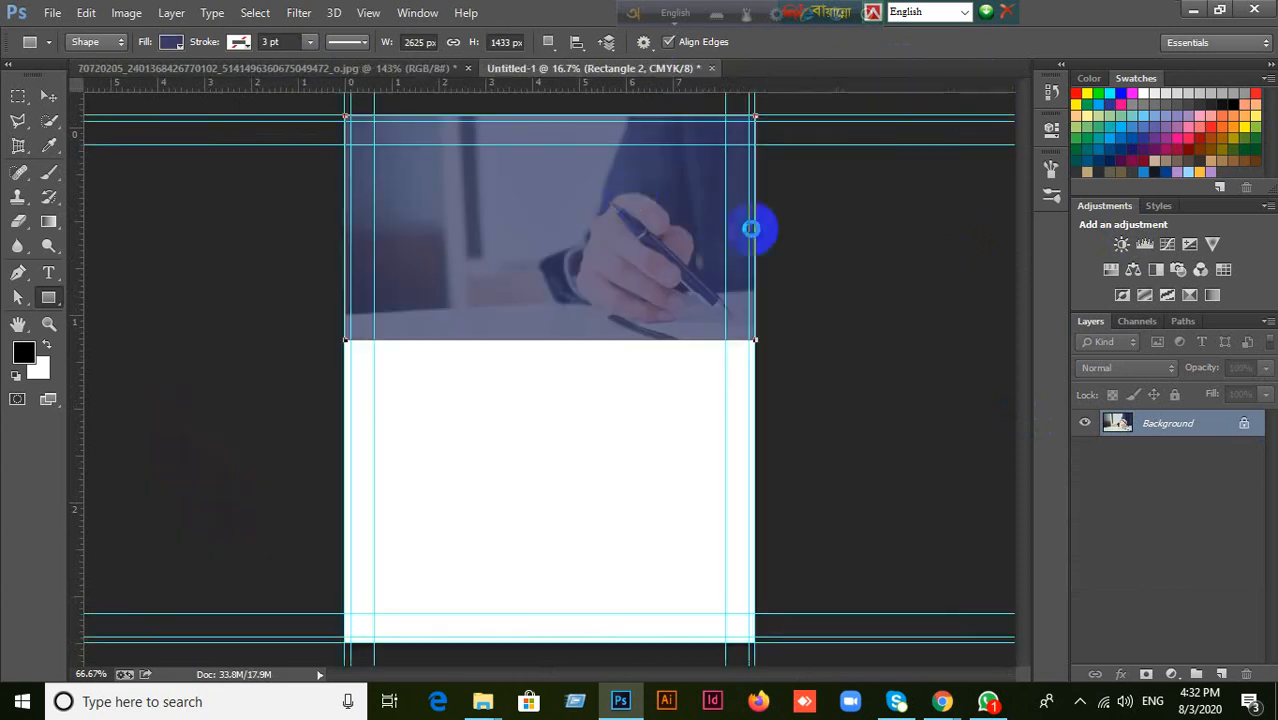
pyautogui.click(711, 68)
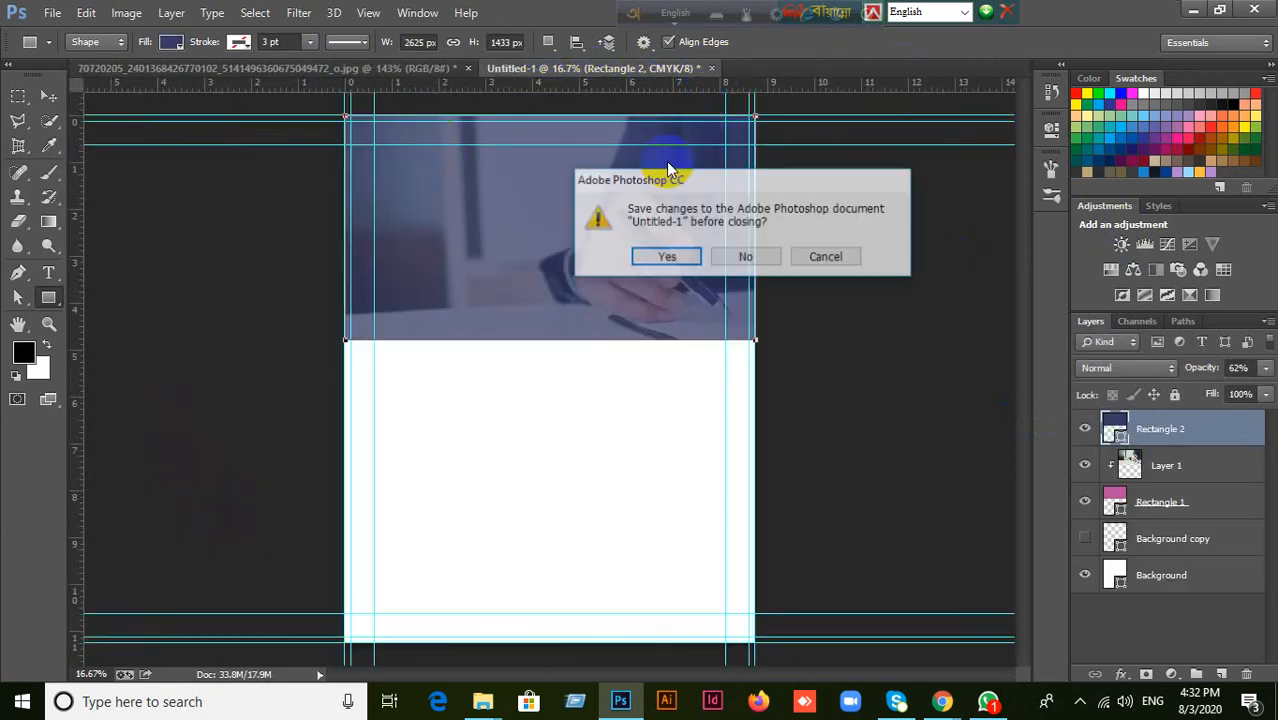
pyautogui.click(748, 255)
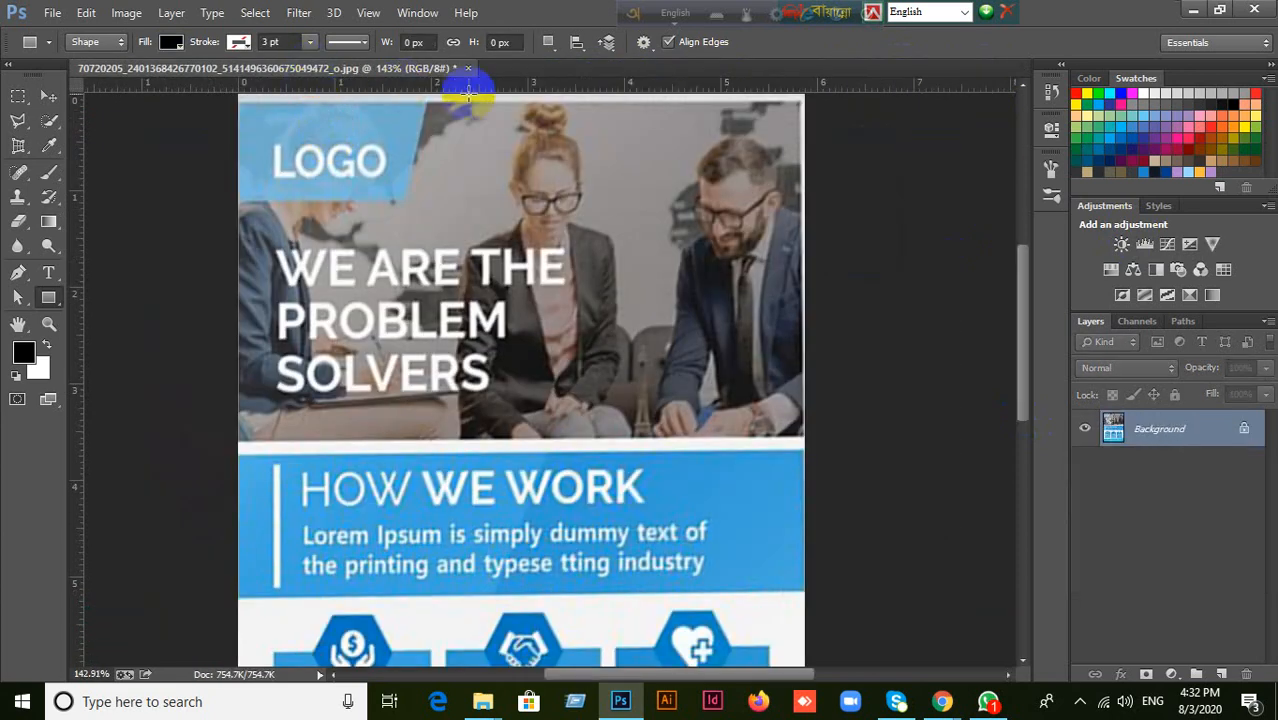
pyautogui.click(467, 68)
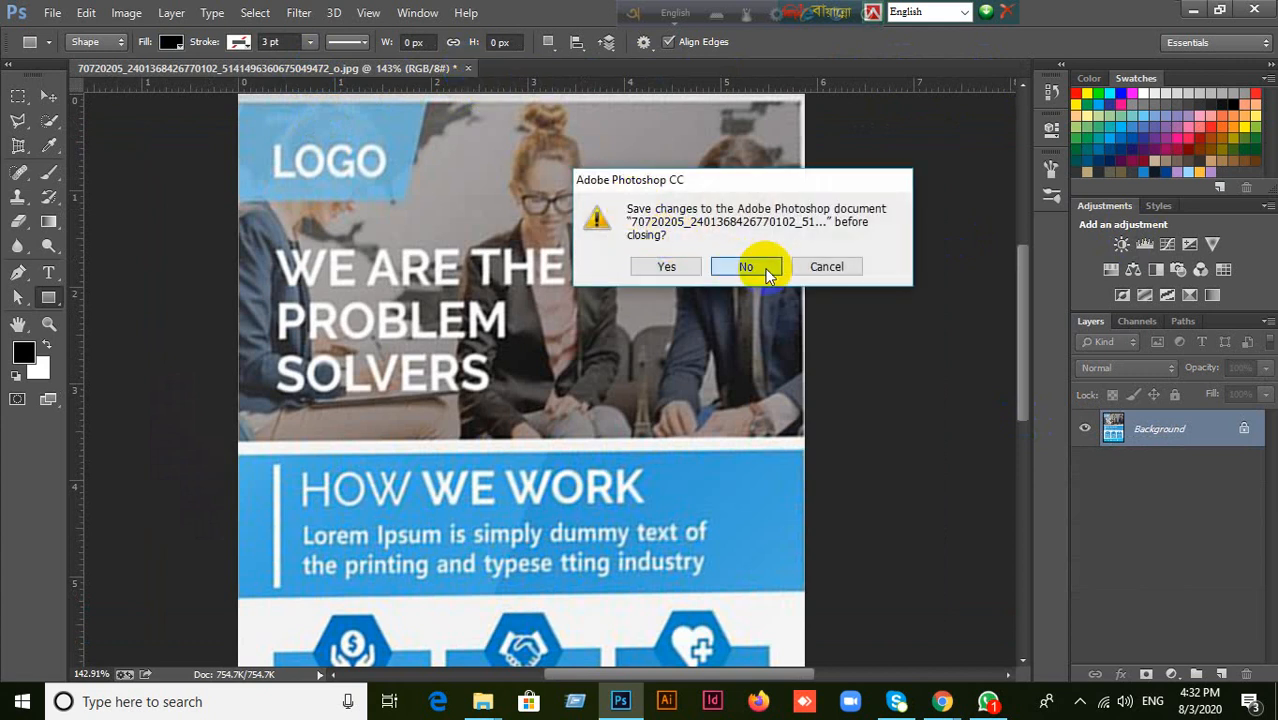
pyautogui.click(767, 272)
# Start a new document with the U.S. Paper preset and switch its width and height units to pixels.
pyautogui.click(48, 95)
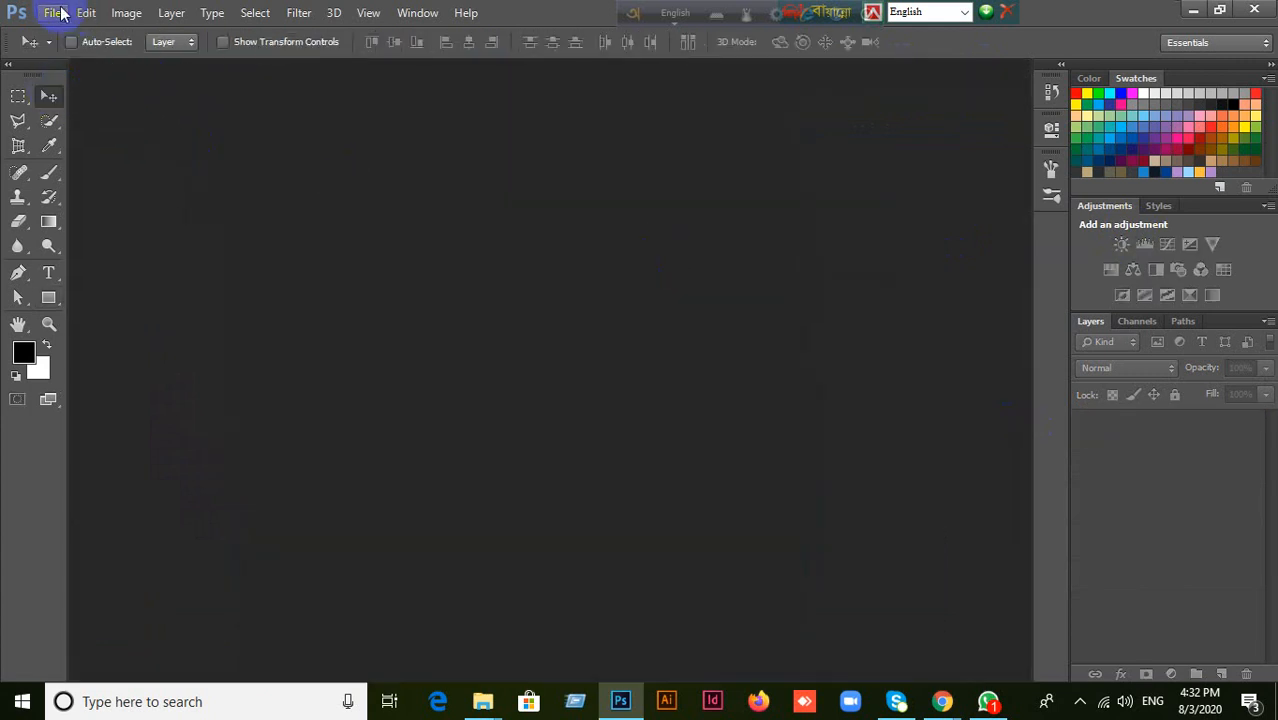
pyautogui.click(57, 12)
pyautogui.click(60, 31)
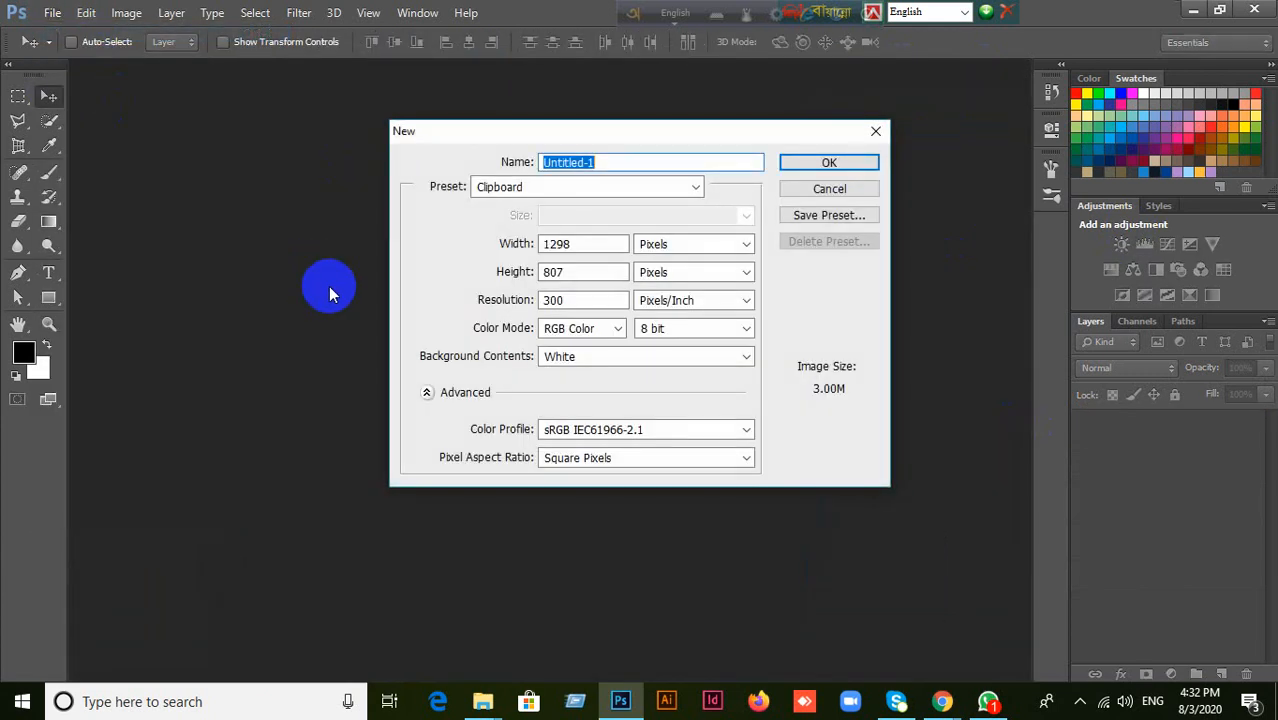
pyautogui.click(716, 244)
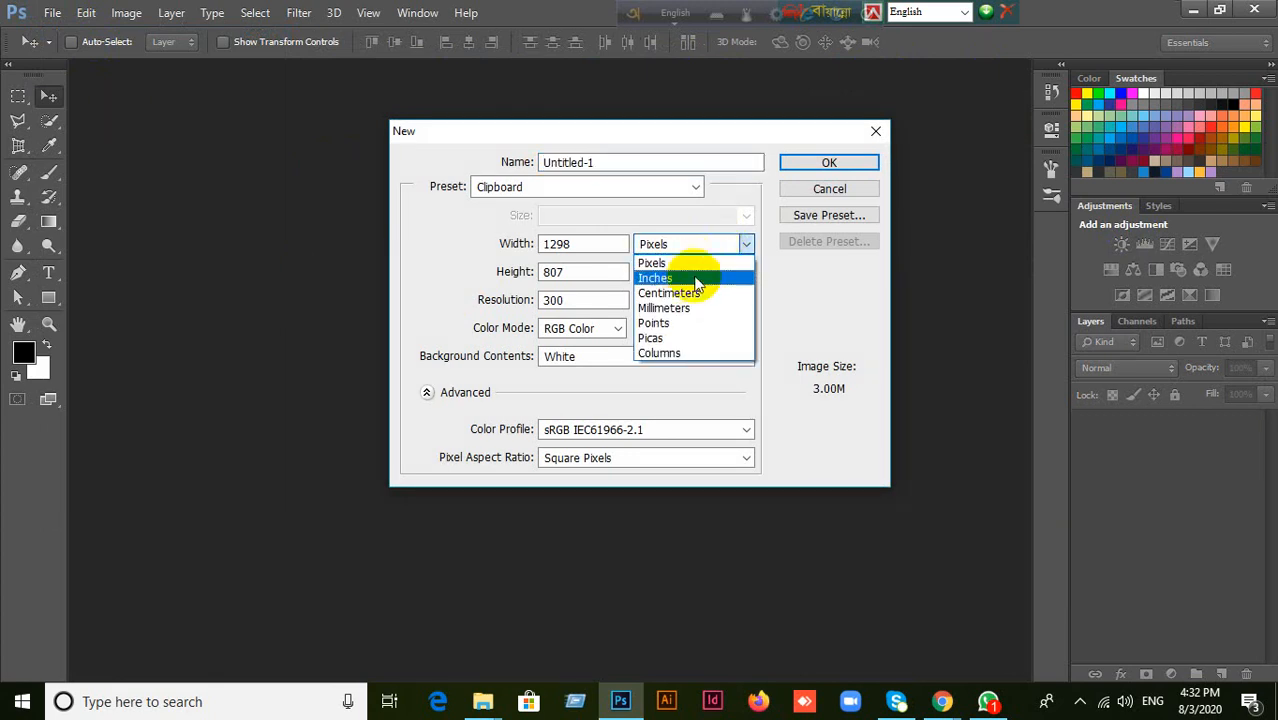
pyautogui.click(697, 284)
pyautogui.click(667, 192)
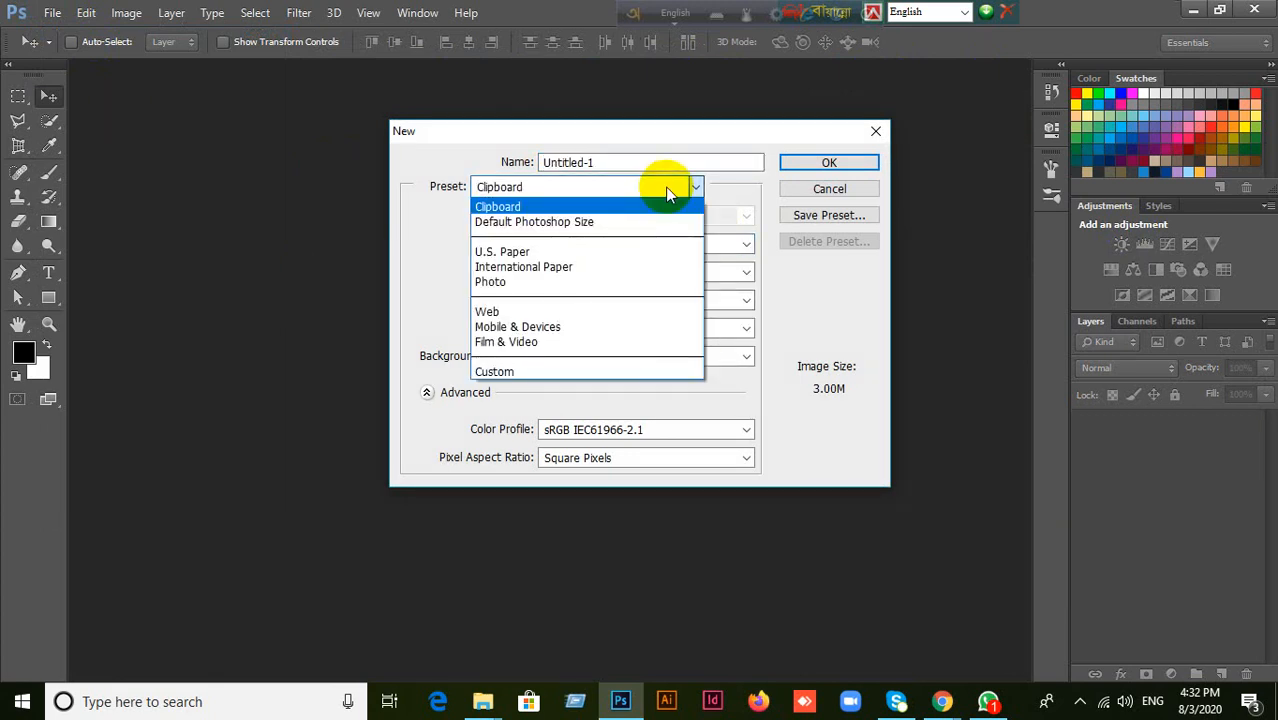
pyautogui.click(550, 251)
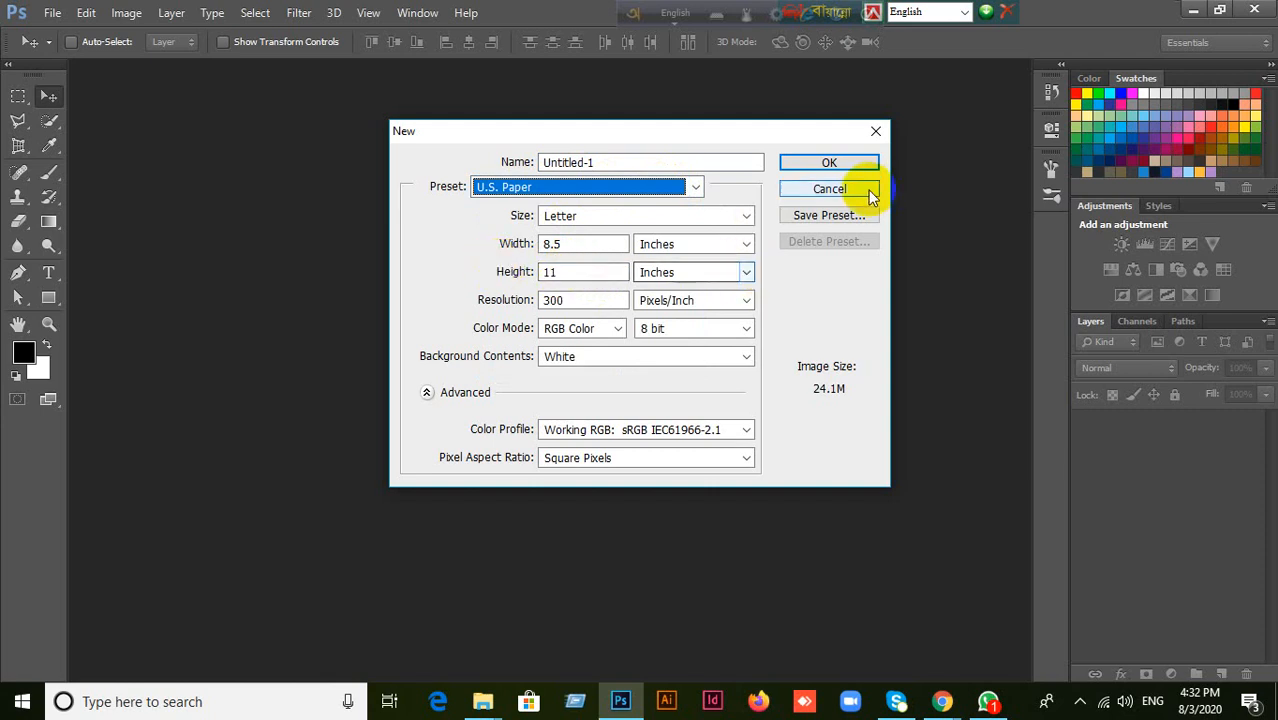
pyautogui.click(741, 245)
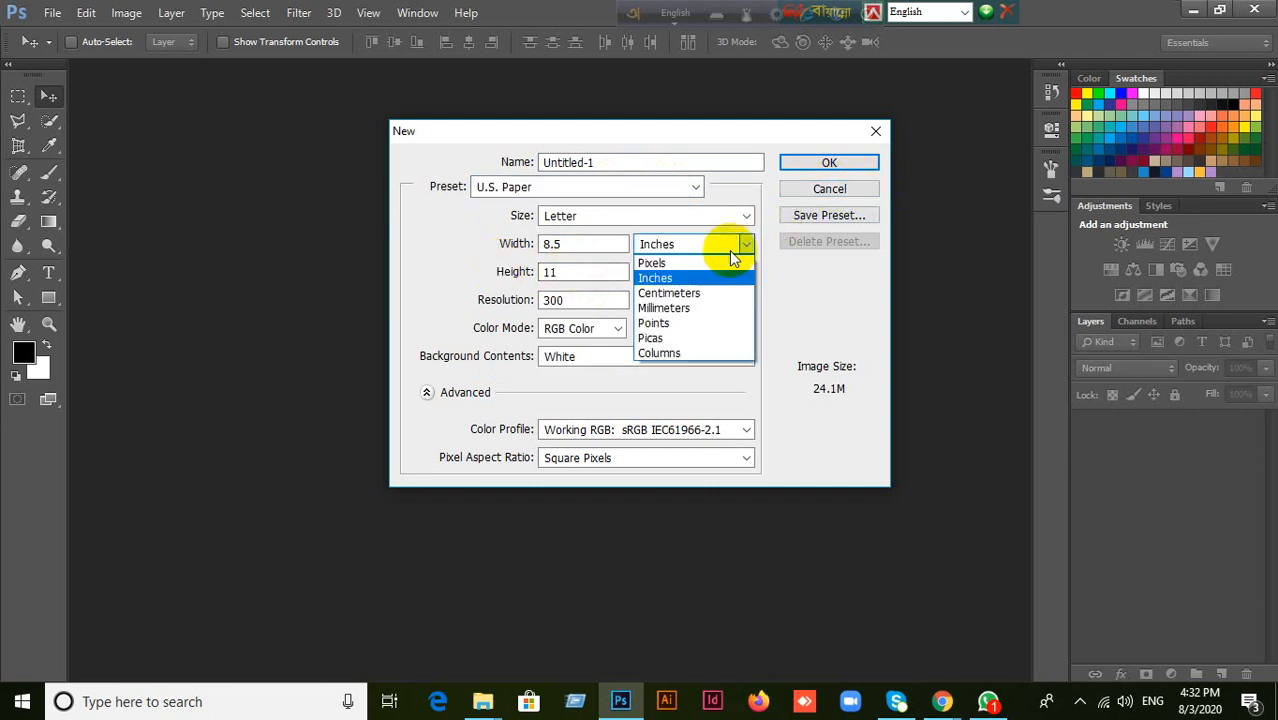
pyautogui.click(686, 263)
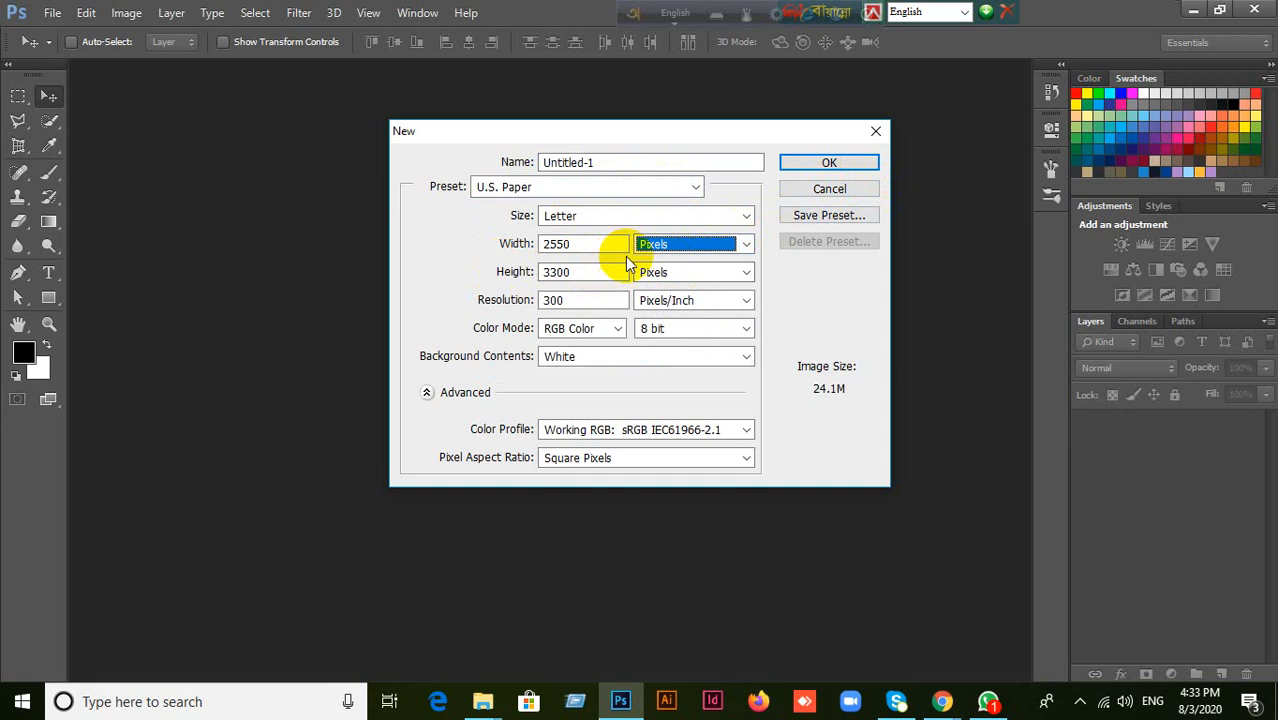
# Create the new document at 1366 by 768 pixels with a resolution of 72 pixels/inch.
pyautogui.hotkey('shift', 'Tab')
pyautogui.write('1366')
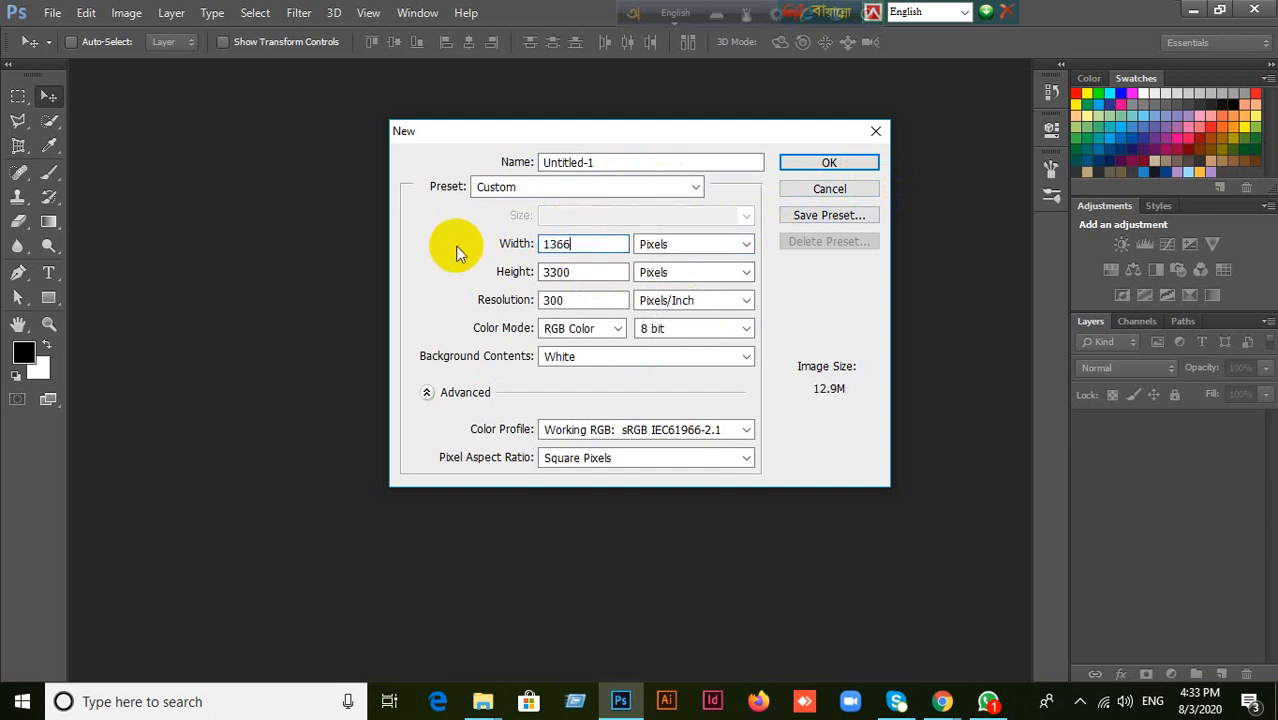
pyautogui.doubleClick(560, 272)
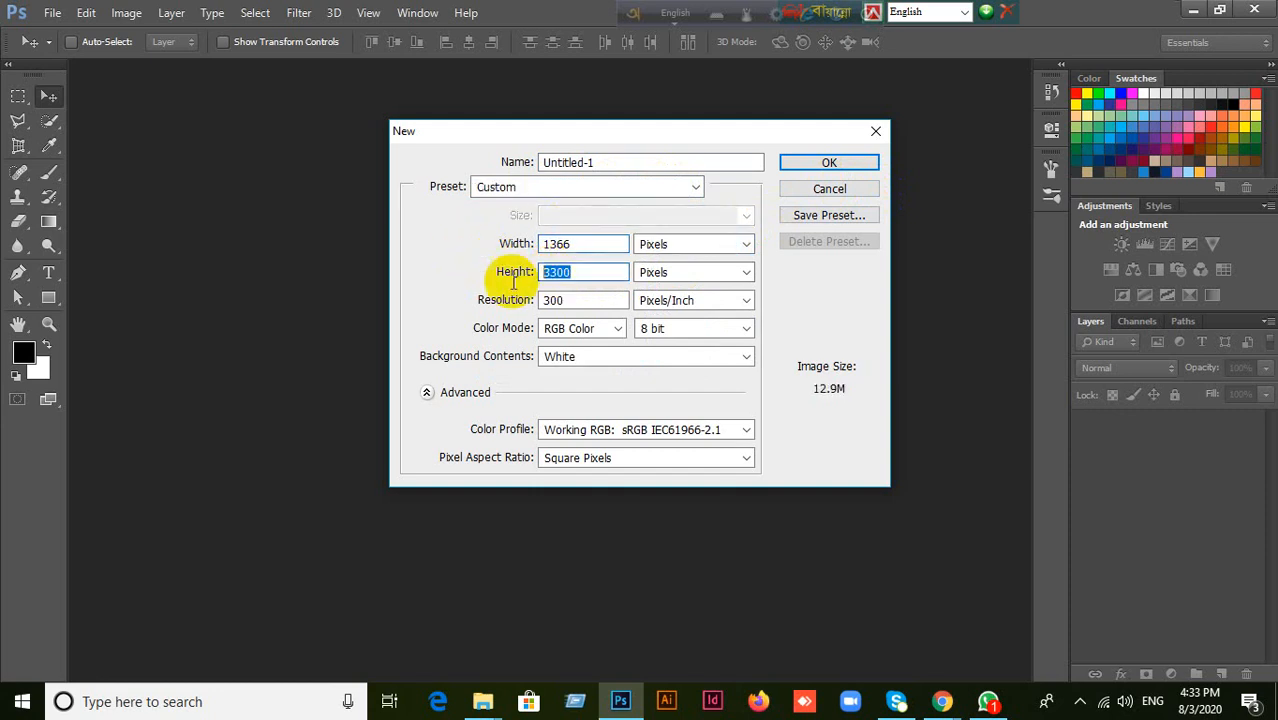
pyautogui.write('768')
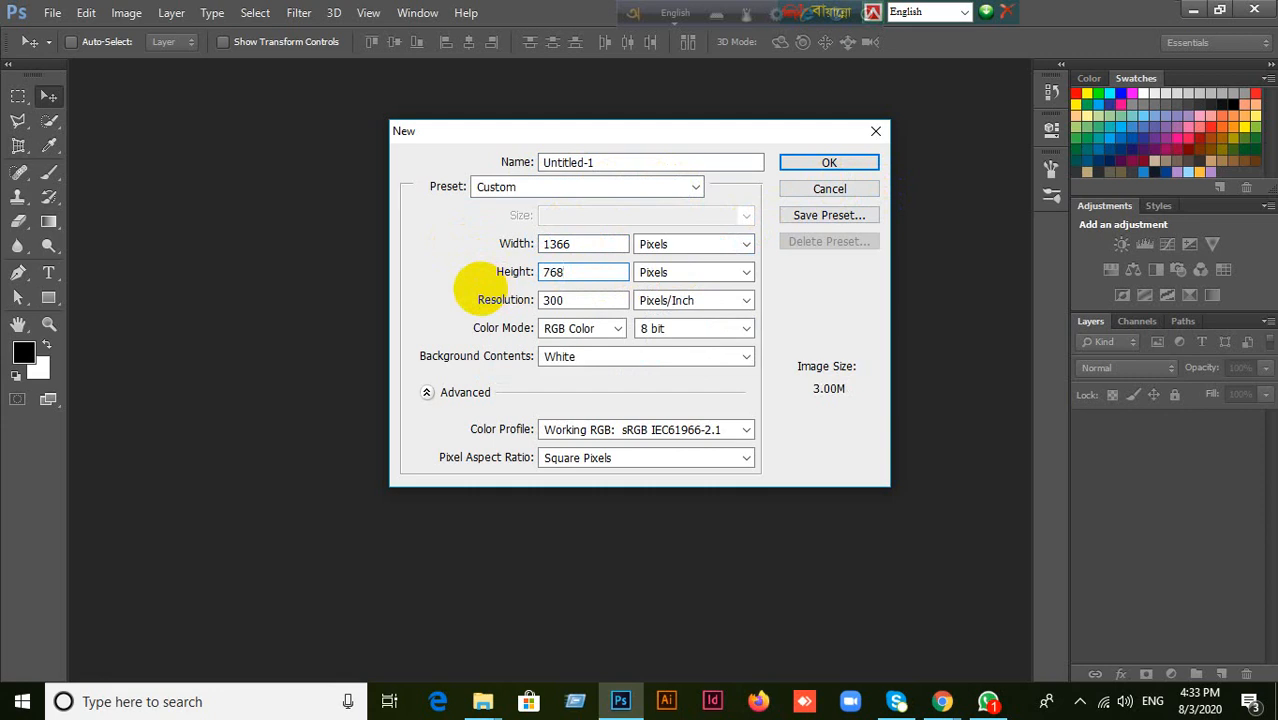
pyautogui.doubleClick(570, 300)
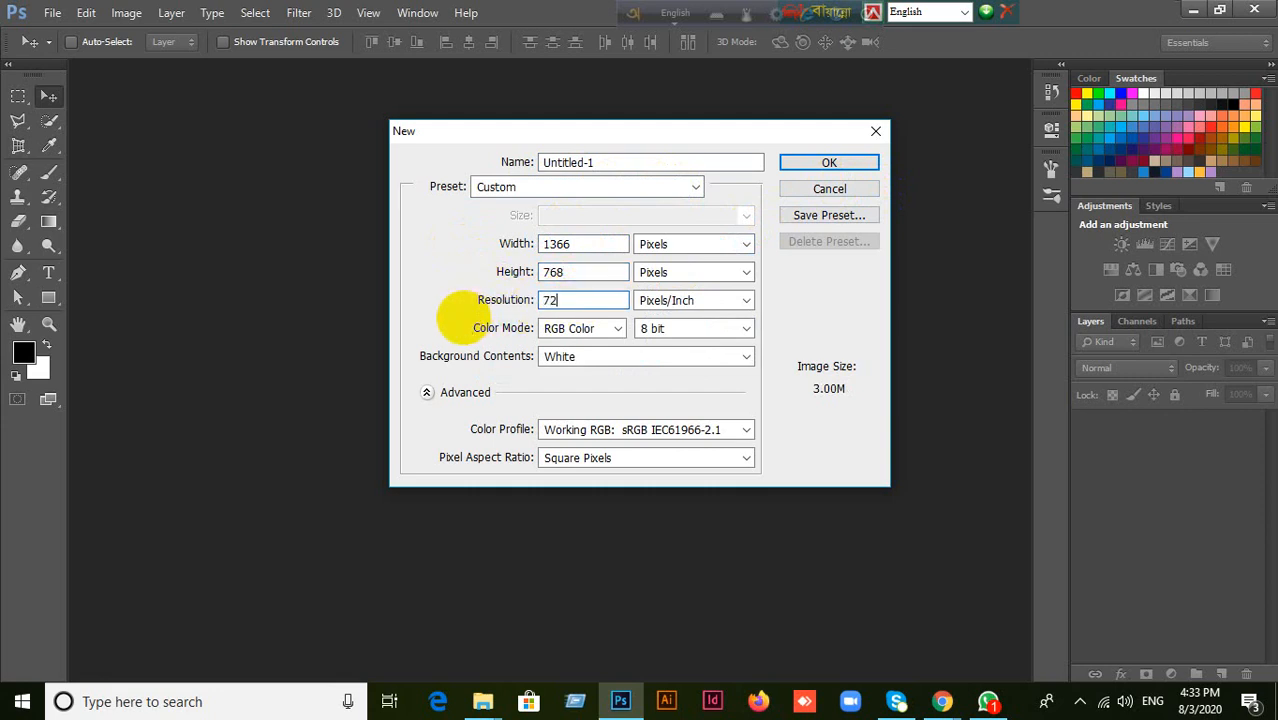
pyautogui.click(830, 165)
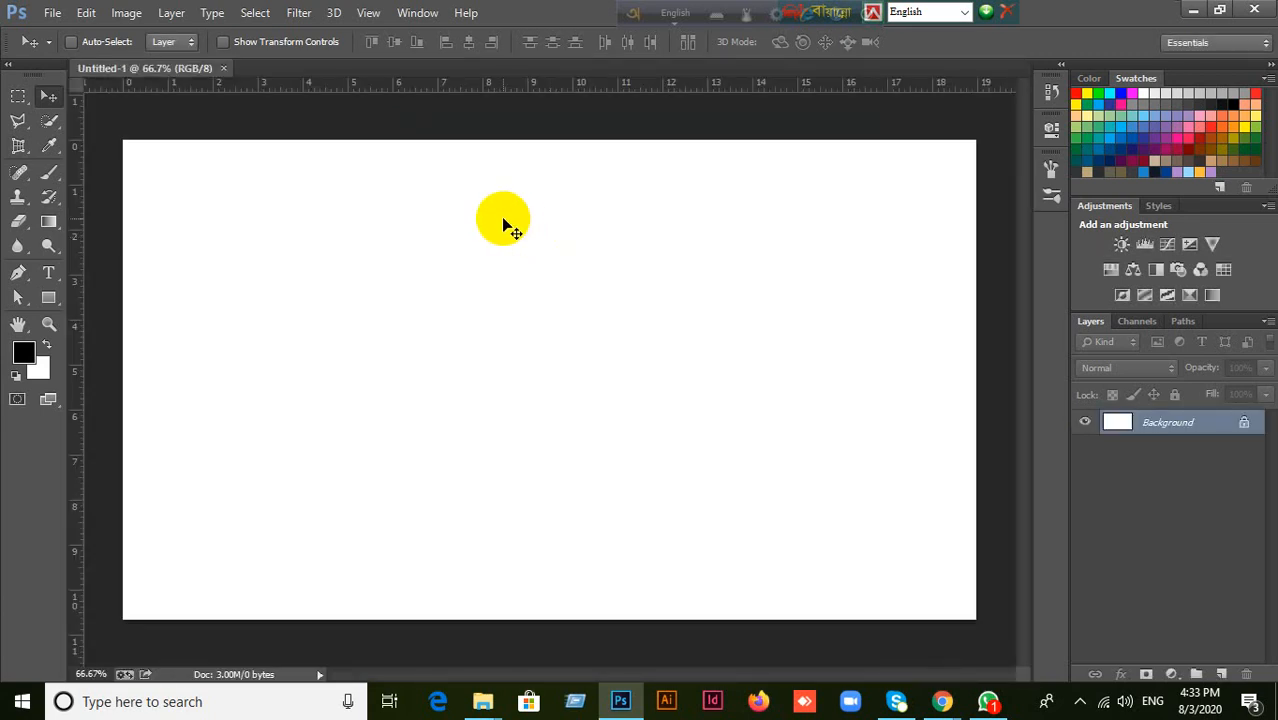
# Activate the Type tool and look through its font family, style and size options.
pyautogui.click(50, 273)
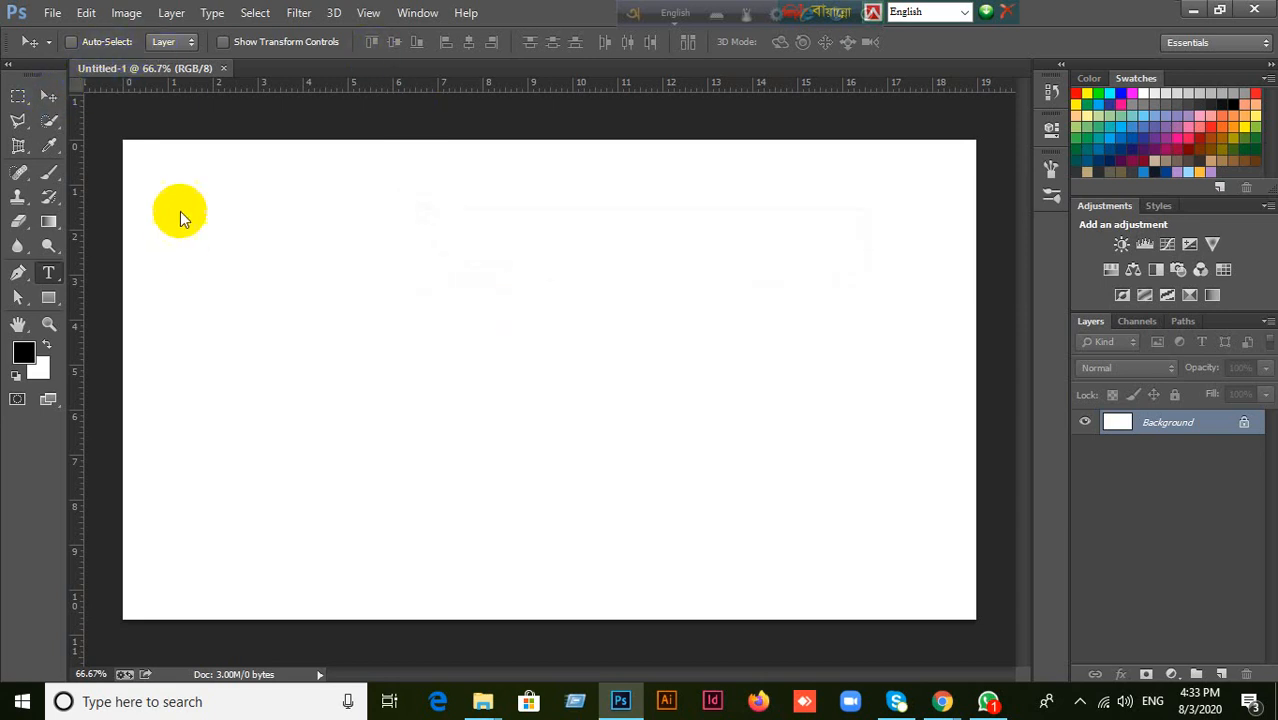
pyautogui.click(50, 98)
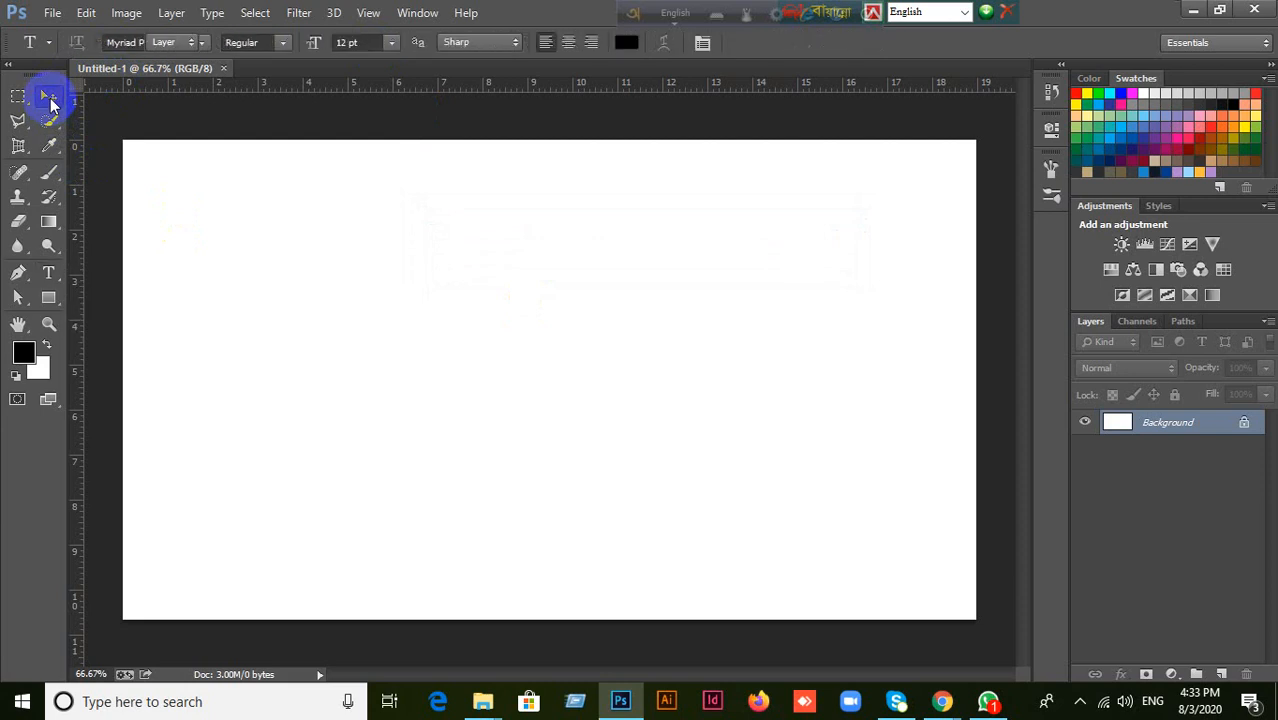
pyautogui.click(49, 273)
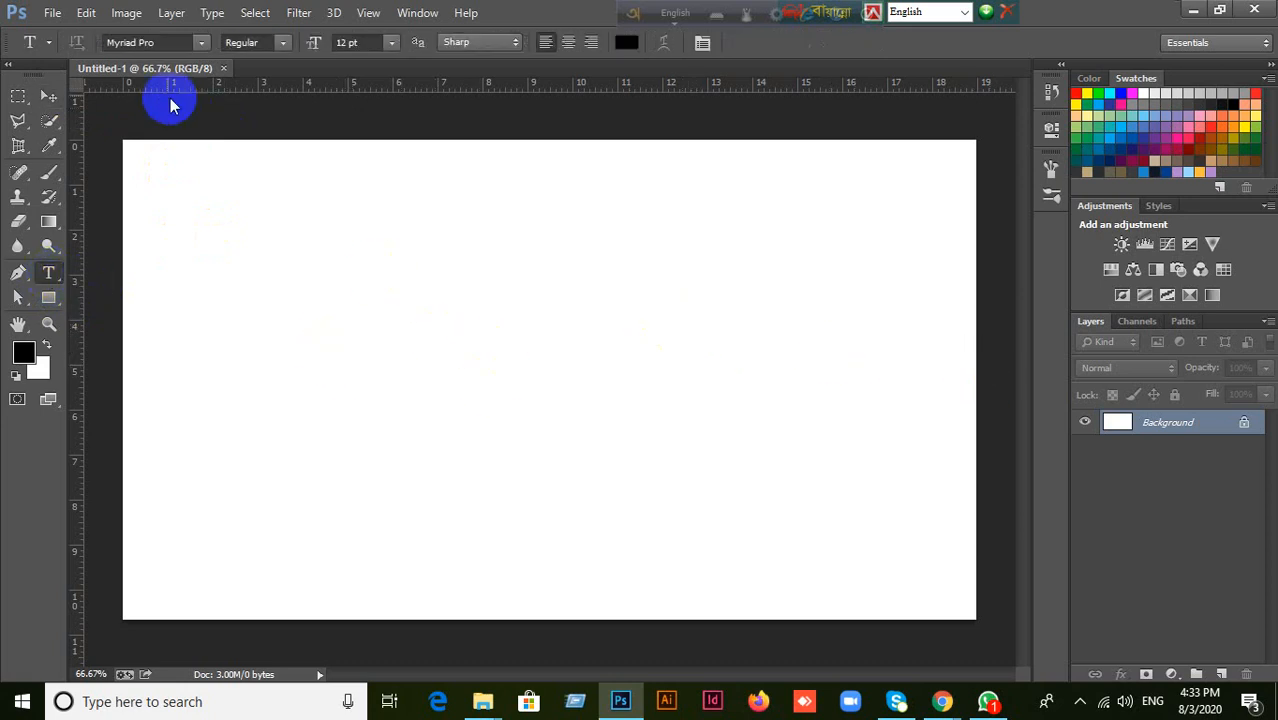
pyautogui.click(200, 46)
pyautogui.click(200, 47)
pyautogui.click(284, 46)
pyautogui.click(285, 46)
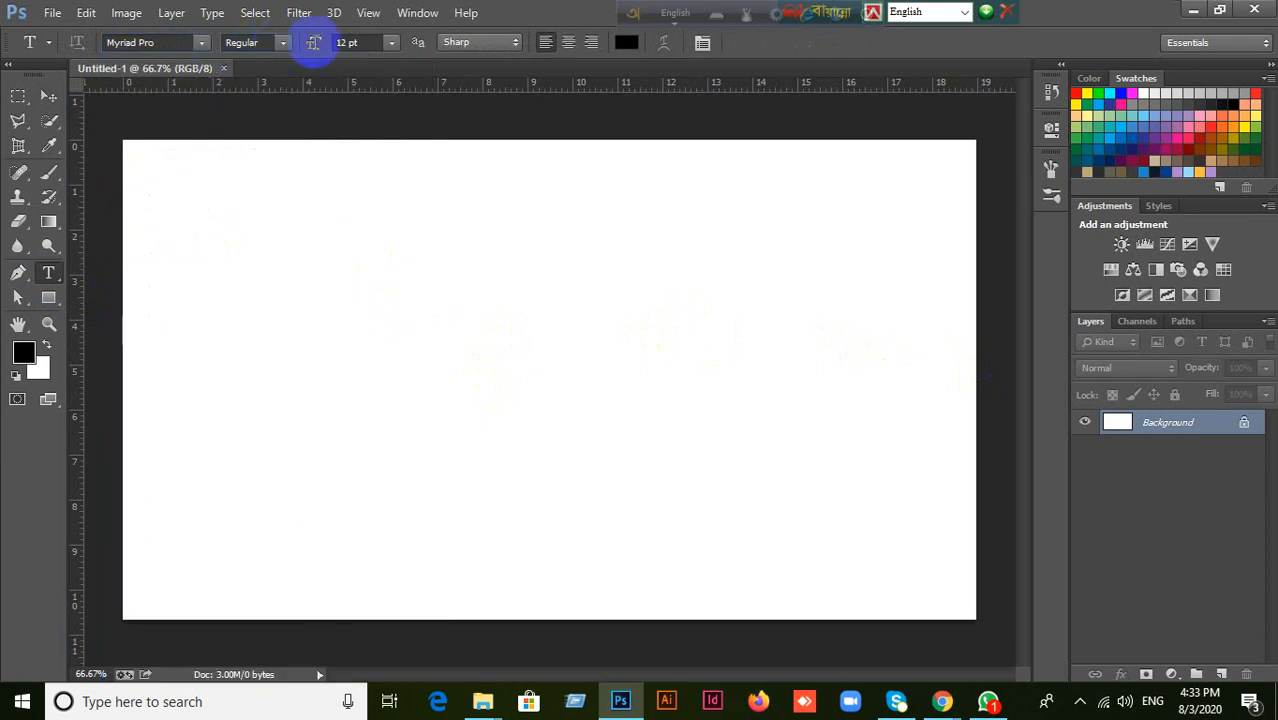
pyautogui.click(390, 43)
pyautogui.click(390, 43)
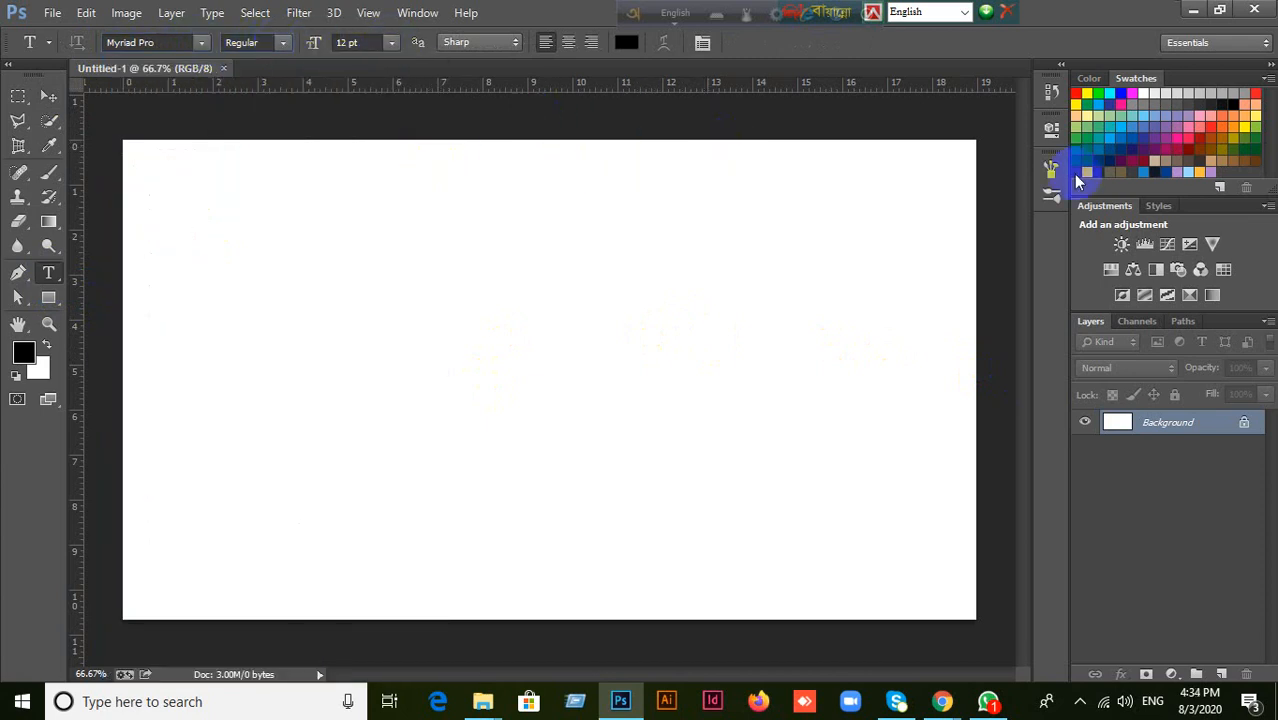
# Show the Character panel, collapse it to an icon and expand it again.
pyautogui.click(435, 18)
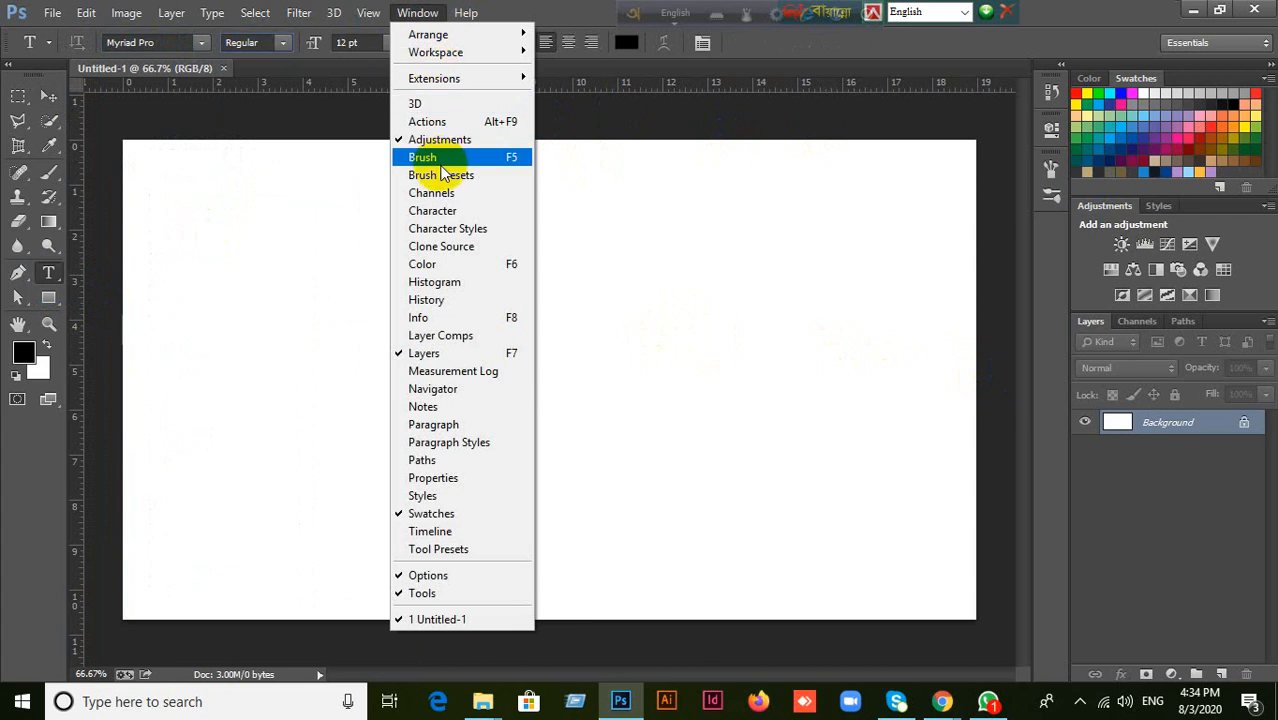
pyautogui.click(447, 211)
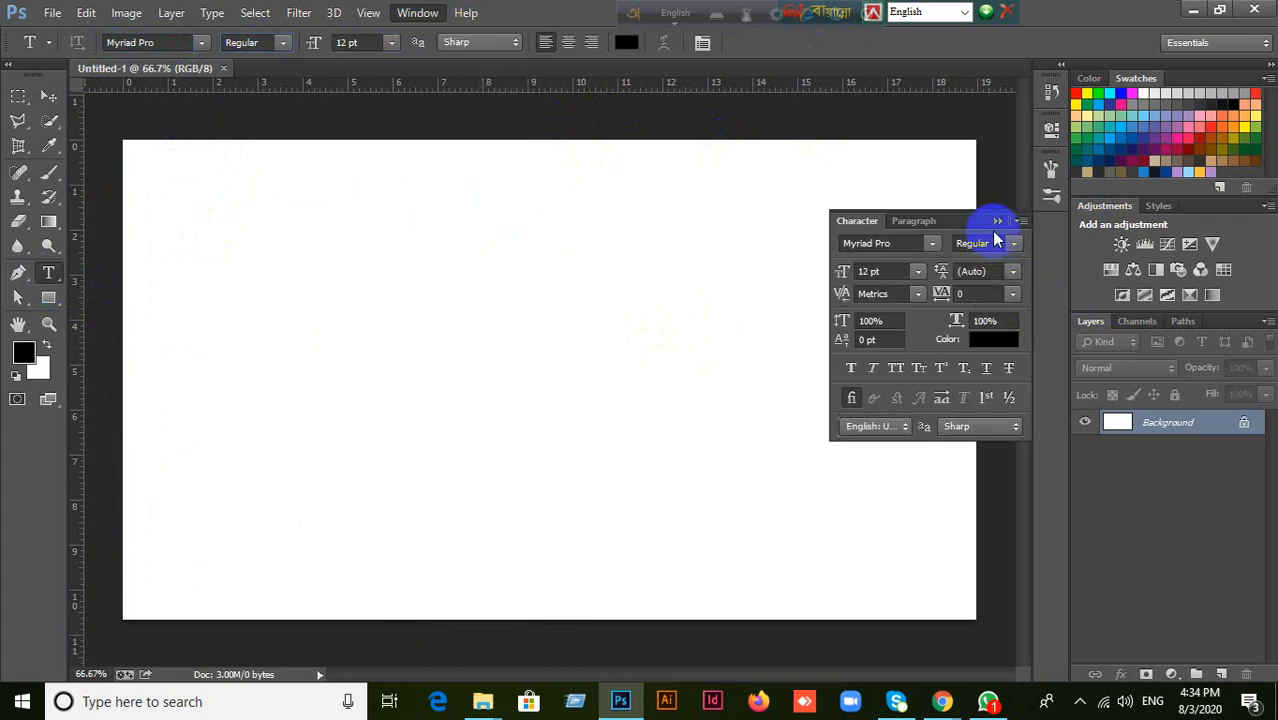
pyautogui.click(997, 221)
pyautogui.click(1047, 234)
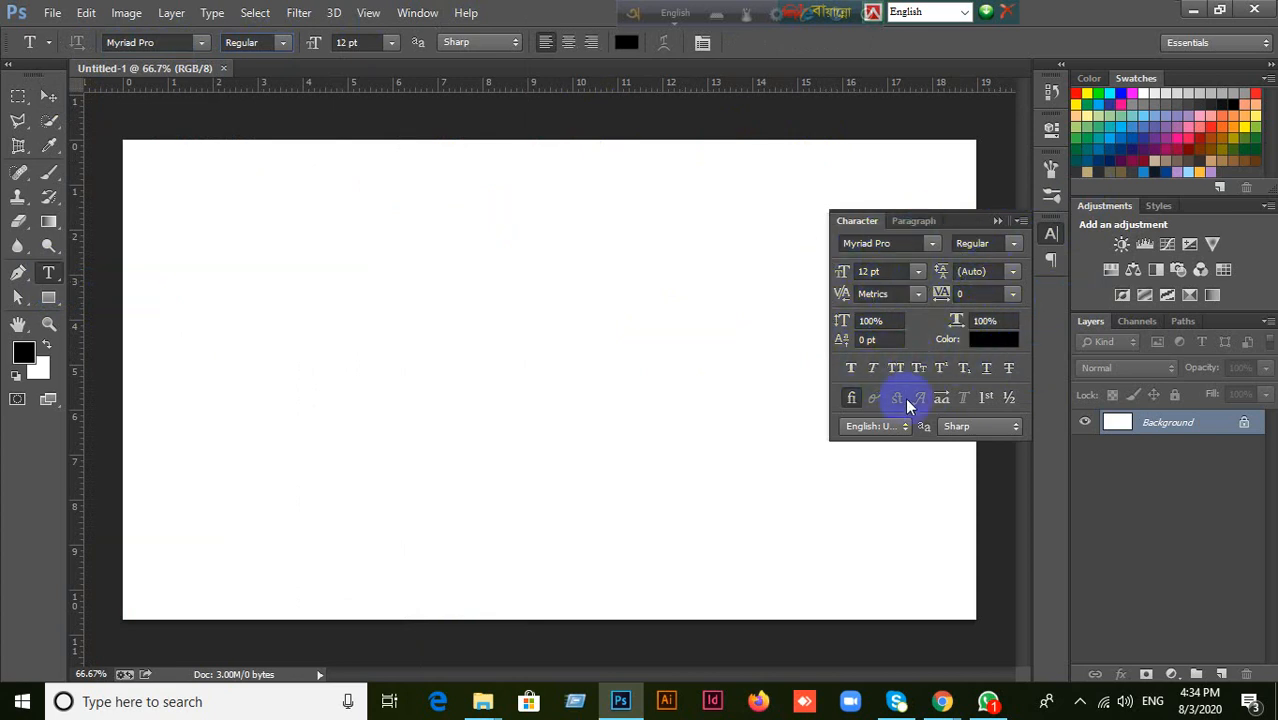
# Show the paragraph settings and return to the character settings.
pyautogui.click(916, 221)
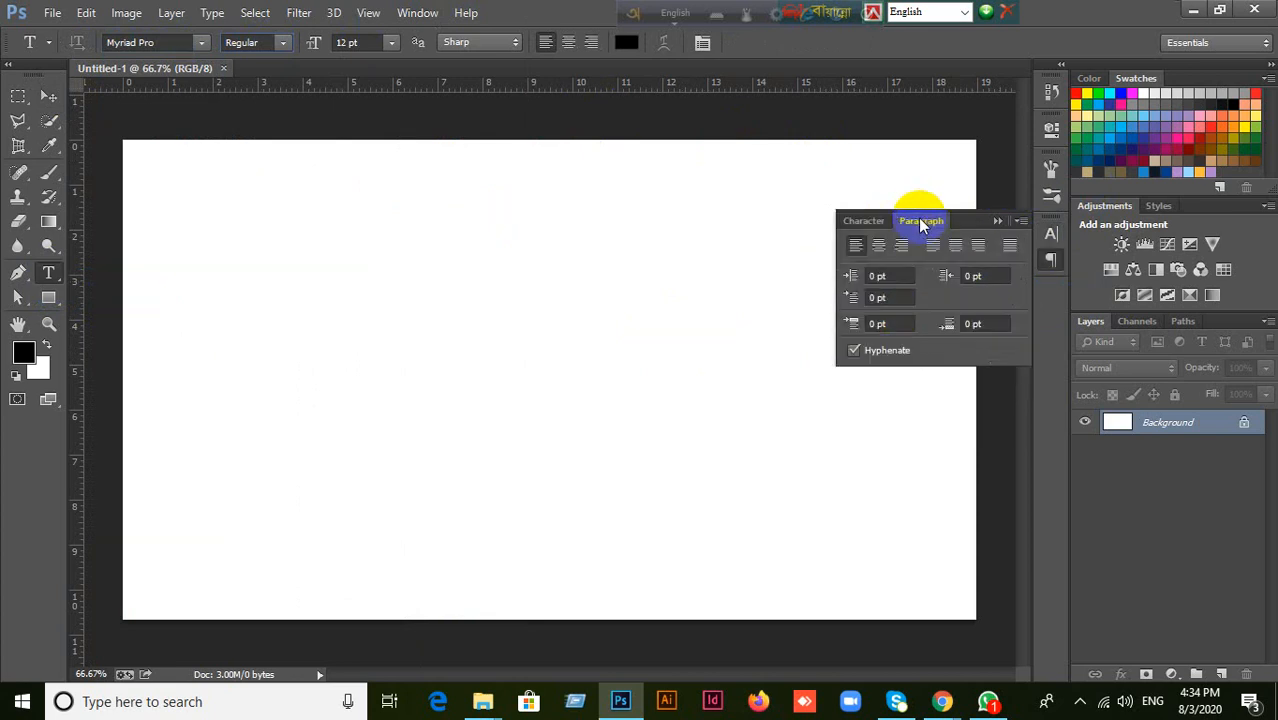
pyautogui.click(868, 222)
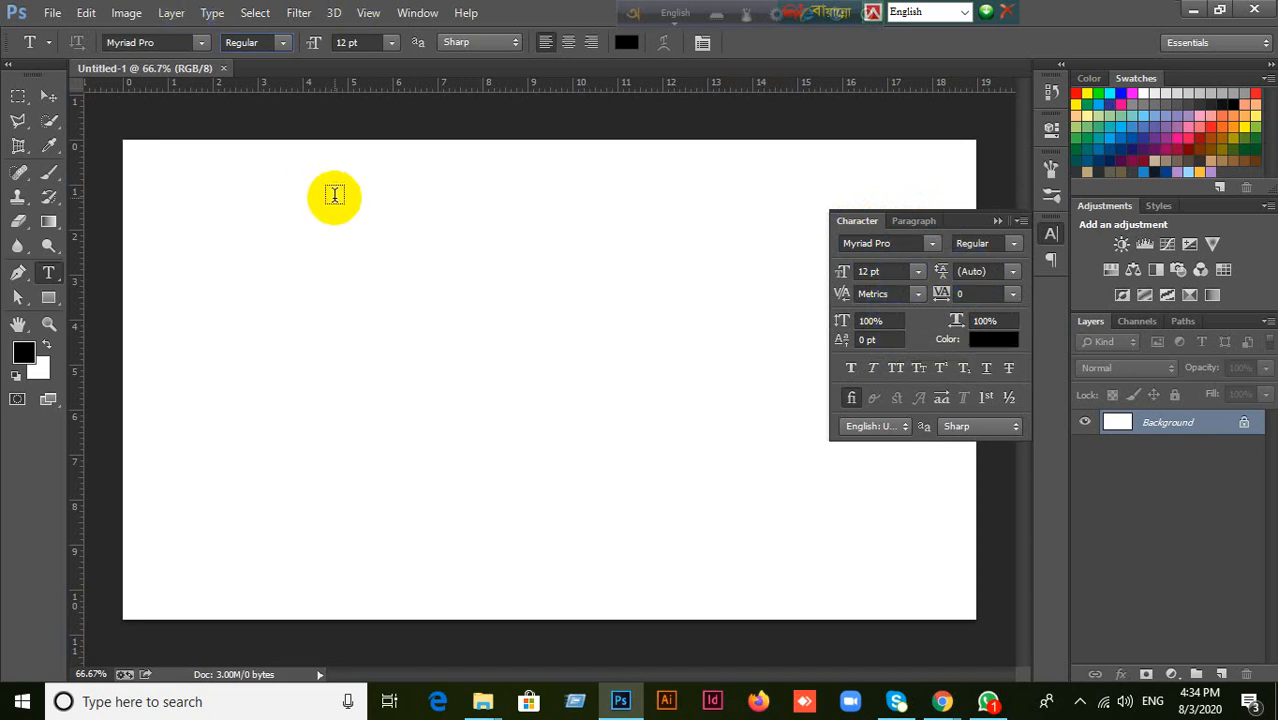
# Add a point text containing a person's full name in the upper part of the blank canvas.
pyautogui.click(510, 258)
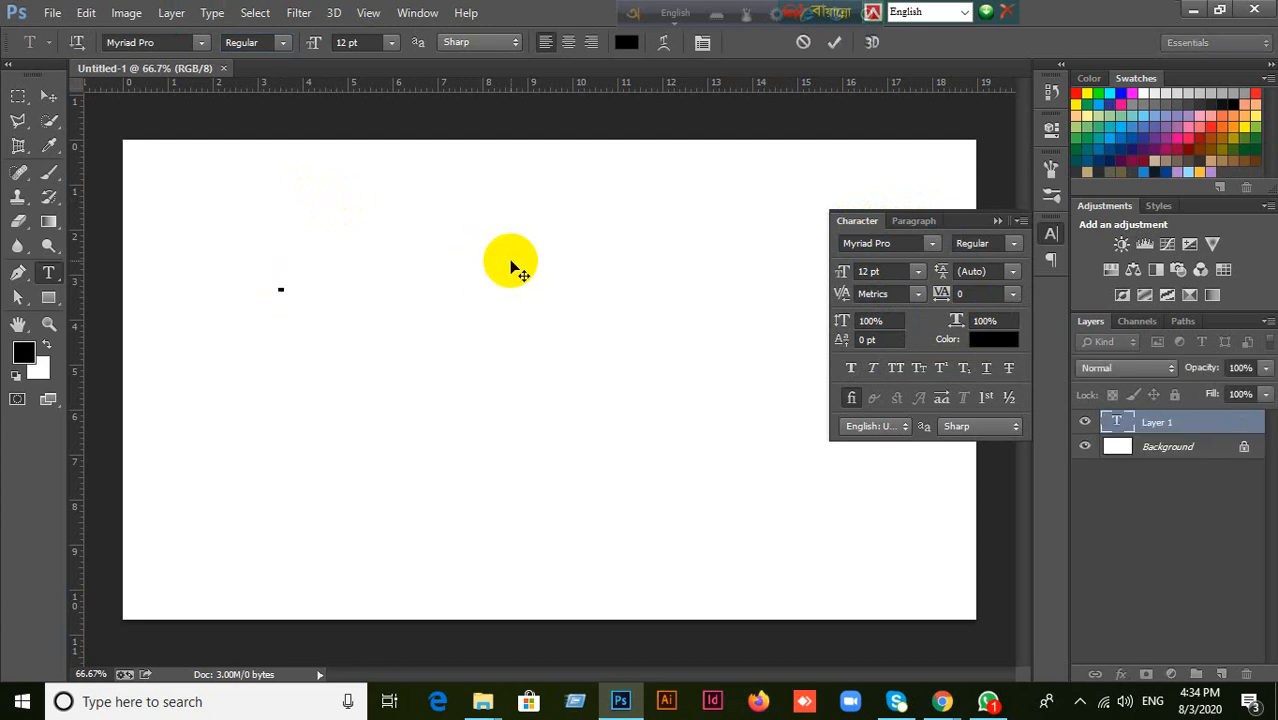
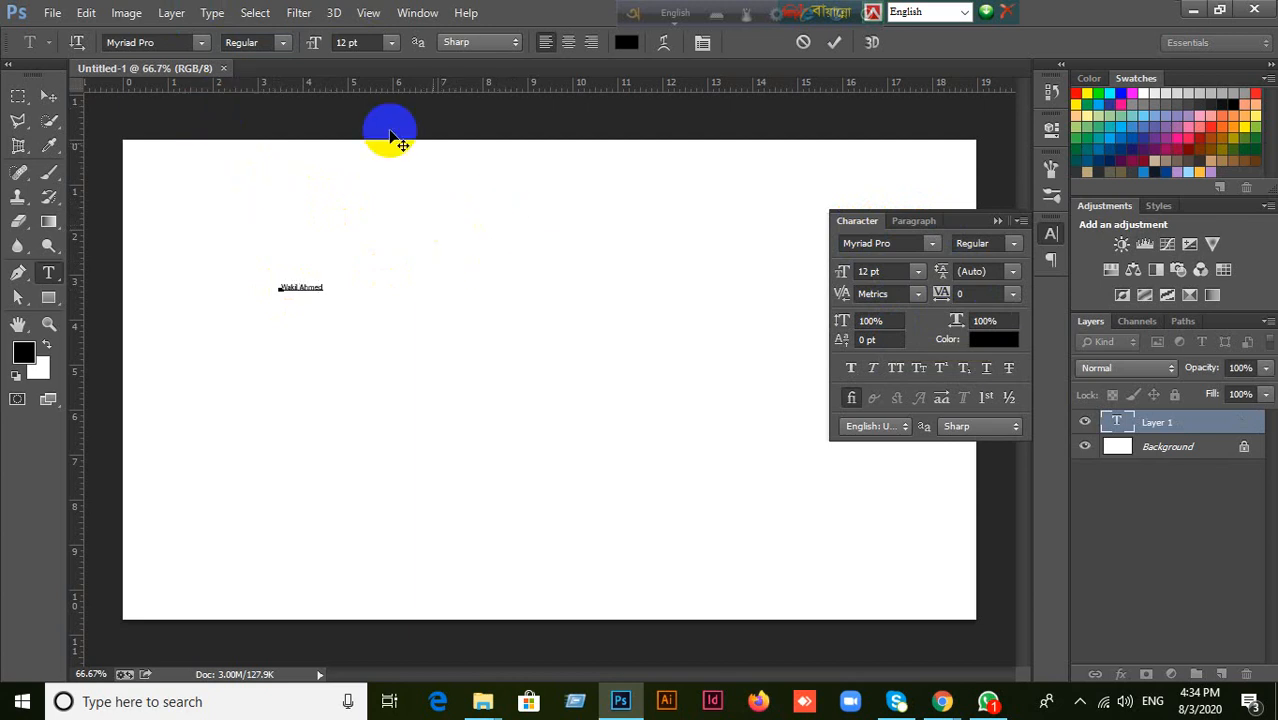
# Commit the name text, set its font size to 50 pt and move it to the upper middle of the canvas.
pyautogui.click(876, 272)
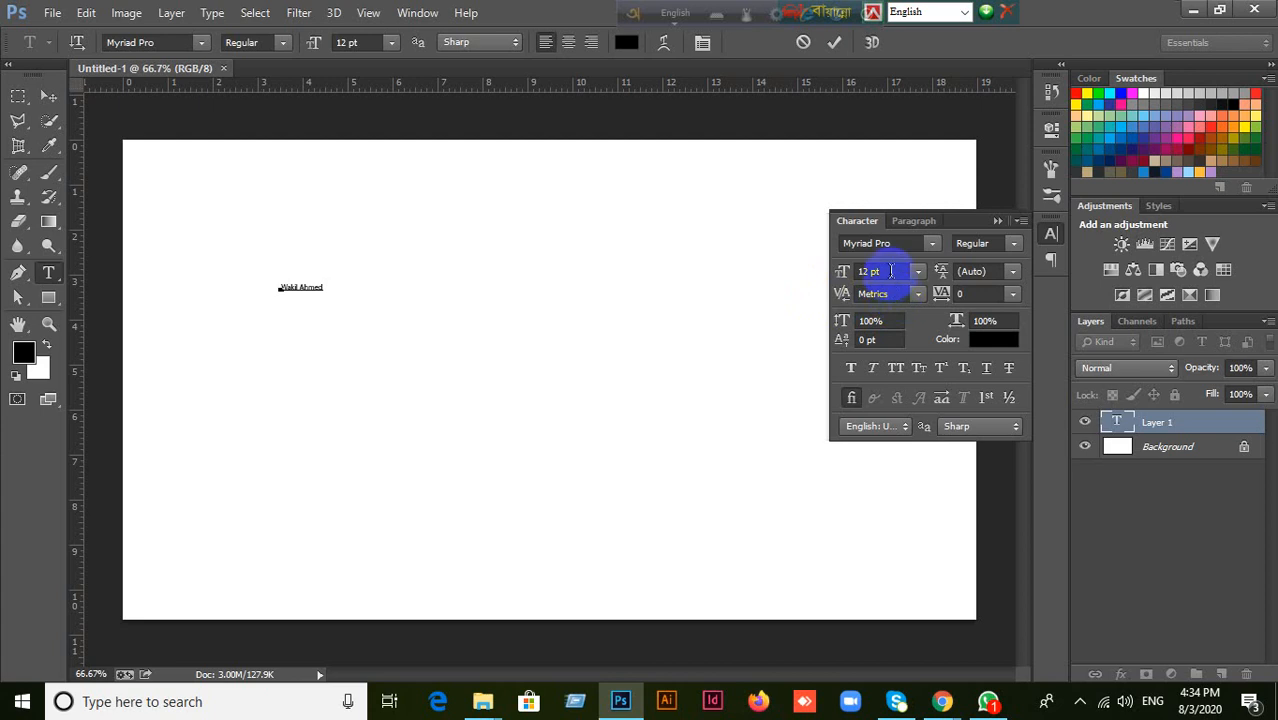
pyautogui.write('50')
pyautogui.press('Return')
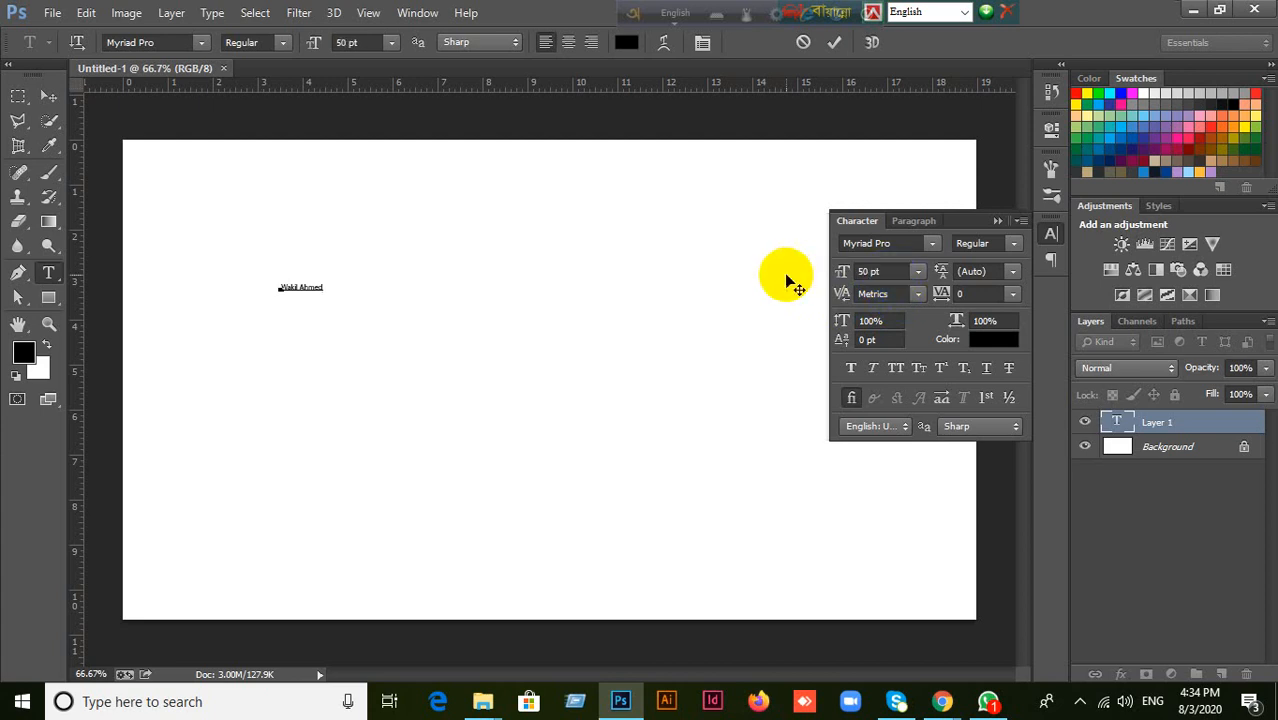
pyautogui.click(47, 97)
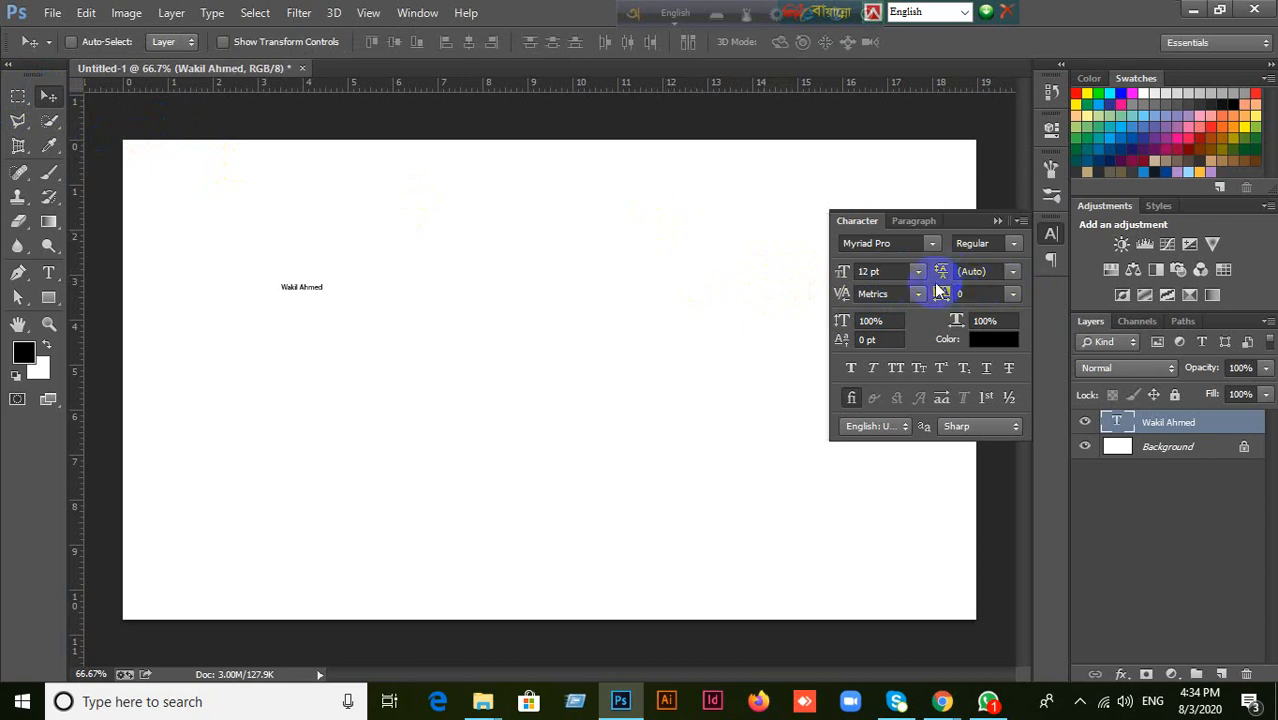
pyautogui.click(897, 271)
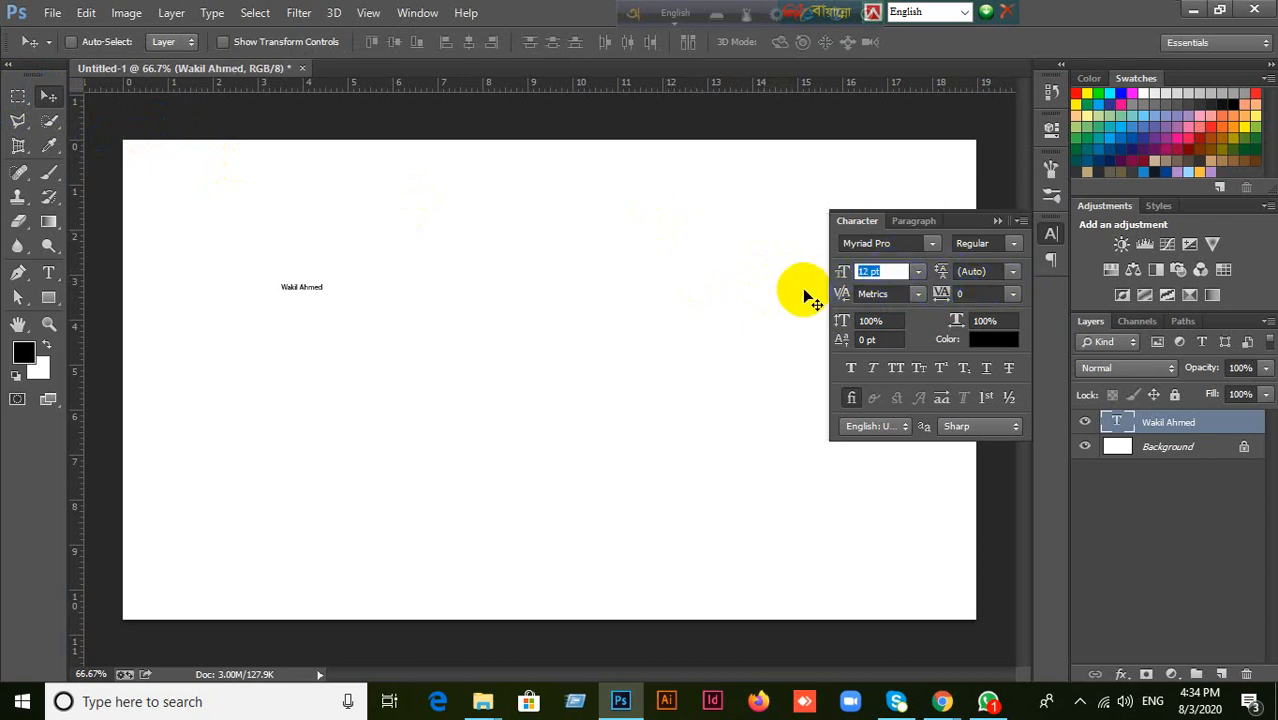
pyautogui.write('50')
pyautogui.press('Return')
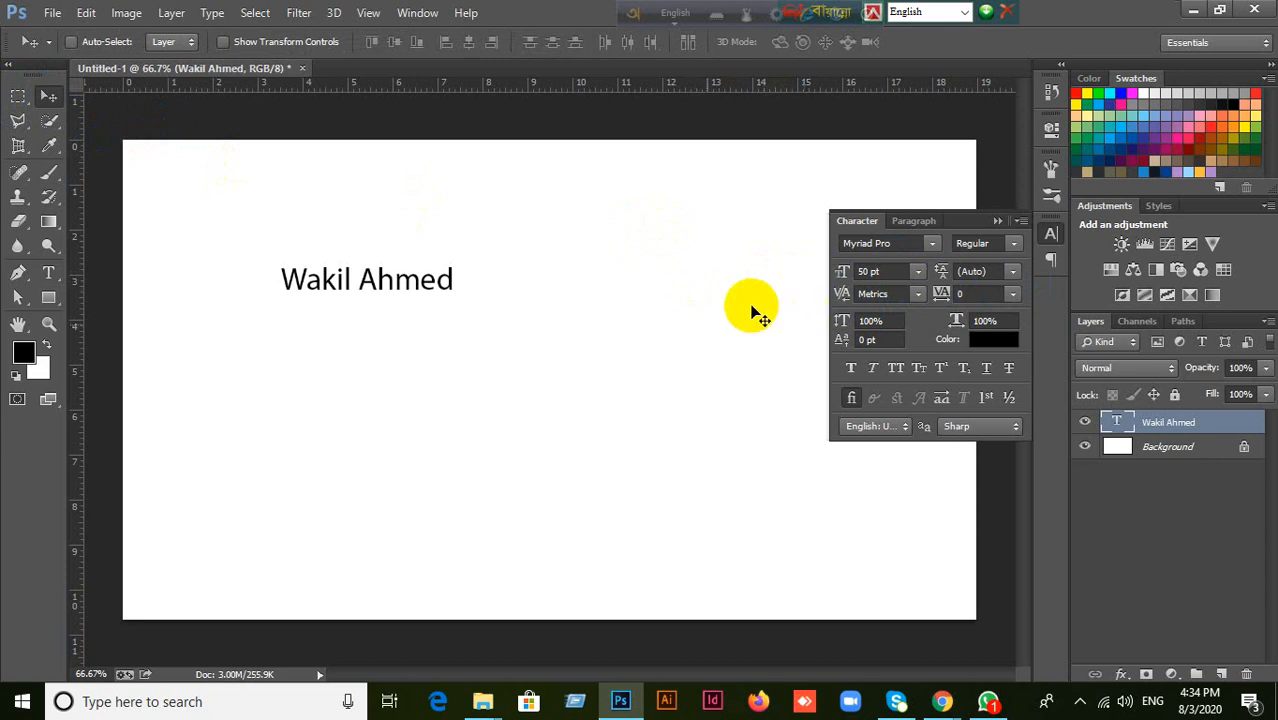
pyautogui.moveTo(374, 279); pyautogui.dragTo(505, 246)
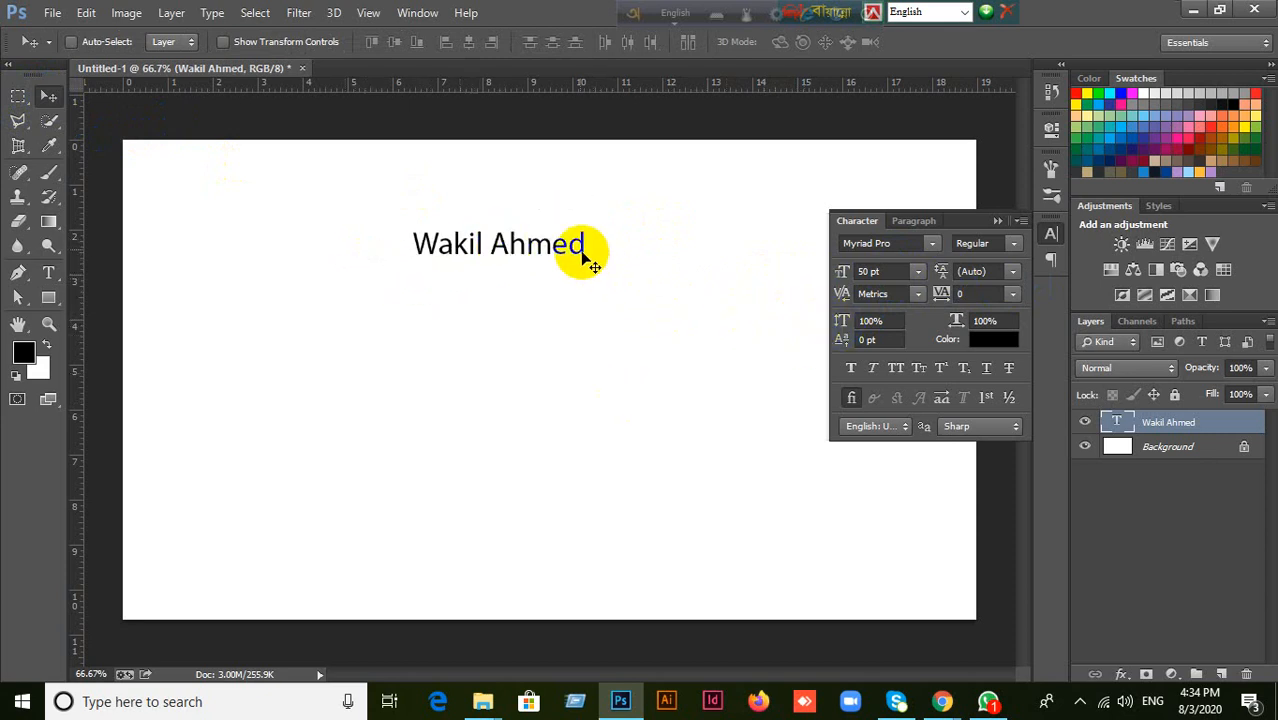
# Look through the Type tool's font family and style options, and show and hide the Character panel.
pyautogui.click(997, 221)
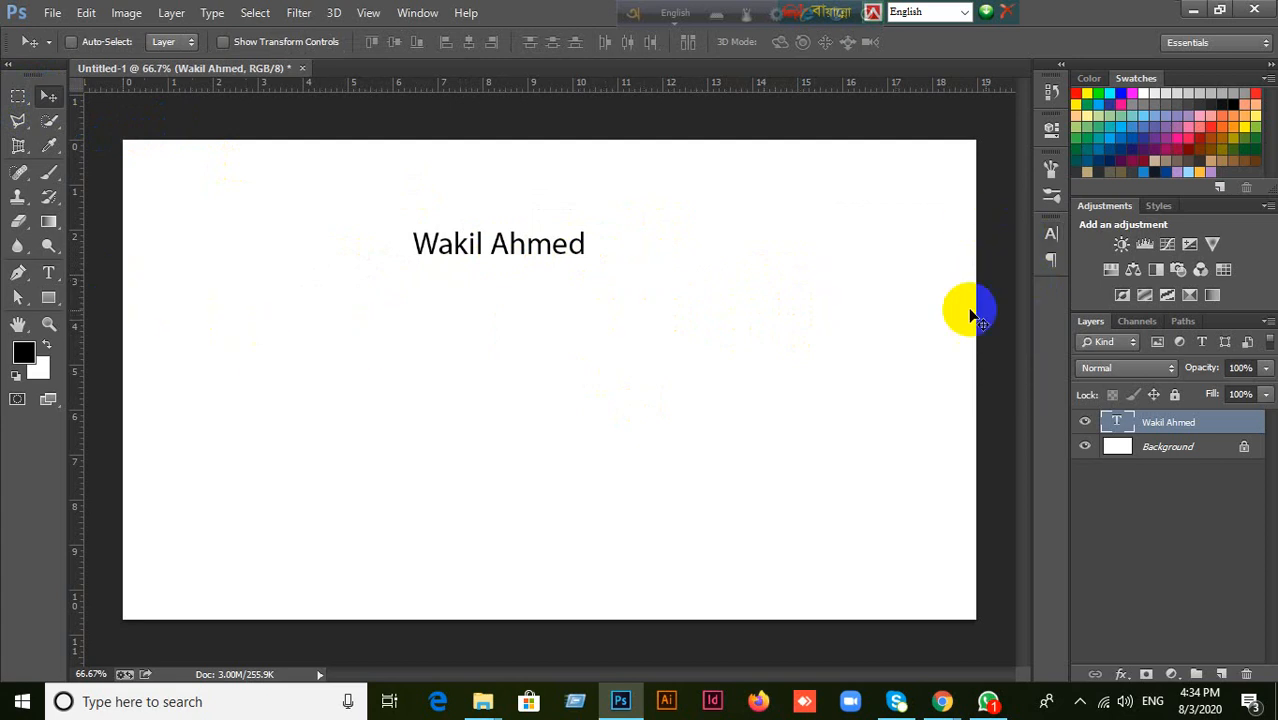
pyautogui.click(49, 272)
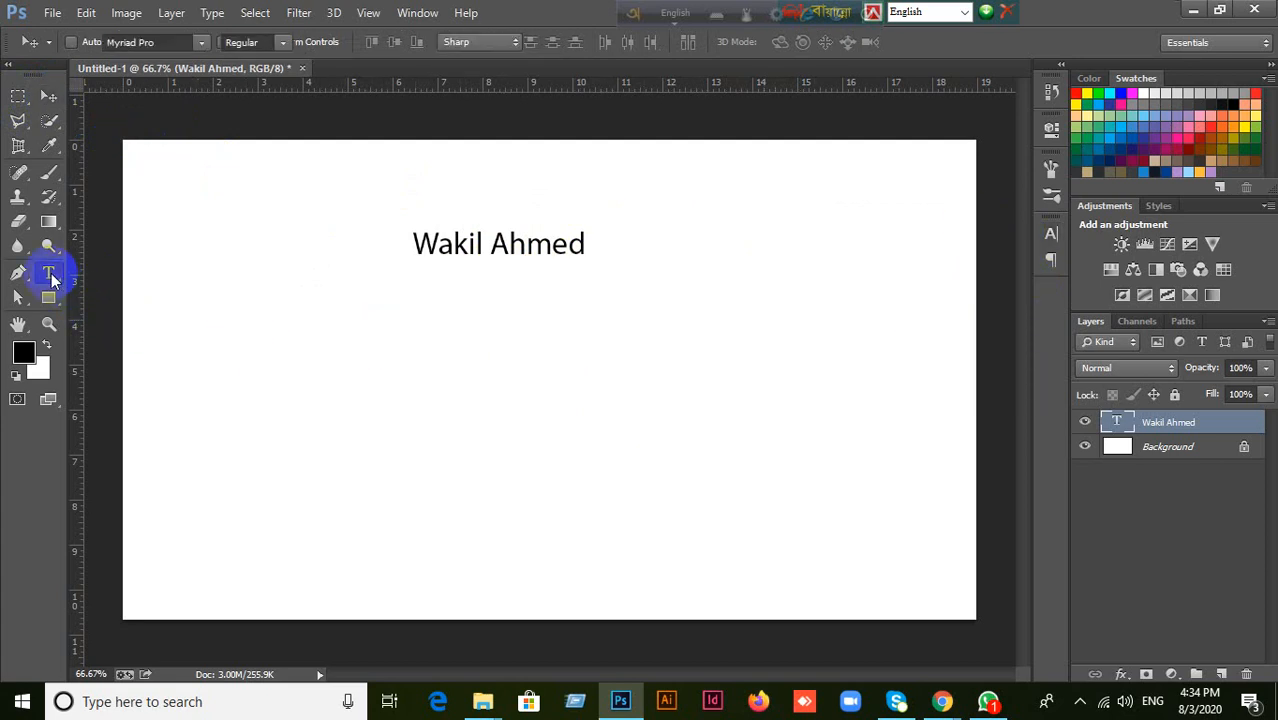
pyautogui.click(197, 44)
pyautogui.click(197, 44)
pyautogui.click(281, 46)
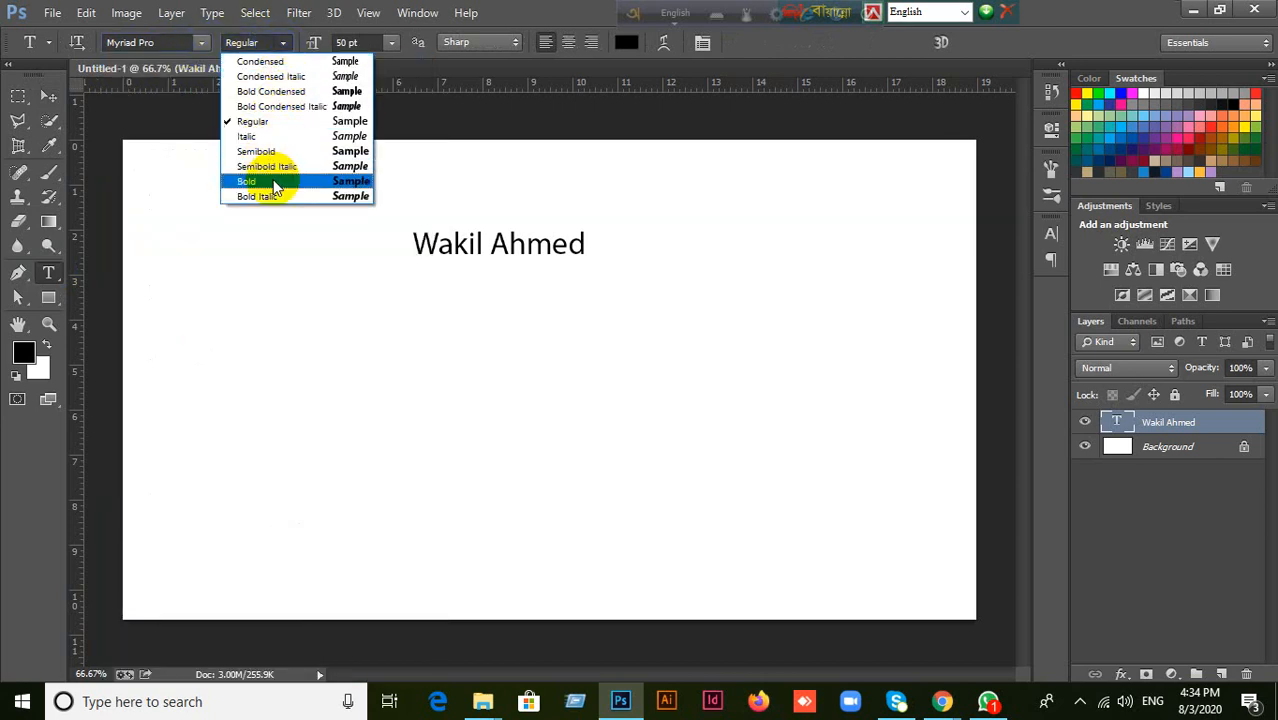
pyautogui.click(533, 8)
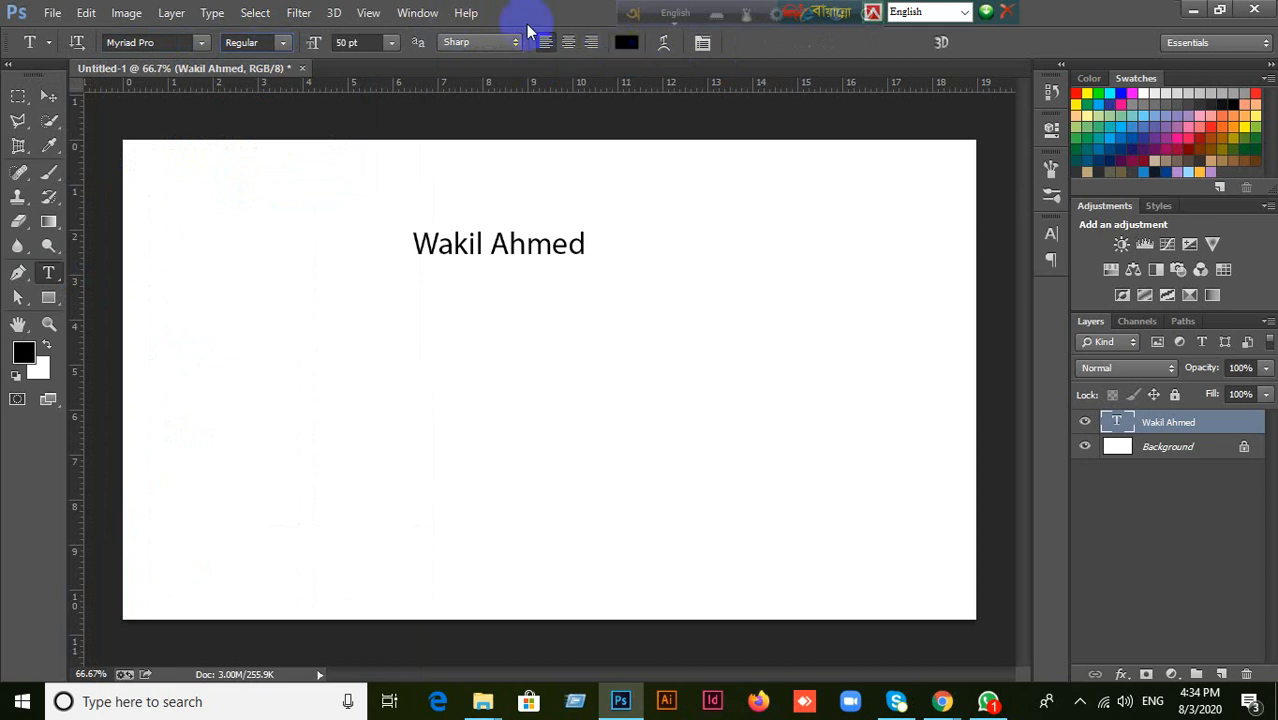
pyautogui.click(48, 96)
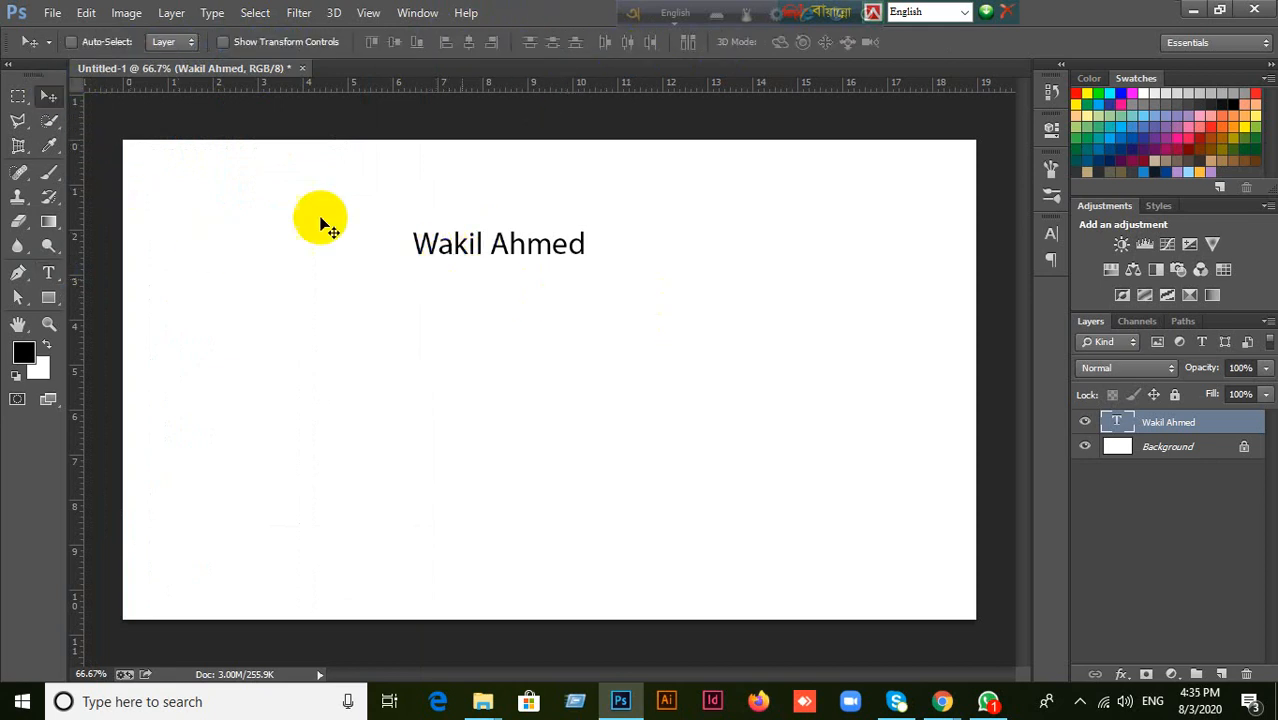
pyautogui.click(1058, 239)
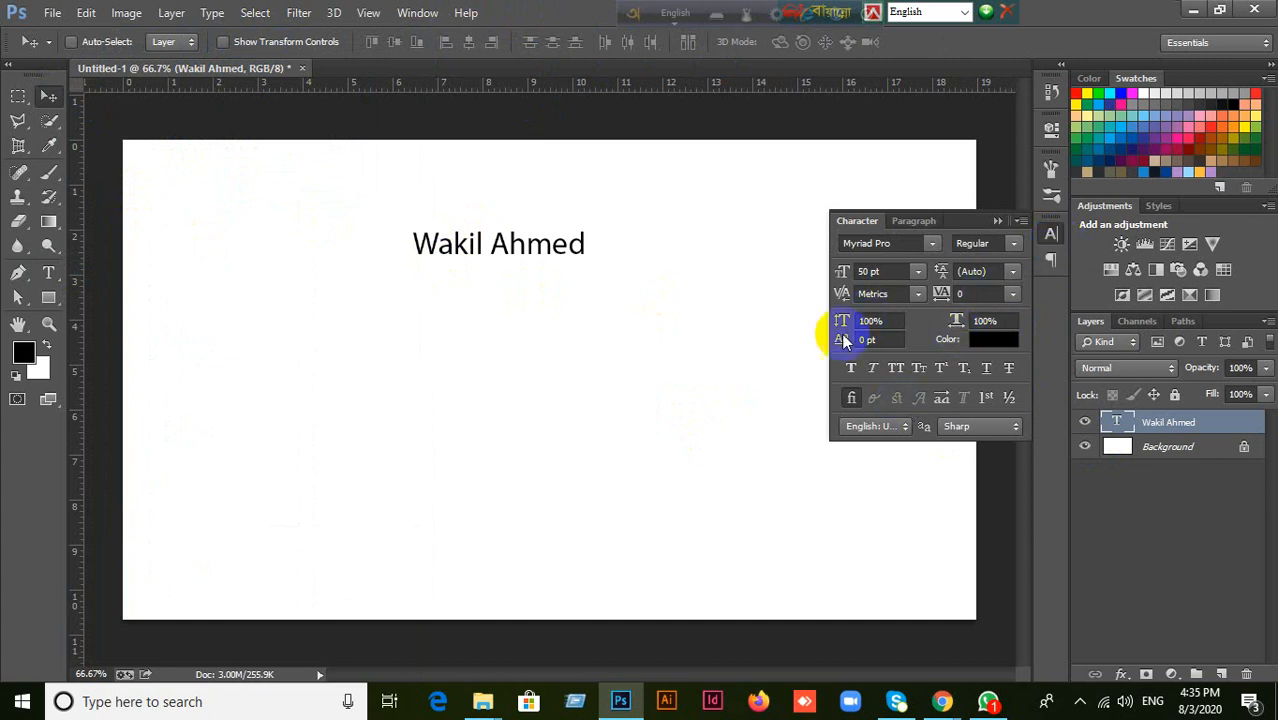
pyautogui.click(1050, 232)
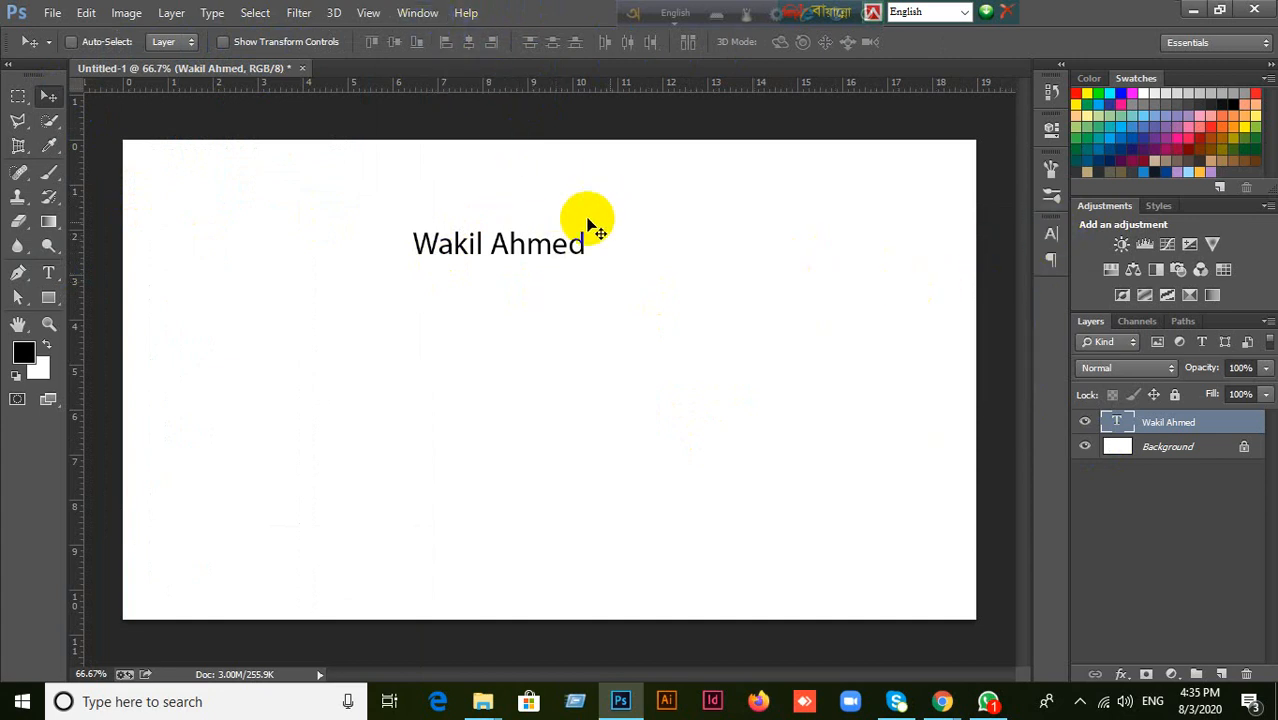
pyautogui.click(424, 12)
pyautogui.click(821, 214)
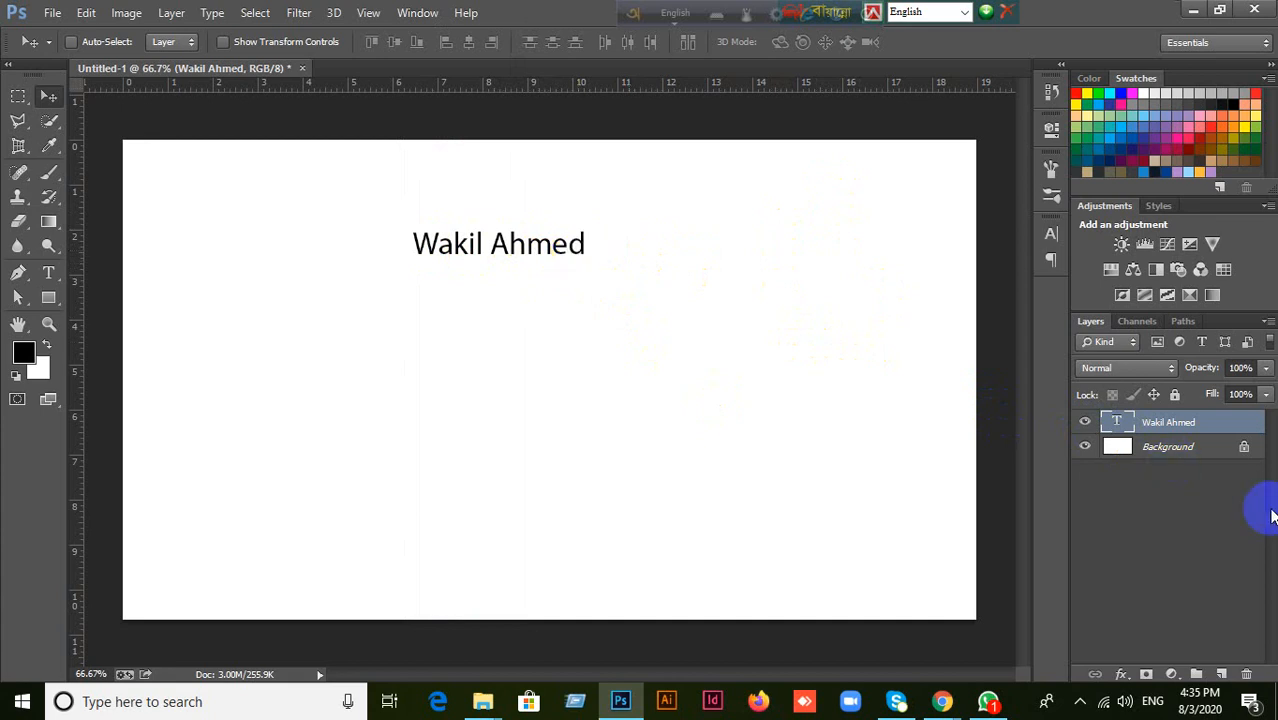
# Change the name text's font family to Raleway.
pyautogui.click(1049, 236)
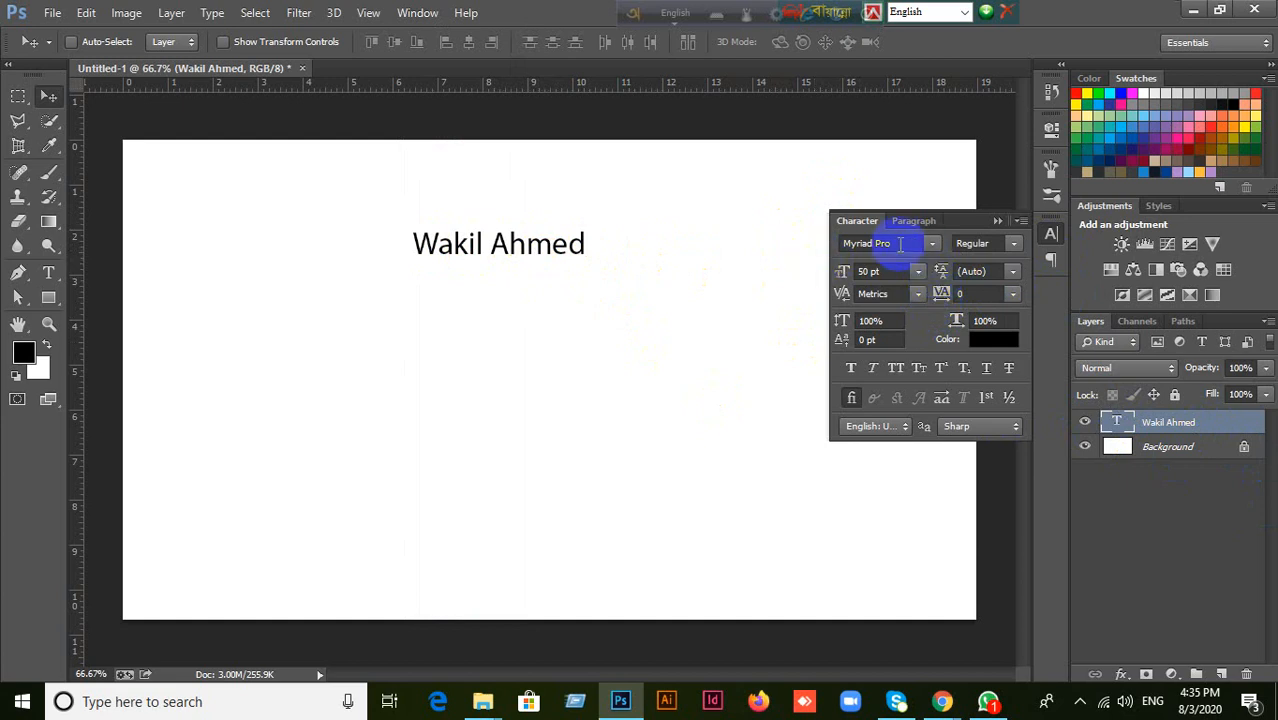
pyautogui.click(931, 244)
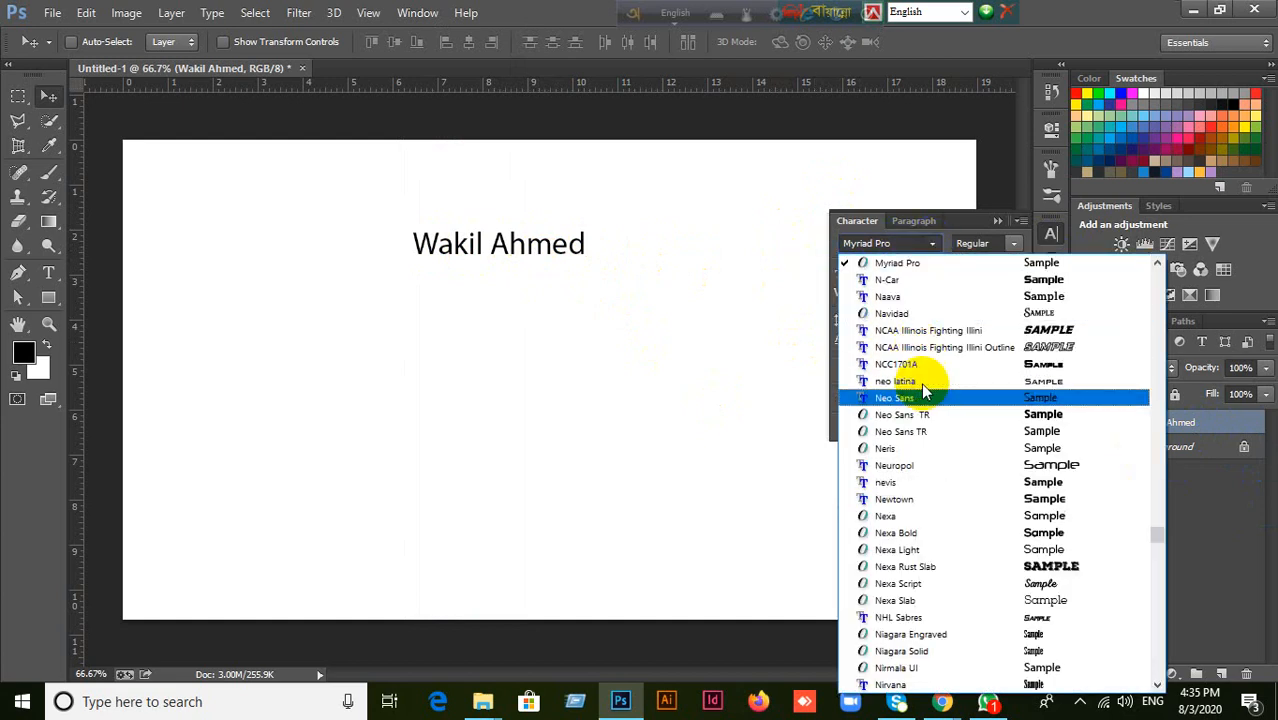
pyautogui.click(910, 243)
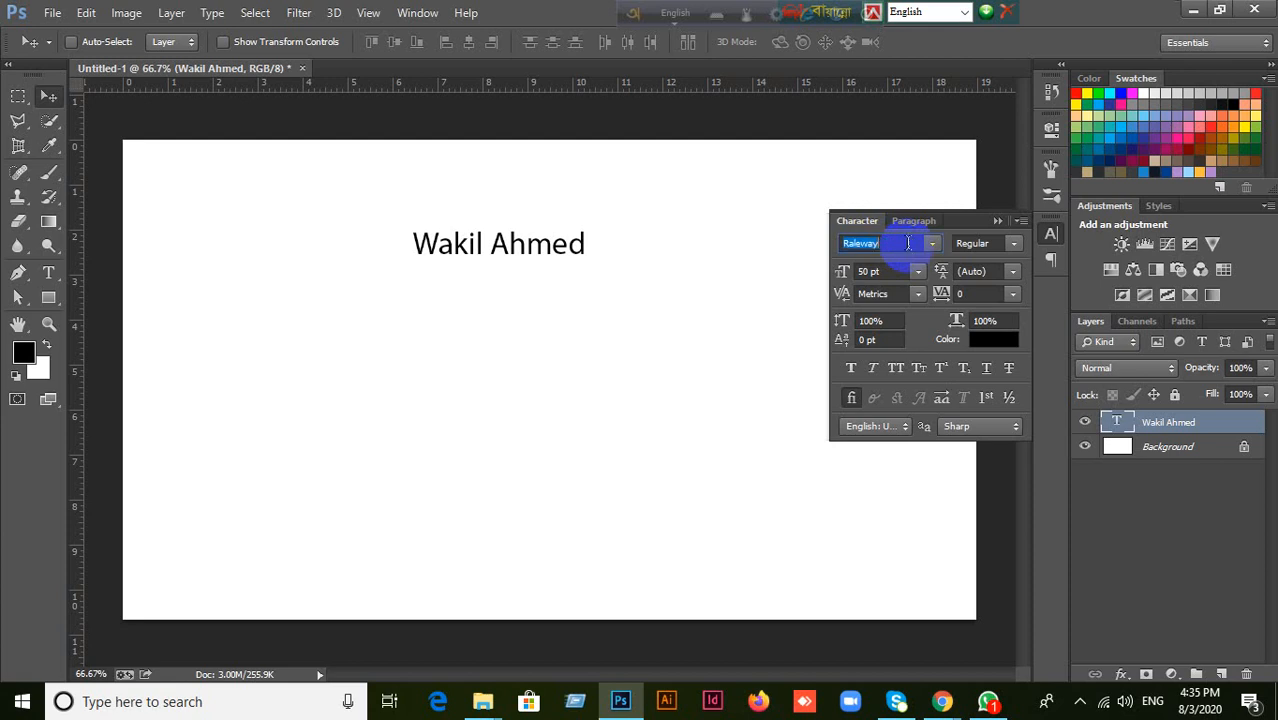
pyautogui.press('Return')
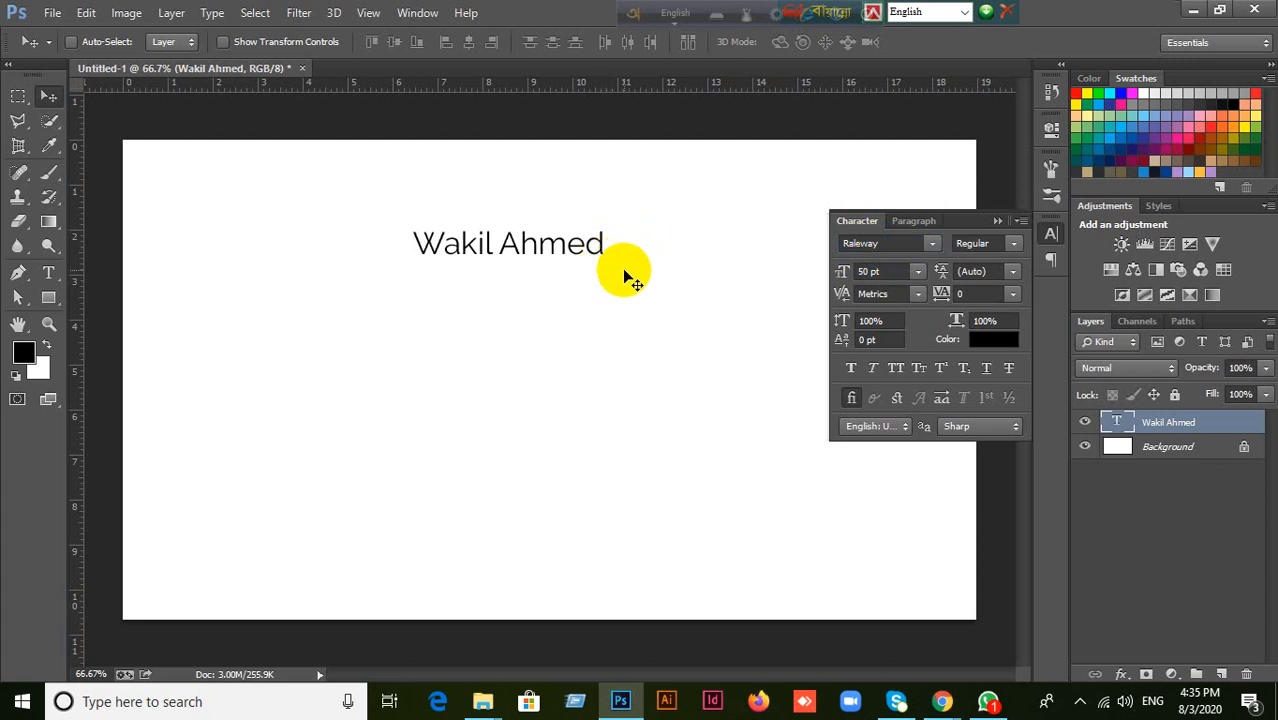
# Scale the name text up proportionally with Free Transform to a font size of about 77 pt.
pyautogui.hotkey('ctrl', 't')
pyautogui.moveTo(606, 265); pyautogui.dragTo(702, 338)
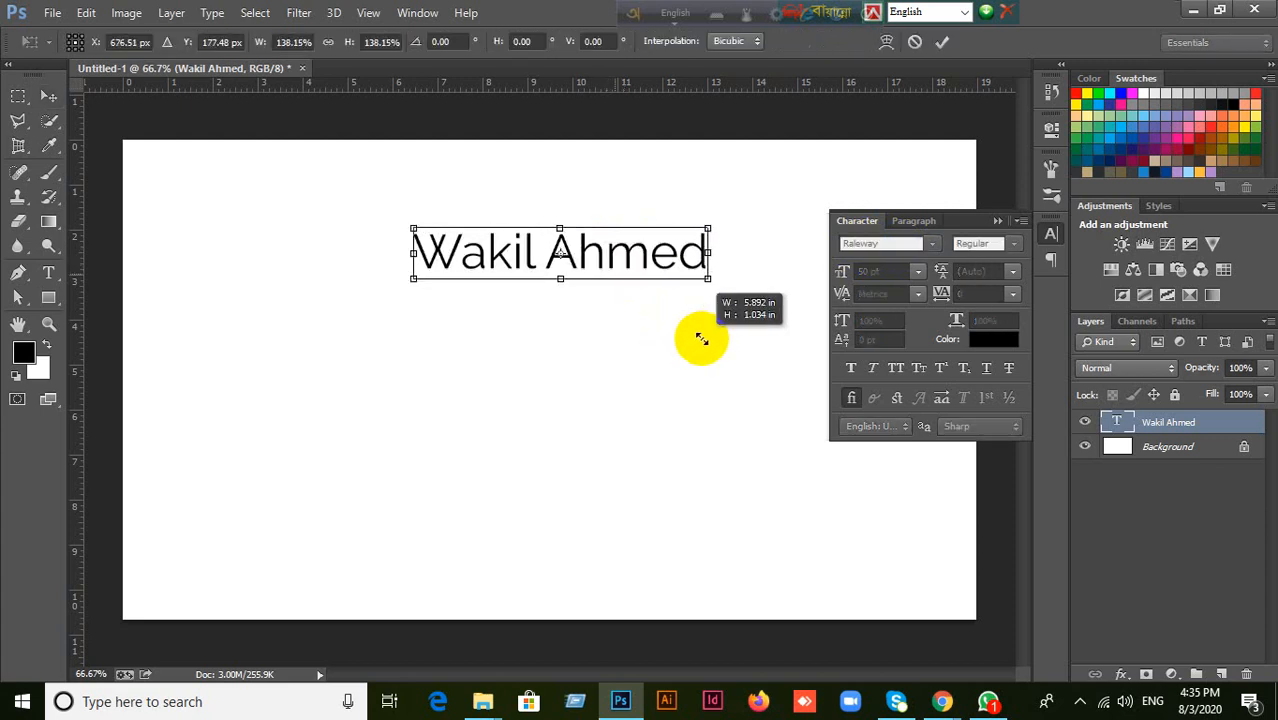
pyautogui.click(942, 41)
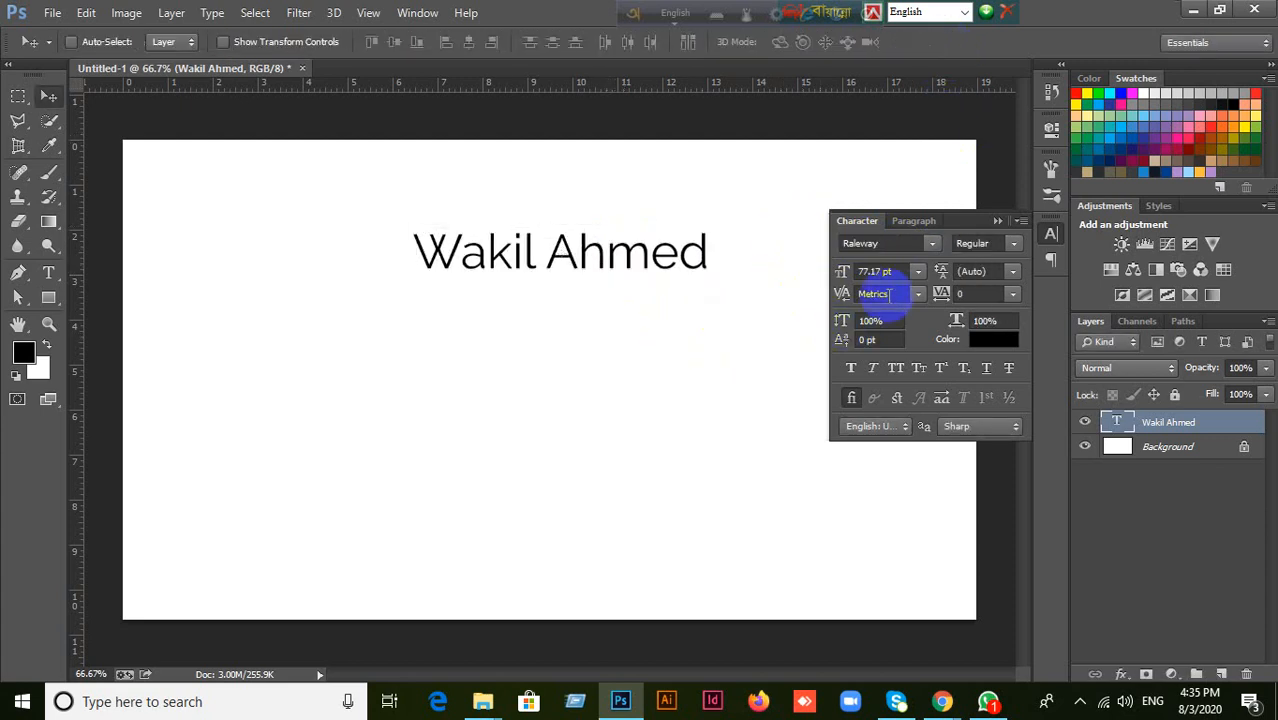
# Increase the name text's font size to 159.66 pt.
pyautogui.click(876, 271)
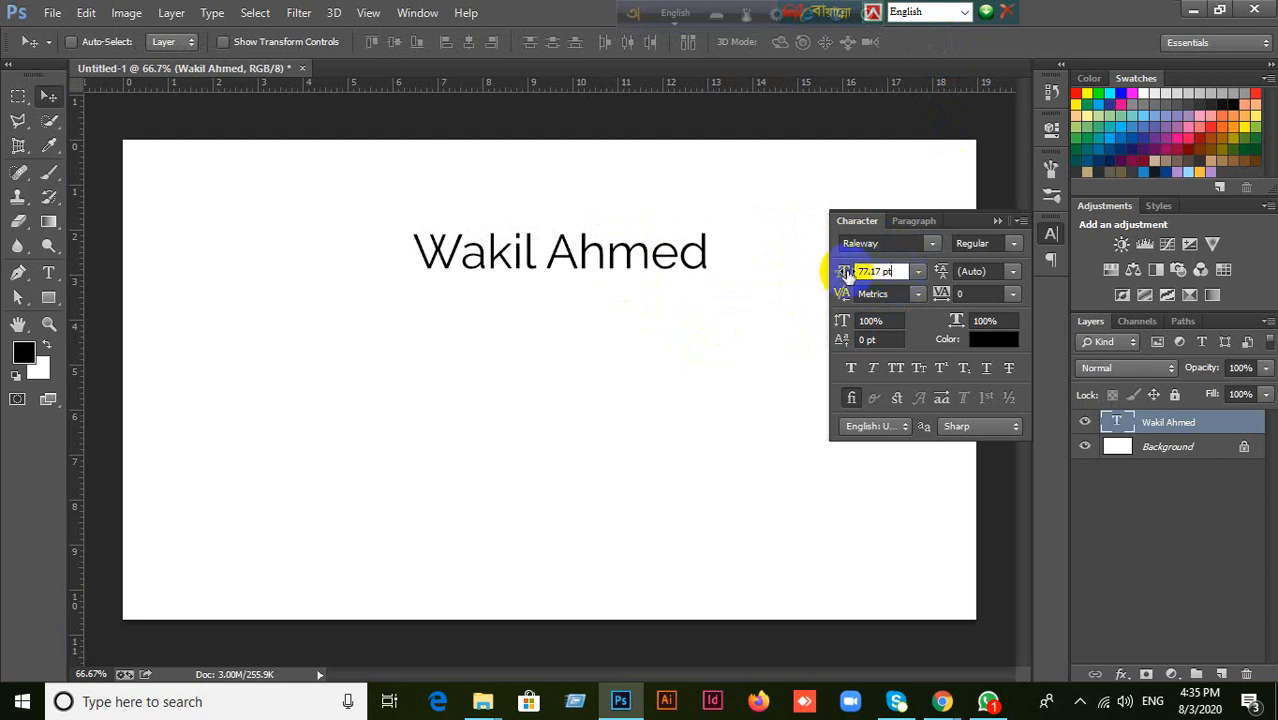
pyautogui.moveTo(845, 274); pyautogui.dragTo(900, 271)
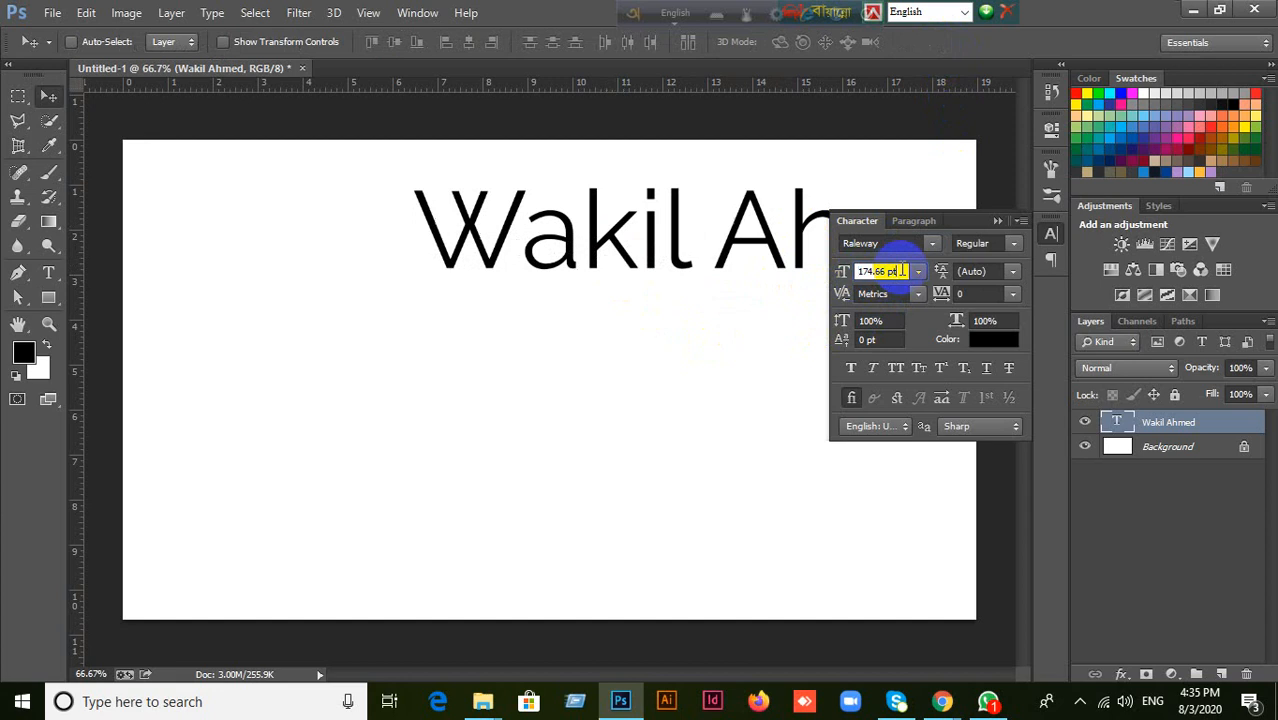
pyautogui.scroll(-6, 902, 270)
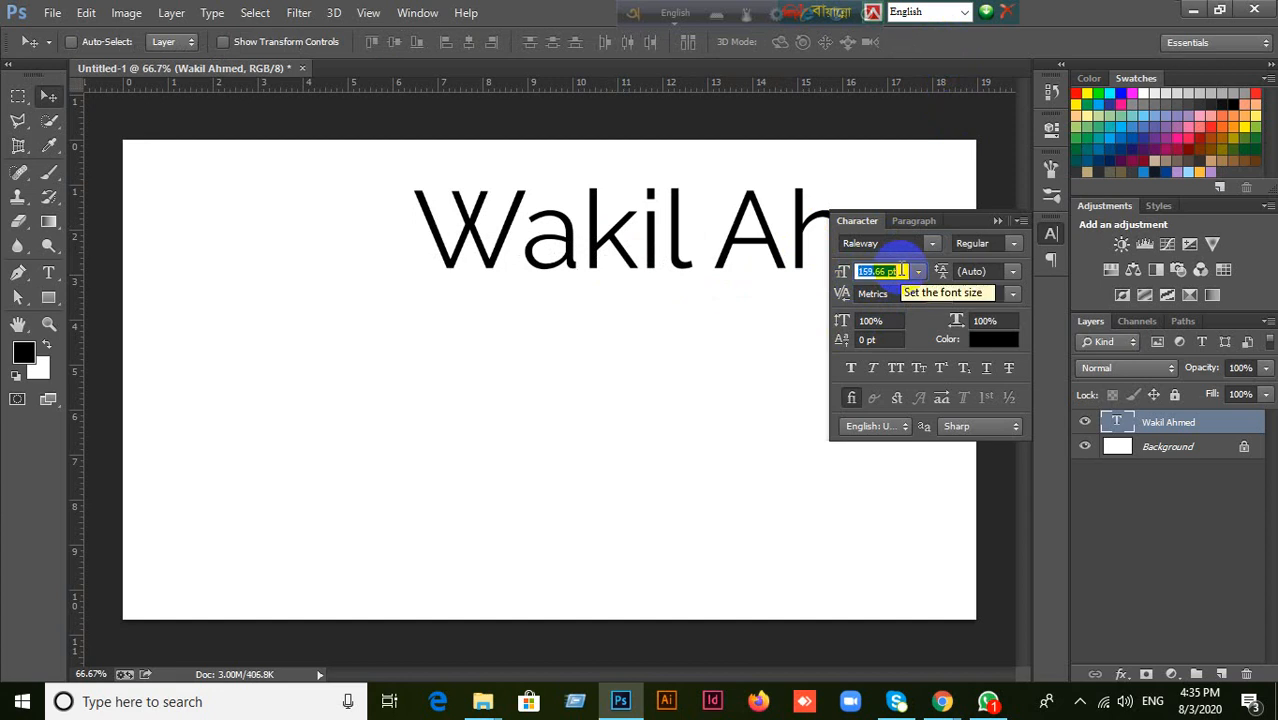
pyautogui.press('Return')
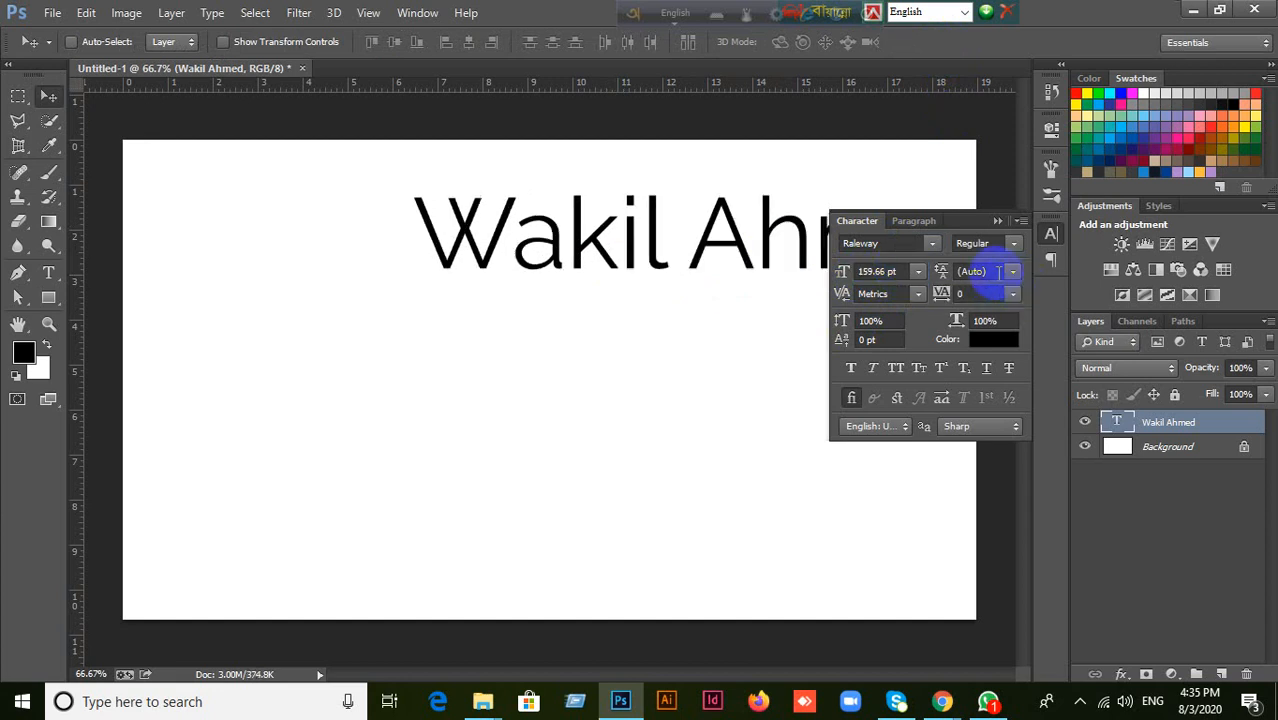
# Move the enlarged name text so it starts near the canvas's left side, a little below the upper edge.
pyautogui.click(985, 272)
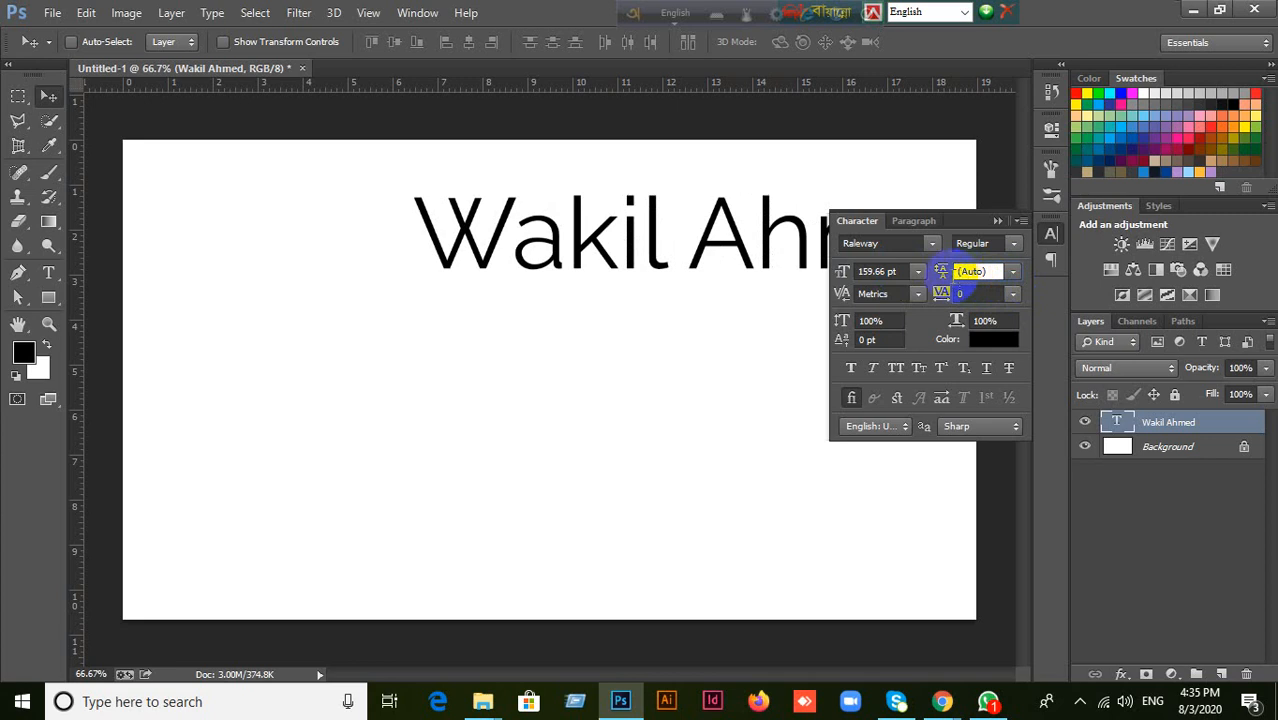
pyautogui.click(418, 241)
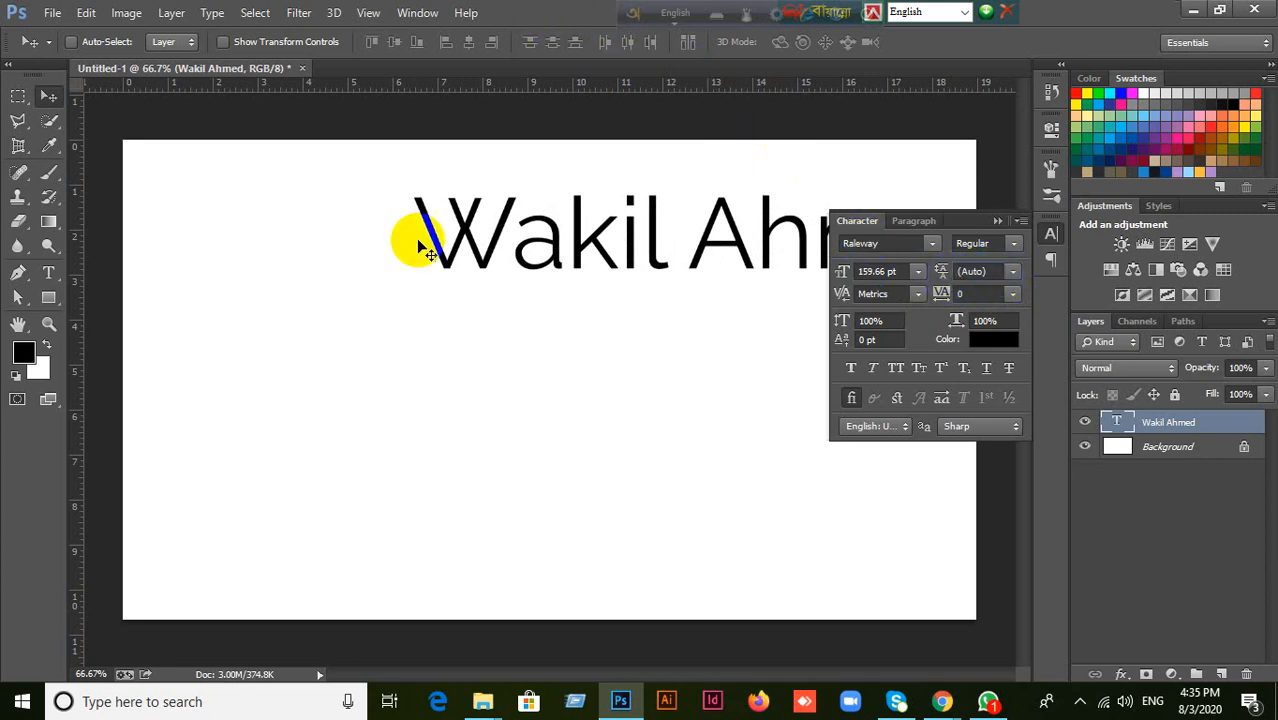
pyautogui.moveTo(485, 265); pyautogui.dragTo(270, 212)
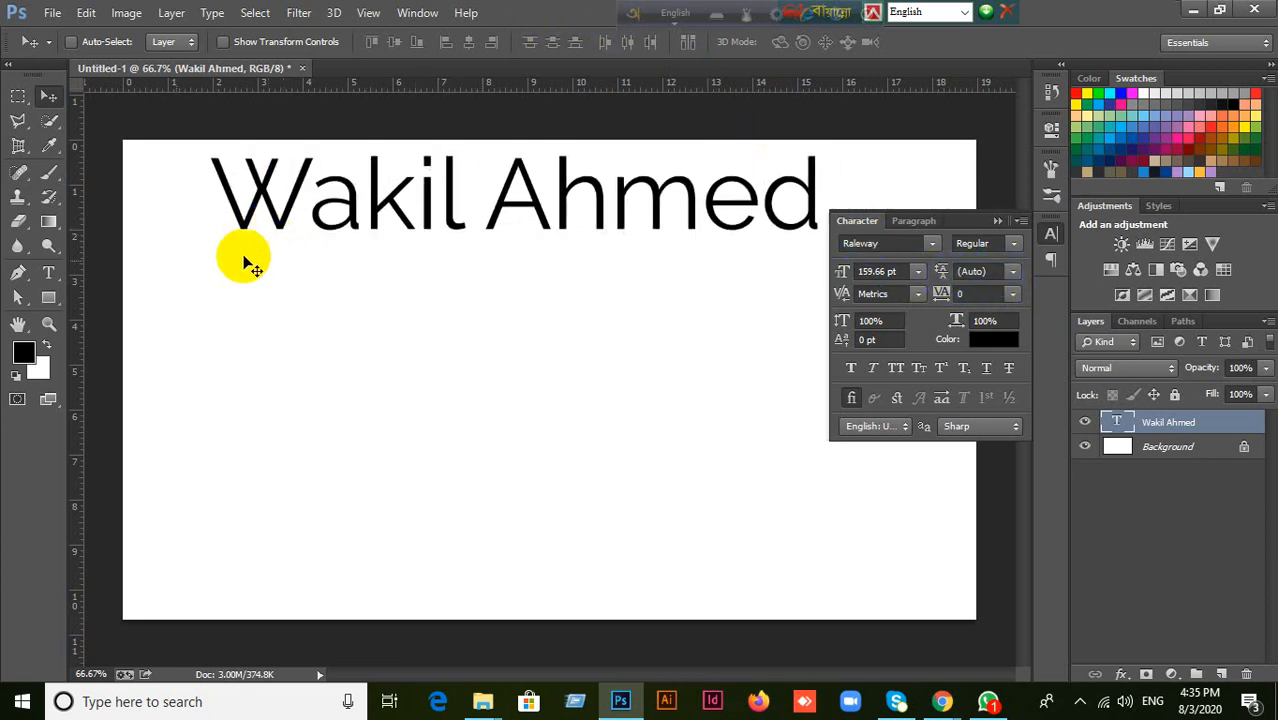
pyautogui.click(55, 272)
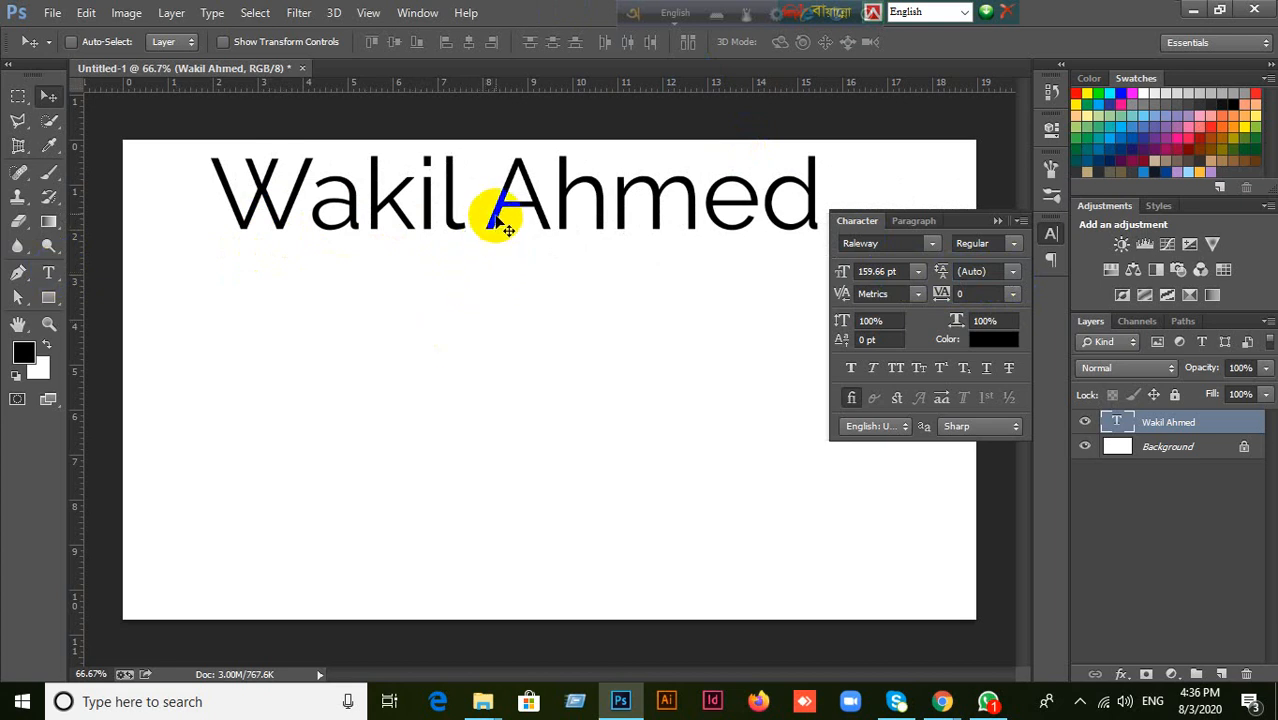
pyautogui.moveTo(491, 217); pyautogui.dragTo(620, 318)
# Edit the name text to insert a line break before the surname, and commit the two-line text.
pyautogui.click(1127, 430)
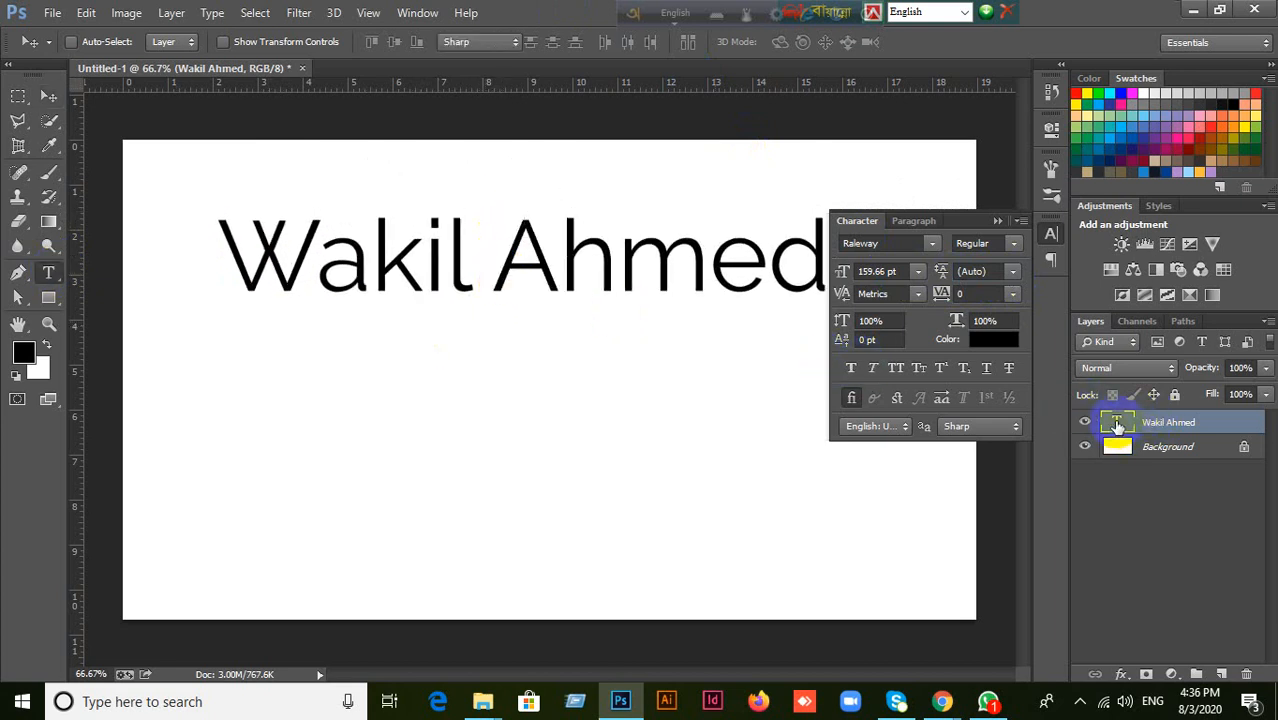
pyautogui.doubleClick(1117, 425)
pyautogui.click(496, 272)
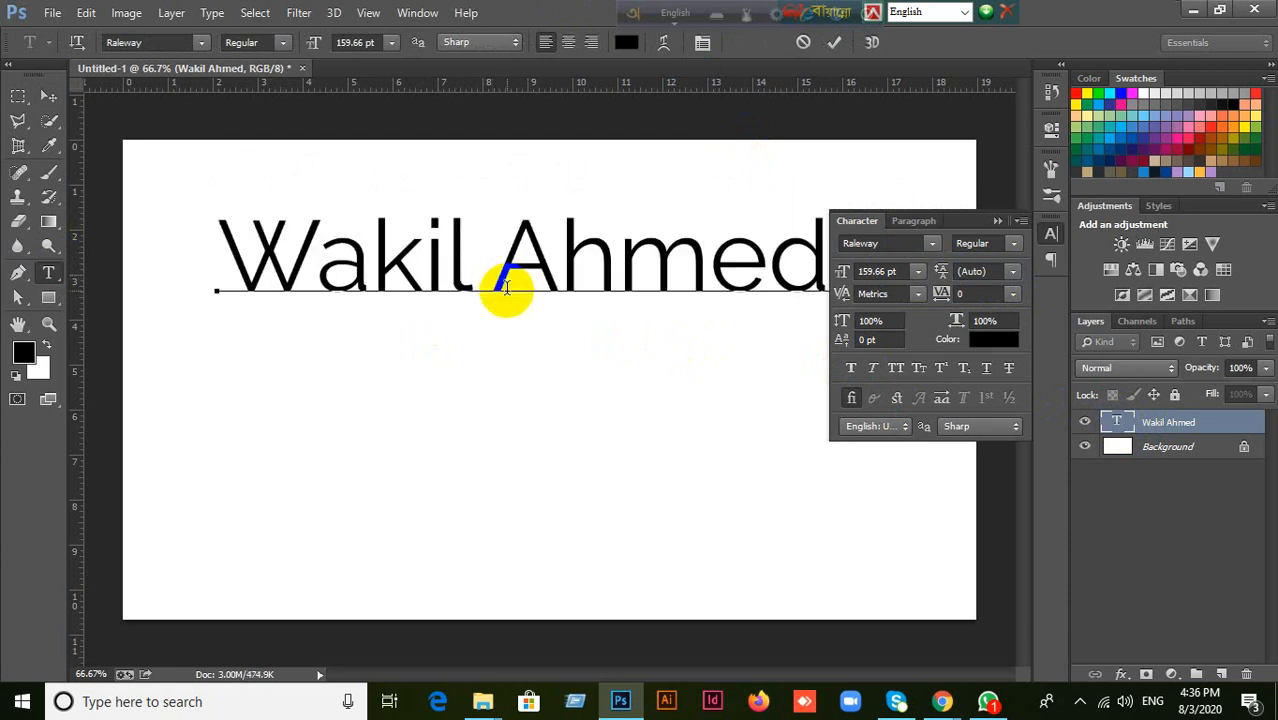
pyautogui.press('Return')
pyautogui.click(48, 96)
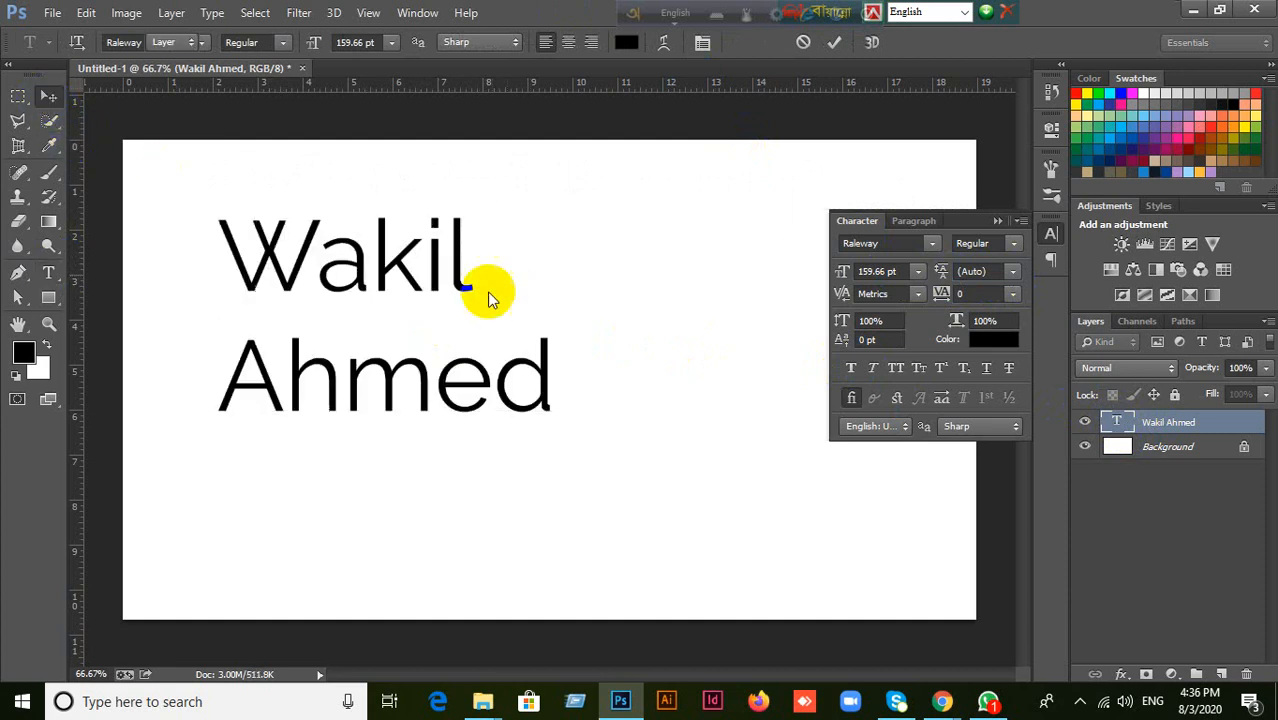
# Try tighter leading on the two-line name text, using the 12 pt and 14 pt presets.
pyautogui.click(1012, 272)
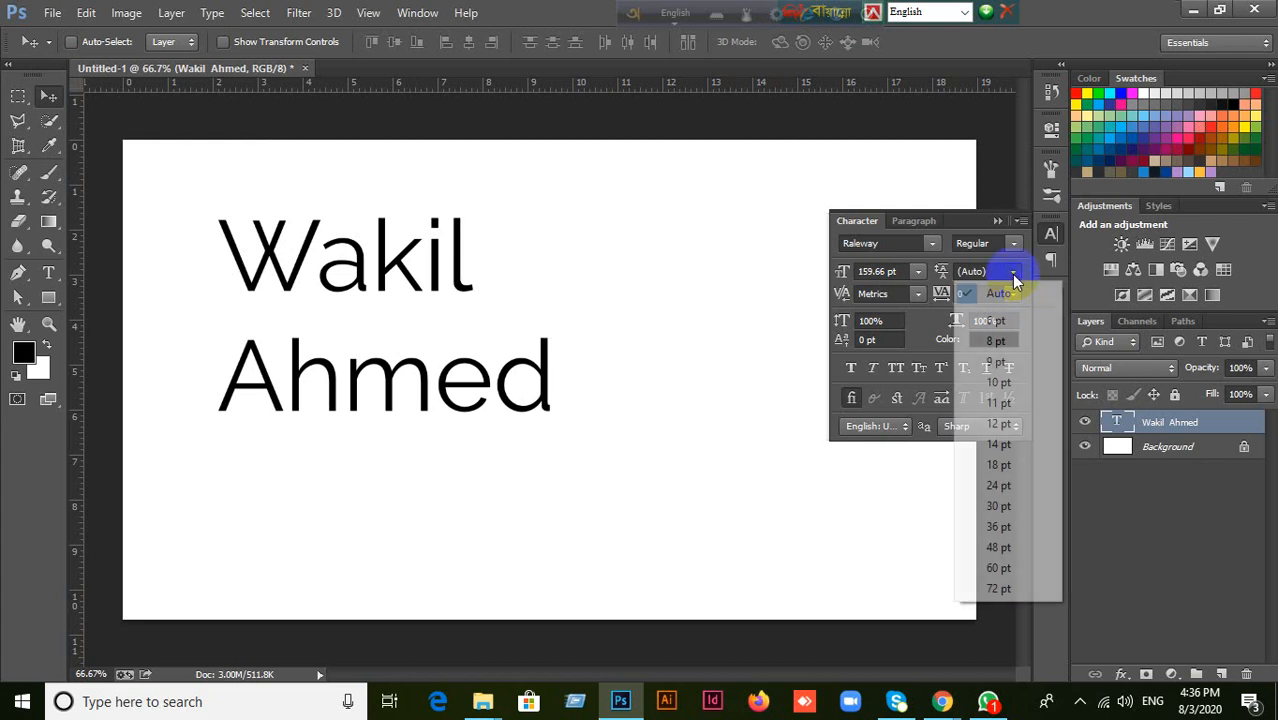
pyautogui.click(1011, 424)
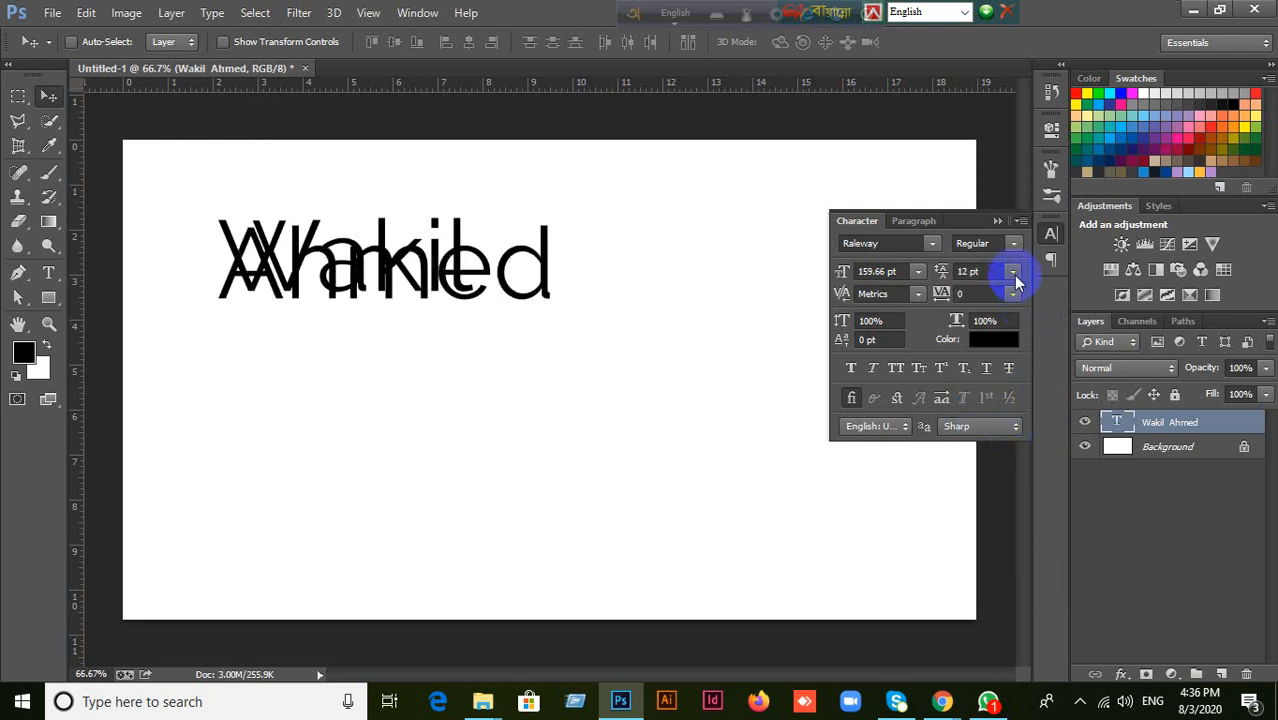
pyautogui.click(1013, 275)
pyautogui.click(995, 444)
pyautogui.click(1010, 273)
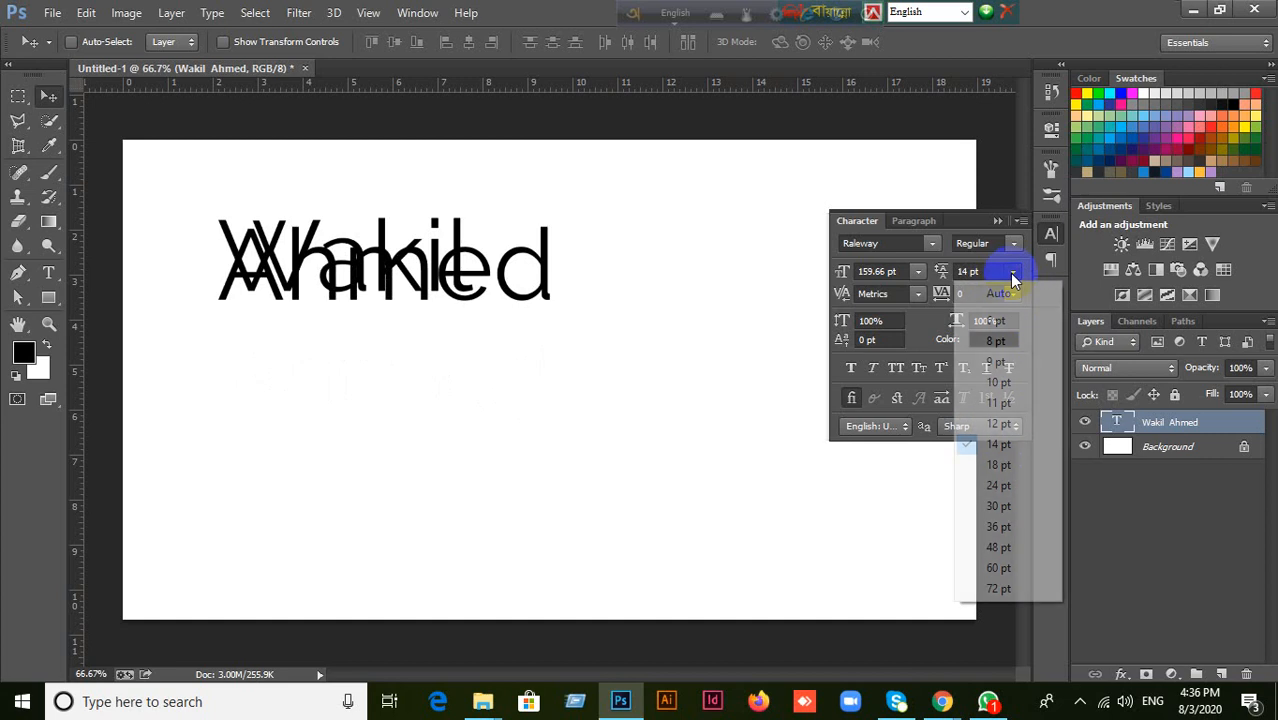
# Set the two-line name text's font size to 50 pt.
pyautogui.click(908, 270)
pyautogui.moveTo(902, 270); pyautogui.dragTo(830, 267)
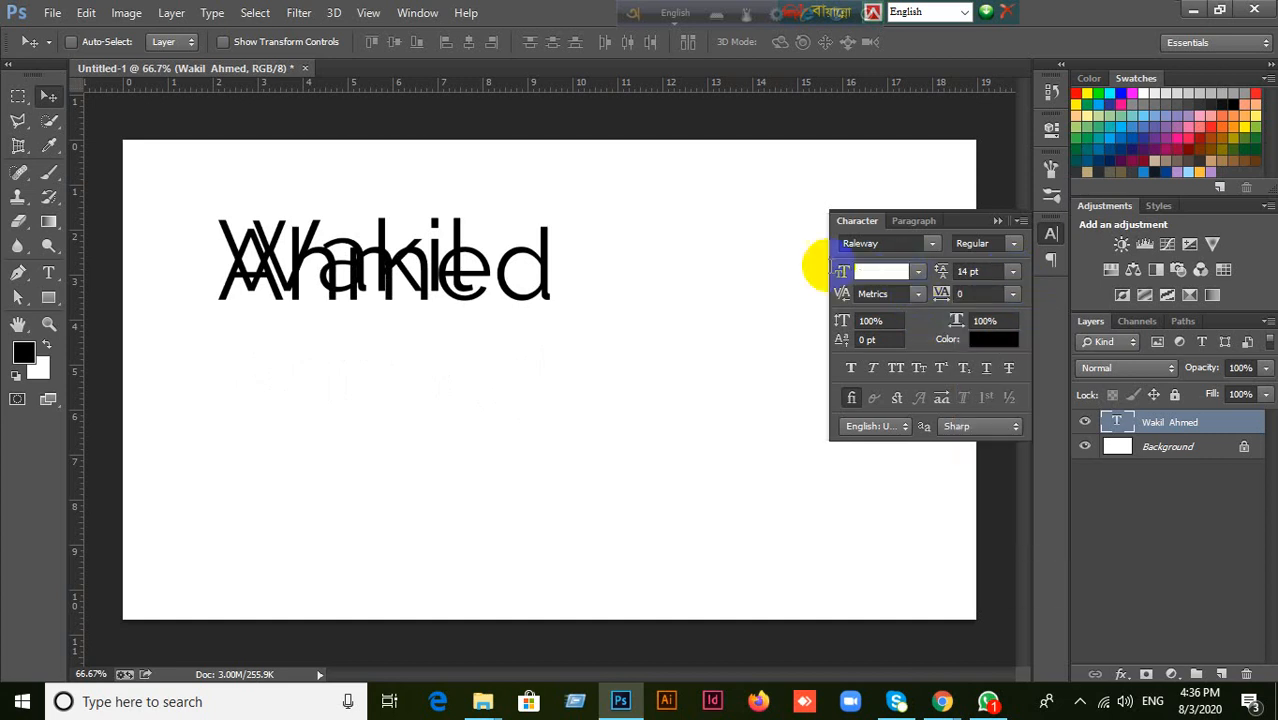
pyautogui.write('50')
pyautogui.press('Return')
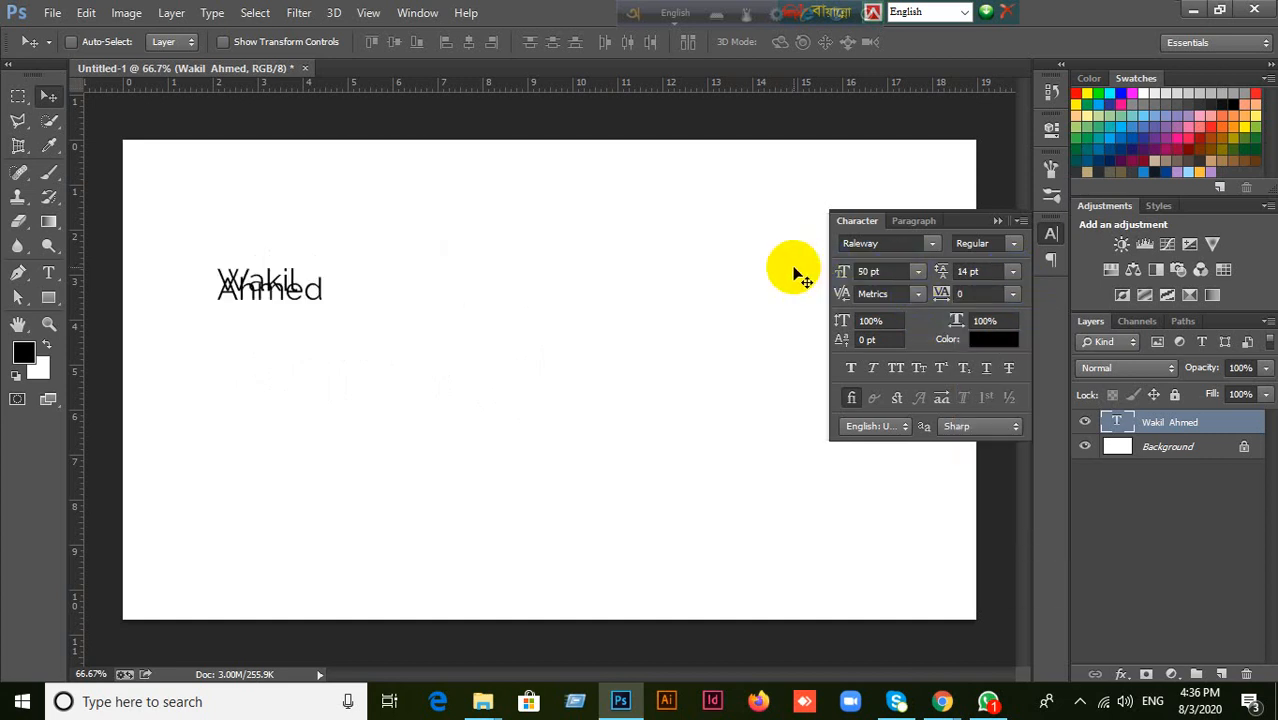
# Set the name text's leading to 75 pt and move the text slightly up and to the right on the canvas.
pyautogui.click(990, 278)
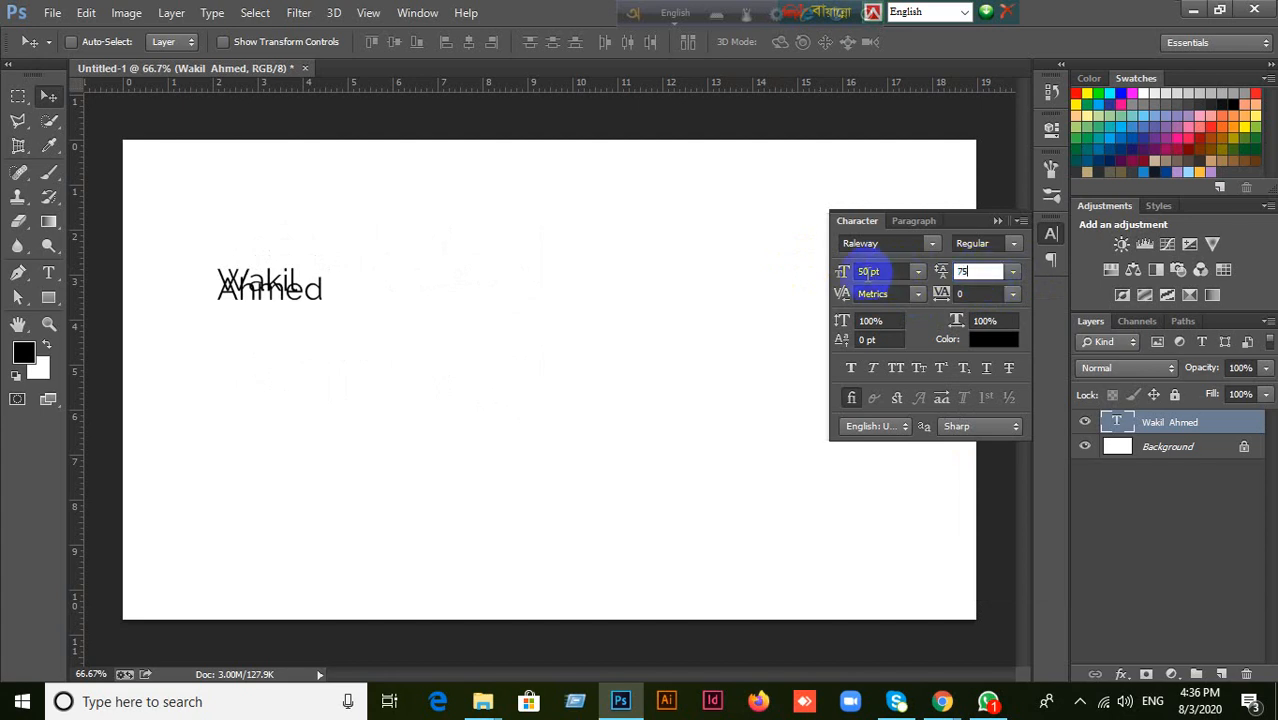
pyautogui.write('75')
pyautogui.press('Return')
pyautogui.moveTo(300, 337); pyautogui.dragTo(398, 308)
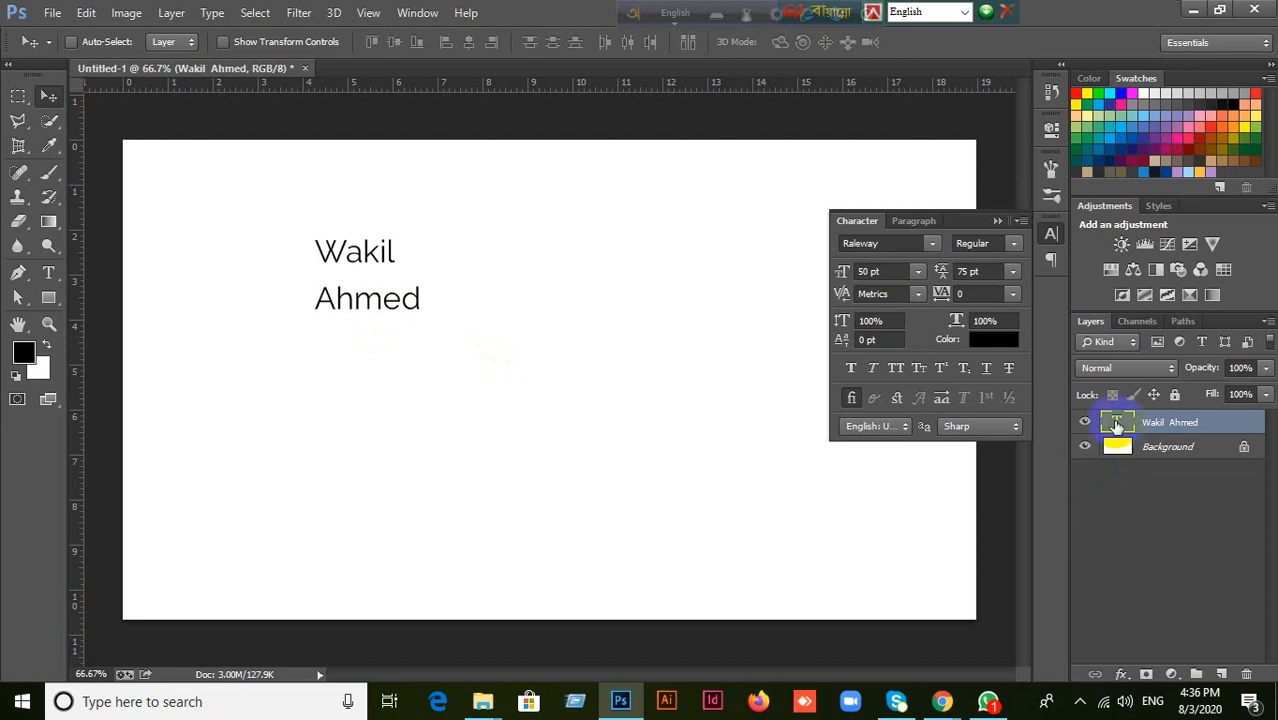
# Remove the line break before the surname, commit the single-line name, and move it near the canvas's centre.
pyautogui.press('t')
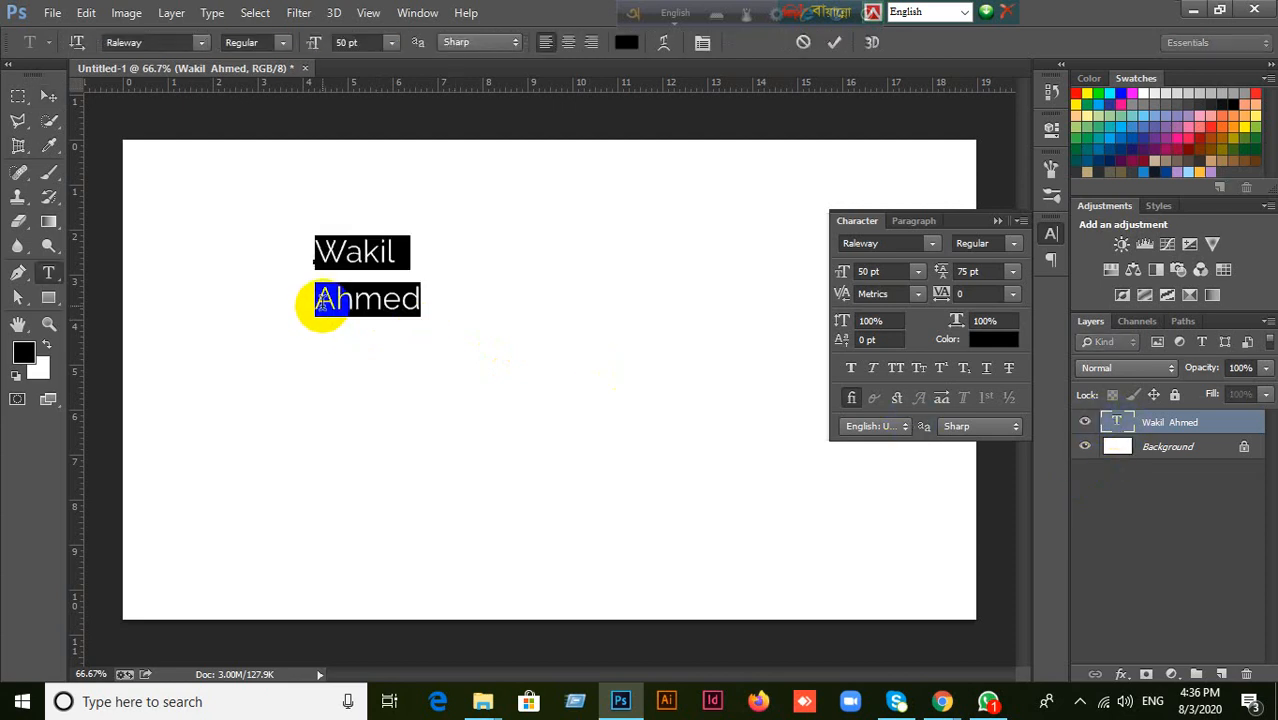
pyautogui.click(321, 304)
pyautogui.press('BackSpace')
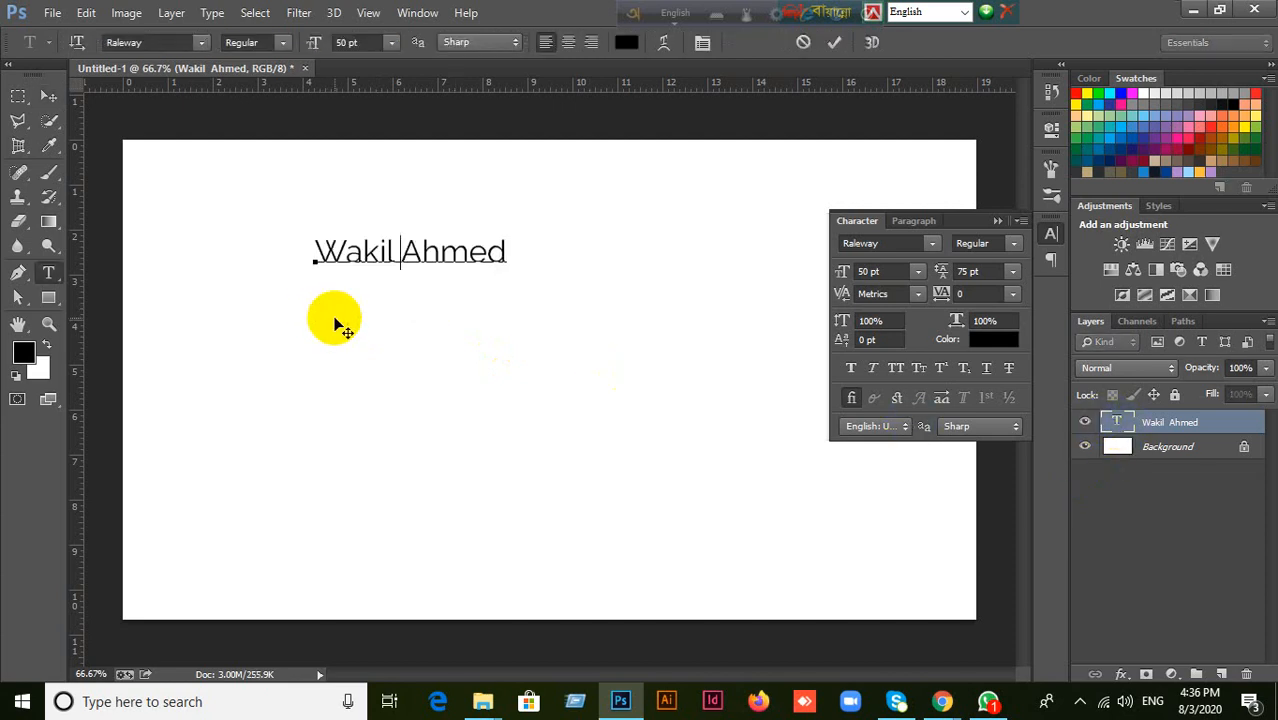
pyautogui.click(833, 42)
pyautogui.press('v')
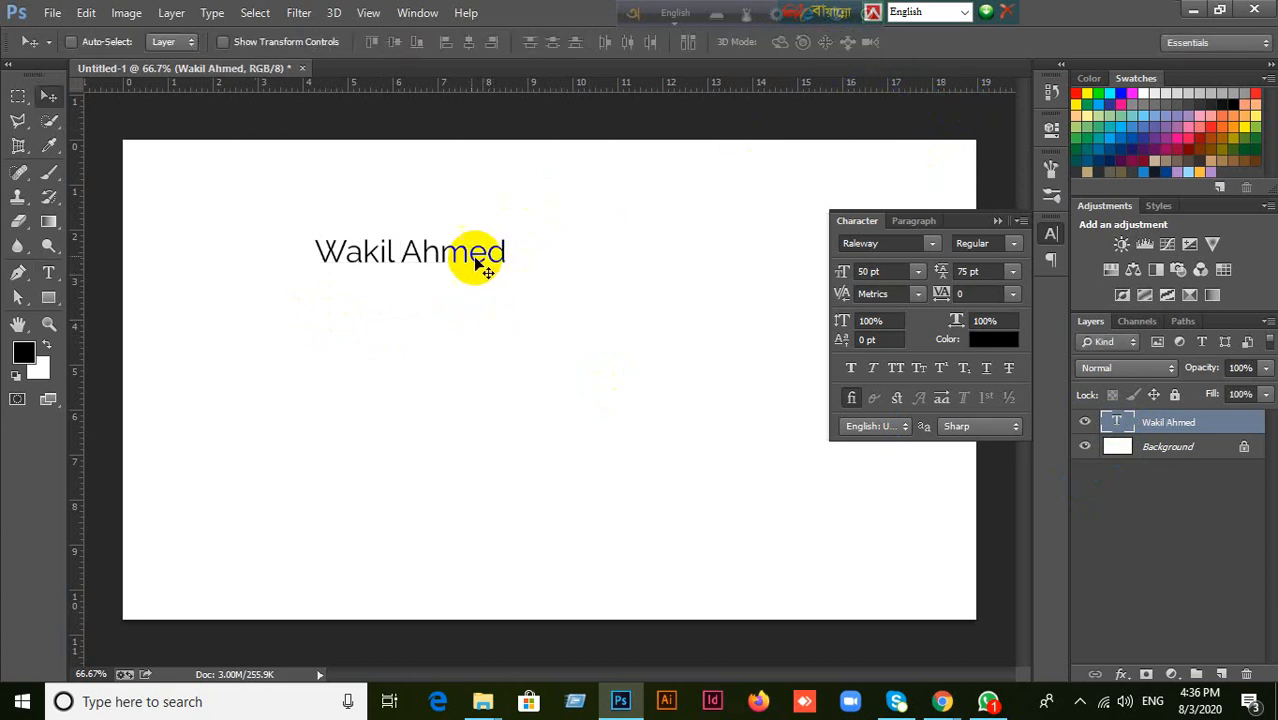
pyautogui.moveTo(471, 253); pyautogui.dragTo(603, 341)
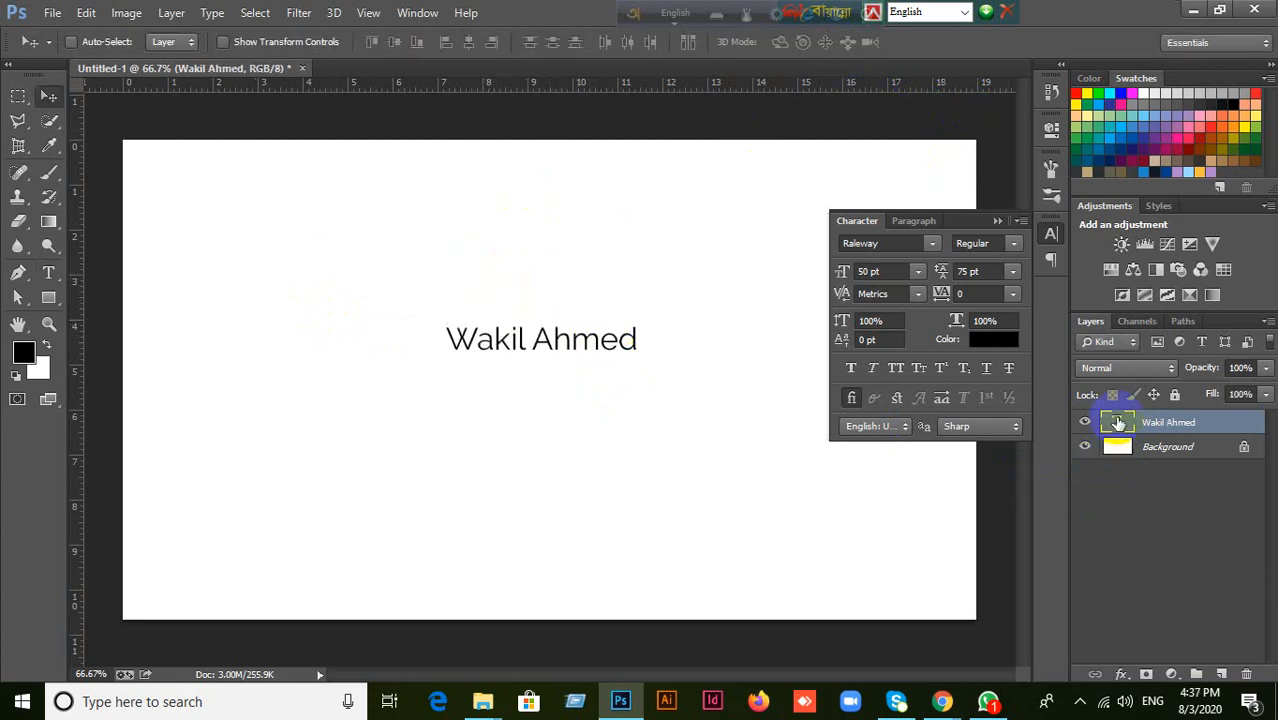
# Edit the name text and set the kerning between the surname's "m" and "e" to 10.
pyautogui.doubleClick(1116, 421)
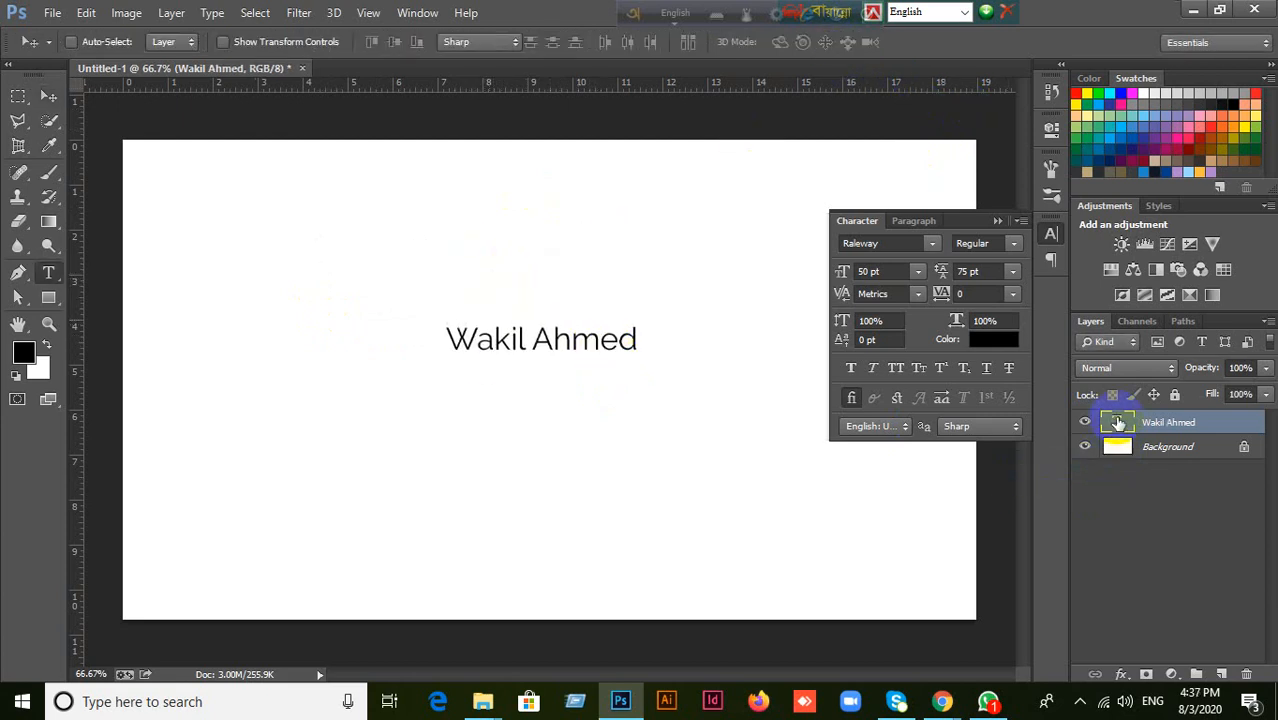
pyautogui.click(599, 341)
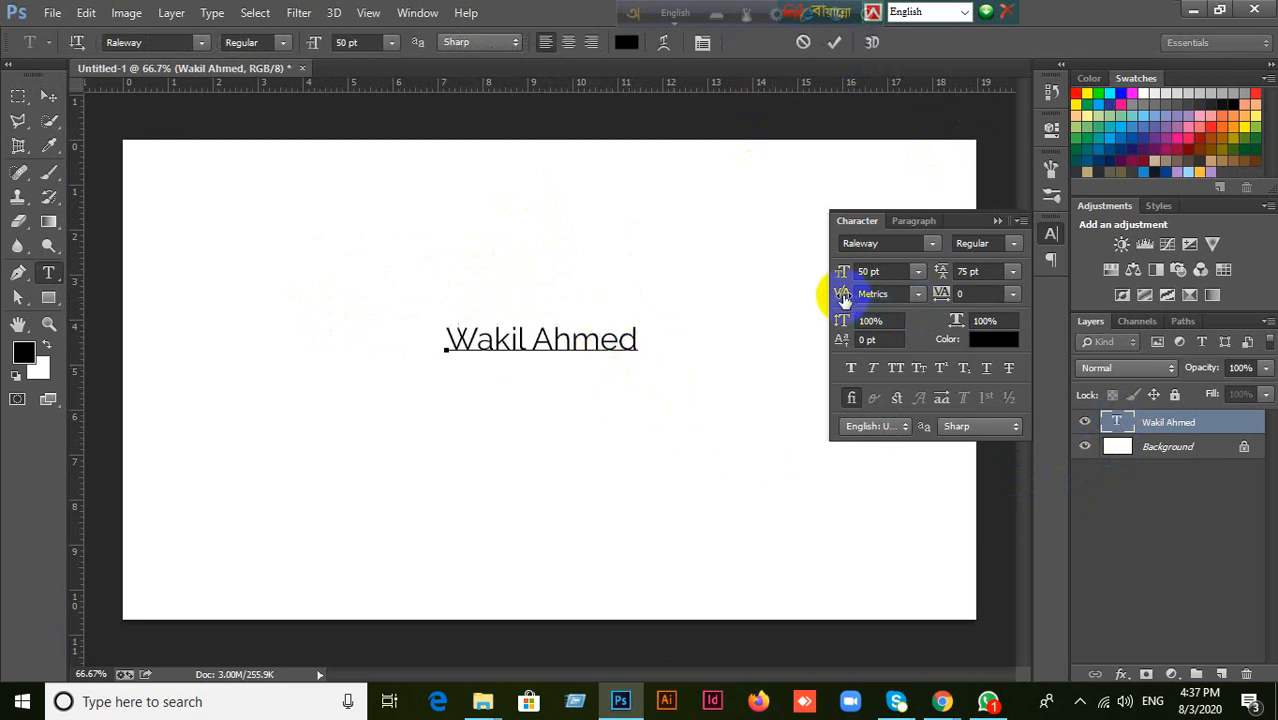
pyautogui.click(916, 293)
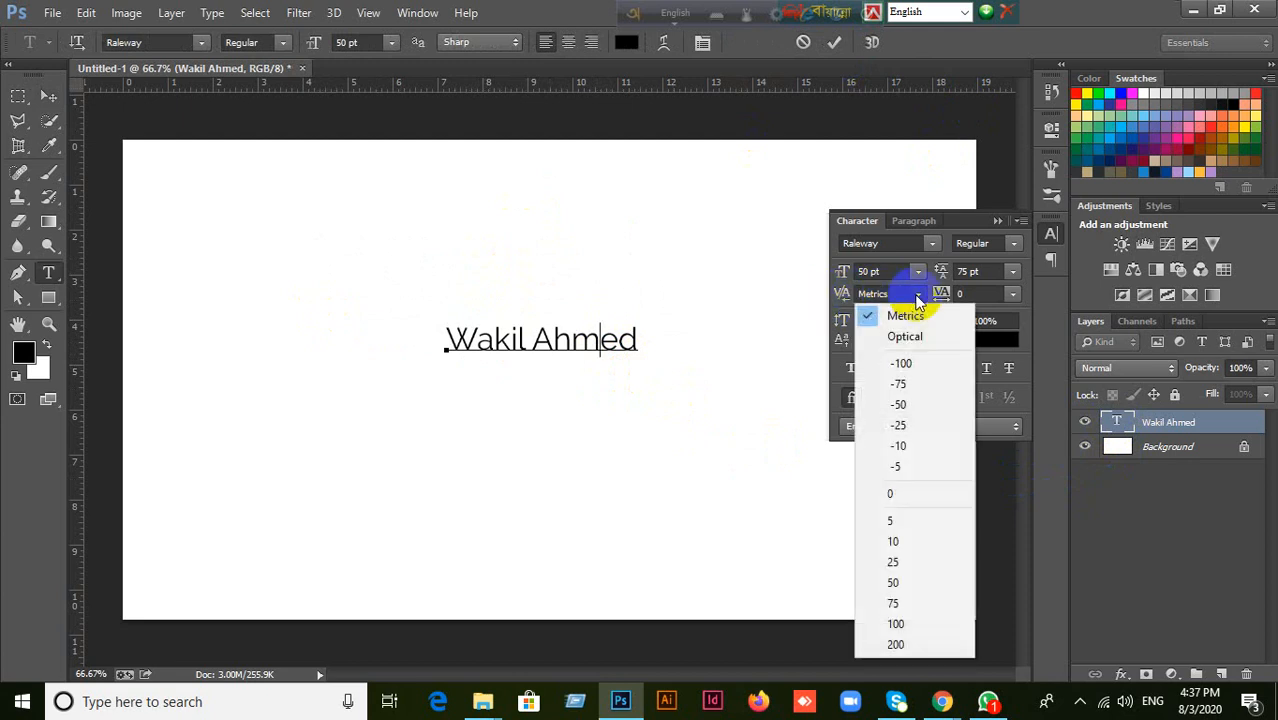
pyautogui.click(893, 542)
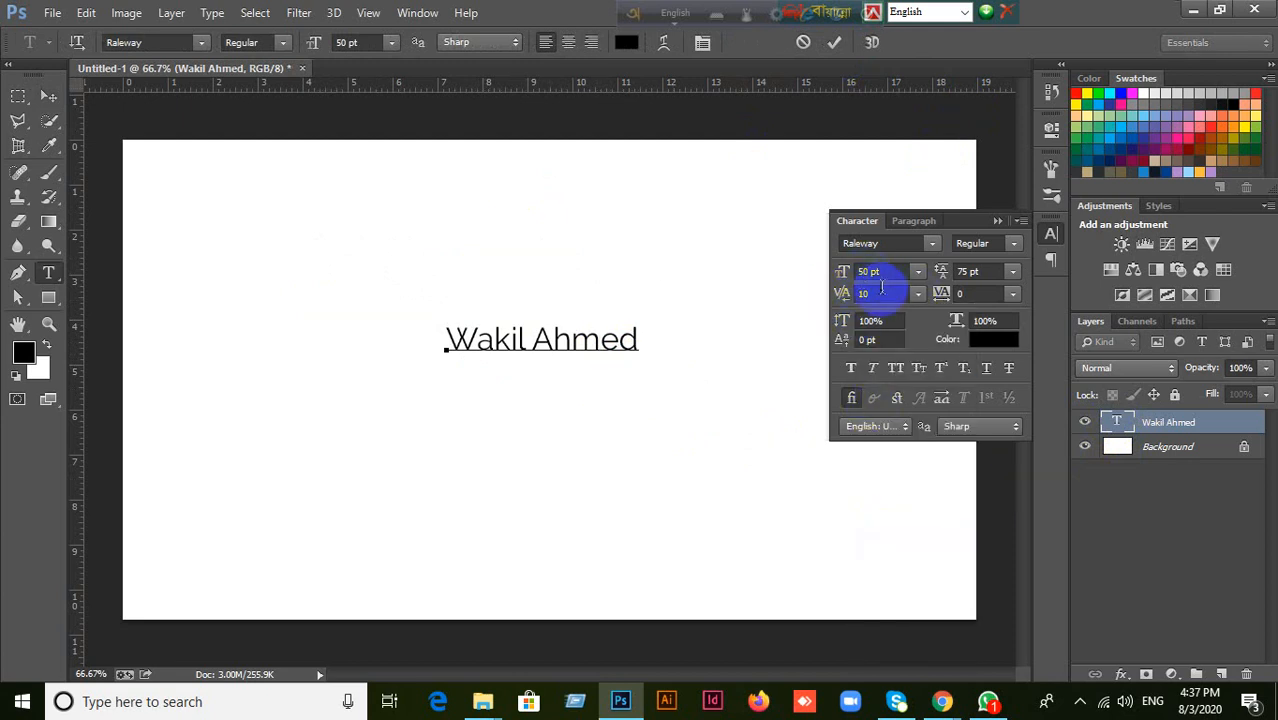
# Try looser kerning between the surname's "m" and "e", such as 130 and 80.
pyautogui.scroll(3, 879, 295)
pyautogui.scroll(7, 879, 294)
pyautogui.scroll(-6, 879, 294)
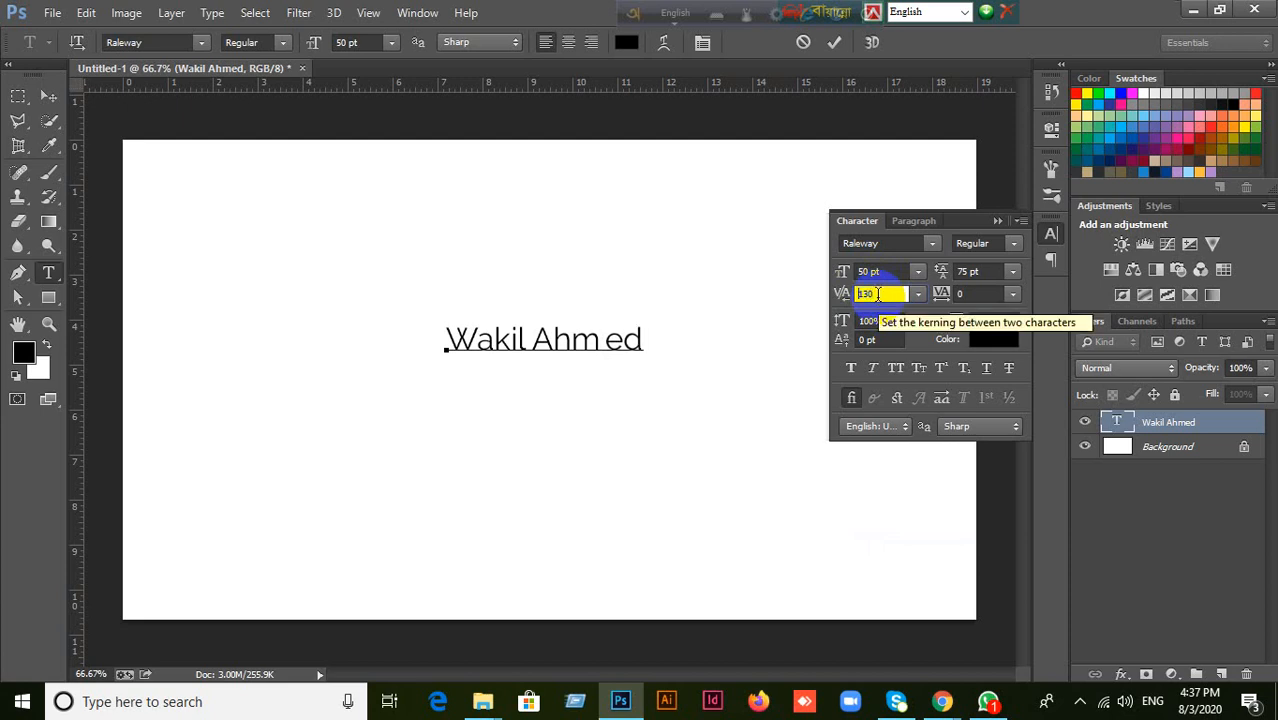
pyautogui.scroll(-3, 877, 293)
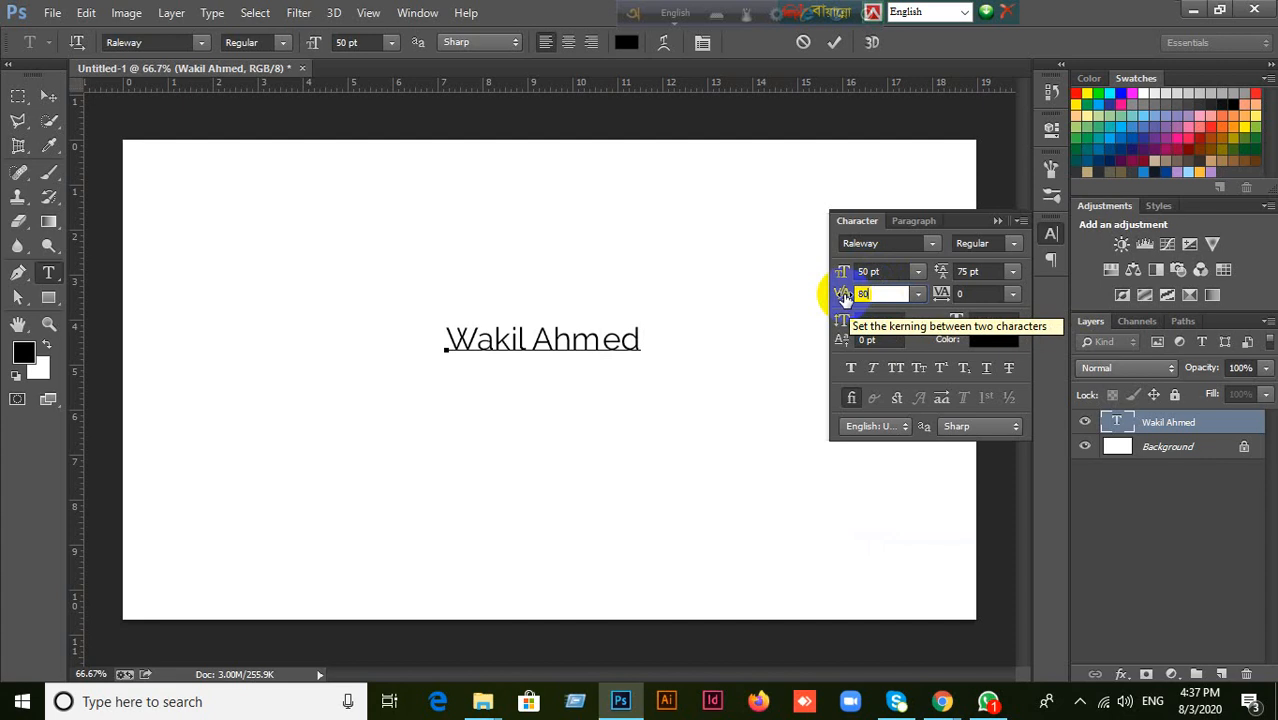
# Test extreme kerning values of 880 and -1000 between the surname's "m" and "e" before setting it to -10.
pyautogui.moveTo(843, 295); pyautogui.dragTo(919, 291)
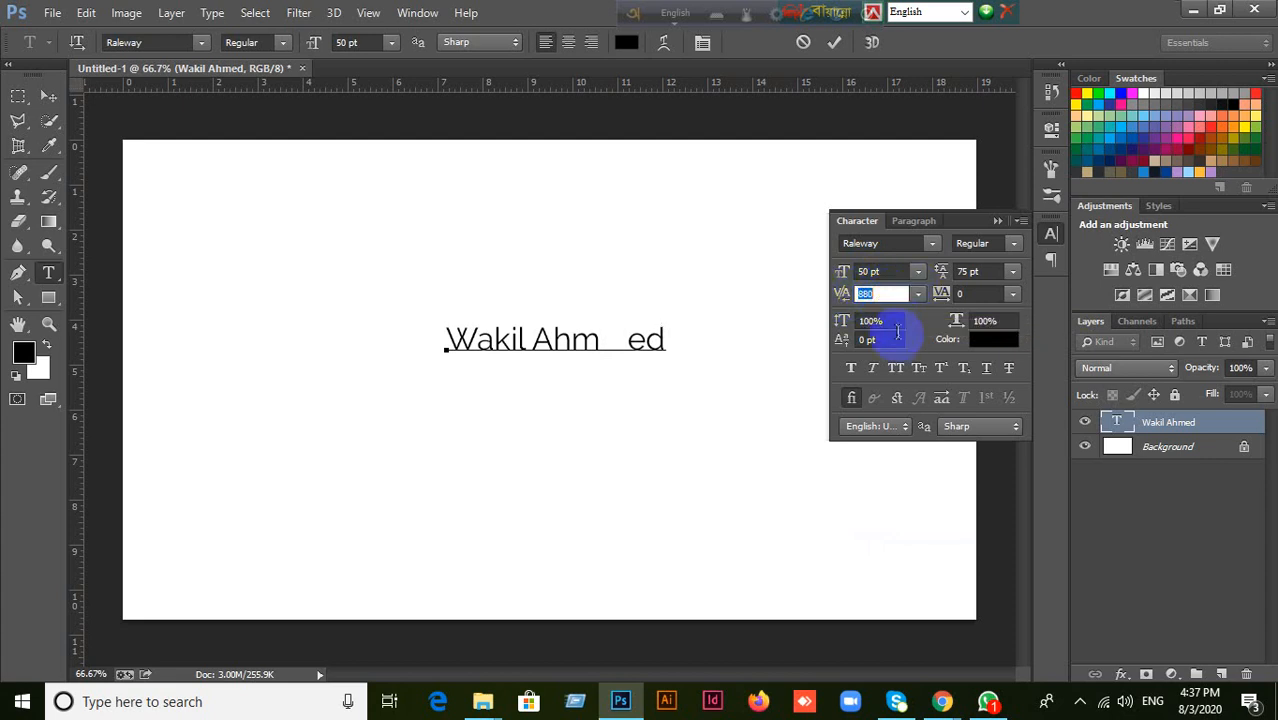
pyautogui.moveTo(843, 297); pyautogui.dragTo(586, 294)
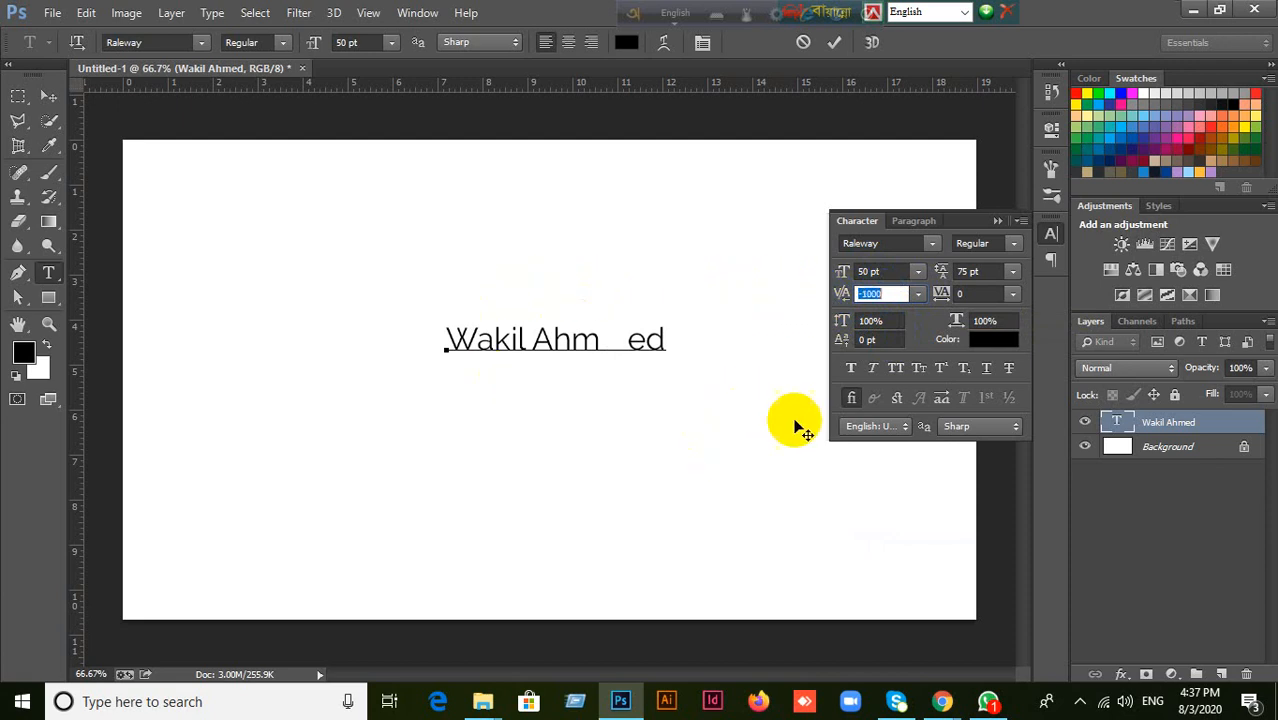
pyautogui.moveTo(844, 301); pyautogui.dragTo(890, 290)
pyautogui.scroll(7, 891, 293)
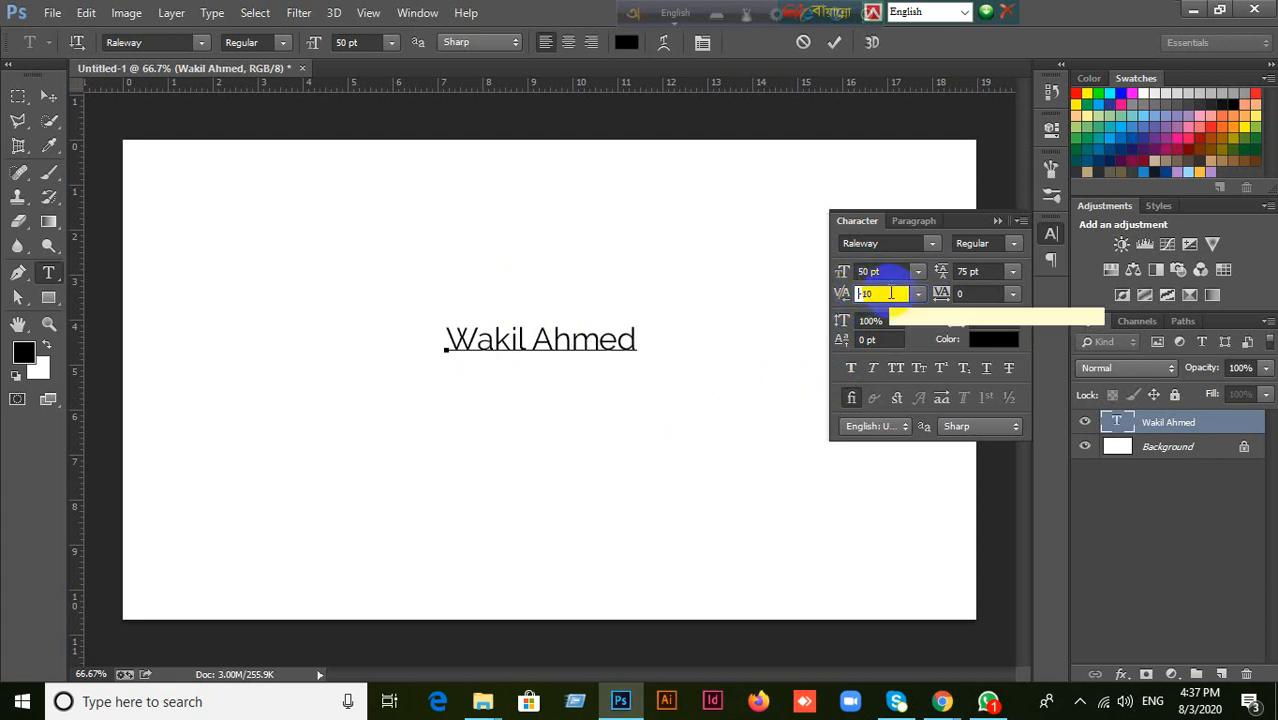
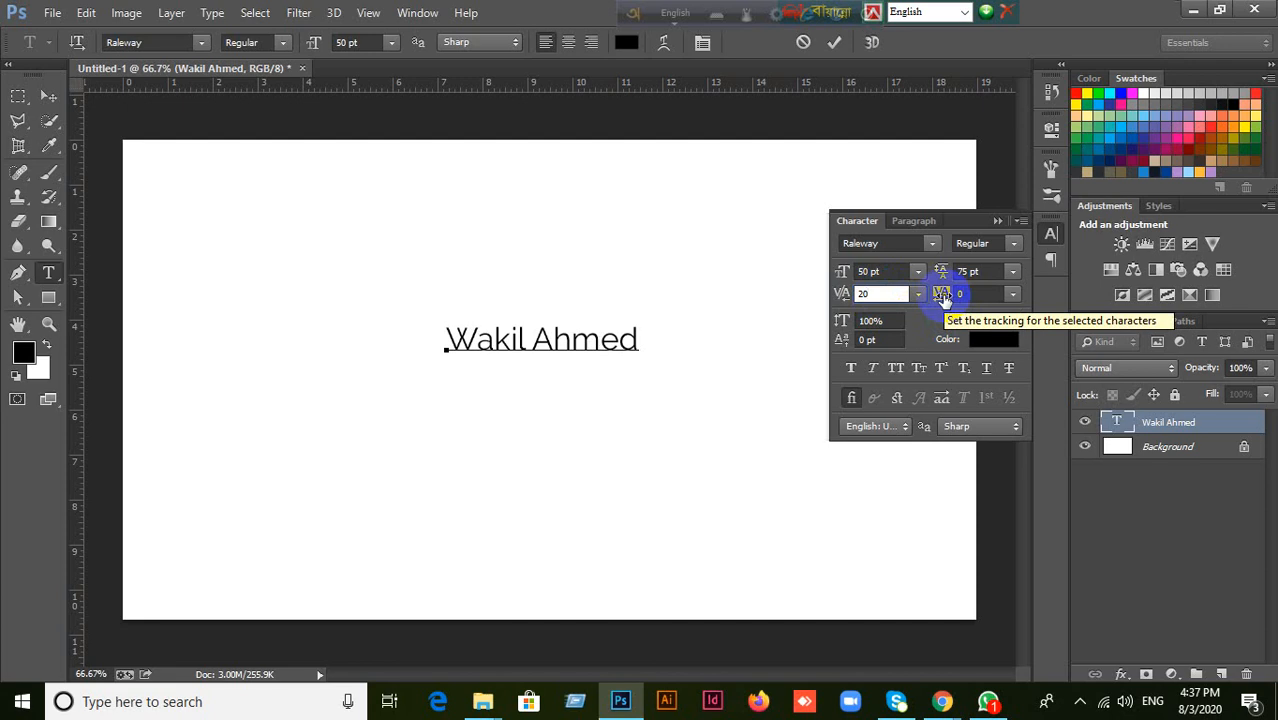
# Select the surname and try tracking values such as 100, 340 and -40 before returning its tracking to 0.
pyautogui.moveTo(650, 322)
pyautogui.mouseDown()
pyautogui.moveTo(607, 343)
pyautogui.moveTo(533, 345)
pyautogui.moveTo(650, 343)
pyautogui.mouseUp()
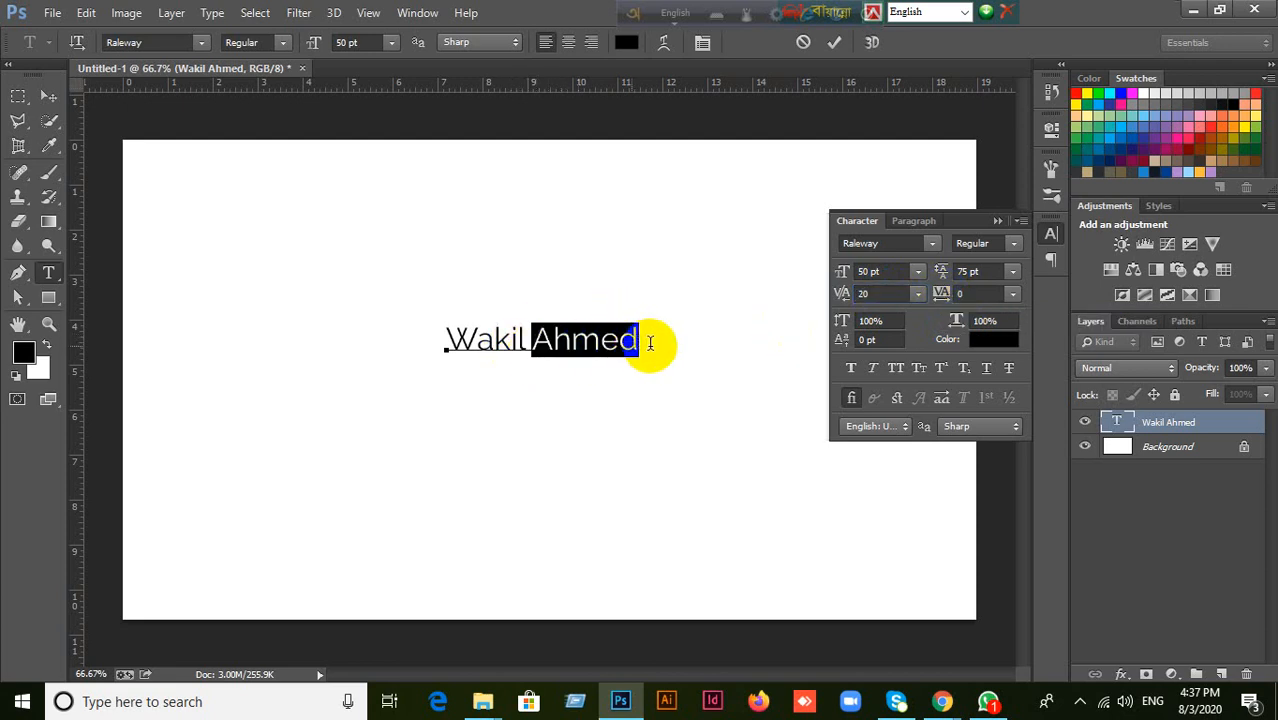
pyautogui.click(970, 293)
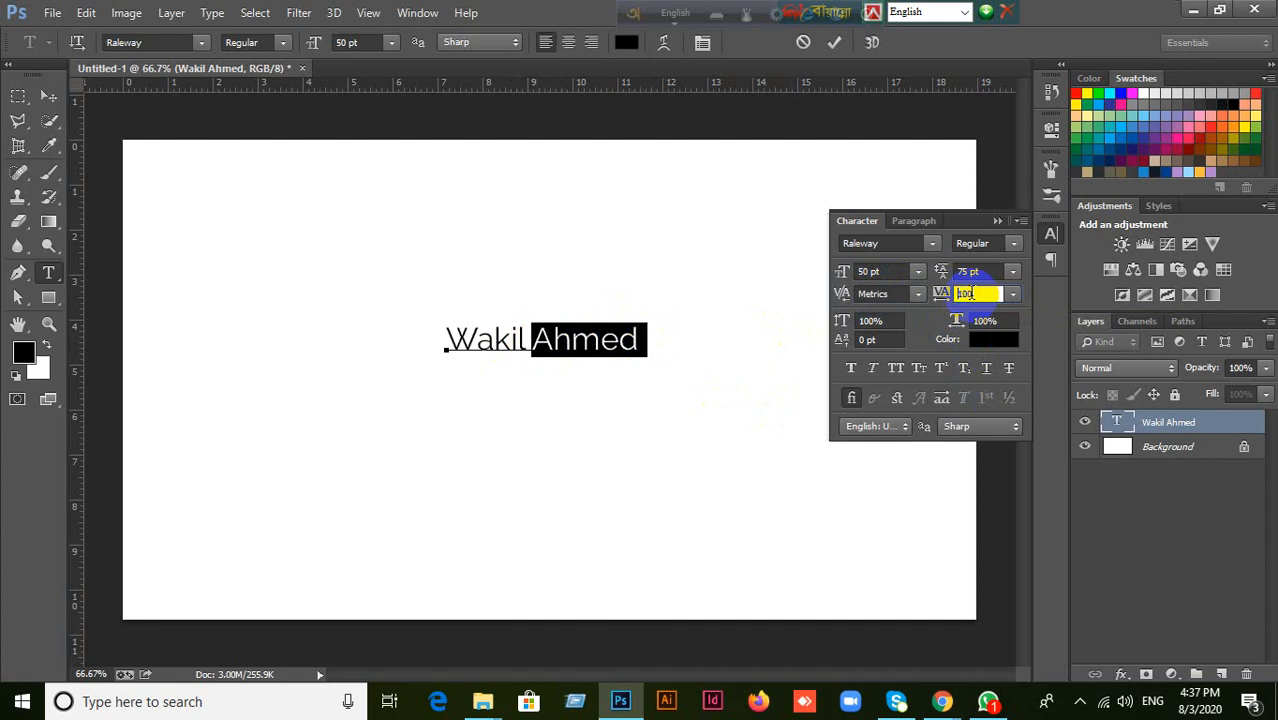
pyautogui.scroll(7, 972, 293)
pyautogui.scroll(1, 966, 293)
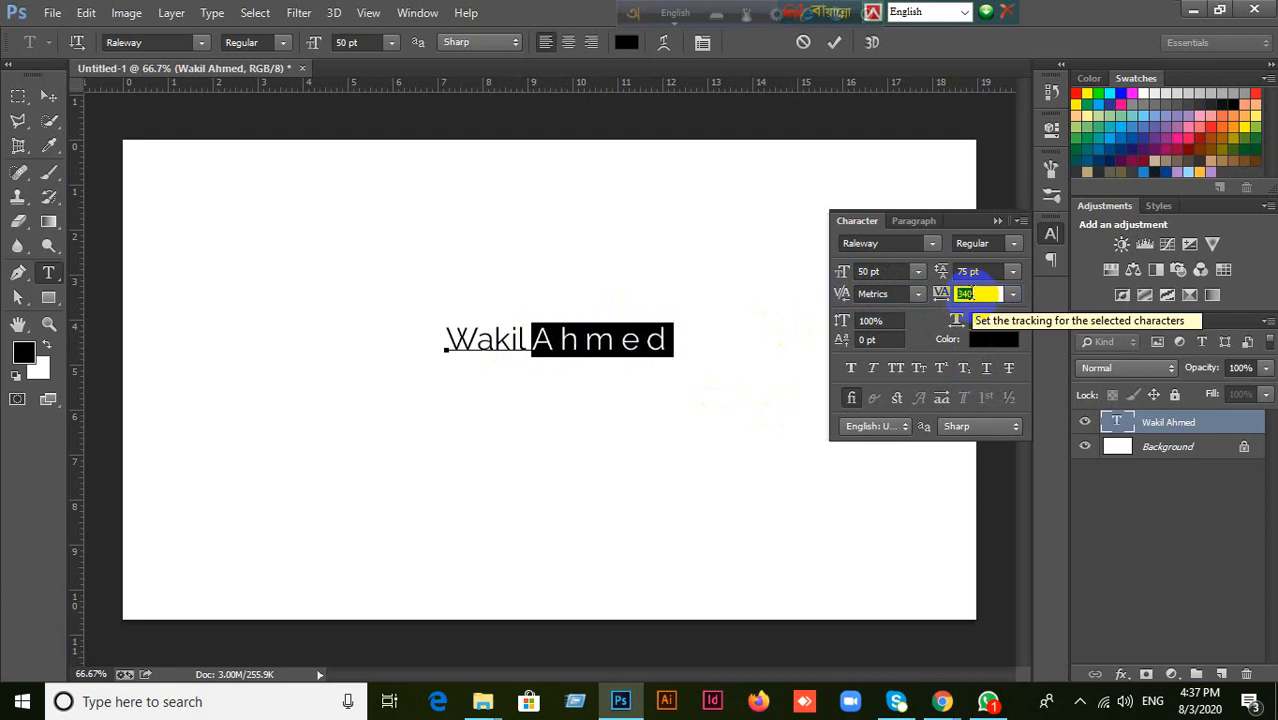
pyautogui.scroll(1, 966, 293)
pyautogui.press('Return')
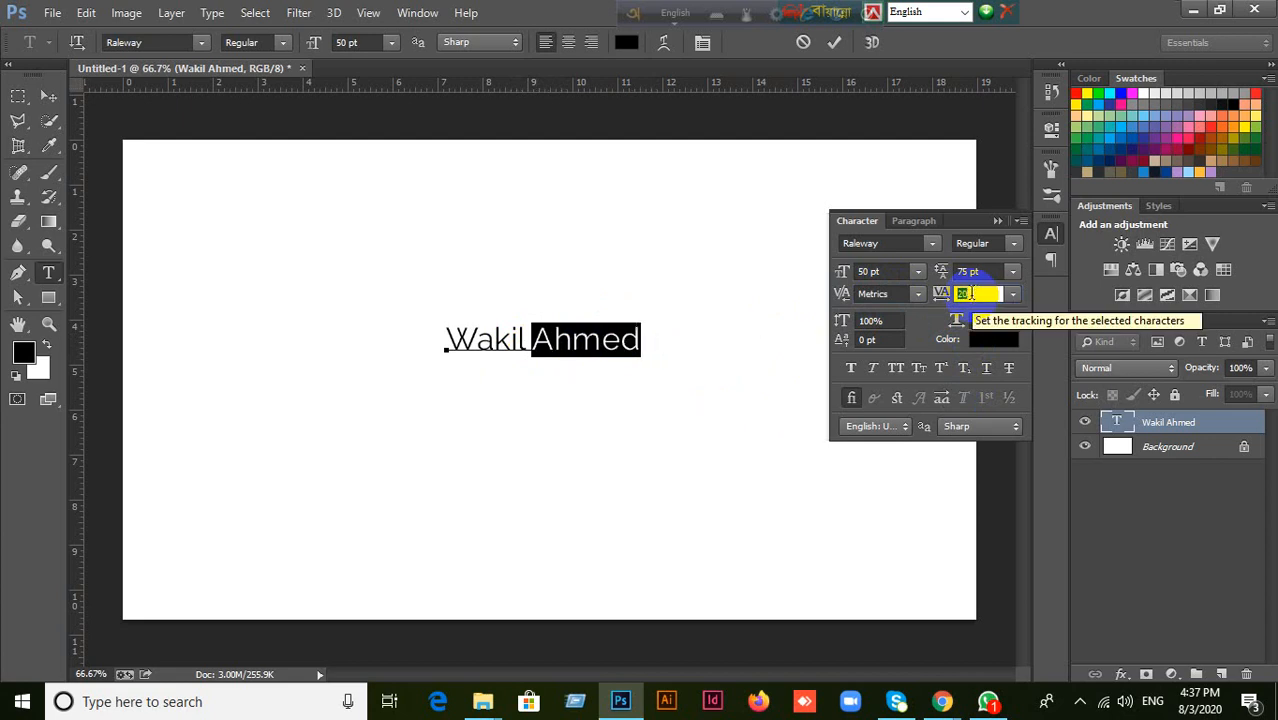
pyautogui.scroll(-3, 970, 293)
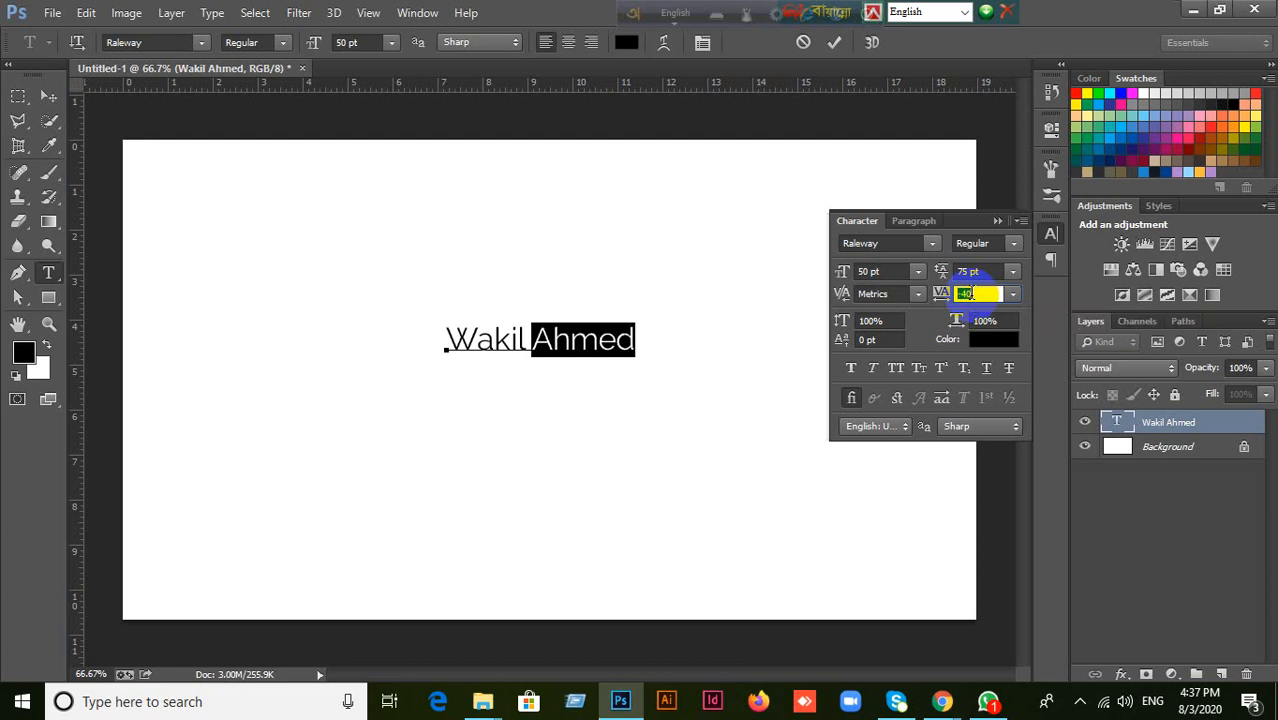
pyautogui.scroll(1, 966, 293)
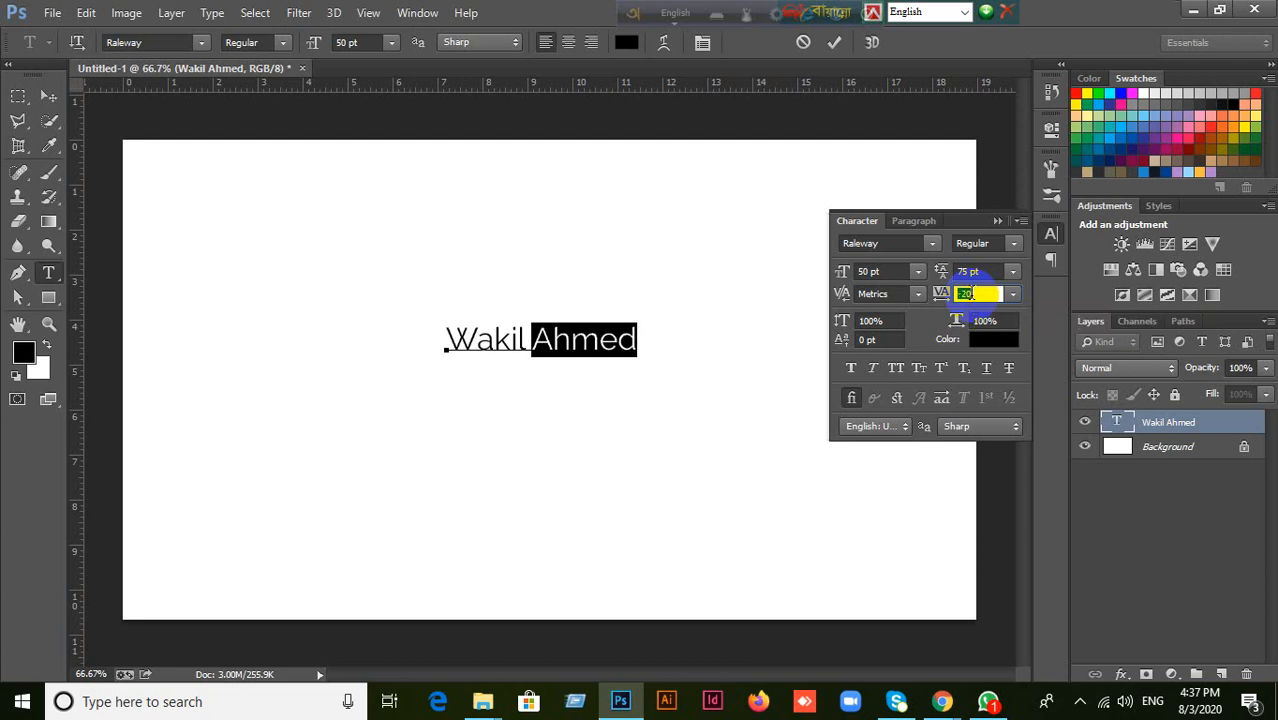
pyautogui.scroll(1, 968, 293)
# Select the whole name and try stretching its vertical scale to values such as 107%, 123% and 137%.
pyautogui.click(876, 322)
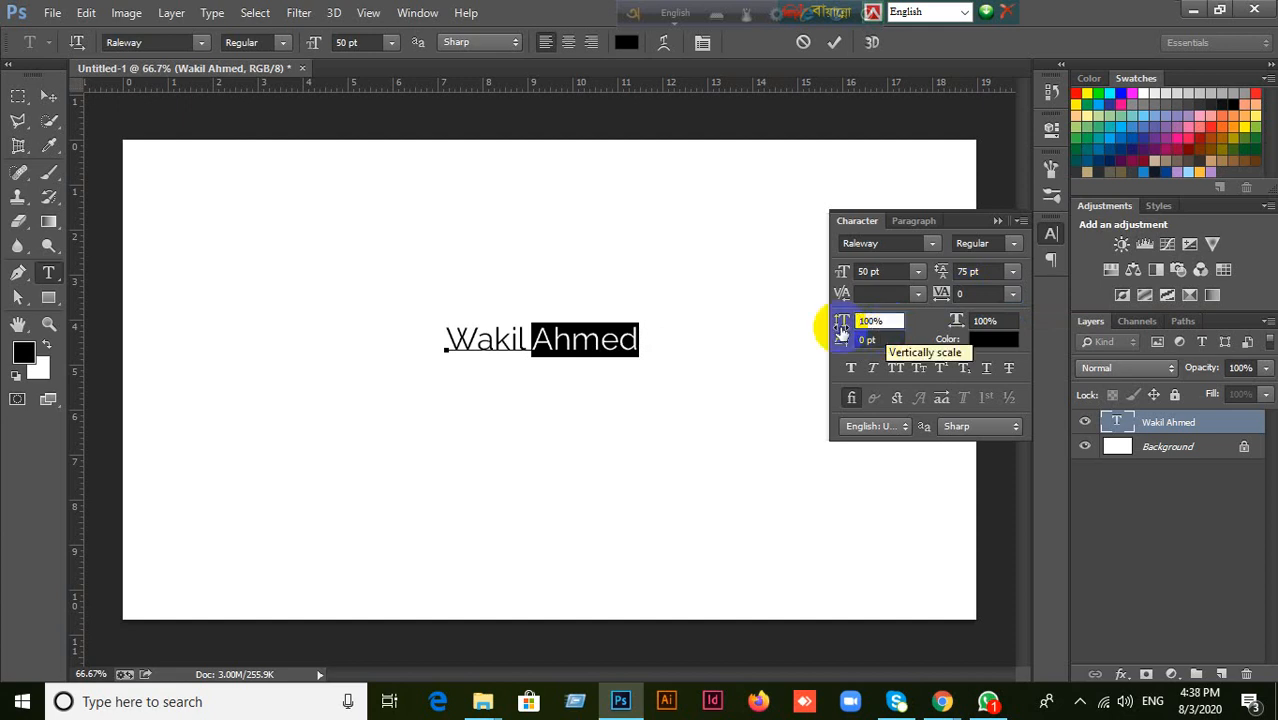
pyautogui.click(862, 320)
pyautogui.click(620, 340)
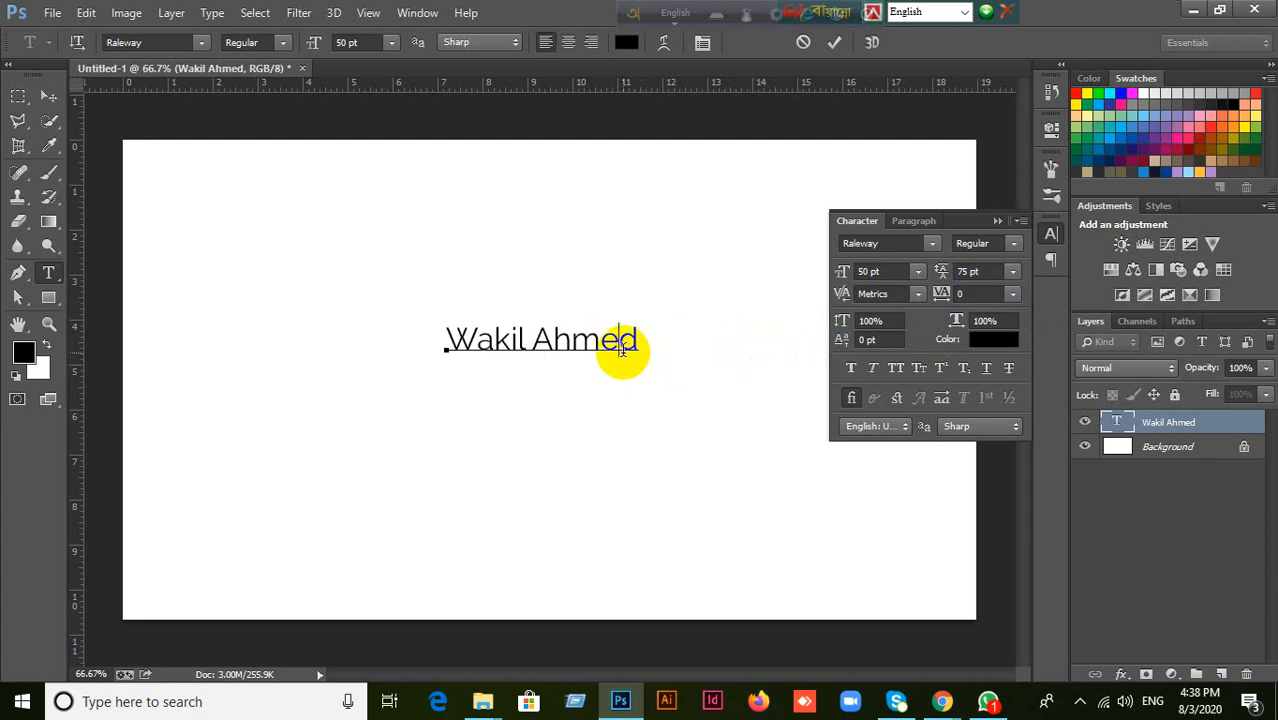
pyautogui.moveTo(646, 344); pyautogui.dragTo(436, 345)
pyautogui.click(867, 339)
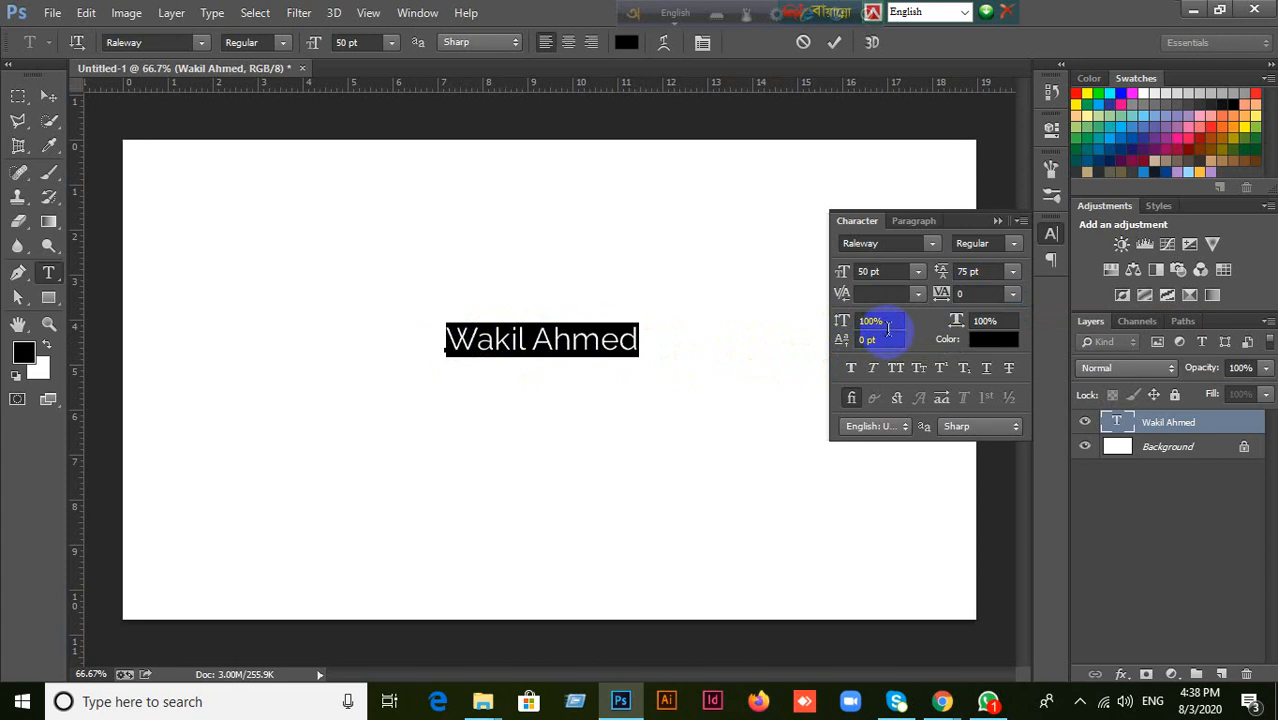
pyautogui.click(888, 321)
pyautogui.scroll(15, 888, 321)
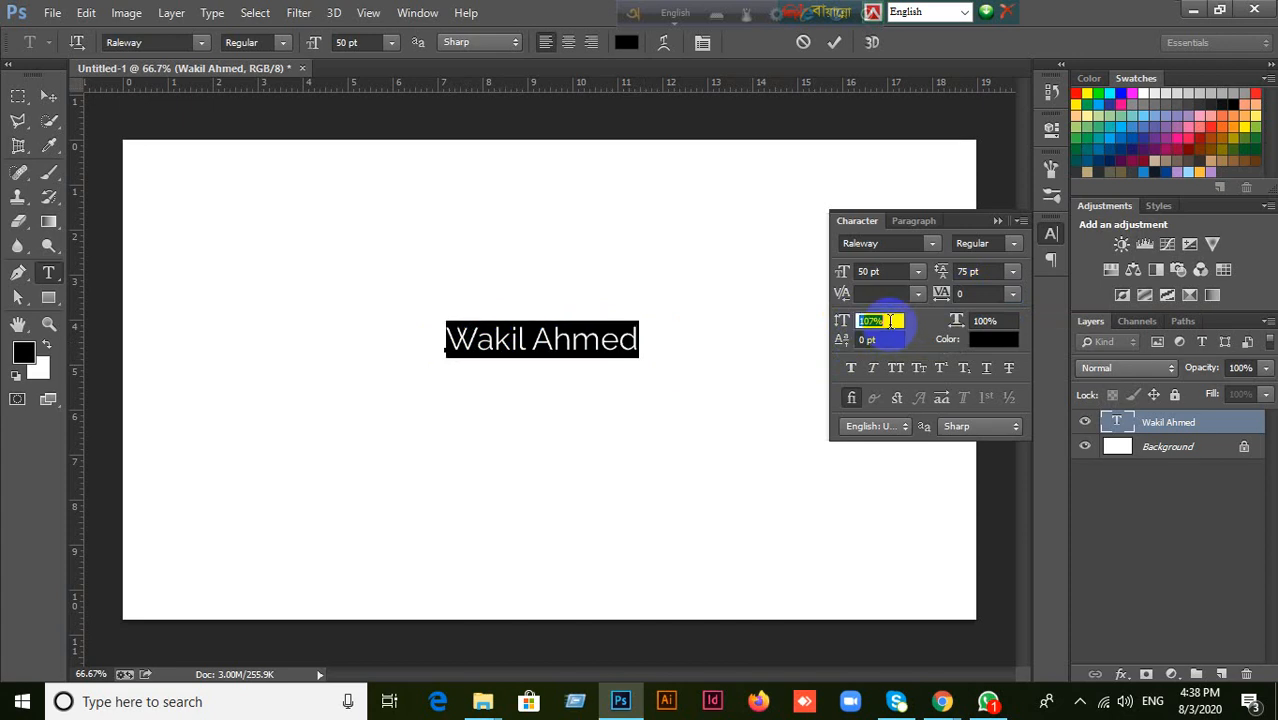
pyautogui.scroll(15, 888, 321)
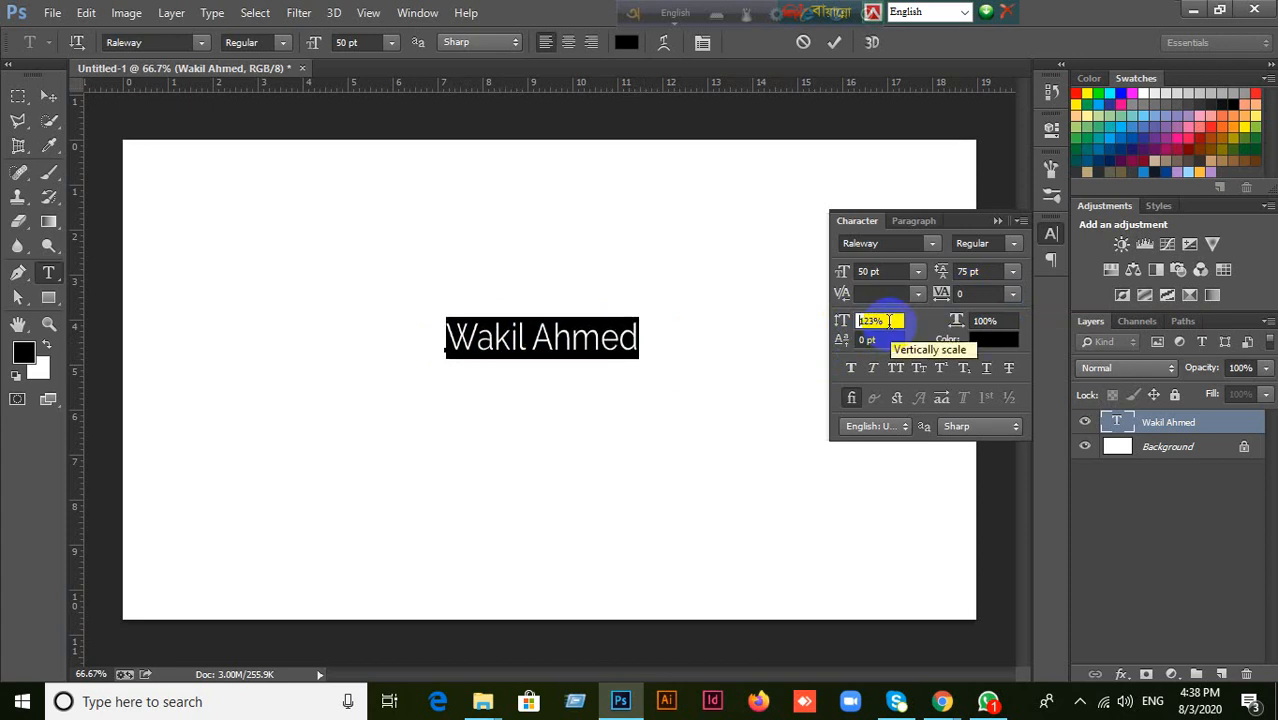
pyautogui.scroll(6, 888, 322)
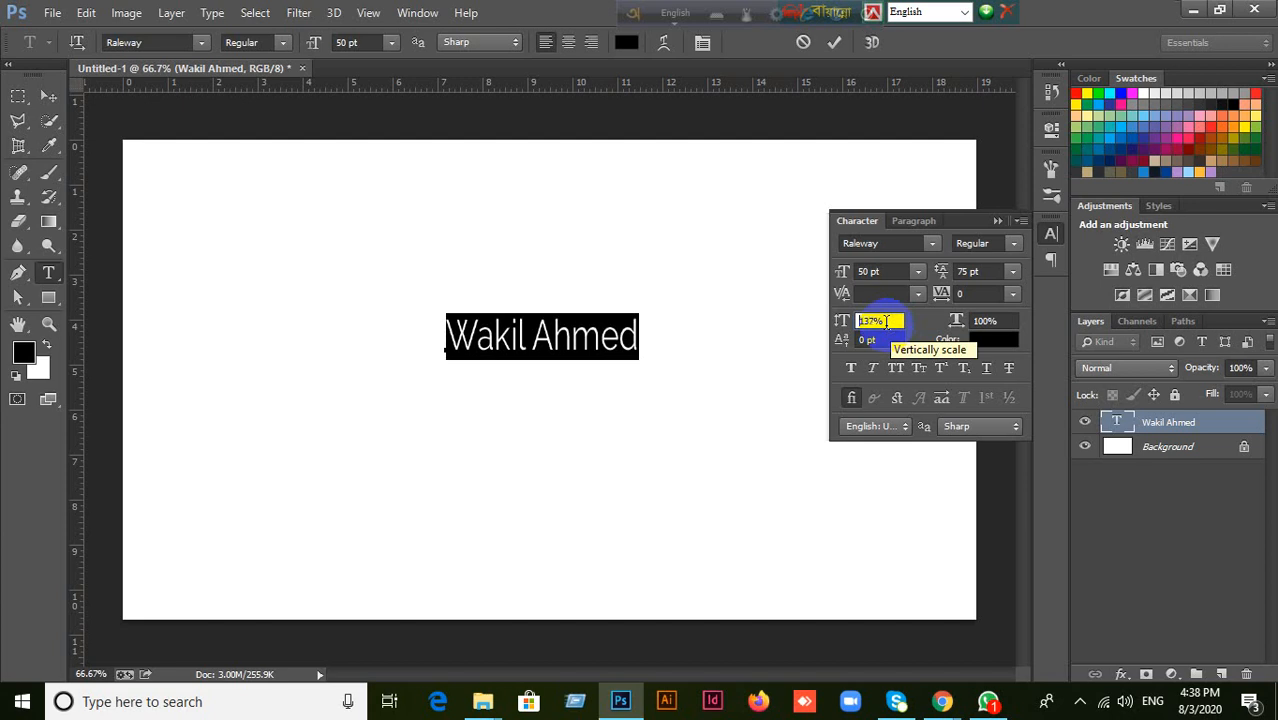
# Try flattening the name's vertical scale to values such as 73% and 67% before resetting it to 100%.
pyautogui.scroll(-7, 888, 322)
pyautogui.scroll(-20, 886, 322)
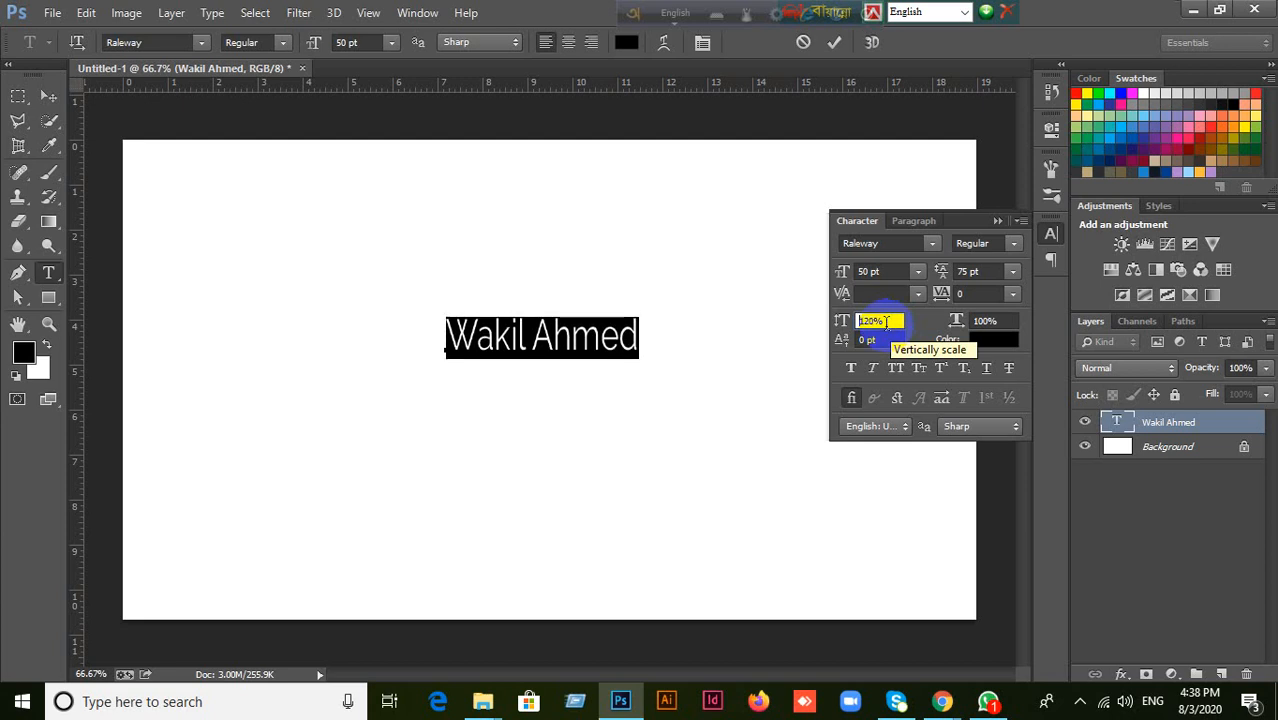
pyautogui.scroll(-18, 886, 321)
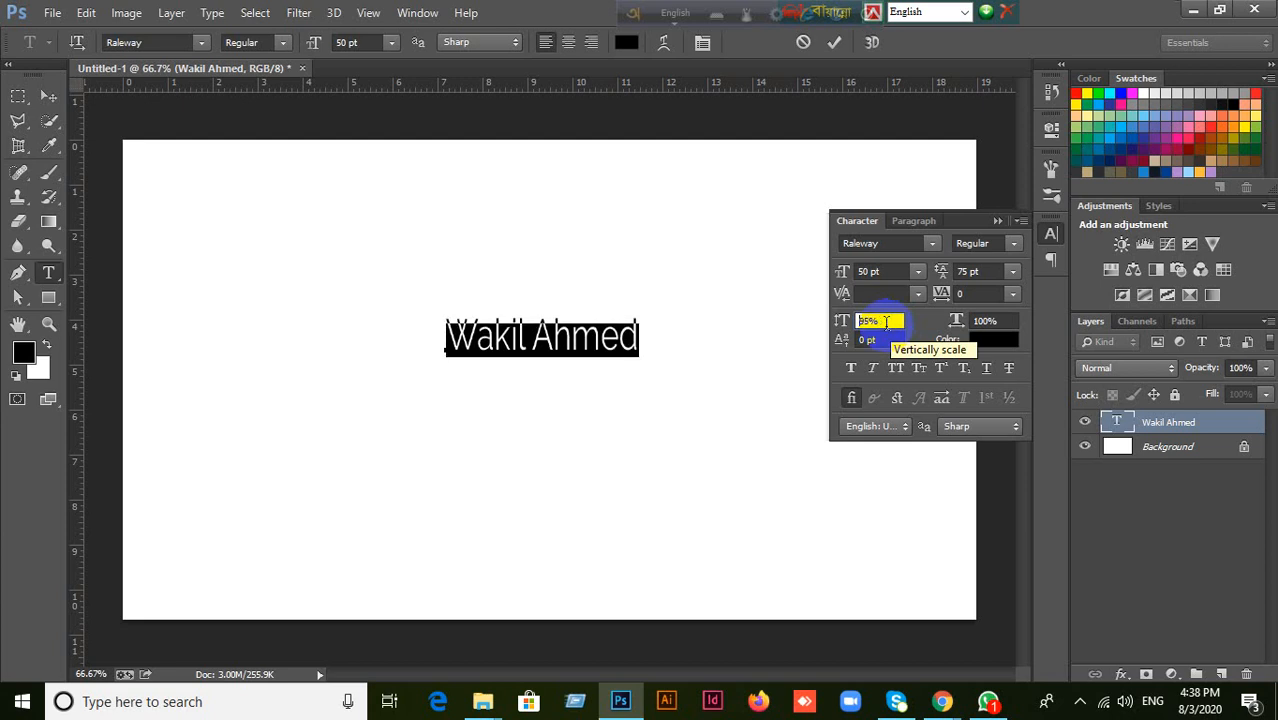
pyautogui.scroll(-5, 886, 321)
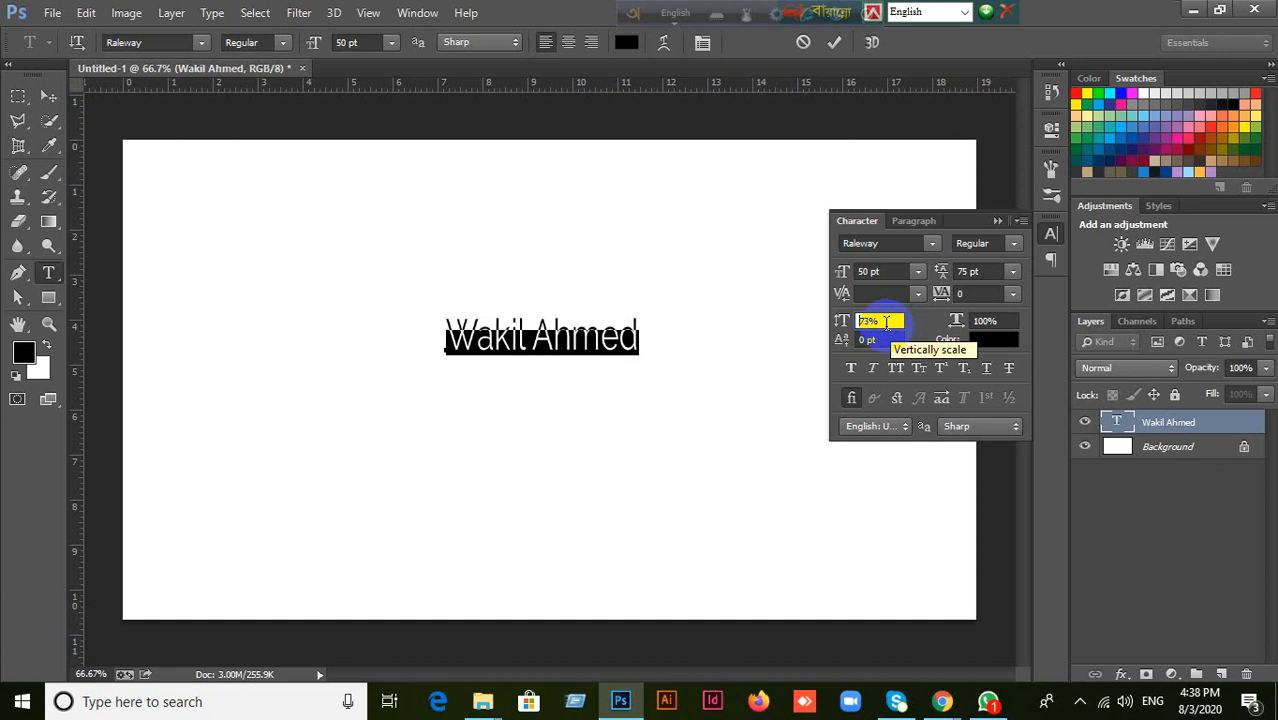
pyautogui.scroll(6, 886, 322)
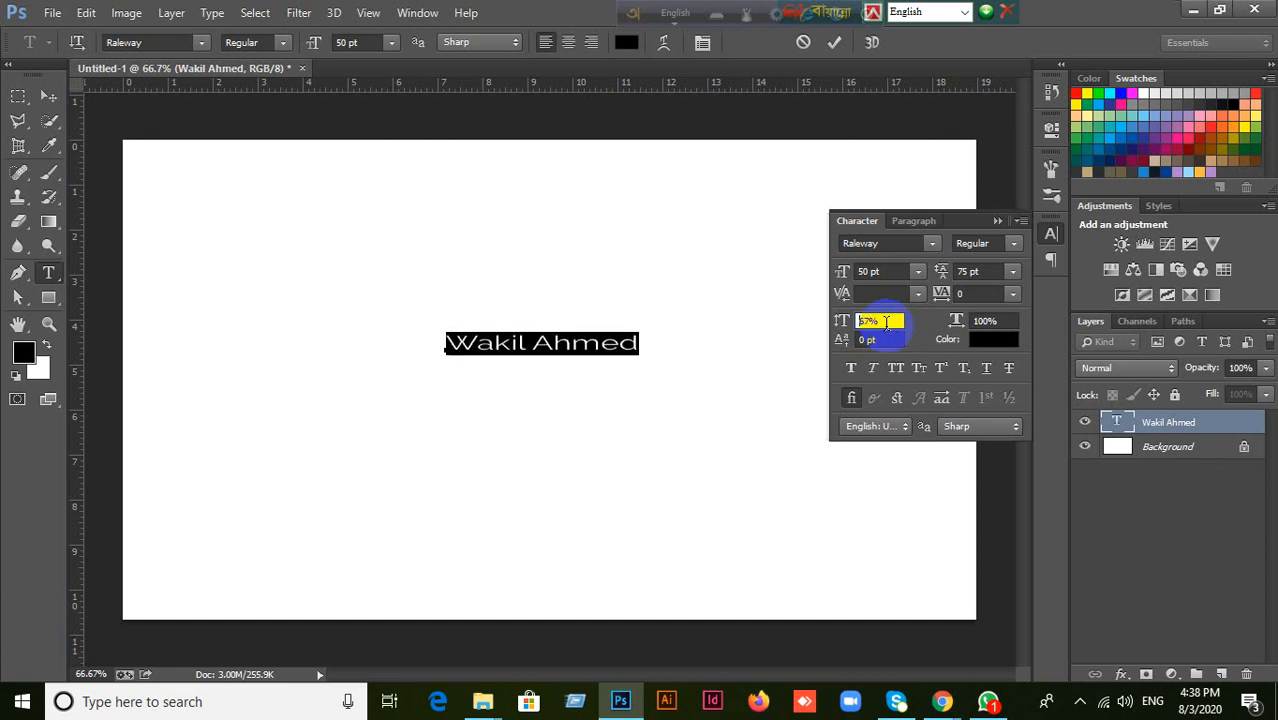
pyautogui.scroll(10, 886, 321)
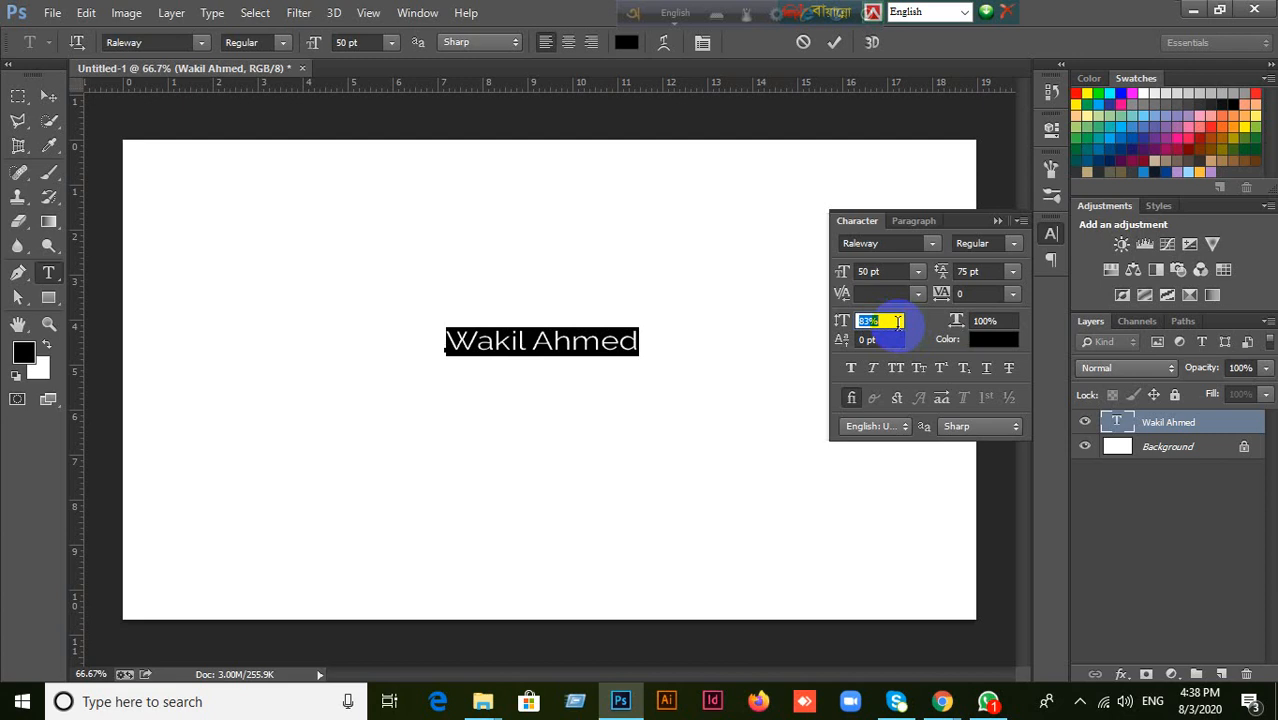
pyautogui.write('100')
pyautogui.press('Return')
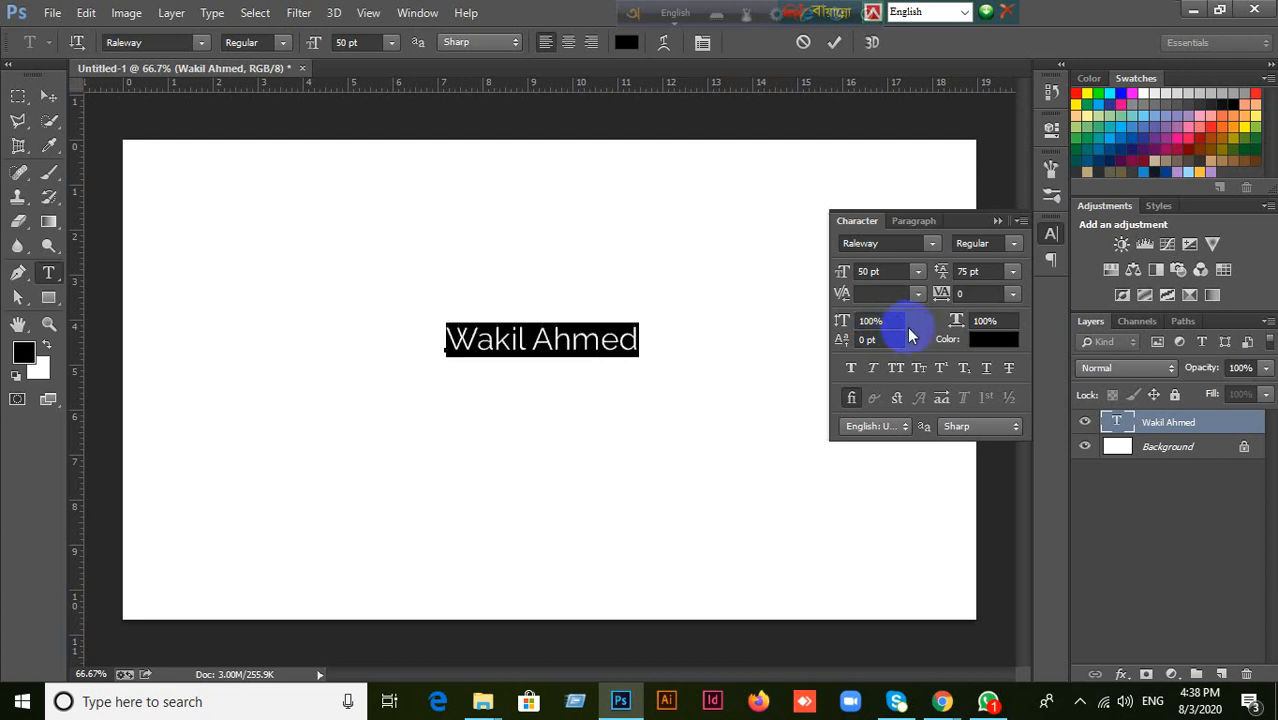
# Select only the surname and try narrower horizontal scale values such as 90%, 78% and 88%.
pyautogui.click(998, 322)
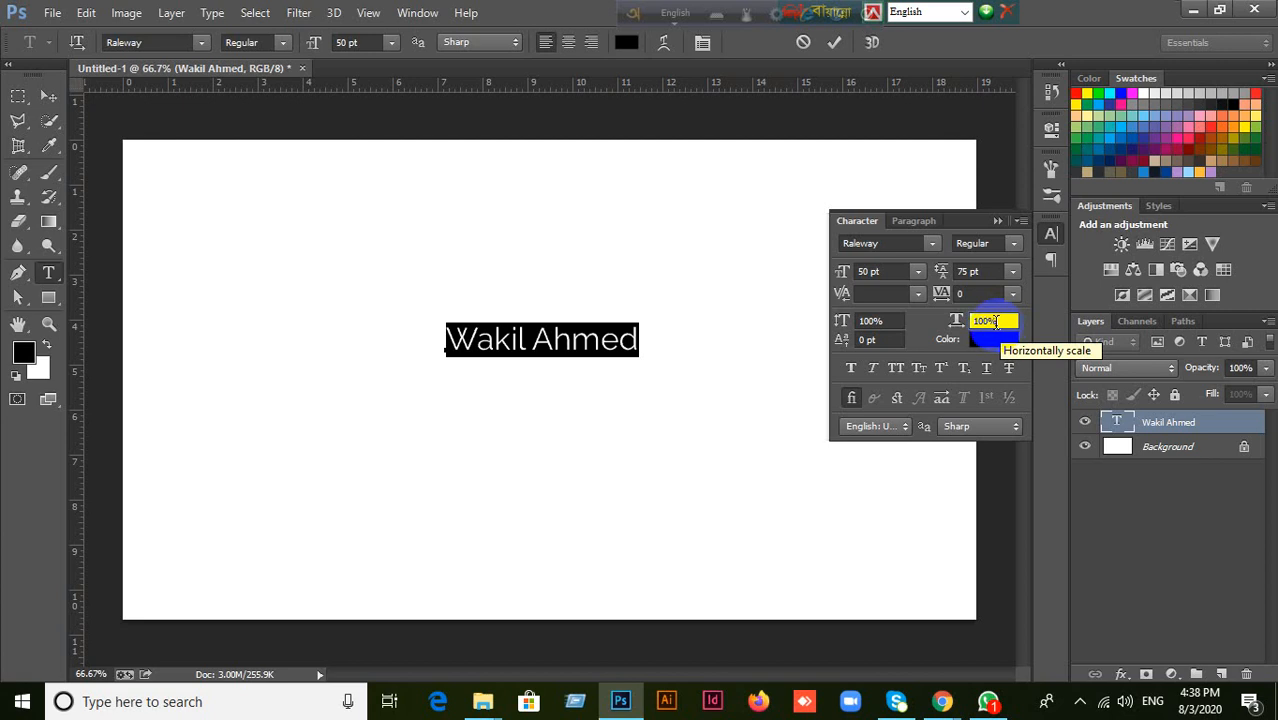
pyautogui.click(890, 321)
pyautogui.click(1008, 320)
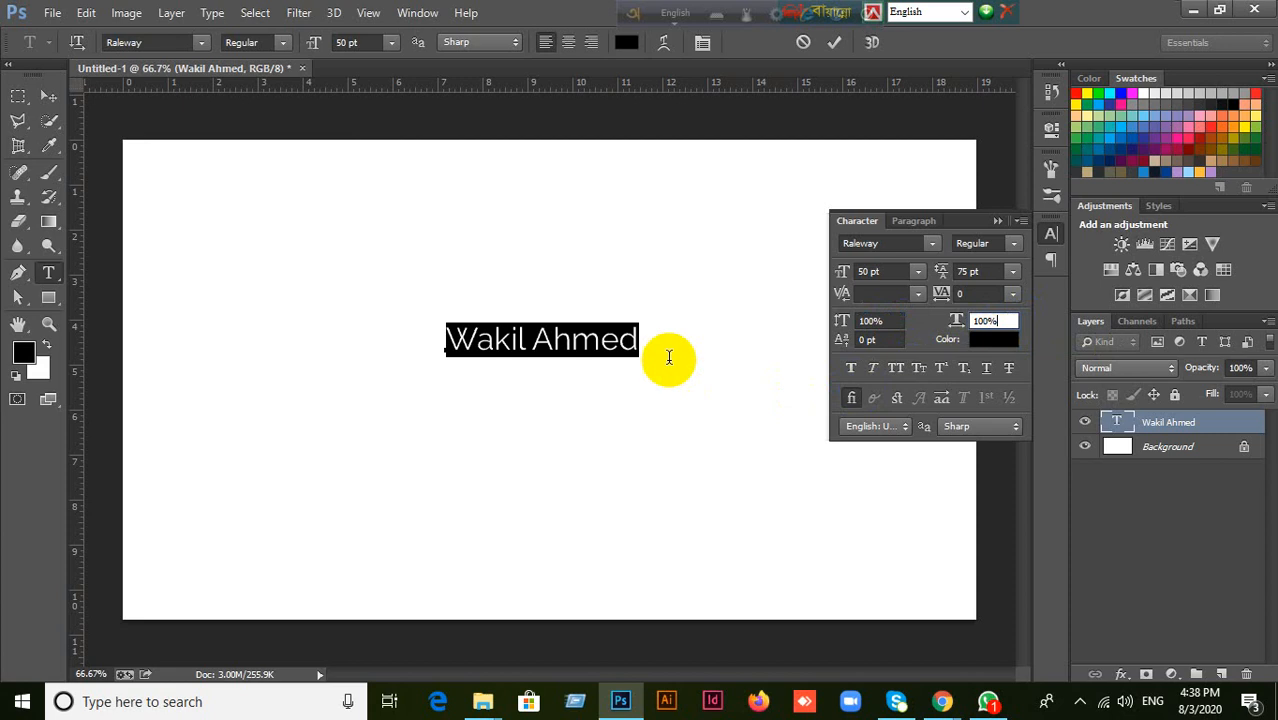
pyautogui.click(618, 340)
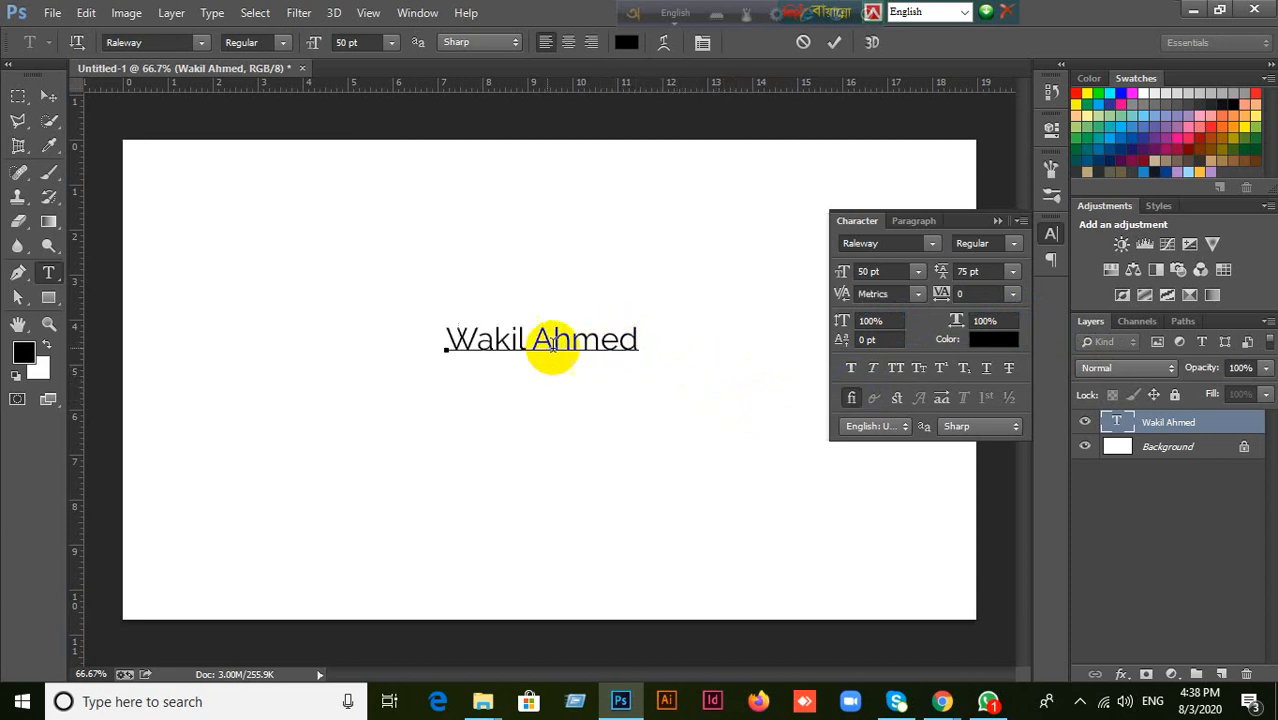
pyautogui.doubleClick(585, 338)
pyautogui.click(988, 320)
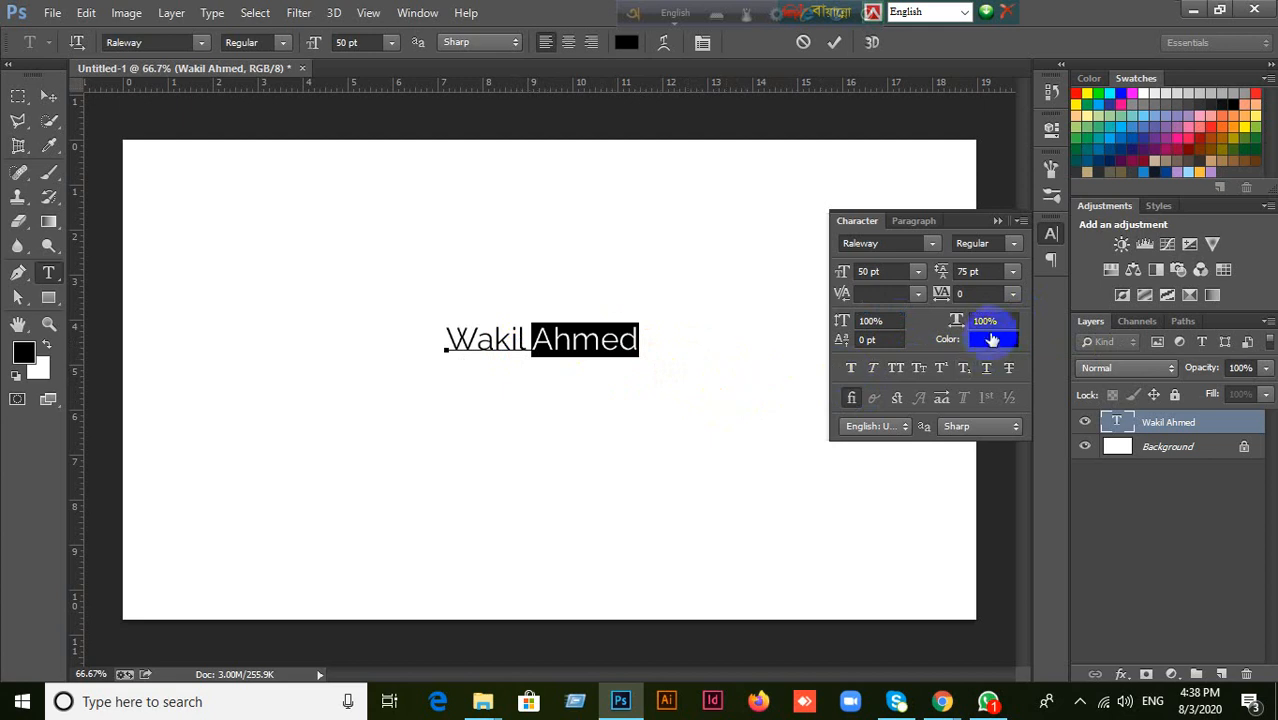
pyautogui.press('Down')
pyautogui.press('Down')
pyautogui.press('Down')
pyautogui.press('Down')
pyautogui.press('Down')
pyautogui.press('Down')
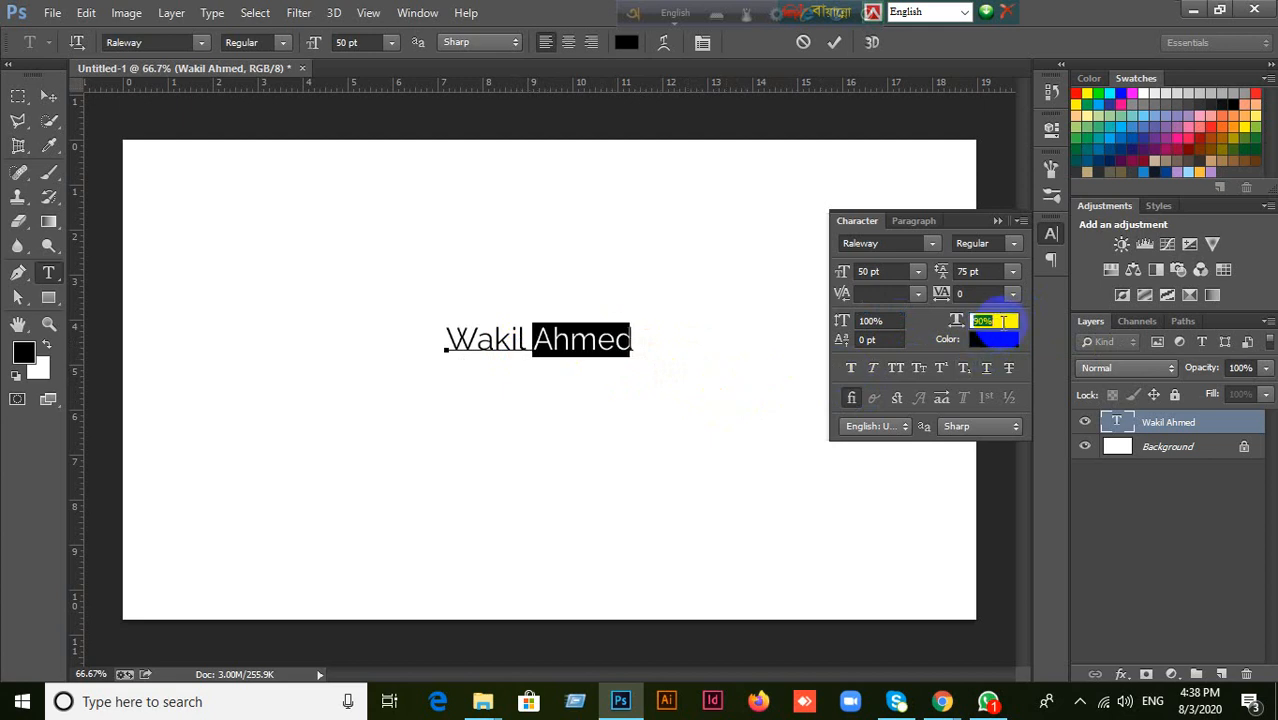
pyautogui.press('Down')
pyautogui.press('Down')
pyautogui.press('Down')
pyautogui.press('Down')
pyautogui.press('Down')
pyautogui.press('Down')
pyautogui.press('Down')
pyautogui.press('Down')
pyautogui.press('Down')
pyautogui.press('Down')
pyautogui.press('Down')
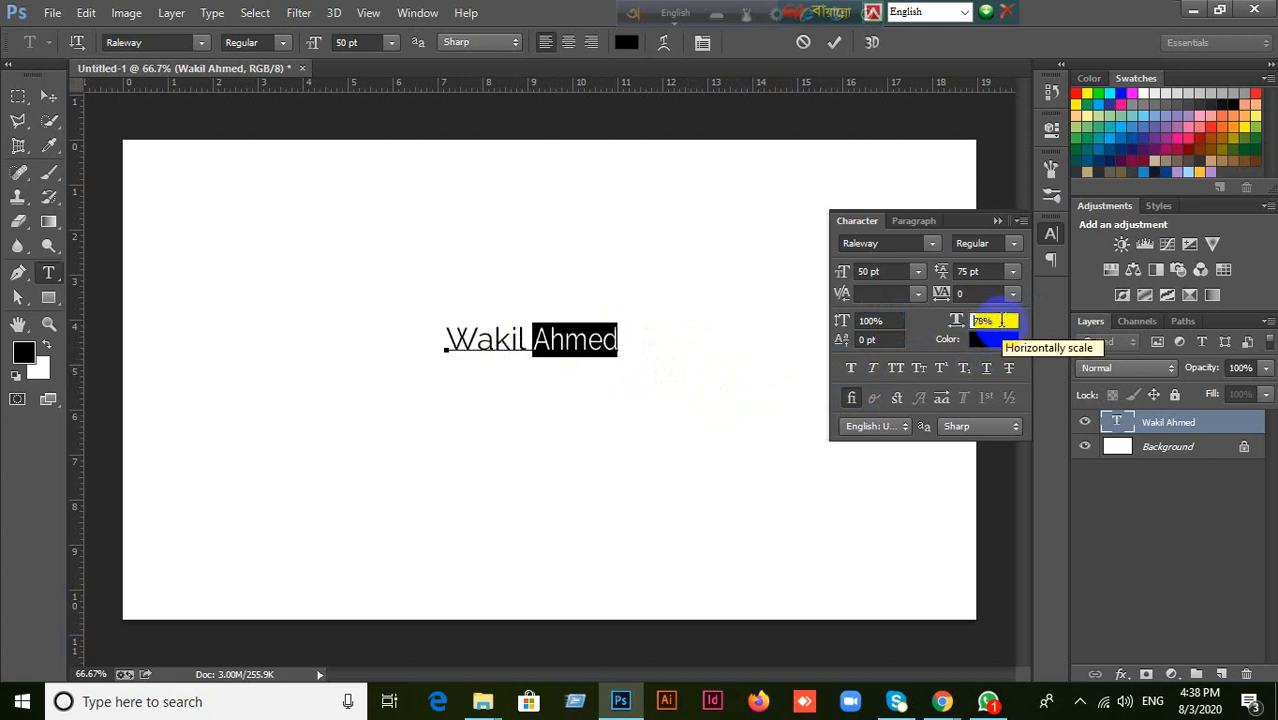
pyautogui.press('Up')
pyautogui.press('Up')
pyautogui.press('Up')
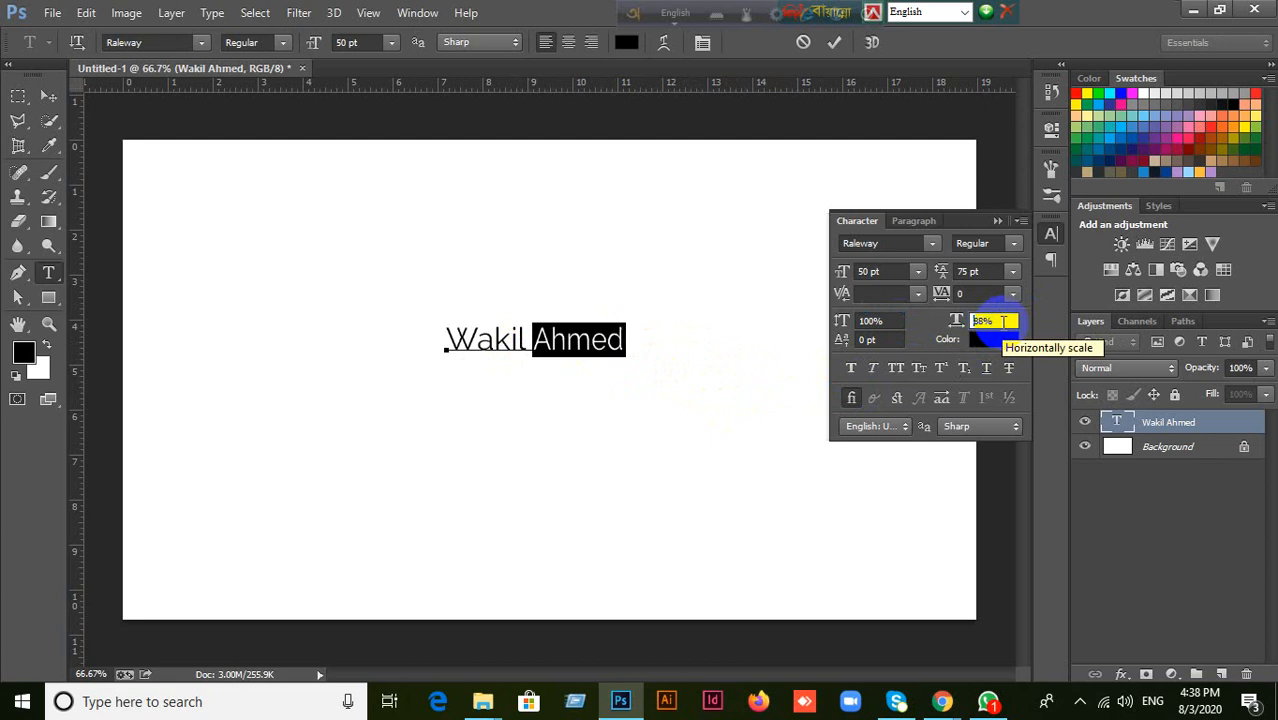
# Select the whole name and reset its horizontal scale to 100%.
pyautogui.click(490, 346)
pyautogui.moveTo(443, 342); pyautogui.dragTo(628, 342)
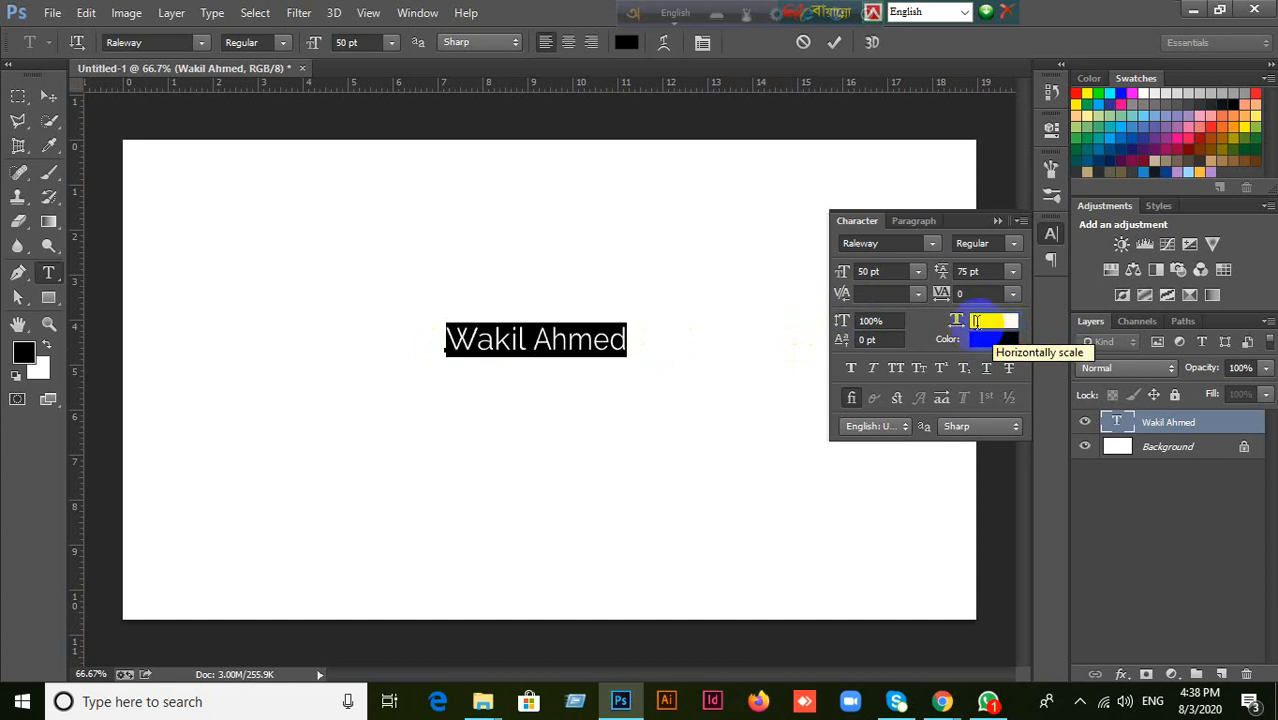
pyautogui.write('100')
pyautogui.press('Return')
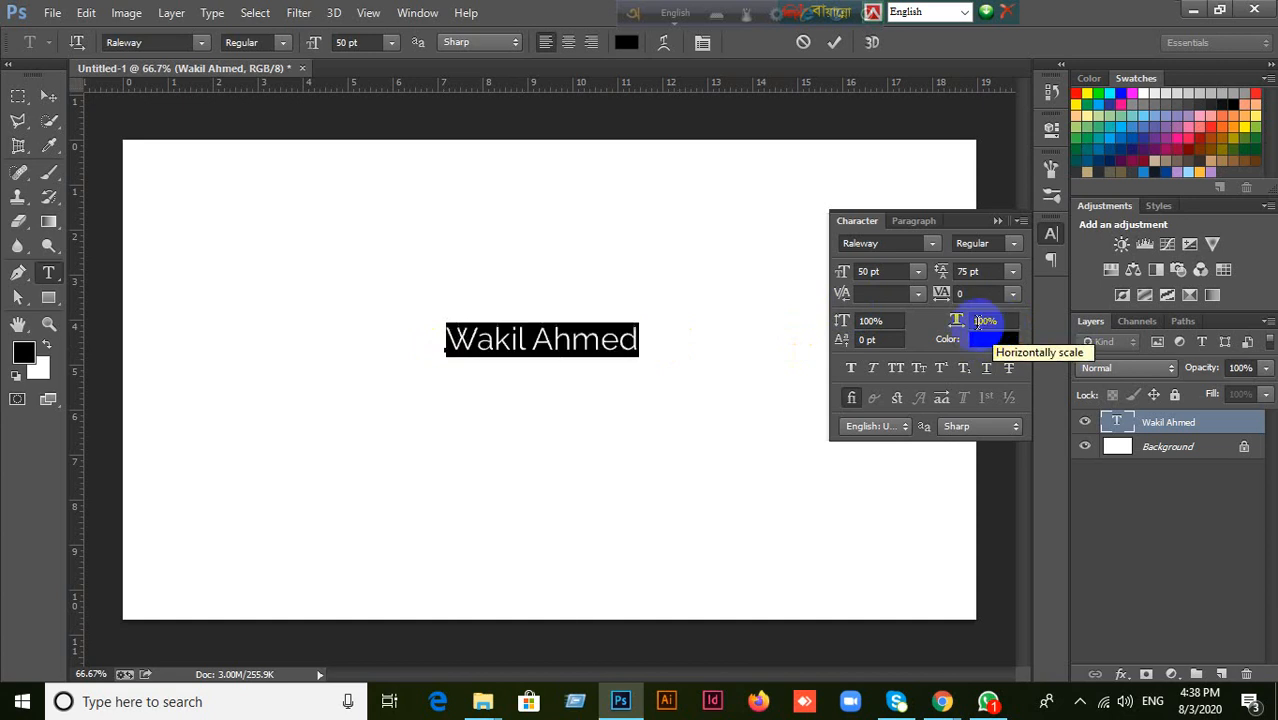
# Narrow the whole name's horizontal scale to 77% and commit the text by switching to the Move tool.
pyautogui.click(1004, 320)
pyautogui.press('Down')
pyautogui.press('Down')
pyautogui.press('Down')
pyautogui.press('Down')
pyautogui.press('Down')
pyautogui.press('Down')
pyautogui.press('Down')
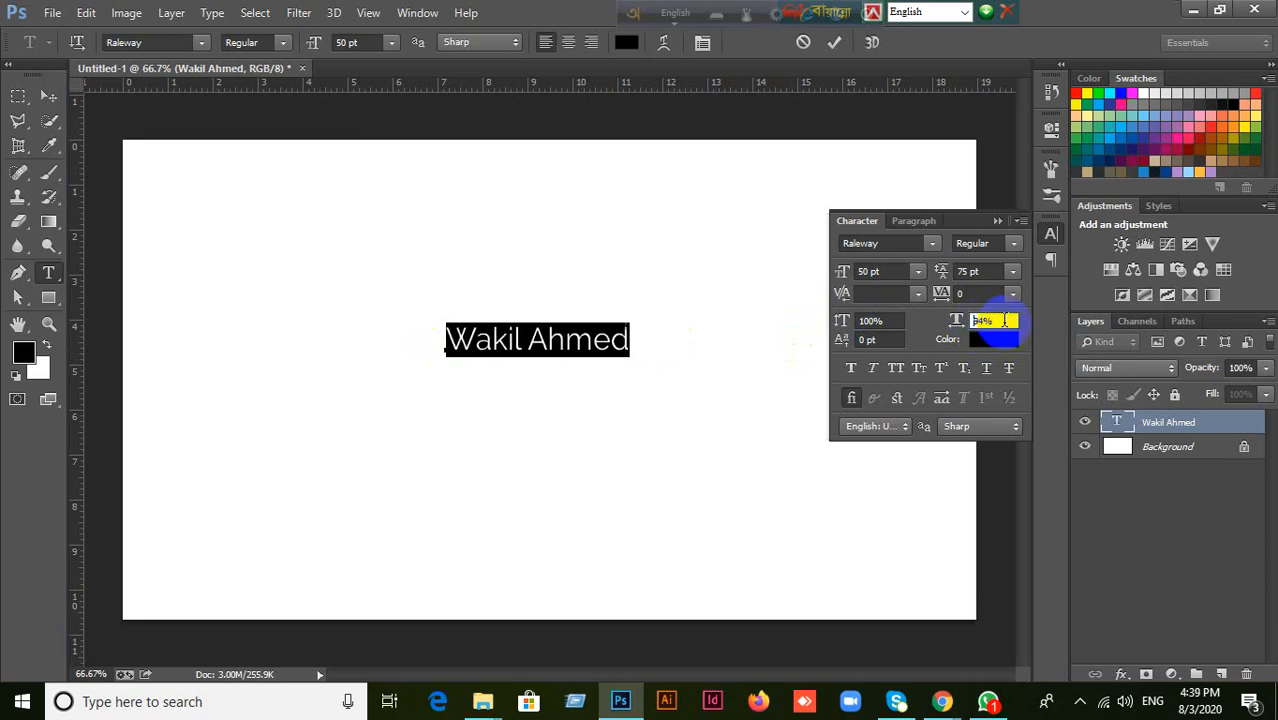
pyautogui.press('Down')
pyautogui.press('Down')
pyautogui.press('Down')
pyautogui.press('Down')
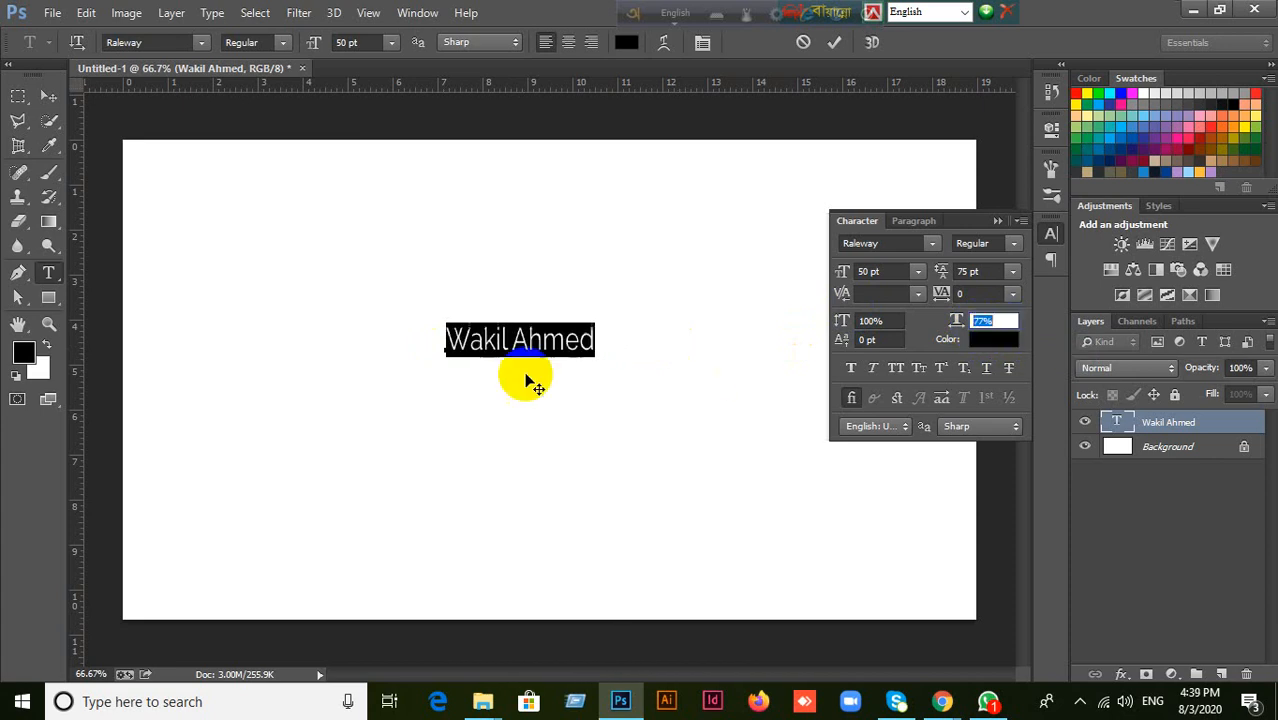
pyautogui.click(529, 337)
pyautogui.click(49, 96)
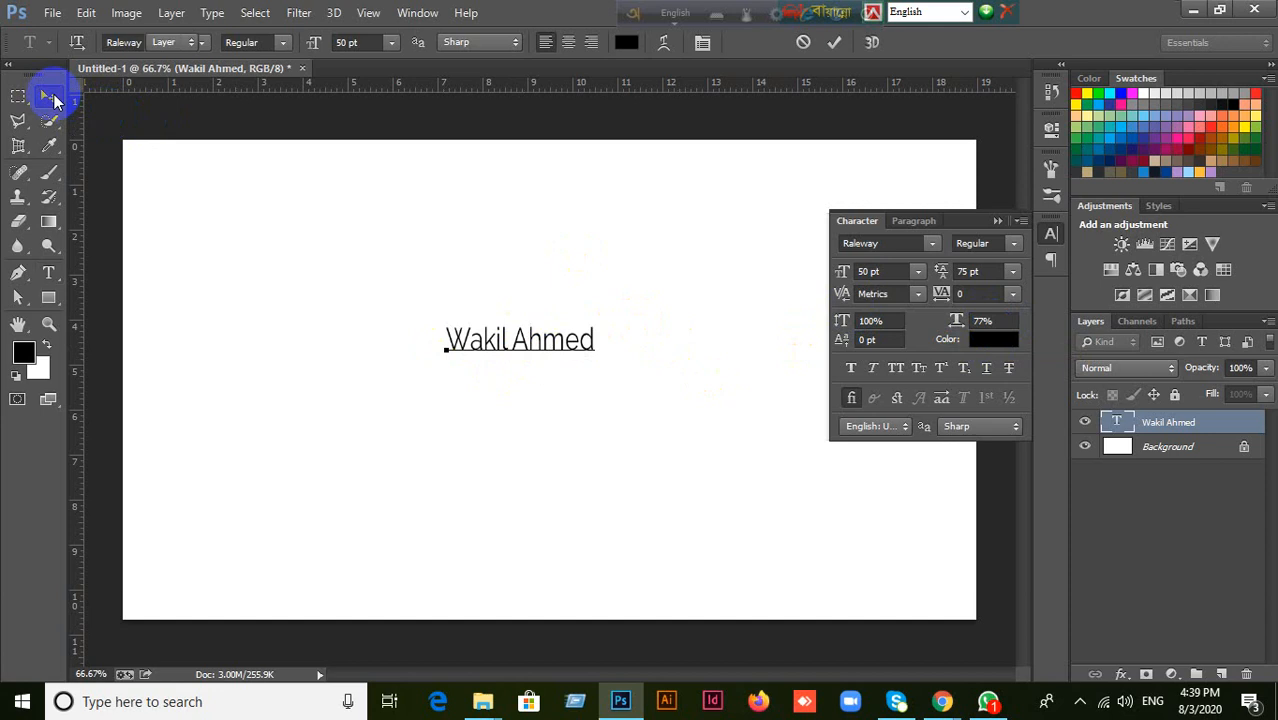
# Try a horizontal scale of 100% on the committed name layer and cancel the change.
pyautogui.click(1003, 321)
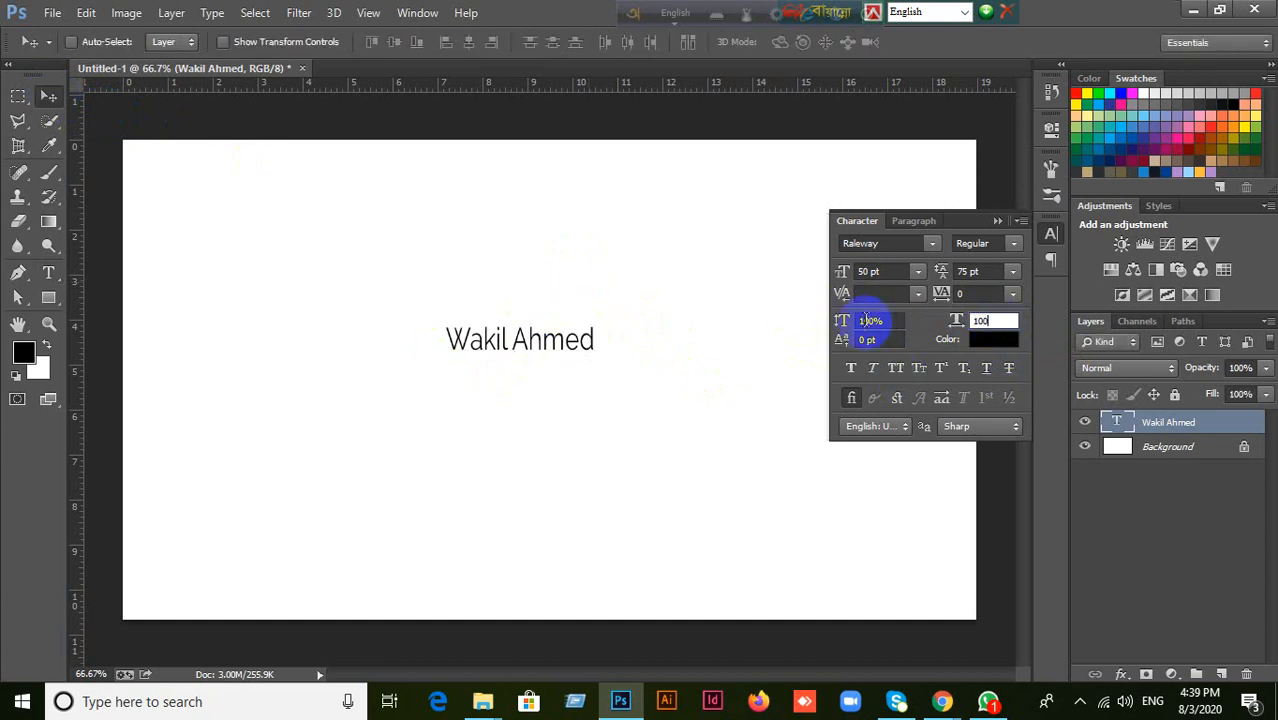
pyautogui.press('Escape')
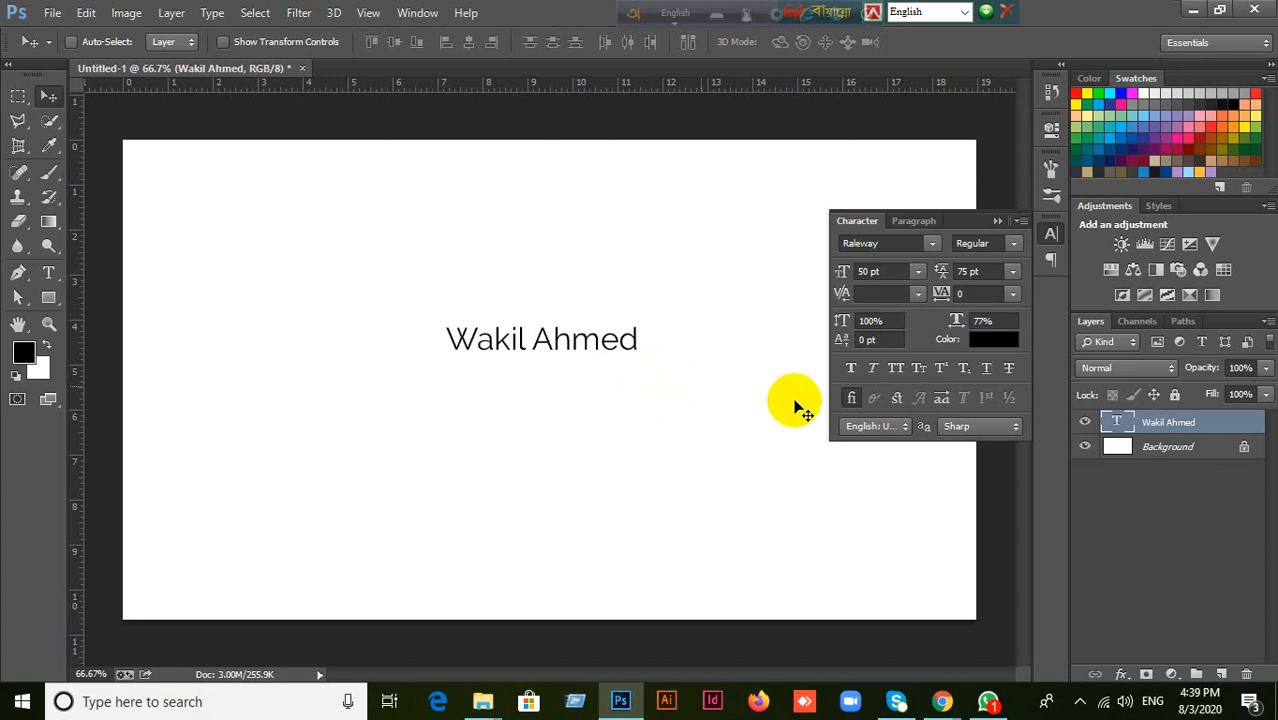
pyautogui.click(1180, 447)
pyautogui.click(1170, 420)
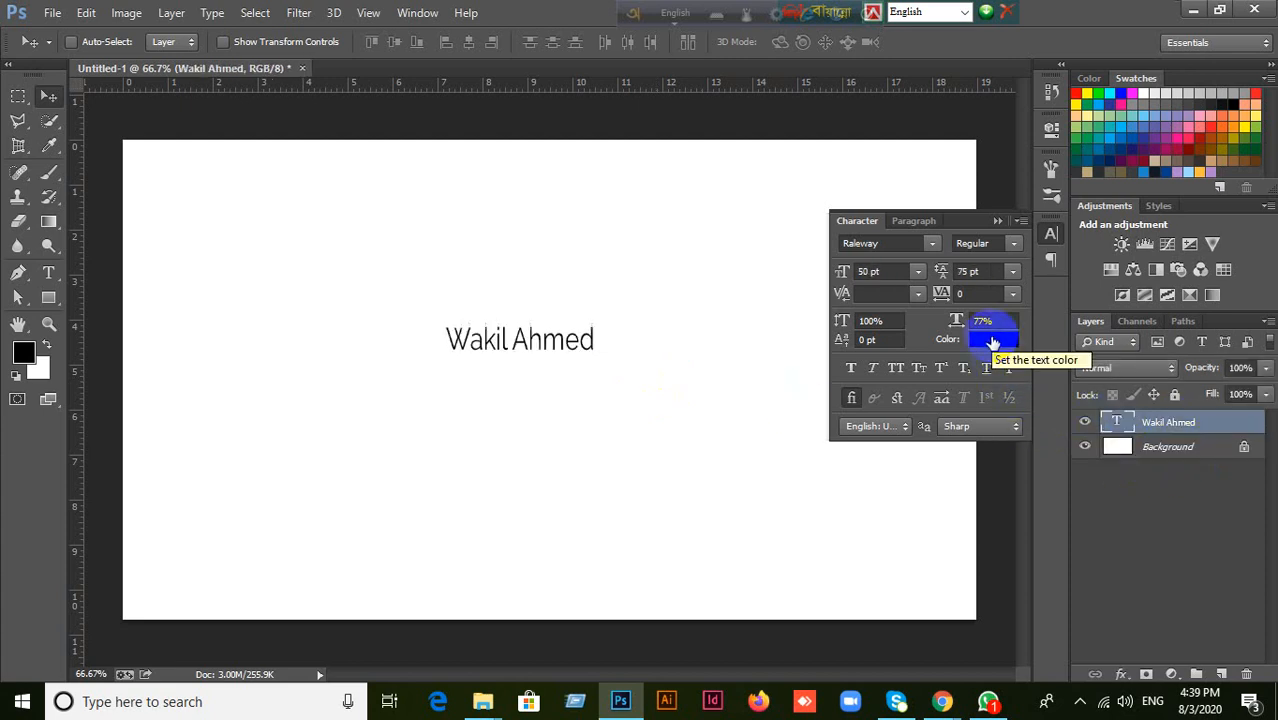
# Move the name text slightly up and to the right on the canvas and narrow its horizontal scale to 71%.
pyautogui.moveTo(535, 341); pyautogui.dragTo(593, 311)
pyautogui.click(988, 321)
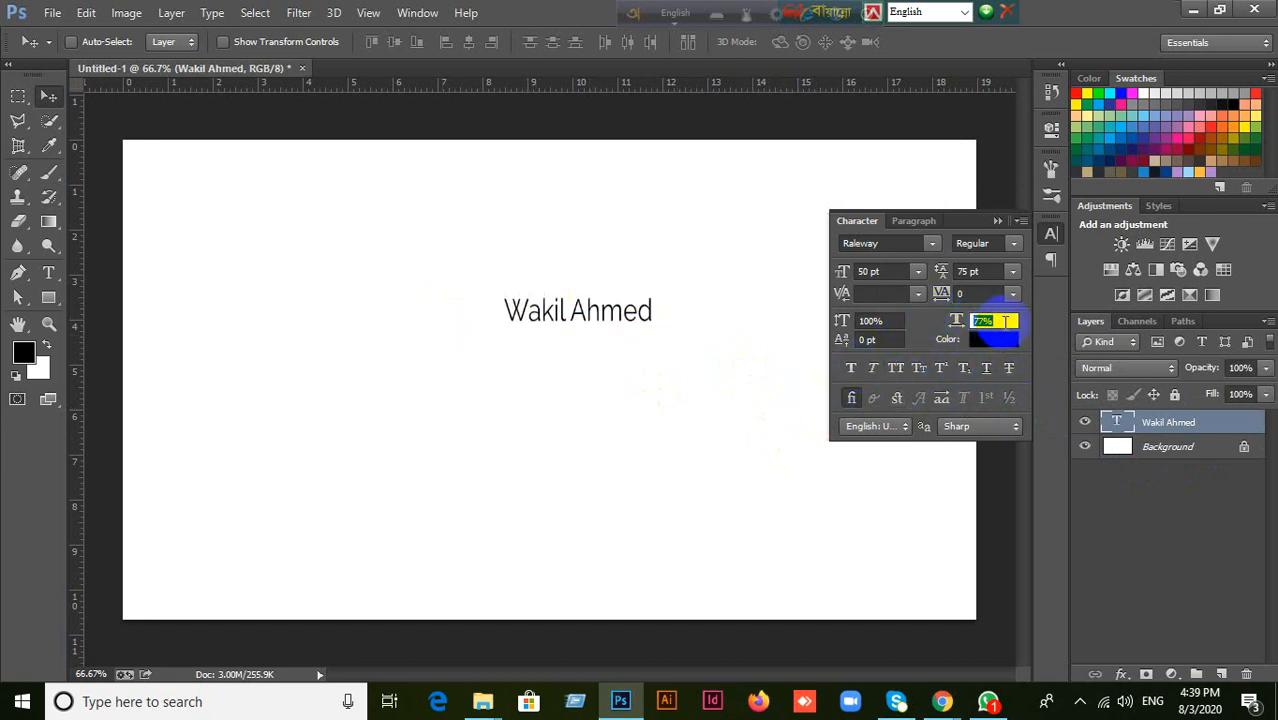
pyautogui.scroll(-1, 999, 321)
# Increase the name text's vertical scale to 116%.
pyautogui.click(893, 321)
pyautogui.scroll(2, 893, 323)
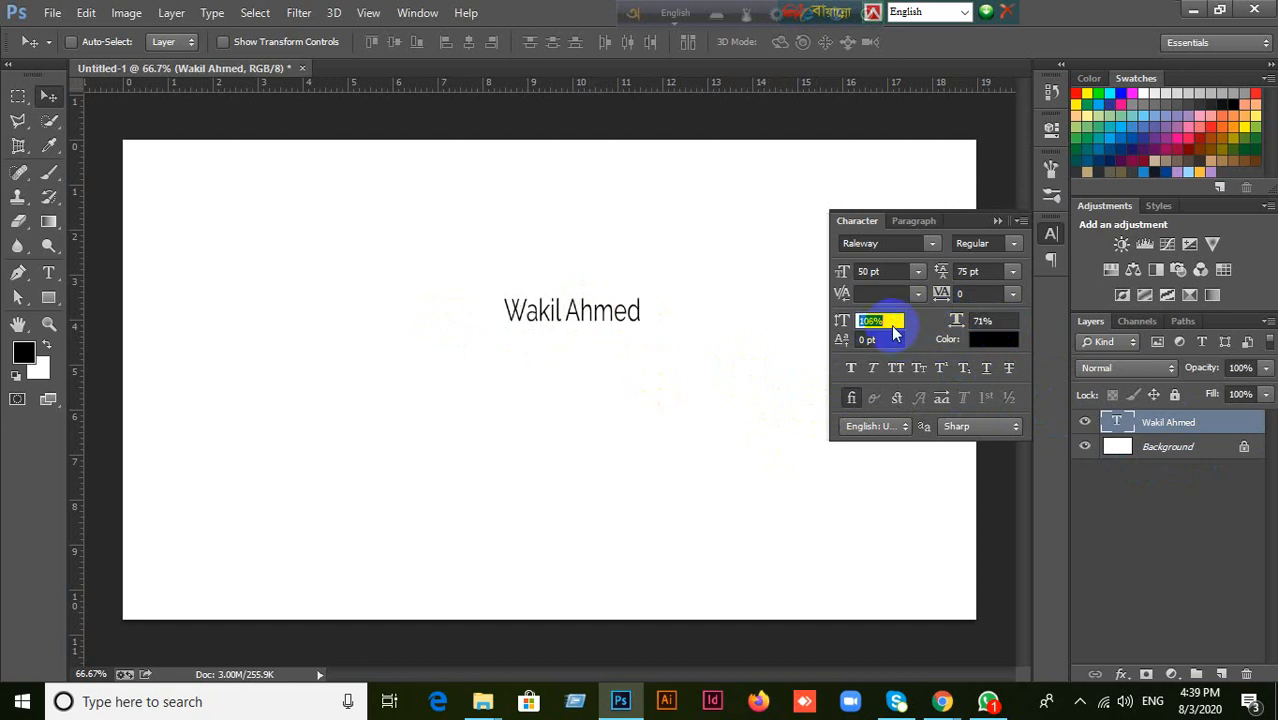
pyautogui.click(880, 341)
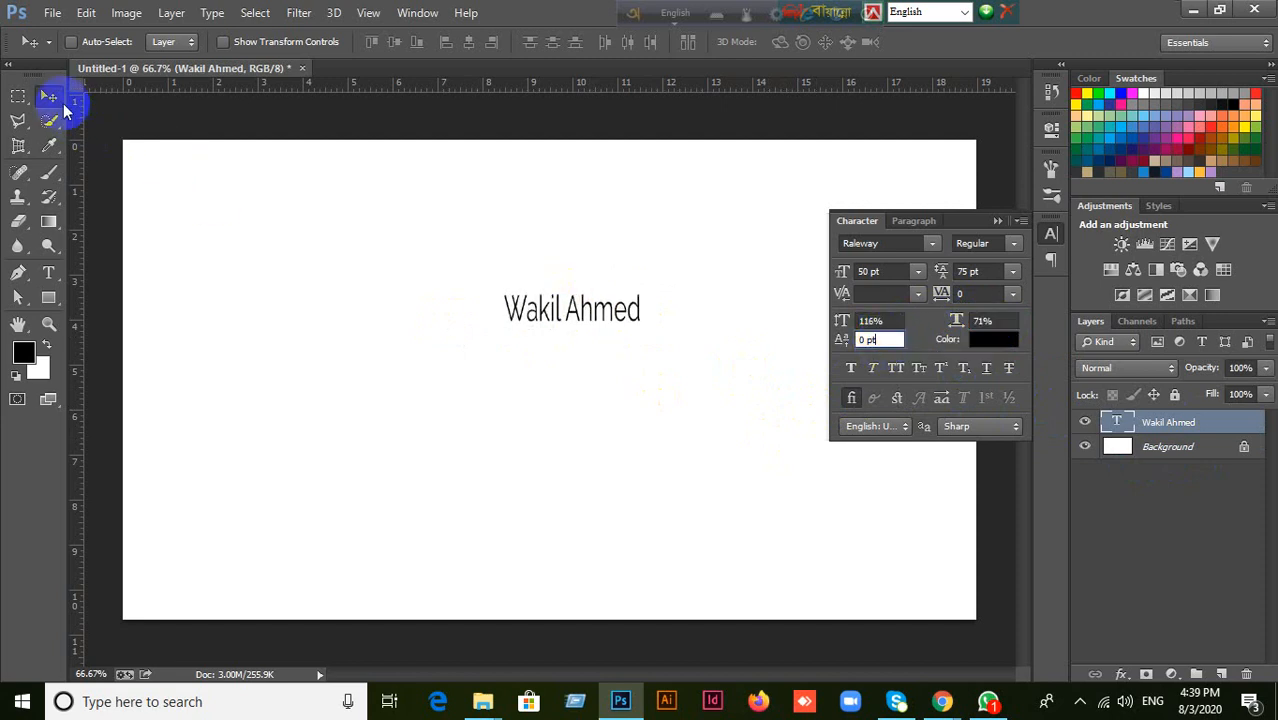
# Try a baseline shift of 22 pt on the last letter of the name and reset it to 0 pt.
pyautogui.scroll(2, 632, 318)
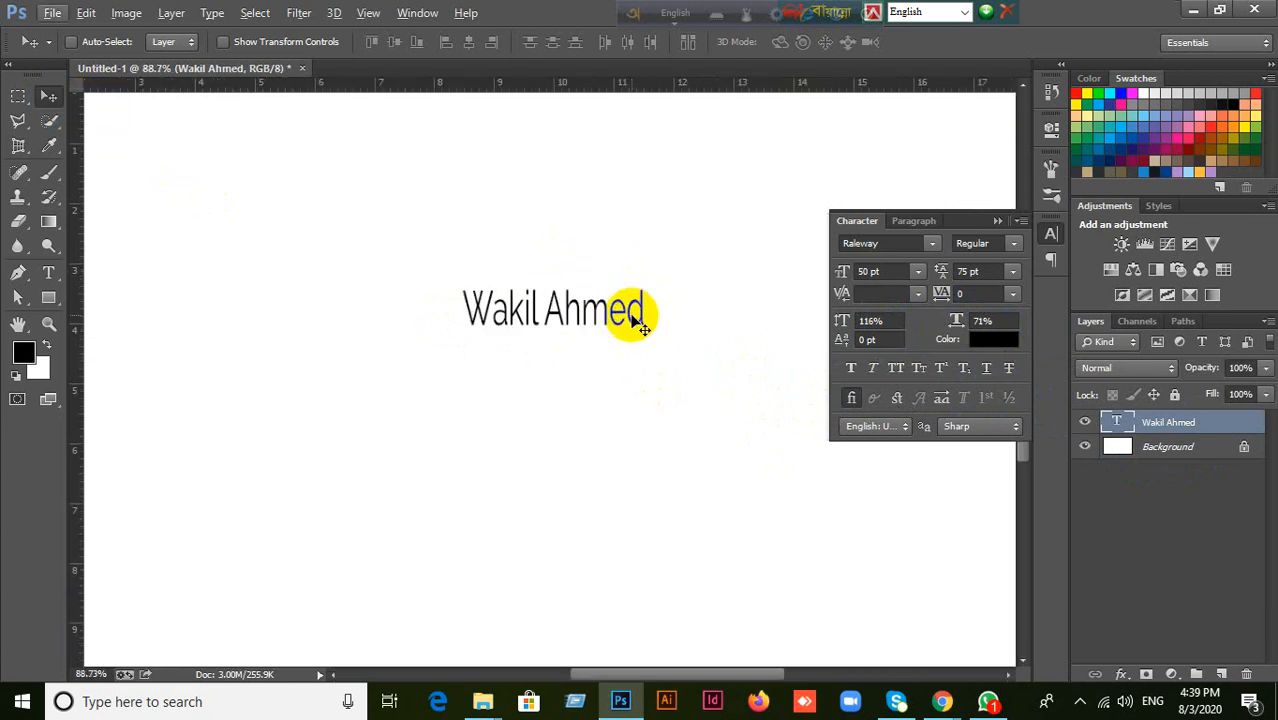
pyautogui.doubleClick(1112, 423)
pyautogui.moveTo(625, 313); pyautogui.dragTo(669, 312)
pyautogui.click(884, 340)
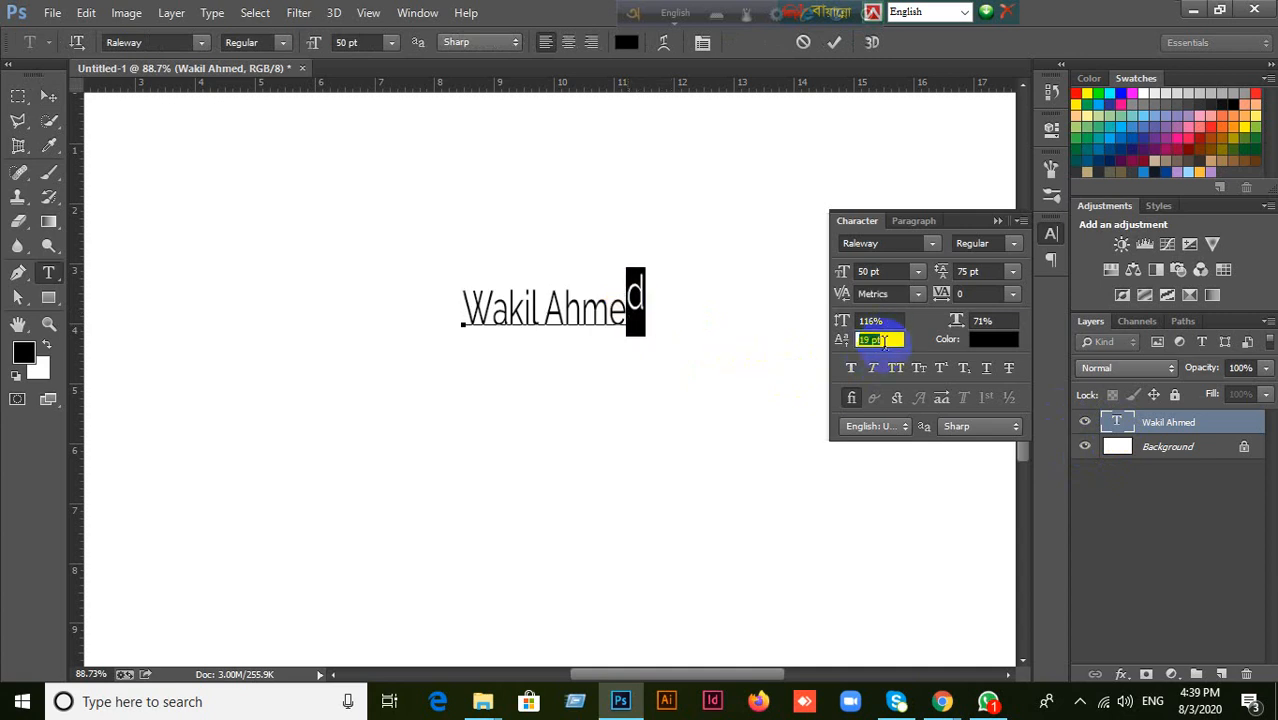
pyautogui.press('Up')
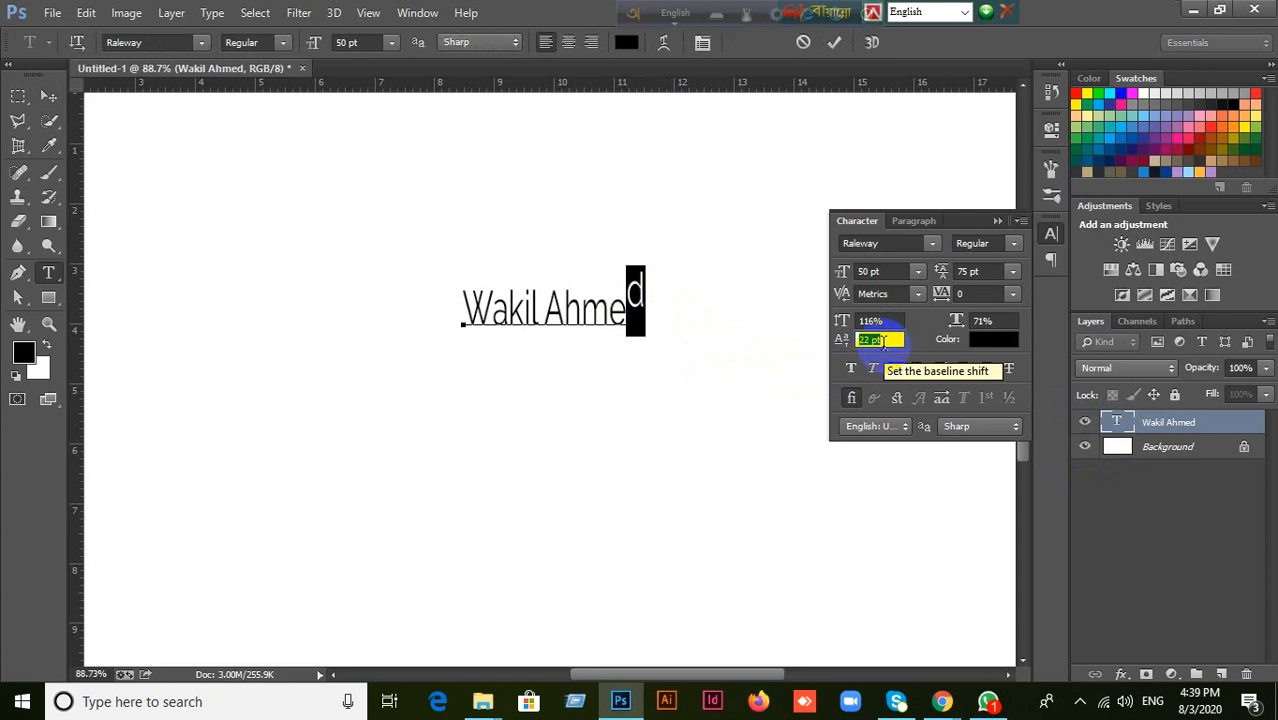
pyautogui.write('0')
pyautogui.press('Return')
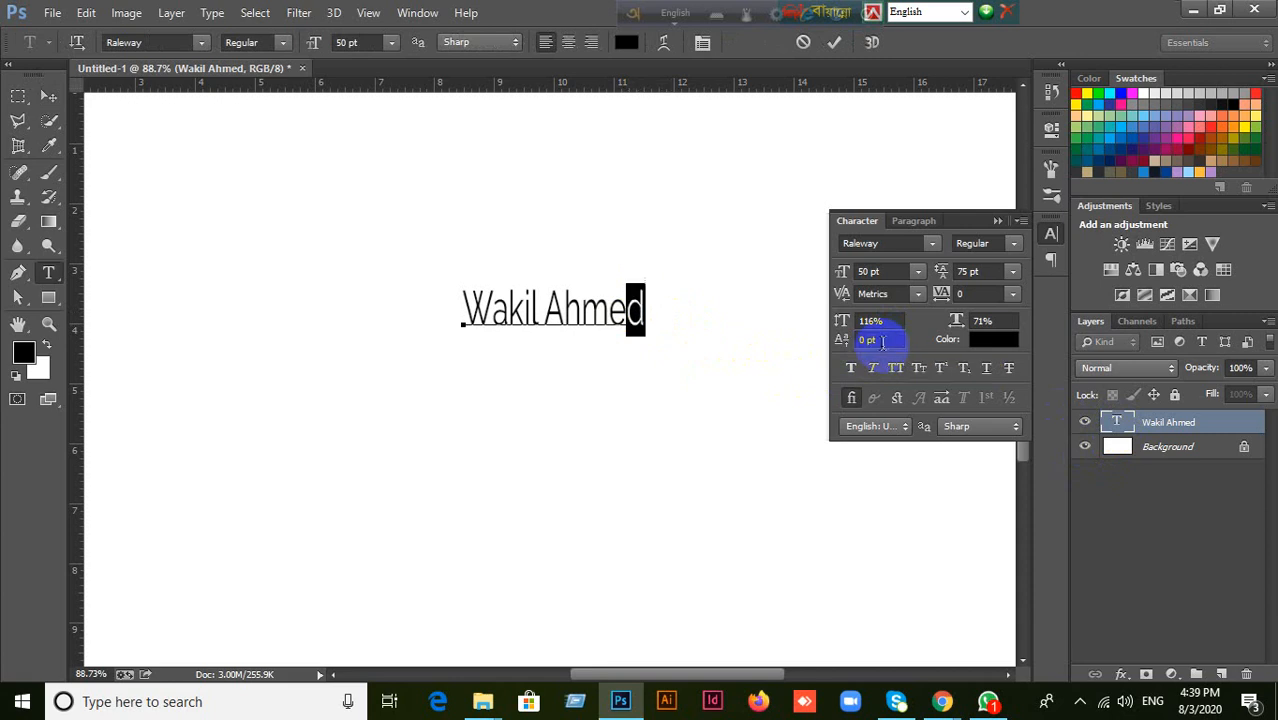
# Open the text color picker for the last letter, cancel it and commit the text.
pyautogui.click(985, 340)
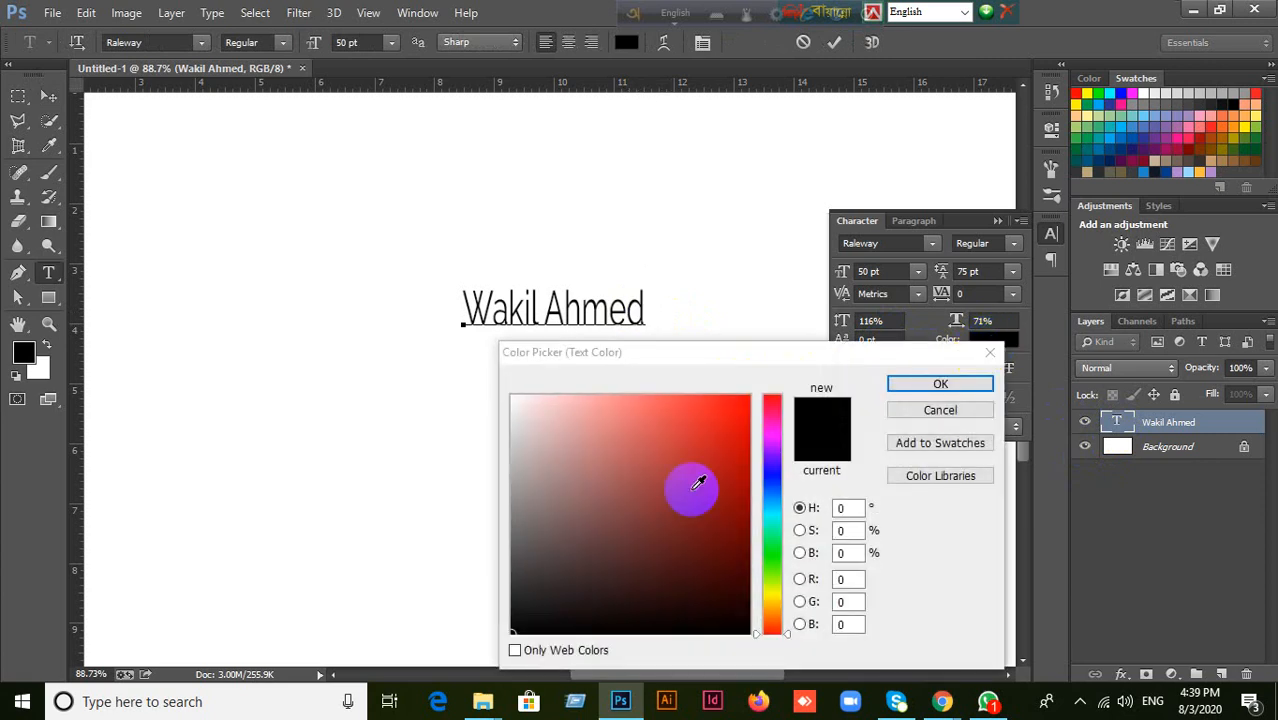
pyautogui.click(940, 411)
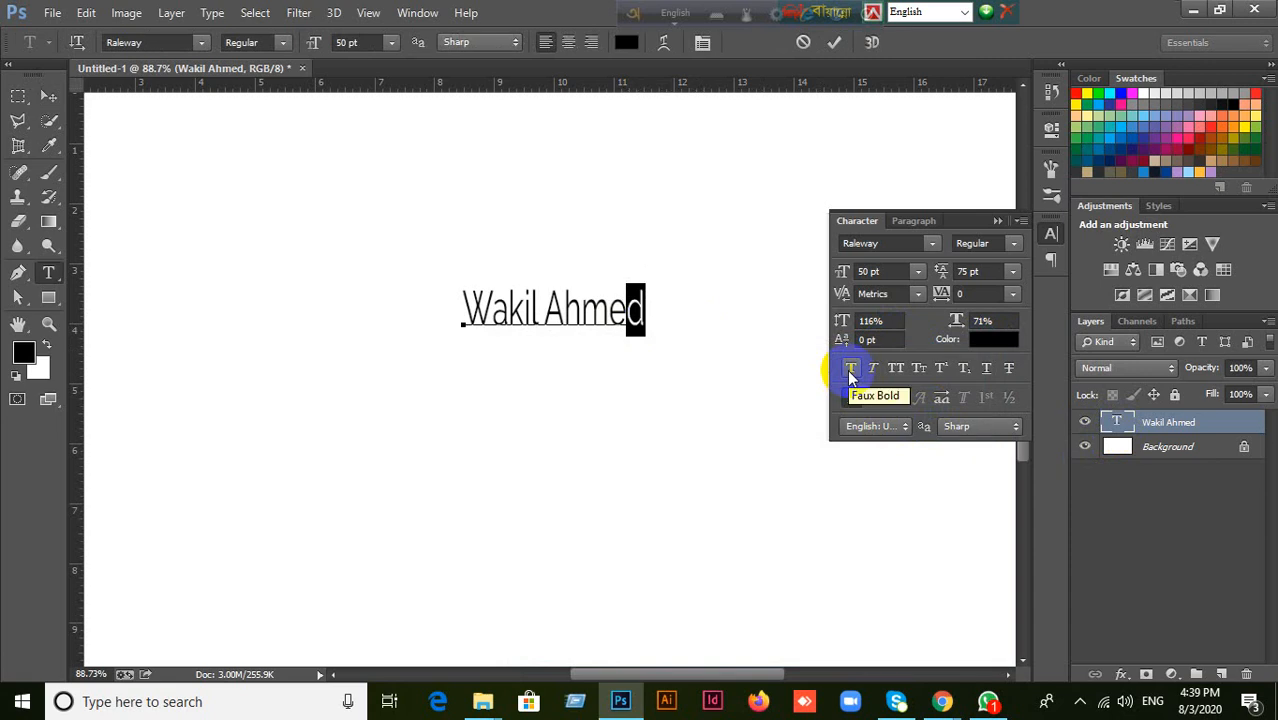
pyautogui.click(48, 96)
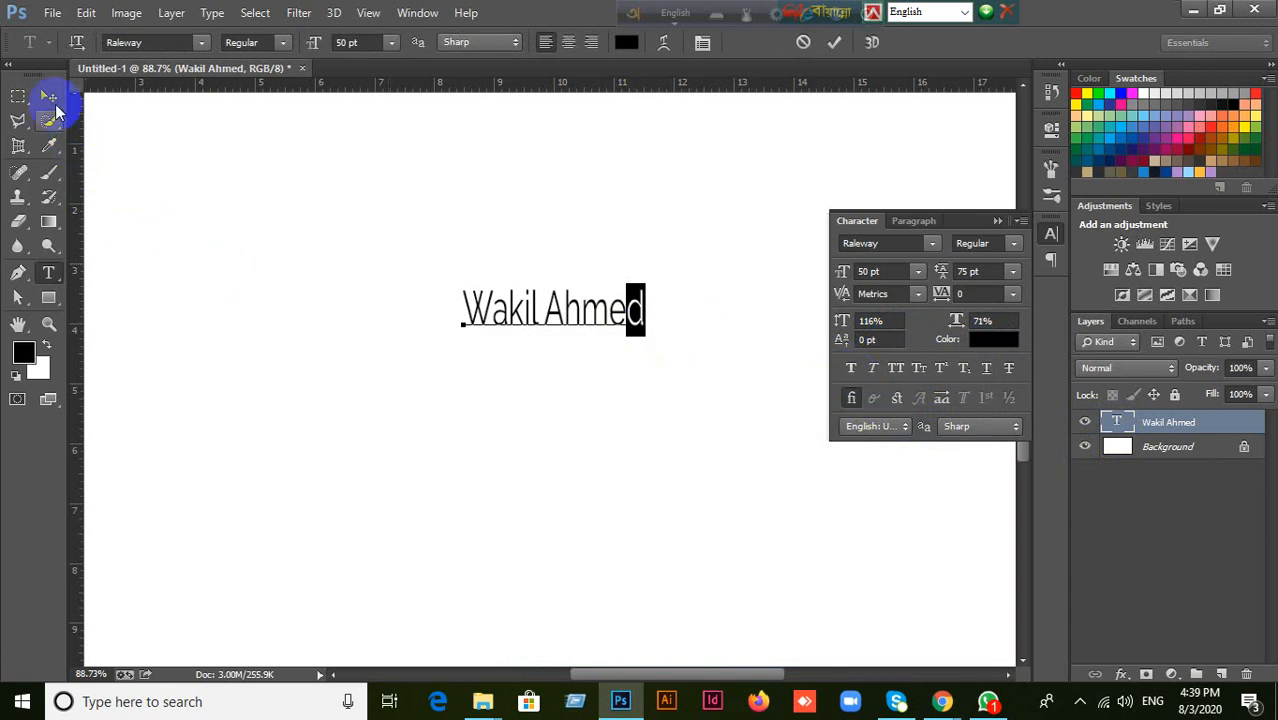
# Select the whole name and set its Raleway font style to Bold.
pyautogui.doubleClick(1117, 436)
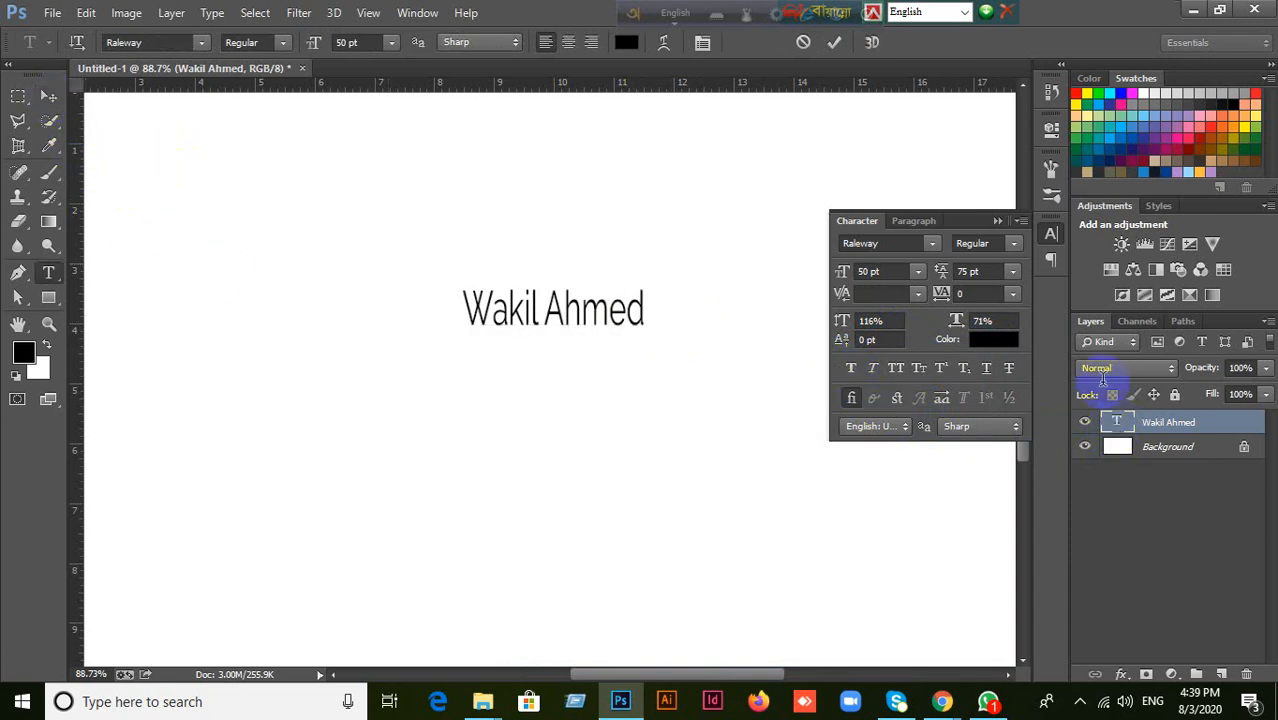
pyautogui.click(1011, 250)
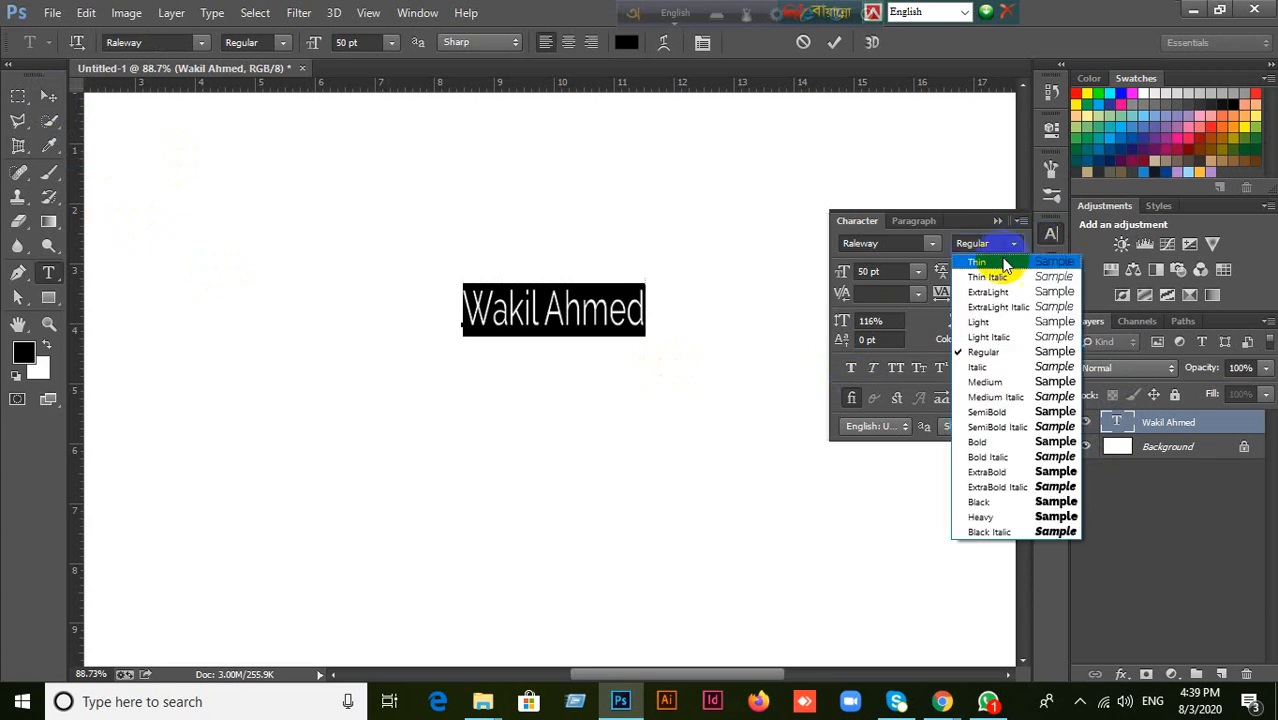
pyautogui.click(977, 441)
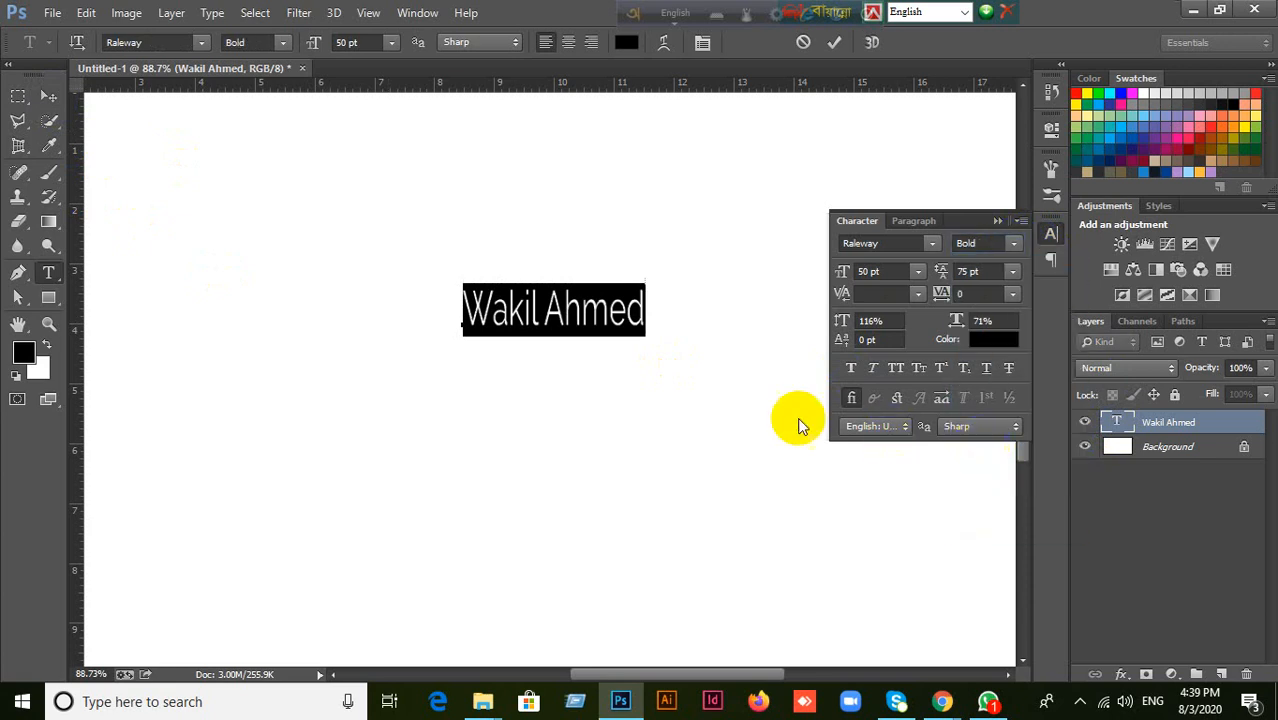
# Try Faux Bold on top of the name's Bold font style and turn it off again.
pyautogui.click(853, 370)
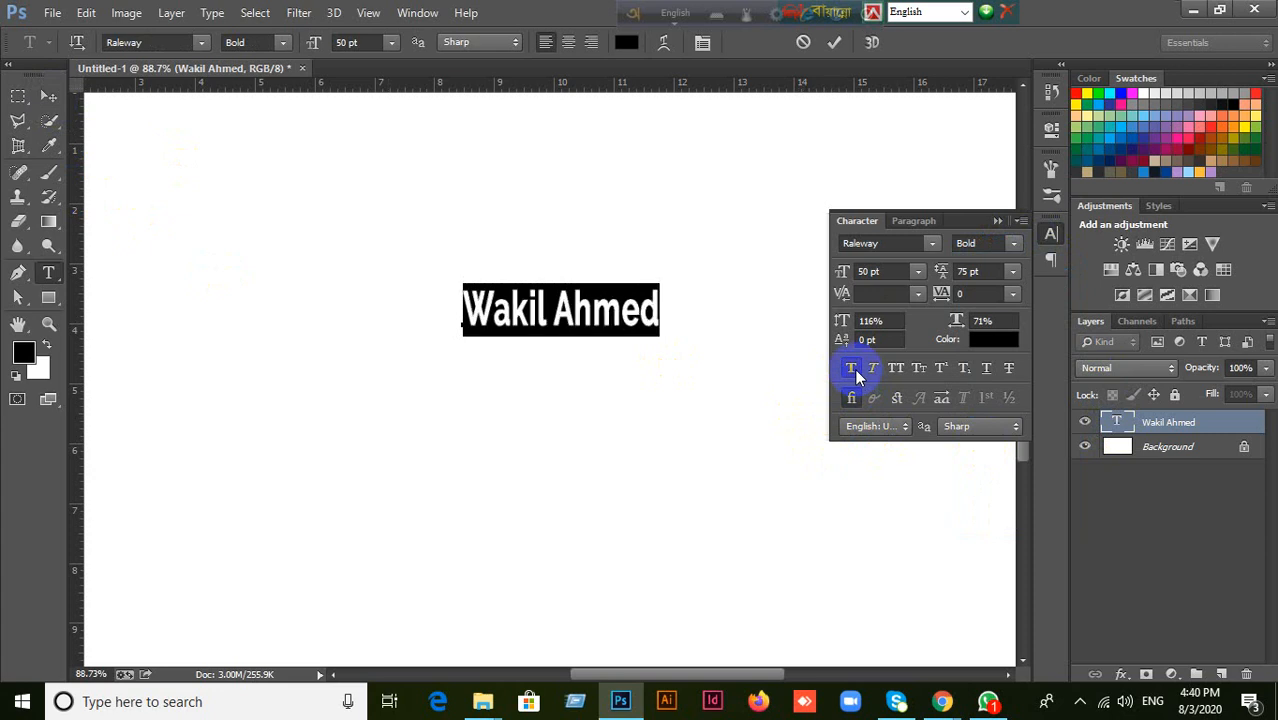
pyautogui.click(853, 370)
pyautogui.click(868, 244)
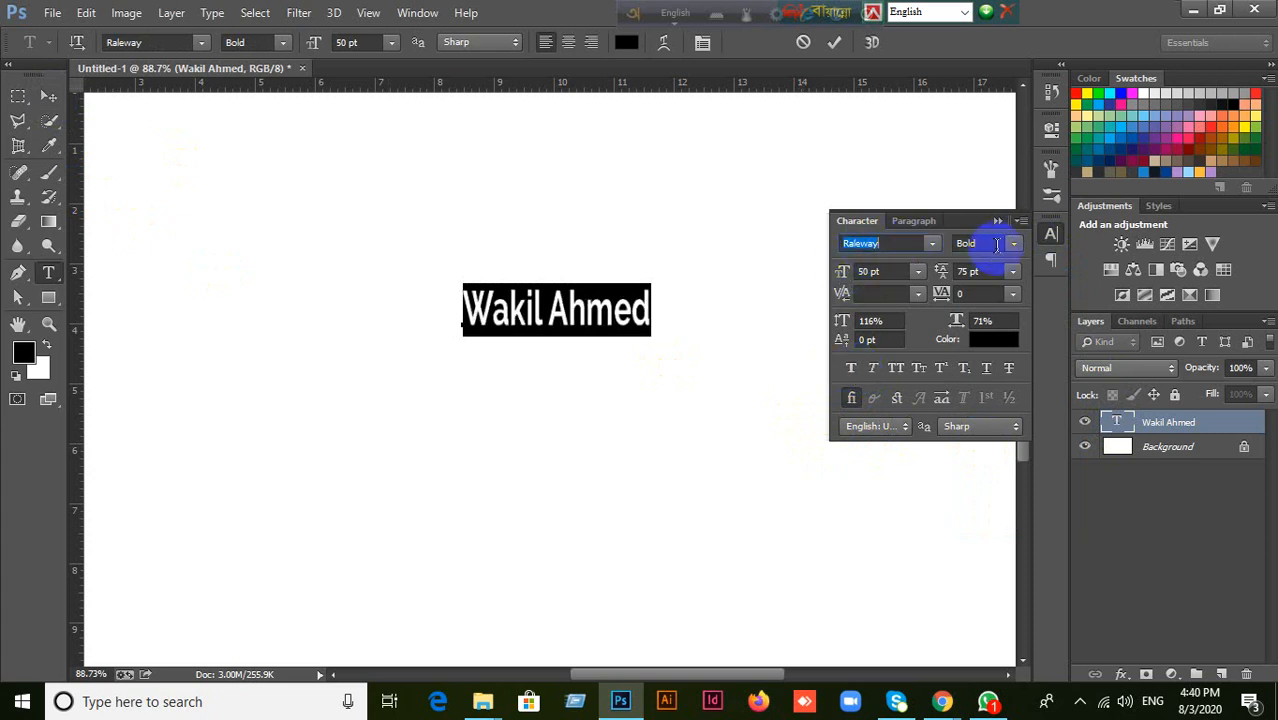
pyautogui.click(1013, 244)
pyautogui.click(1013, 244)
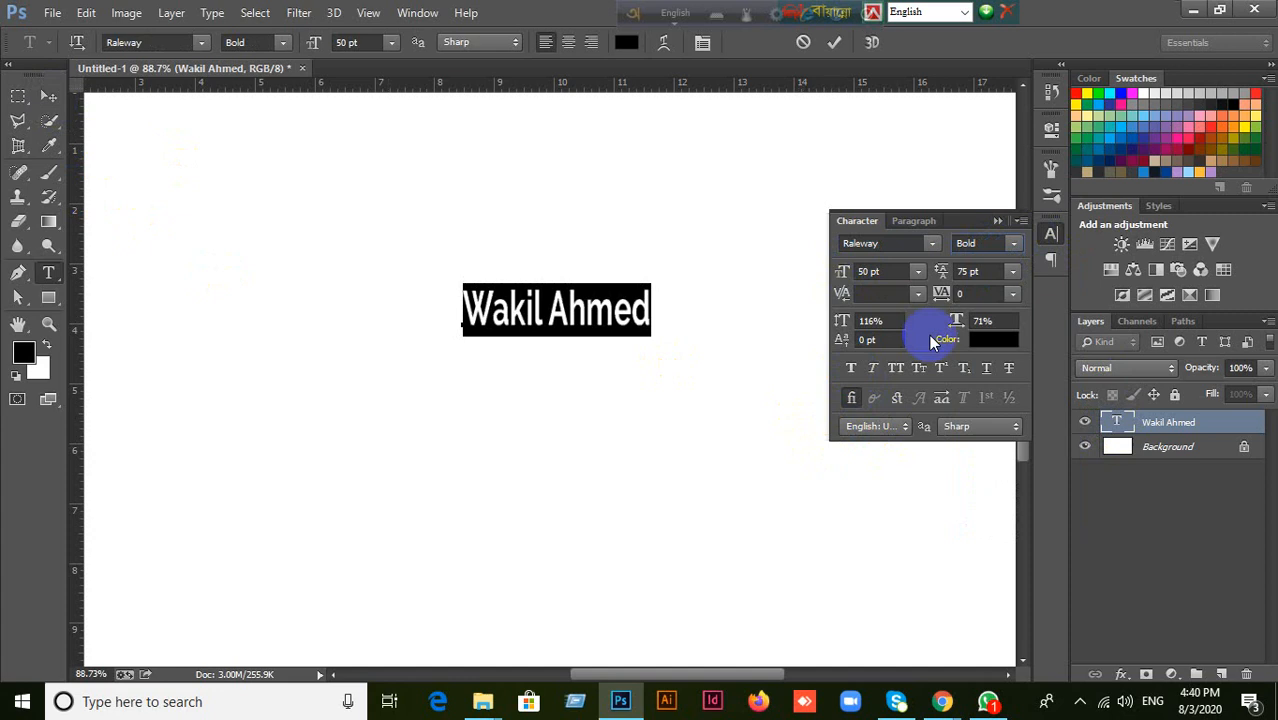
pyautogui.click(853, 370)
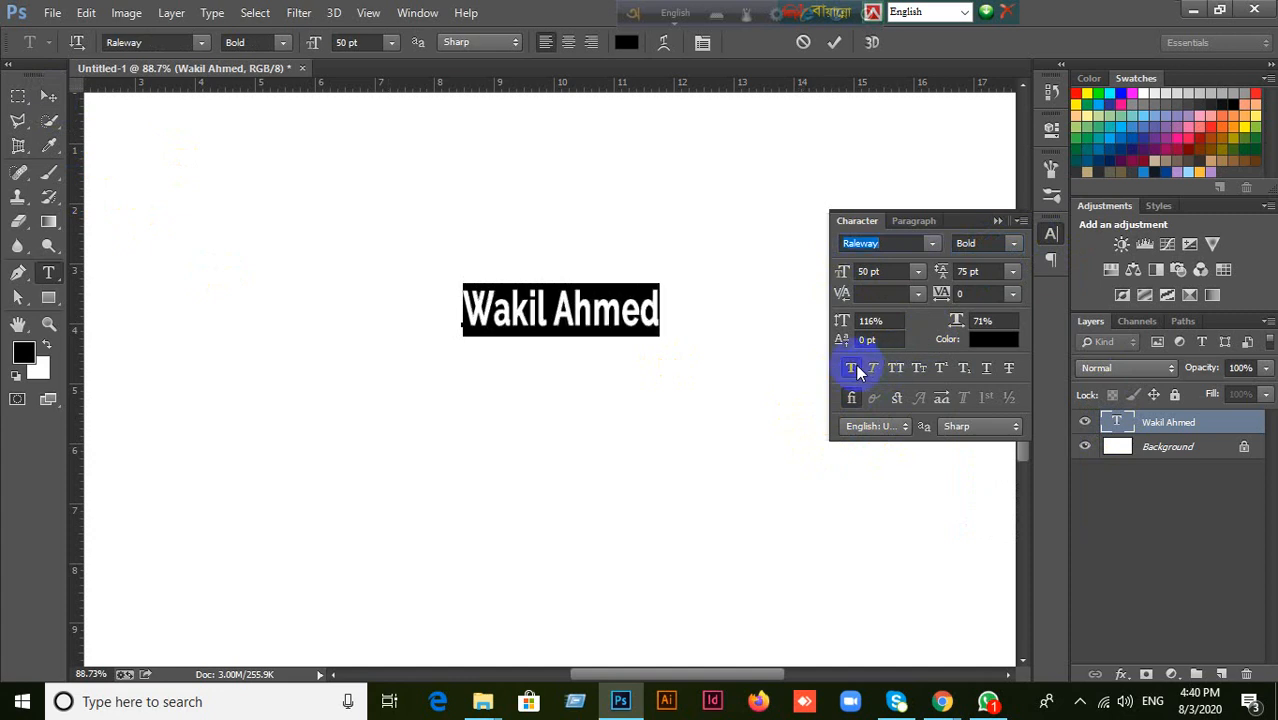
pyautogui.click(855, 370)
# Try Faux Italic, All Caps, Small Caps and Superscript one after another on the whole name, reverting each.
pyautogui.click(874, 370)
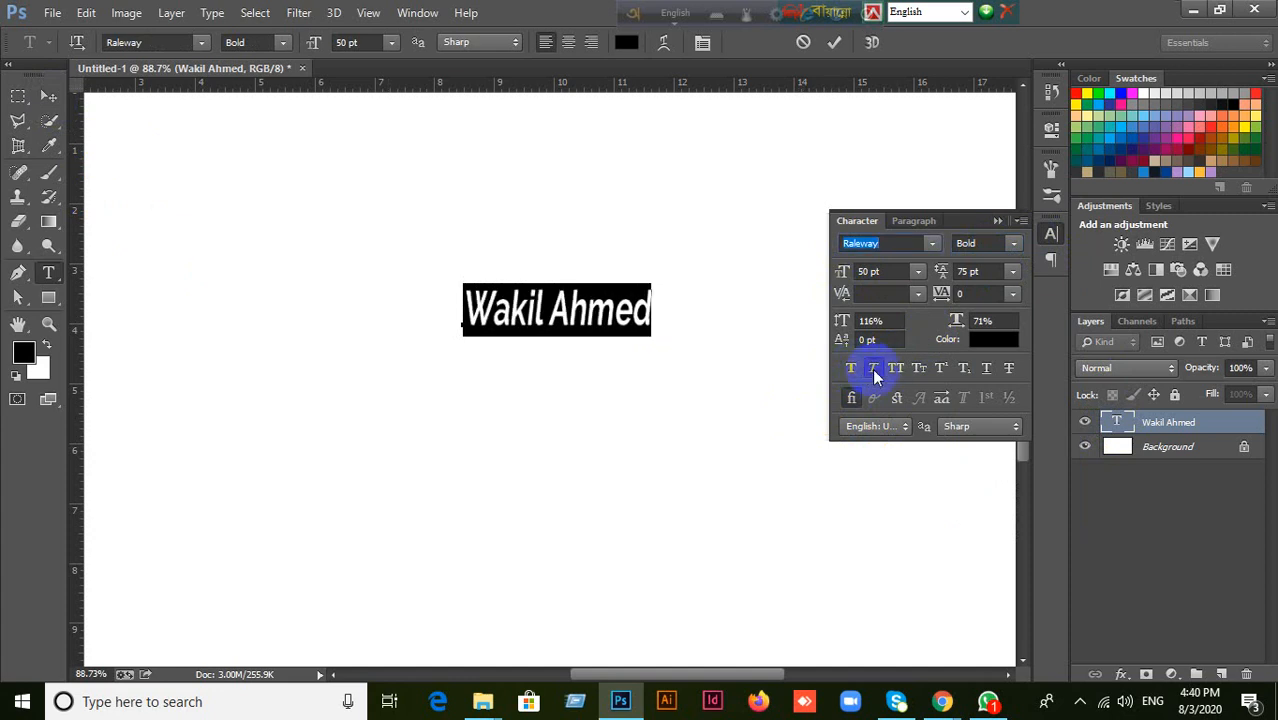
pyautogui.click(877, 372)
pyautogui.click(896, 370)
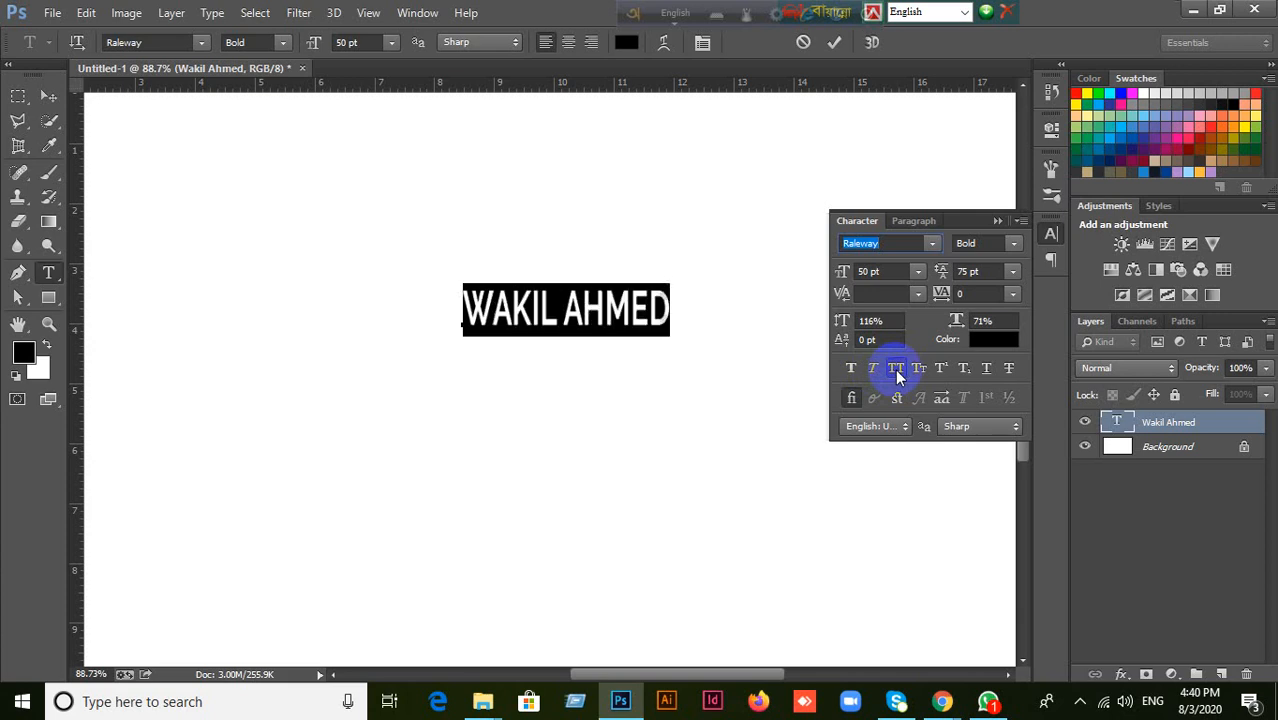
pyautogui.click(897, 372)
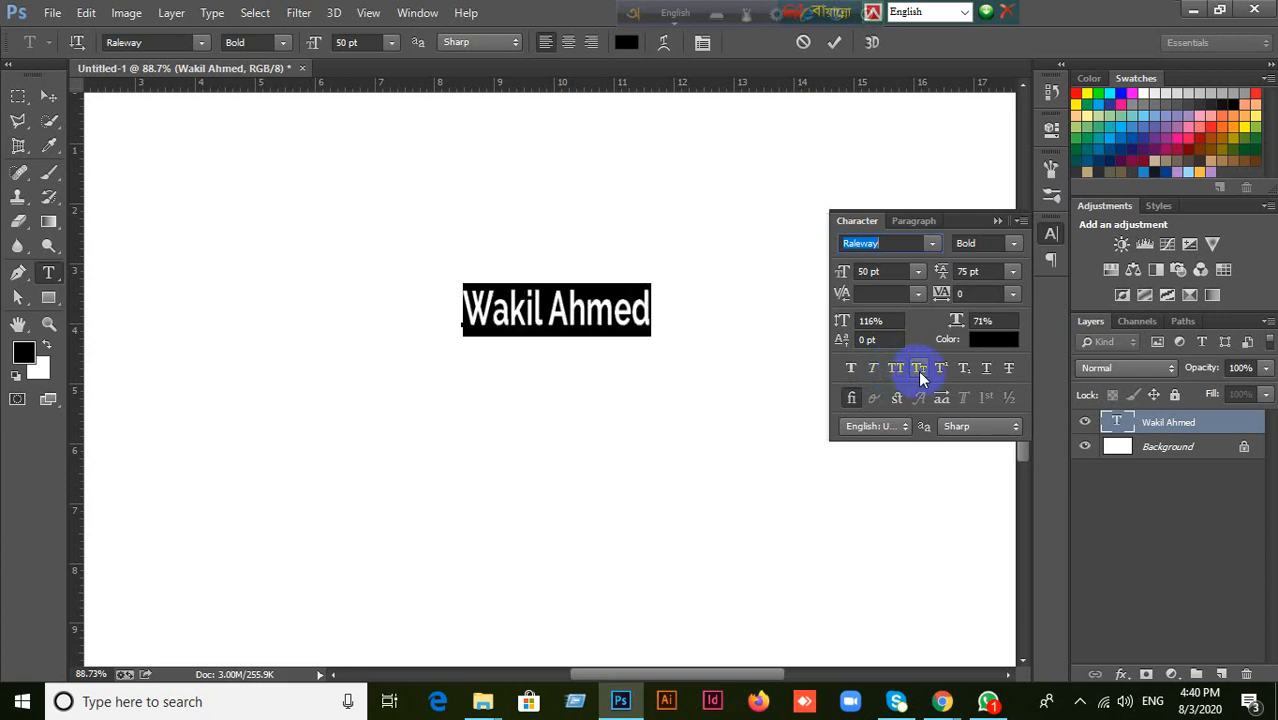
pyautogui.click(918, 370)
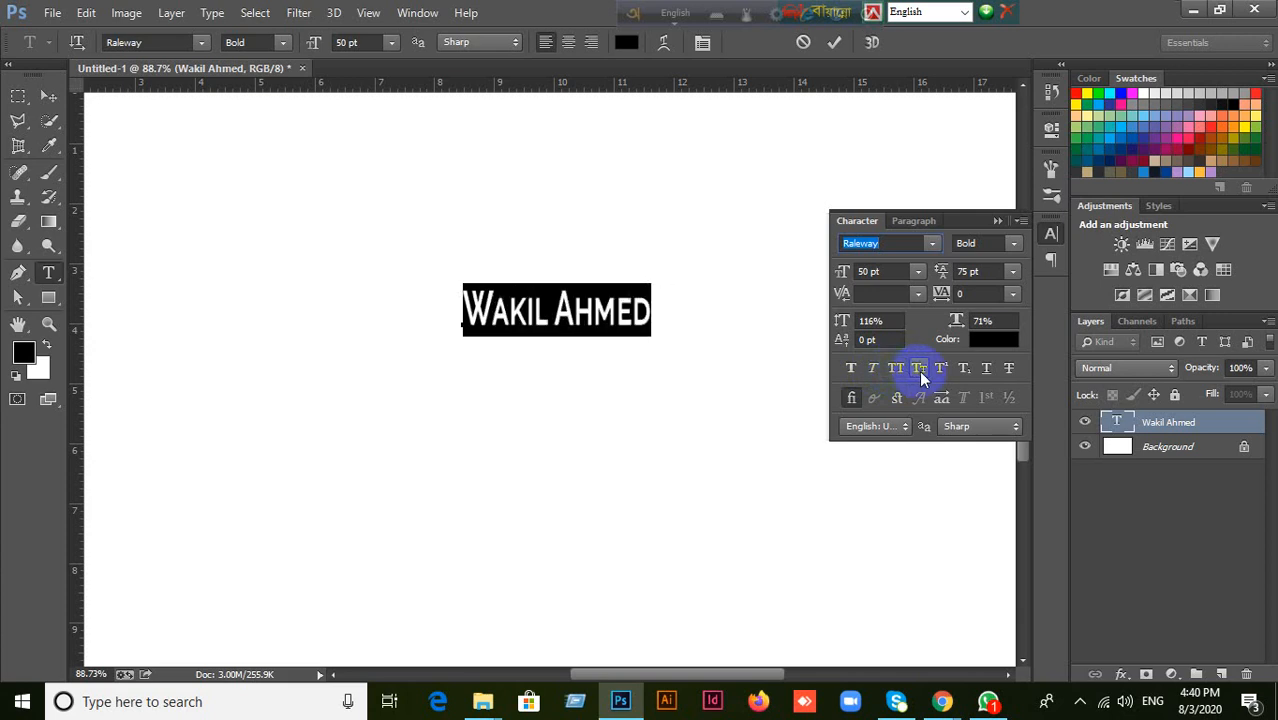
pyautogui.click(918, 370)
pyautogui.click(942, 370)
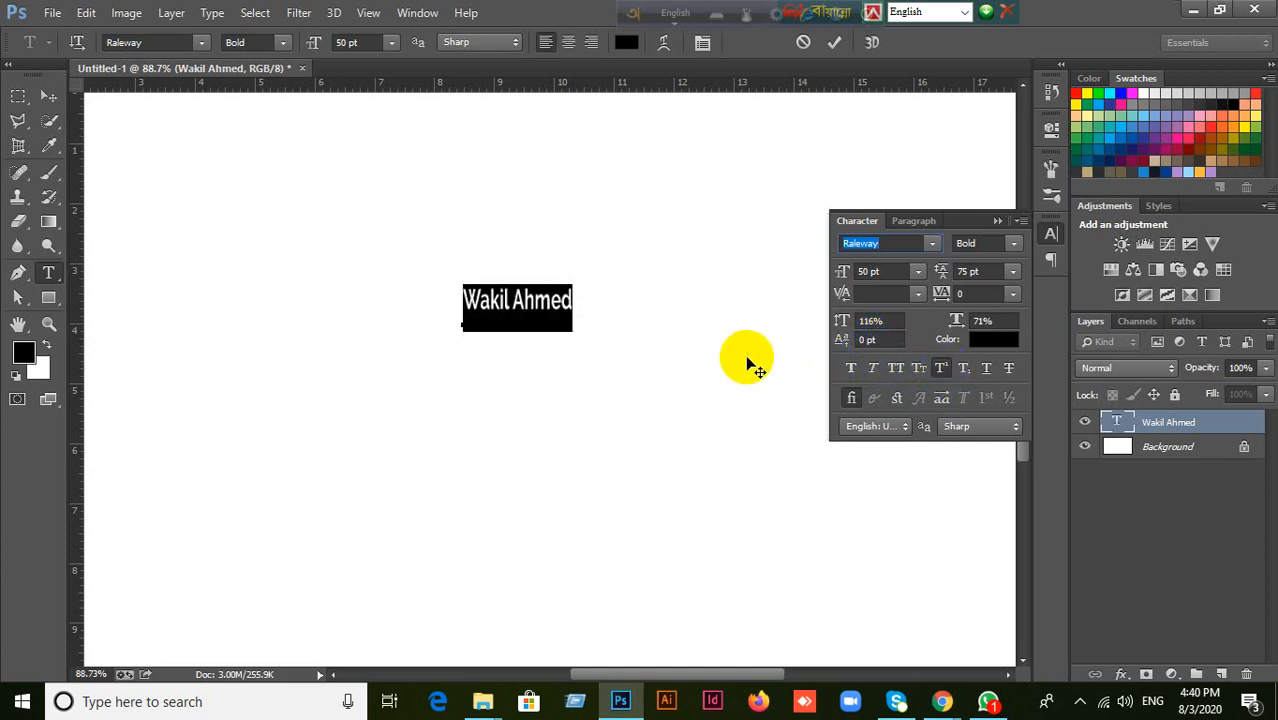
pyautogui.hotkey('ctrl', 'z')
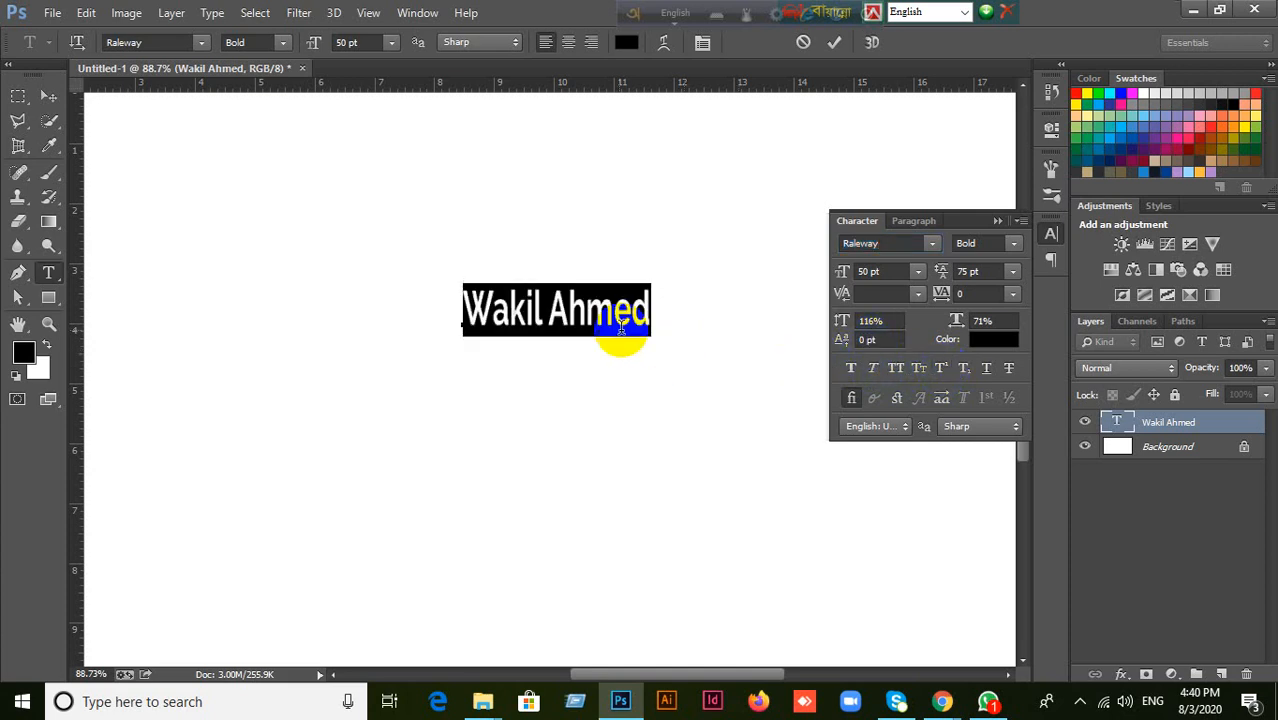
# Try Superscript and Subscript on only the last letter of the name.
pyautogui.click(582, 313)
pyautogui.moveTo(637, 310); pyautogui.dragTo(790, 337)
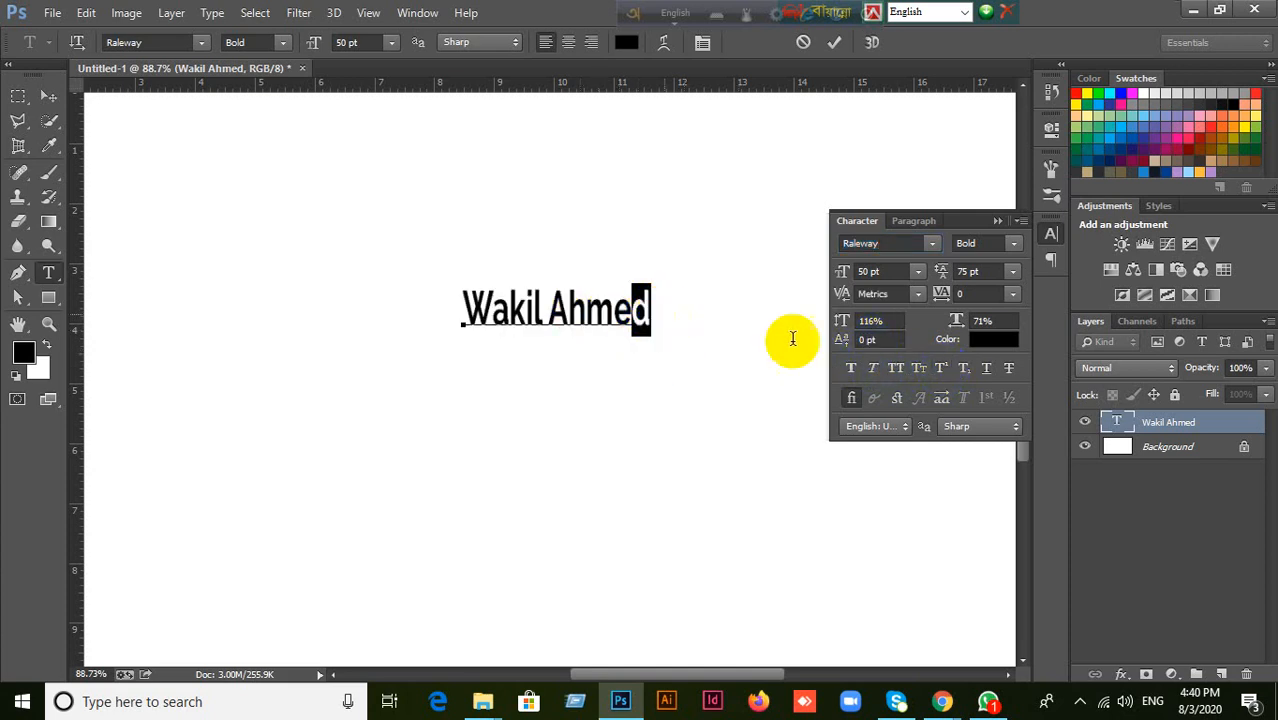
pyautogui.click(942, 370)
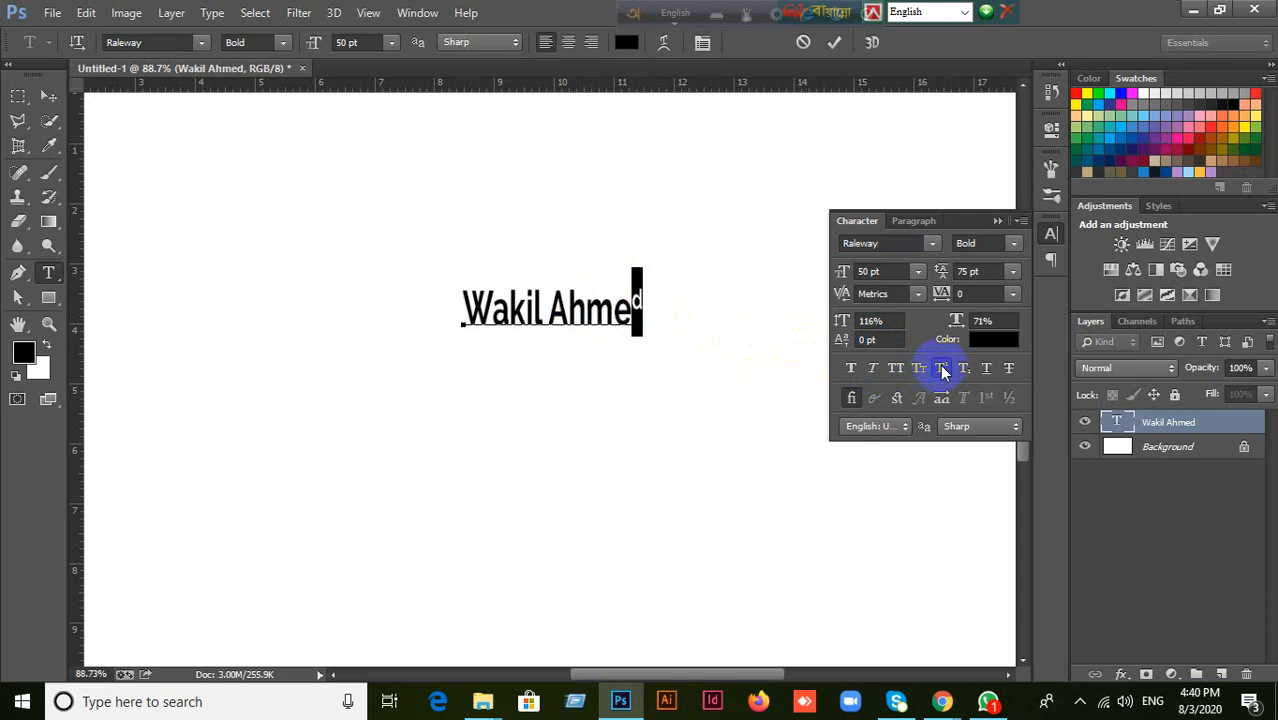
pyautogui.click(870, 339)
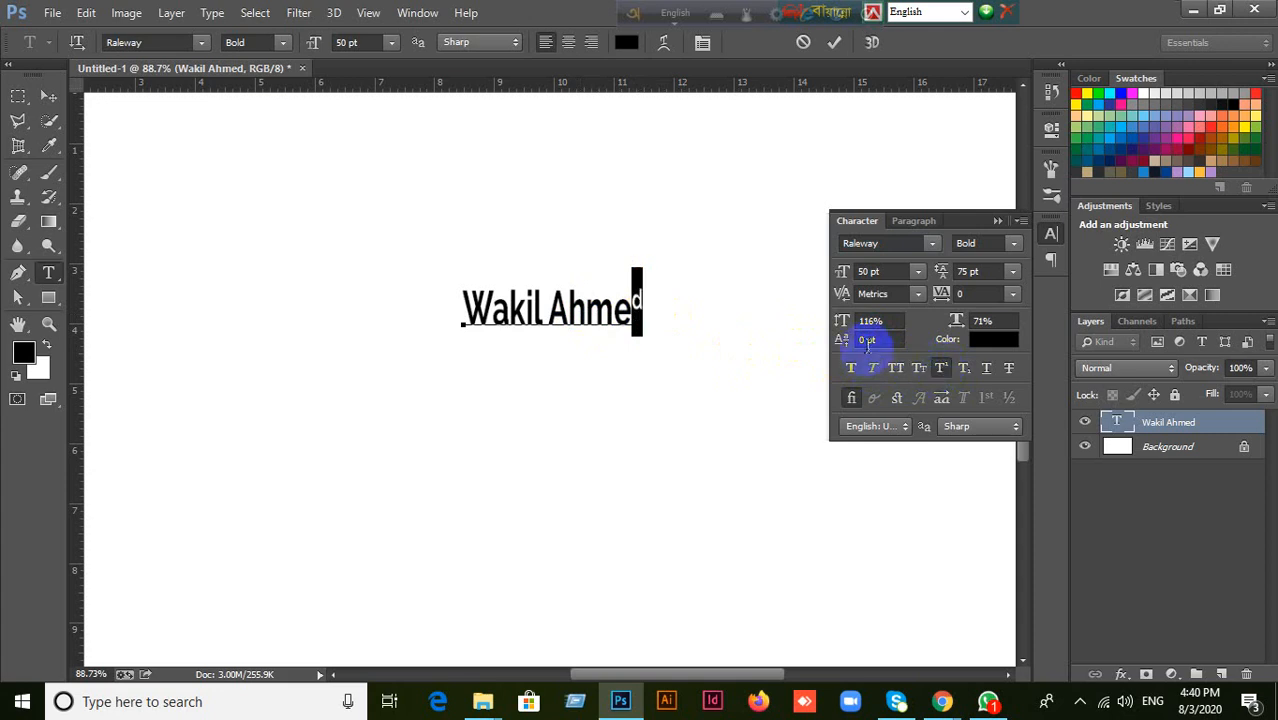
pyautogui.click(966, 375)
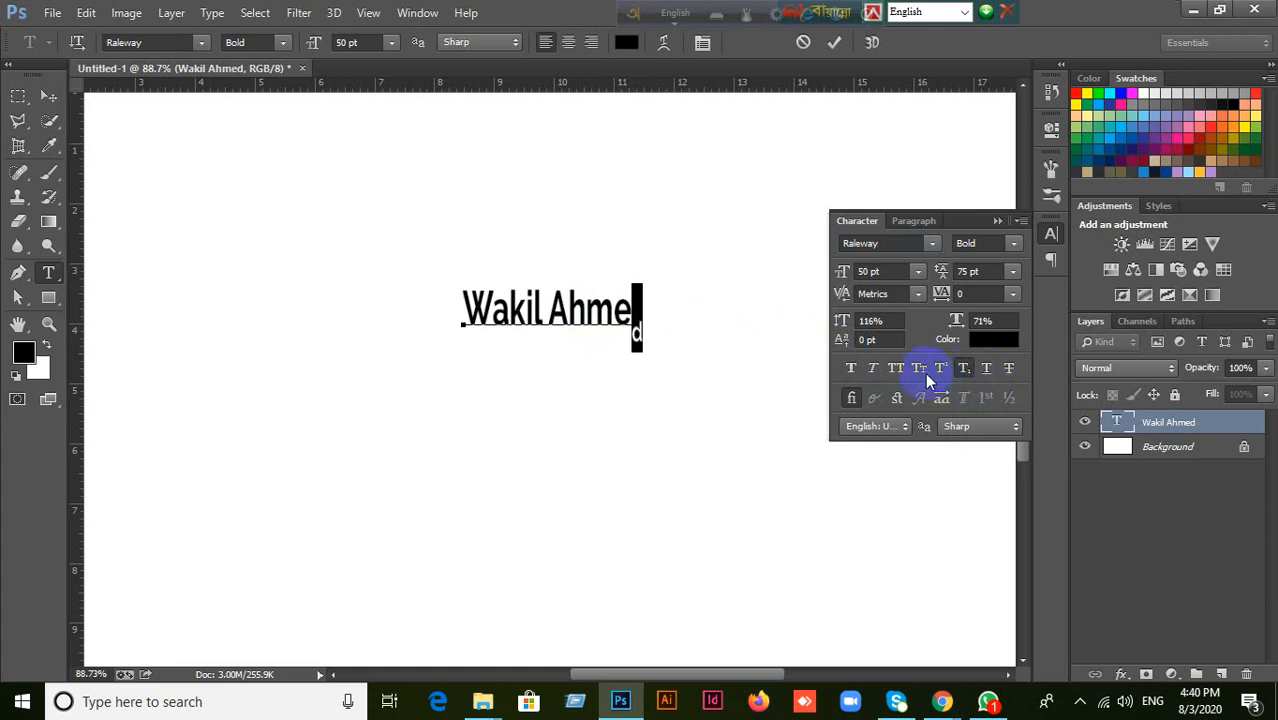
# Apply Underline and Strikethrough to the name's last letter, and move the committed text slightly up and left on the canvas.
pyautogui.click(985, 374)
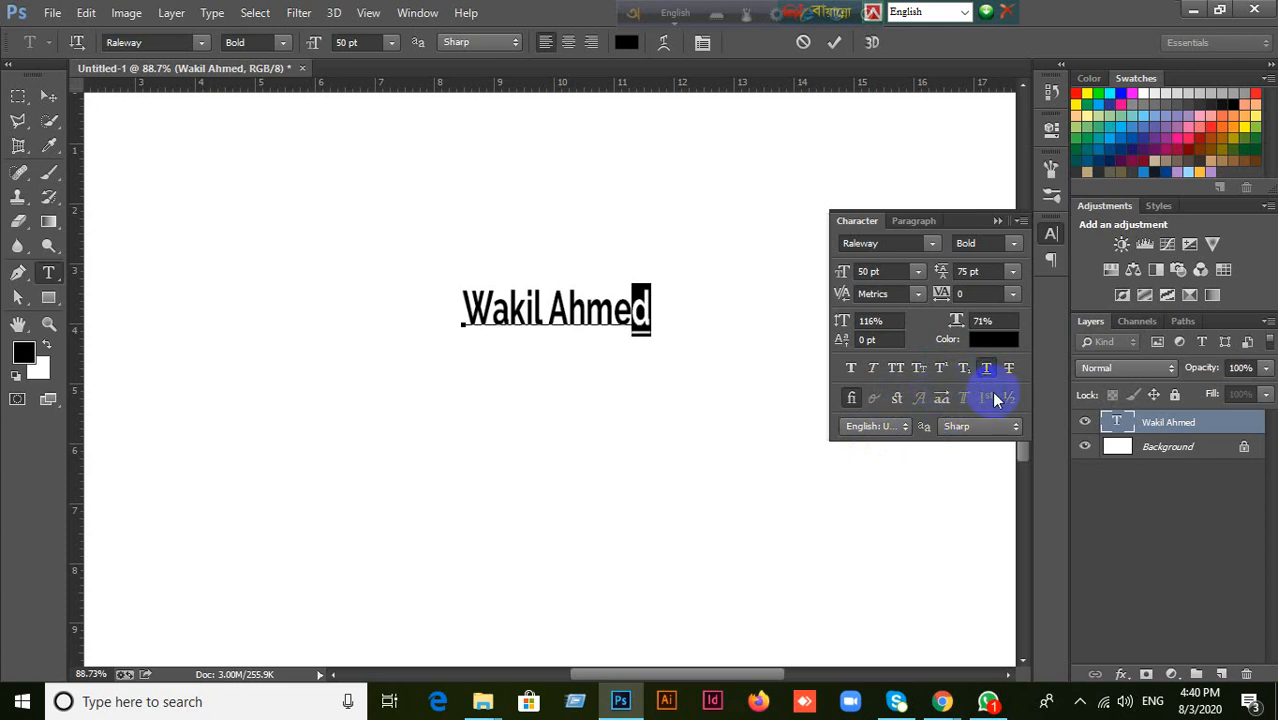
pyautogui.click(1009, 374)
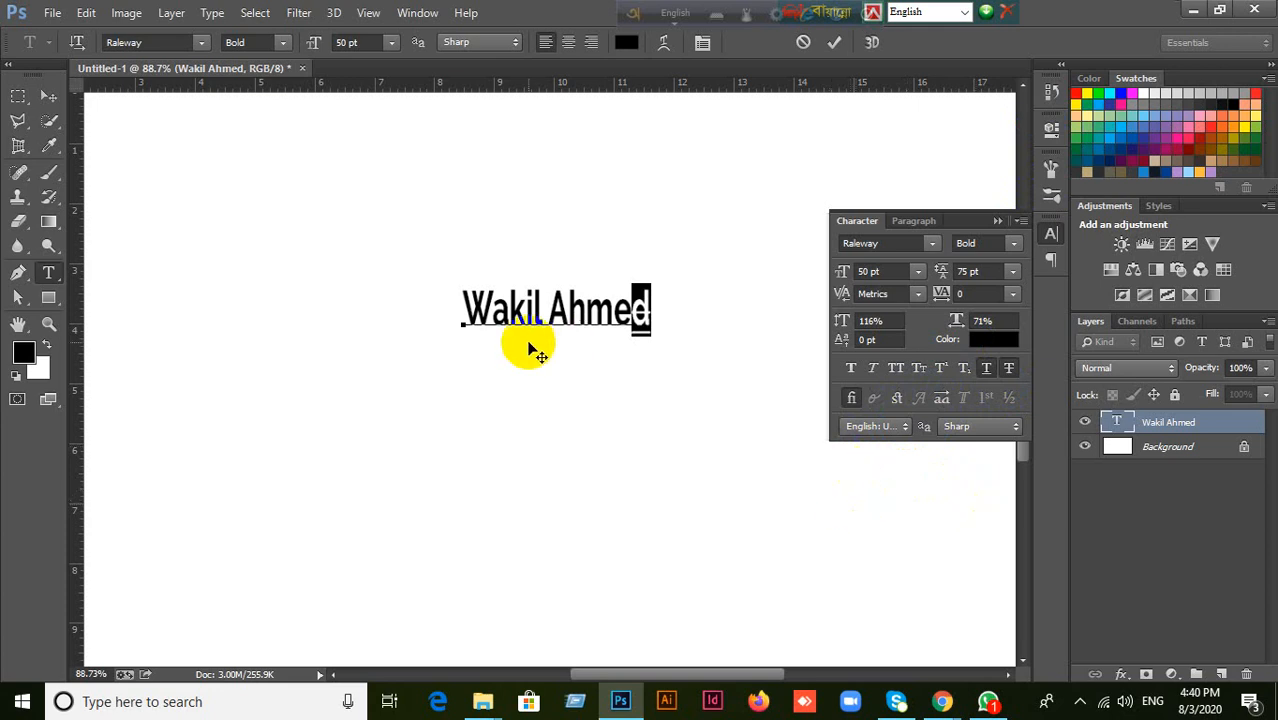
pyautogui.click(48, 95)
pyautogui.moveTo(595, 320); pyautogui.dragTo(585, 302)
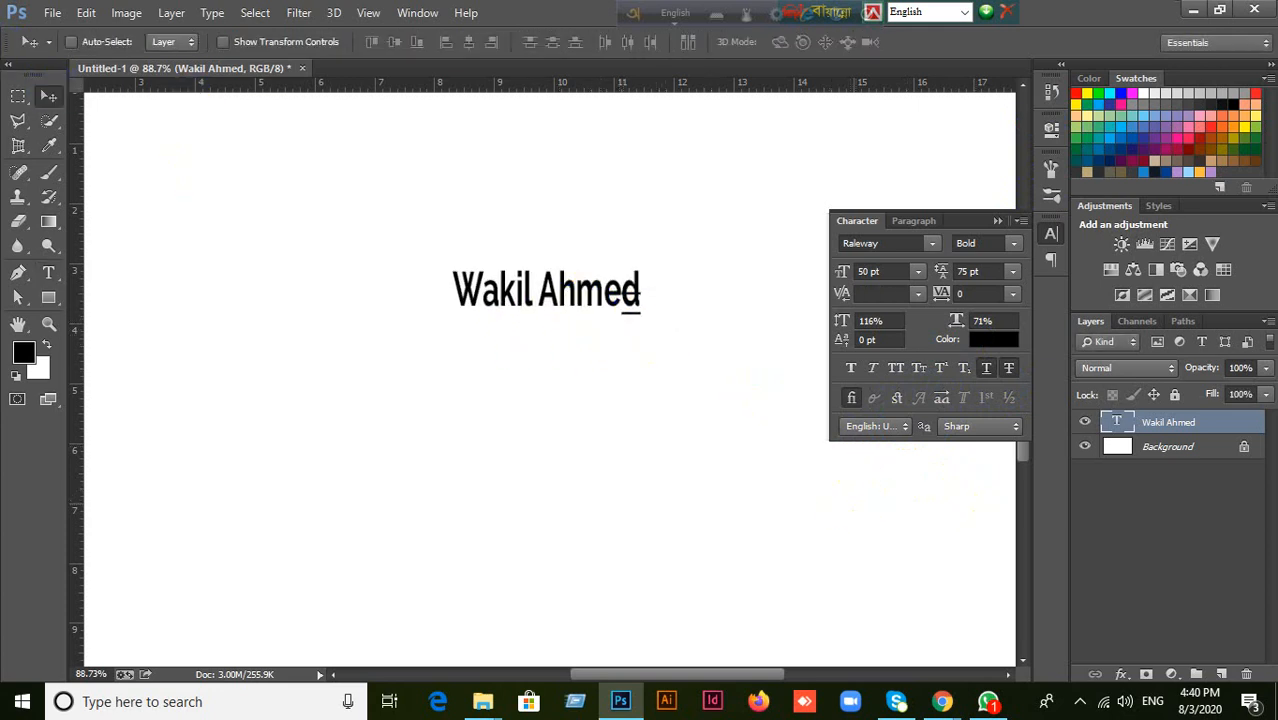
# Add an empty layer, try 100% vertical and horizontal text scale with it selected, and delete the layer.
pyautogui.click(1221, 672)
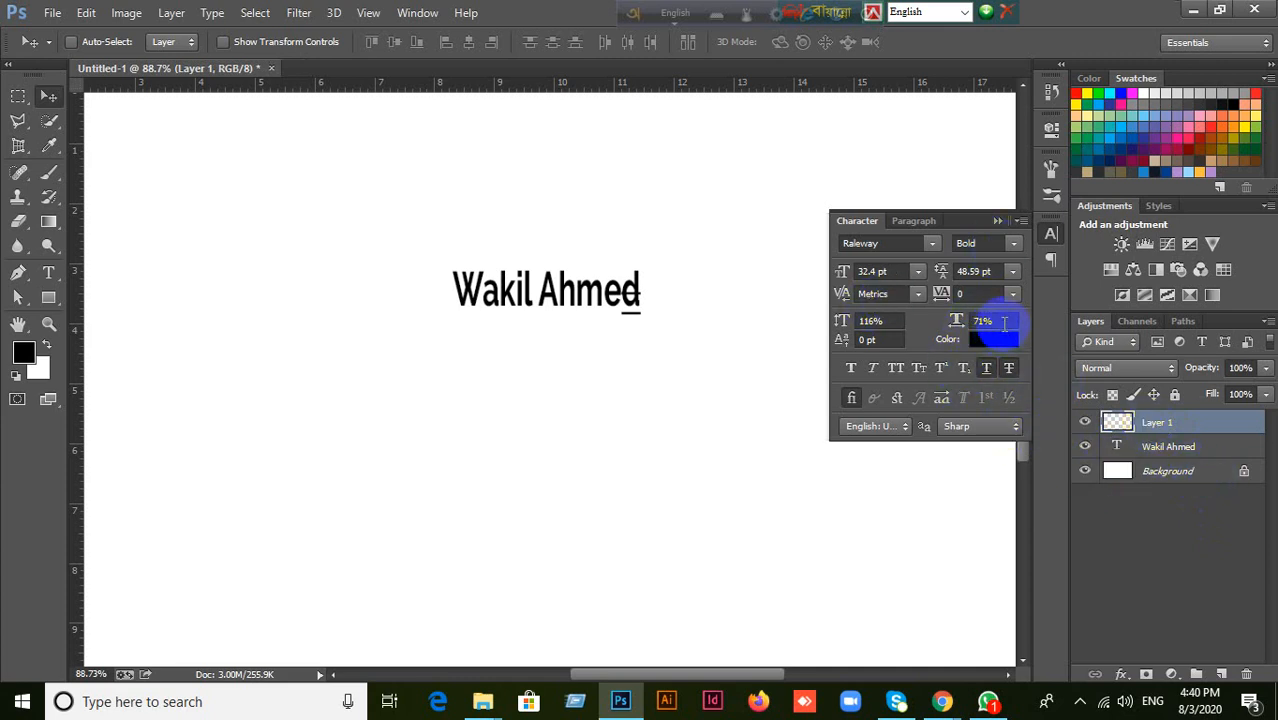
pyautogui.click(880, 322)
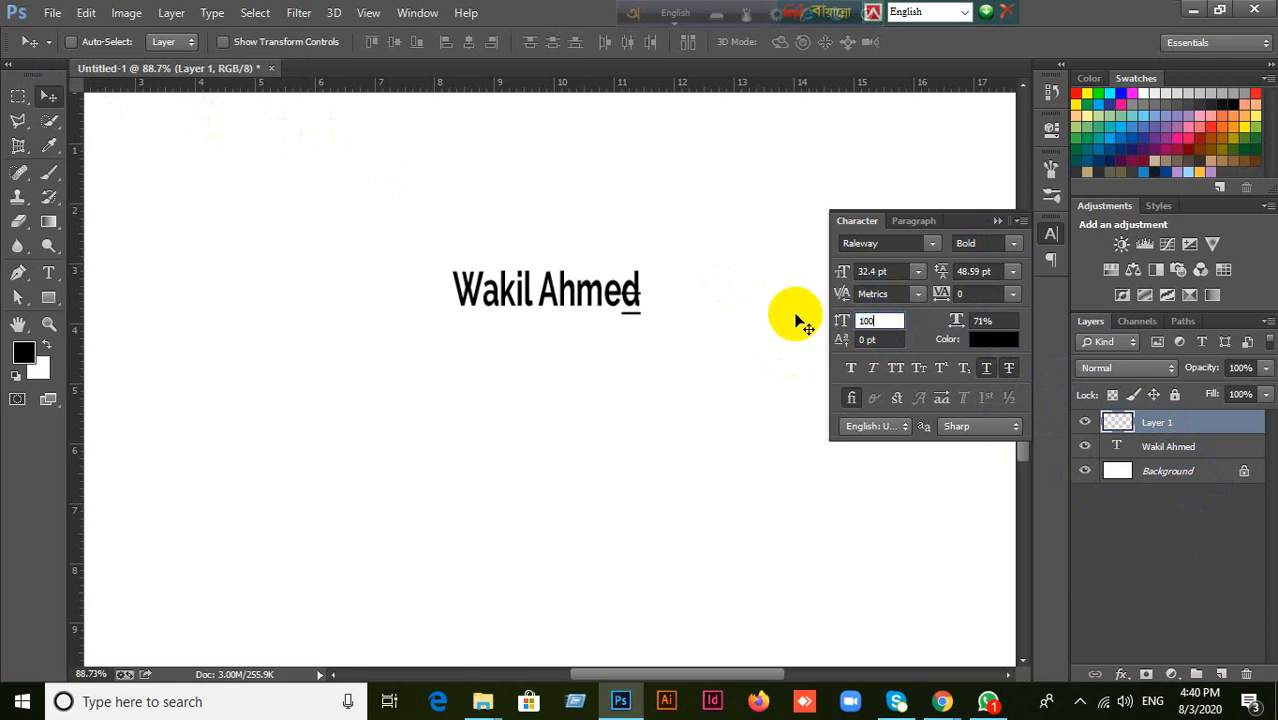
pyautogui.write('100')
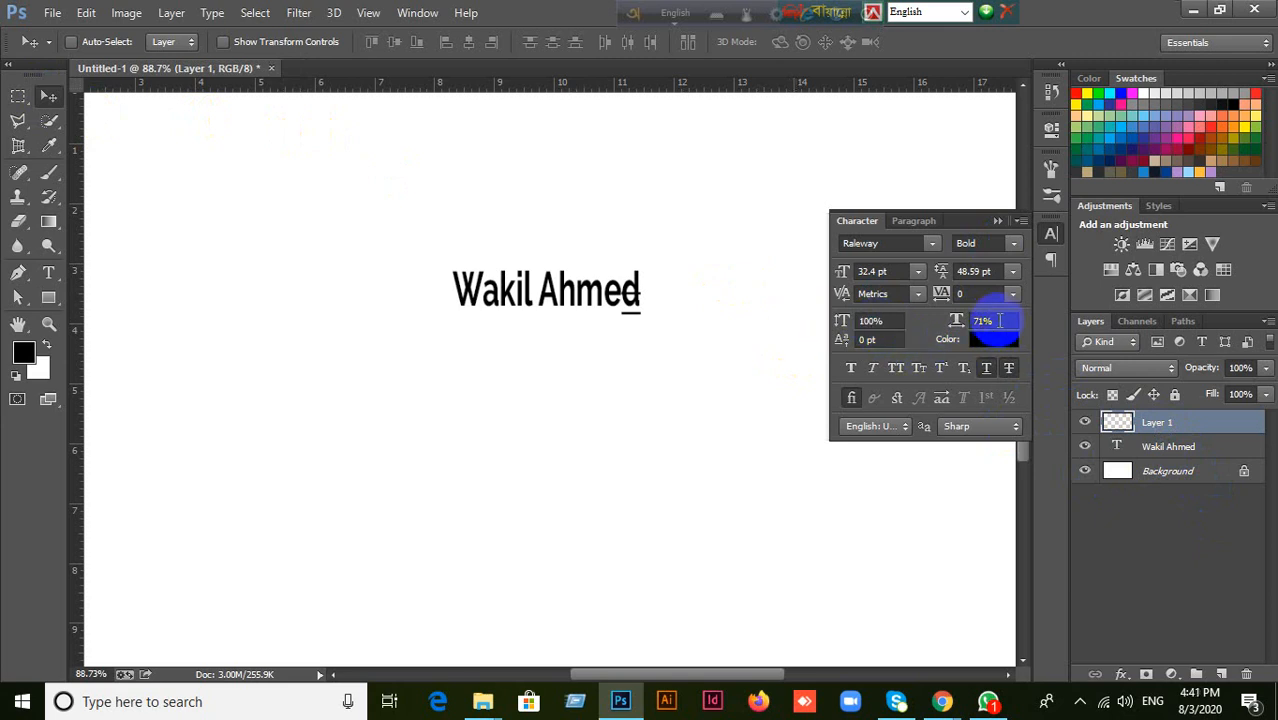
pyautogui.press('Tab')
pyautogui.press('Return')
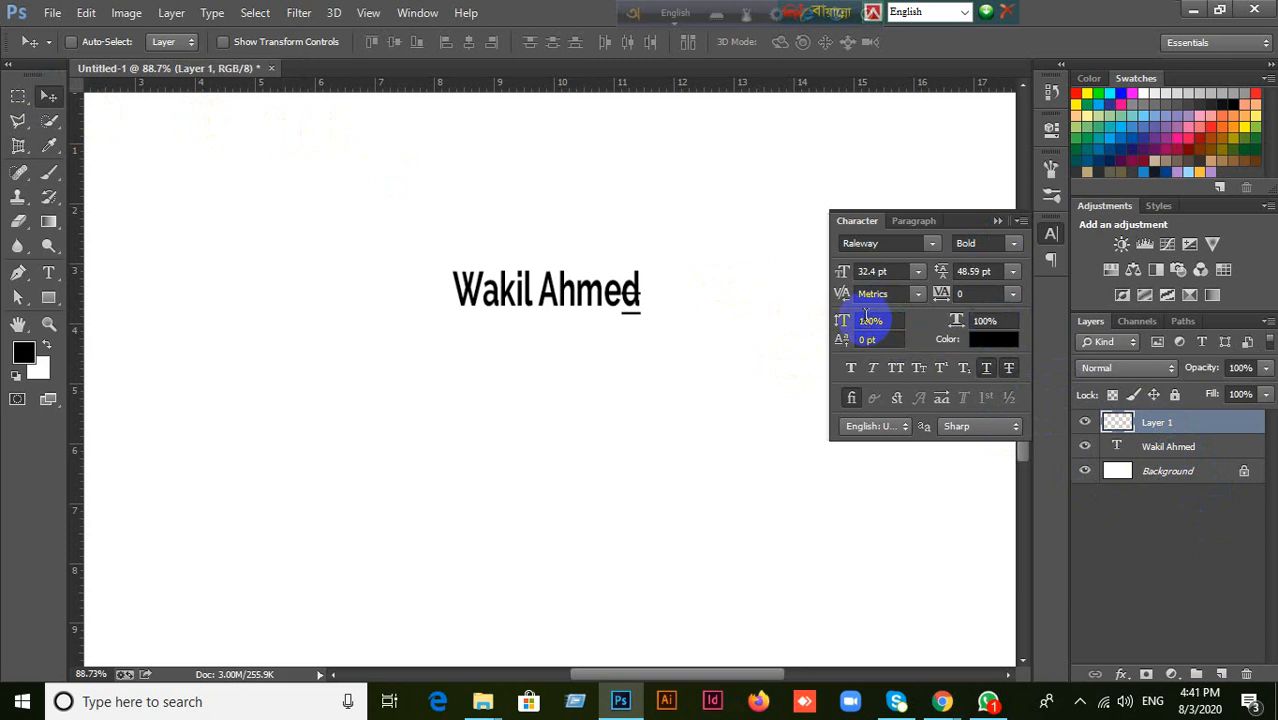
pyautogui.moveTo(1095, 418); pyautogui.dragTo(1247, 428)
pyautogui.press('Delete')
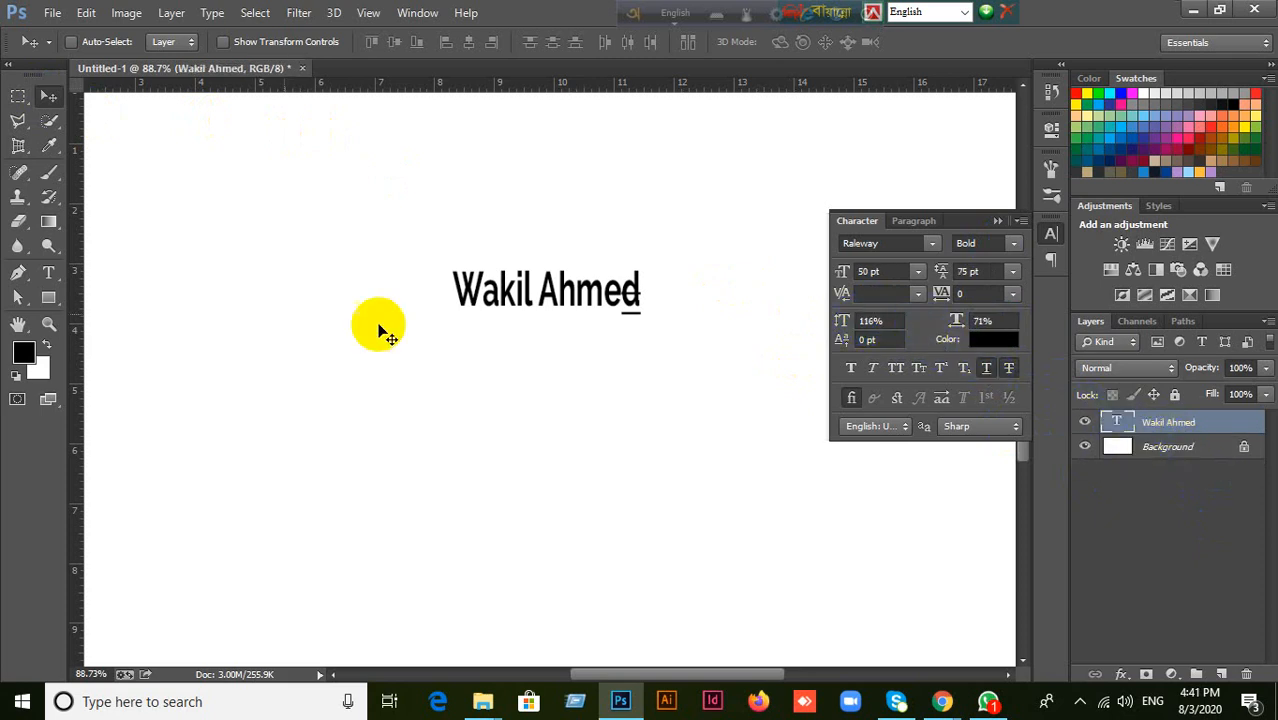
# Start an empty text layer below the name and set its vertical and horizontal scale to 100%.
pyautogui.click(52, 278)
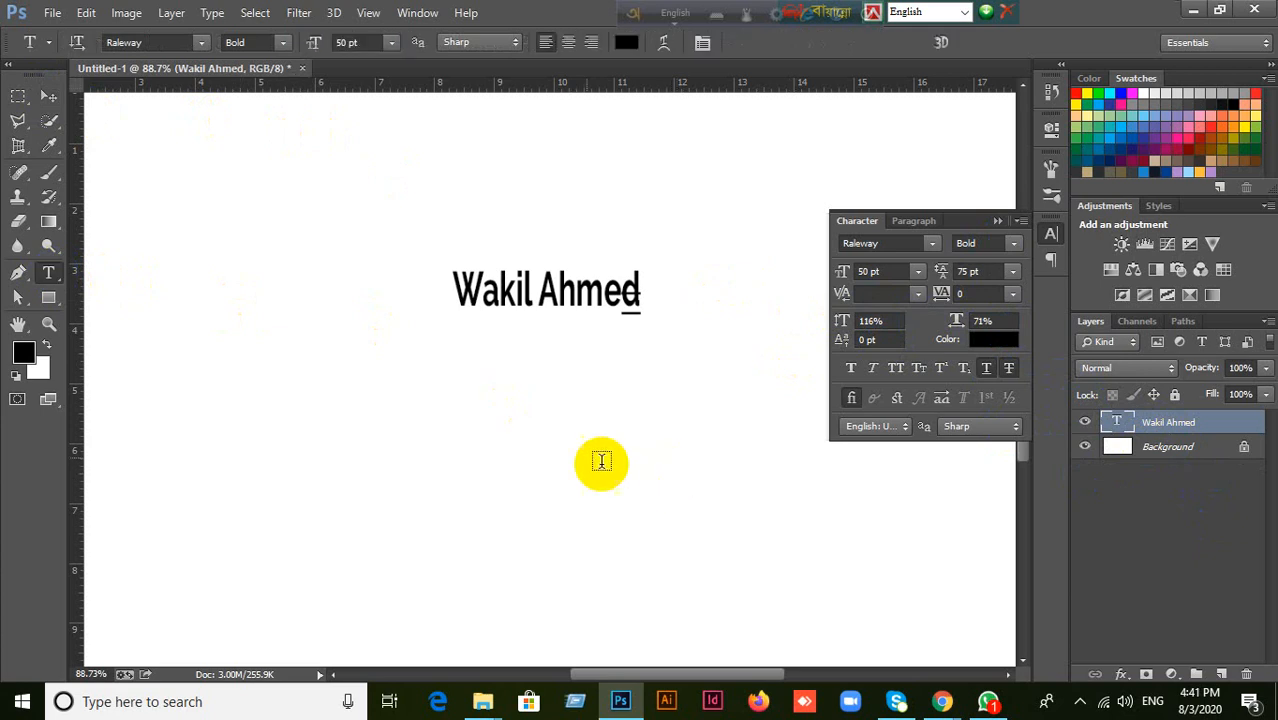
pyautogui.click(477, 424)
pyautogui.click(908, 331)
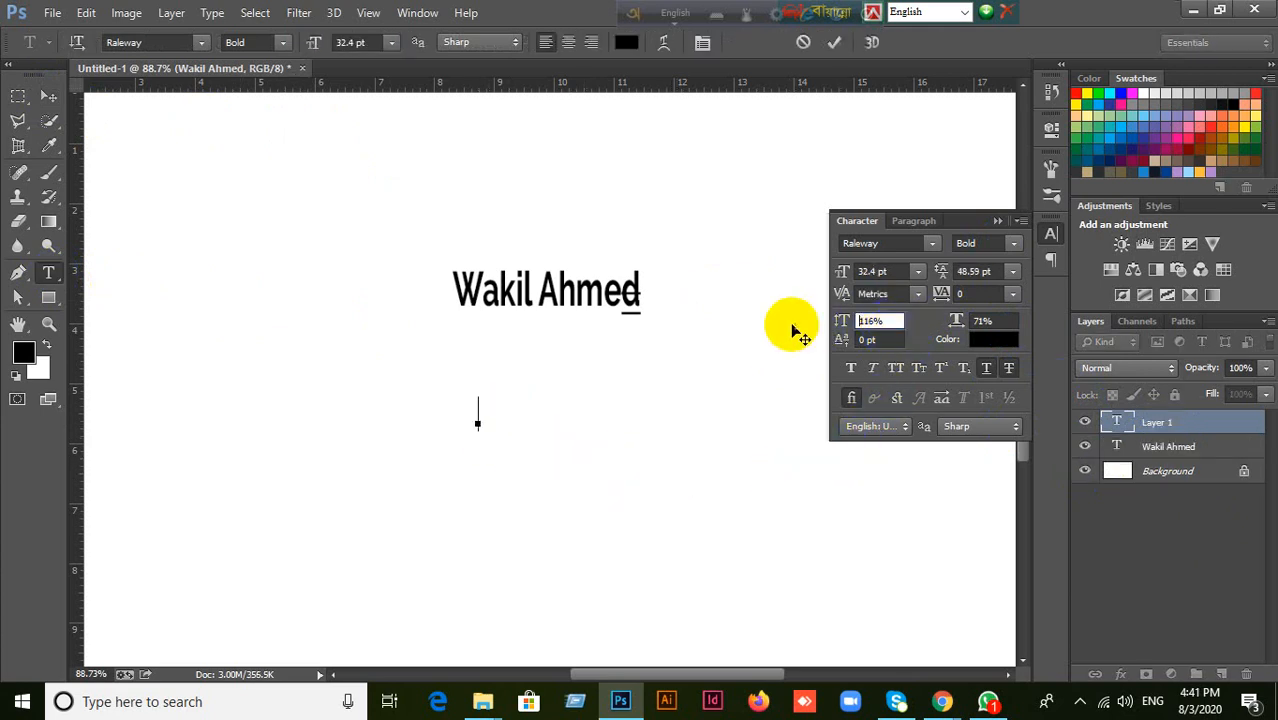
pyautogui.doubleClick(877, 322)
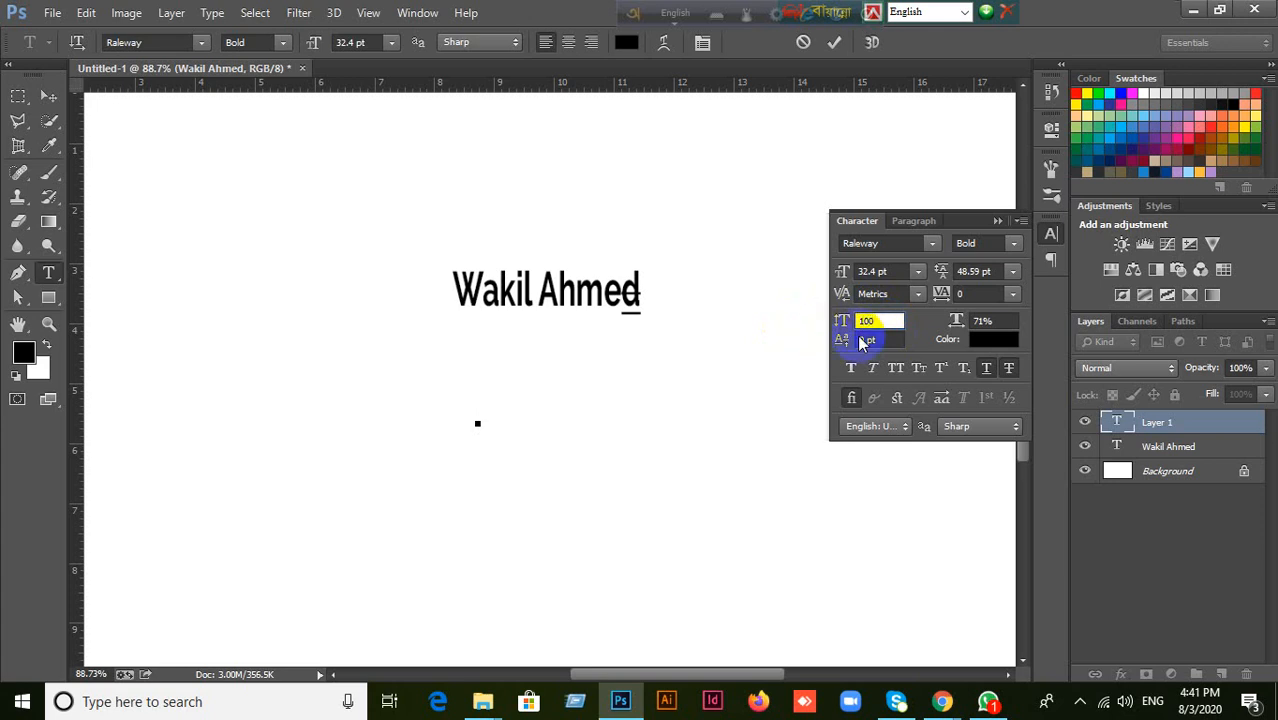
pyautogui.click(985, 322)
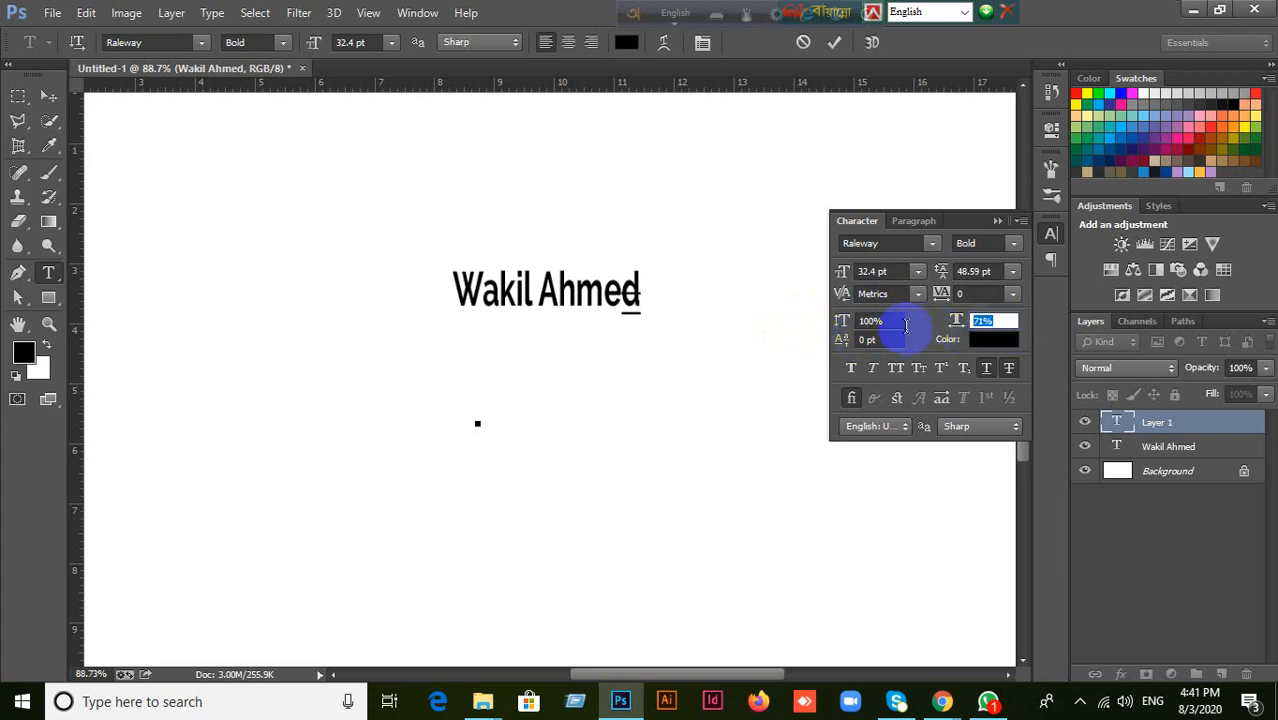
pyautogui.write('100')
pyautogui.press('Return')
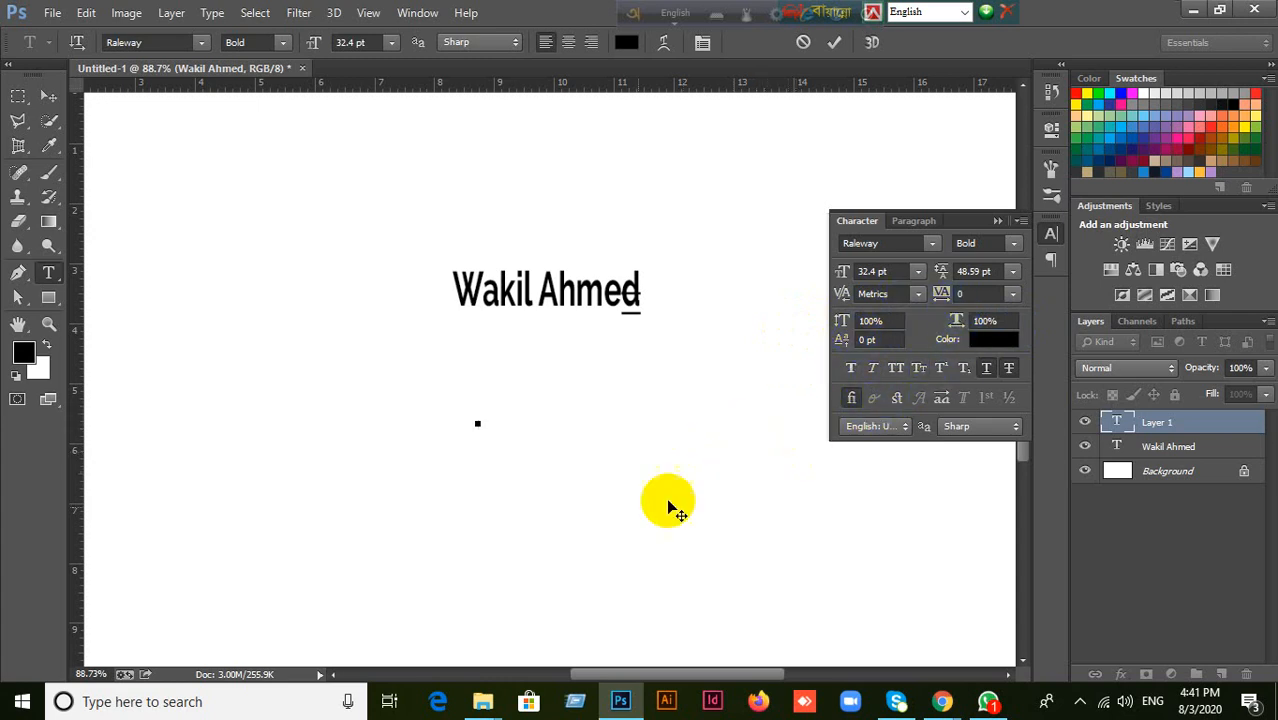
# Delete the empty text layer above the name layer.
pyautogui.click(919, 224)
pyautogui.click(857, 225)
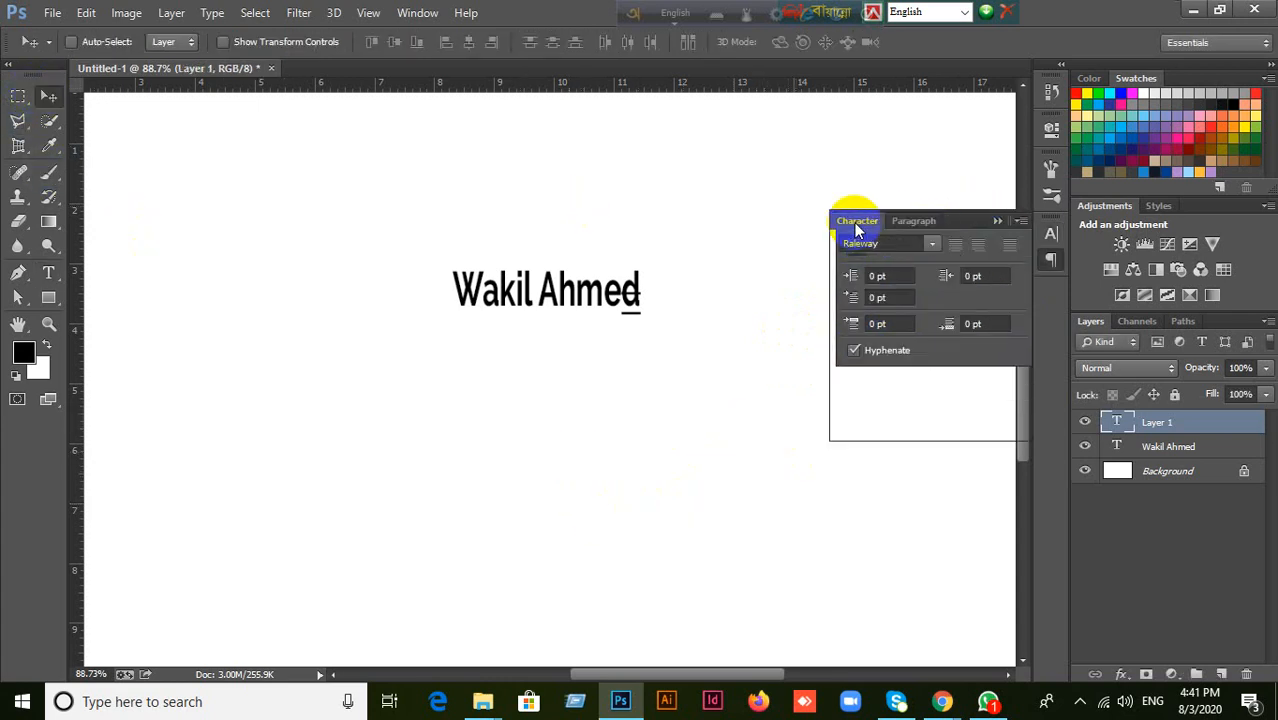
pyautogui.click(568, 316)
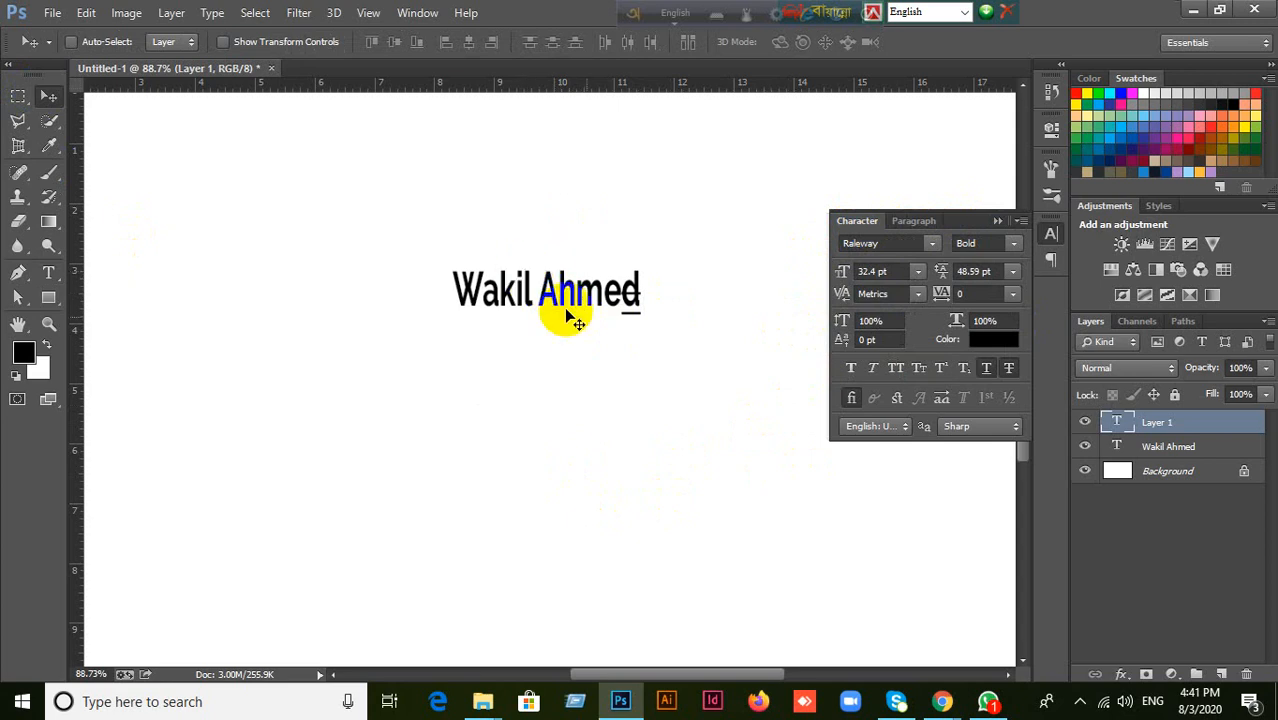
pyautogui.click(1246, 674)
pyautogui.click(645, 259)
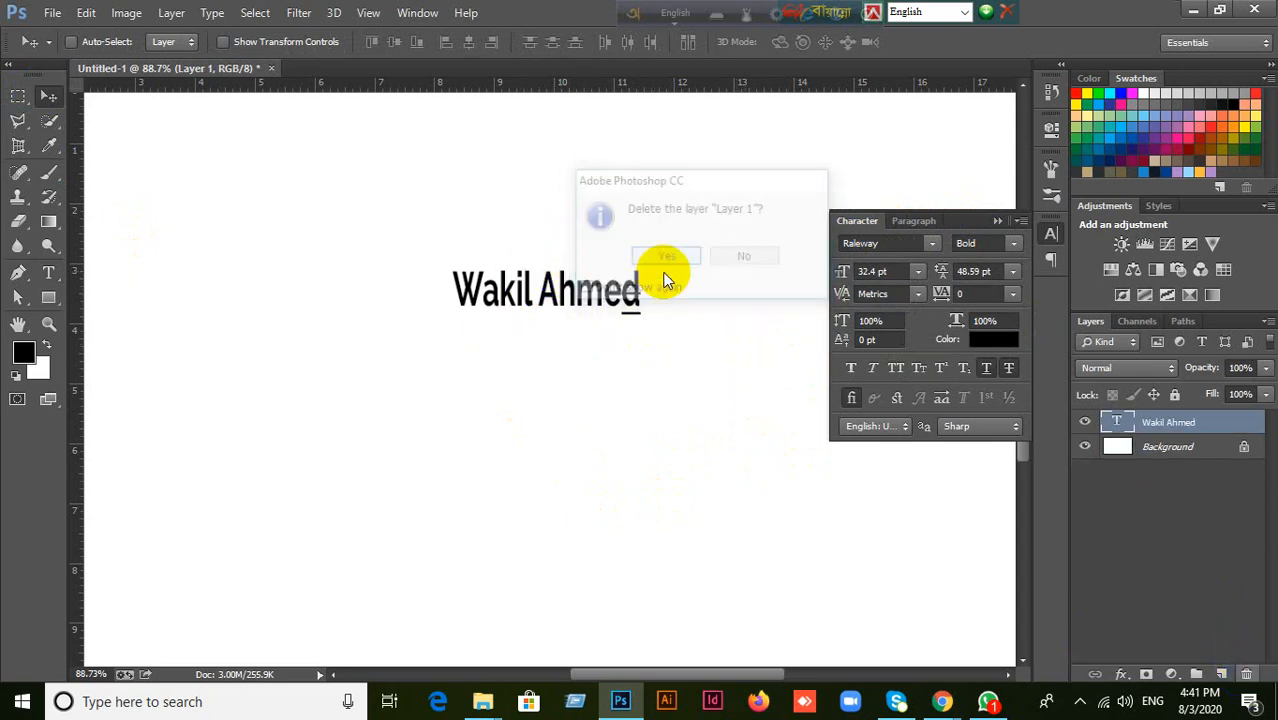
# Collapse the Character panel and delete the existing name text layer from the canvas.
pyautogui.click(995, 221)
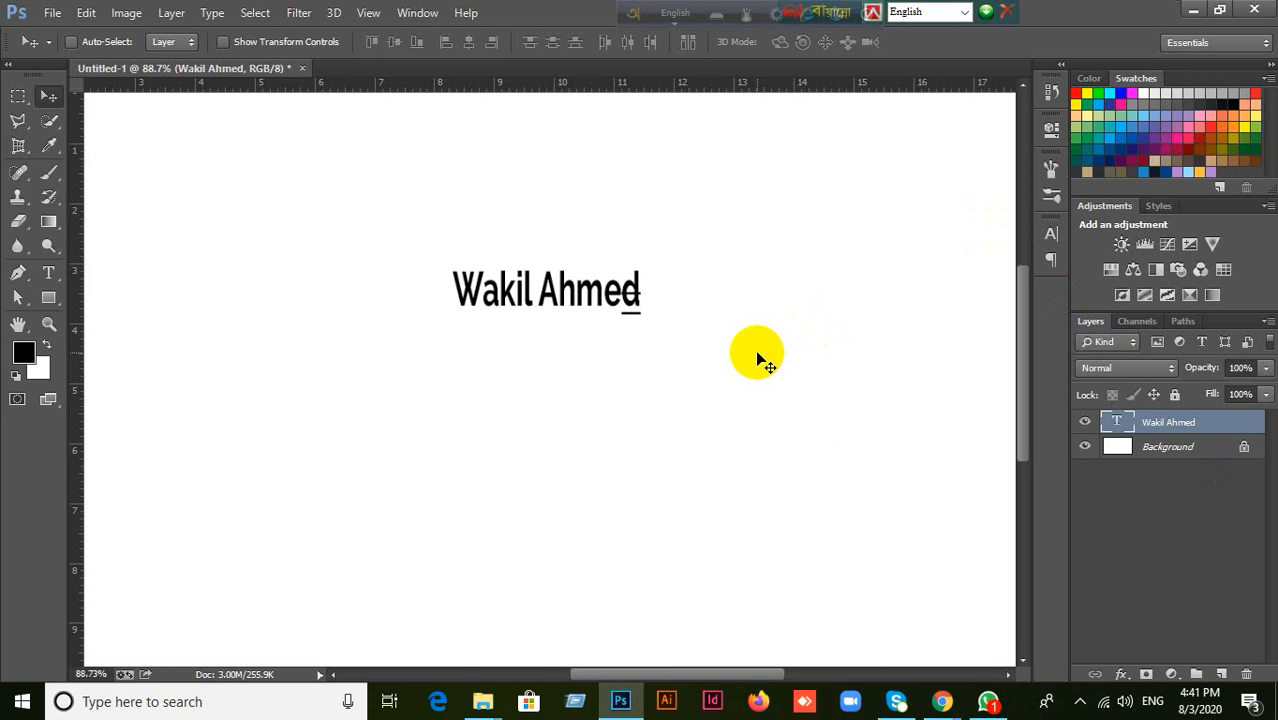
pyautogui.moveTo(564, 300); pyautogui.dragTo(533, 263)
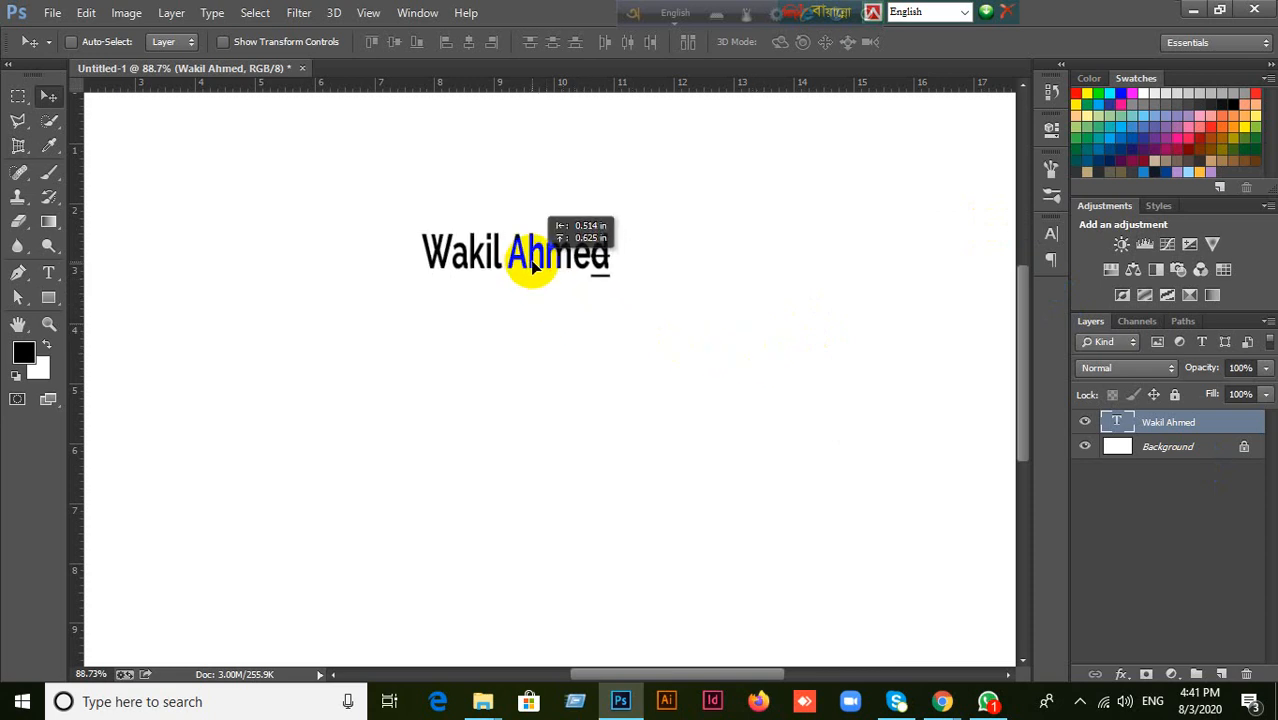
pyautogui.press('Delete')
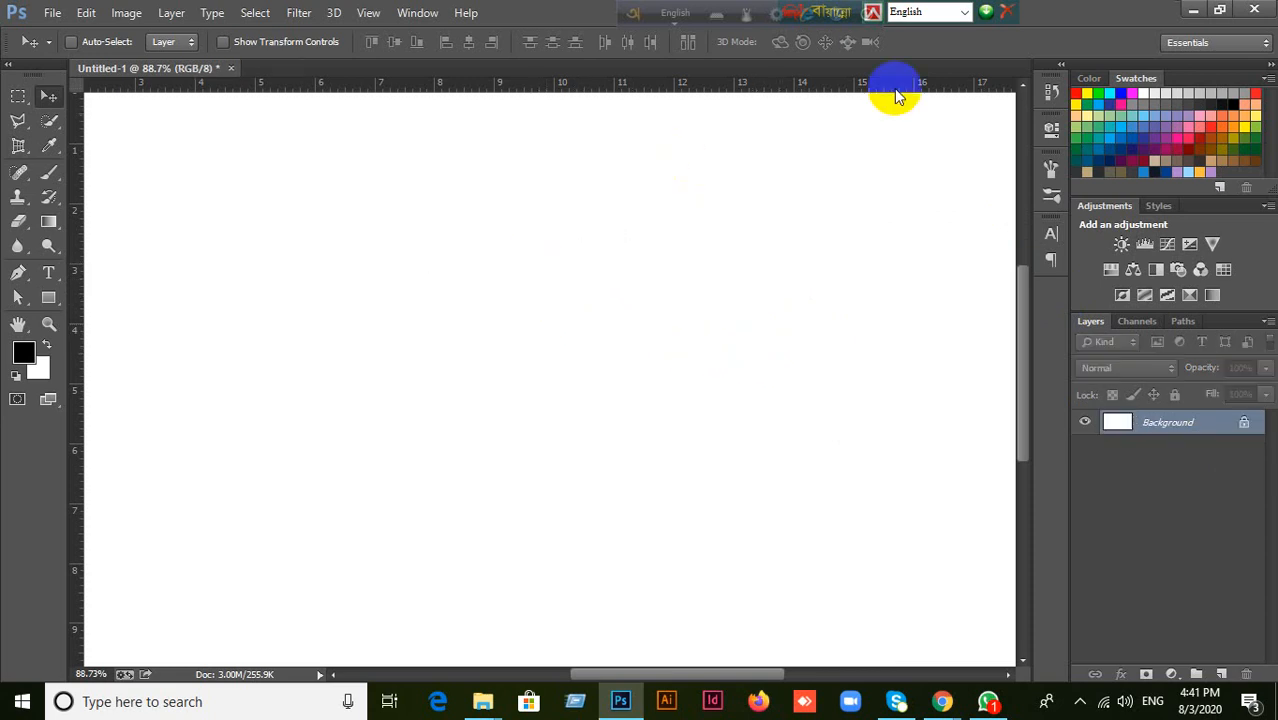
# Create a new text layer on the blank canvas containing the full name and commit it.
pyautogui.click(49, 272)
pyautogui.click(403, 294)
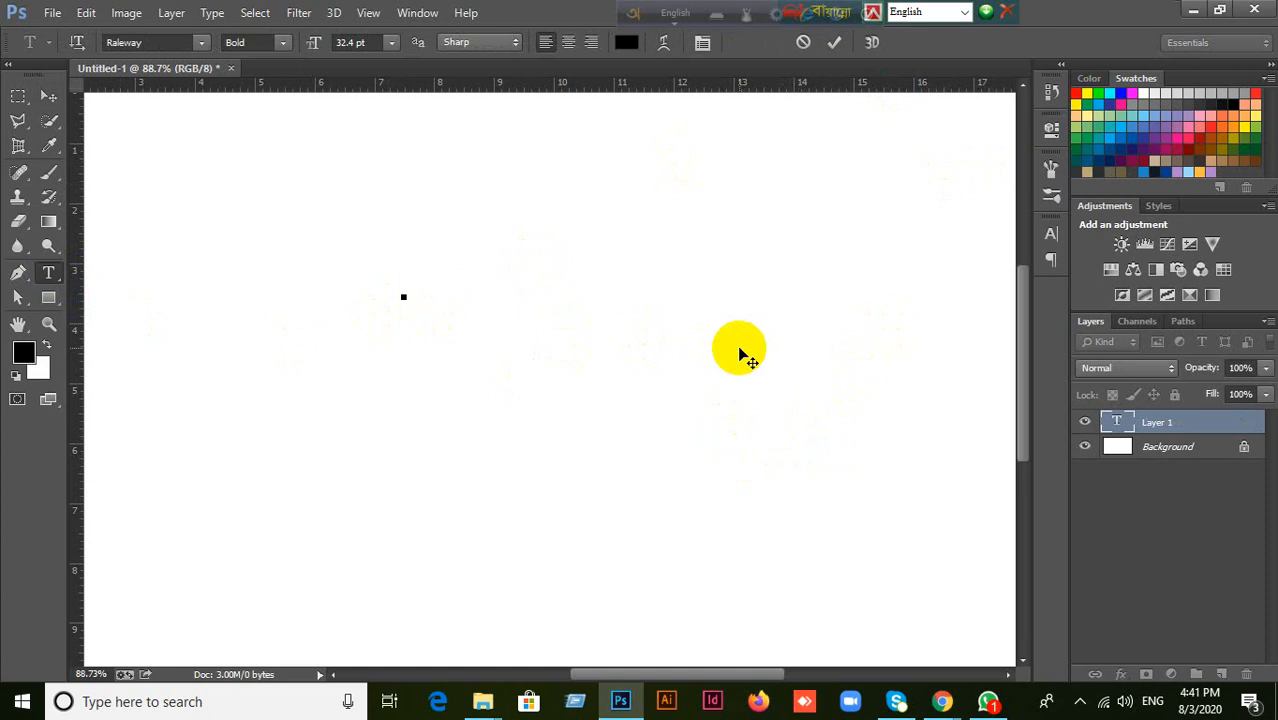
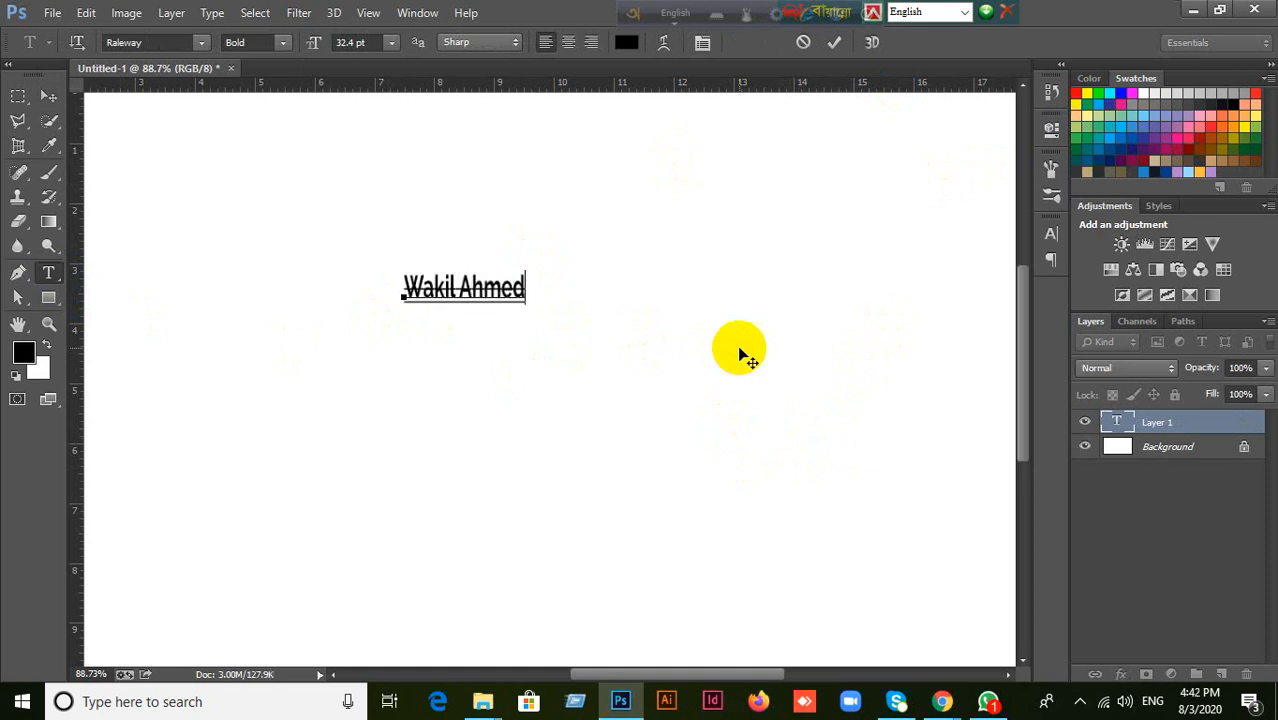
pyautogui.click(48, 96)
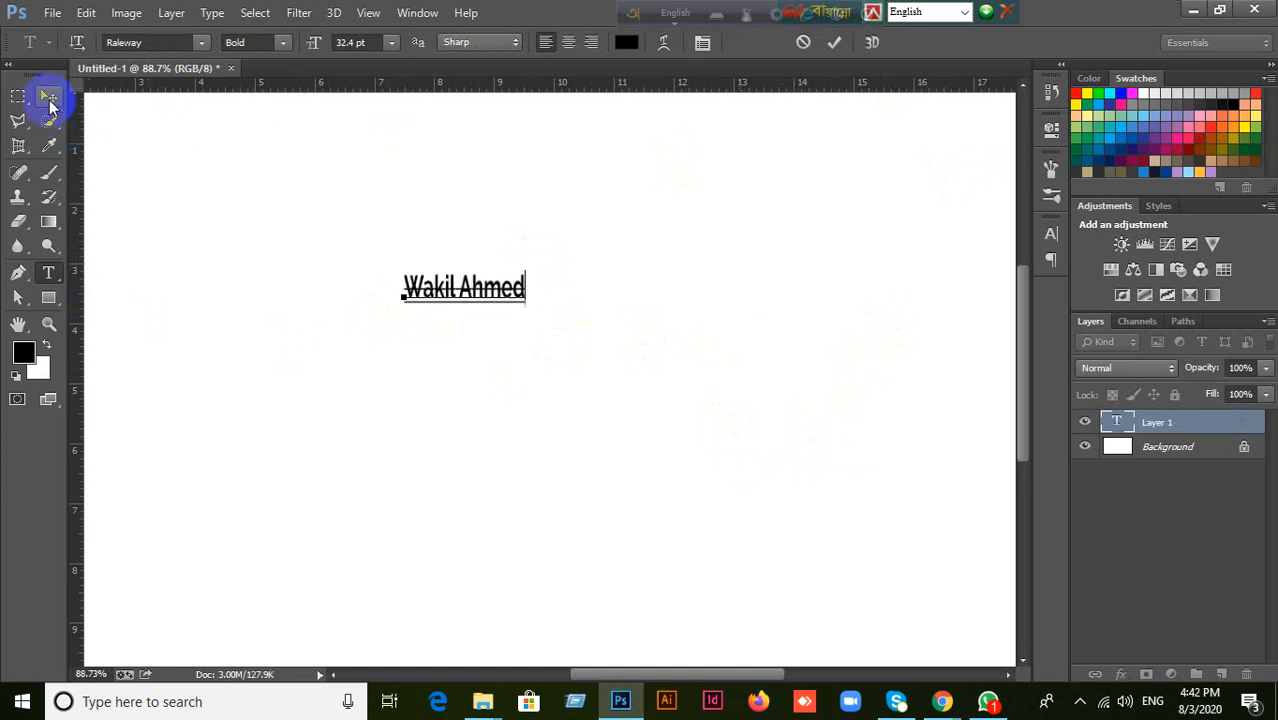
# Remove Strikethrough from the new name text and set its horizontal scale to 100%.
pyautogui.click(1051, 236)
pyautogui.click(1008, 368)
pyautogui.click(978, 322)
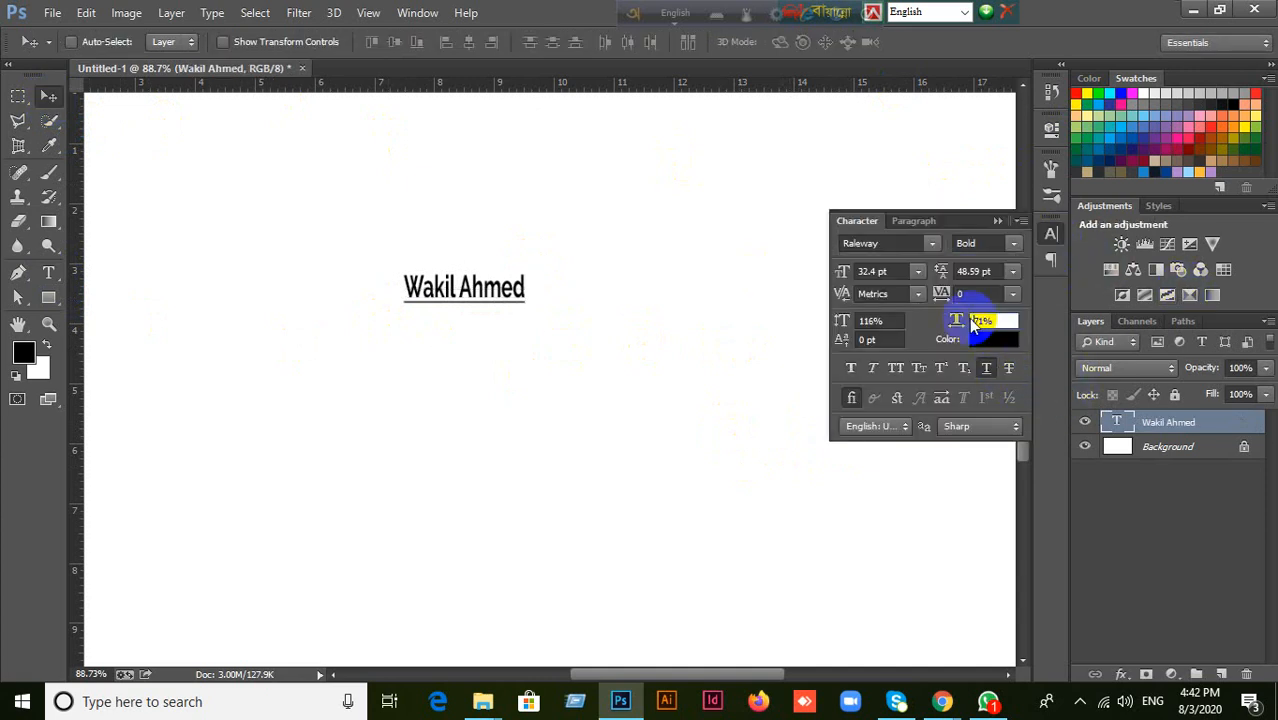
pyautogui.moveTo(1001, 321); pyautogui.dragTo(904, 320)
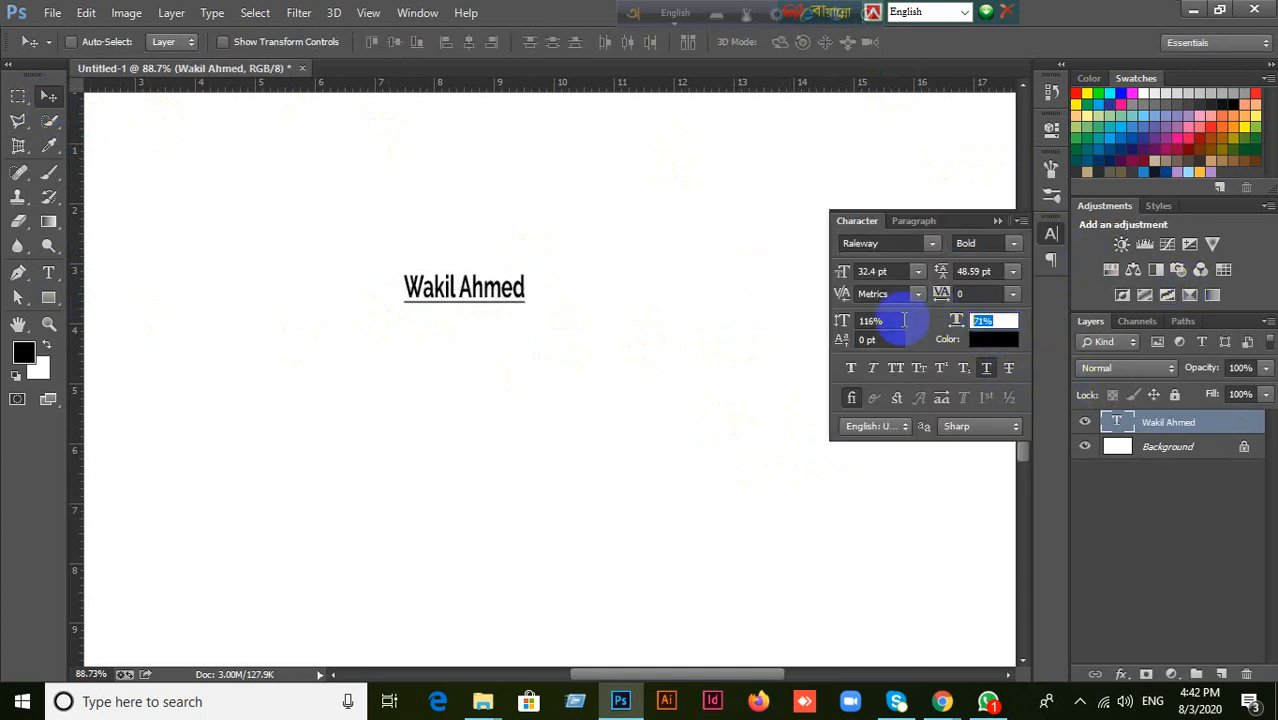
pyautogui.write('100')
pyautogui.press('Return')
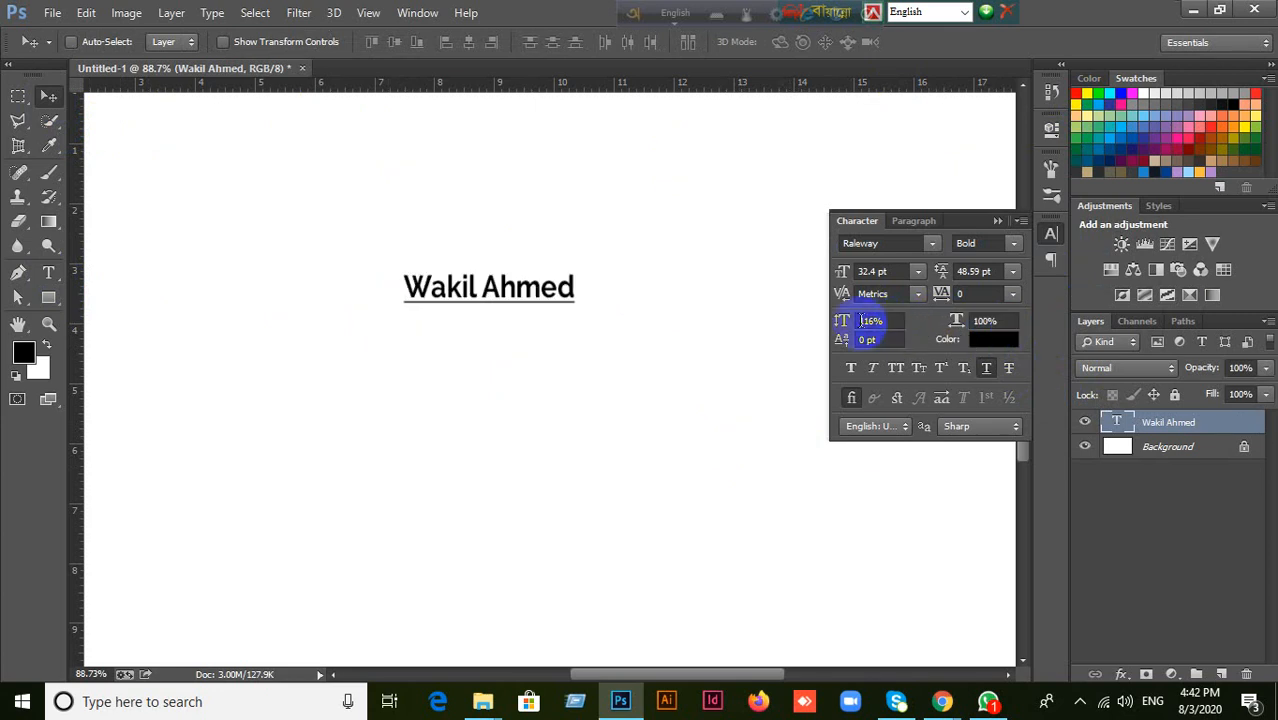
# Set the name text's vertical scale to 100% and move the text slightly right and up on the canvas.
pyautogui.moveTo(885, 321); pyautogui.dragTo(737, 319)
pyautogui.click(884, 321)
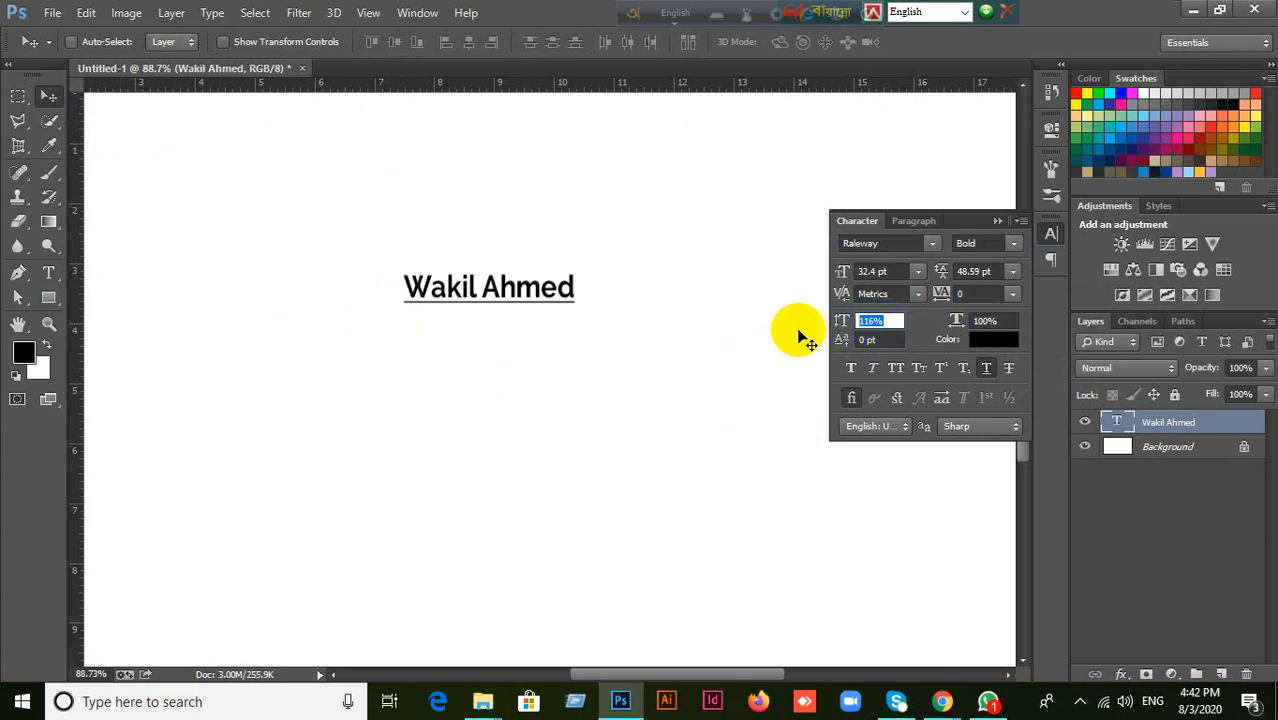
pyautogui.write('100')
pyautogui.press('Return')
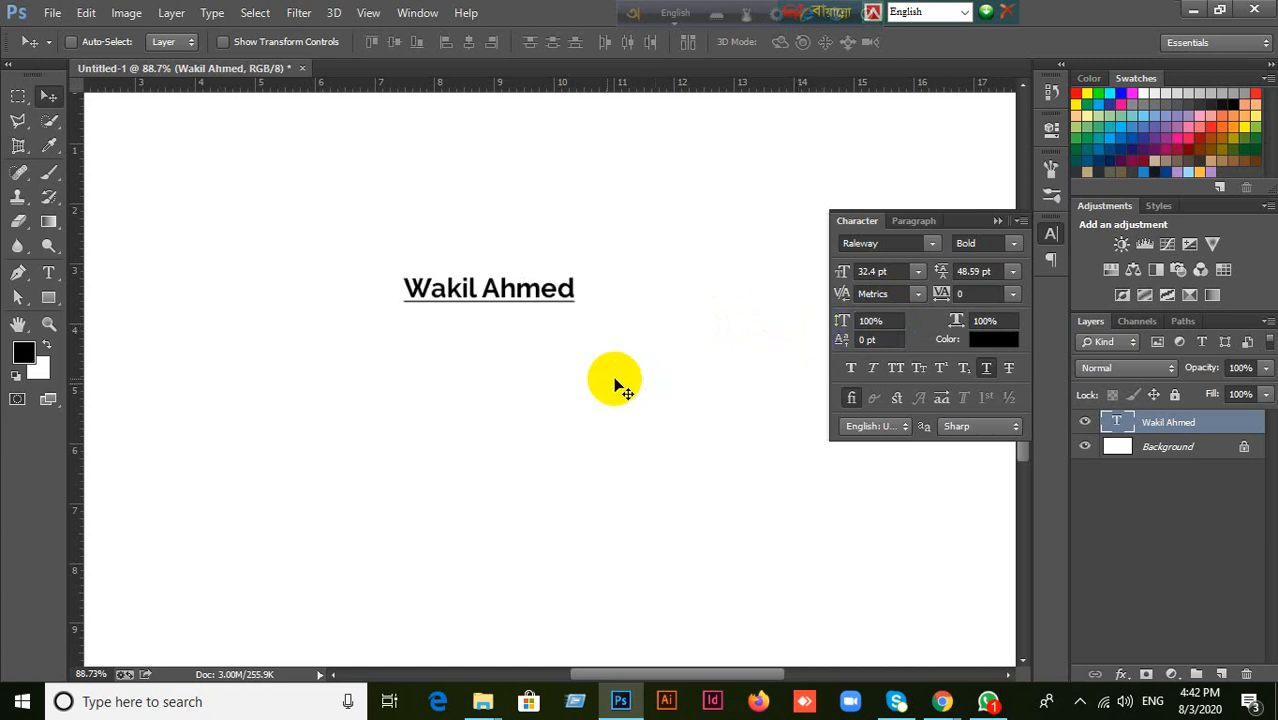
pyautogui.moveTo(520, 283); pyautogui.dragTo(538, 280)
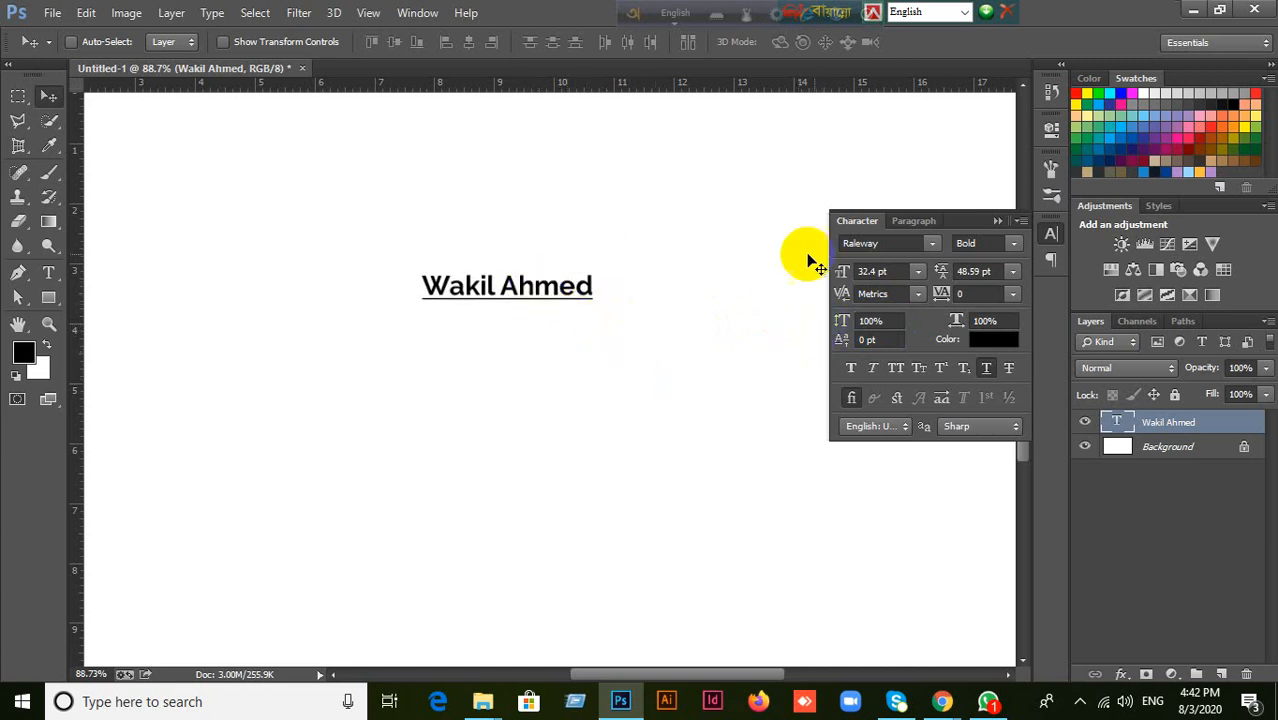
# Show the Paragraph settings and retype the full name with left alignment, committing the text.
pyautogui.click(910, 222)
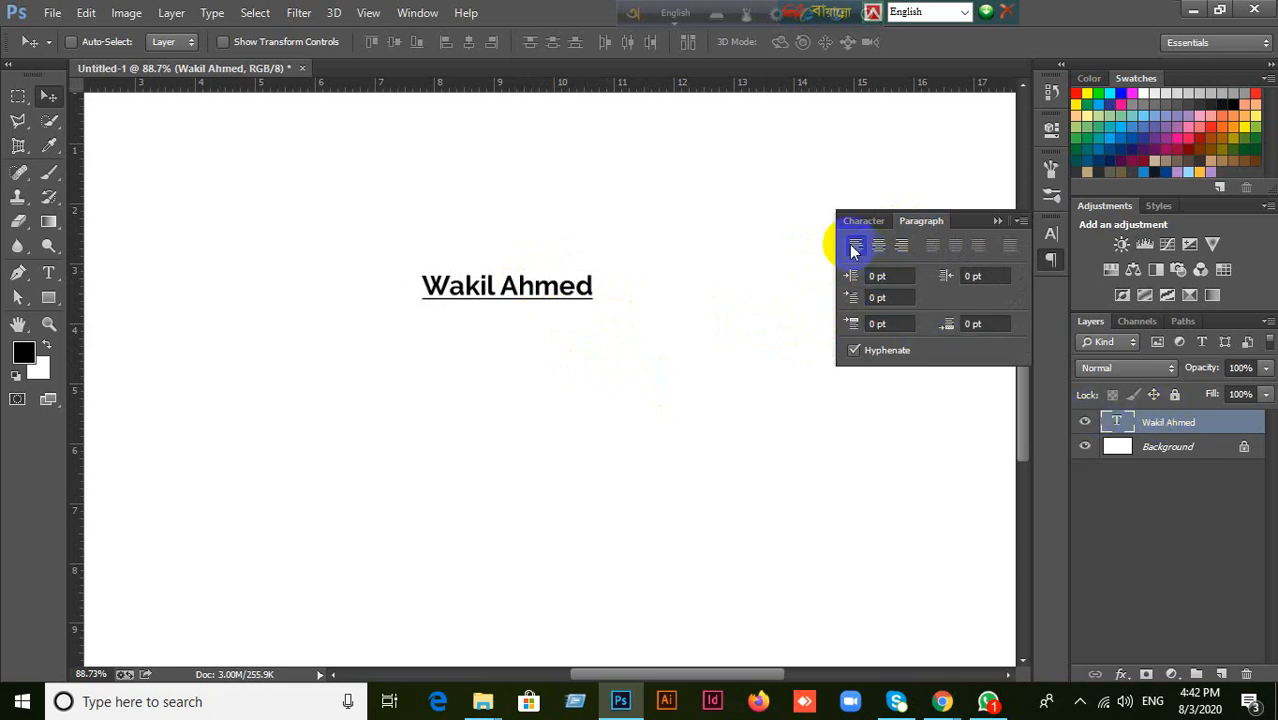
pyautogui.click(1120, 426)
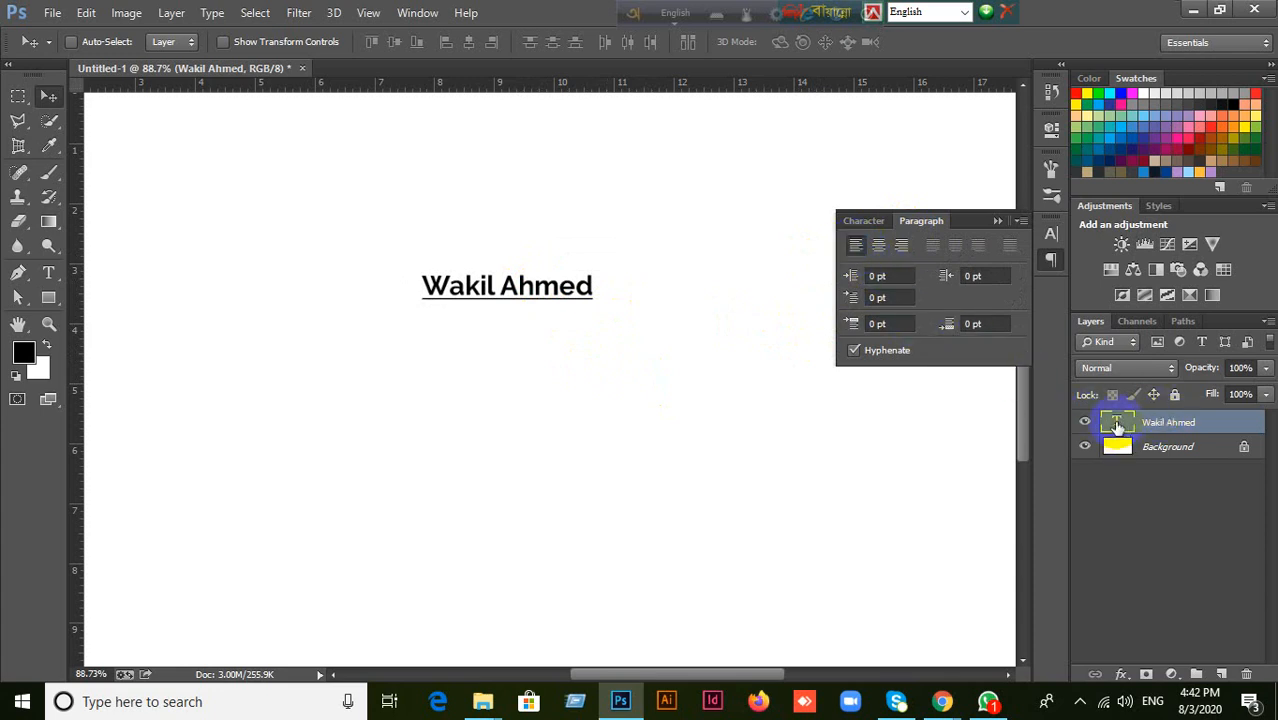
pyautogui.doubleClick(1118, 426)
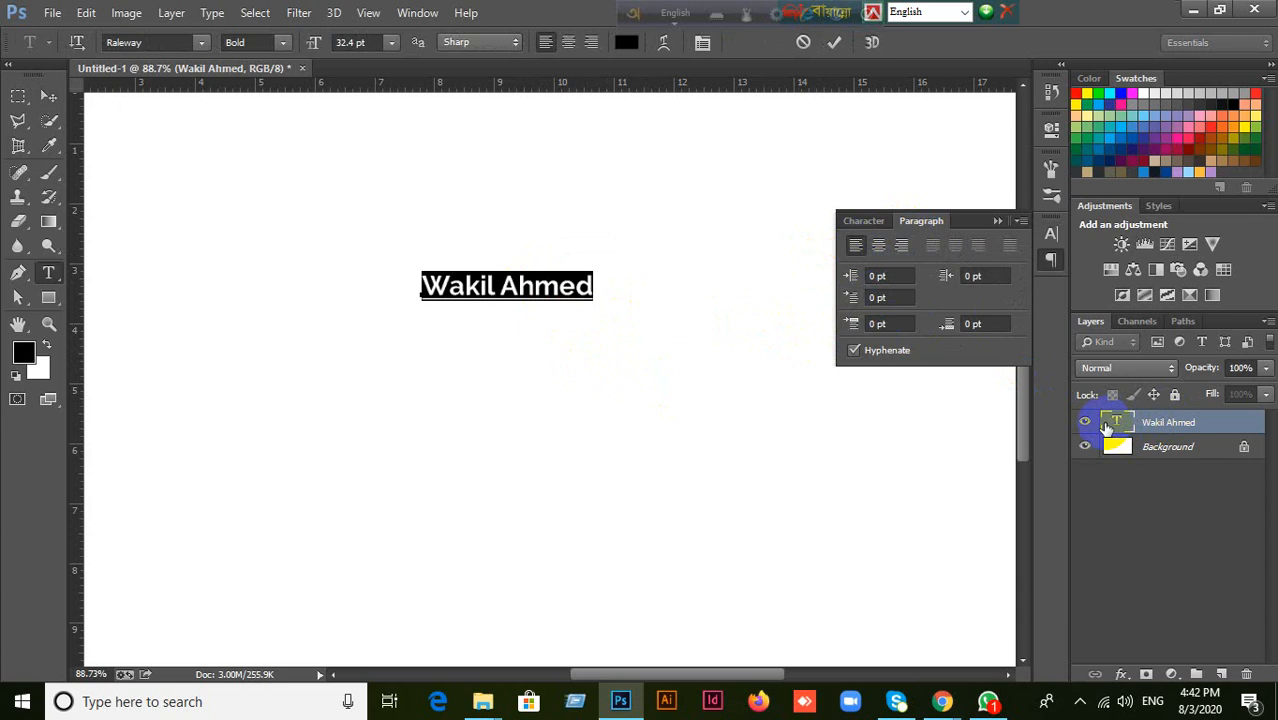
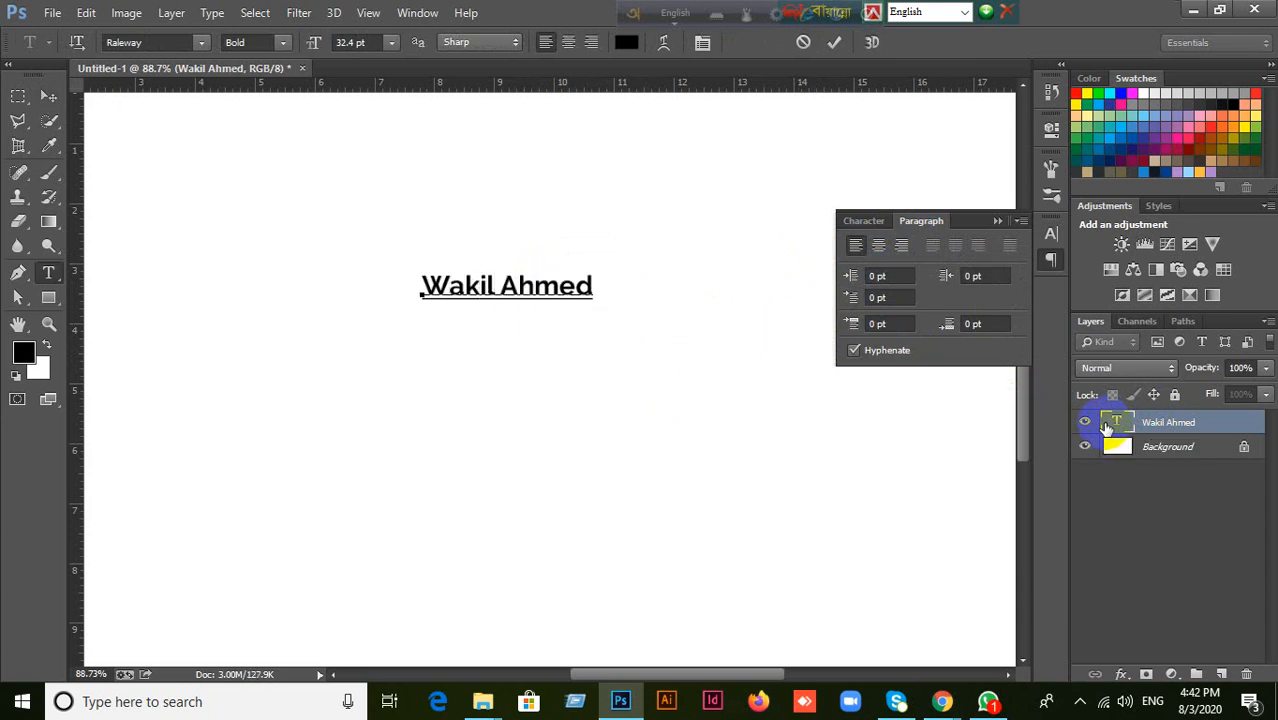
pyautogui.click(834, 43)
pyautogui.press('v')
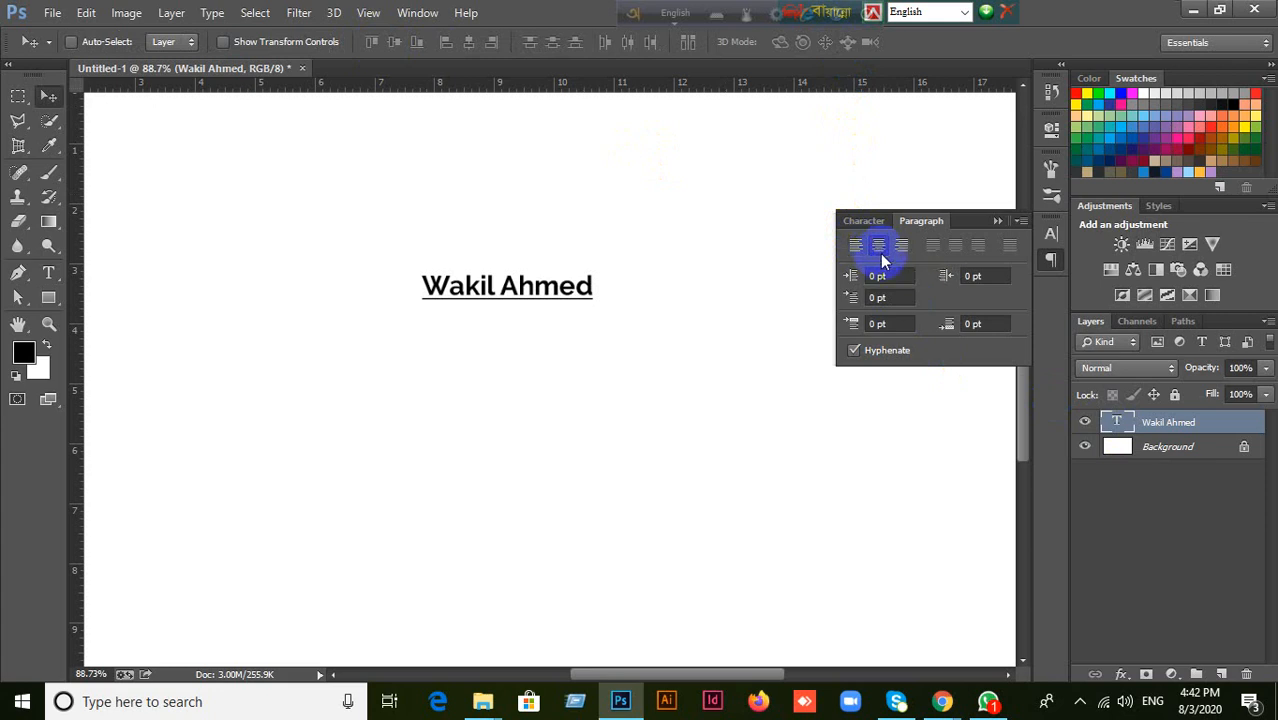
# Center-align the name text and retype the full name to try the centered alignment, committing the text.
pyautogui.click(877, 250)
pyautogui.click(1119, 424)
pyautogui.doubleClick(1119, 424)
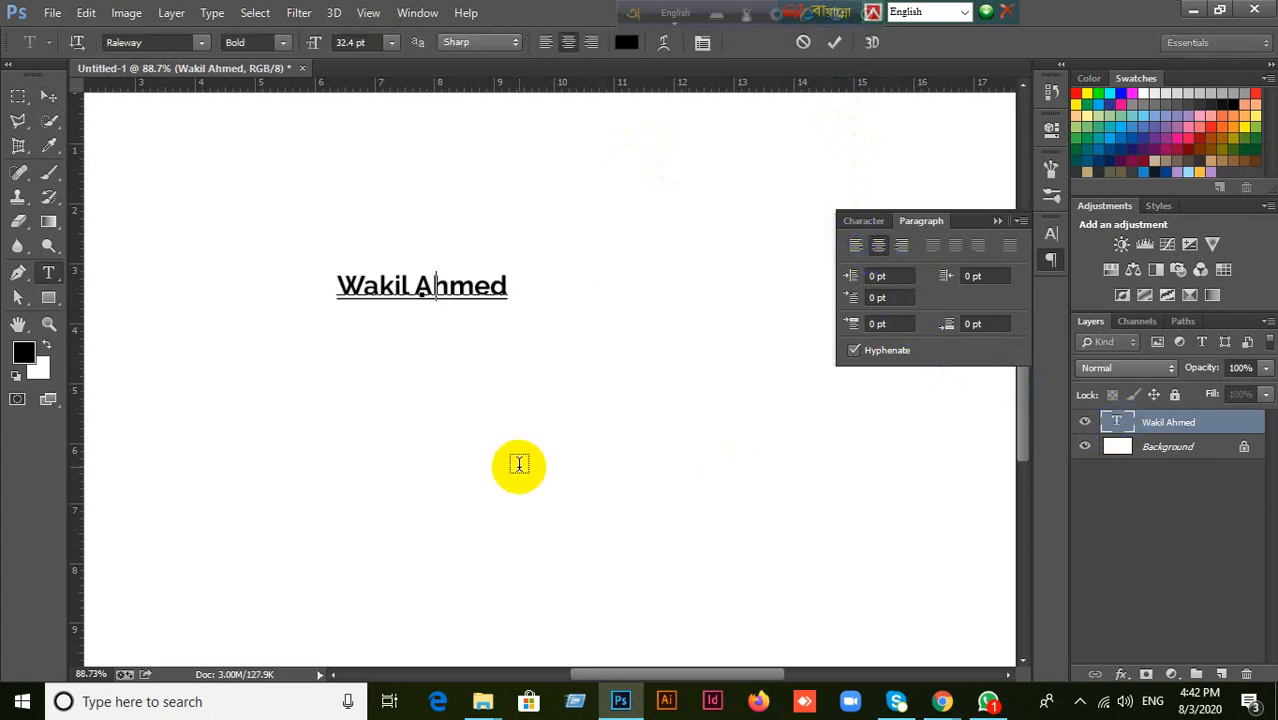
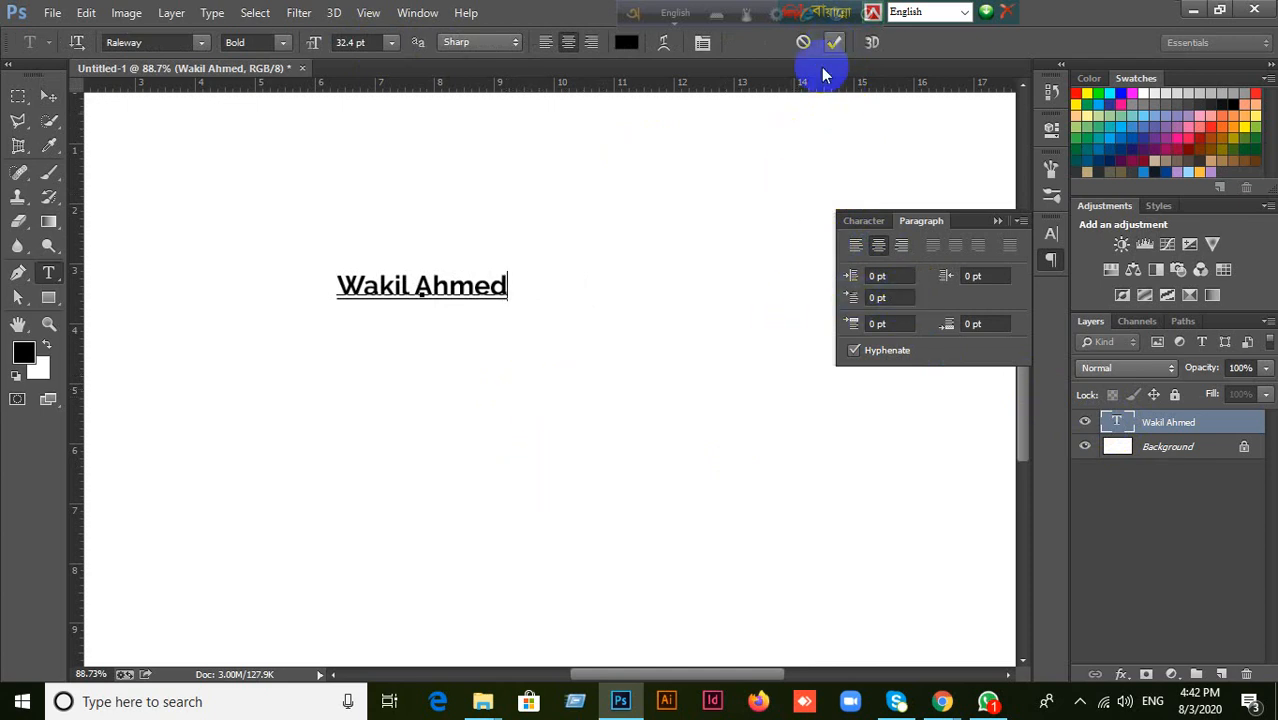
pyautogui.click(833, 43)
pyautogui.press('v')
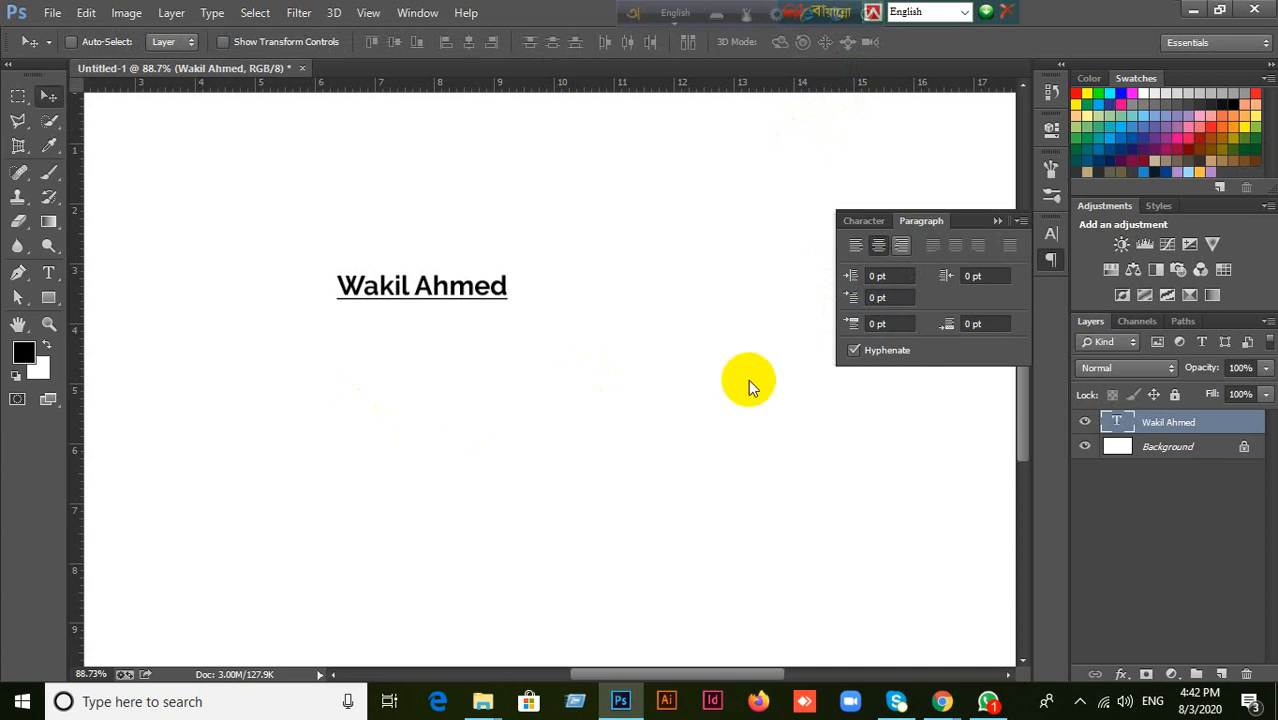
# Right-align the name text, retype the full name with that alignment and commit it.
pyautogui.click(900, 246)
pyautogui.doubleClick(1116, 421)
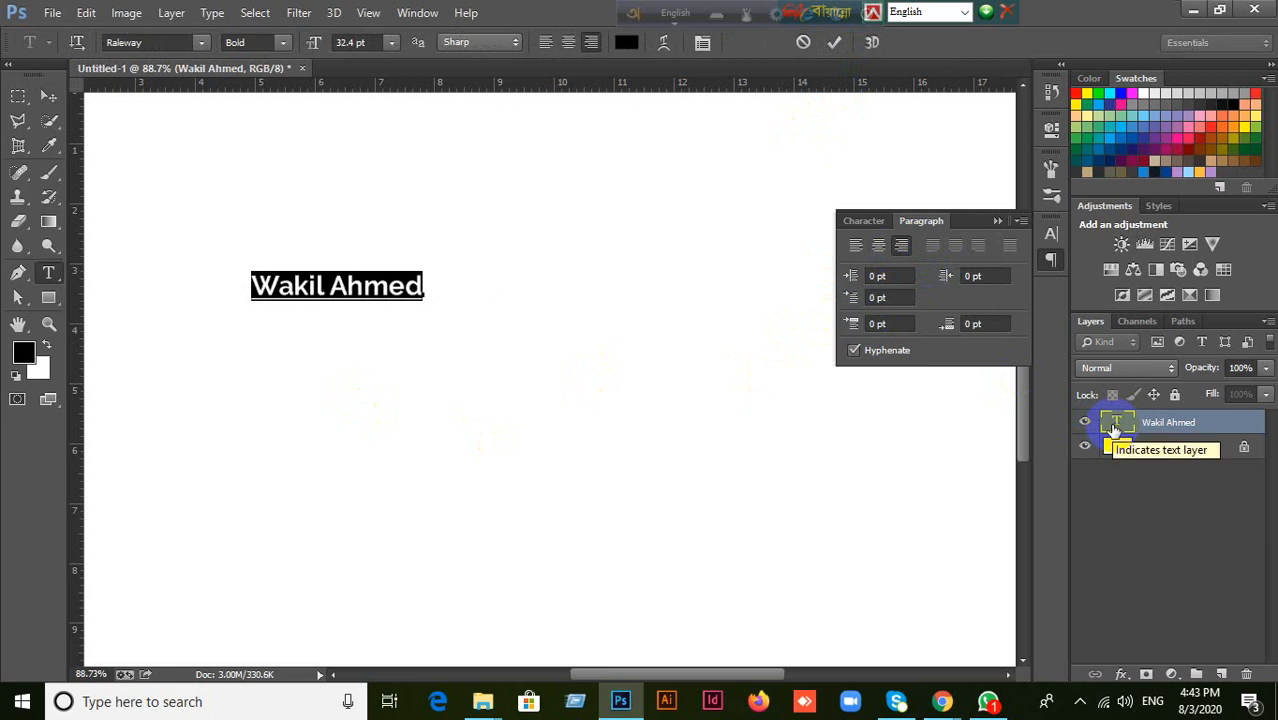
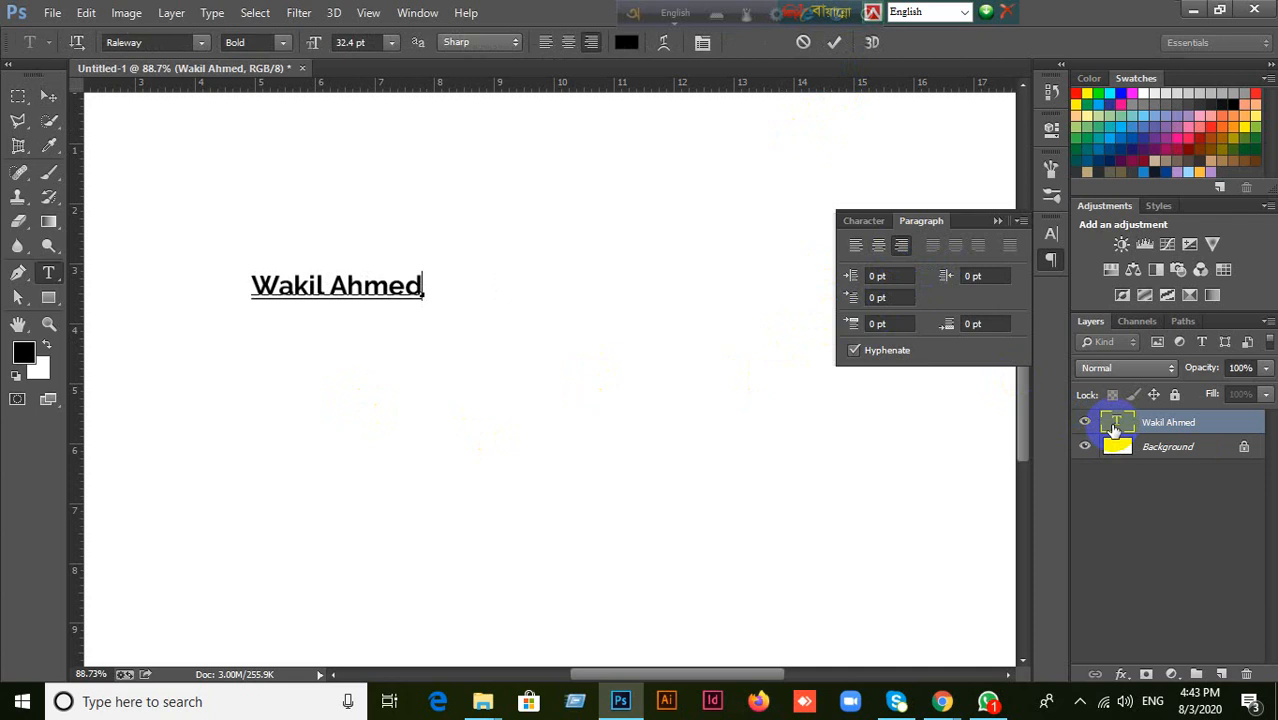
pyautogui.click(48, 96)
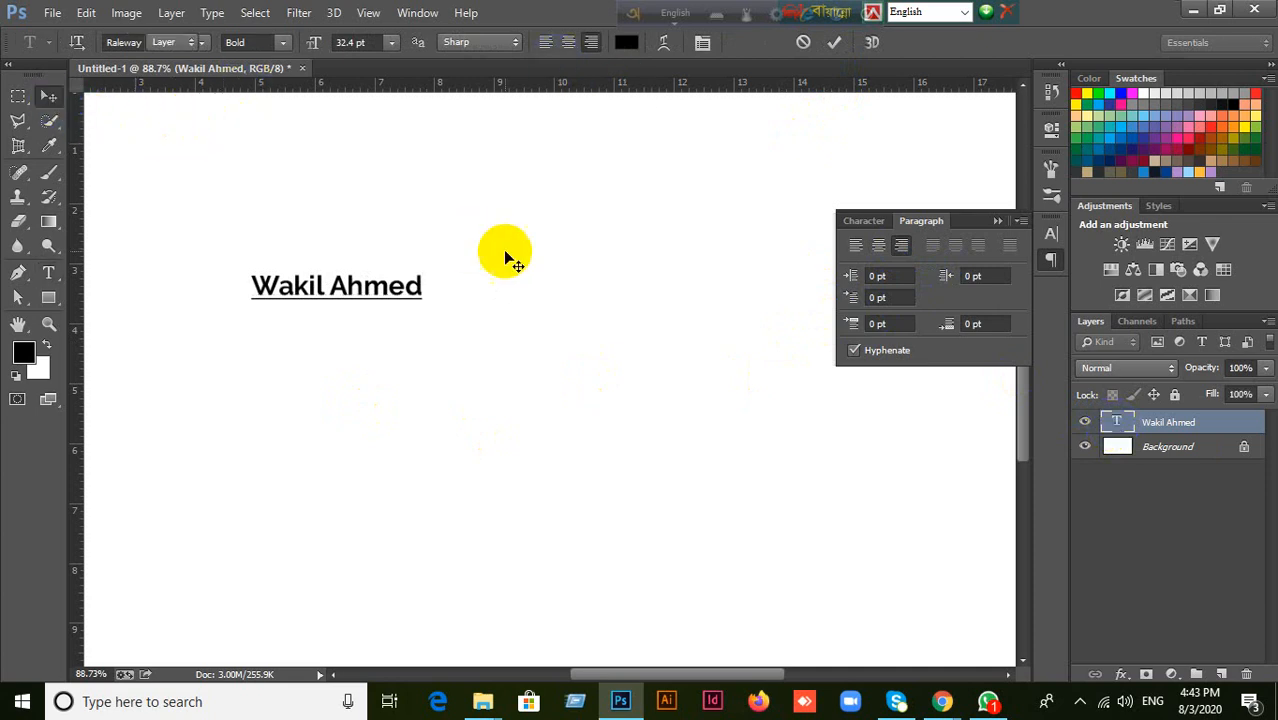
# Move the right-aligned name text slightly right and up on the canvas.
pyautogui.moveTo(405, 284); pyautogui.dragTo(454, 271)
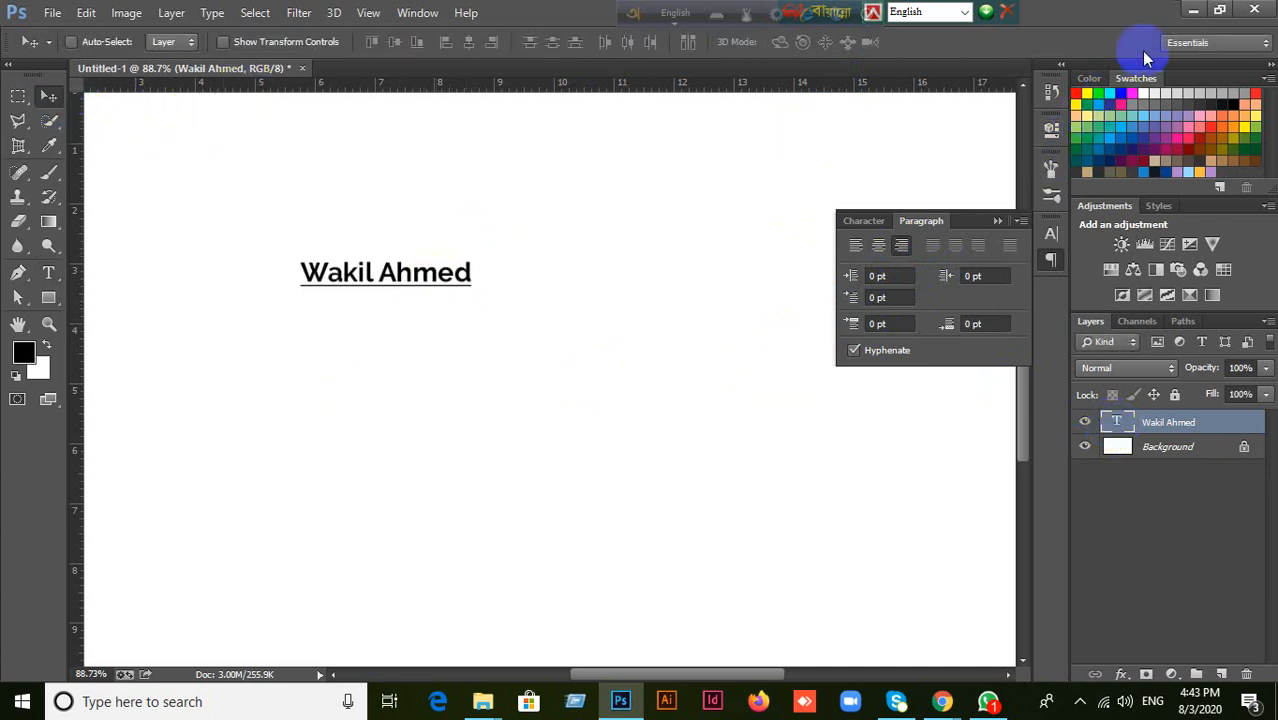
# Switch to the desktop, refresh it and open the Project For Student folder.
pyautogui.click(1192, 11)
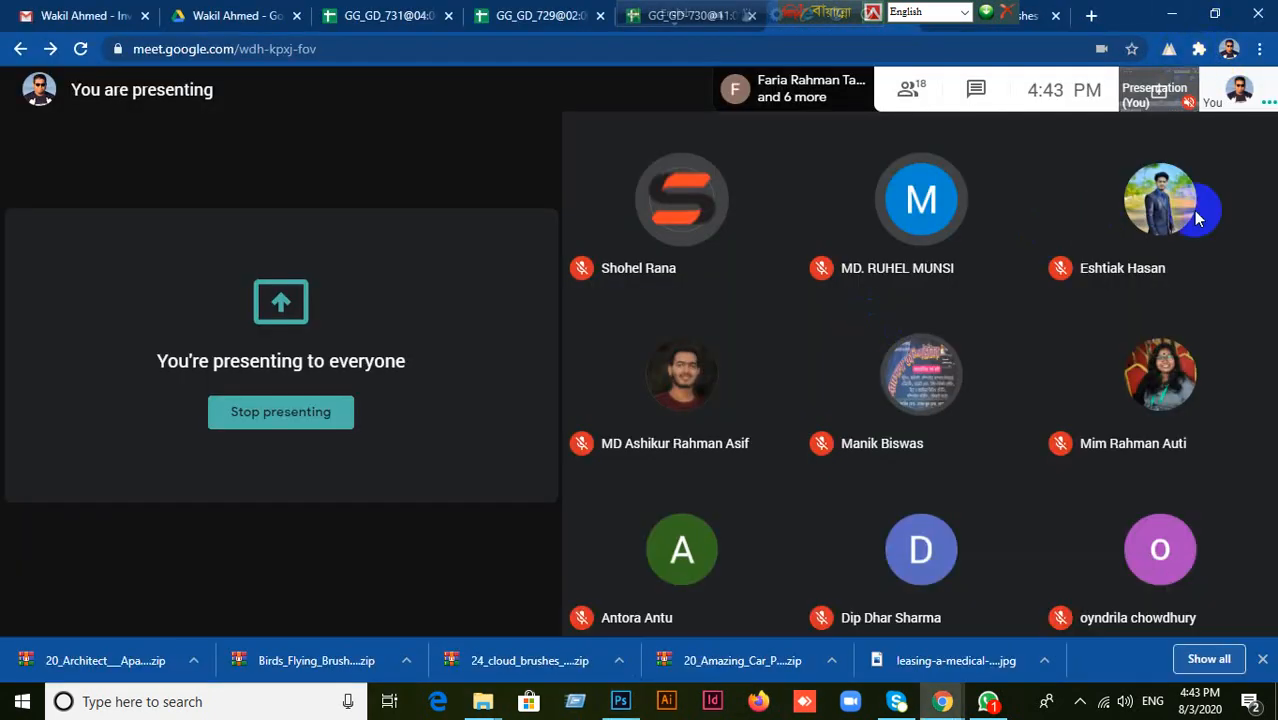
pyautogui.click(1172, 14)
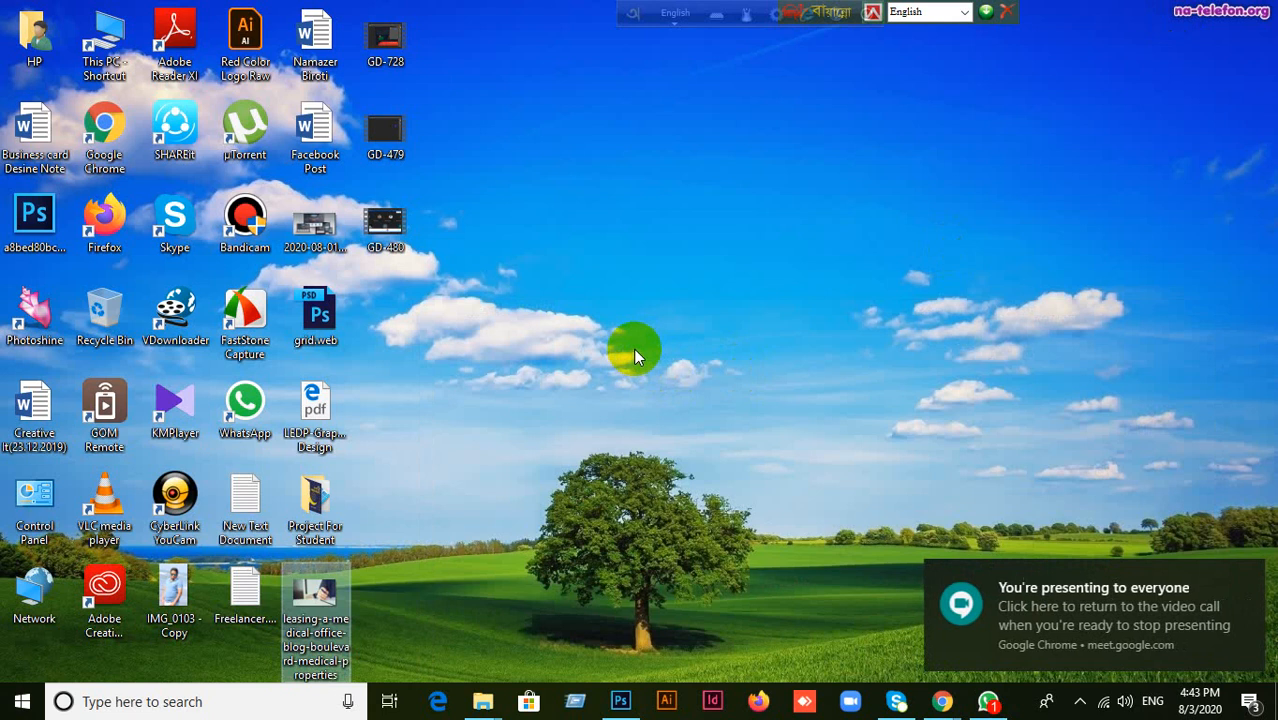
pyautogui.click(555, 203)
pyautogui.rightClick(552, 198)
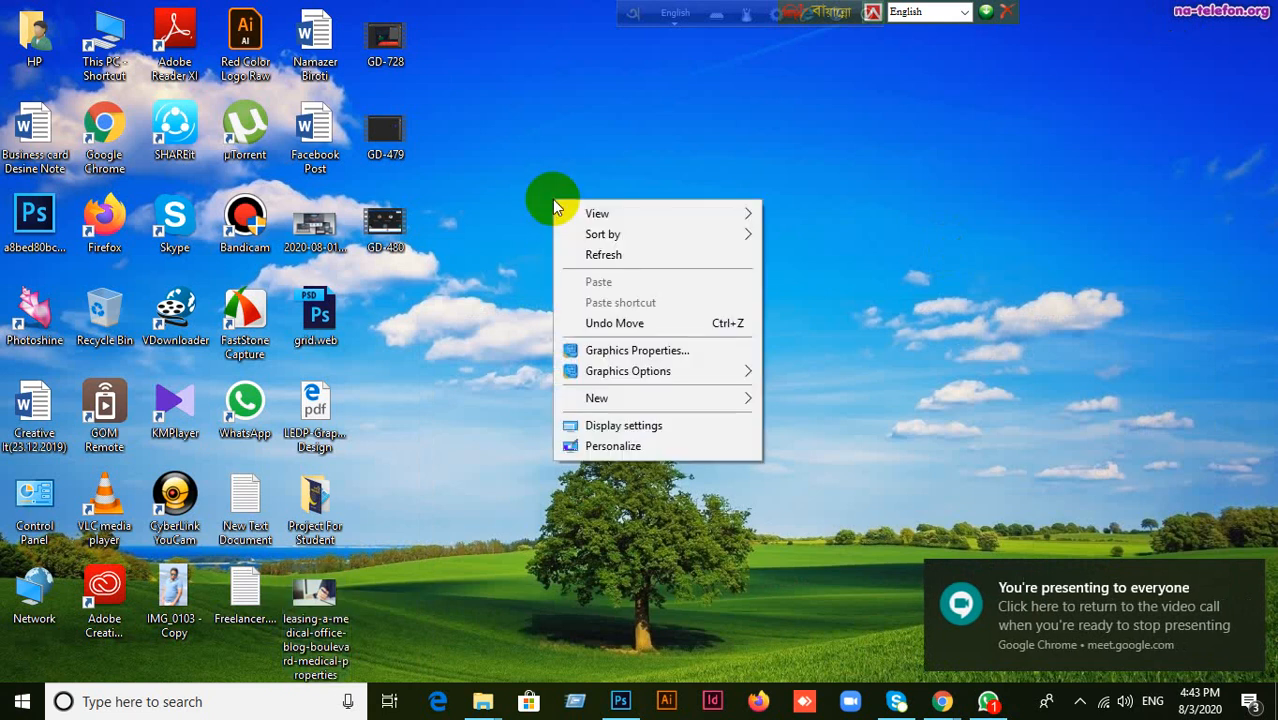
pyautogui.click(603, 251)
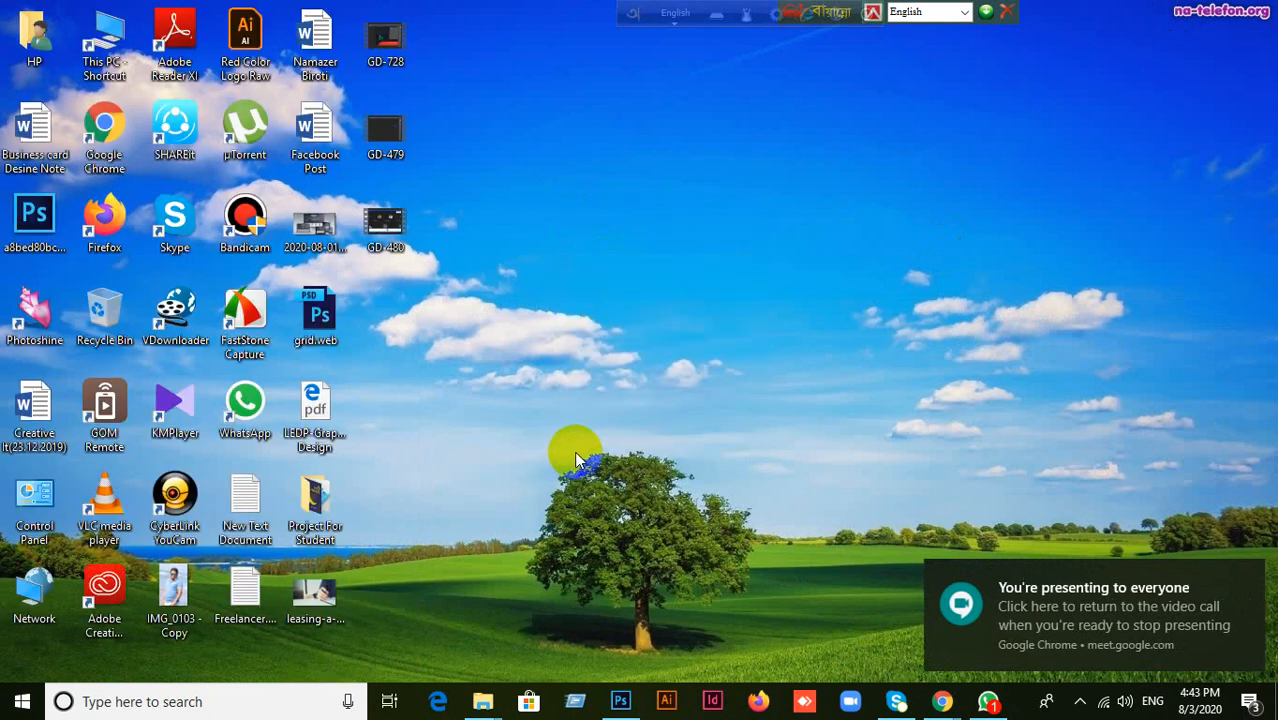
pyautogui.doubleClick(303, 527)
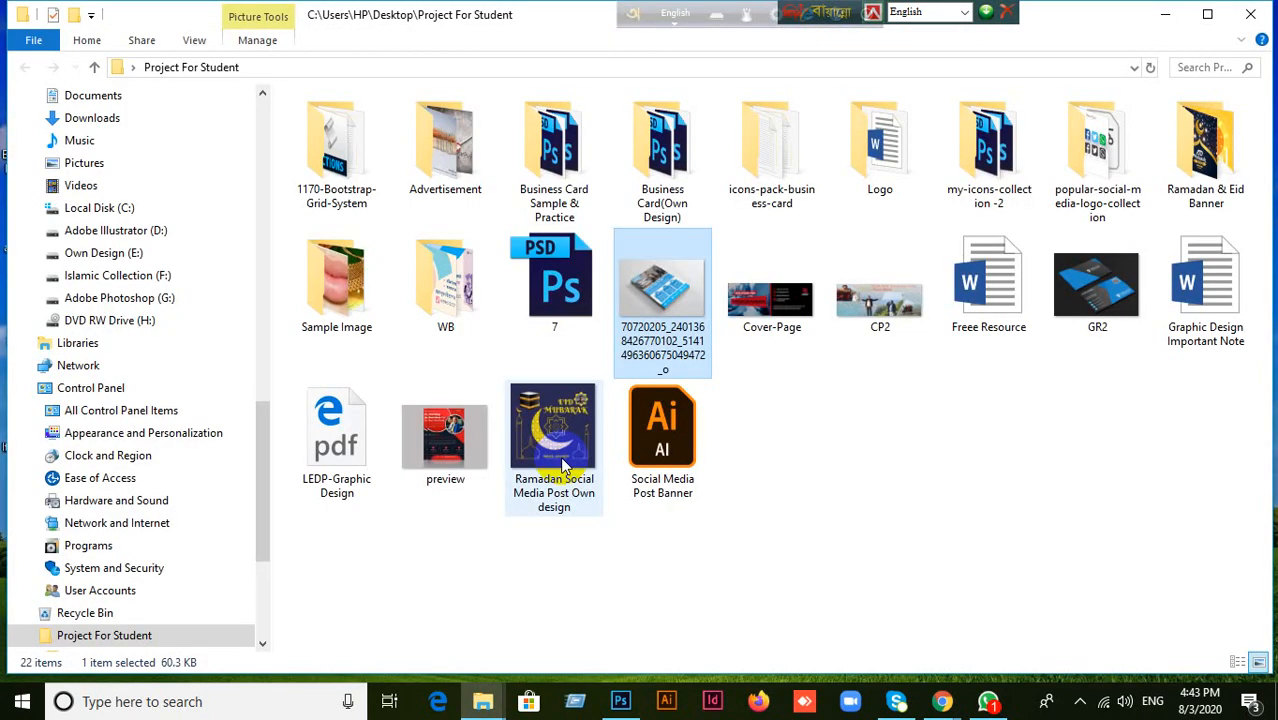
# Try to bring the GR2 image from the folder into Photoshop, and return to the Project For Student folder in File Explorer.
pyautogui.click(1100, 312)
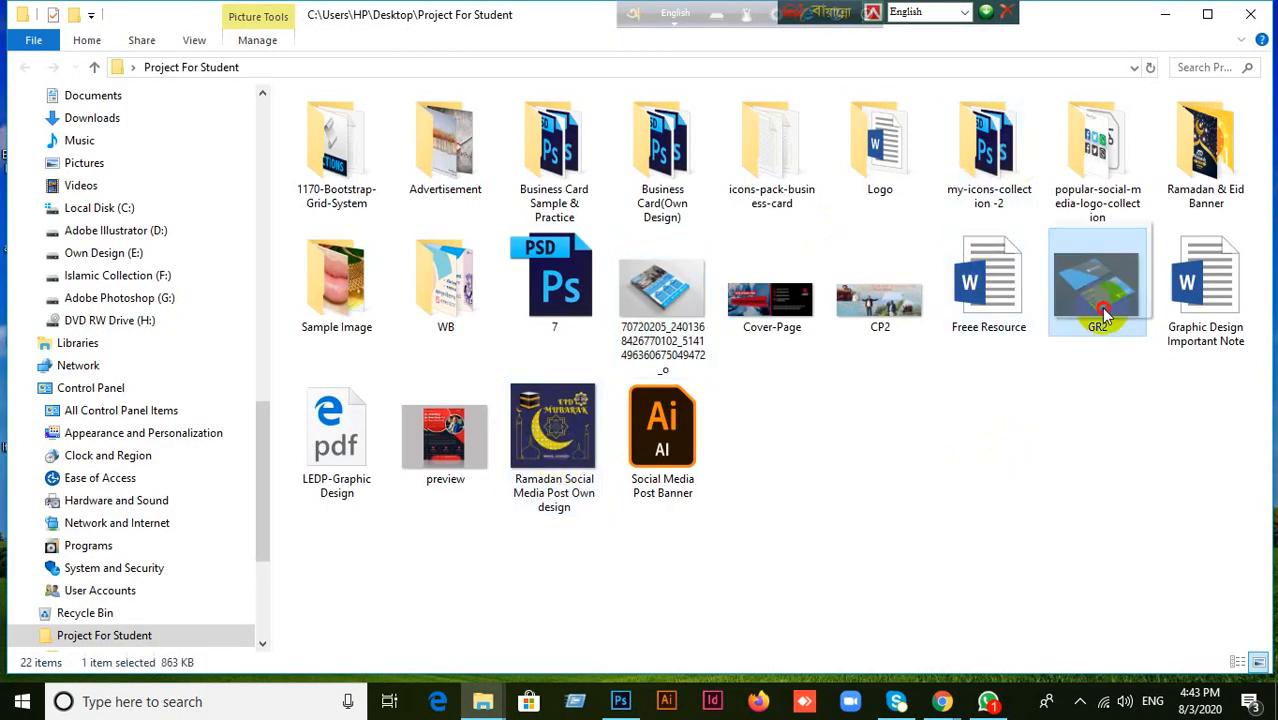
pyautogui.moveTo(1103, 315); pyautogui.dragTo(562, 5)
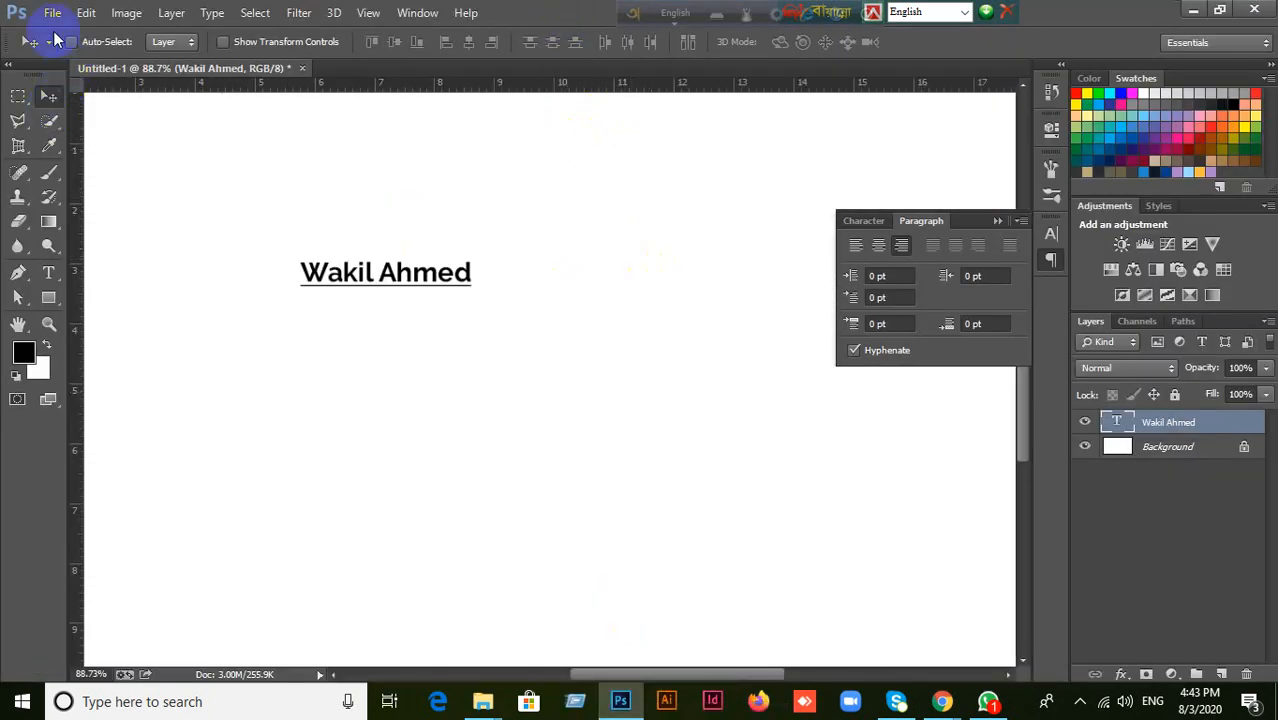
pyautogui.click(484, 704)
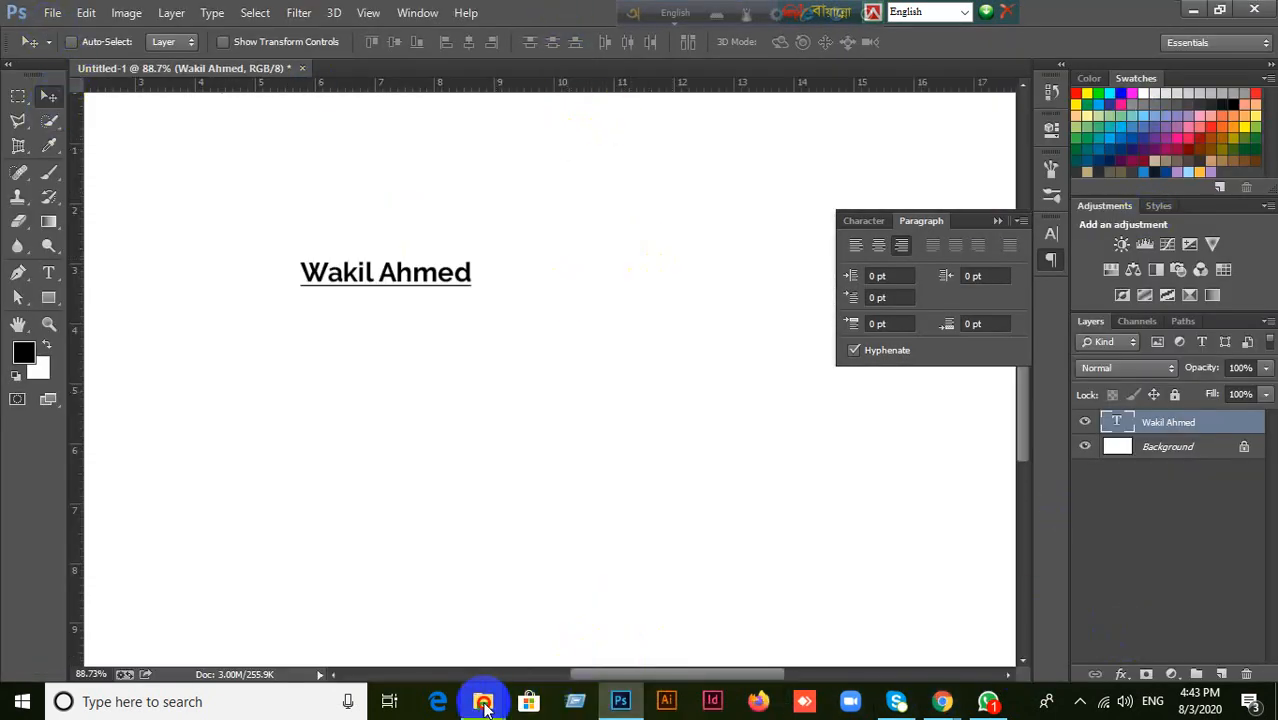
pyautogui.click(478, 640)
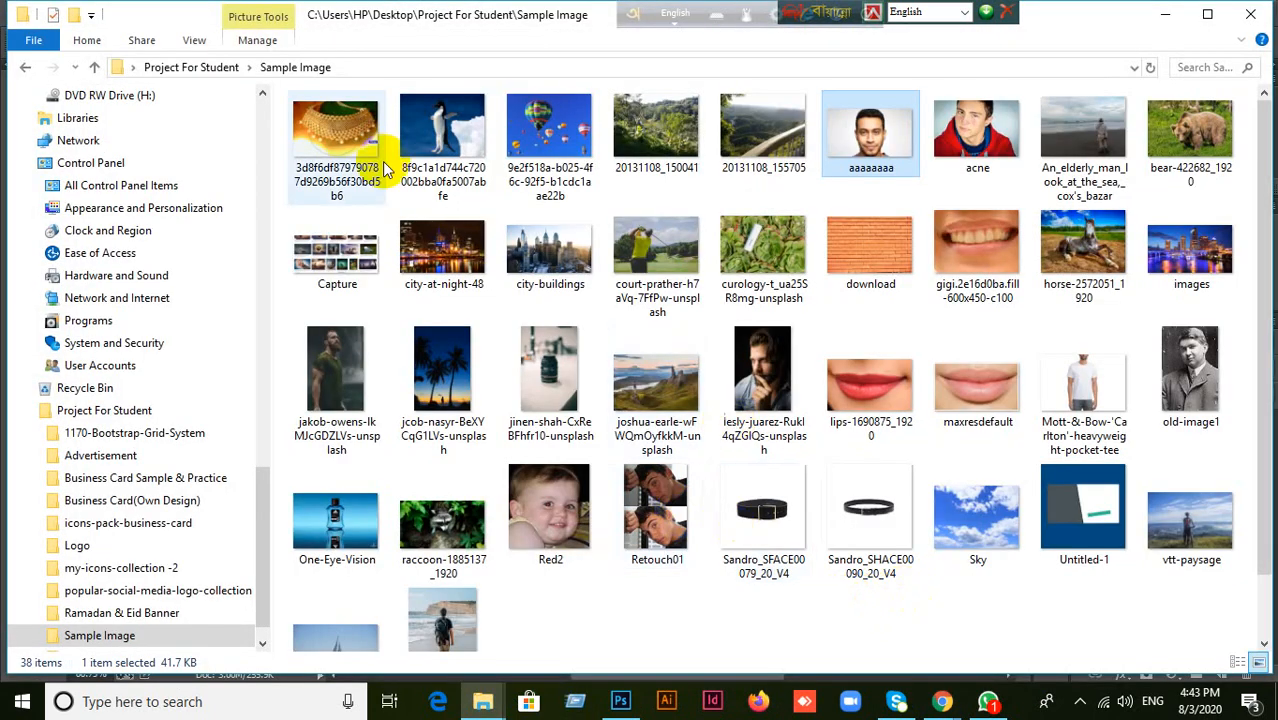
pyautogui.click(28, 72)
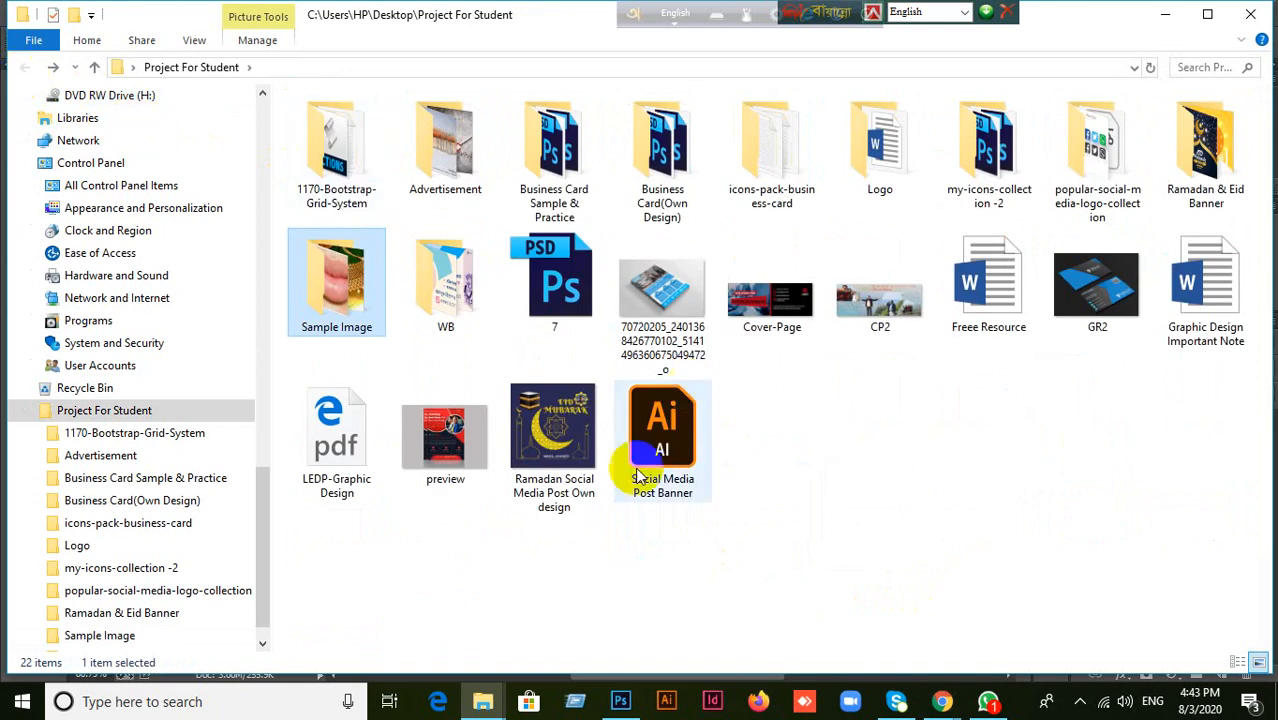
# Switch back to Photoshop and open the GR2 image from the Project For Student folder on the desktop.
pyautogui.click(621, 699)
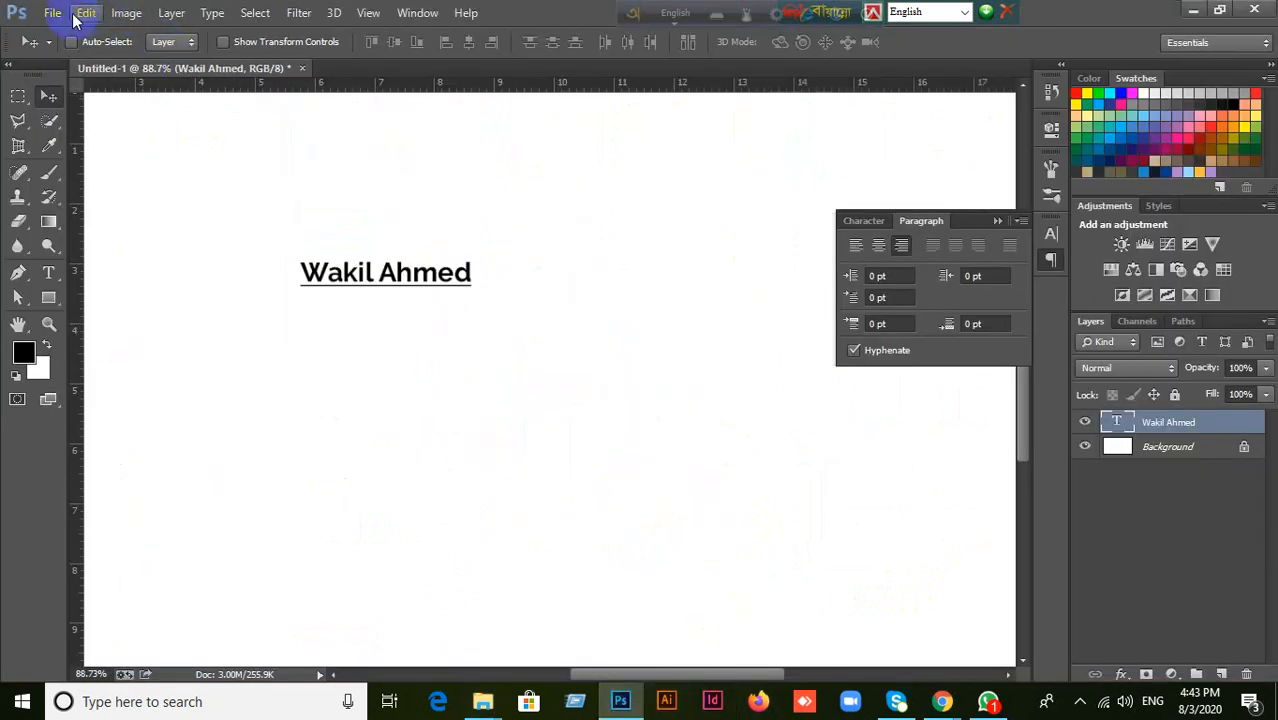
pyautogui.click(52, 12)
pyautogui.click(72, 52)
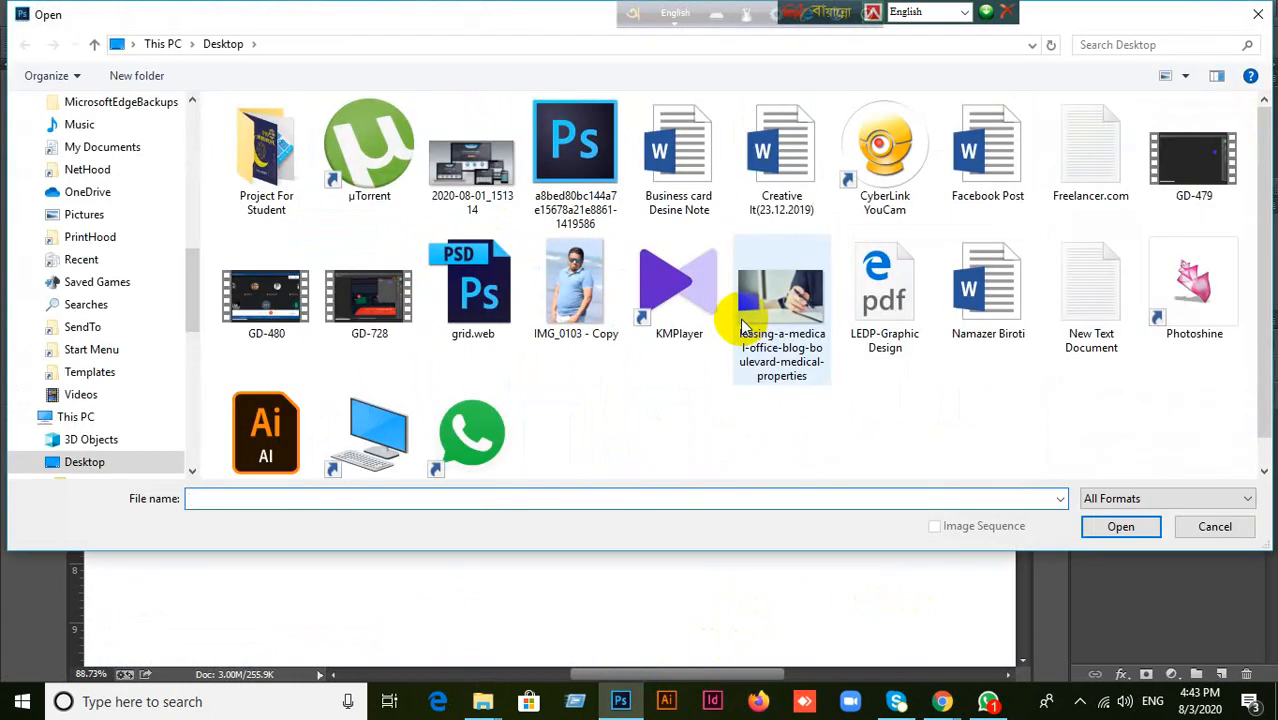
pyautogui.scroll(2, 110, 183)
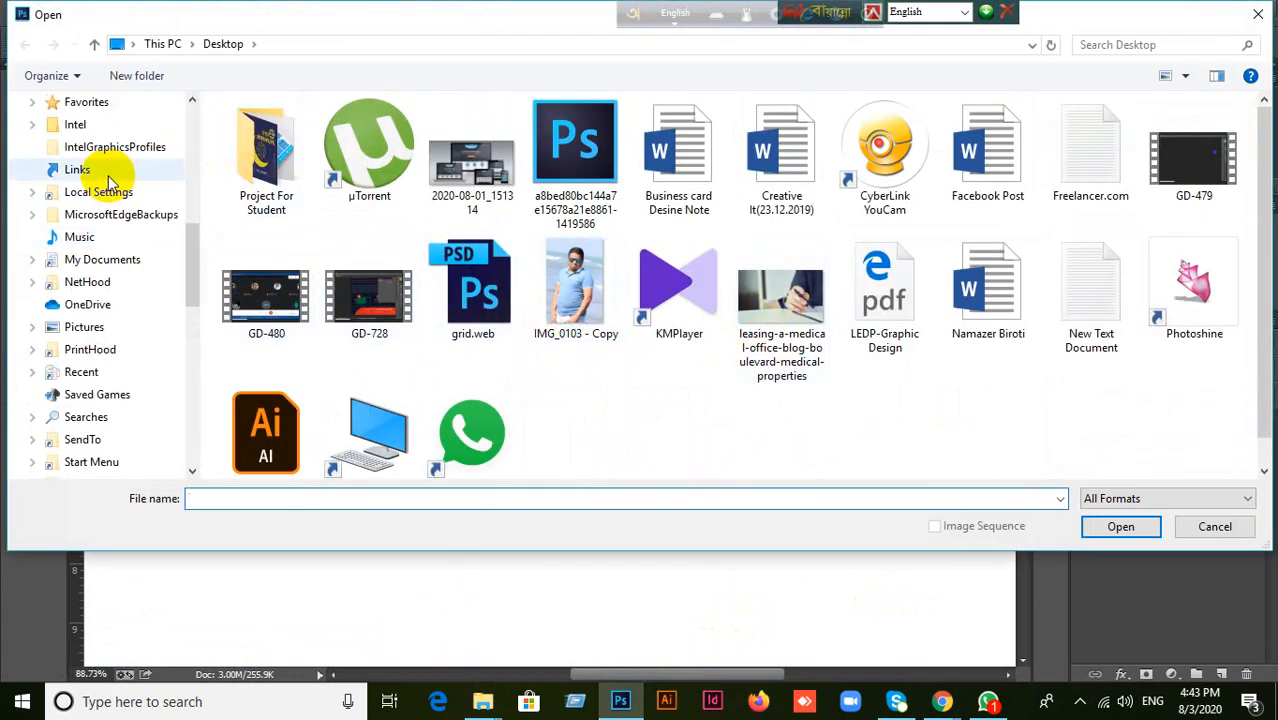
pyautogui.scroll(8, 110, 183)
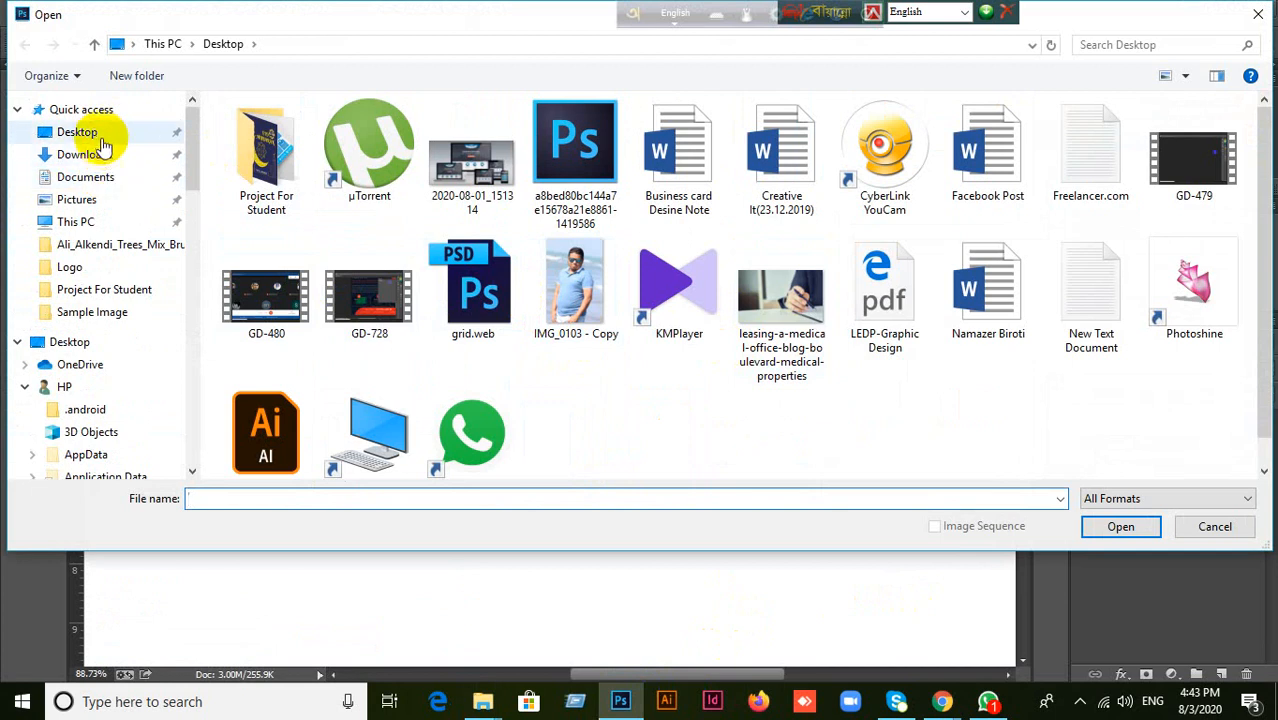
pyautogui.scroll(-10, 105, 130)
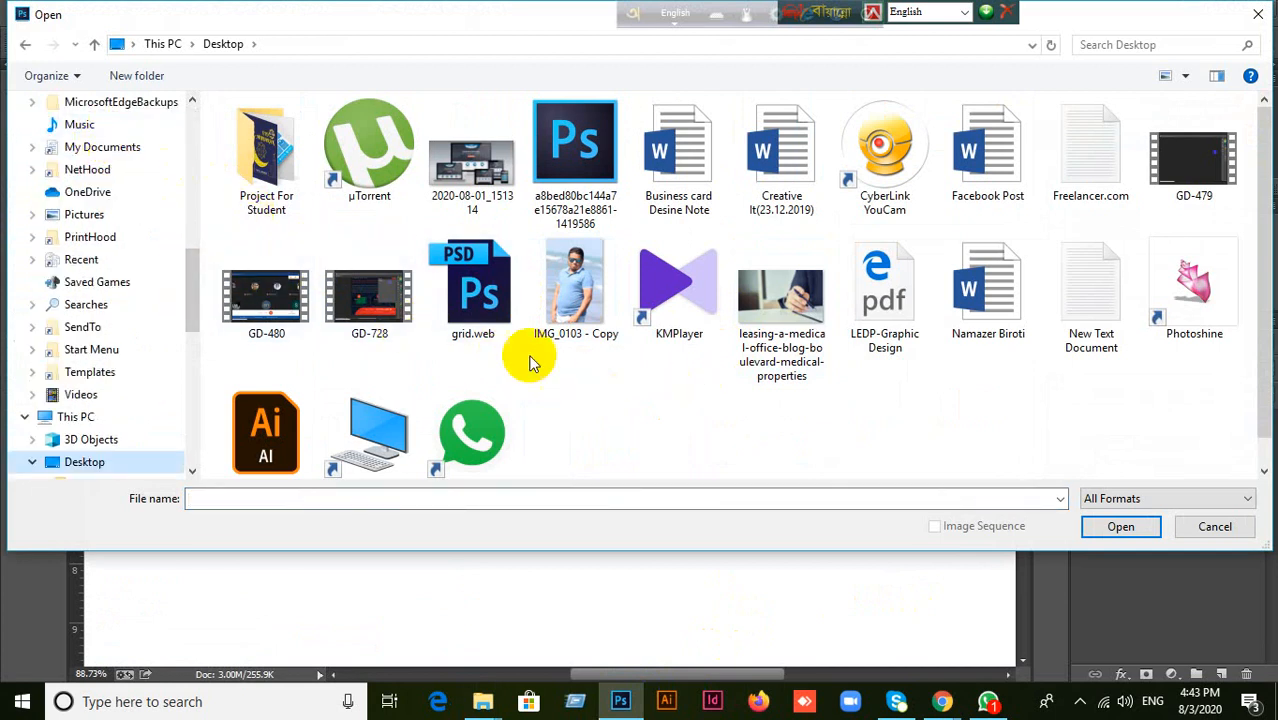
pyautogui.click(290, 195)
pyautogui.doubleClick(290, 195)
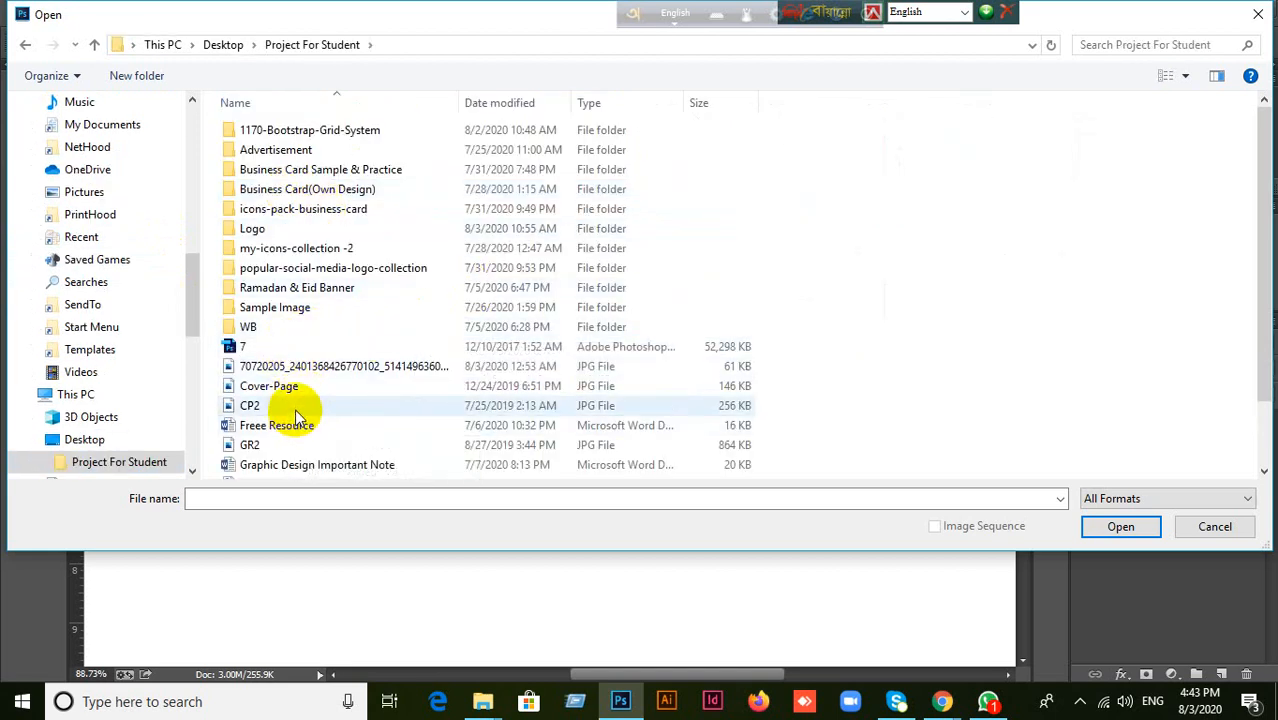
pyautogui.click(285, 447)
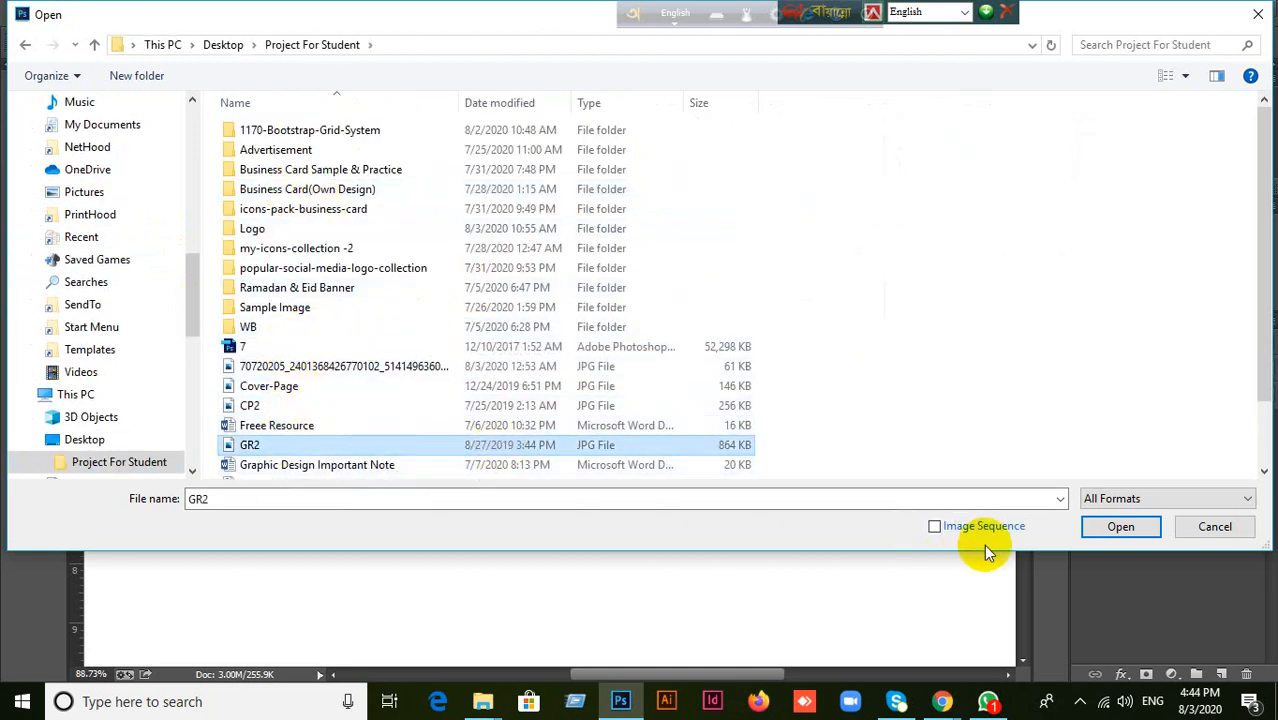
pyautogui.click(1119, 527)
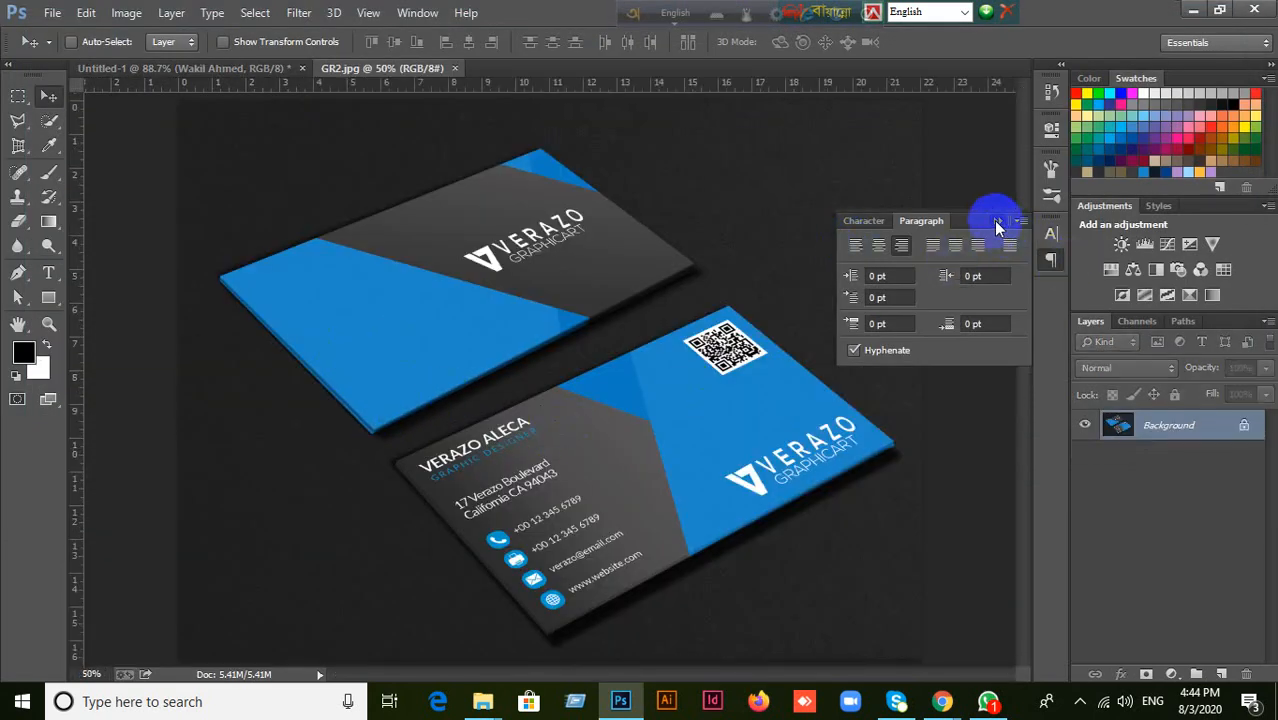
# Collapse the Paragraph settings and perspective-crop the image to the four corners of the lower business card with the QR code.
pyautogui.click(996, 222)
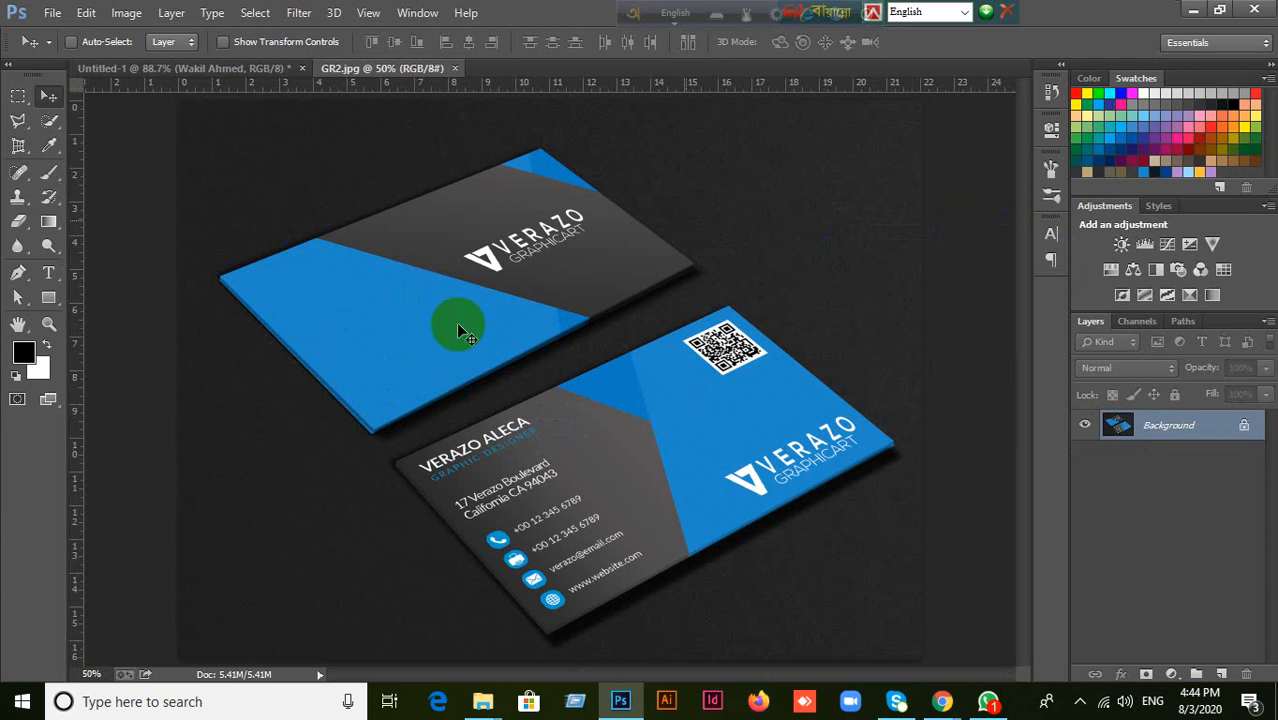
pyautogui.click(20, 146)
pyautogui.click(396, 461)
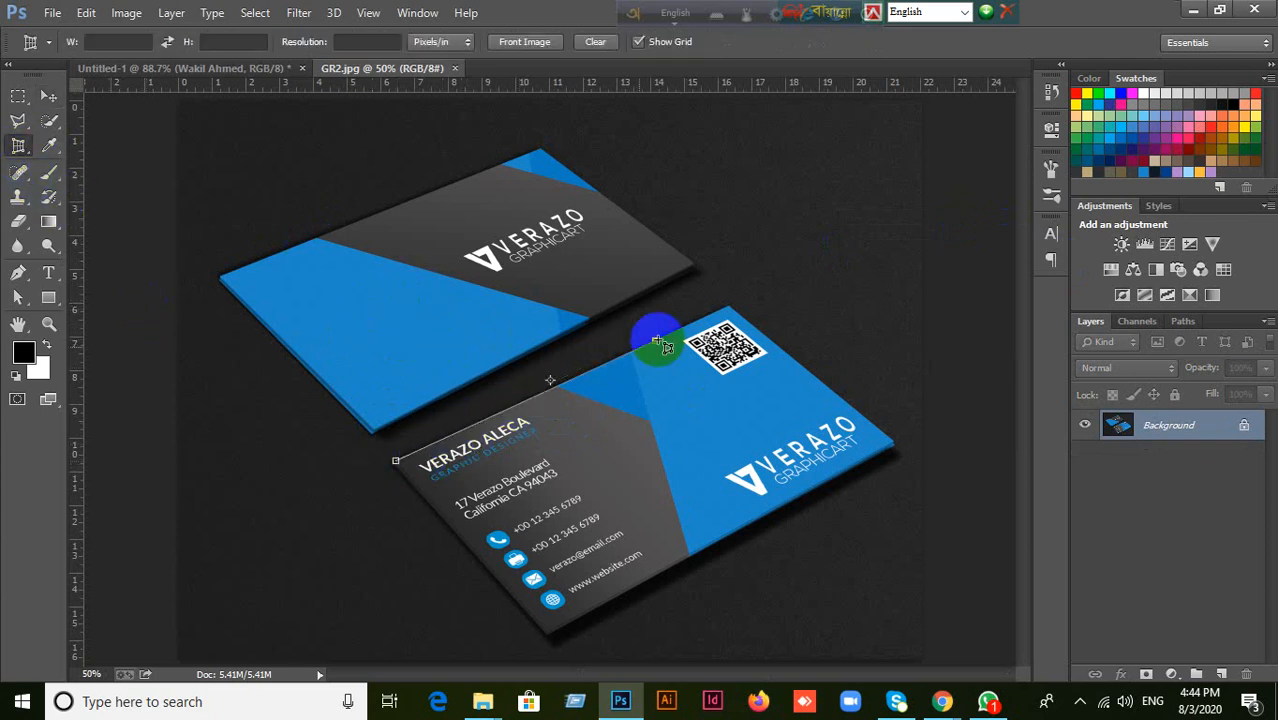
pyautogui.click(729, 306)
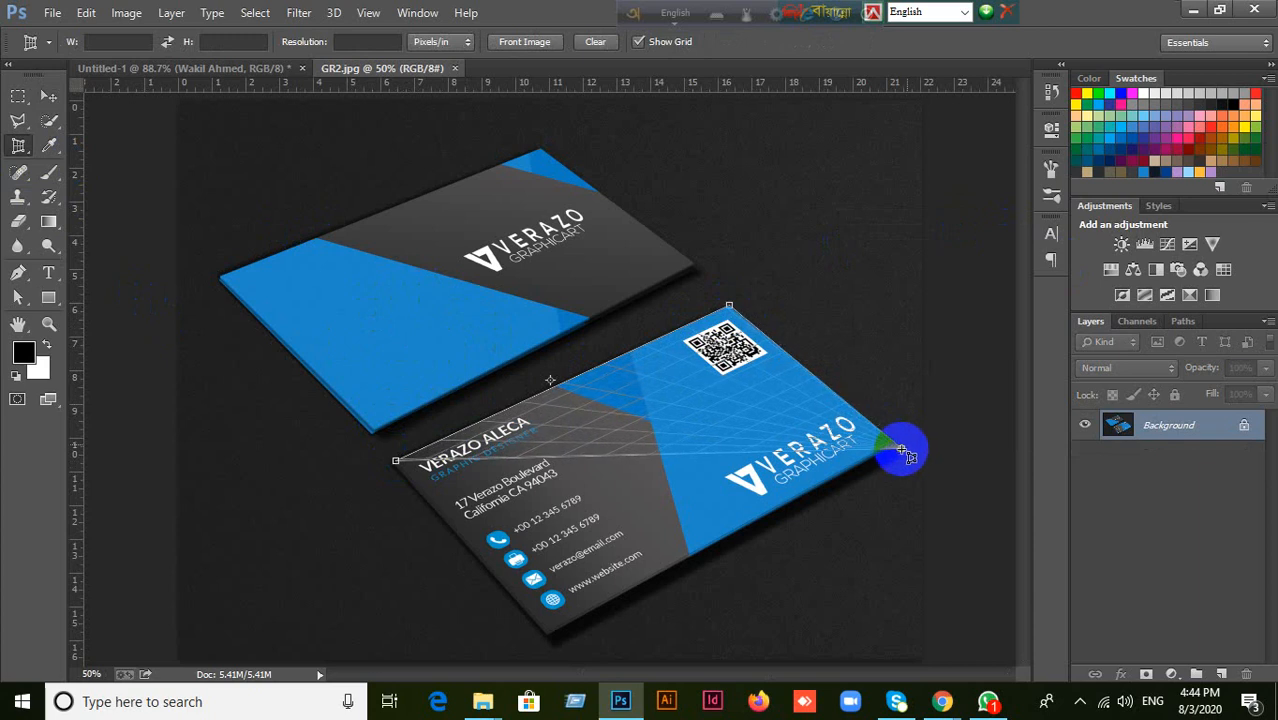
pyautogui.click(898, 447)
pyautogui.click(579, 625)
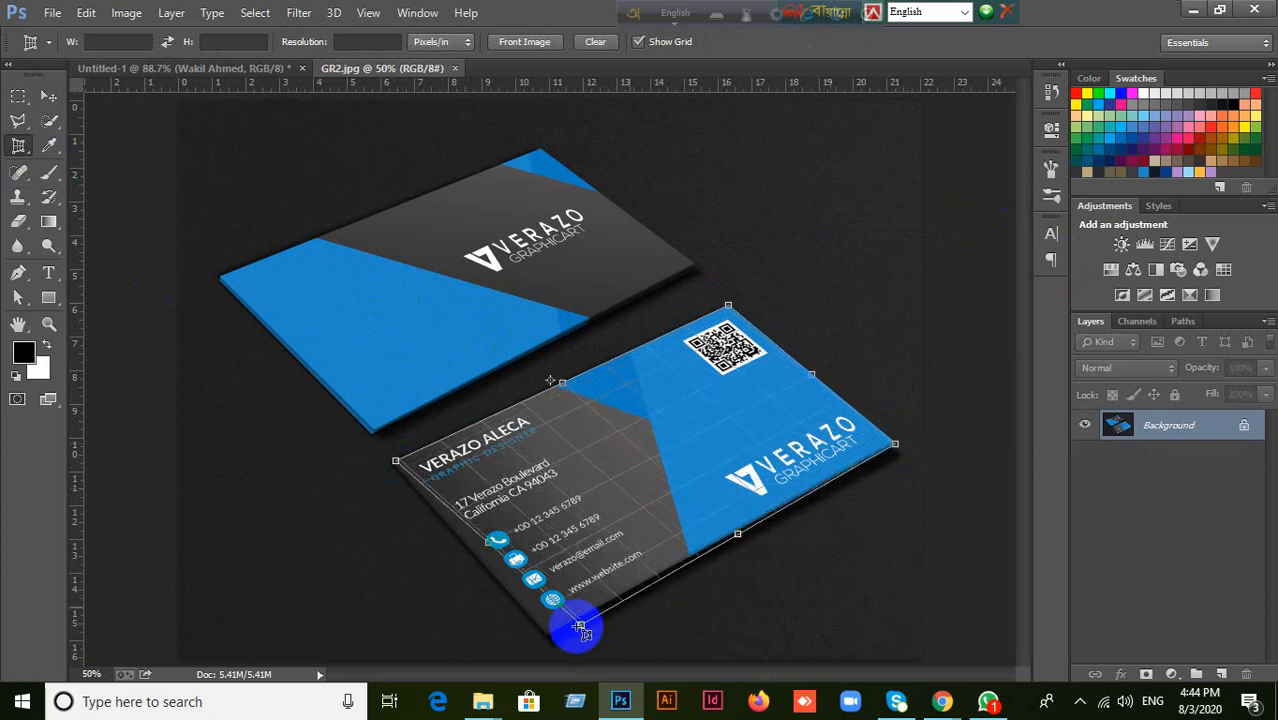
pyautogui.moveTo(579, 628); pyautogui.dragTo(545, 633)
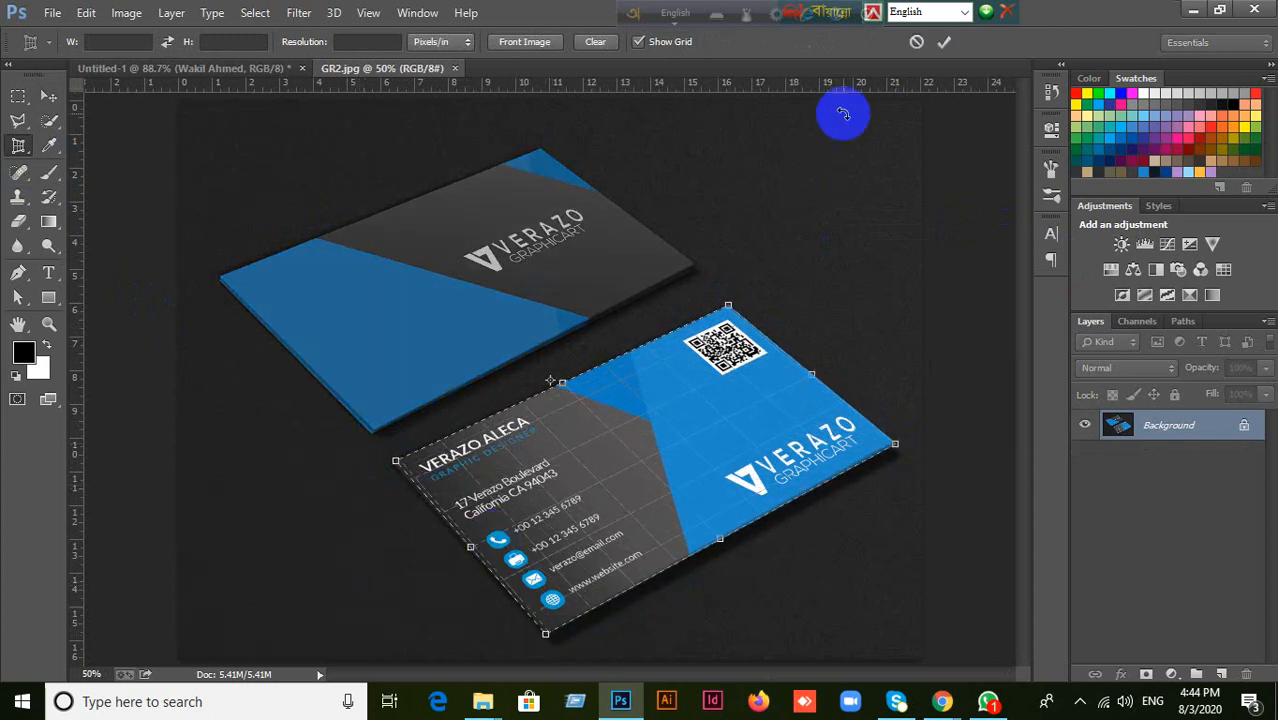
pyautogui.click(944, 44)
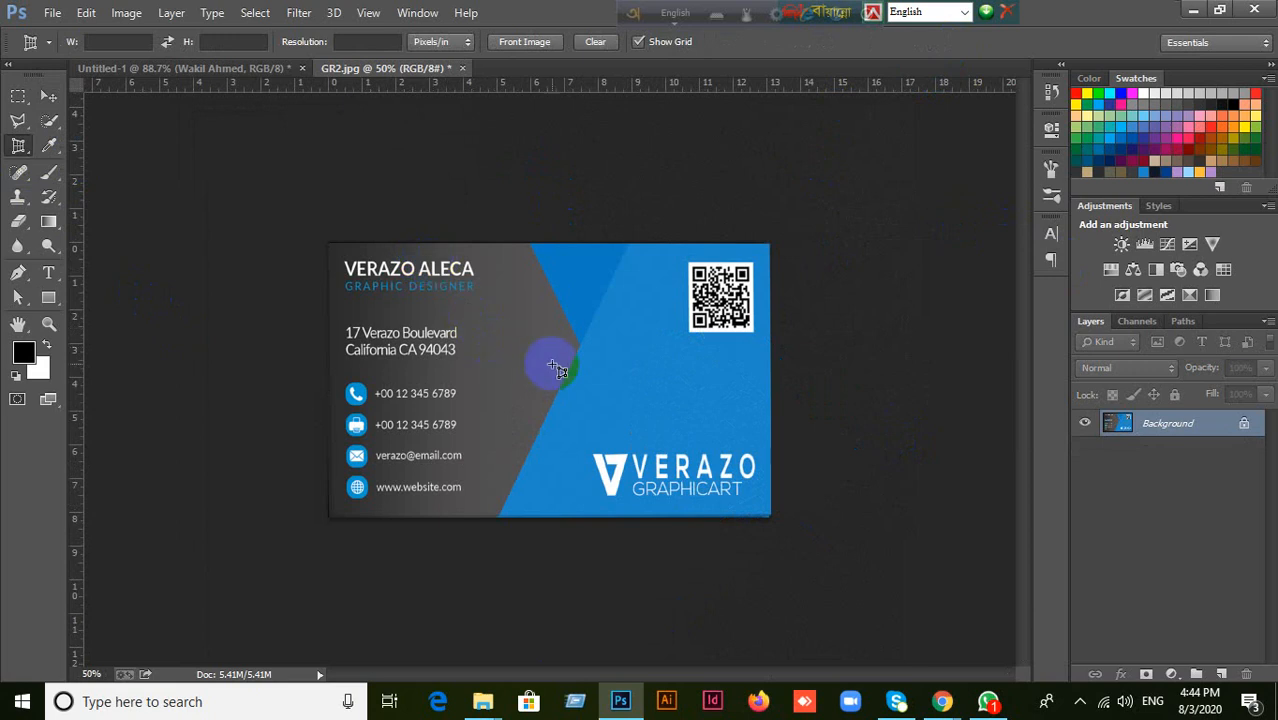
pyautogui.click(48, 96)
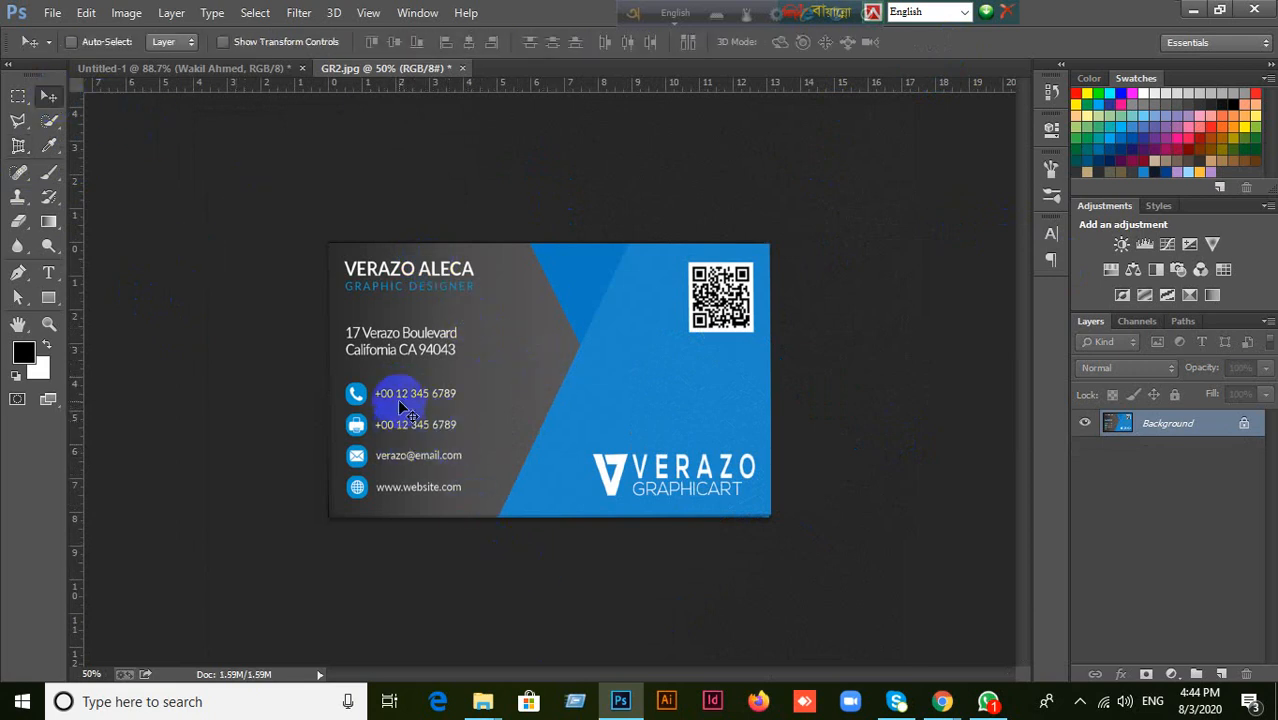
# Show the Character settings, add a sample phone number text above the card's phone line and move it right.
pyautogui.click(1051, 233)
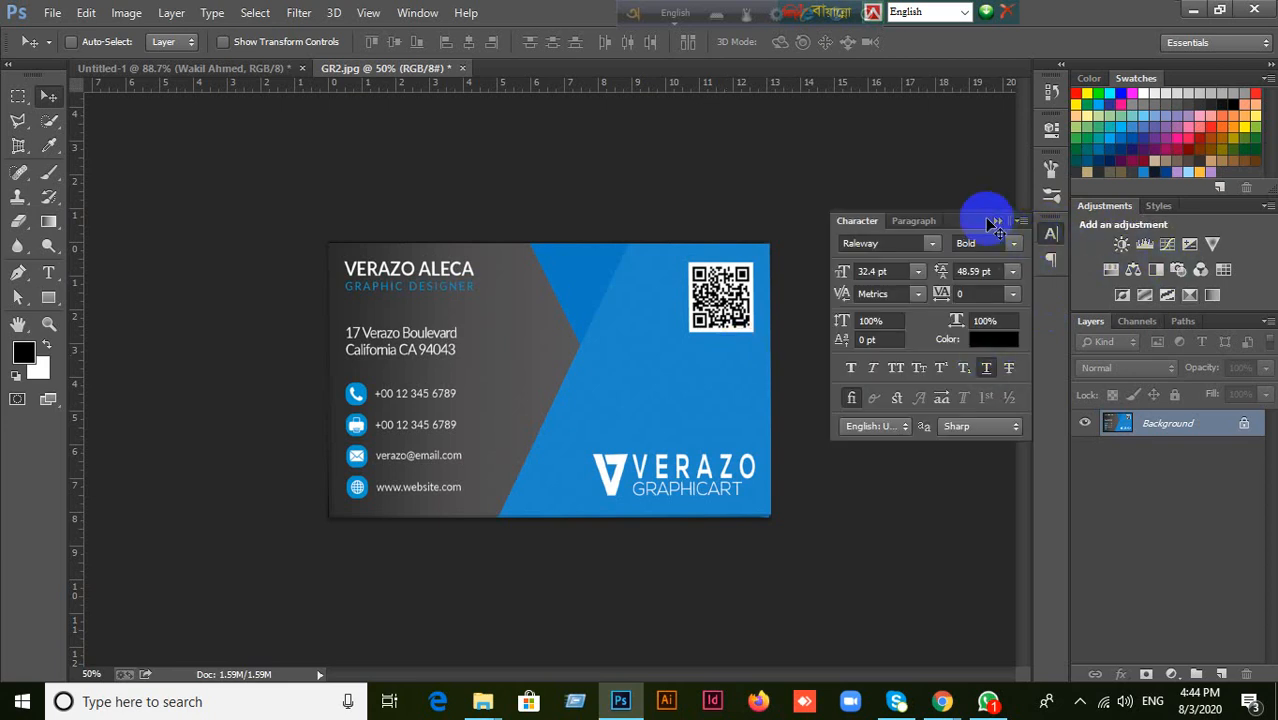
pyautogui.click(48, 272)
pyautogui.click(382, 380)
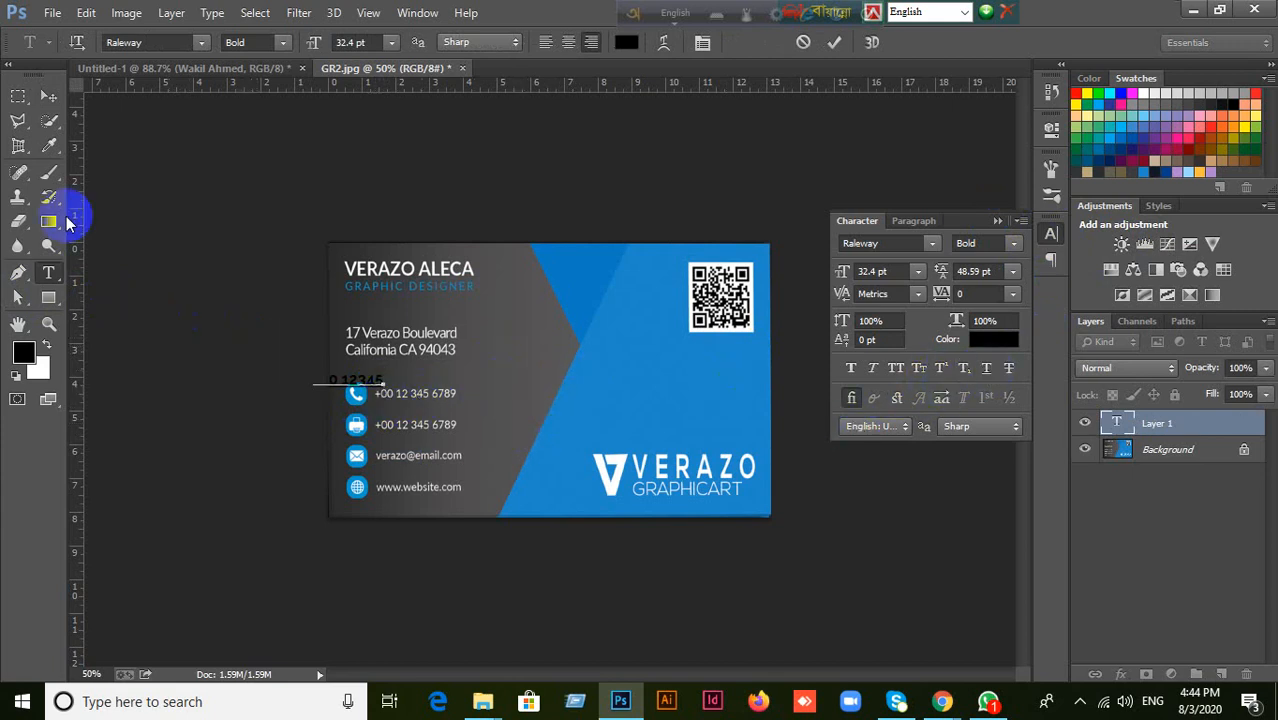
pyautogui.click(48, 97)
pyautogui.moveTo(394, 385); pyautogui.dragTo(493, 373)
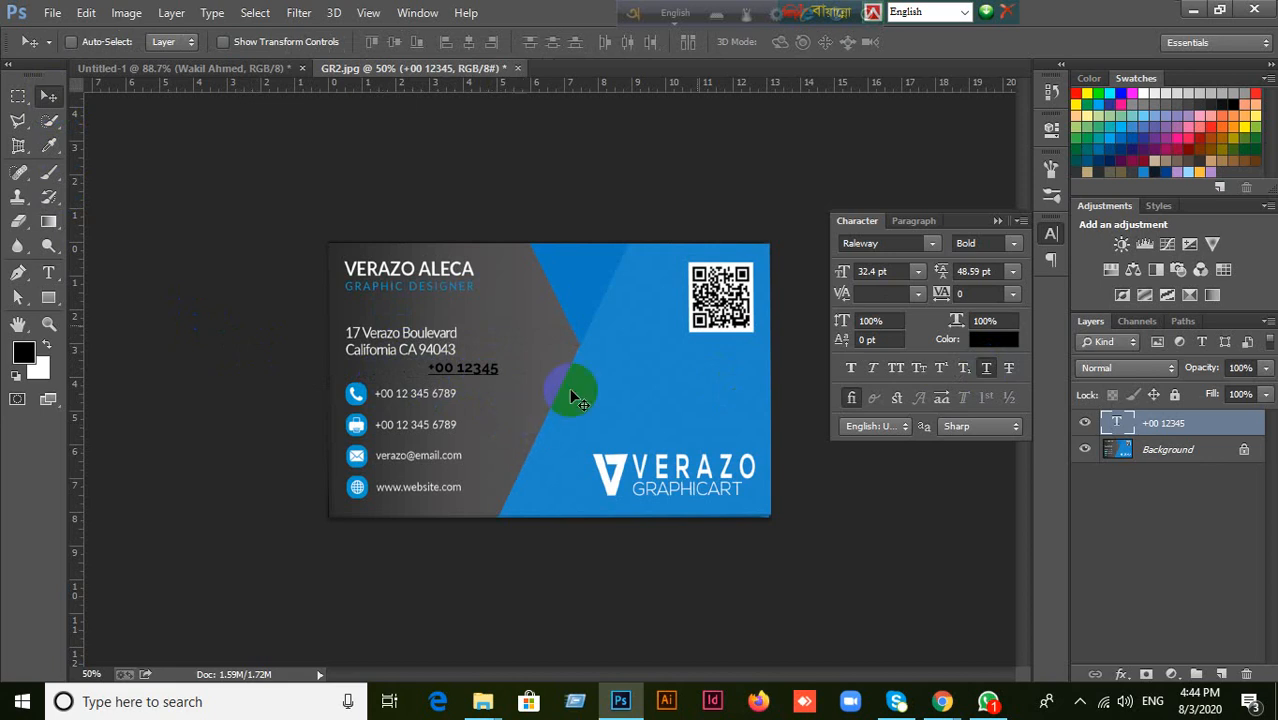
# Remove the underline from the phone number text, and left-align it with a small move back left on the card.
pyautogui.click(986, 368)
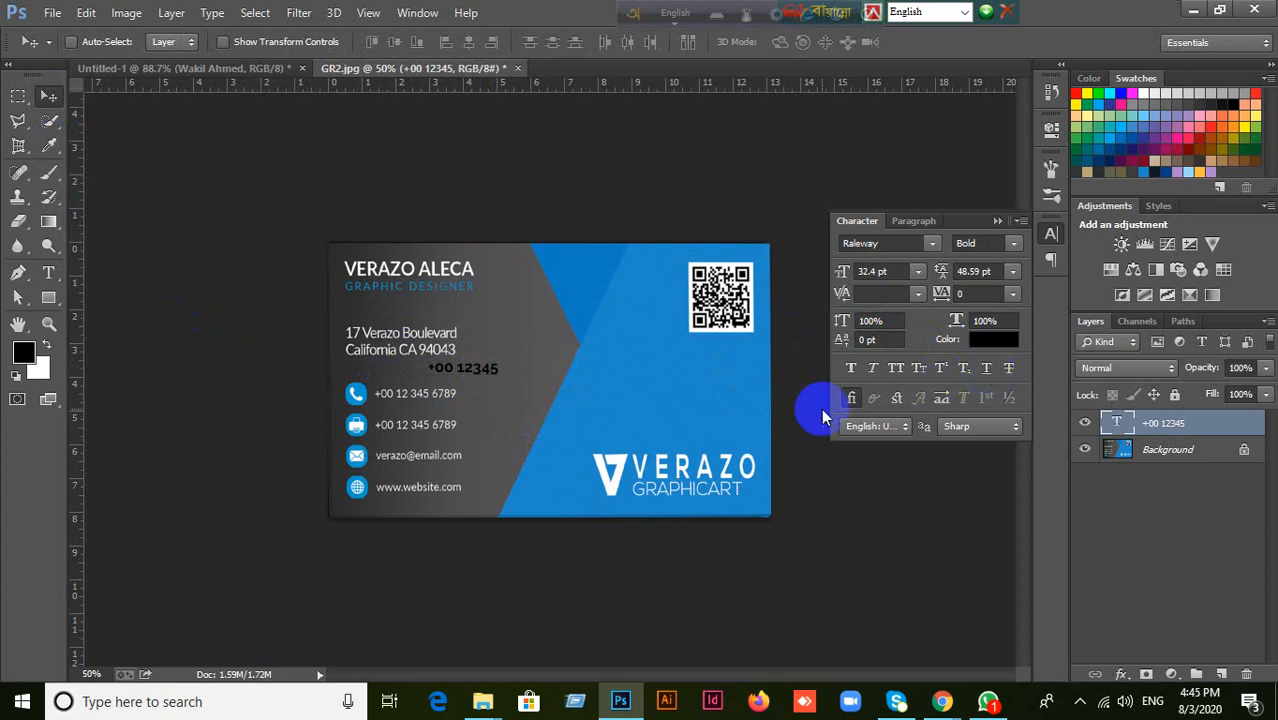
pyautogui.click(904, 221)
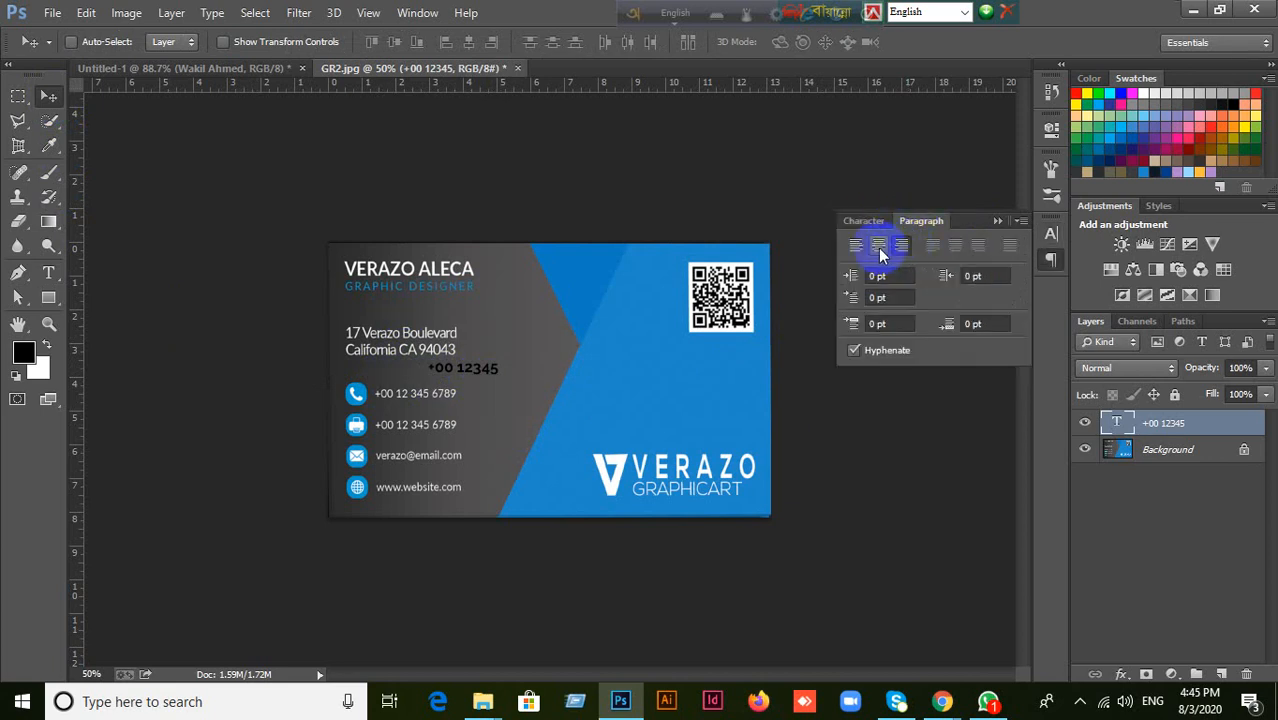
pyautogui.click(866, 250)
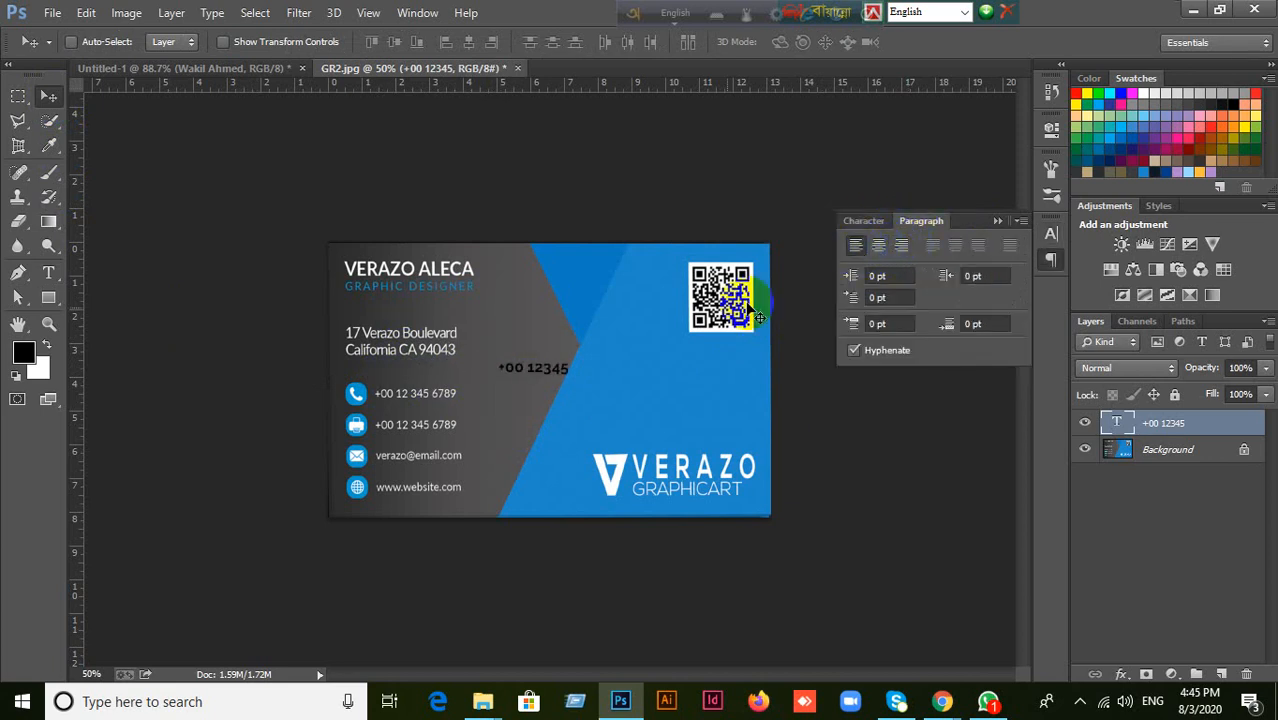
pyautogui.moveTo(558, 366); pyautogui.dragTo(523, 375)
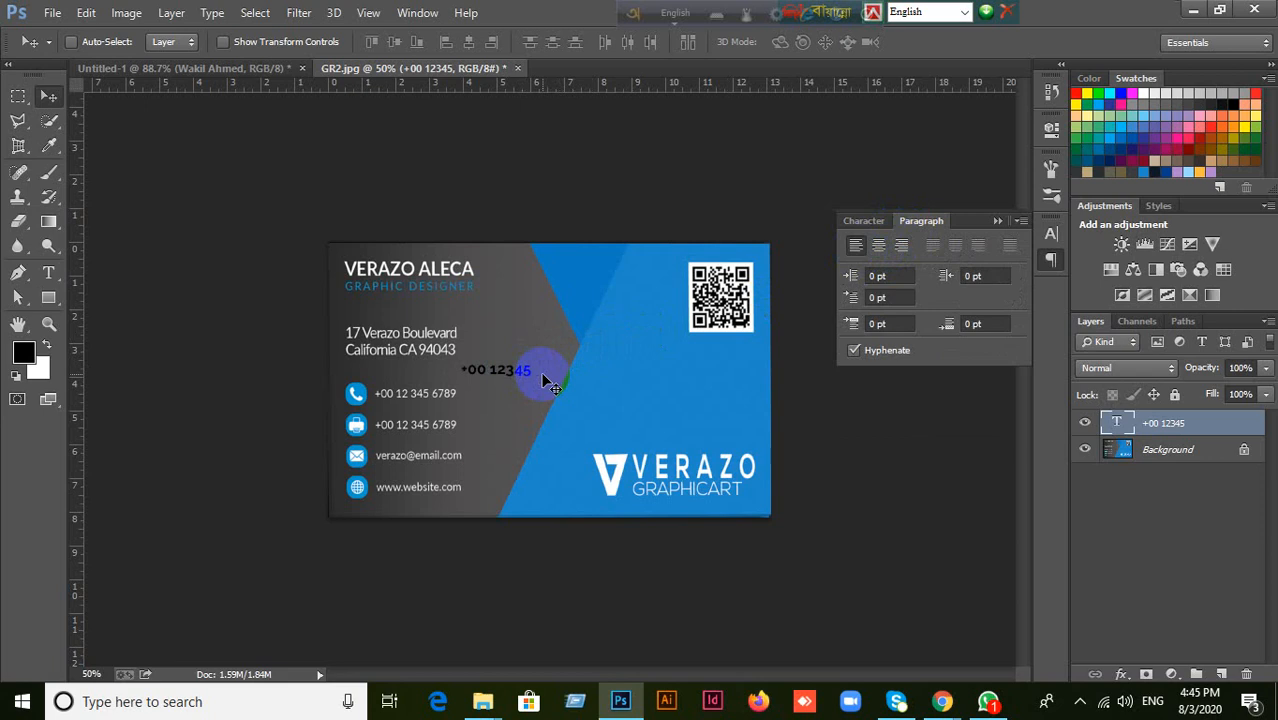
# Collapse the Paragraph settings and delete the phone number text layer.
pyautogui.click(993, 222)
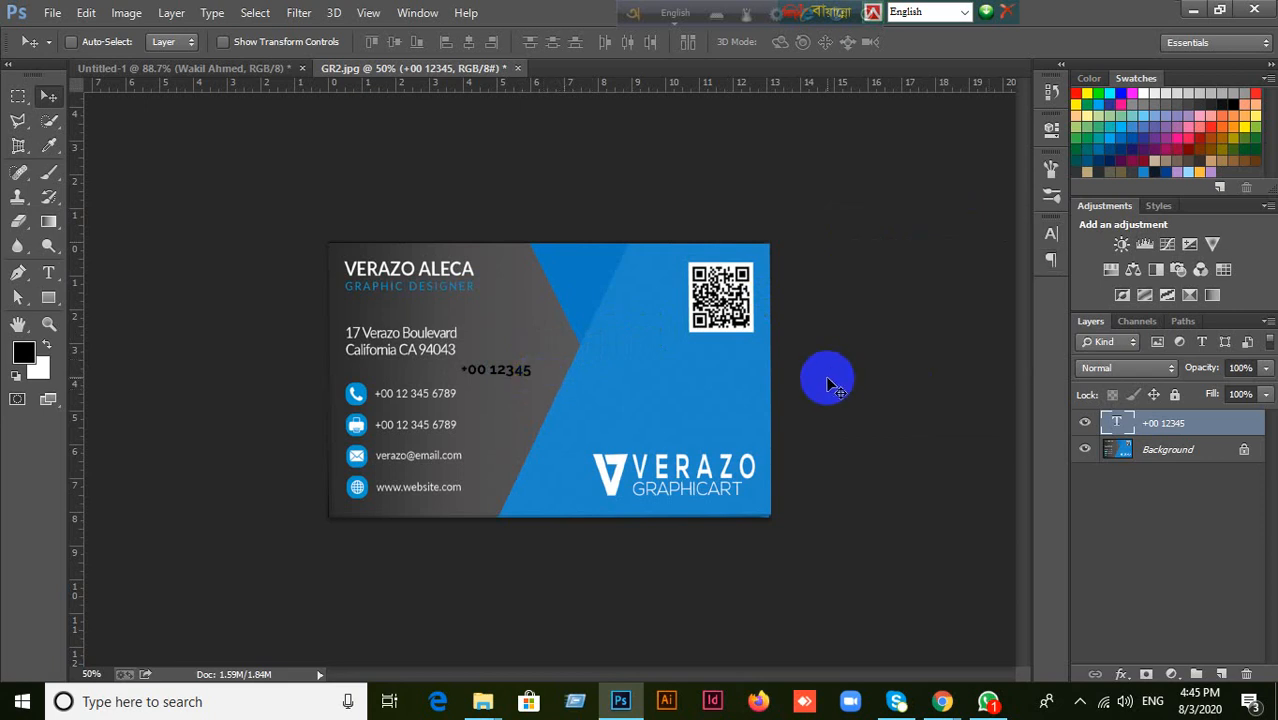
pyautogui.press('Delete')
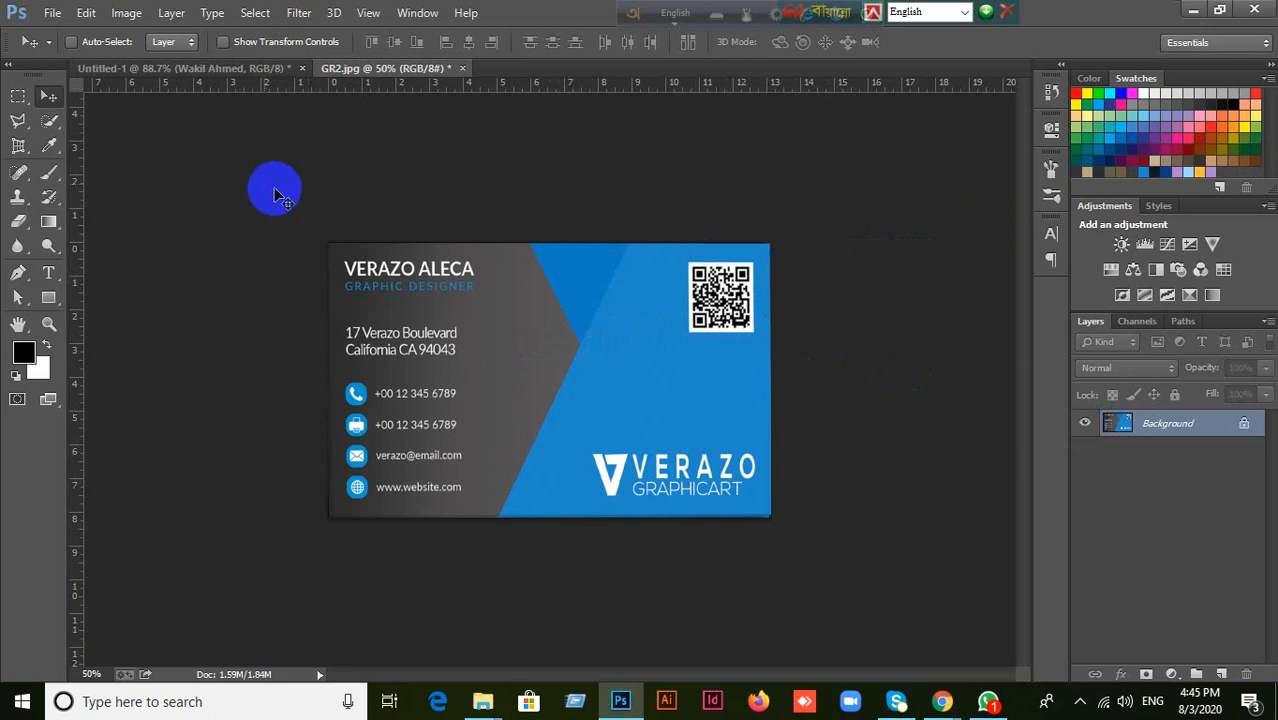
# Add a sample phone number as text above and to the right of the card's phone line.
pyautogui.click(48, 272)
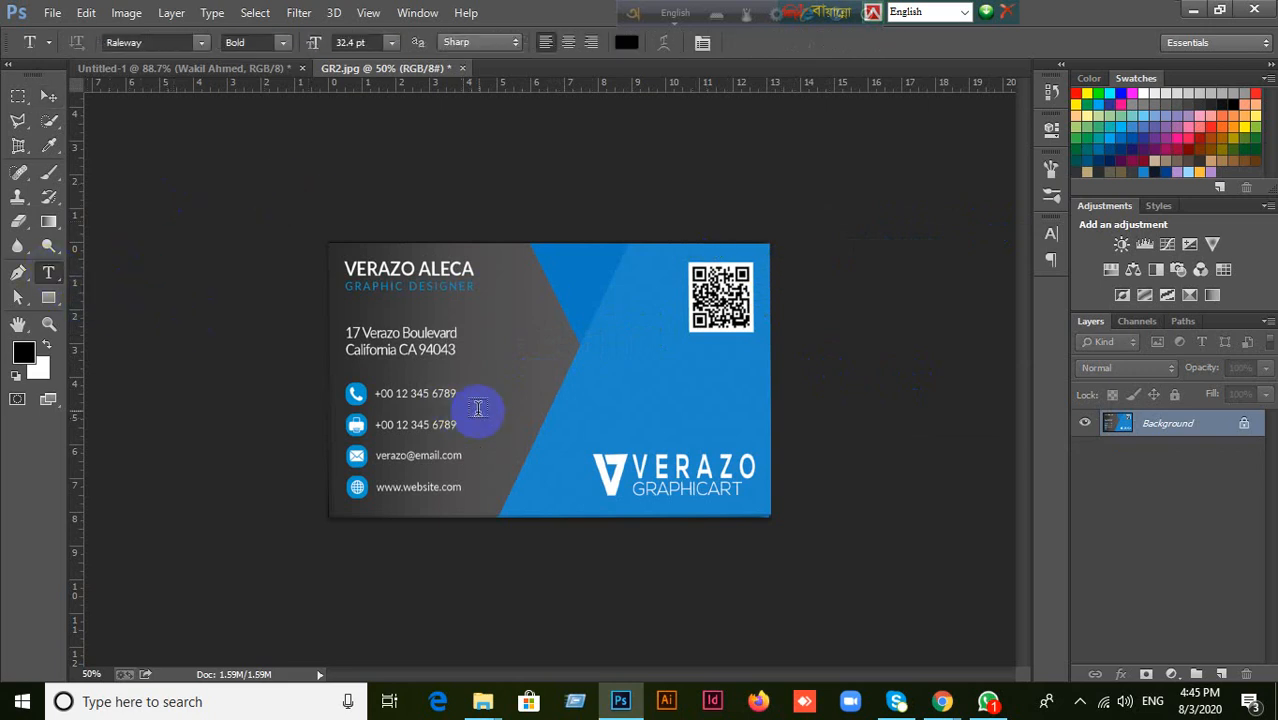
pyautogui.click(477, 374)
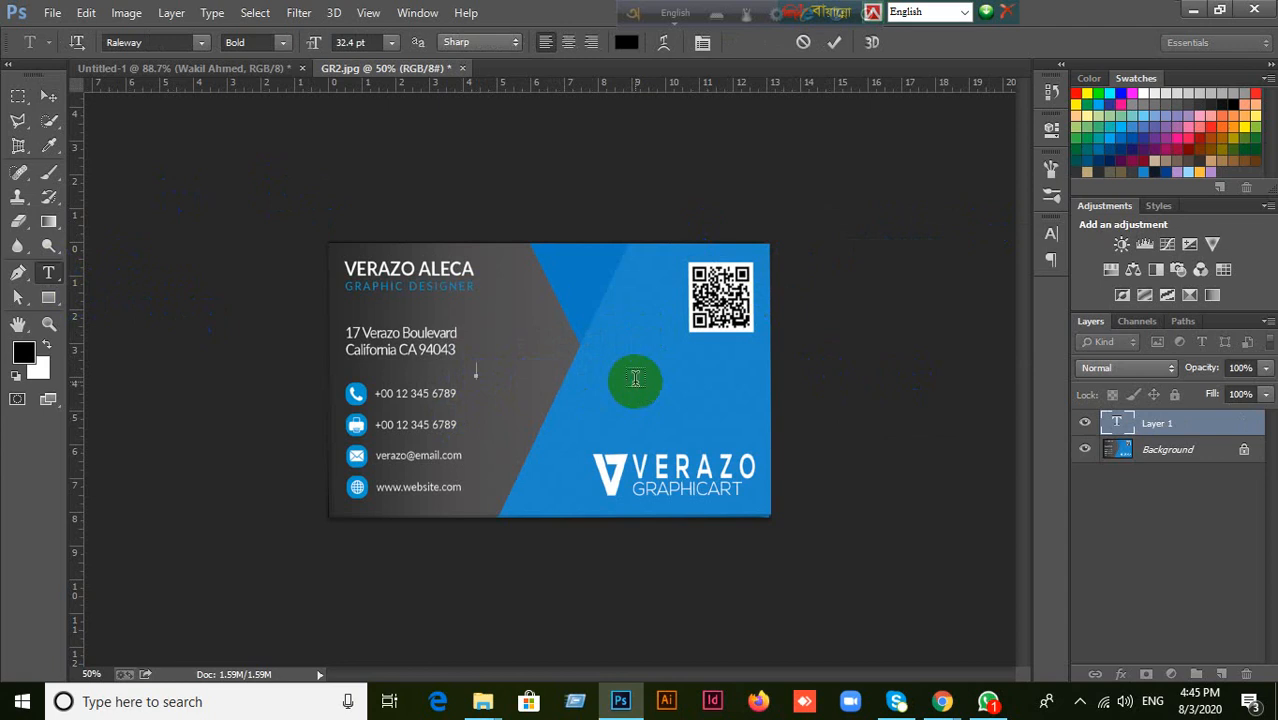
pyautogui.write('+000 123456789')
pyautogui.click(834, 45)
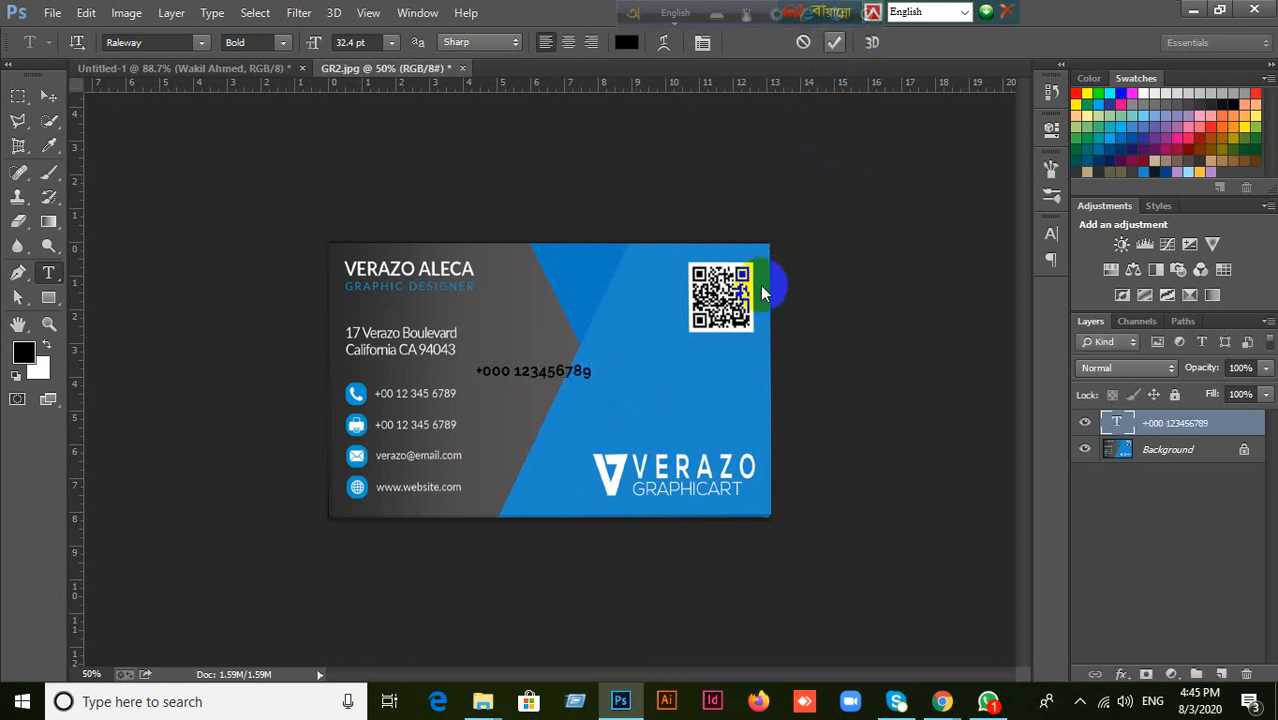
# Show the Character settings for the phone number text.
pyautogui.click(1055, 234)
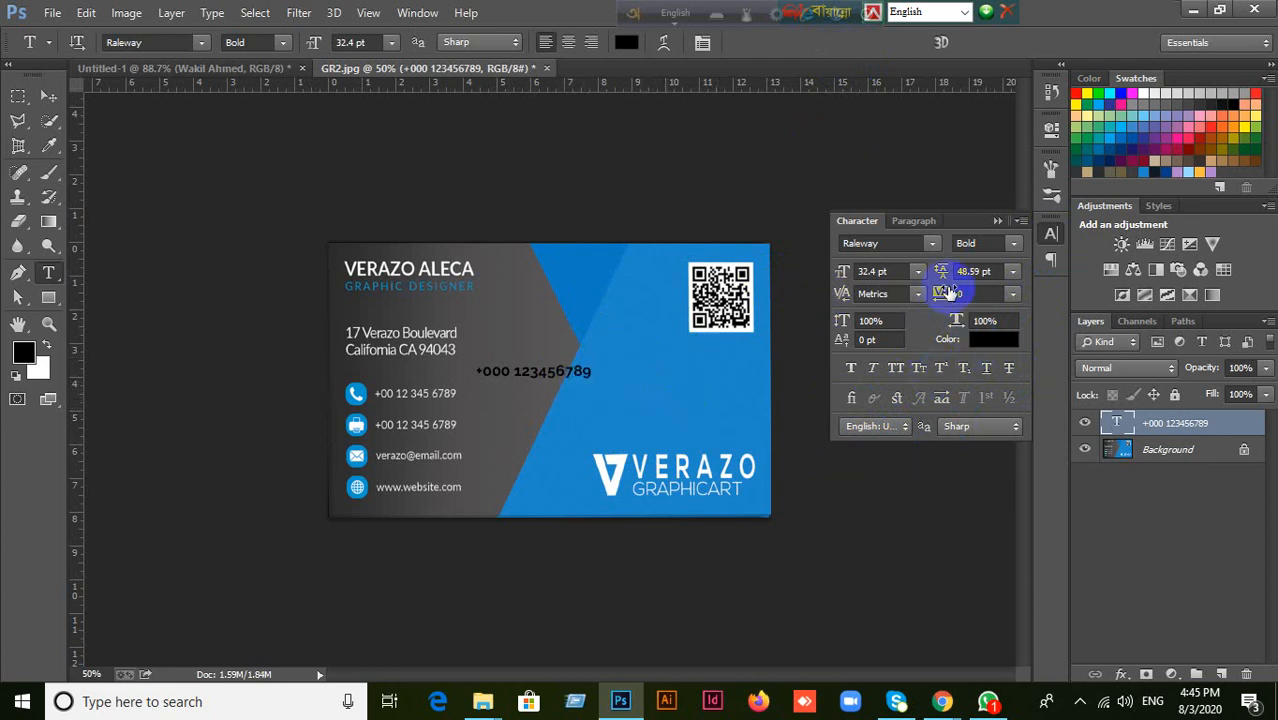
pyautogui.click(917, 221)
pyautogui.click(860, 221)
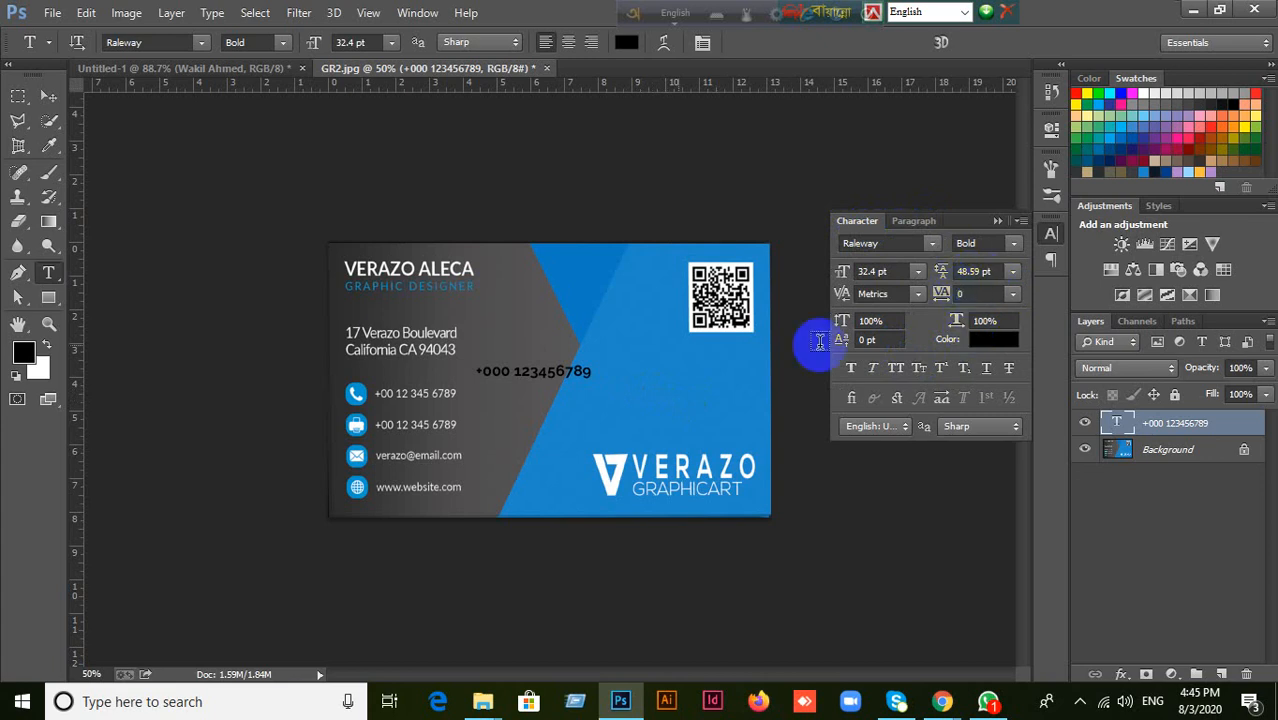
# Move the phone number text and delete its layer.
pyautogui.click(48, 96)
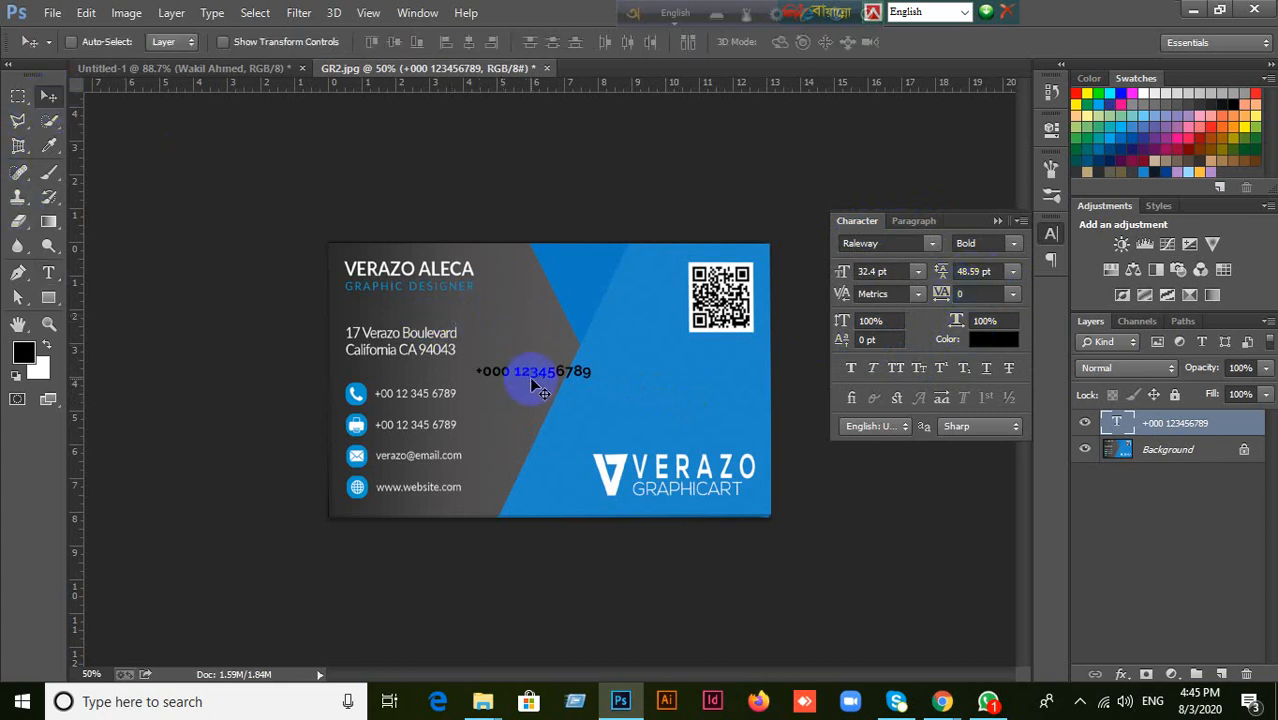
pyautogui.moveTo(532, 381); pyautogui.dragTo(537, 333)
pyautogui.press('Delete')
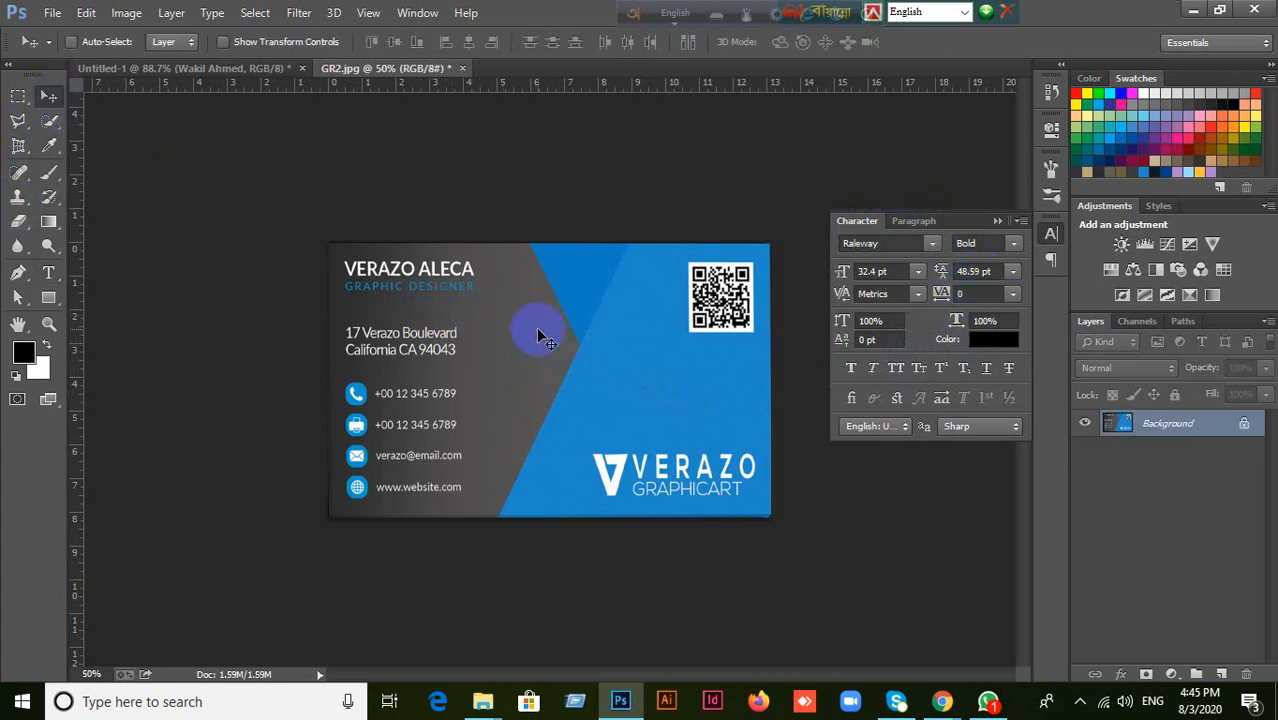
# Add a new sample phone number text on the card and move it directly above the card's first phone line.
pyautogui.click(48, 272)
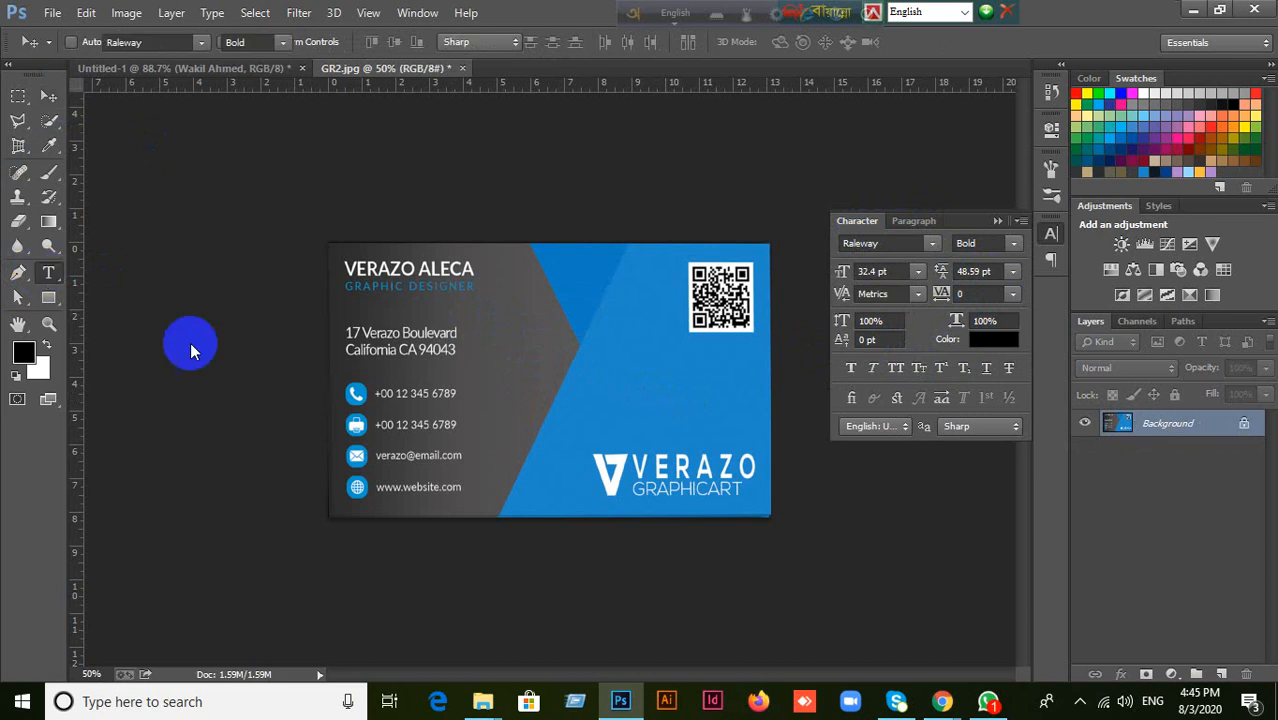
pyautogui.click(641, 377)
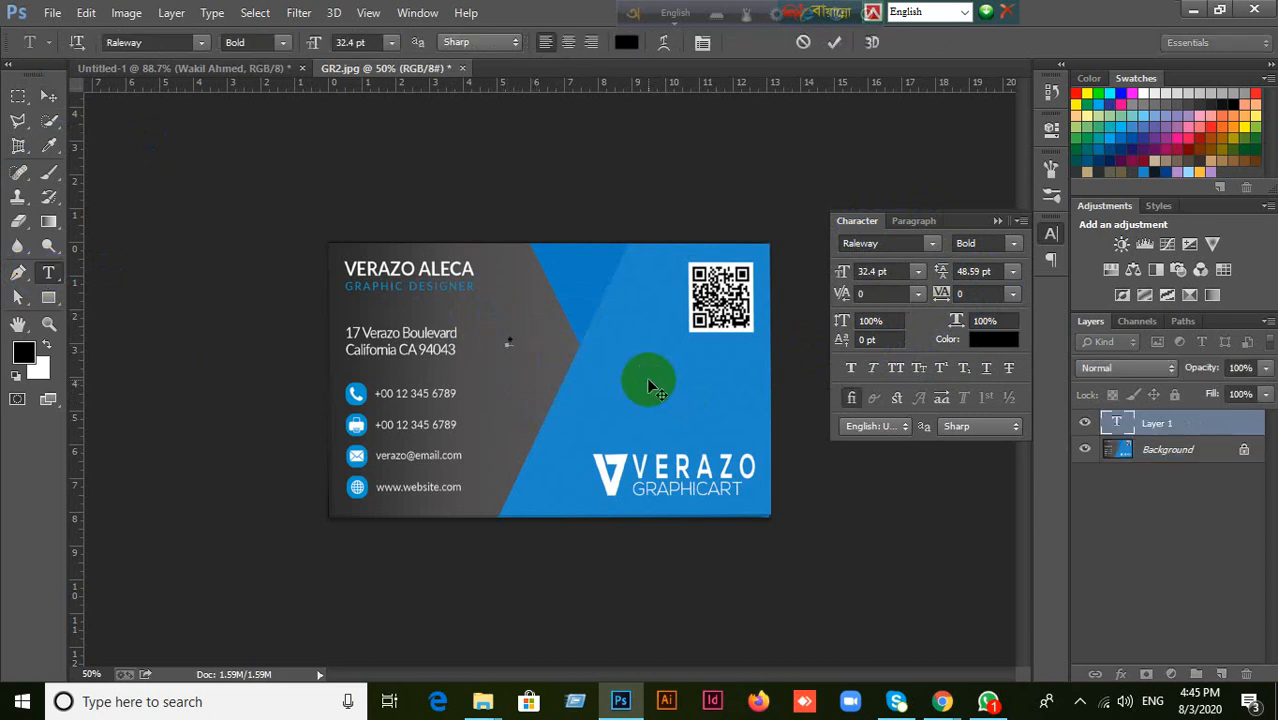
pyautogui.write('+000 123456789')
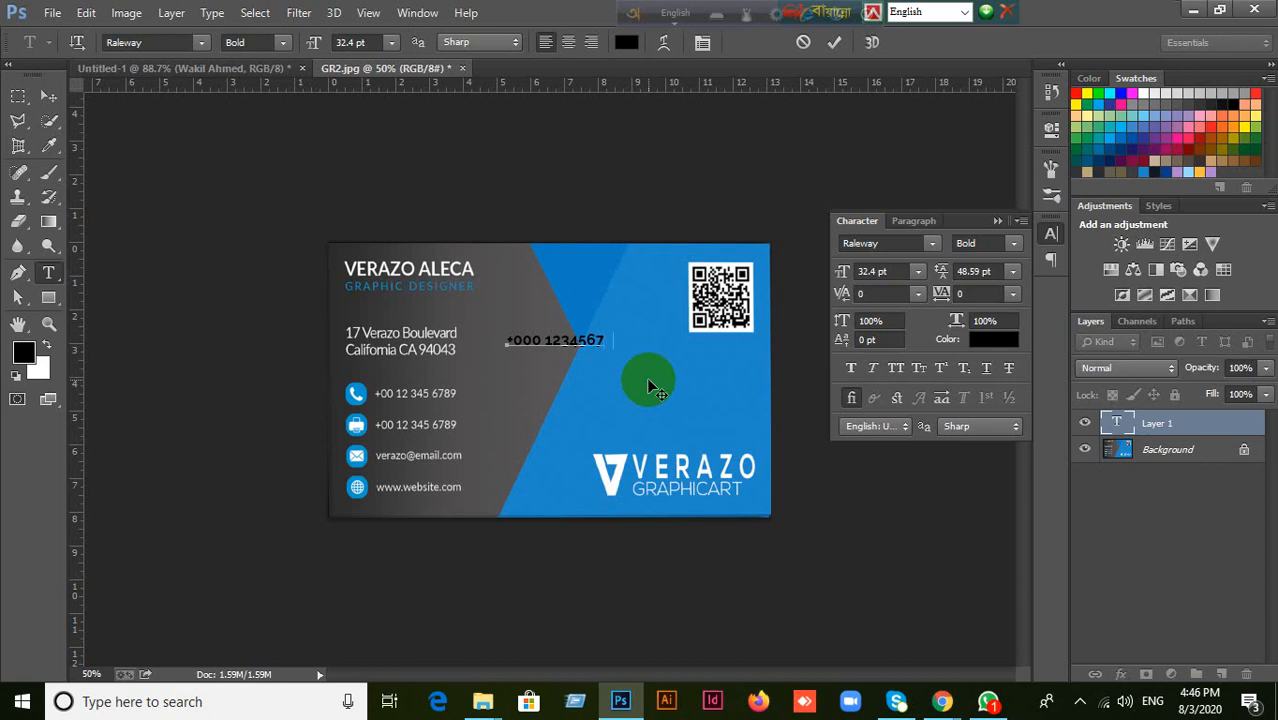
pyautogui.click(48, 96)
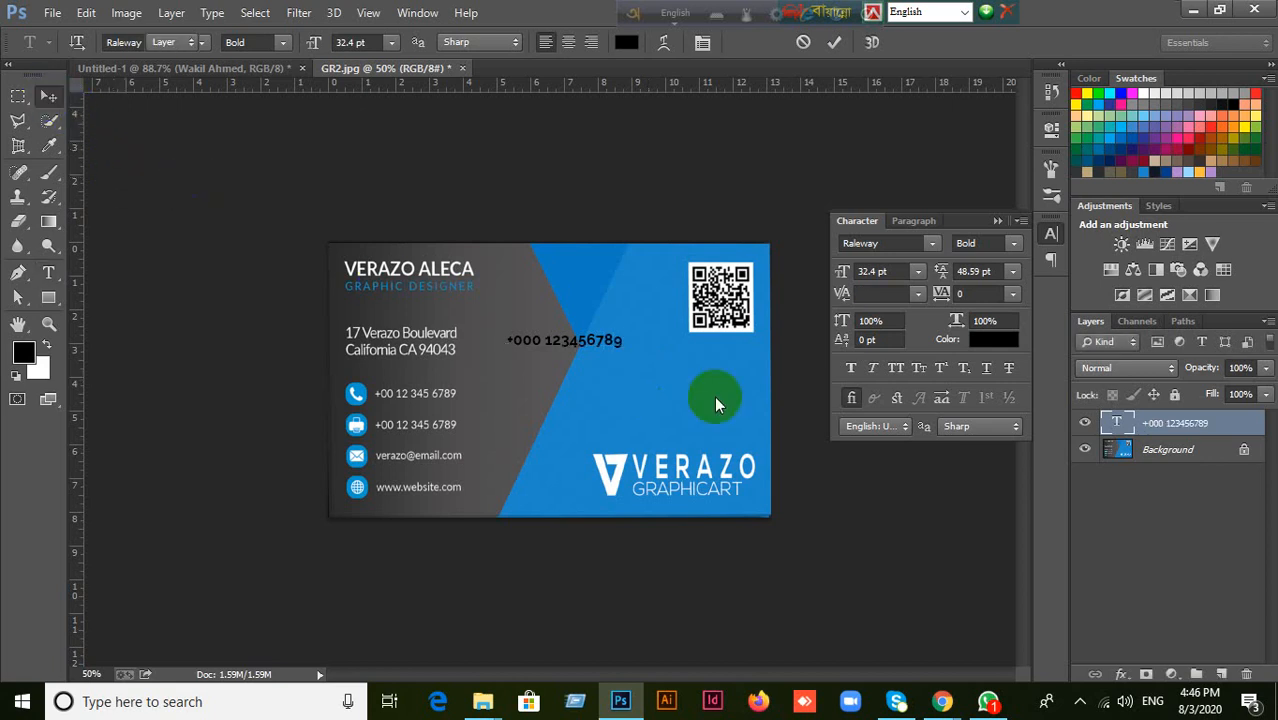
pyautogui.moveTo(543, 343); pyautogui.dragTo(419, 377)
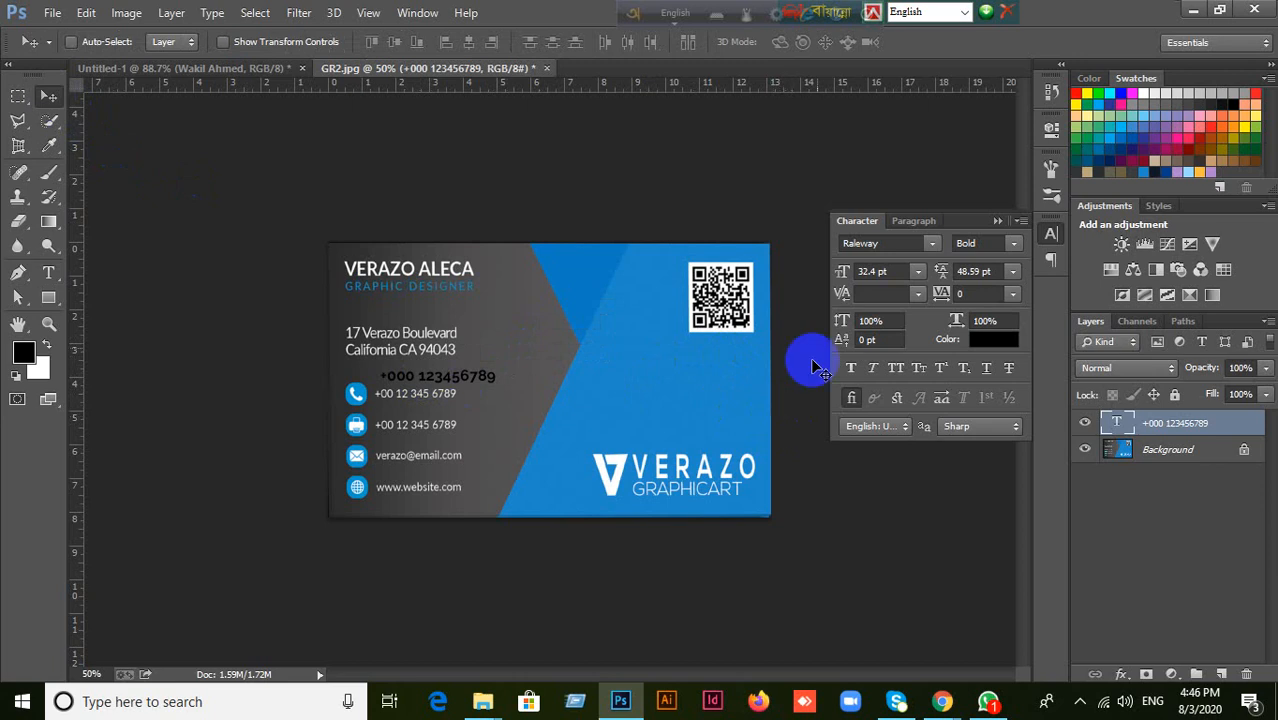
# Try the Monotype Corsiva font on the phone number text and move the text right on the card.
pyautogui.click(870, 243)
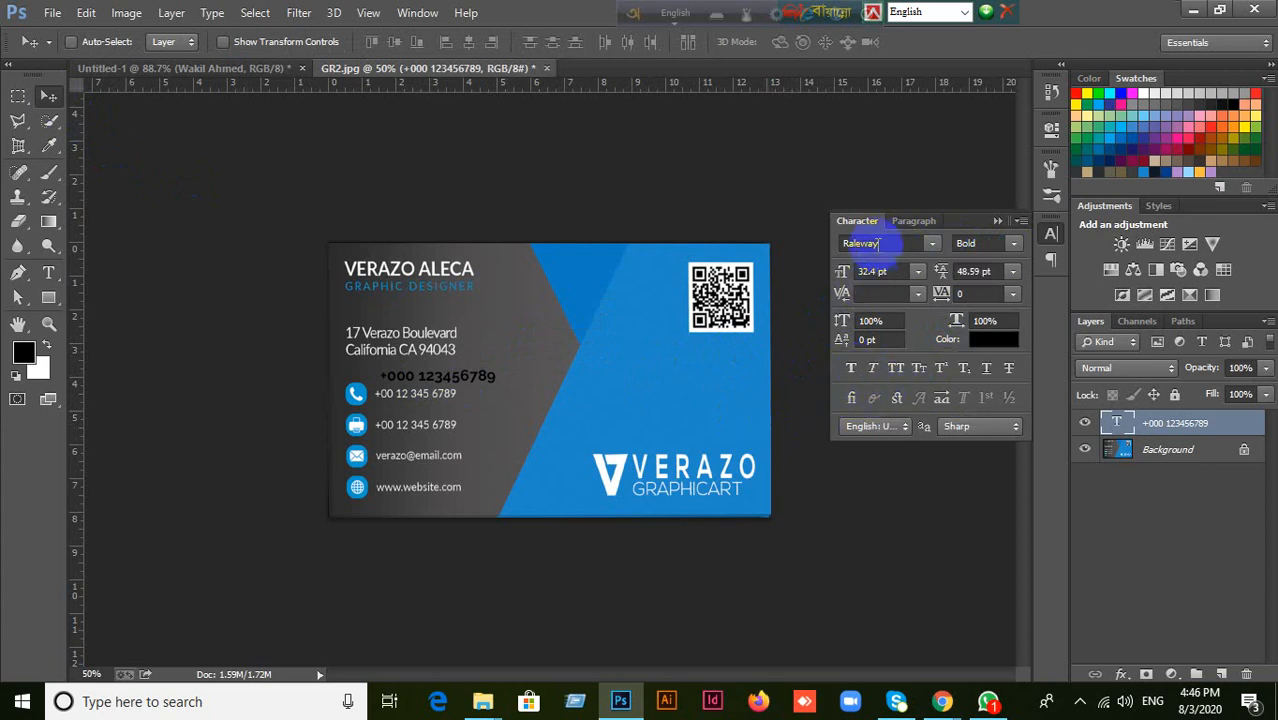
pyautogui.write('Monotype Cors...')
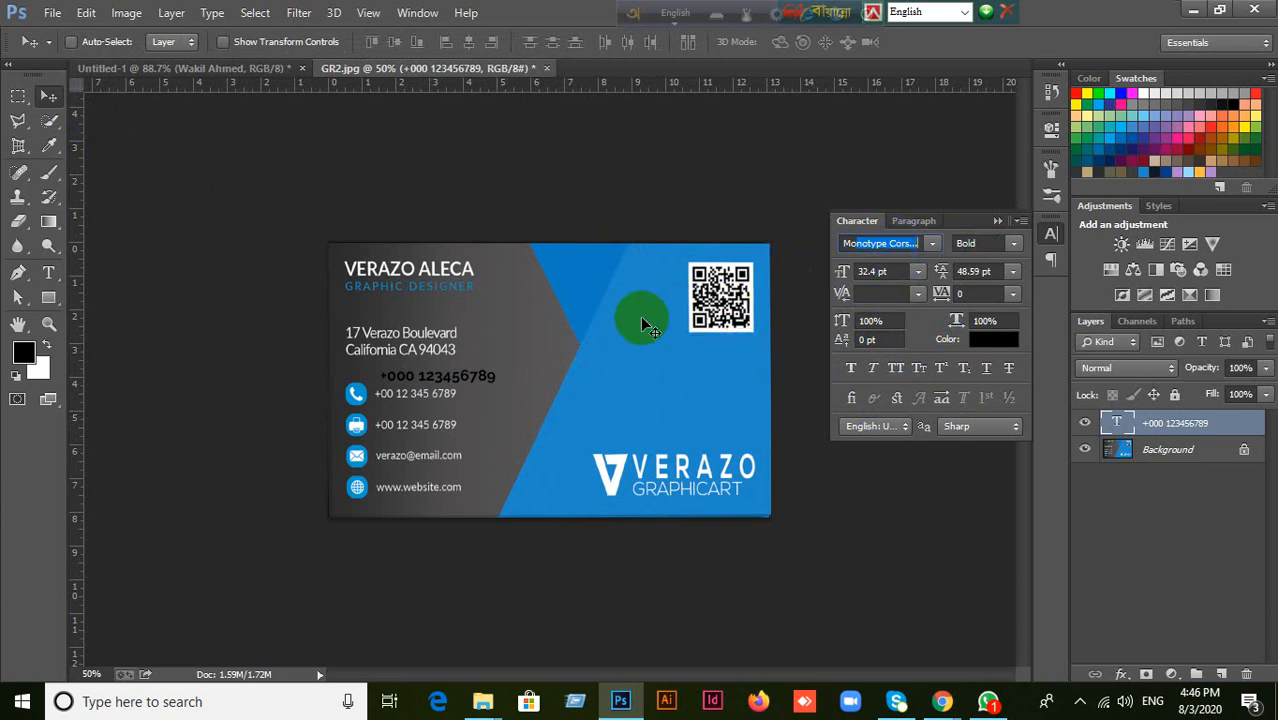
pyautogui.press('Return')
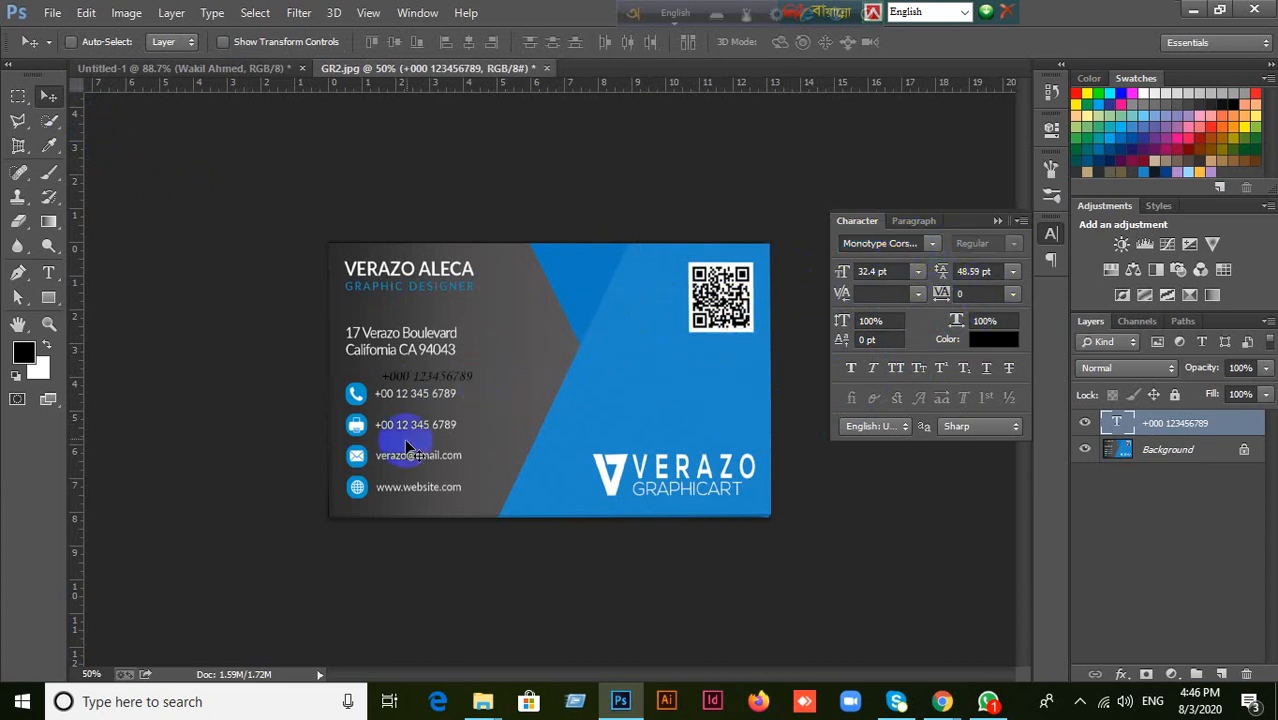
pyautogui.doubleClick(440, 380)
pyautogui.moveTo(440, 385); pyautogui.dragTo(585, 372)
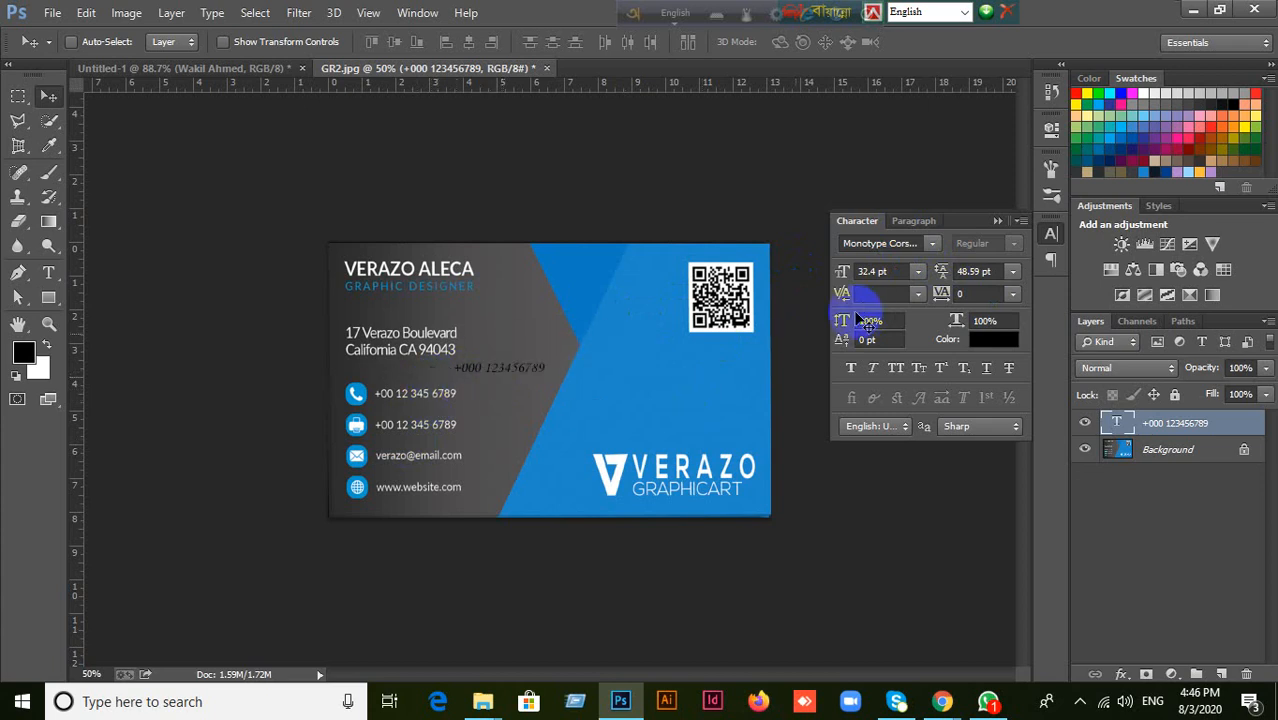
# Set the phone number text's font to Lato and keep its style at Regular.
pyautogui.click(906, 249)
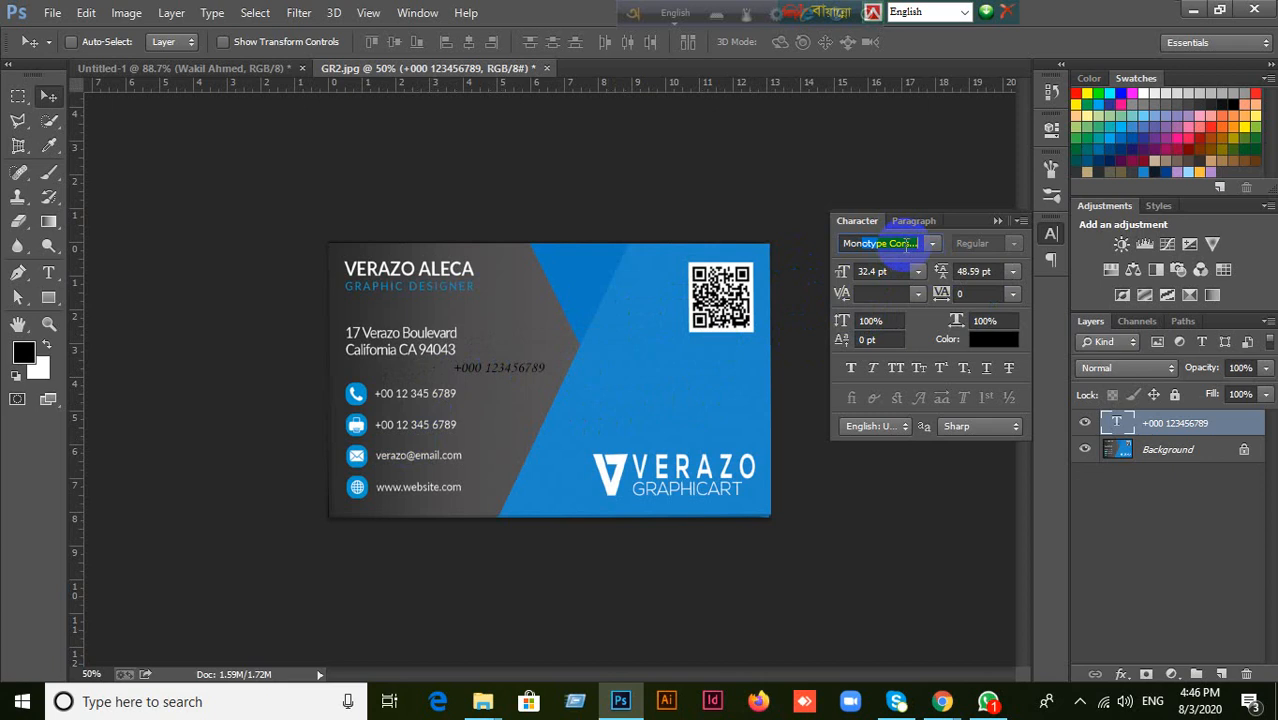
pyautogui.press('BackSpace')
pyautogui.press('BackSpace')
pyautogui.press('BackSpace')
pyautogui.write('Lato')
pyautogui.press('Return')
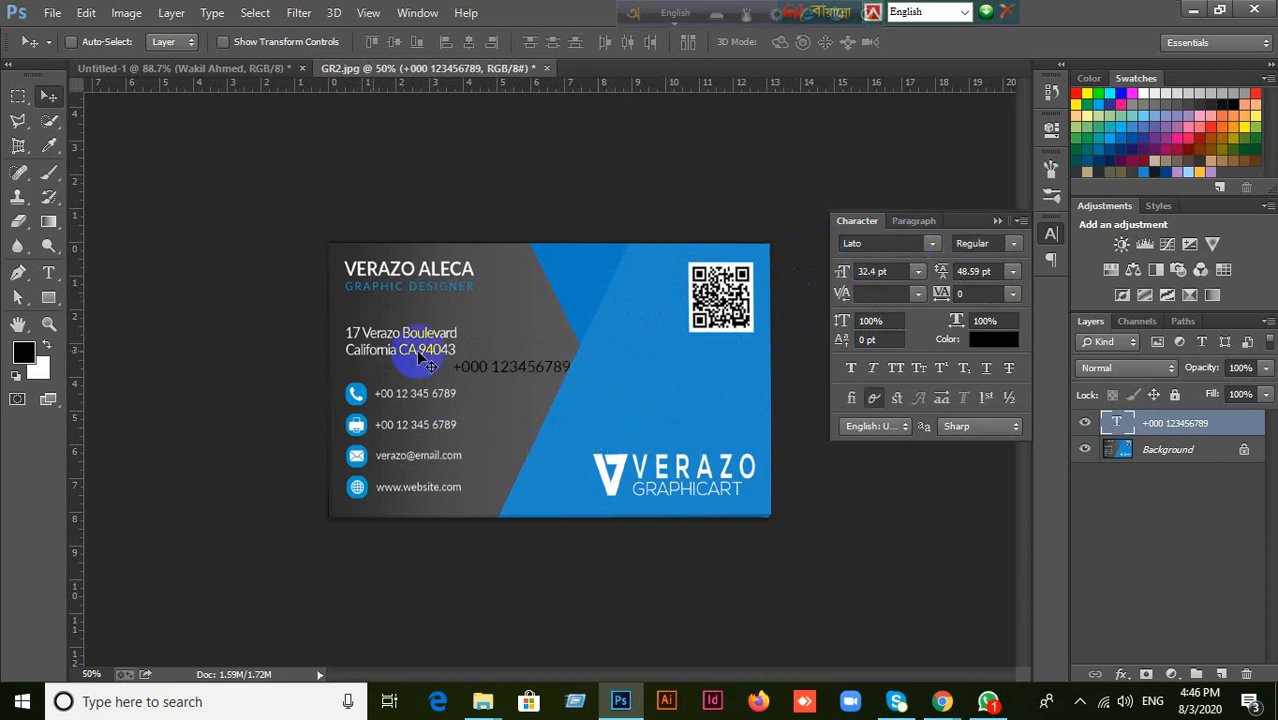
pyautogui.click(605, 397)
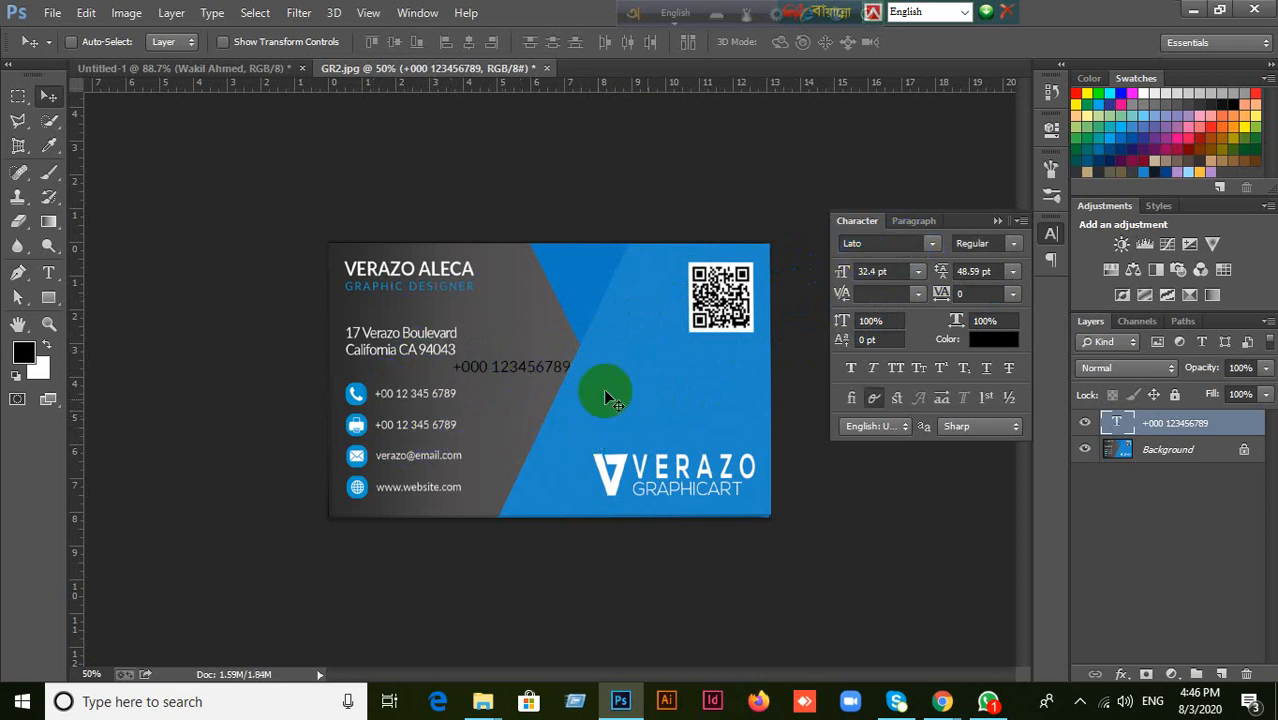
pyautogui.click(1017, 244)
pyautogui.click(1017, 244)
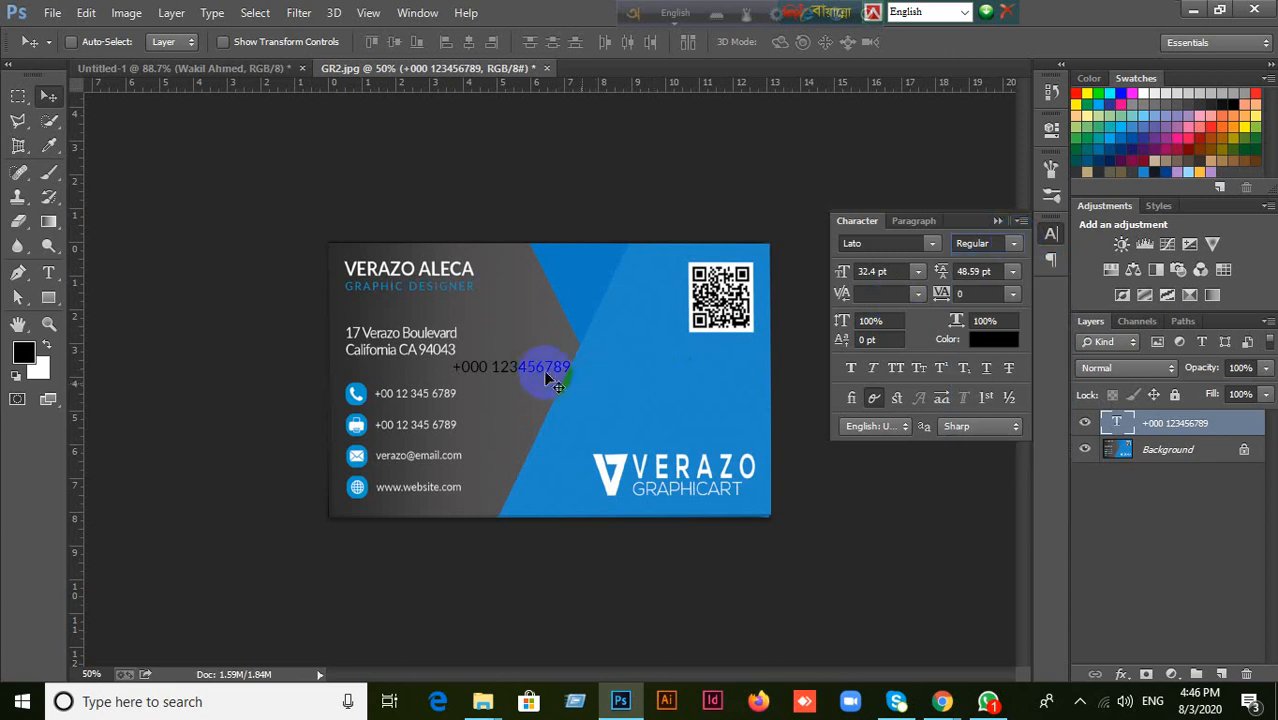
# Show the Paragraph settings and move the phone number text onto the blue area above the logo.
pyautogui.moveTo(549, 378)
pyautogui.mouseDown()
pyautogui.moveTo(466, 374)
pyautogui.moveTo(494, 362)
pyautogui.moveTo(479, 356)
pyautogui.moveTo(500, 374)
pyautogui.moveTo(558, 362)
pyautogui.mouseUp()
pyautogui.click(928, 220)
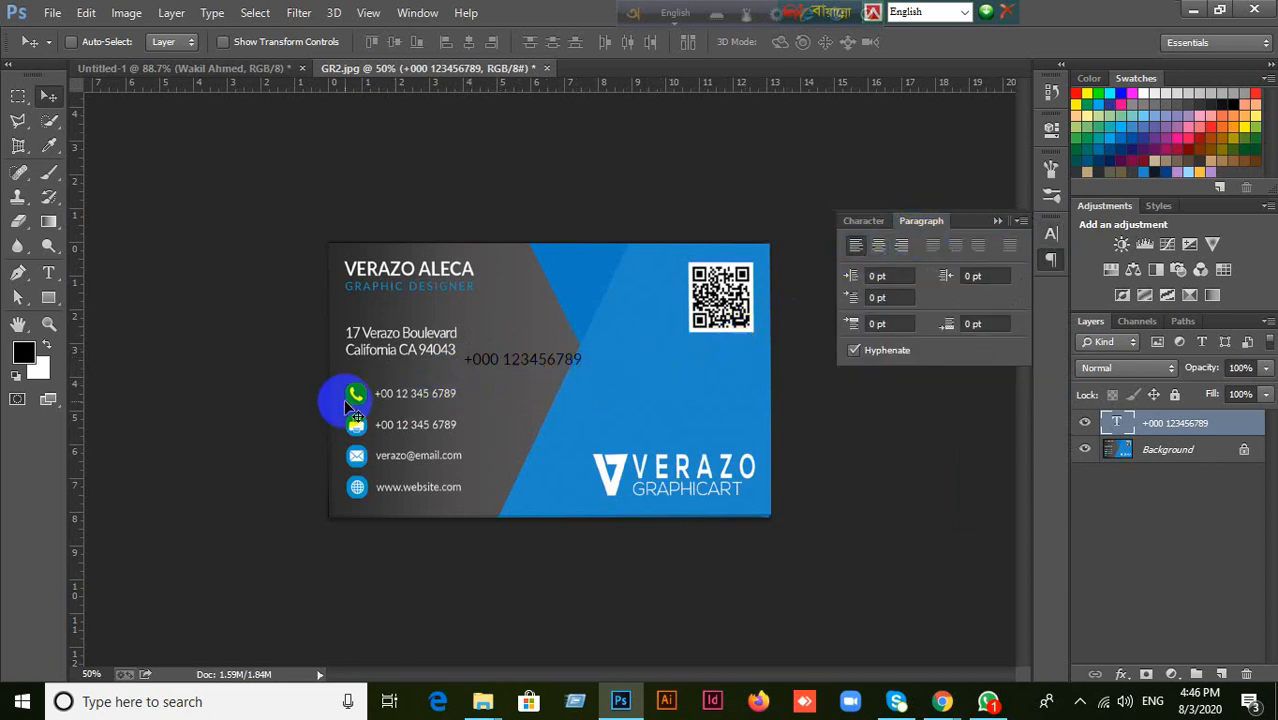
pyautogui.moveTo(539, 365); pyautogui.dragTo(685, 395)
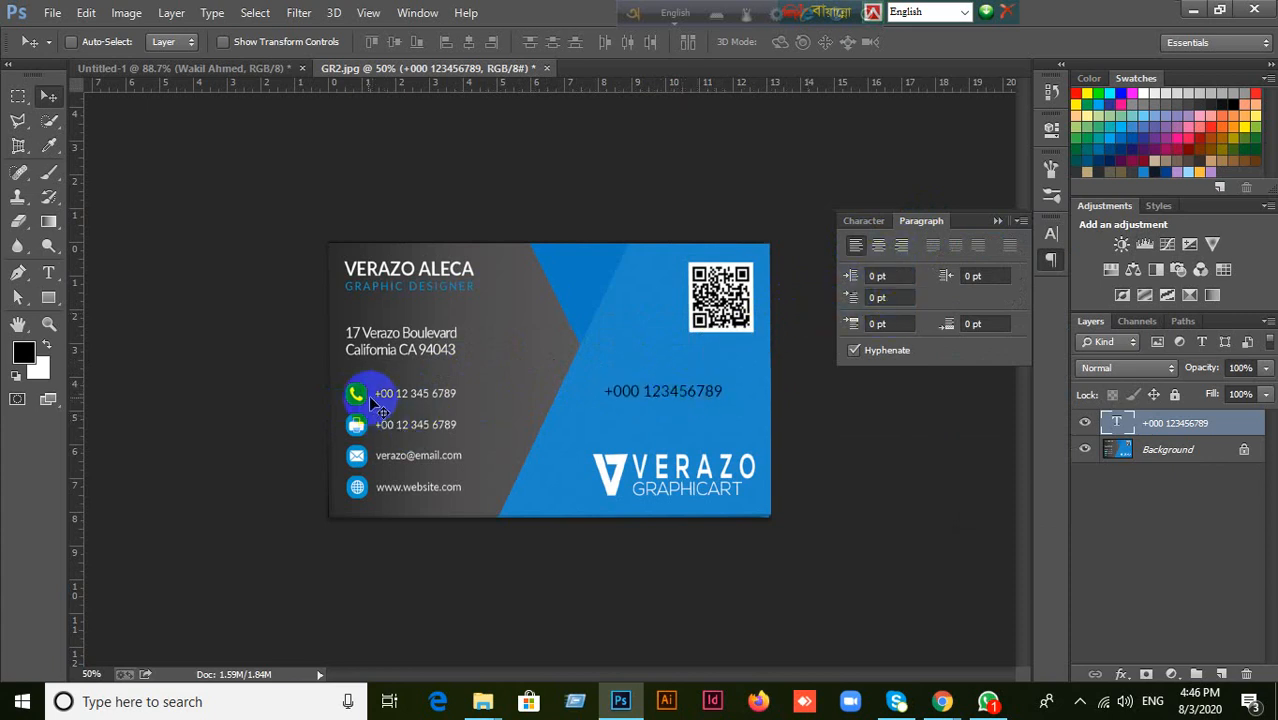
pyautogui.click(708, 395)
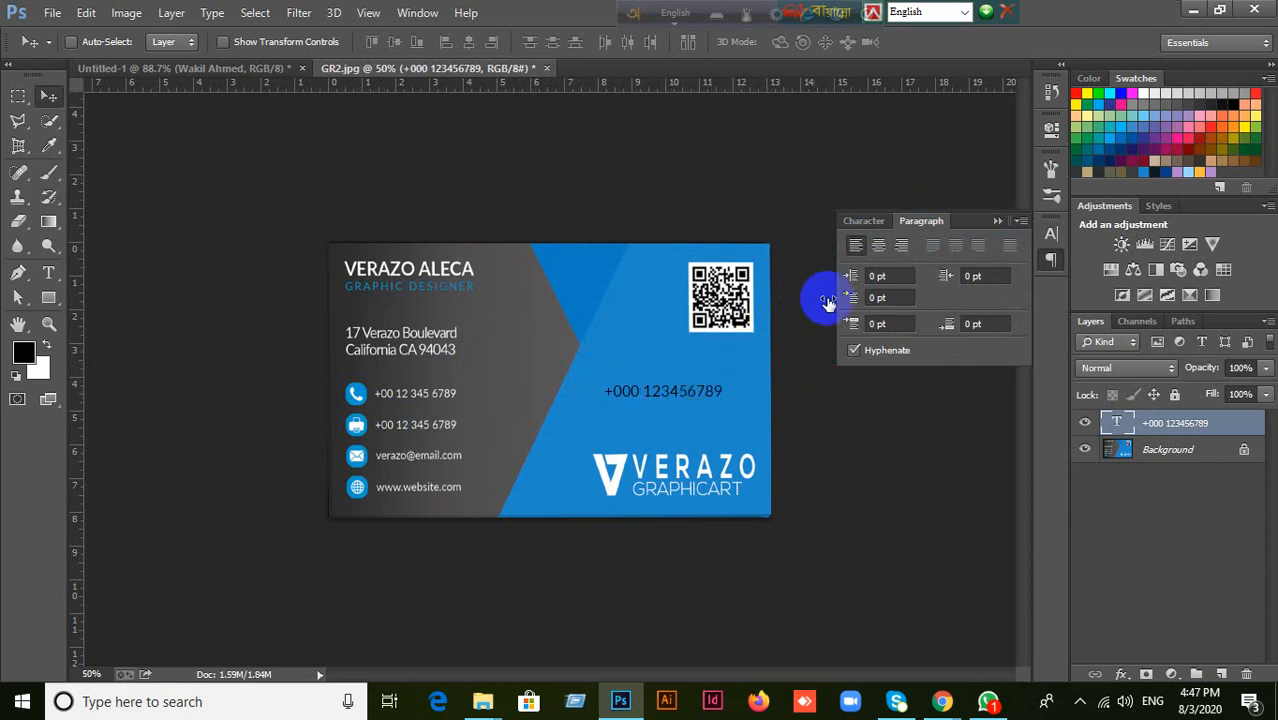
# Right-align the phone number text and move it back onto the blue area above the logo.
pyautogui.click(903, 252)
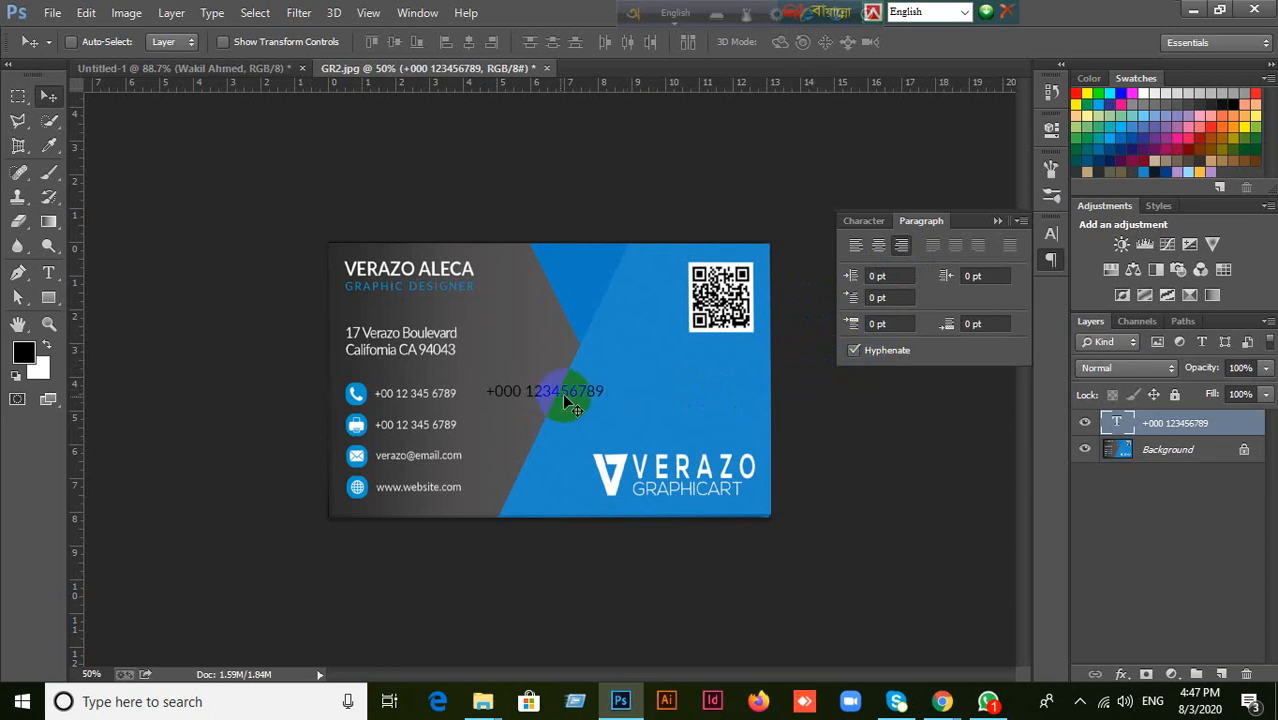
pyautogui.moveTo(570, 394); pyautogui.dragTo(705, 386)
pyautogui.click(903, 247)
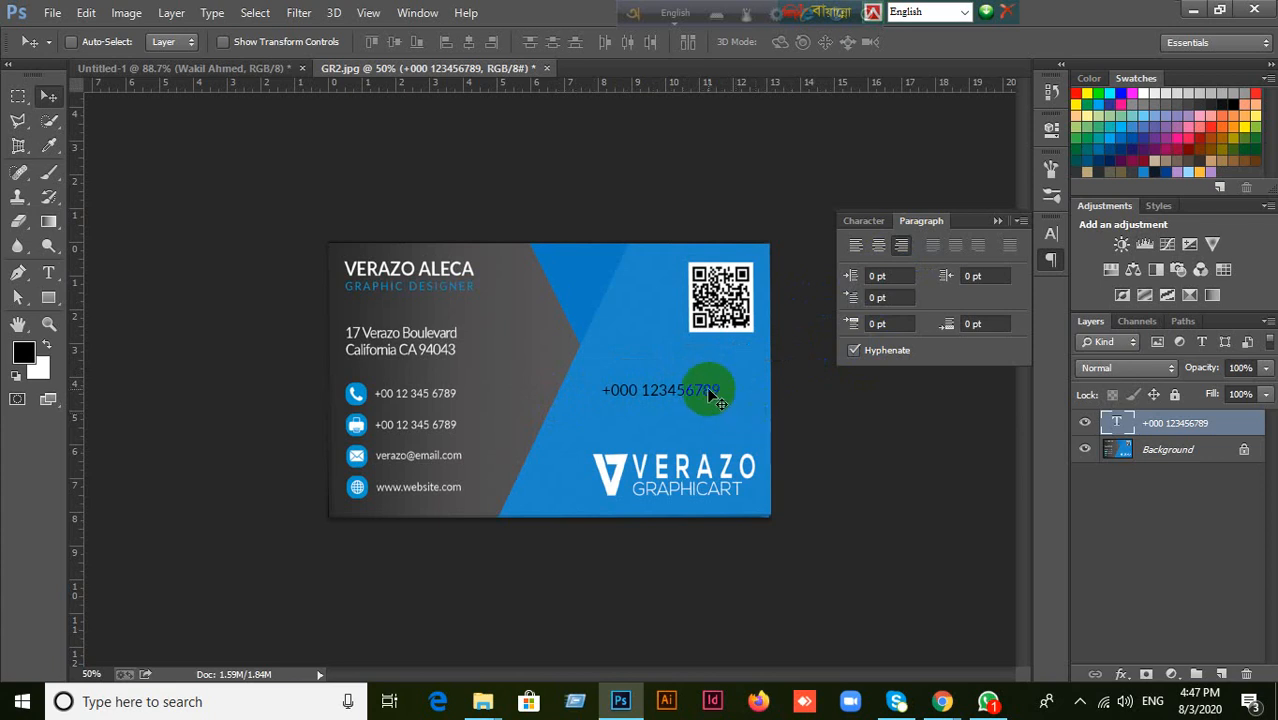
# Draw a black circle about 52 px across with the Ellipse tool just right of the phone number text, and collapse its properties.
pyautogui.click(48, 297)
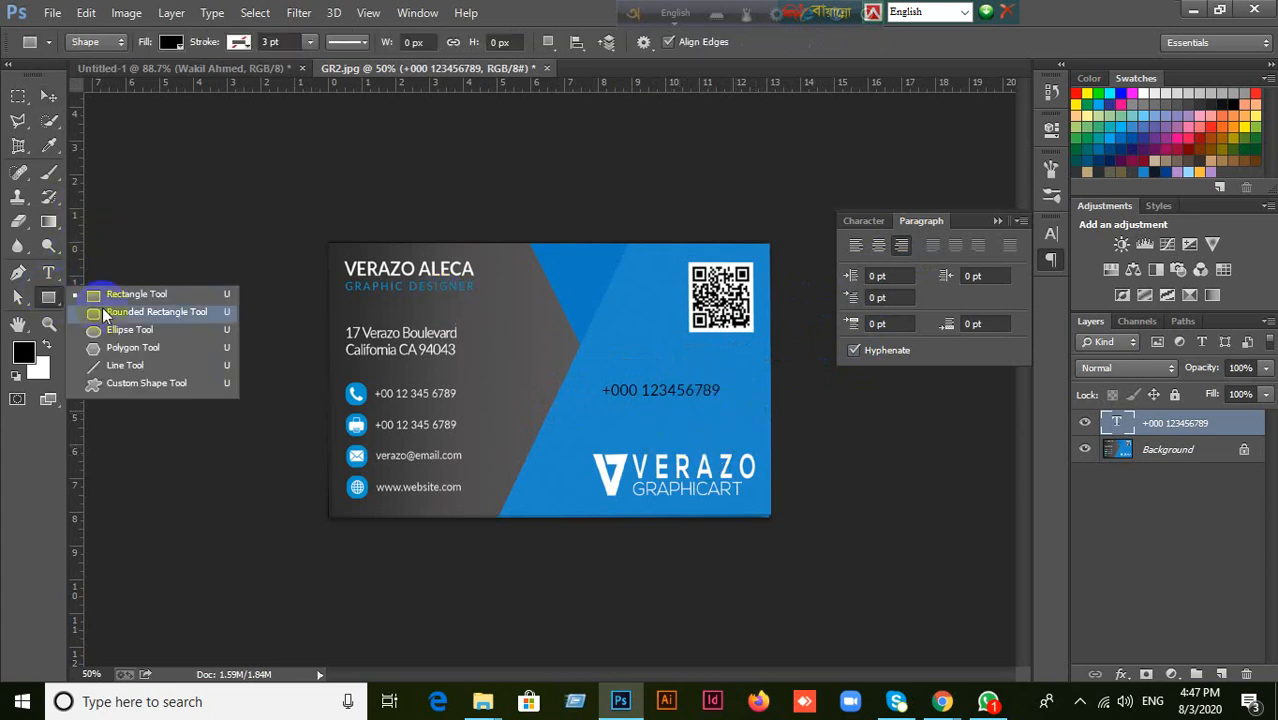
pyautogui.click(106, 329)
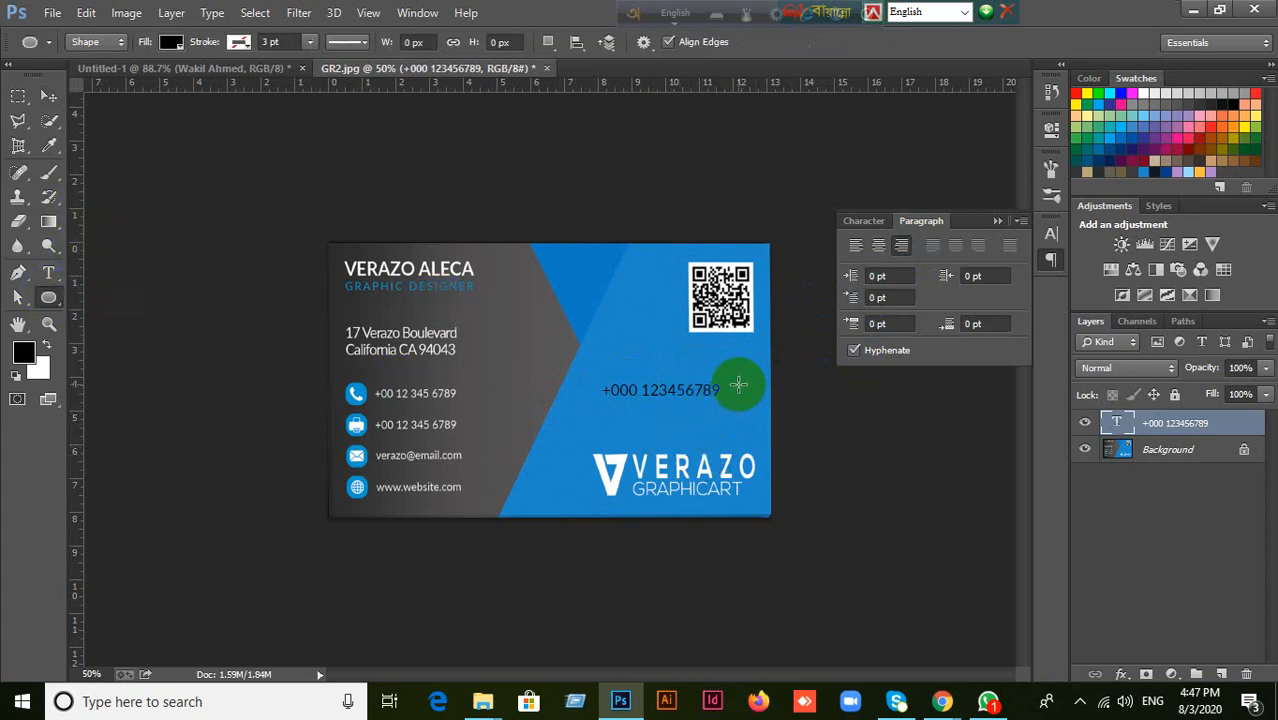
pyautogui.moveTo(736, 382); pyautogui.dragTo(763, 406)
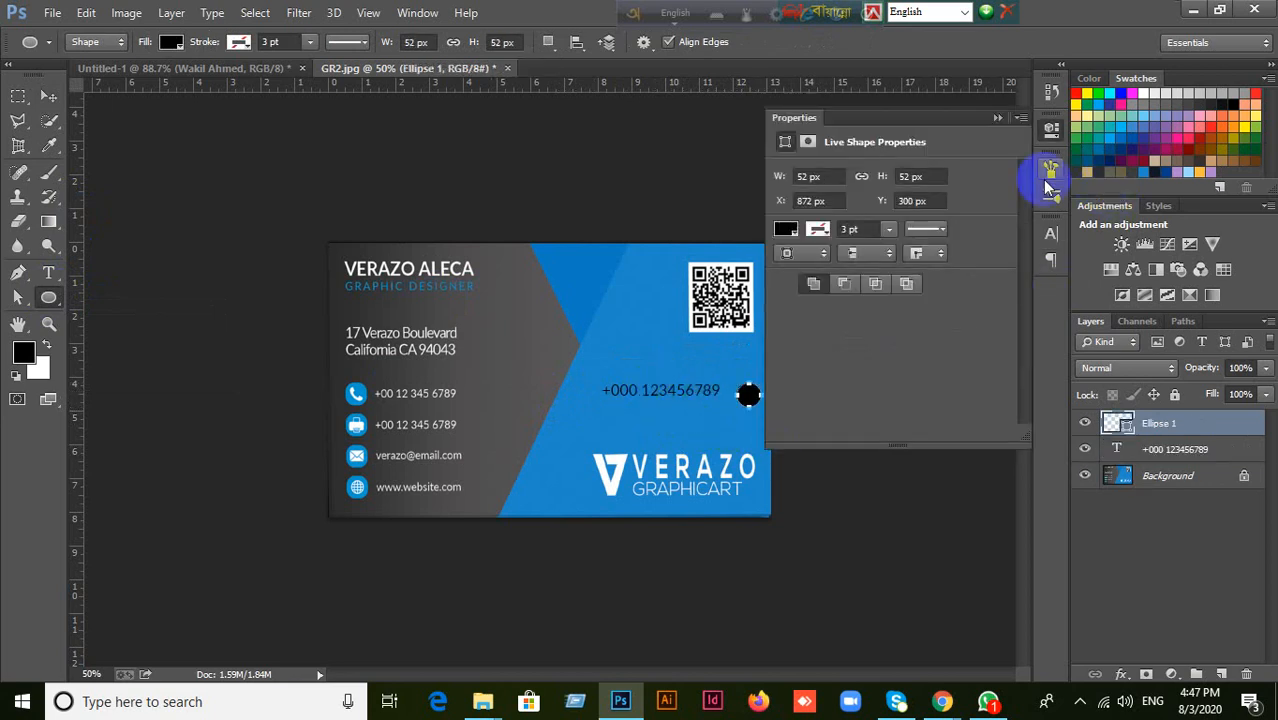
pyautogui.click(997, 118)
pyautogui.click(46, 94)
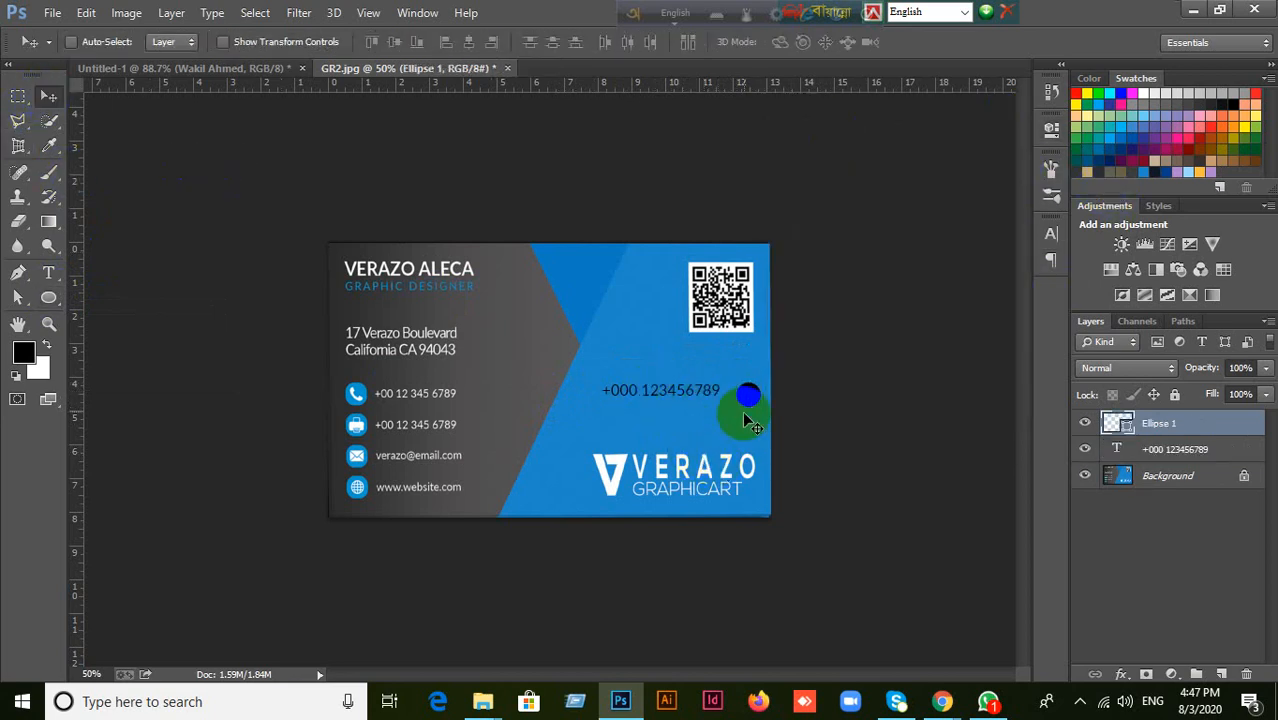
# Move the circle closer to the phone number text and turn on Auto-Select for the Move tool.
pyautogui.moveTo(743, 412)
pyautogui.mouseDown()
pyautogui.moveTo(748, 386)
pyautogui.moveTo(691, 404)
pyautogui.moveTo(706, 390)
pyautogui.moveTo(742, 393)
pyautogui.mouseUp()
pyautogui.click(1214, 452)
pyautogui.click(71, 42)
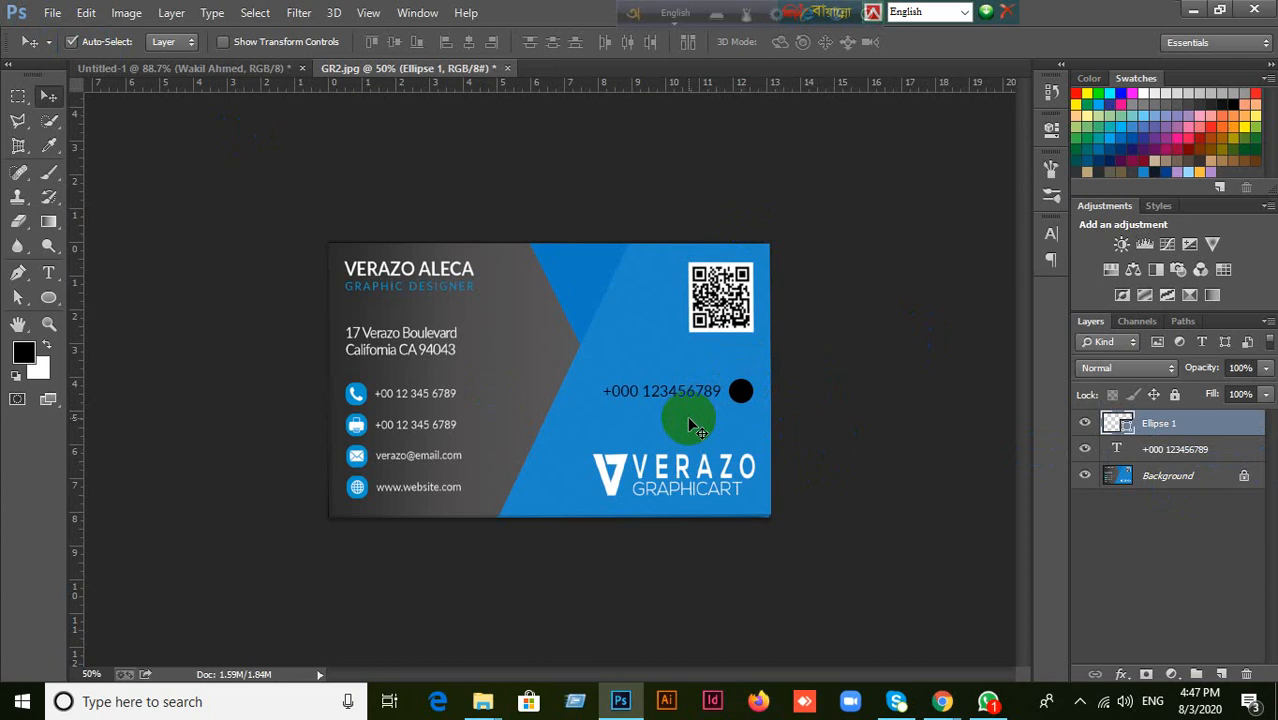
# Left-align the phone number text and move it back to the left of the black circle.
pyautogui.click(1197, 452)
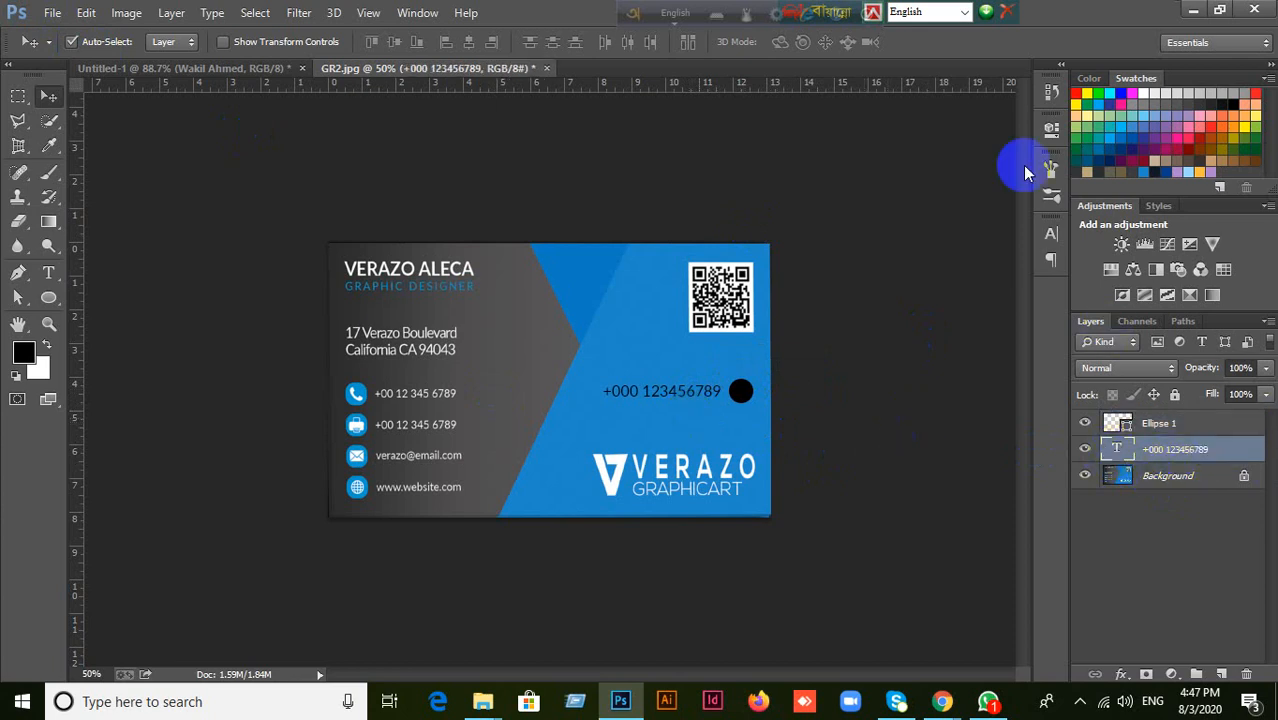
pyautogui.click(1051, 233)
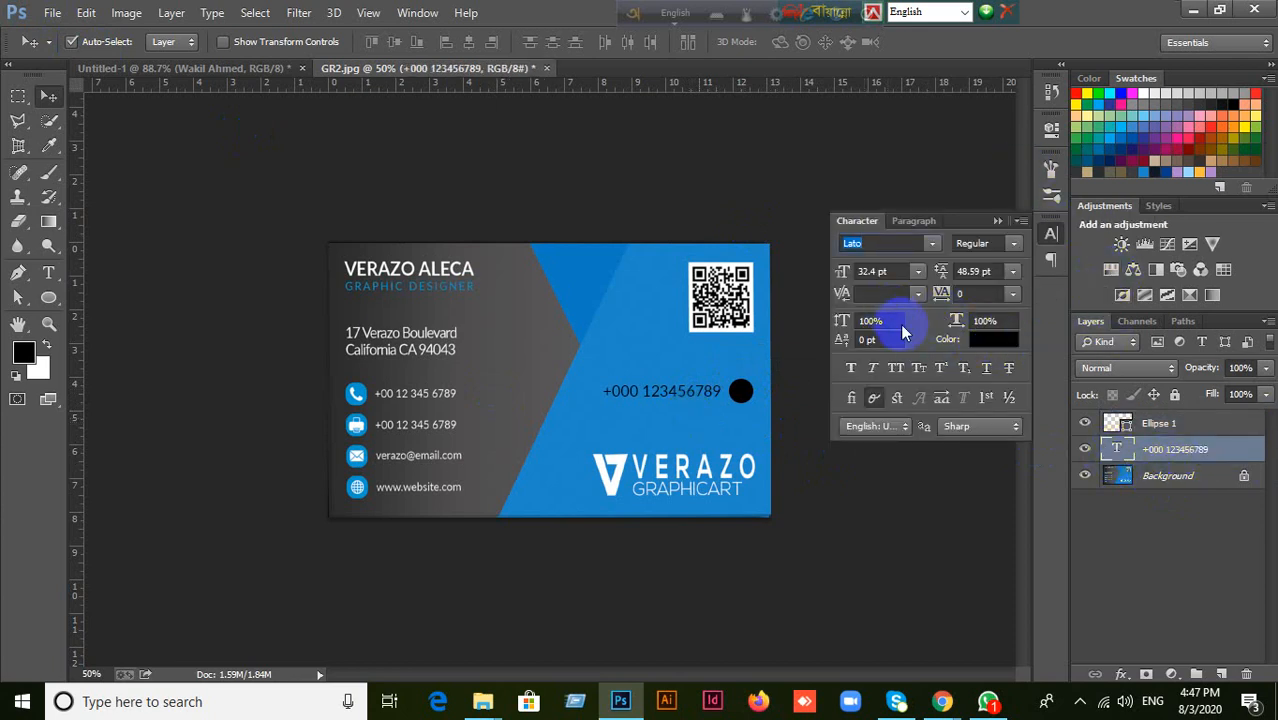
pyautogui.click(912, 220)
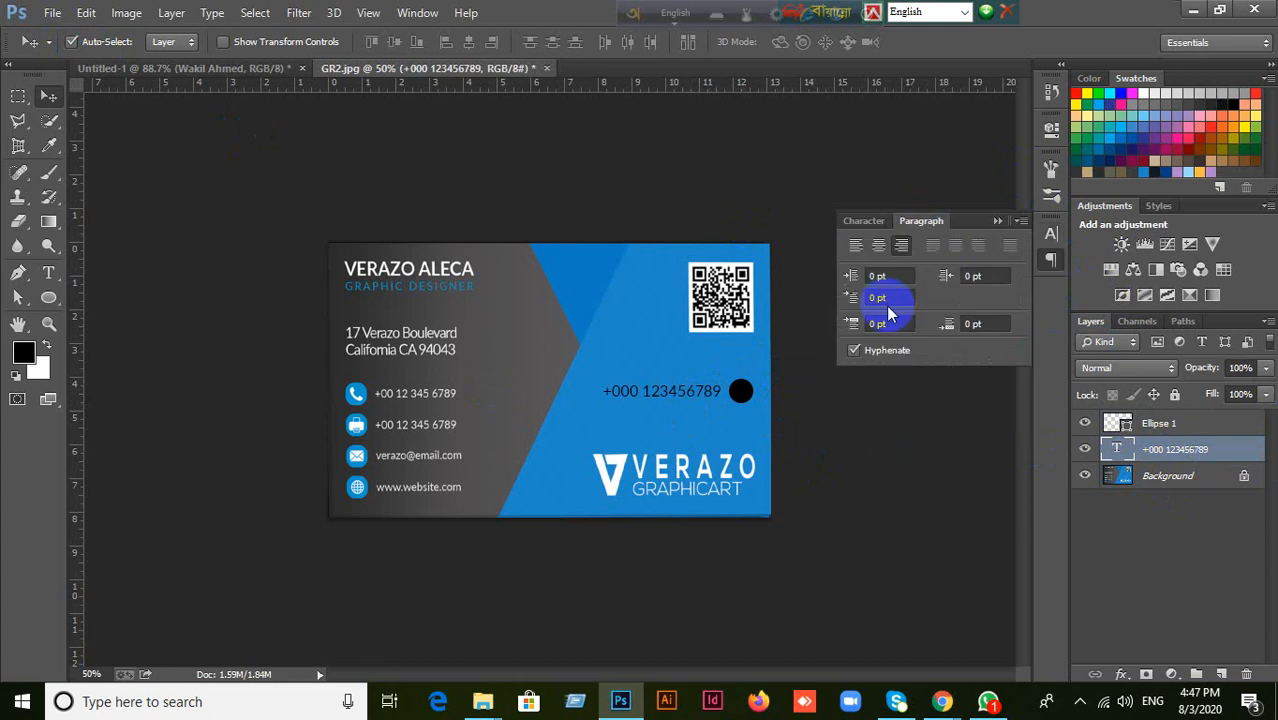
pyautogui.click(856, 245)
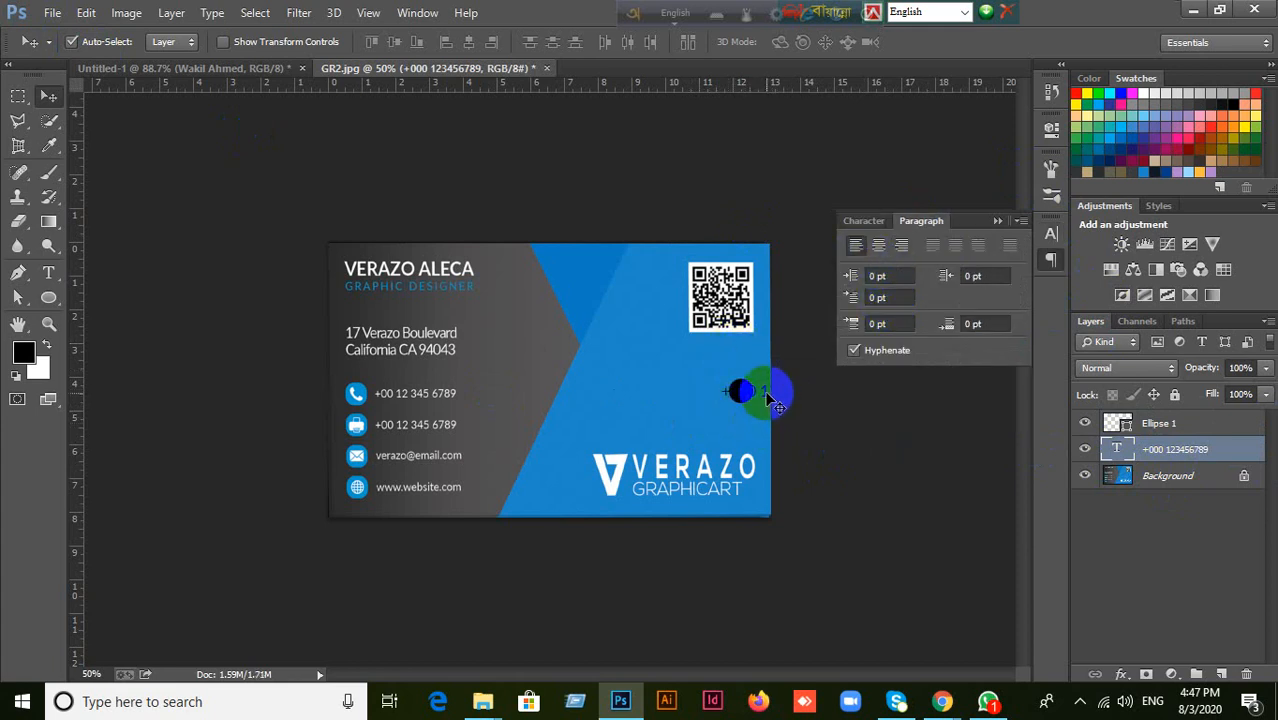
pyautogui.moveTo(771, 400); pyautogui.dragTo(643, 398)
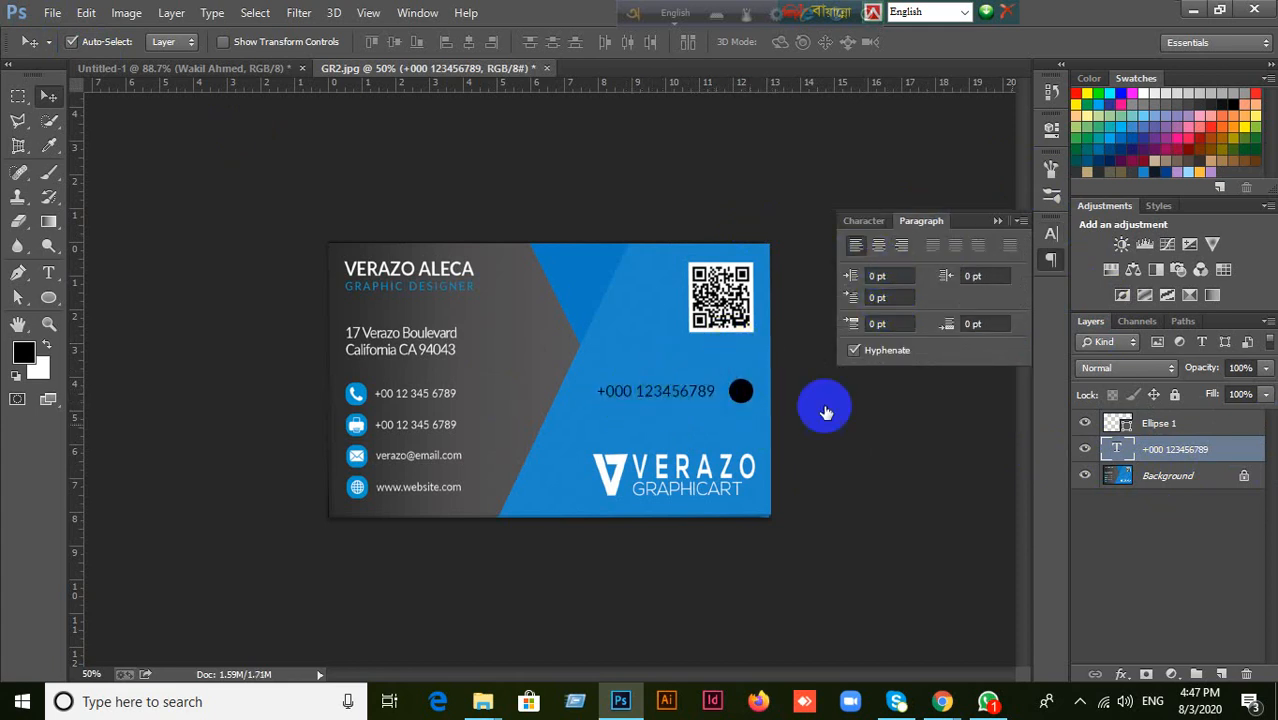
# Replace the phone number text beside the black circle with a shorter number and commit the edit.
pyautogui.doubleClick(1118, 451)
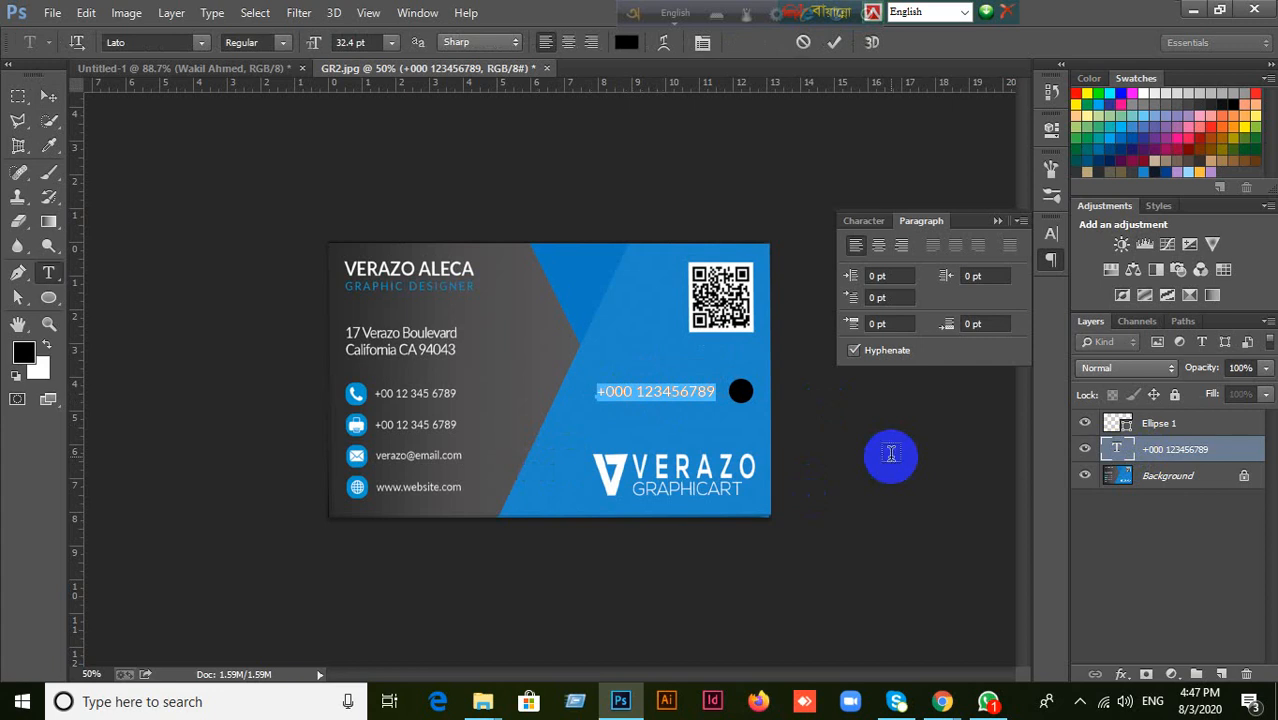
pyautogui.press('BackSpace')
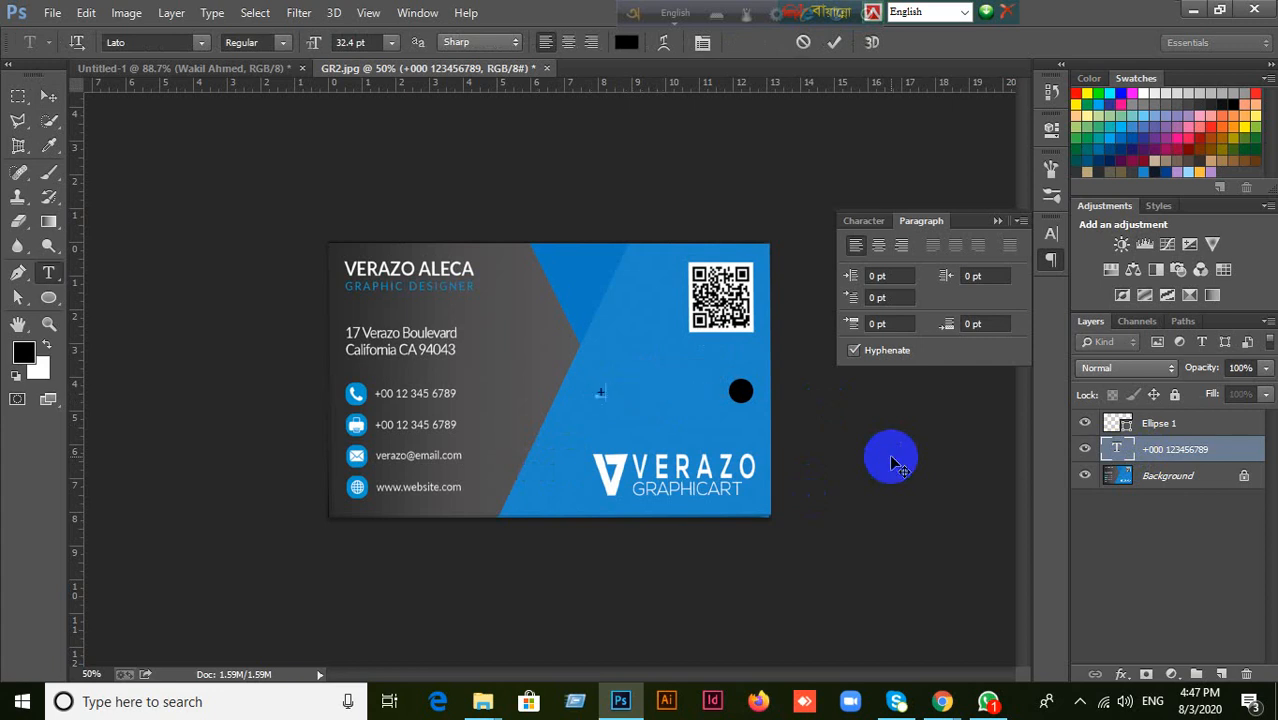
pyautogui.write('+0123568556')
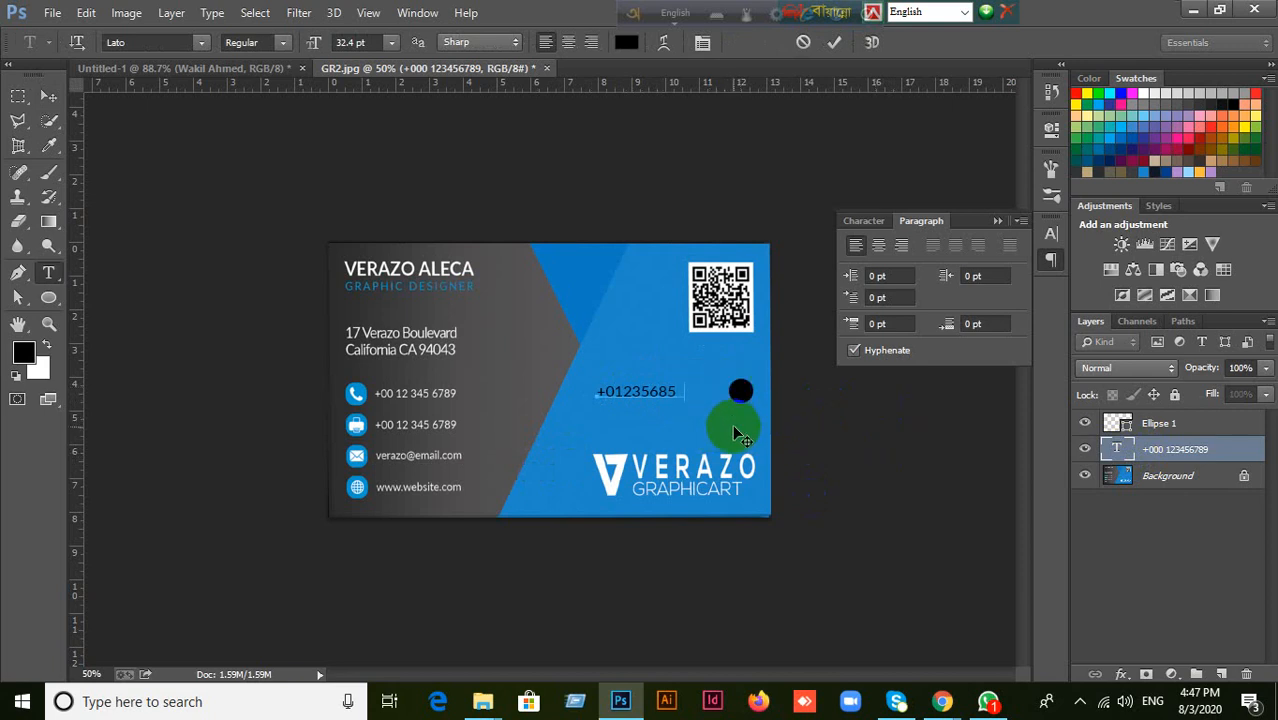
pyautogui.press('BackSpace')
pyautogui.press('BackSpace')
pyautogui.click(58, 105)
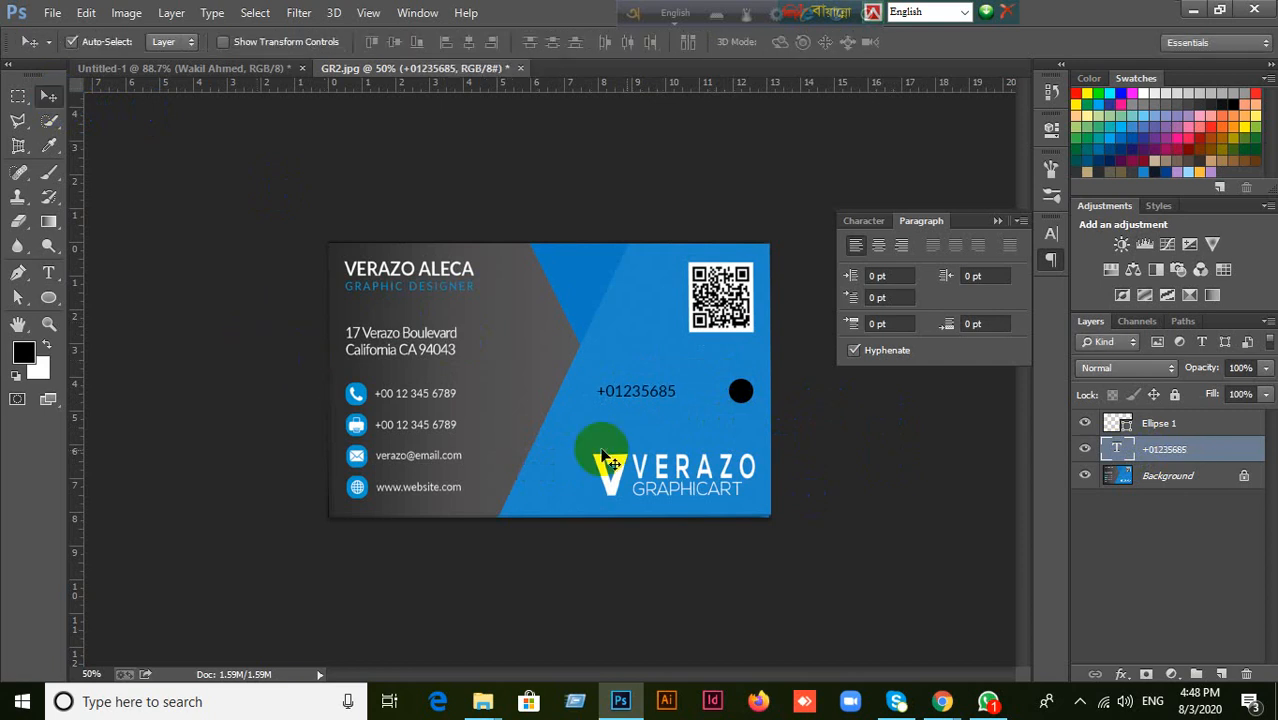
# Try moving the shortened phone number up against the black circle, and shift it back away from it.
pyautogui.moveTo(654, 392); pyautogui.dragTo(700, 398)
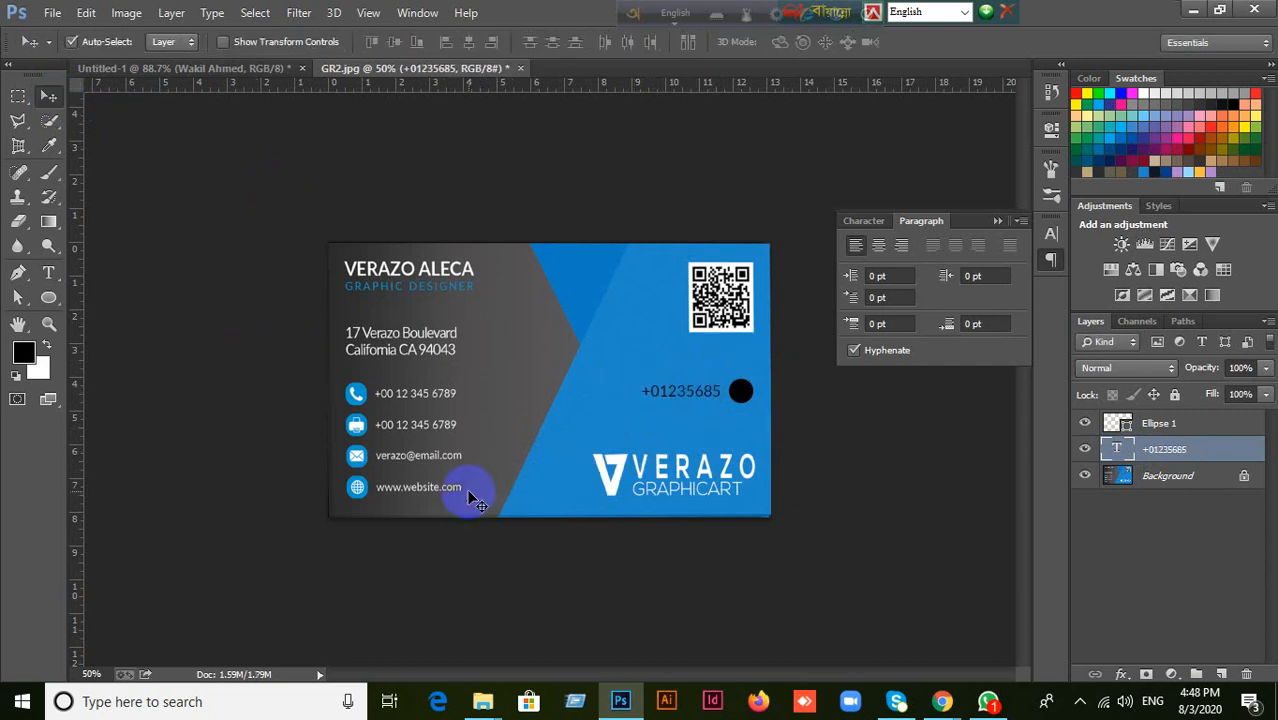
pyautogui.click(704, 392)
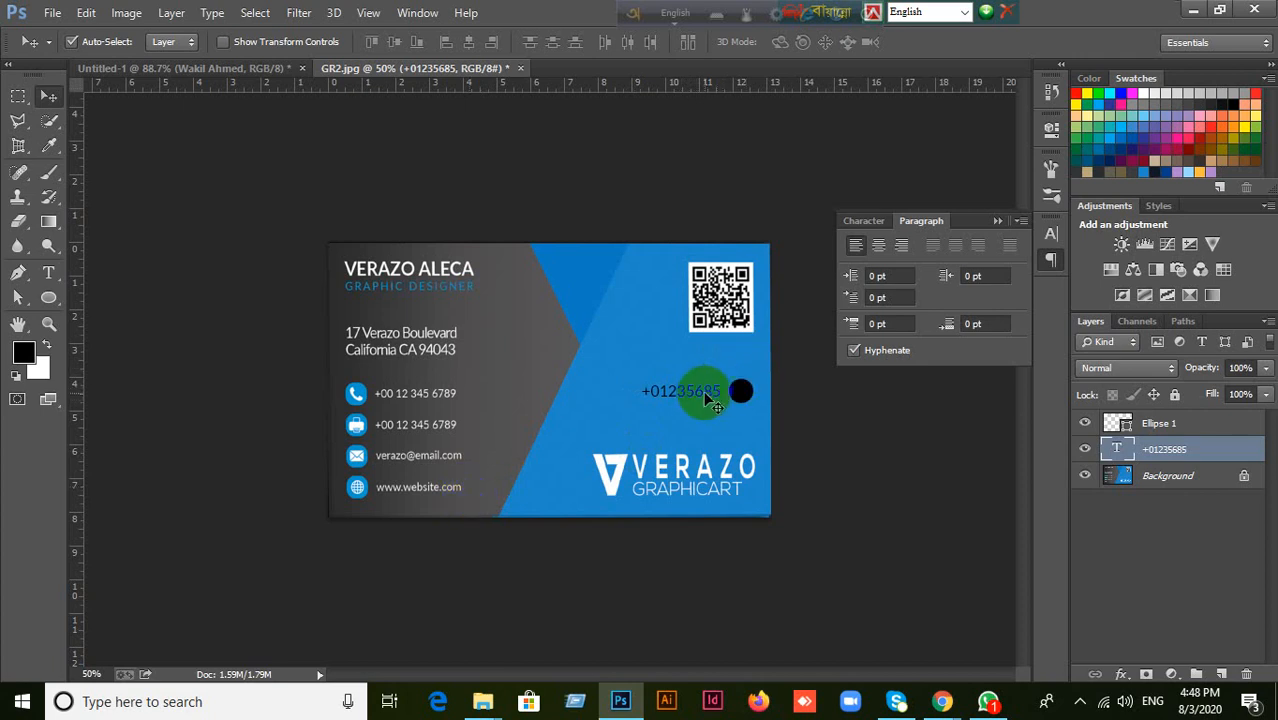
pyautogui.moveTo(704, 398); pyautogui.dragTo(652, 398)
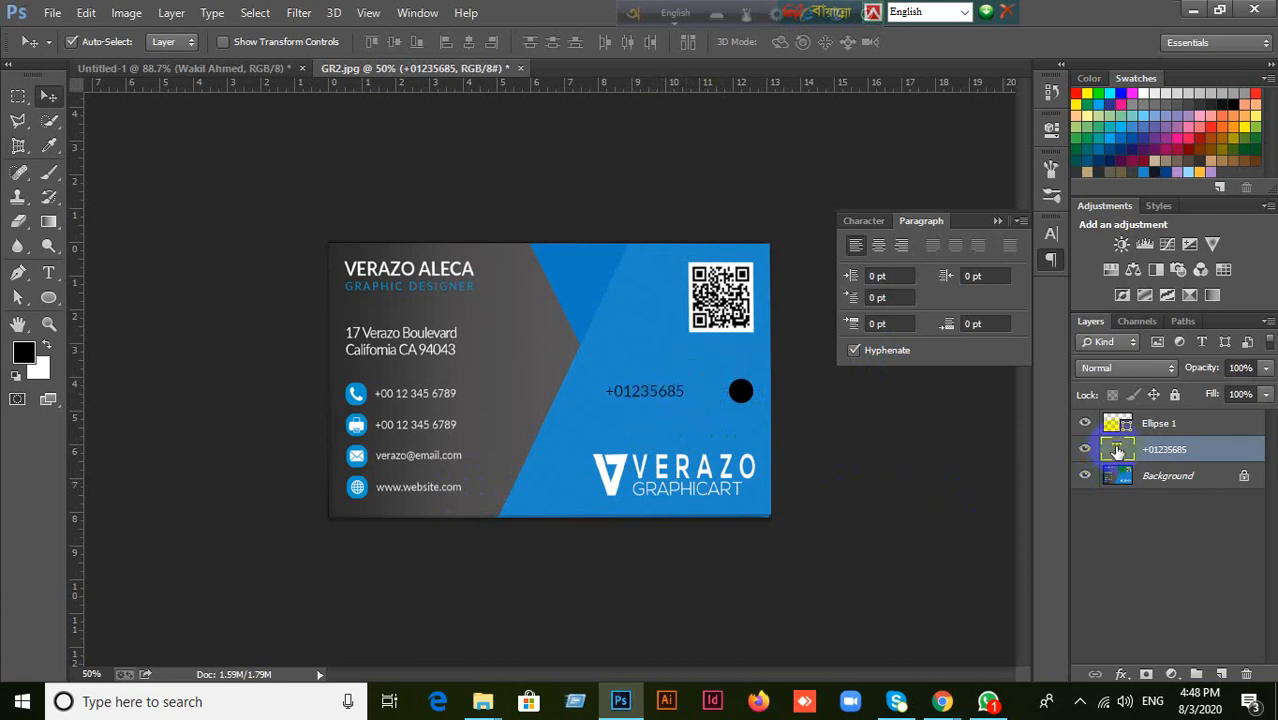
# Right-align the phone number text and move it up against the left side of the black circle.
pyautogui.doubleClick(1118, 450)
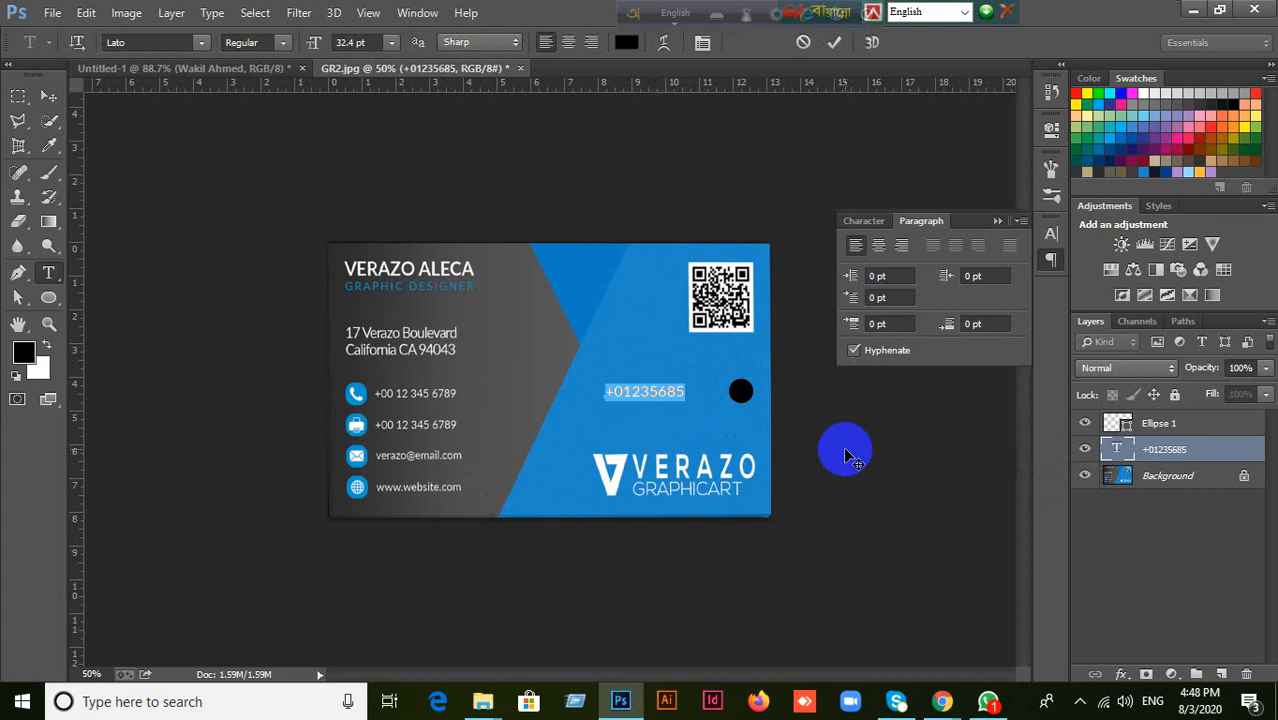
pyautogui.click(805, 43)
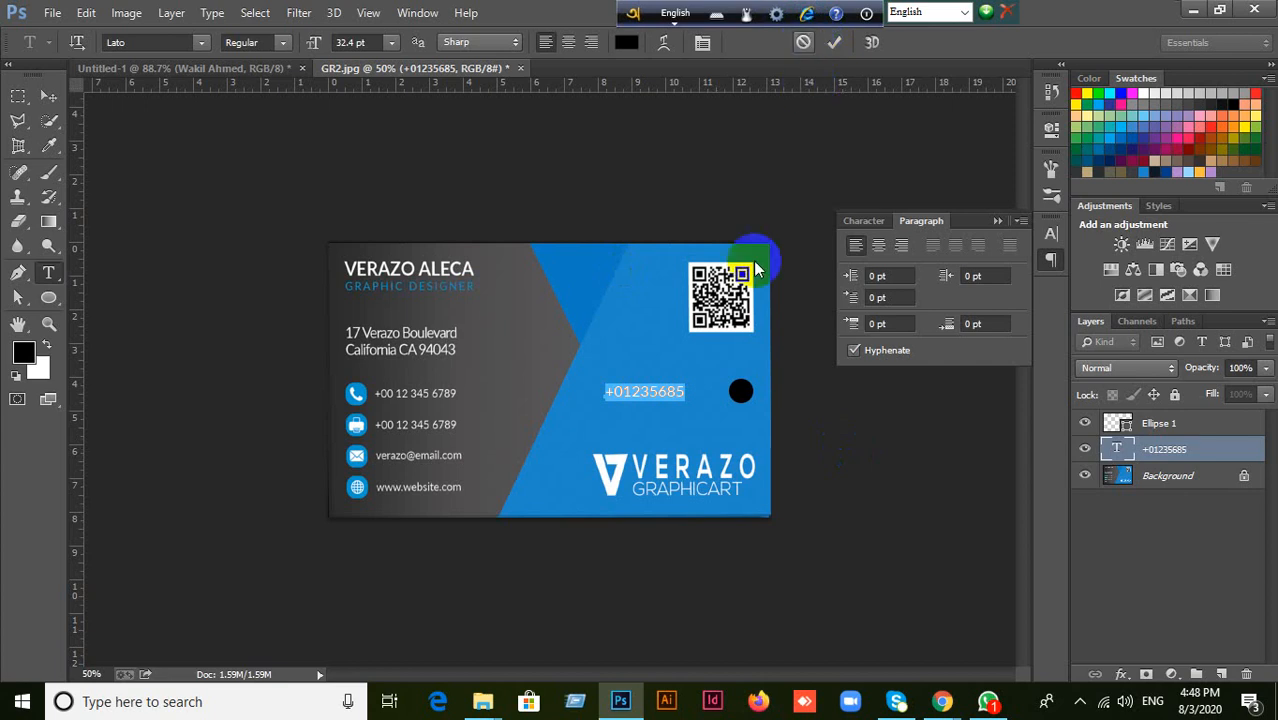
pyautogui.click(902, 245)
pyautogui.moveTo(566, 400); pyautogui.dragTo(690, 400)
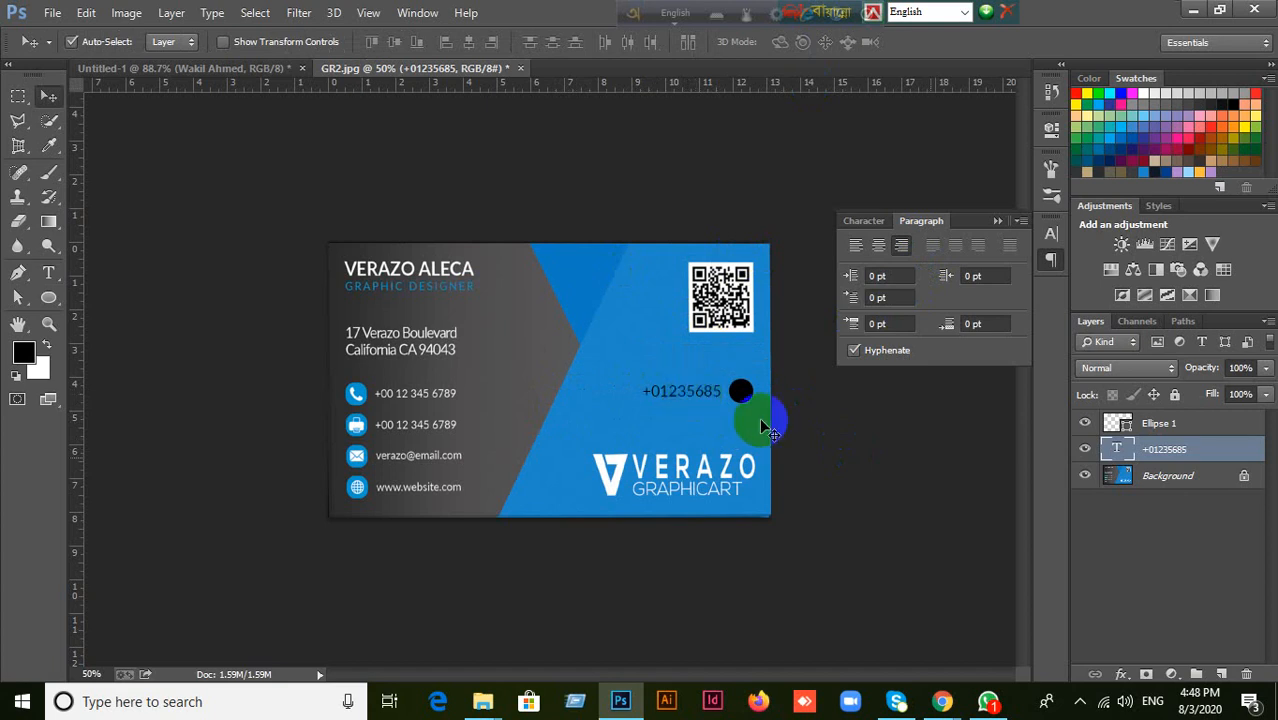
# Replace the right-aligned phone number with a longer number, commit the edit and return to the Move tool.
pyautogui.doubleClick(1117, 452)
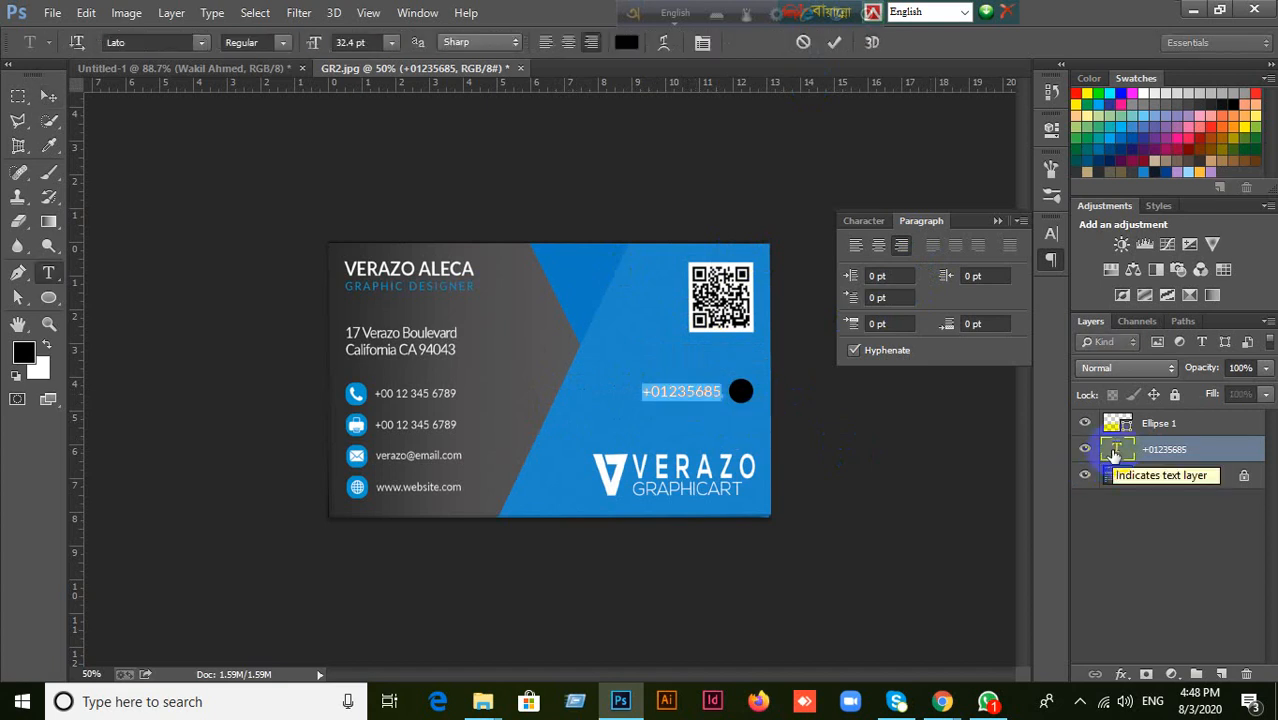
pyautogui.press('Right')
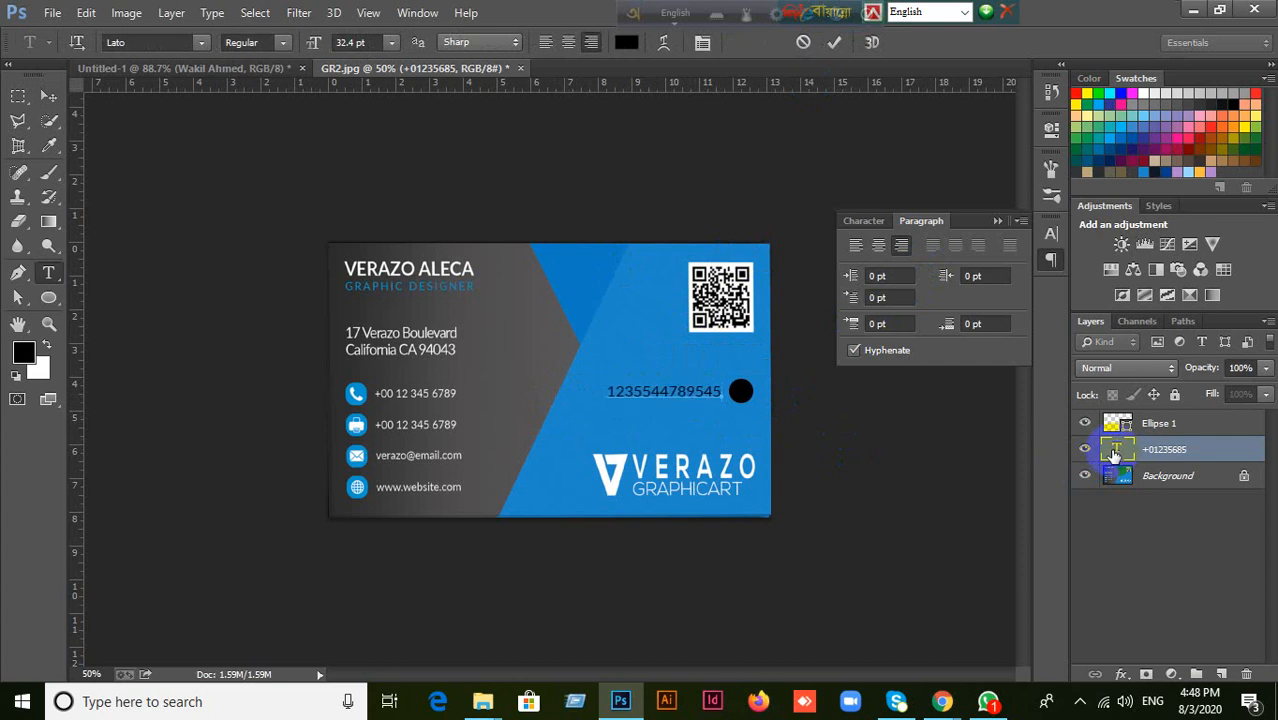
pyautogui.click(834, 42)
pyautogui.press('v')
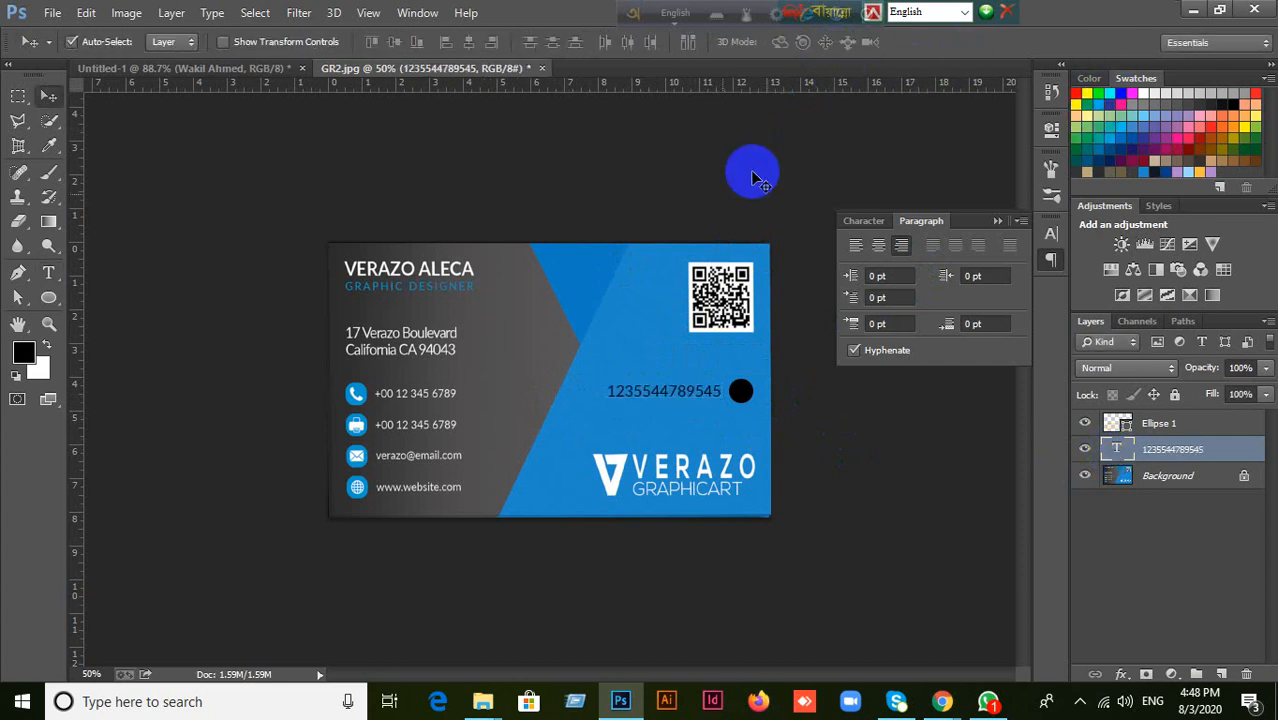
# Move the phone number text down and left, away from the black circle, and activate the Custom Shape tool.
pyautogui.click(618, 390)
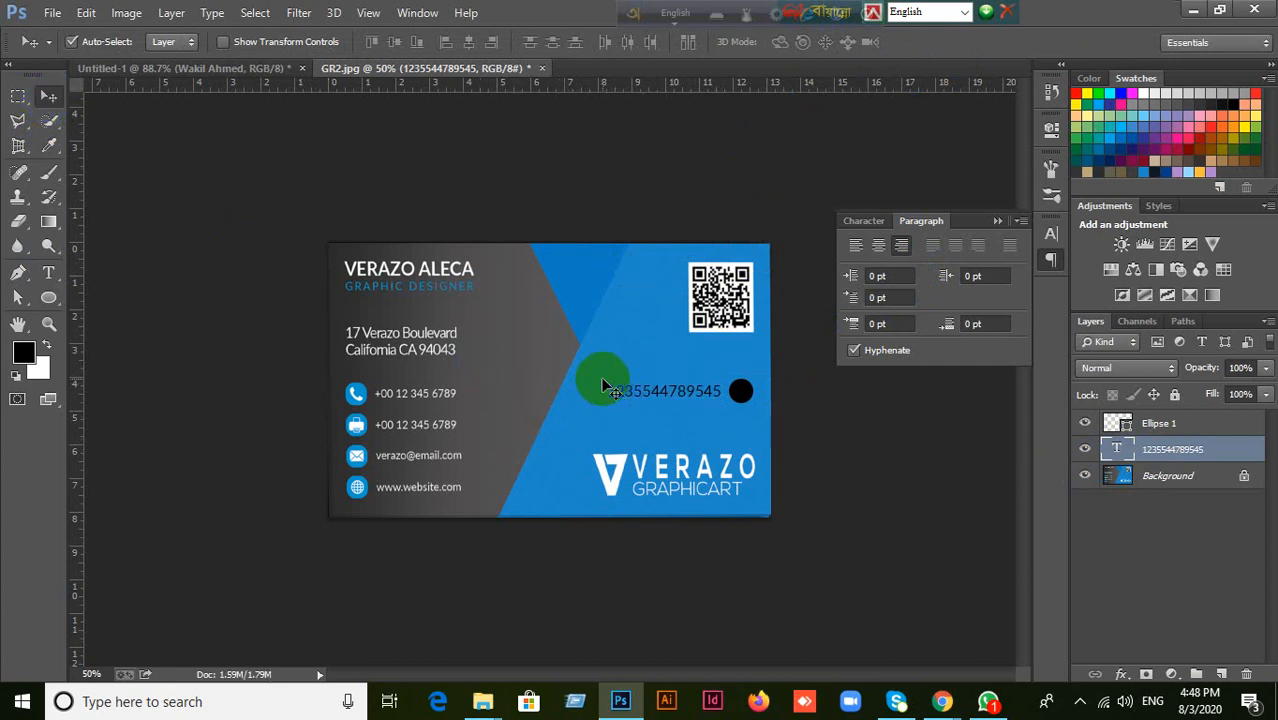
pyautogui.moveTo(620, 397); pyautogui.dragTo(544, 432)
pyautogui.click(49, 298)
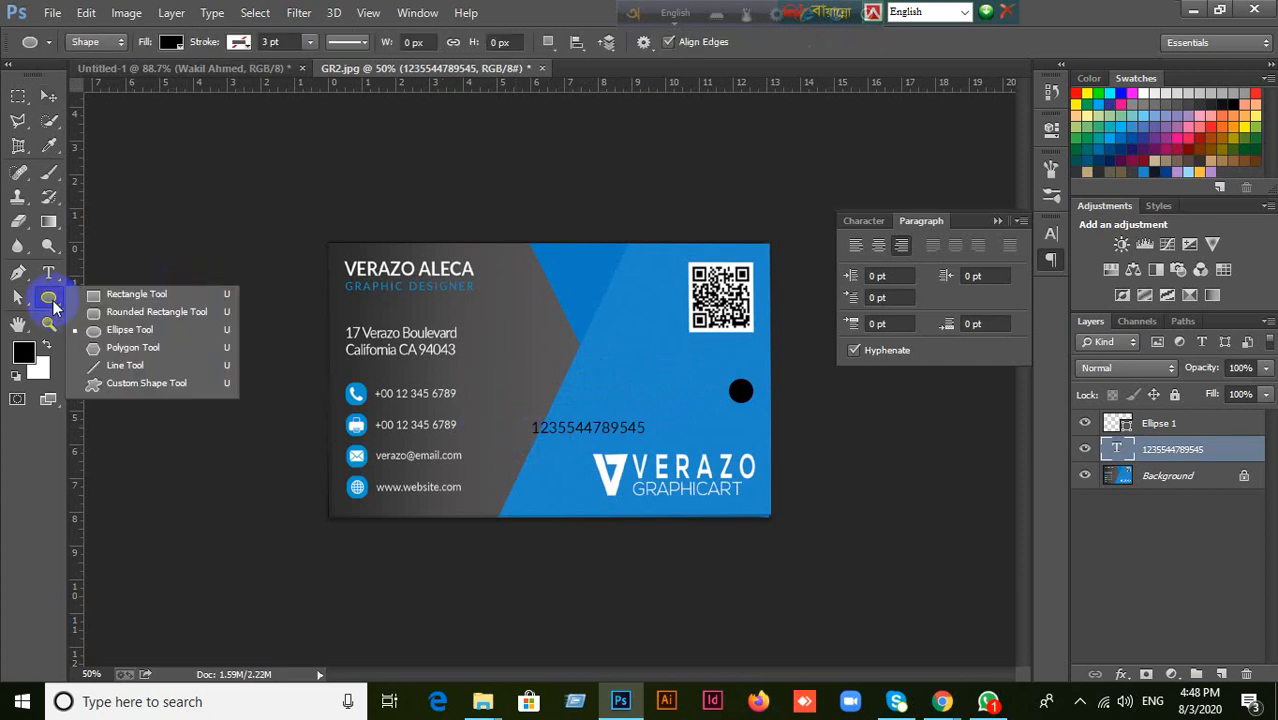
pyautogui.click(127, 384)
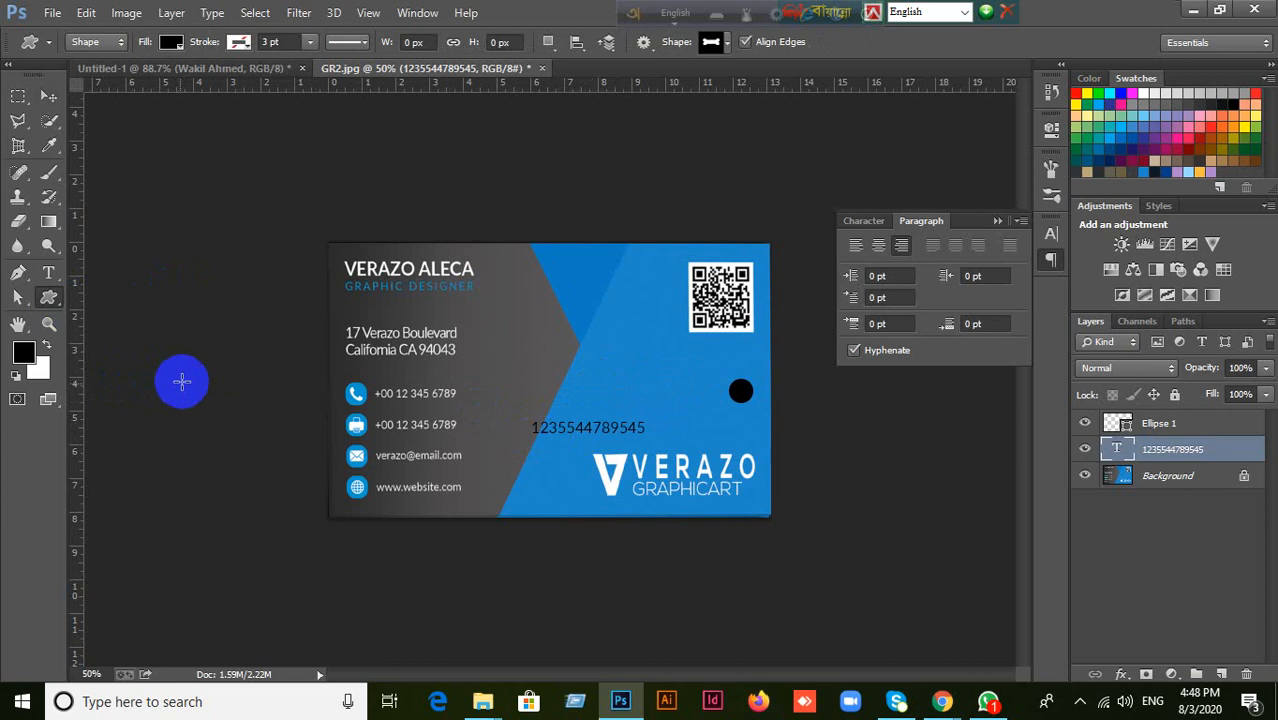
pyautogui.click(548, 44)
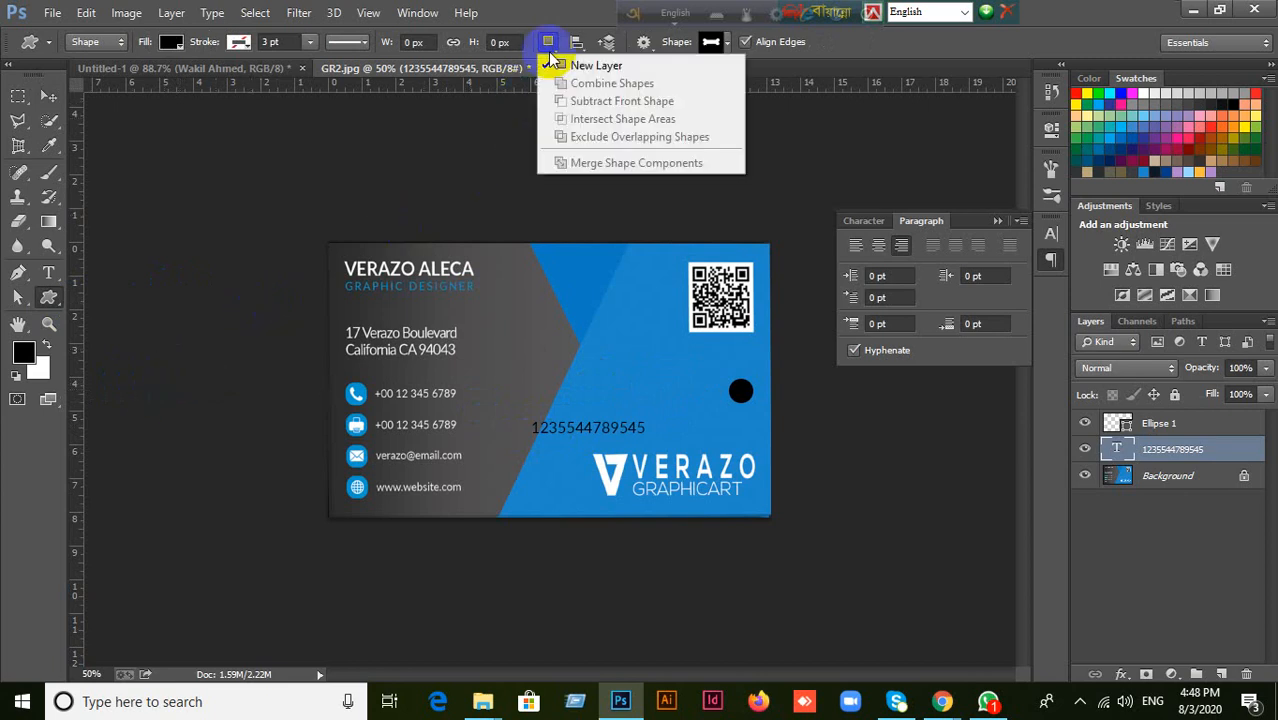
pyautogui.click(553, 62)
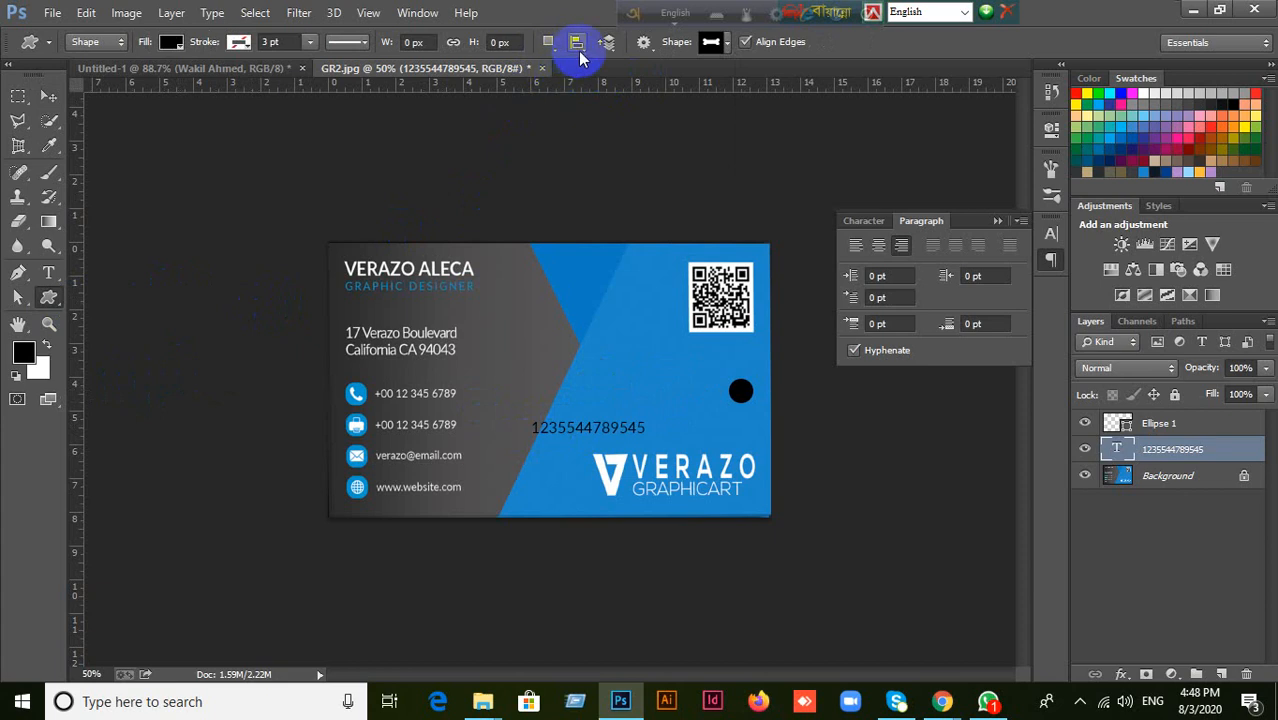
pyautogui.click(548, 44)
pyautogui.click(553, 62)
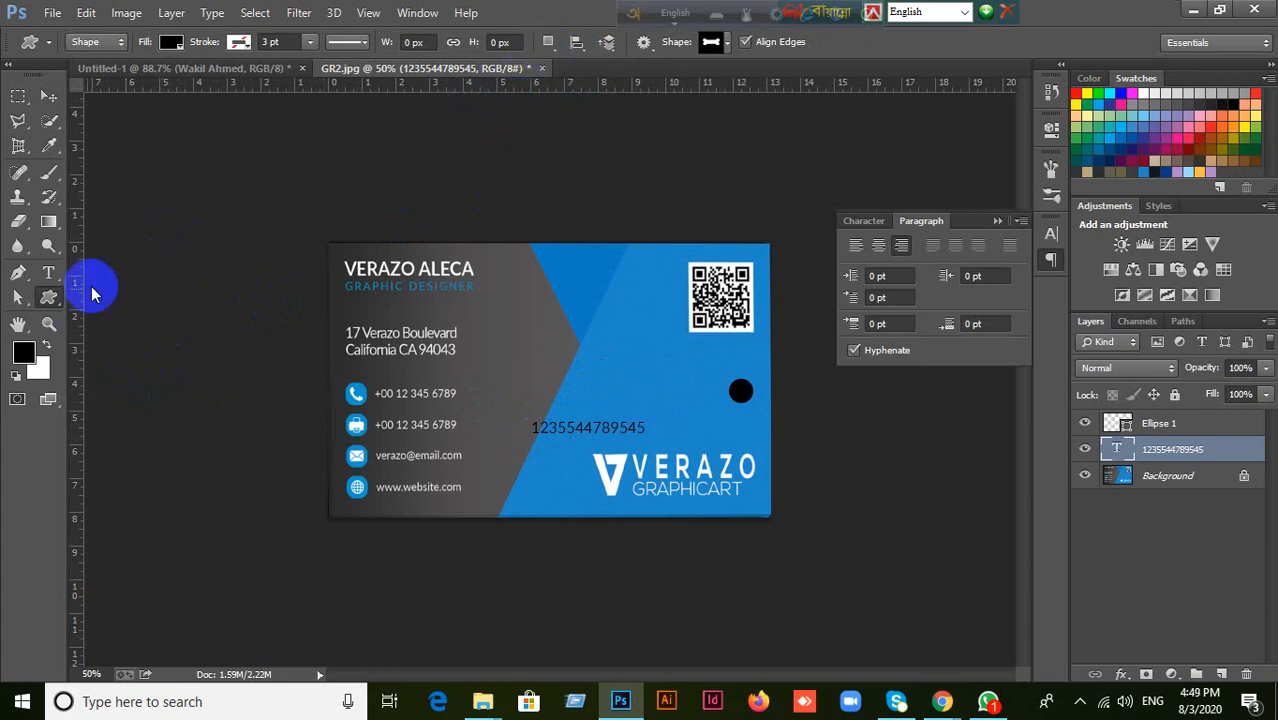
# Open the shape picker of the Custom Shape tool.
pyautogui.rightClick(49, 297)
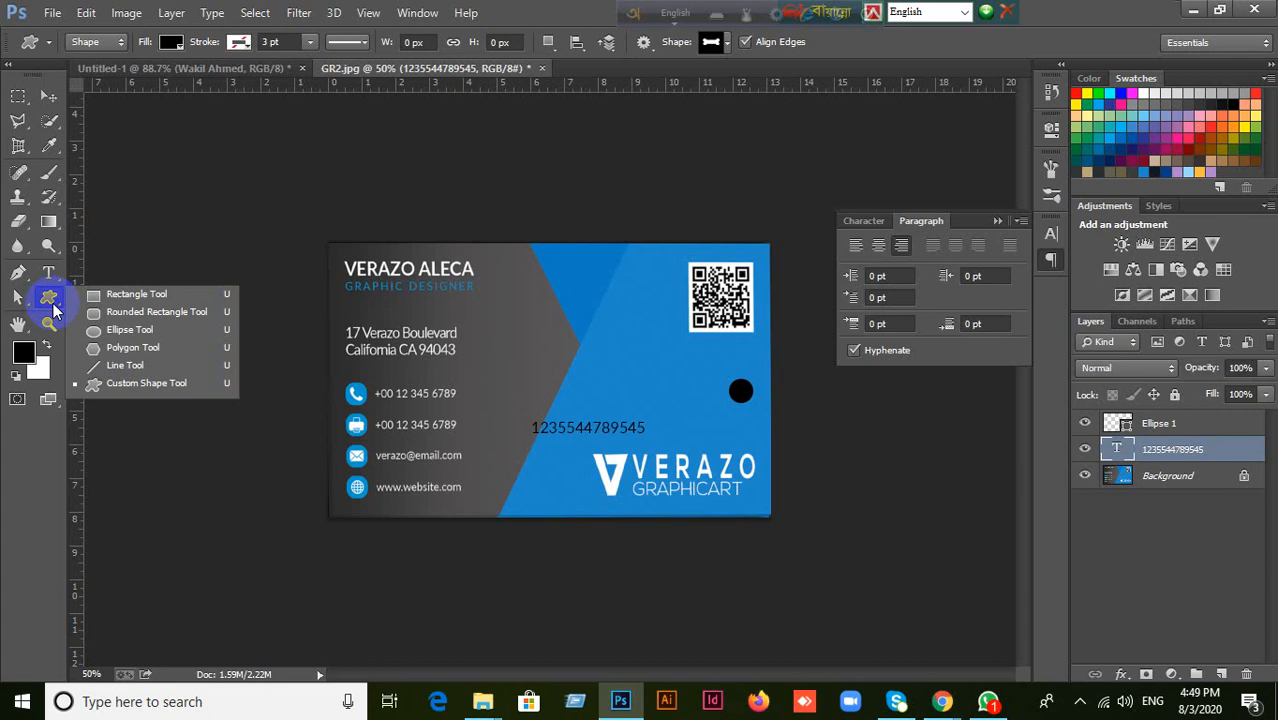
pyautogui.click(132, 383)
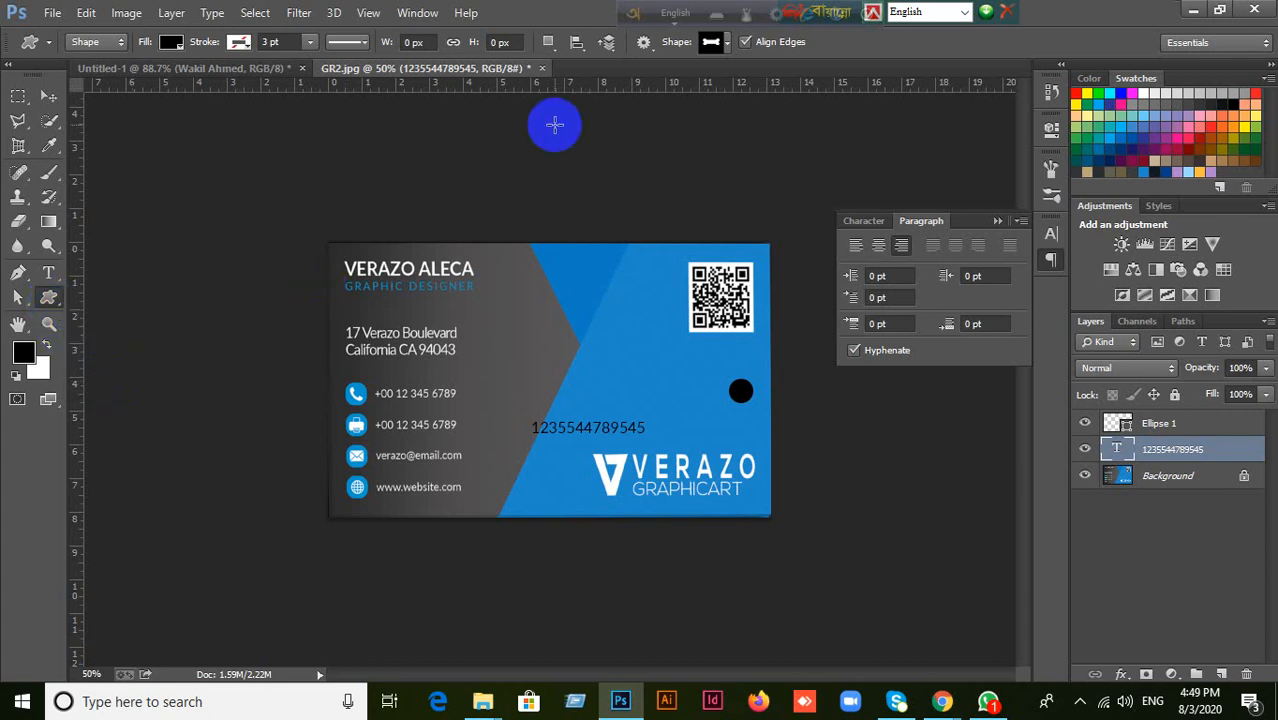
pyautogui.click(722, 43)
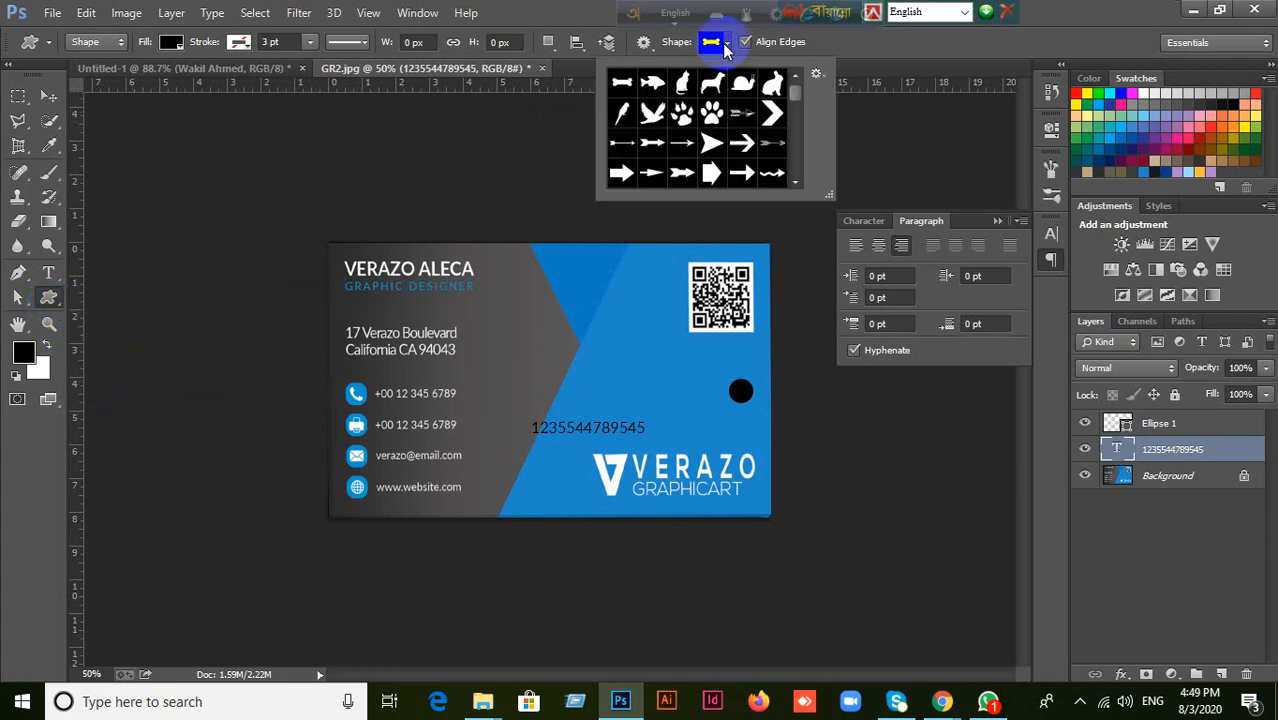
pyautogui.click(817, 74)
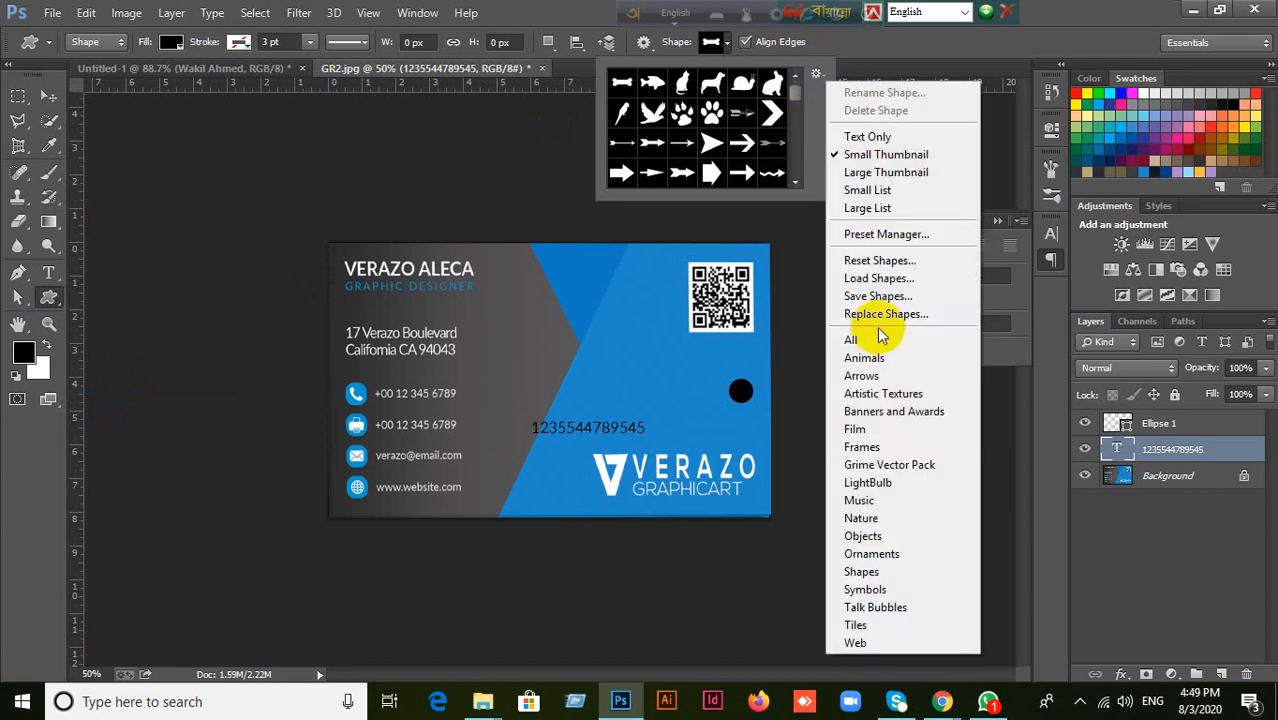
pyautogui.click(862, 357)
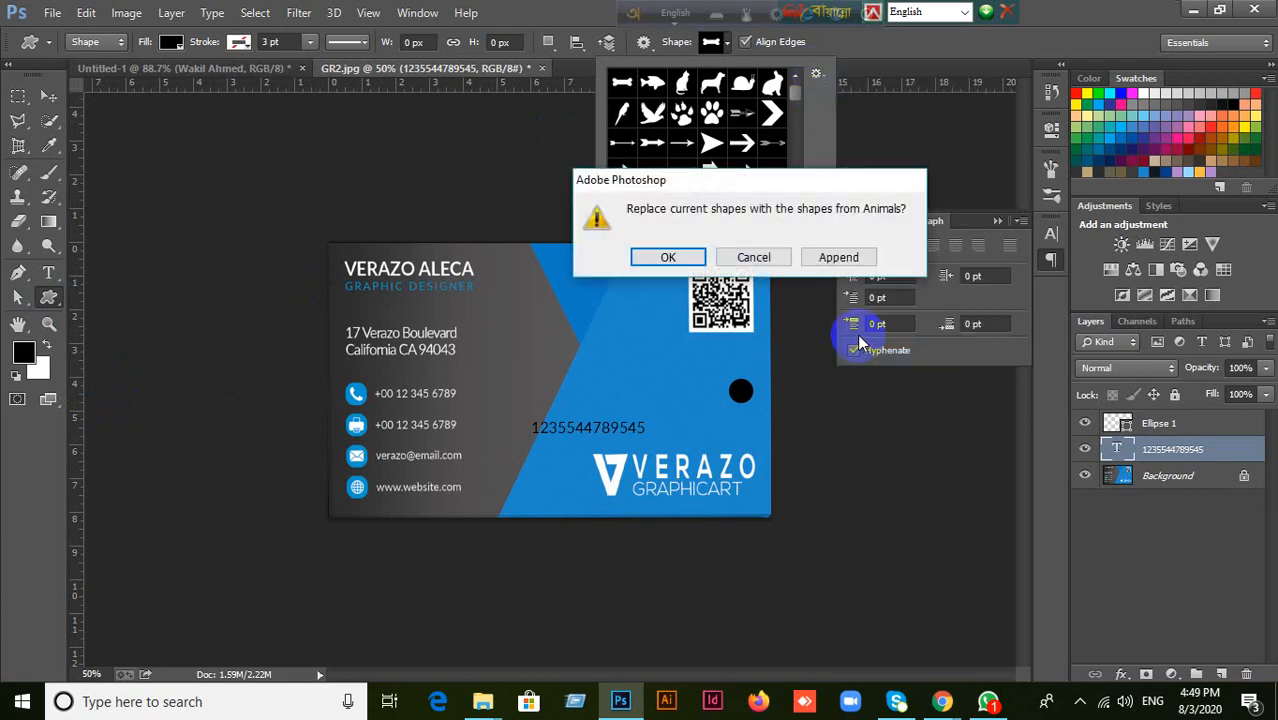
pyautogui.click(765, 262)
pyautogui.click(817, 75)
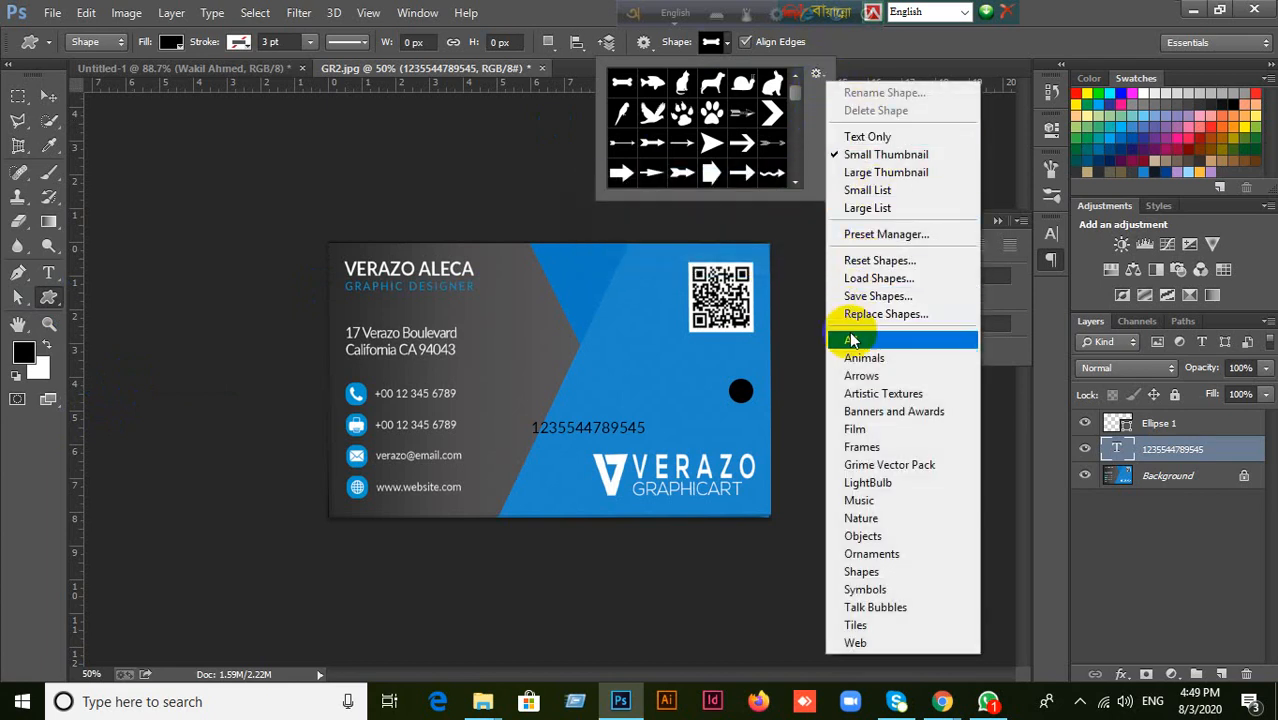
pyautogui.click(851, 341)
pyautogui.click(688, 257)
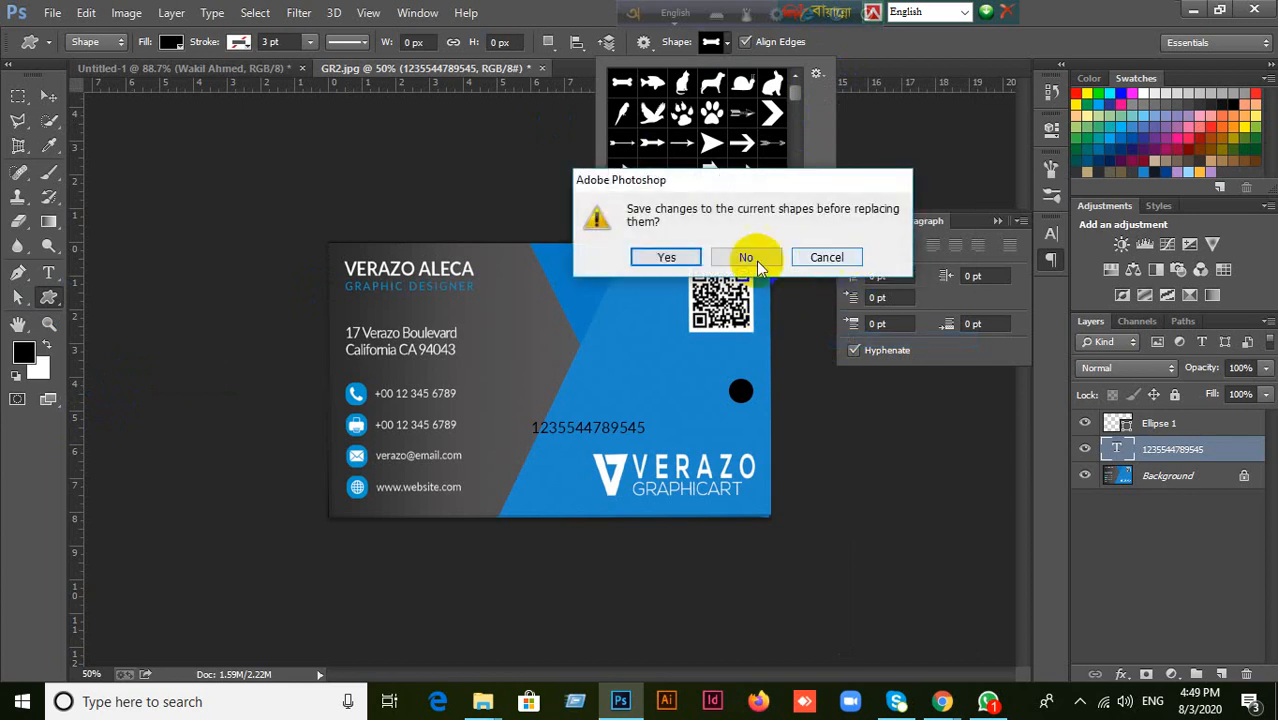
pyautogui.click(667, 258)
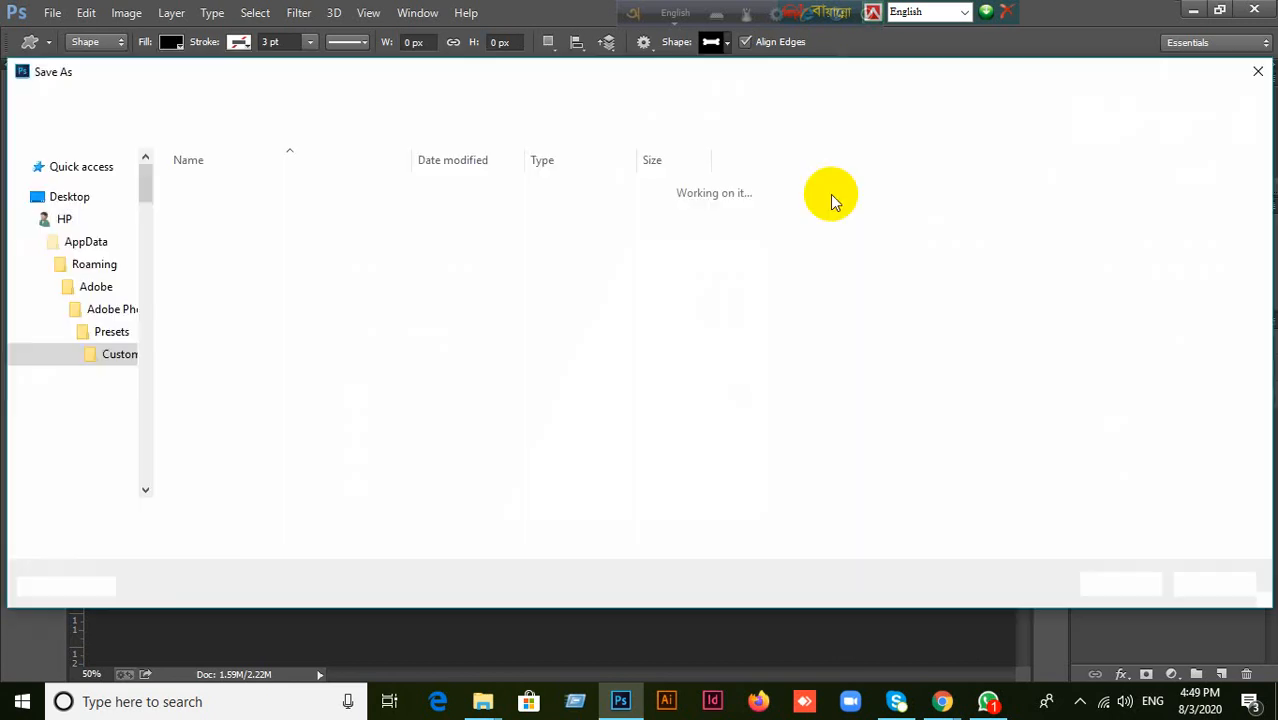
pyautogui.click(1258, 73)
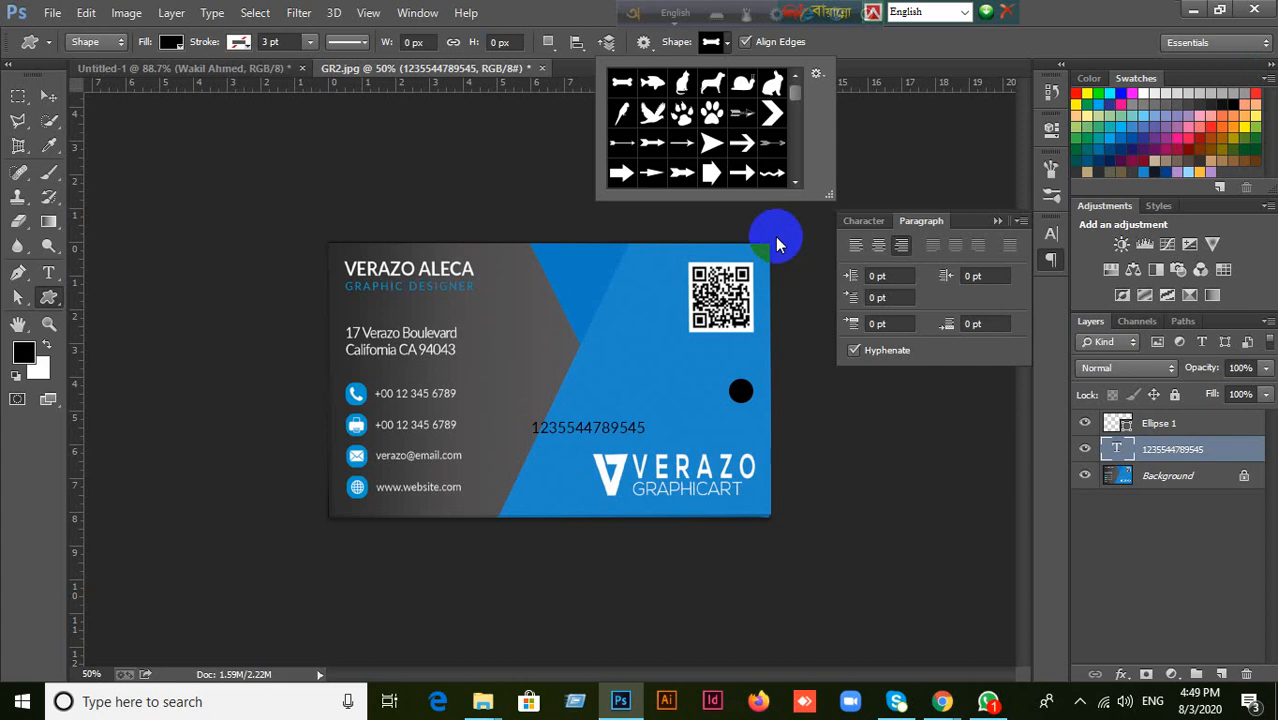
# Enlarge the shape picker, choose the solid hexagon and draw a black hexagon on the blue area, left below the QR code.
pyautogui.moveTo(830, 195); pyautogui.dragTo(1108, 517)
pyautogui.click(772, 443)
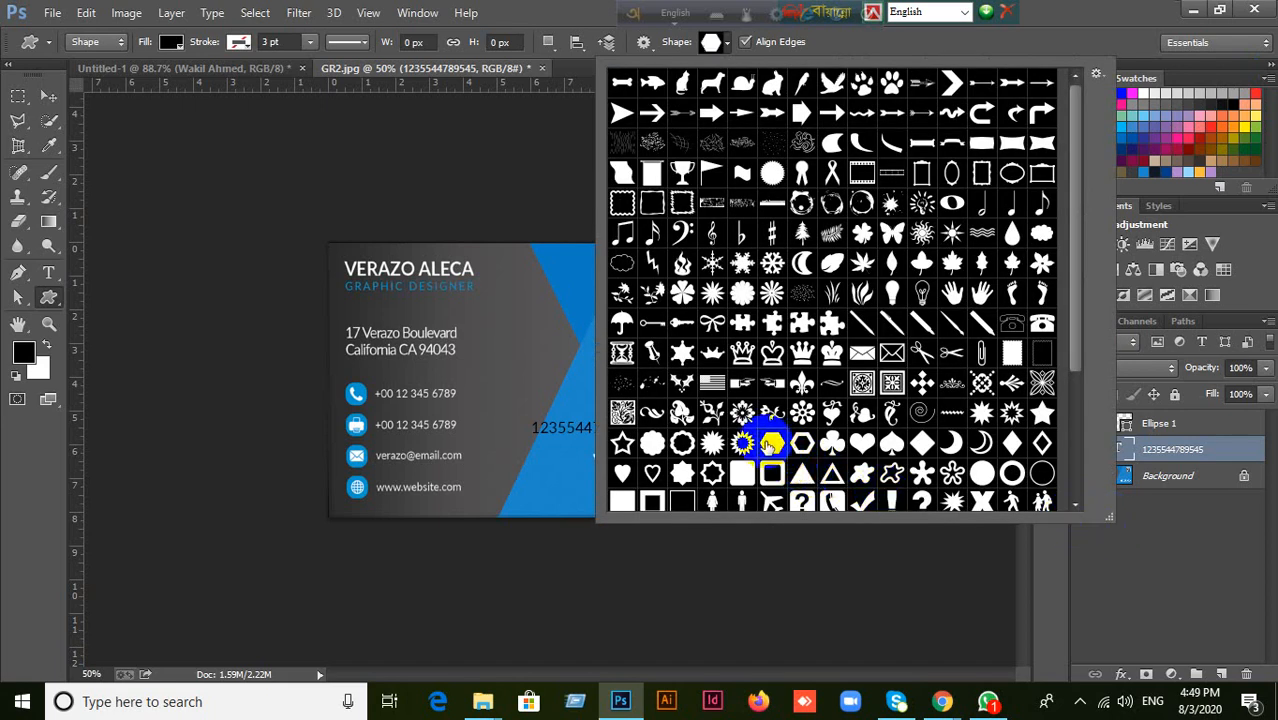
pyautogui.click(585, 15)
pyautogui.moveTo(679, 346)
pyautogui.mouseDown()
pyautogui.moveTo(625, 343)
pyautogui.moveTo(633, 334)
pyautogui.moveTo(675, 369)
pyautogui.mouseUp()
# Move the phone number text directly below the hexagon and delete the black circle.
pyautogui.click(48, 95)
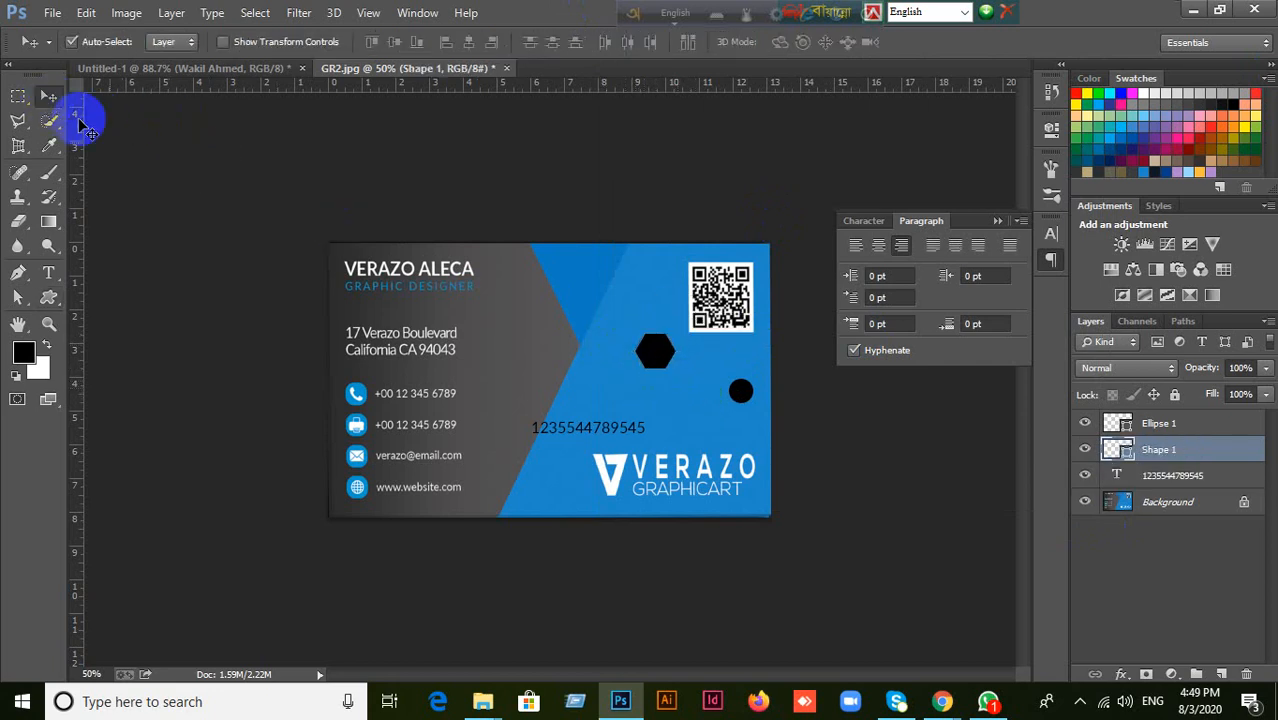
pyautogui.moveTo(563, 437); pyautogui.dragTo(633, 392)
pyautogui.click(744, 396)
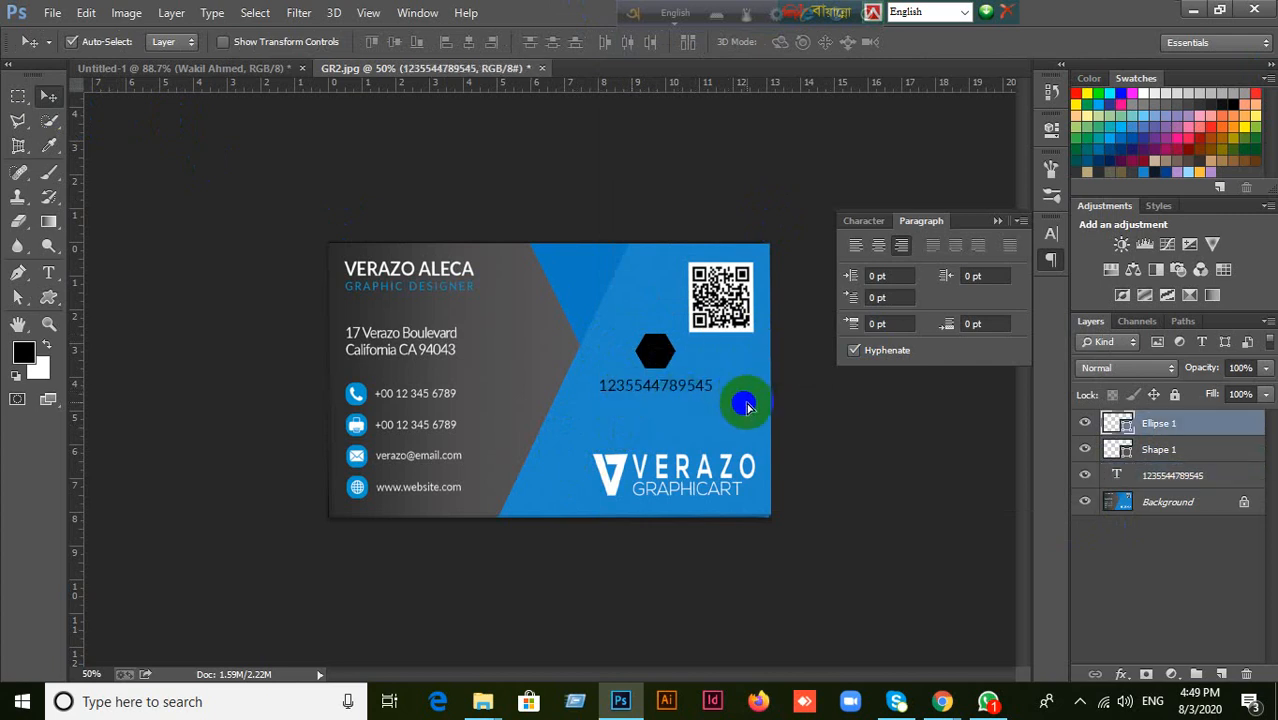
pyautogui.press('Delete')
# Center-align the phone number text and reposition it centred just below the hexagon.
pyautogui.scroll(2, 690, 403)
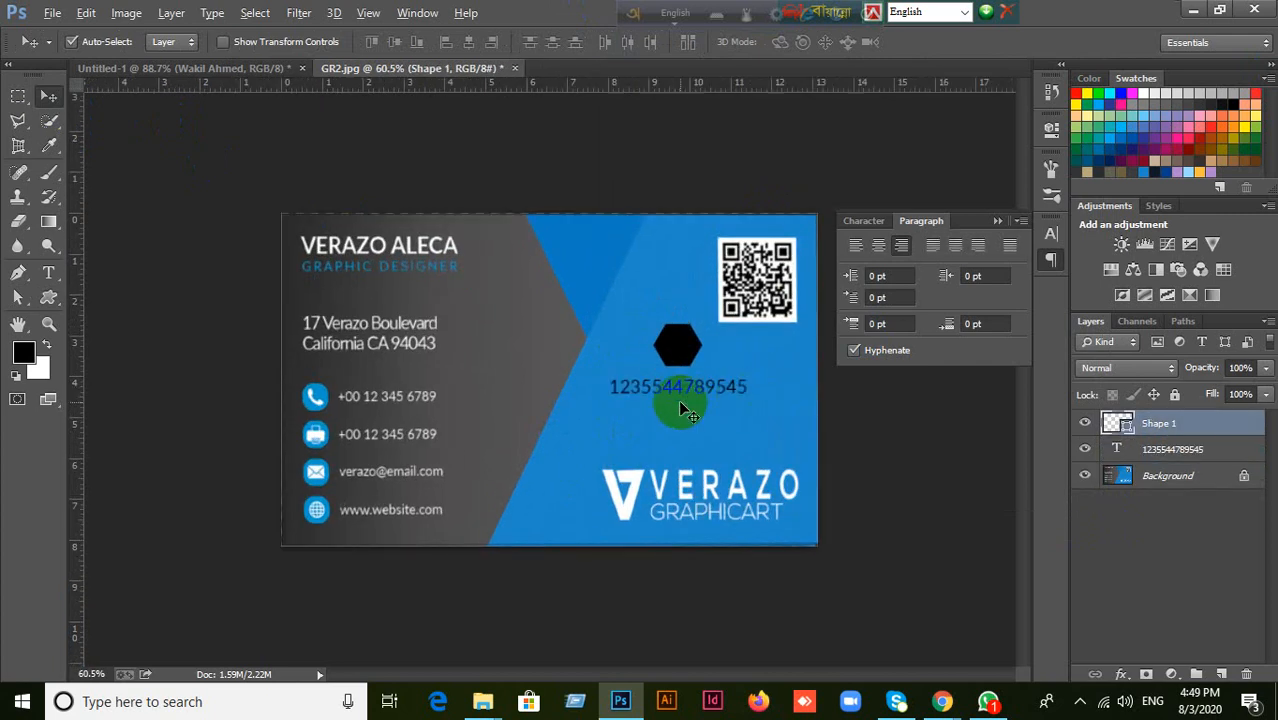
pyautogui.moveTo(667, 395); pyautogui.dragTo(668, 400)
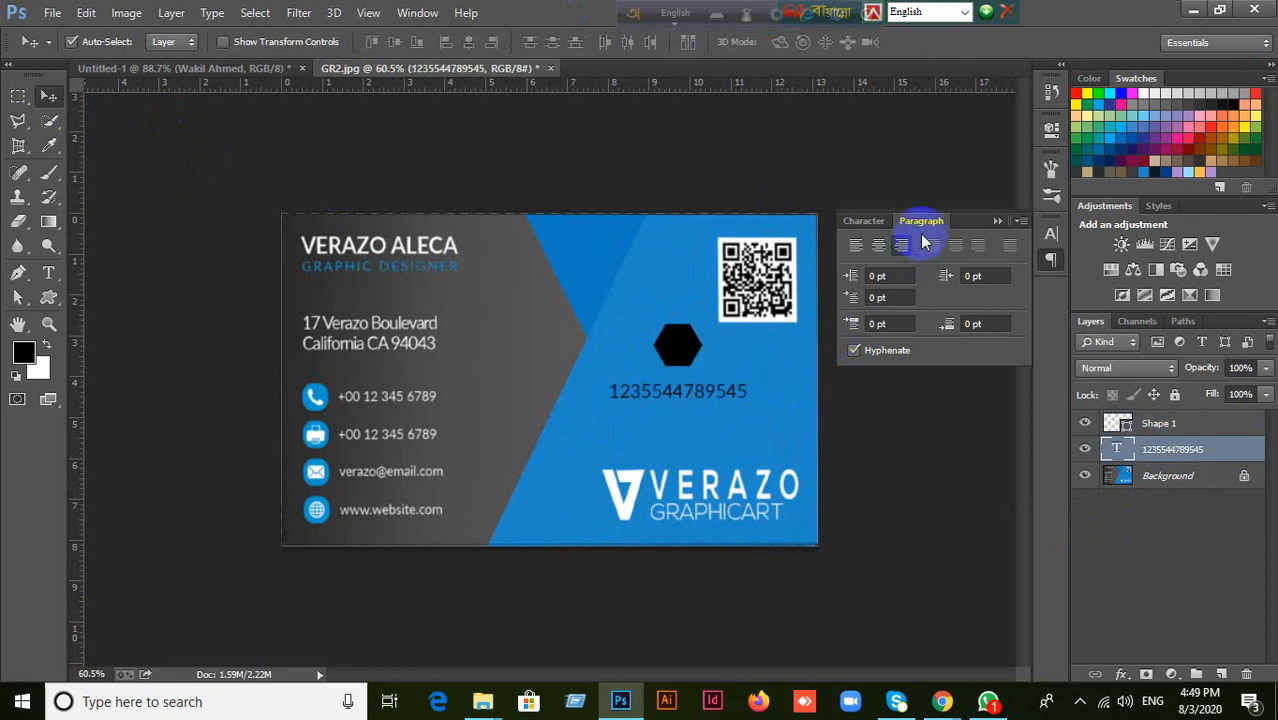
pyautogui.click(879, 250)
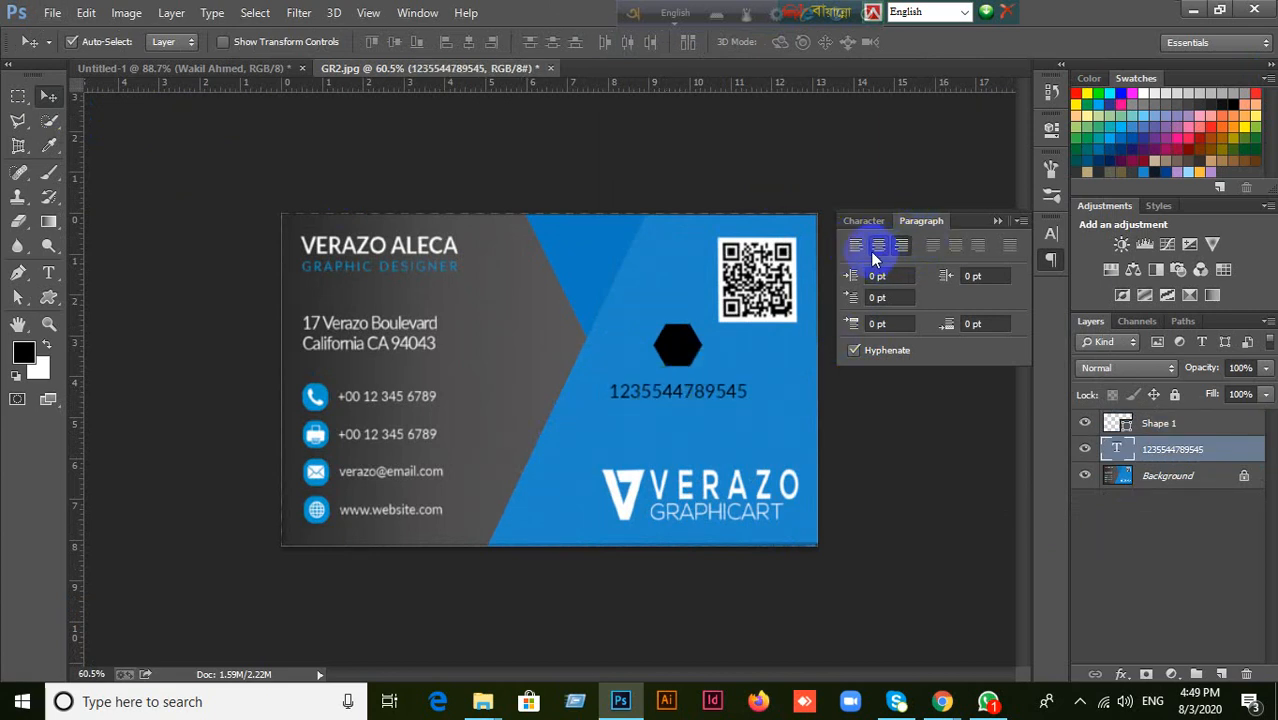
pyautogui.click(678, 403)
pyautogui.moveTo(720, 398); pyautogui.dragTo(678, 383)
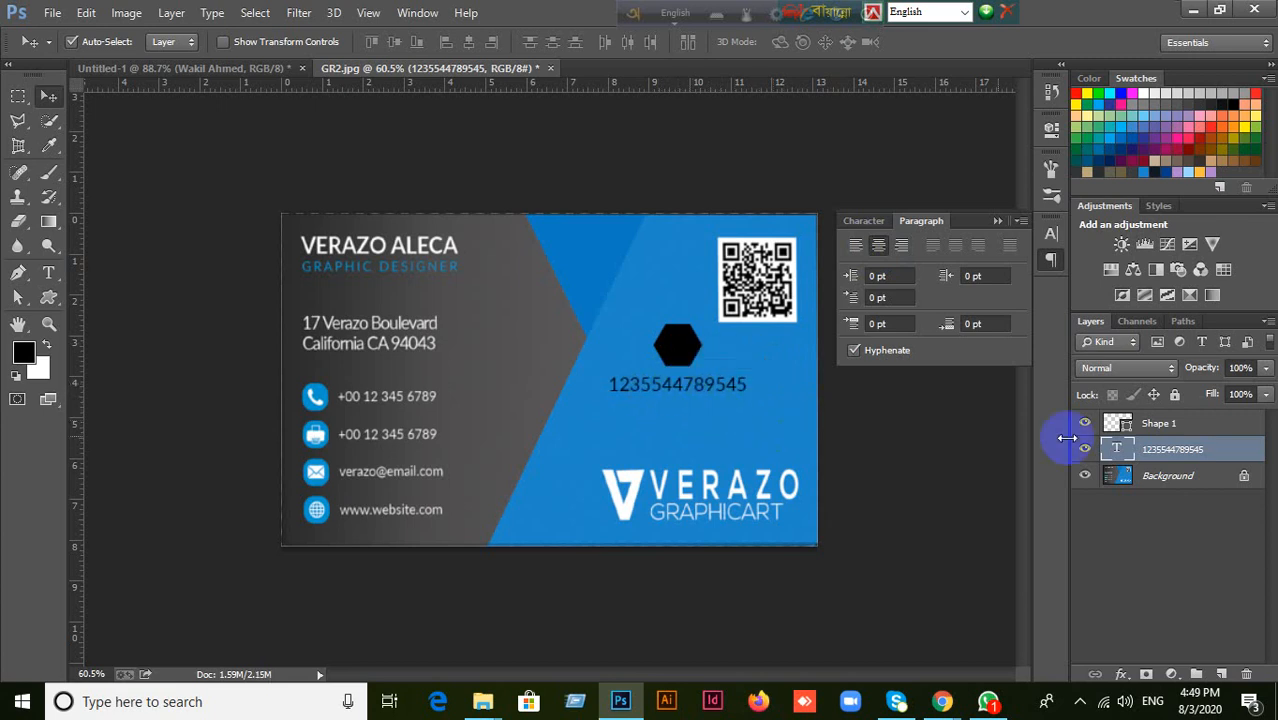
# Replace the centred phone number text below the hexagon with "jkdfljadkfjlalakjsldfkjlajdfl".
pyautogui.doubleClick(1119, 452)
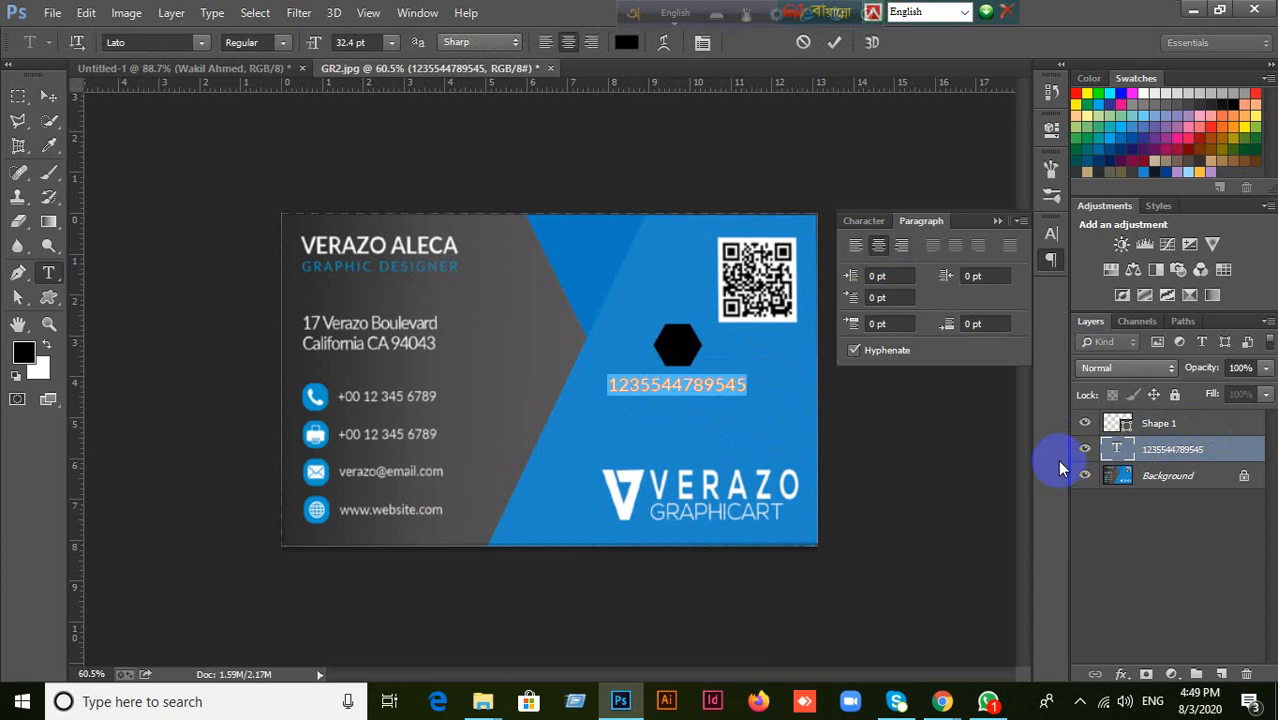
pyautogui.write('jkdflja')
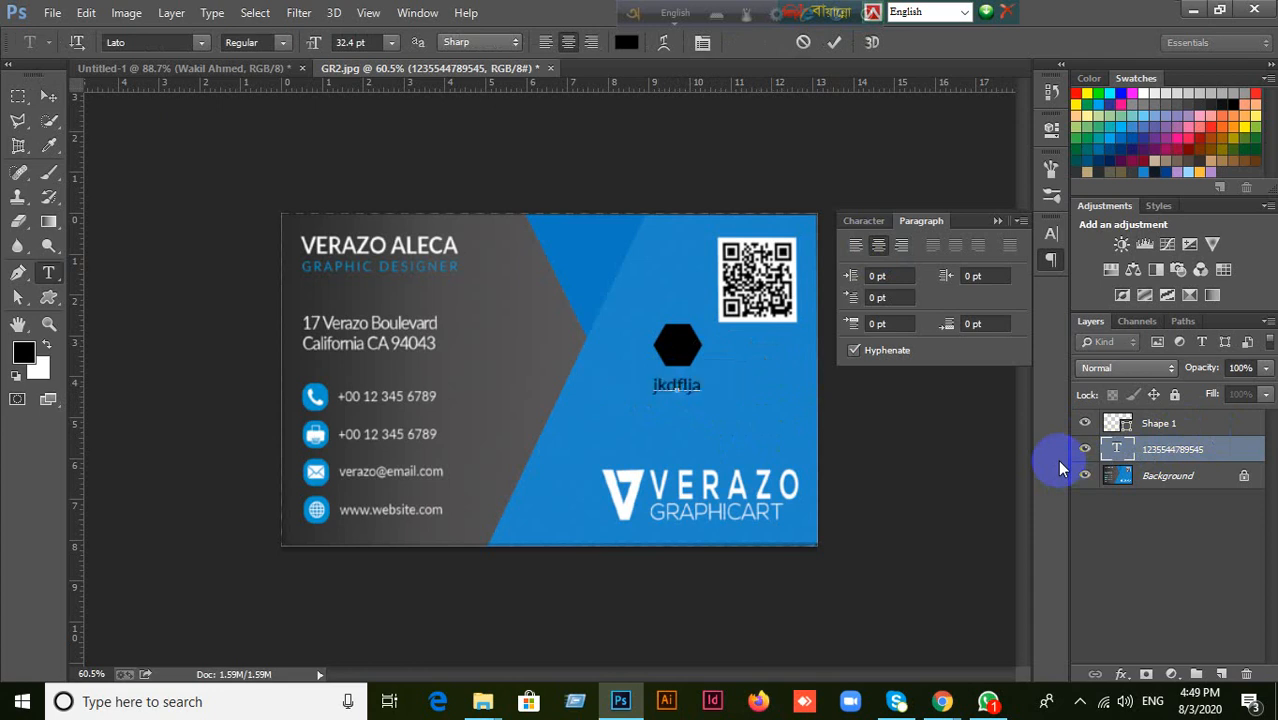
pyautogui.write('dkfjla')
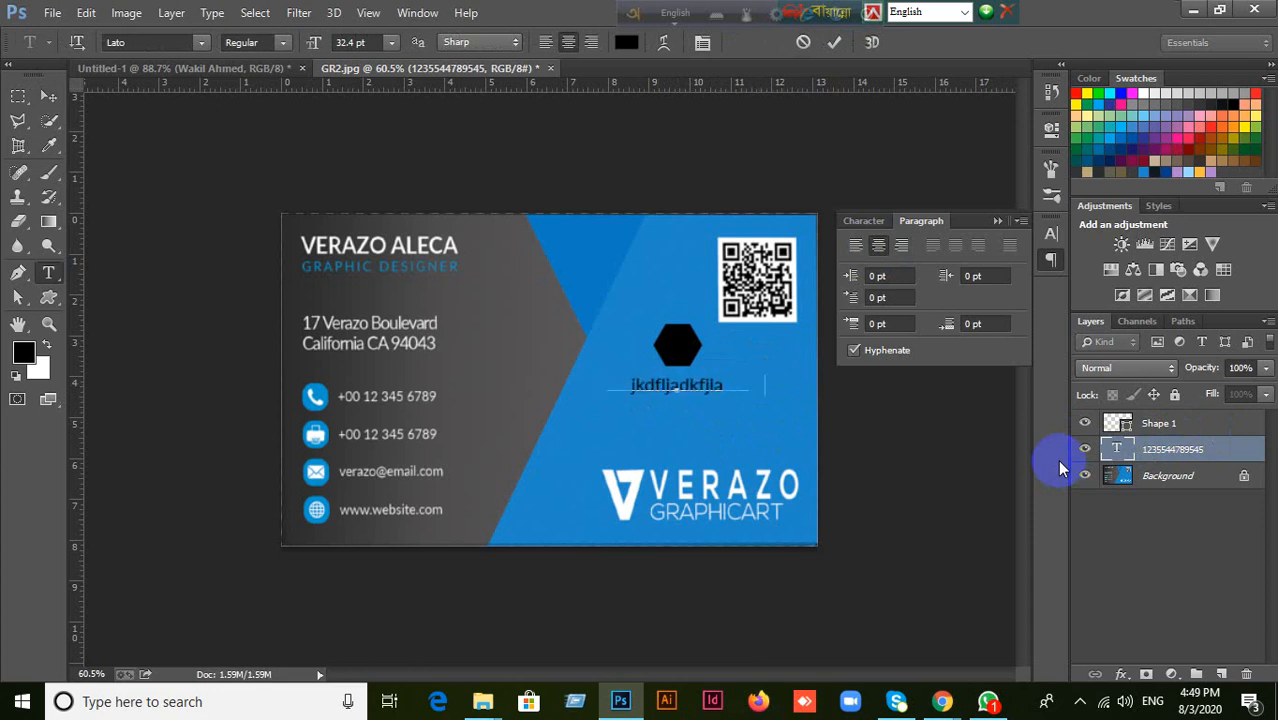
pyautogui.write('lakjsldfkjlajdfl')
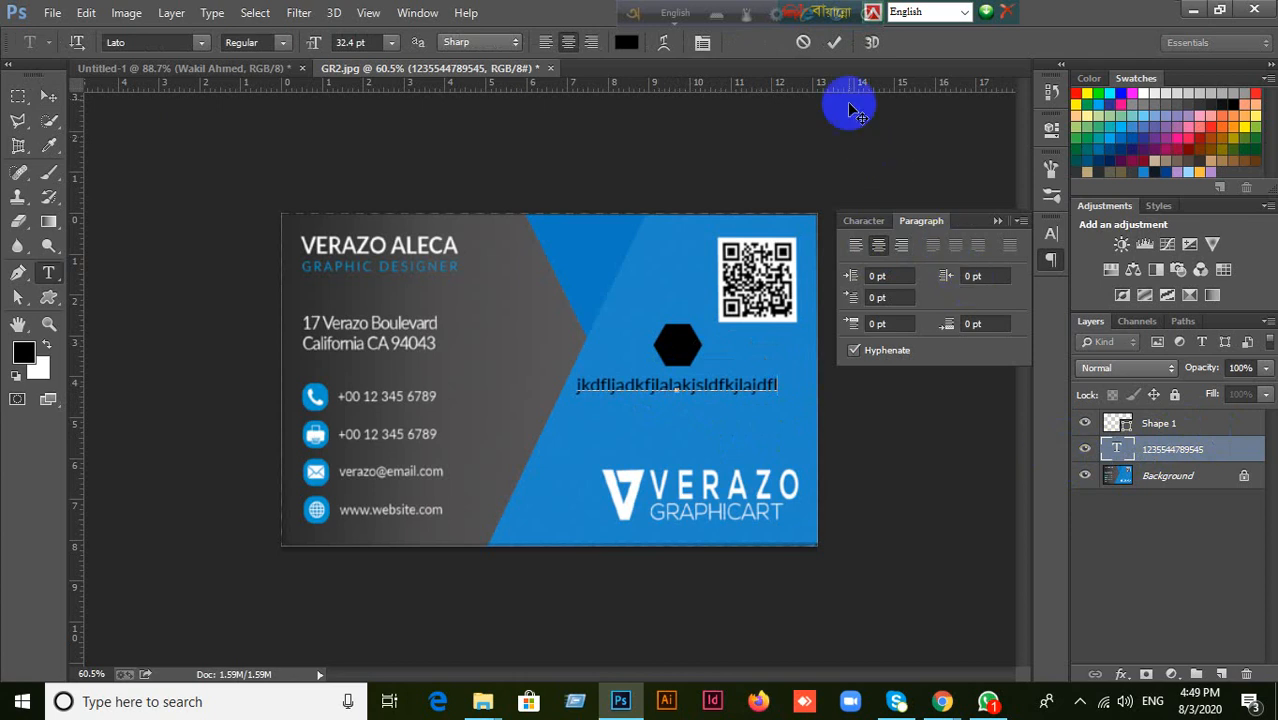
pyautogui.click(834, 42)
pyautogui.press('v')
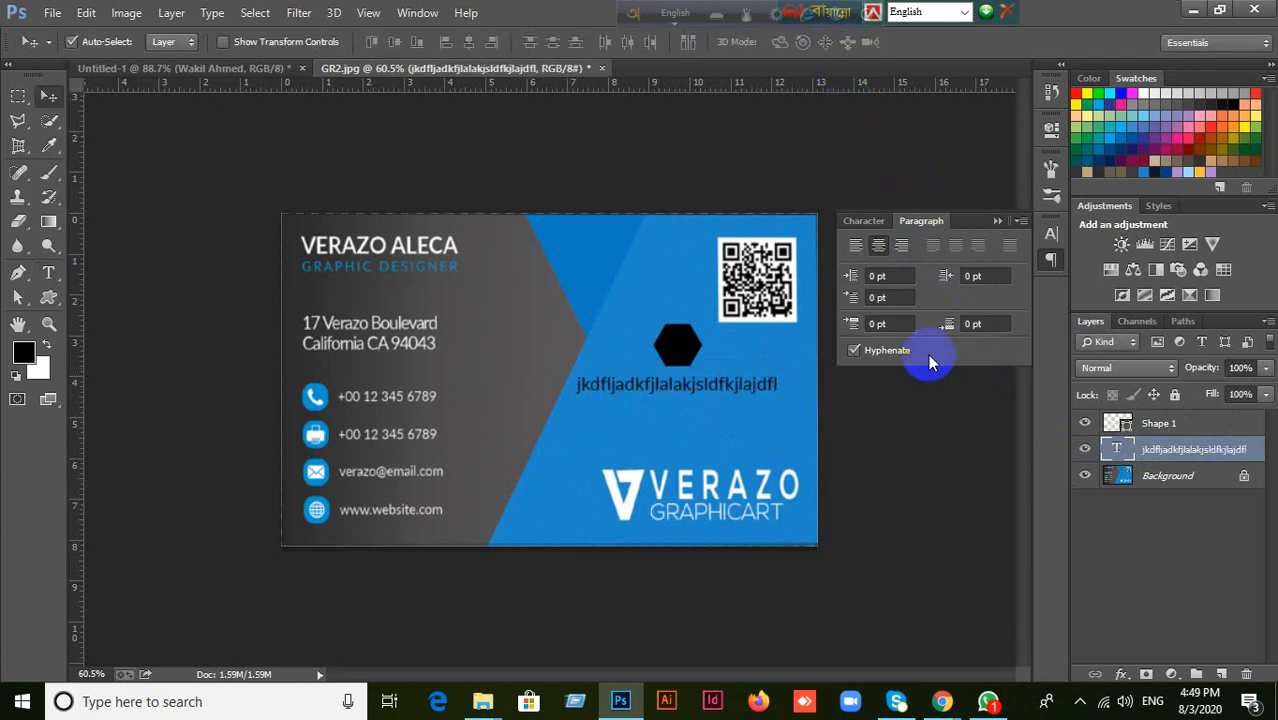
# Left-align the placeholder text and reposition it directly below the hexagon.
pyautogui.click(856, 249)
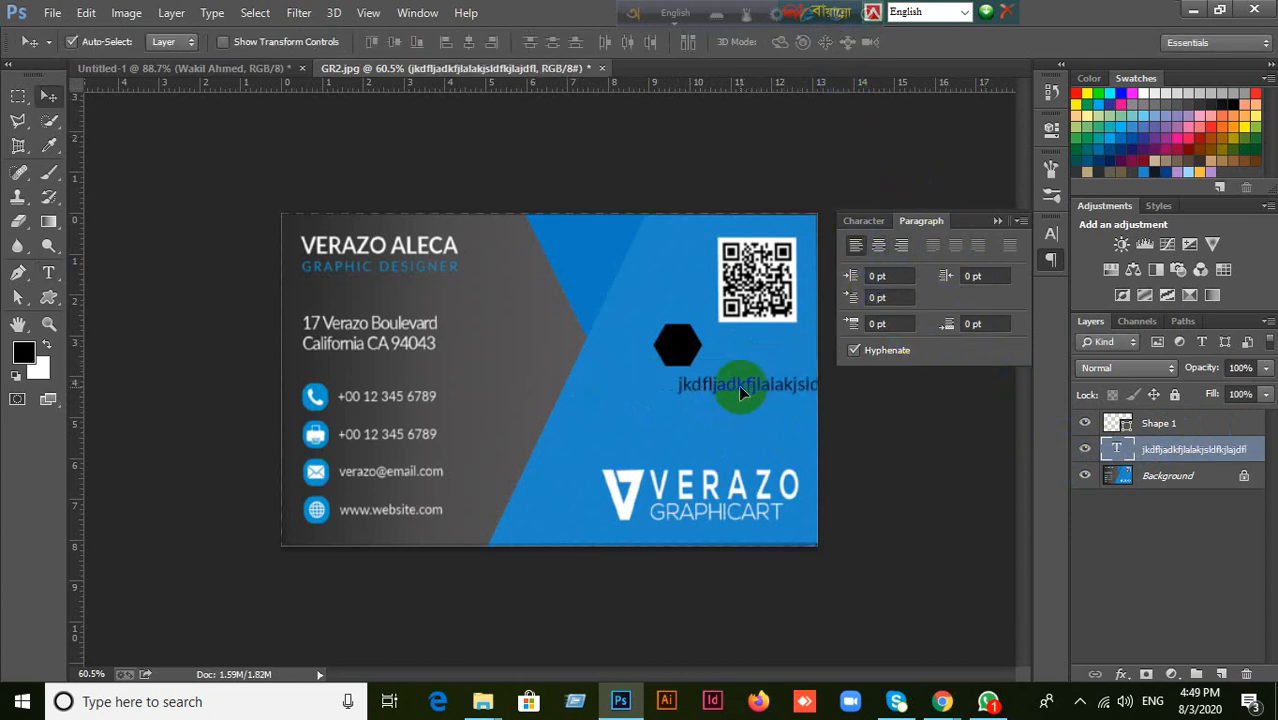
pyautogui.moveTo(738, 385); pyautogui.dragTo(652, 393)
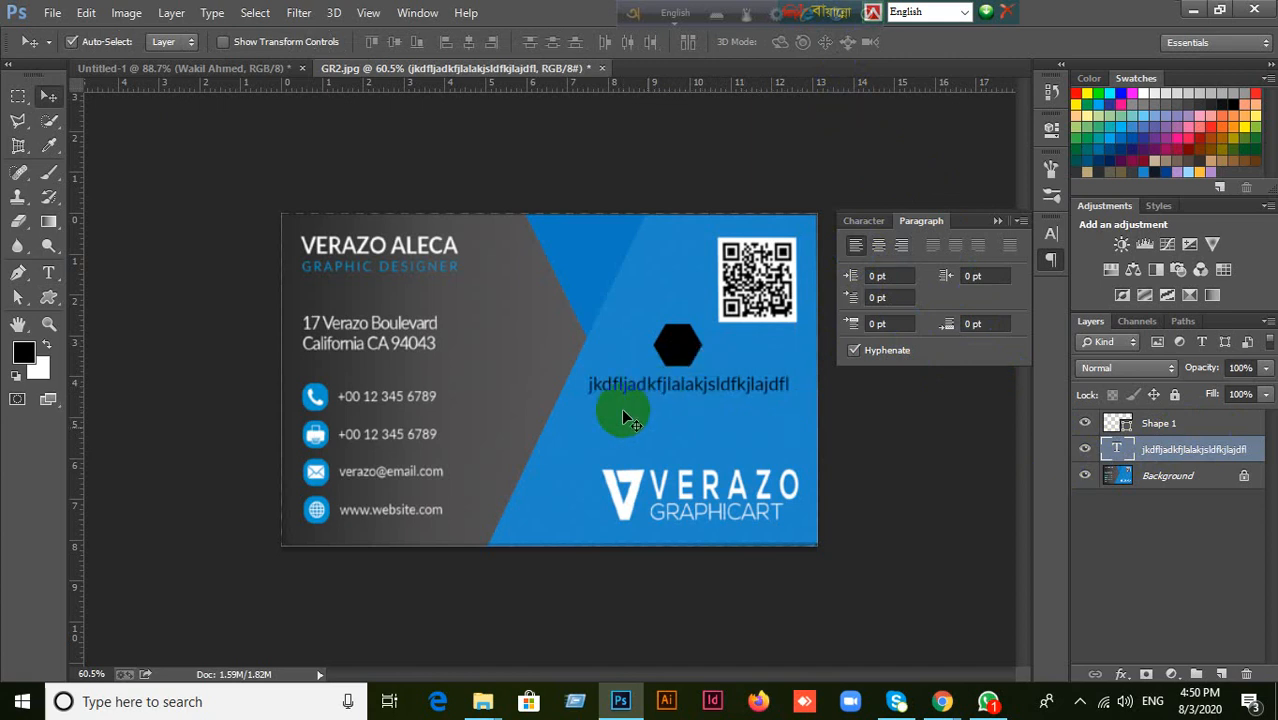
# Replace the left-aligned placeholder text below the hexagon with "123".
pyautogui.doubleClick(1119, 450)
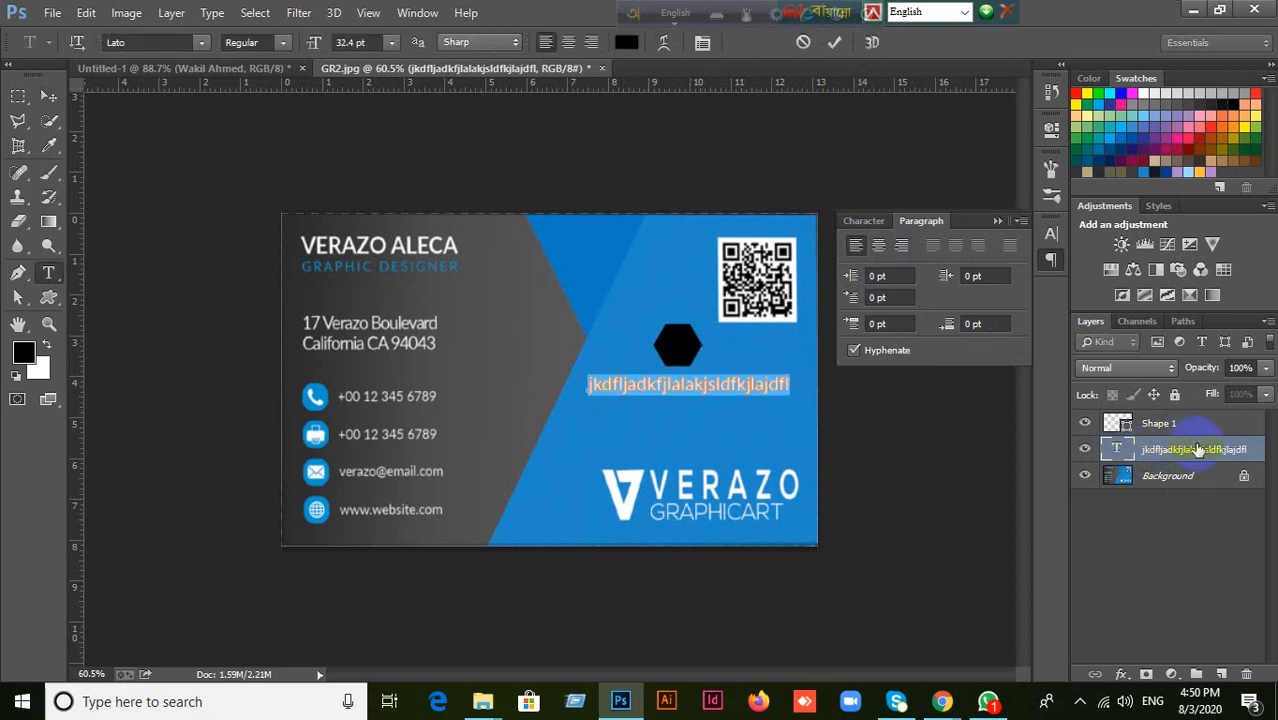
pyautogui.write('123')
pyautogui.hotkey('ctrl', 'Return')
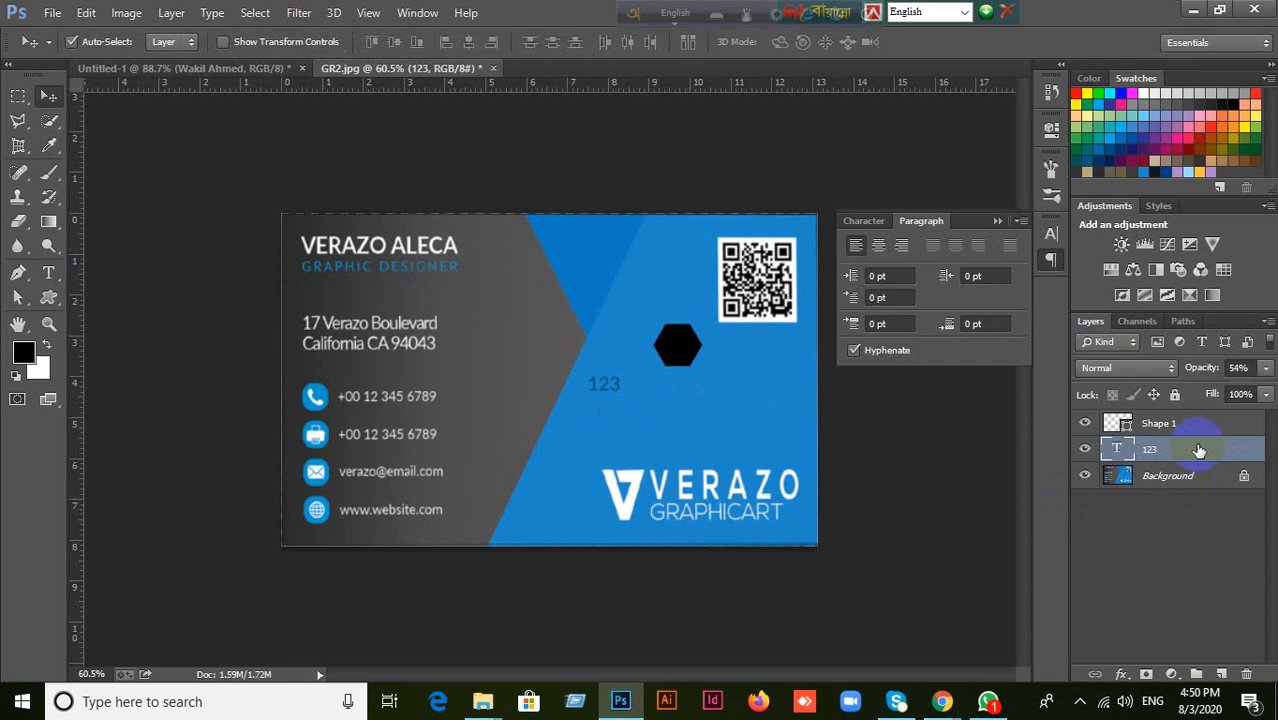
pyautogui.doubleClick(1119, 450)
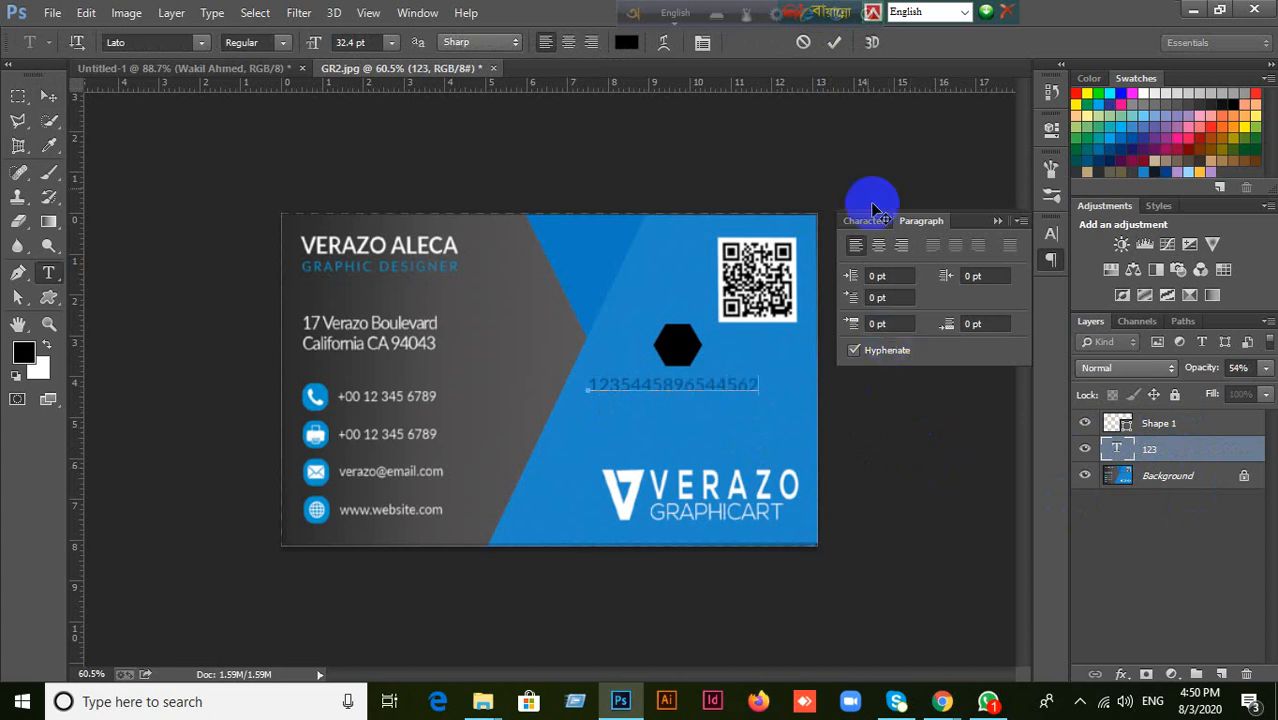
pyautogui.click(803, 42)
pyautogui.press('v')
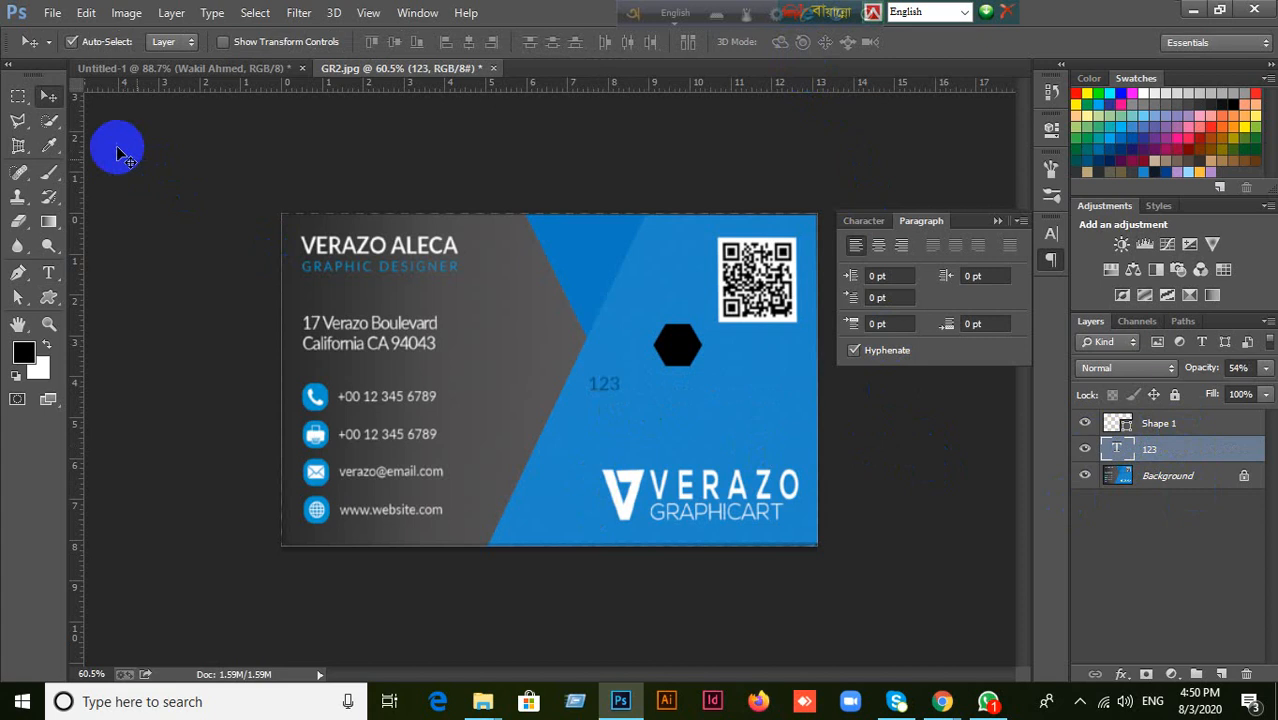
# Delete the "123" text layer from the business card.
pyautogui.moveTo(603, 387); pyautogui.dragTo(646, 405)
pyautogui.press('Delete')
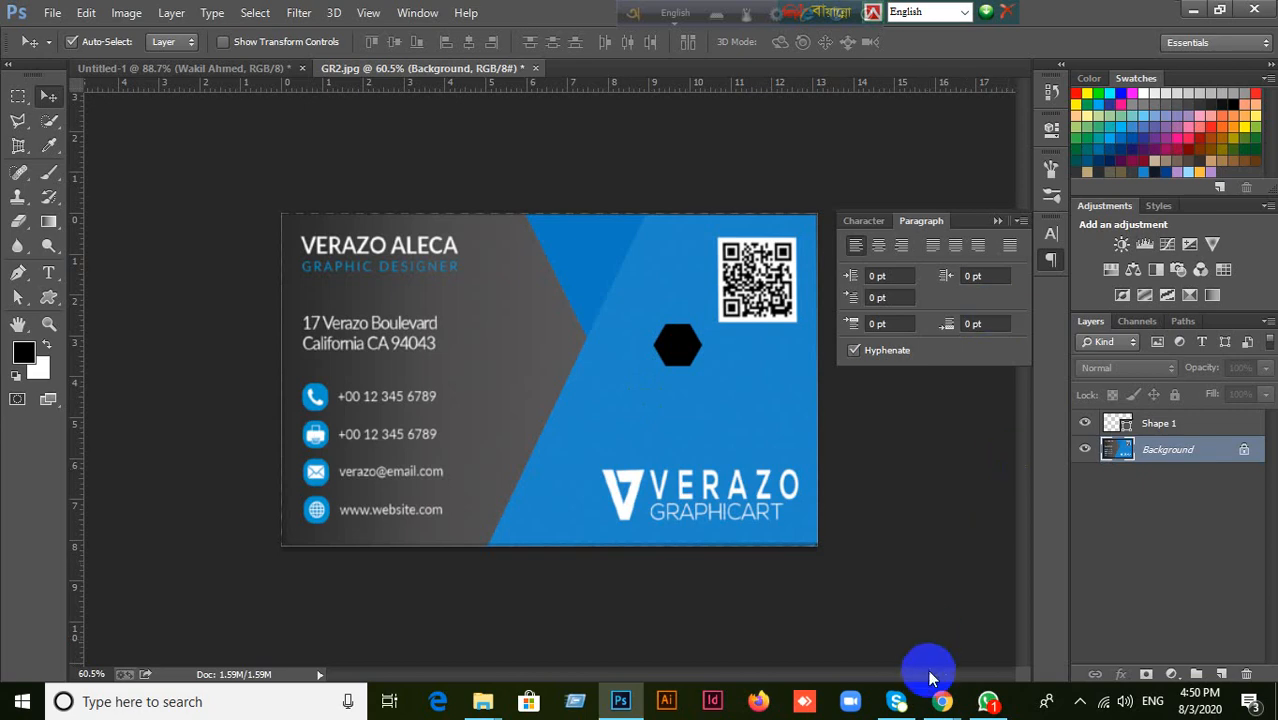
# Switch to the Google Meet call in Chrome and reveal its call controls.
pyautogui.click(851, 624)
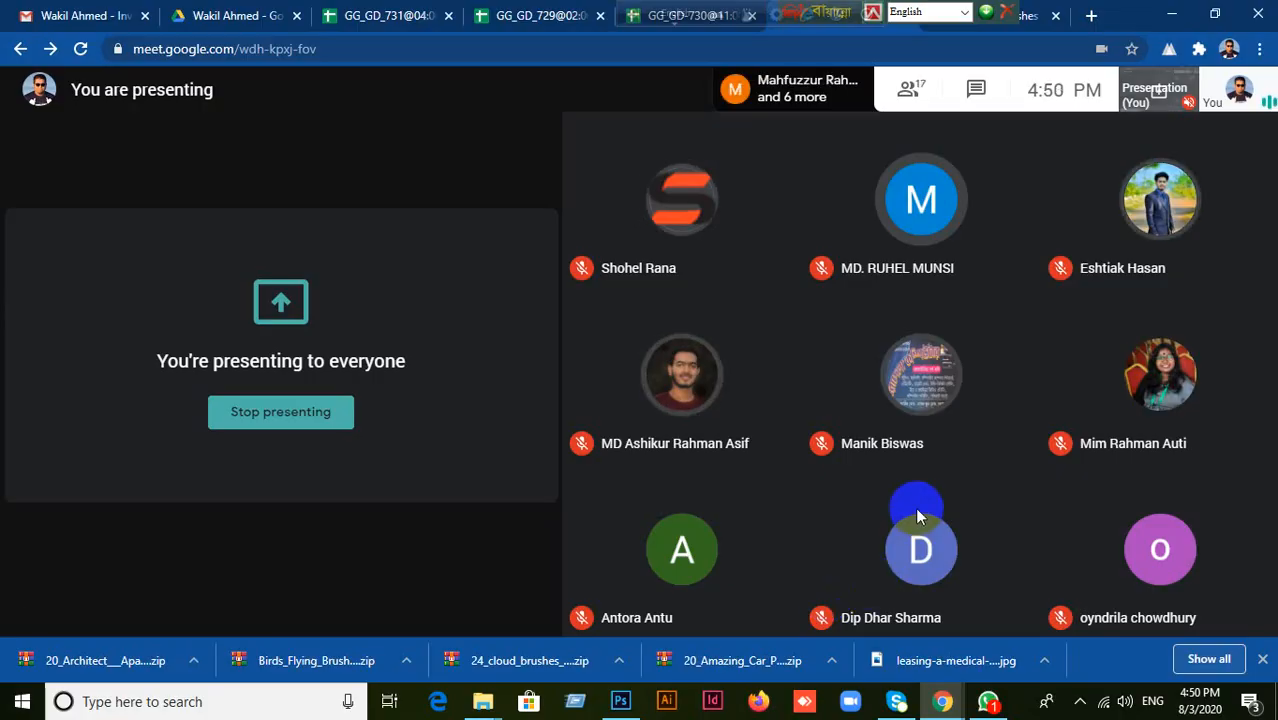
pyautogui.moveTo(351, 557)
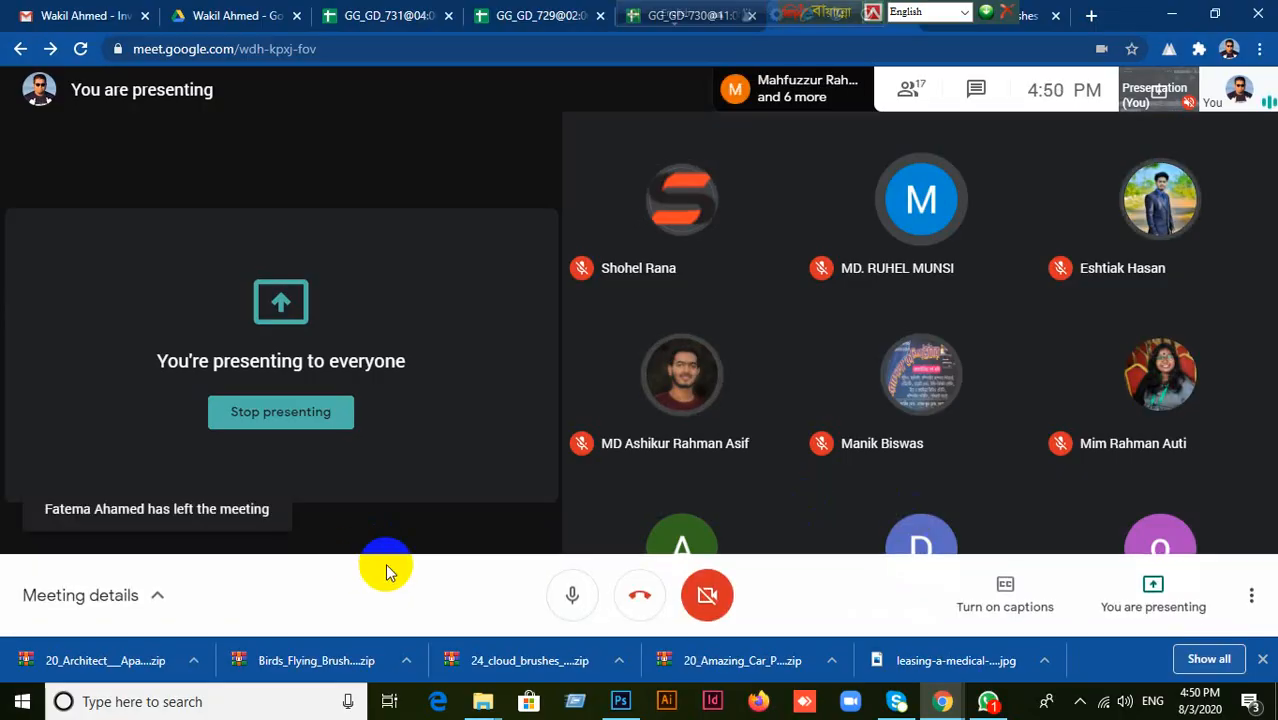
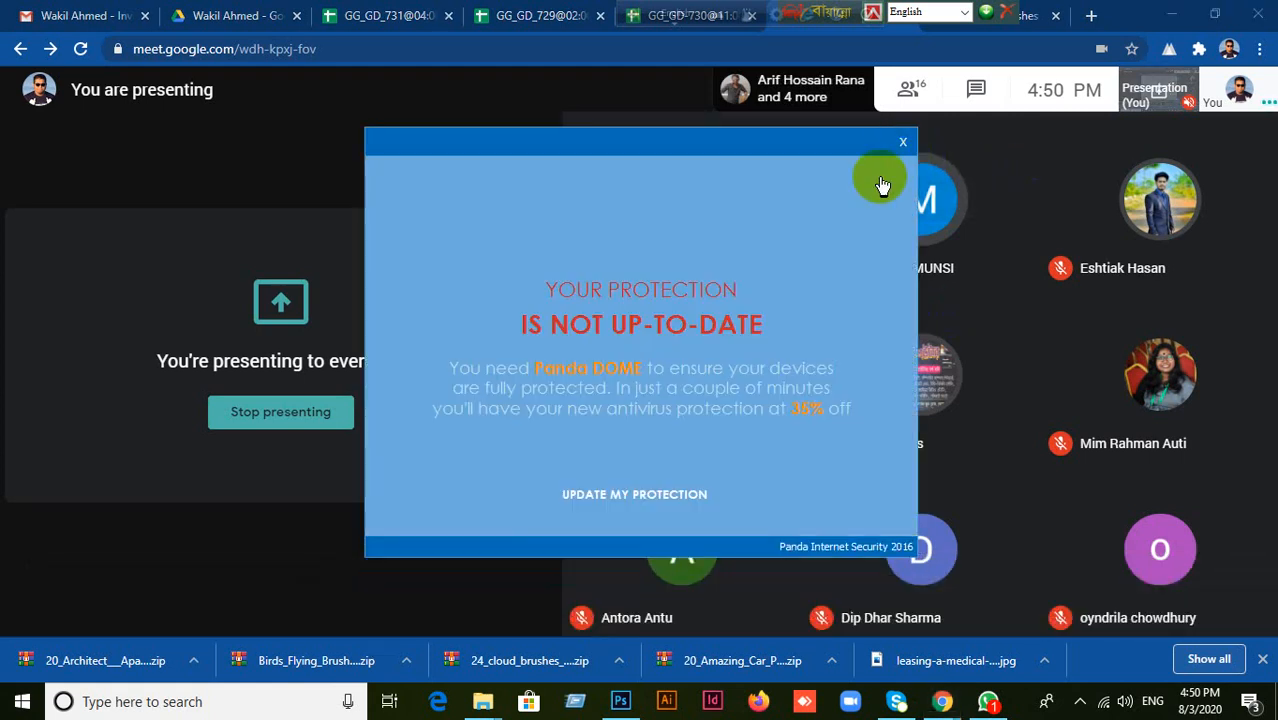
# Dismiss the antivirus notice, switch to Photoshop and close GR2.jpg without saving its changes.
pyautogui.click(902, 141)
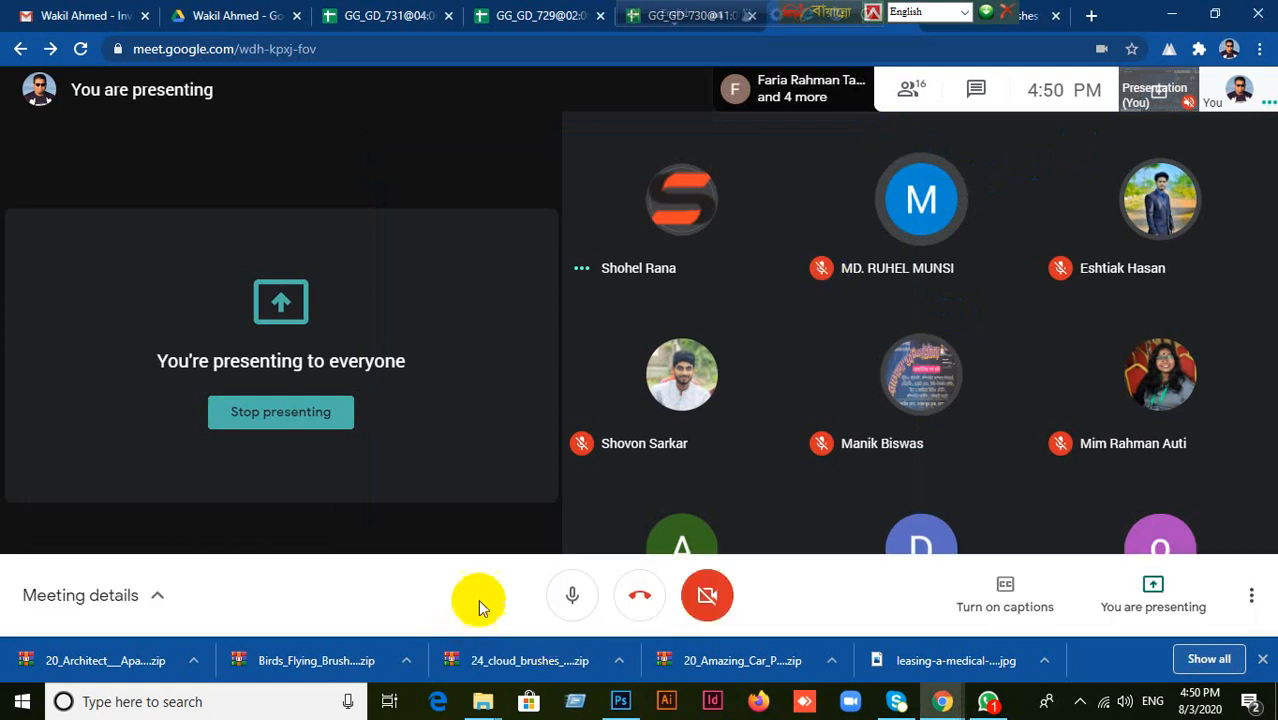
pyautogui.click(618, 703)
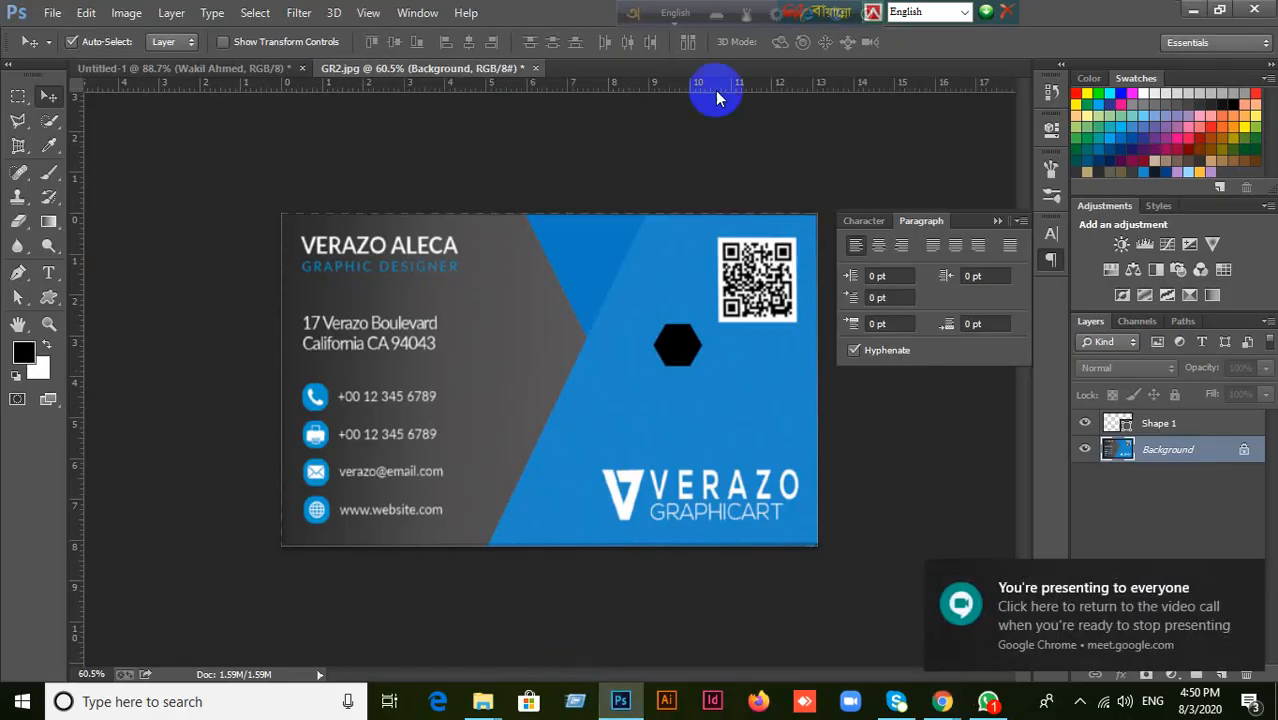
pyautogui.click(534, 69)
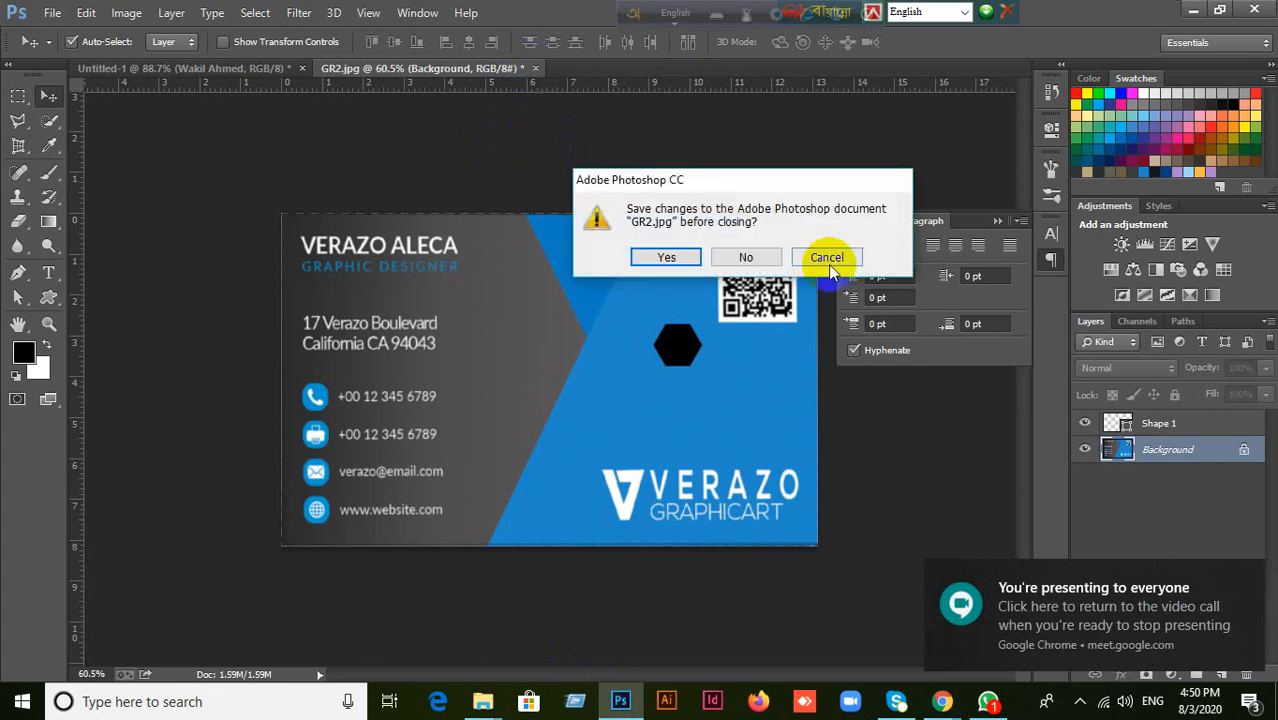
pyautogui.click(752, 258)
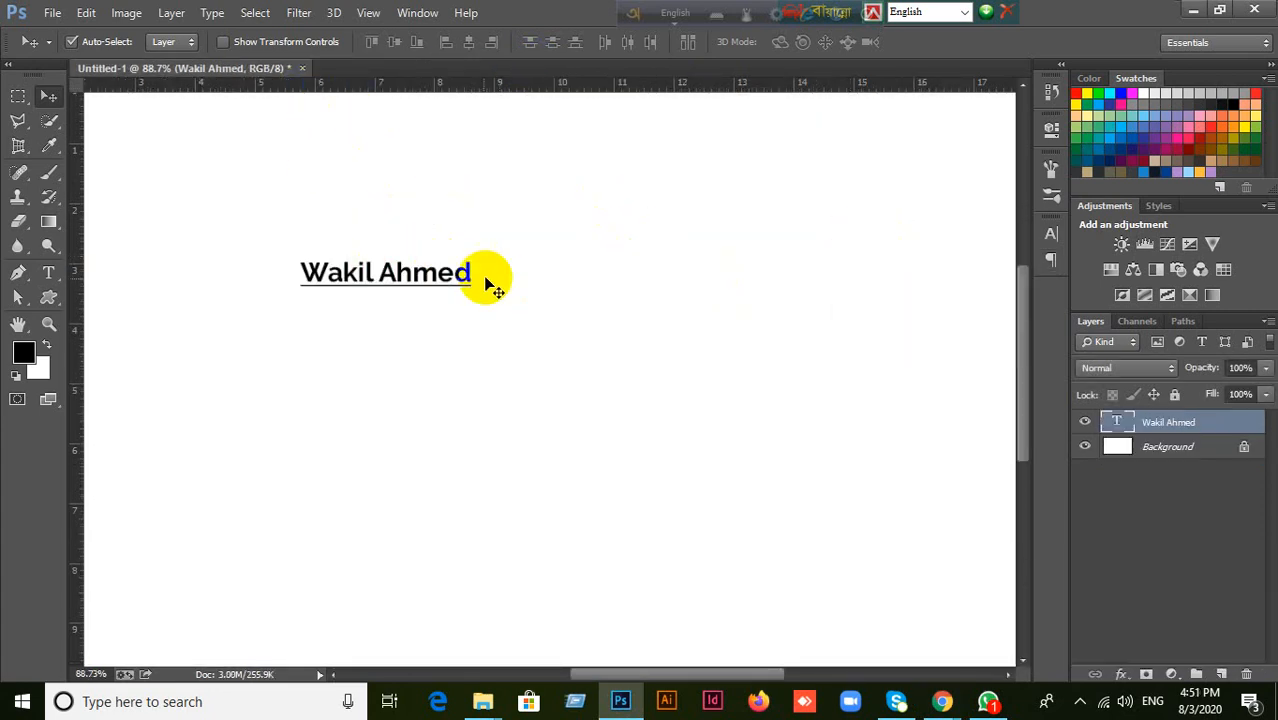
# Delete the name text layer from Untitled-1, leaving only the blank white background.
pyautogui.moveTo(440, 280); pyautogui.dragTo(521, 288)
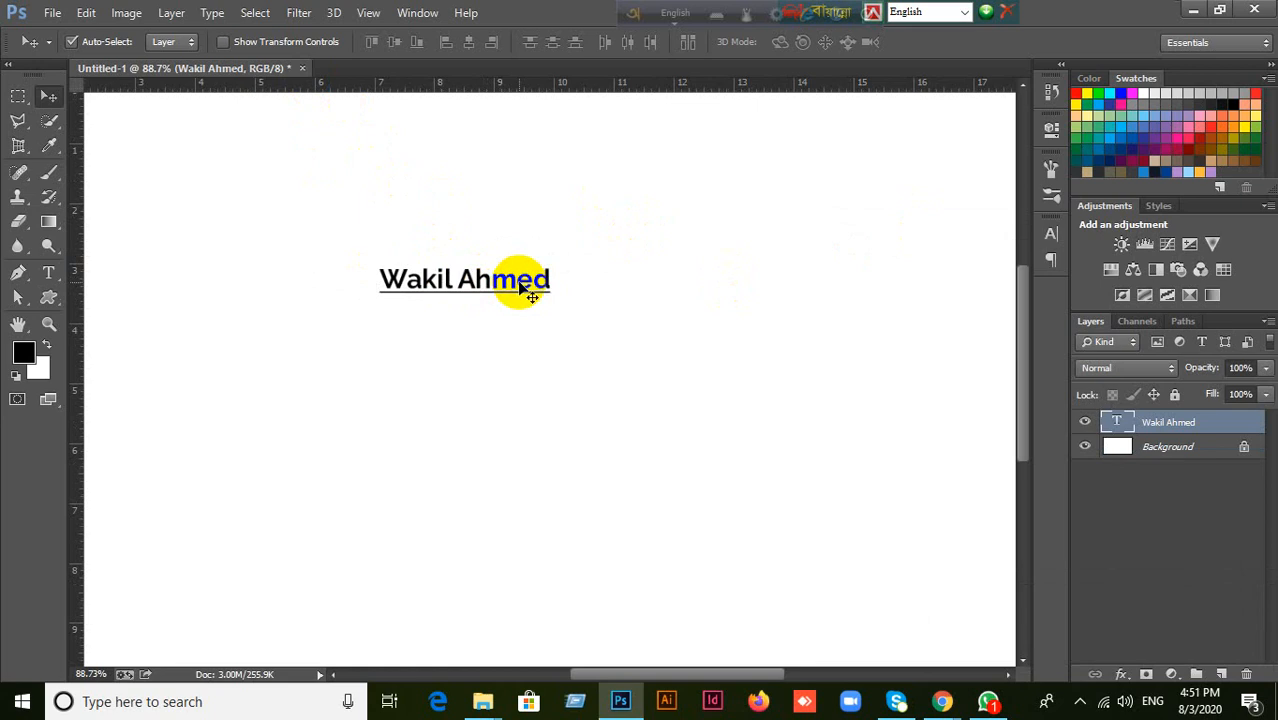
pyautogui.press('Delete')
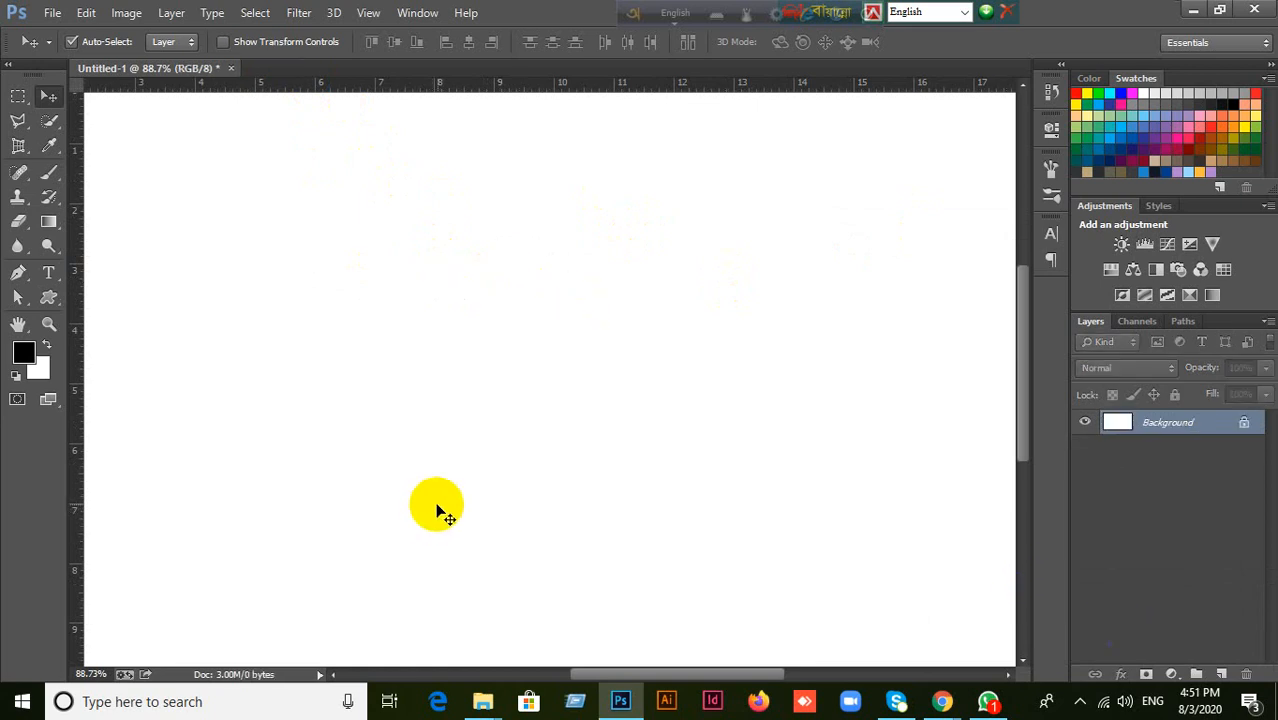
pyautogui.scroll(-1, 438, 508)
pyautogui.scroll(-1, 438, 508)
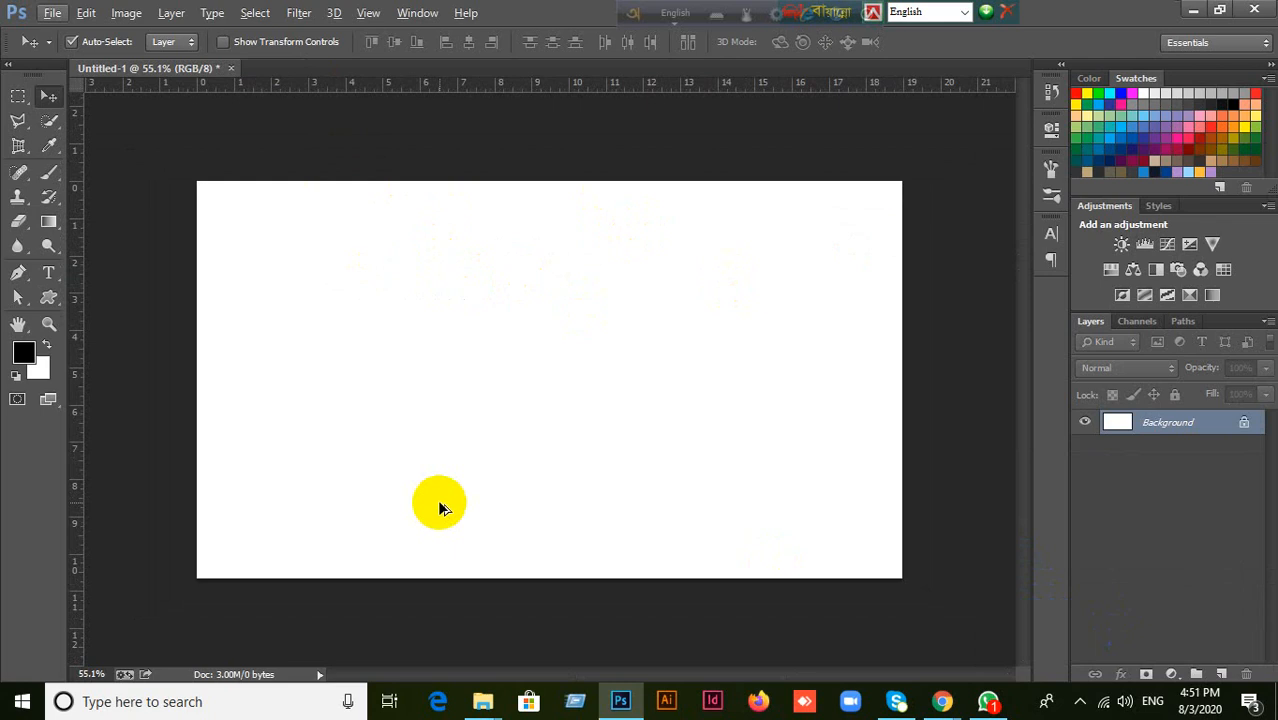
pyautogui.click(50, 276)
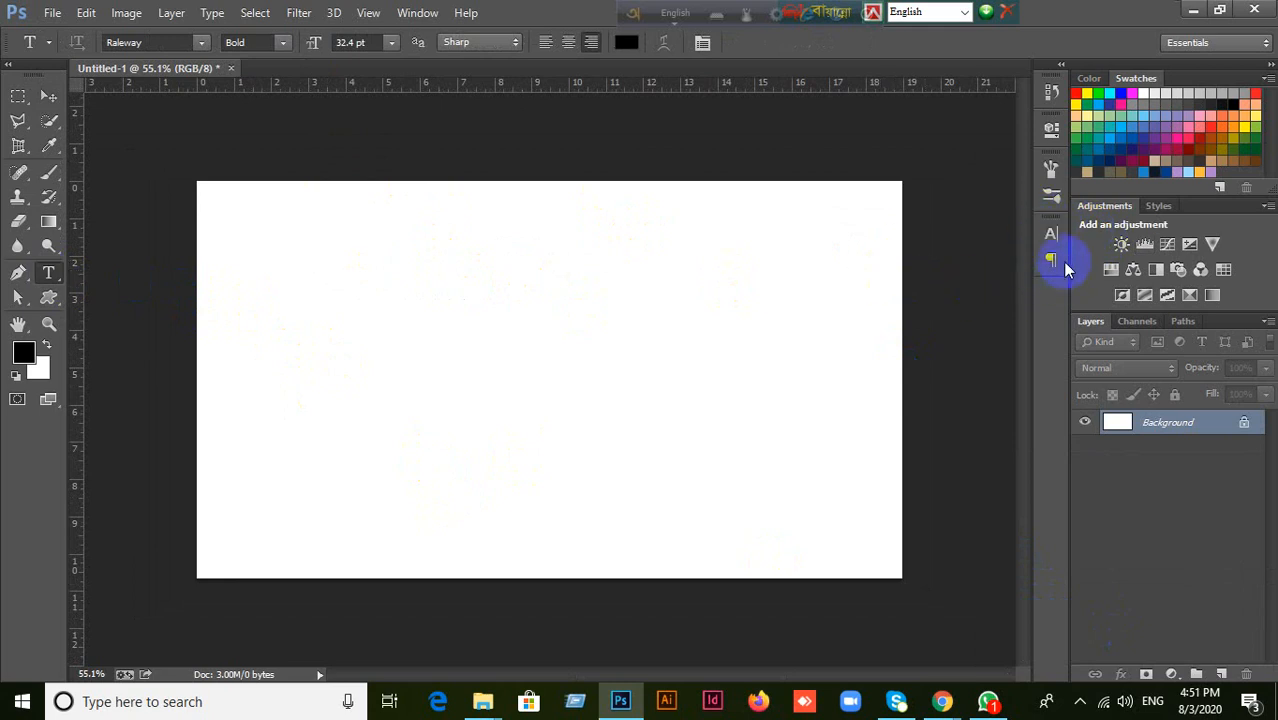
pyautogui.moveTo(302, 244); pyautogui.dragTo(667, 446)
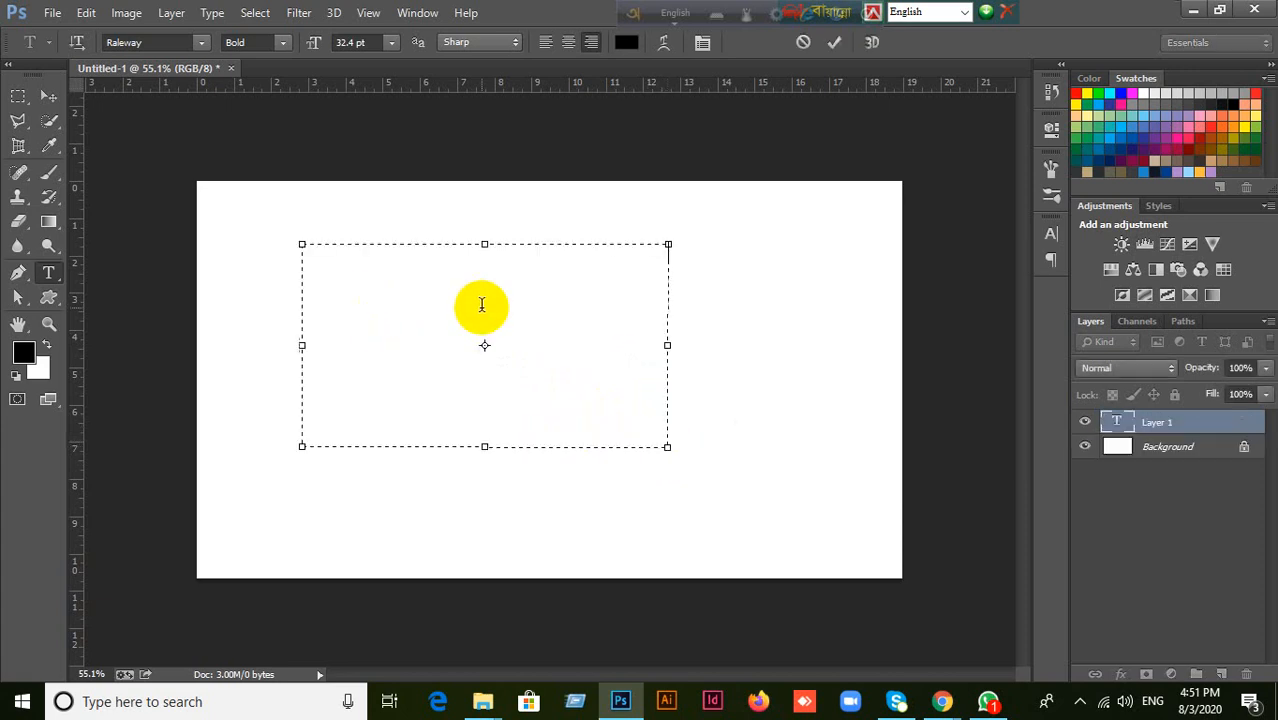
pyautogui.click(48, 95)
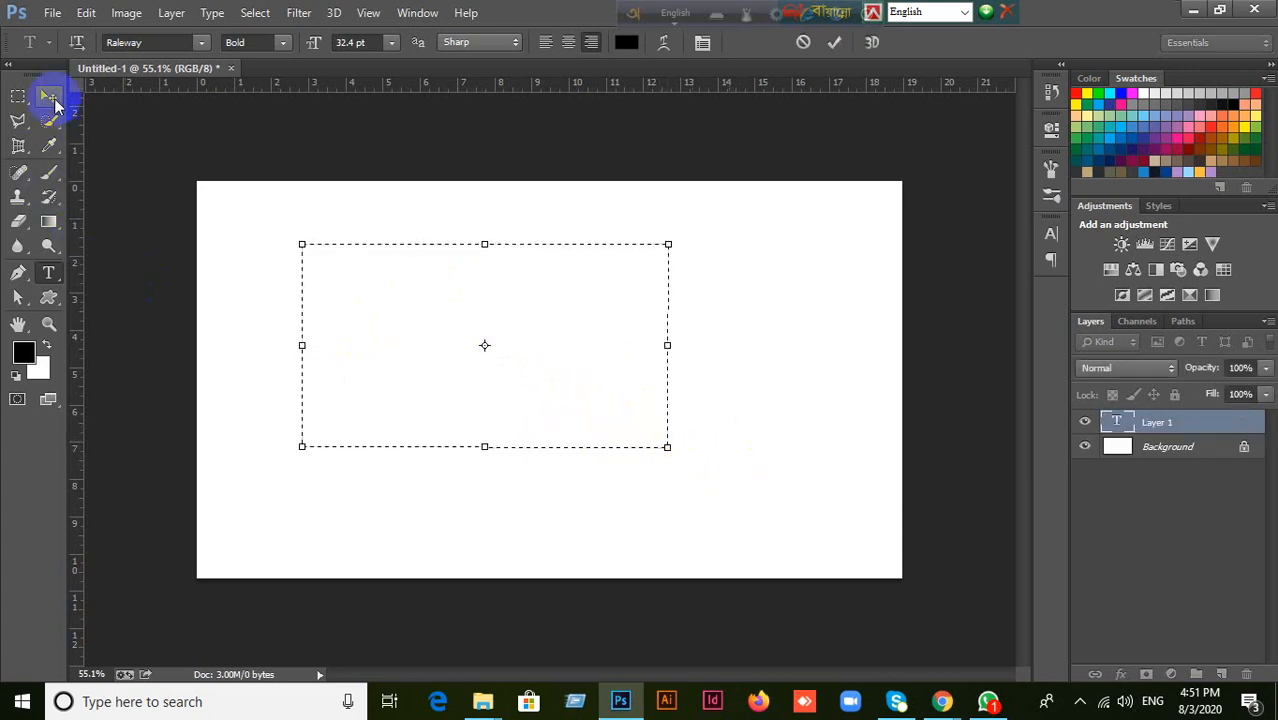
pyautogui.click(1247, 675)
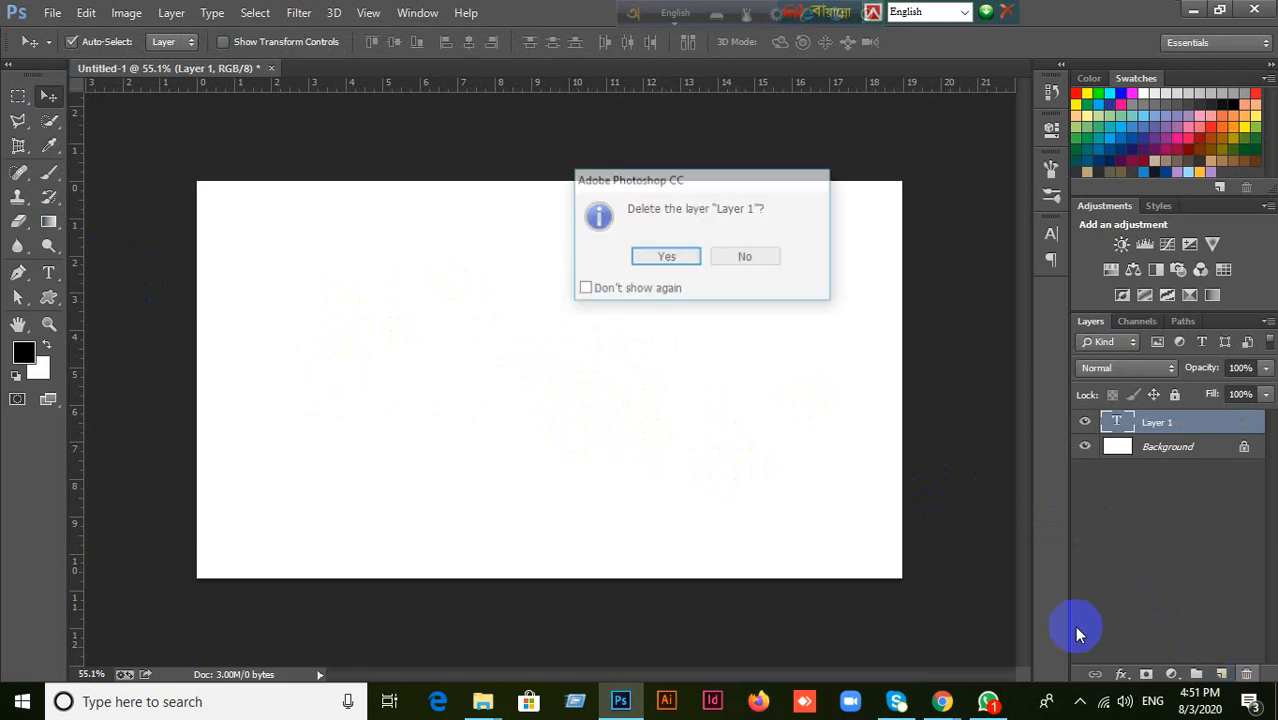
pyautogui.click(645, 256)
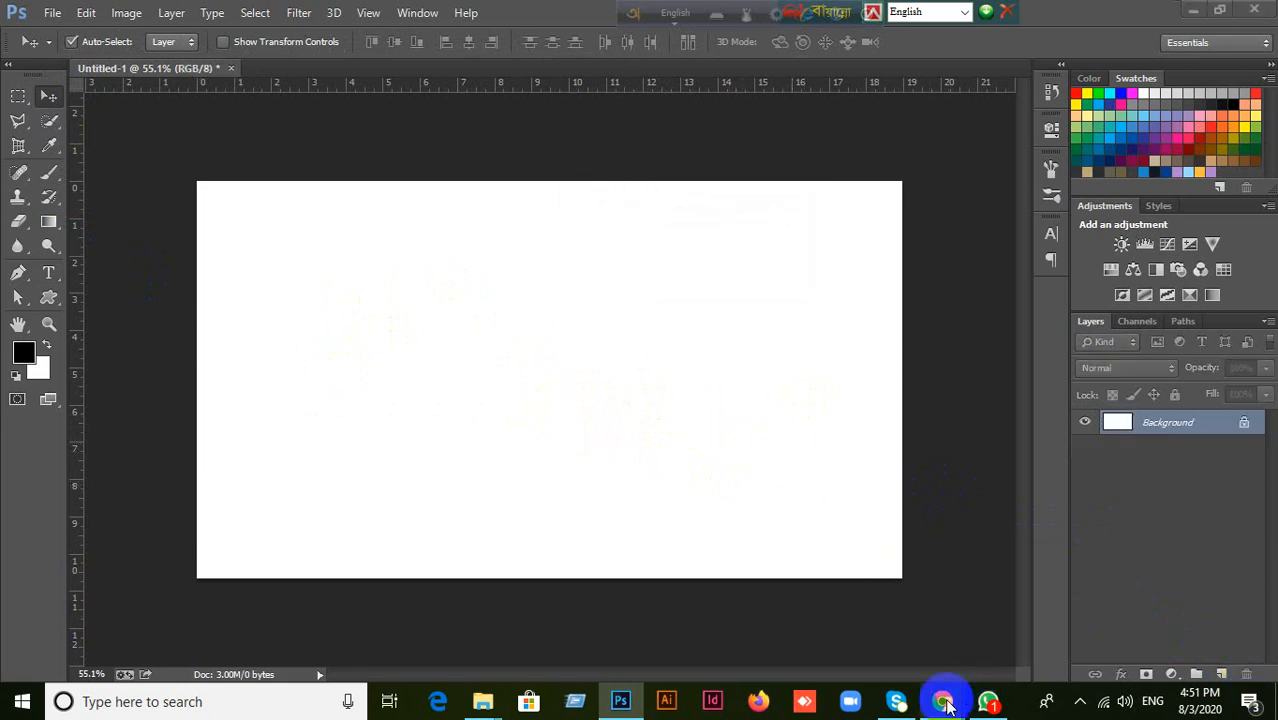
# Switch to Chrome and close the Tree Free Brushes page.
pyautogui.moveTo(942, 698)
pyautogui.click(870, 612)
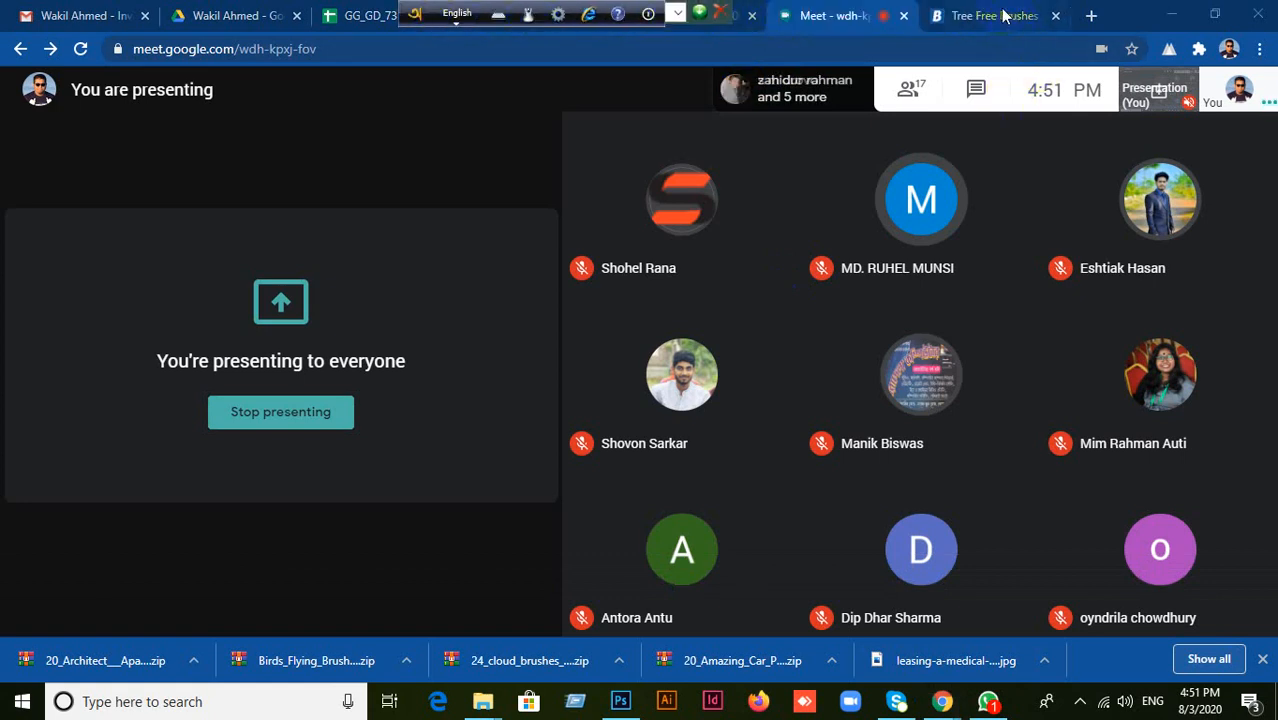
pyautogui.click(1004, 16)
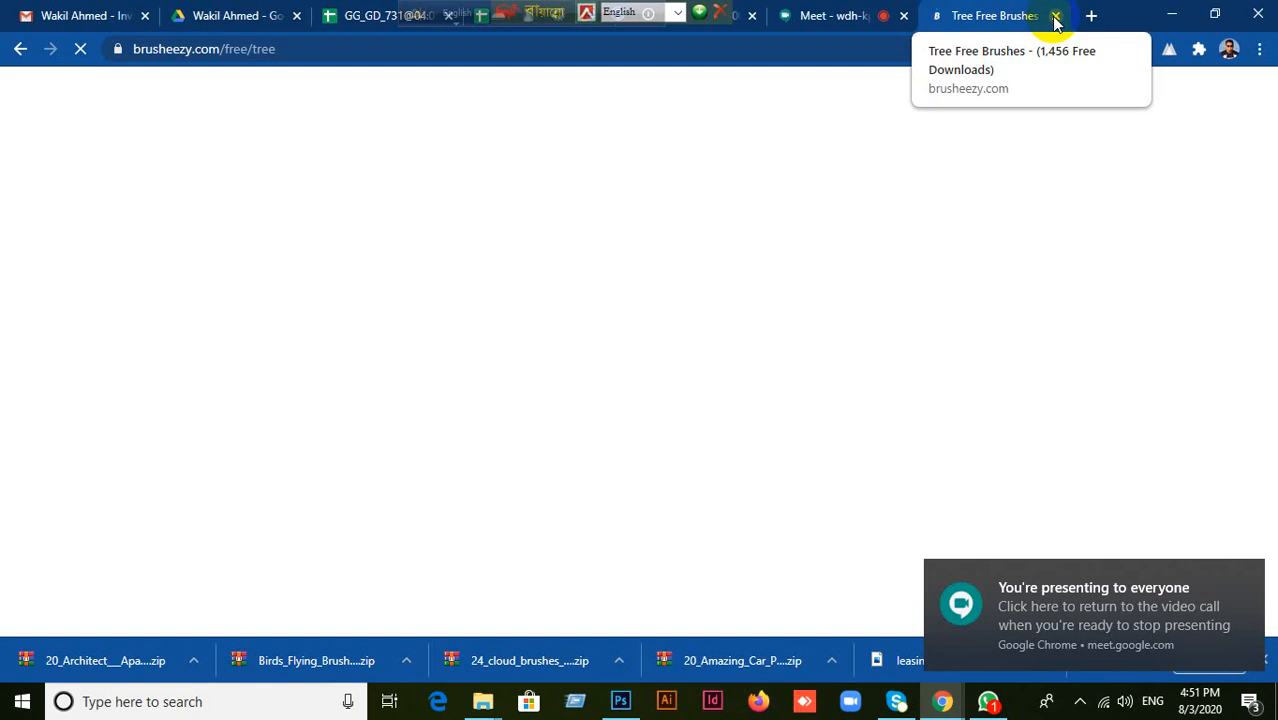
pyautogui.click(1055, 15)
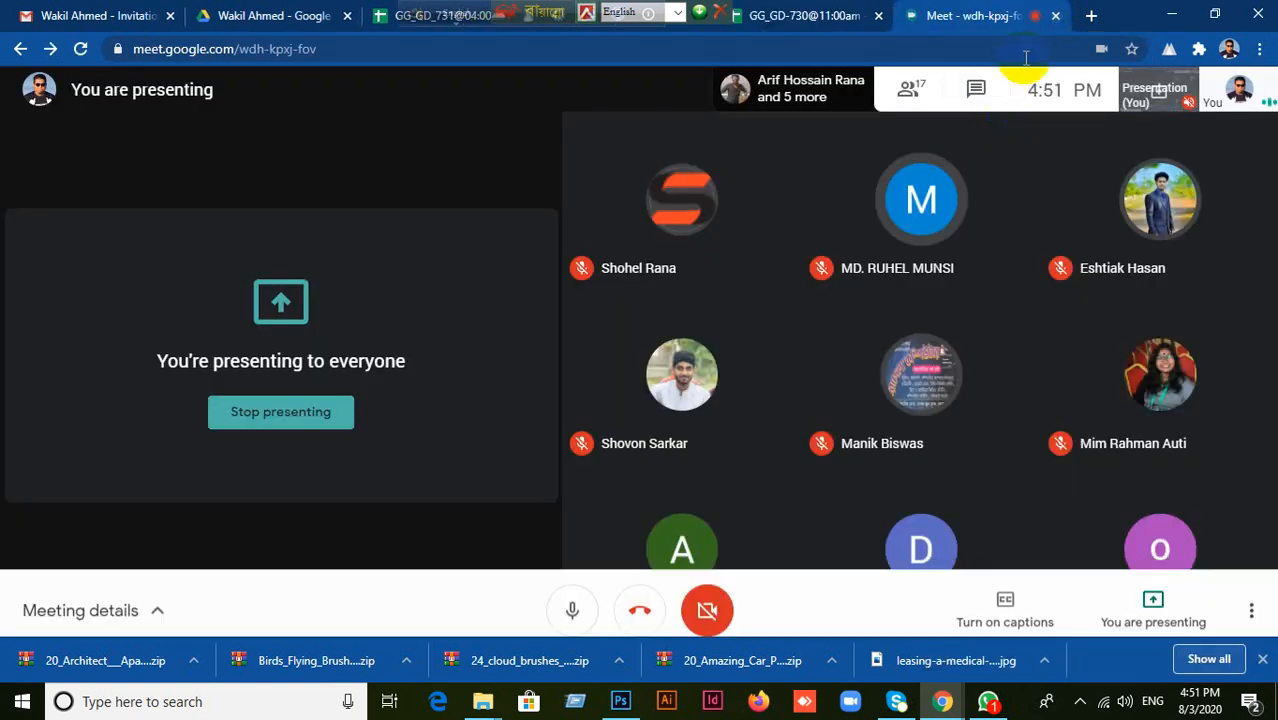
# Search Google in a new tab for "Lorem Ipsum" and open the lipsum.com result.
pyautogui.click(1091, 16)
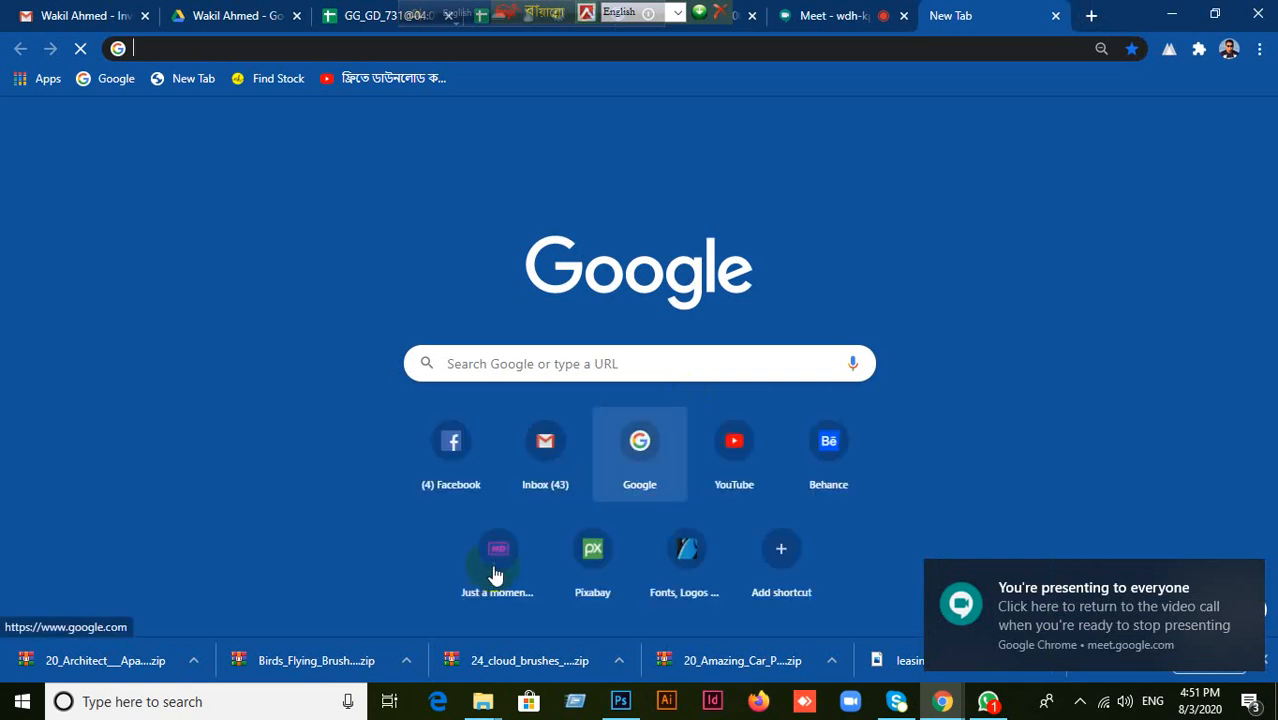
pyautogui.click(640, 445)
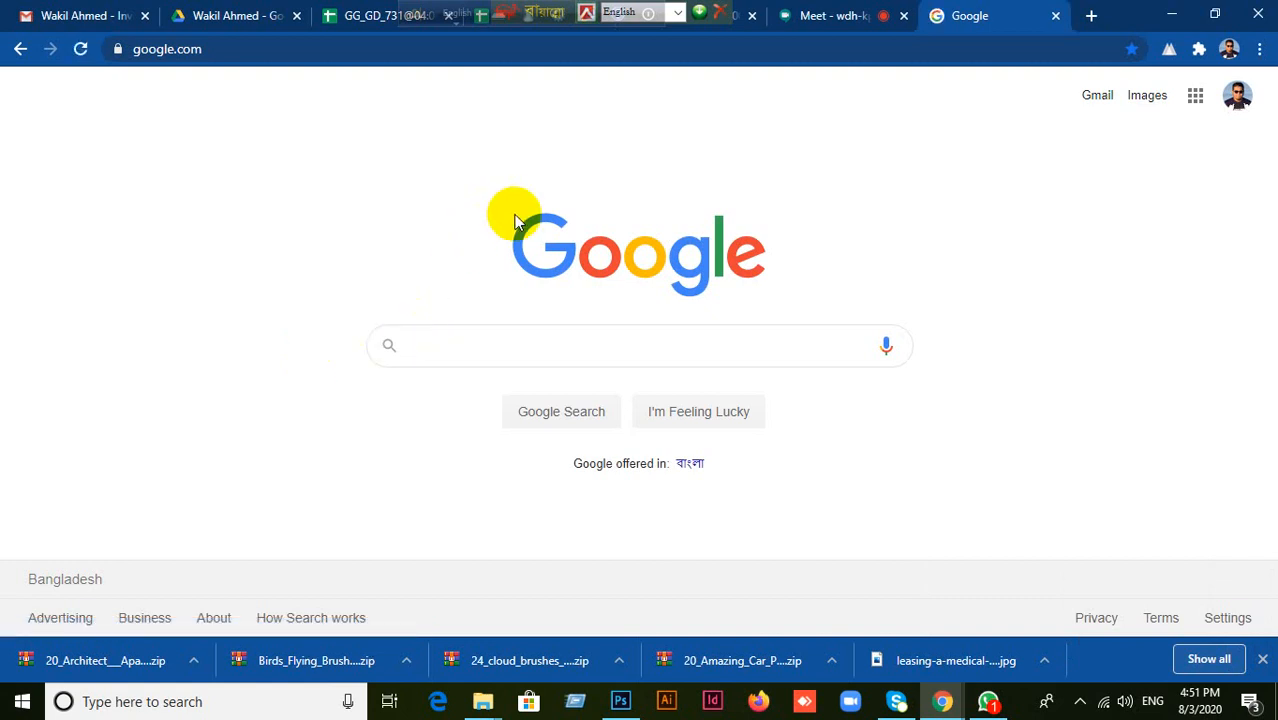
pyautogui.write('L')
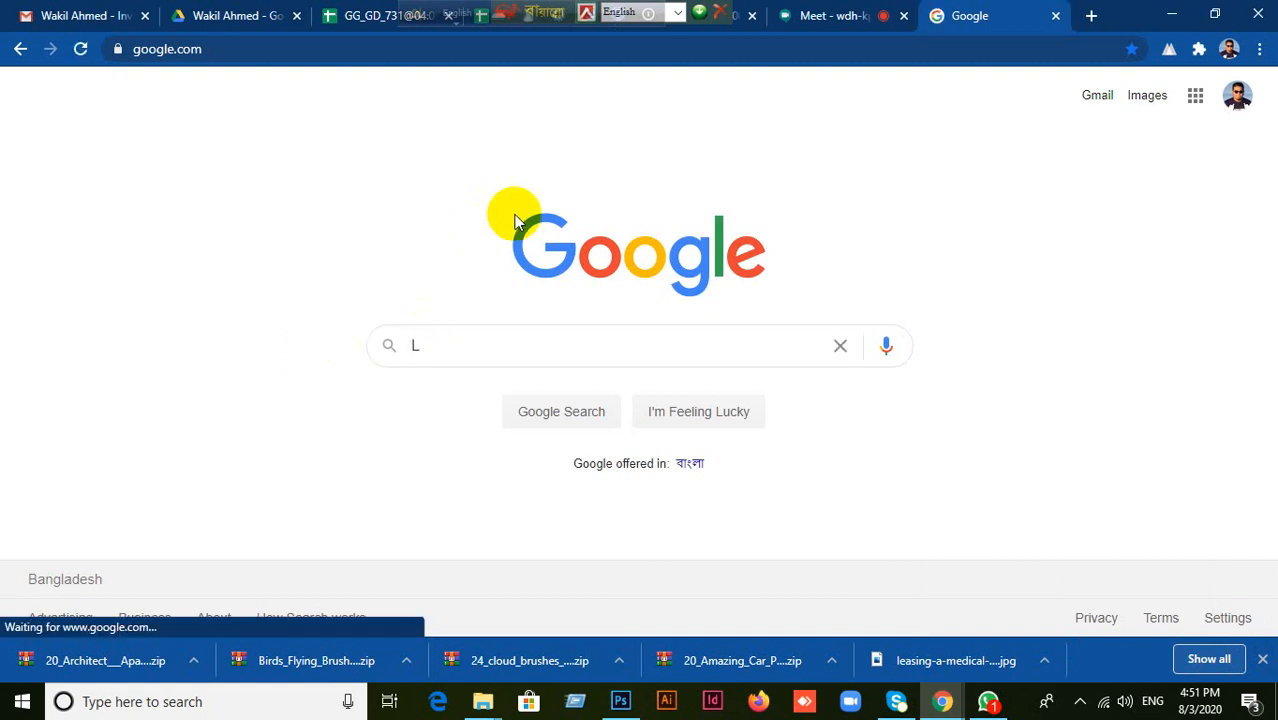
pyautogui.write('orem I')
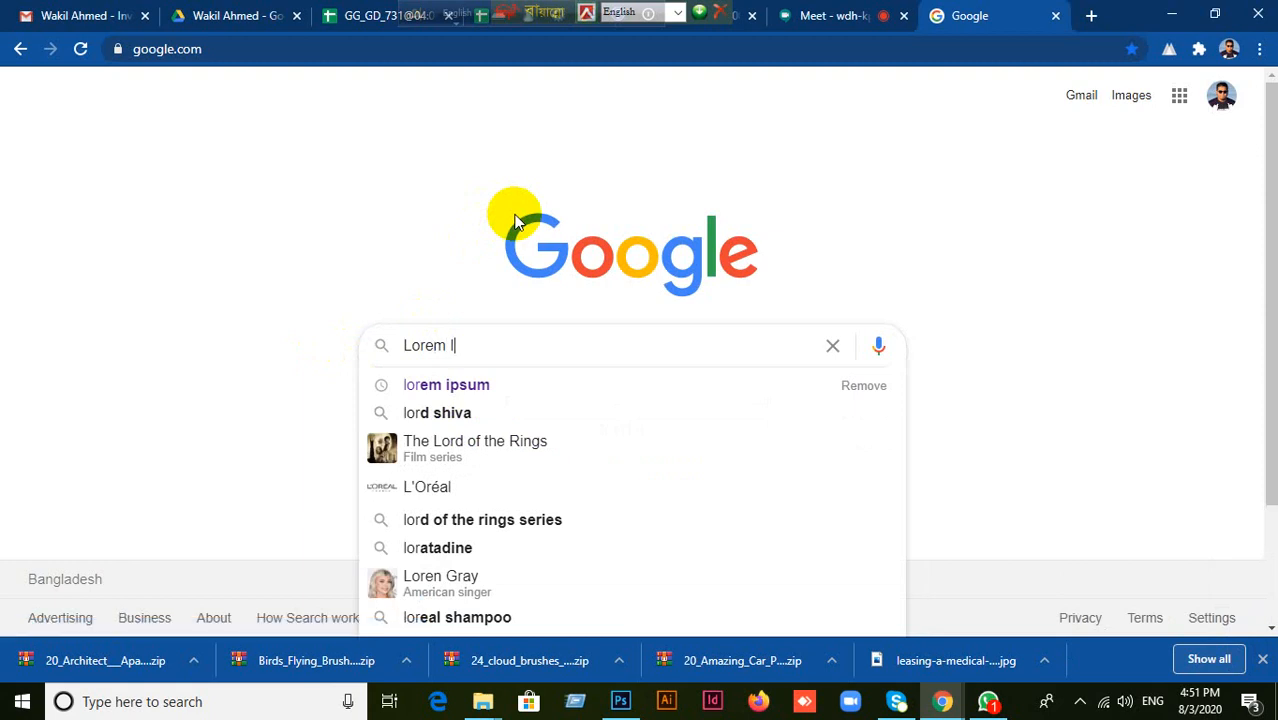
pyautogui.write('psum')
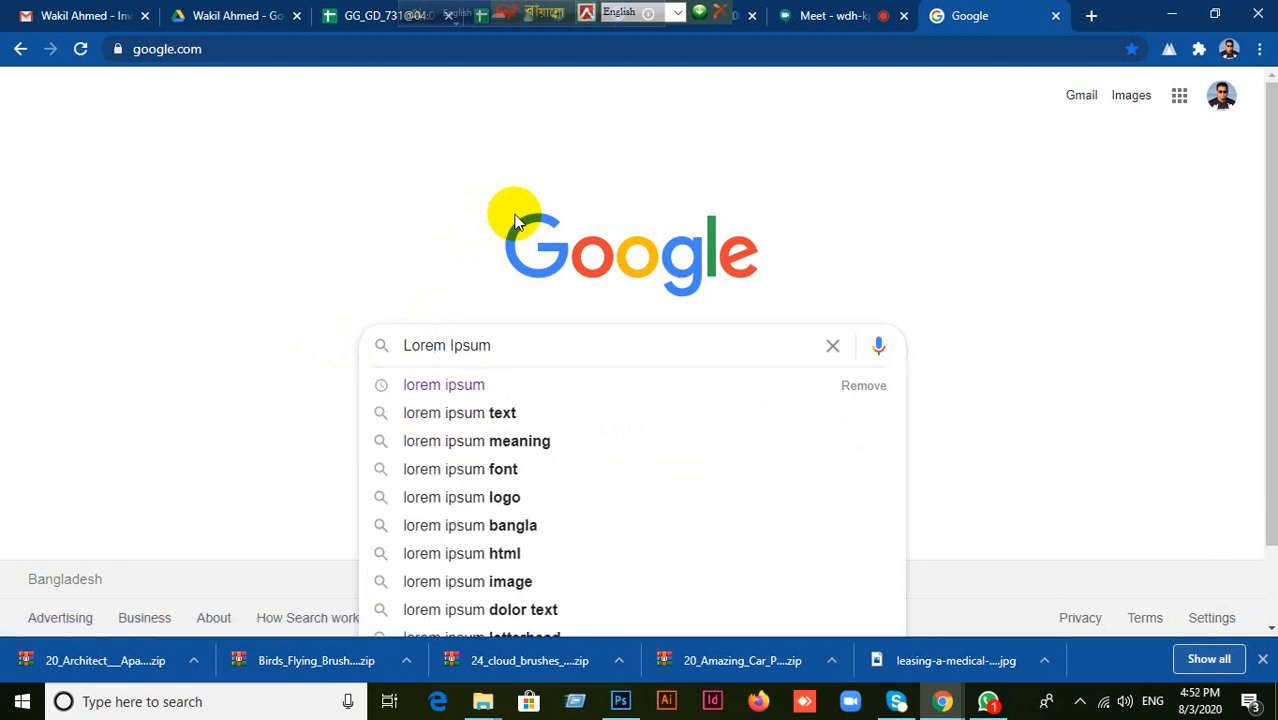
pyautogui.press('Return')
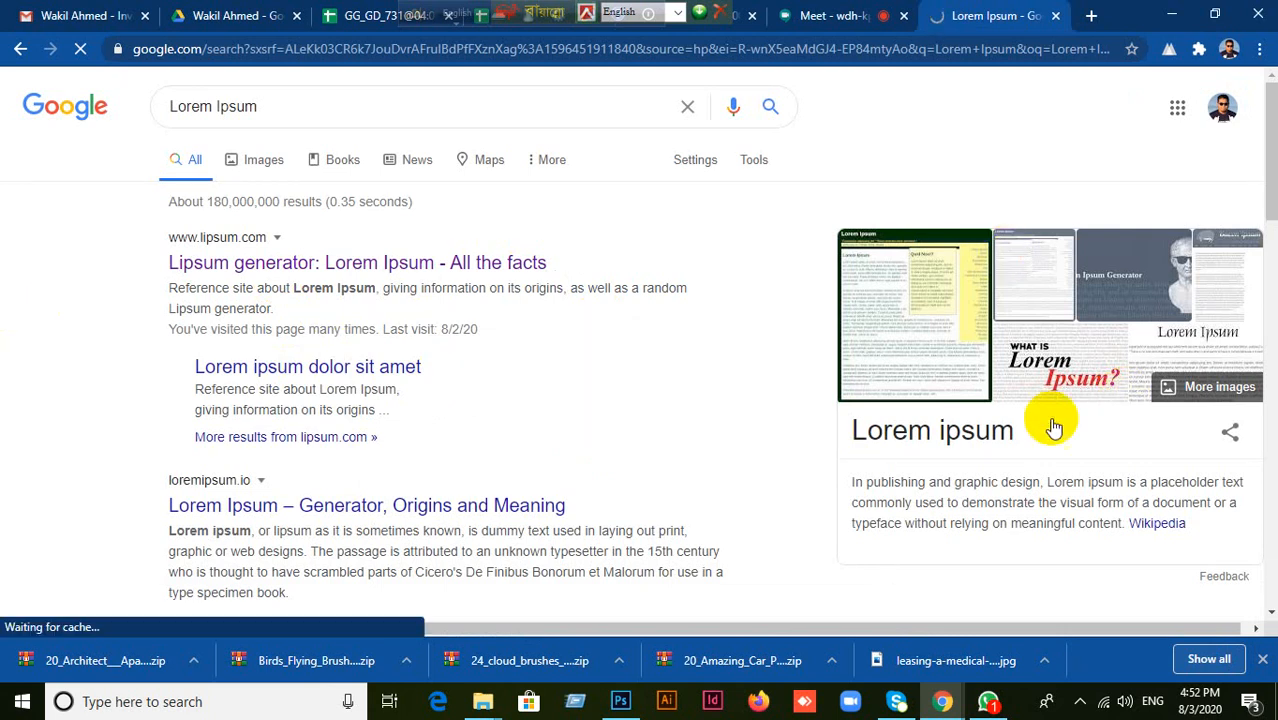
pyautogui.moveTo(930, 705)
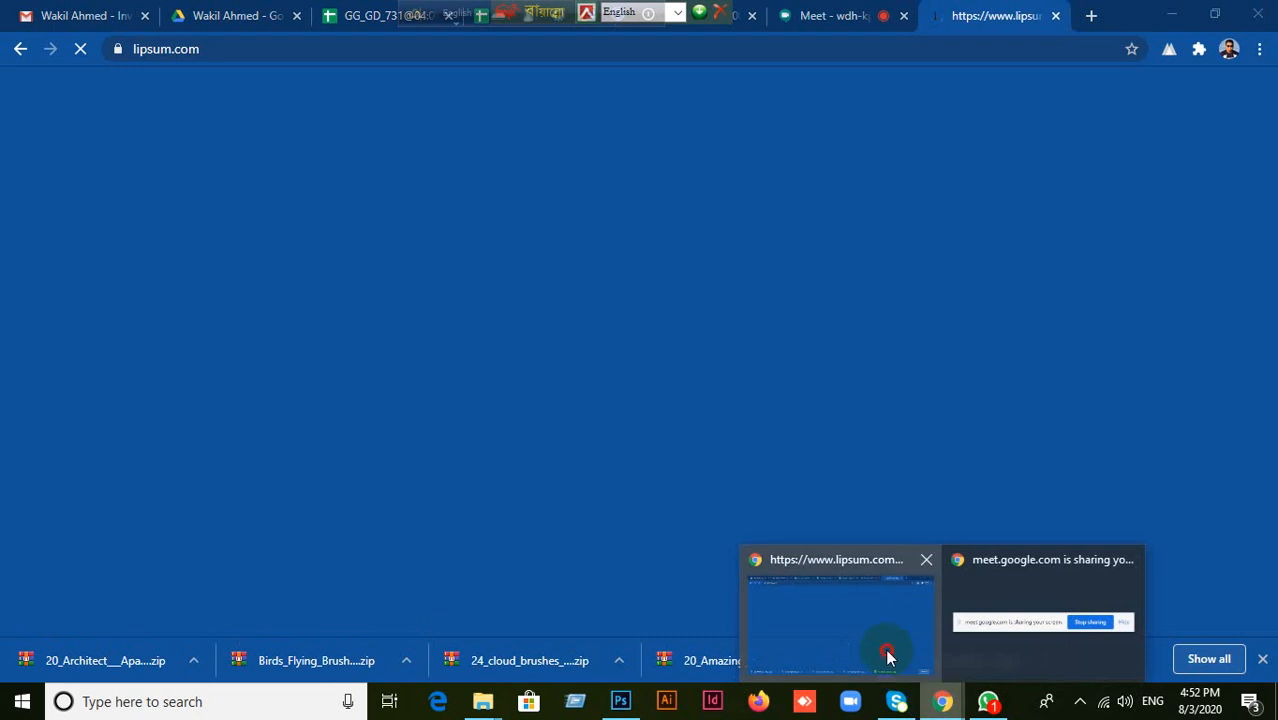
# Look through the participant list of the Google Meet call, then close it.
pyautogui.click(819, 22)
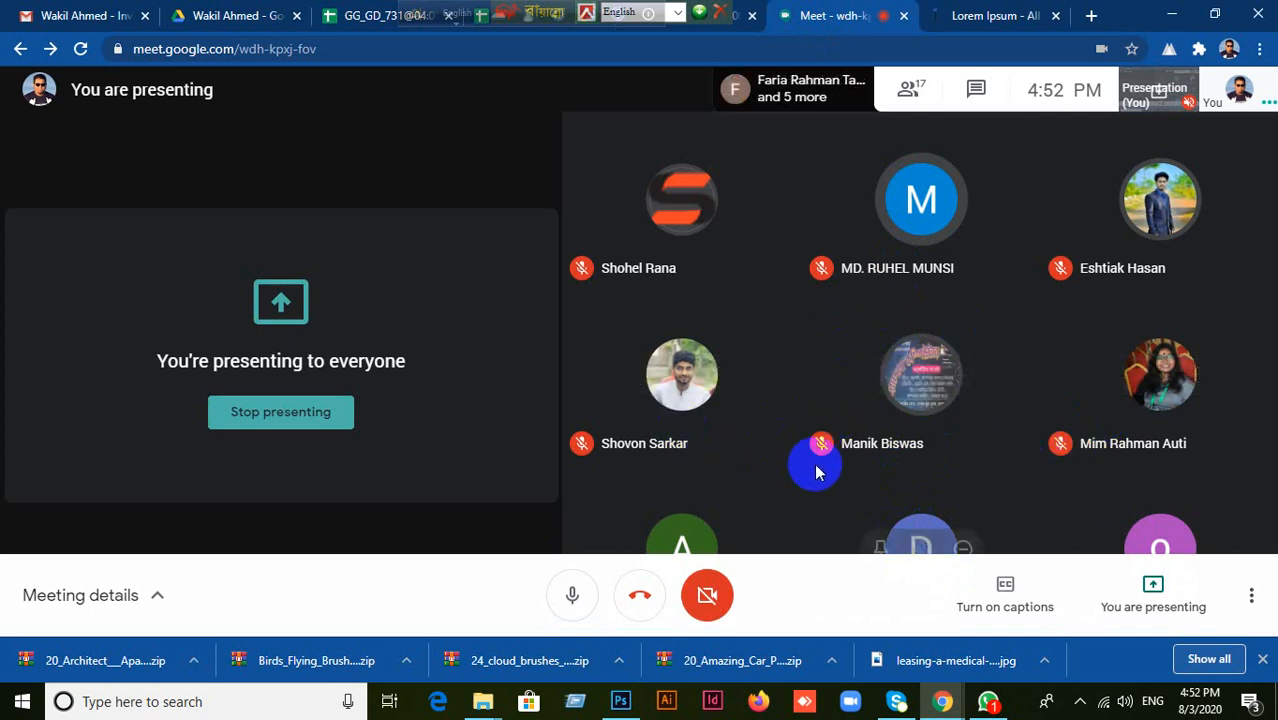
pyautogui.click(909, 89)
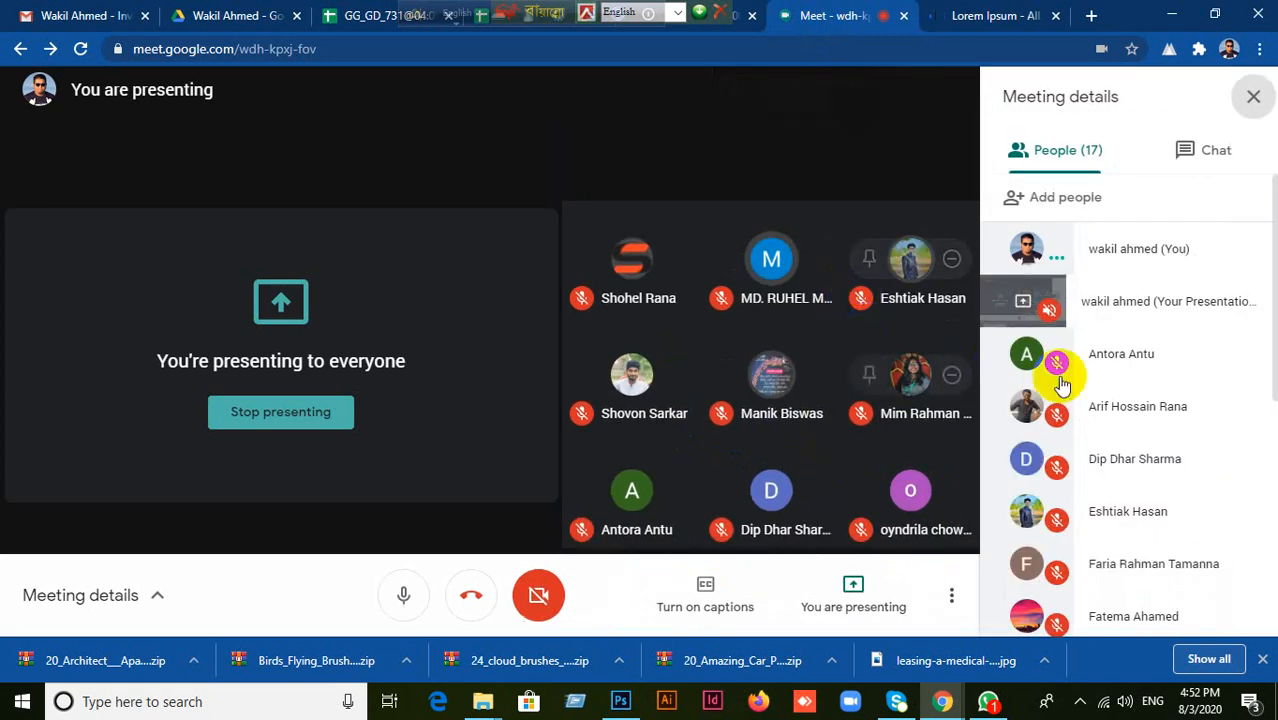
pyautogui.scroll(-5, 1193, 400)
pyautogui.scroll(-1, 1215, 408)
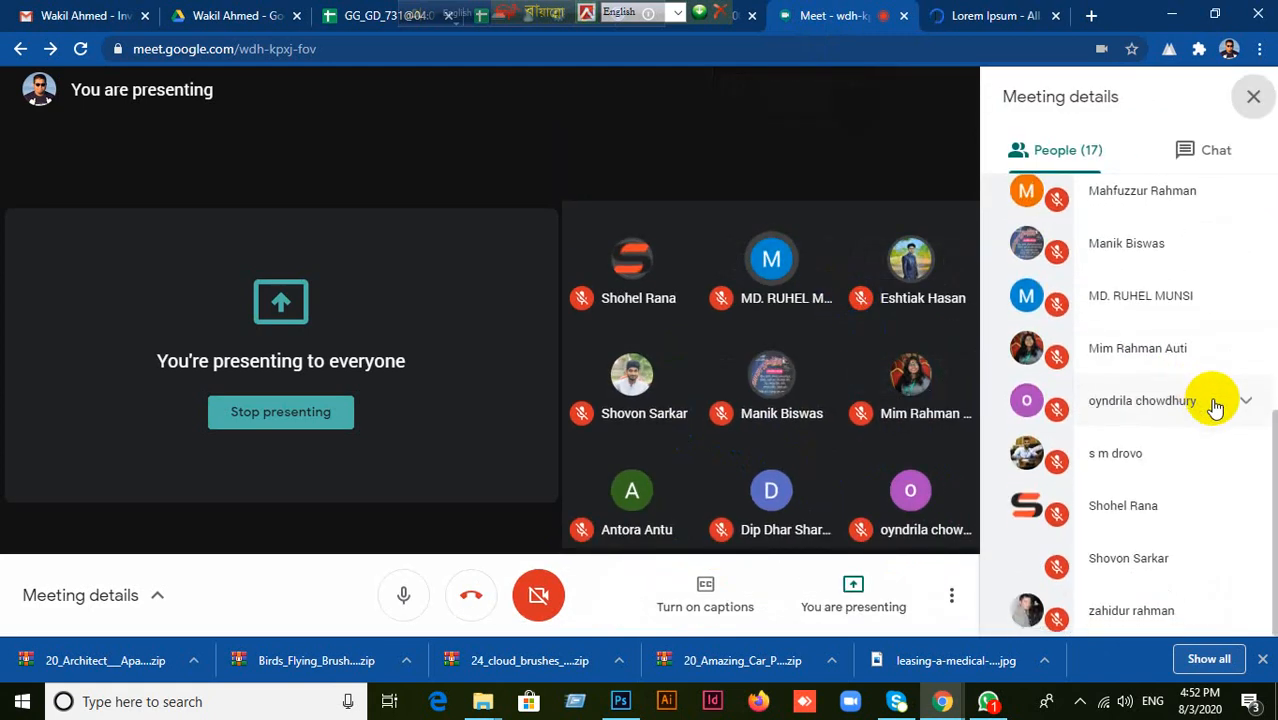
pyautogui.scroll(3, 1205, 405)
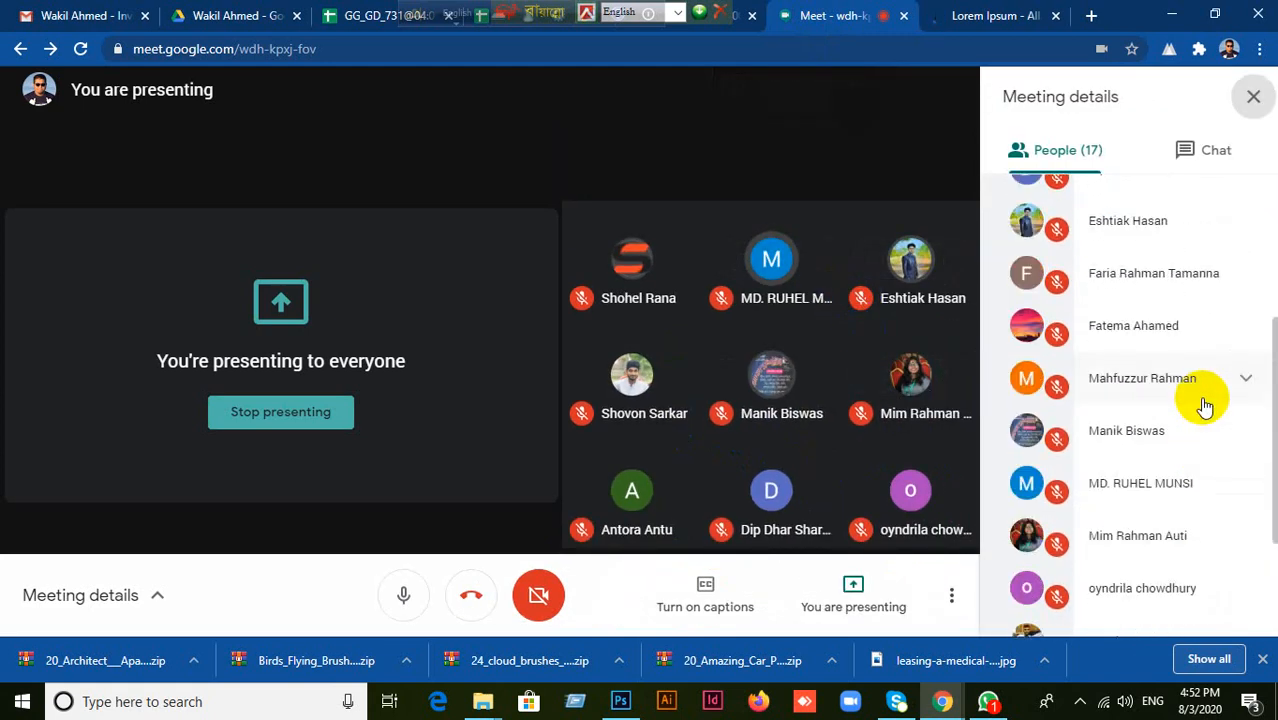
pyautogui.scroll(2, 1205, 405)
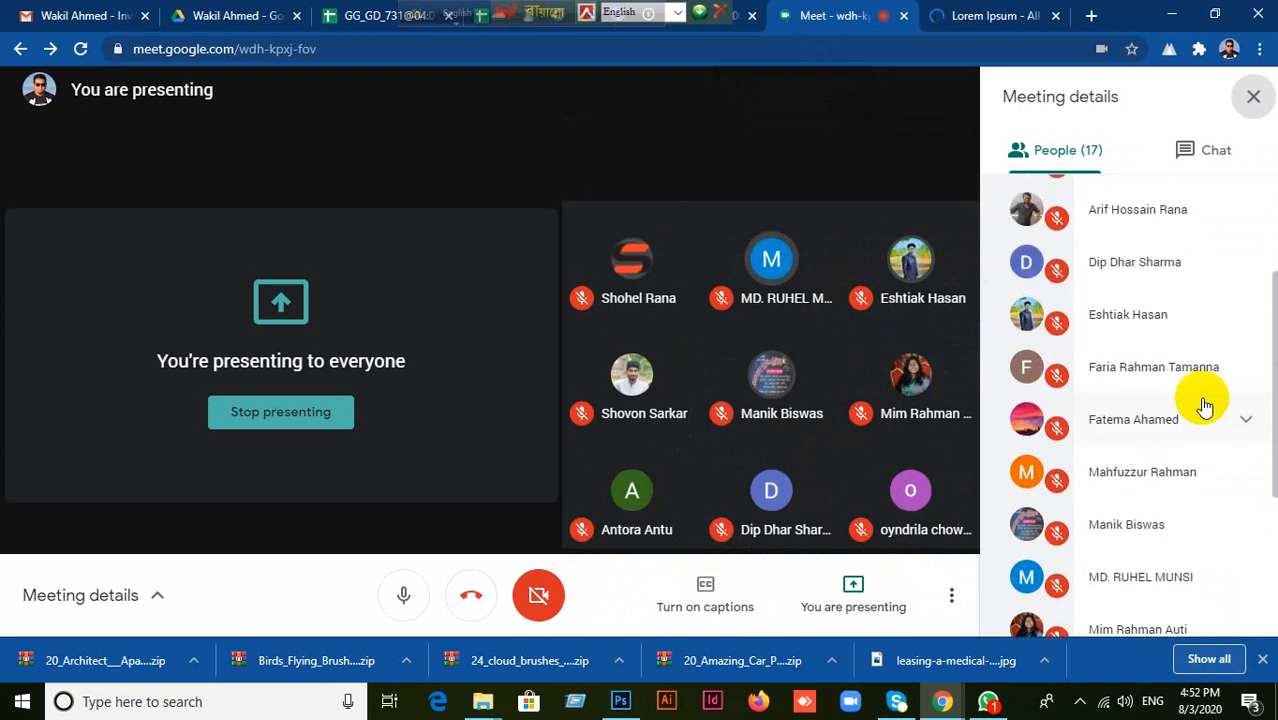
pyautogui.scroll(3, 1205, 405)
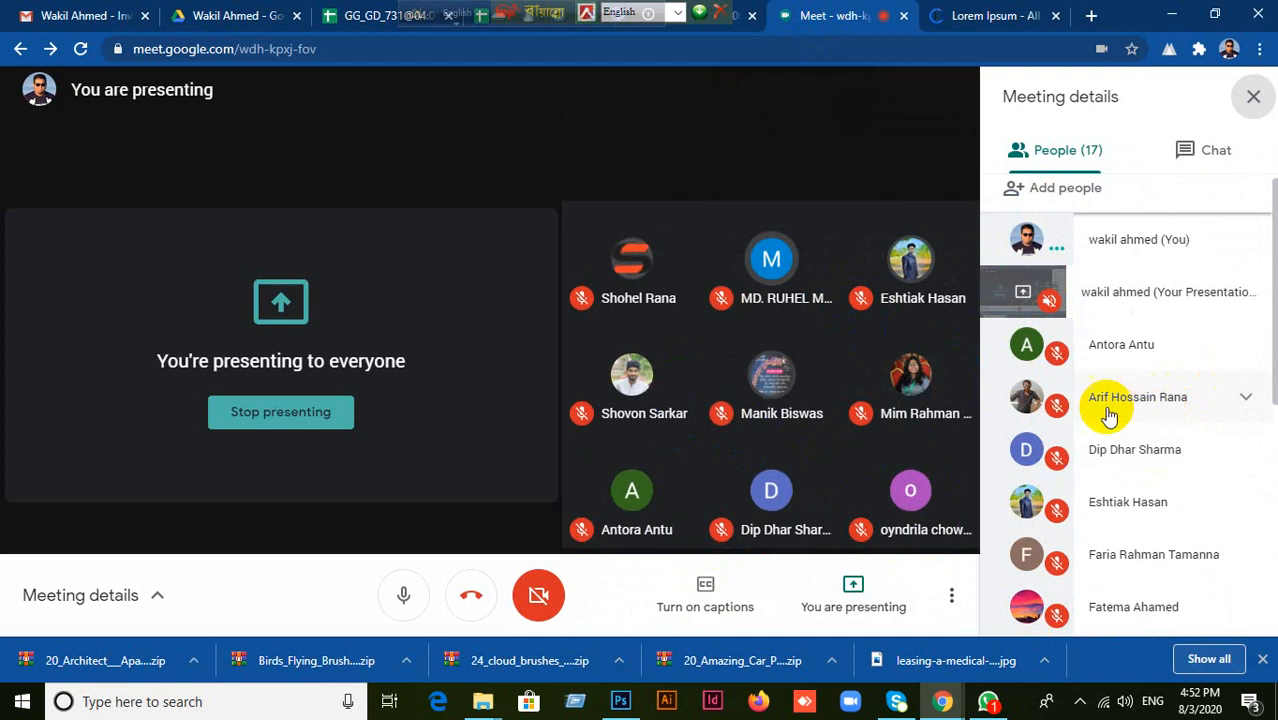
pyautogui.click(1254, 97)
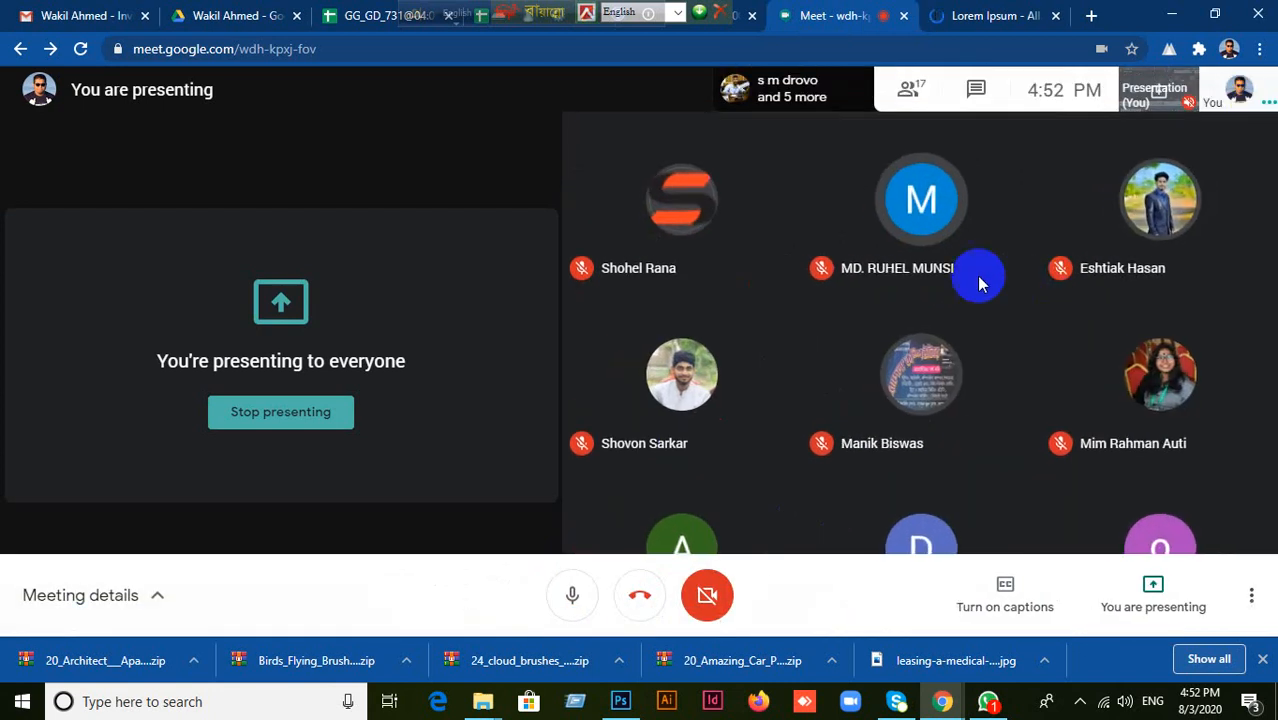
# Pin your own tile in the Meet call and move the floating keyboard-language toolbars away from the Meet tab.
pyautogui.click(1238, 90)
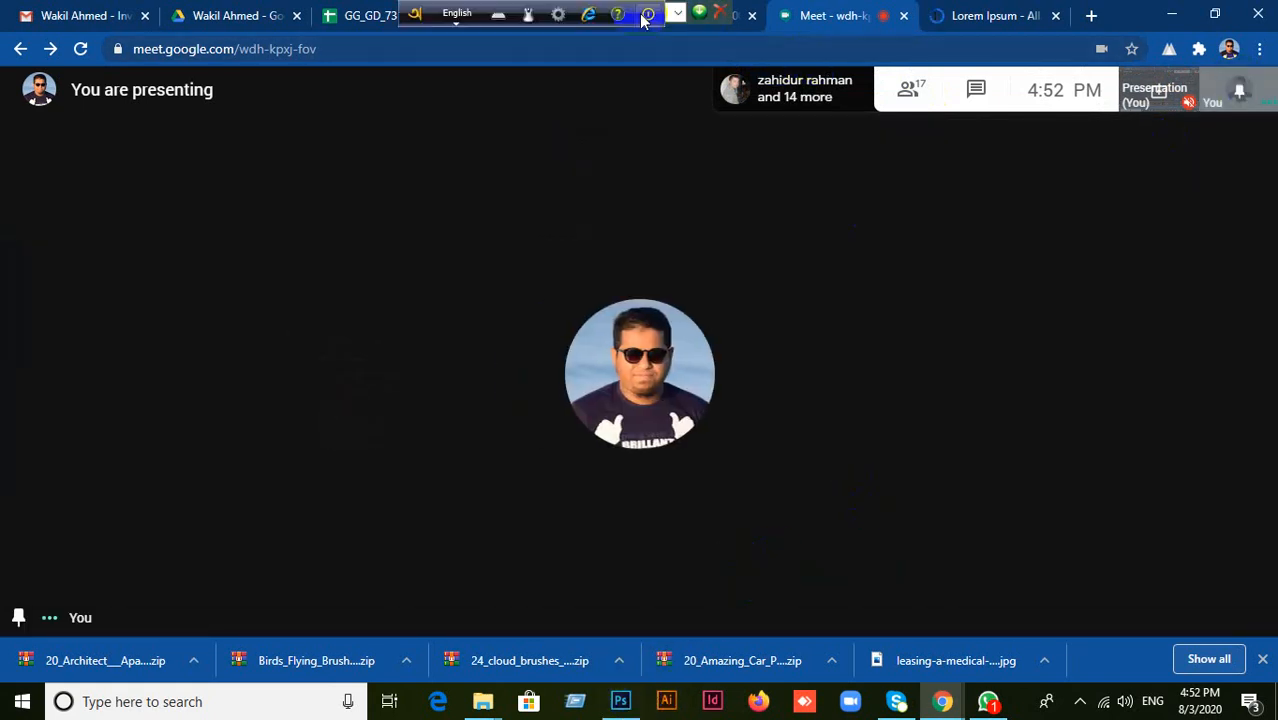
pyautogui.moveTo(414, 18); pyautogui.dragTo(242, 16)
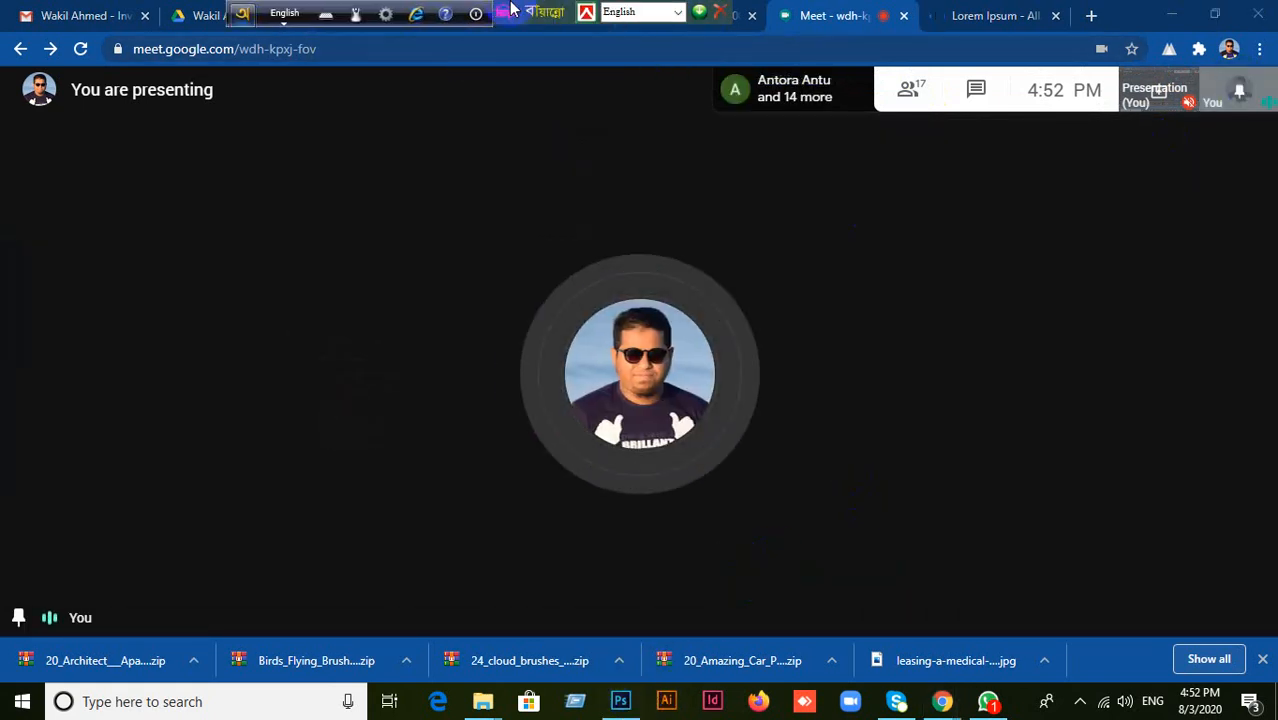
pyautogui.moveTo(554, 11); pyautogui.dragTo(450, 12)
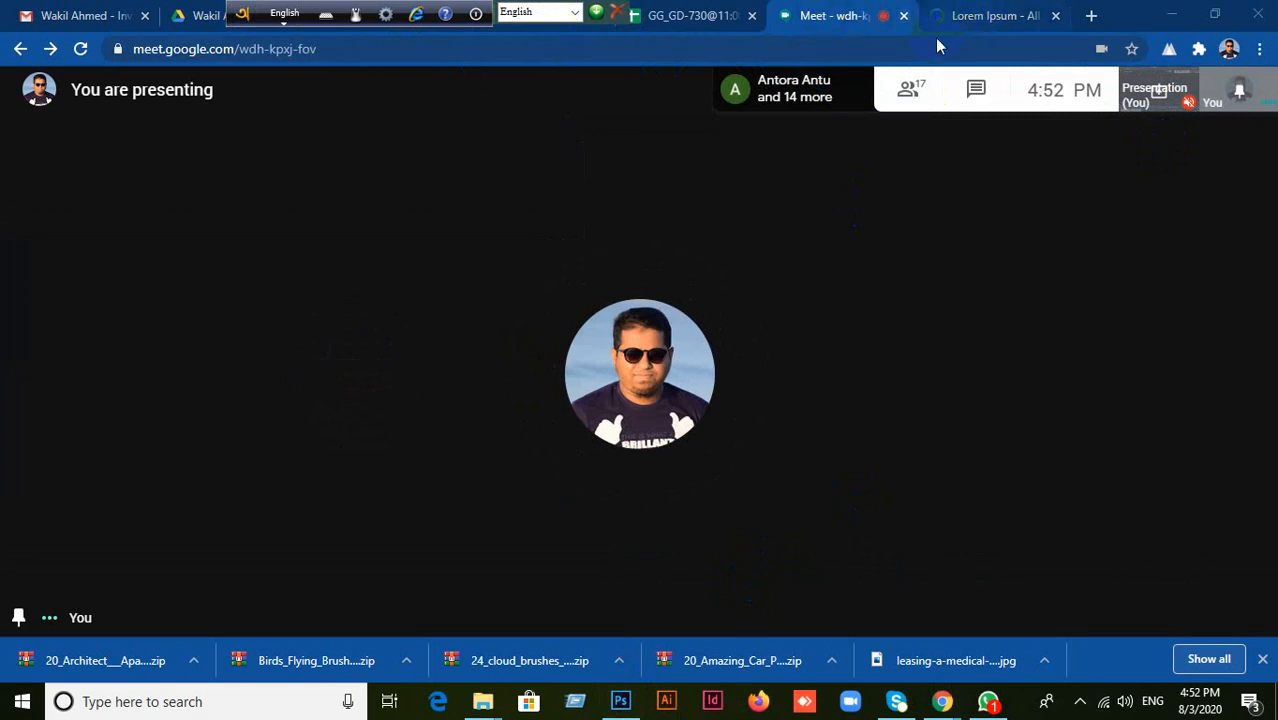
# Switch to the lipsum.com page and move the floating keyboard-language toolbars clear of the open browser tabs.
pyautogui.click(1000, 16)
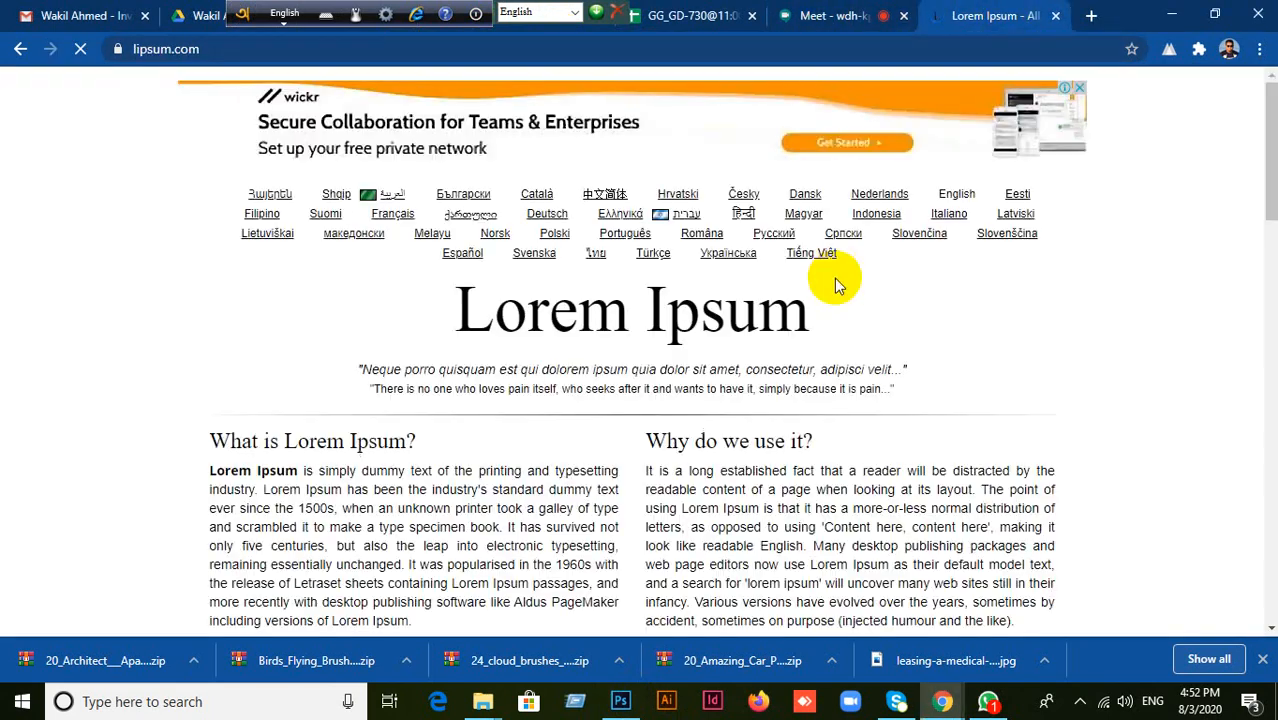
pyautogui.scroll(-1, 555, 520)
pyautogui.scroll(-4, 540, 495)
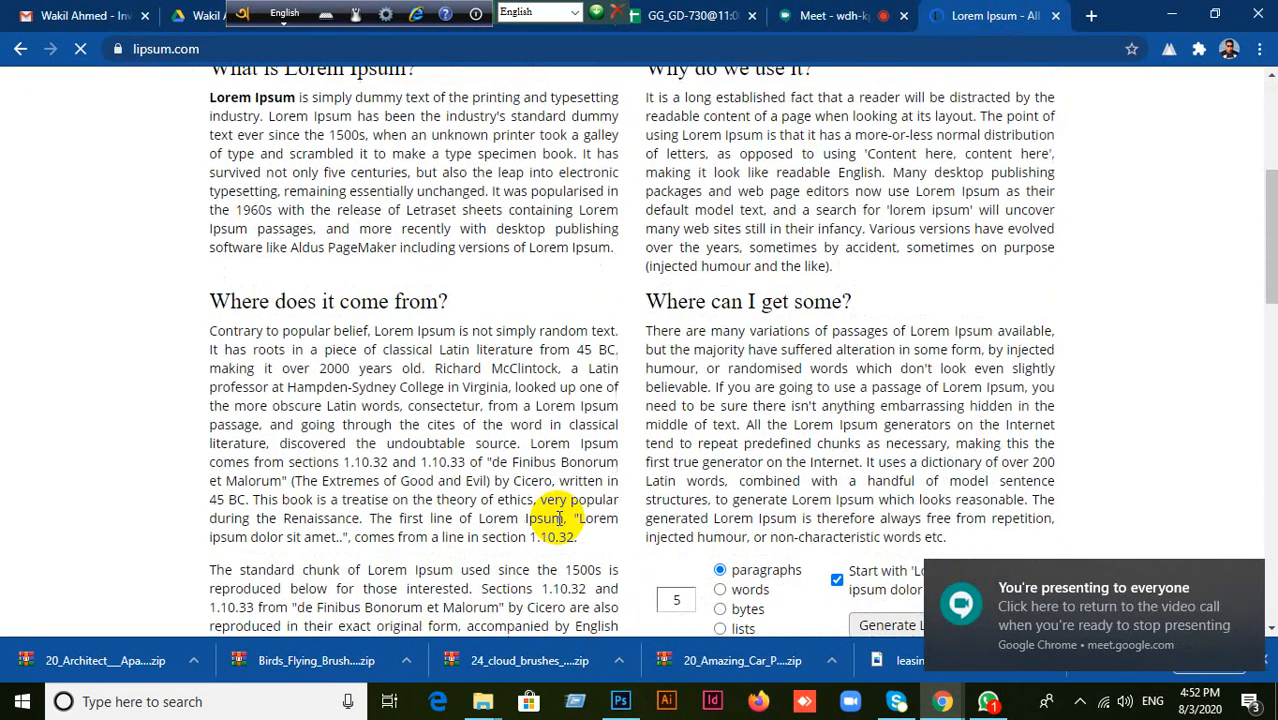
pyautogui.scroll(3, 576, 330)
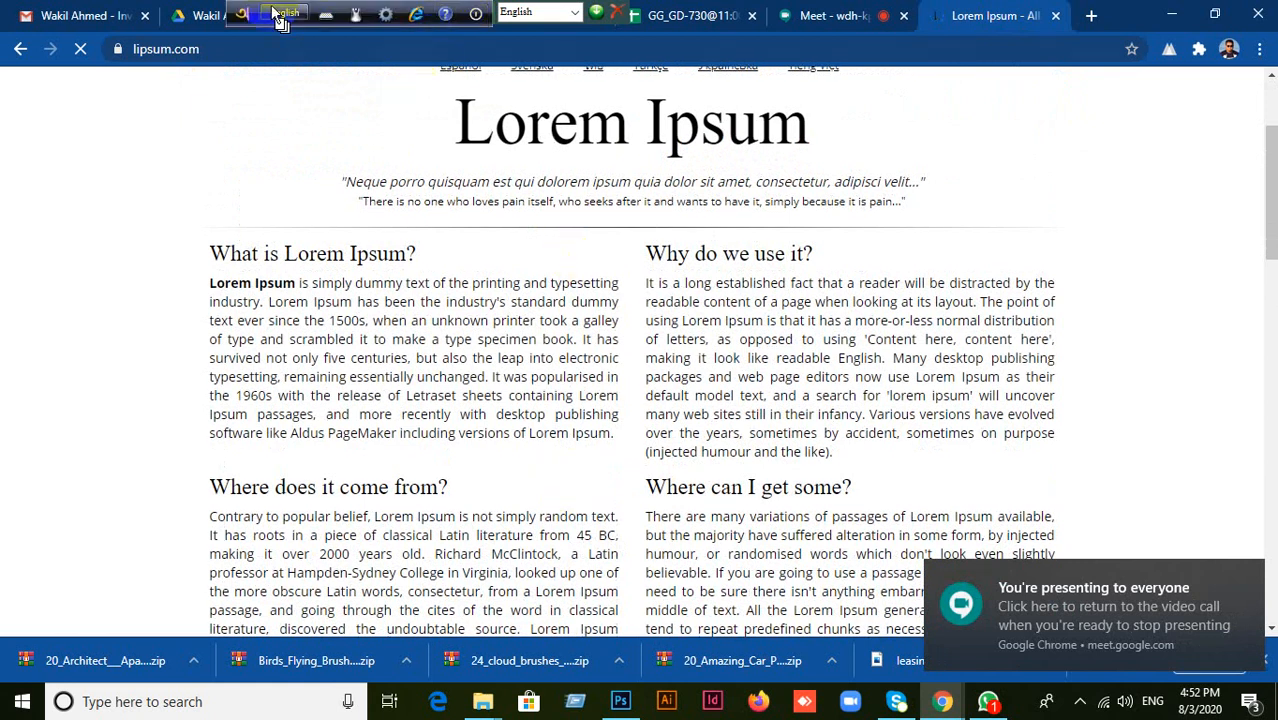
pyautogui.moveTo(244, 14); pyautogui.dragTo(1101, 36)
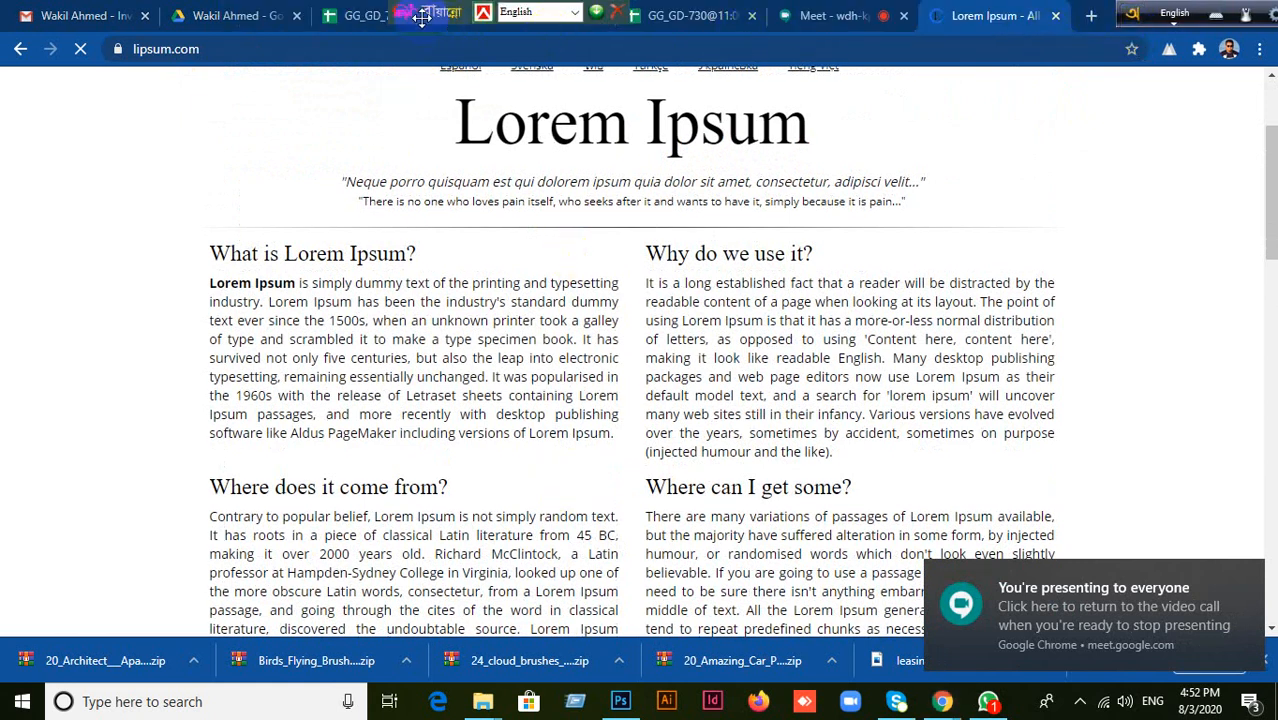
pyautogui.moveTo(422, 17); pyautogui.dragTo(1139, 14)
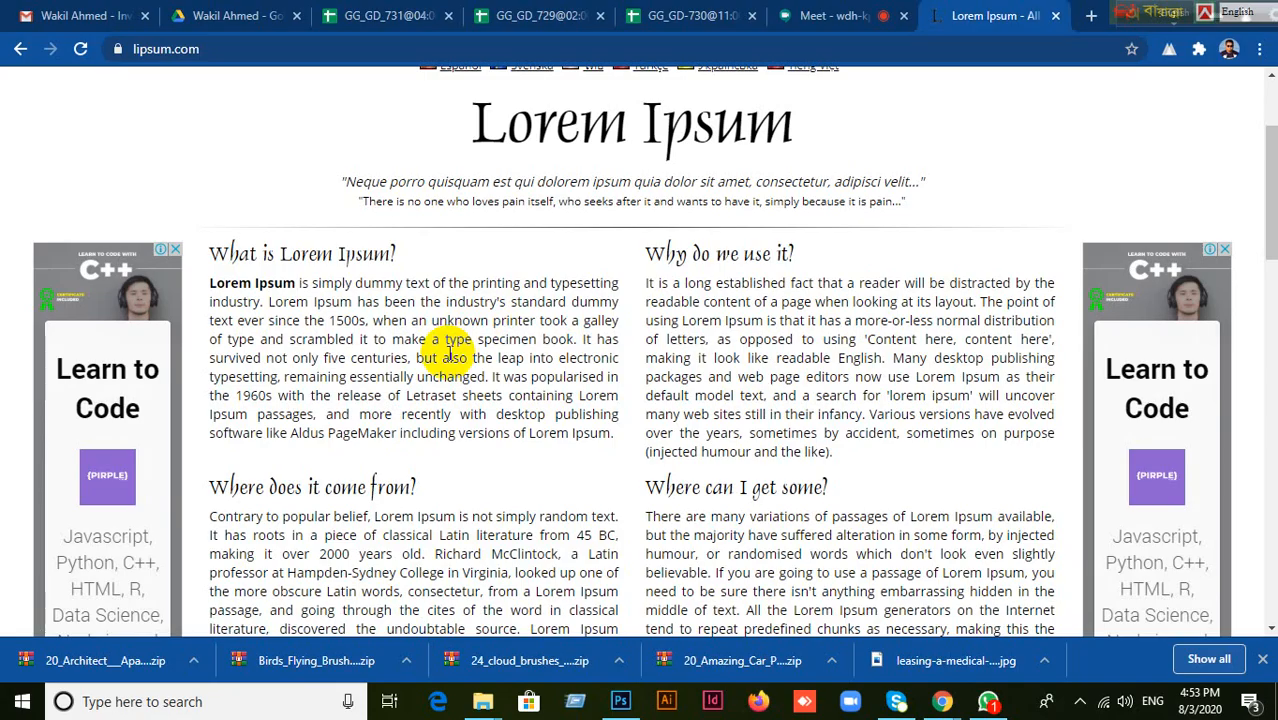
# Copy the full paragraph under the "What is Lorem Ipsum?" heading on lipsum.com.
pyautogui.scroll(2, 452, 350)
pyautogui.scroll(-10, 534, 420)
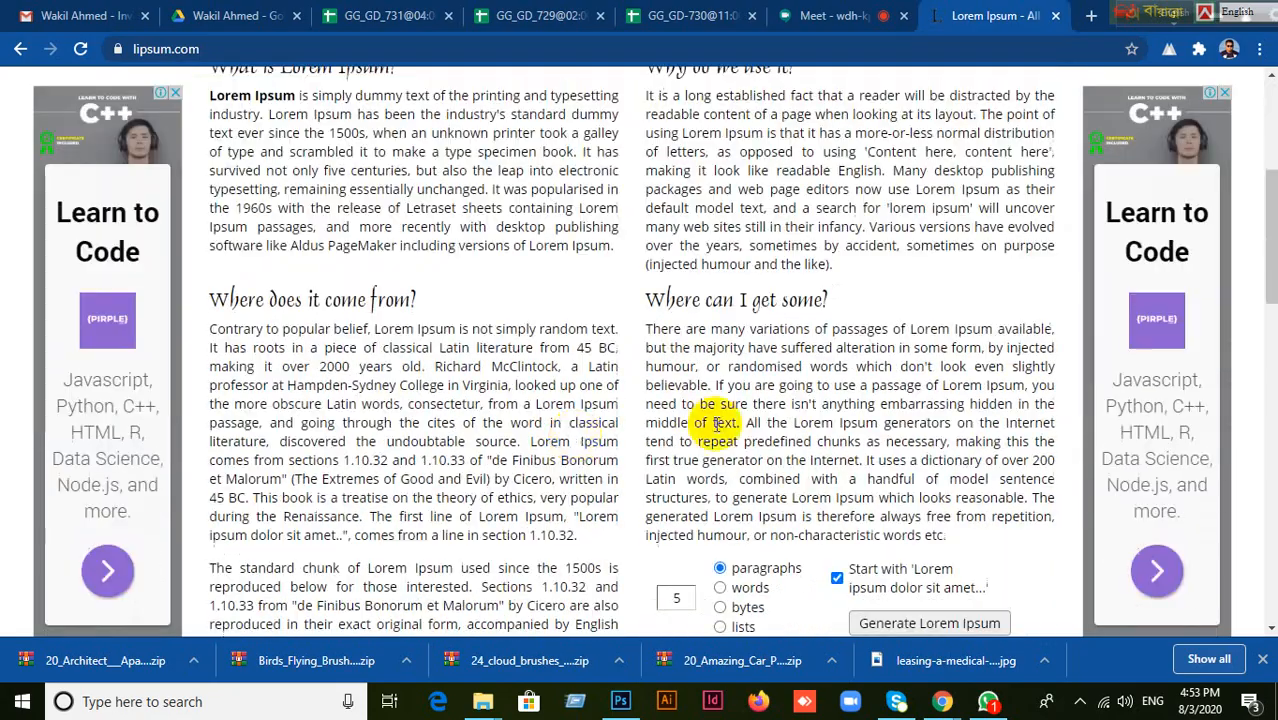
pyautogui.scroll(3, 736, 420)
pyautogui.scroll(6, 745, 450)
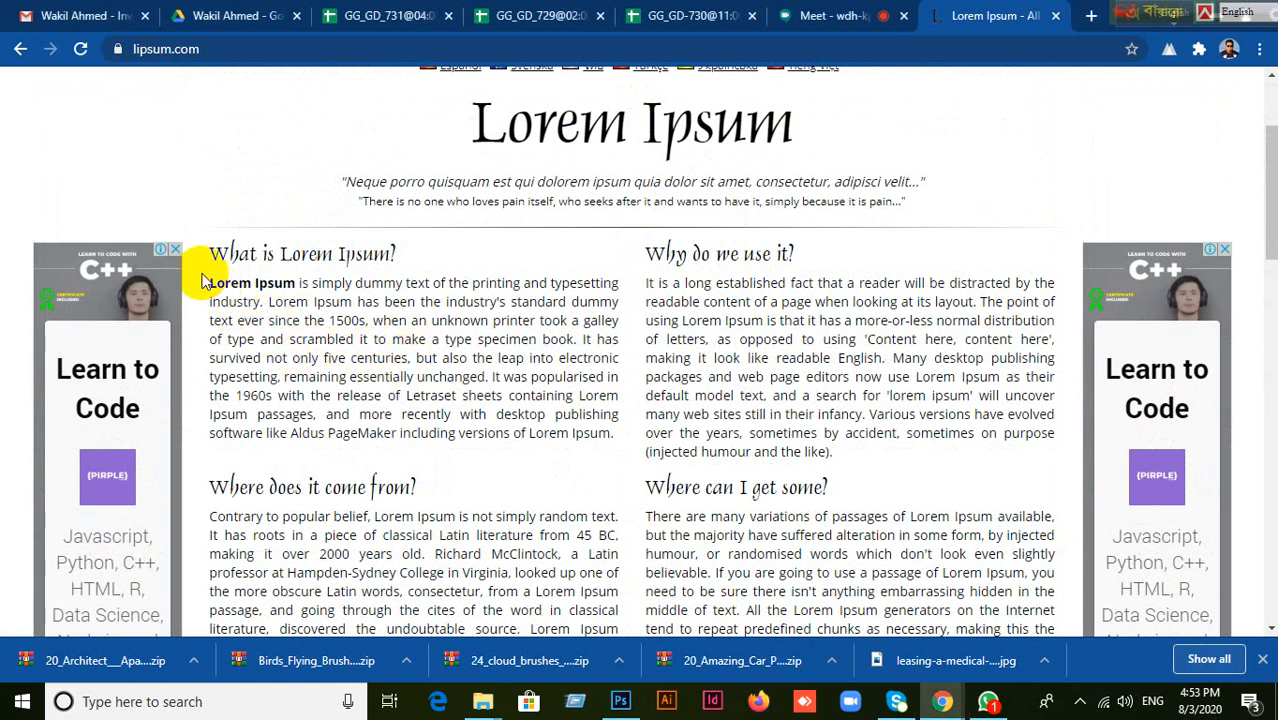
pyautogui.moveTo(210, 283); pyautogui.dragTo(621, 445)
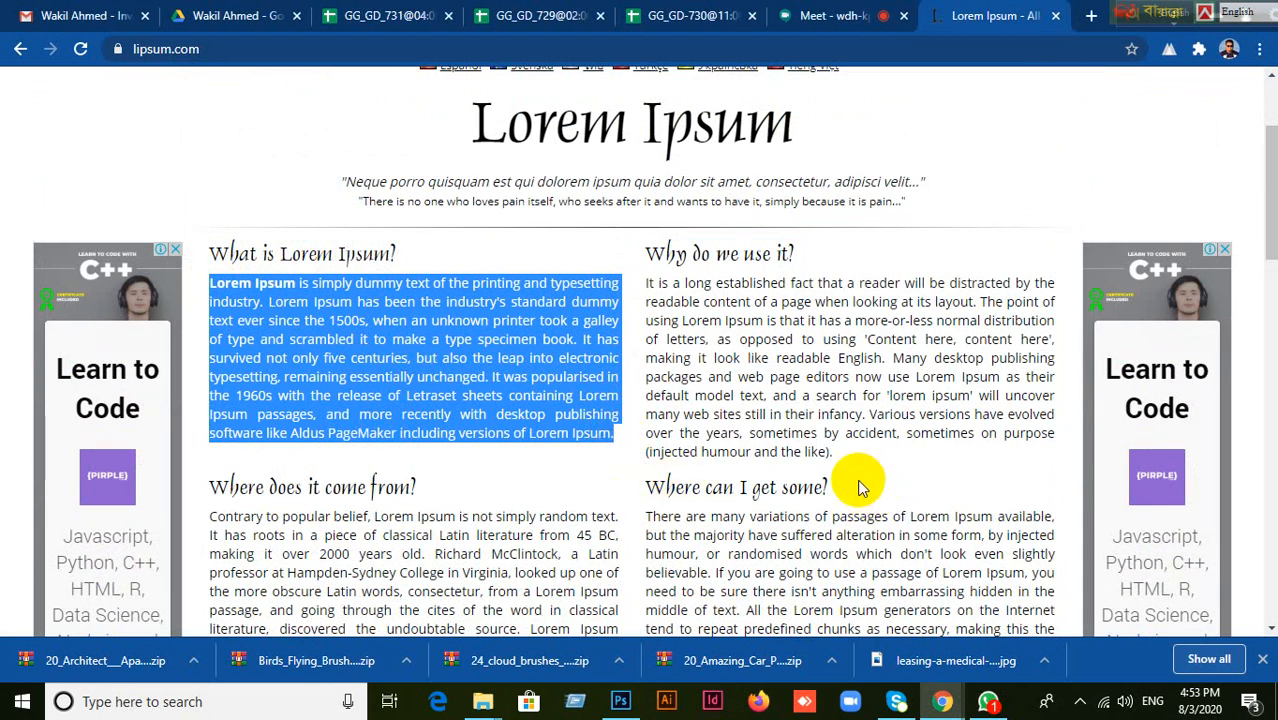
# Switch to Photoshop, draw a paragraph text box in the upper-left part of the canvas and paste the copied Lorem Ipsum text.
pyautogui.click(620, 701)
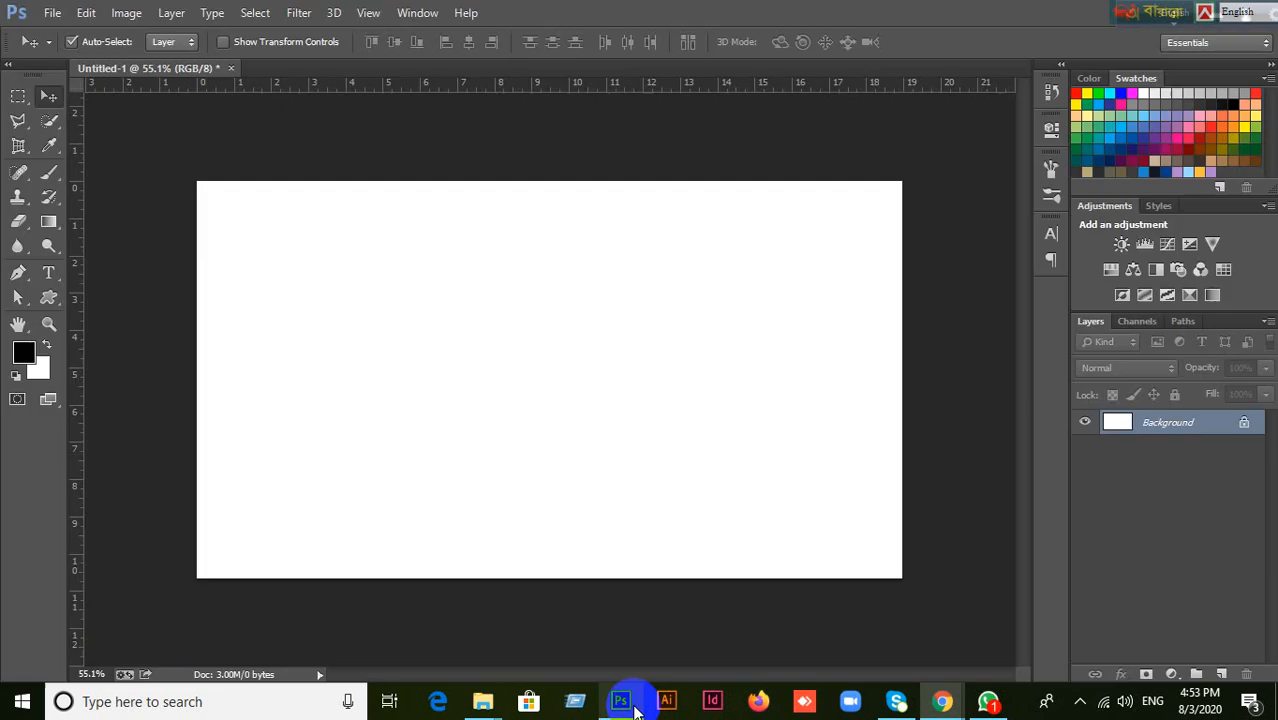
pyautogui.click(58, 281)
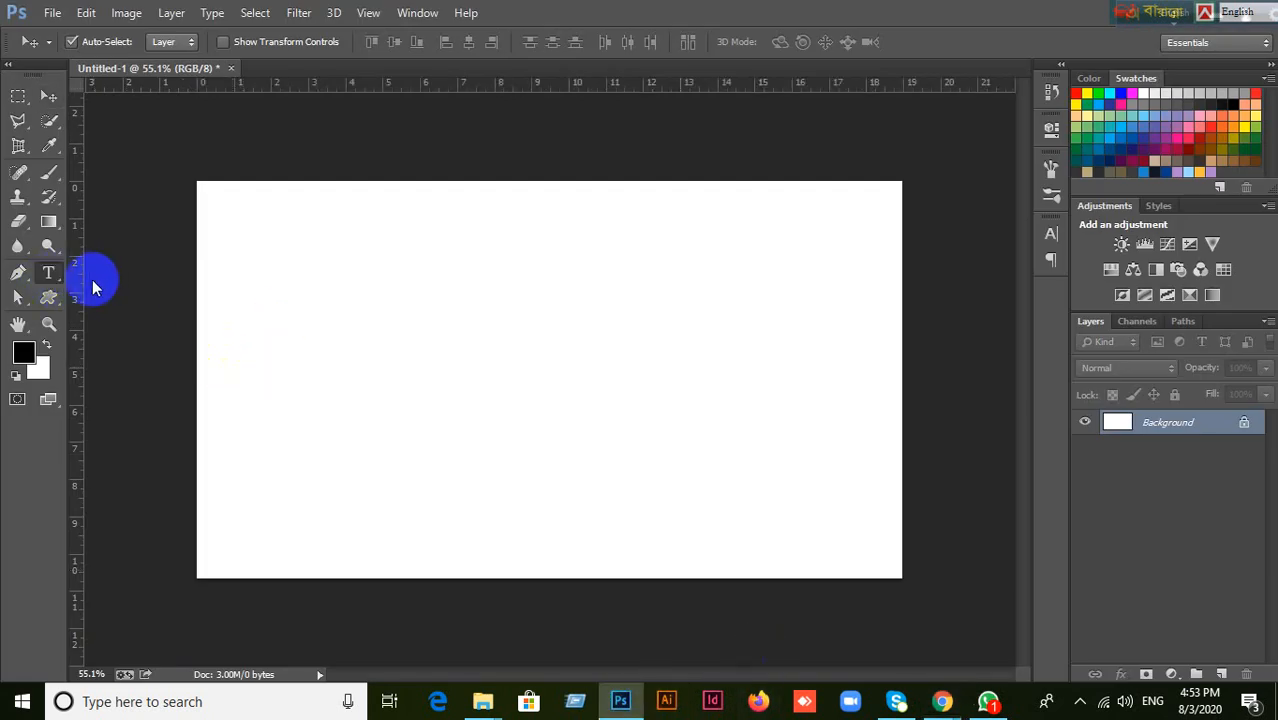
pyautogui.moveTo(48, 277); pyautogui.dragTo(104, 277)
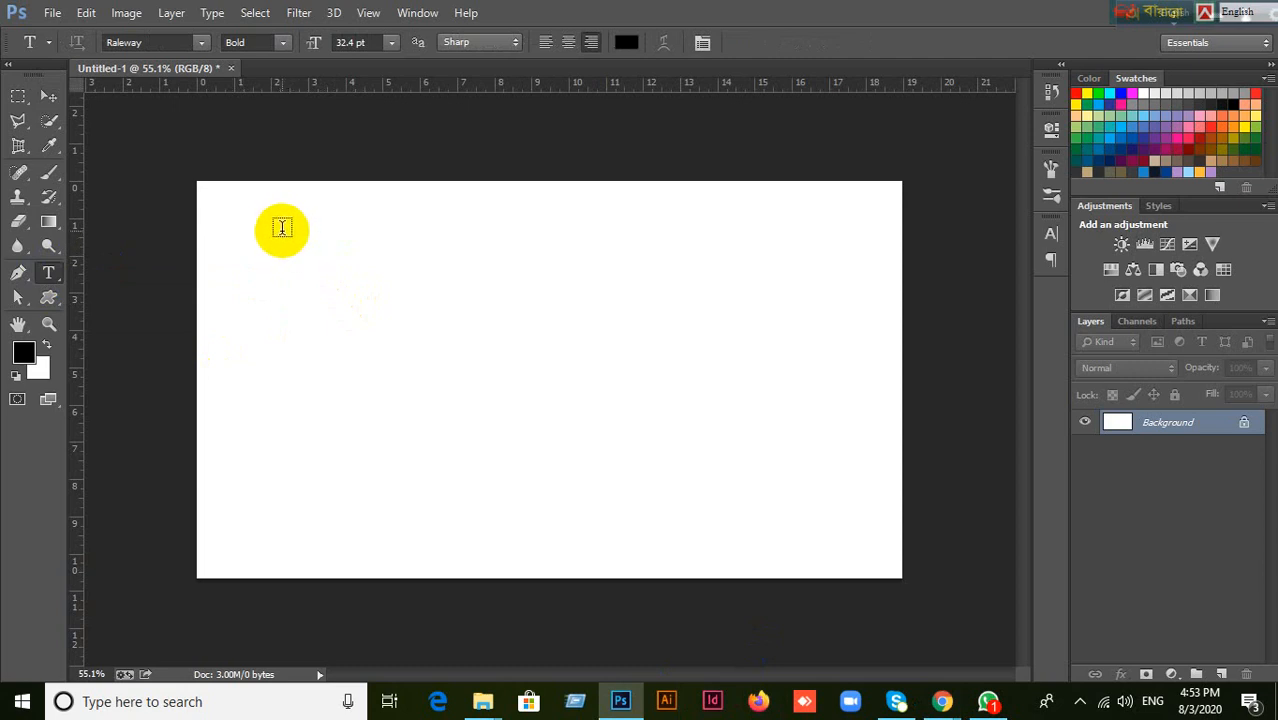
pyautogui.moveTo(282, 230); pyautogui.dragTo(621, 433)
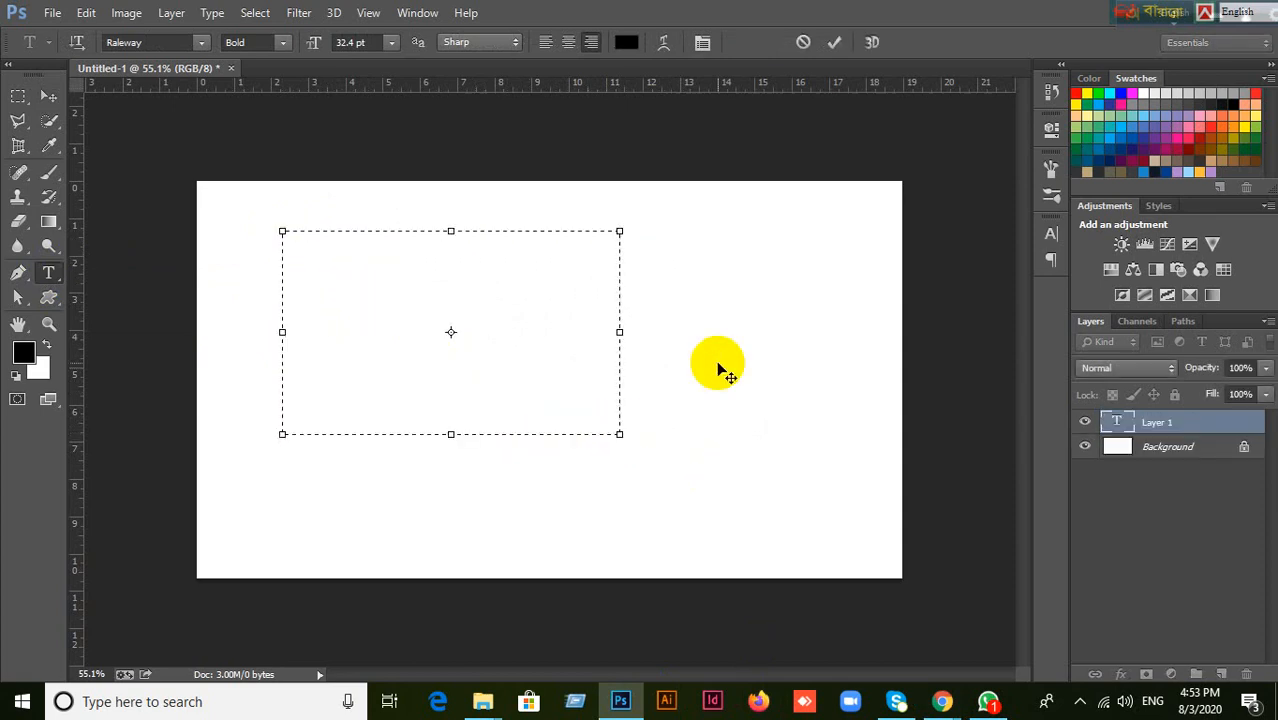
pyautogui.press('ctrl')
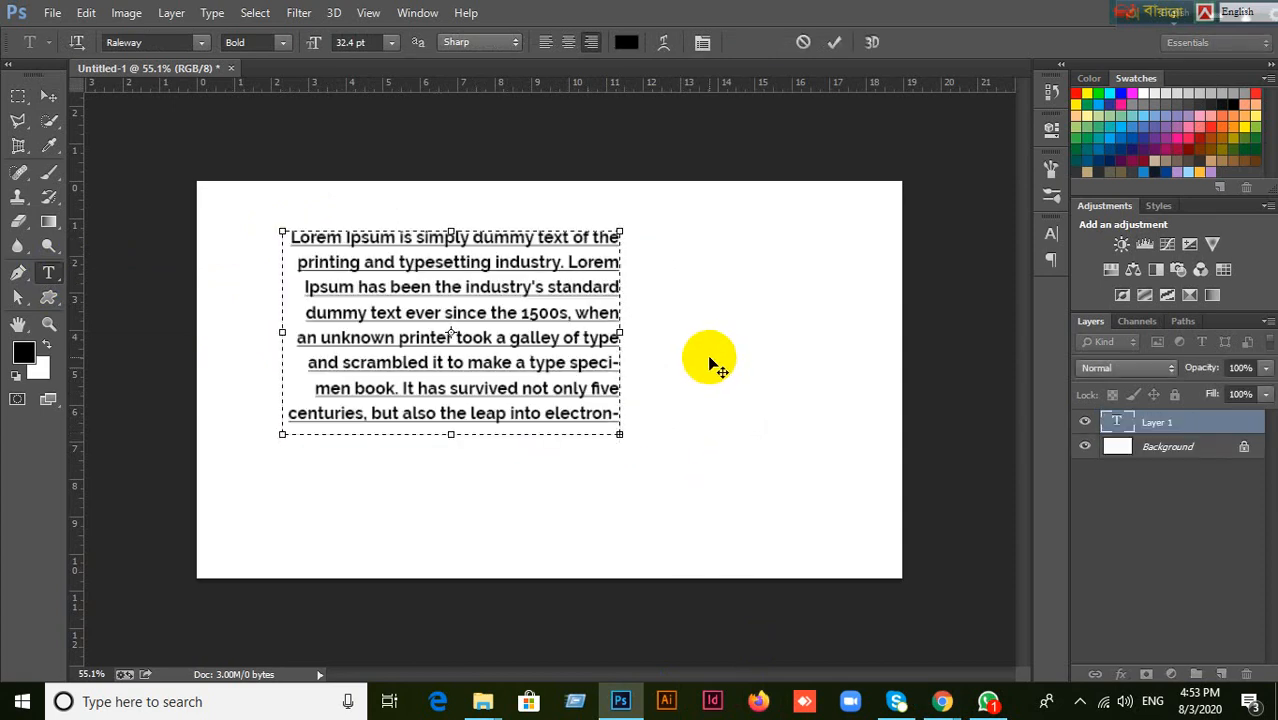
# Demonstrate left, center, right, justify-last-left and justify-all alignment on the pasted paragraph.
pyautogui.click(1053, 256)
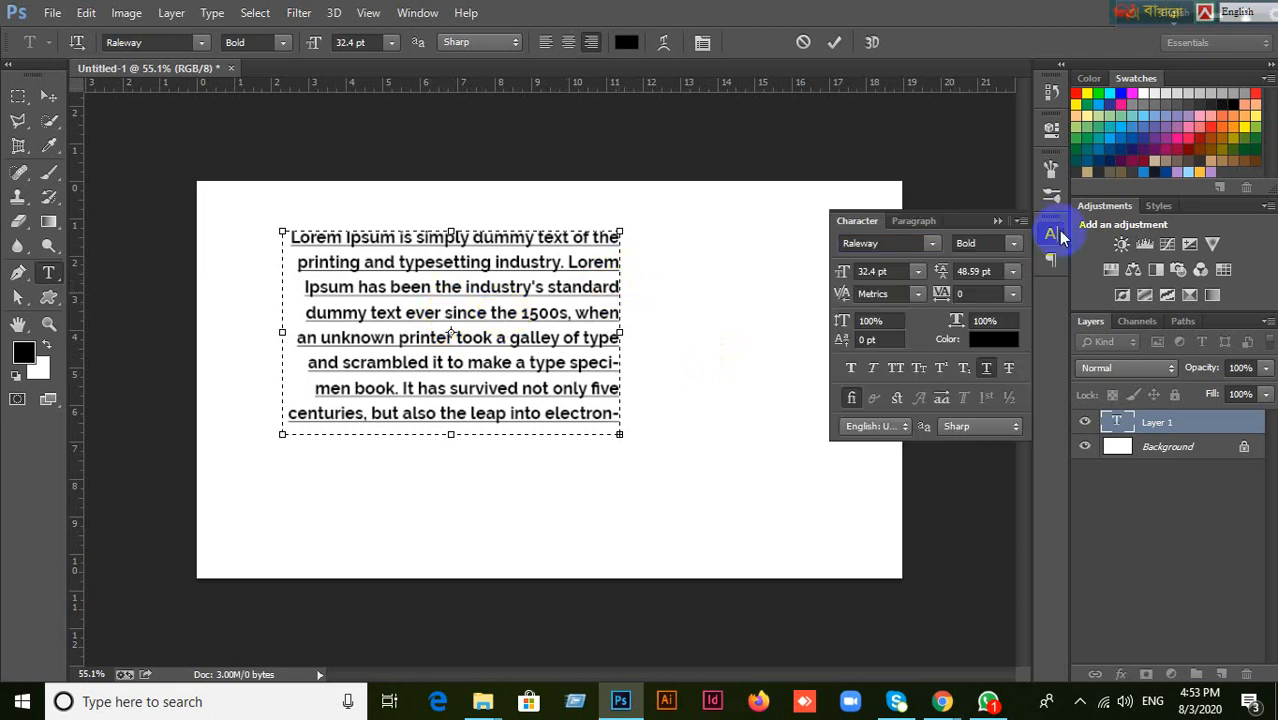
pyautogui.click(921, 221)
pyautogui.click(861, 248)
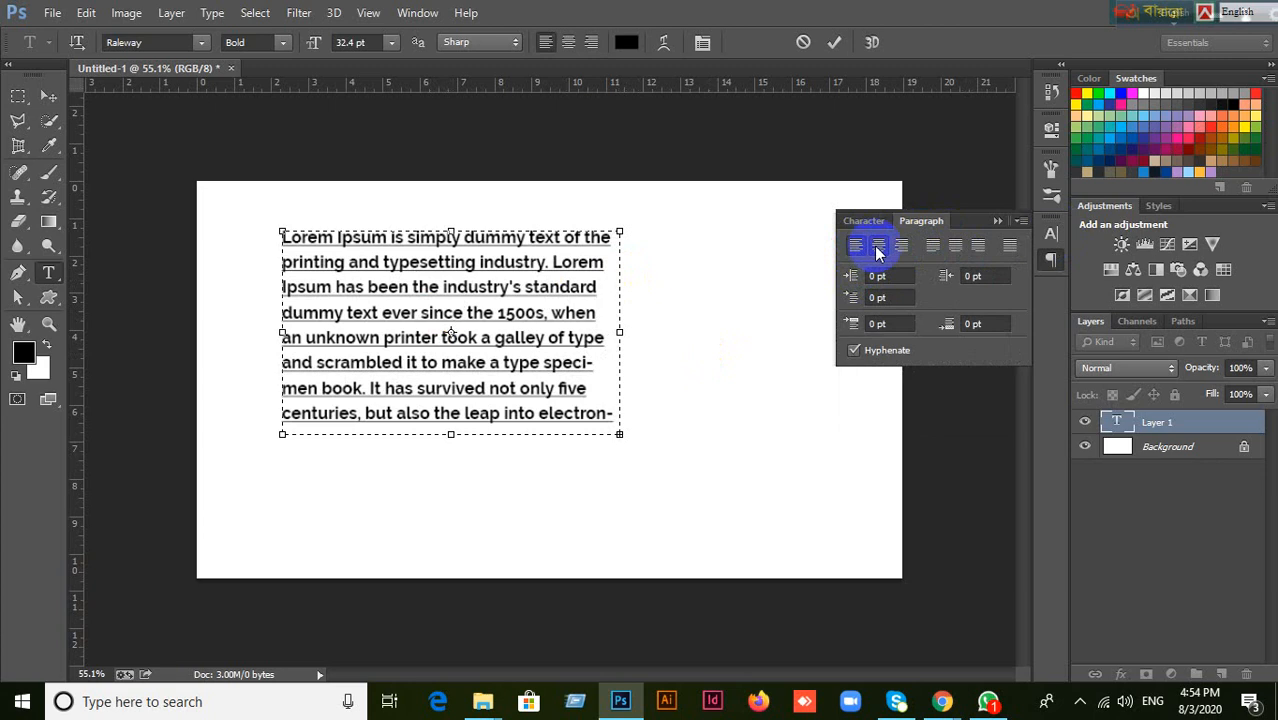
pyautogui.click(878, 247)
pyautogui.click(901, 247)
pyautogui.click(932, 247)
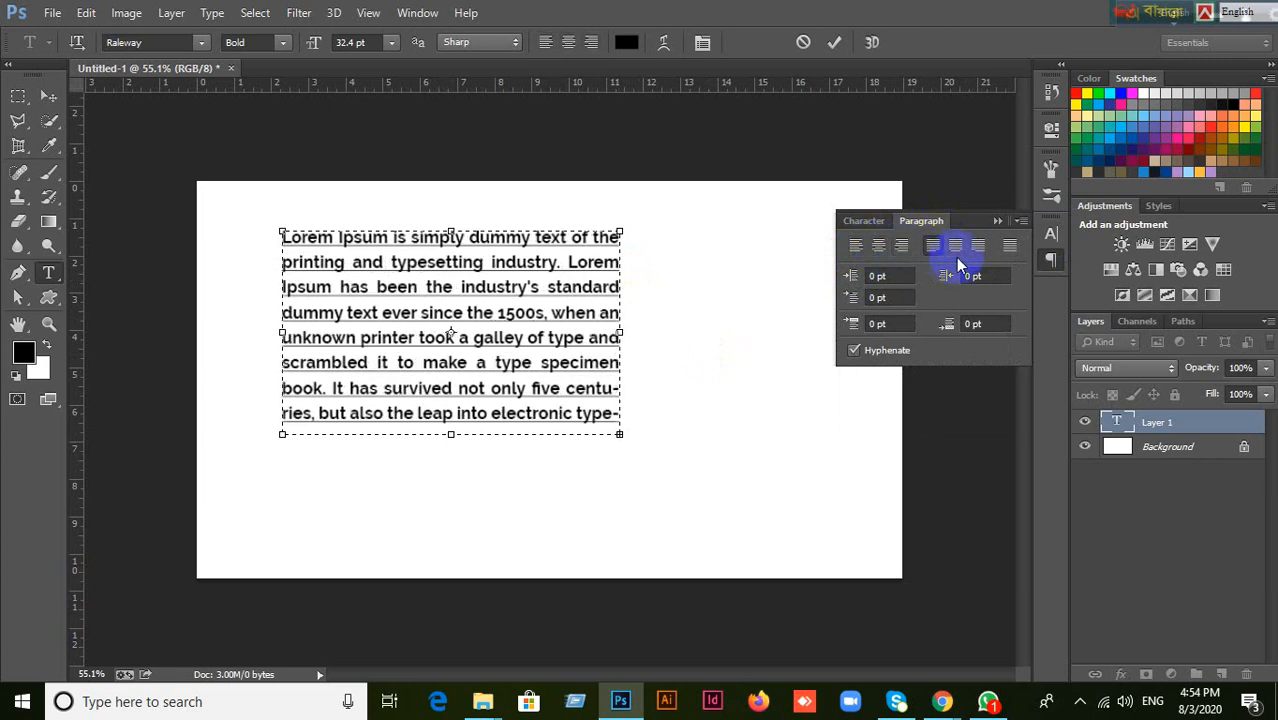
pyautogui.click(1008, 247)
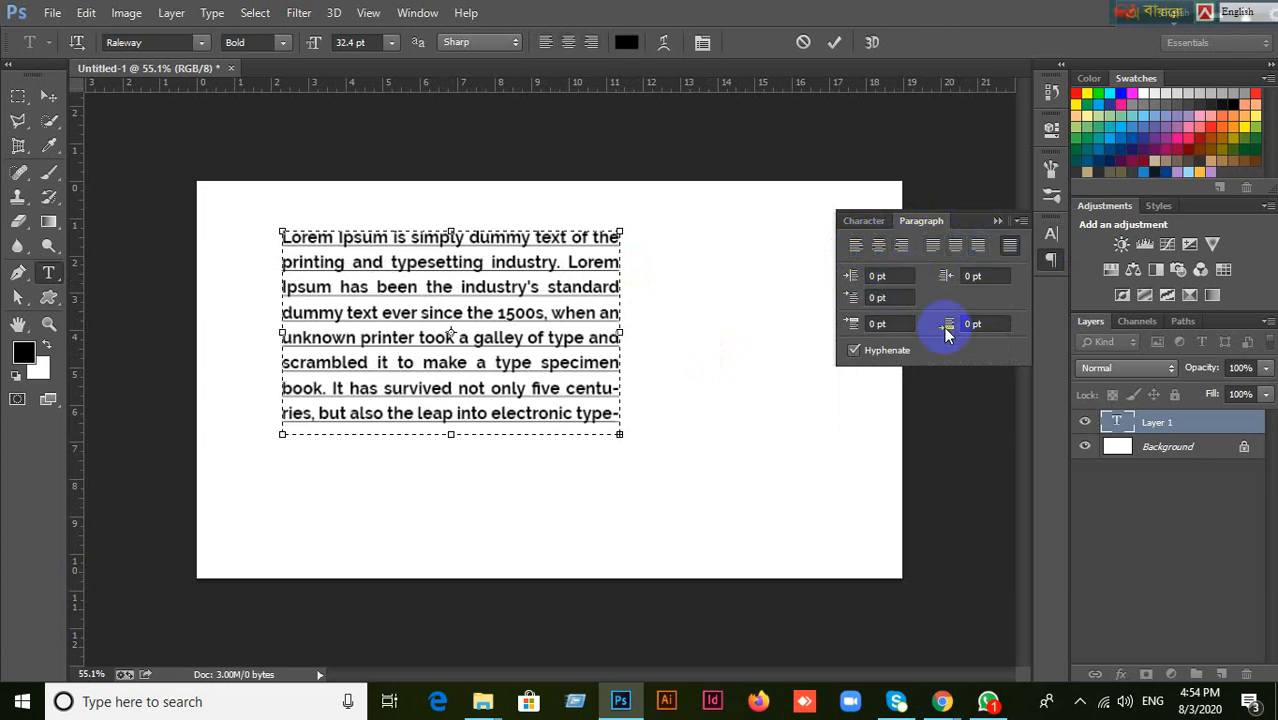
# Compare left, right and justified alignments once more, finishing with the paragraph left-aligned.
pyautogui.click(858, 247)
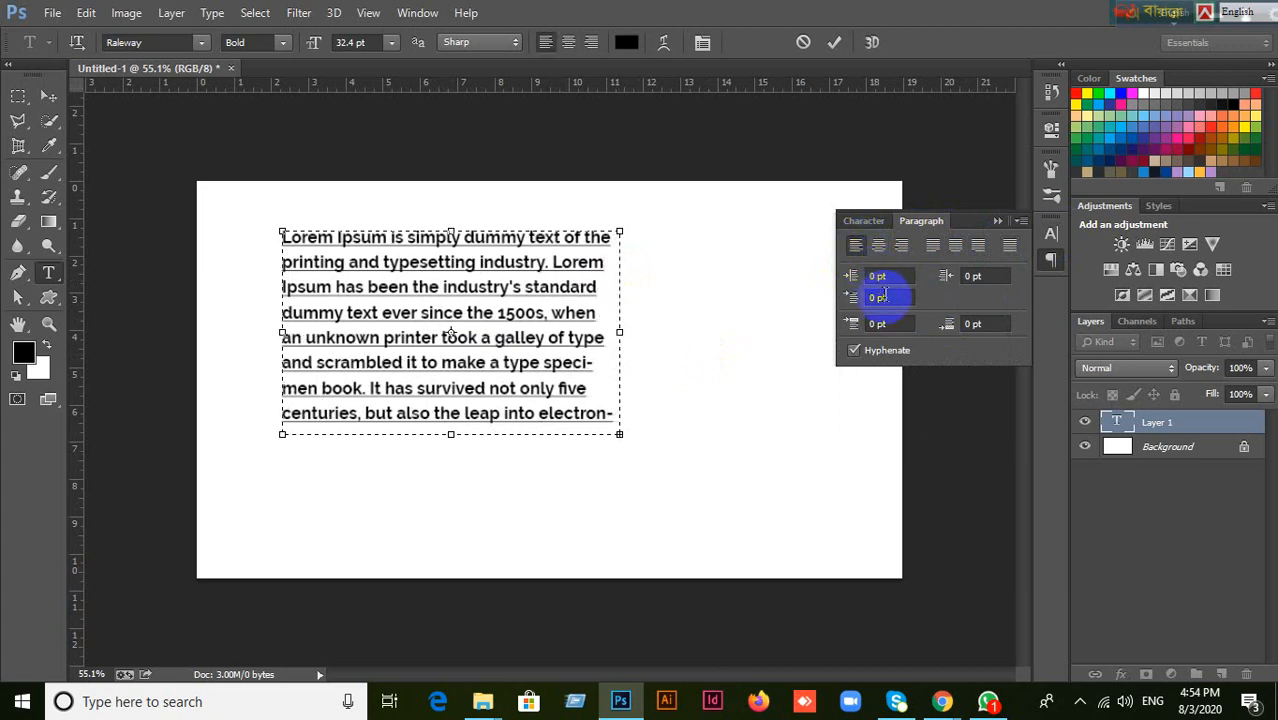
pyautogui.click(903, 247)
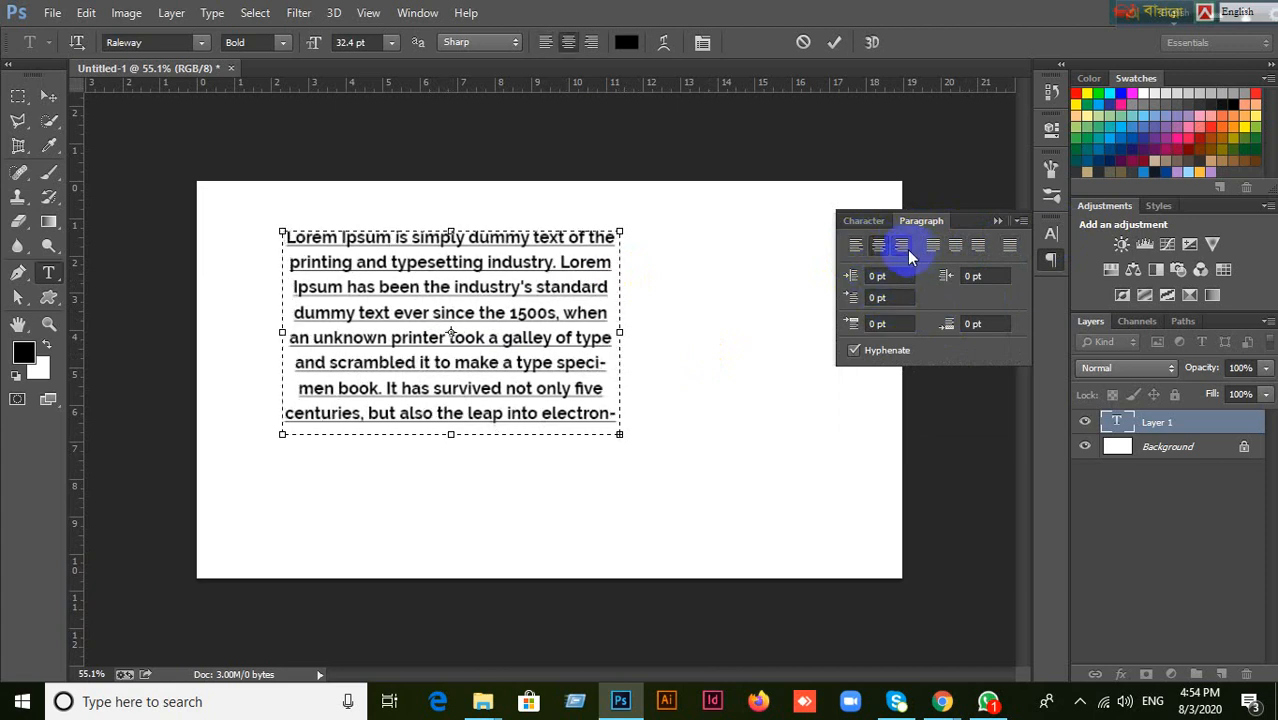
pyautogui.click(978, 247)
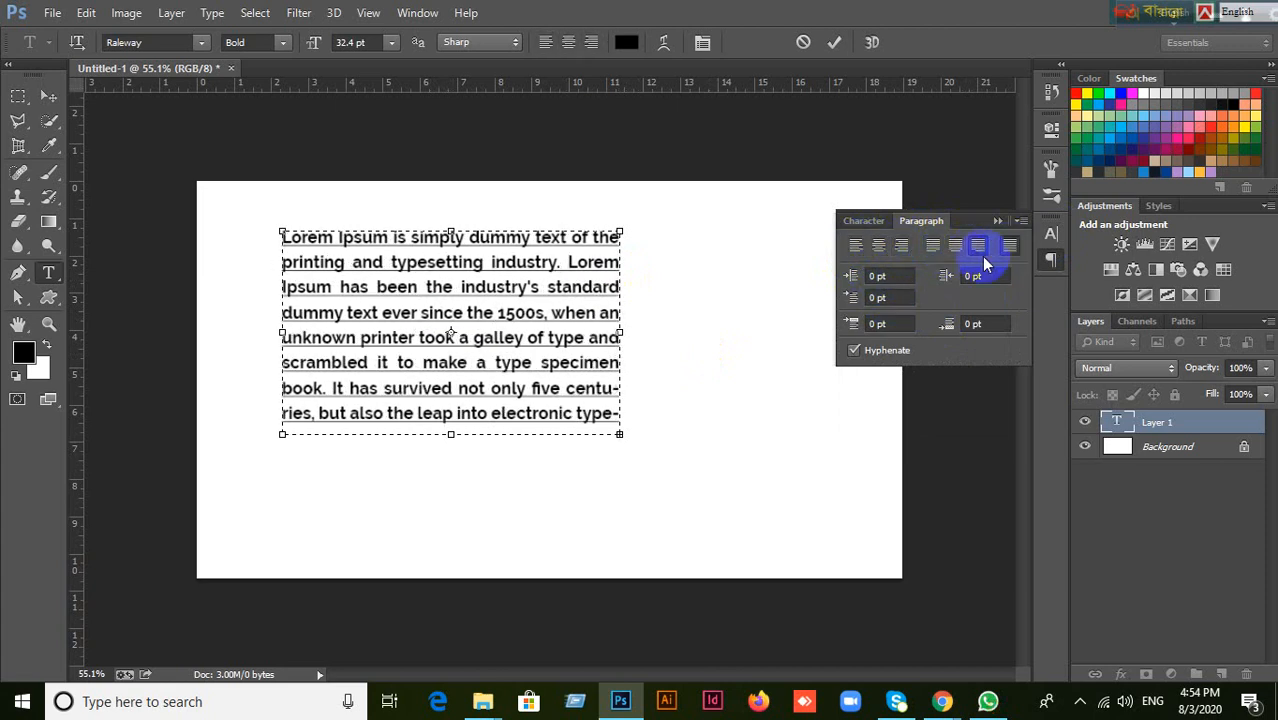
pyautogui.click(858, 246)
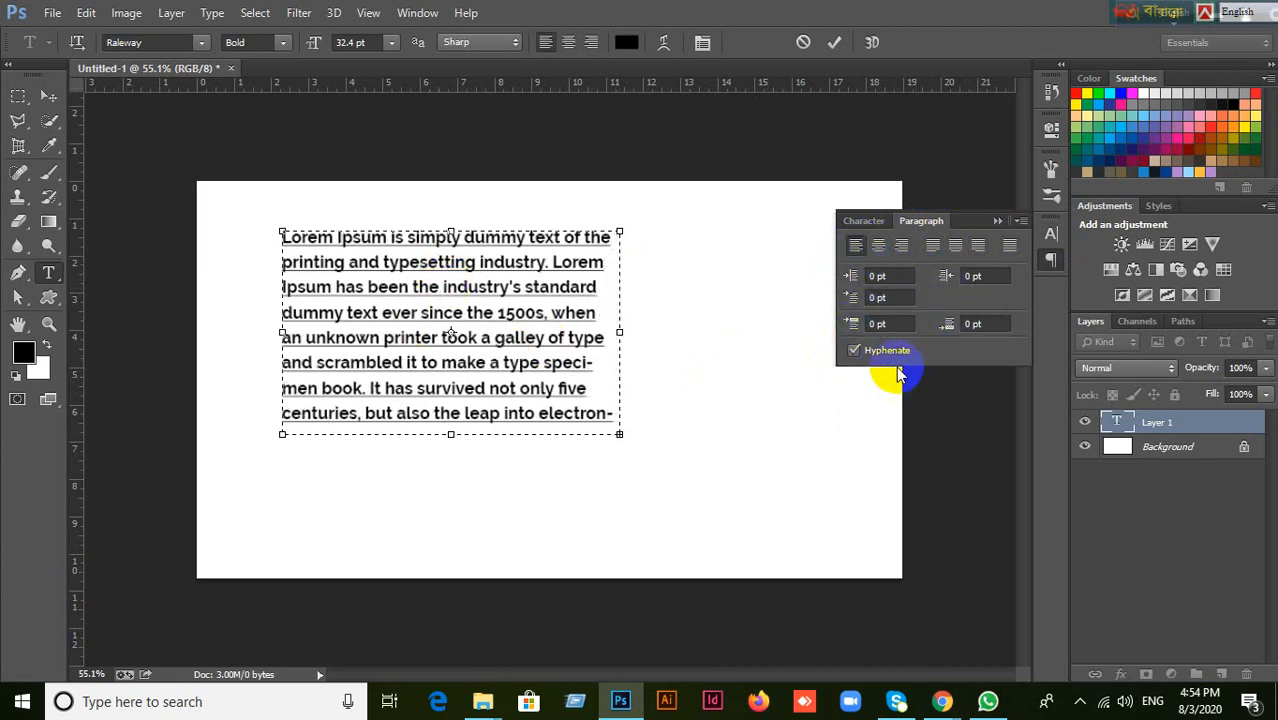
# Try a 6 pt font size while the text box is open, then commit the text with the Move tool.
pyautogui.click(863, 218)
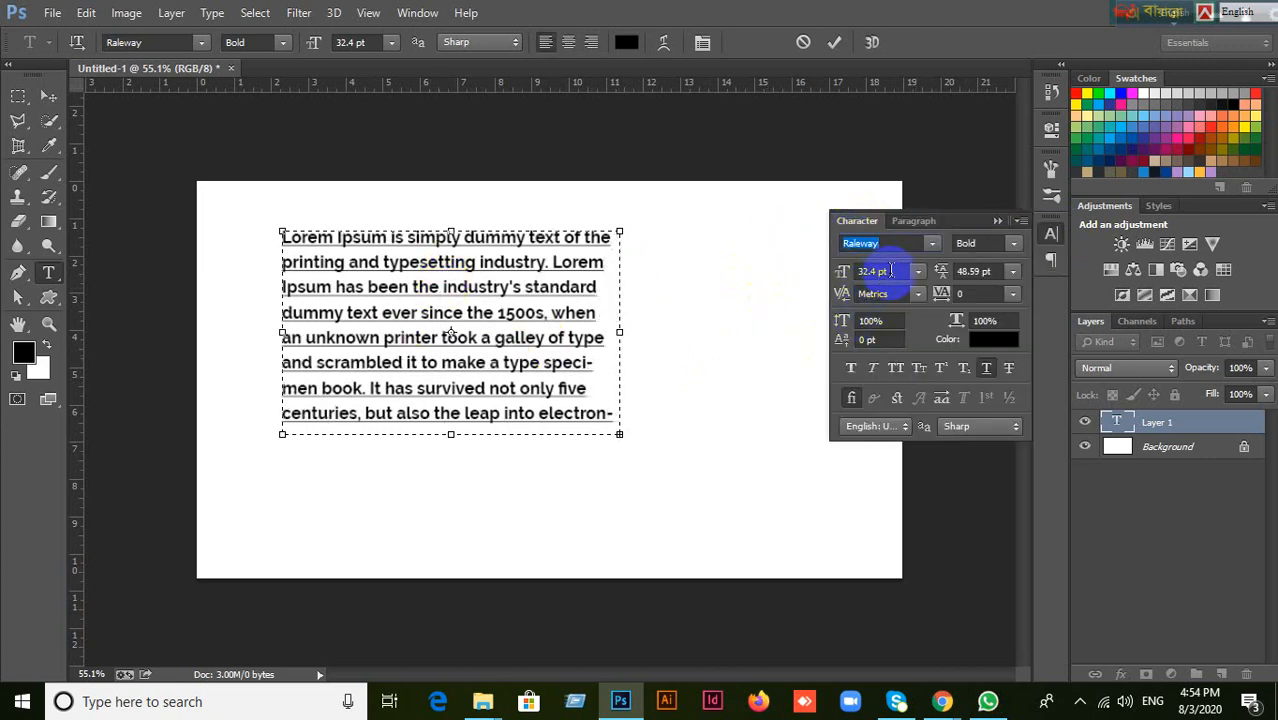
pyautogui.click(890, 270)
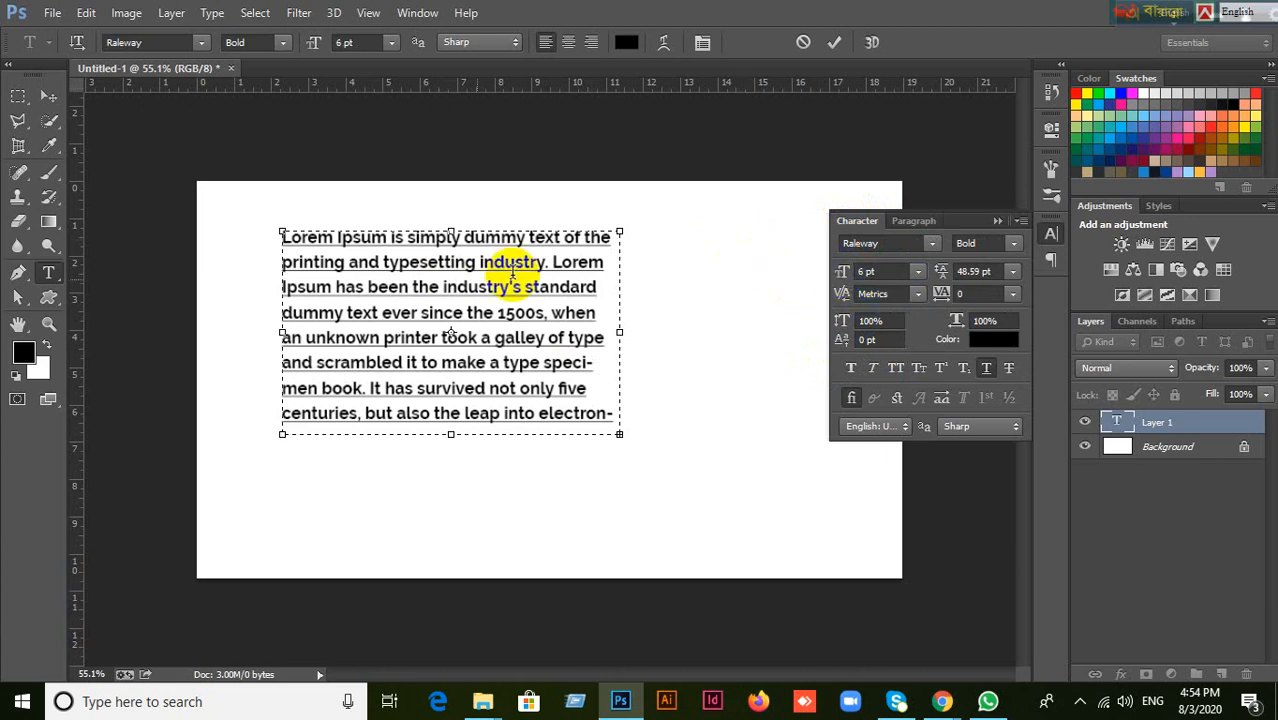
pyautogui.click(57, 96)
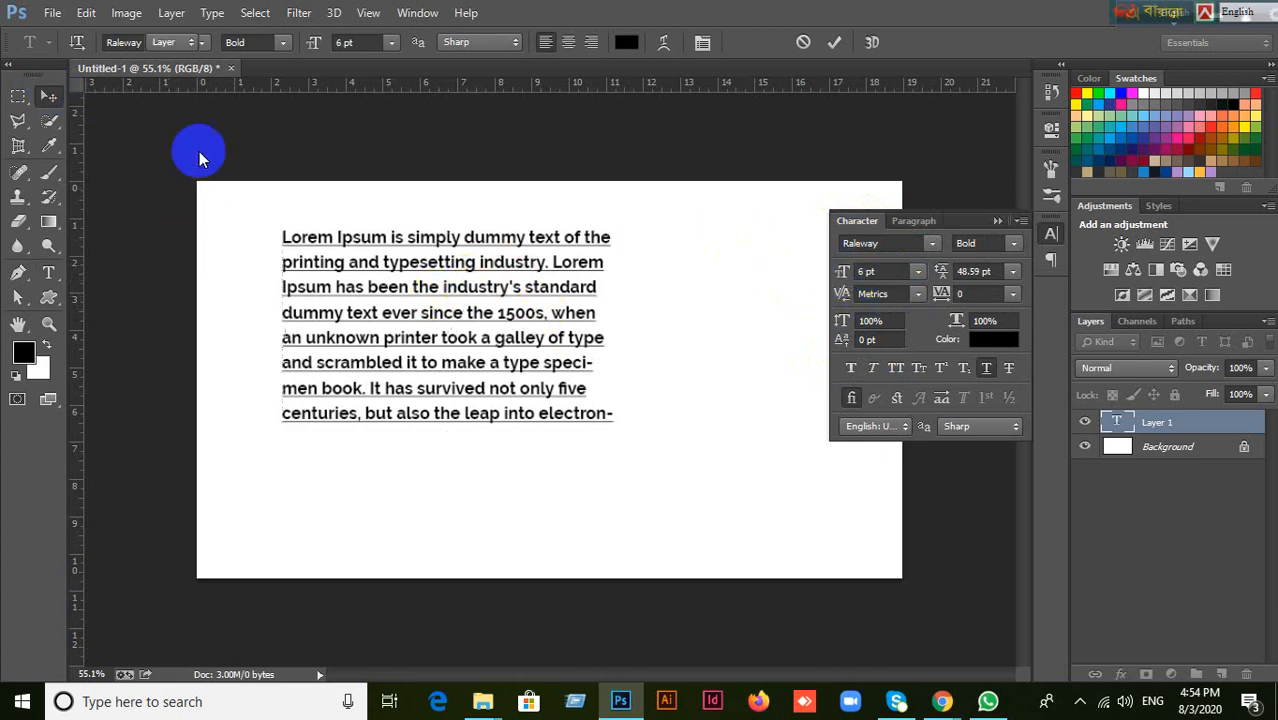
# Set the committed Lorem Ipsum paragraph's font size to 10 pt, then increase it to 15 pt.
pyautogui.click(884, 271)
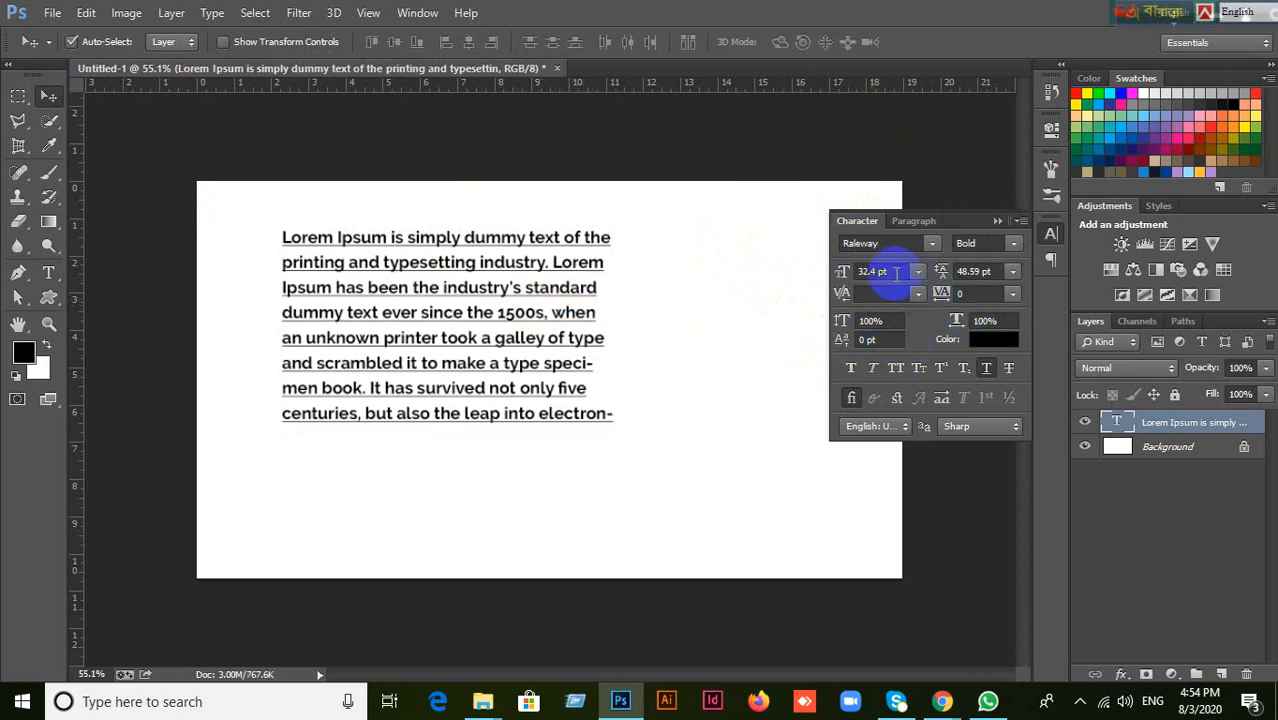
pyautogui.write('10')
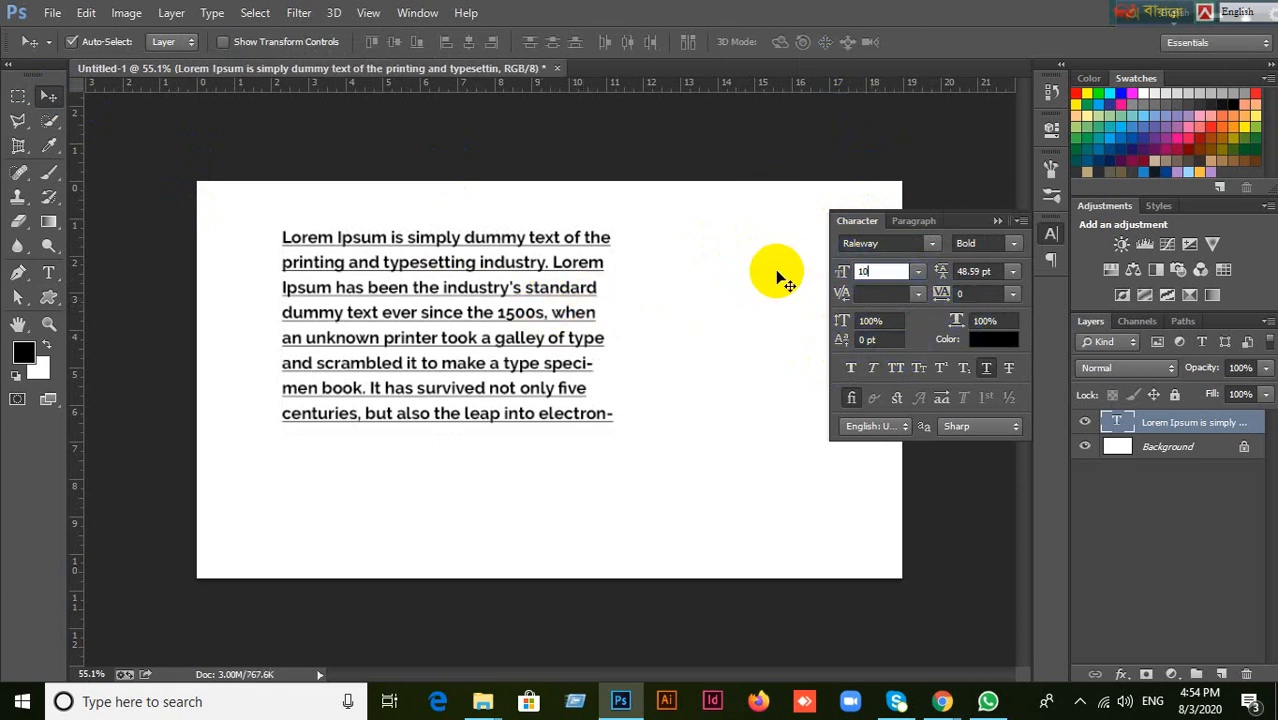
pyautogui.press('Return')
pyautogui.click(882, 272)
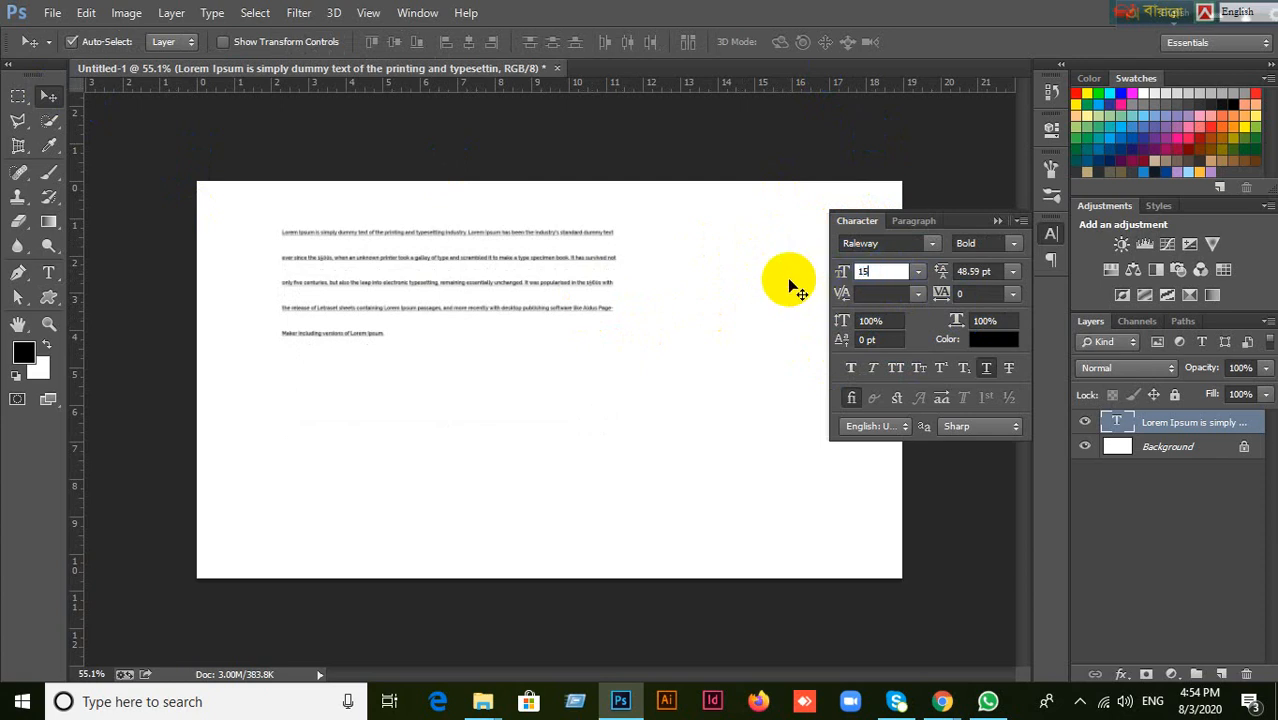
pyautogui.press('Return')
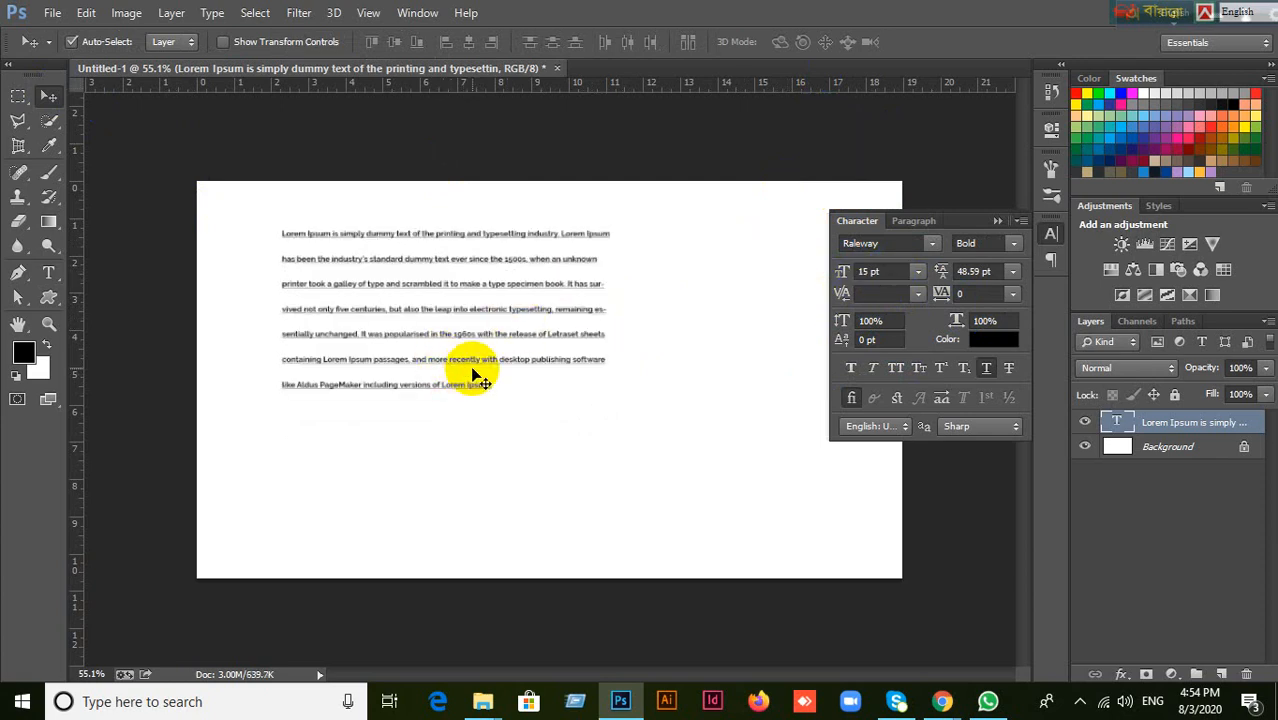
# Move the paragraph slightly to the right on the canvas and set its leading to 21 pt.
pyautogui.moveTo(475, 346); pyautogui.dragTo(522, 348)
pyautogui.scroll(9, 545, 277)
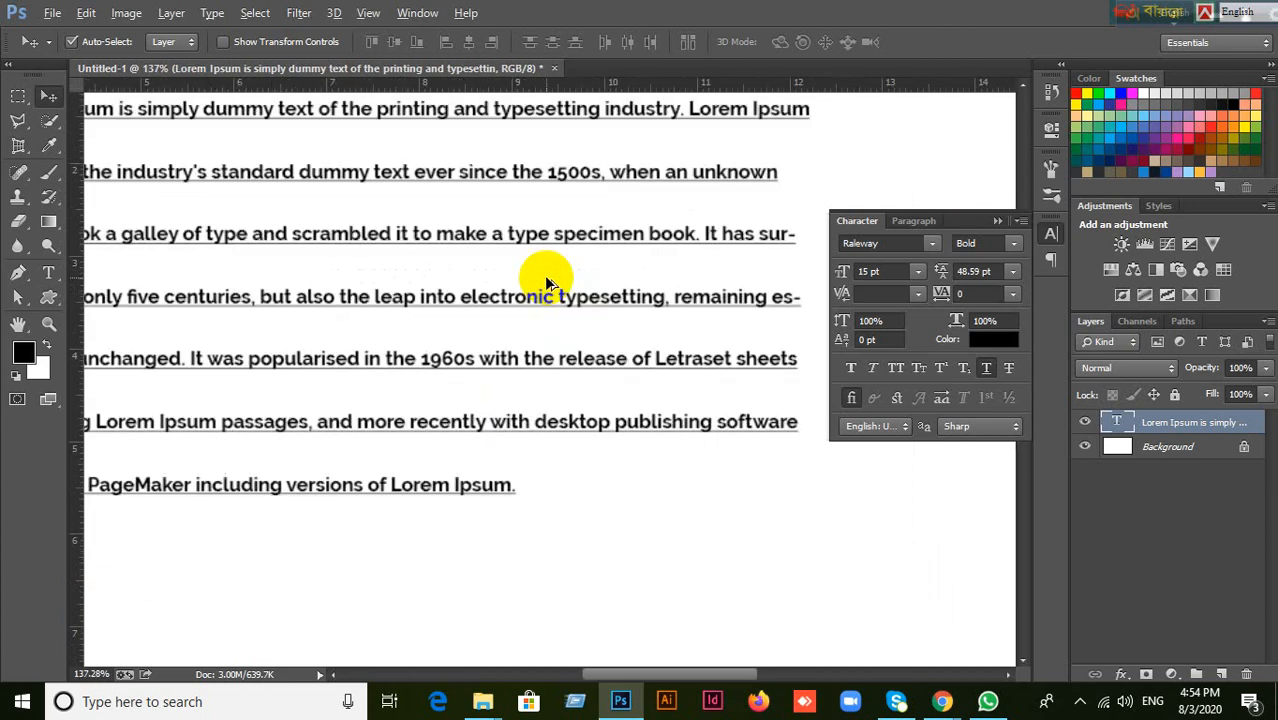
pyautogui.scroll(-3, 545, 277)
pyautogui.scroll(-1, 545, 277)
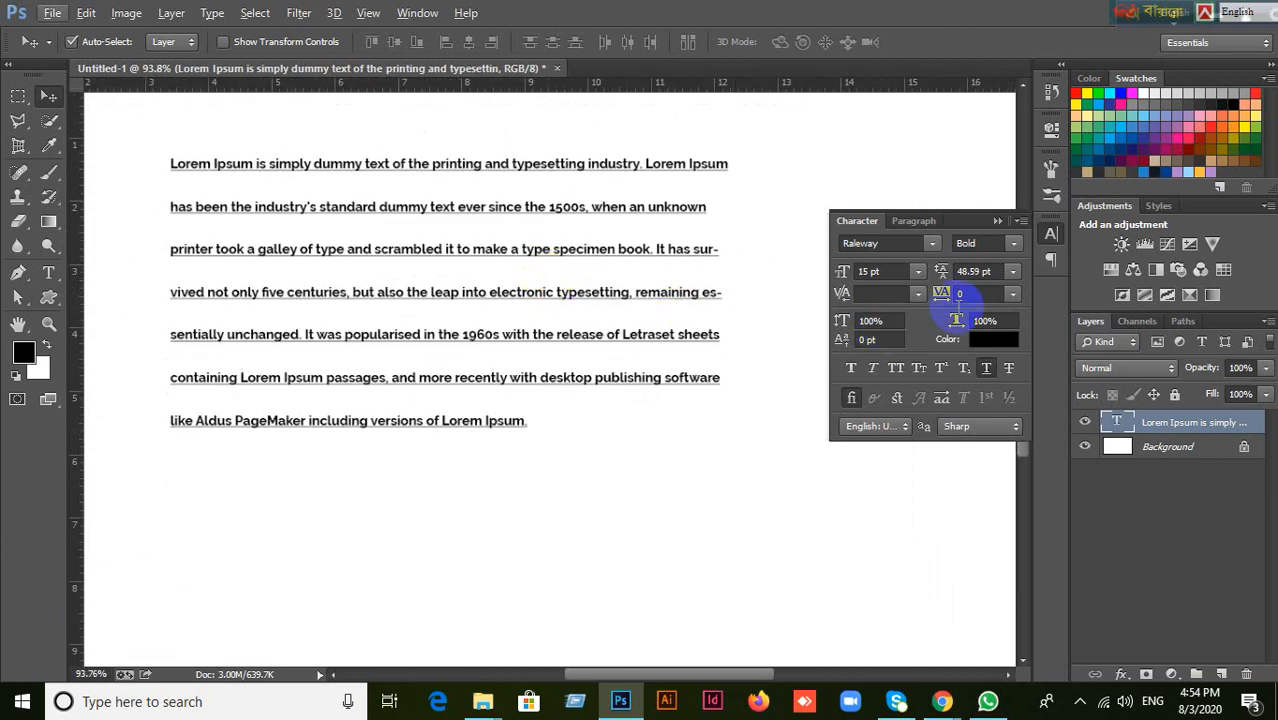
pyautogui.moveTo(998, 271); pyautogui.dragTo(927, 271)
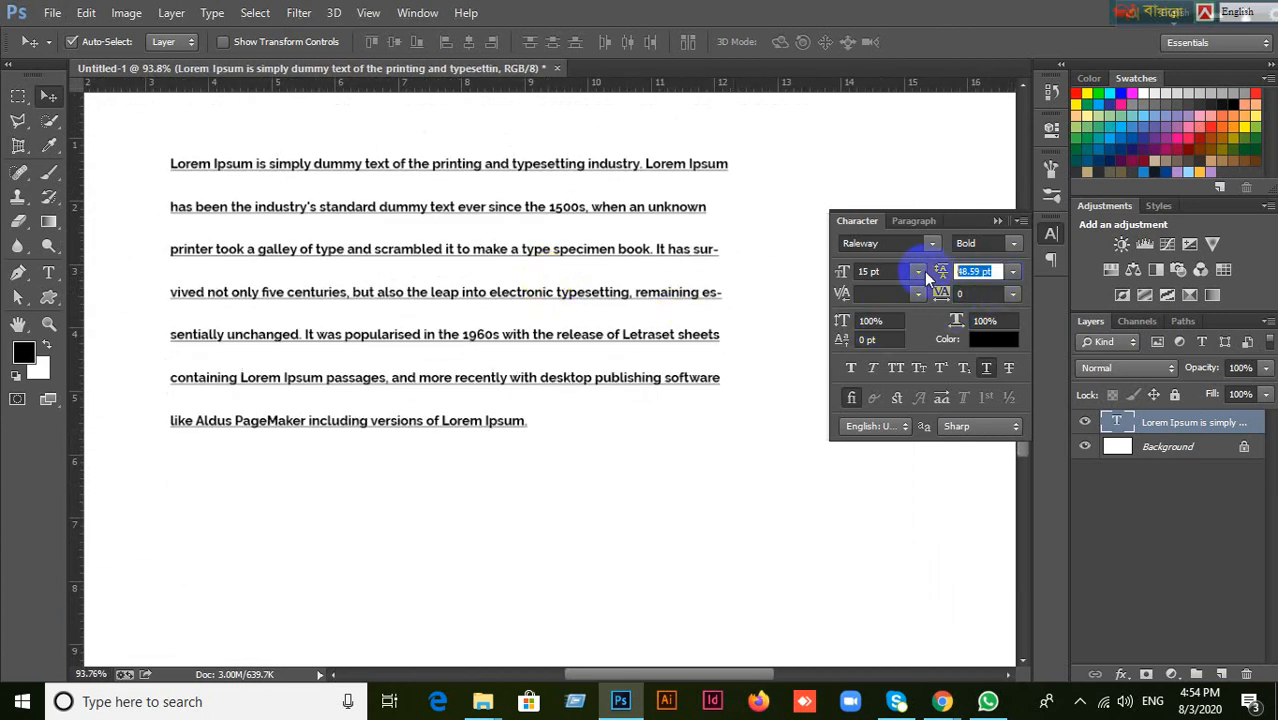
pyautogui.write('21')
pyautogui.press('Return')
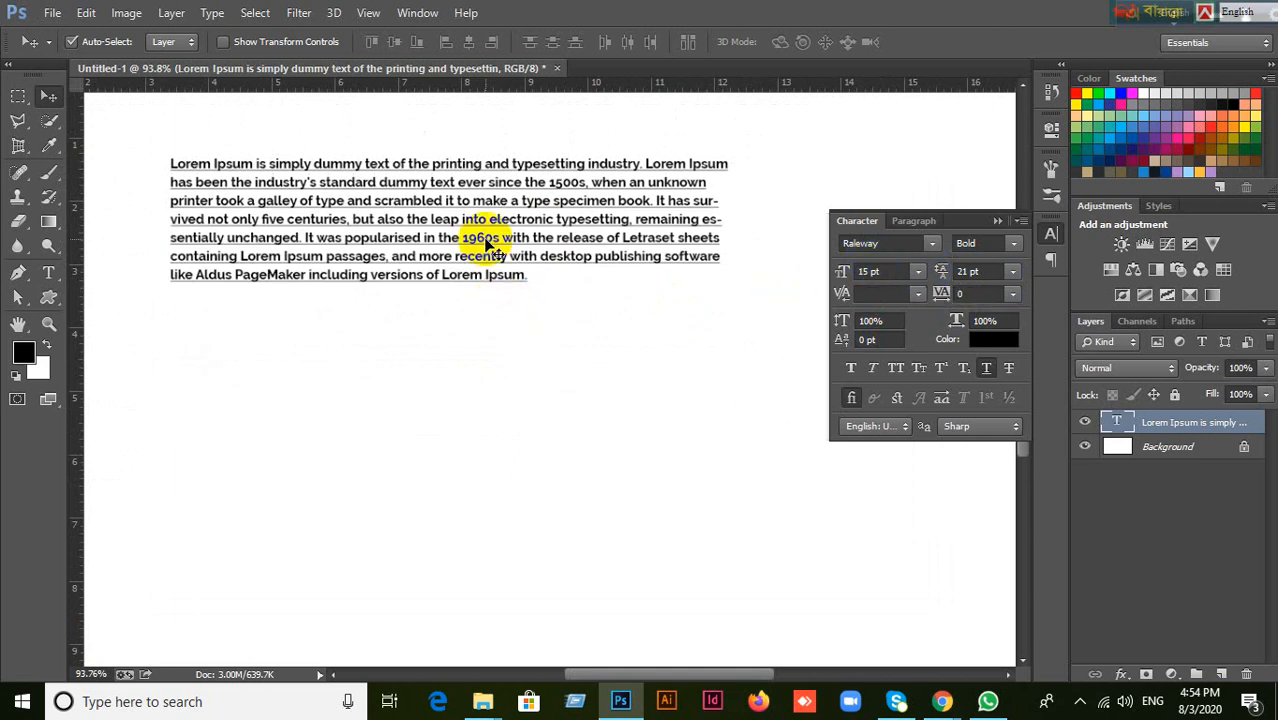
# Move the Lorem Ipsum paragraph slightly down on the canvas and open its text for editing.
pyautogui.scroll(-1, 490, 245)
pyautogui.scroll(-1, 491, 244)
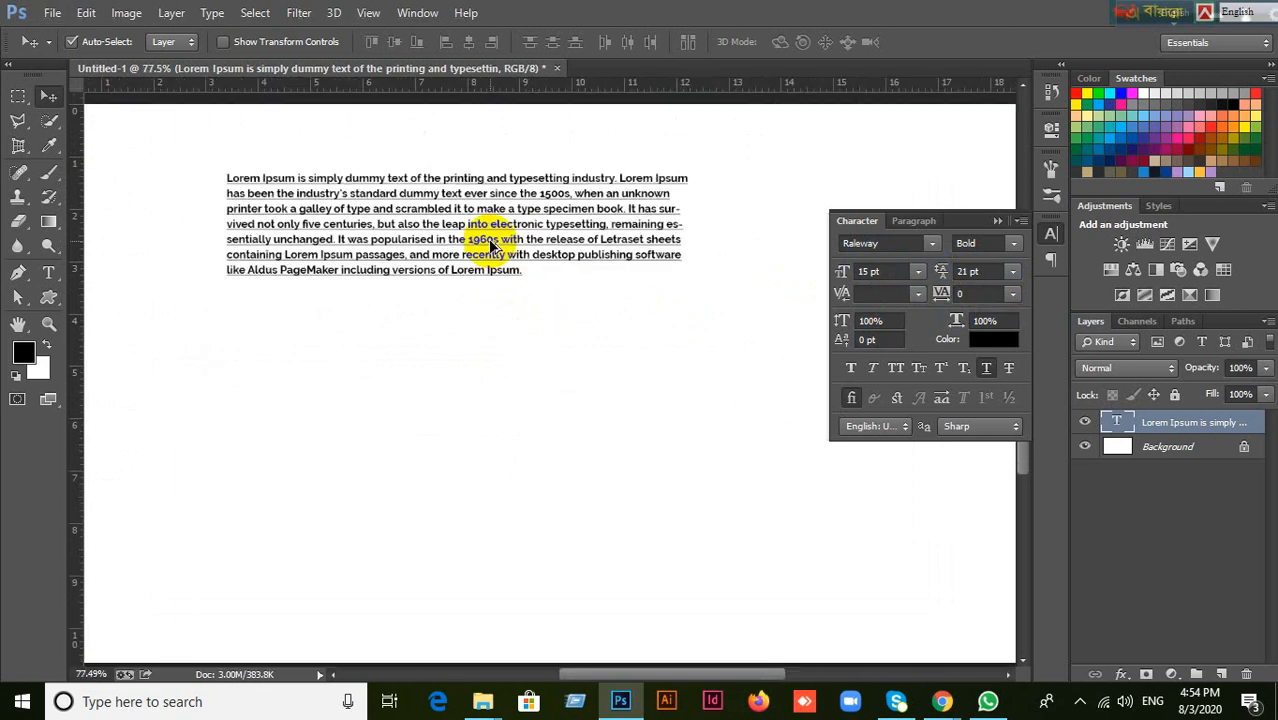
pyautogui.moveTo(491, 244); pyautogui.dragTo(489, 268)
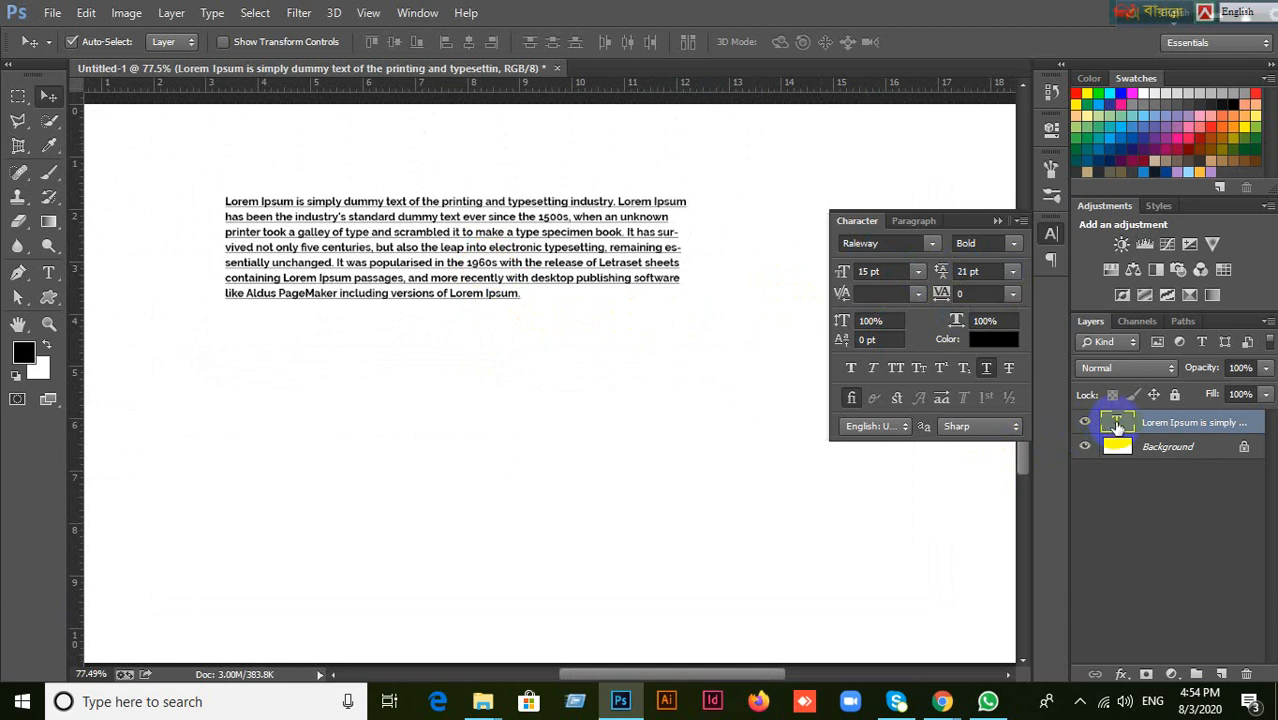
pyautogui.doubleClick(1117, 424)
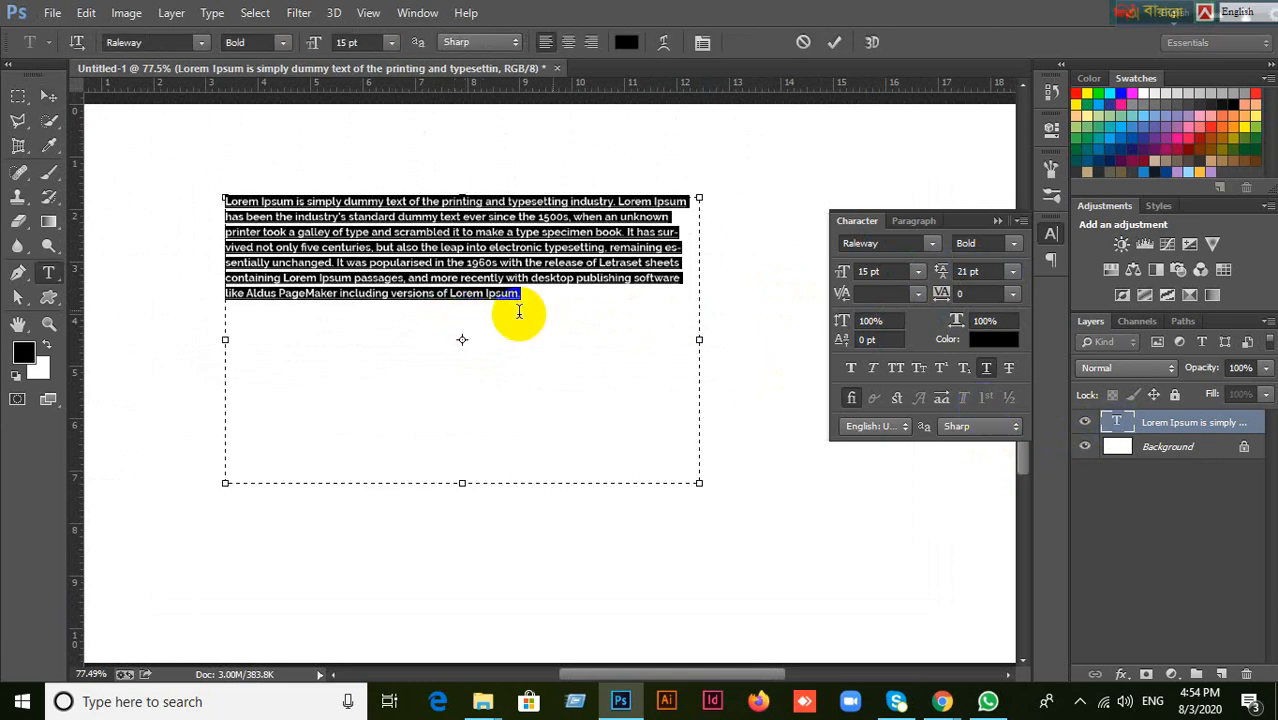
pyautogui.click(229, 209)
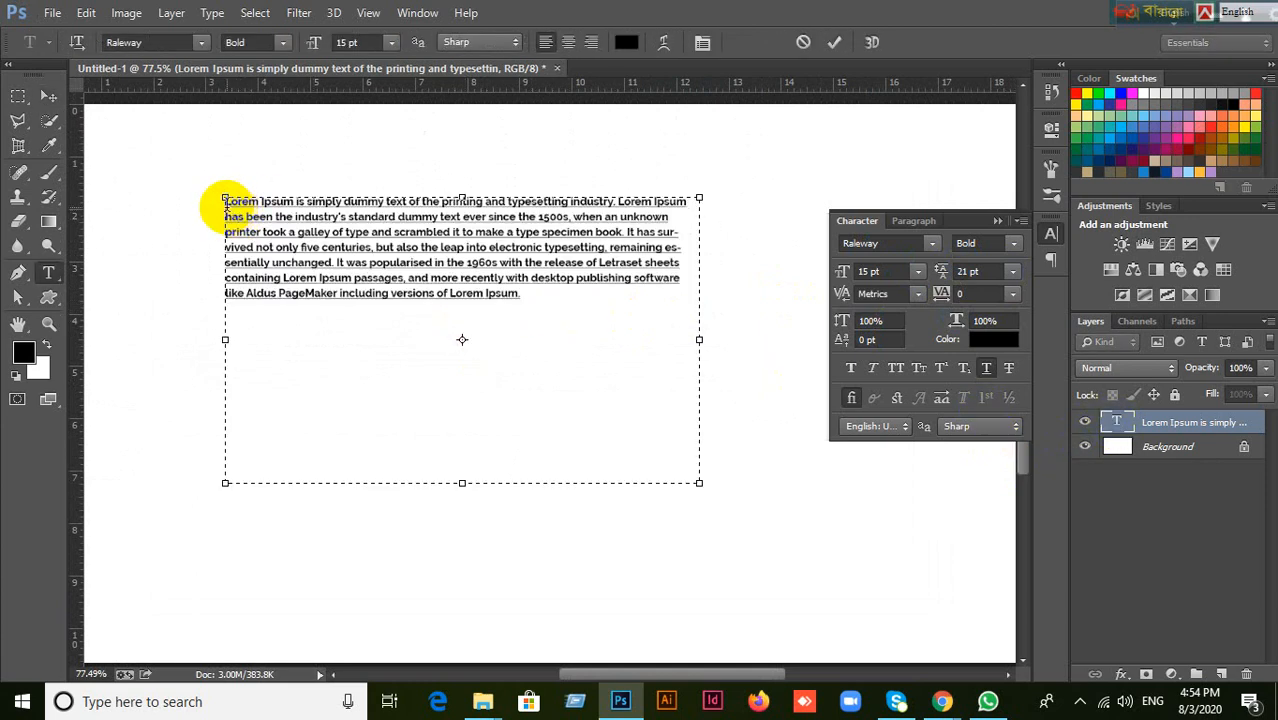
pyautogui.moveTo(226, 200); pyautogui.dragTo(464, 302)
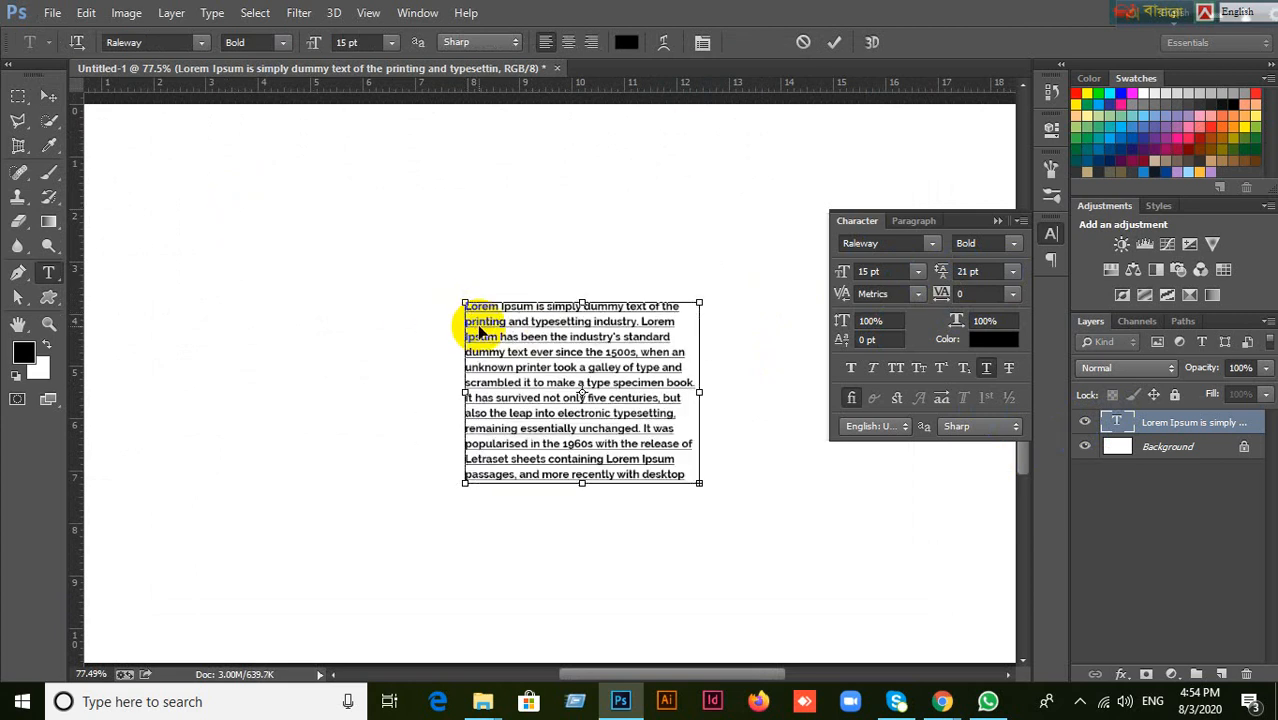
pyautogui.hotkey('ctrl', 'z')
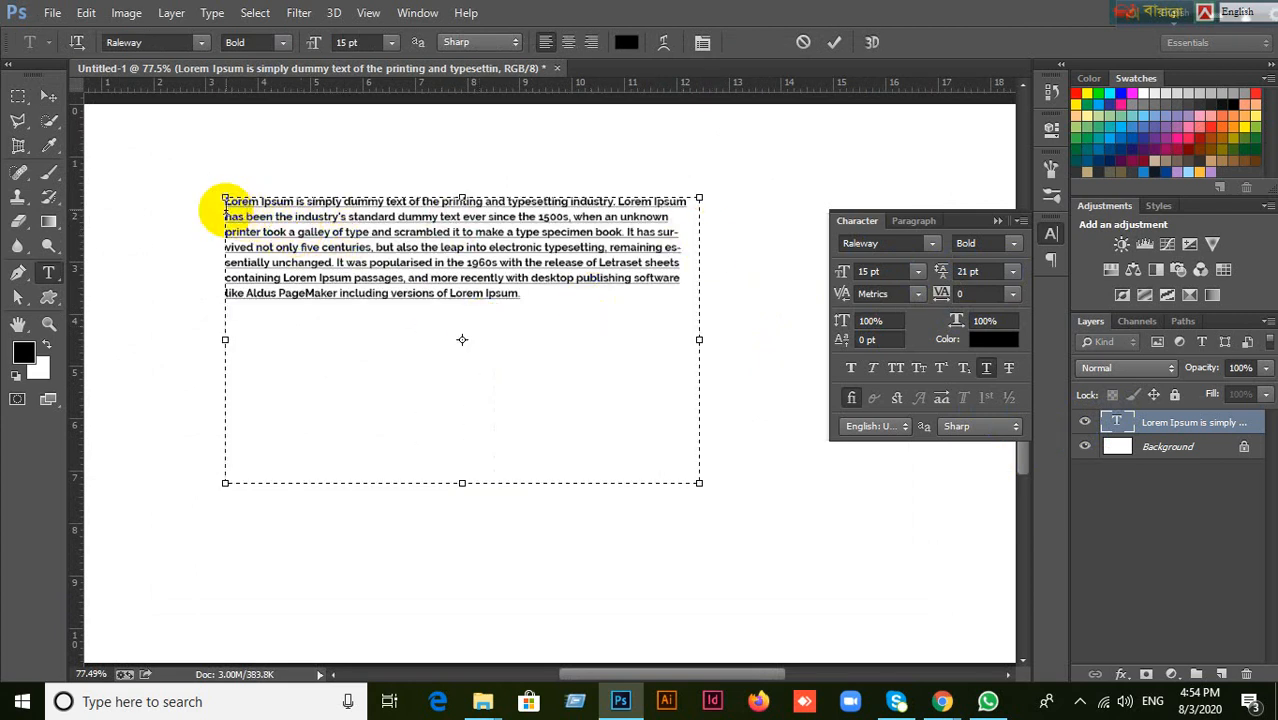
# Duplicate the whole Lorem Ipsum paragraph as a second paragraph directly beneath it and commit the text.
pyautogui.moveTo(225, 200); pyautogui.dragTo(392, 268)
pyautogui.hotkey('ctrl', 'a')
pyautogui.hotkey('ctrl', 'c')
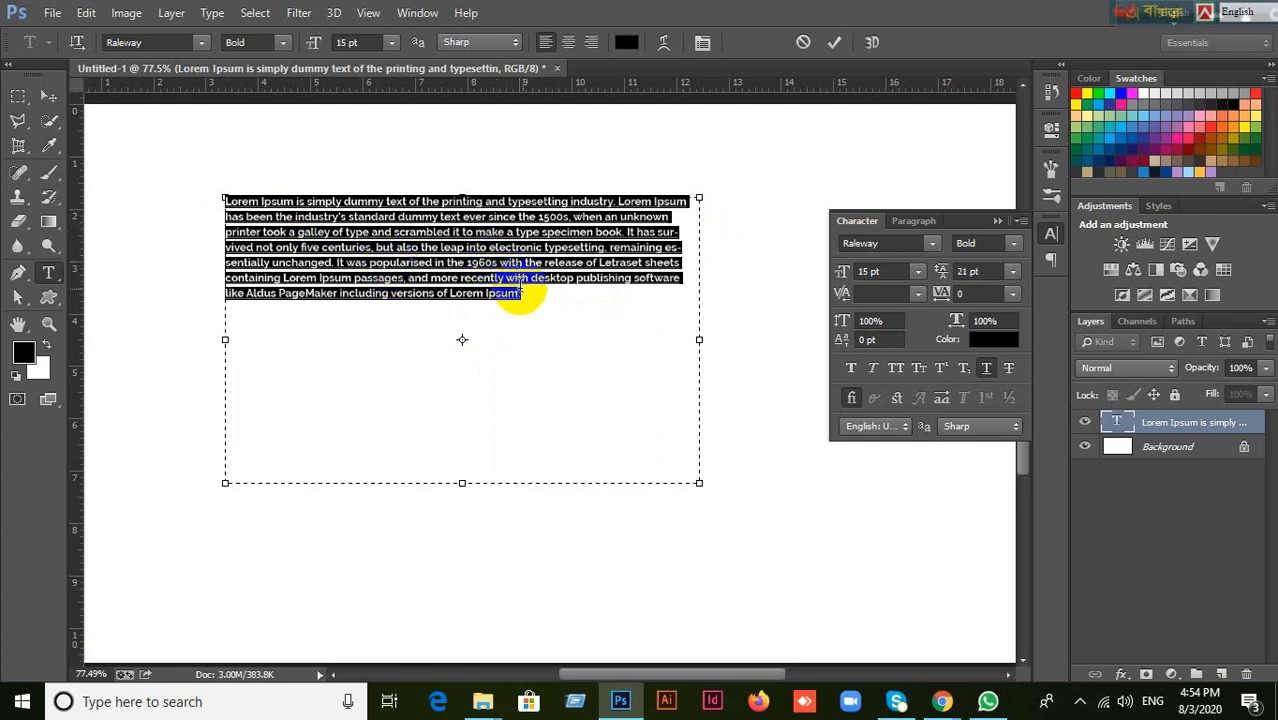
pyautogui.click(533, 294)
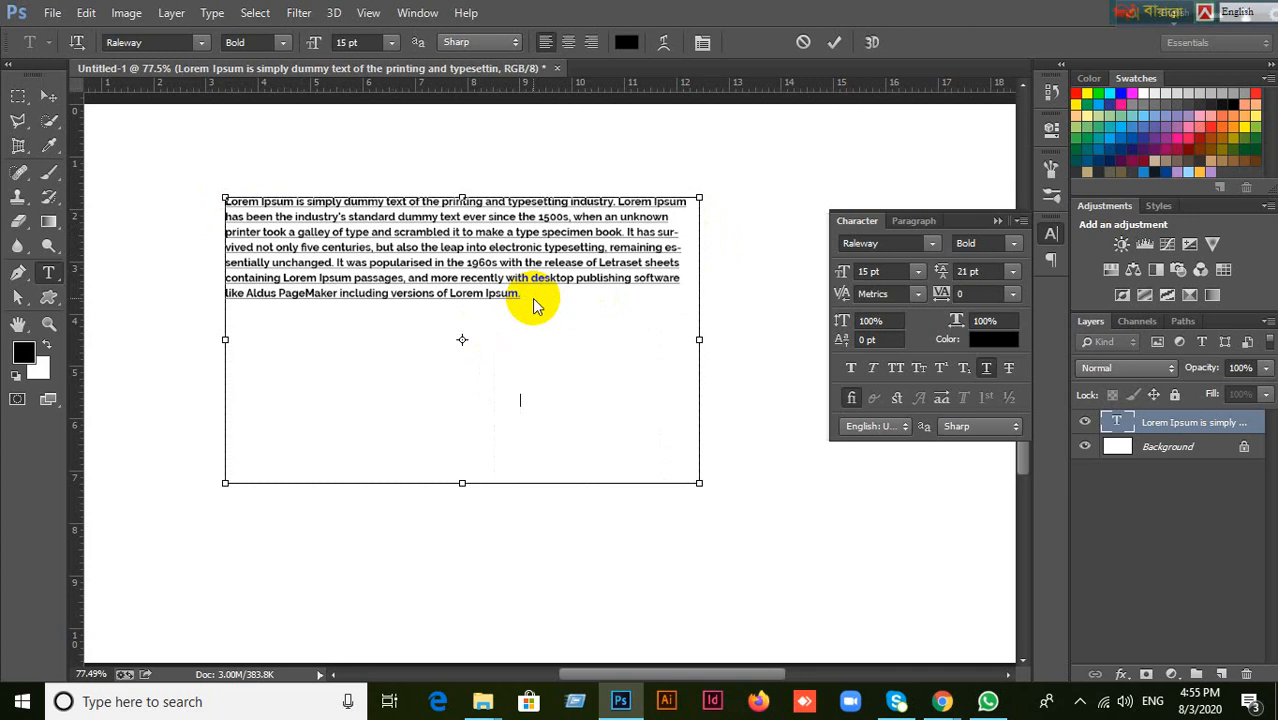
pyautogui.press('Return')
pyautogui.hotkey('ctrl', 'v')
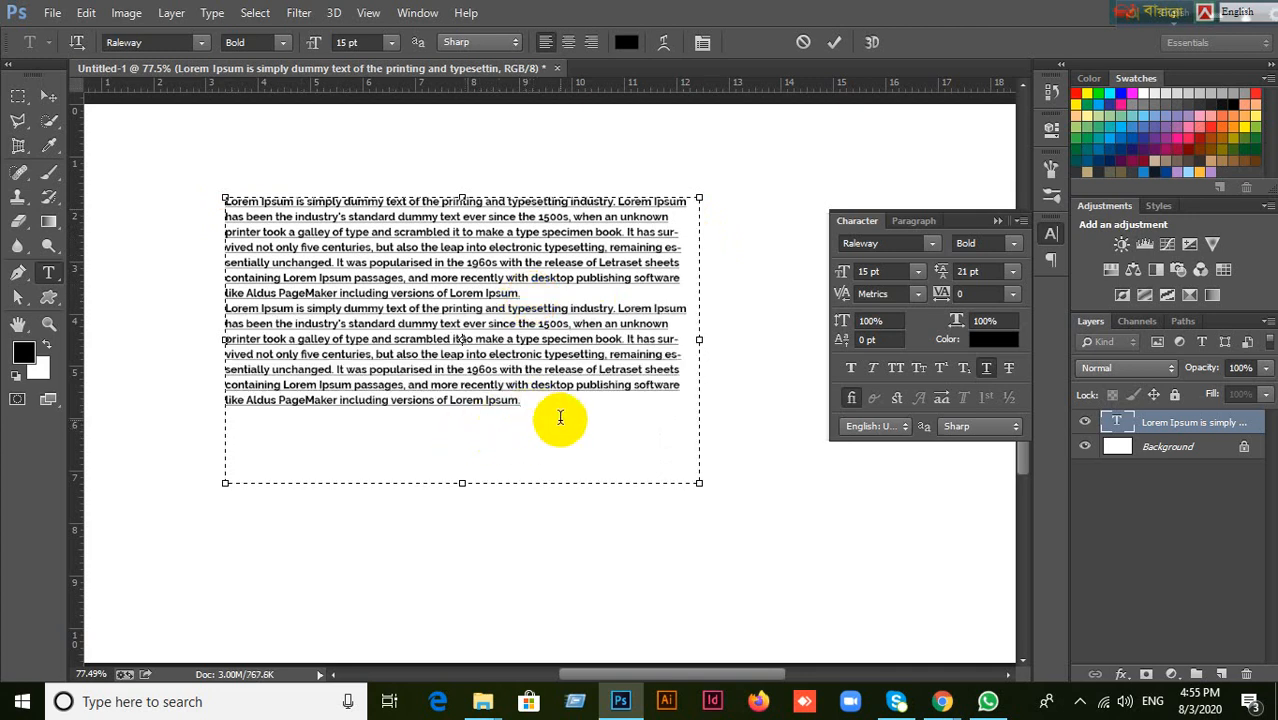
pyautogui.click(836, 43)
pyautogui.press('v')
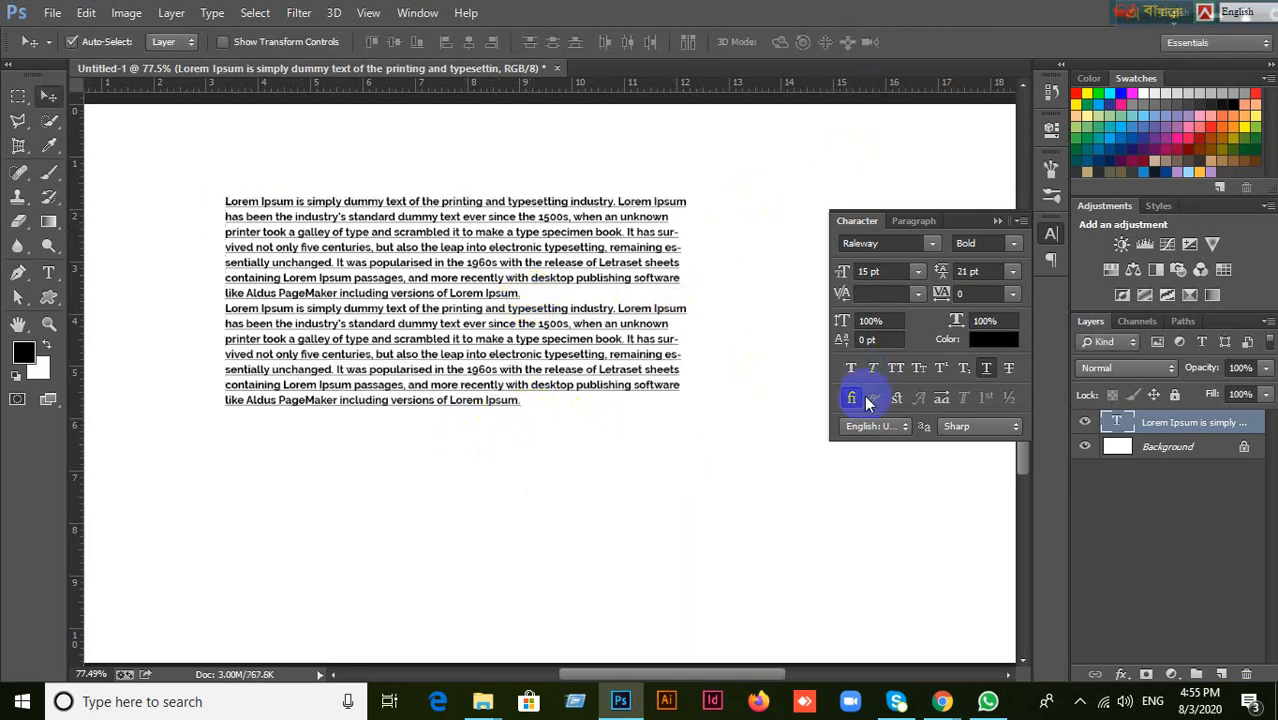
# Scale the text layer up proportionally to about 121.65% from its upper-left corner and apply the transform.
pyautogui.hotkey('ctrl', 't')
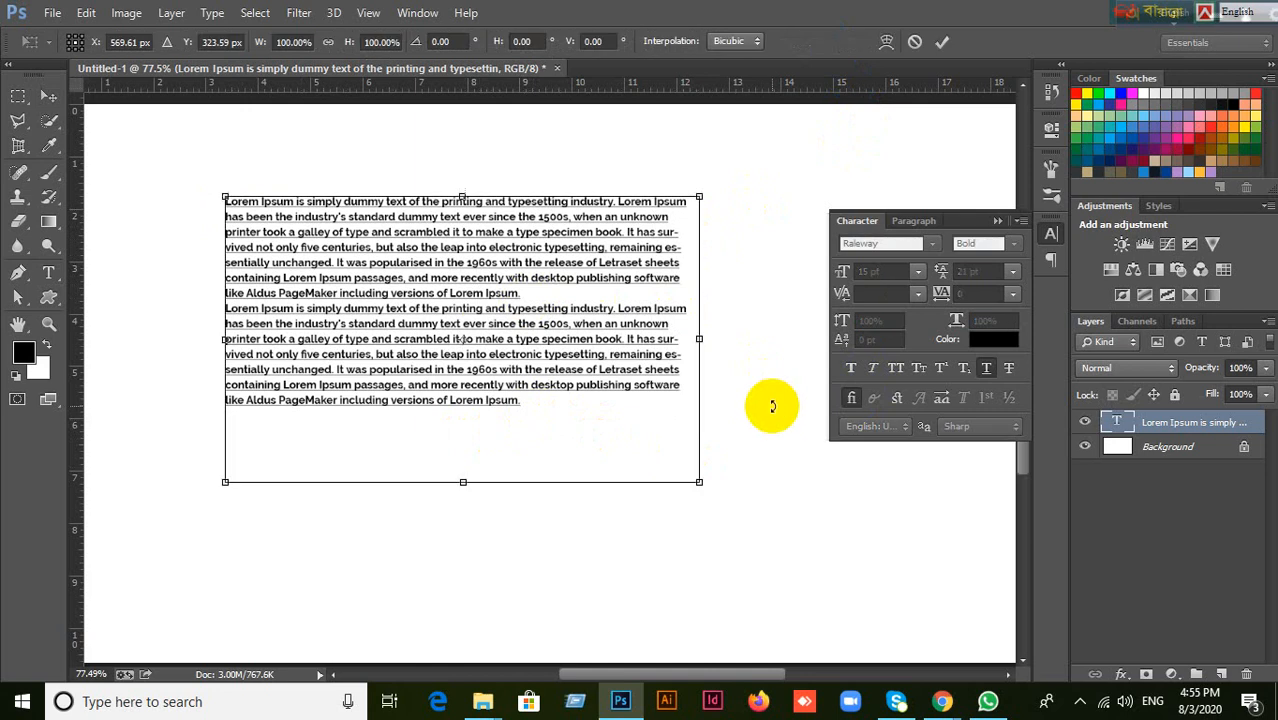
pyautogui.moveTo(699, 482); pyautogui.dragTo(800, 547)
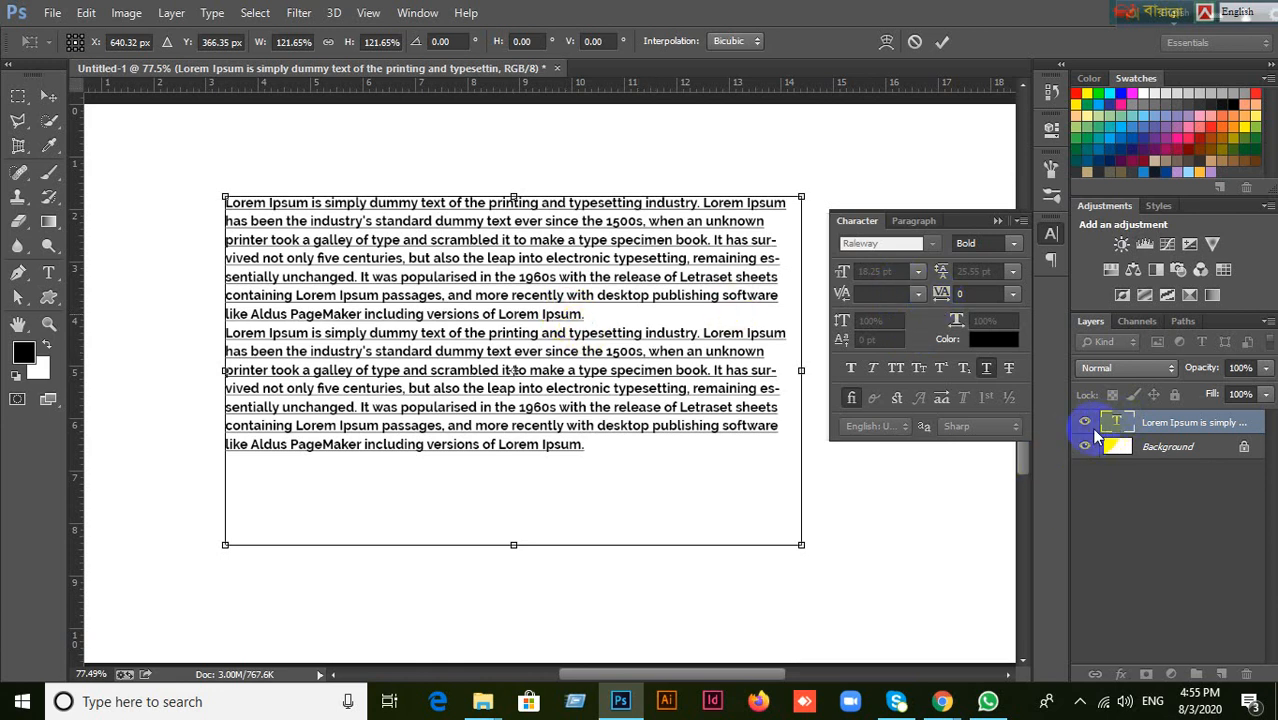
pyautogui.click(942, 41)
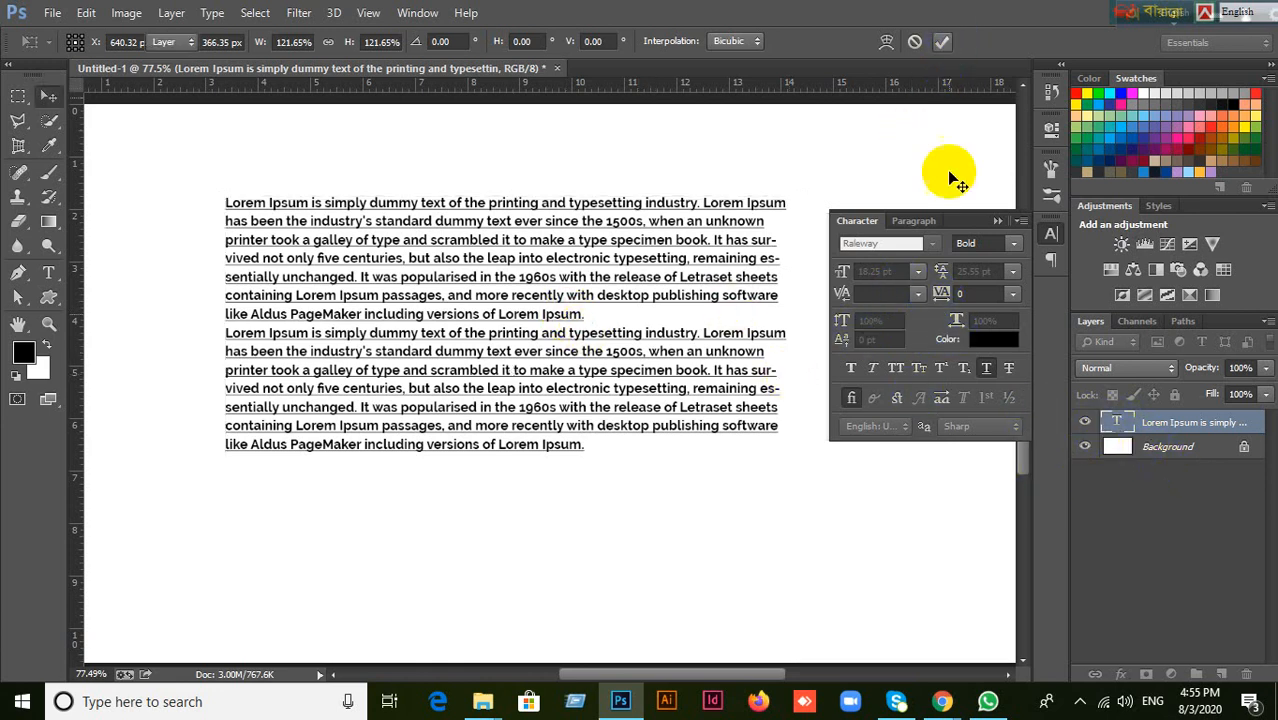
# Open the scaled text for editing and set the font size of both paragraphs to 10 pt.
pyautogui.doubleClick(1117, 424)
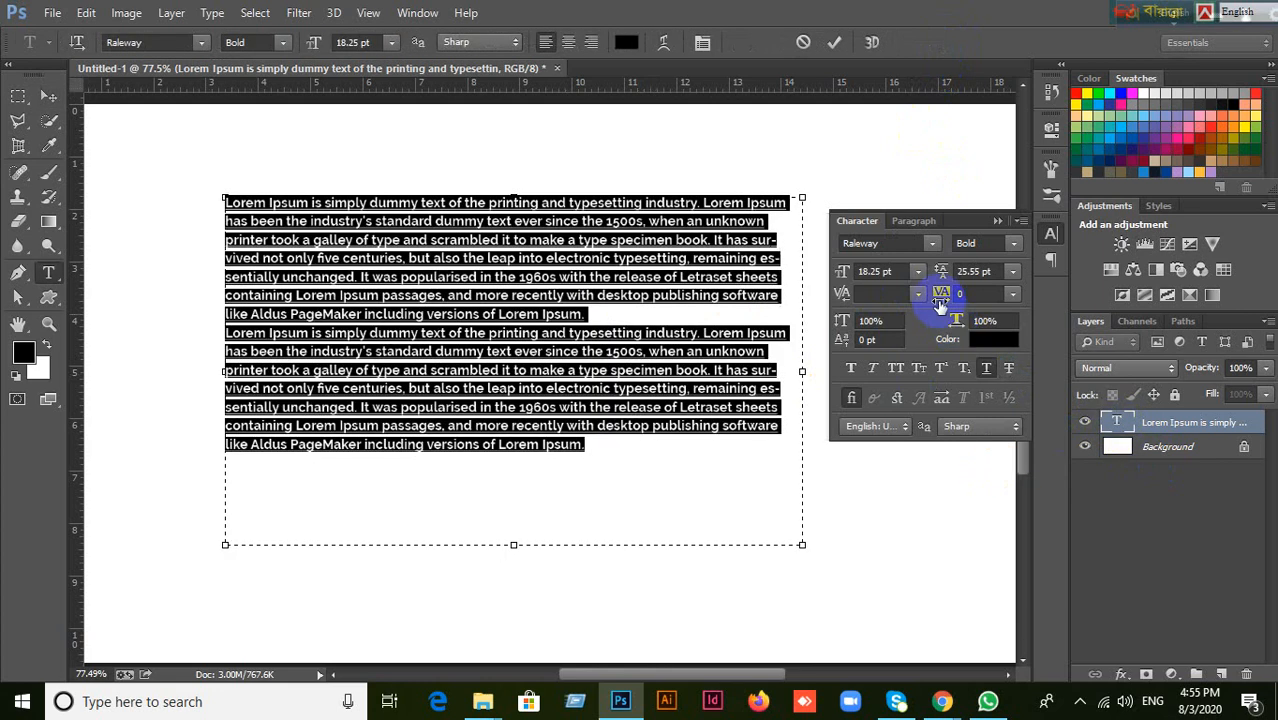
pyautogui.click(884, 271)
pyautogui.moveTo(897, 270); pyautogui.dragTo(791, 268)
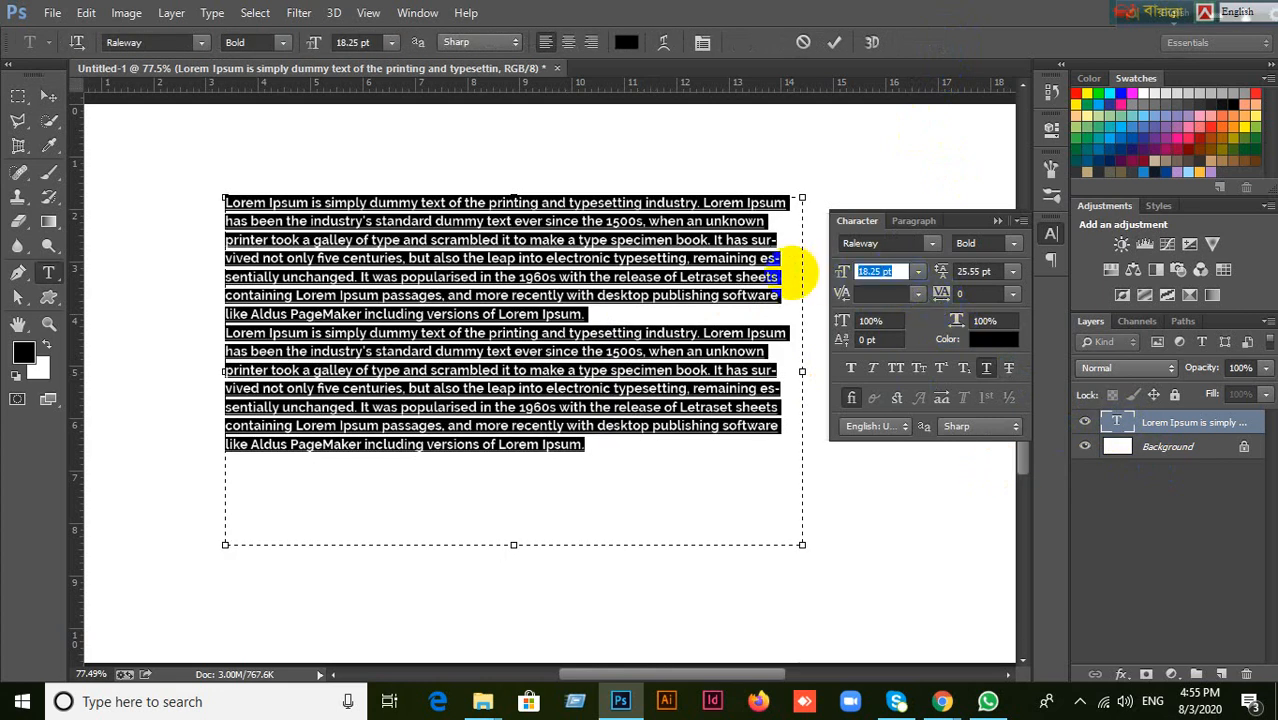
pyautogui.write('10')
pyautogui.press('Return')
pyautogui.click(575, 284)
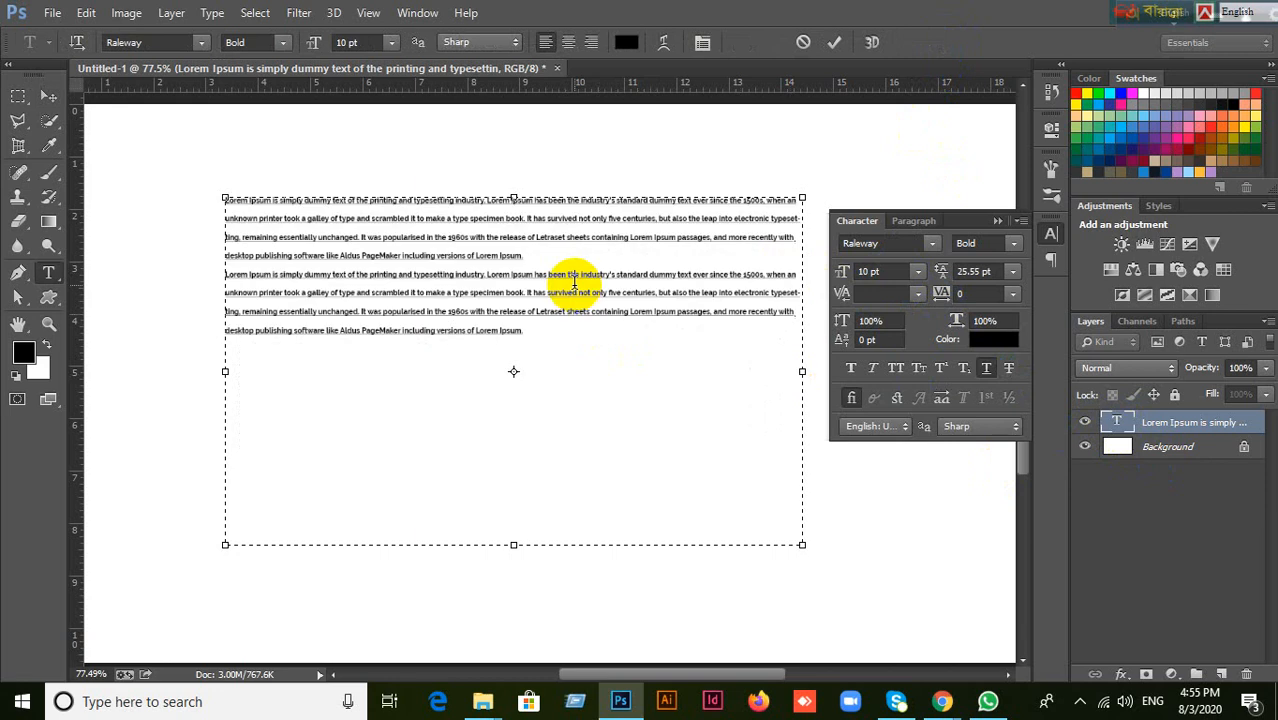
# Set the font size of both paragraphs to 15 pt and their leading to 21 pt.
pyautogui.hotkey('ctrl', 'a')
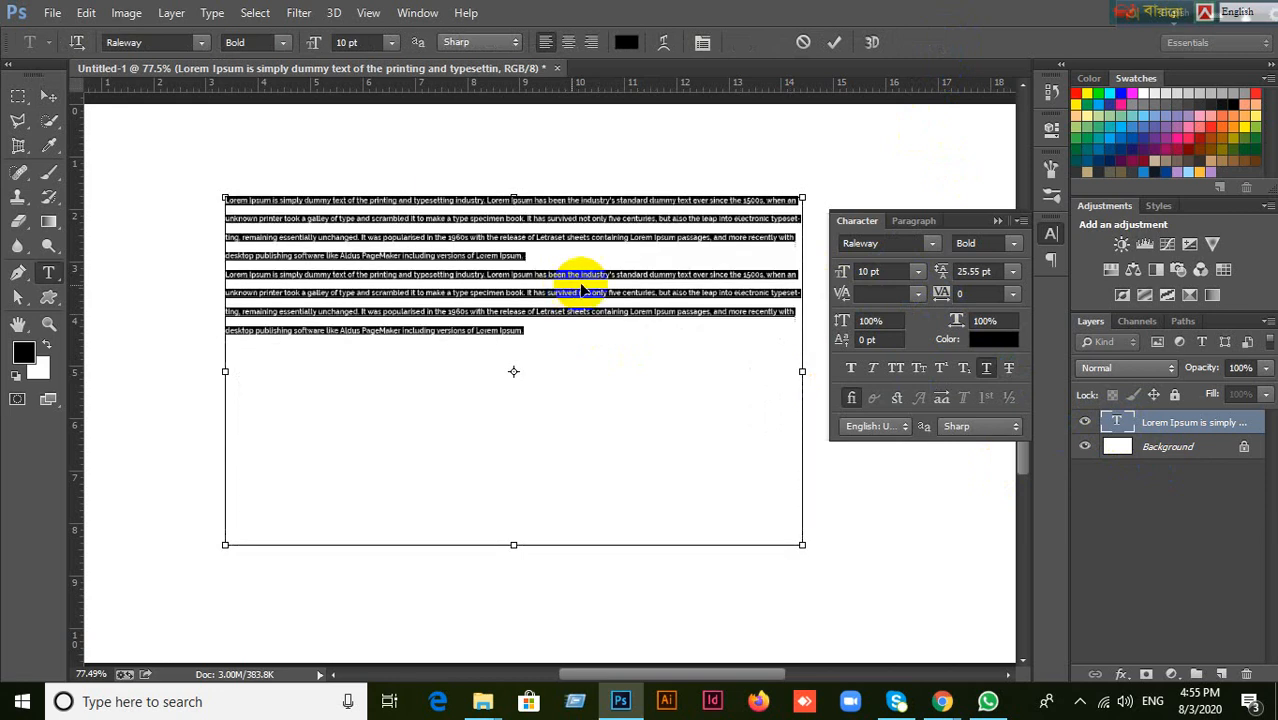
pyautogui.moveTo(888, 271); pyautogui.dragTo(817, 274)
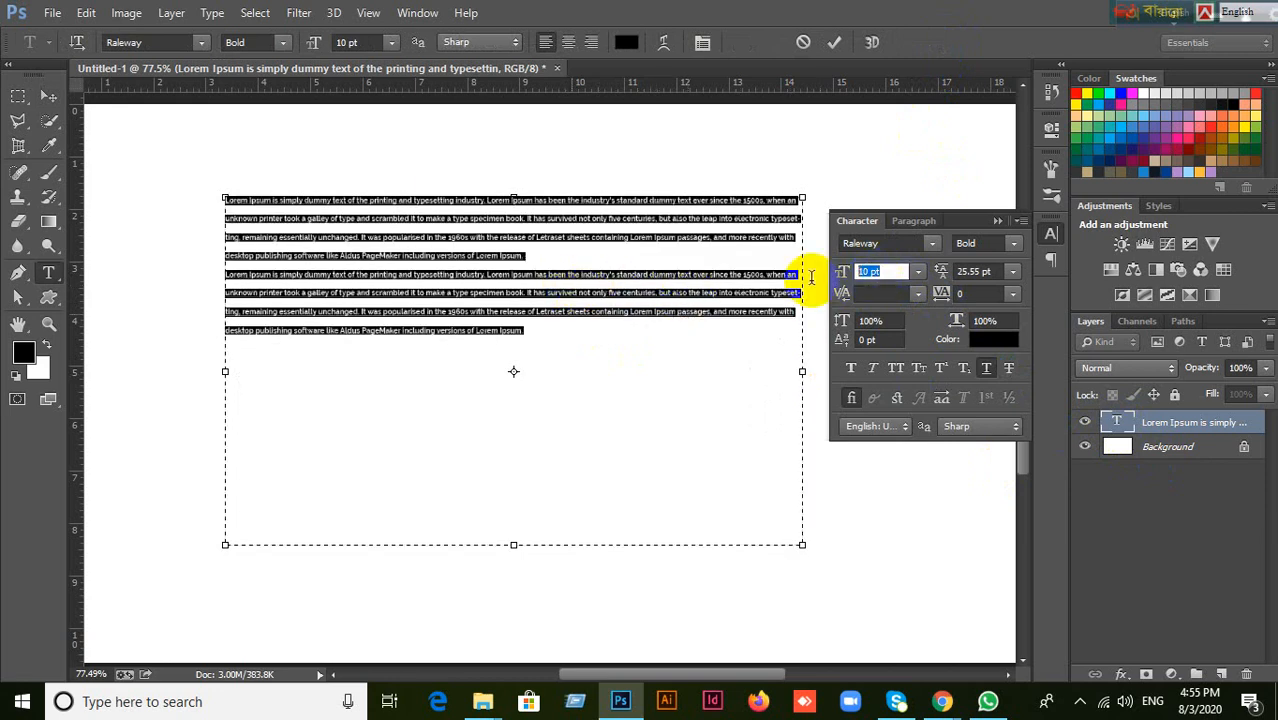
pyautogui.write('21')
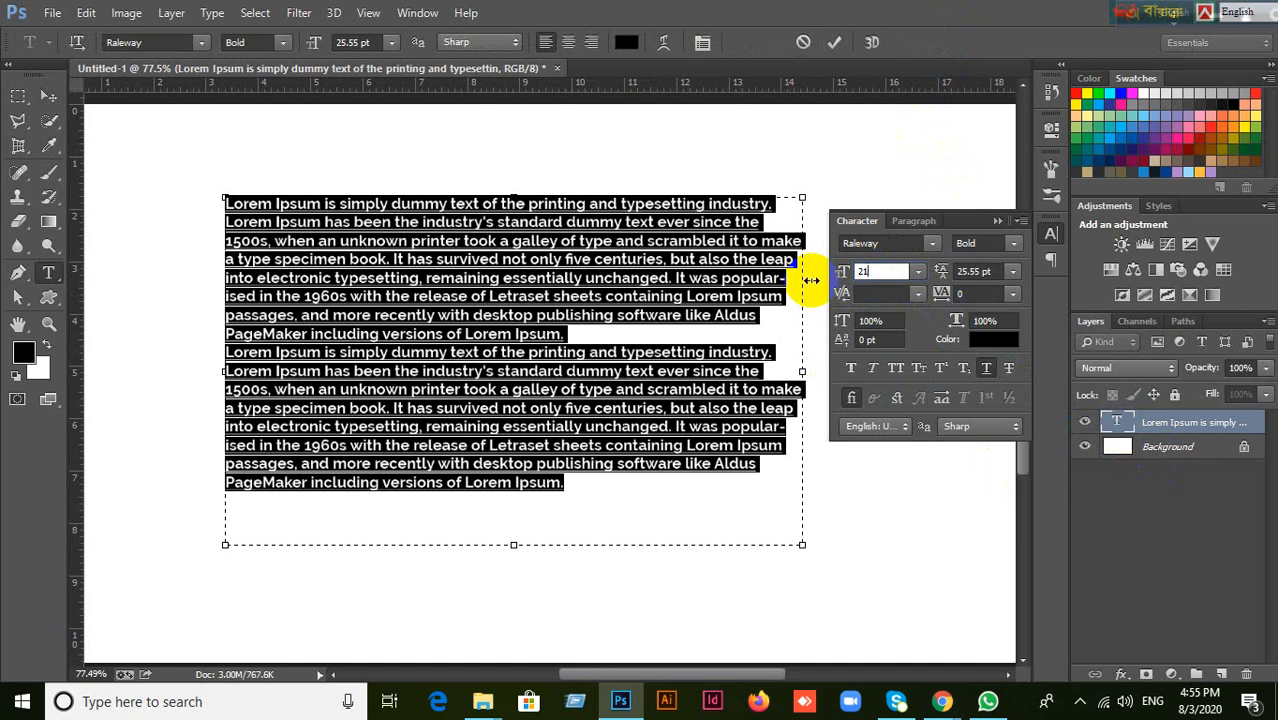
pyautogui.press('BackSpace')
pyautogui.press('BackSpace')
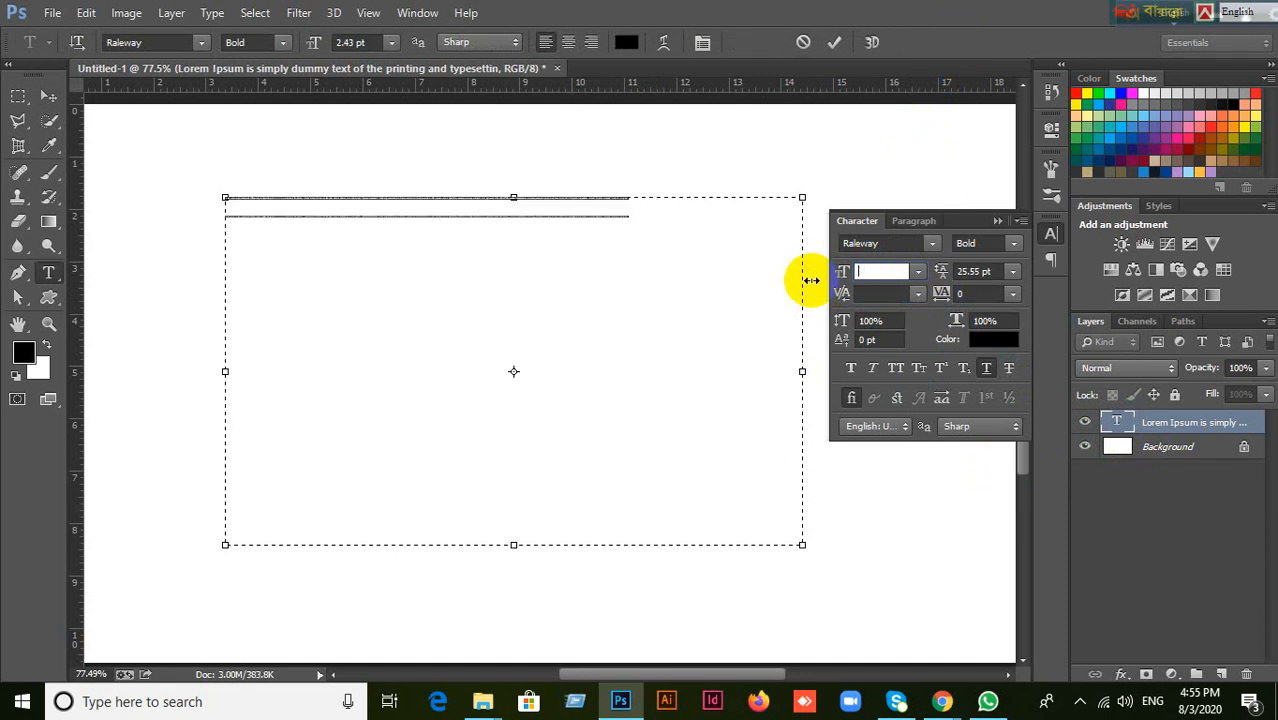
pyautogui.write('15')
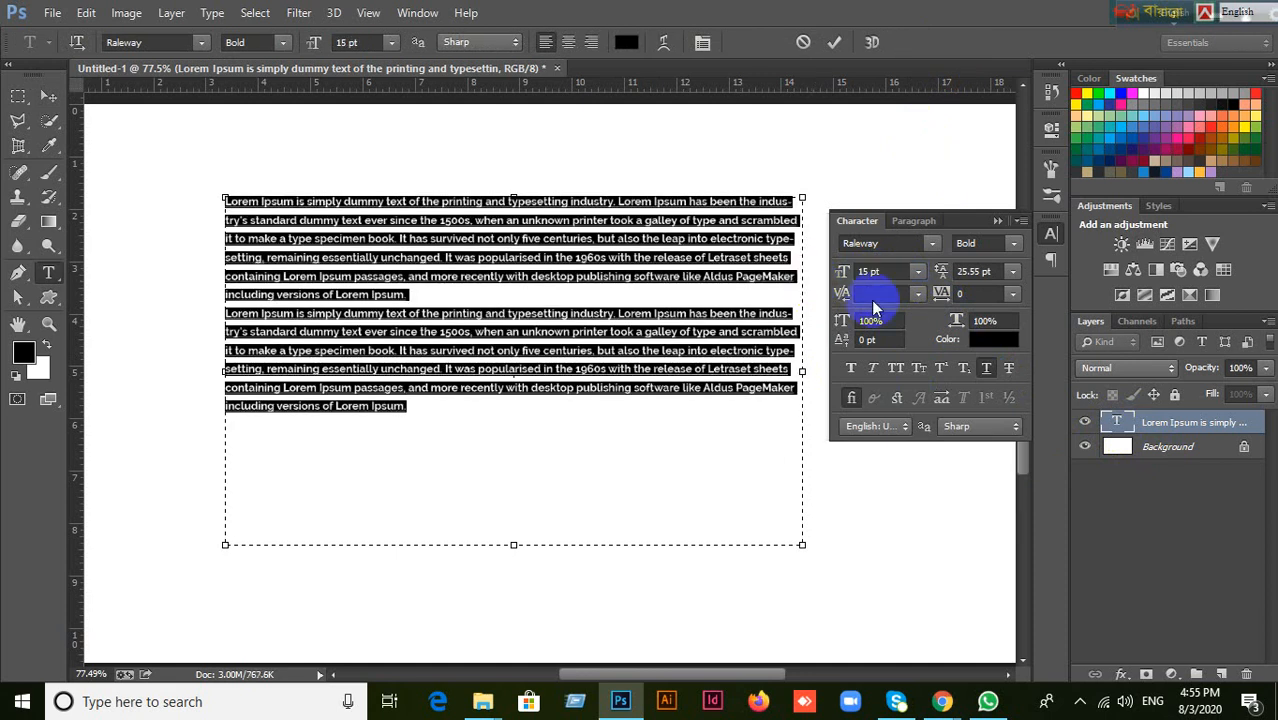
pyautogui.moveTo(995, 273); pyautogui.dragTo(935, 283)
pyautogui.write('21')
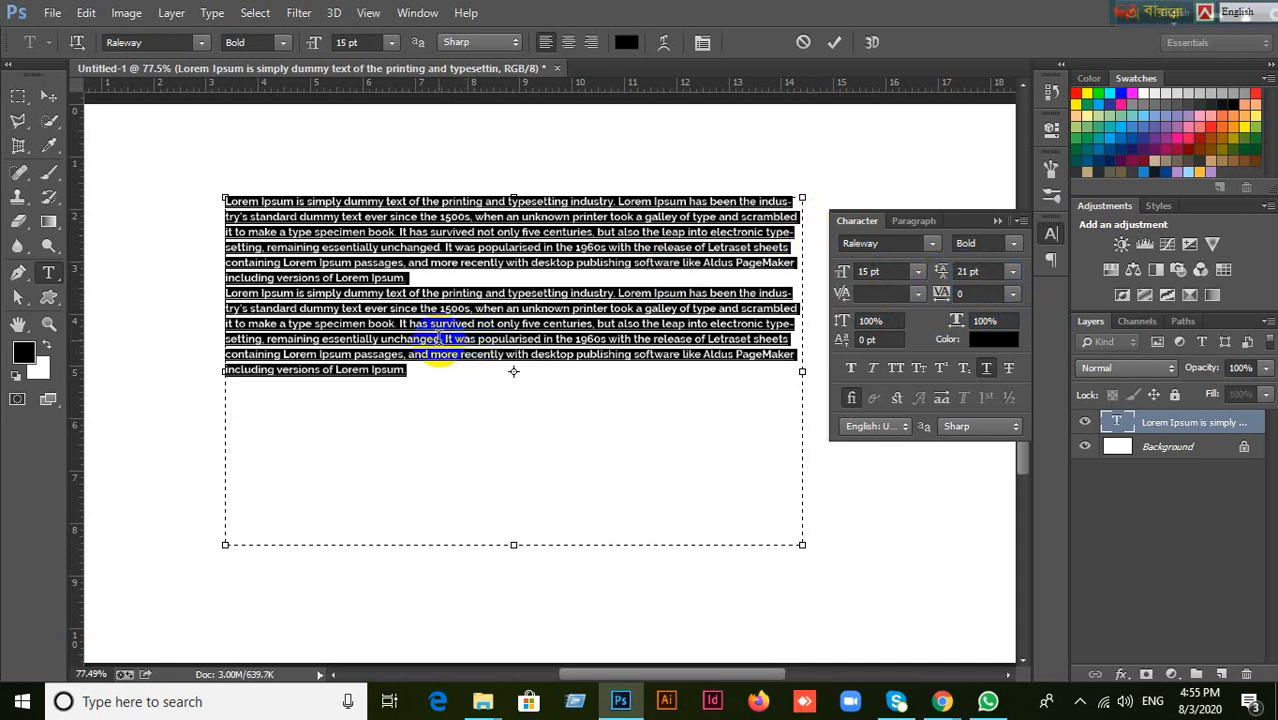
# Paste a third copy of the Lorem Ipsum paragraph at the end of the text and show the paragraph settings.
pyautogui.click(441, 339)
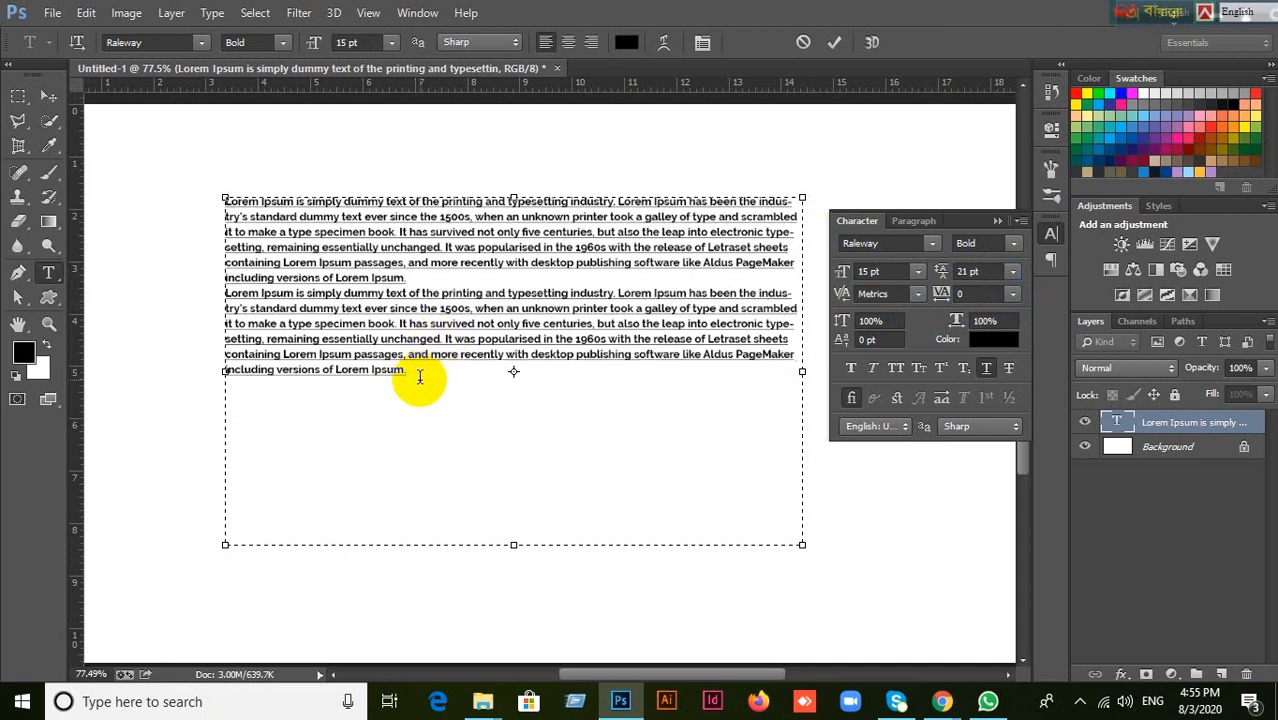
pyautogui.hotkey('ctrl', 'v')
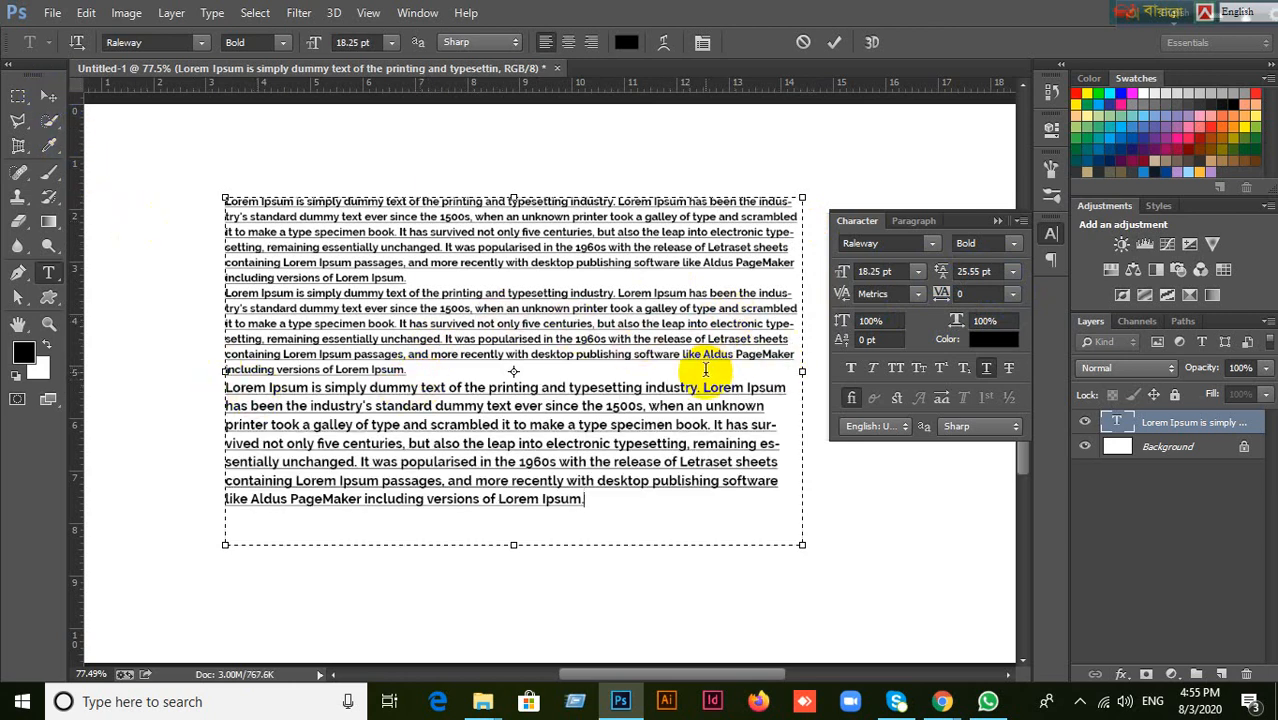
pyautogui.click(912, 221)
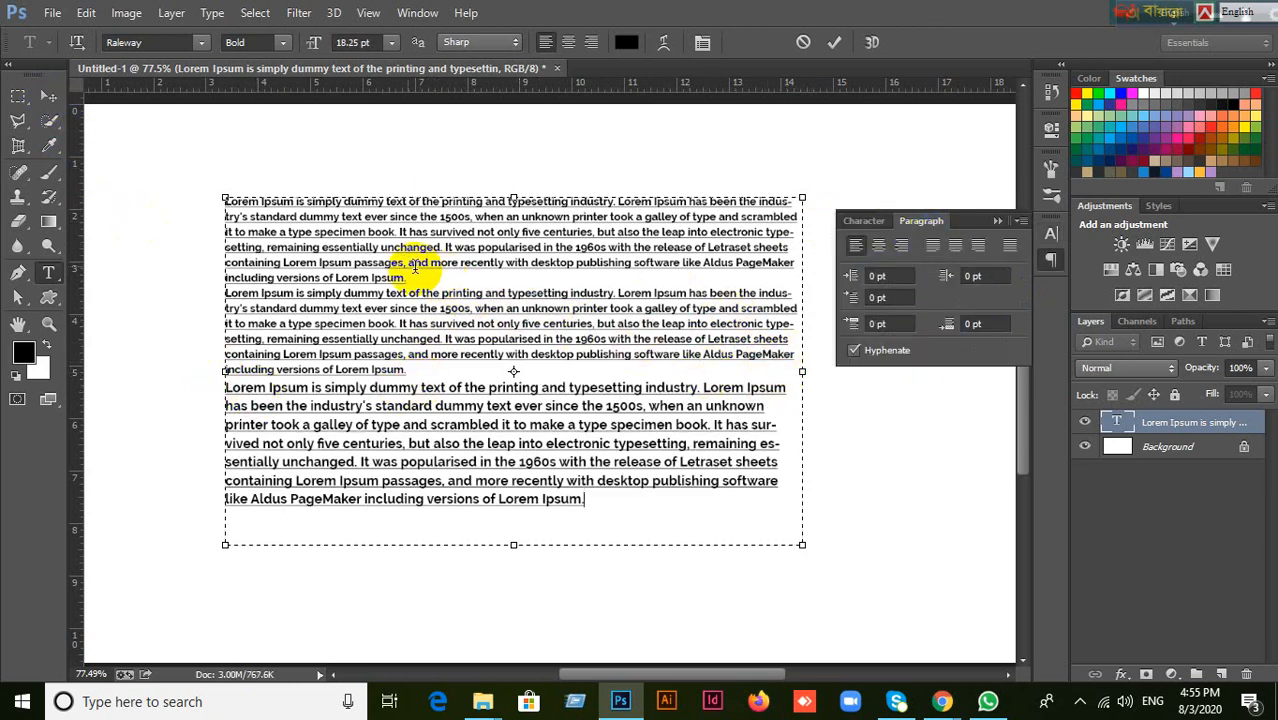
# Try a 10 pt left margin indent on all three paragraphs, then undo it.
pyautogui.click(405, 308)
pyautogui.click(393, 247)
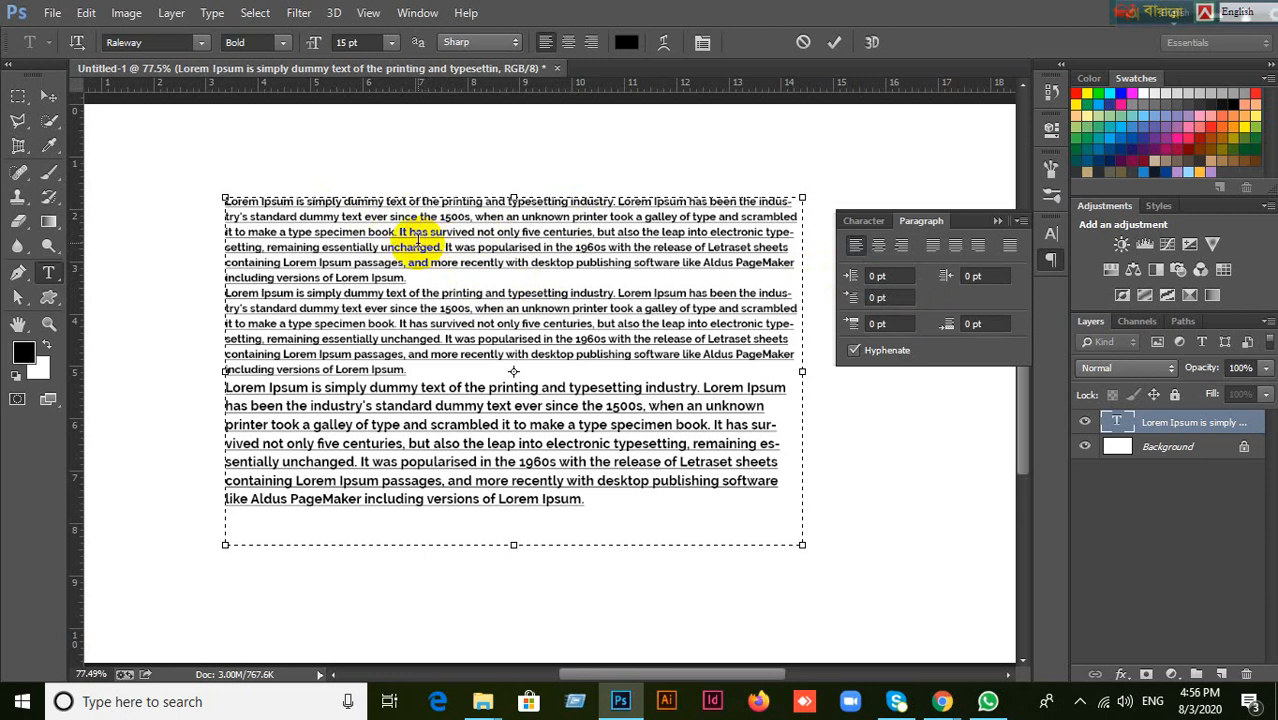
pyautogui.hotkey('ctrl', 'a')
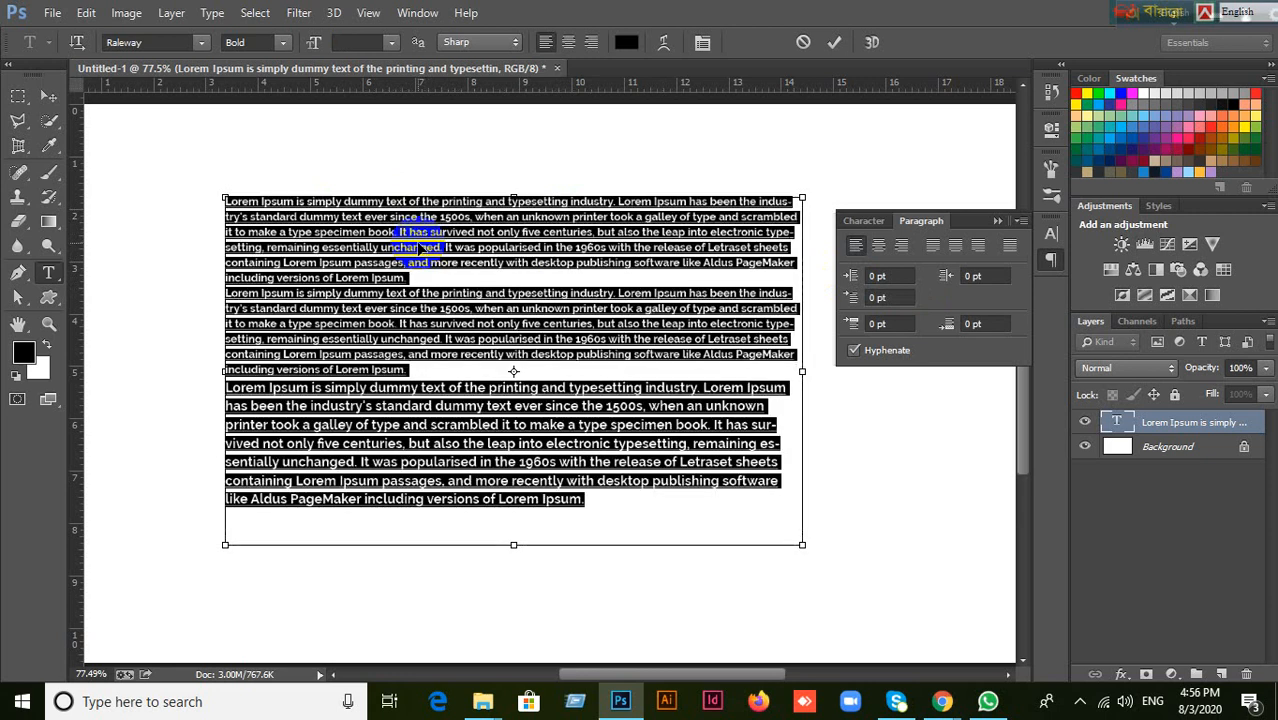
pyautogui.click(901, 278)
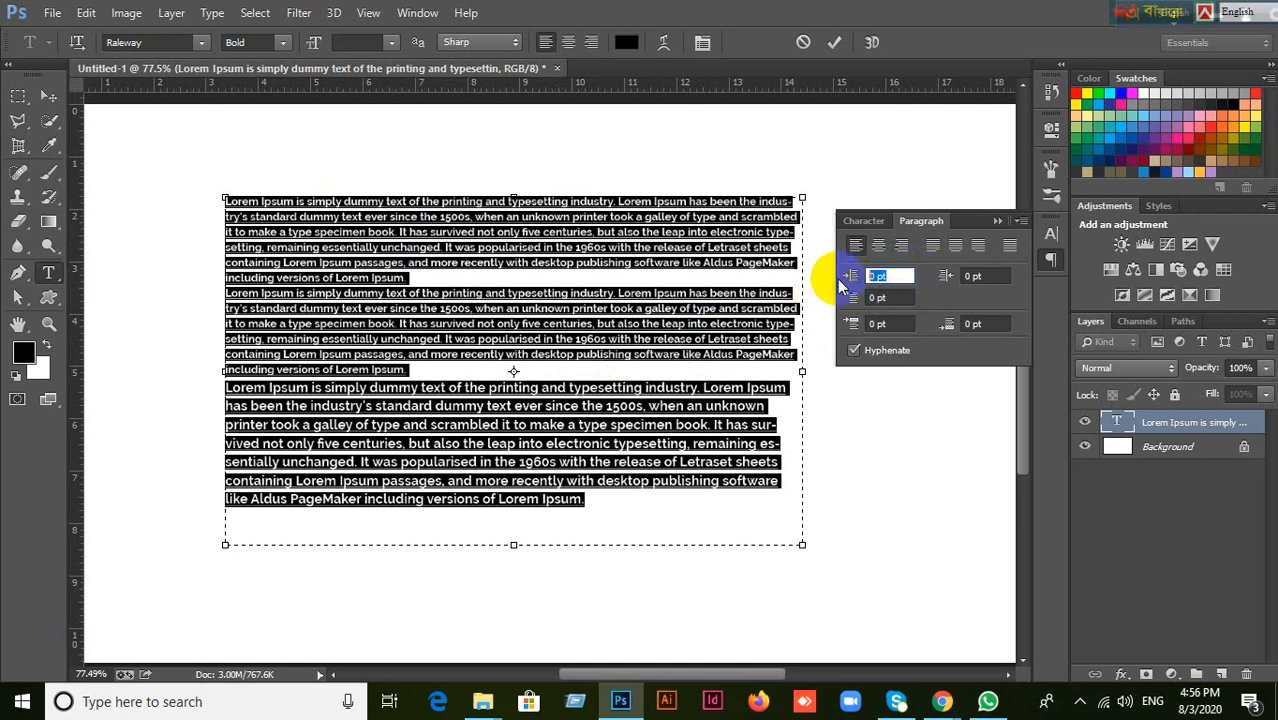
pyautogui.moveTo(841, 285); pyautogui.dragTo(851, 285)
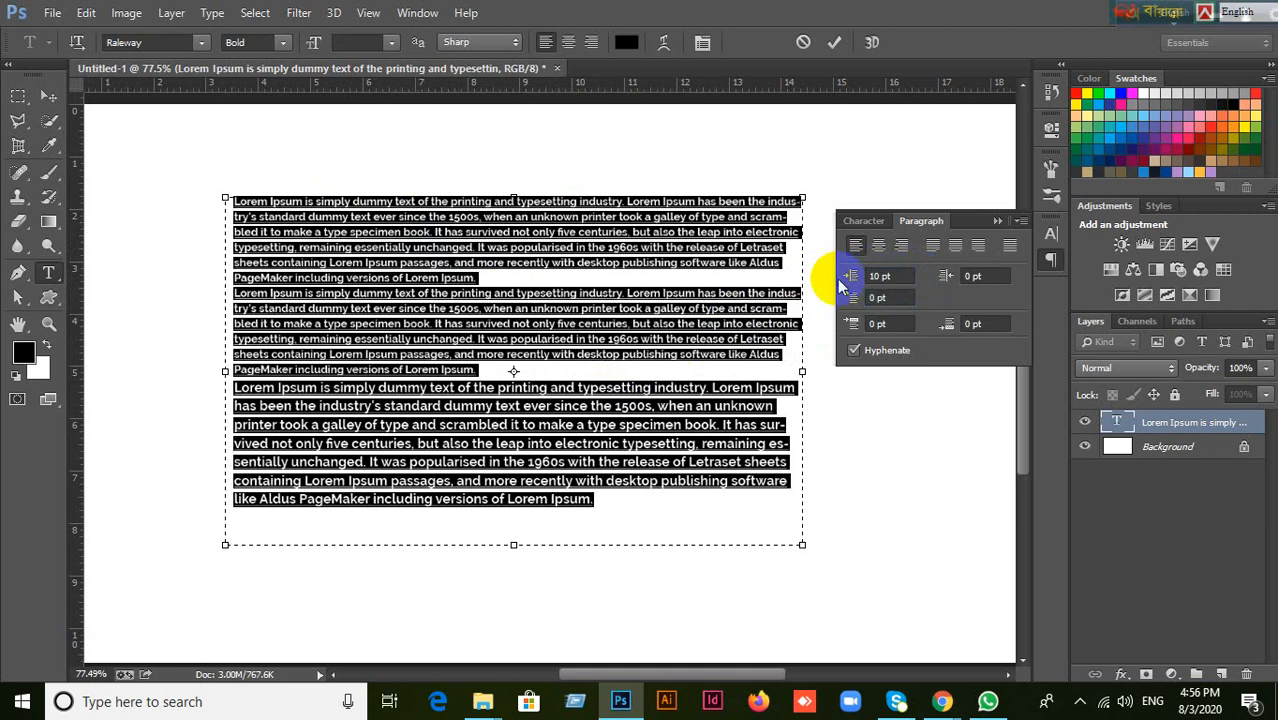
pyautogui.hotkey('ctrl', 'z')
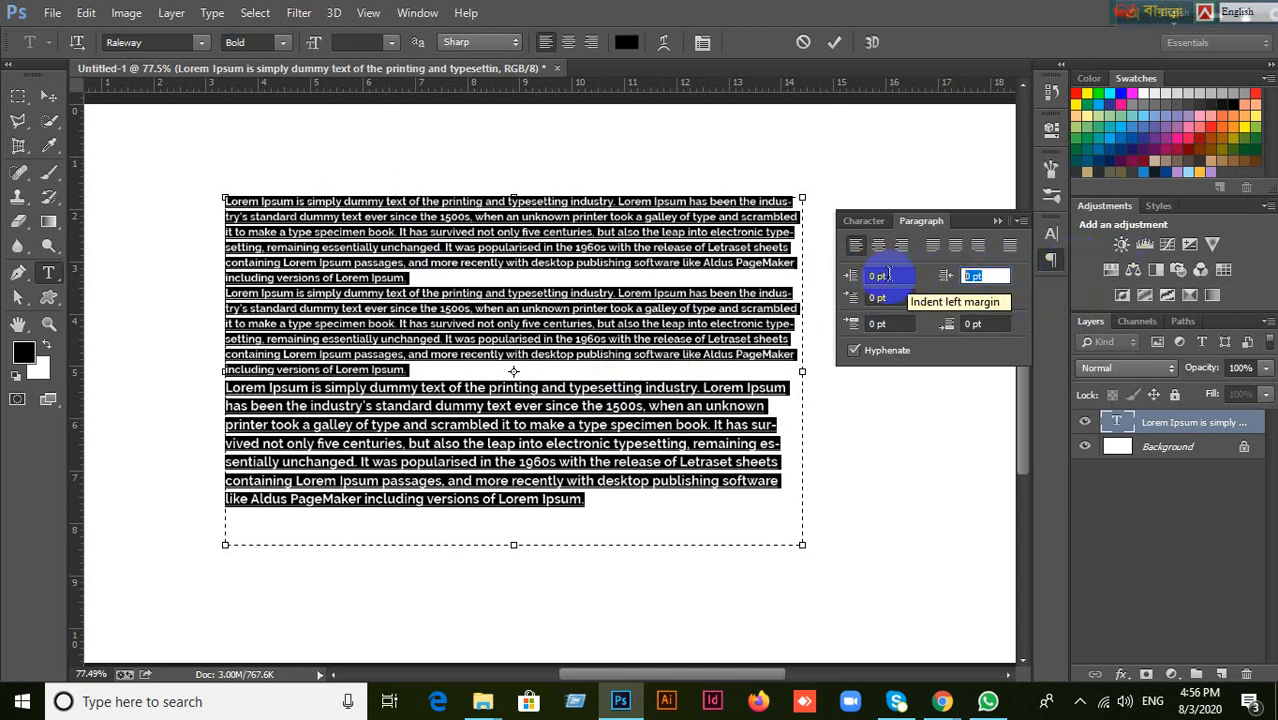
# Try a 10 pt right margin indent on all three paragraphs, then undo it.
pyautogui.write('10')
pyautogui.press('Return')
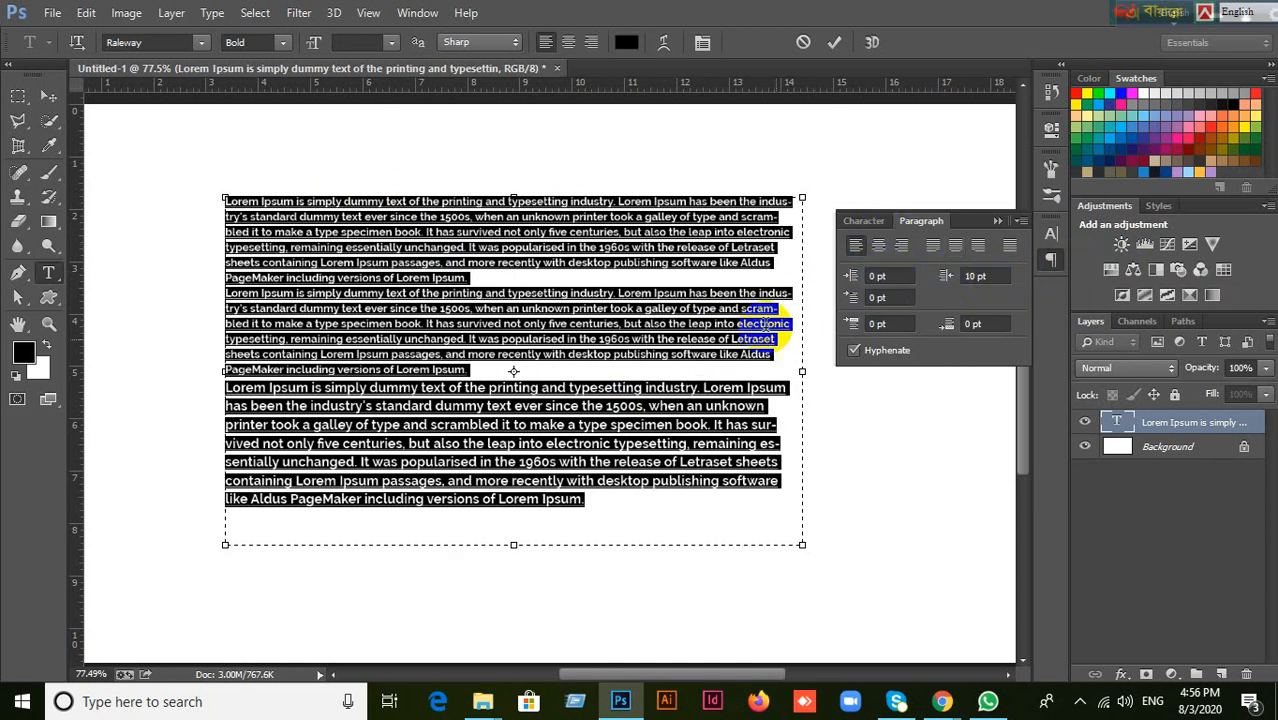
pyautogui.hotkey('ctrl', 'z')
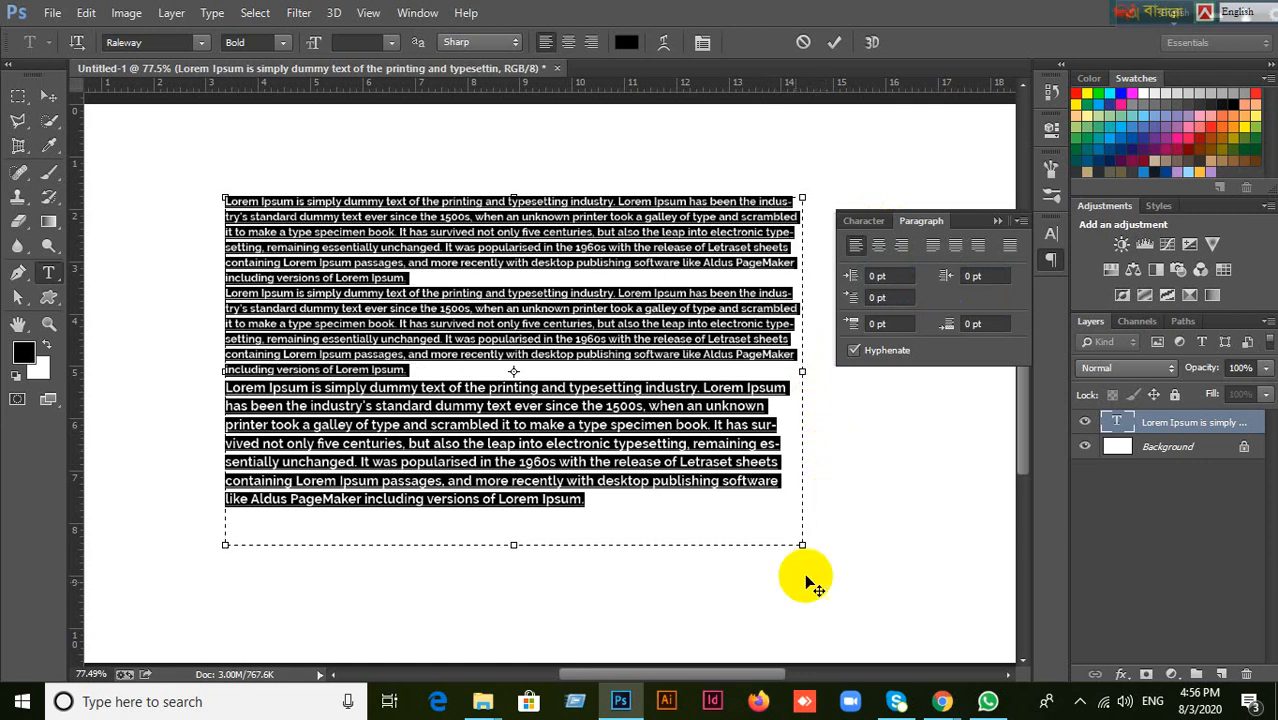
# Try a 10 pt left margin indent on the first paragraph only, then undo it.
pyautogui.click(598, 316)
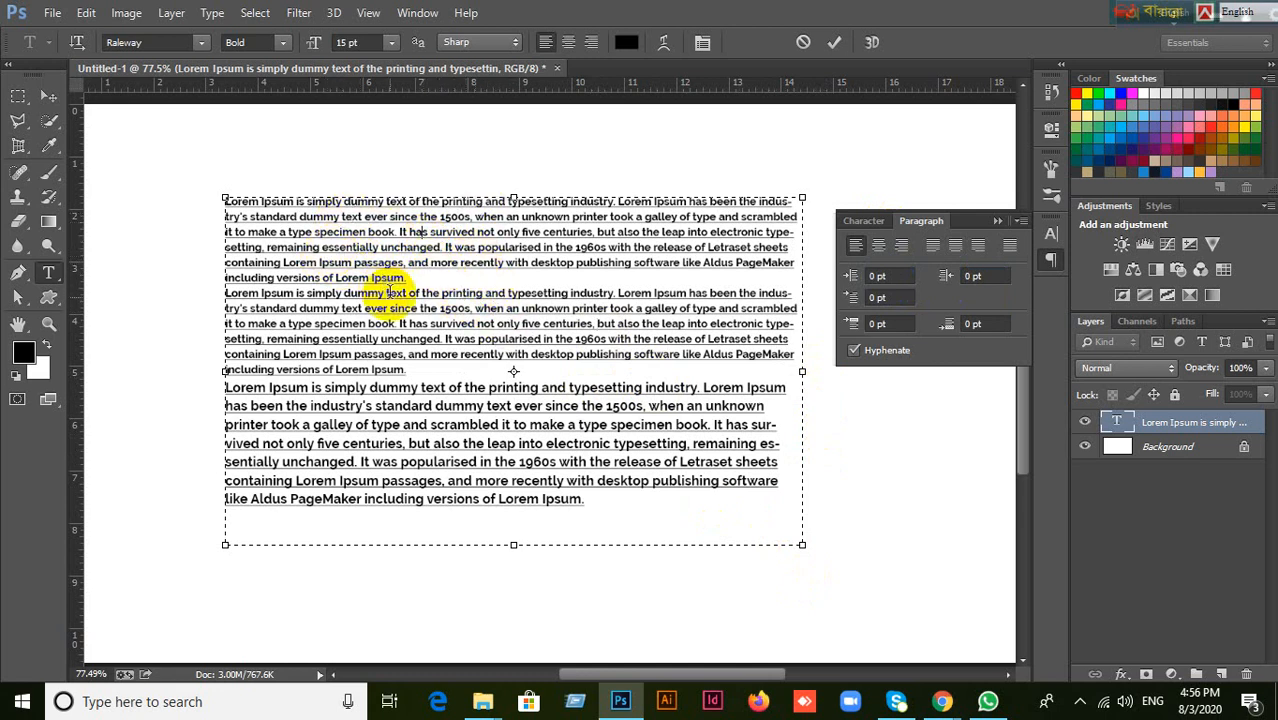
pyautogui.click(342, 231)
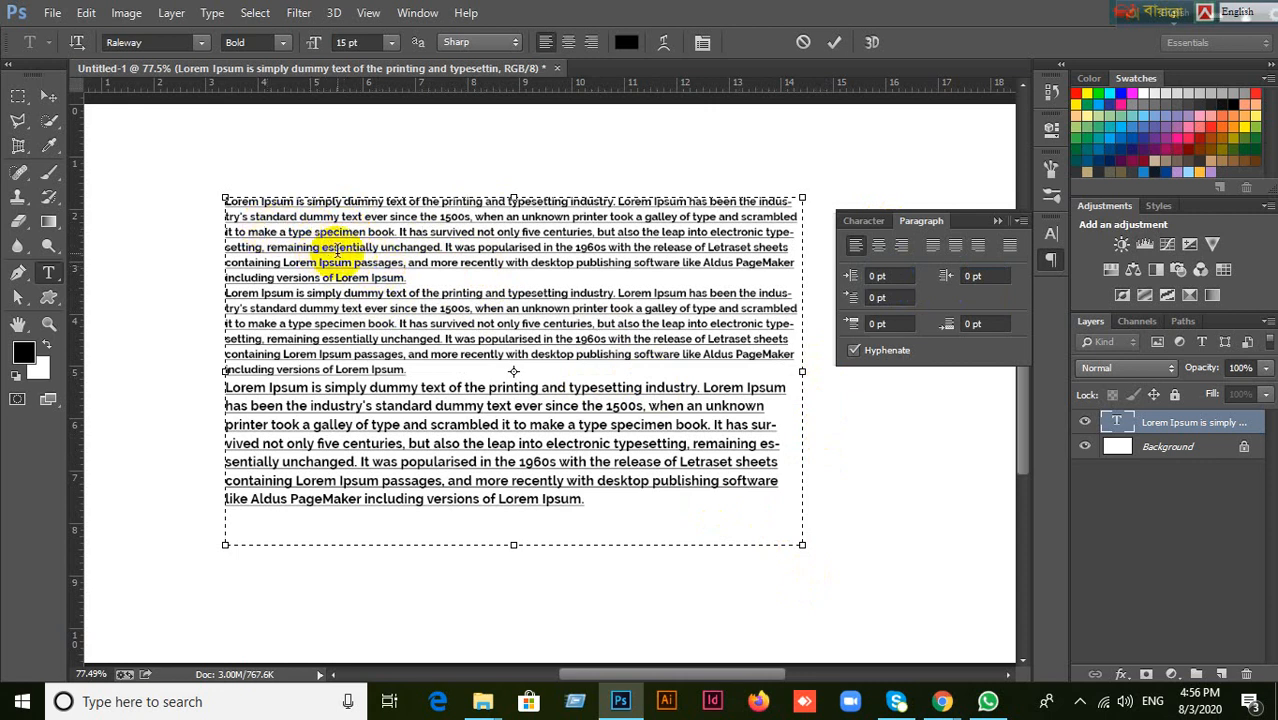
pyautogui.click(893, 275)
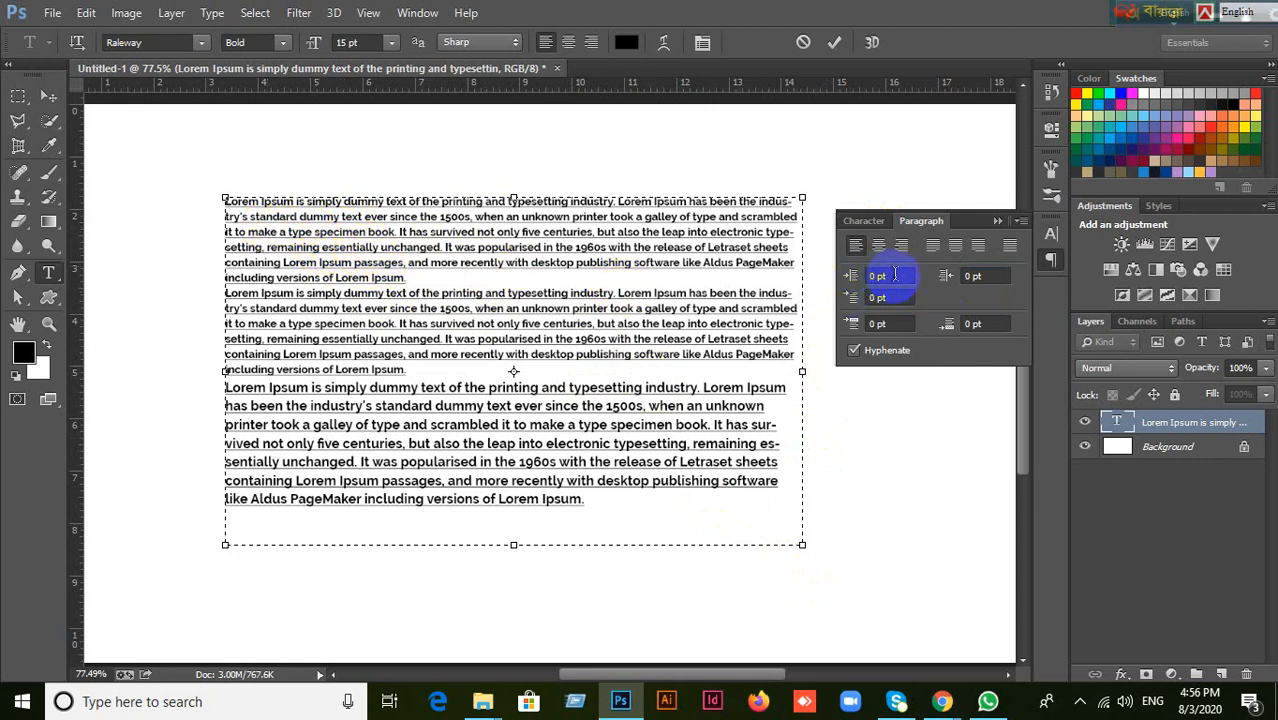
pyautogui.moveTo(893, 275); pyautogui.dragTo(850, 277)
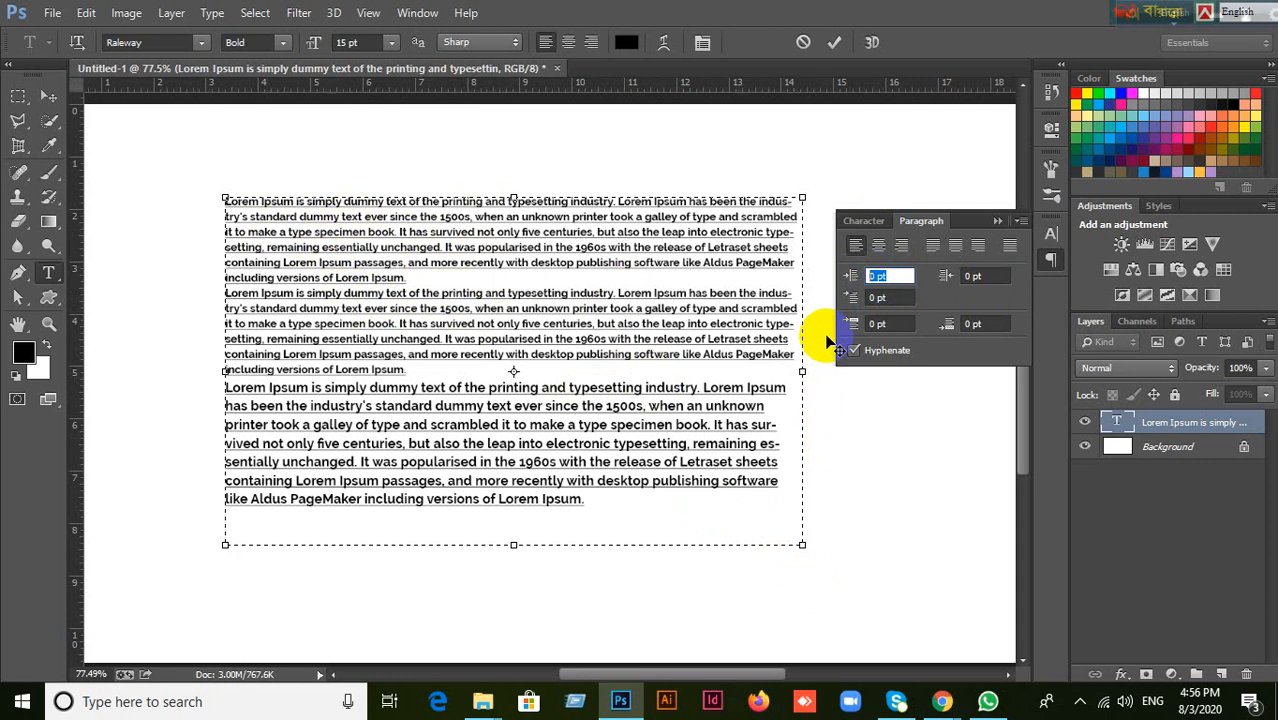
pyautogui.write('10')
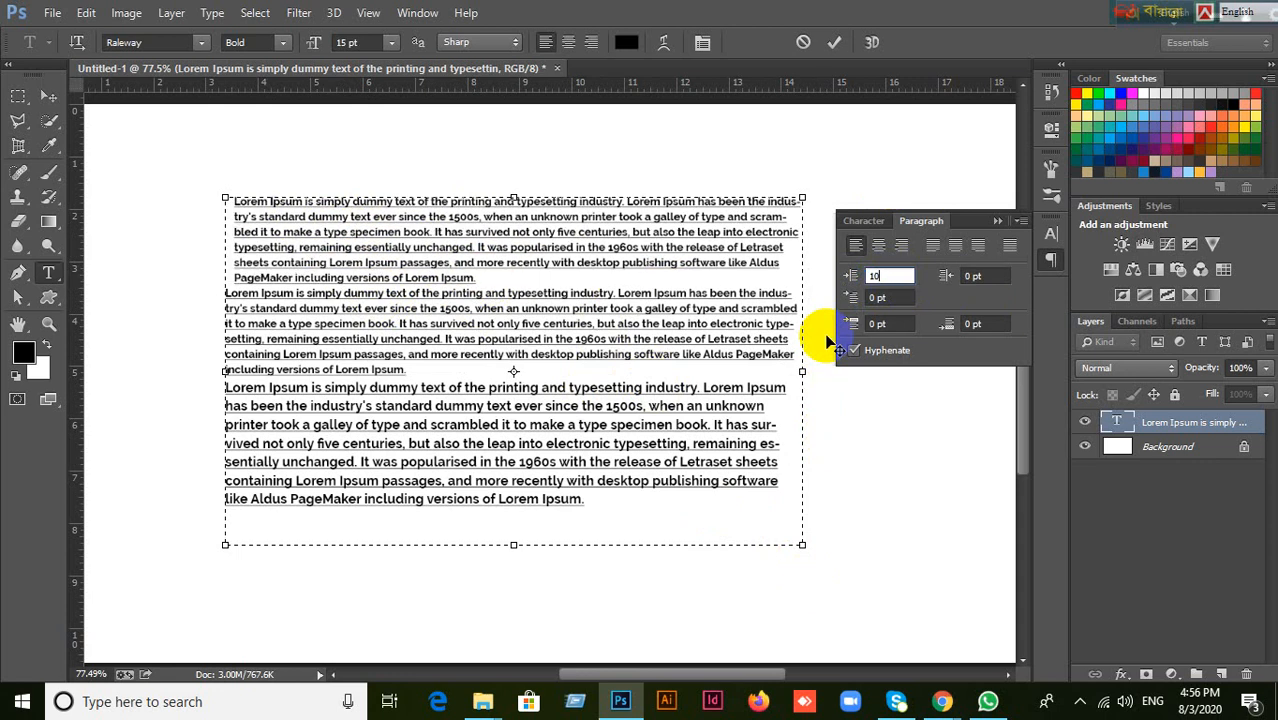
pyautogui.press('Return')
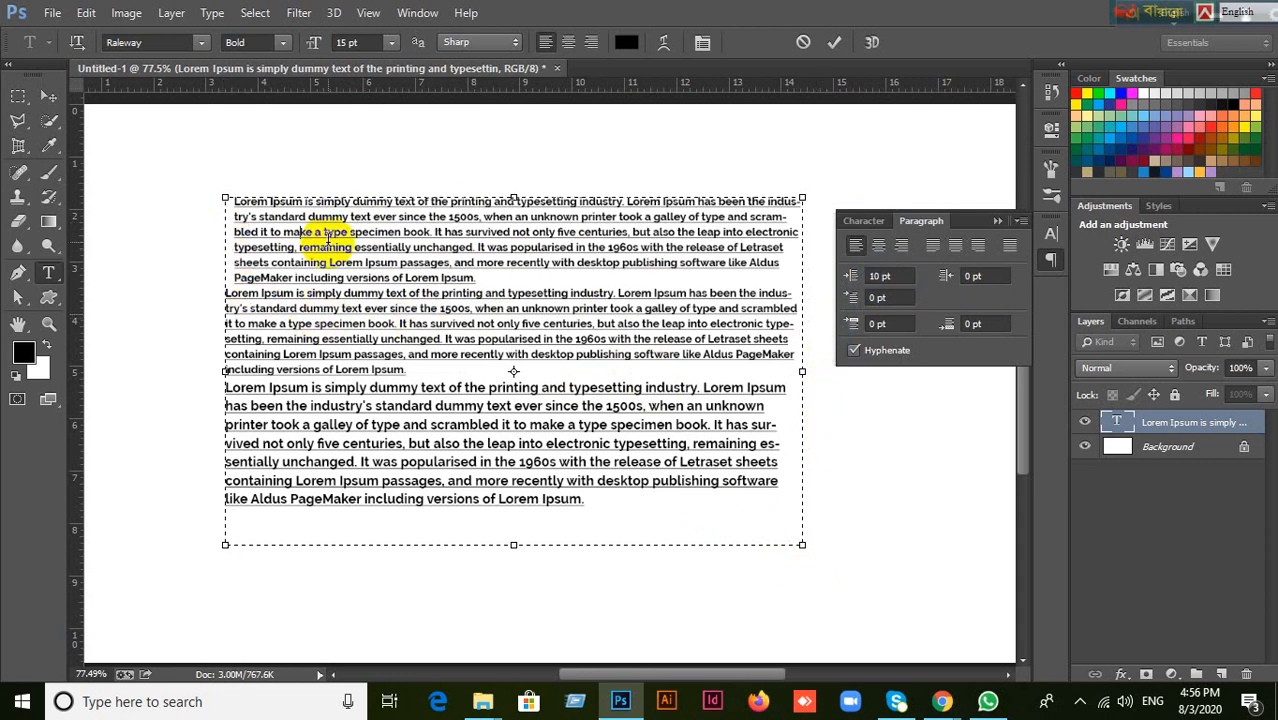
pyautogui.hotkey('ctrl', 'z')
# Try a 10 pt right margin indent on the first paragraph only, then undo it.
pyautogui.moveTo(962, 276); pyautogui.dragTo(987, 270)
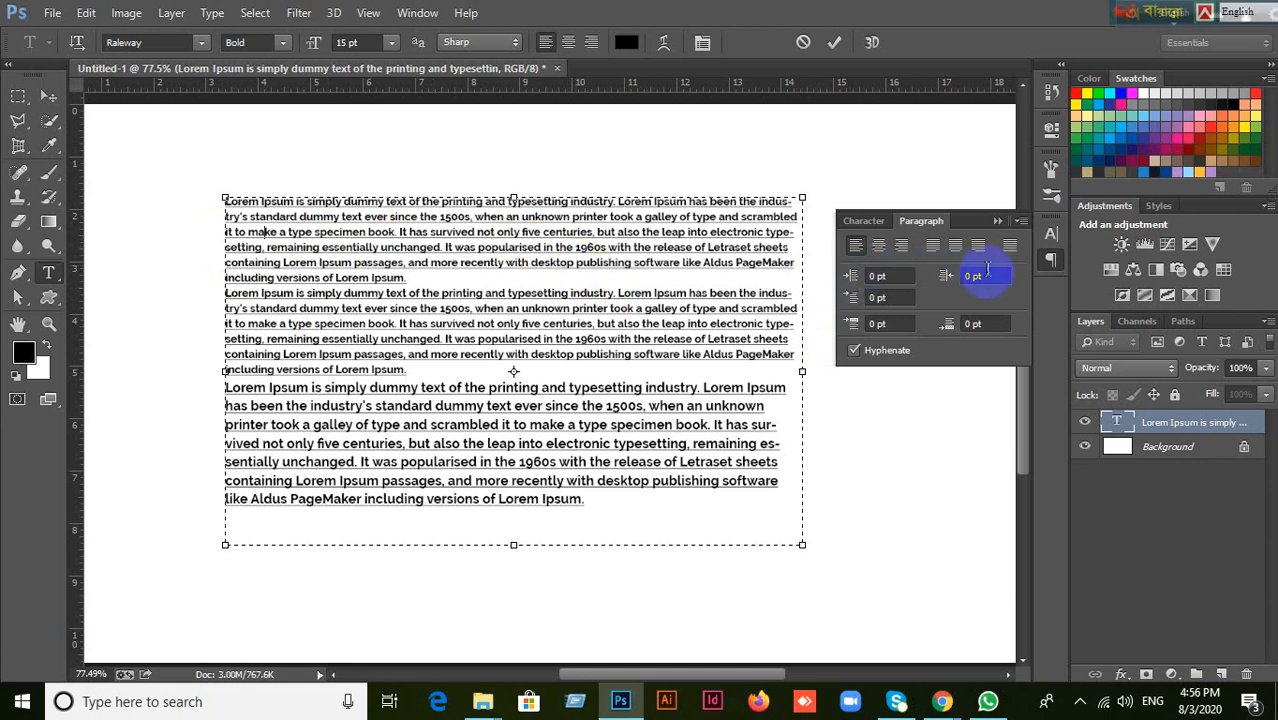
pyautogui.write('1')
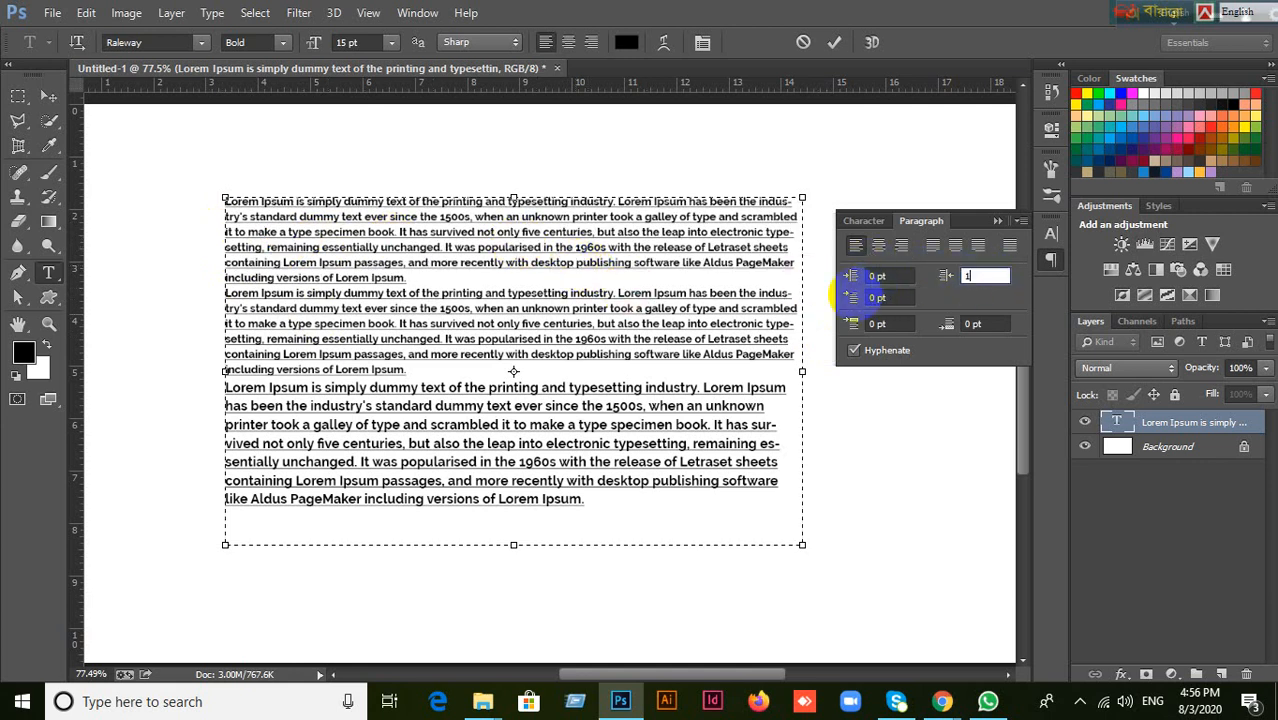
pyautogui.write('0')
pyautogui.press('Return')
pyautogui.hotkey('ctrl', 'z')
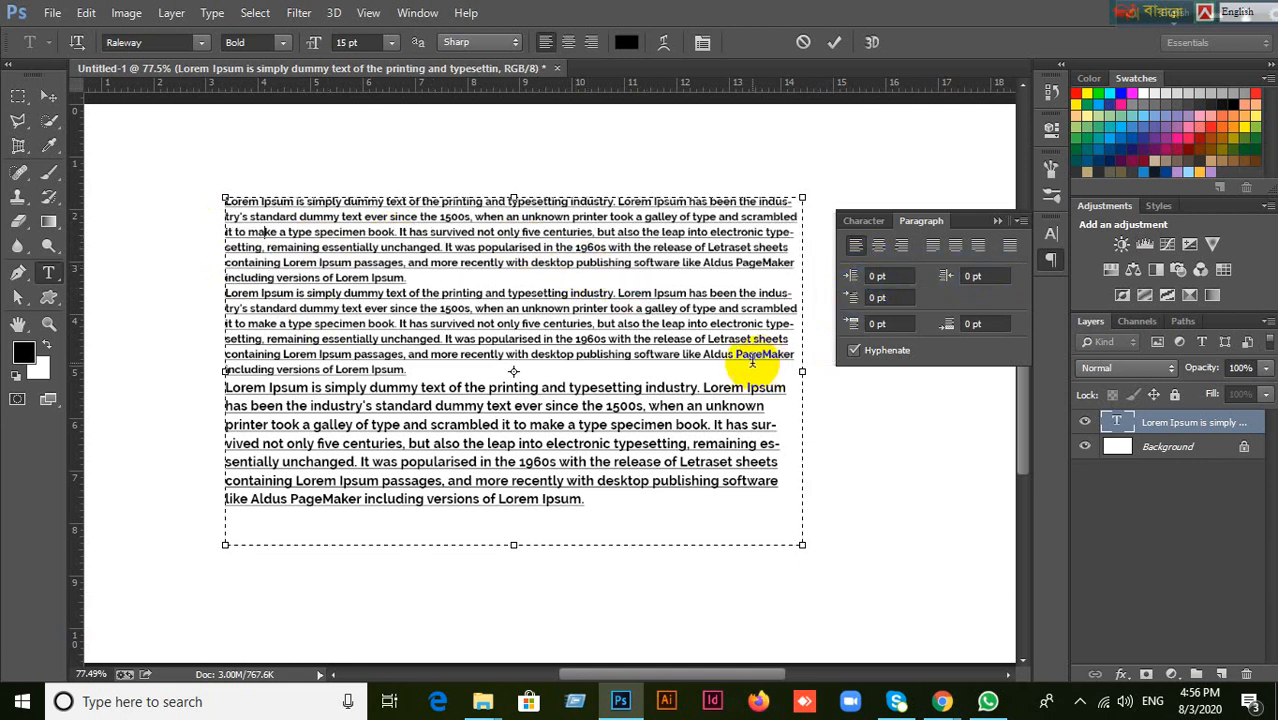
# Set the first-line indent of the second paragraph to 15 pt.
pyautogui.click(443, 324)
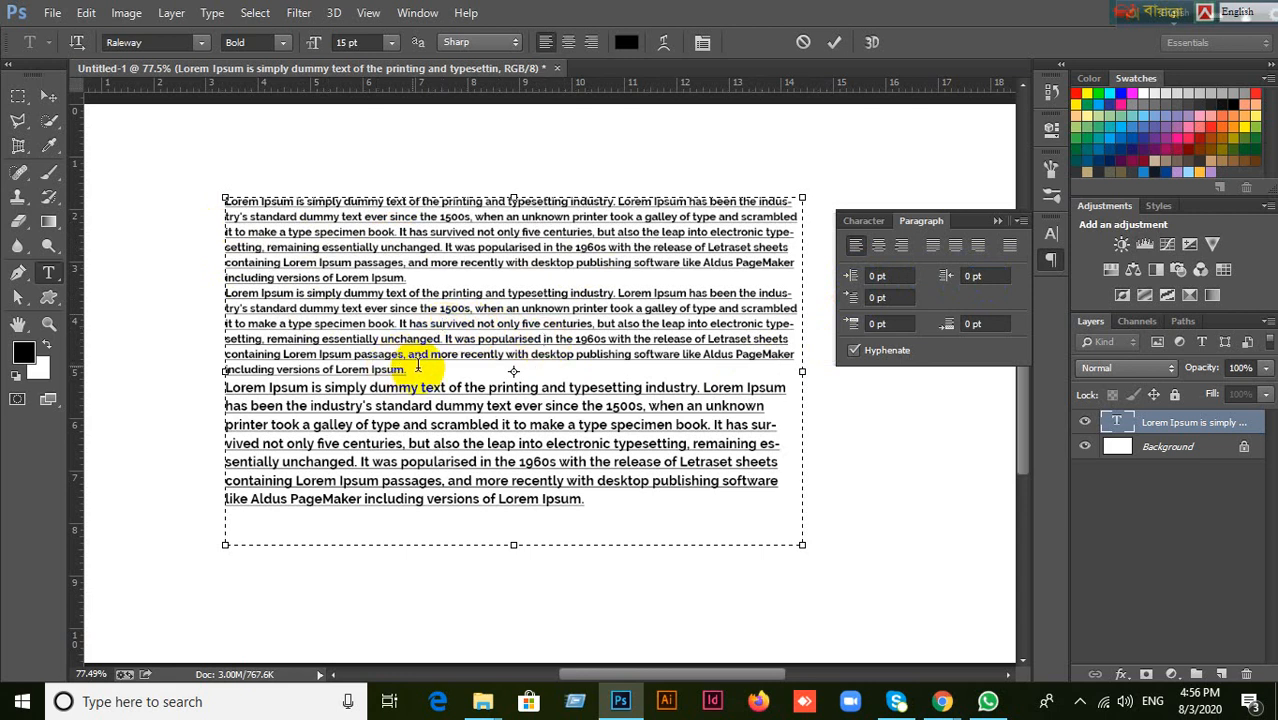
pyautogui.click(387, 442)
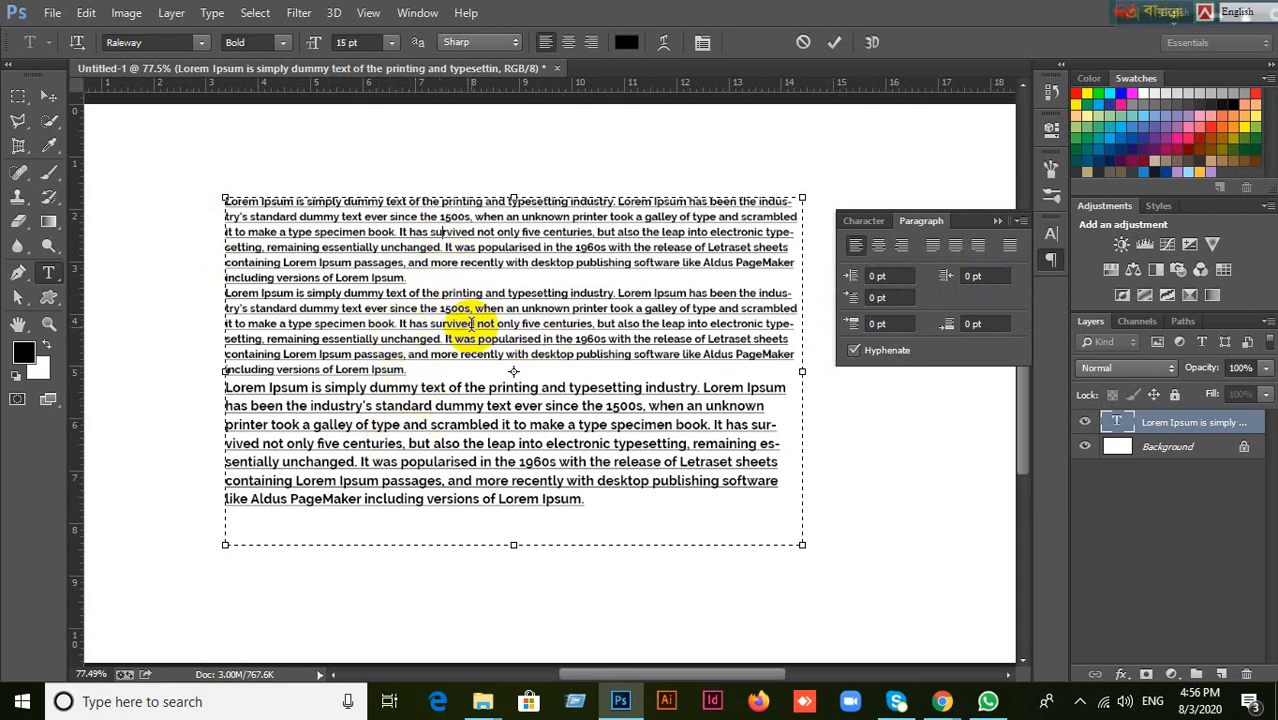
pyautogui.click(401, 247)
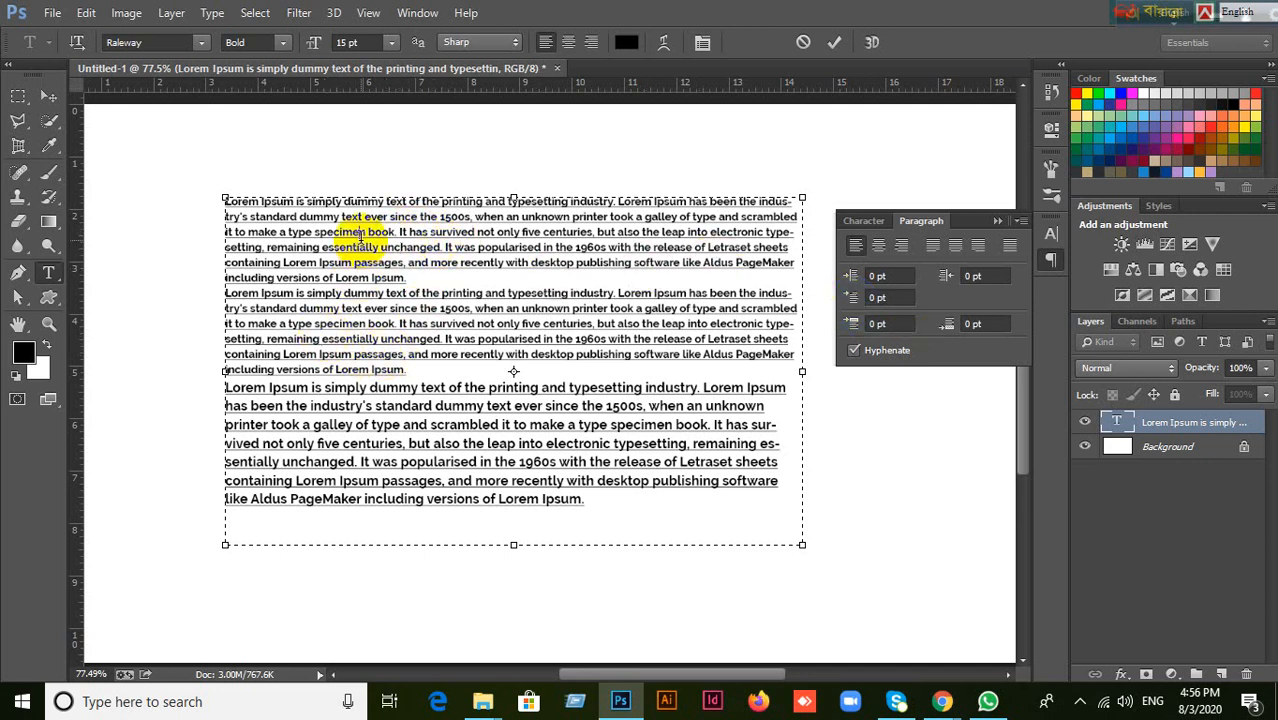
pyautogui.click(352, 338)
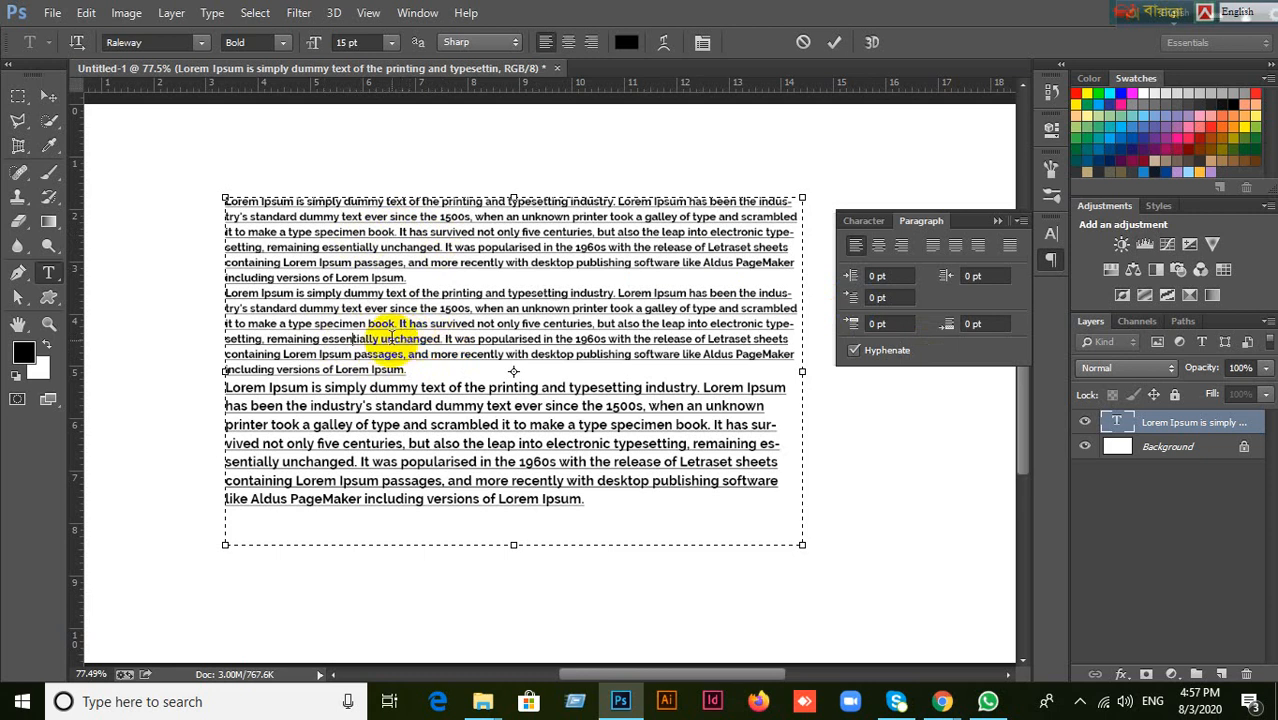
pyautogui.click(893, 305)
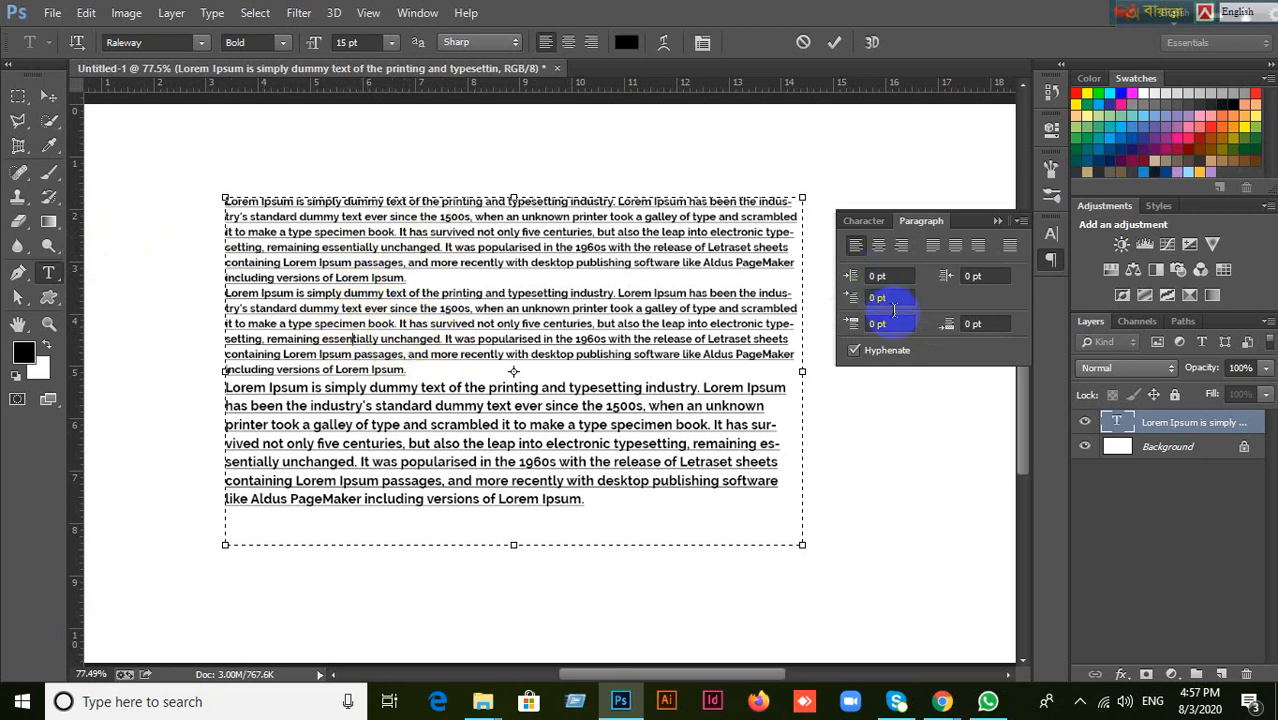
pyautogui.moveTo(895, 302); pyautogui.dragTo(843, 313)
pyautogui.write('15')
pyautogui.press('Return')
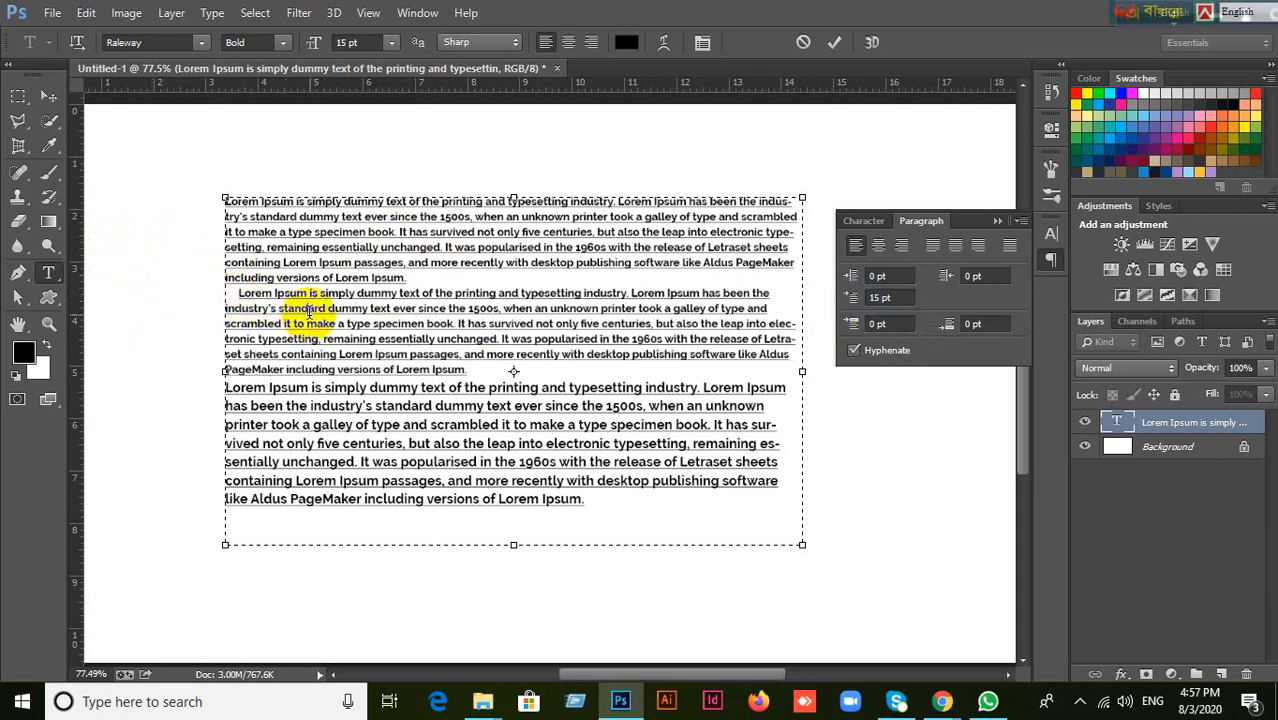
# Try a 30 pt first-line indent on the second paragraph, then discard all uncommitted text edits.
pyautogui.click(857, 276)
pyautogui.click(853, 297)
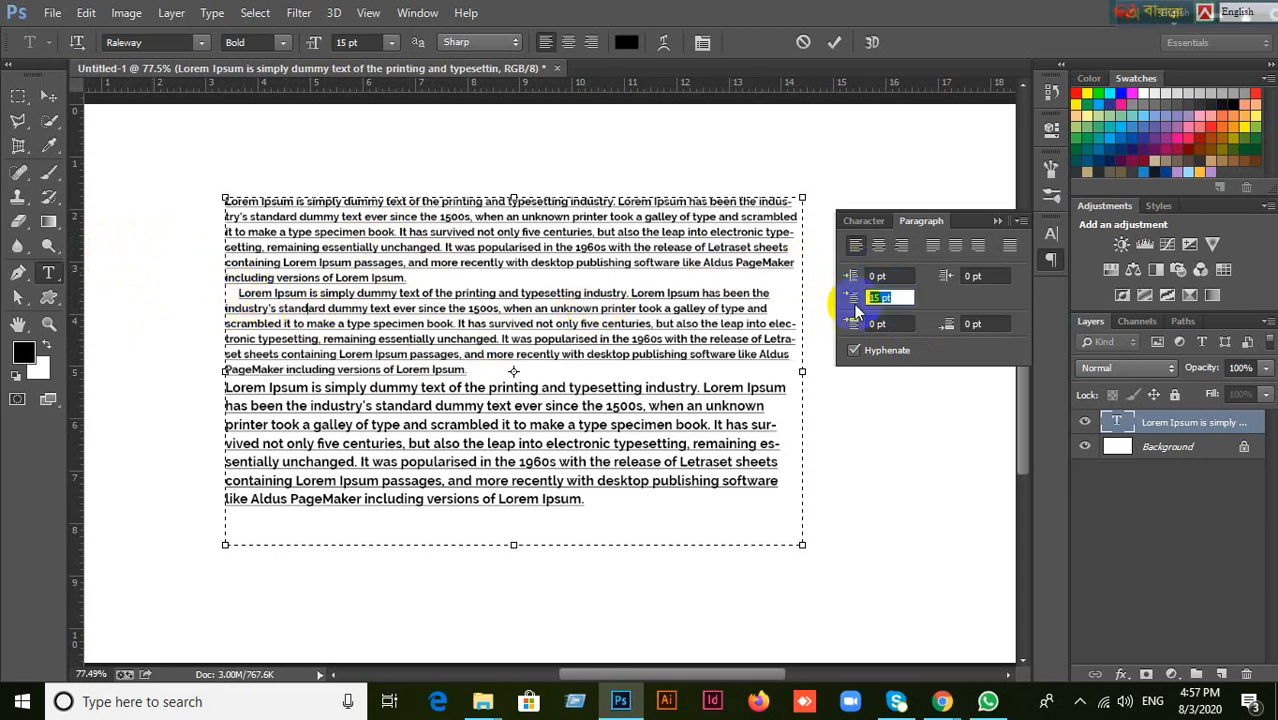
pyautogui.write('3')
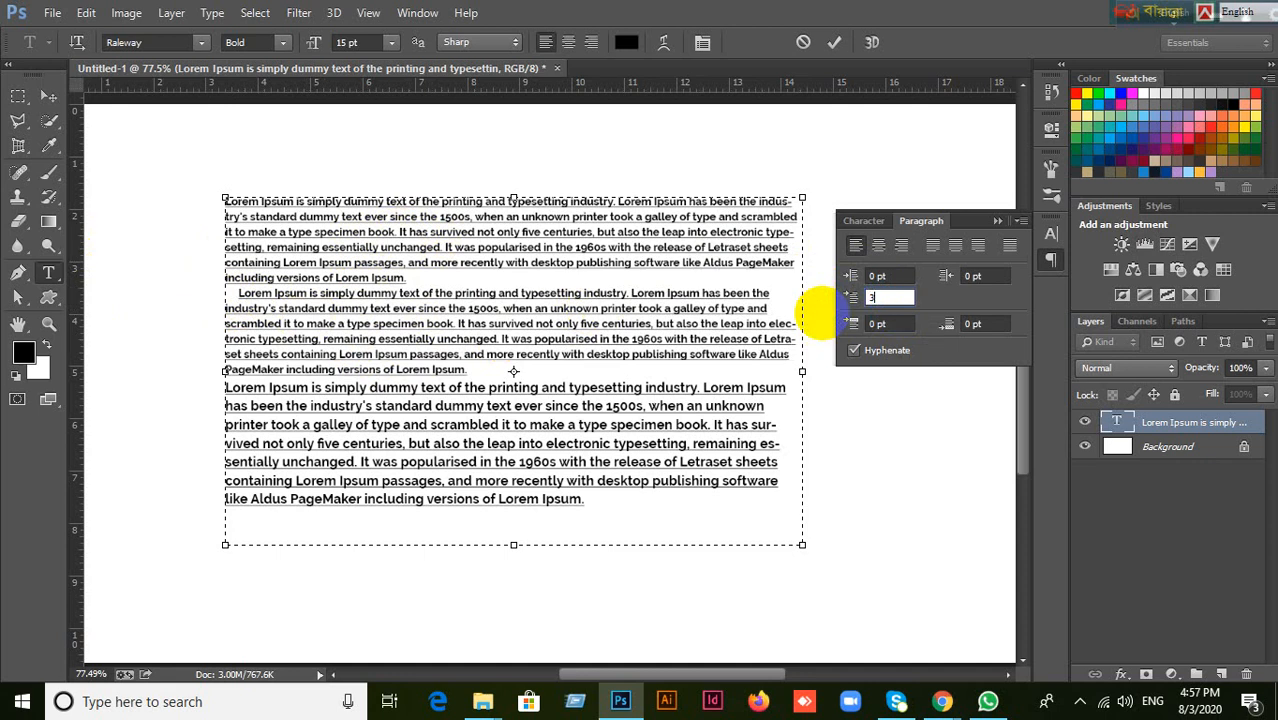
pyautogui.write('0')
pyautogui.press('Return')
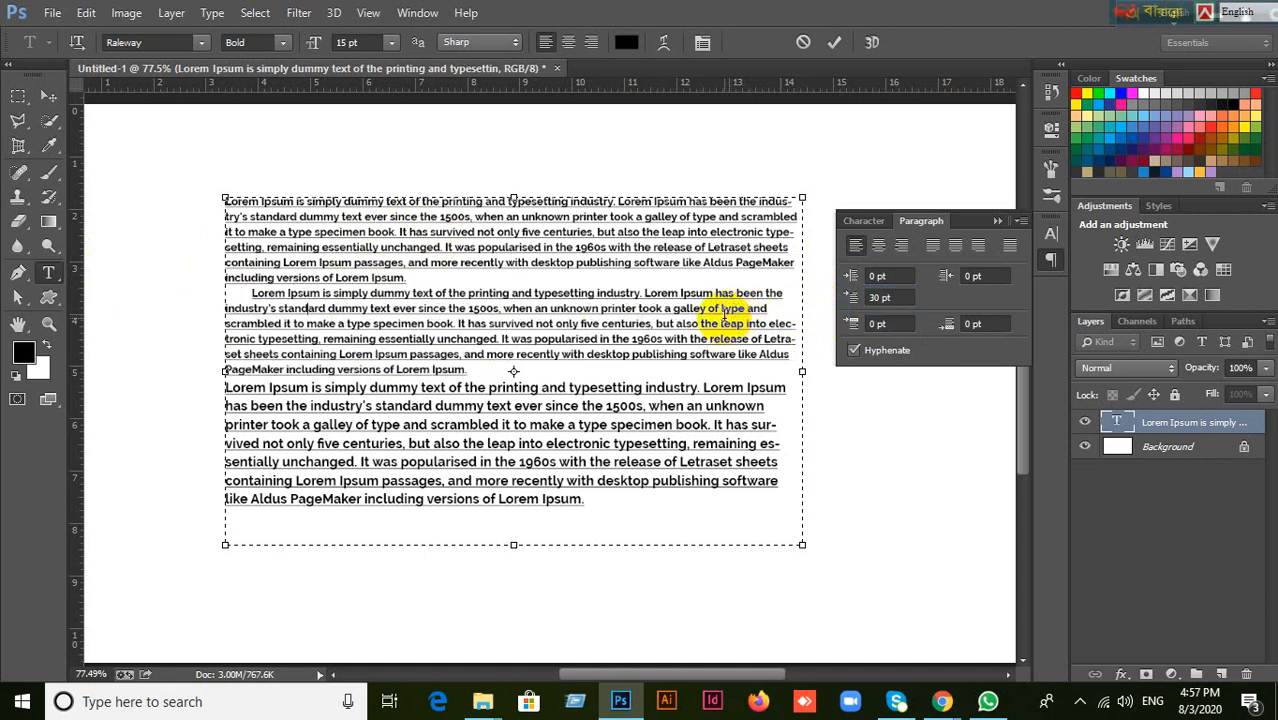
pyautogui.click(807, 46)
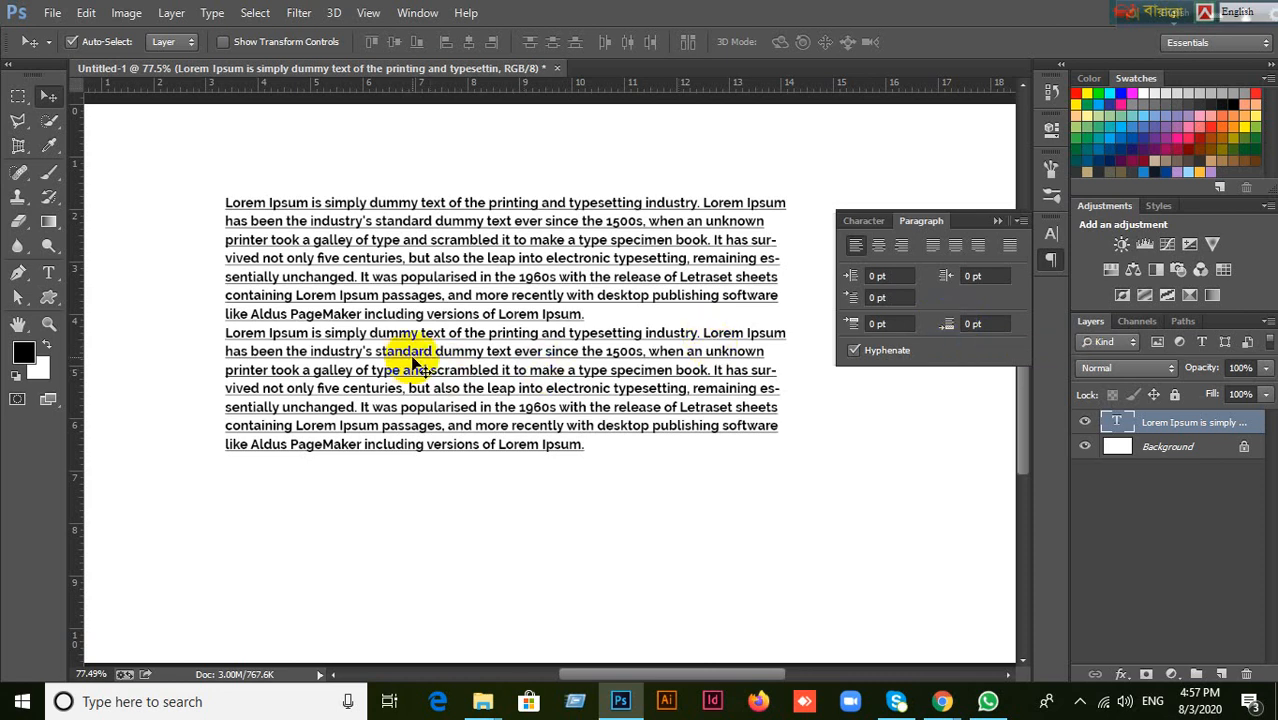
# Reopen the Lorem Ipsum text for editing and add 10 pt of space before the second paragraph.
pyautogui.doubleClick(1116, 422)
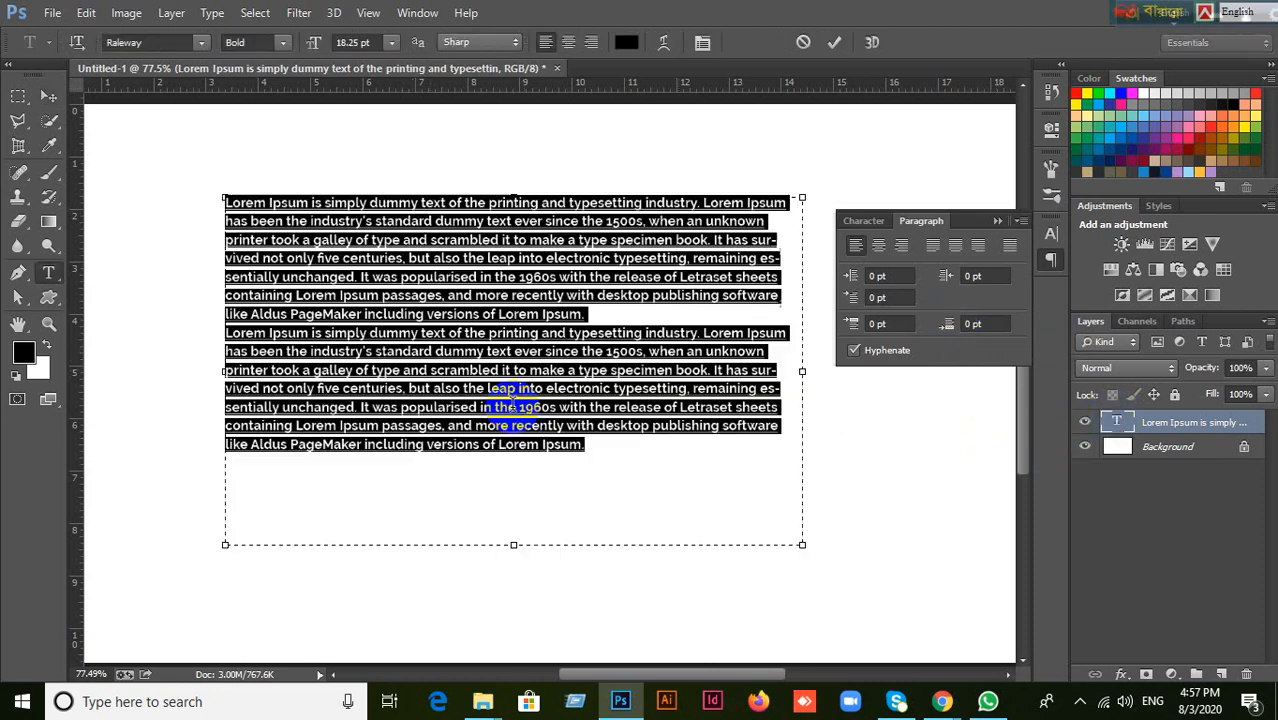
pyautogui.click(462, 356)
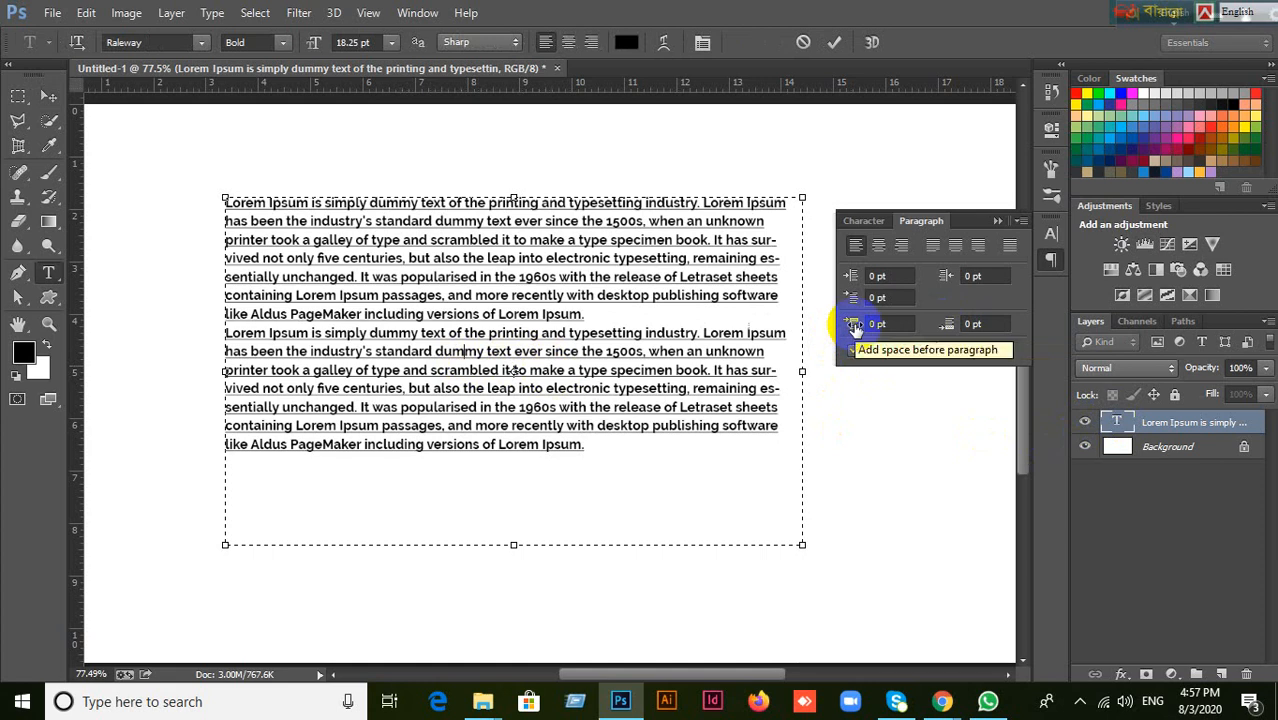
pyautogui.click(889, 326)
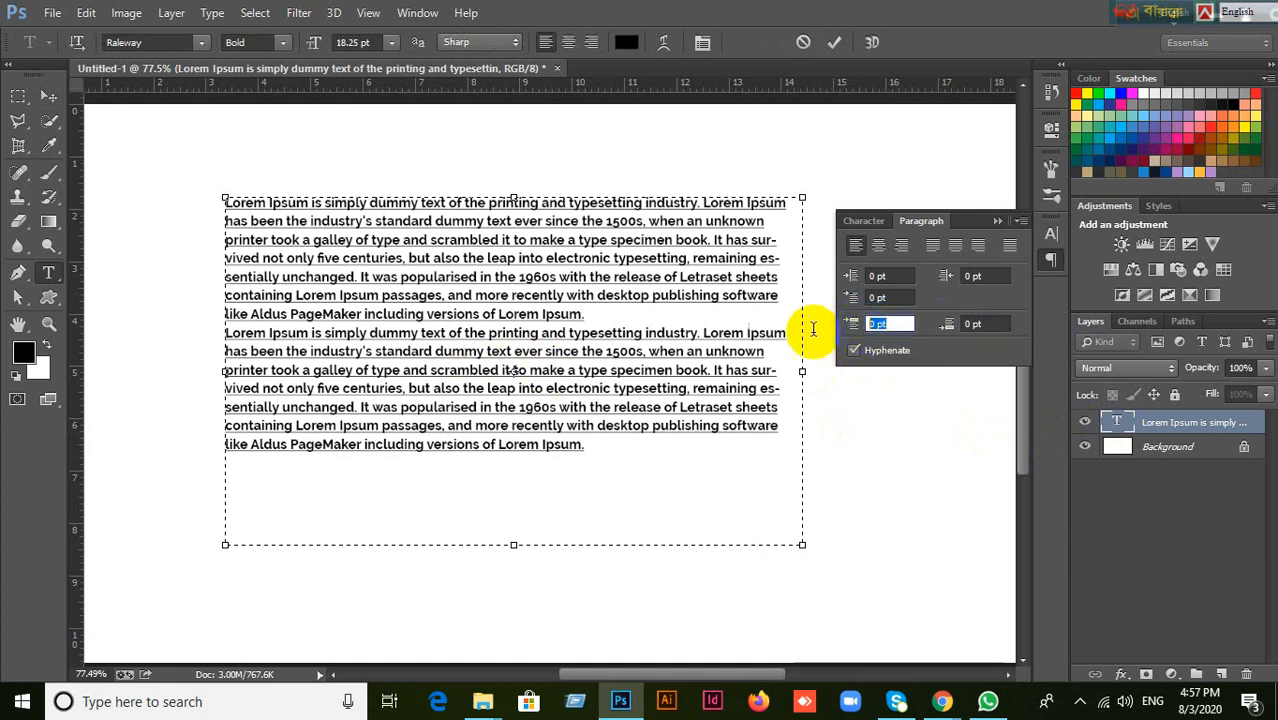
pyautogui.write('10')
pyautogui.press('Return')
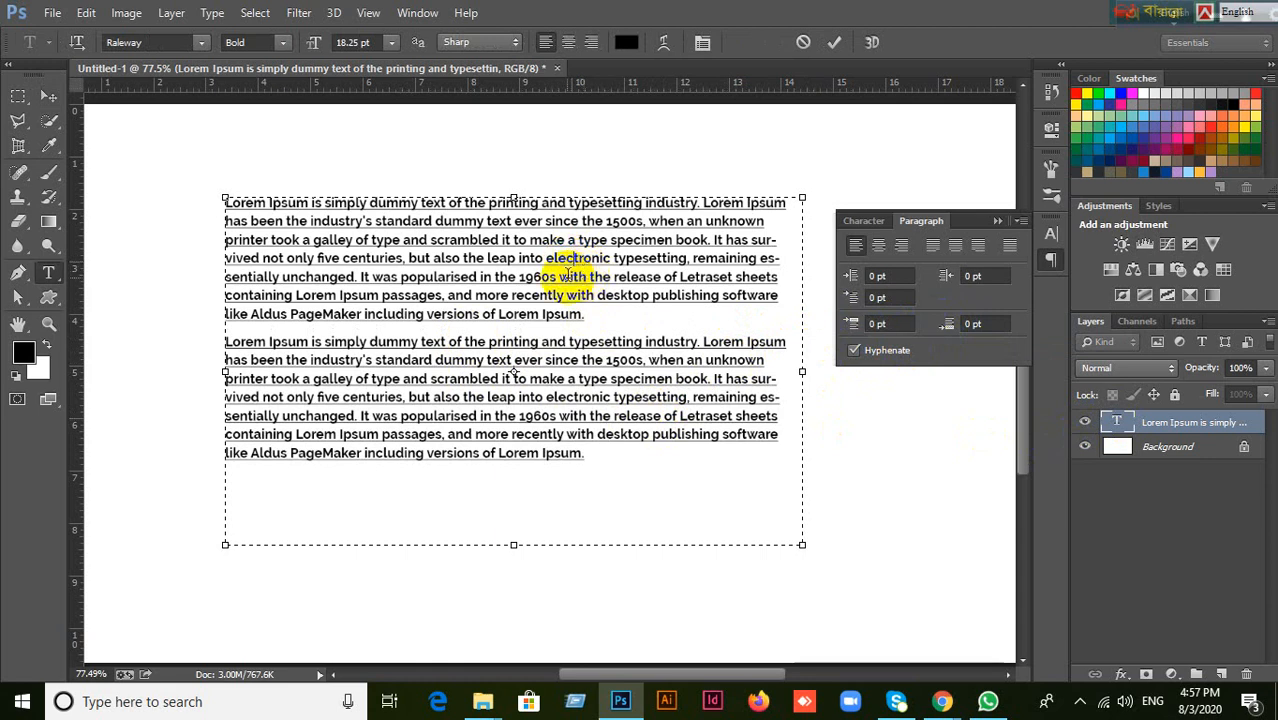
# Try 15 pt of space after the first paragraph, then undo it.
pyautogui.click(494, 264)
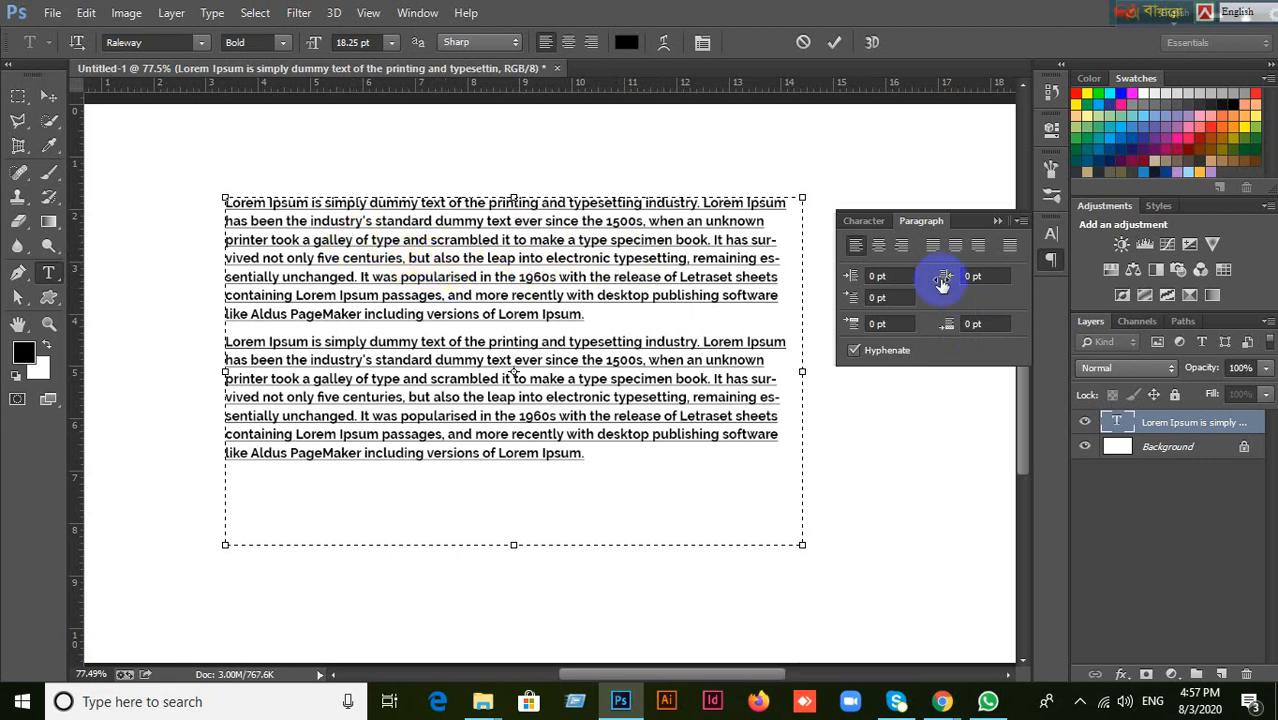
pyautogui.click(980, 324)
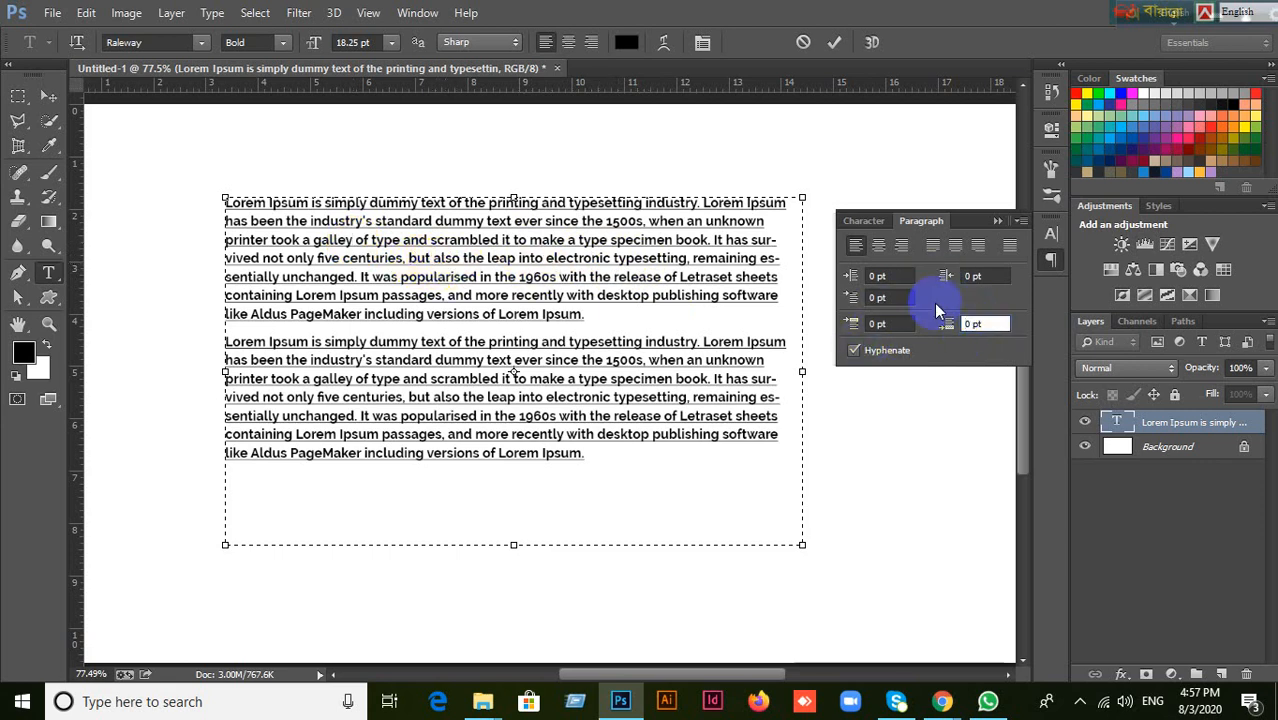
pyautogui.click(946, 326)
pyautogui.write('15')
pyautogui.press('Return')
pyautogui.click(893, 328)
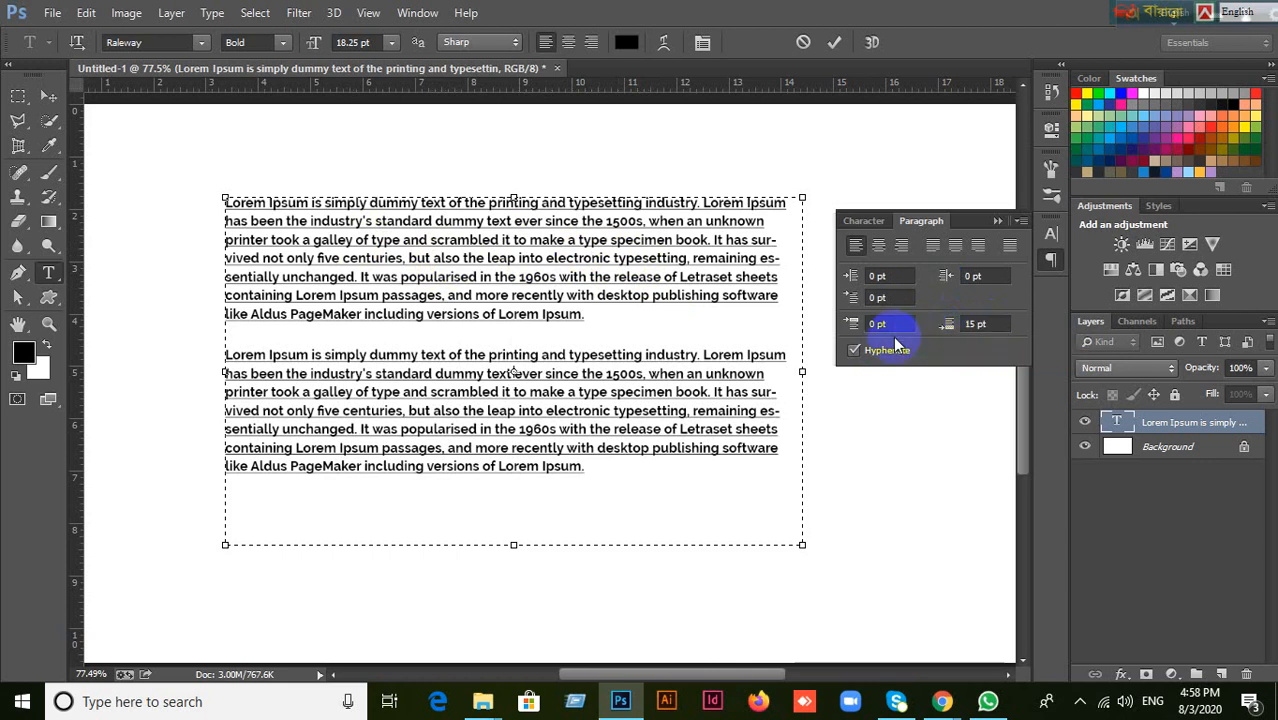
pyautogui.hotkey('ctrl', 'z')
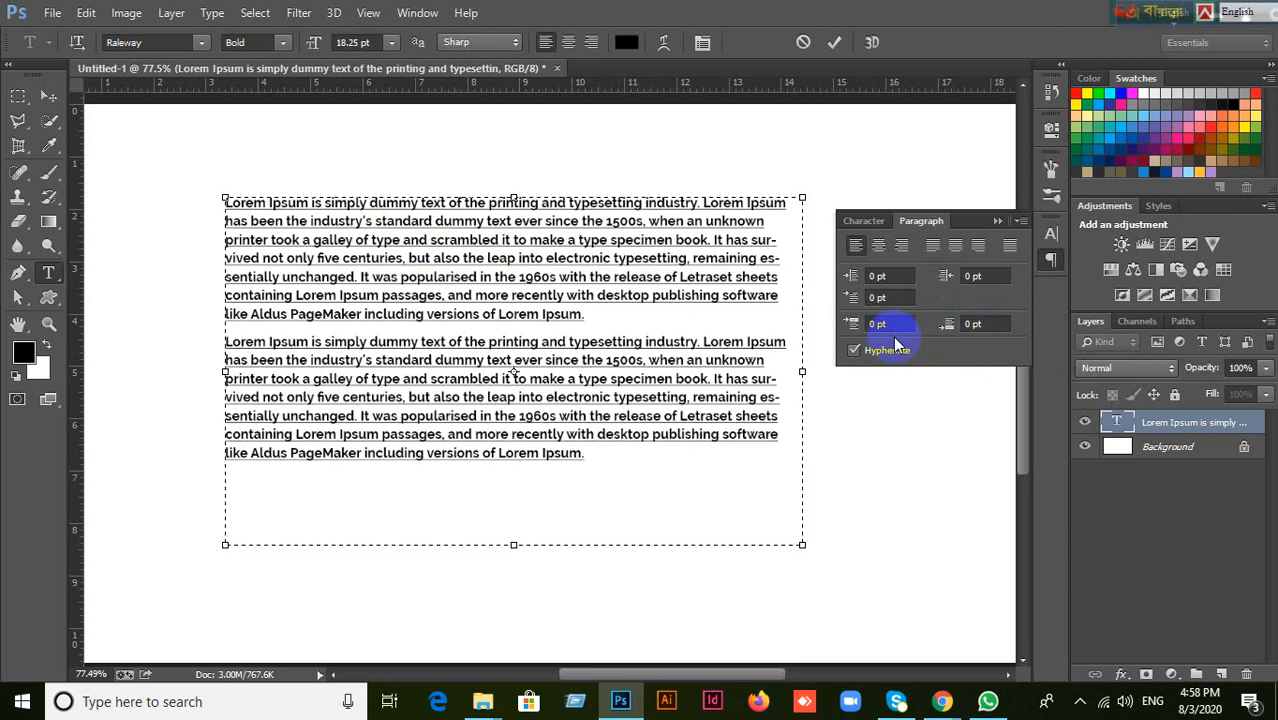
# Reapply 15 pt of space after the first paragraph, then discard the uncommitted spacing edits.
pyautogui.moveTo(971, 324); pyautogui.dragTo(914, 323)
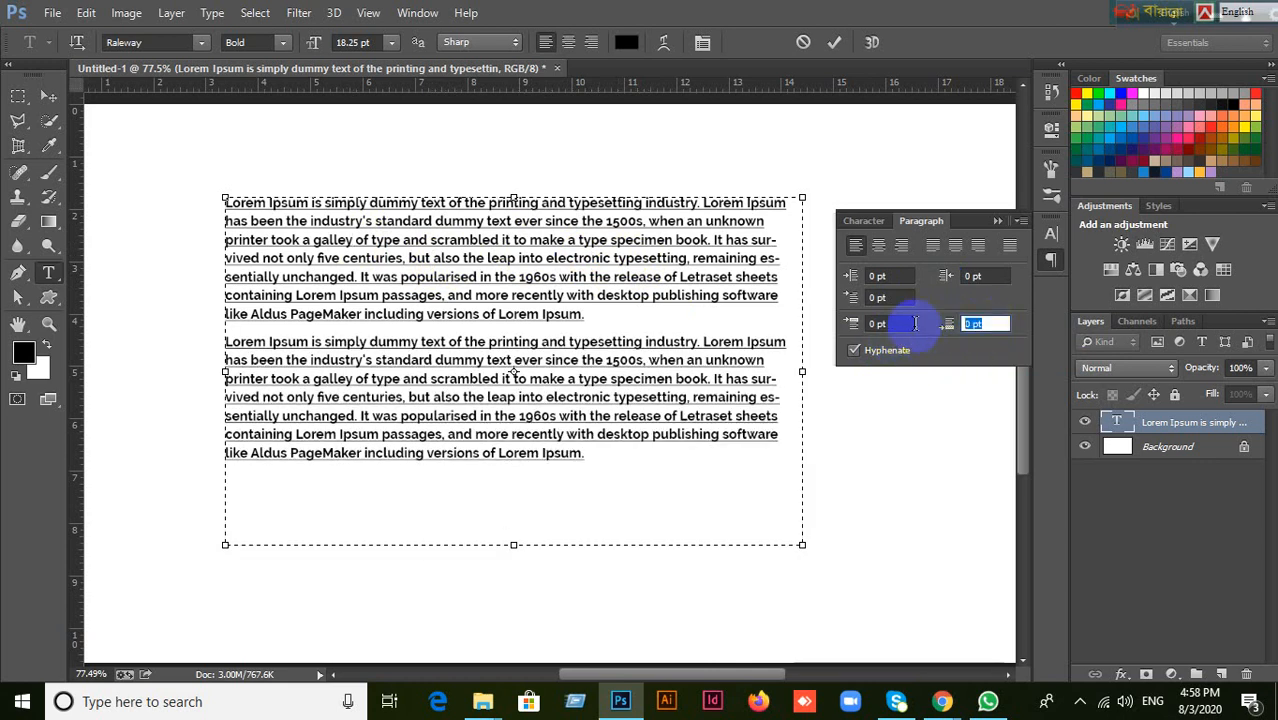
pyautogui.write('15')
pyautogui.press('Return')
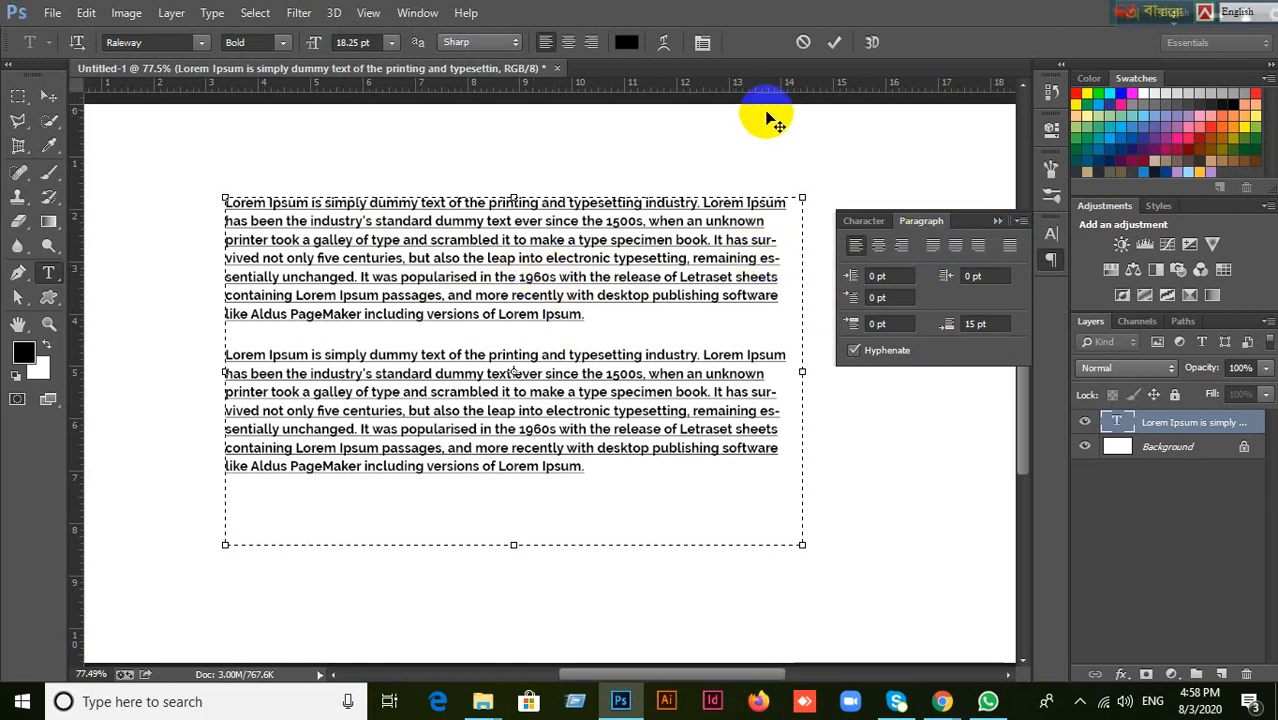
pyautogui.click(803, 45)
# Move the two-paragraph text block slightly to the right and up on the canvas.
pyautogui.press('v')
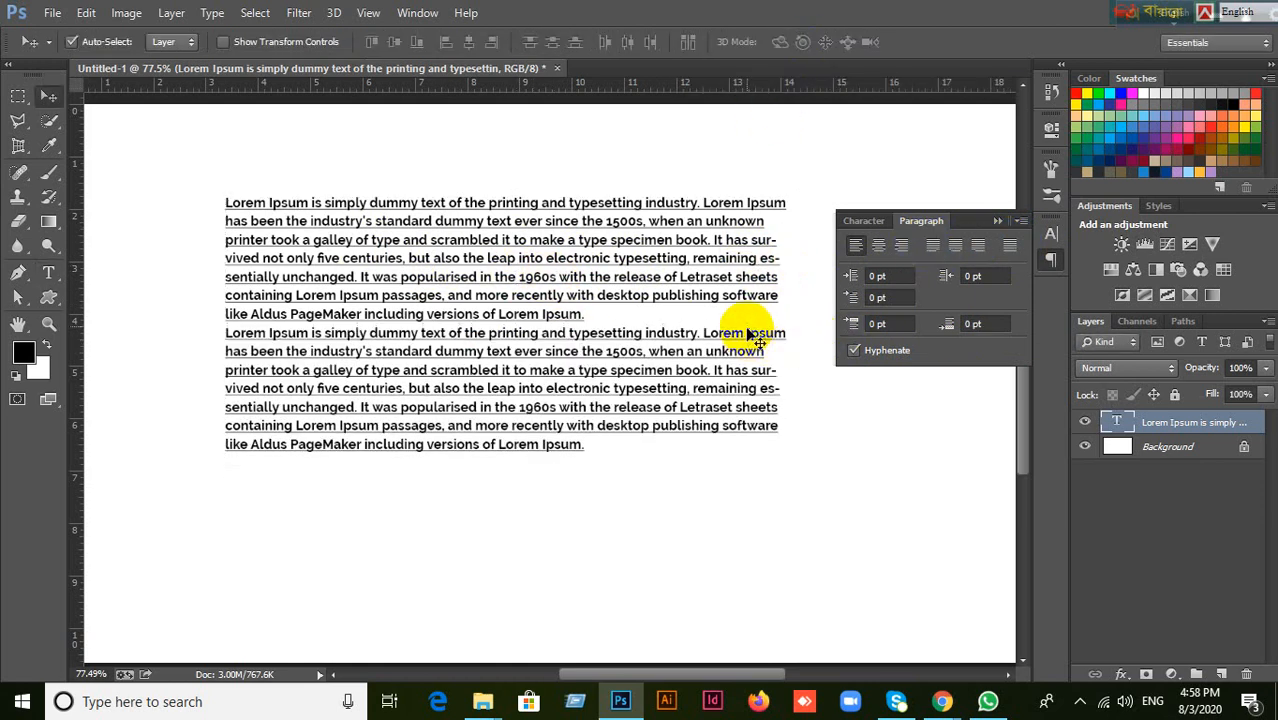
pyautogui.moveTo(736, 354); pyautogui.dragTo(729, 367)
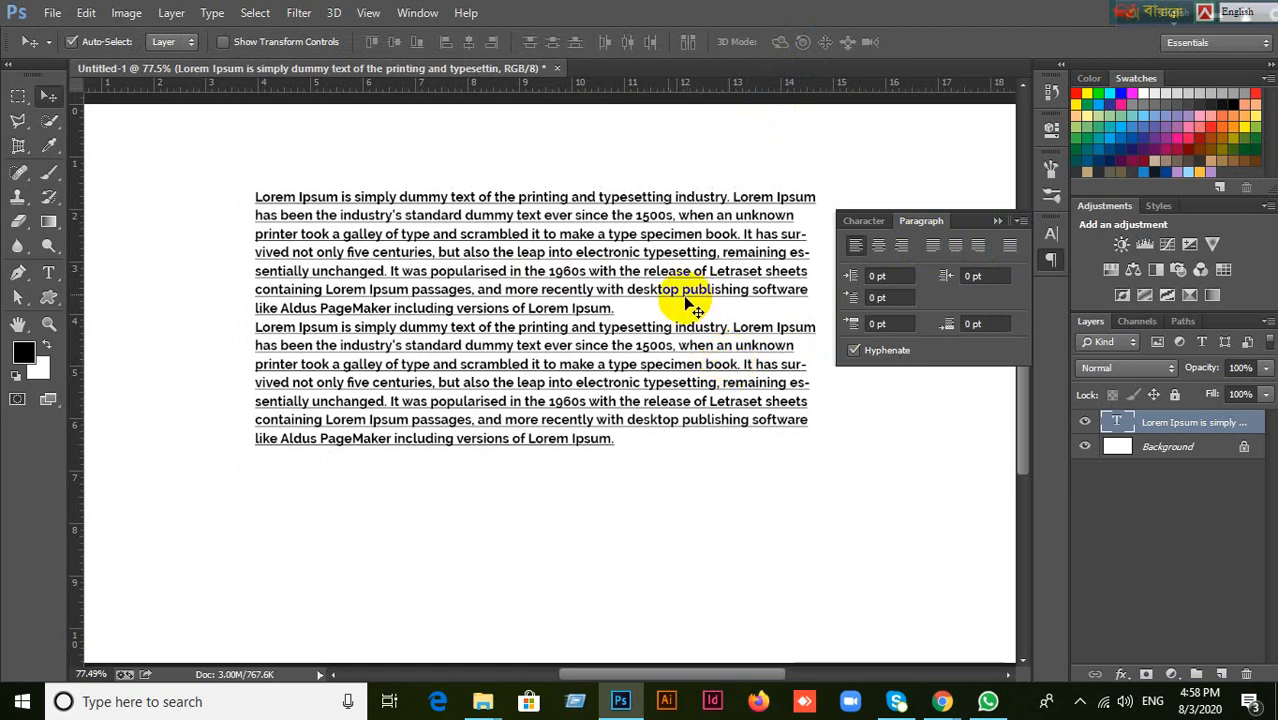
pyautogui.click(23, 102)
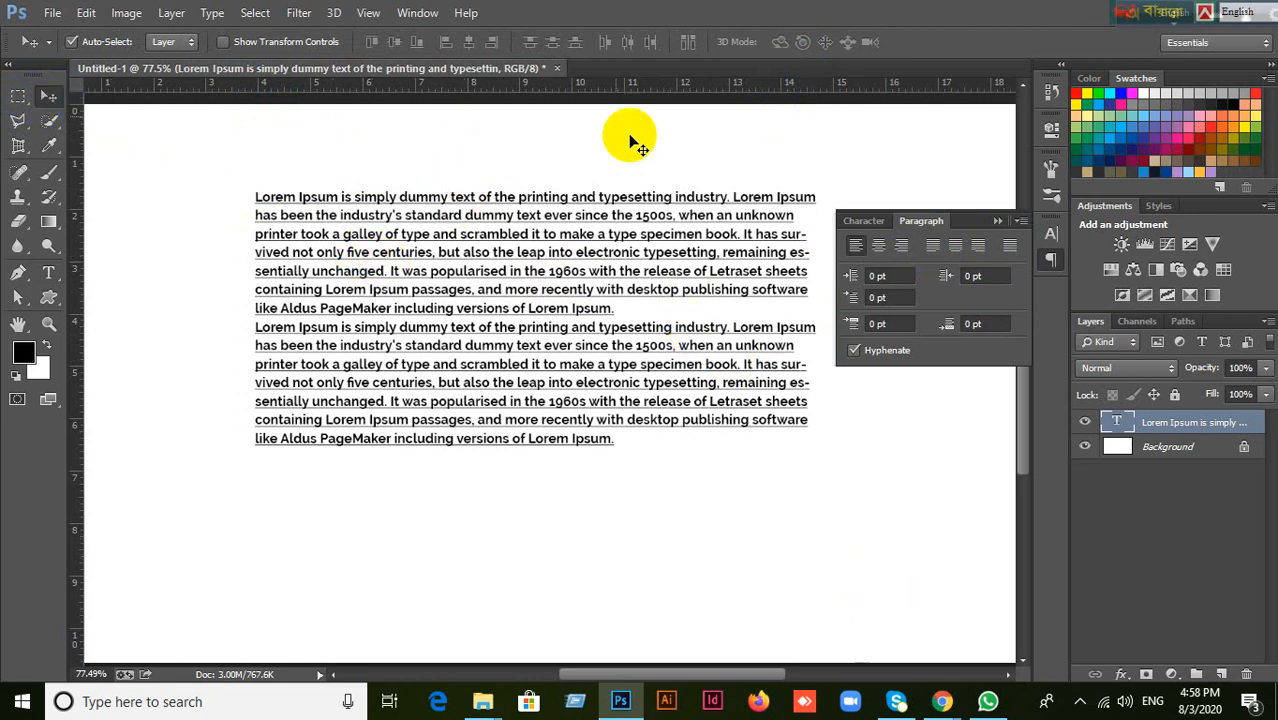
# Try a horizontal type mask on the empty canvas below the Lorem Ipsum paragraphs, then cancel it.
pyautogui.moveTo(48, 272); pyautogui.dragTo(162, 273)
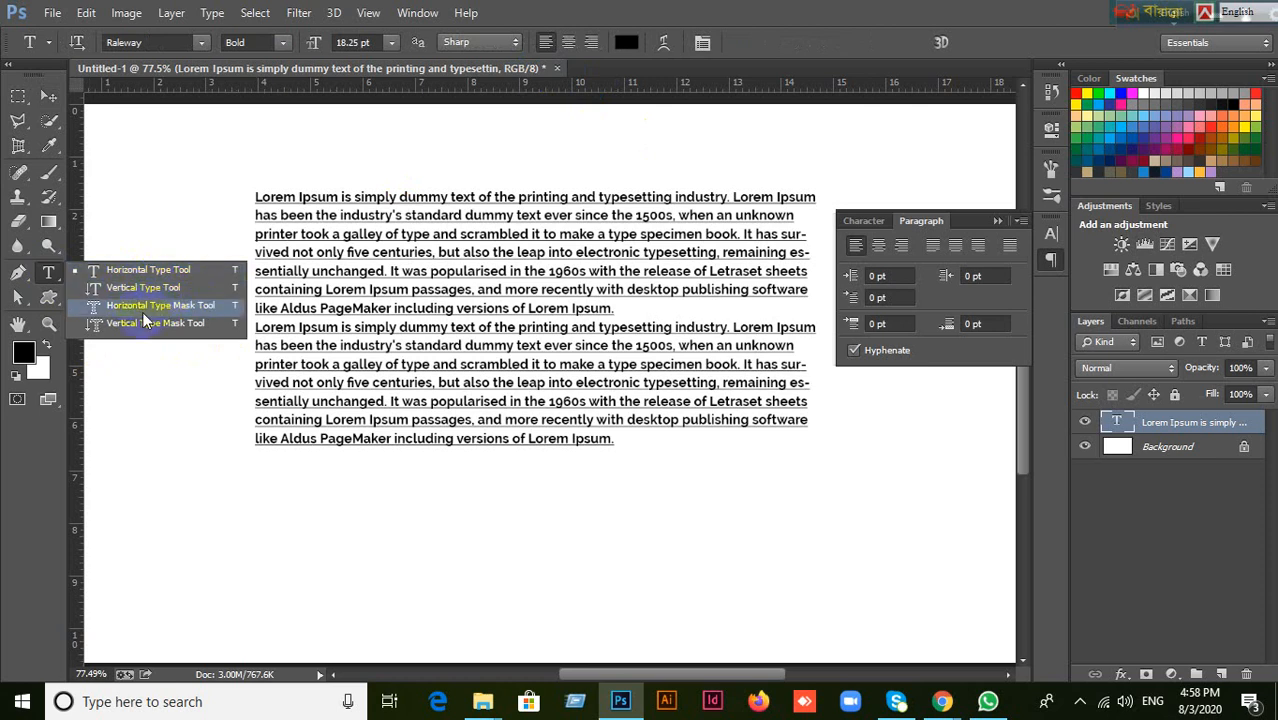
pyautogui.click(156, 307)
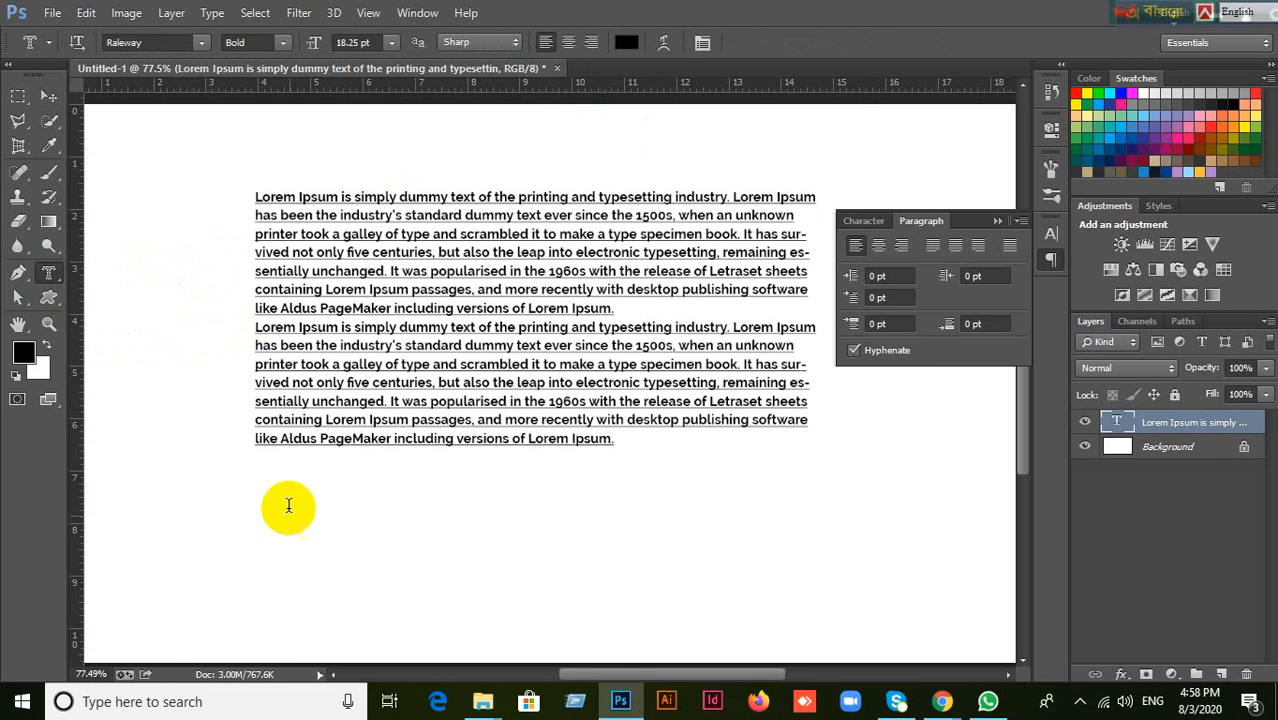
pyautogui.click(304, 541)
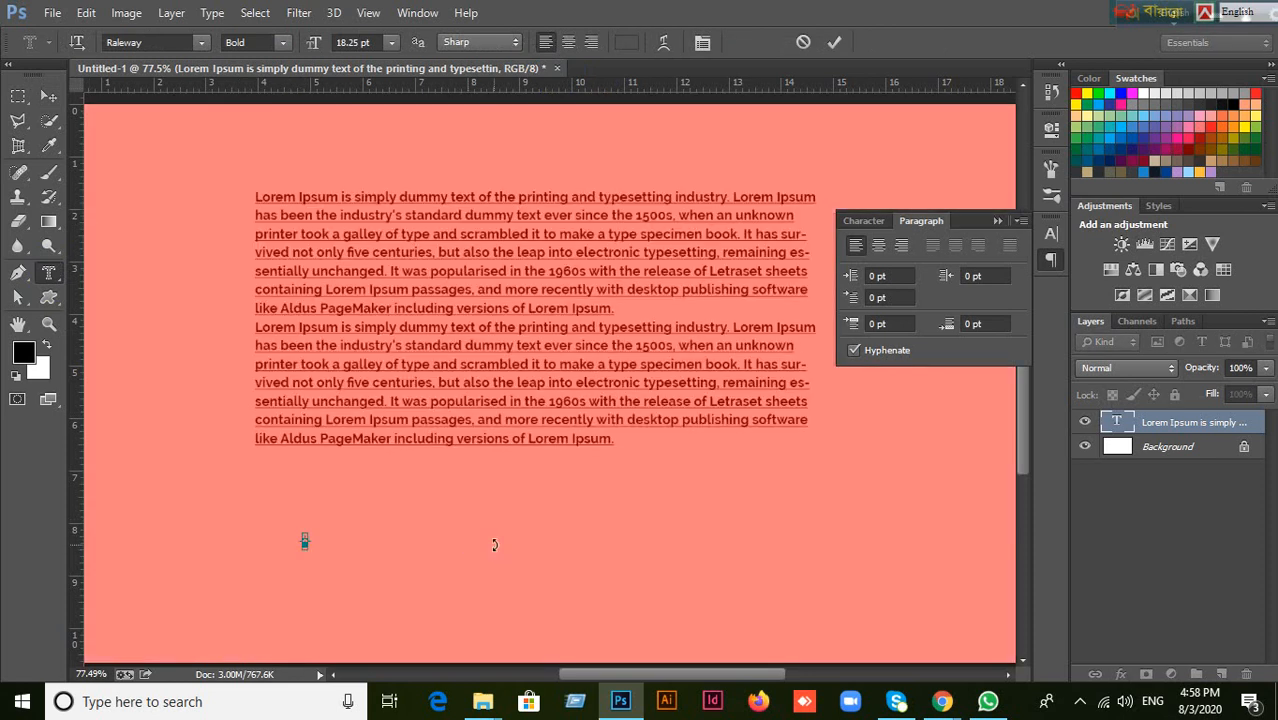
pyautogui.click(803, 41)
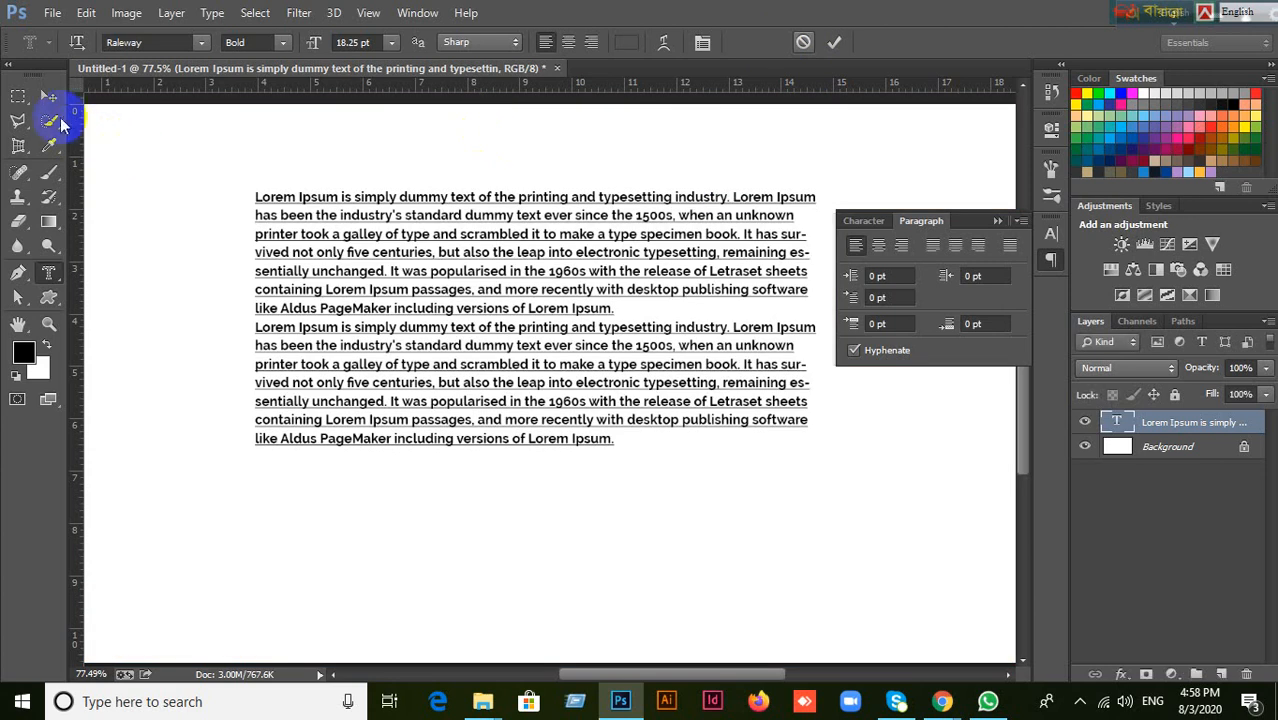
# Delete the Lorem Ipsum text layer and collapse the Paragraph settings.
pyautogui.click(48, 96)
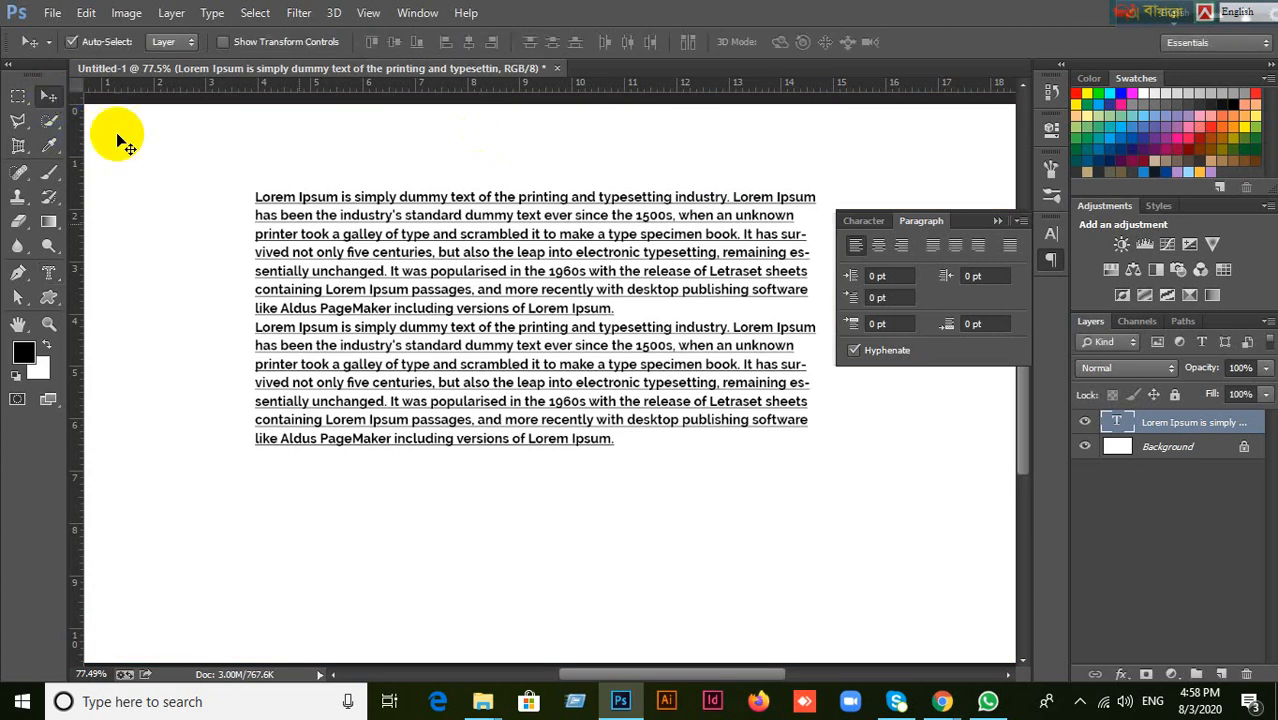
pyautogui.click(1246, 674)
pyautogui.click(706, 257)
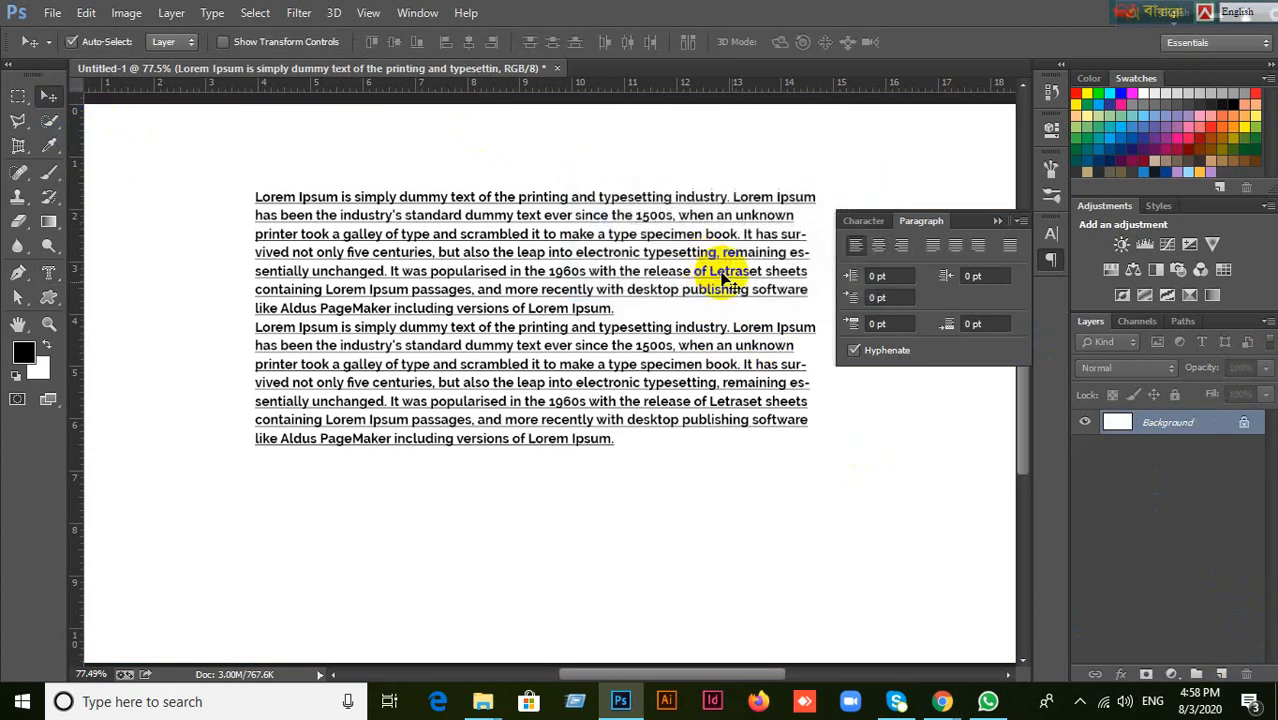
pyautogui.click(996, 221)
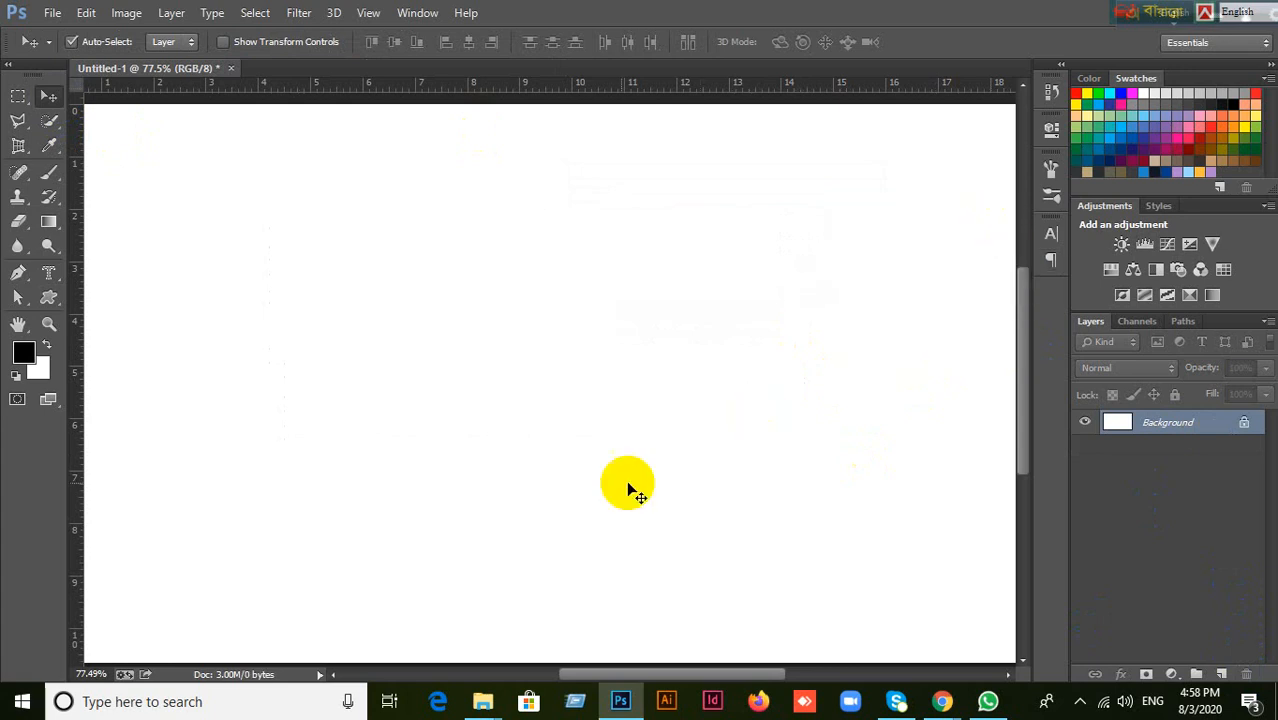
pyautogui.scroll(-4, 618, 473)
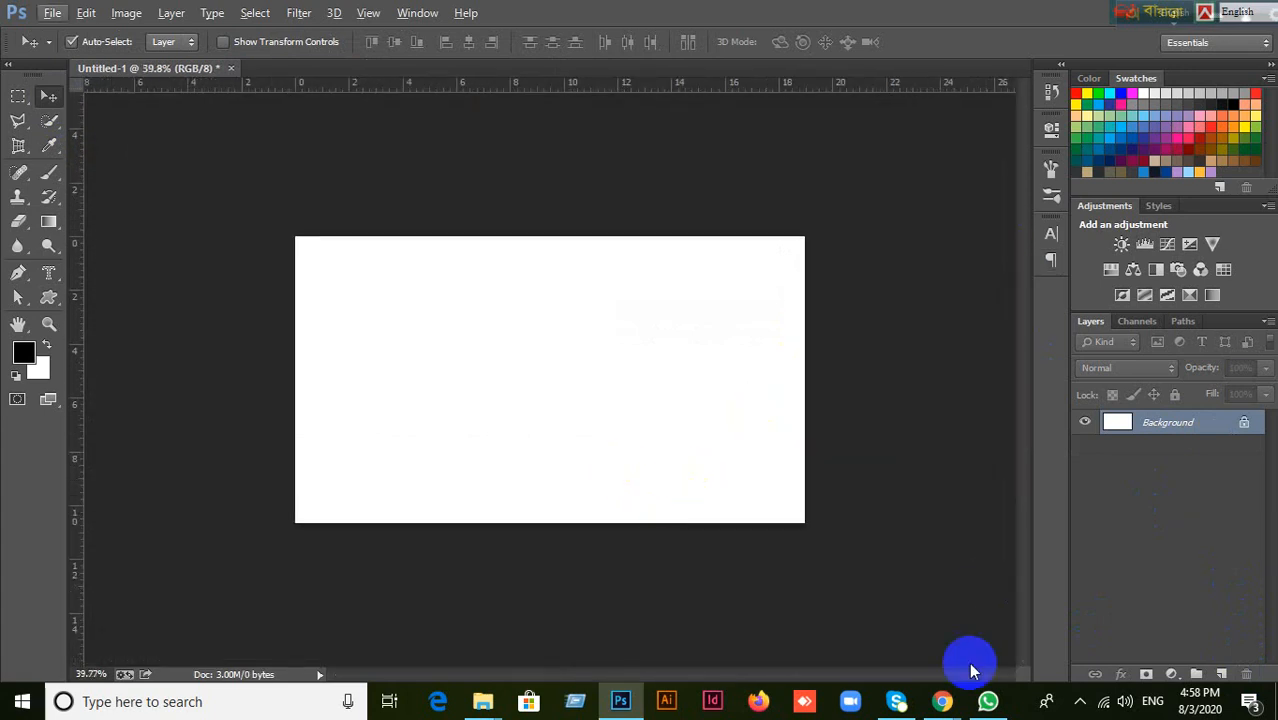
# Switch to Chrome and close the lipsum.com page.
pyautogui.moveTo(943, 701)
pyautogui.click(884, 645)
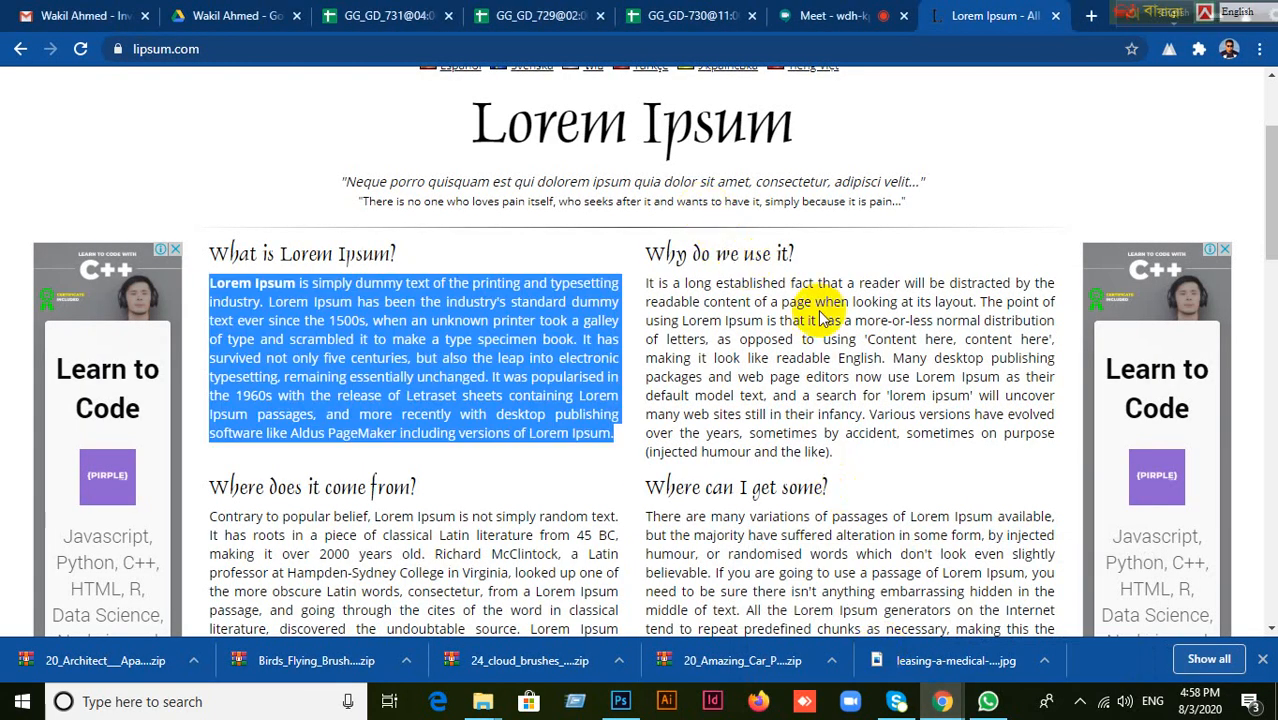
pyautogui.click(1143, 20)
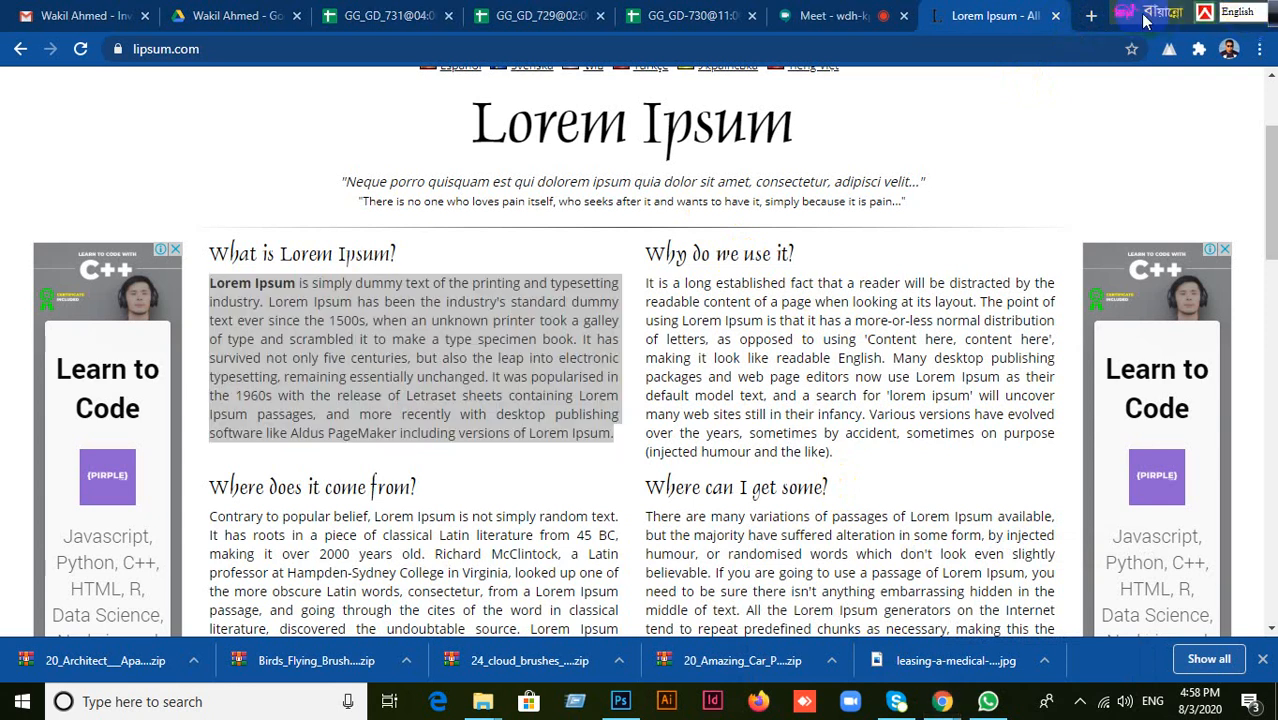
pyautogui.click(1008, 22)
pyautogui.click(1056, 16)
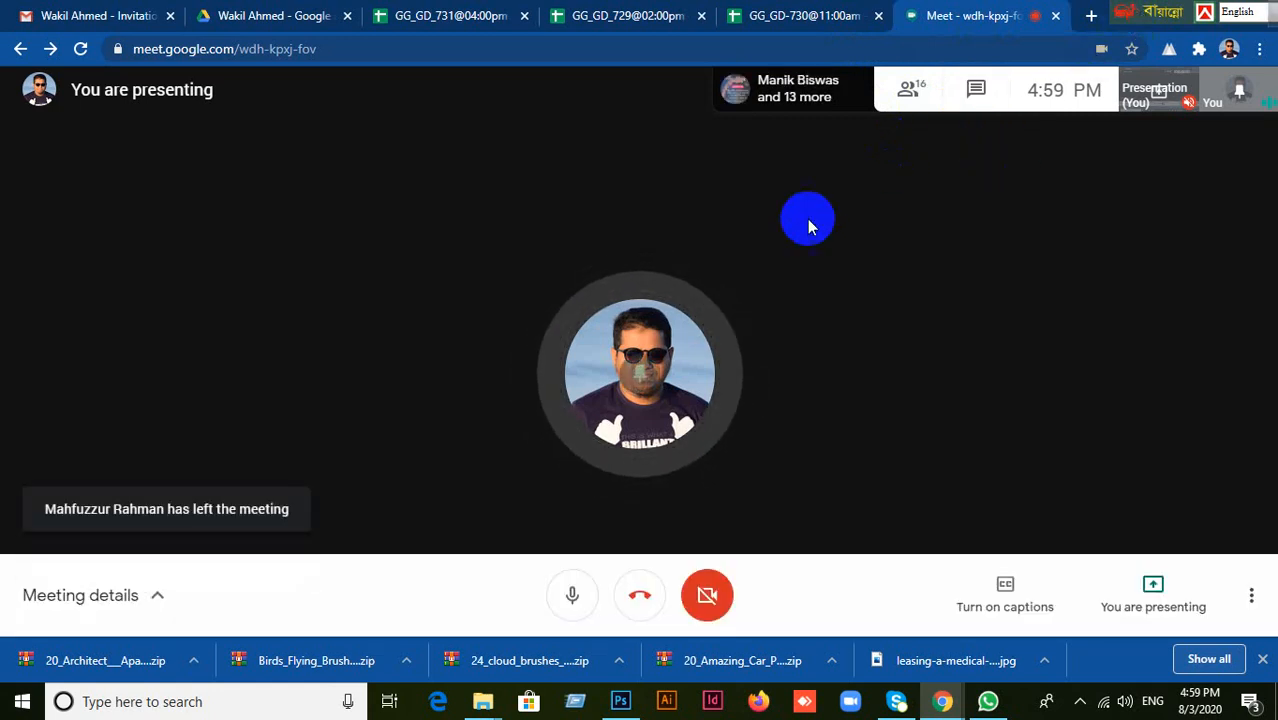
# In the GG_GD_731@04:00pm attendance sheet, set the first student's Class 19 attendance to Present.
pyautogui.click(489, 16)
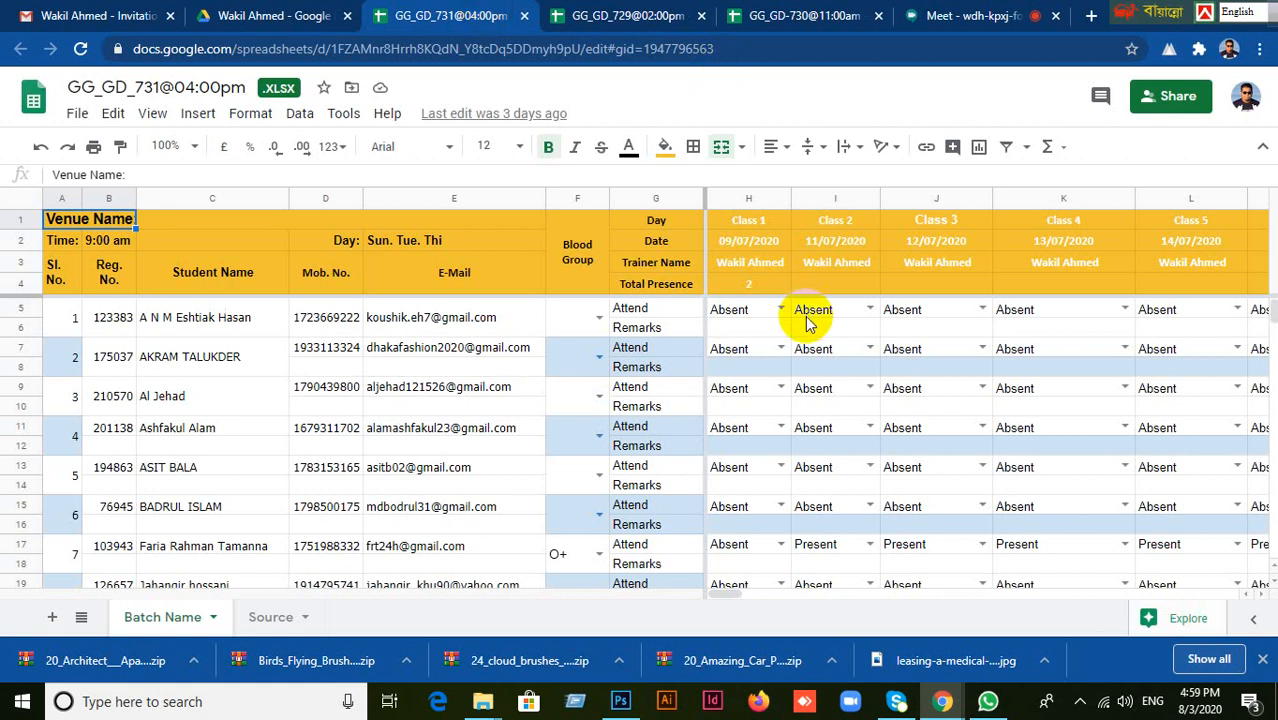
pyautogui.scroll(-3, 740, 450)
pyautogui.scroll(3, 765, 568)
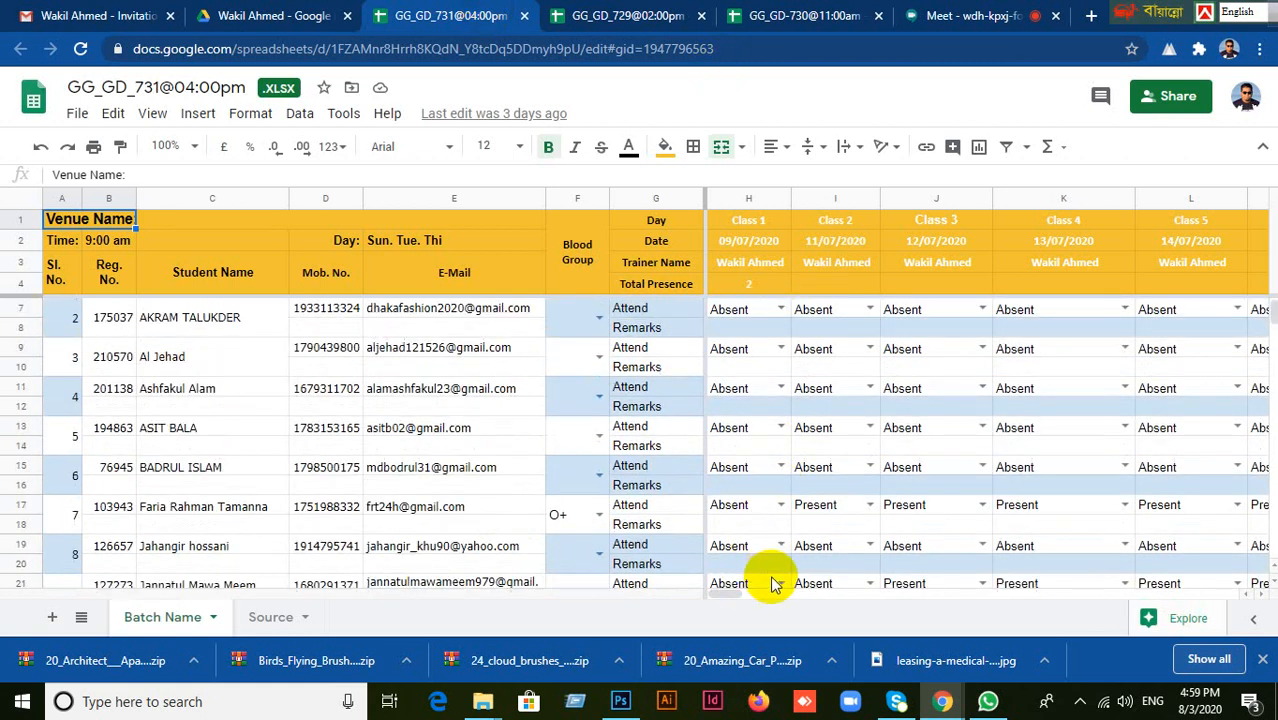
pyautogui.moveTo(727, 594); pyautogui.dragTo(836, 598)
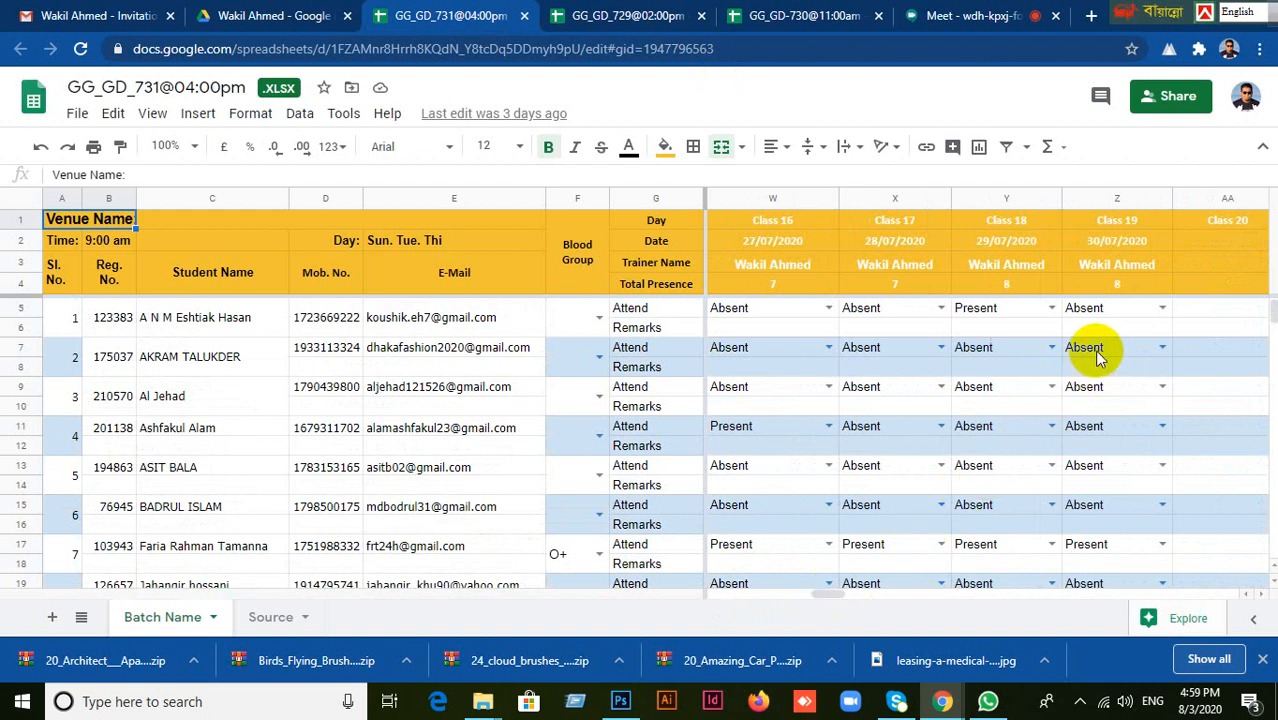
pyautogui.click(1140, 312)
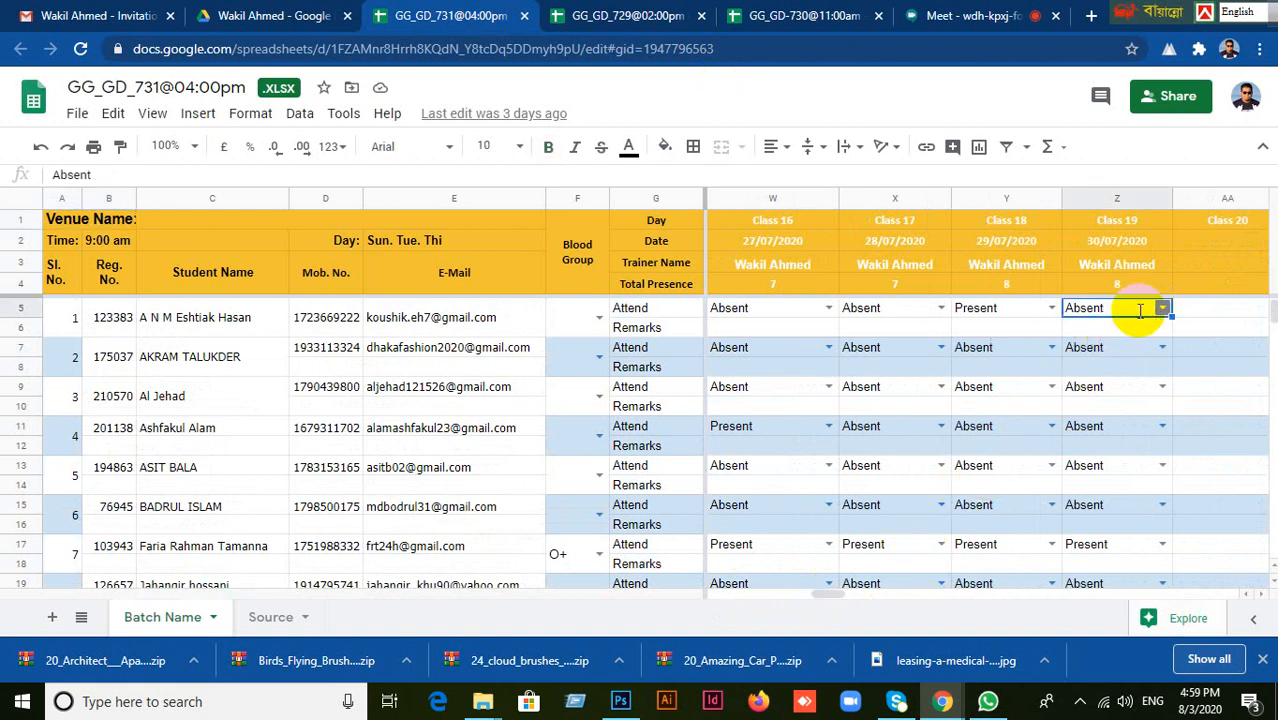
pyautogui.doubleClick(1135, 313)
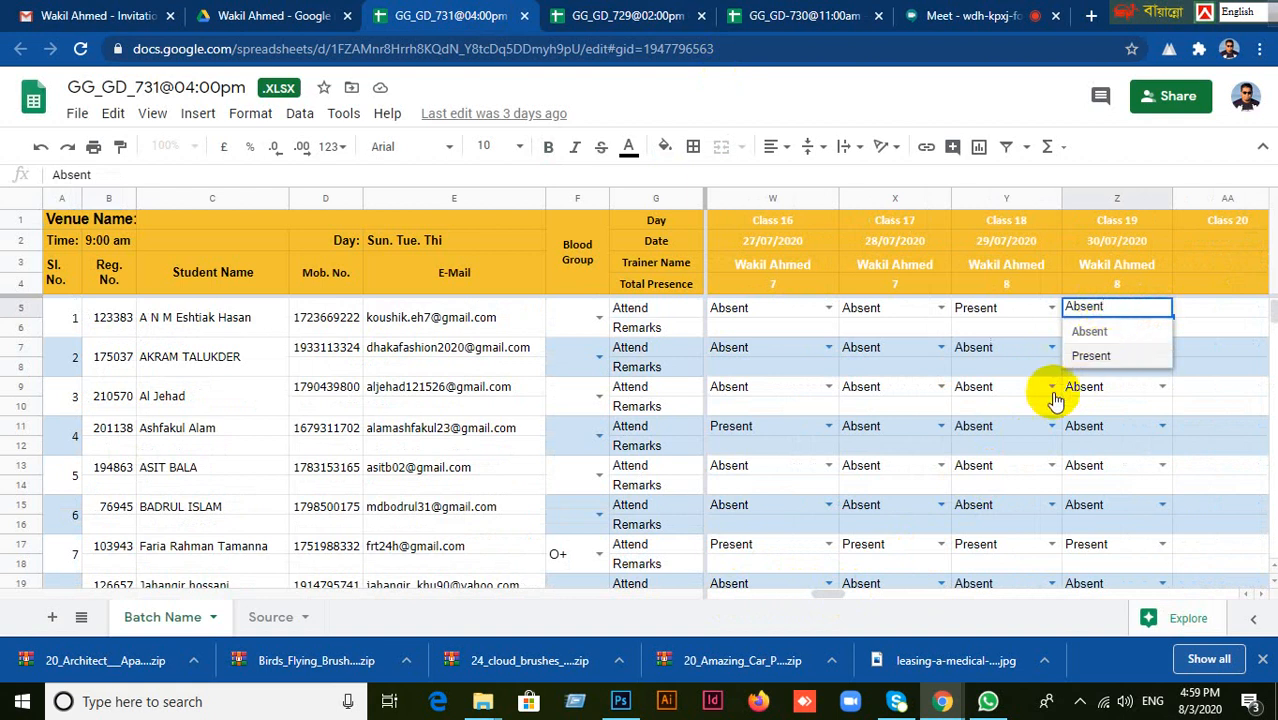
pyautogui.click(1094, 356)
# Go down the student list from the second to the seventh student for the roll call.
pyautogui.click(1097, 357)
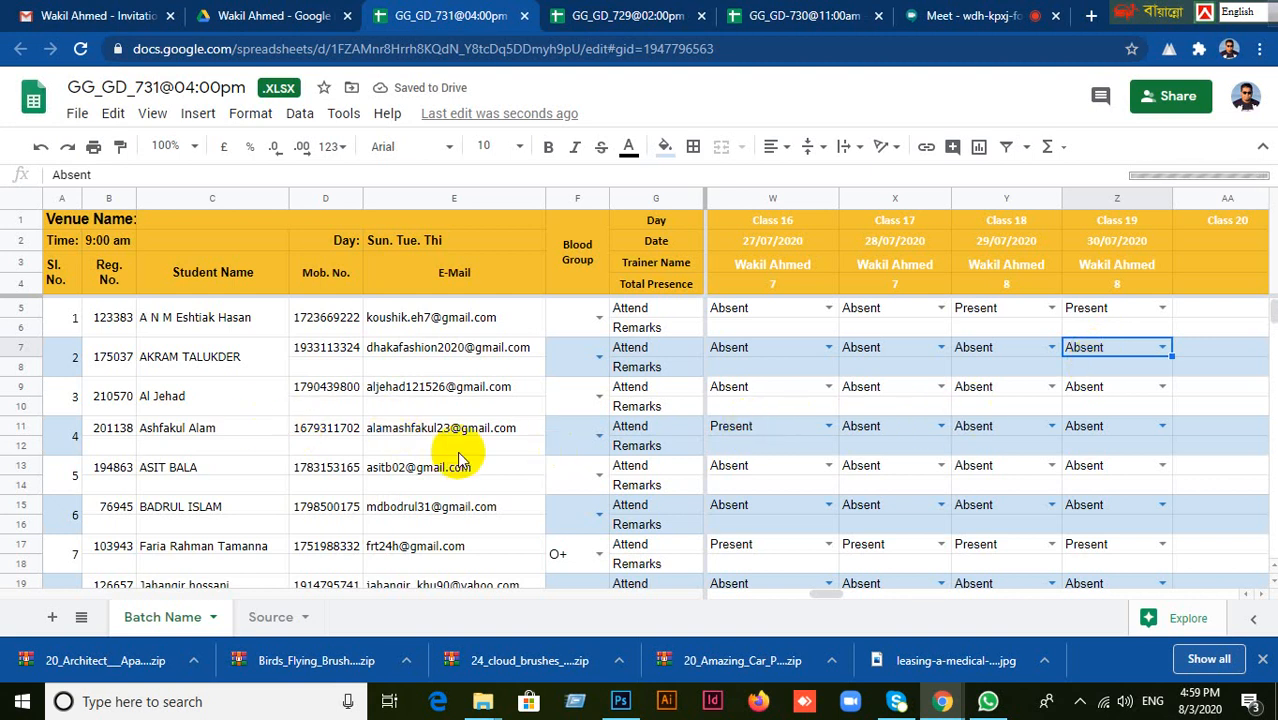
pyautogui.click(190, 430)
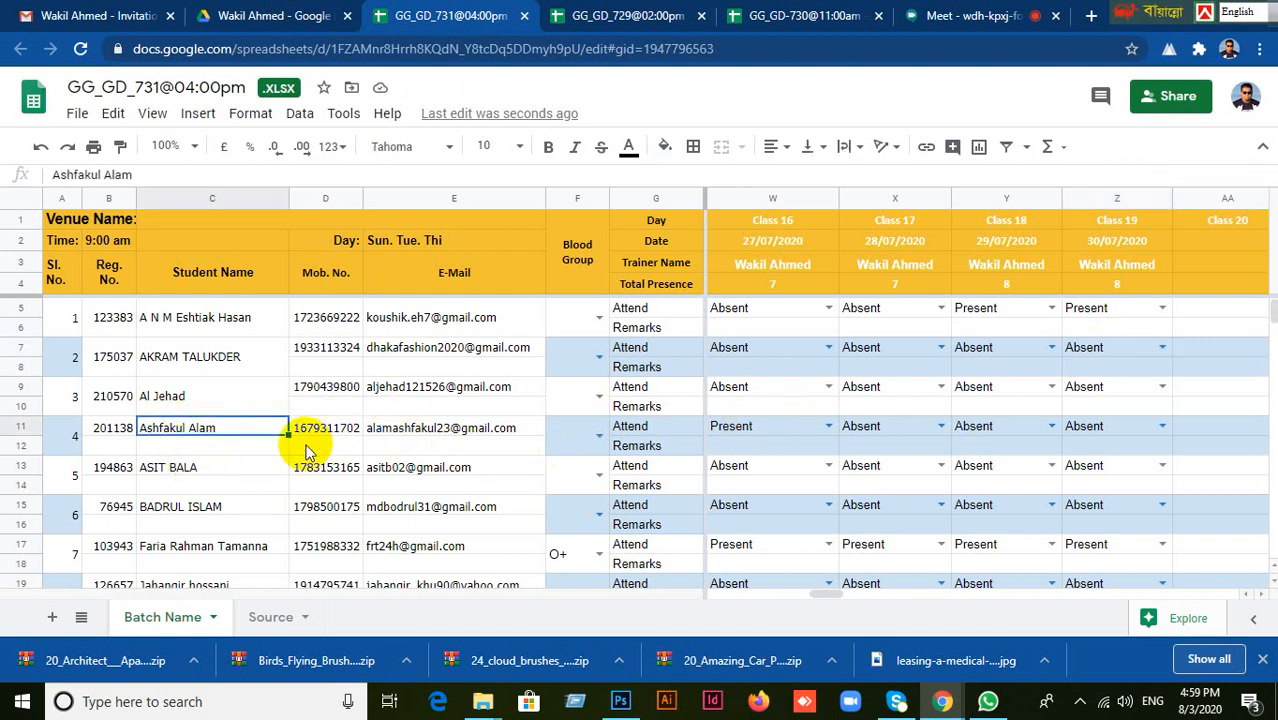
pyautogui.click(163, 476)
pyautogui.click(177, 512)
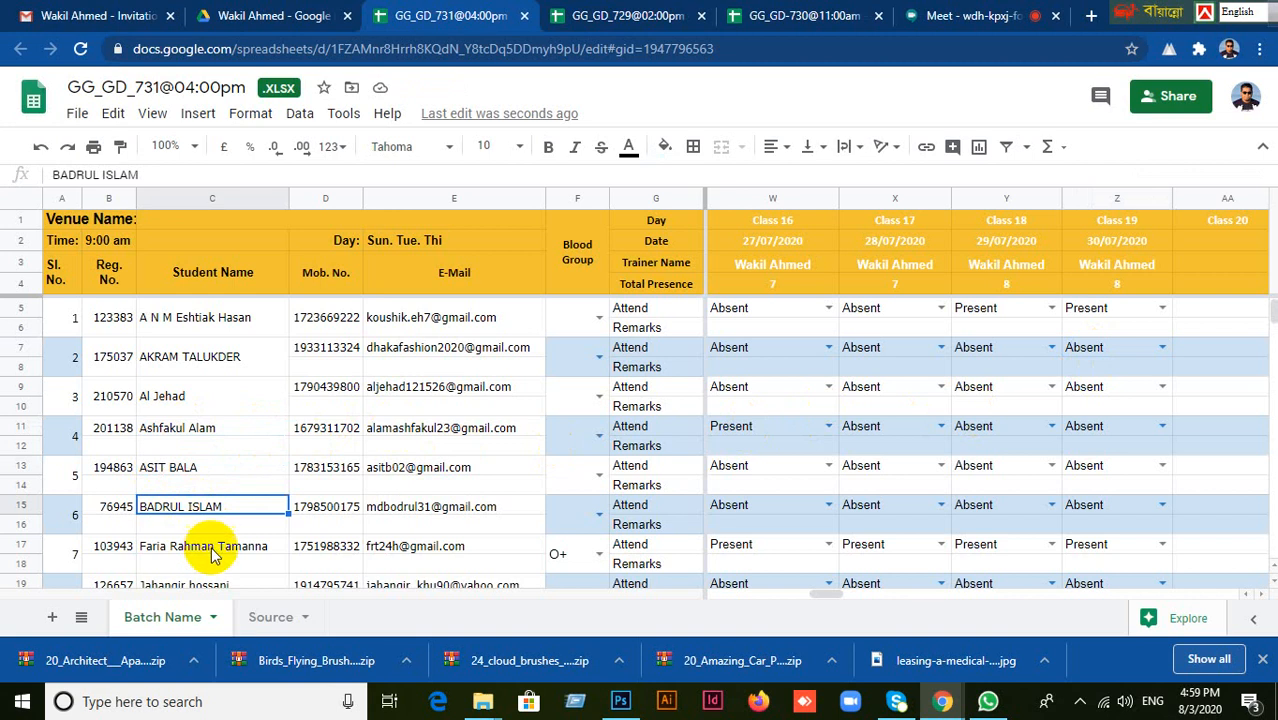
pyautogui.click(207, 557)
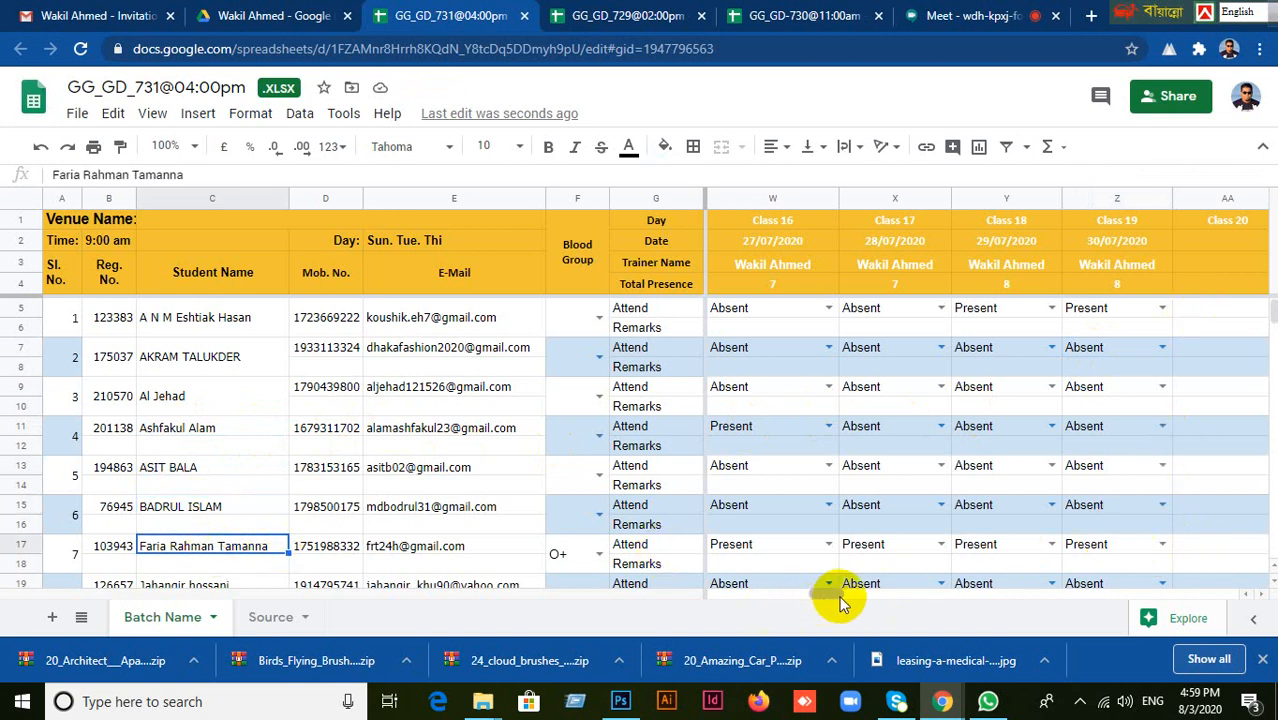
# Set the Class 20 date to 03/08/2020 and copy the trainer name over from Class 19.
pyautogui.moveTo(833, 596)
pyautogui.mouseDown()
pyautogui.moveTo(876, 591)
pyautogui.moveTo(844, 592)
pyautogui.mouseUp()
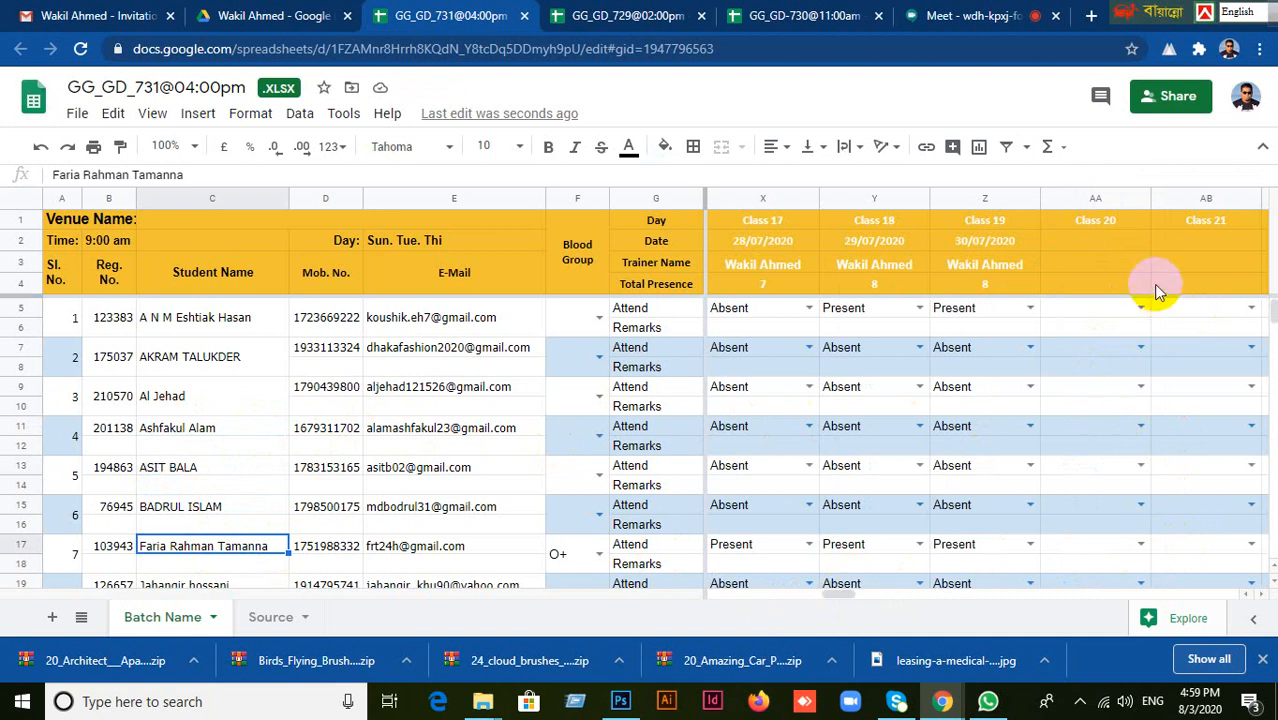
pyautogui.click(1108, 241)
pyautogui.doubleClick(1110, 240)
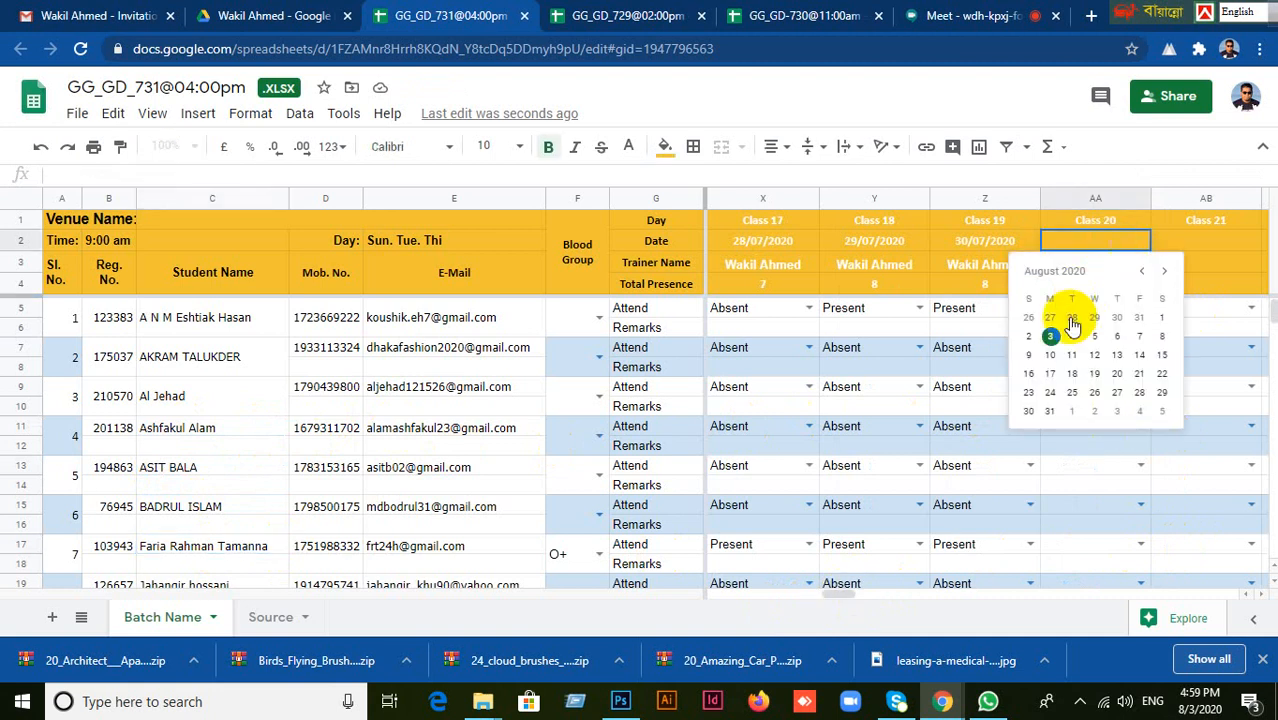
pyautogui.click(1048, 333)
pyautogui.click(998, 265)
pyautogui.moveTo(1040, 271); pyautogui.dragTo(1112, 286)
pyautogui.click(1103, 286)
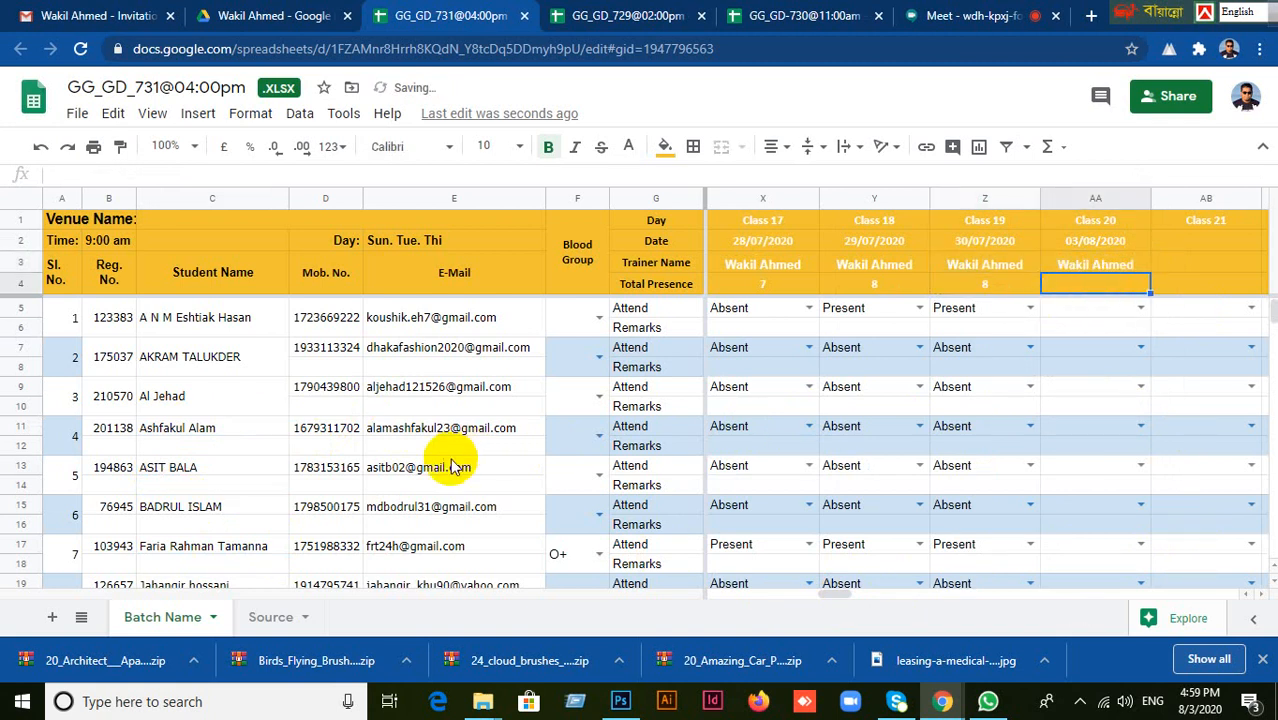
# Mark the seventh student as Present for Class 20.
pyautogui.click(200, 548)
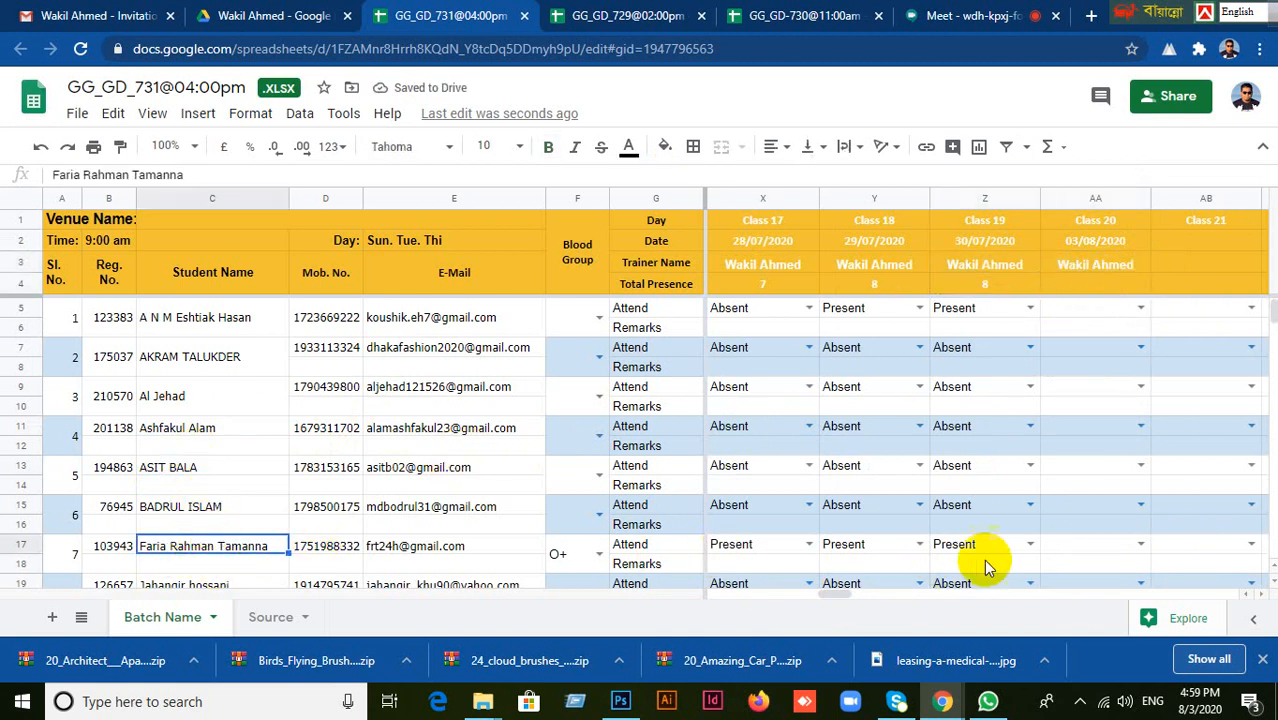
pyautogui.click(1063, 548)
pyautogui.click(1140, 544)
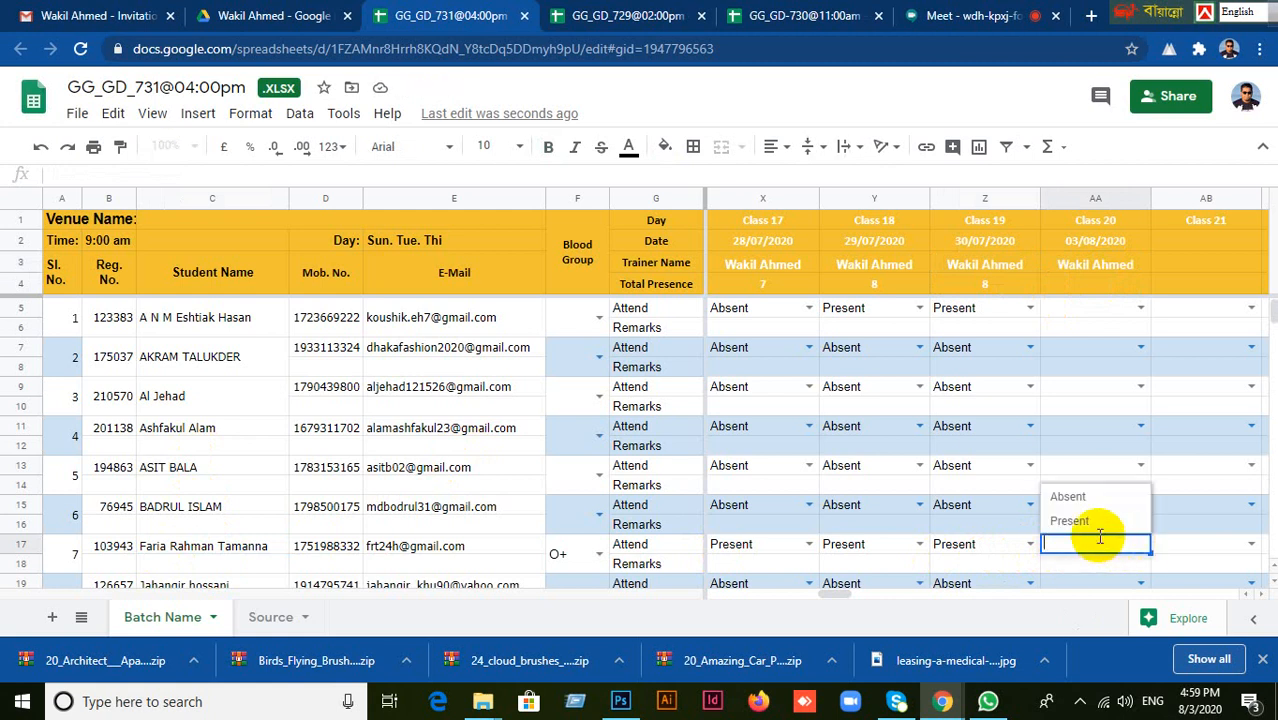
pyautogui.click(1070, 521)
# Call the eighth and ninth students, marking the ninth as Present for Class 20.
pyautogui.scroll(-3, 1086, 445)
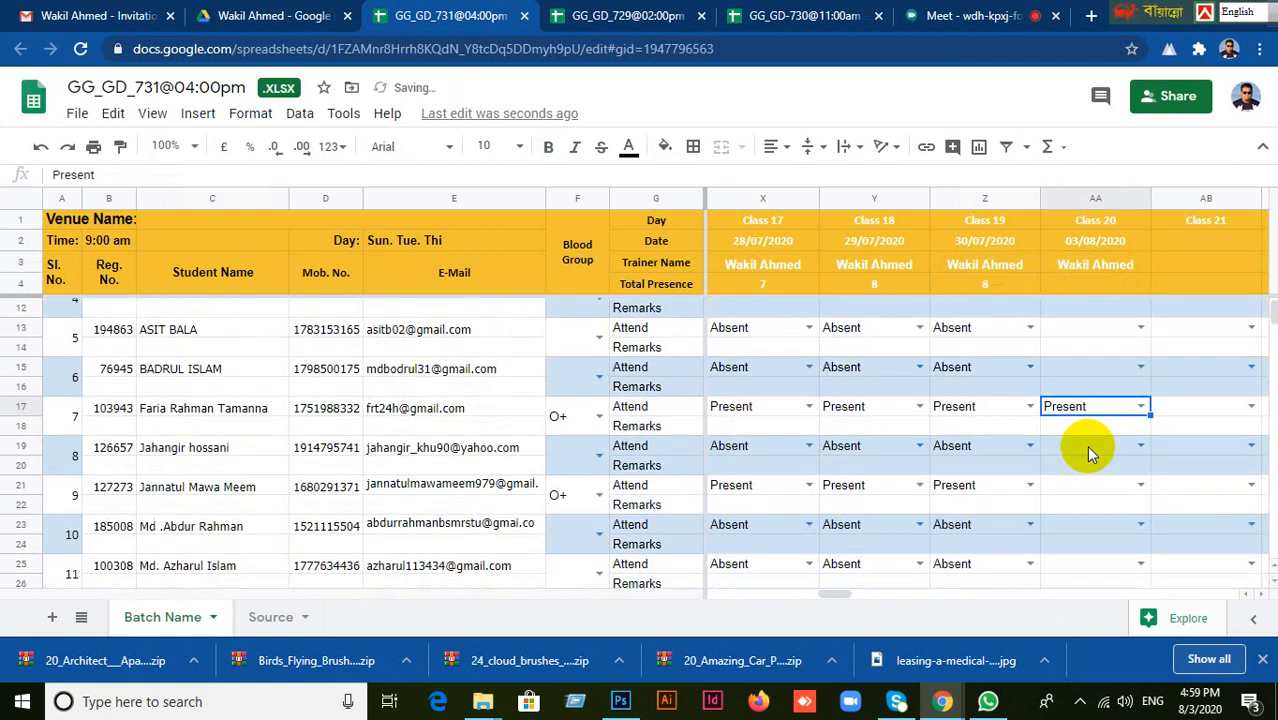
pyautogui.click(197, 450)
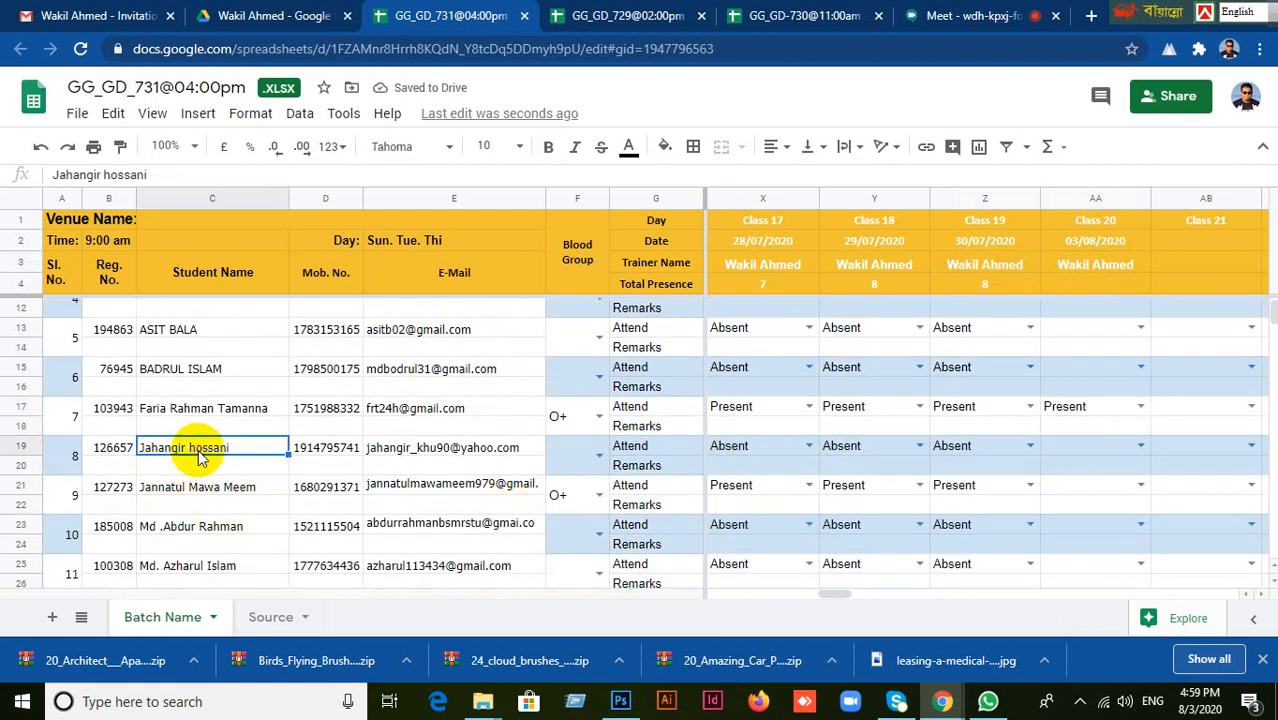
pyautogui.click(210, 490)
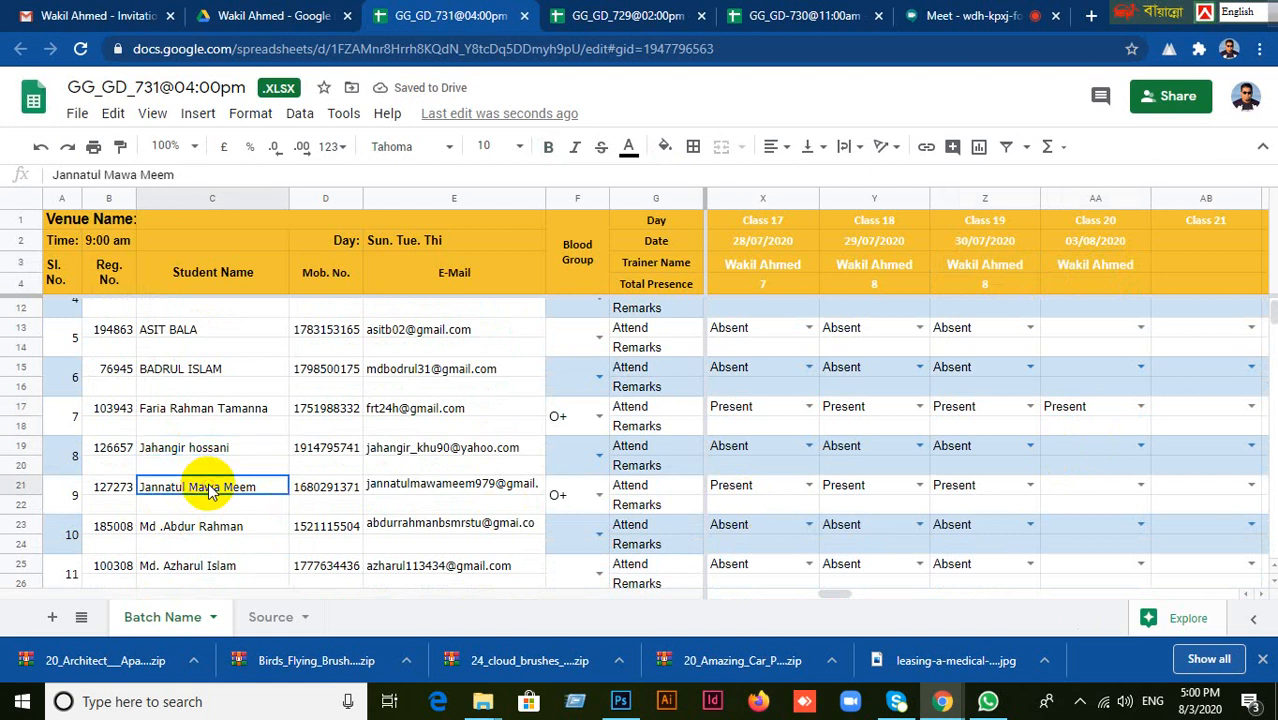
pyautogui.click(1104, 489)
pyautogui.click(1141, 485)
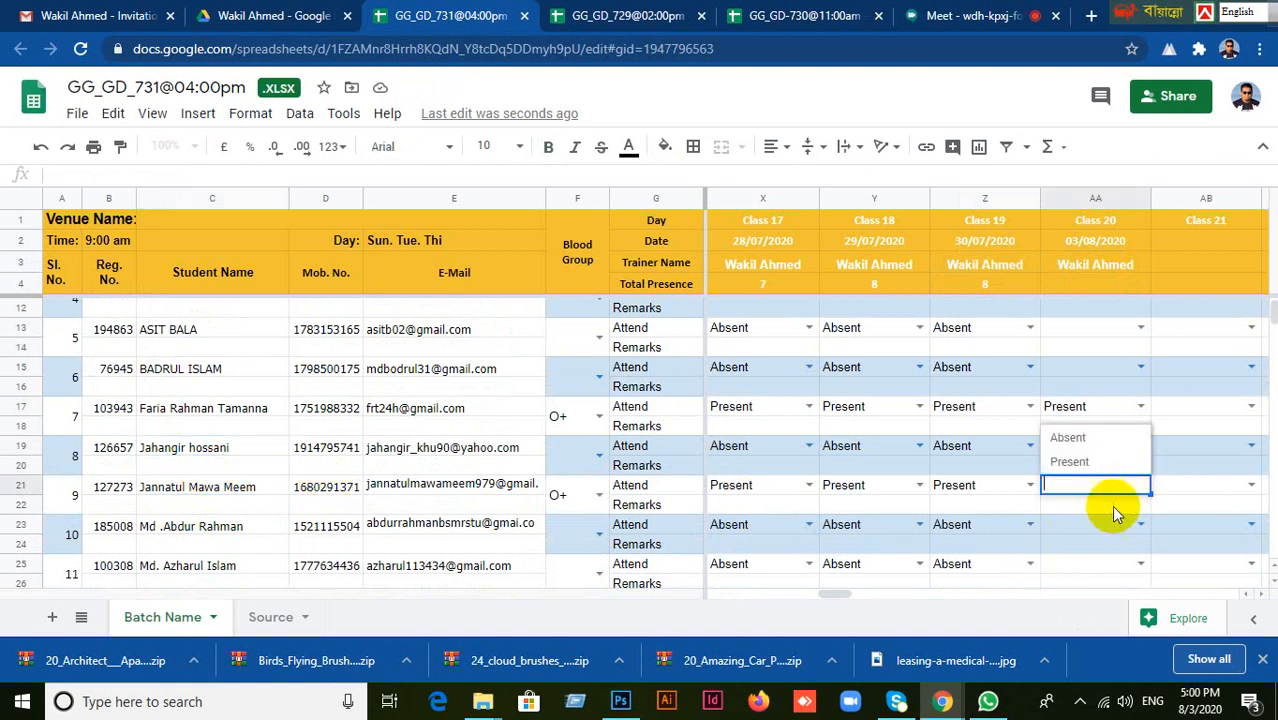
pyautogui.click(1070, 463)
# Check the full participant list of the Google Meet call for attending students.
pyautogui.click(970, 16)
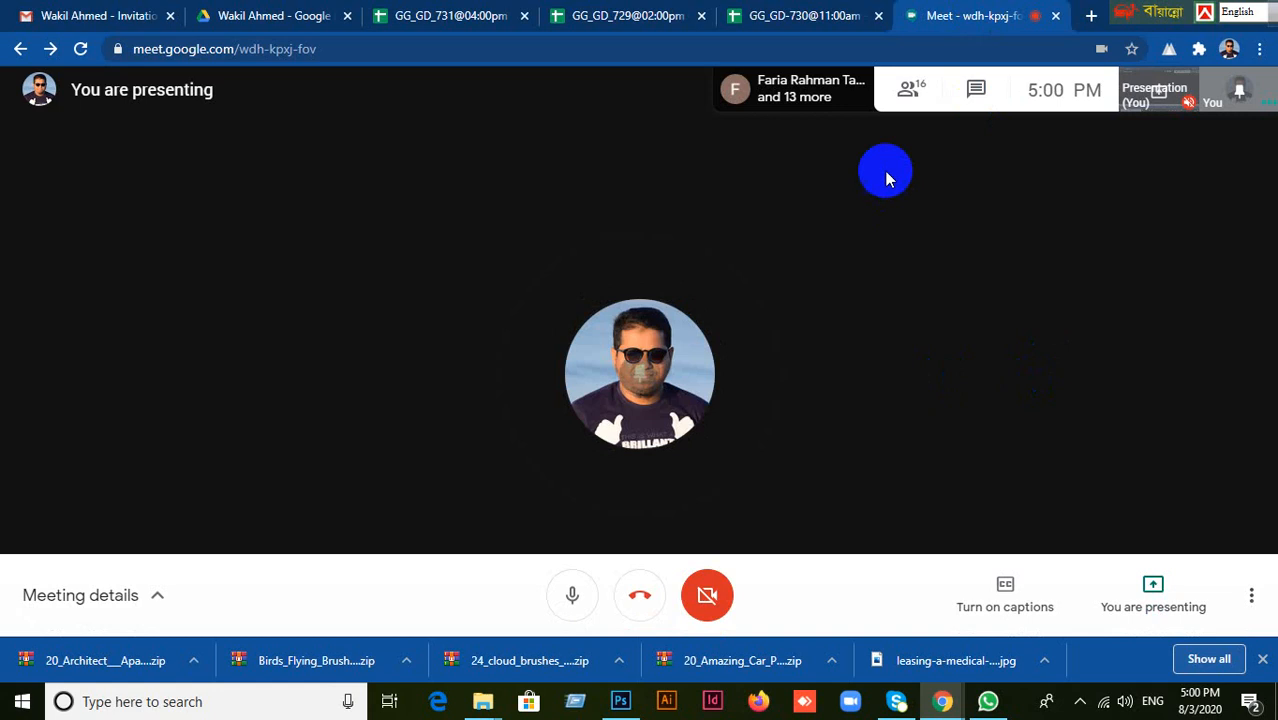
pyautogui.click(915, 100)
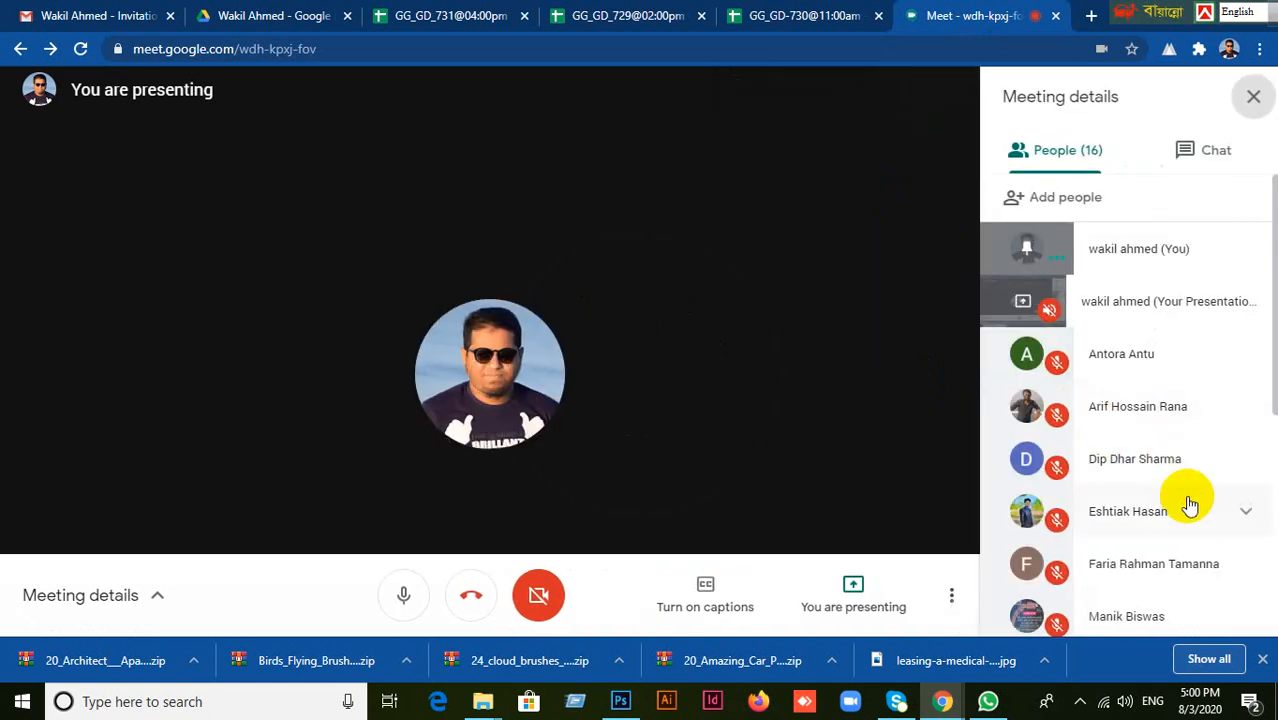
pyautogui.scroll(-3, 1190, 510)
pyautogui.scroll(-3, 1207, 537)
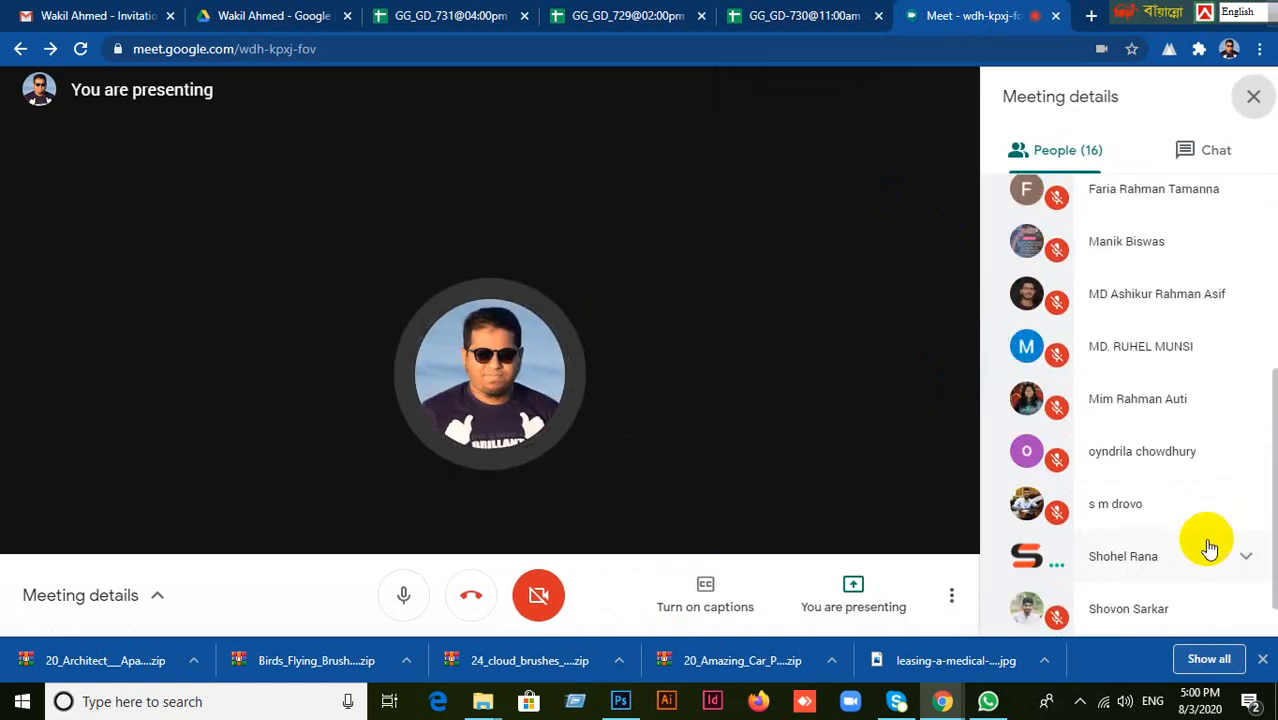
pyautogui.scroll(-1, 1207, 549)
pyautogui.scroll(6, 1198, 555)
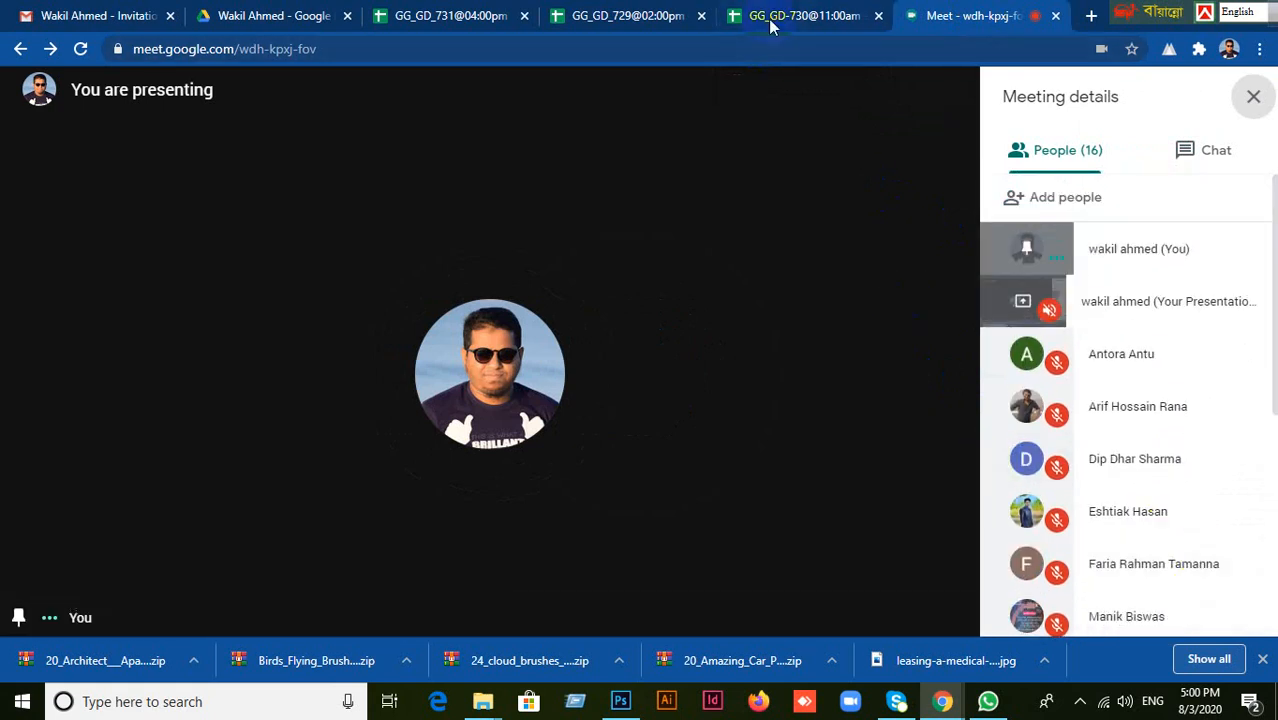
# Return to the GG_GD_731@04:00pm sheet and set the ninth student's Class 20 attendance to Absent.
pyautogui.click(477, 24)
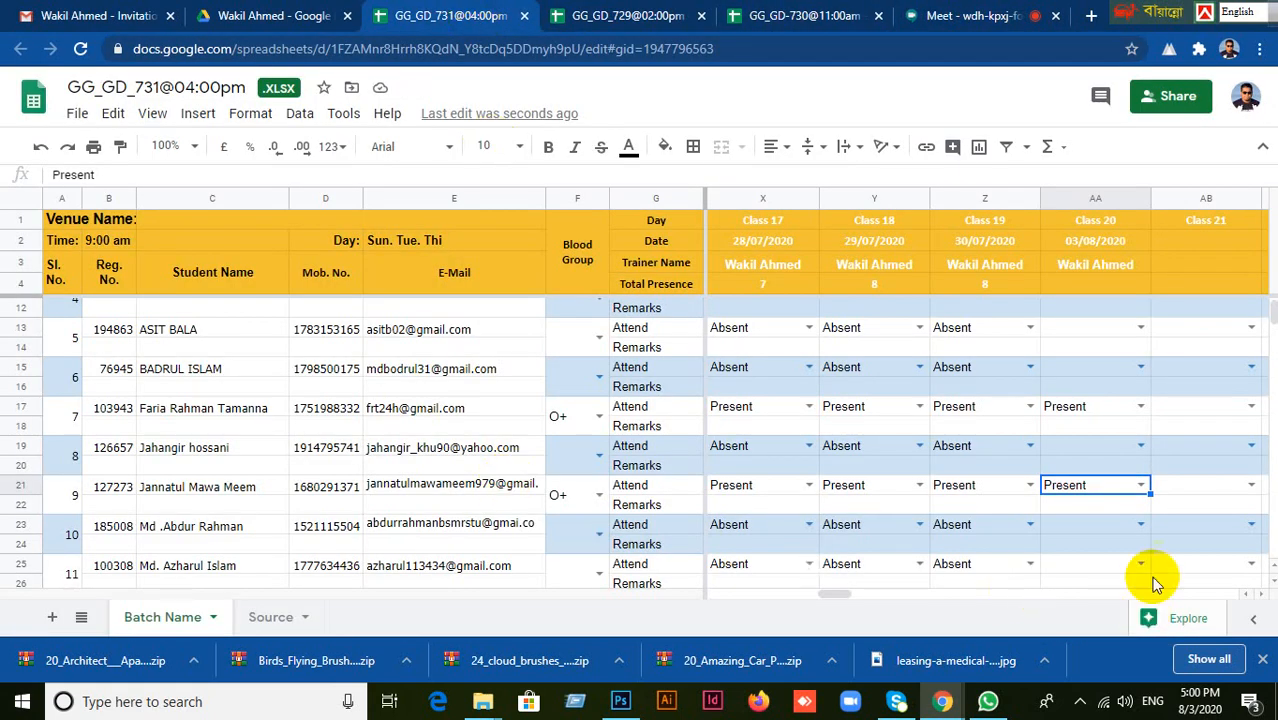
pyautogui.doubleClick(1136, 485)
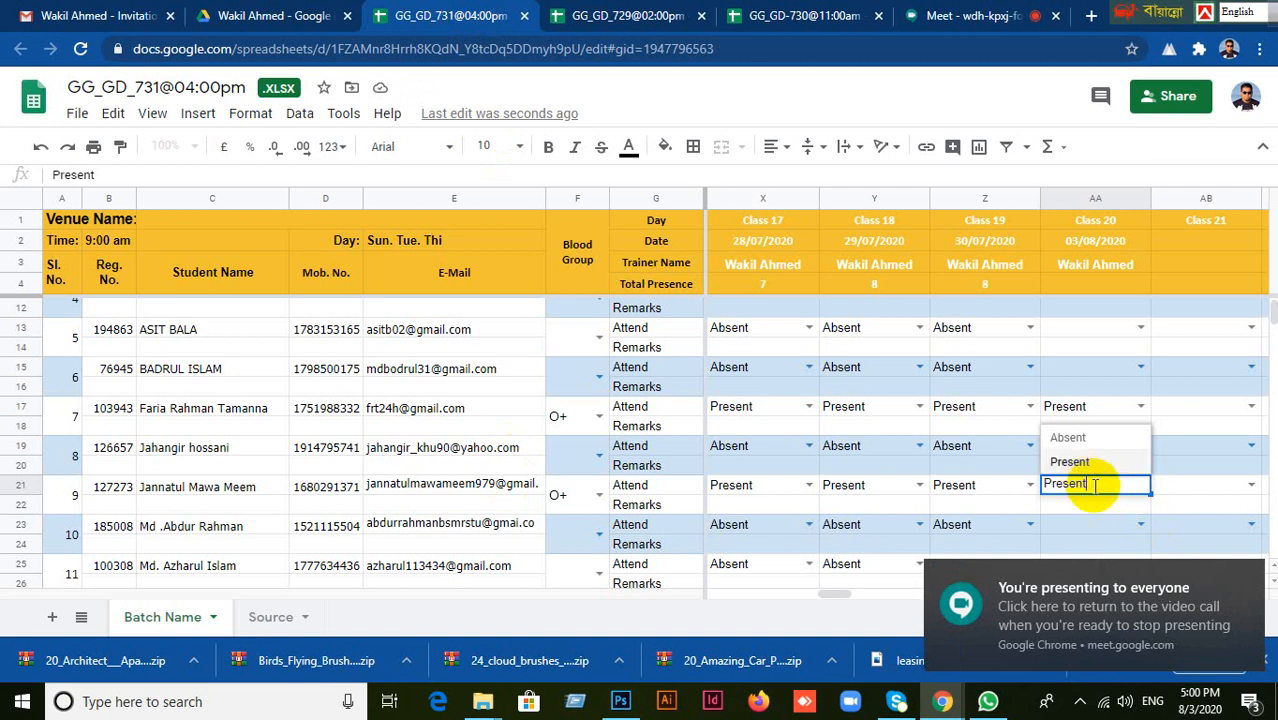
pyautogui.click(1068, 437)
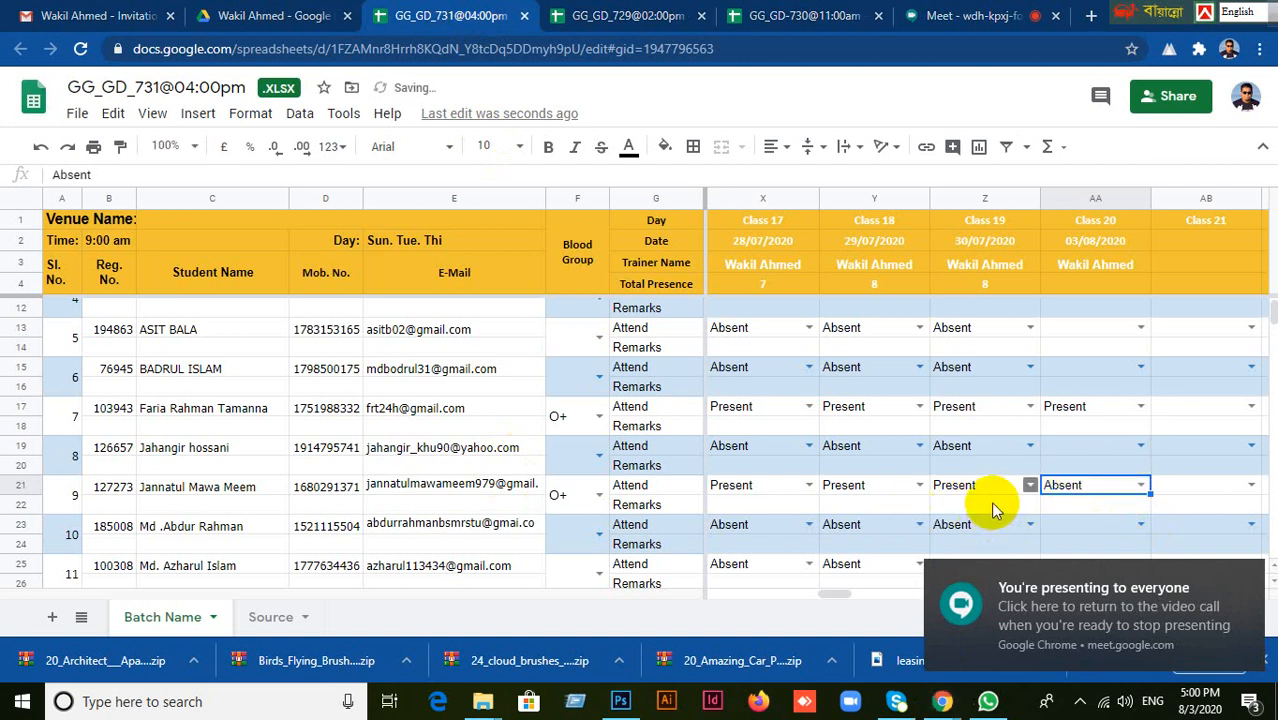
pyautogui.click(840, 490)
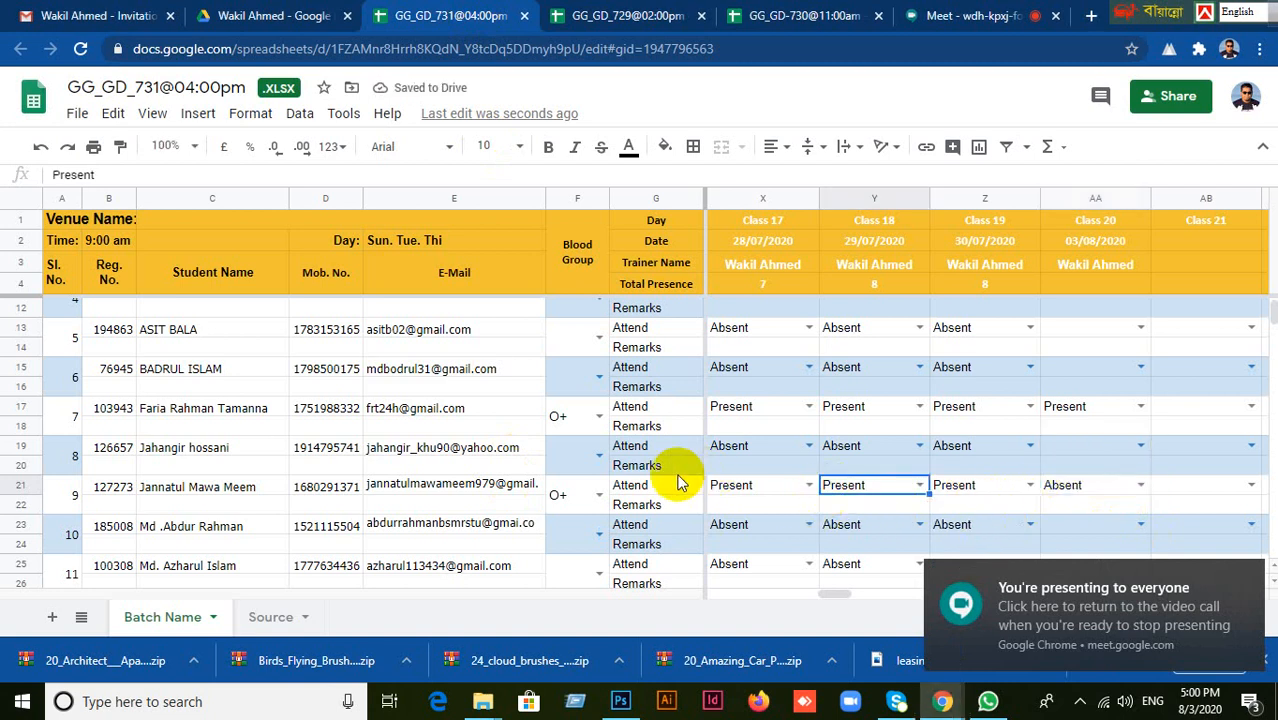
# Go through the tenth to seventeenth students one by one to call the Class 20 roll.
pyautogui.scroll(-3, 679, 470)
pyautogui.click(198, 432)
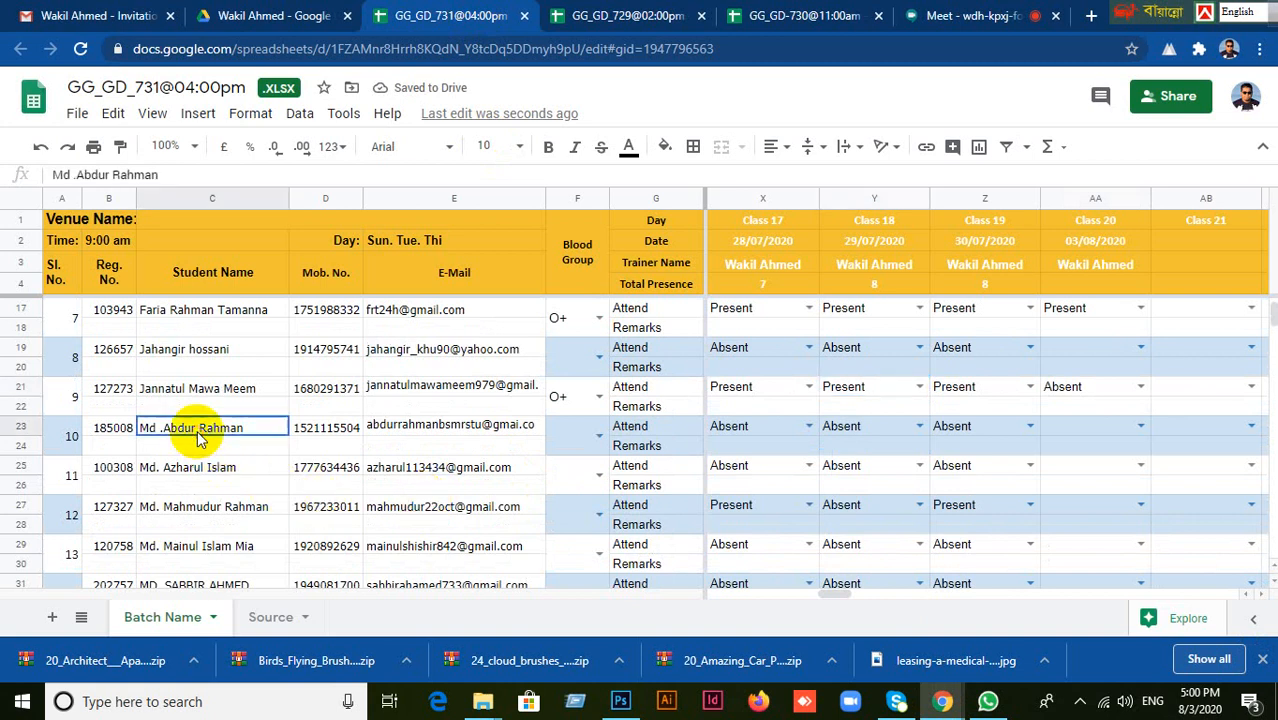
pyautogui.click(207, 464)
pyautogui.click(225, 506)
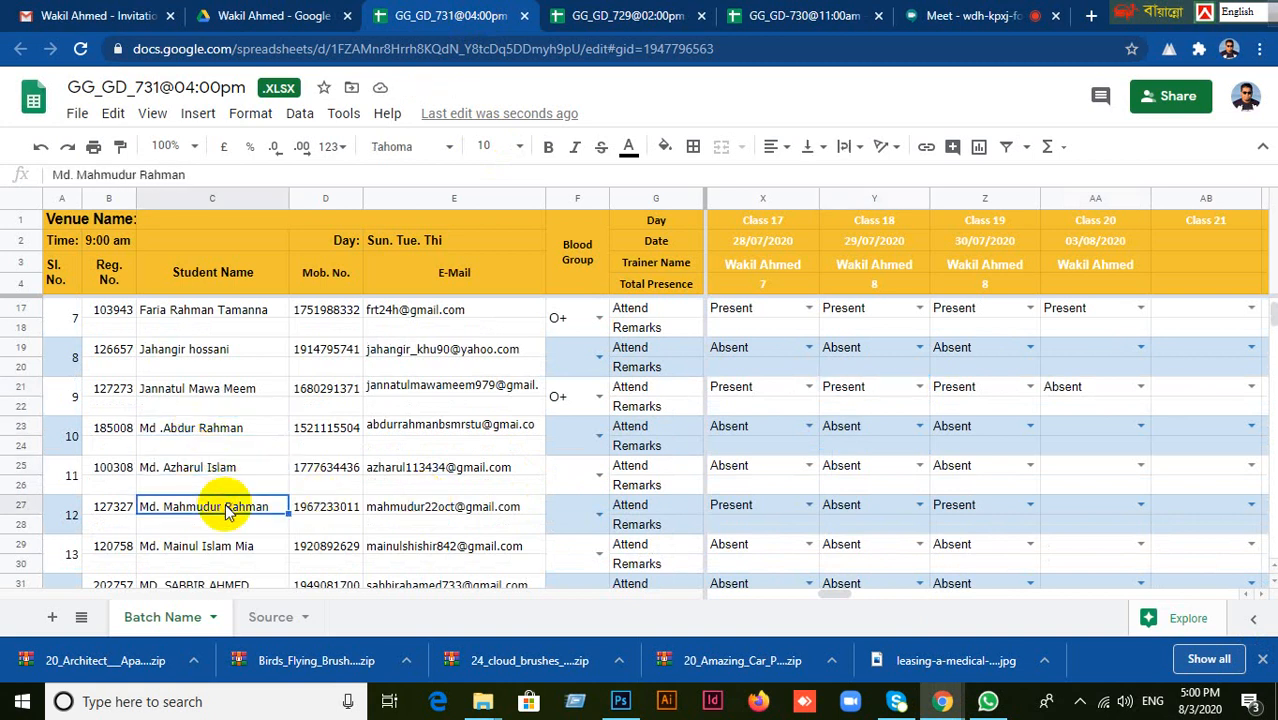
pyautogui.click(1067, 510)
pyautogui.scroll(-2, 1064, 566)
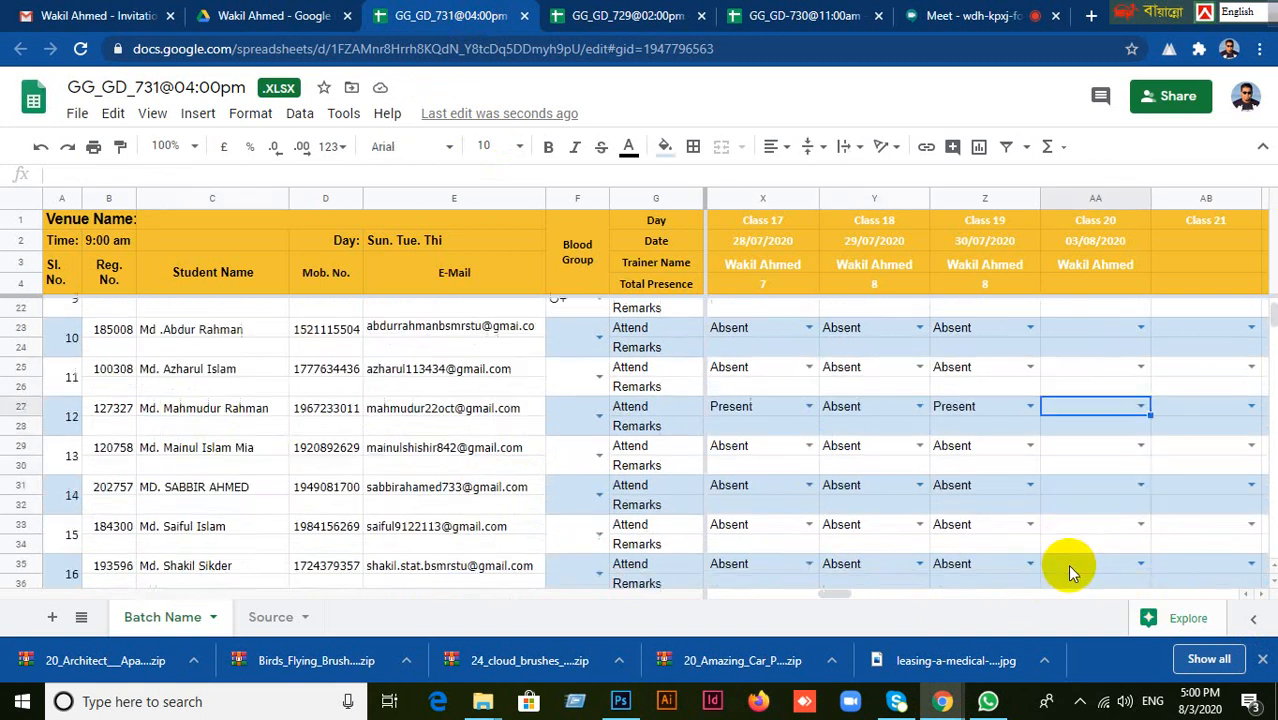
pyautogui.click(176, 450)
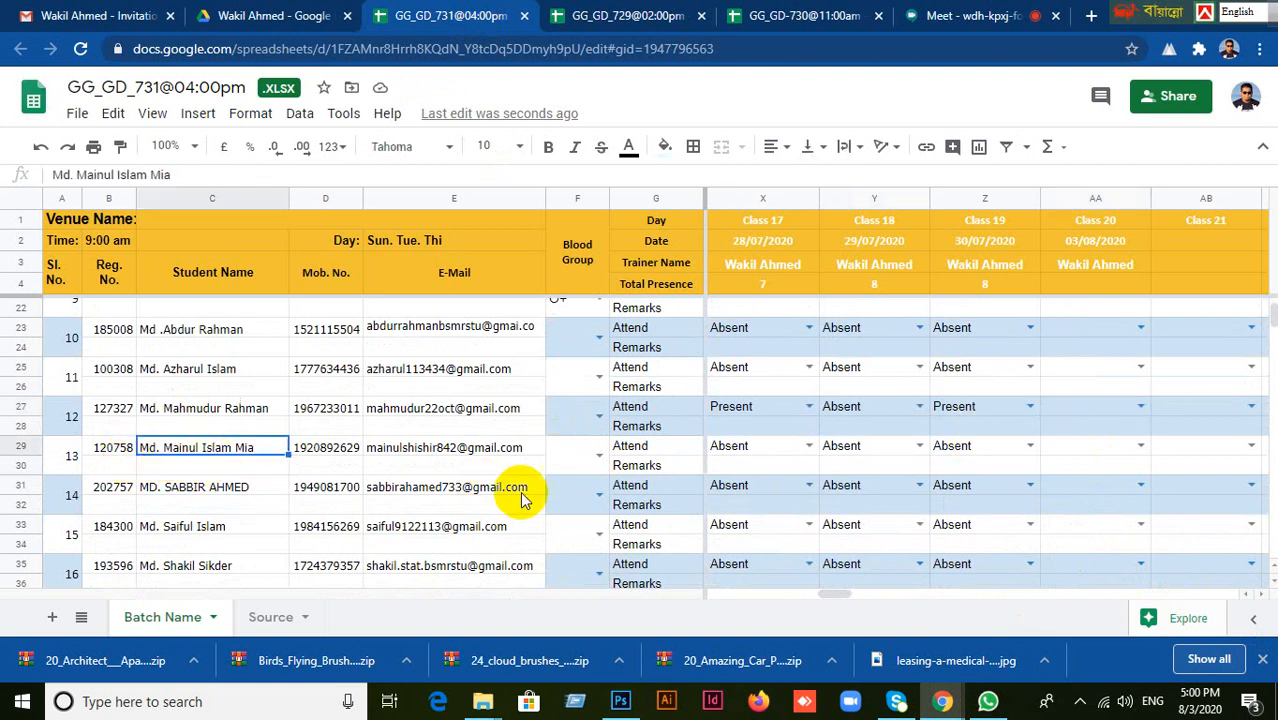
pyautogui.click(221, 490)
pyautogui.click(215, 527)
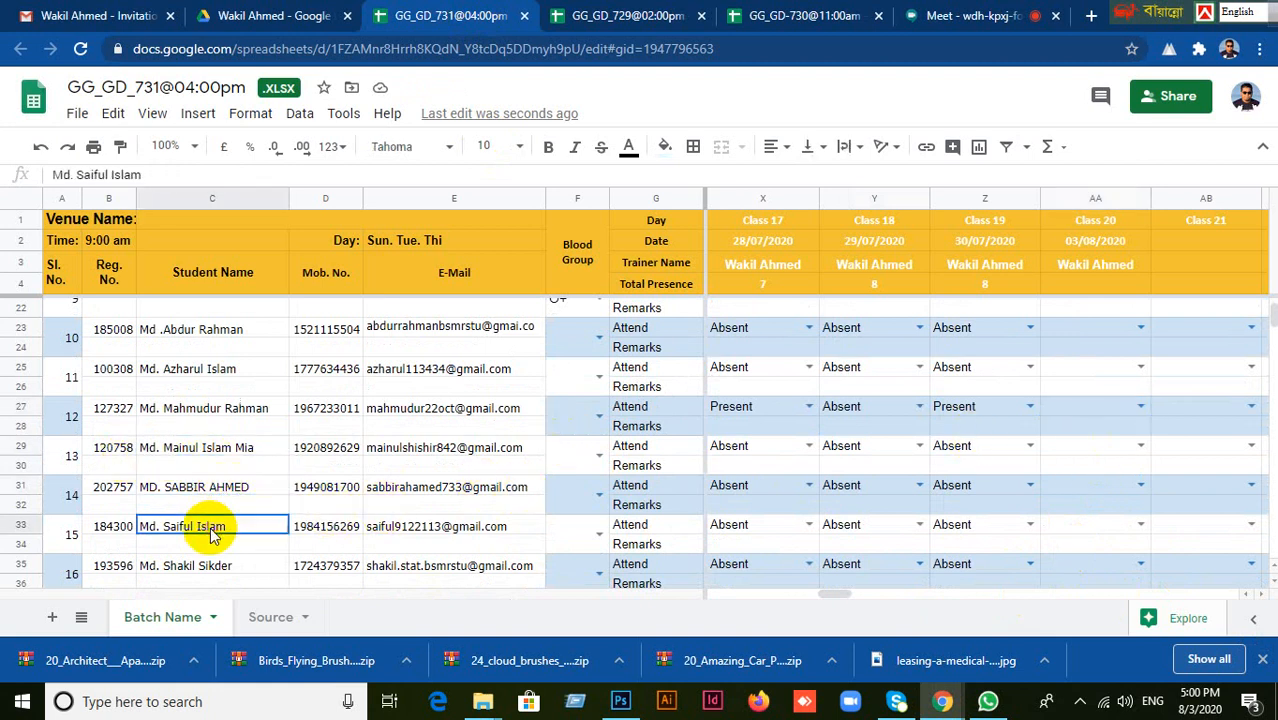
pyautogui.click(218, 568)
pyautogui.scroll(-2, 384, 537)
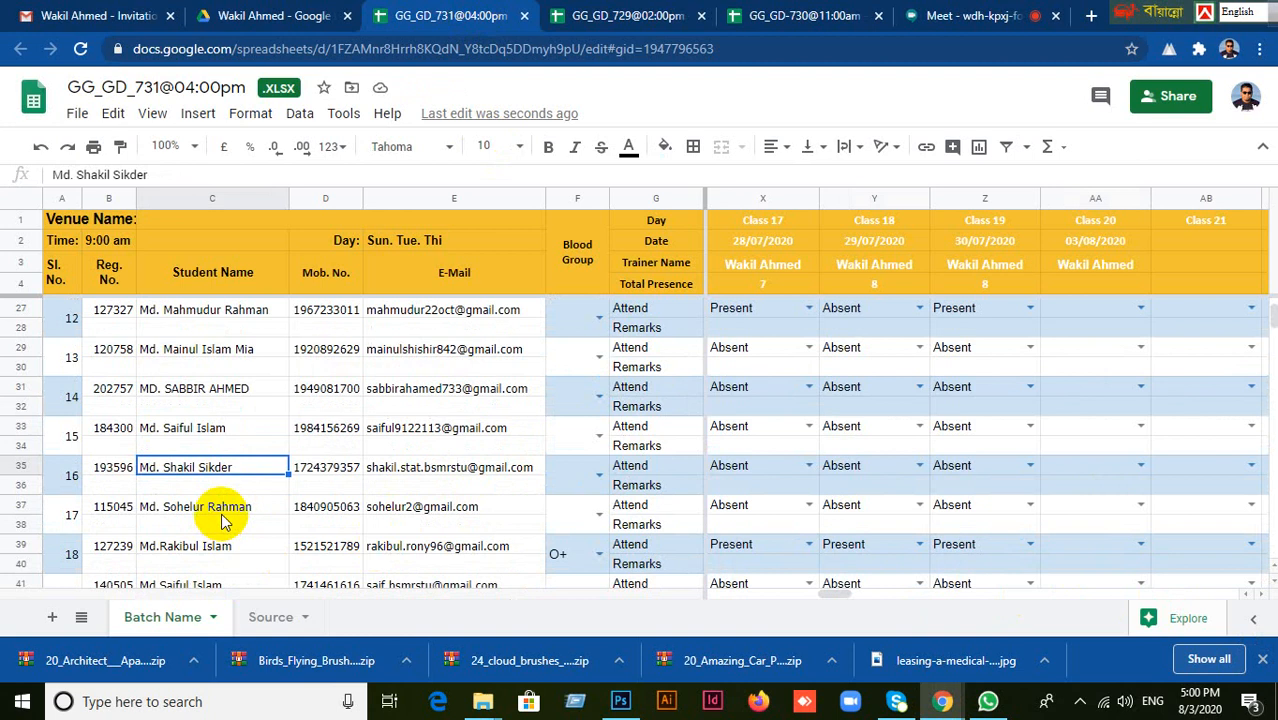
pyautogui.click(222, 518)
# Continue the Class 20 roll call with the eighteenth to twenty-sixth students, selecting each name in turn.
pyautogui.scroll(-2, 372, 545)
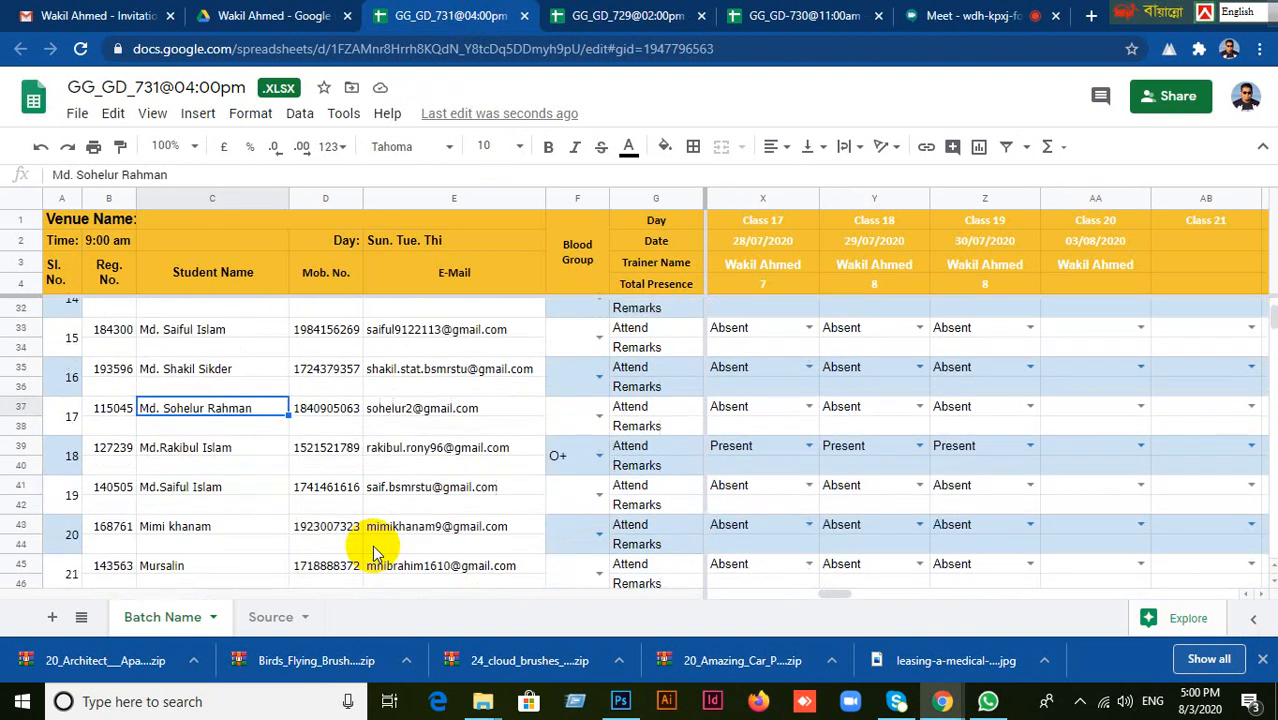
pyautogui.click(198, 450)
pyautogui.click(212, 500)
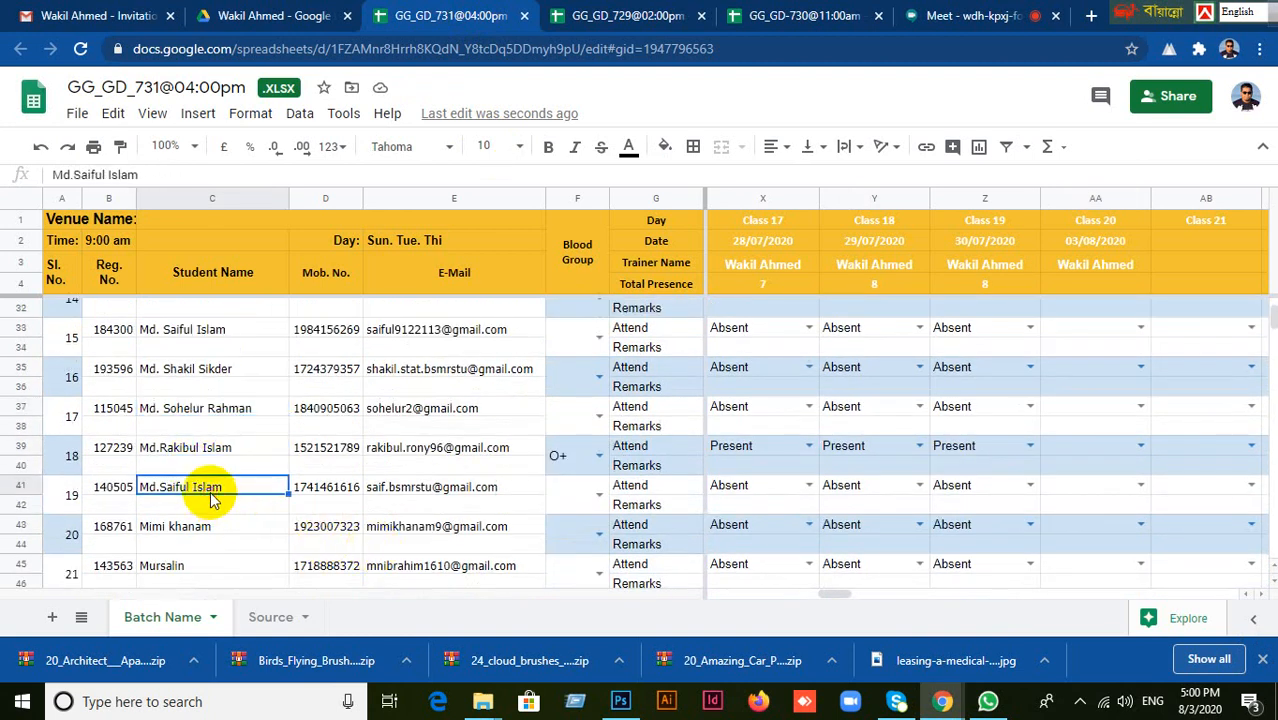
pyautogui.click(213, 533)
pyautogui.scroll(-2, 262, 550)
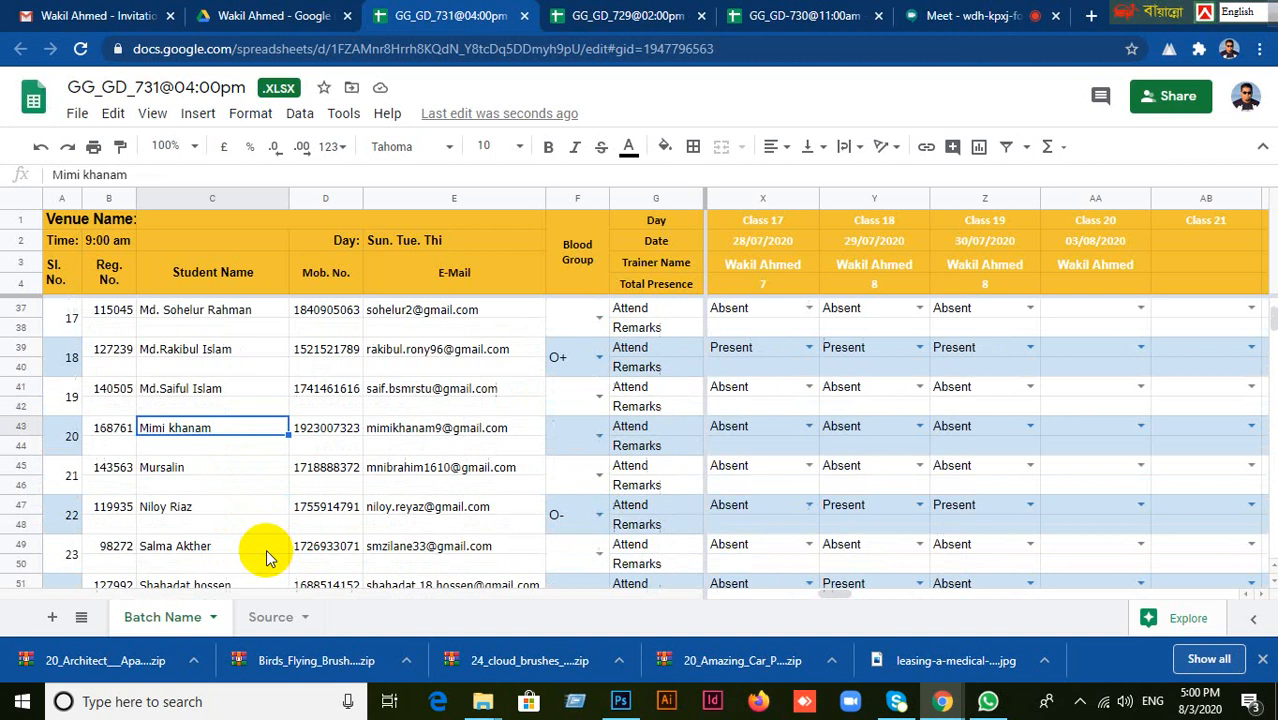
pyautogui.click(179, 467)
pyautogui.click(188, 506)
pyautogui.scroll(-2, 320, 538)
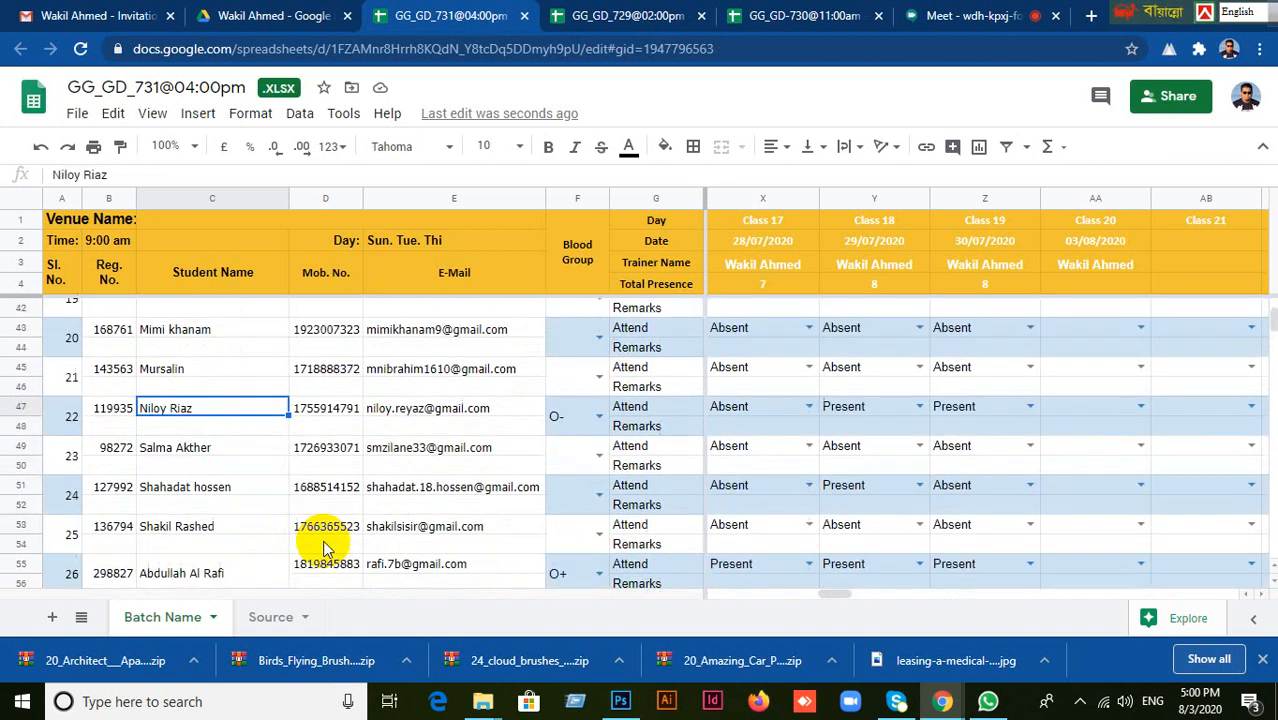
pyautogui.click(190, 460)
pyautogui.click(214, 488)
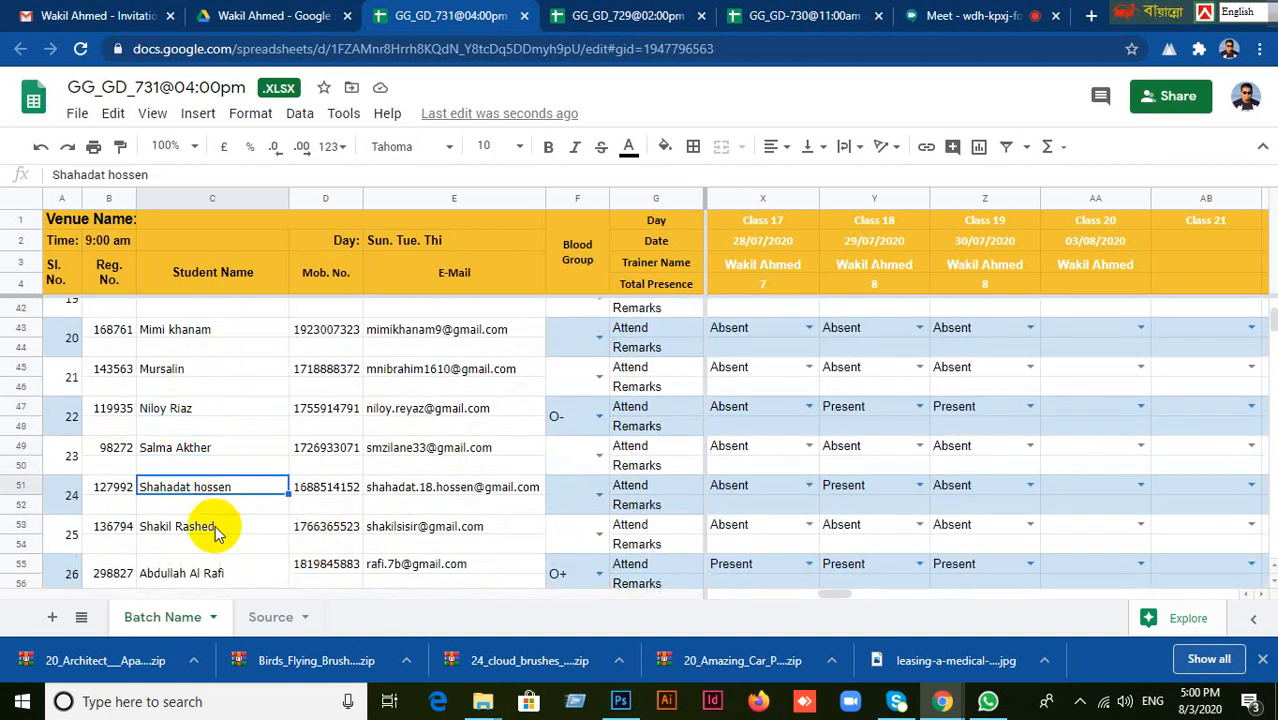
pyautogui.click(215, 525)
pyautogui.click(222, 572)
# Call the twenty-seventh student and mark the attendance as Present for Class 20.
pyautogui.scroll(-3, 285, 558)
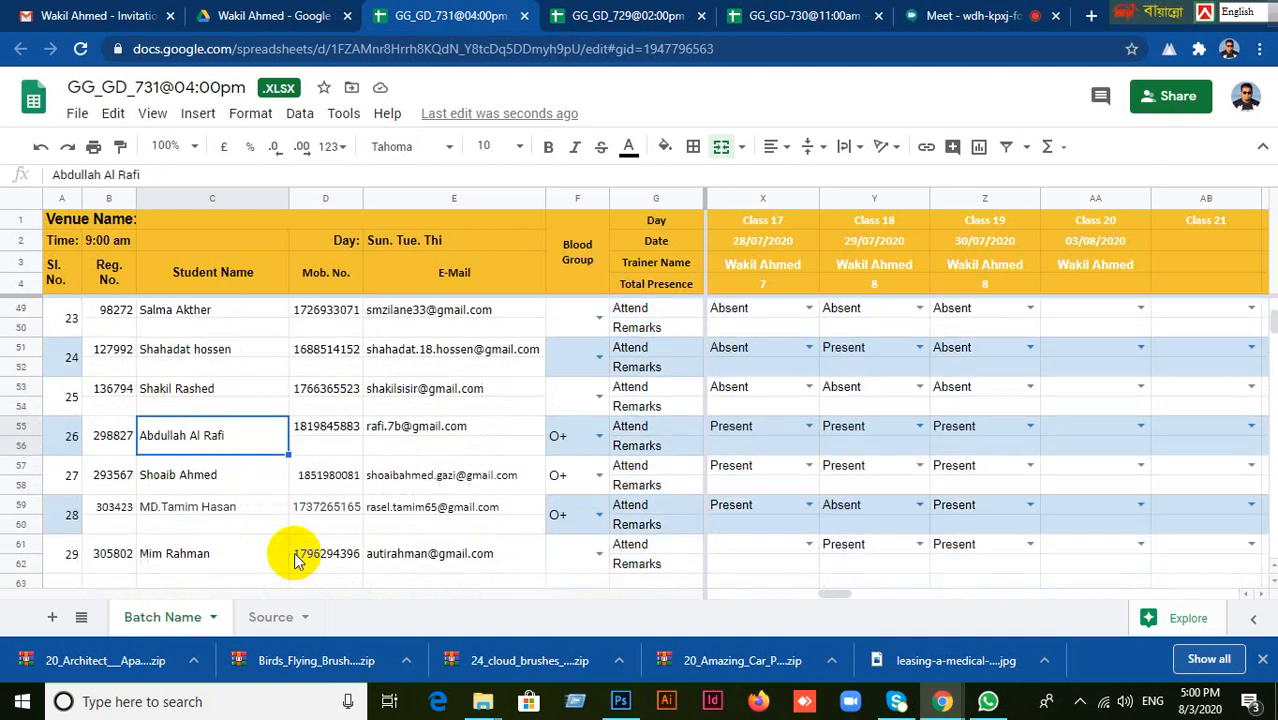
pyautogui.click(205, 488)
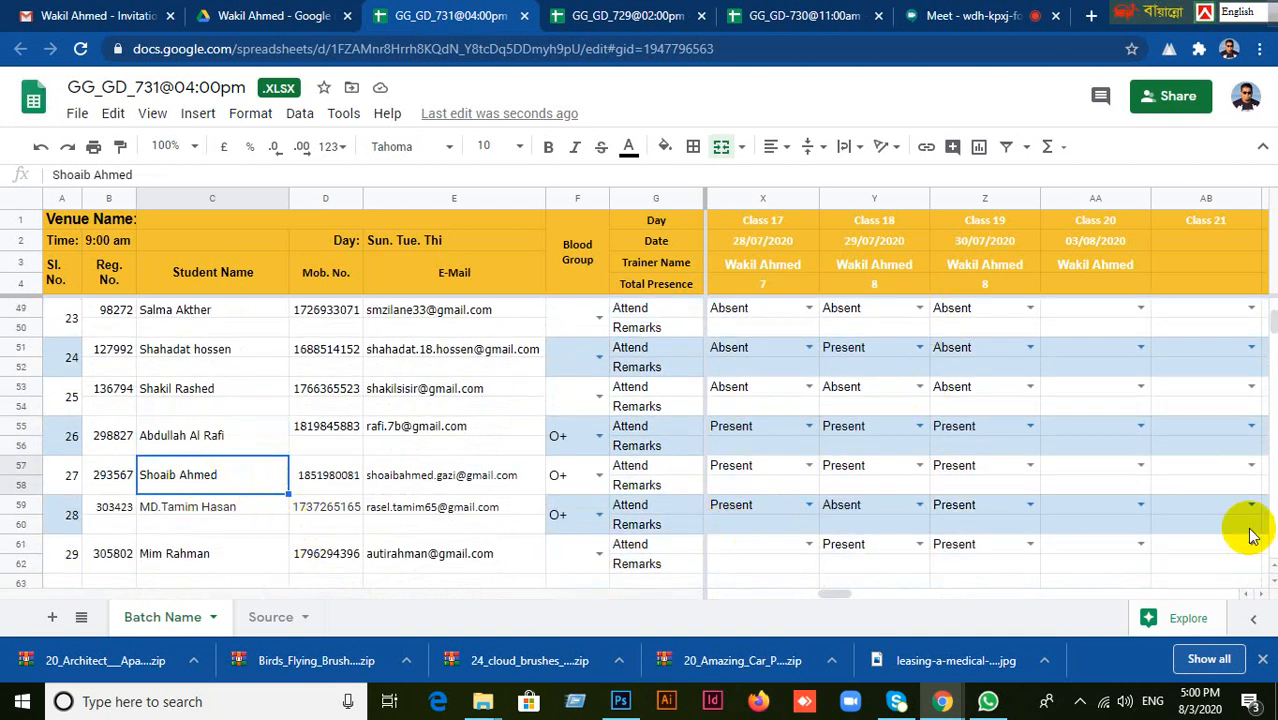
pyautogui.click(1128, 466)
pyautogui.click(1130, 464)
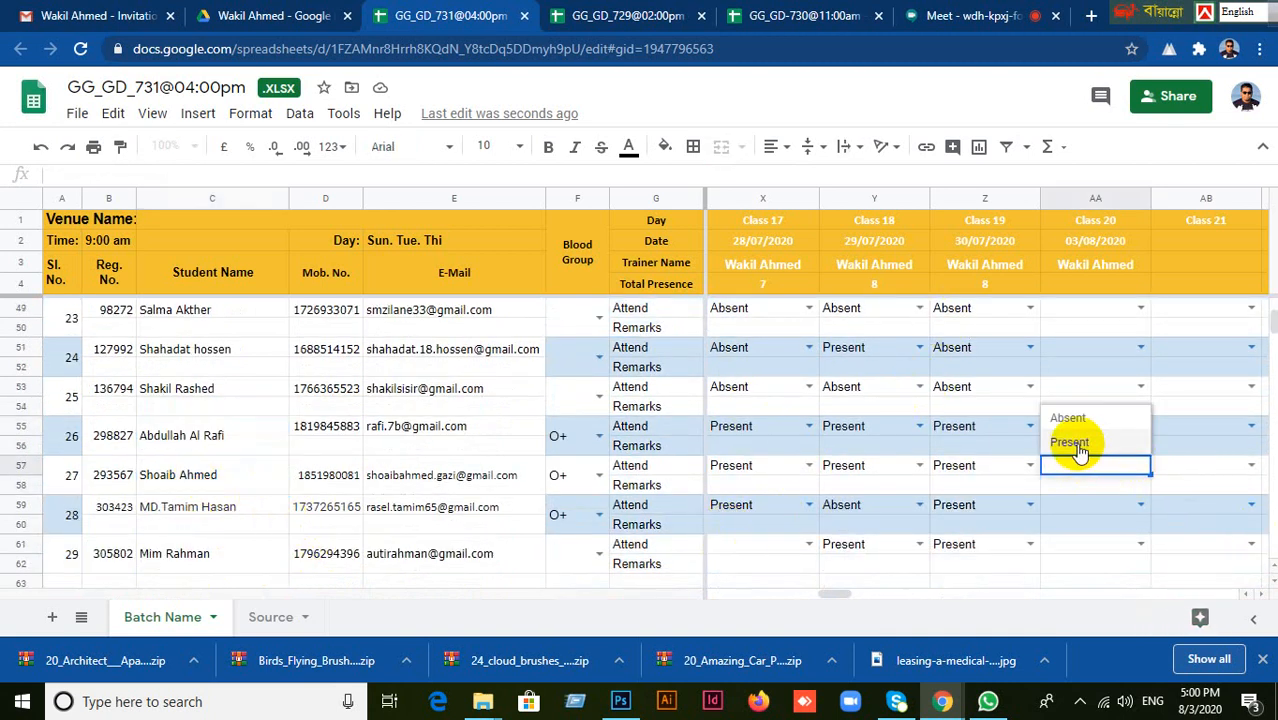
pyautogui.click(1075, 442)
# Call the twenty-eighth and twenty-ninth students, marking the twenty-ninth as Present for Class 20.
pyautogui.click(180, 507)
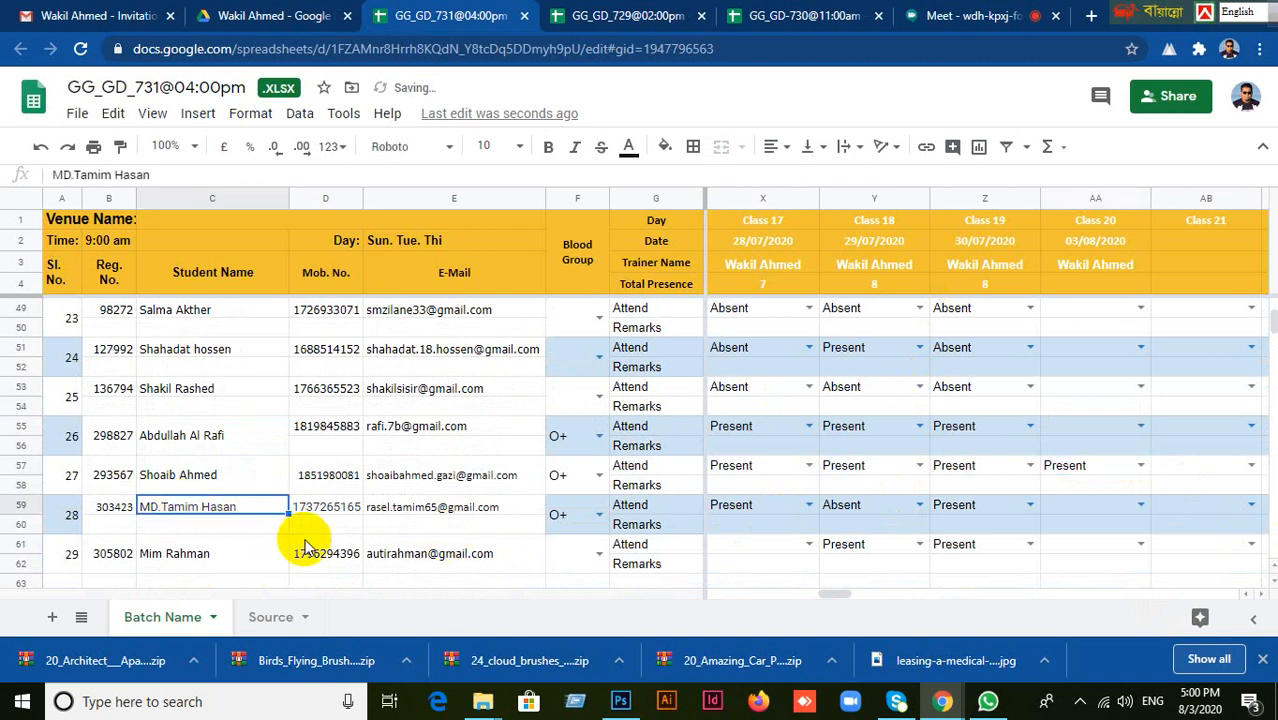
pyautogui.scroll(-2, 300, 540)
pyautogui.click(194, 452)
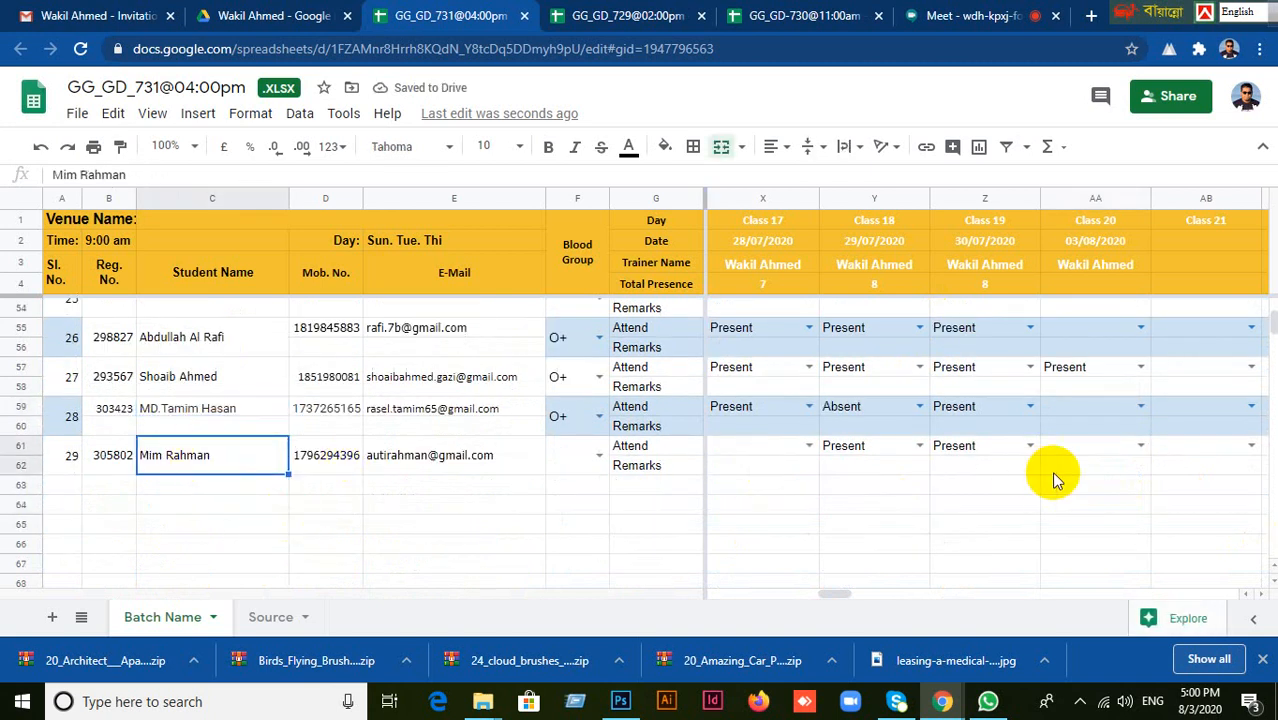
pyautogui.click(1080, 455)
pyautogui.click(1137, 447)
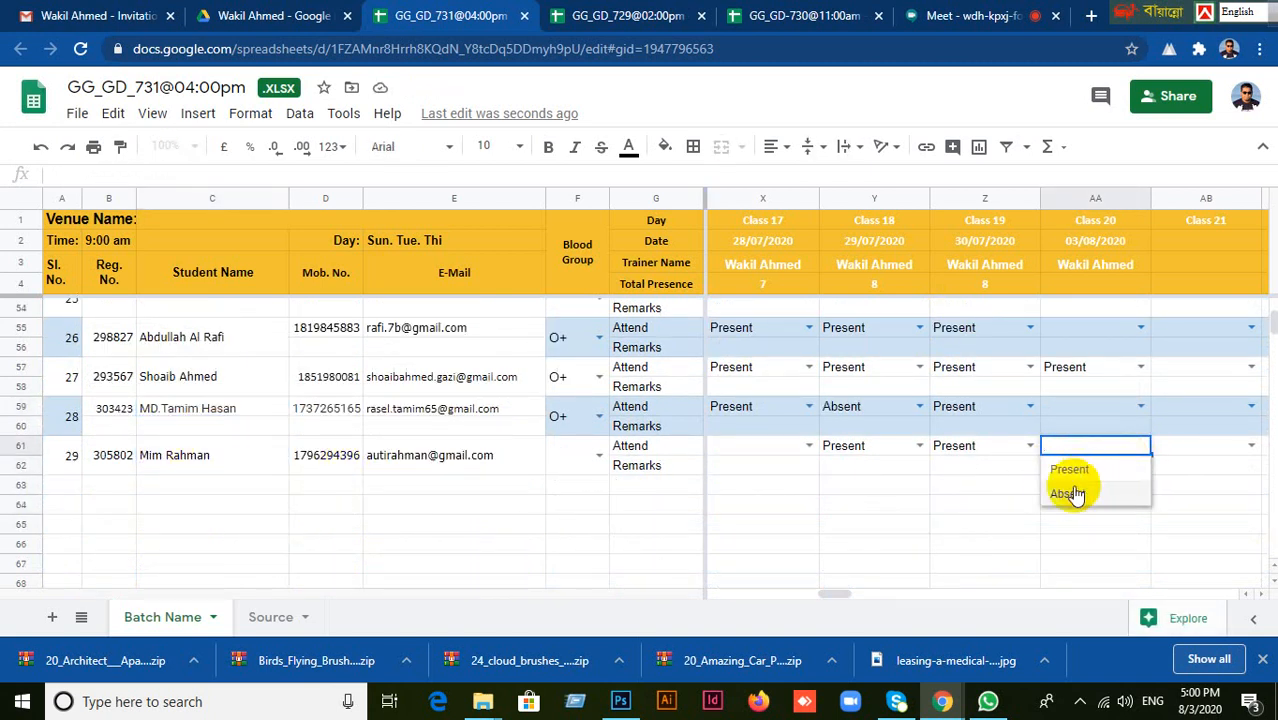
pyautogui.click(1070, 470)
# Compare the student roster with the Google Meet participant list, then return to the ninth student's name in the GG_GD_731@04:00pm sheet.
pyautogui.scroll(10, 1084, 530)
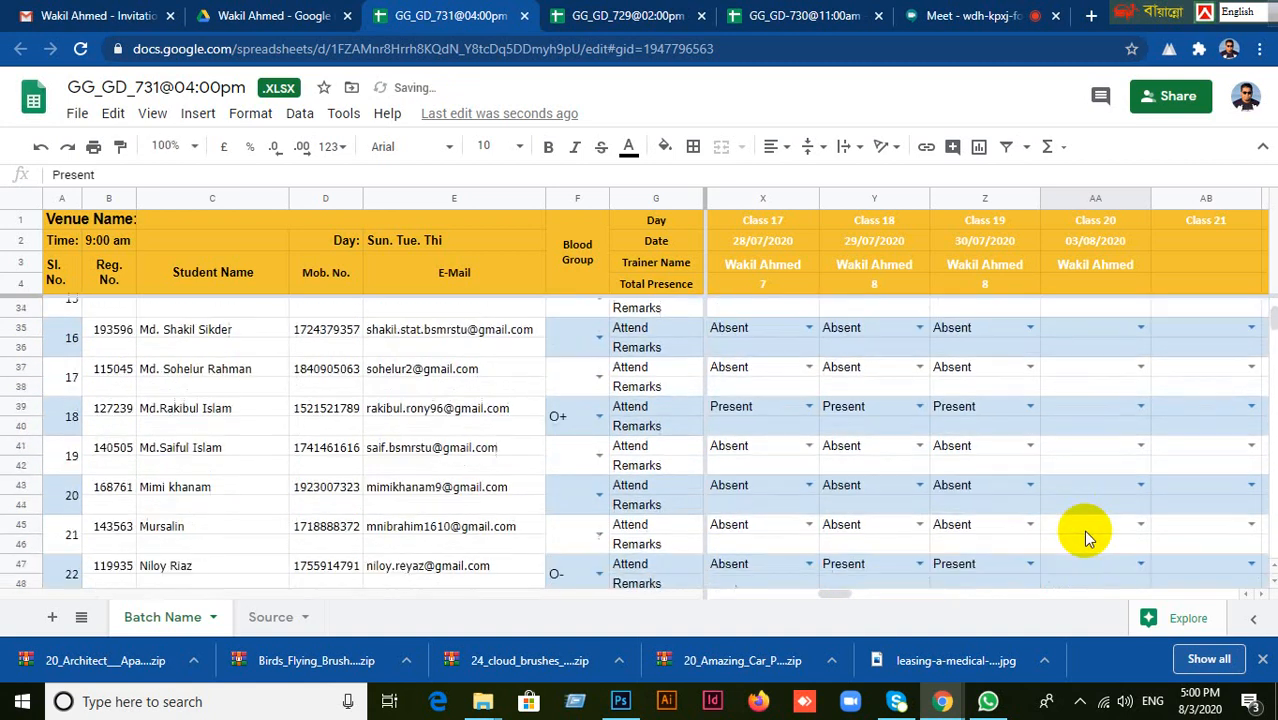
pyautogui.scroll(4, 1083, 530)
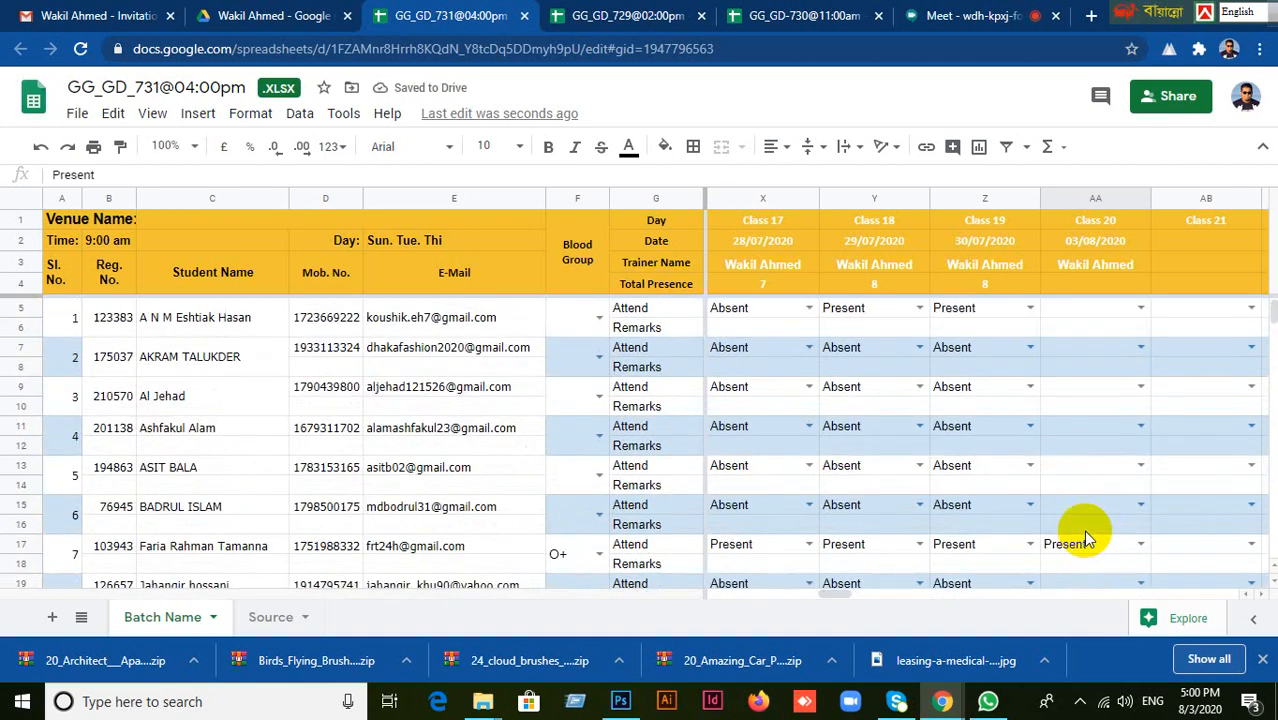
pyautogui.scroll(-5, 1083, 530)
pyautogui.click(975, 15)
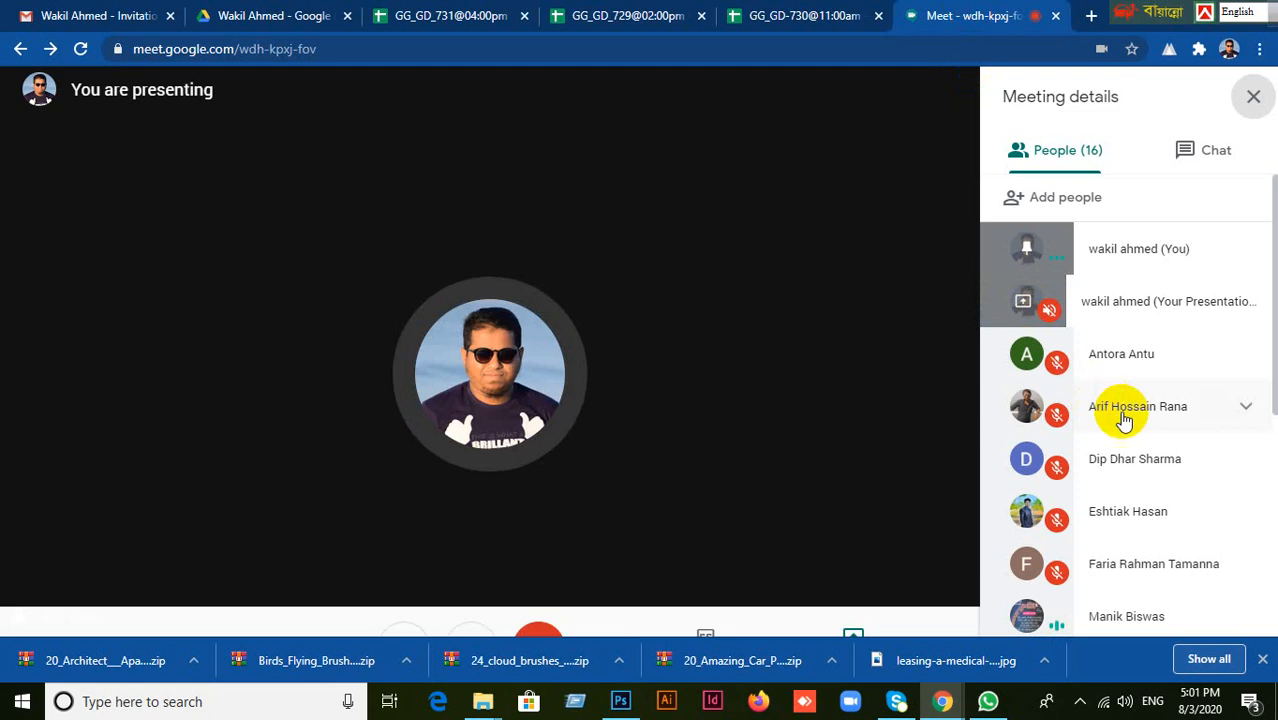
pyautogui.scroll(-3, 1150, 456)
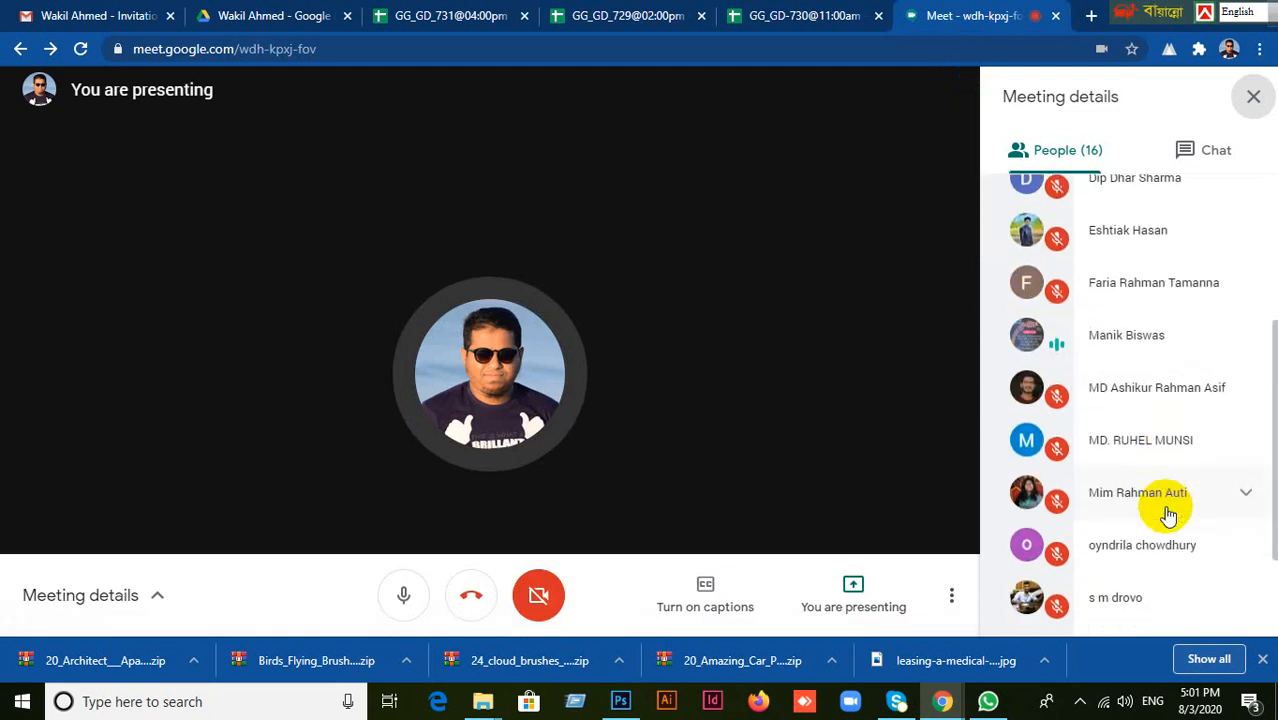
pyautogui.click(450, 15)
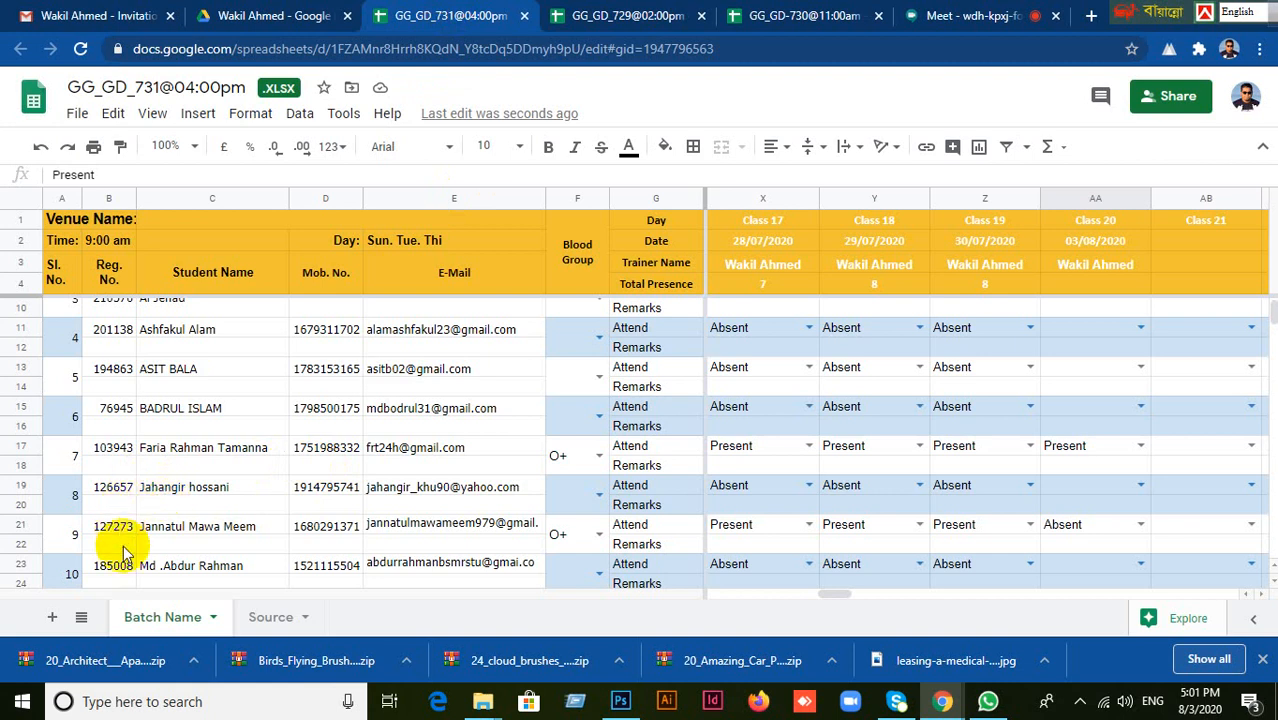
pyautogui.click(178, 527)
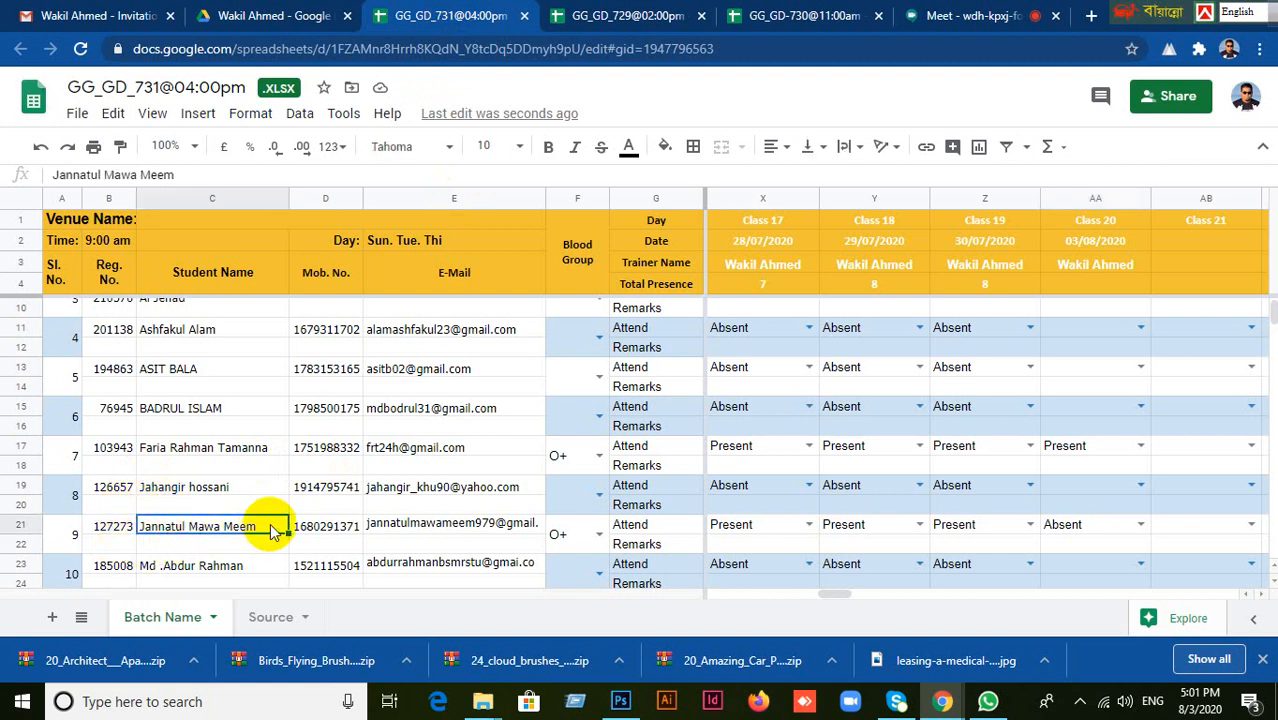
# Open the GG_GD_729@02:00pm sheet and view its attendance columns for Classes 17 to 21.
pyautogui.click(648, 20)
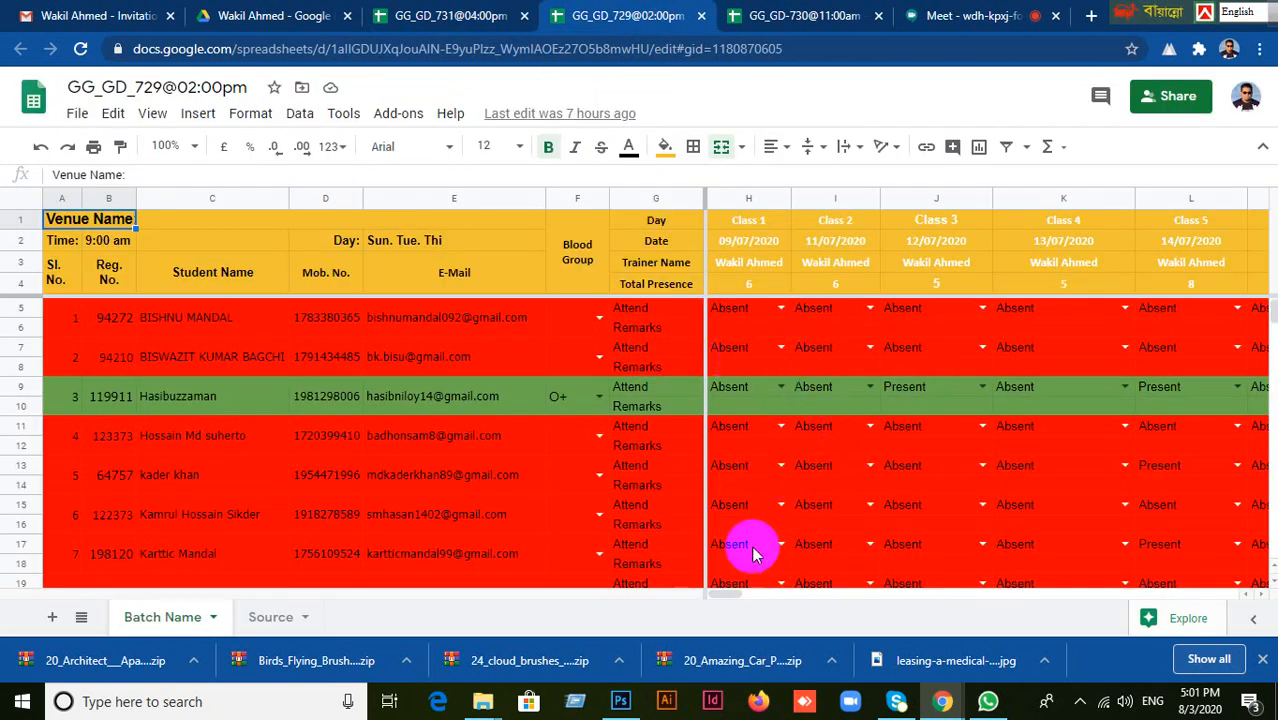
pyautogui.moveTo(728, 593)
pyautogui.mouseDown()
pyautogui.moveTo(827, 600)
pyautogui.moveTo(722, 598)
pyautogui.mouseUp()
pyautogui.scroll(-2, 576, 485)
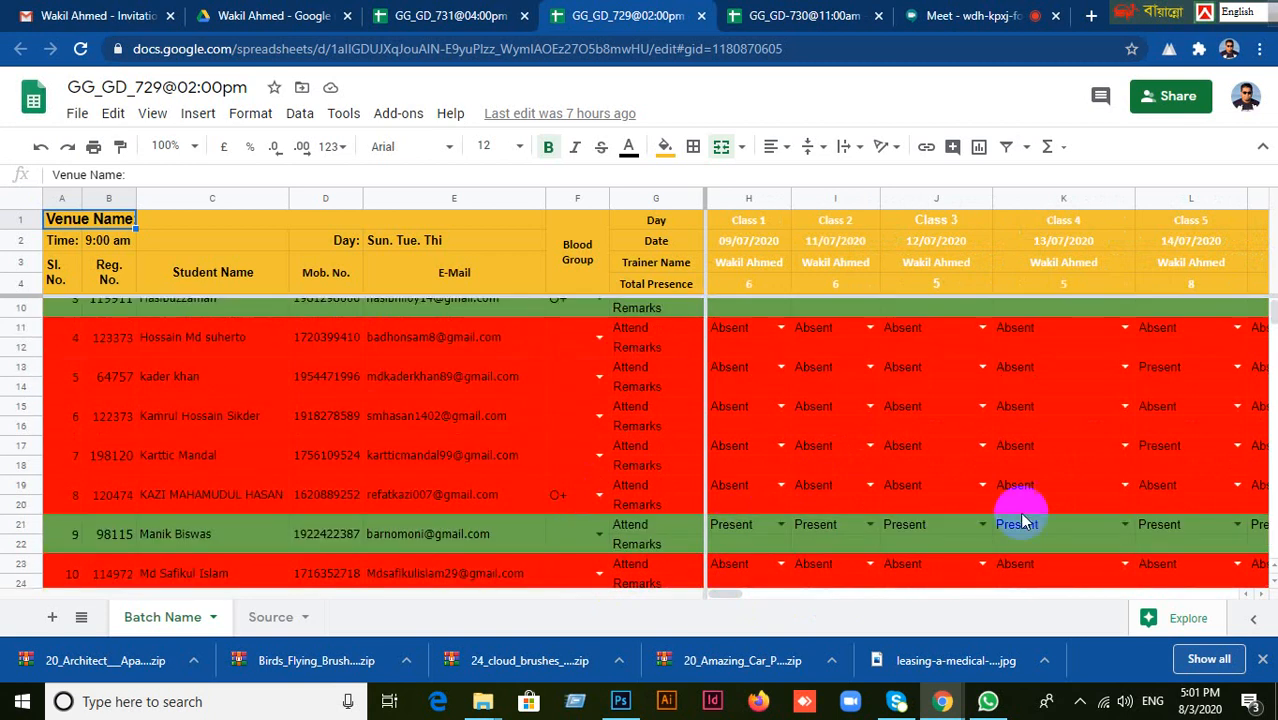
pyautogui.moveTo(750, 597); pyautogui.dragTo(870, 600)
pyautogui.moveTo(843, 601); pyautogui.dragTo(850, 603)
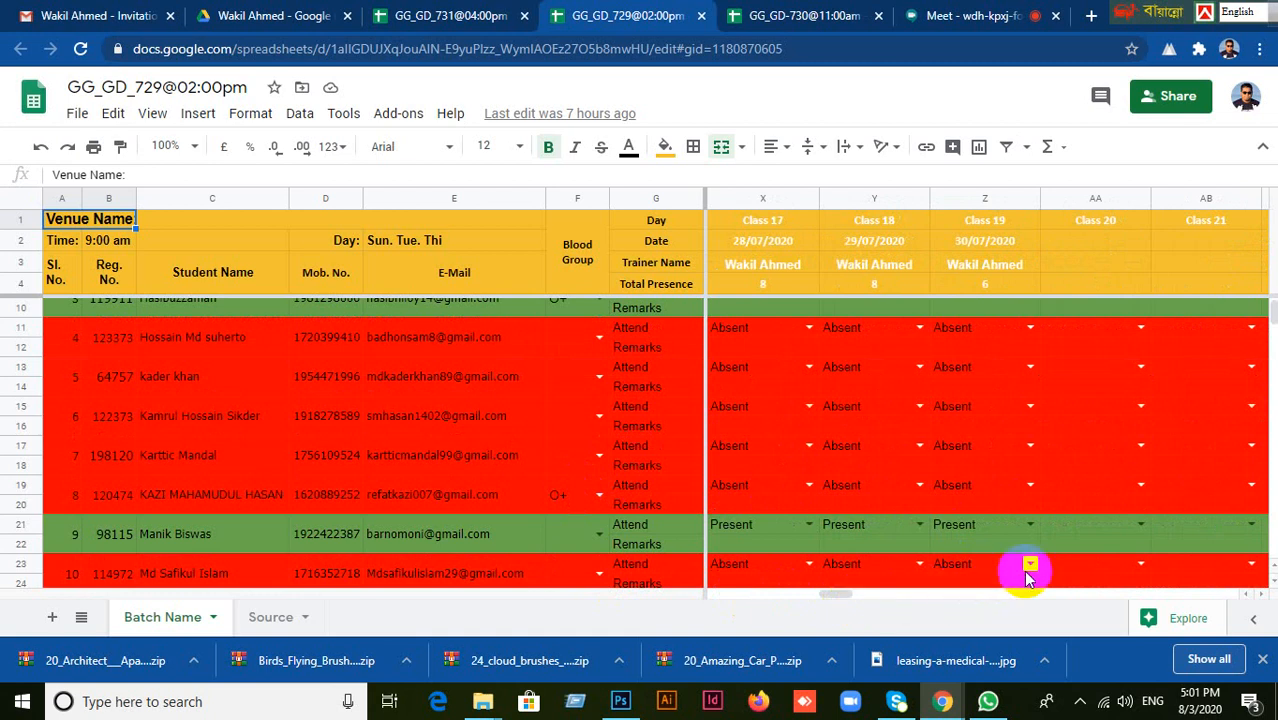
# In the GG_GD_731@04:00pm sheet, set the first student's attendance to Absent for Class 19 and Present for Class 20.
pyautogui.click(453, 12)
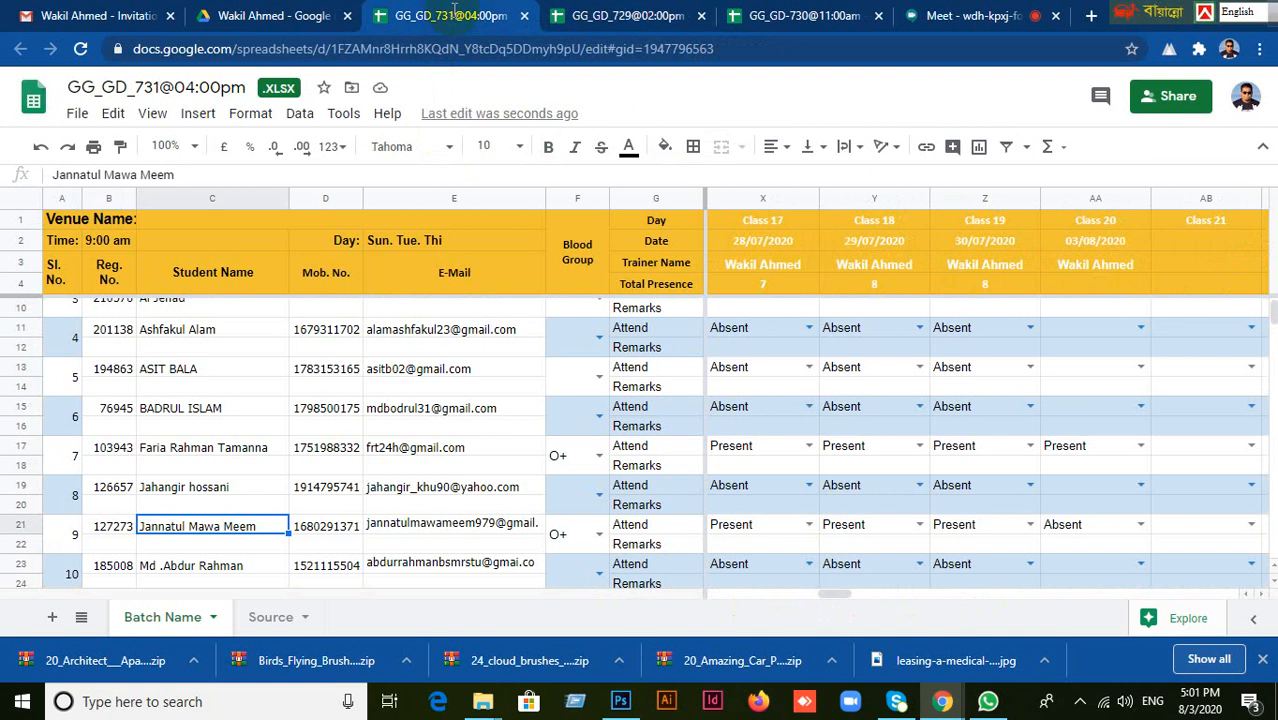
pyautogui.scroll(2, 1110, 450)
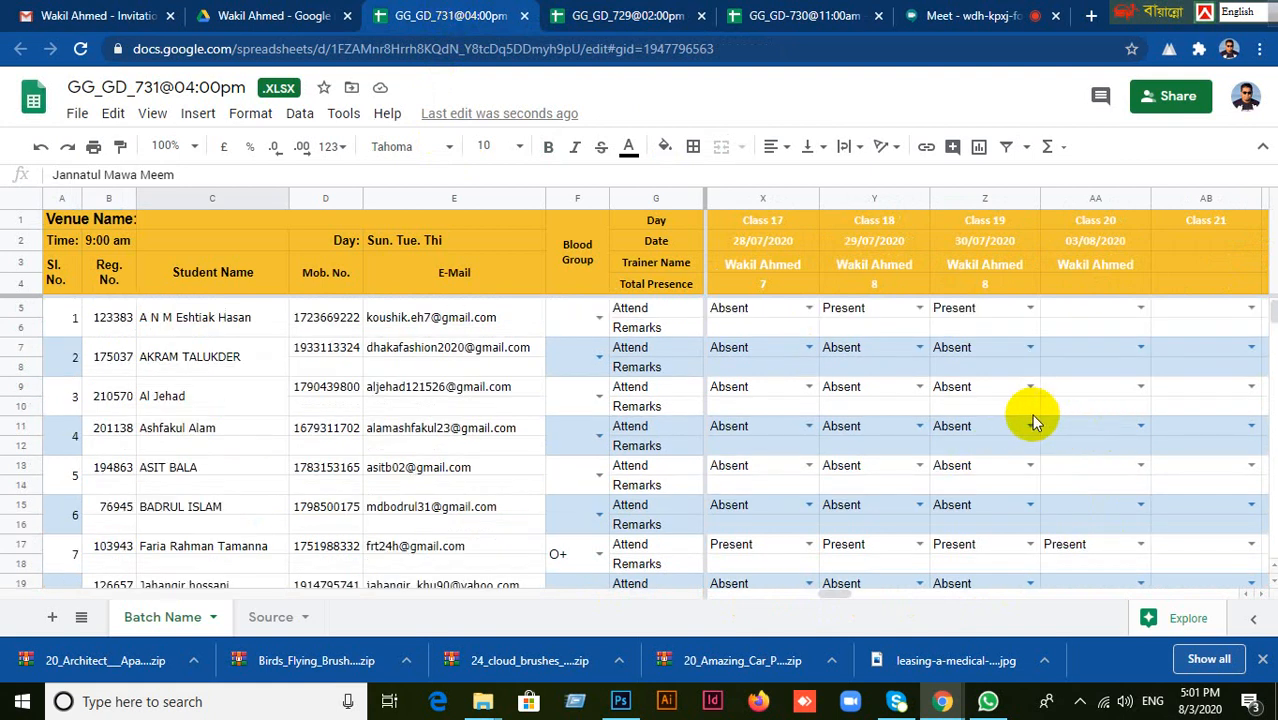
pyautogui.click(1030, 310)
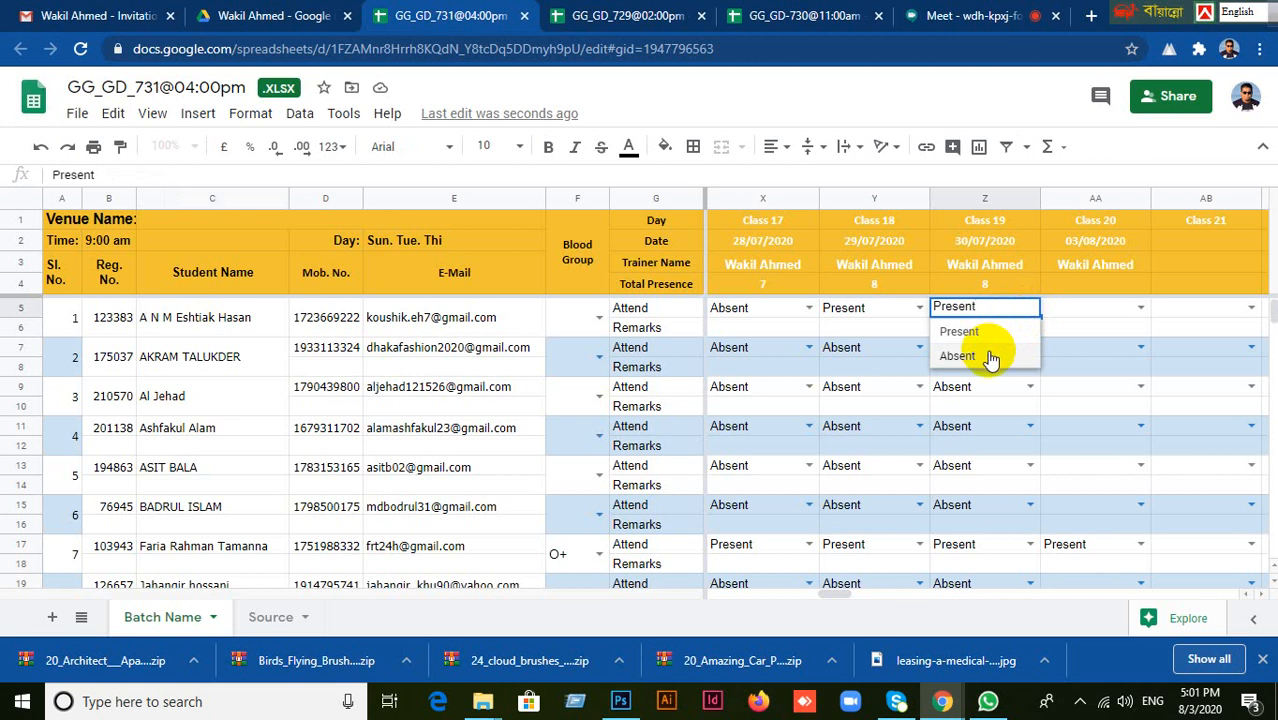
pyautogui.click(960, 356)
pyautogui.click(1121, 312)
pyautogui.click(1141, 308)
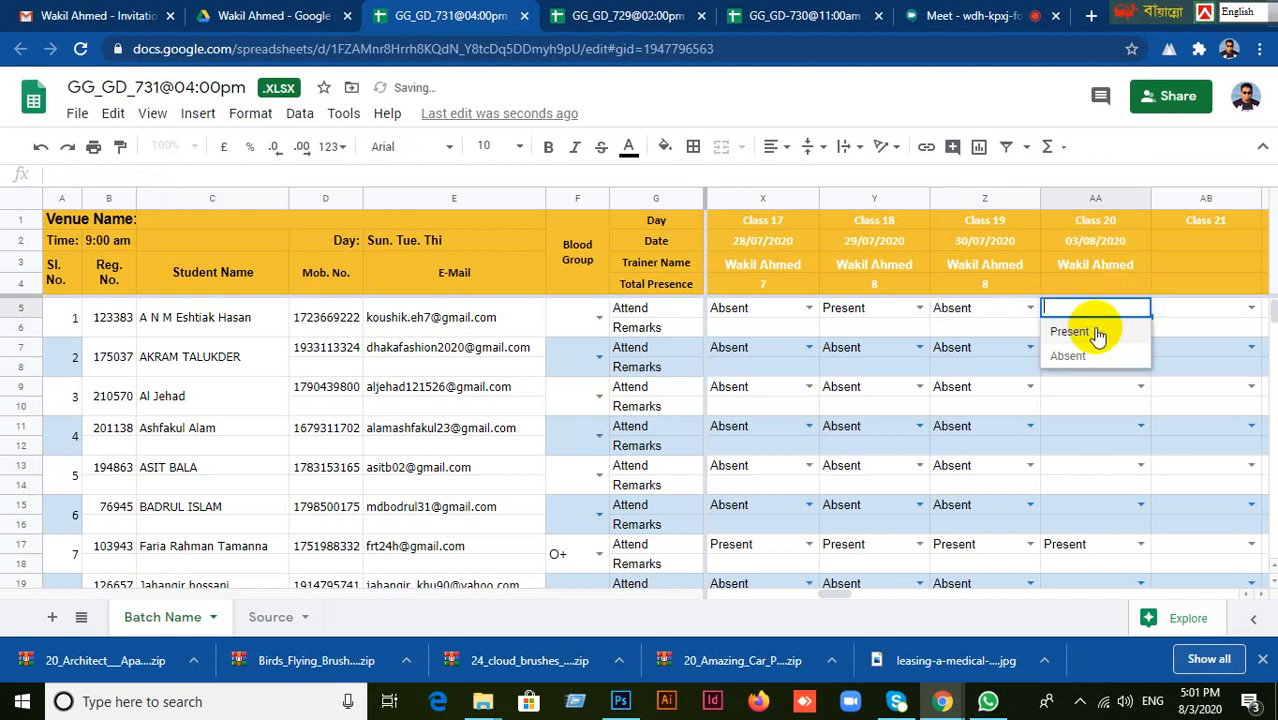
pyautogui.click(1091, 334)
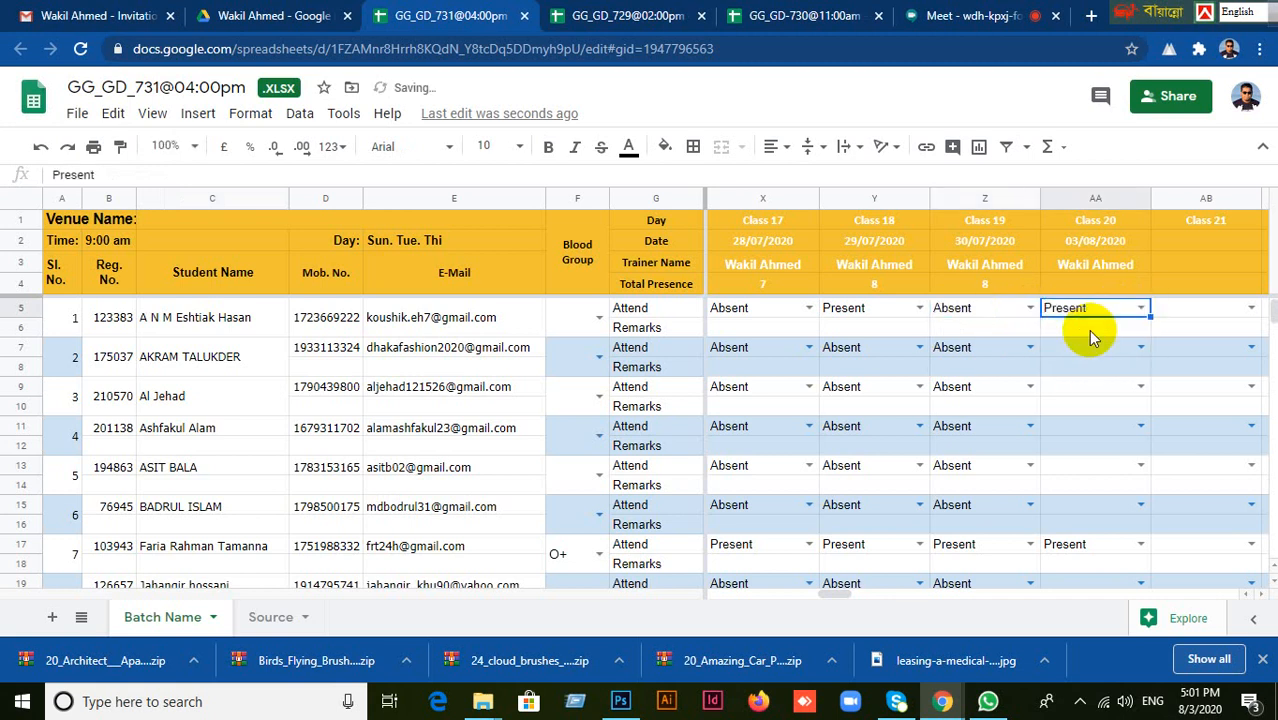
# Change the first student's Class 19 attendance to Present in the GG_GD_731@04:00pm sheet.
pyautogui.click(1008, 311)
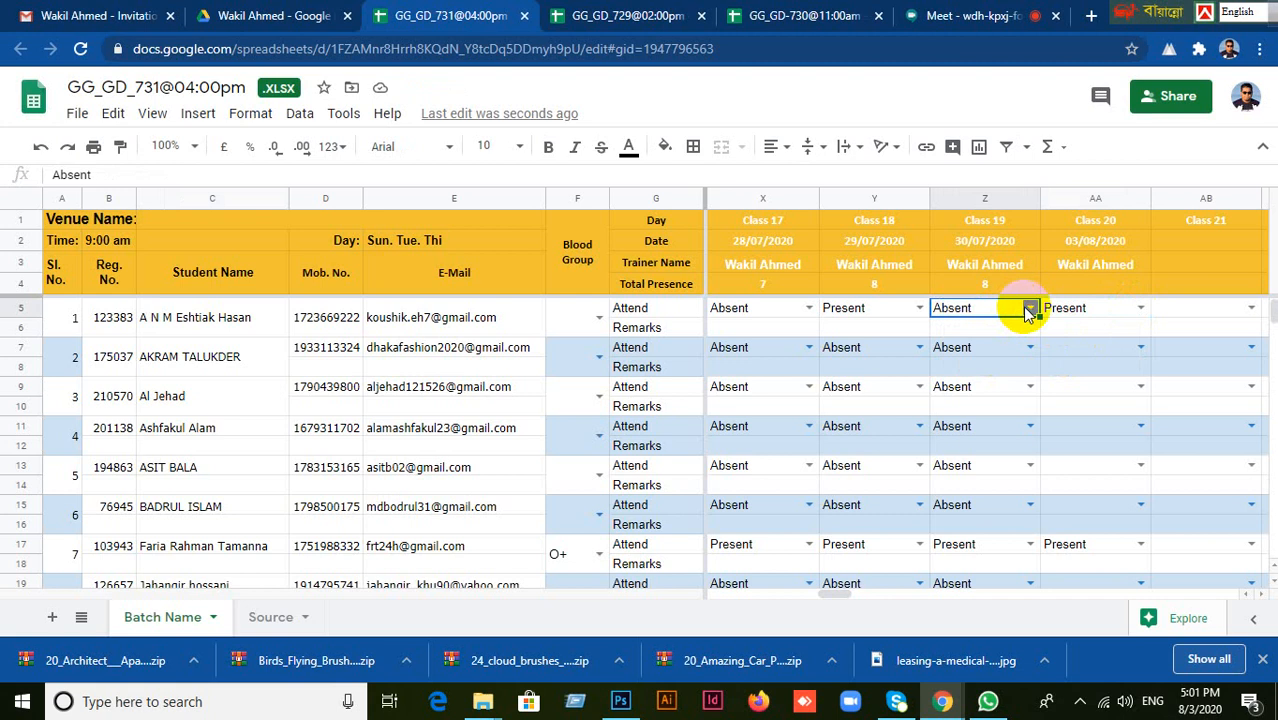
pyautogui.click(1029, 312)
pyautogui.click(960, 354)
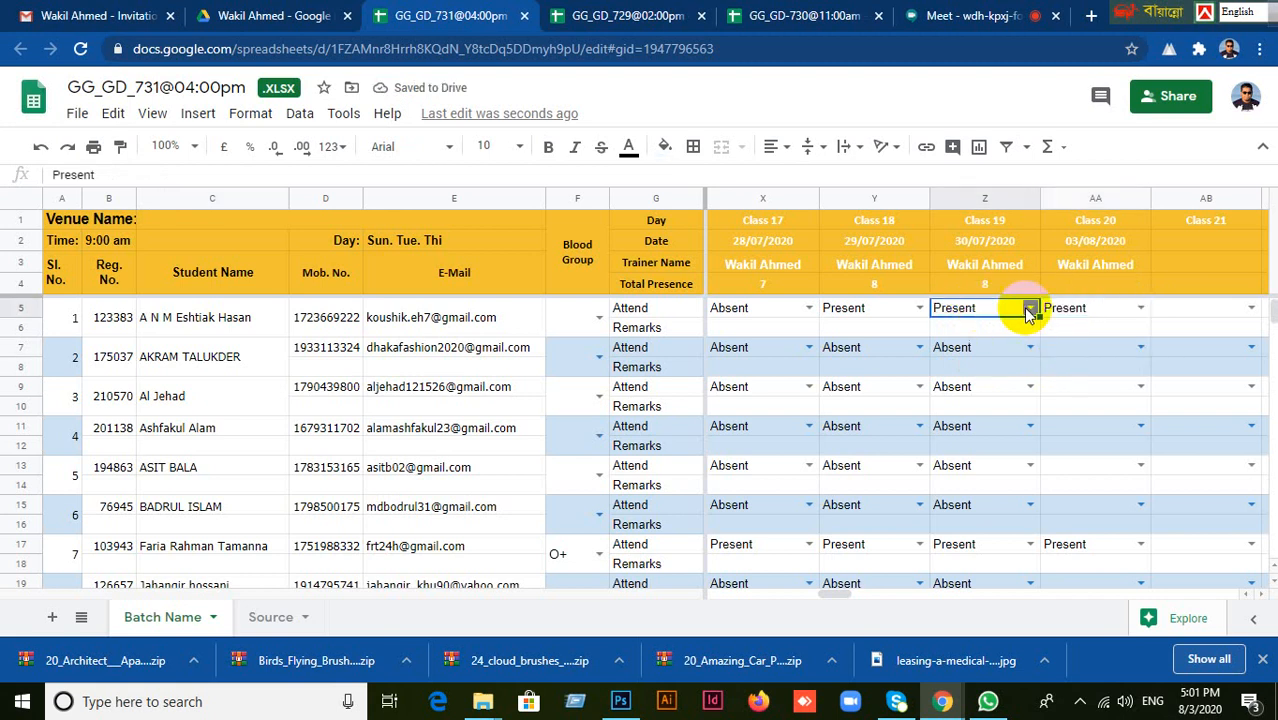
pyautogui.click(1068, 312)
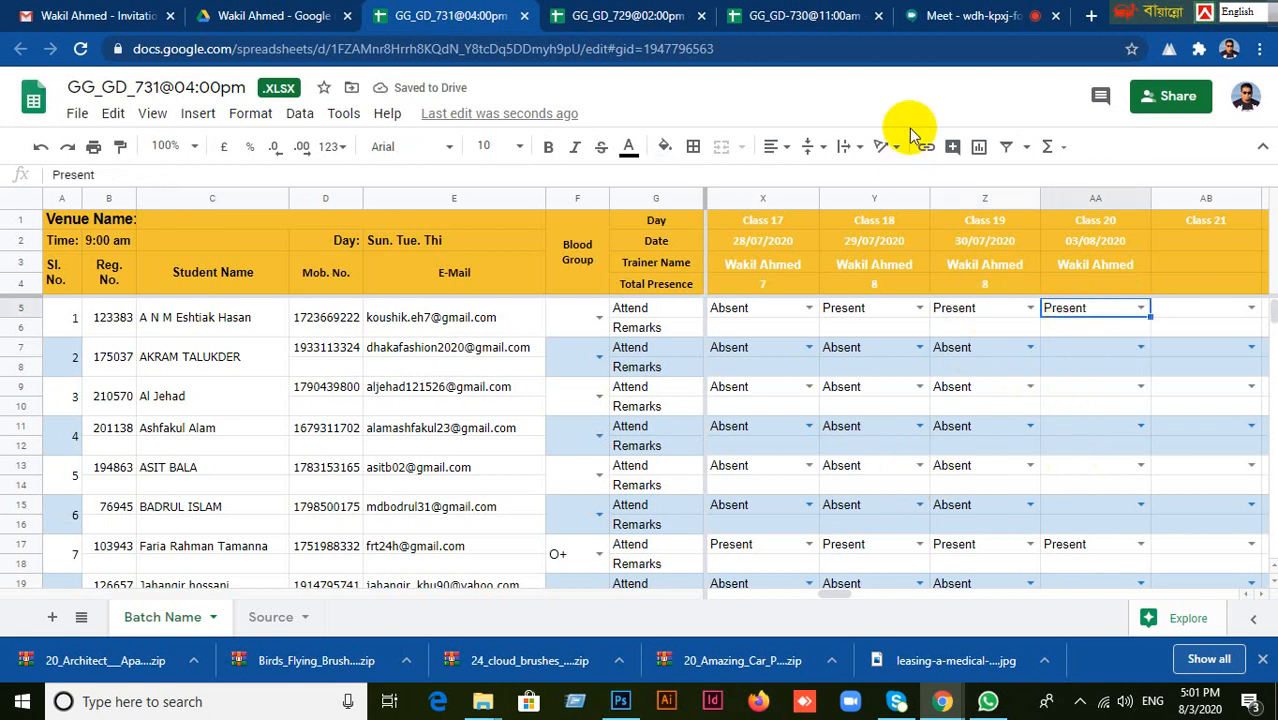
# In the GG_GD_729@02:00pm sheet, mark the third student as Absent for Class 20.
pyautogui.click(625, 17)
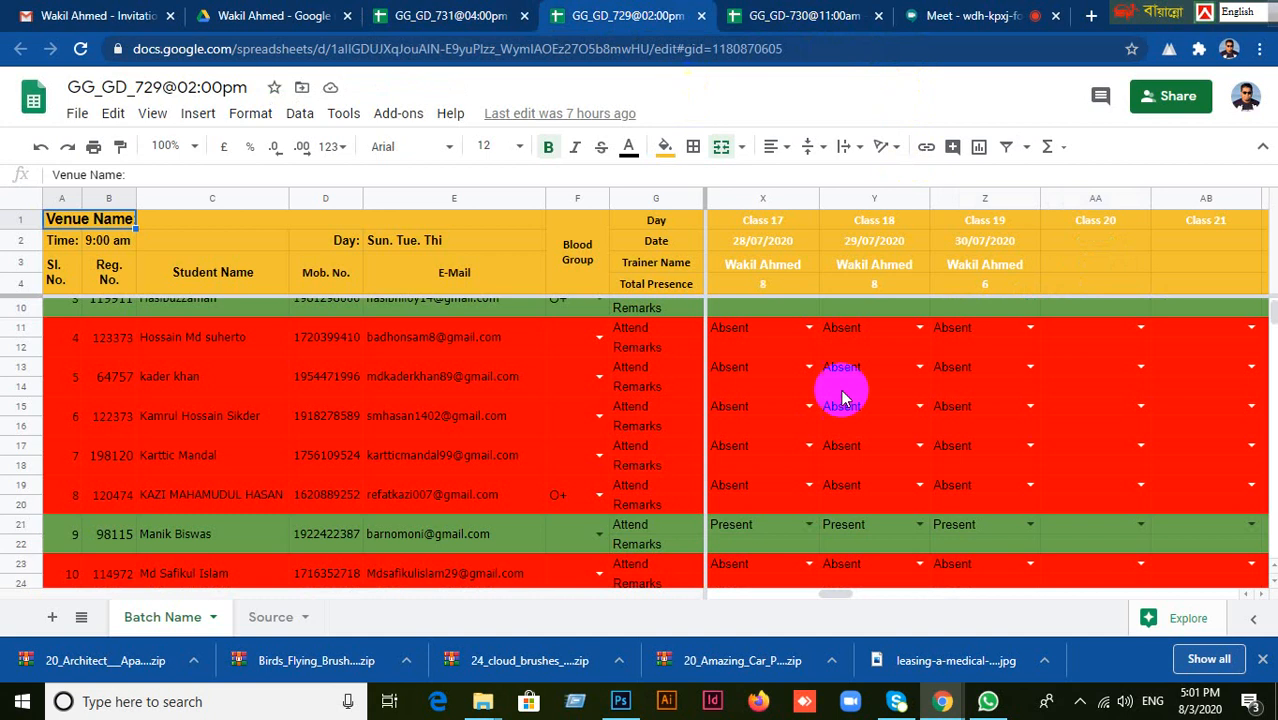
pyautogui.scroll(3, 685, 395)
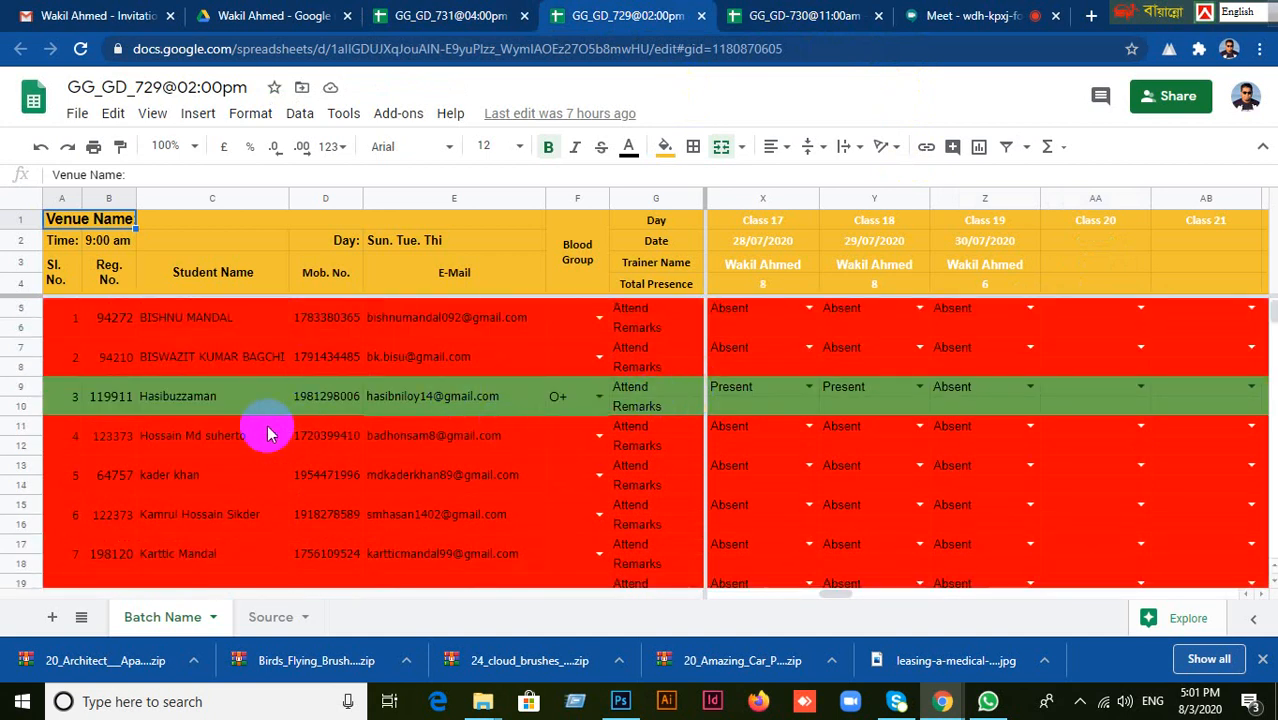
pyautogui.click(1081, 393)
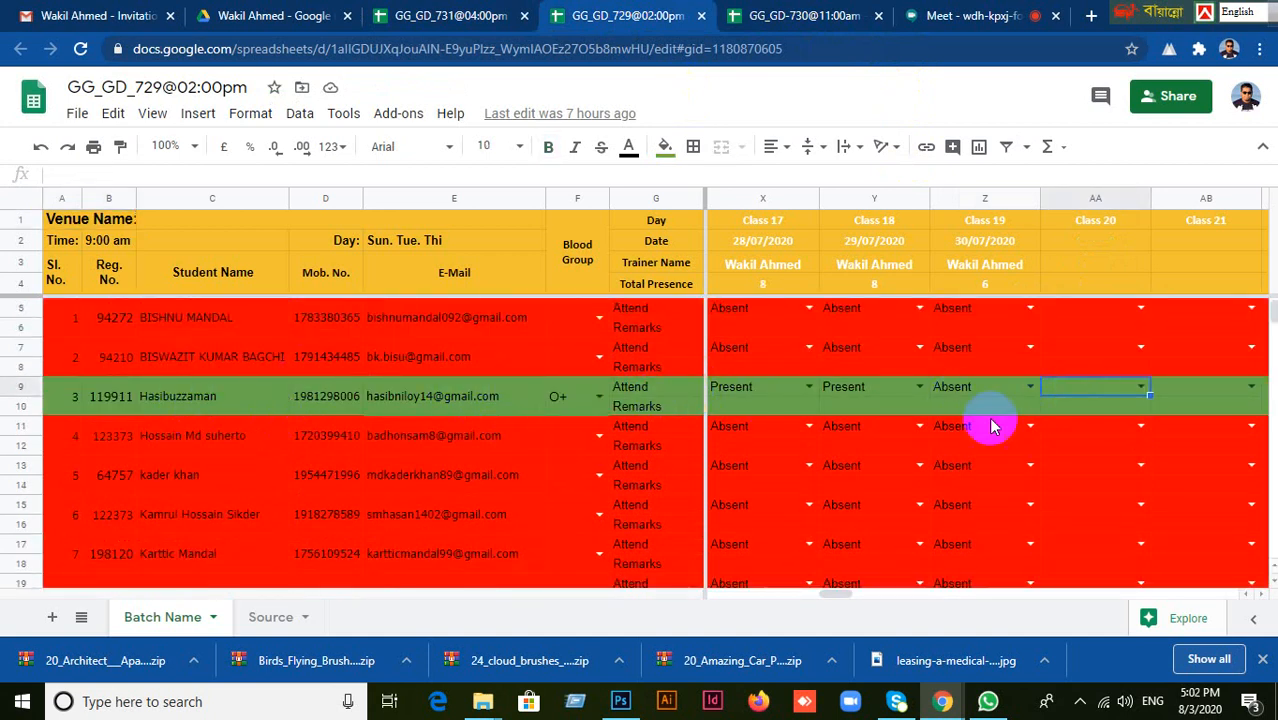
pyautogui.click(1141, 389)
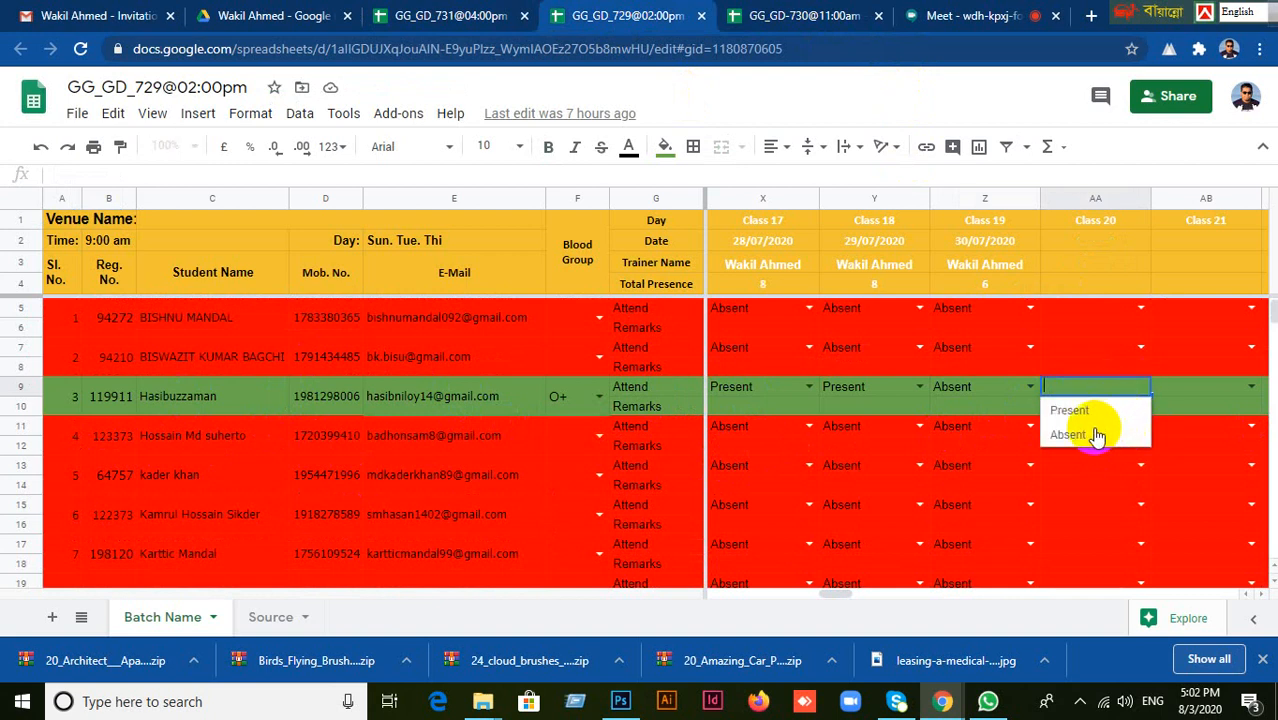
pyautogui.click(1075, 437)
pyautogui.scroll(-2, 1092, 434)
pyautogui.scroll(1, 1092, 434)
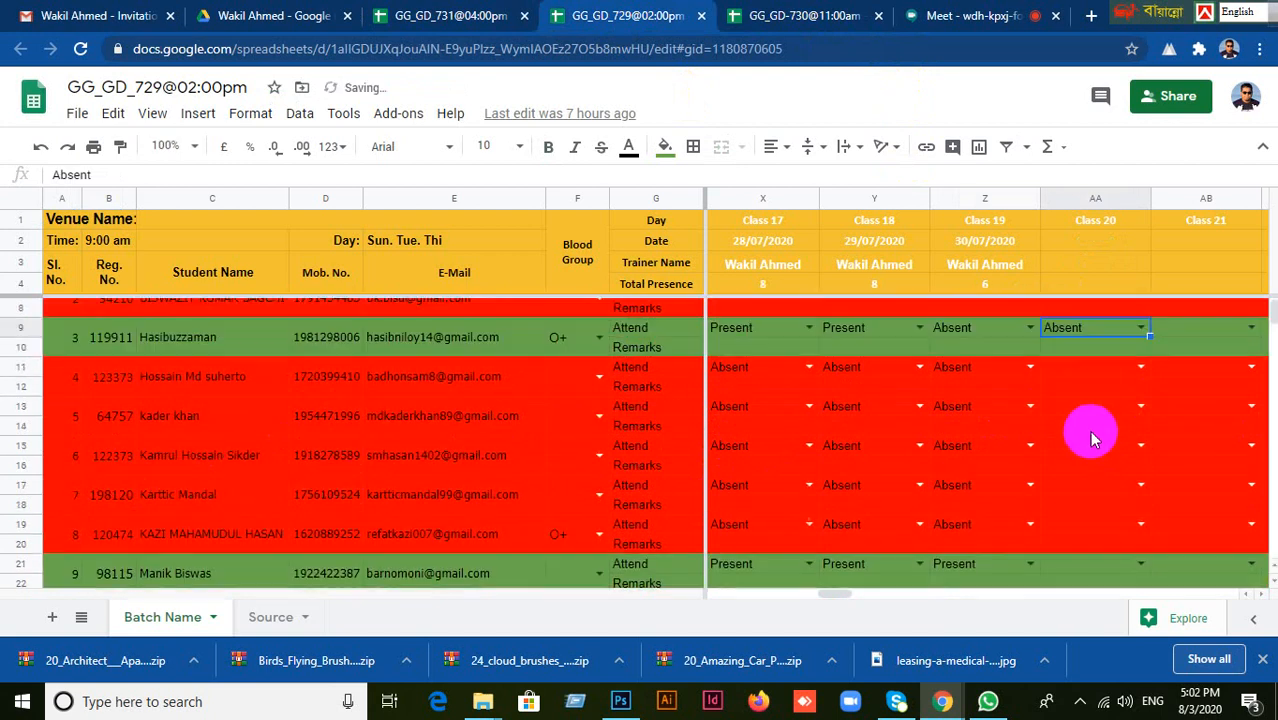
# Call the ninth student and mark their Class 20 attendance as Present.
pyautogui.click(1091, 378)
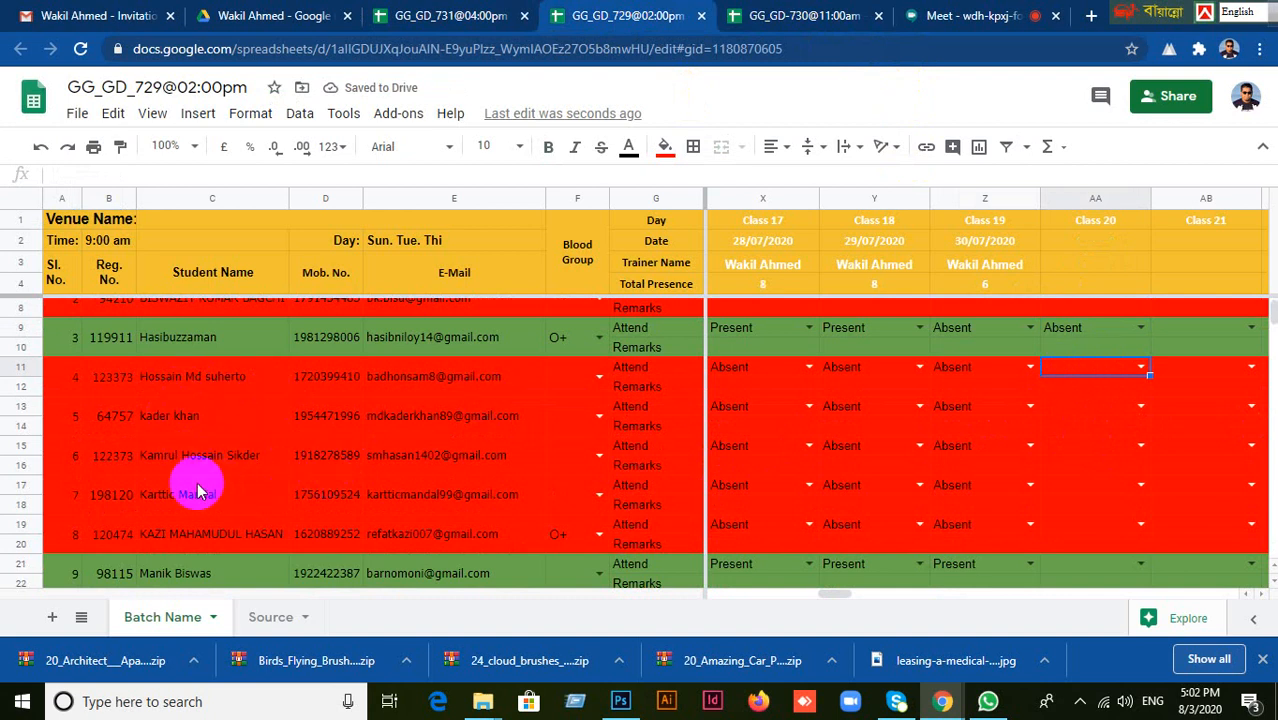
pyautogui.scroll(-1, 241, 530)
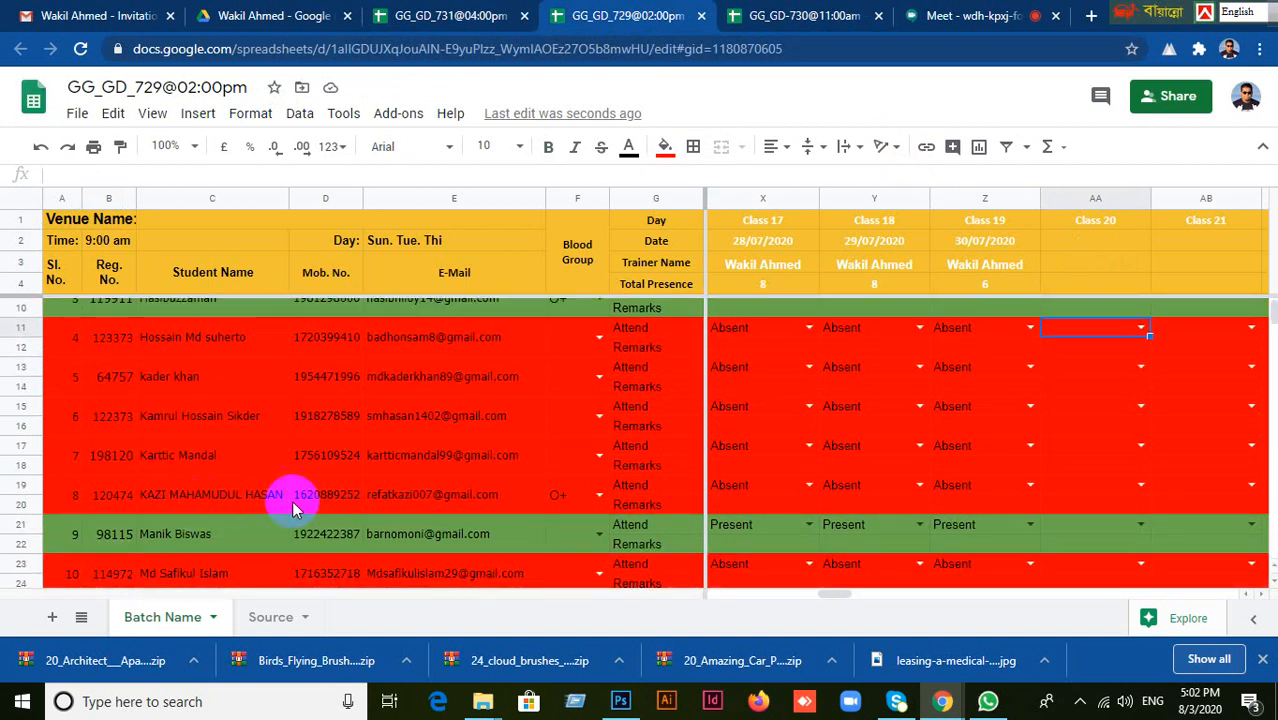
pyautogui.click(180, 533)
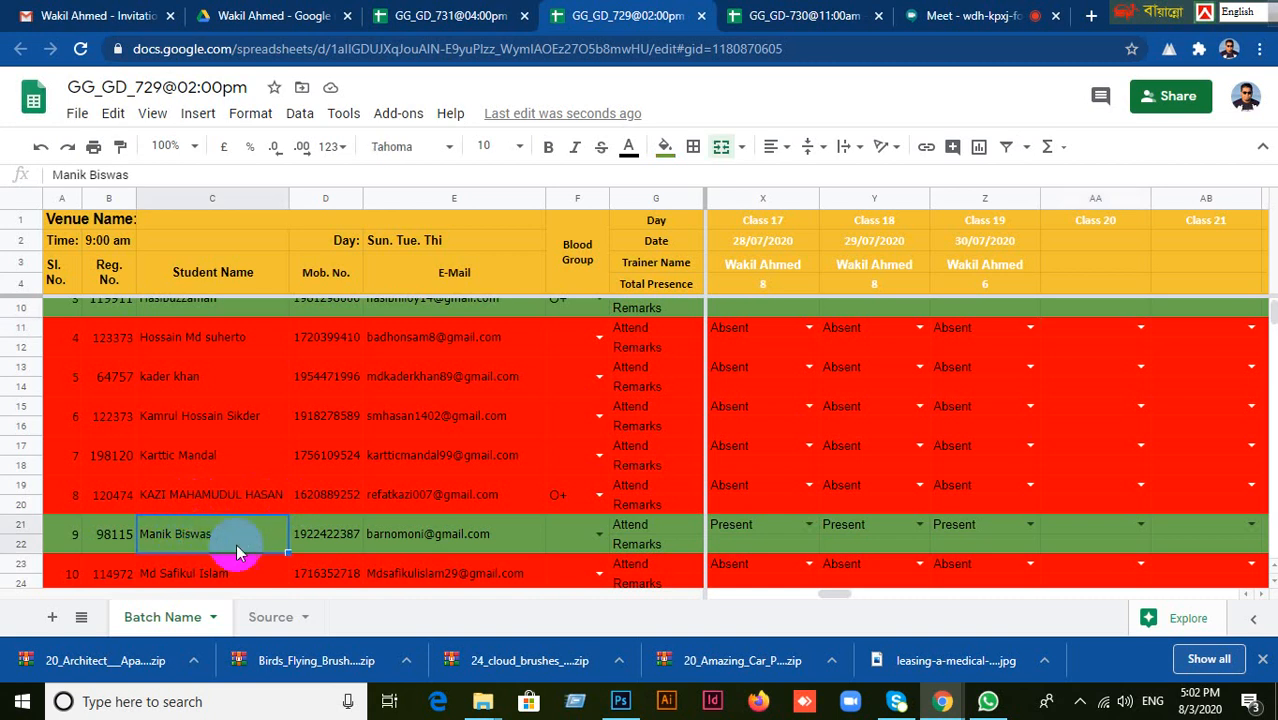
pyautogui.click(1077, 525)
pyautogui.click(1138, 524)
pyautogui.click(1079, 506)
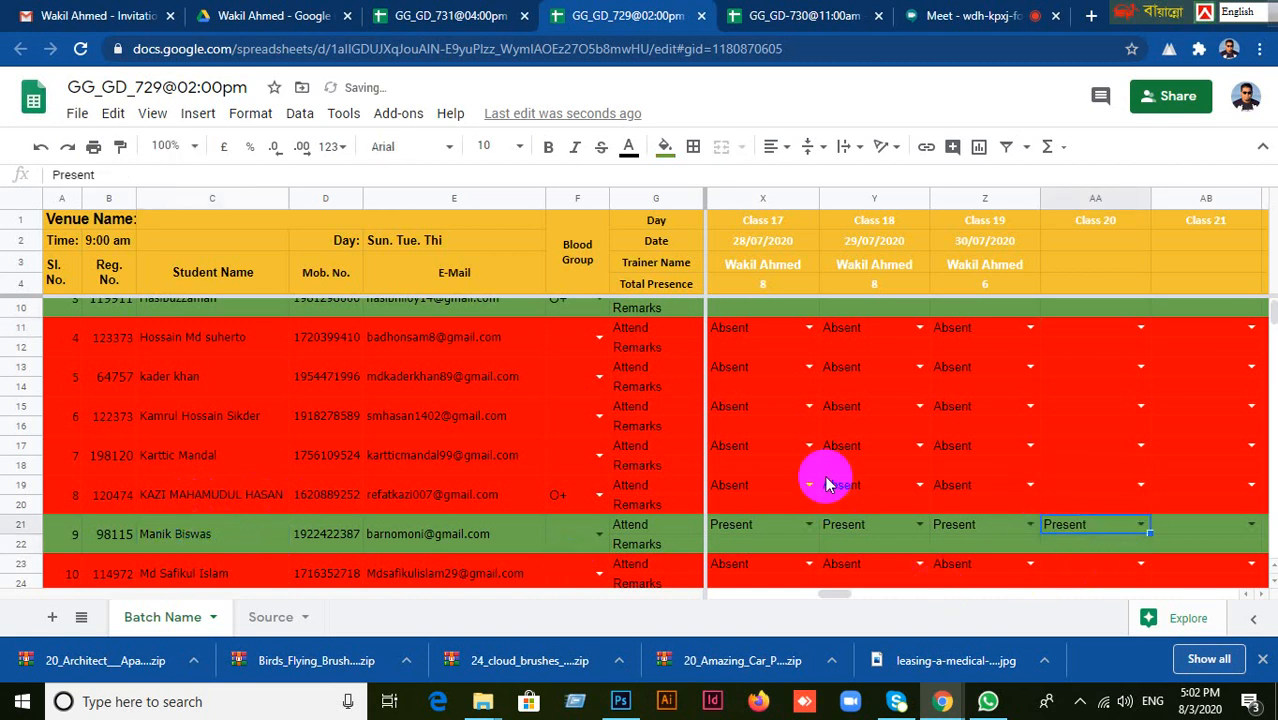
# Call the twelfth student and set their Class 20 attendance to Present.
pyautogui.scroll(-2, 824, 482)
pyautogui.scroll(-2, 213, 488)
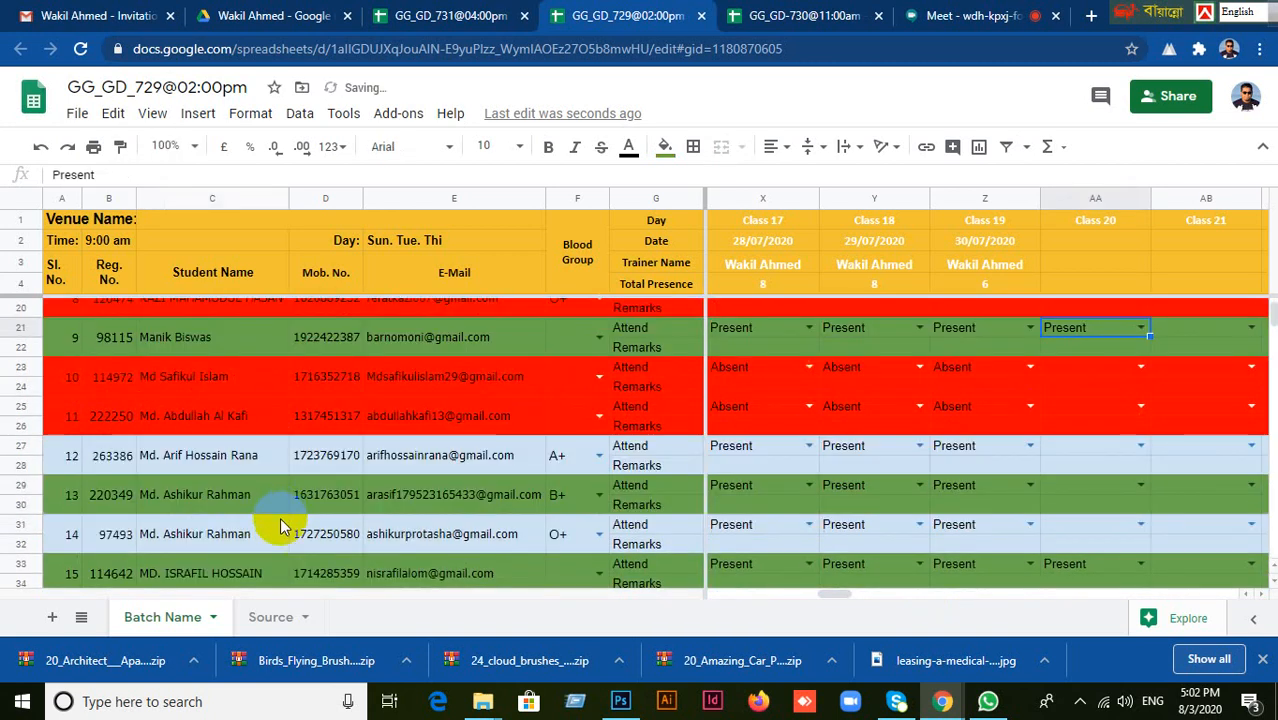
pyautogui.click(183, 466)
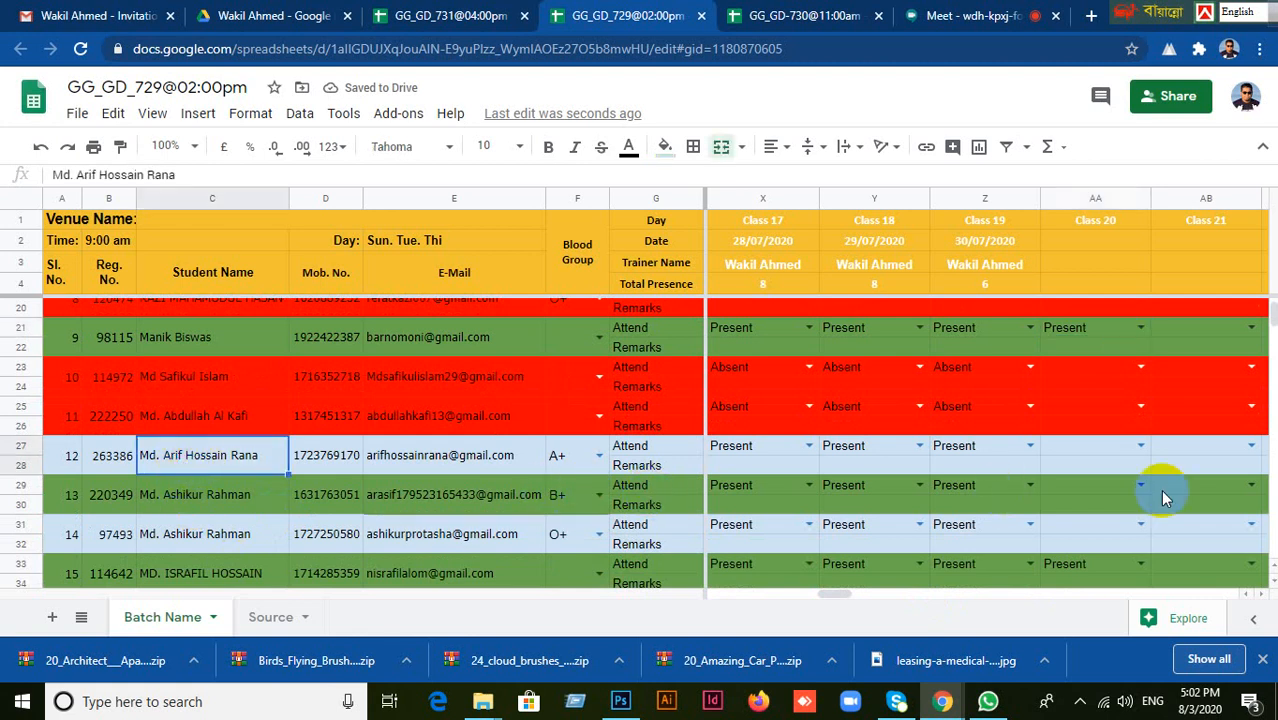
pyautogui.click(1108, 453)
pyautogui.click(1140, 445)
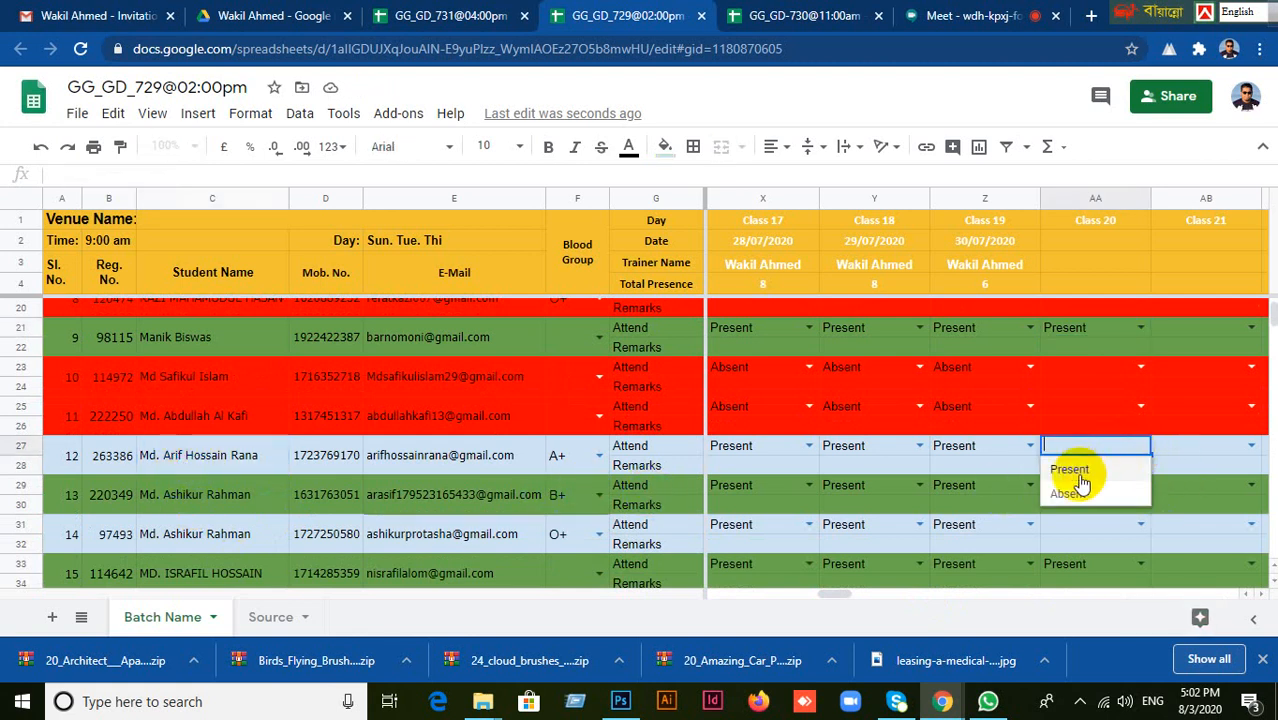
pyautogui.click(1075, 466)
# Call the thirteenth student and record them as Present for Class 20.
pyautogui.scroll(-1, 815, 510)
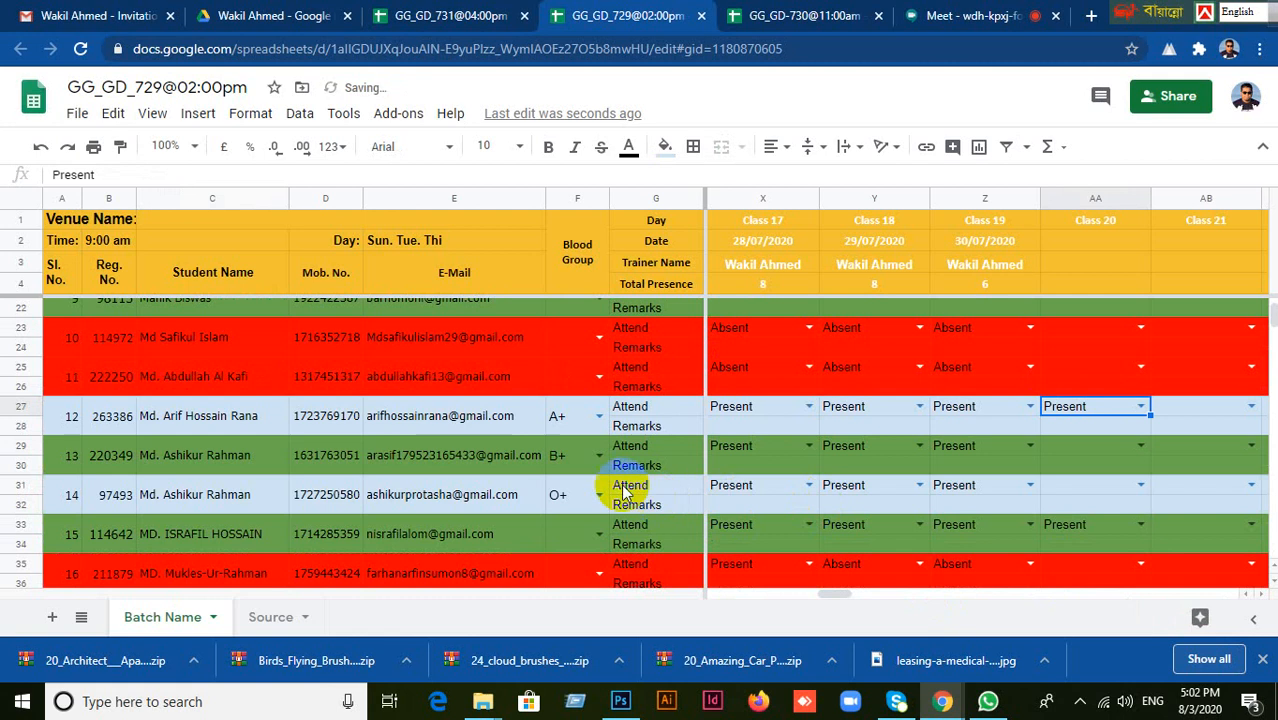
pyautogui.click(210, 463)
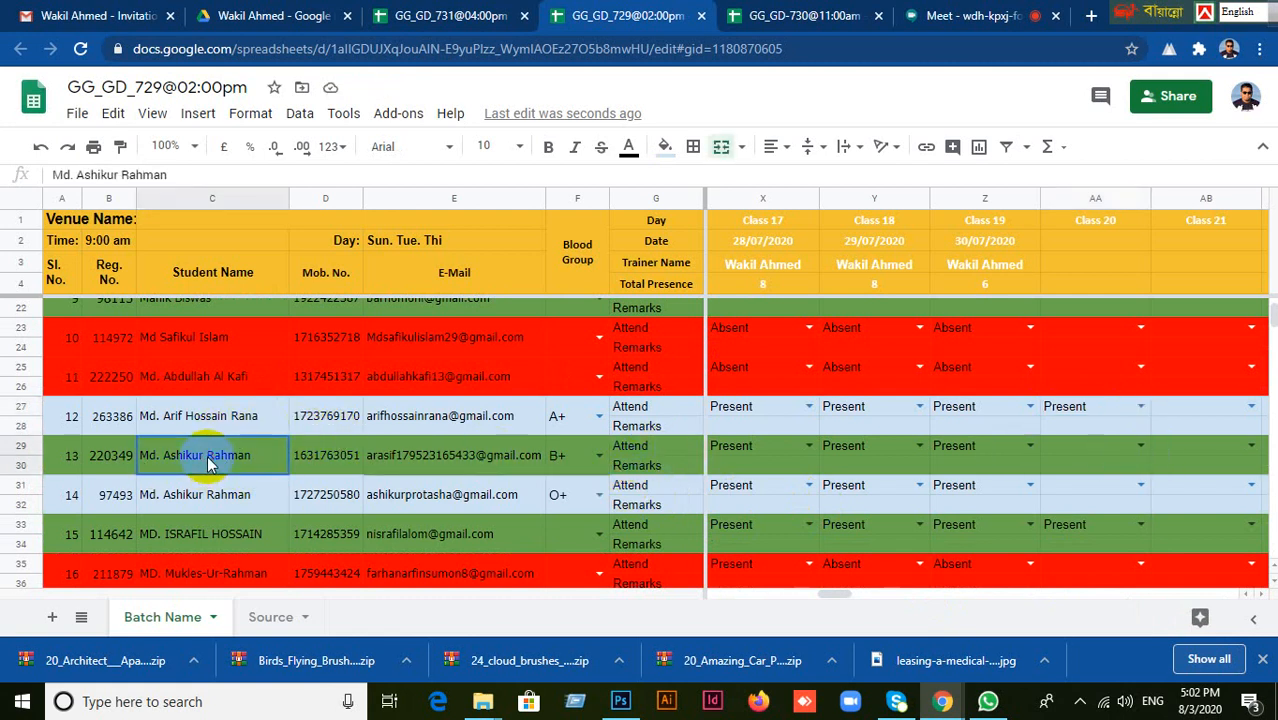
pyautogui.click(1104, 452)
pyautogui.click(1139, 446)
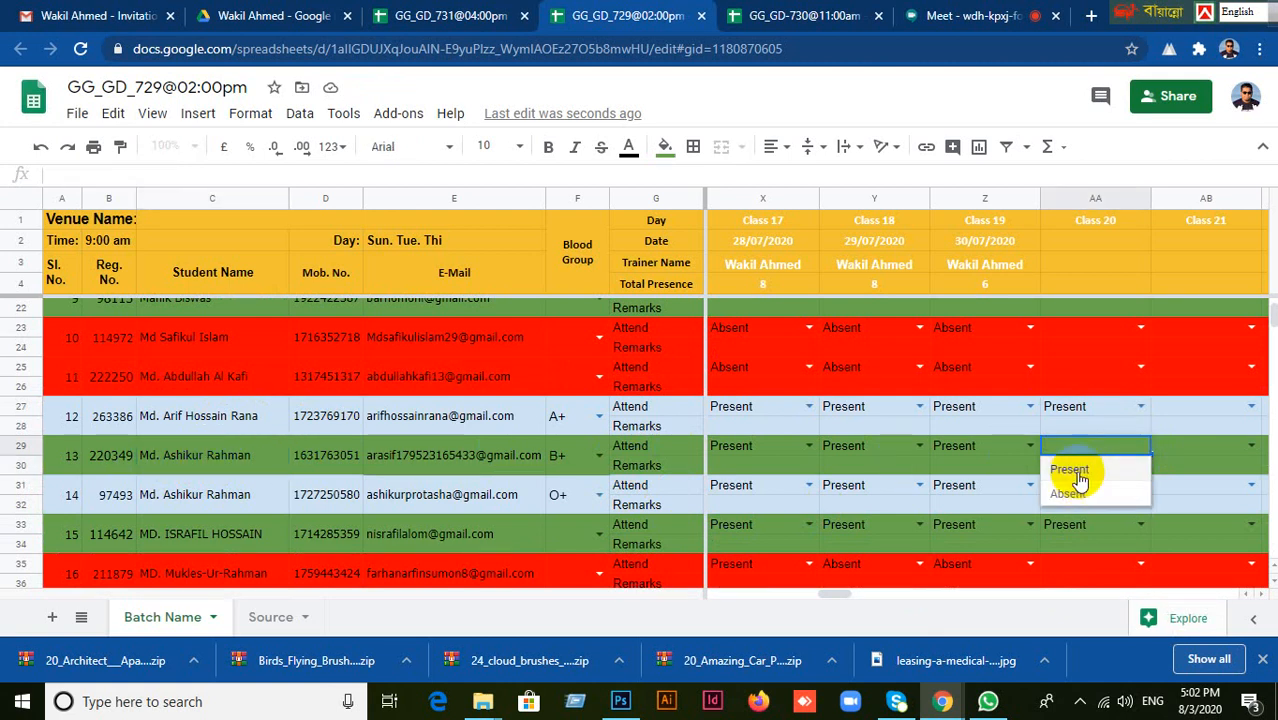
pyautogui.click(1076, 472)
# Call the fourteenth student and record them as Absent for Class 20.
pyautogui.scroll(-2, 866, 490)
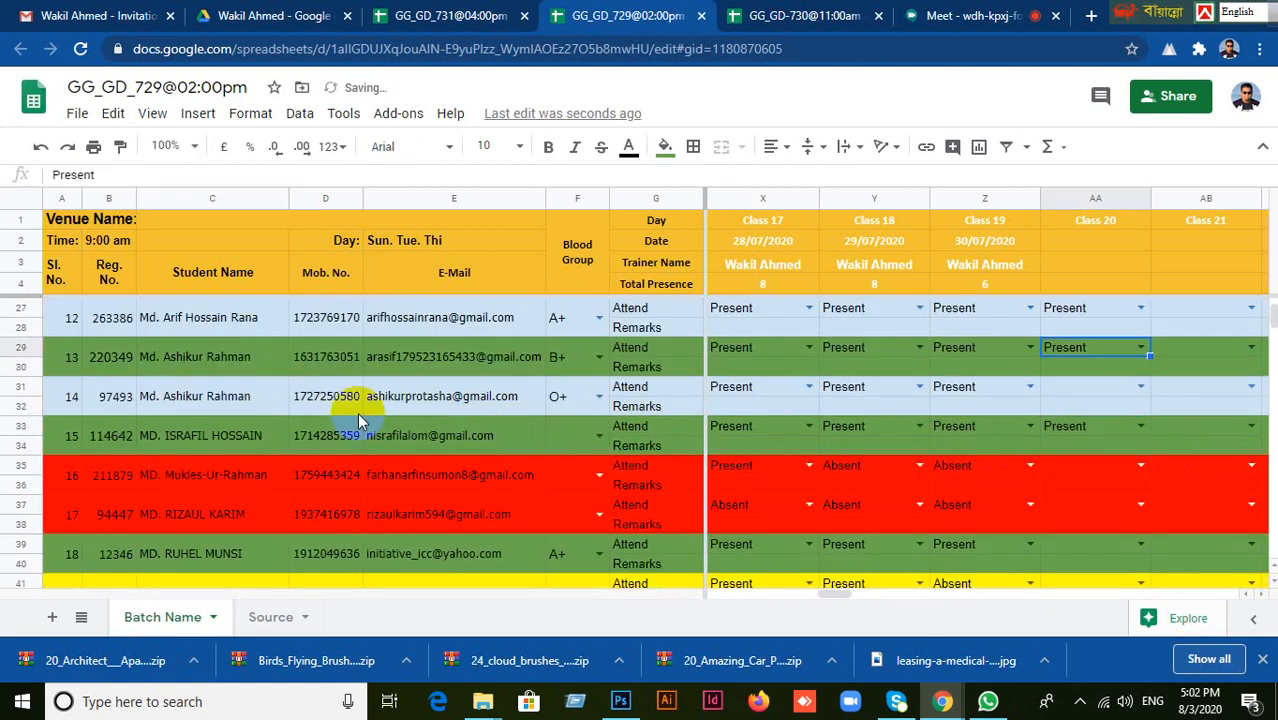
pyautogui.click(229, 397)
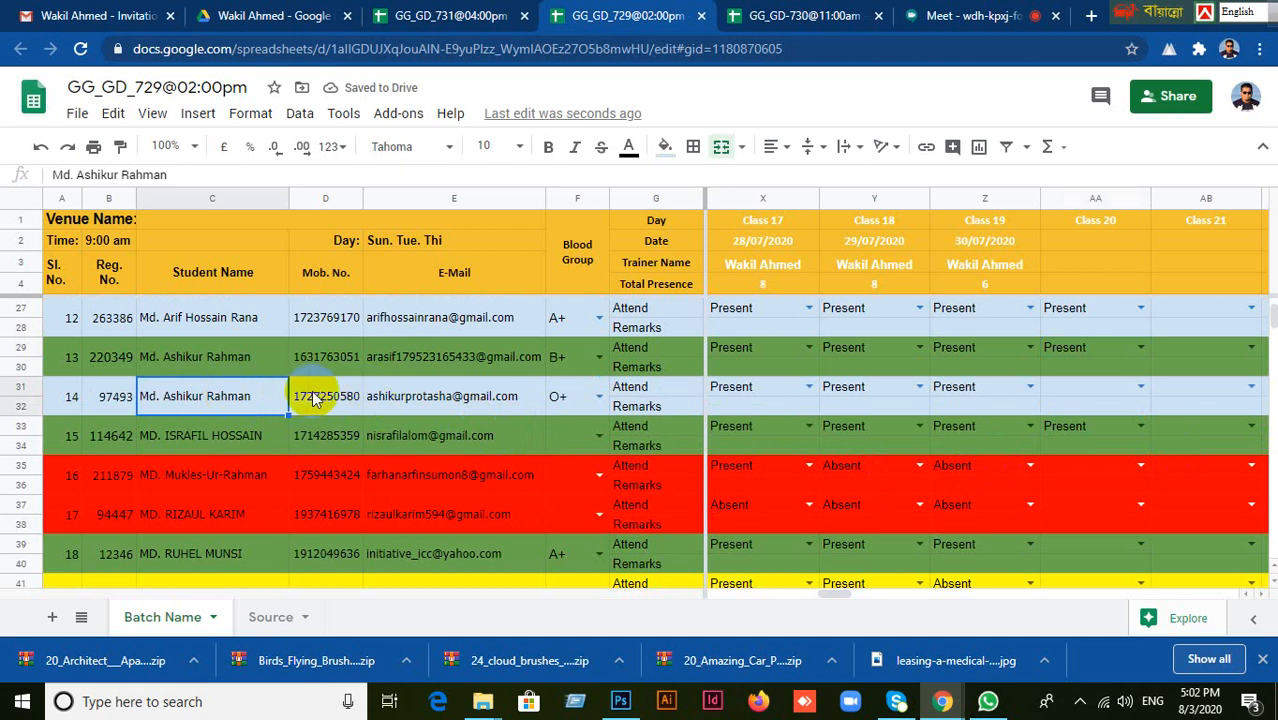
pyautogui.click(1060, 390)
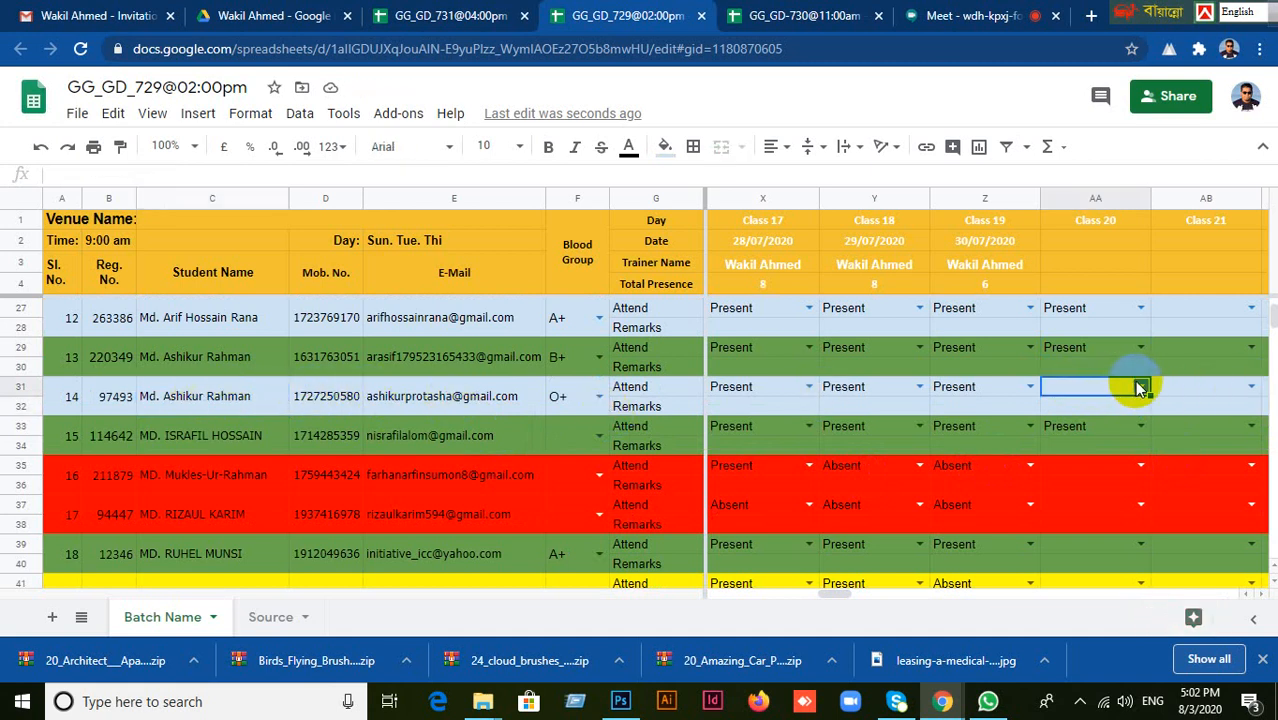
pyautogui.doubleClick(1072, 400)
pyautogui.click(1056, 435)
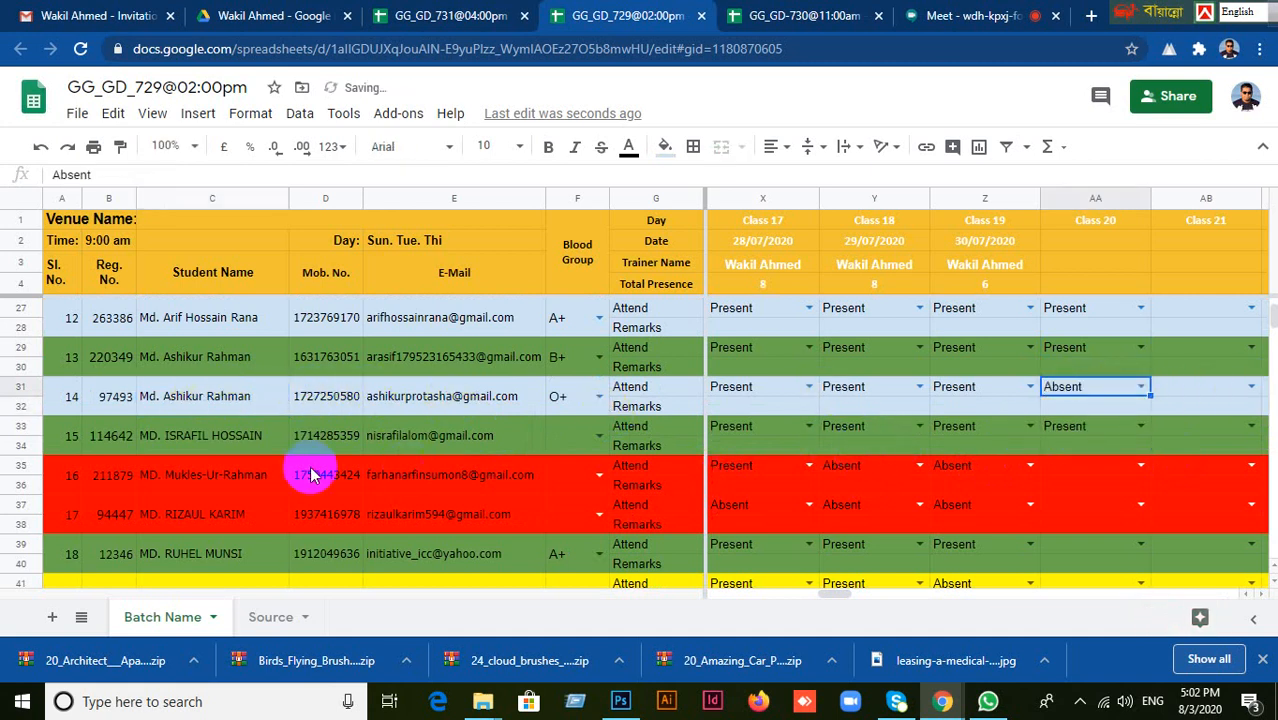
# Check the fifteenth and sixteenth students' rows, then mark the eighteenth student as Present for Class 20.
pyautogui.click(228, 441)
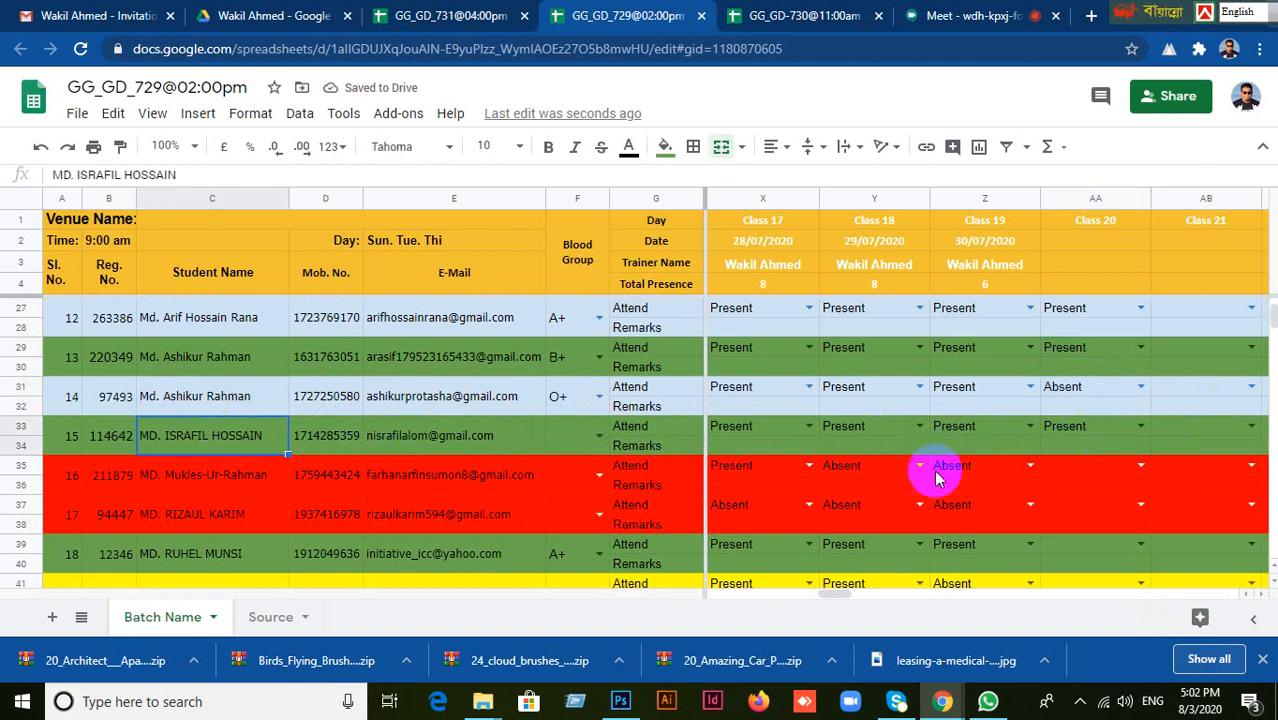
pyautogui.click(195, 481)
pyautogui.scroll(-1, 955, 487)
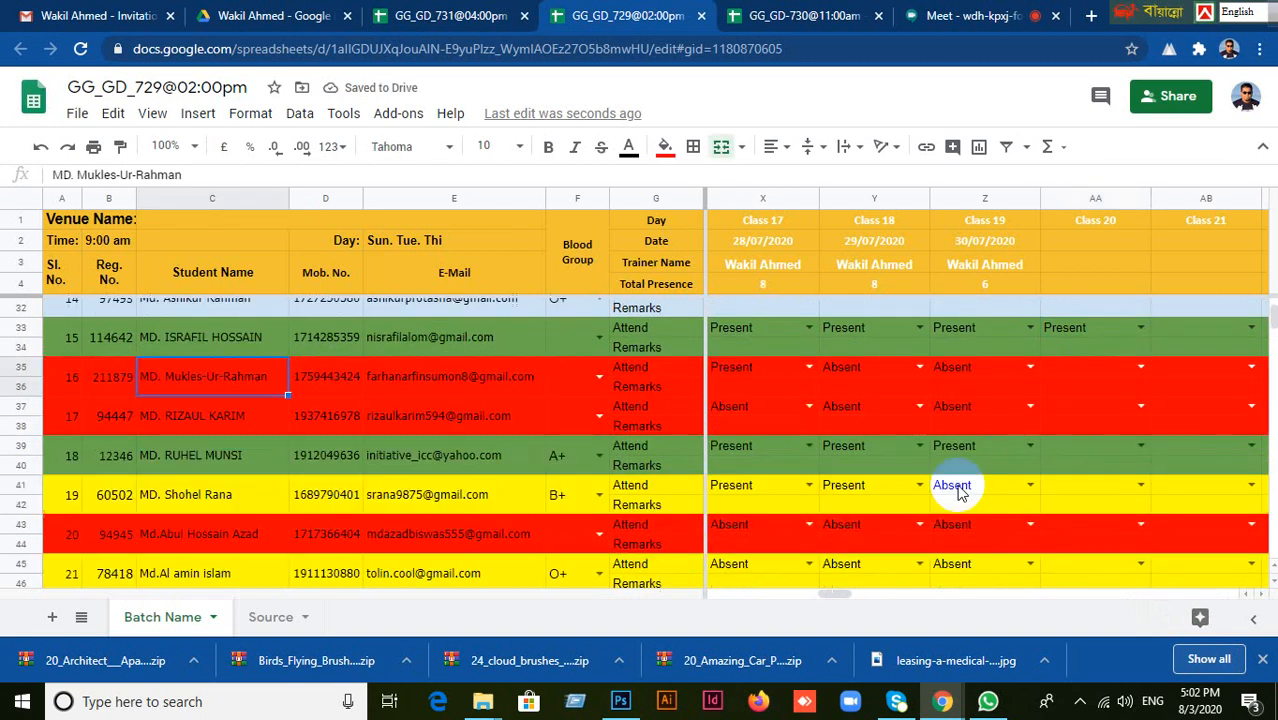
pyautogui.click(208, 454)
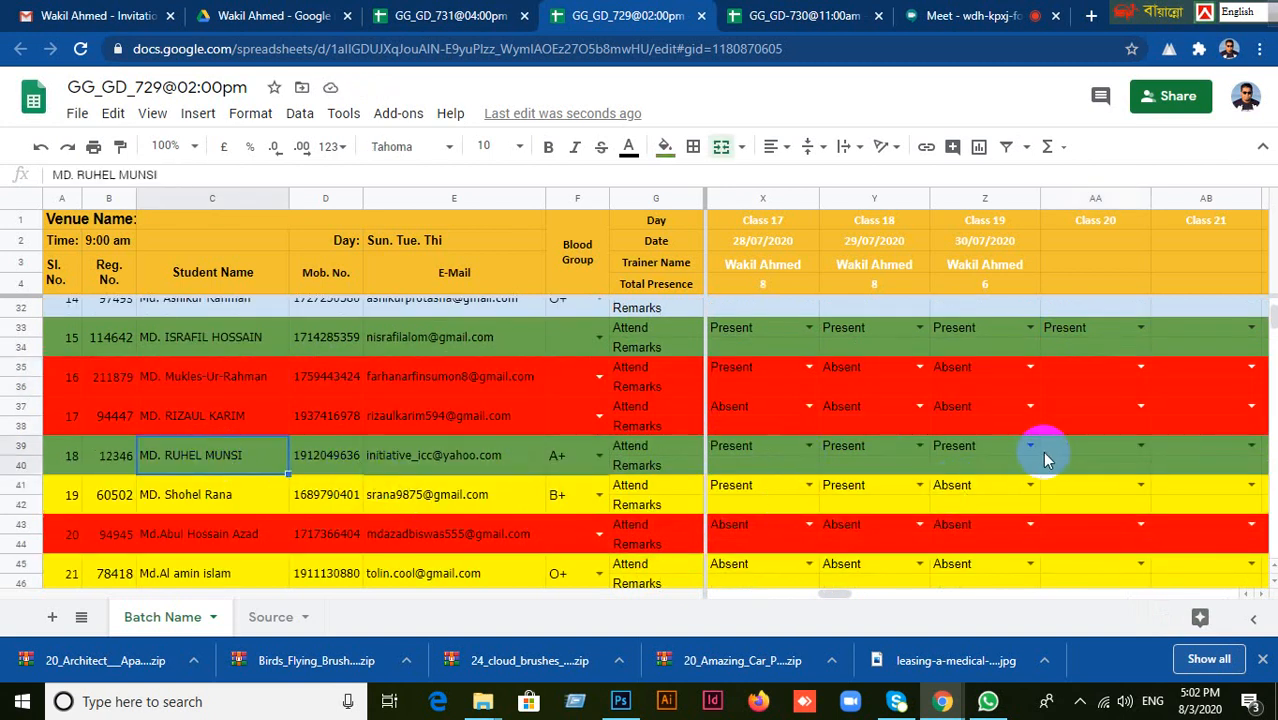
pyautogui.click(1108, 449)
pyautogui.click(1140, 449)
pyautogui.click(1075, 473)
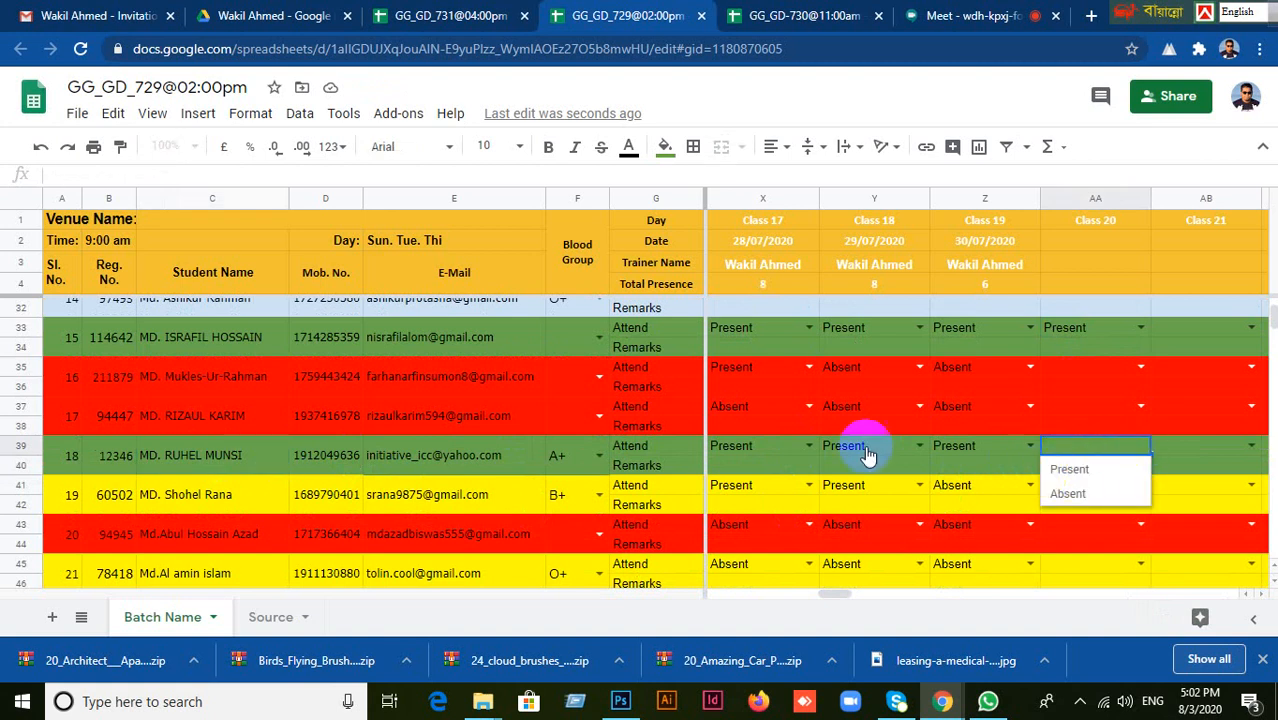
# Call the nineteenth student and mark them as Present for Class 20.
pyautogui.scroll(-1, 872, 446)
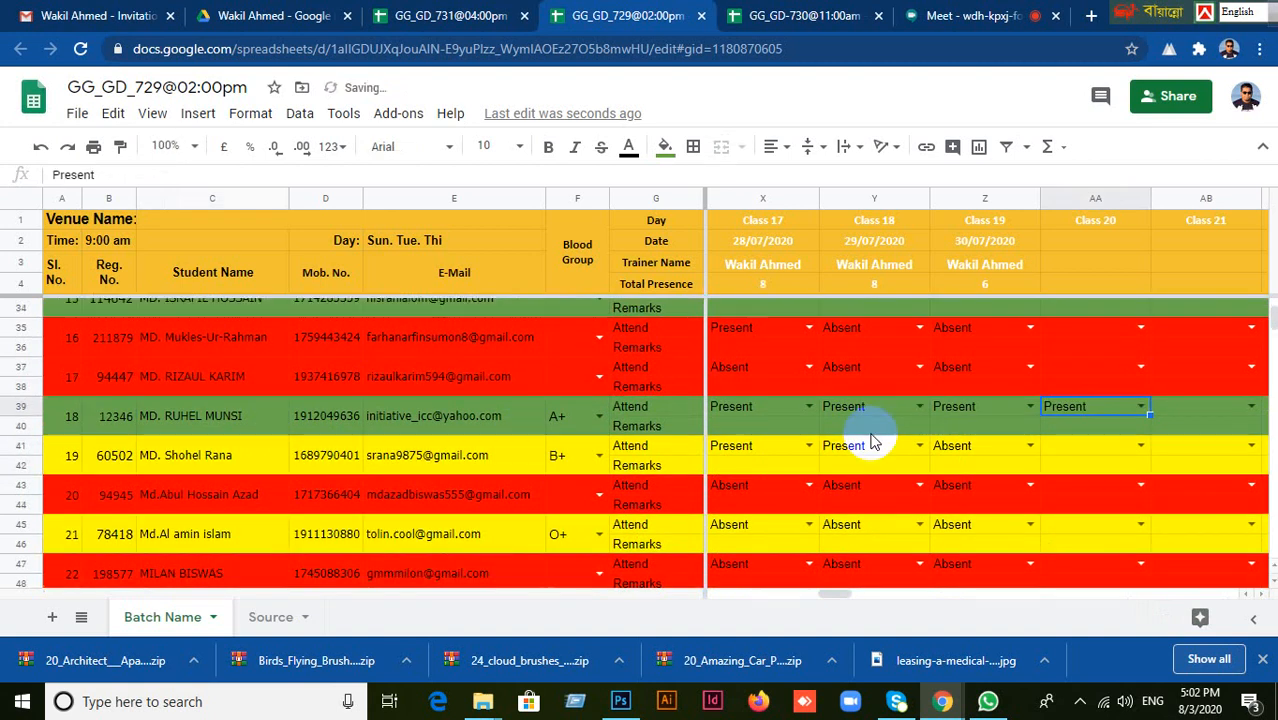
pyautogui.click(205, 453)
pyautogui.scroll(-1, 214, 448)
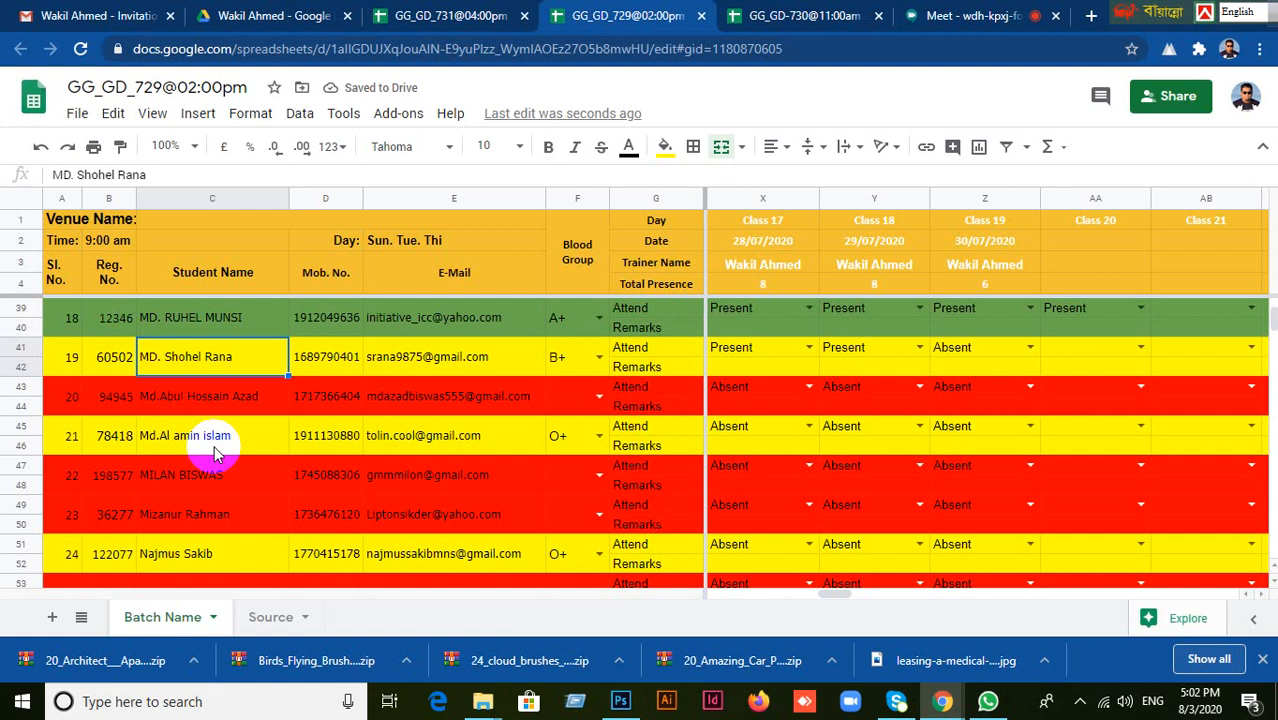
pyautogui.click(1100, 350)
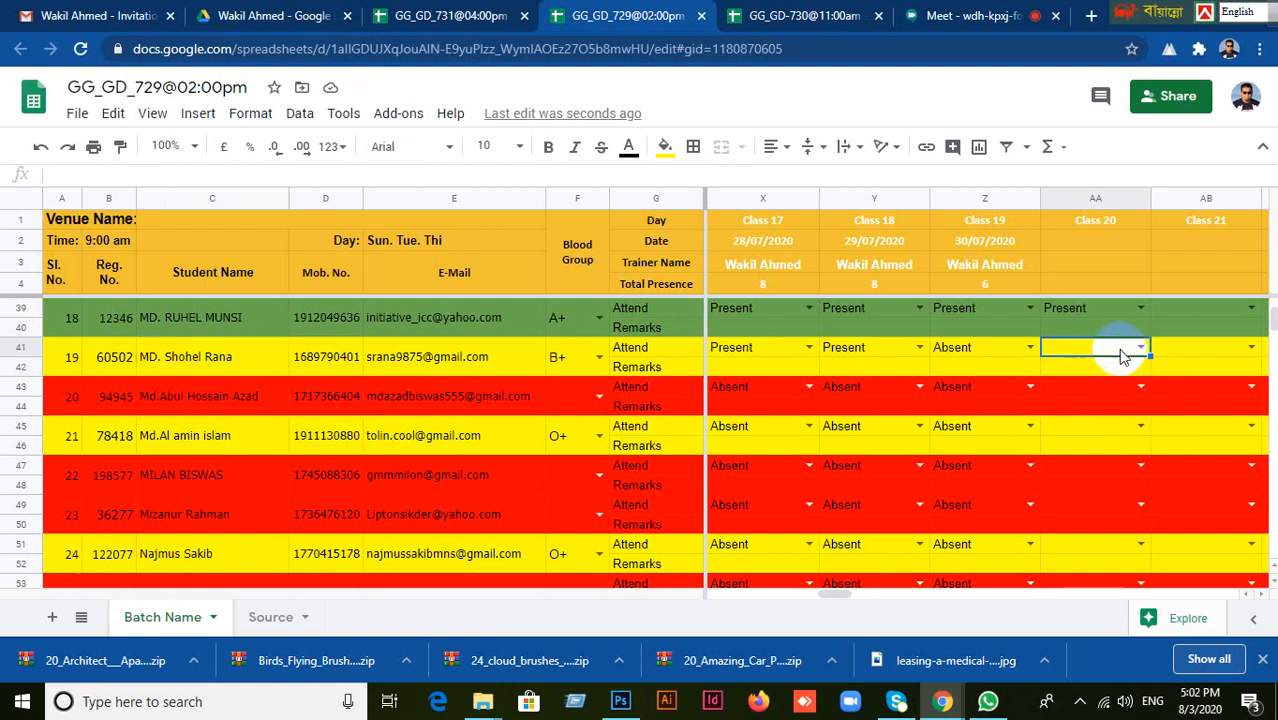
pyautogui.click(1141, 348)
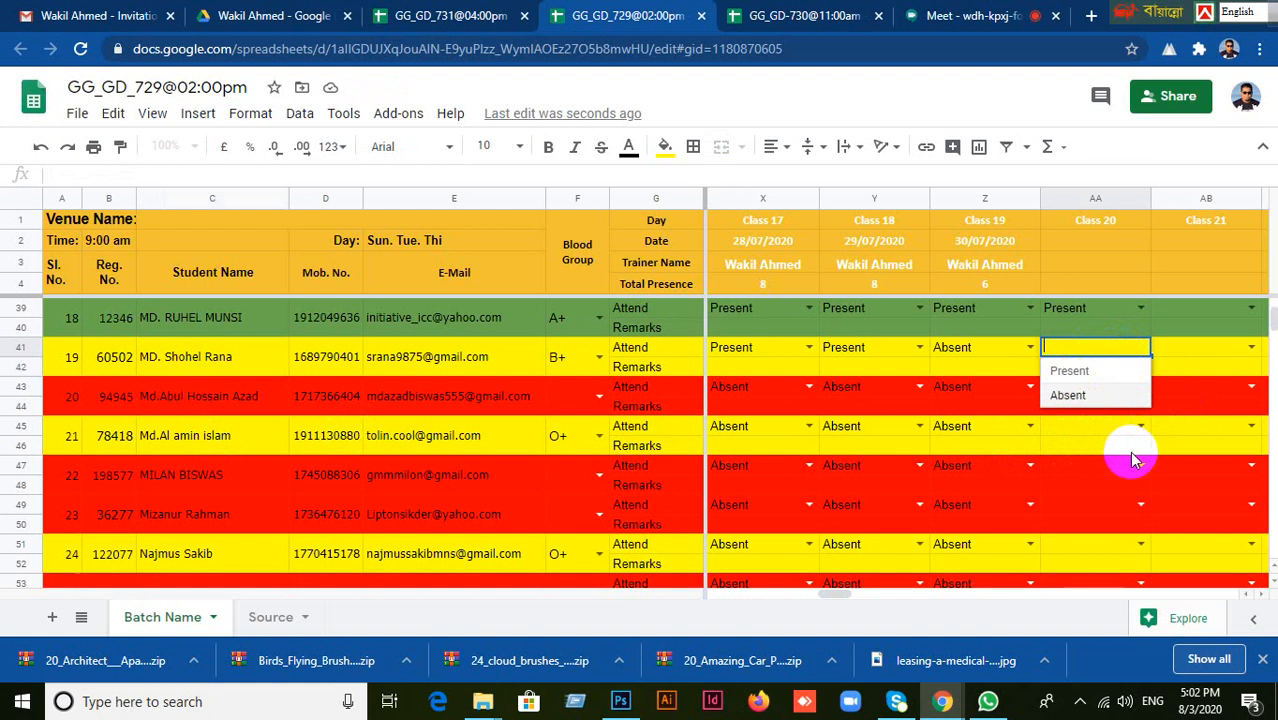
pyautogui.click(1070, 371)
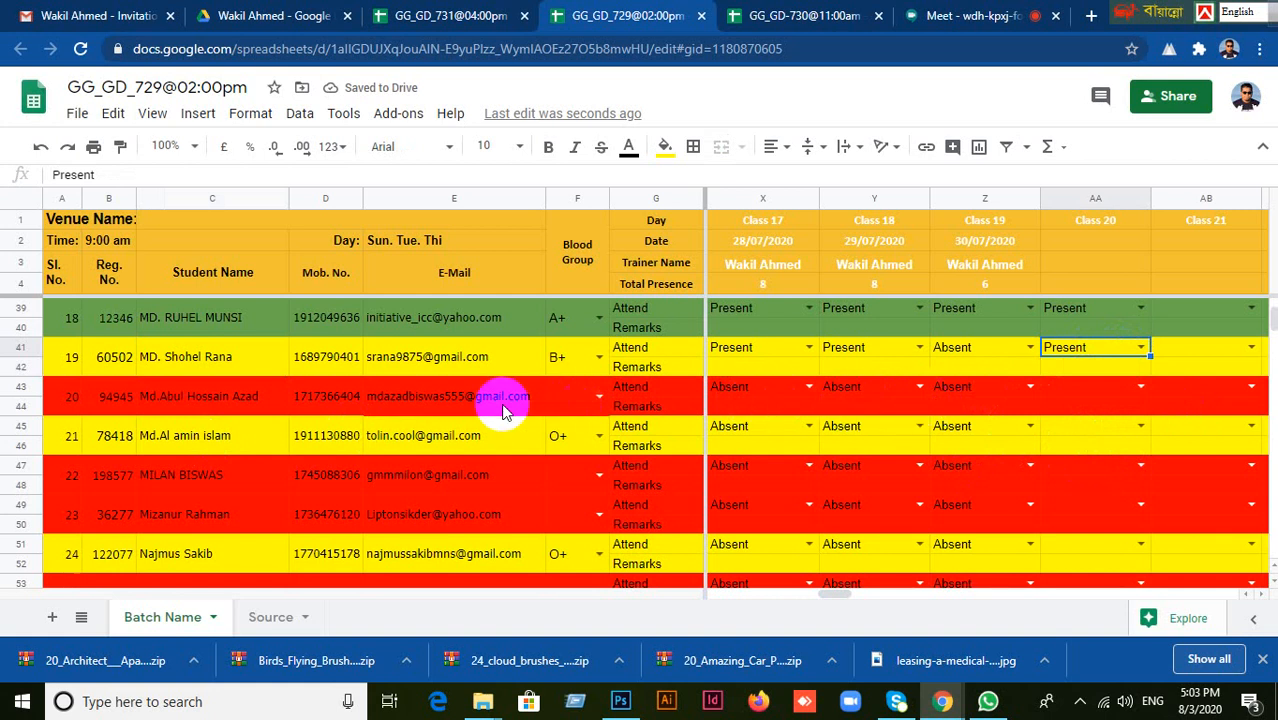
# Check the twentieth and twenty-first students' rows and select the twenty-first student's Class 20 attendance cell.
pyautogui.click(390, 400)
pyautogui.click(335, 360)
pyautogui.scroll(-1, 296, 402)
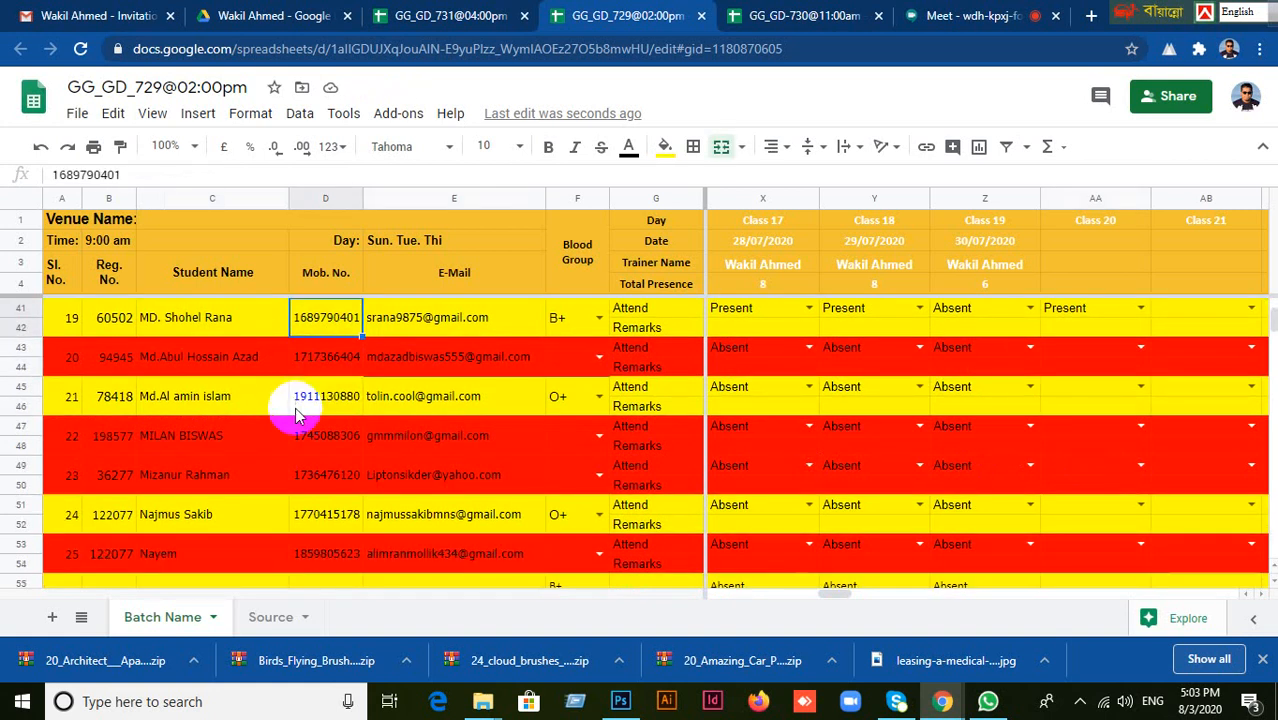
pyautogui.click(188, 364)
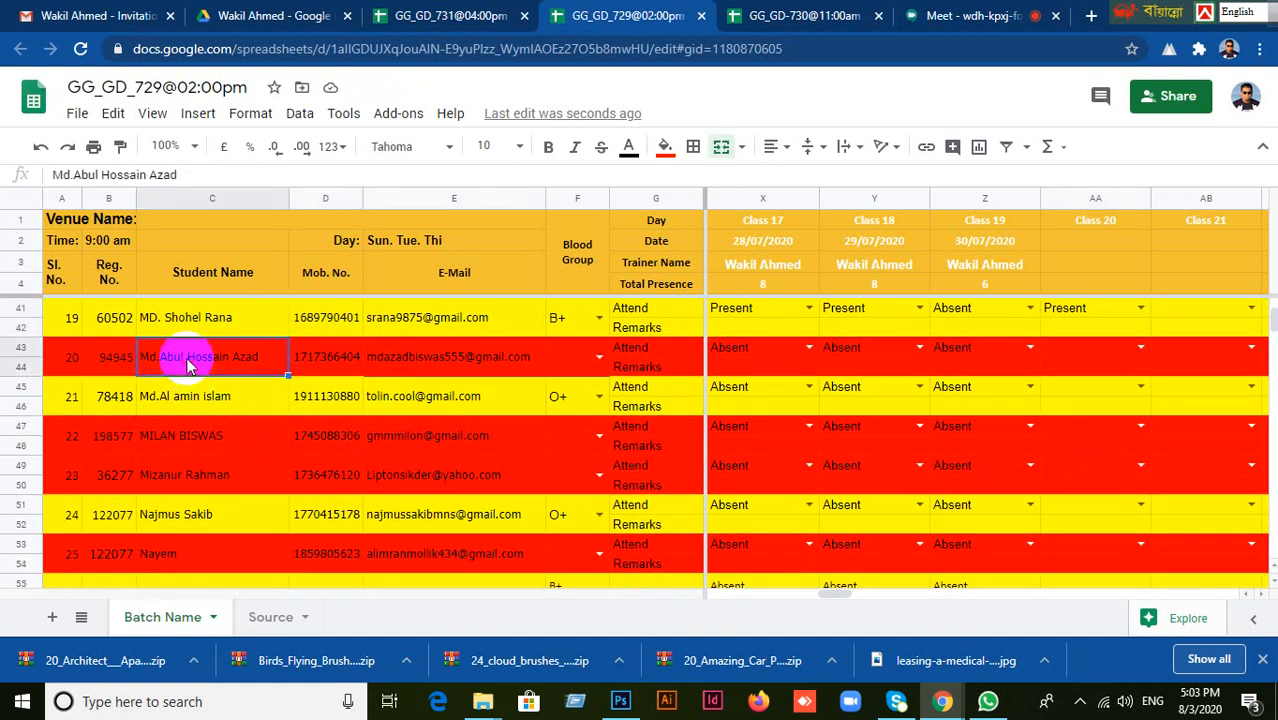
pyautogui.click(238, 405)
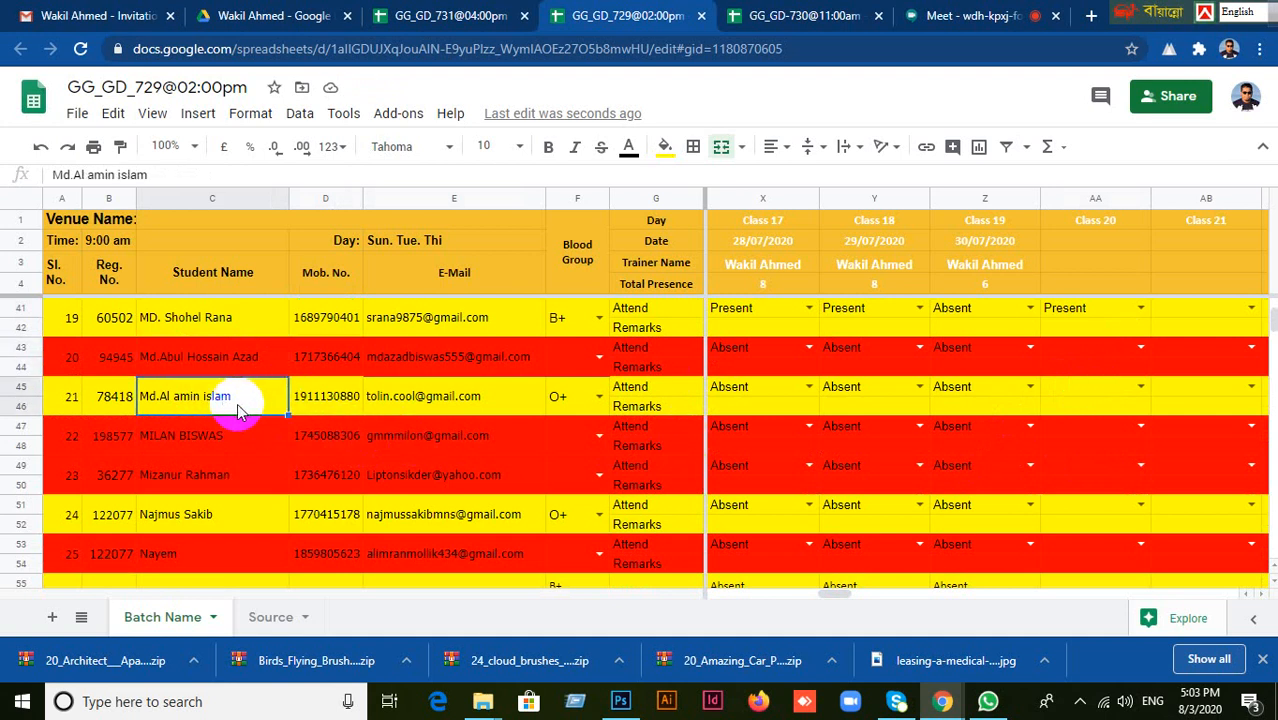
pyautogui.click(1070, 388)
pyautogui.scroll(-1, 1064, 437)
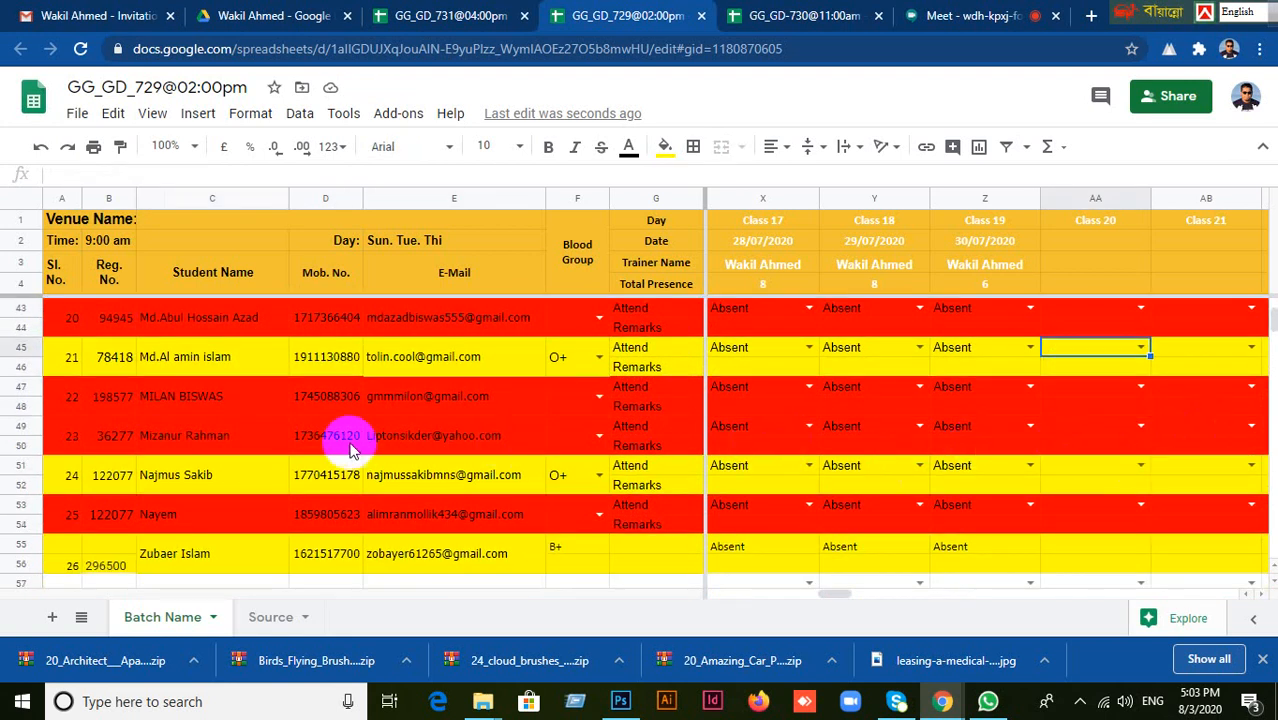
# Review the earlier classes' attendance, from Class 1 to Class 9, for the students up to the twenty-second.
pyautogui.click(250, 408)
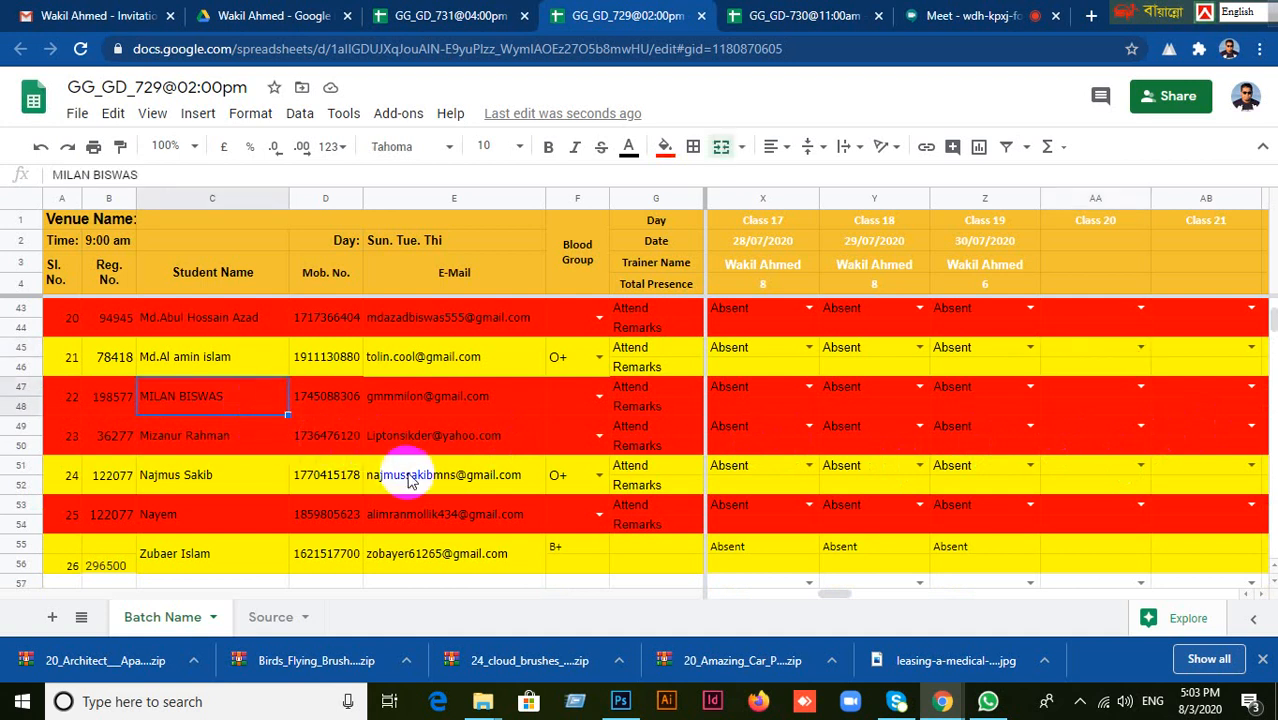
pyautogui.scroll(5, 793, 428)
pyautogui.moveTo(838, 594); pyautogui.dragTo(613, 620)
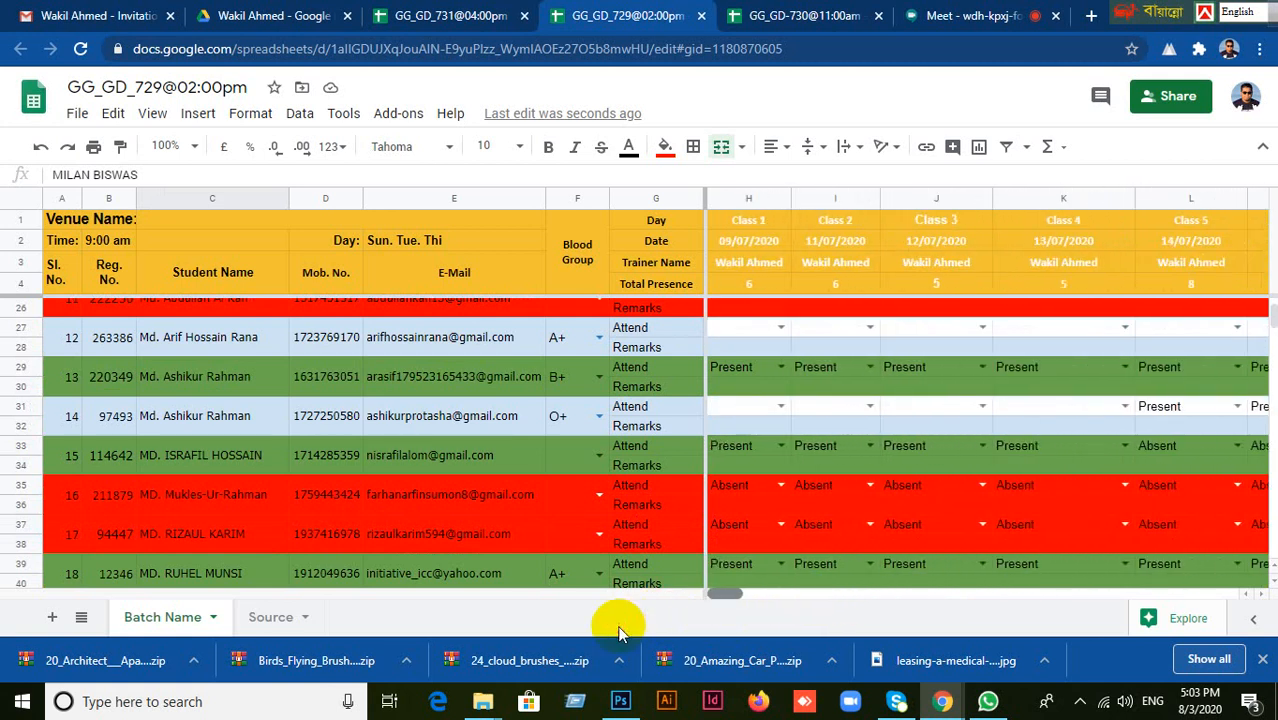
pyautogui.scroll(-3, 400, 515)
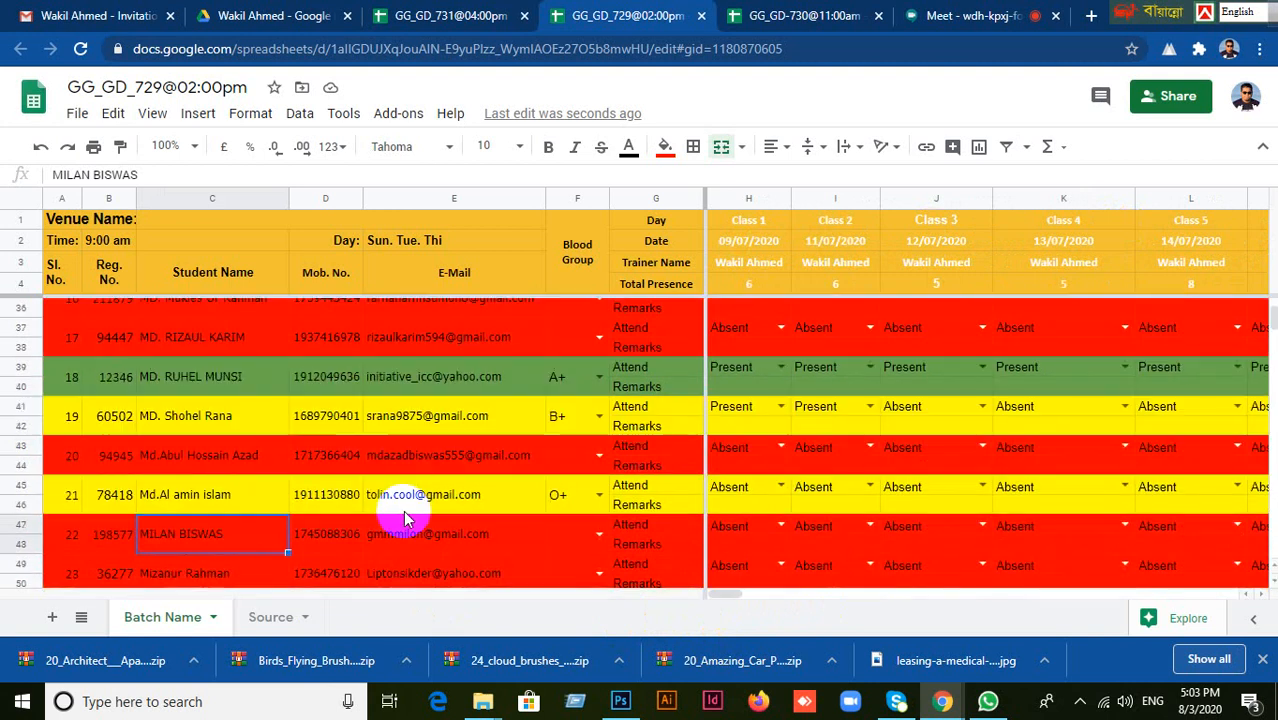
pyautogui.scroll(5, 395, 515)
pyautogui.scroll(-1, 380, 518)
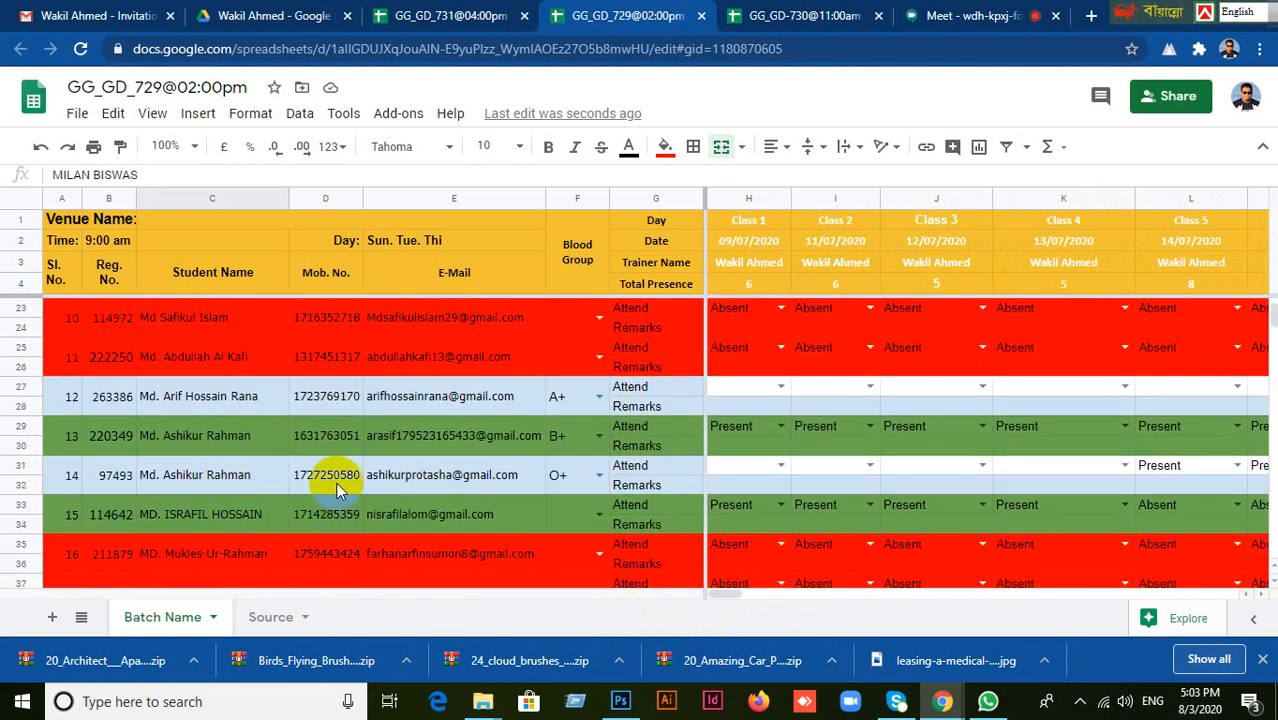
pyautogui.scroll(-4, 742, 537)
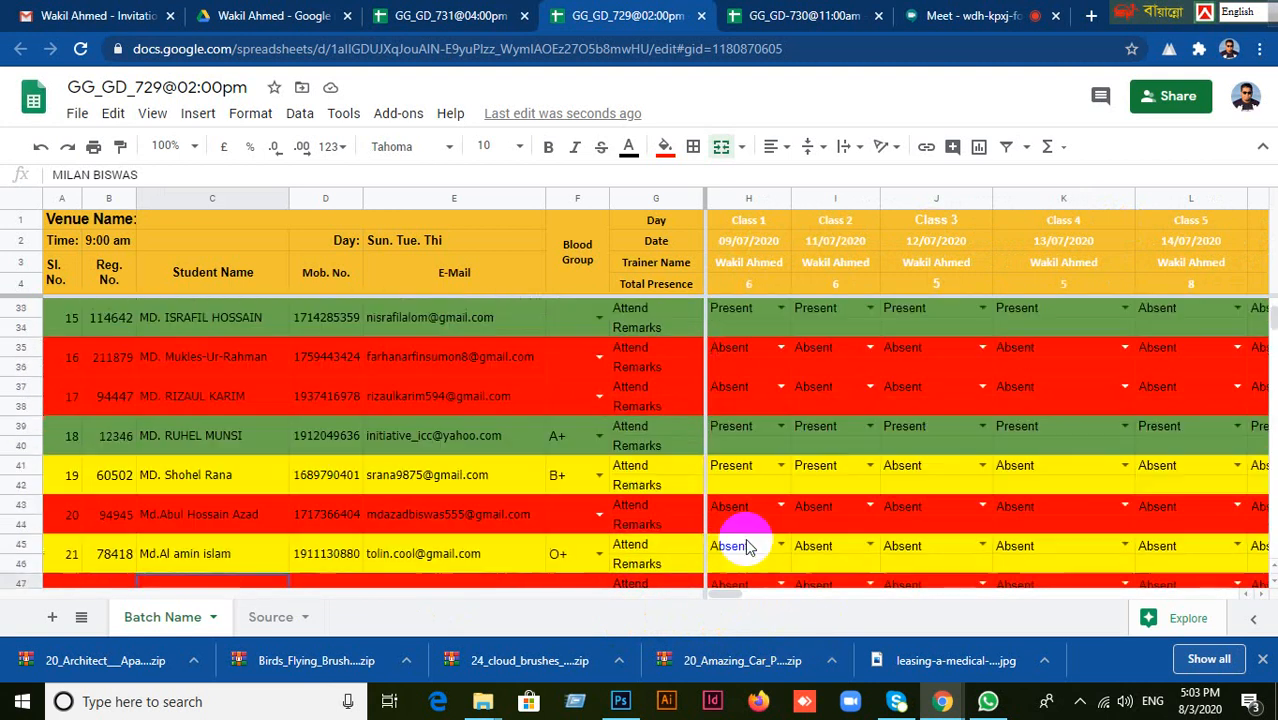
pyautogui.moveTo(733, 594); pyautogui.dragTo(759, 591)
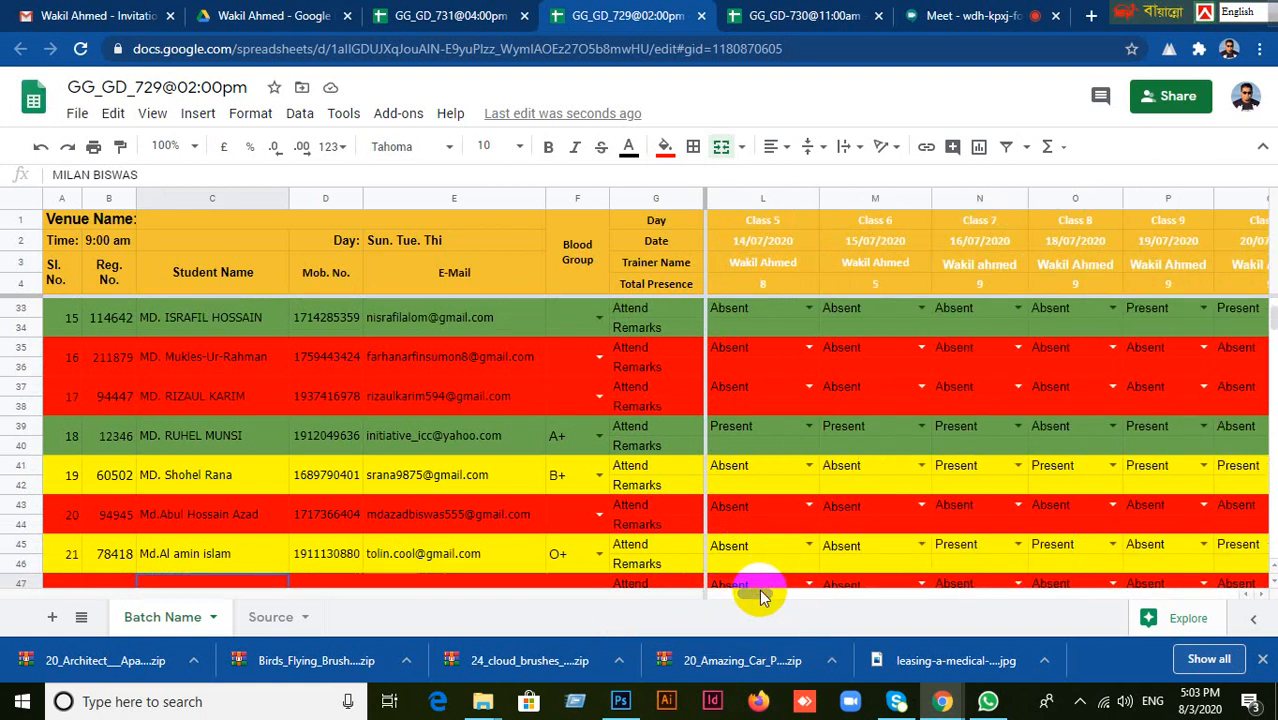
pyautogui.click(218, 474)
pyautogui.click(245, 512)
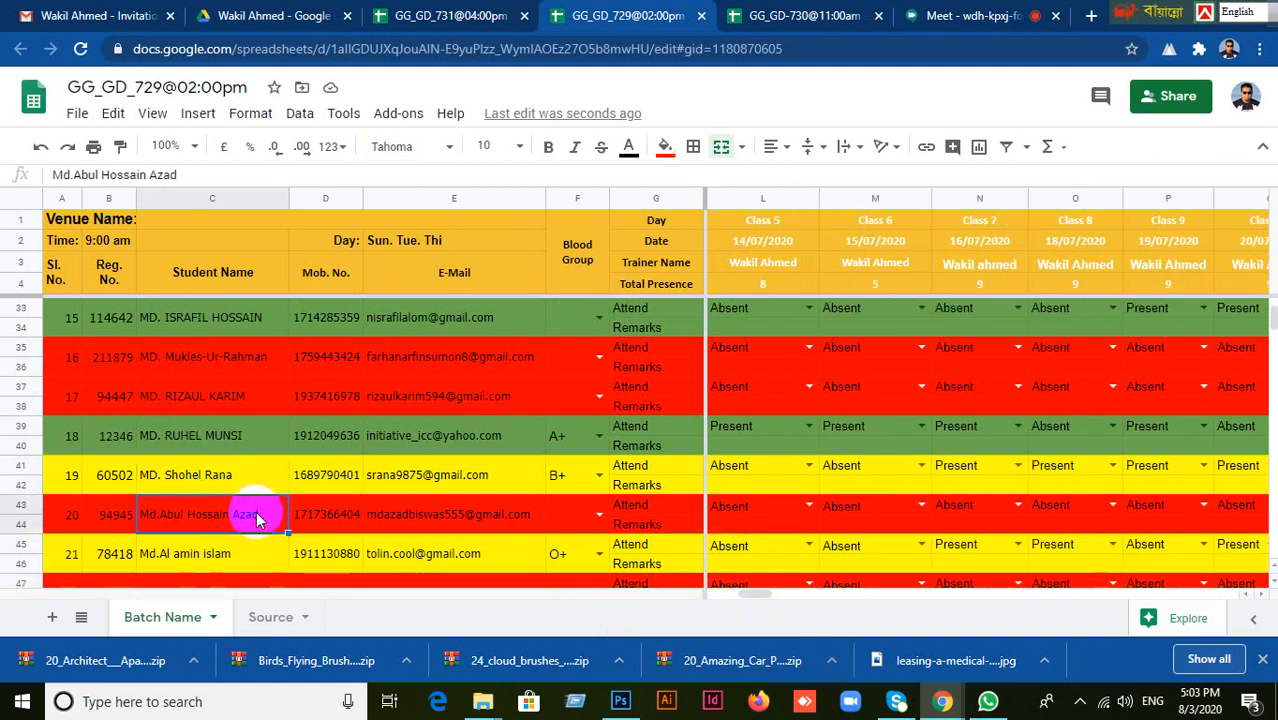
pyautogui.scroll(-3, 399, 499)
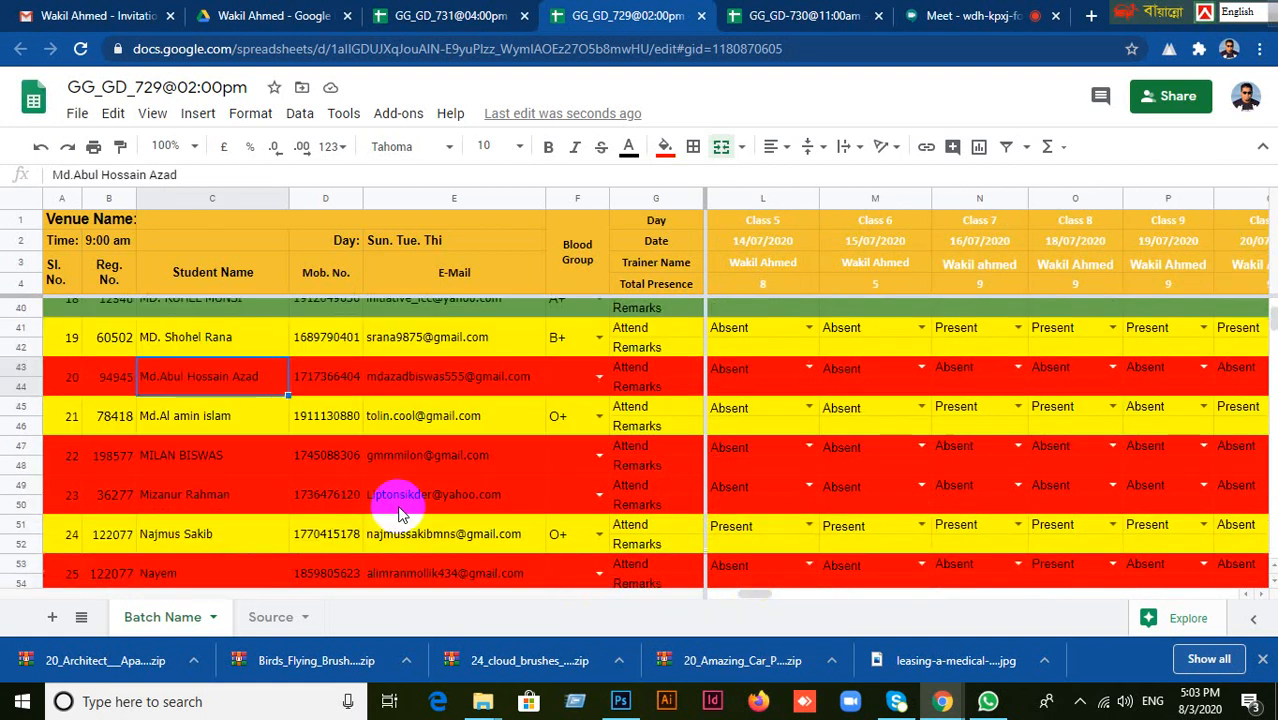
pyautogui.click(219, 418)
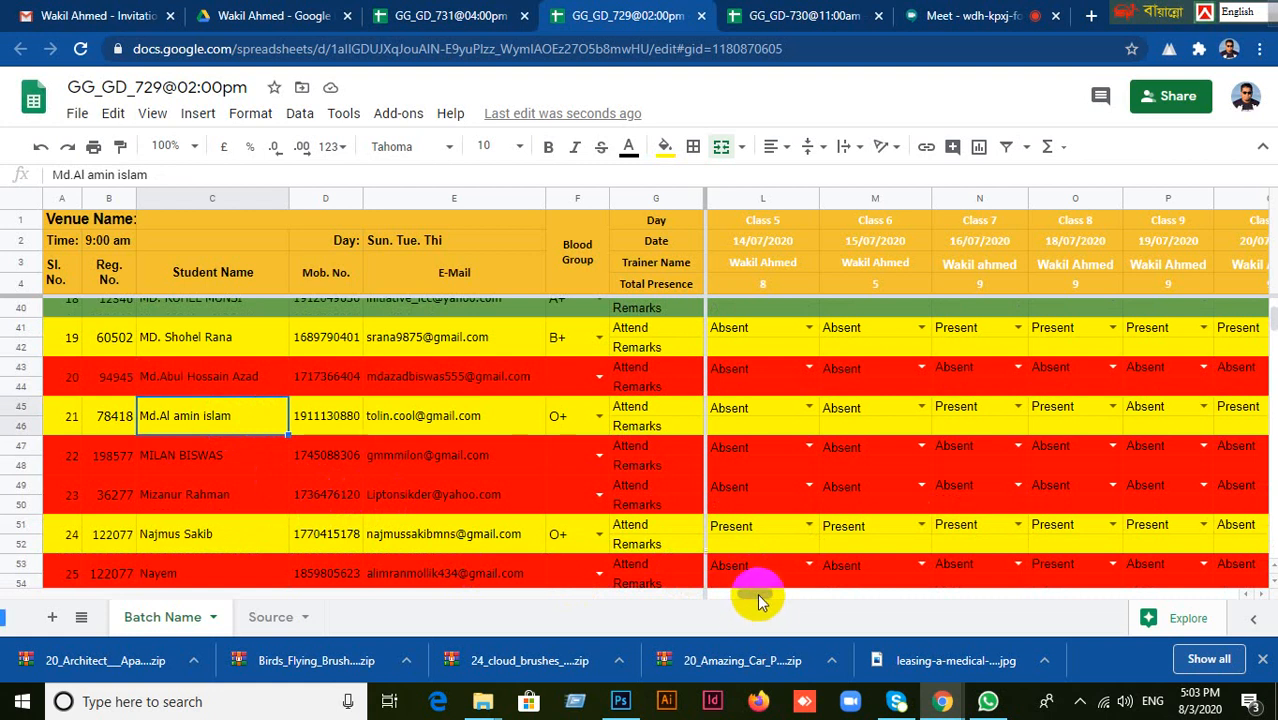
# Set the Class 20 date to 03/08/2020 in the header.
pyautogui.moveTo(759, 598); pyautogui.dragTo(836, 594)
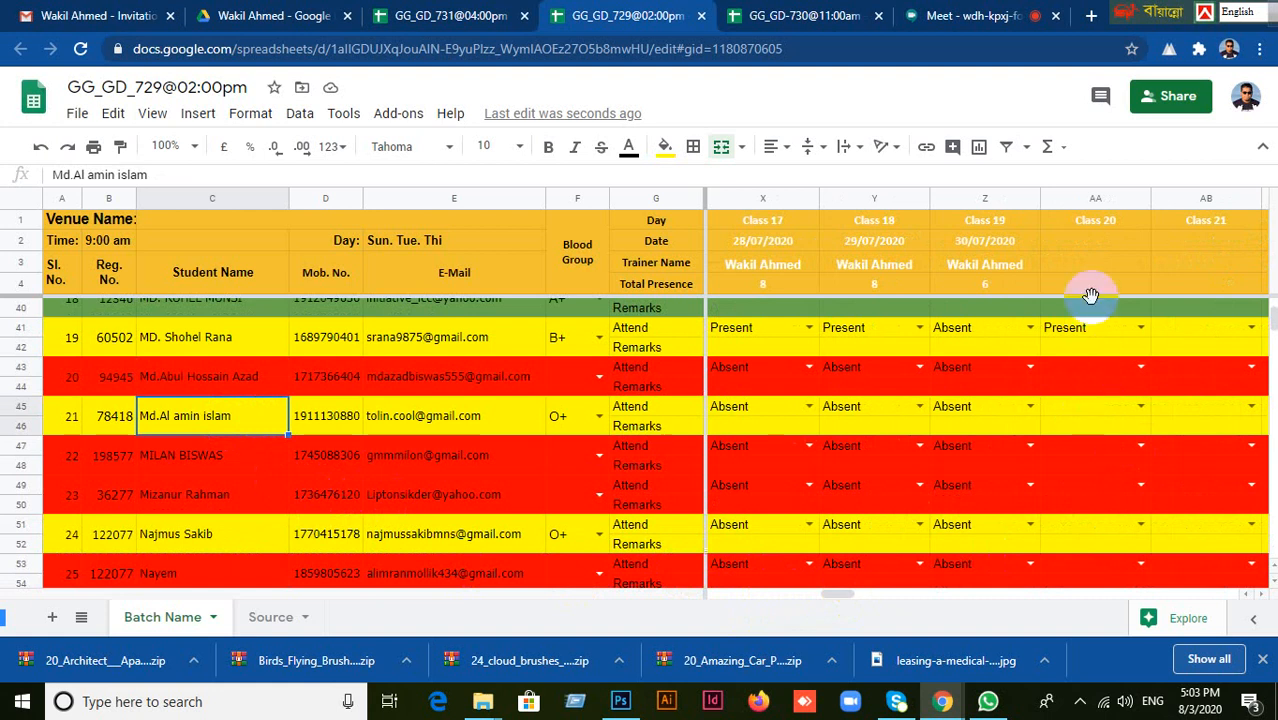
pyautogui.click(1080, 240)
pyautogui.doubleClick(1081, 239)
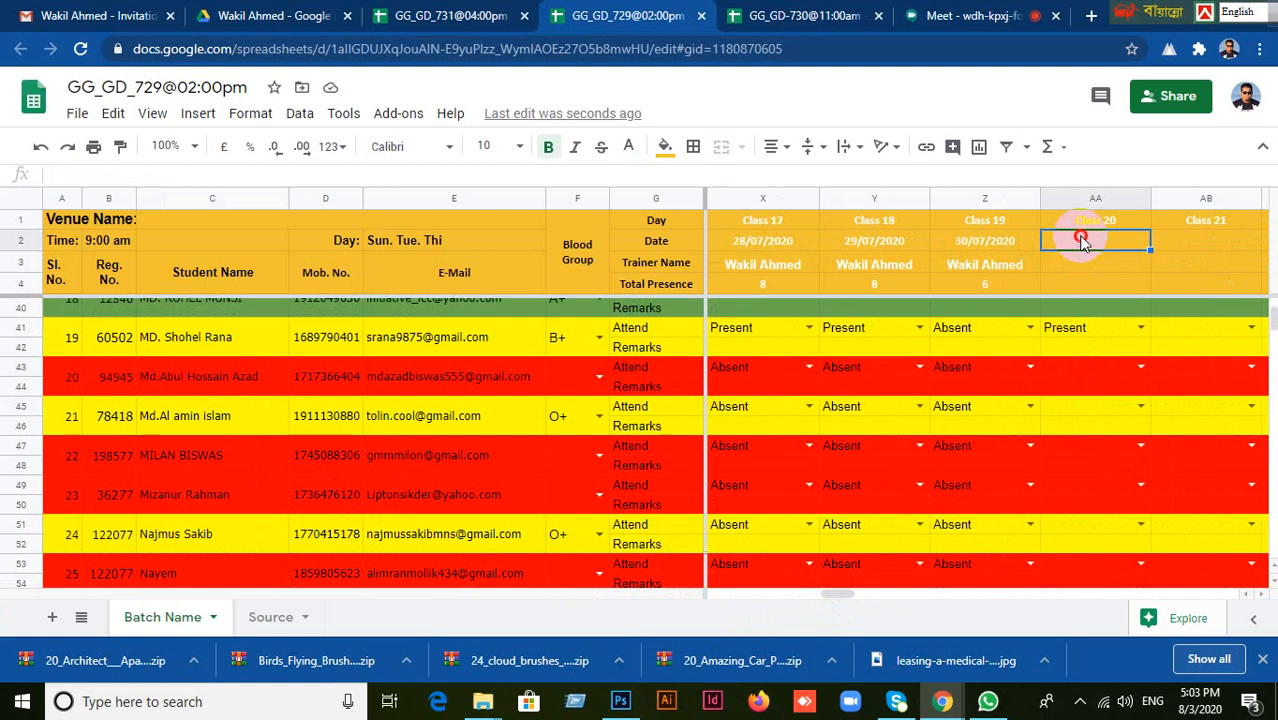
pyautogui.click(1050, 336)
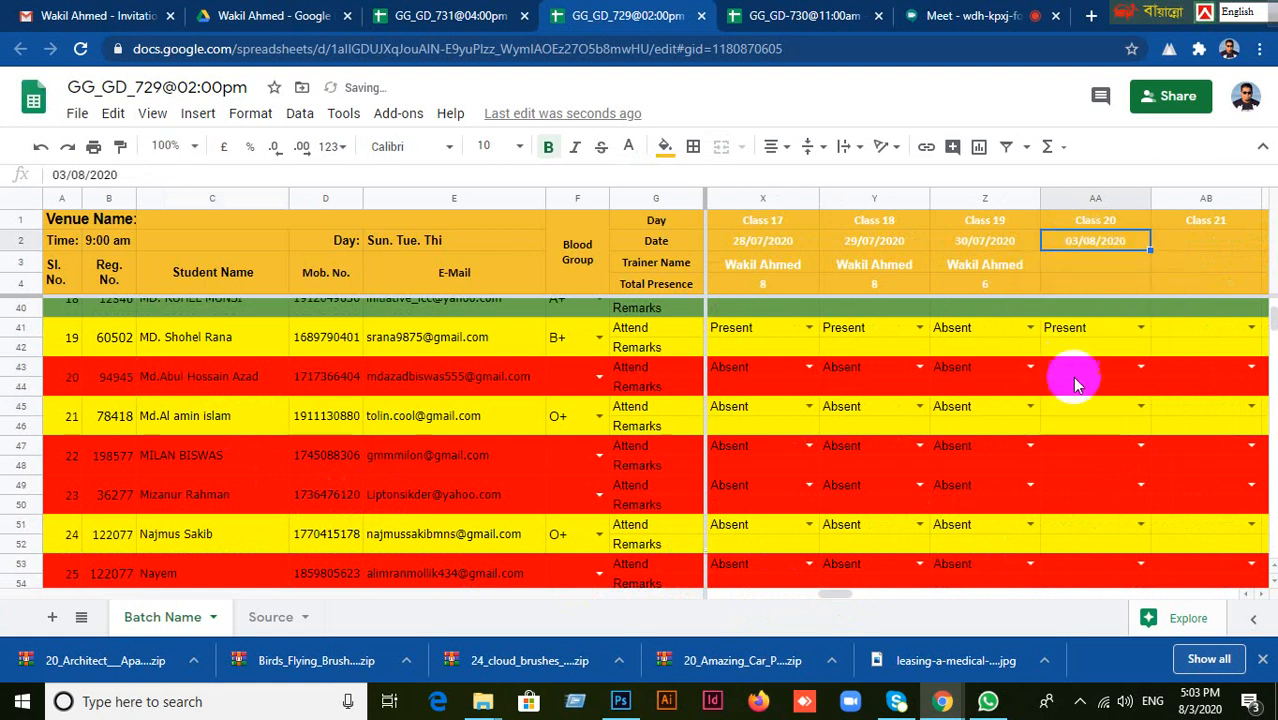
# Check the twenty-second to twenty-sixth students' rows and look back over the batch's Class 20 attendance entries.
pyautogui.click(175, 468)
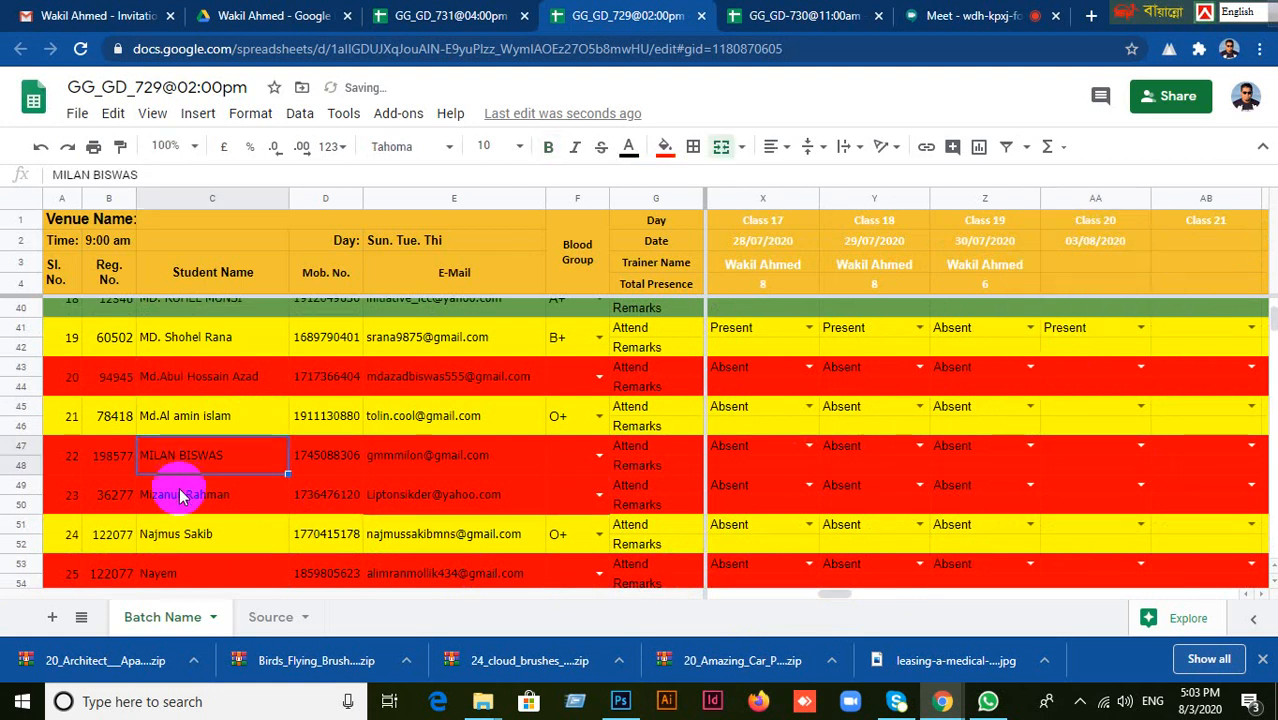
pyautogui.click(177, 492)
pyautogui.scroll(-2, 200, 500)
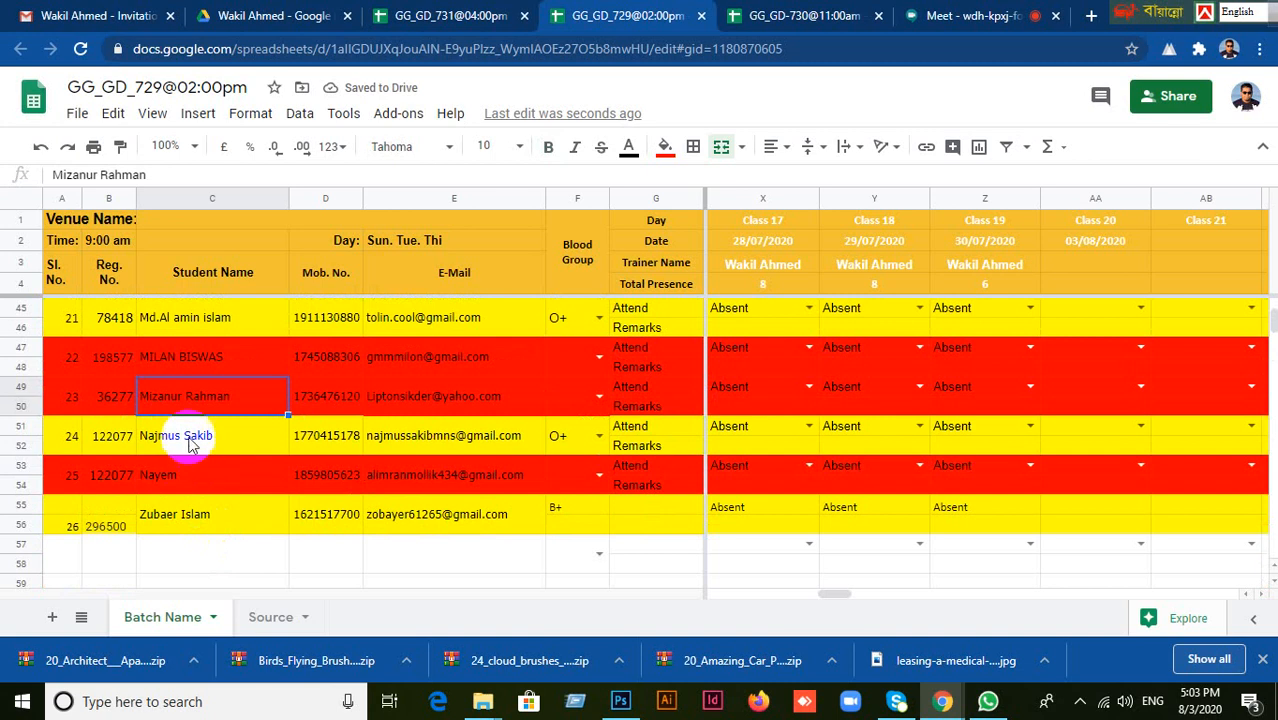
pyautogui.click(189, 436)
pyautogui.click(186, 478)
pyautogui.click(185, 524)
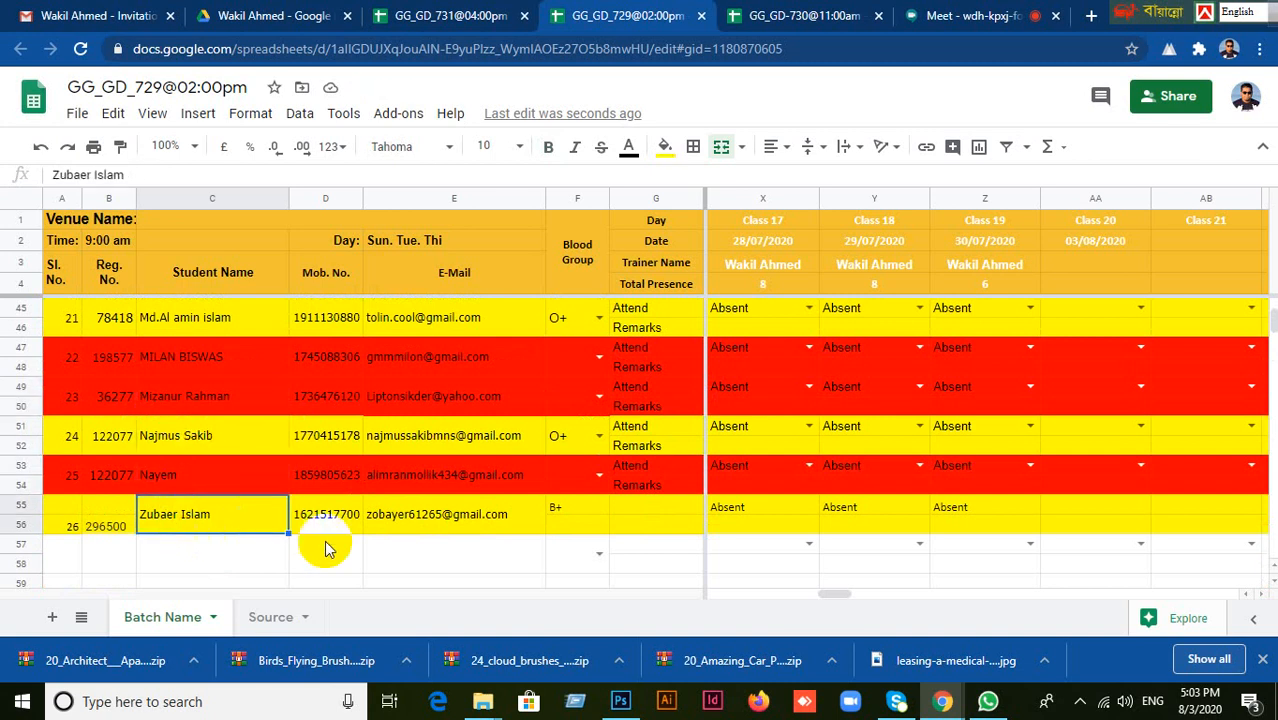
pyautogui.scroll(-2, 443, 561)
pyautogui.scroll(4, 446, 560)
pyautogui.scroll(12, 447, 564)
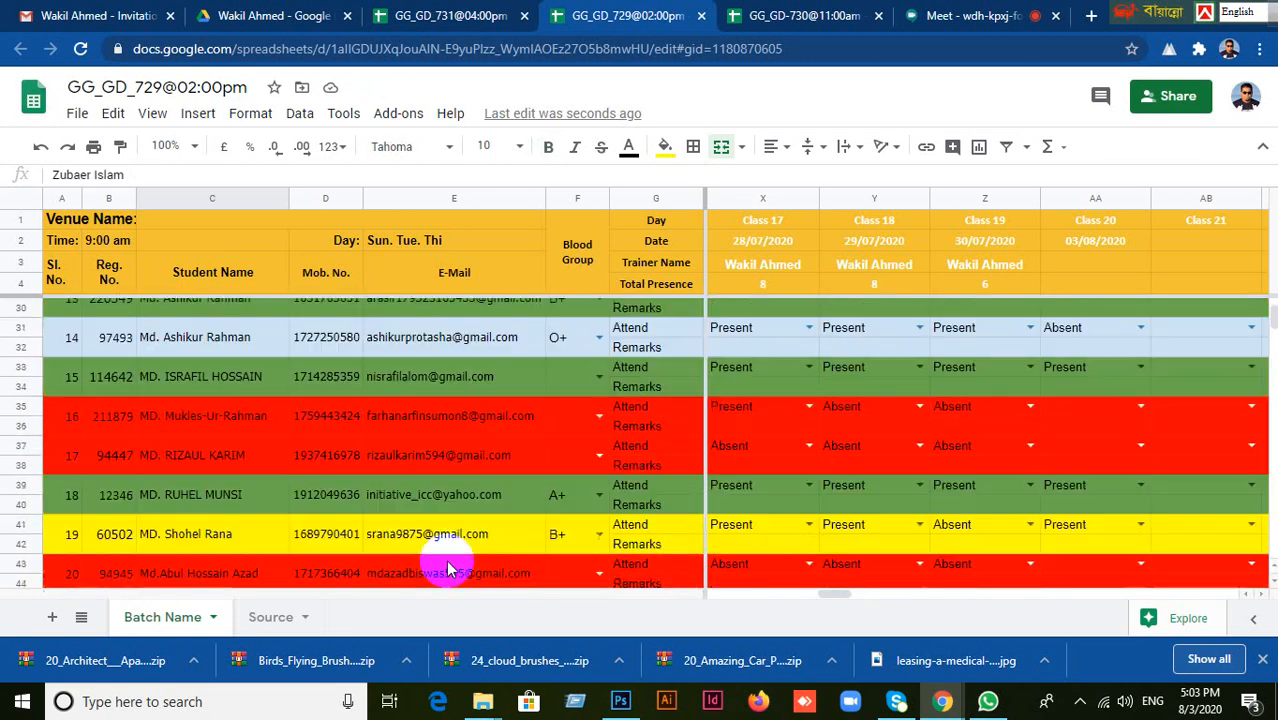
pyautogui.scroll(-9, 448, 560)
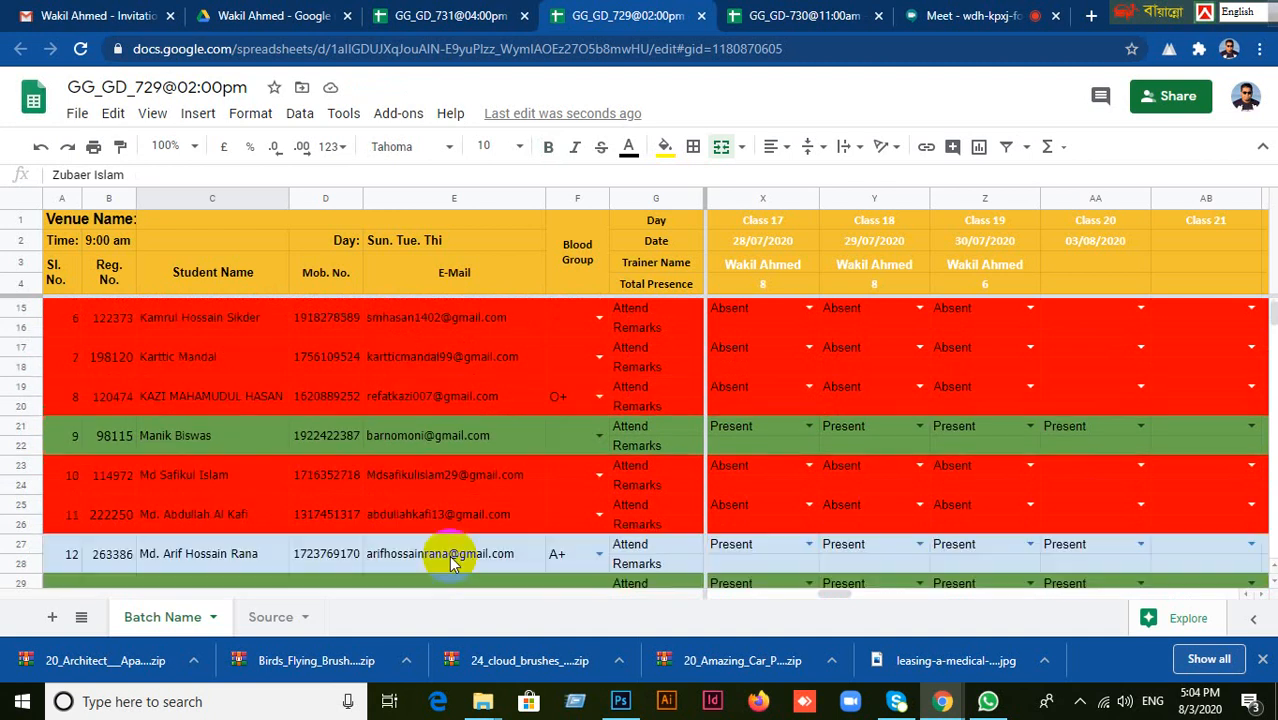
pyautogui.scroll(9, 450, 558)
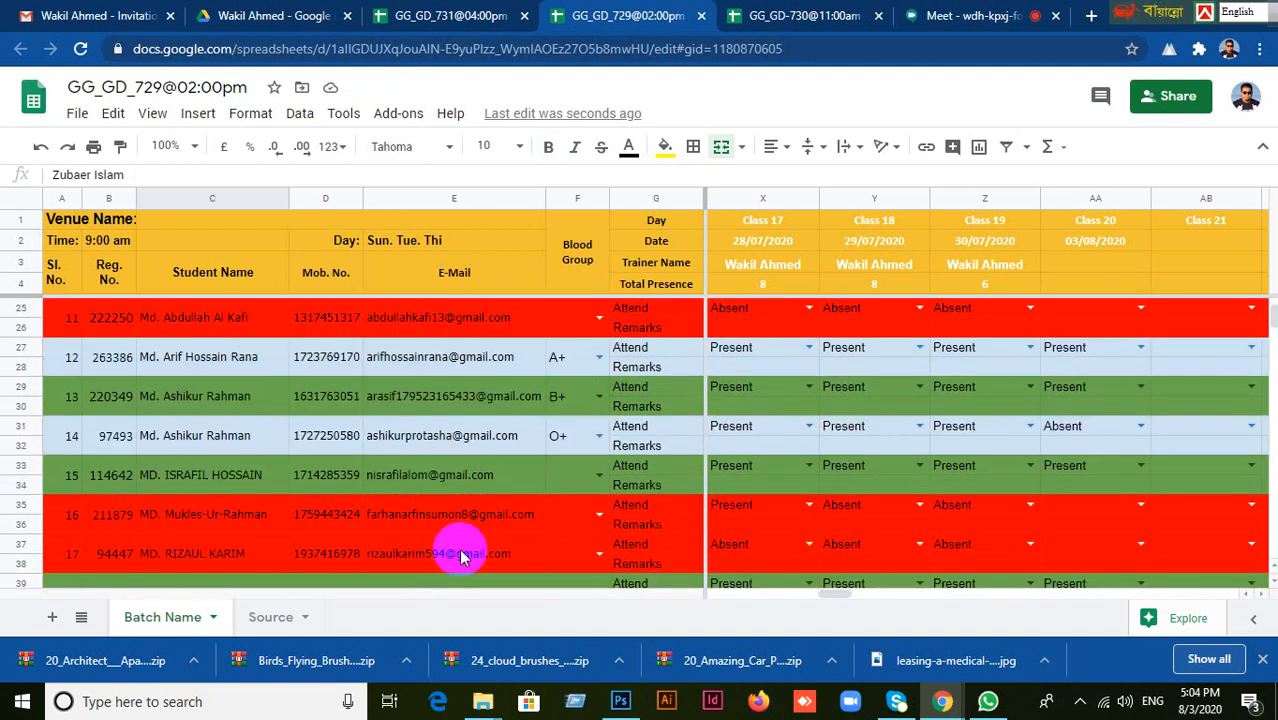
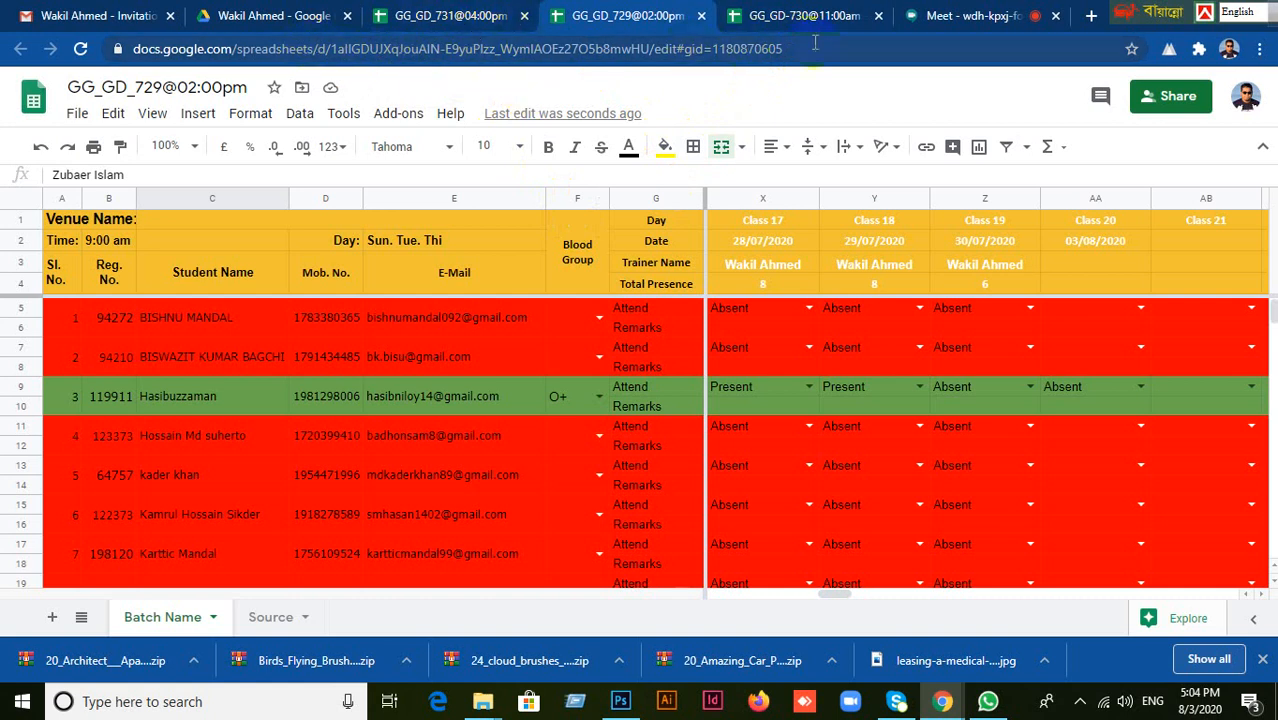
# Return to the shared Drive folder and open the GG_GD-728@09:00am file with Google Sheets.
pyautogui.click(243, 20)
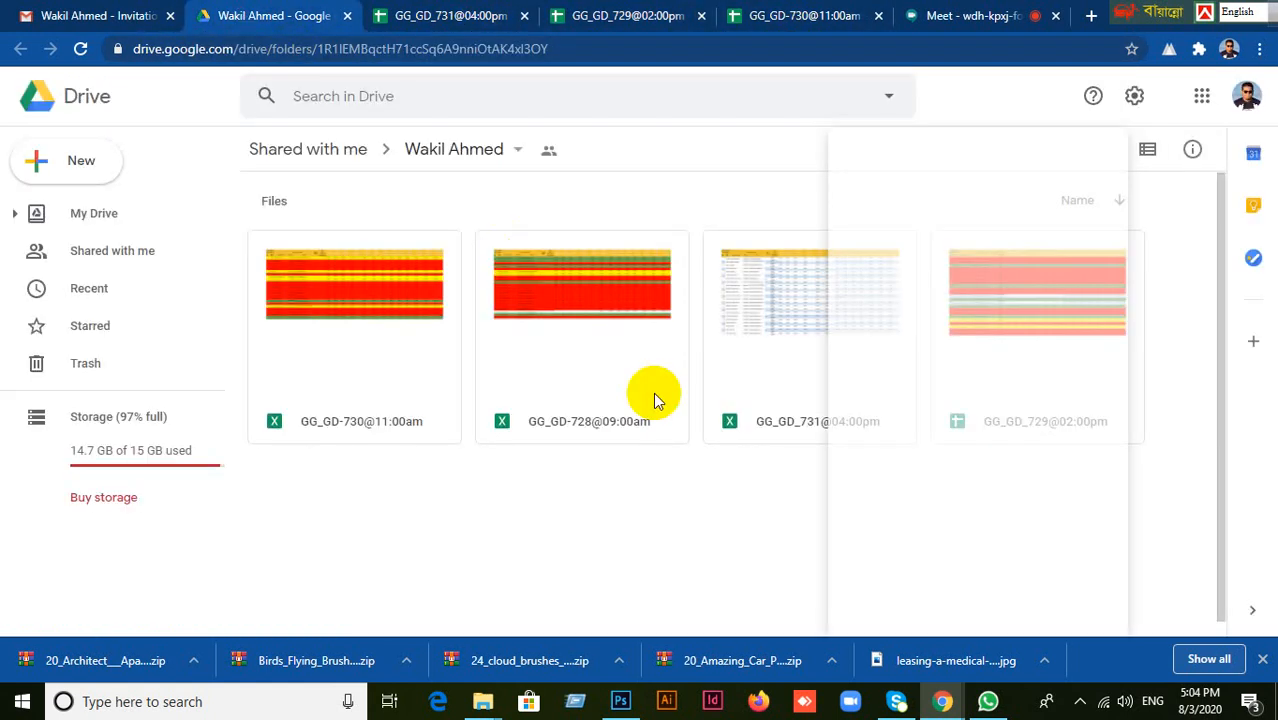
pyautogui.rightClick(585, 313)
pyautogui.moveTo(662, 166)
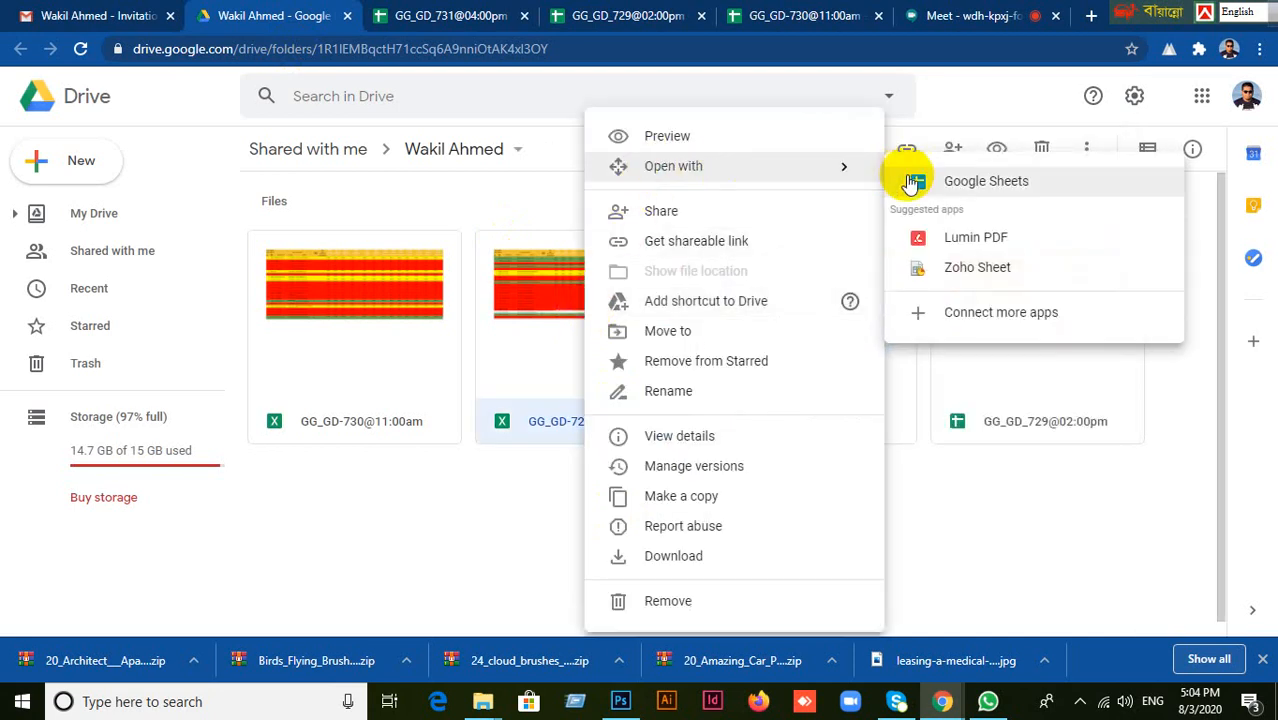
pyautogui.click(938, 182)
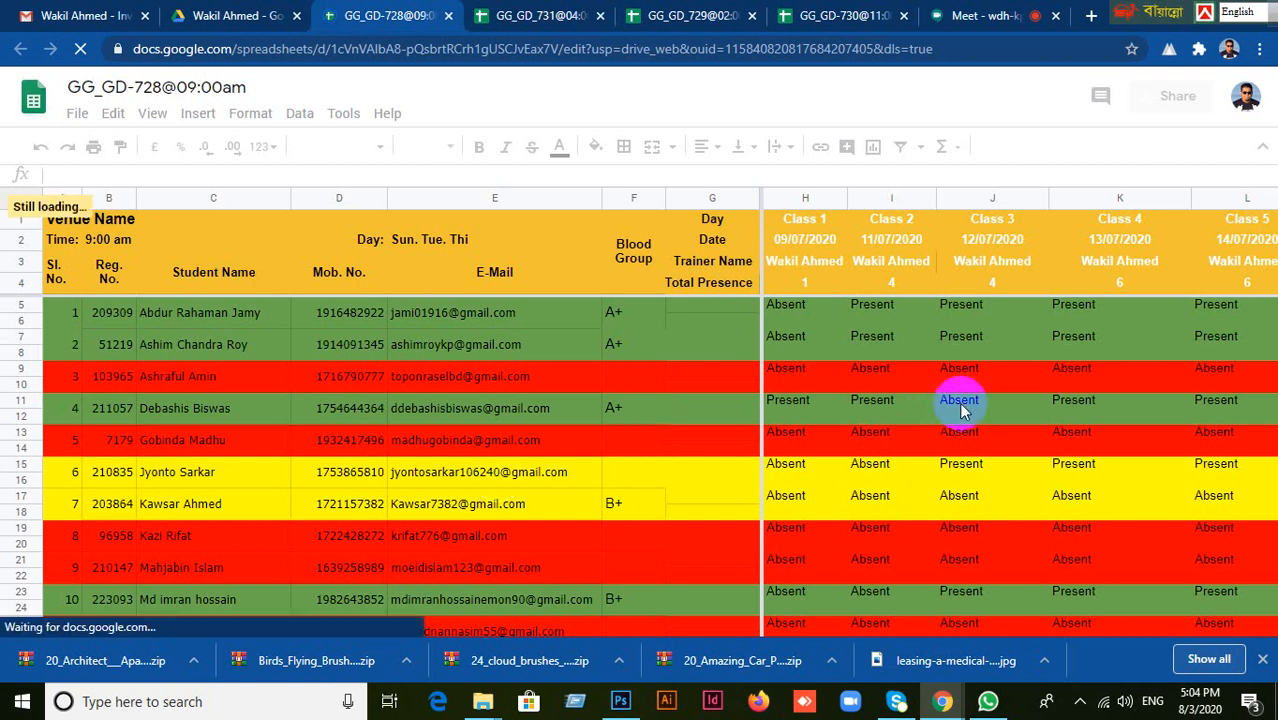
# Set the Class 20 (03/08/2020) attendance to Present for the student with serial number 33.
pyautogui.scroll(-5, 1019, 400)
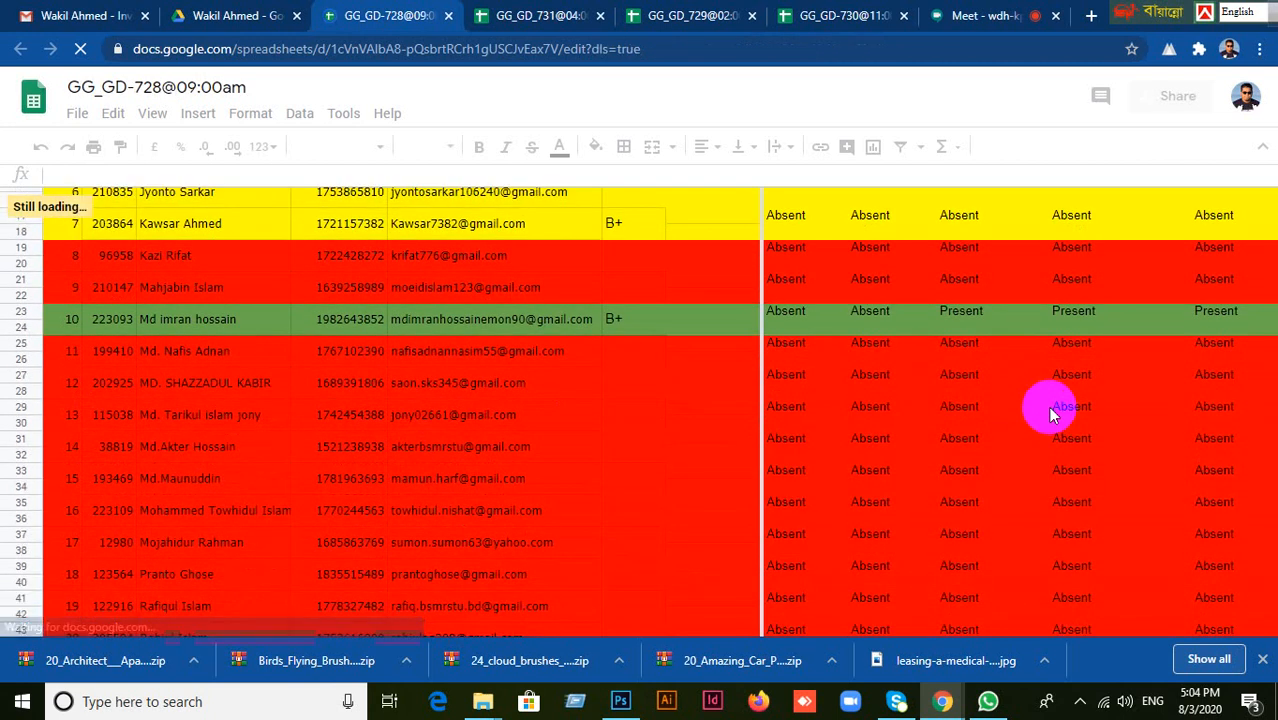
pyautogui.scroll(-15, 630, 479)
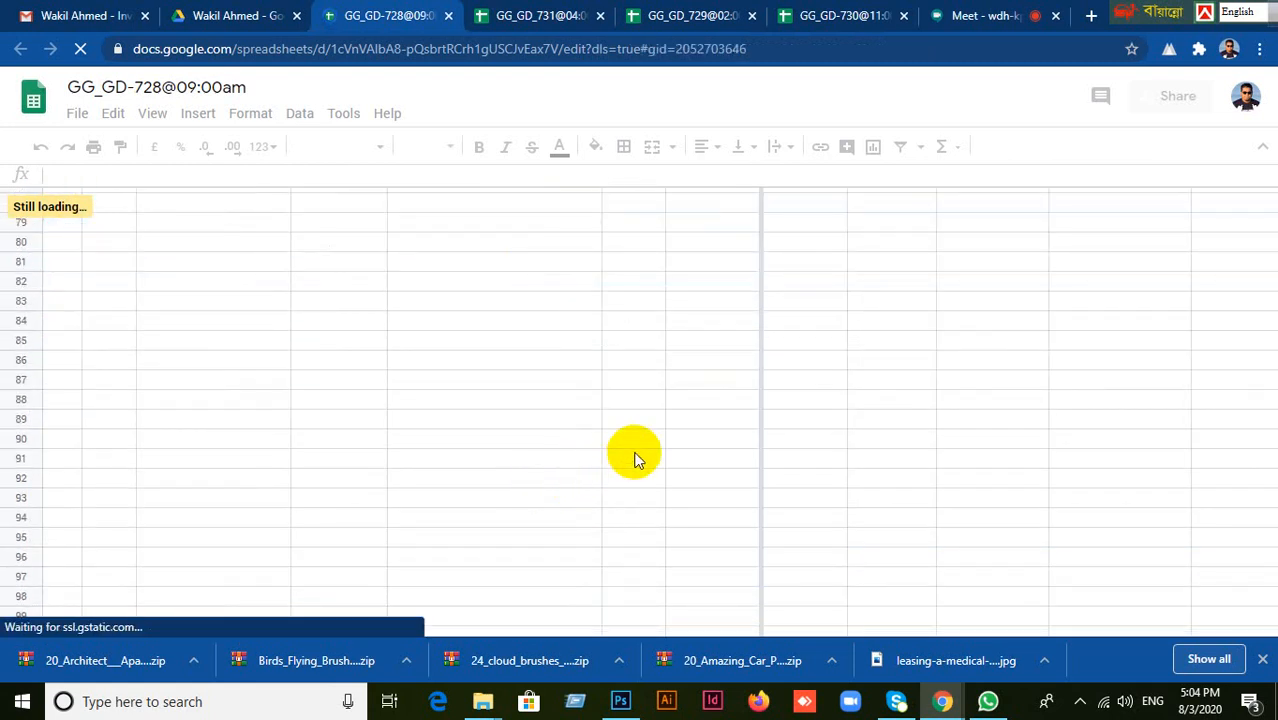
pyautogui.scroll(-1, 548, 477)
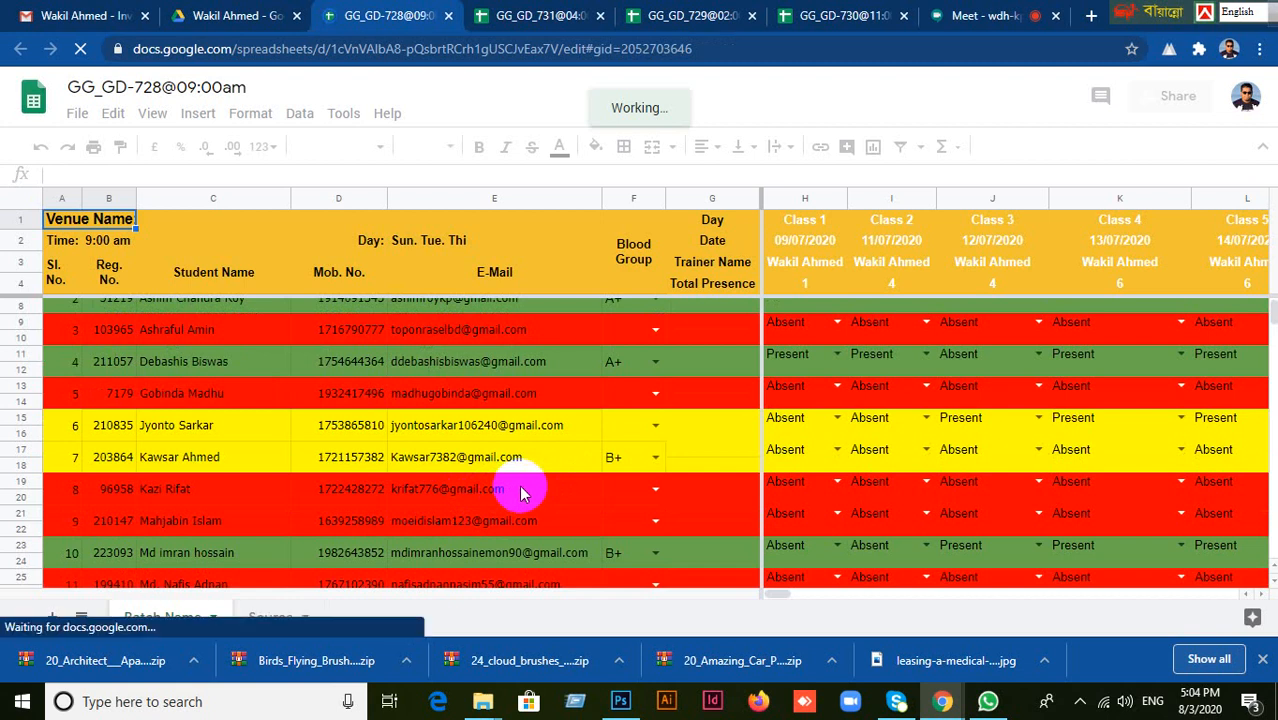
pyautogui.scroll(-2, 522, 497)
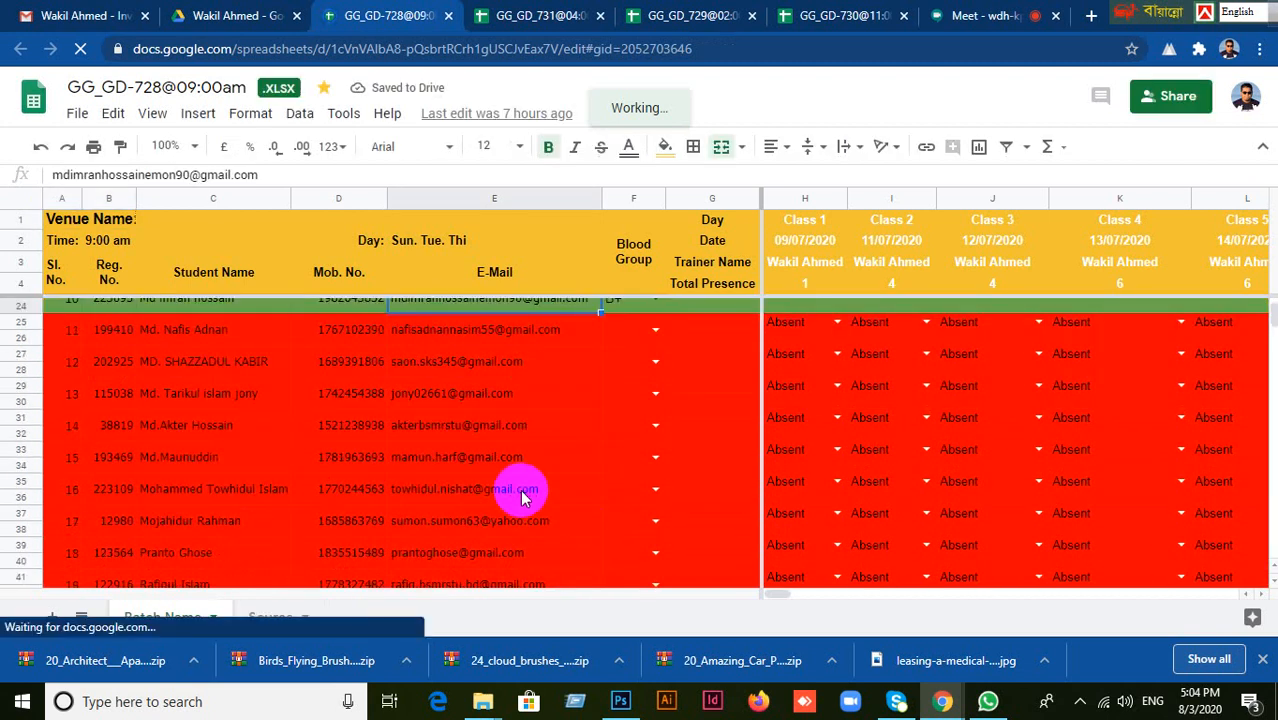
pyautogui.scroll(-5, 513, 490)
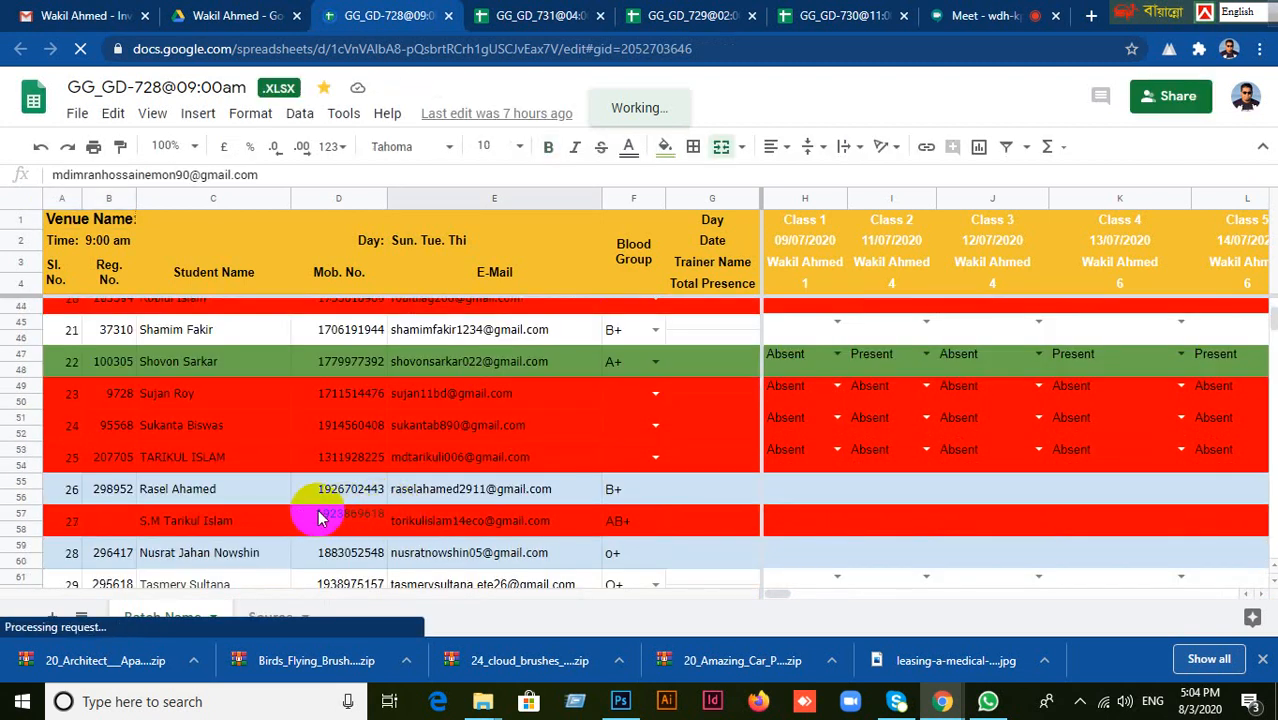
pyautogui.scroll(-4, 300, 518)
pyautogui.click(190, 492)
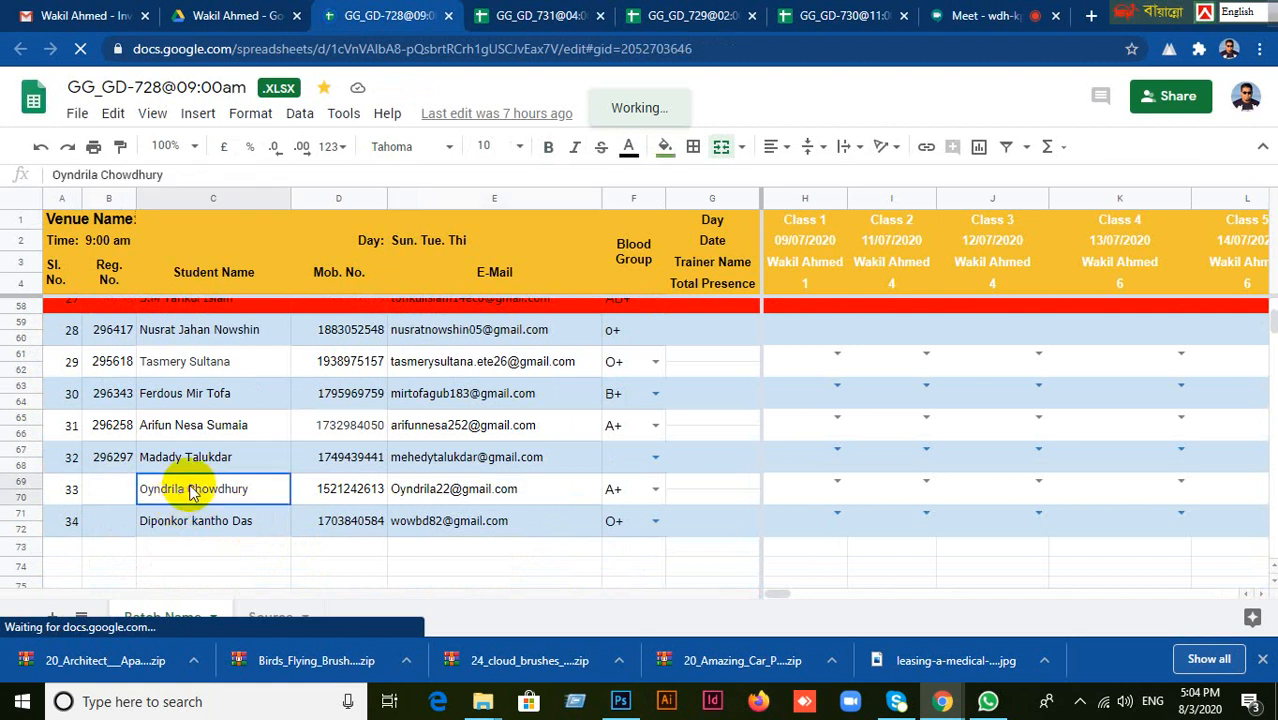
pyautogui.moveTo(782, 596); pyautogui.dragTo(879, 594)
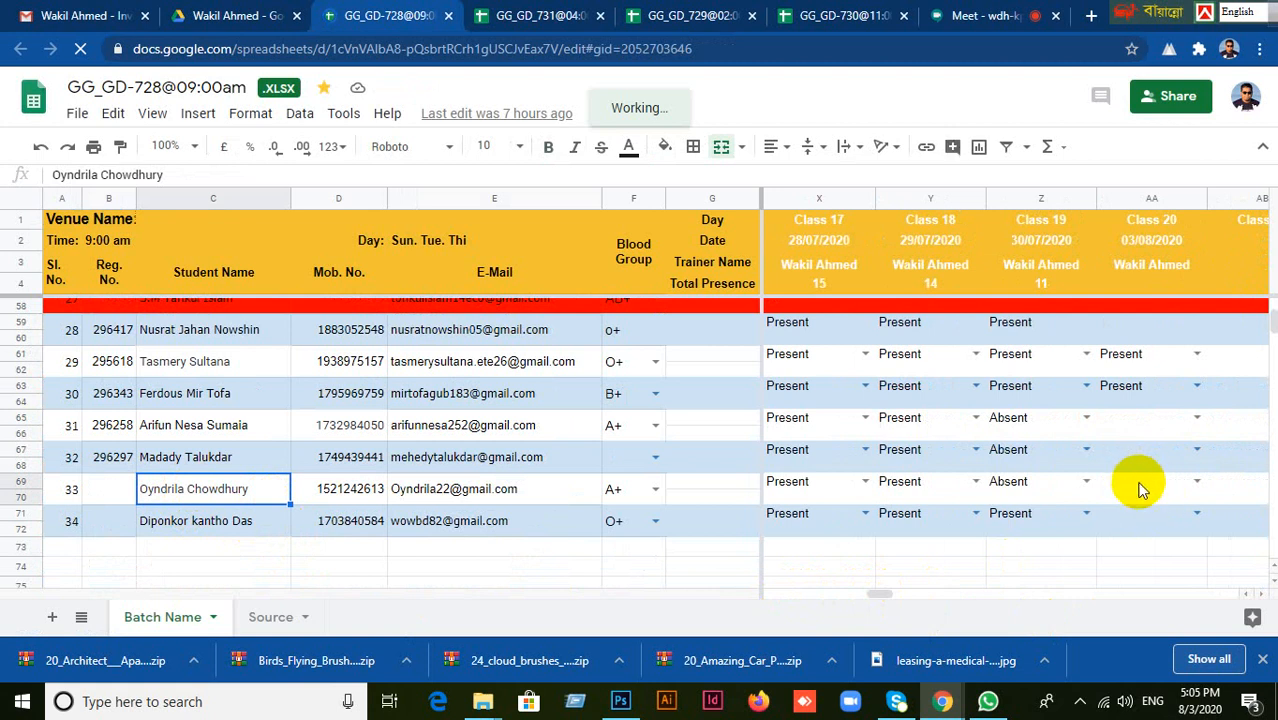
pyautogui.click(1142, 477)
pyautogui.click(1198, 483)
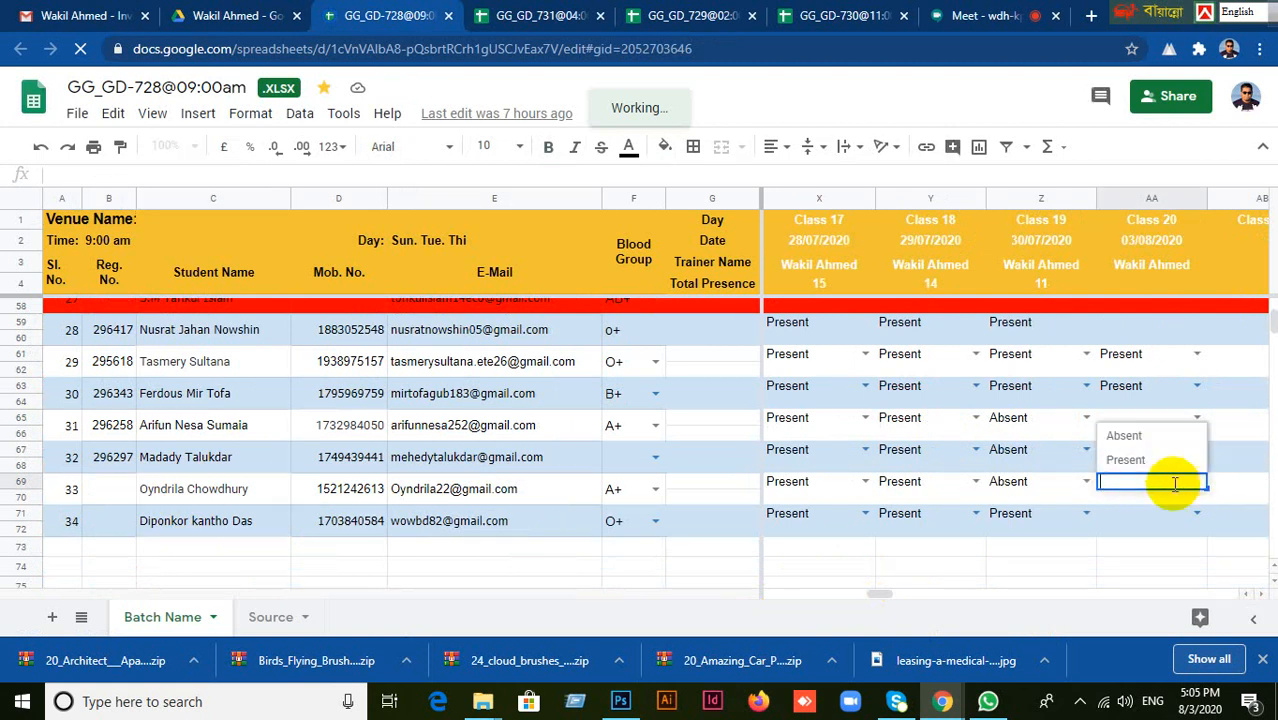
pyautogui.click(1128, 459)
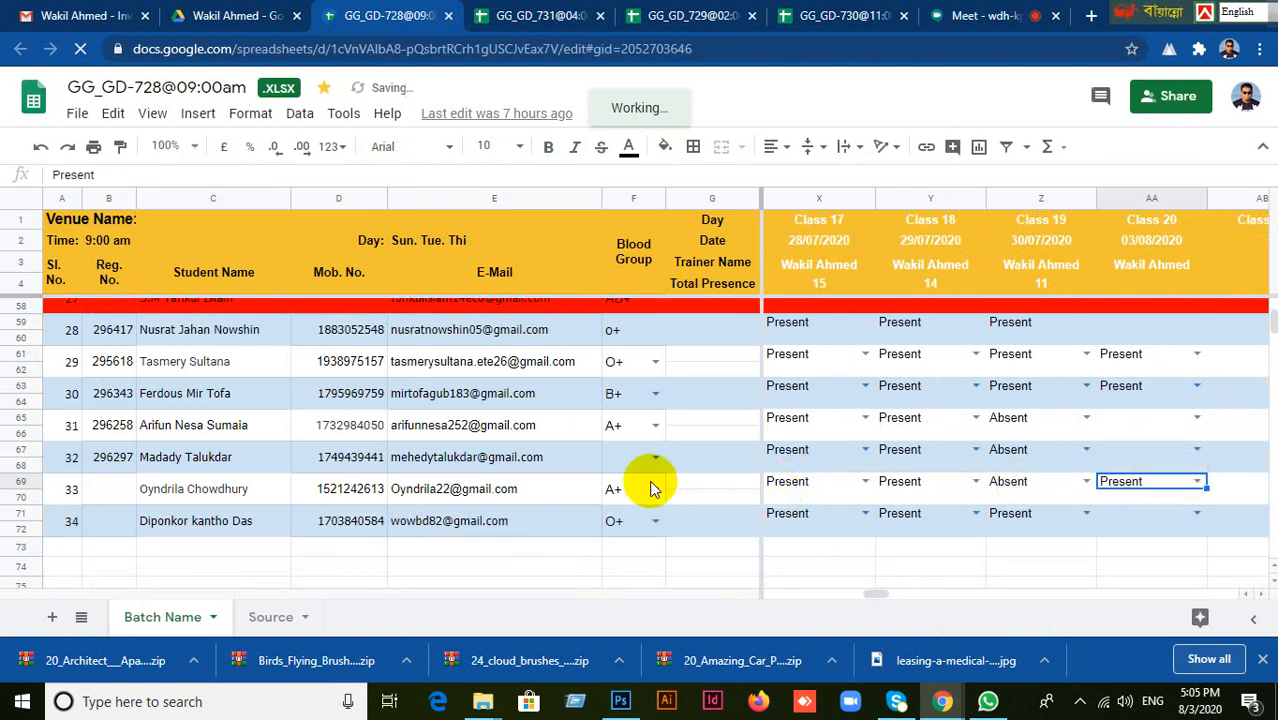
# Set the Class 20 attendance to Present for the student with serial number 22.
pyautogui.scroll(5, 610, 490)
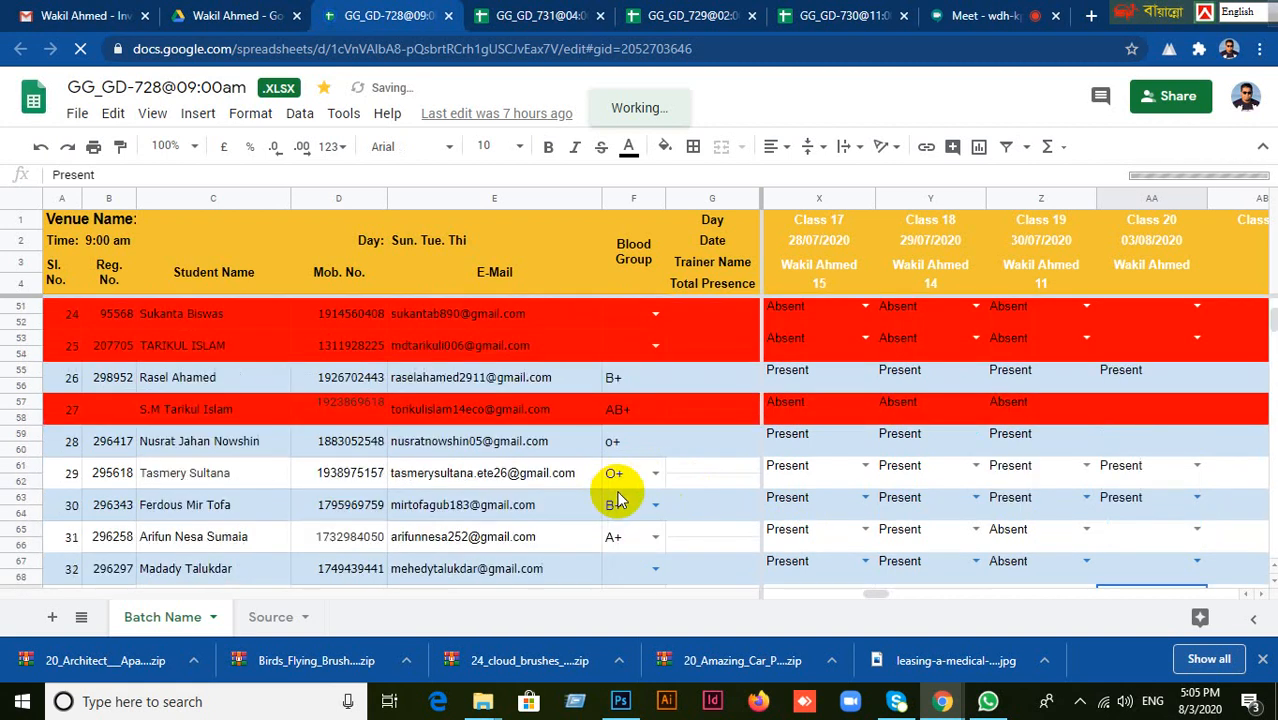
pyautogui.scroll(1, 350, 476)
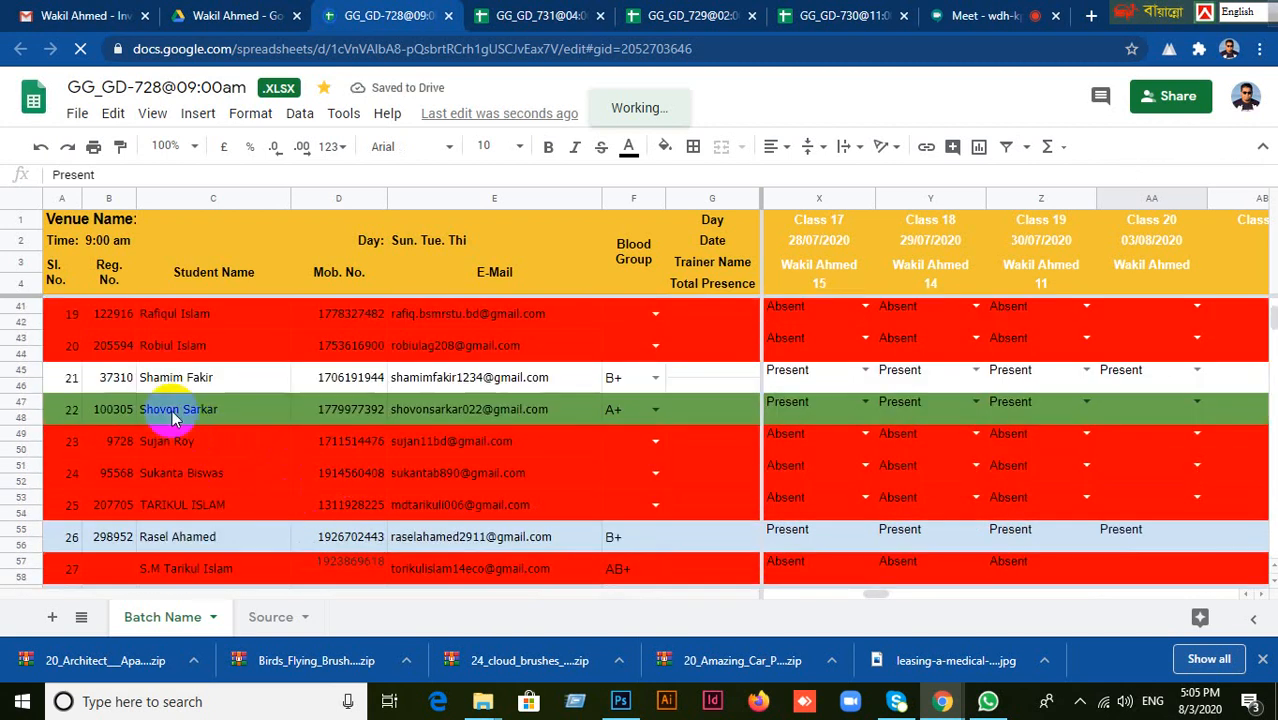
pyautogui.click(212, 420)
pyautogui.click(1136, 400)
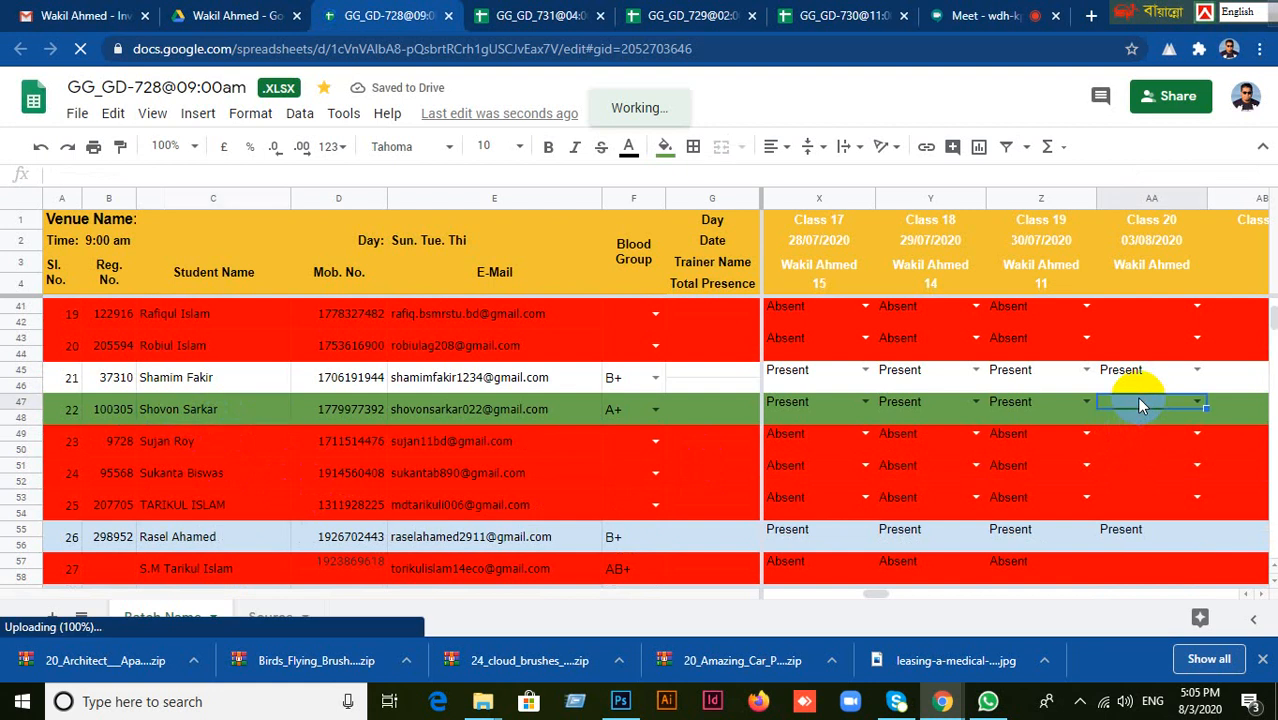
pyautogui.click(1199, 401)
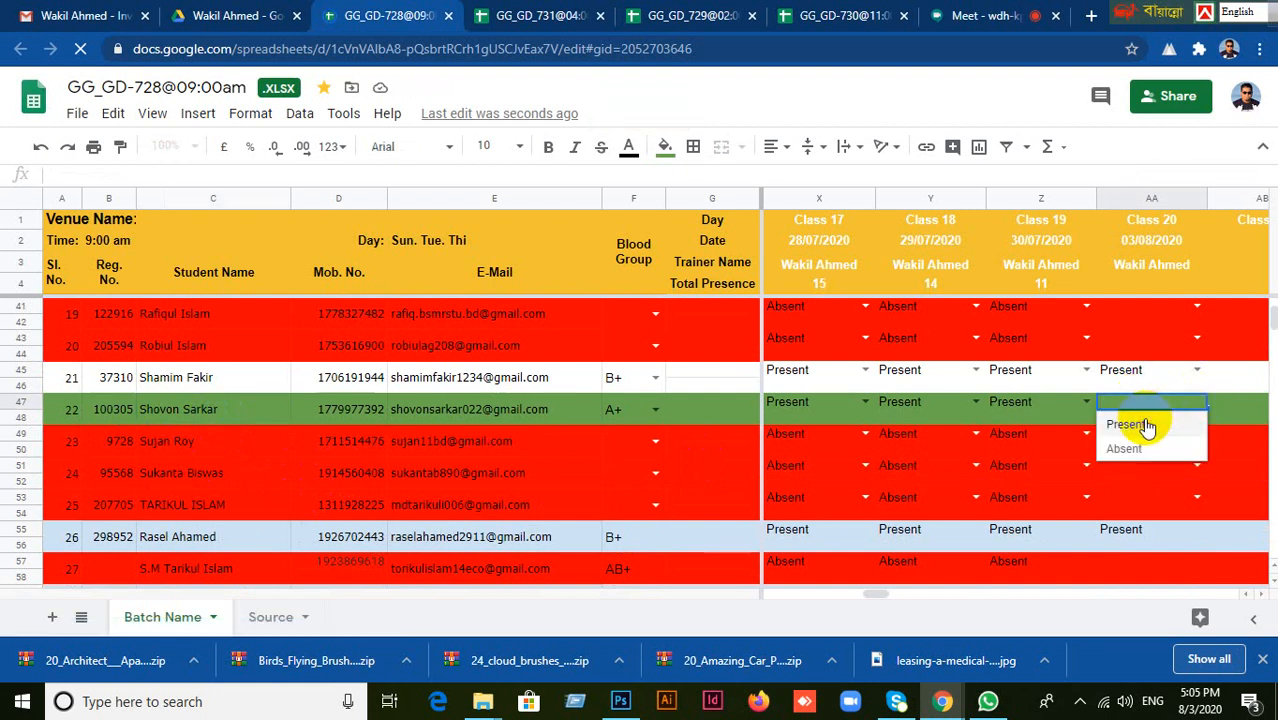
pyautogui.click(1140, 422)
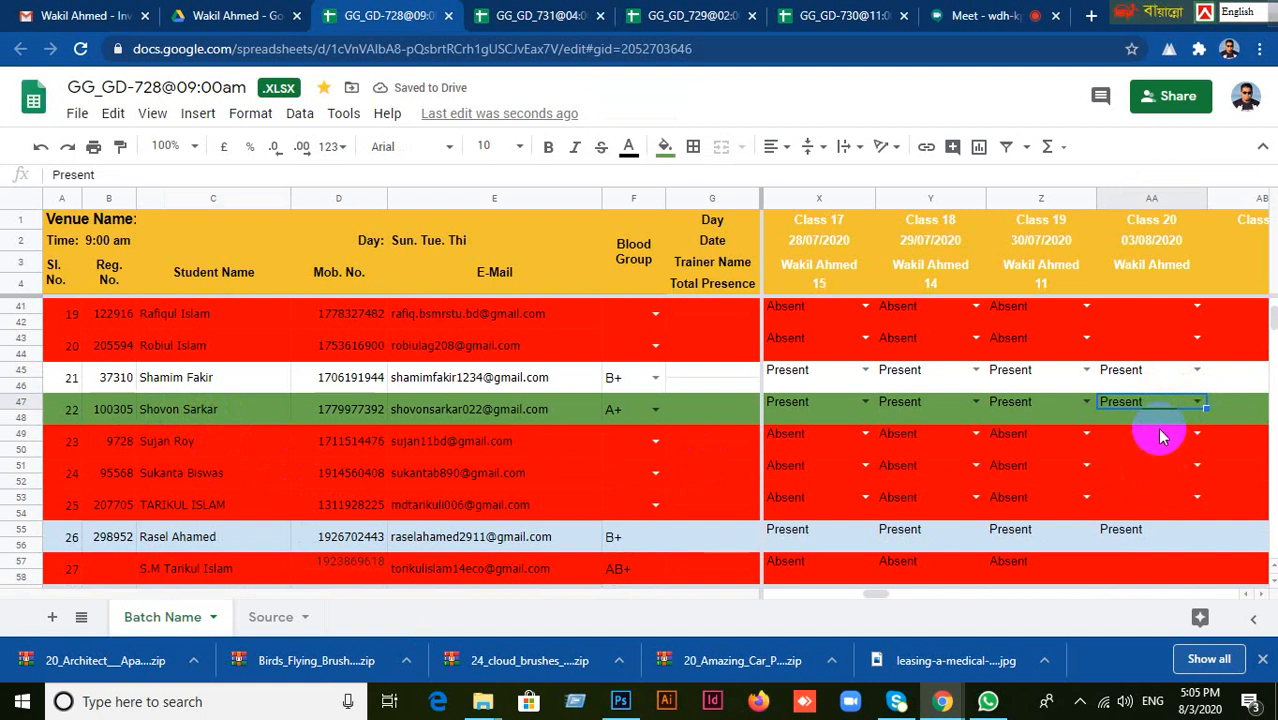
pyautogui.scroll(5, 1157, 427)
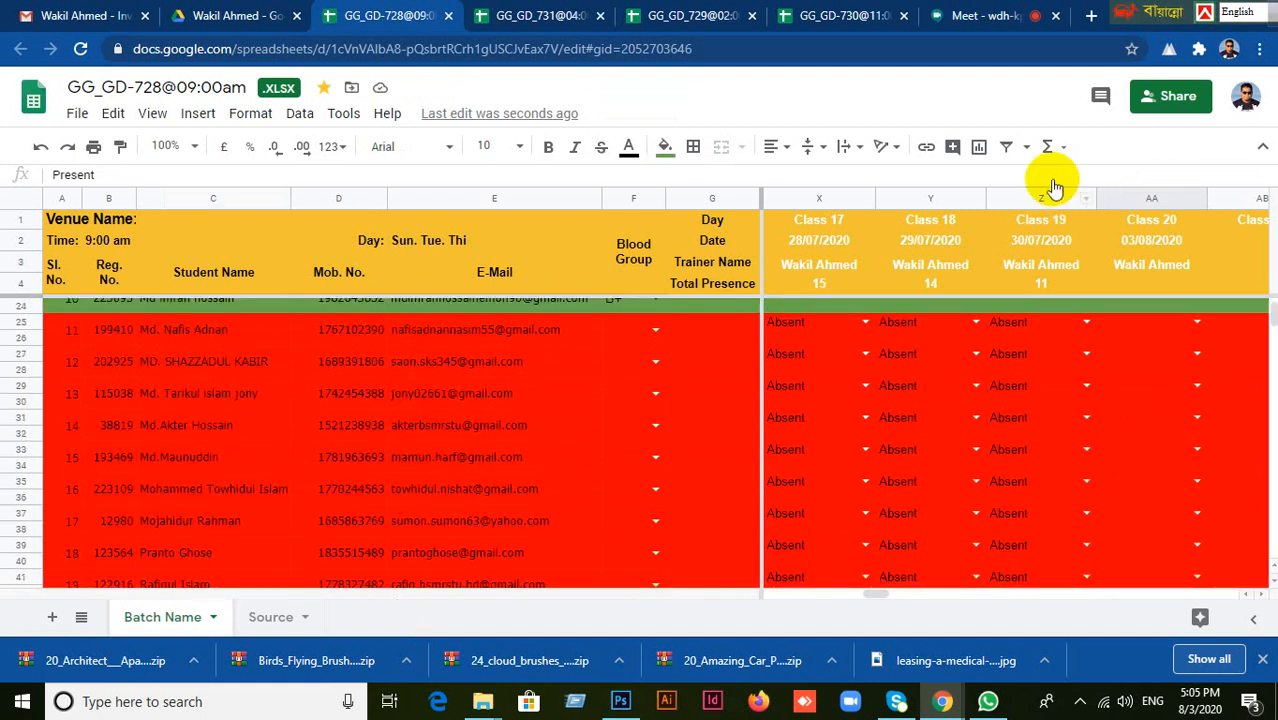
# In the GG_GD-730@11:00am spreadsheet, set the Class 20 date to 03/08/2020 and mark the student with serial number 17 Present.
pyautogui.click(830, 17)
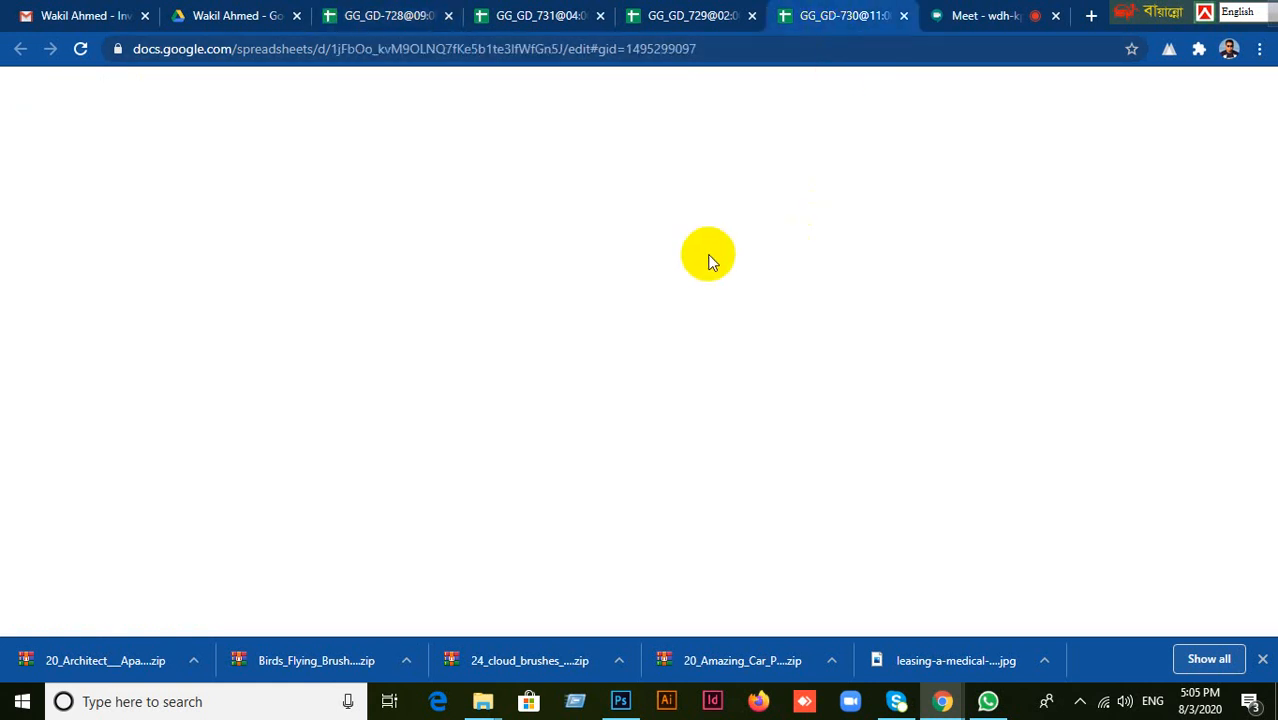
pyautogui.scroll(-2, 510, 458)
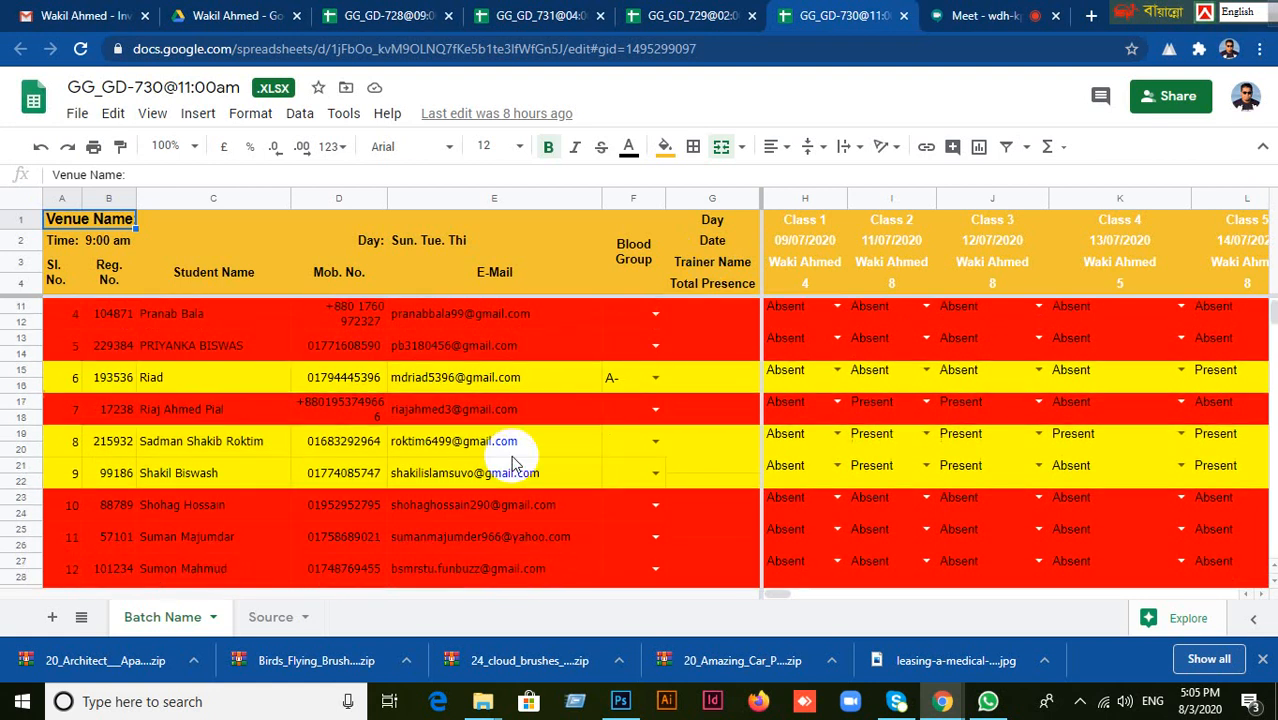
pyautogui.scroll(-6, 512, 462)
pyautogui.click(228, 424)
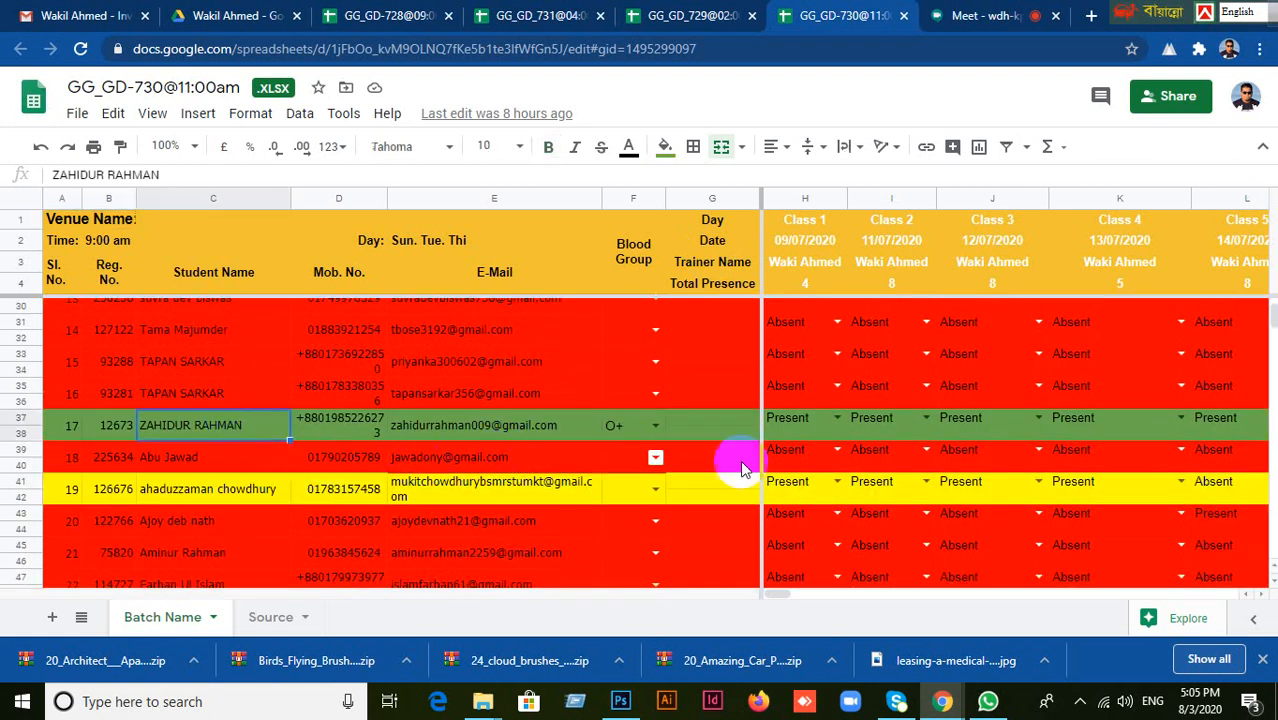
pyautogui.moveTo(781, 594); pyautogui.dragTo(880, 592)
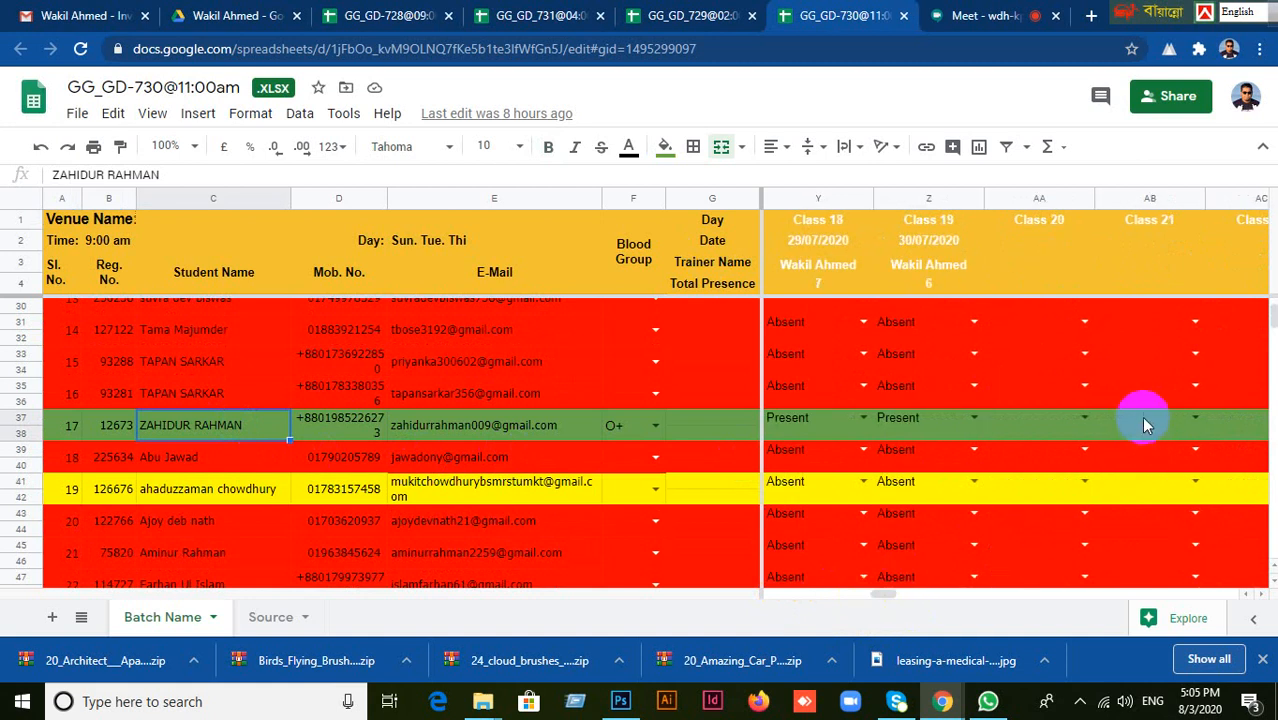
pyautogui.click(1026, 246)
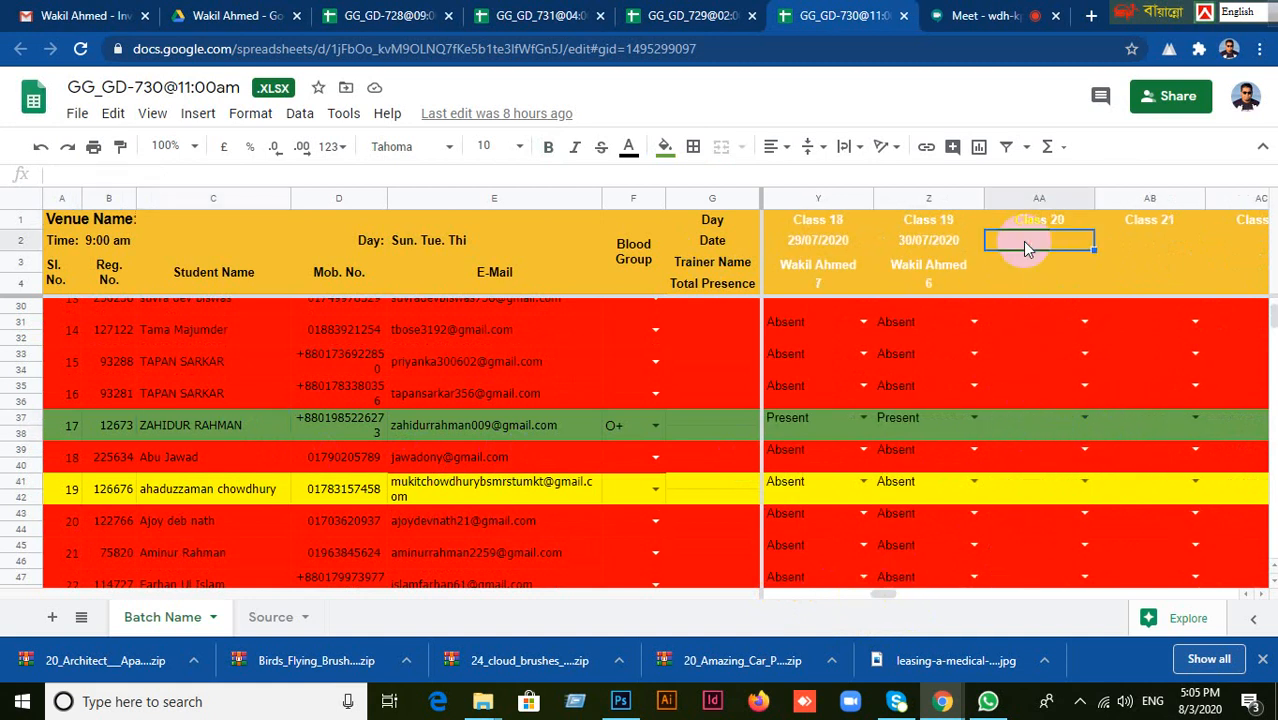
pyautogui.doubleClick(1026, 246)
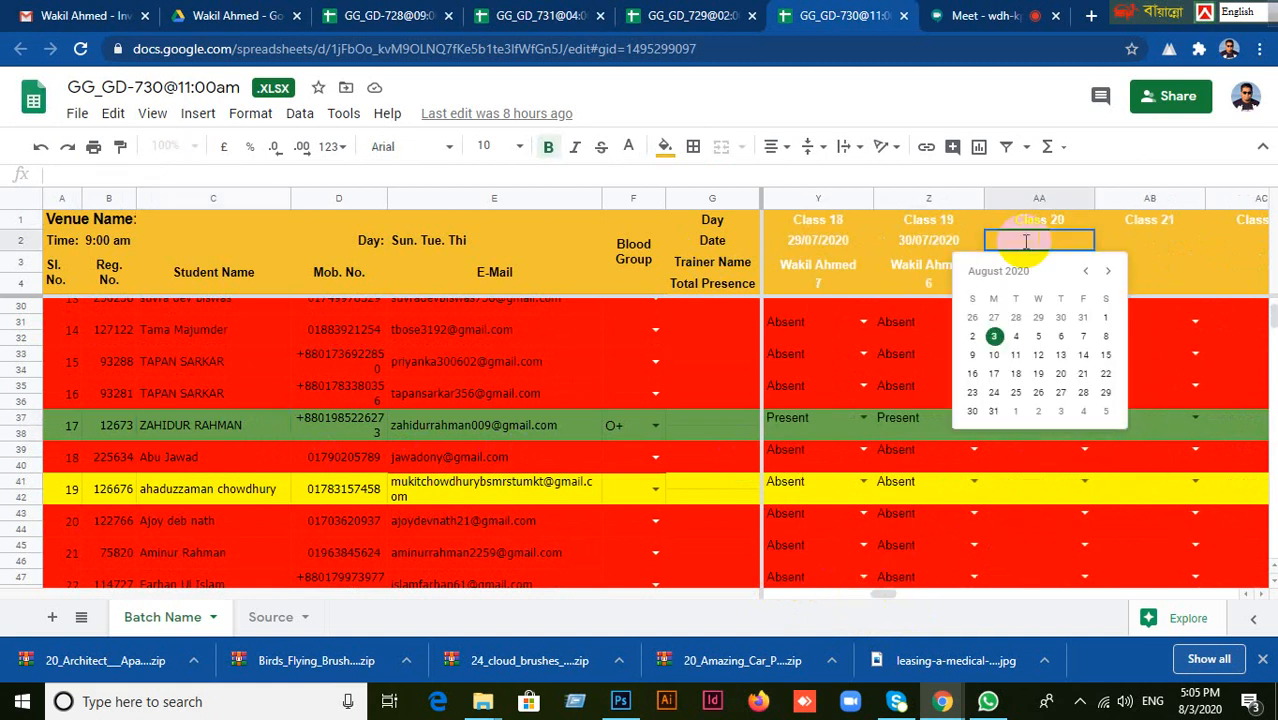
pyautogui.click(994, 336)
pyautogui.click(1085, 418)
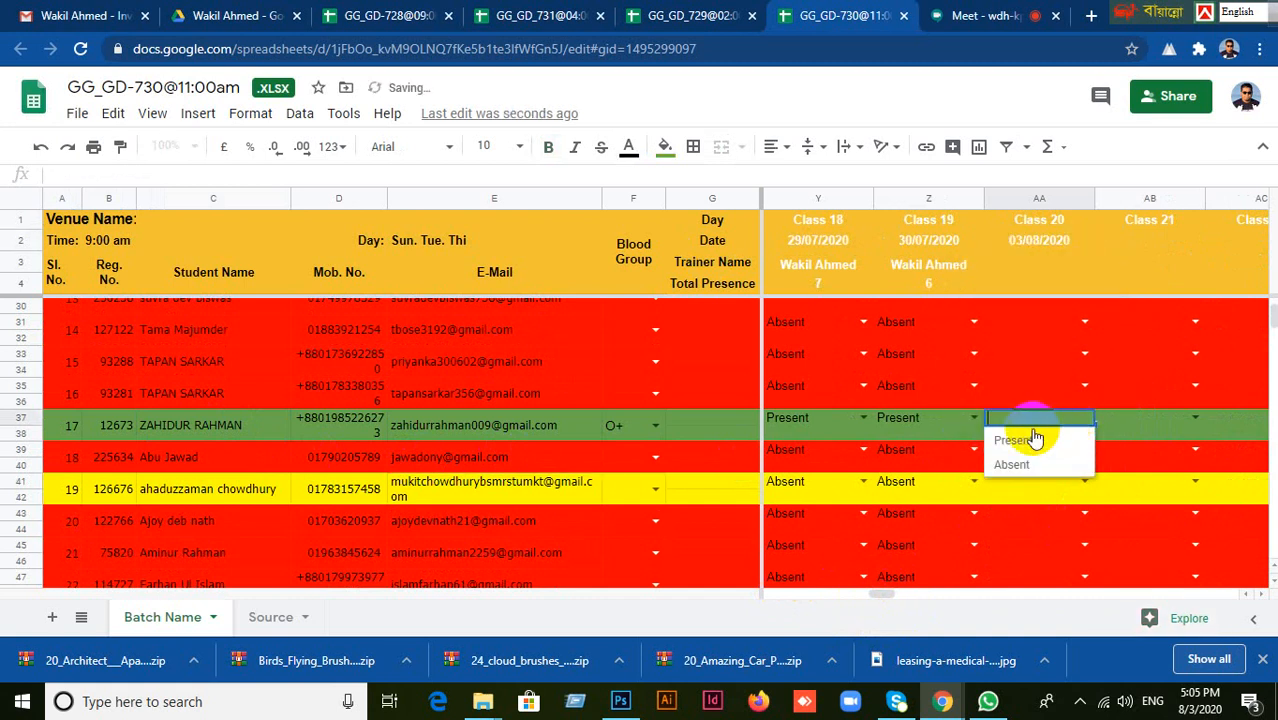
pyautogui.click(1038, 442)
# Mark the student with serial number 30 as Present for Class 20.
pyautogui.scroll(-3, 702, 505)
pyautogui.scroll(-6, 702, 498)
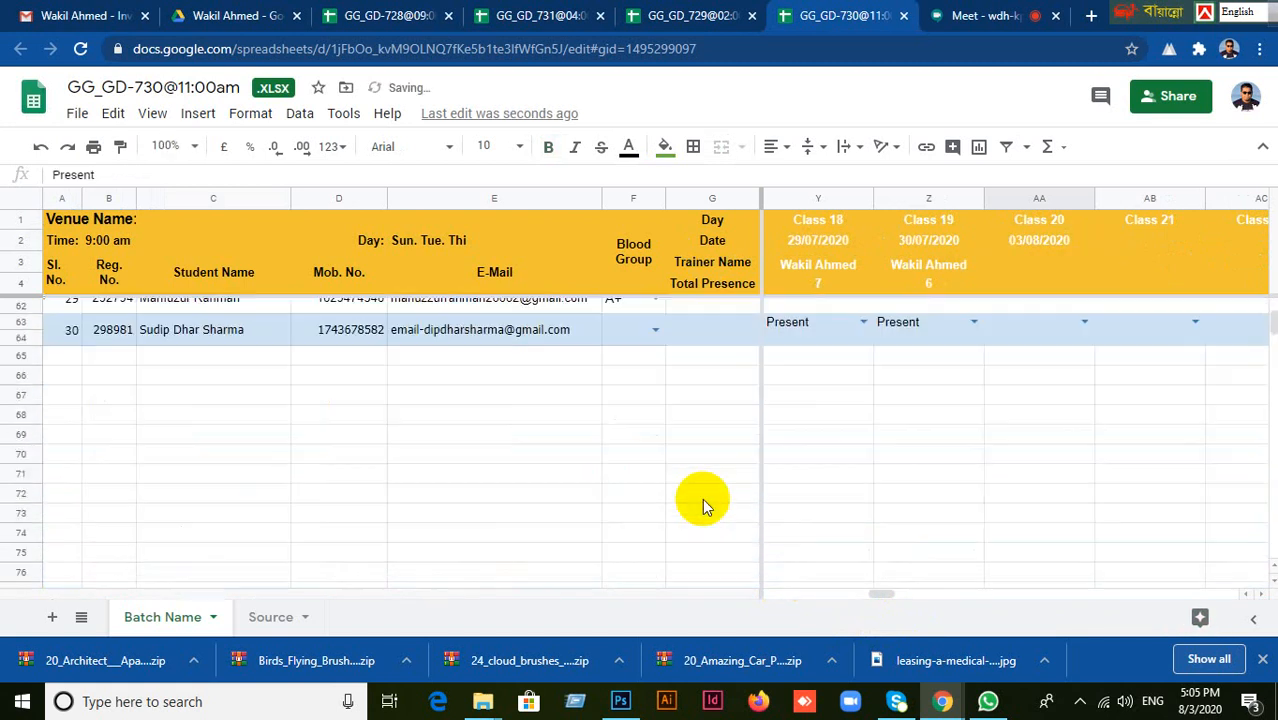
pyautogui.scroll(1, 702, 498)
pyautogui.click(205, 385)
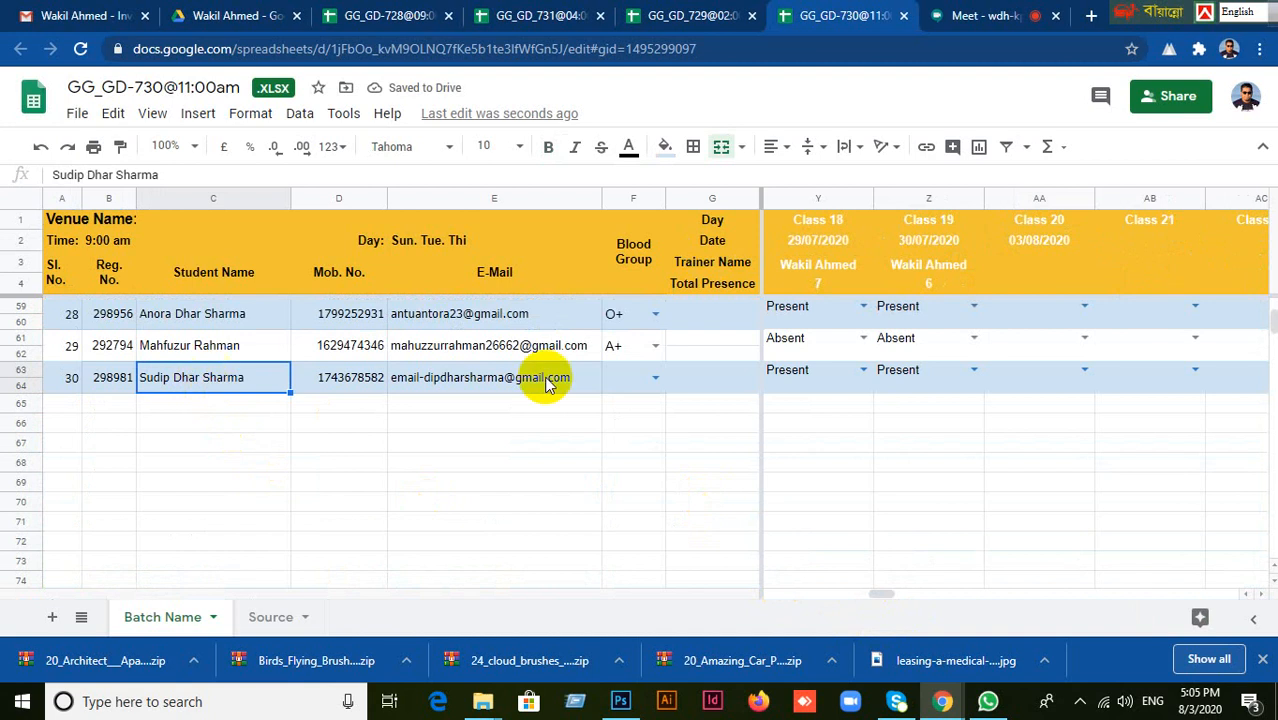
pyautogui.click(1020, 375)
pyautogui.click(1083, 372)
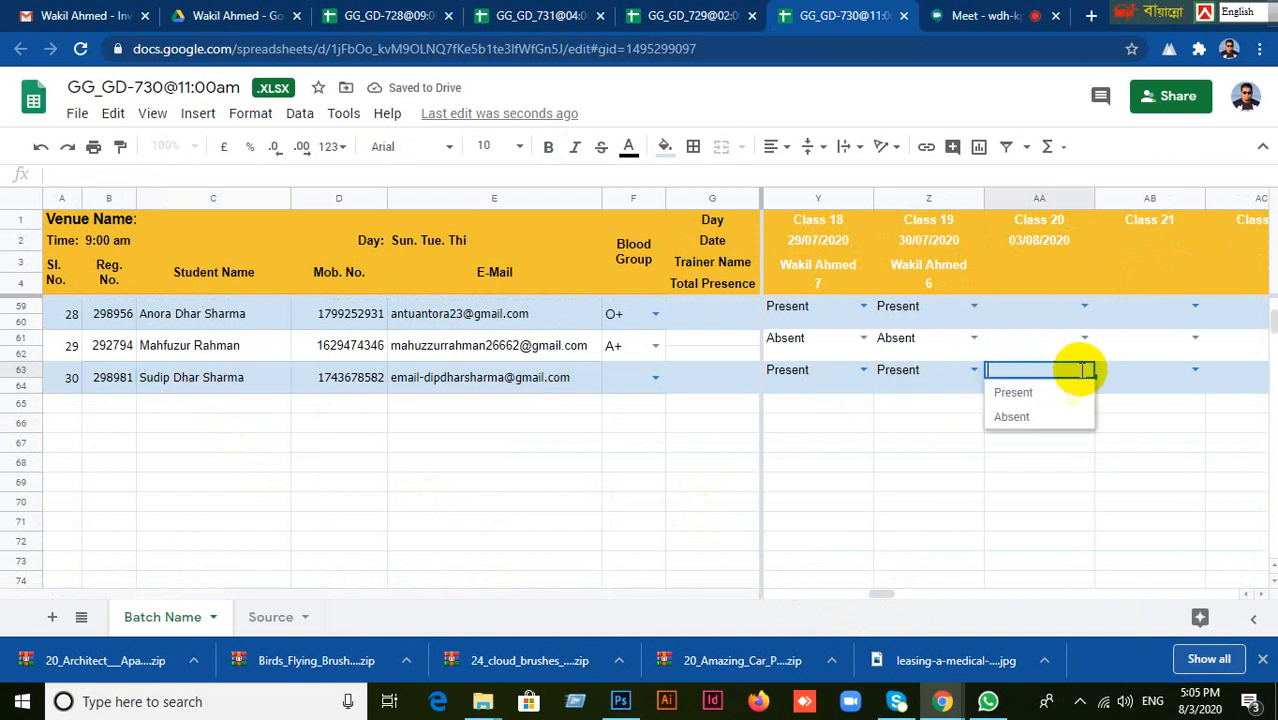
pyautogui.click(1031, 400)
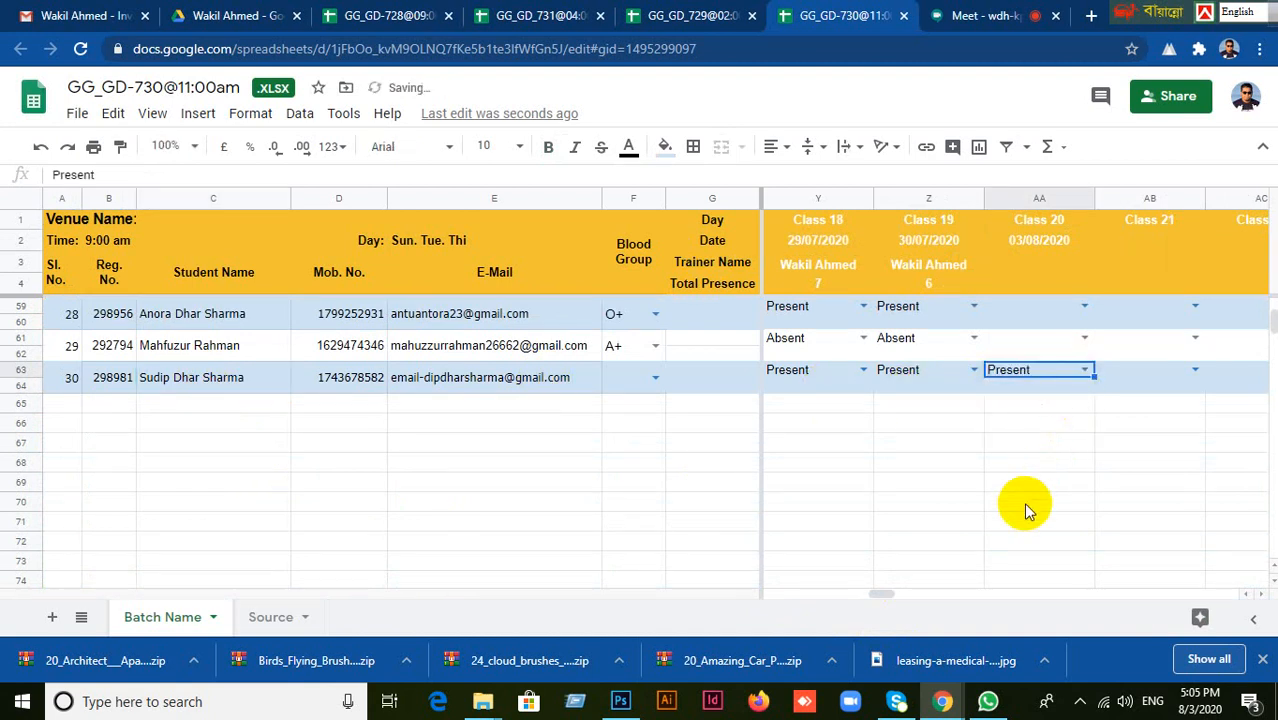
# Mark the student with serial number 27 as Present for Class 20.
pyautogui.scroll(5, 1023, 502)
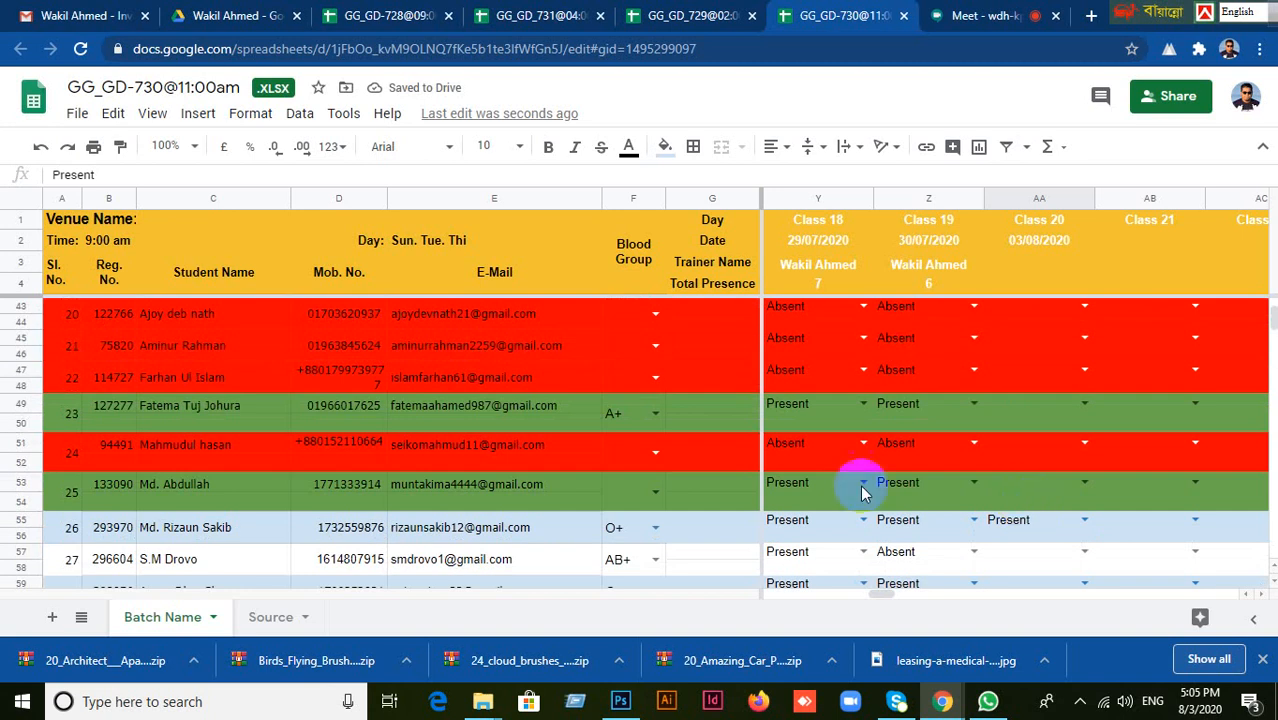
pyautogui.scroll(-2, 636, 489)
pyautogui.click(160, 443)
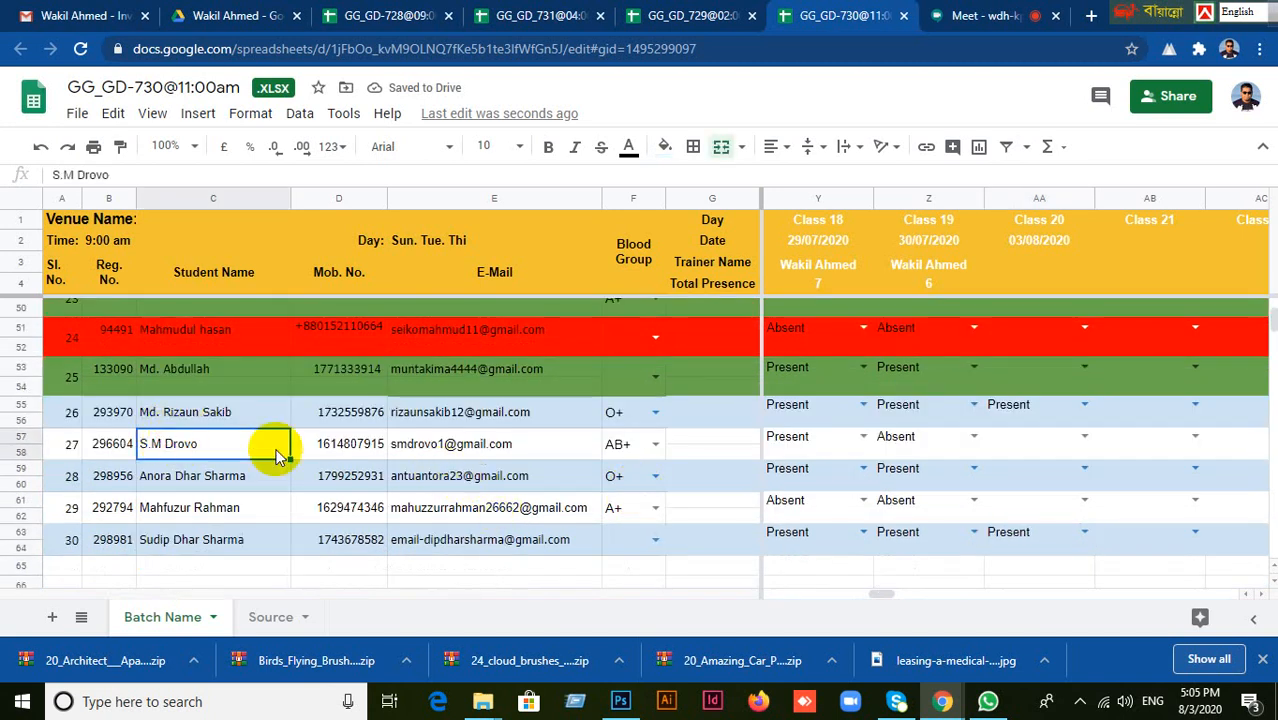
pyautogui.click(1025, 437)
pyautogui.click(1085, 436)
pyautogui.click(1020, 459)
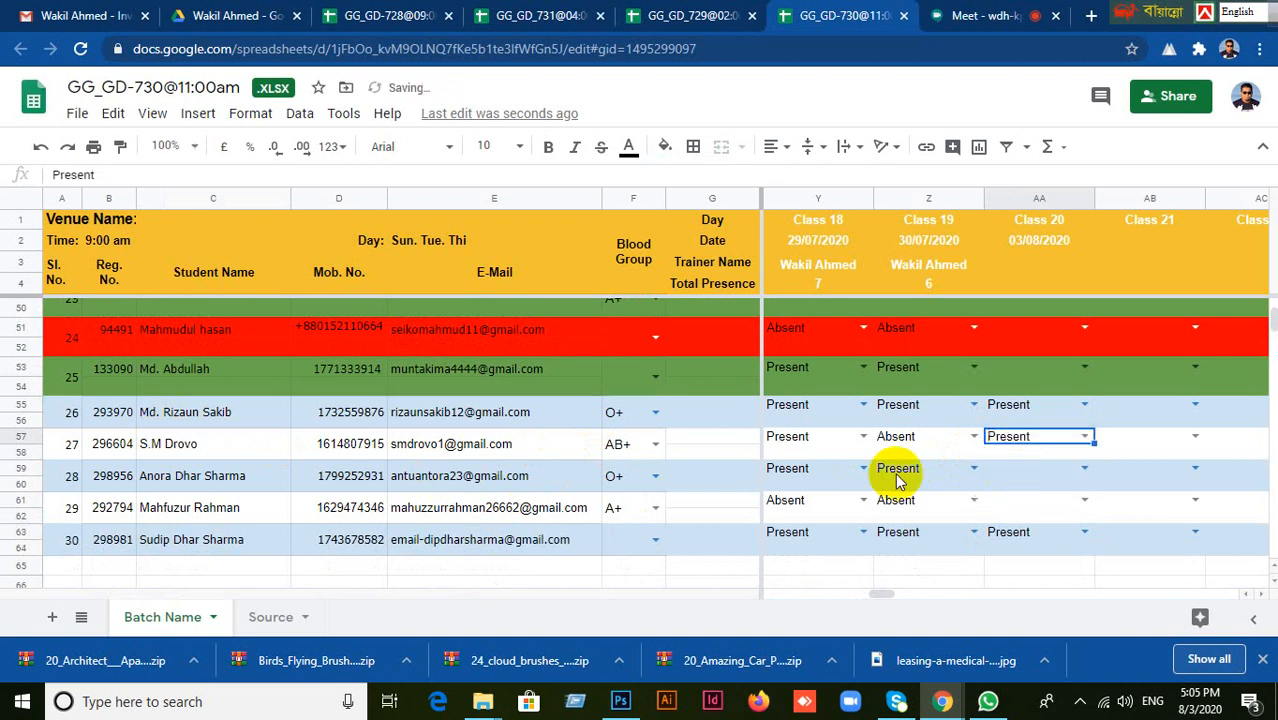
# Mark the student with serial number 28 as Present for Class 20.
pyautogui.click(195, 484)
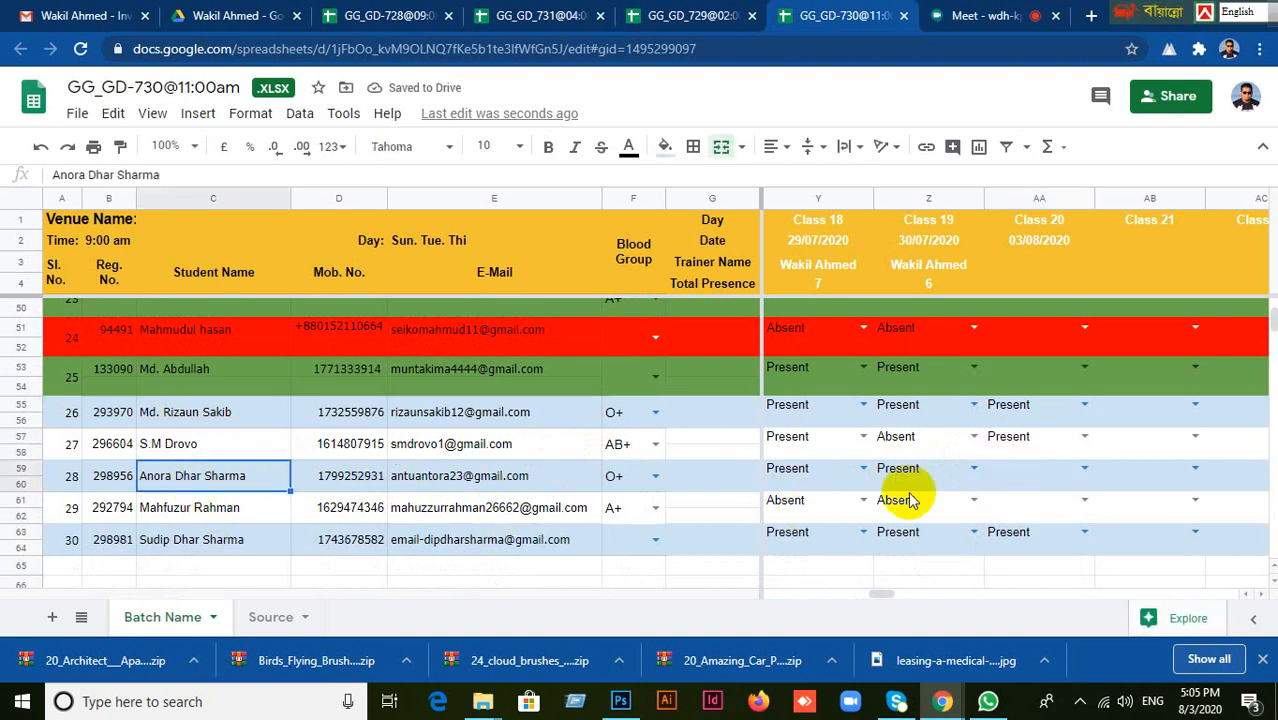
pyautogui.click(1001, 476)
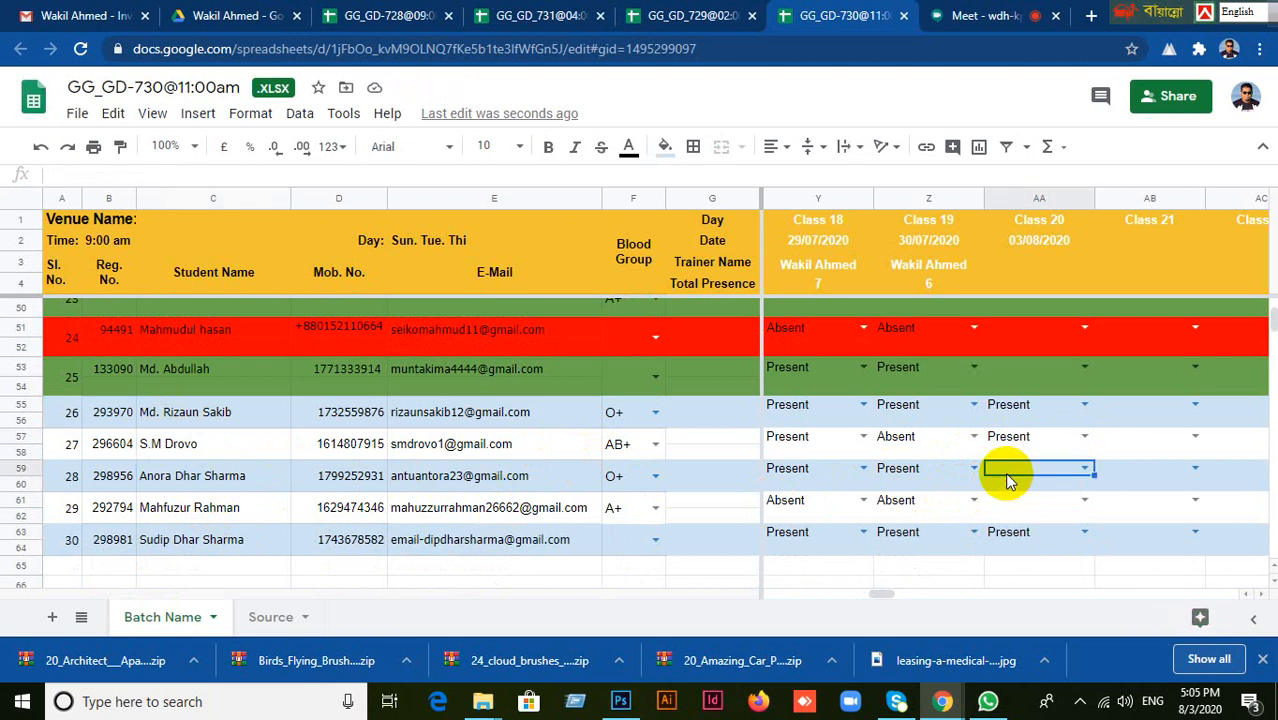
pyautogui.click(1086, 470)
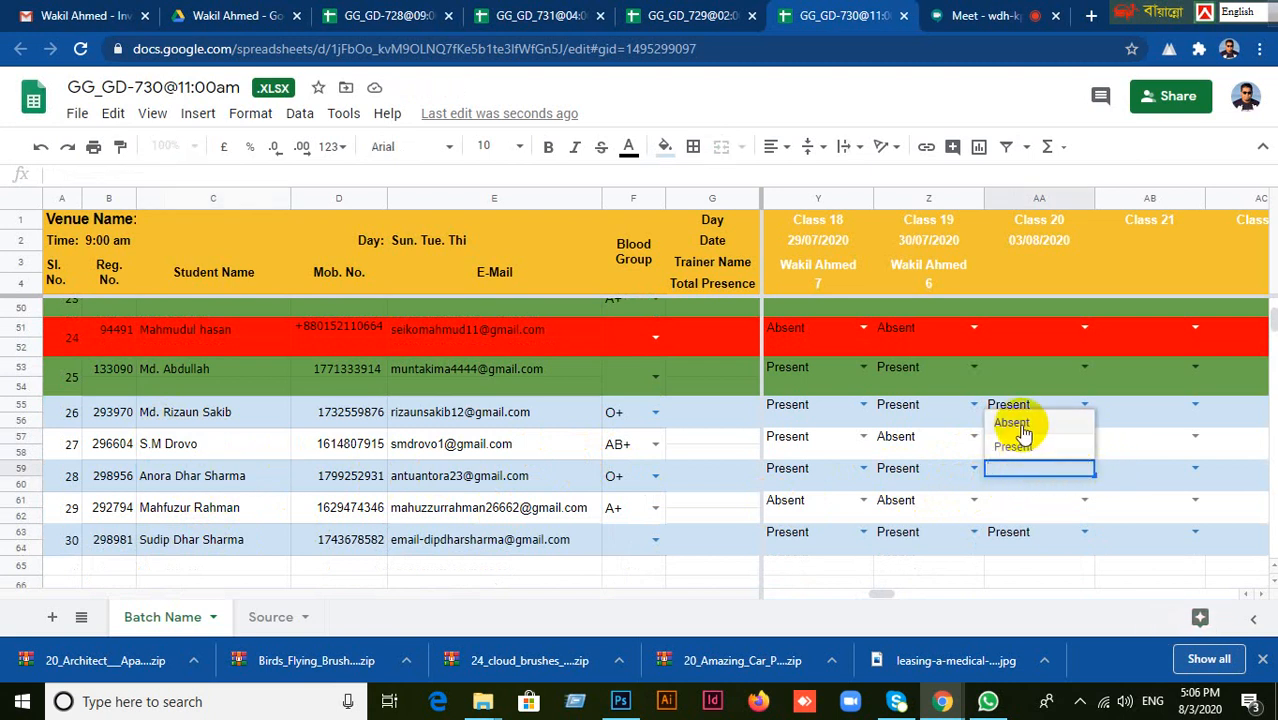
pyautogui.click(1014, 446)
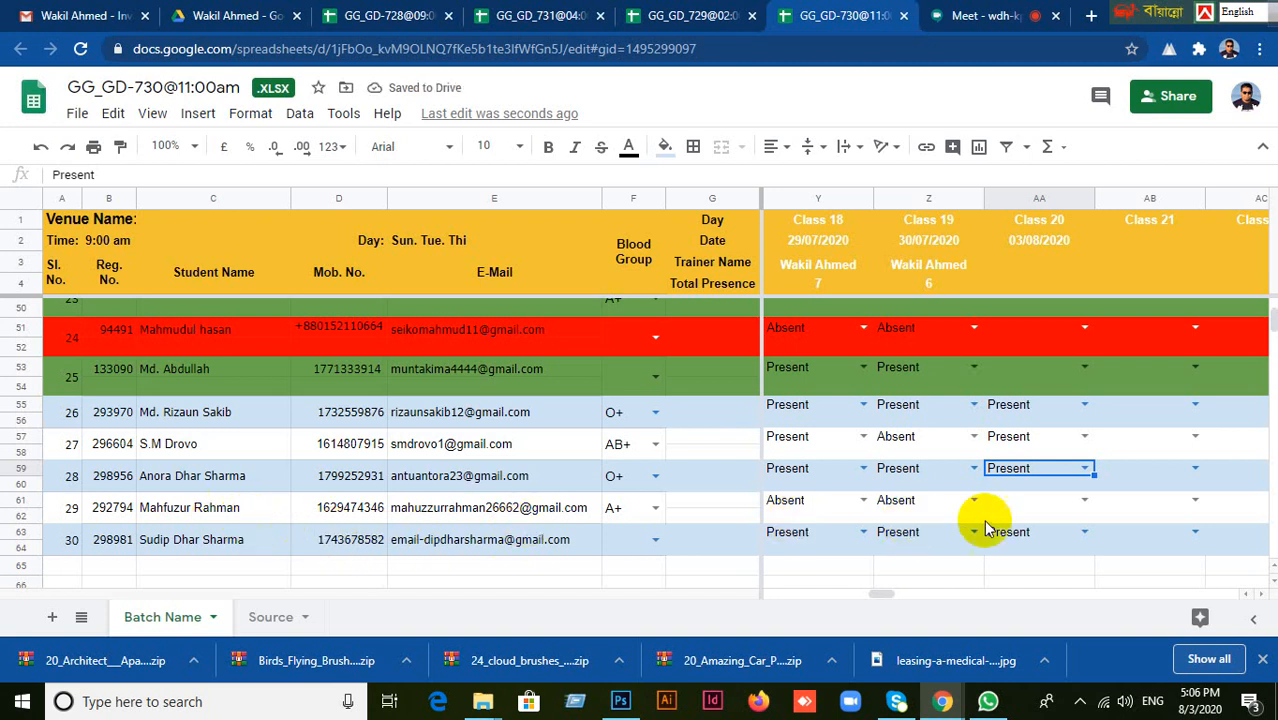
# Set the Class 20 attendance of the student with serial number 29 to Present.
pyautogui.click(1040, 500)
pyautogui.click(1085, 500)
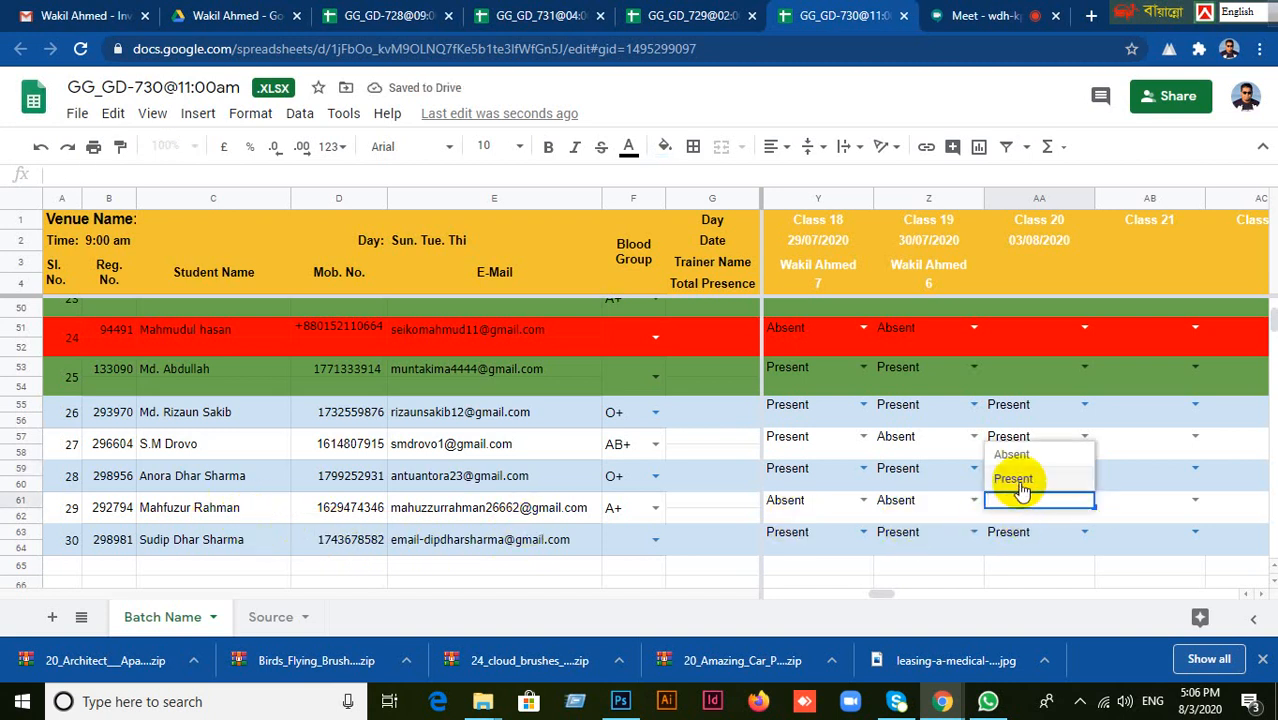
pyautogui.click(1018, 478)
# Review the Class 20 attendance entries in the GG_GD-730@11:00am spreadsheet and in GG_GD-728@09:00am.
pyautogui.scroll(1, 1073, 553)
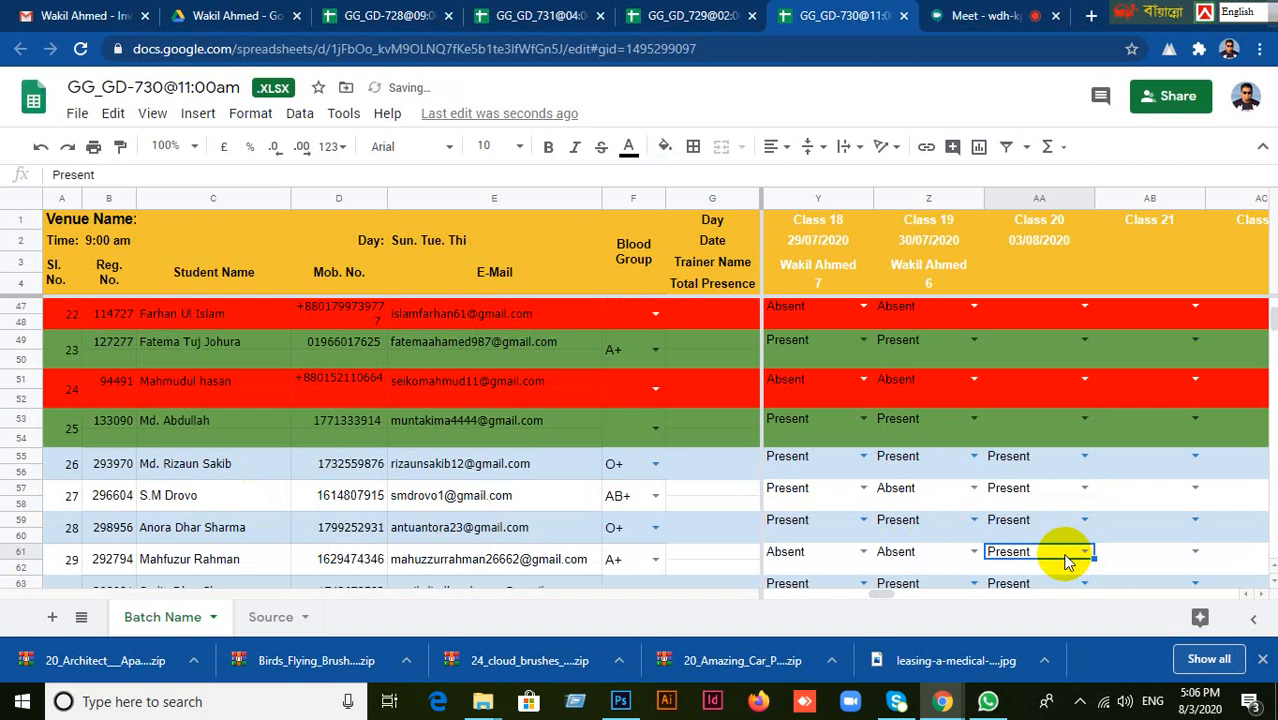
pyautogui.scroll(2, 1058, 553)
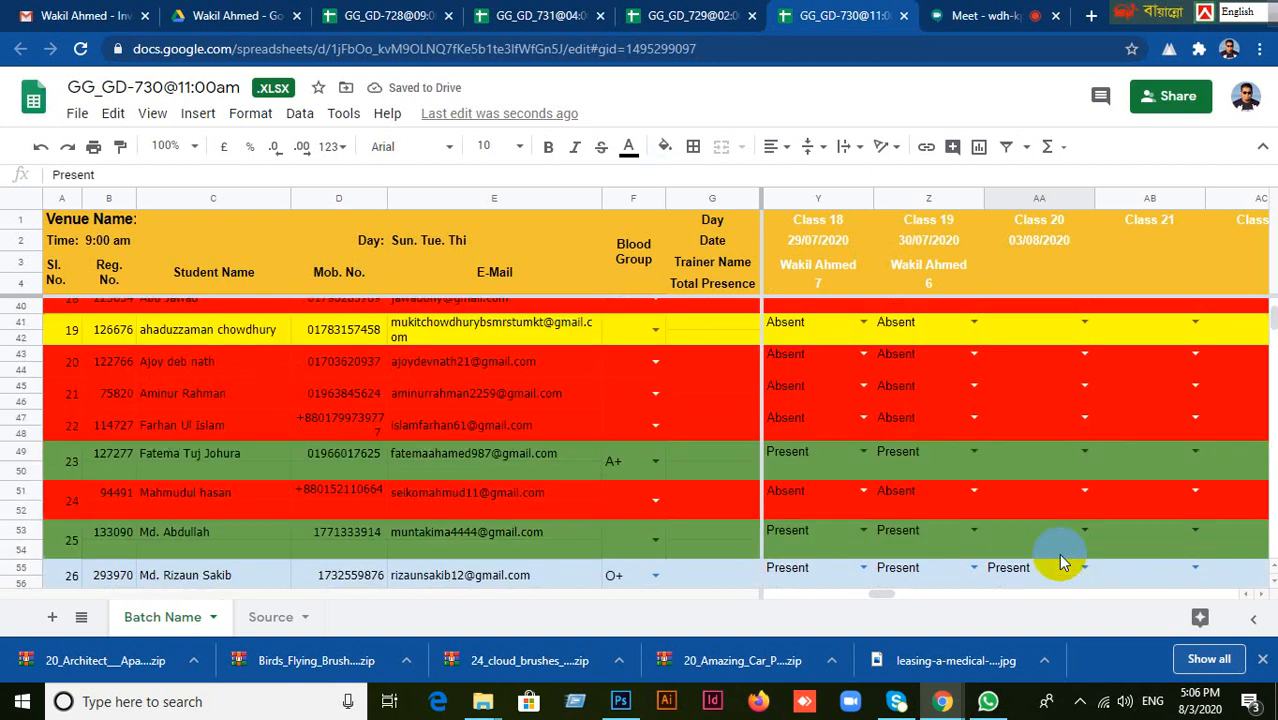
pyautogui.scroll(-3, 1058, 553)
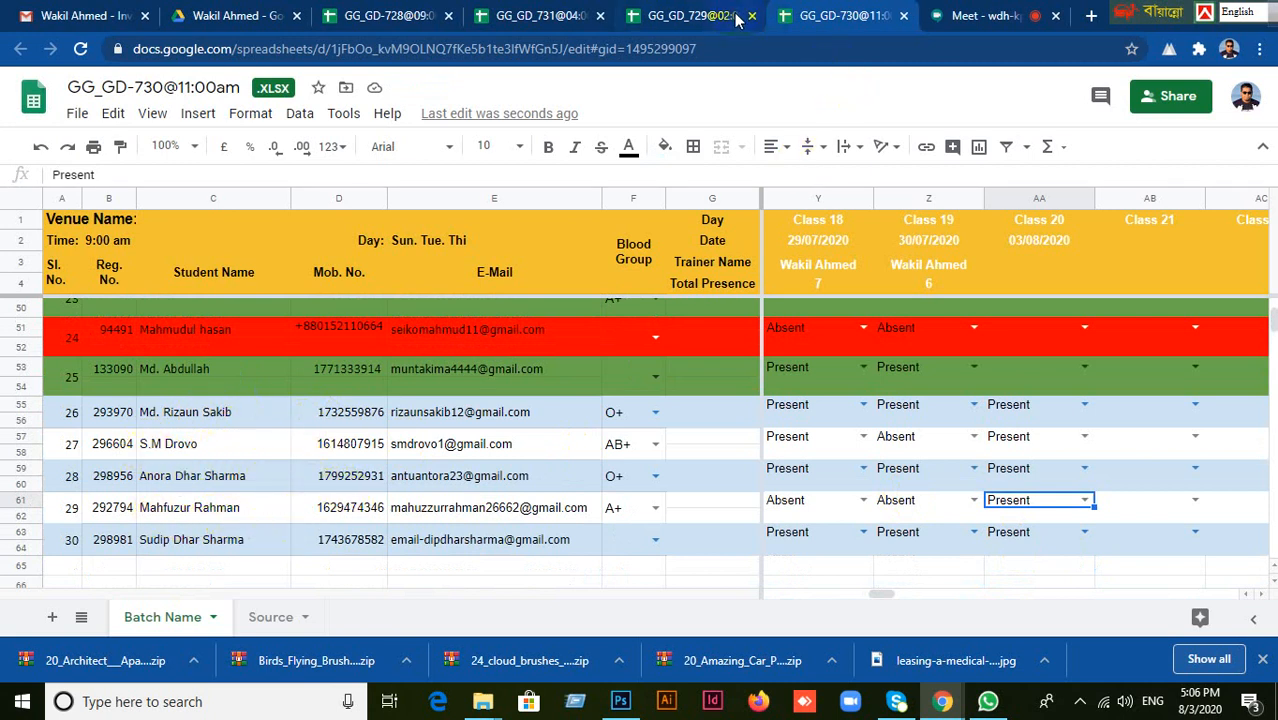
pyautogui.click(430, 22)
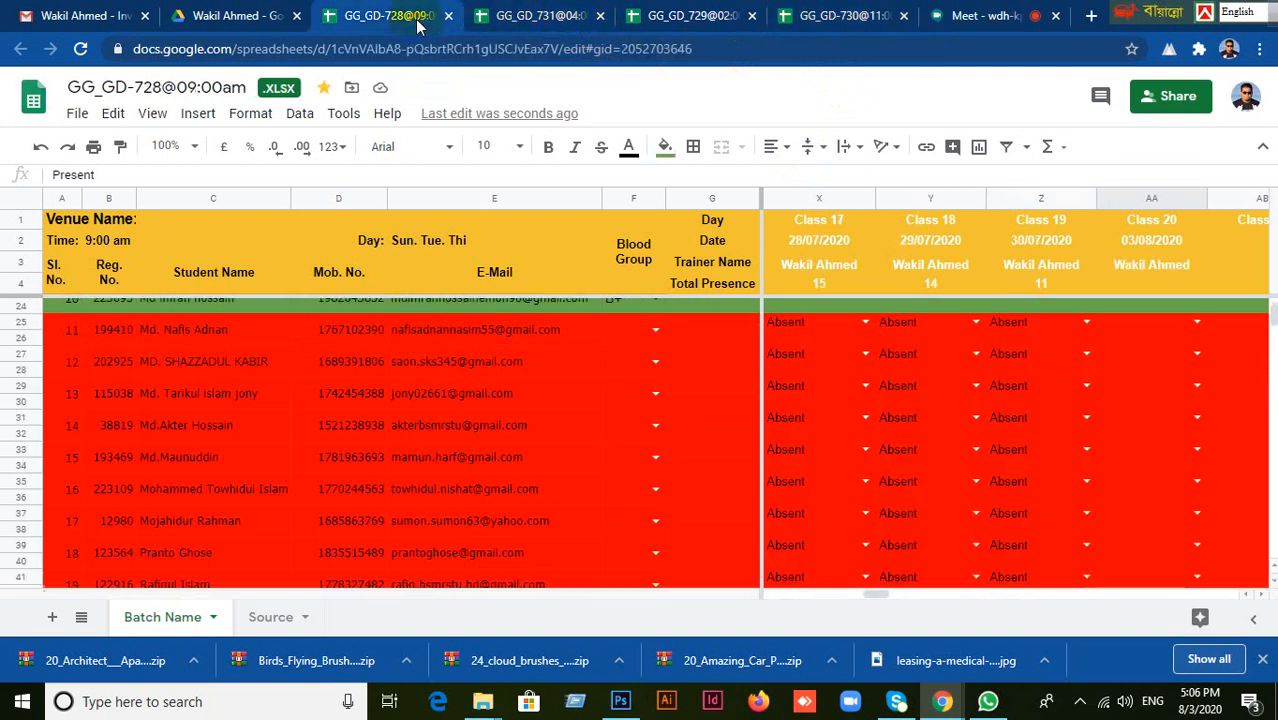
pyautogui.scroll(-5, 485, 430)
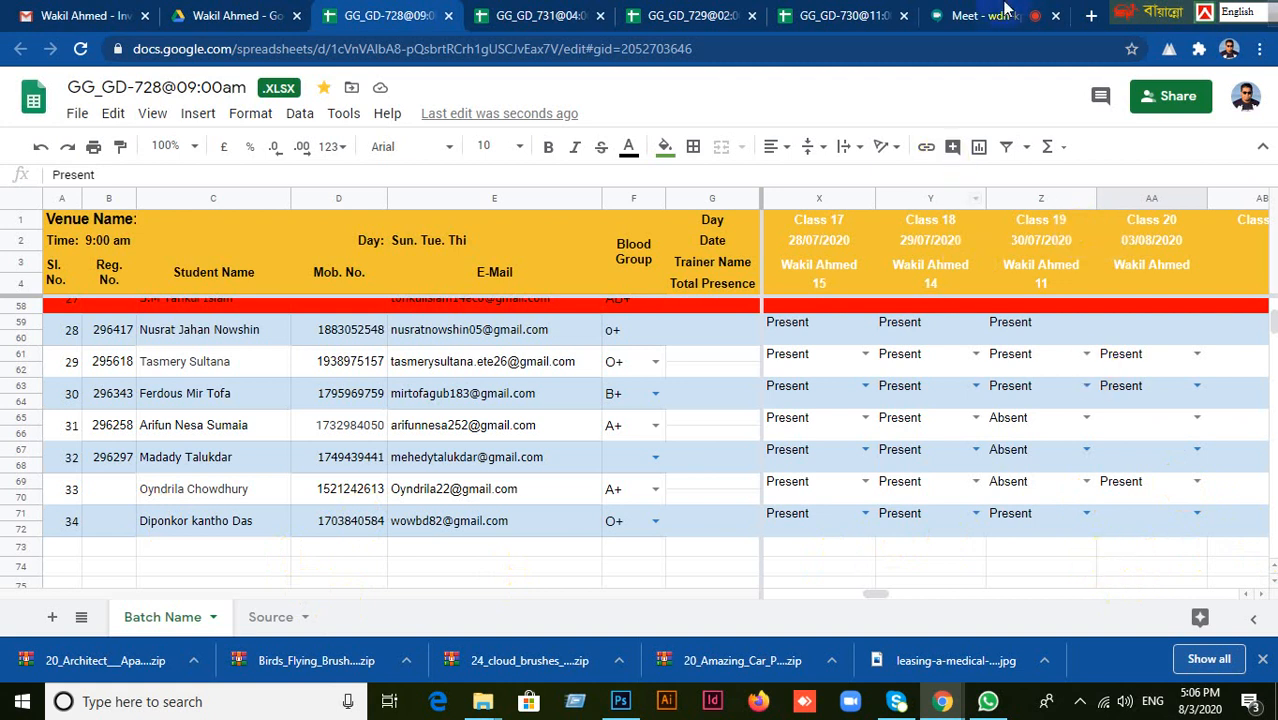
# Move the floating language toolbar off the browser's window controls and minimize the browser and Project For Student folder windows to reveal the desktop.
pyautogui.moveTo(1113, 8); pyautogui.dragTo(808, 8)
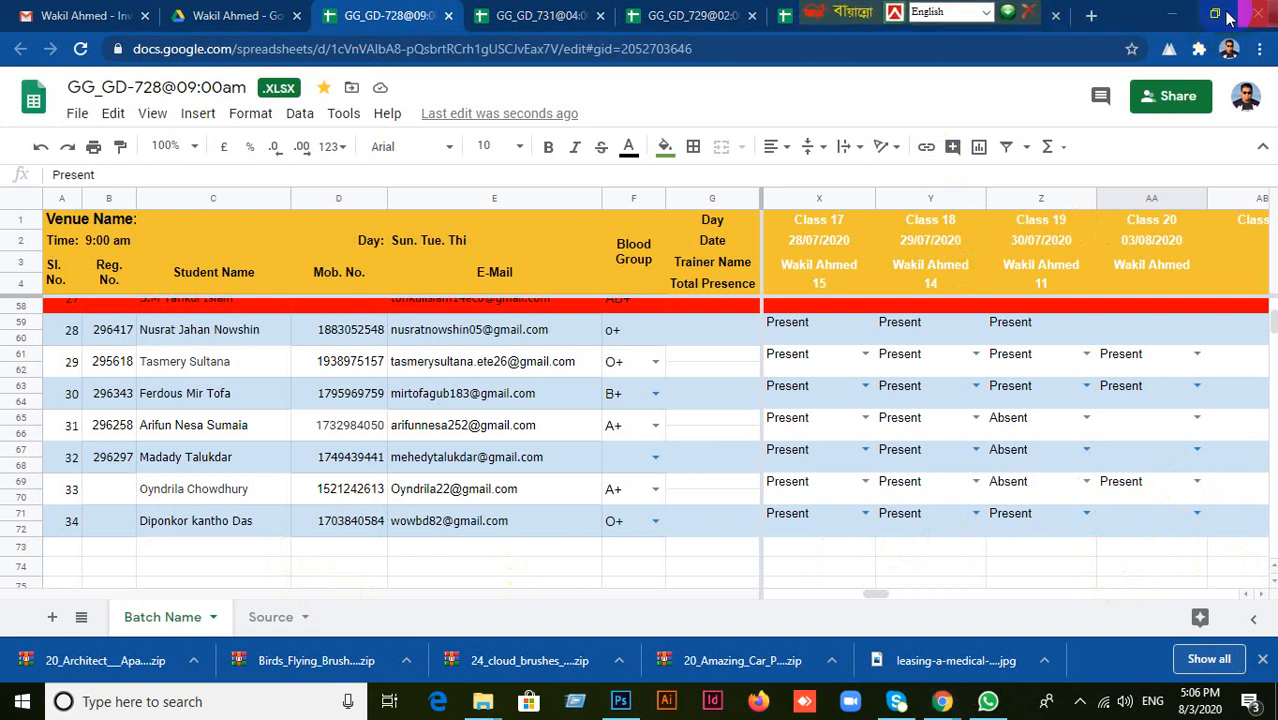
pyautogui.click(1178, 16)
pyautogui.click(1190, 12)
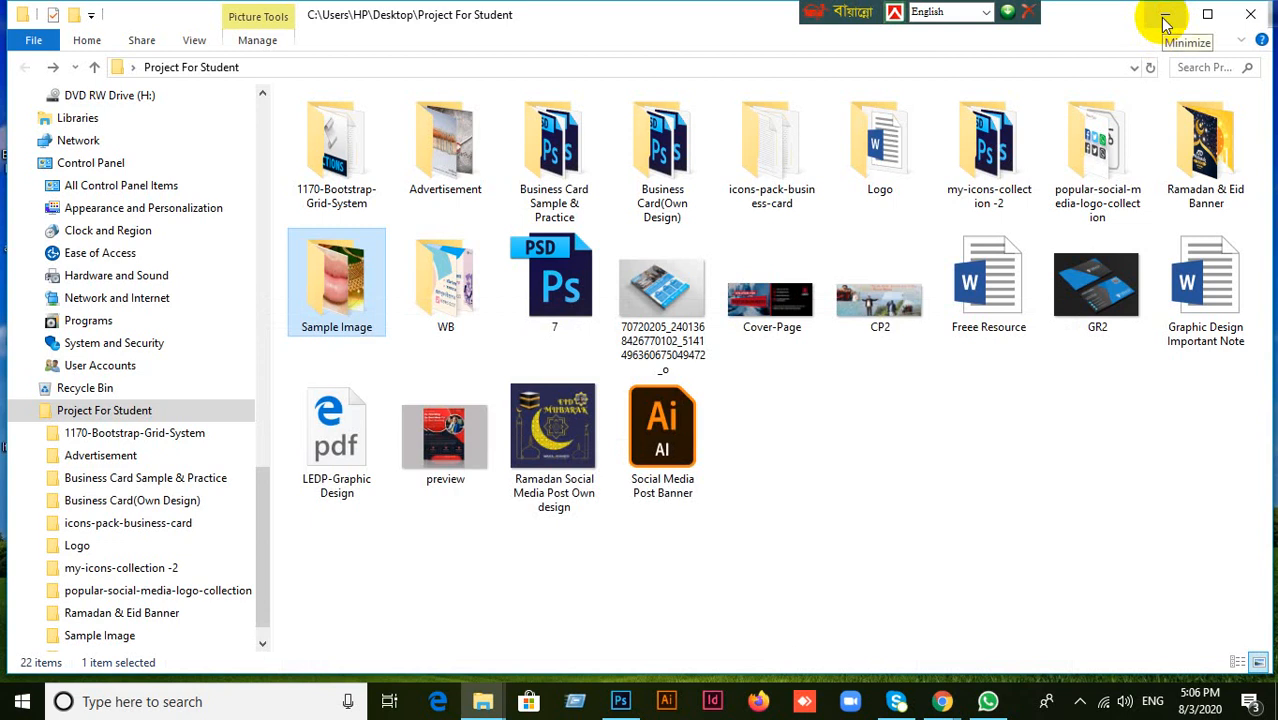
pyautogui.click(945, 703)
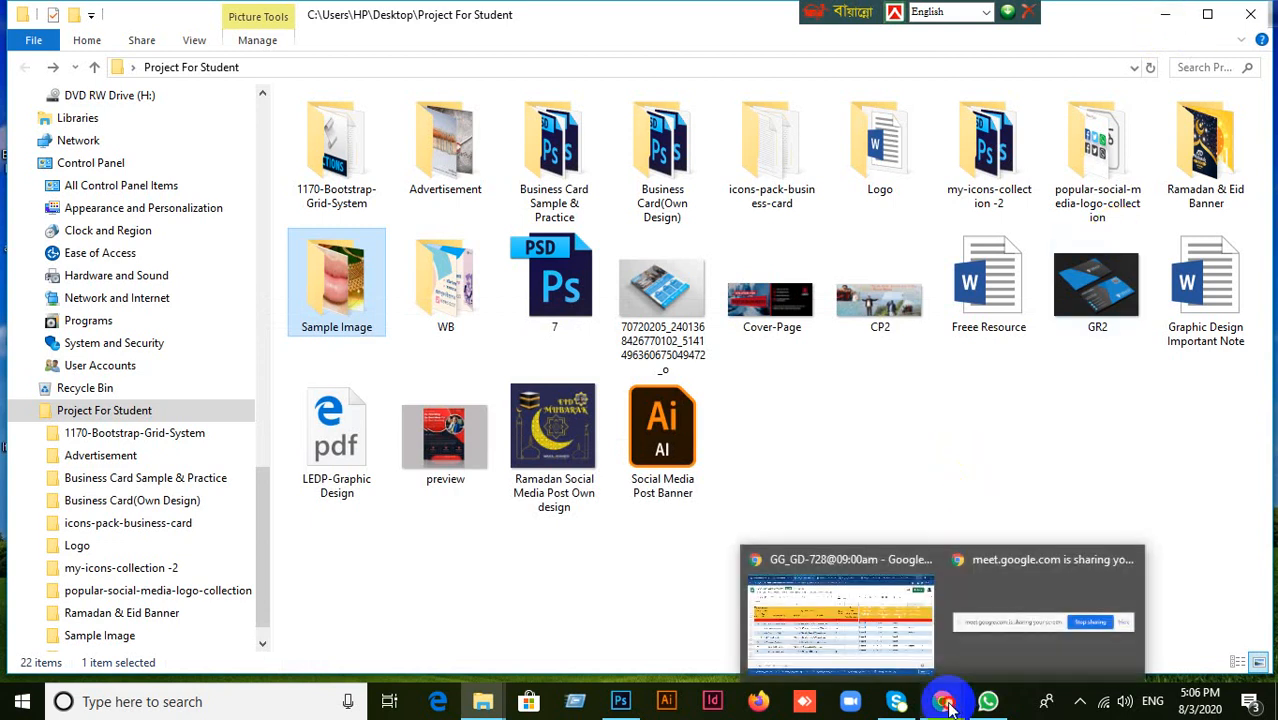
pyautogui.click(877, 646)
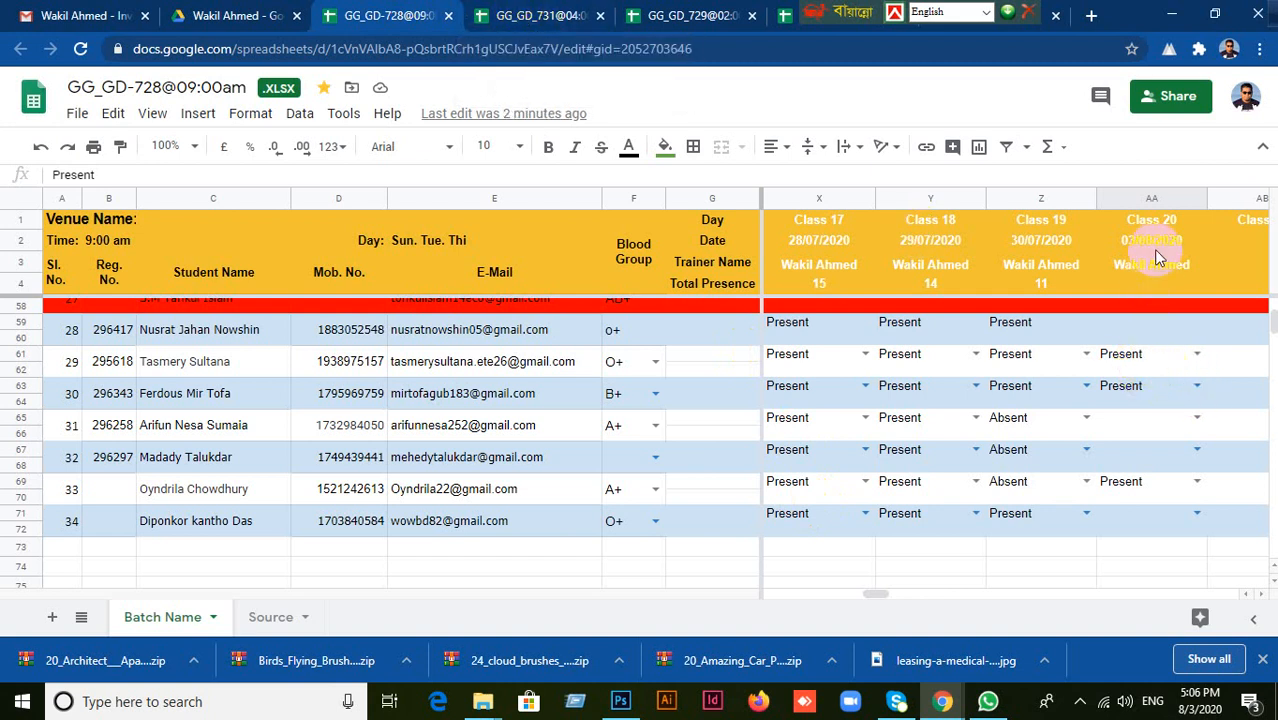
pyautogui.click(1171, 17)
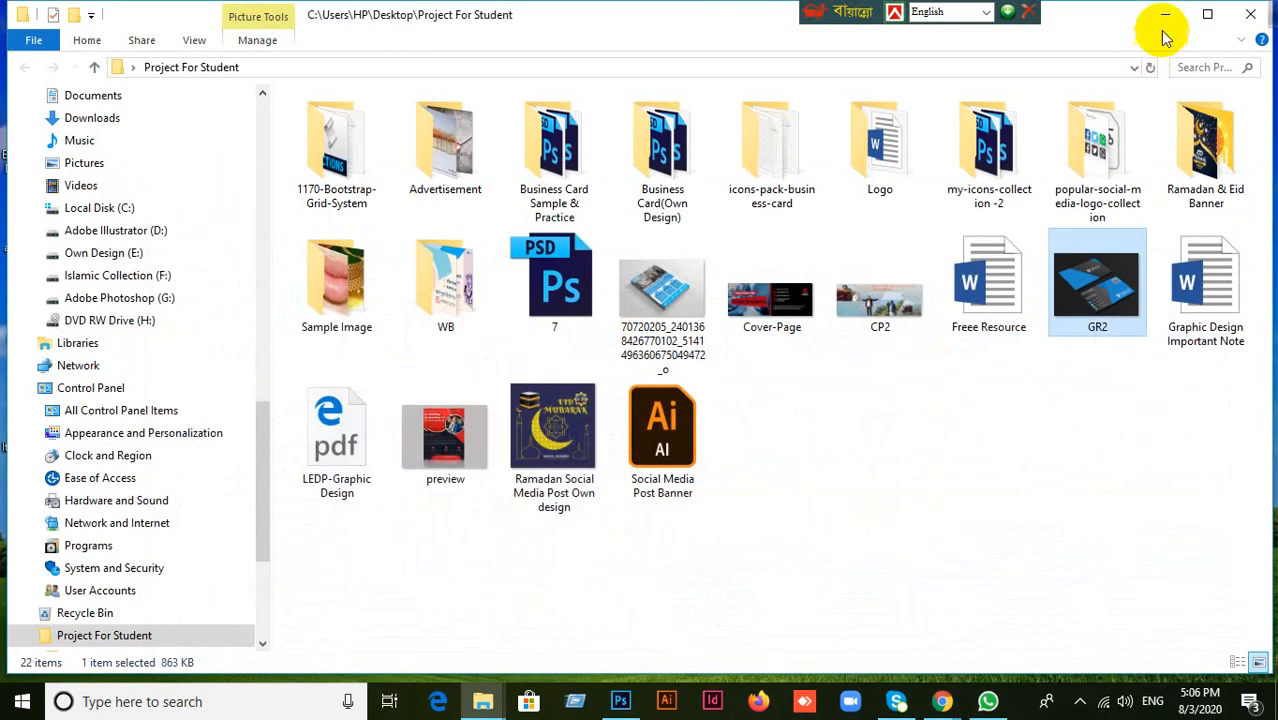
pyautogui.click(1163, 17)
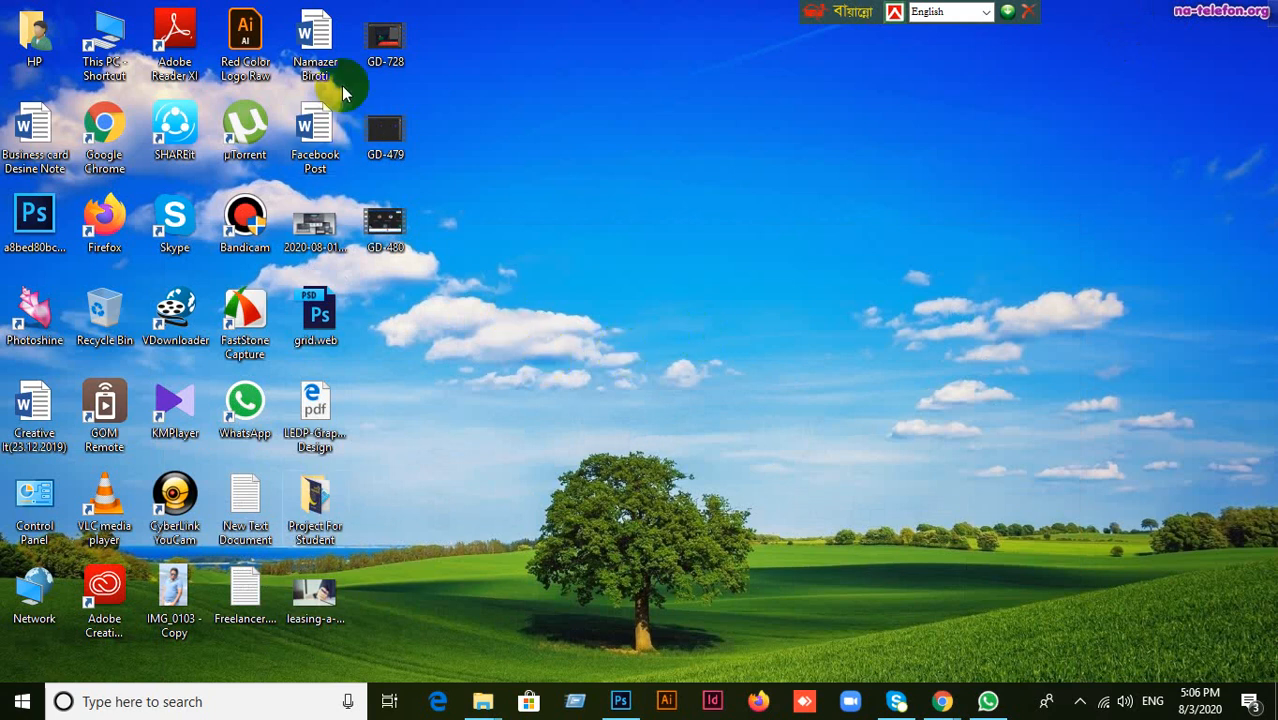
# Return to the browser's Google Meet call and read its chat messages.
pyautogui.moveTo(943, 704)
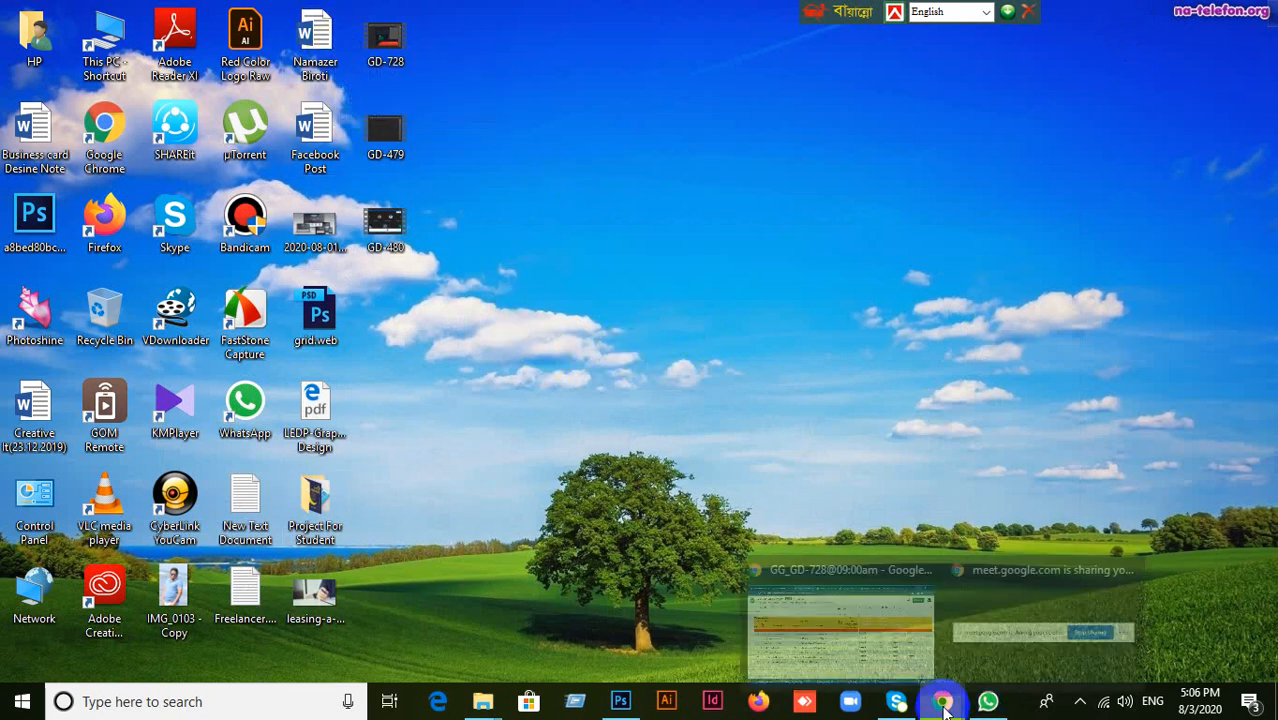
pyautogui.click(870, 645)
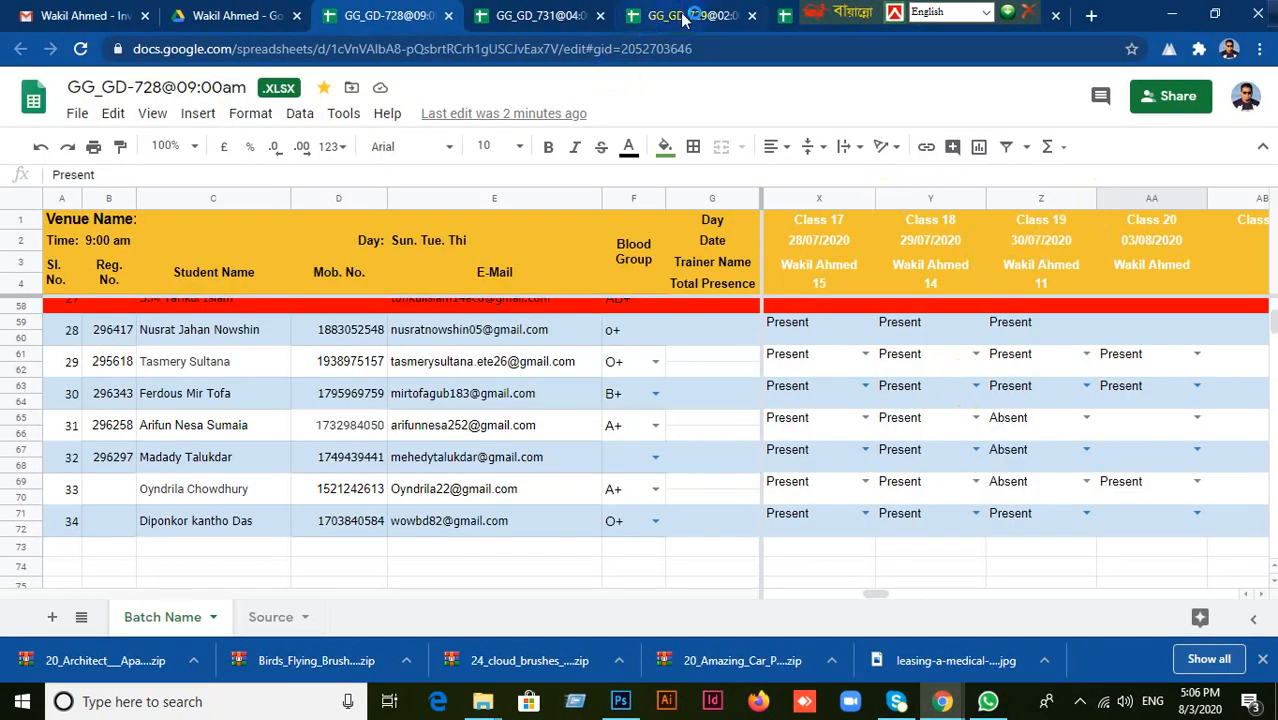
pyautogui.click(975, 16)
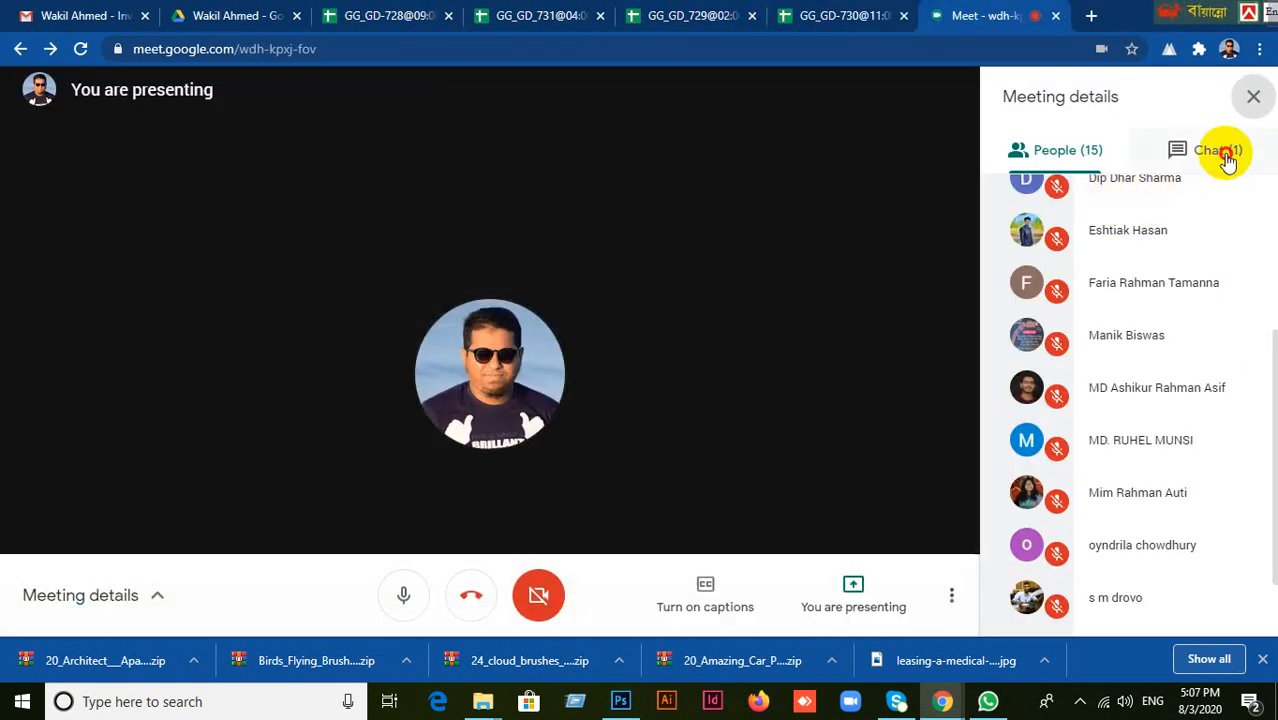
pyautogui.click(1224, 154)
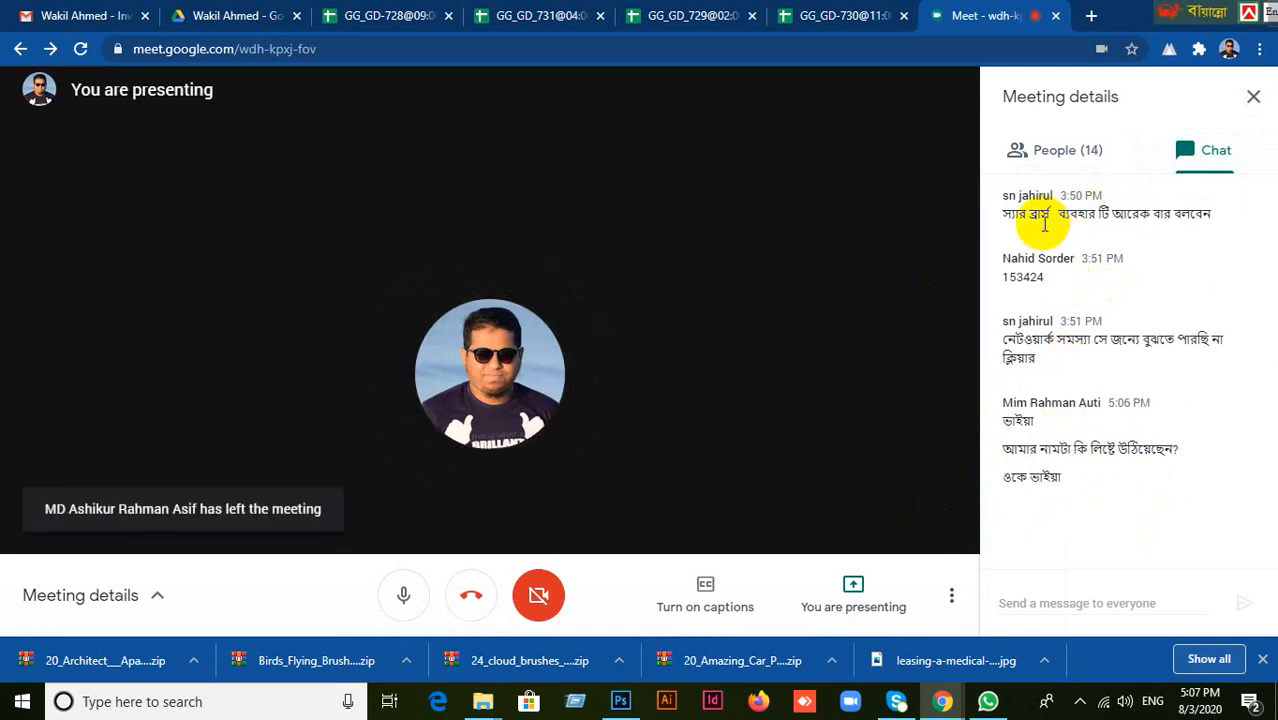
# Look through the Meet call's participant list and close the meeting details.
pyautogui.click(838, 18)
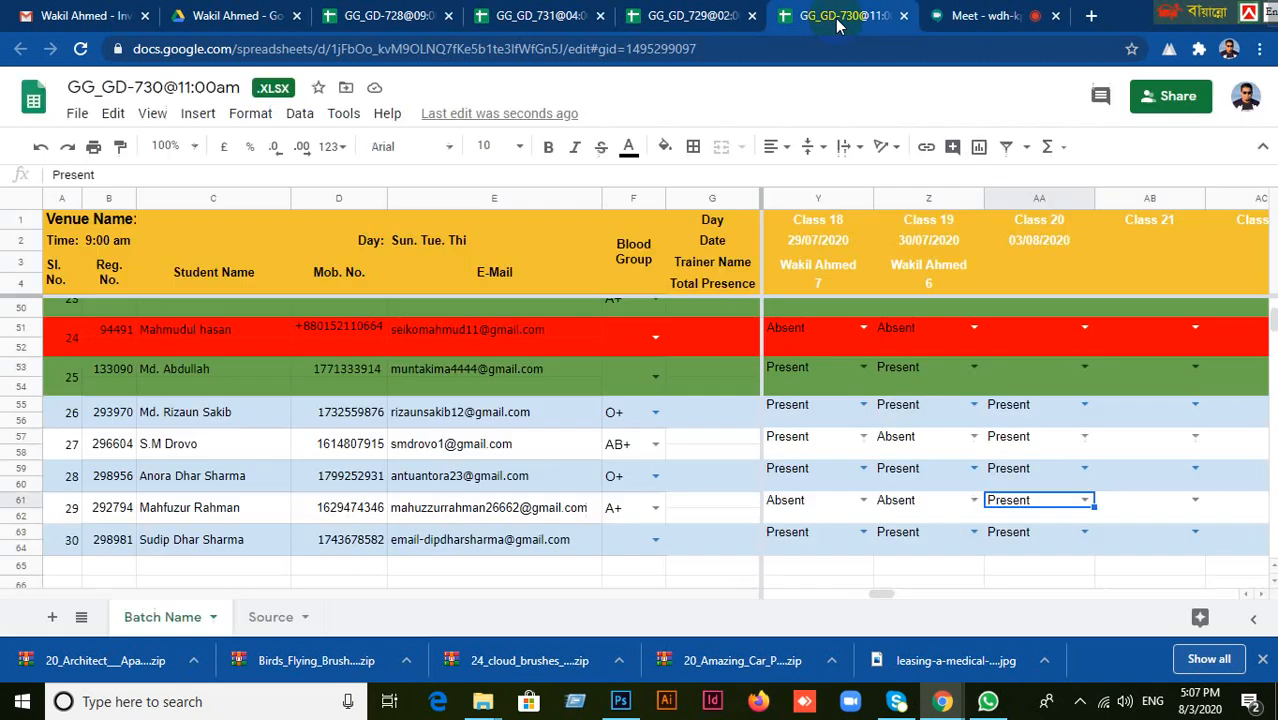
pyautogui.click(975, 16)
pyautogui.click(1050, 176)
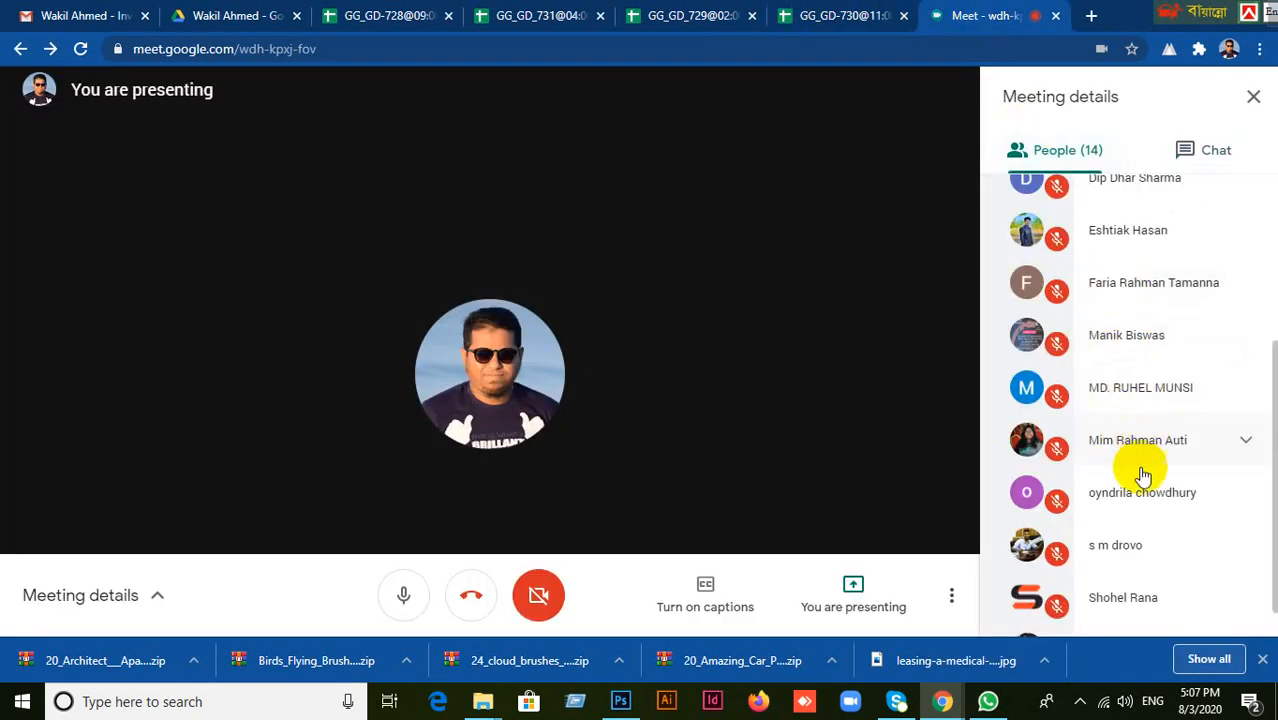
pyautogui.scroll(-1, 1136, 570)
pyautogui.scroll(5, 1132, 460)
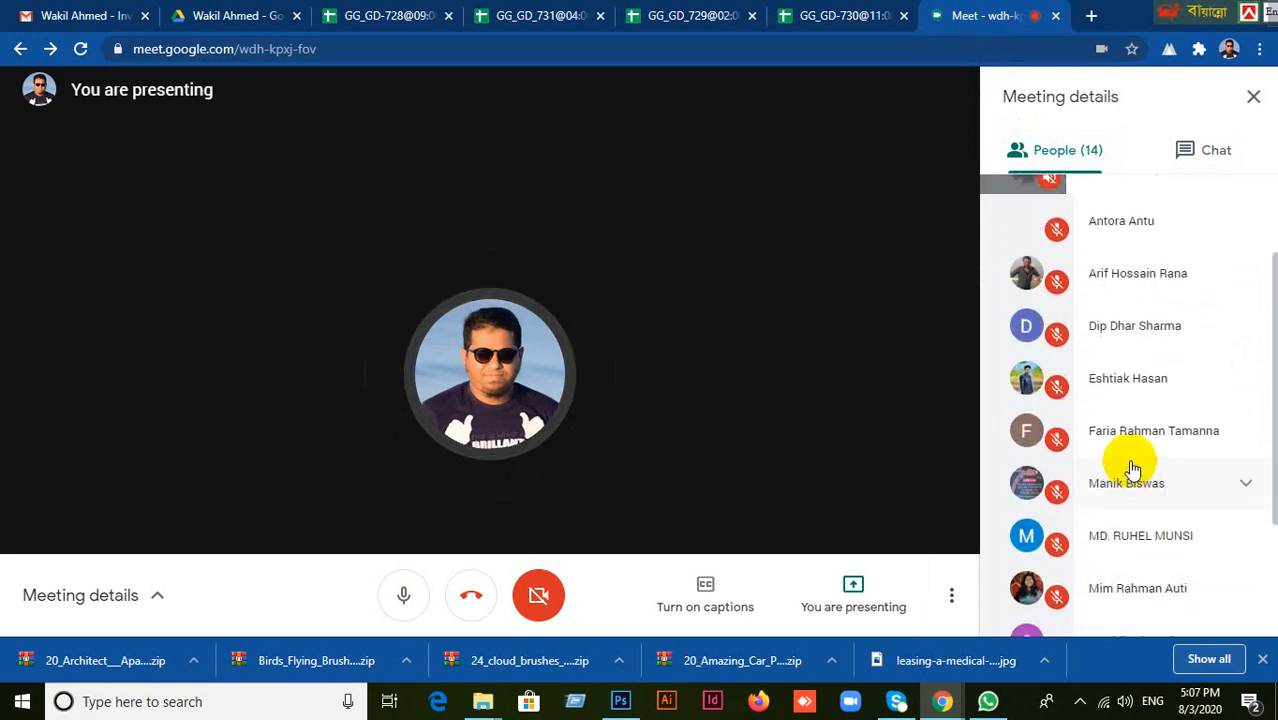
pyautogui.scroll(1, 1125, 400)
pyautogui.scroll(3, 1110, 320)
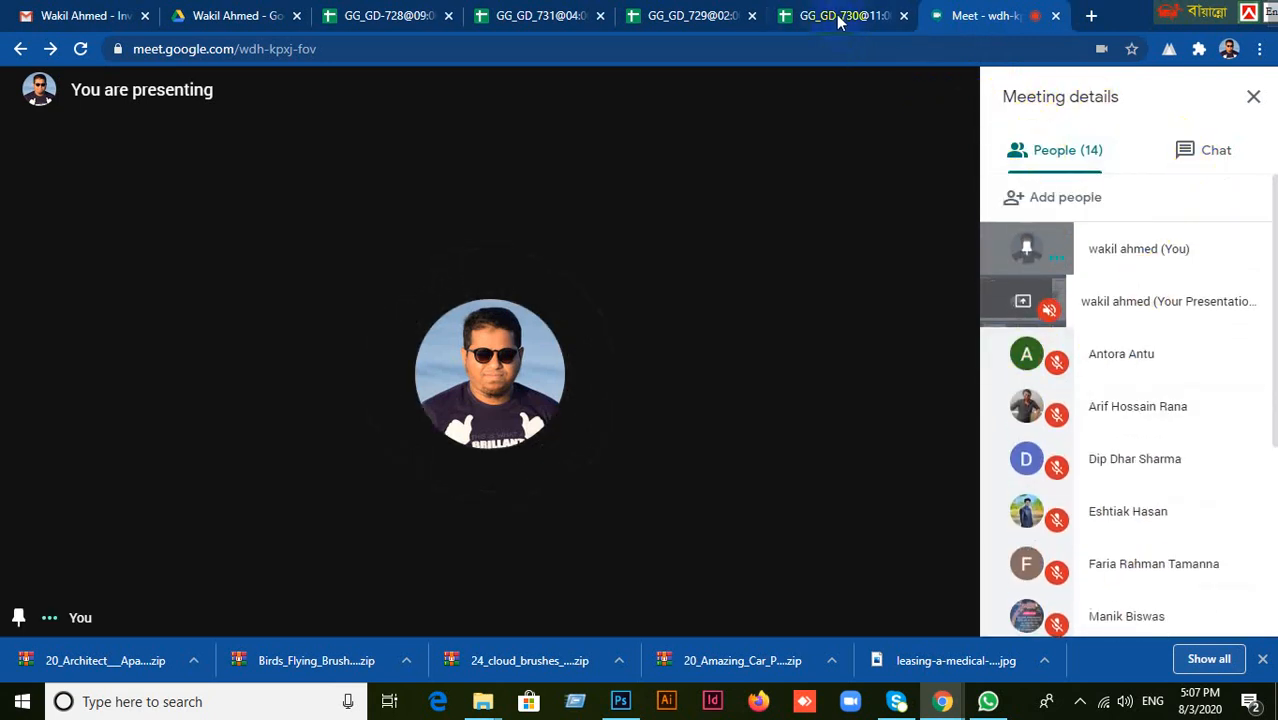
pyautogui.click(1250, 100)
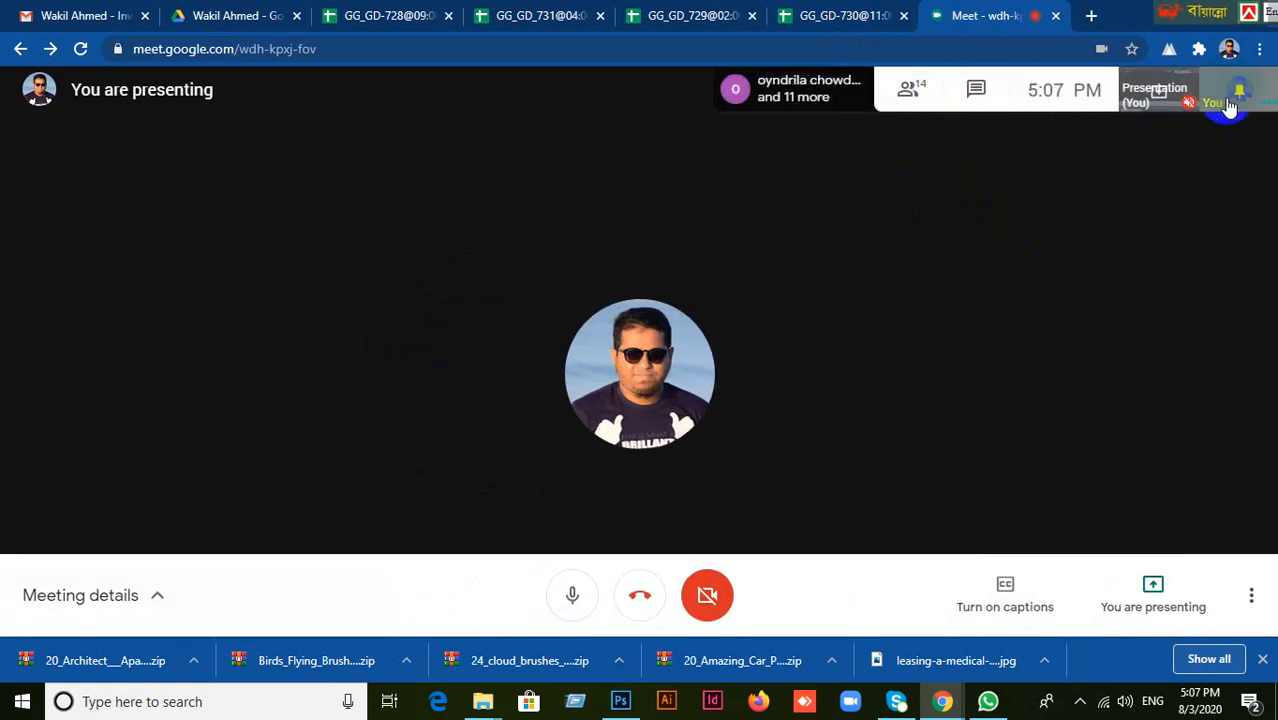
# Move the language toolbar aside, minimize the browser, and maximize and minimize the Namazer Biroti document in Word.
pyautogui.moveTo(1166, 13); pyautogui.dragTo(594, 13)
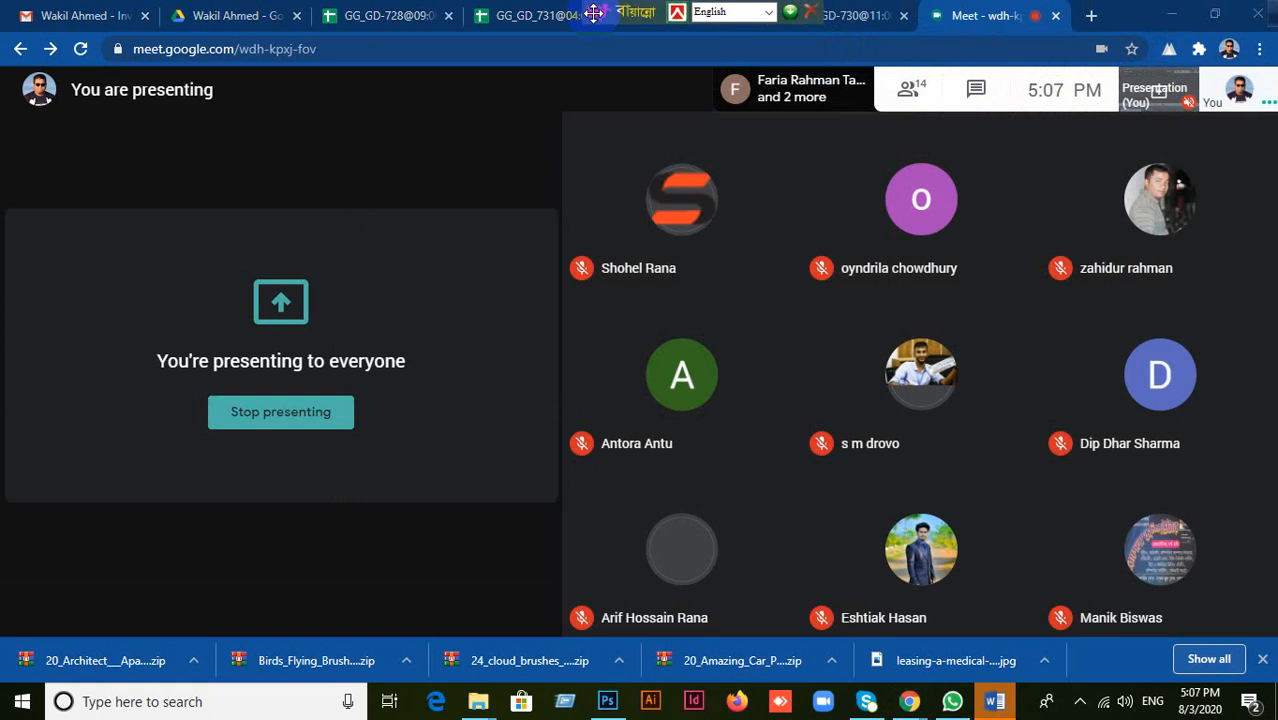
pyautogui.click(1168, 16)
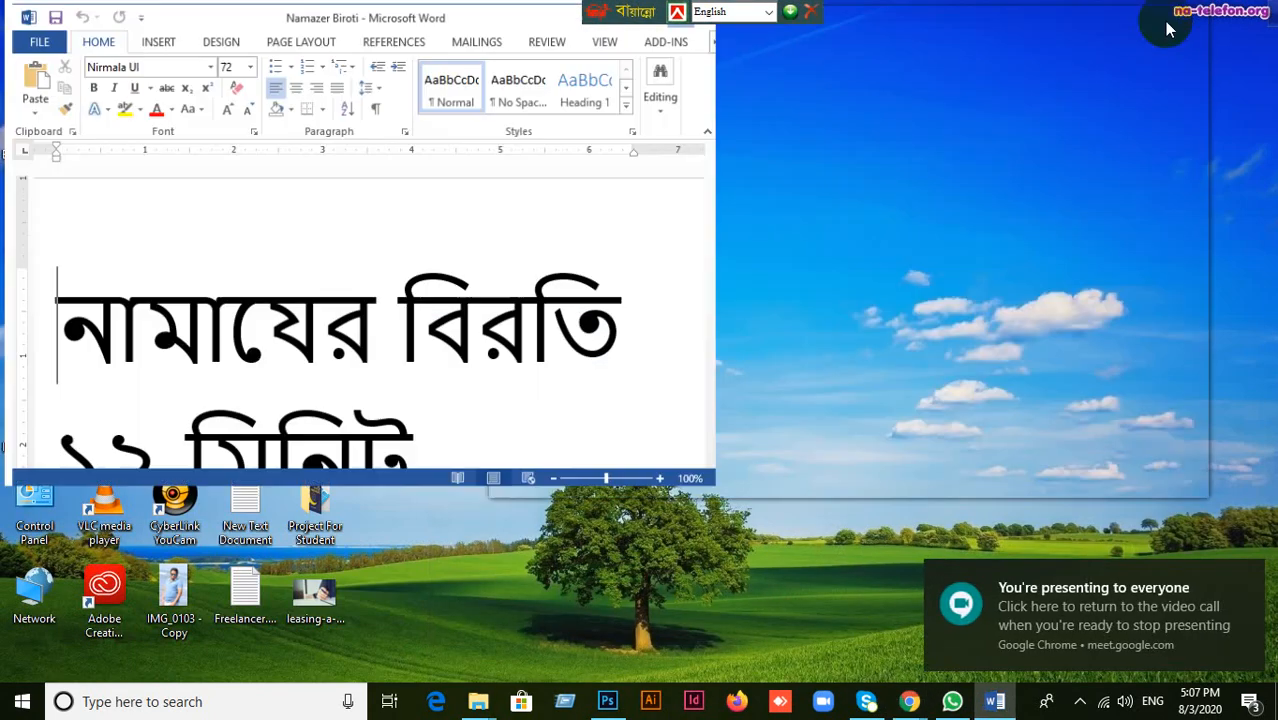
pyautogui.click(1167, 24)
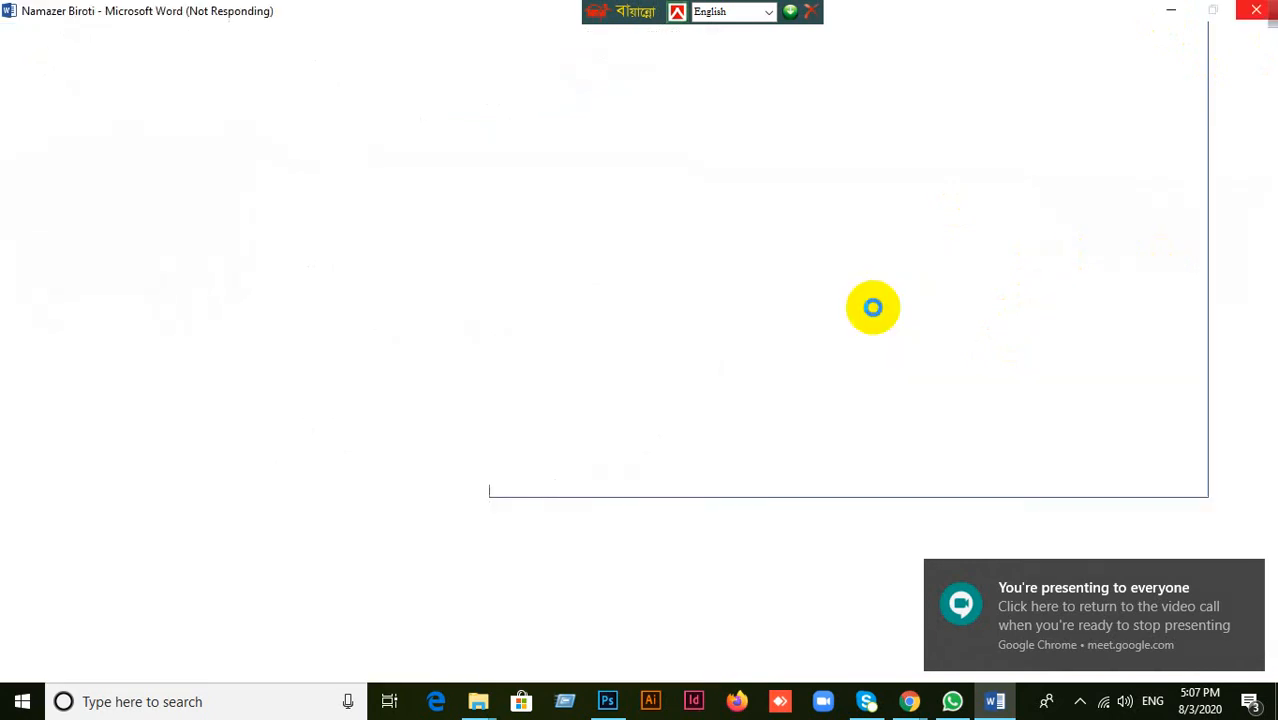
pyautogui.click(1170, 14)
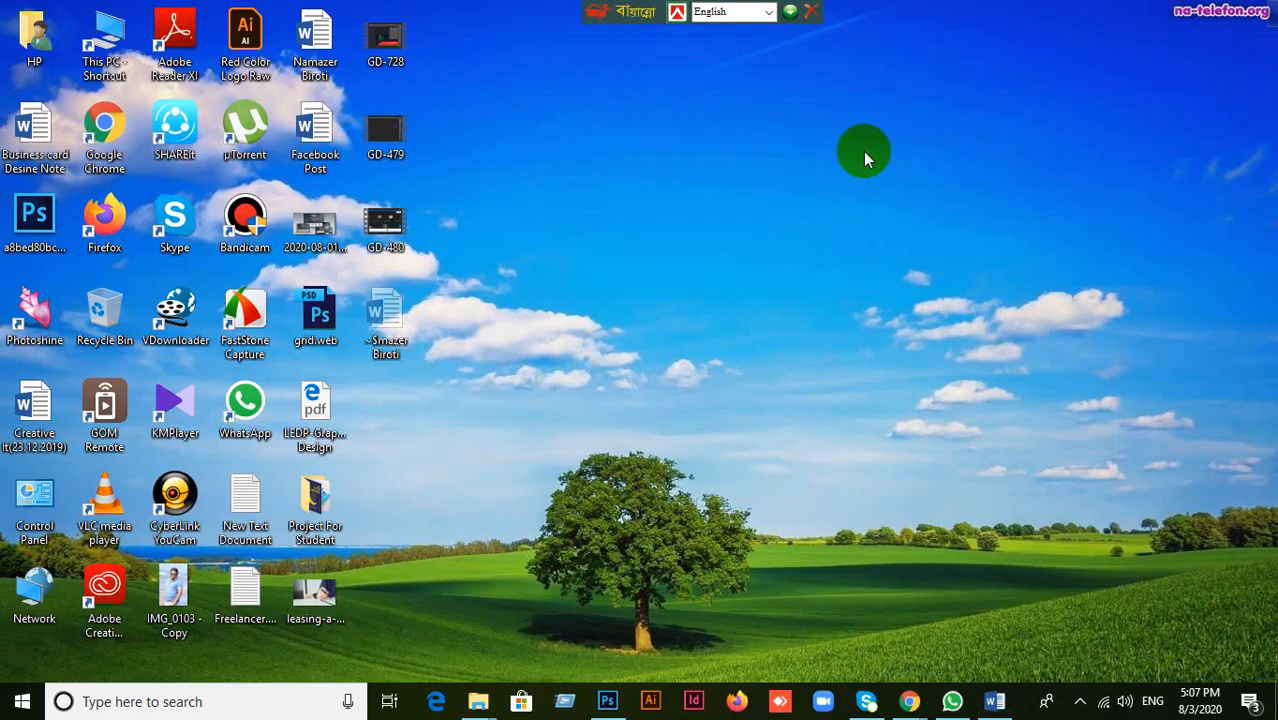